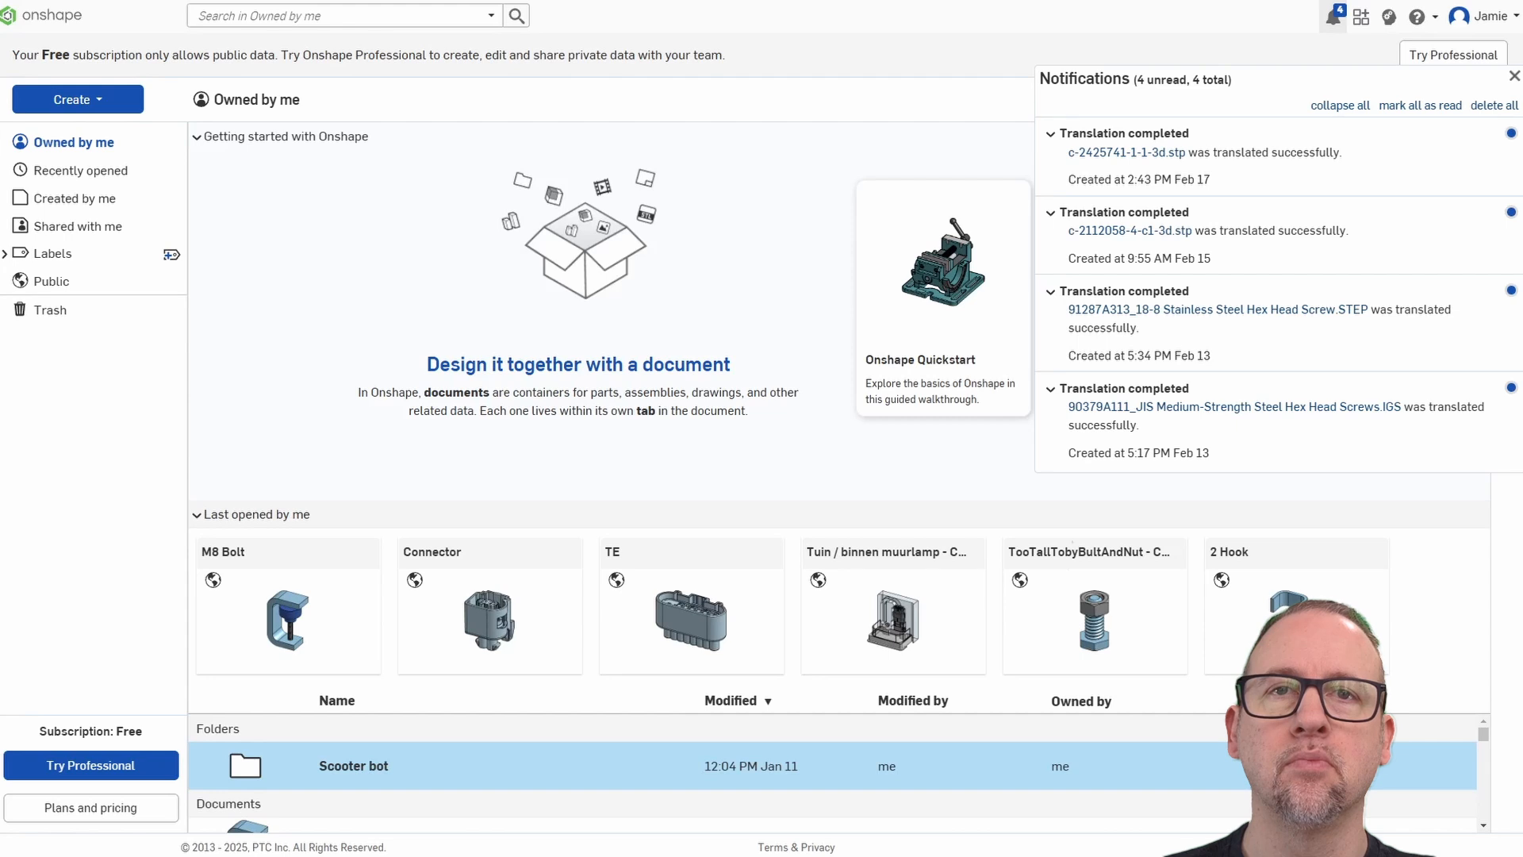
# Open the helmet picture large_display_IMG_3872 from the Wall art folder to examine the reference design.
pyautogui.moveTo(1522, 190); pyautogui.dragTo(1077, 185)
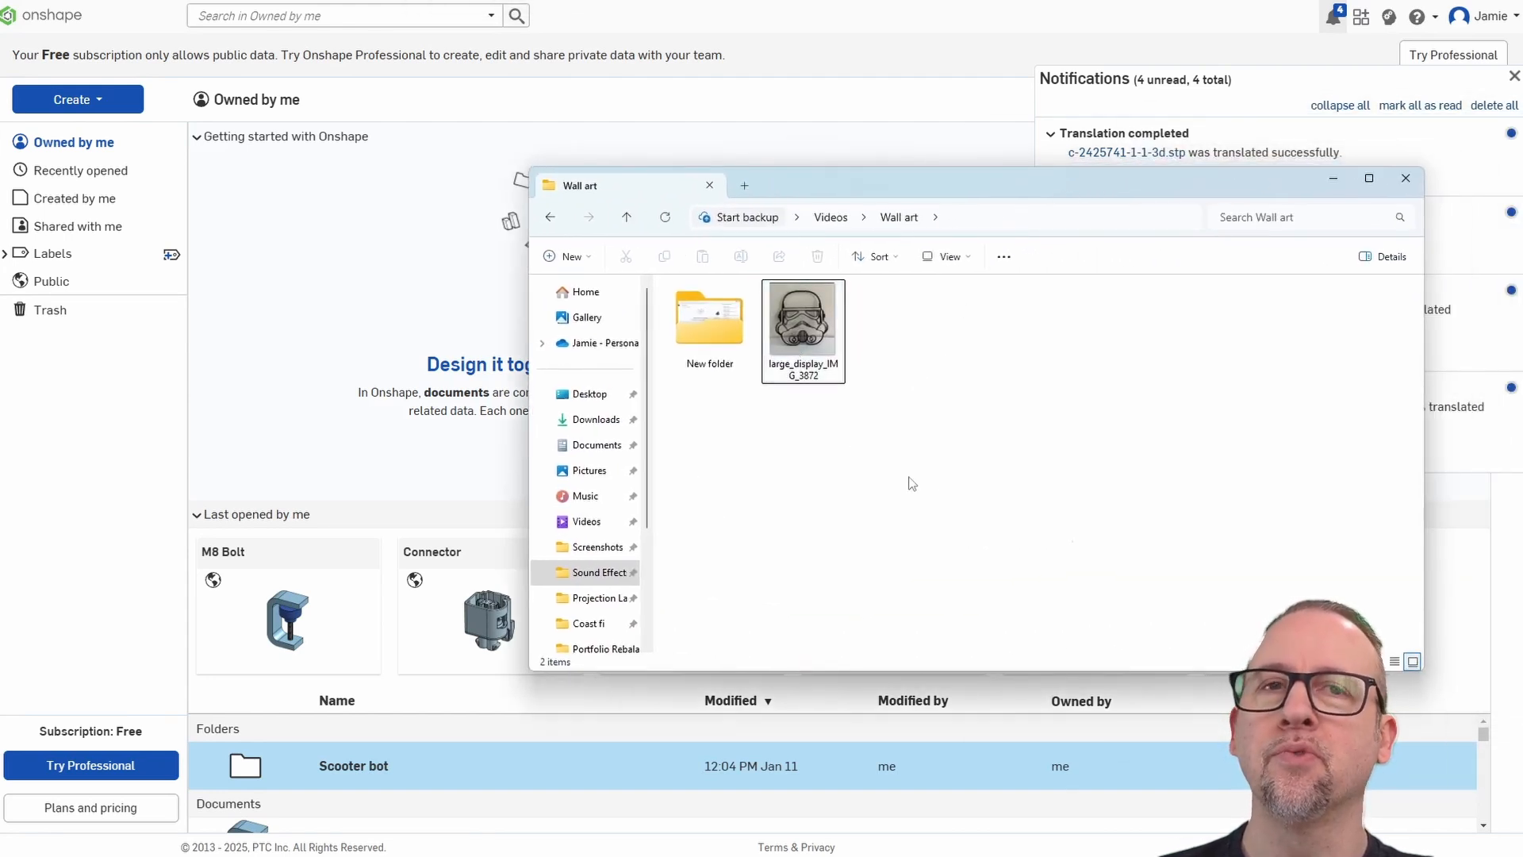
pyautogui.moveTo(930, 194); pyautogui.dragTo(978, 212)
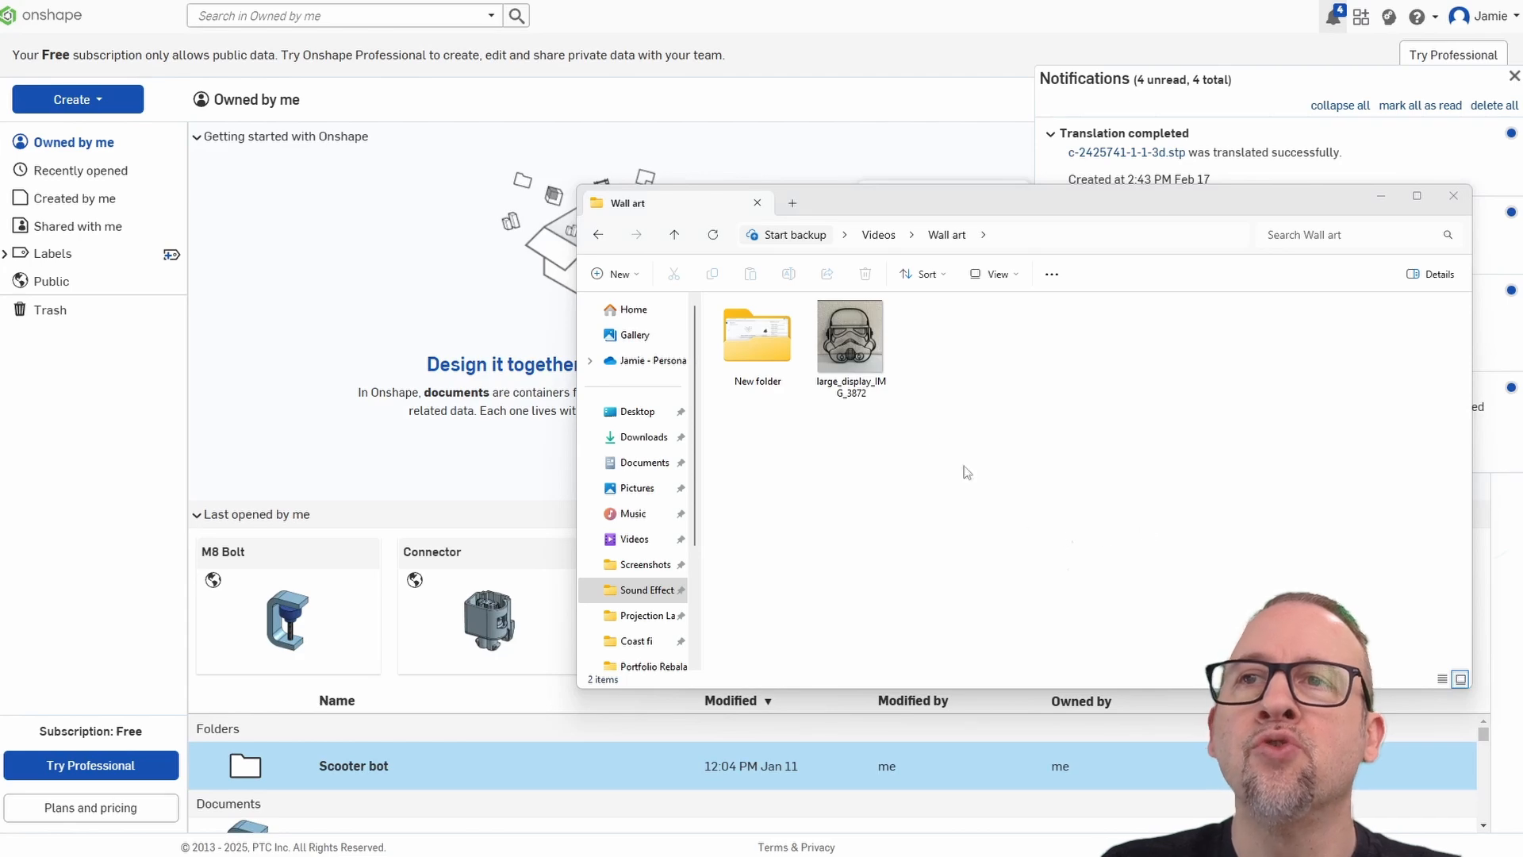
pyautogui.click(858, 349)
pyautogui.doubleClick(858, 349)
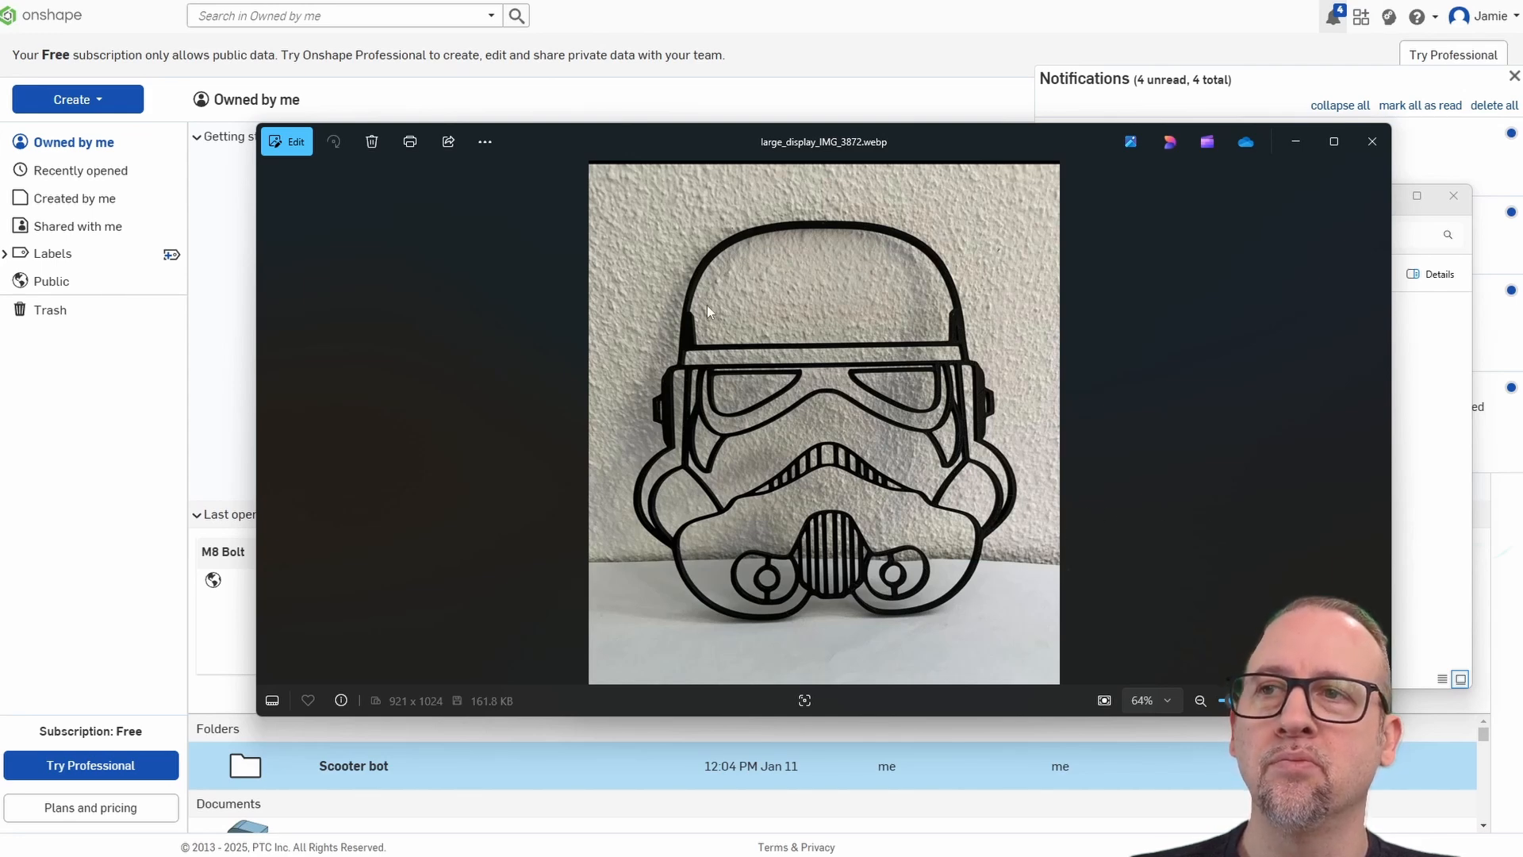
pyautogui.moveTo(1005, 131); pyautogui.dragTo(1019, 155)
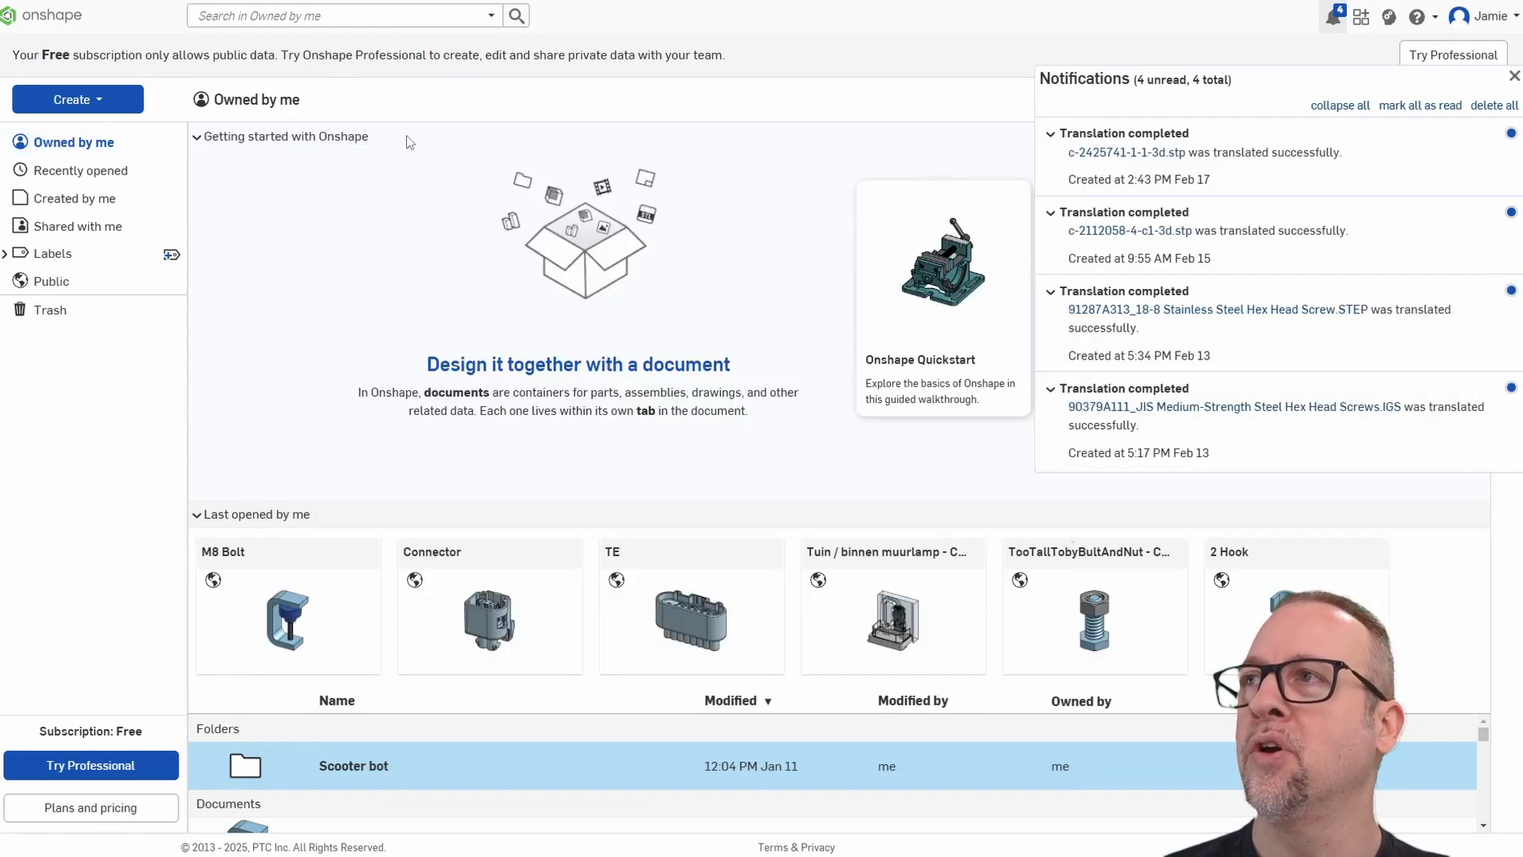
# Create a new public document named "Wall ARt".
pyautogui.click(105, 101)
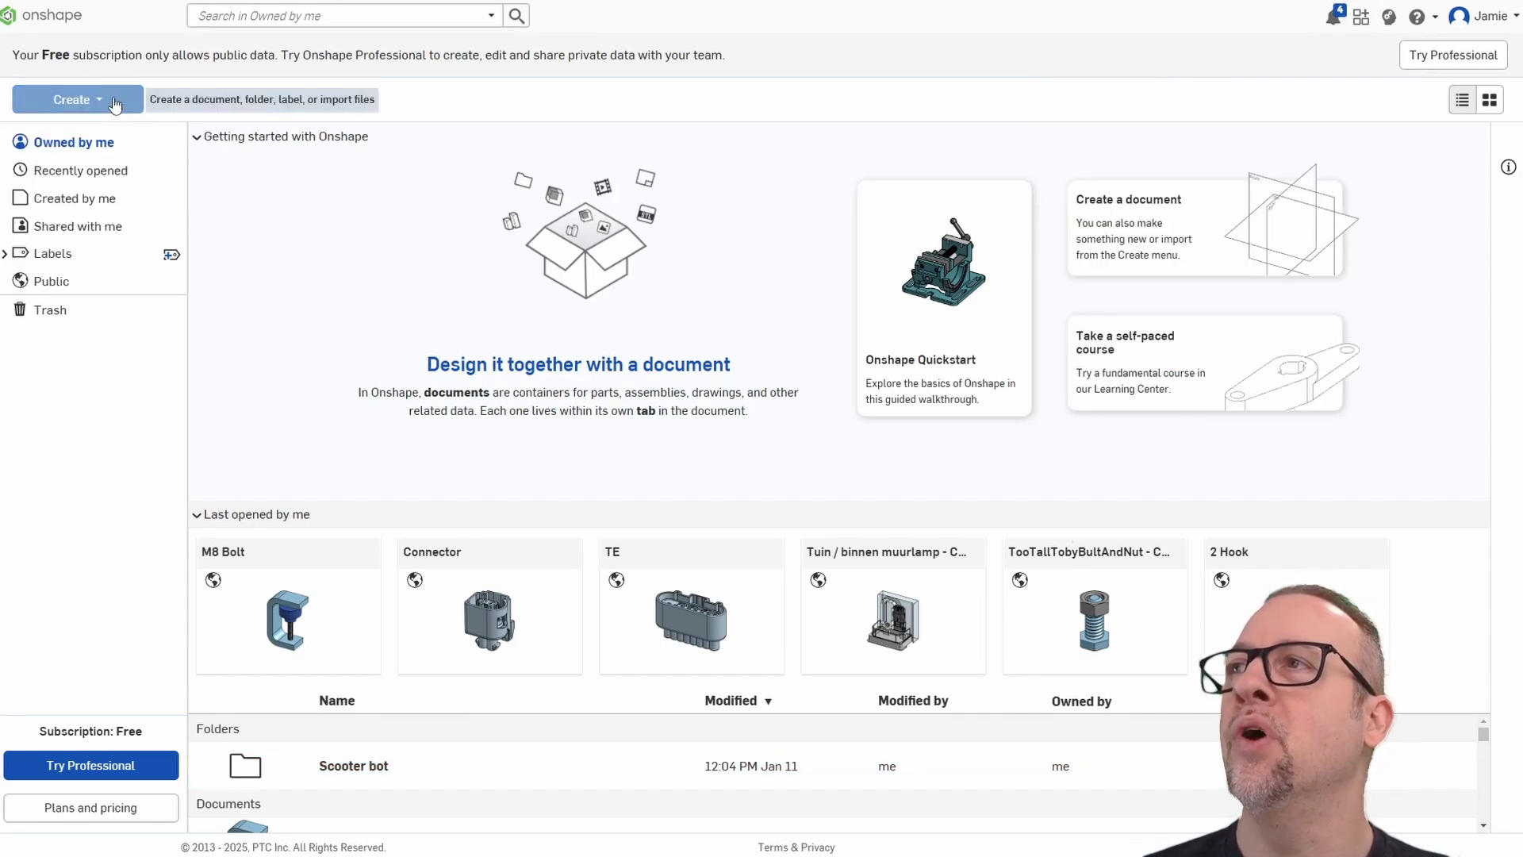
pyautogui.click(95, 99)
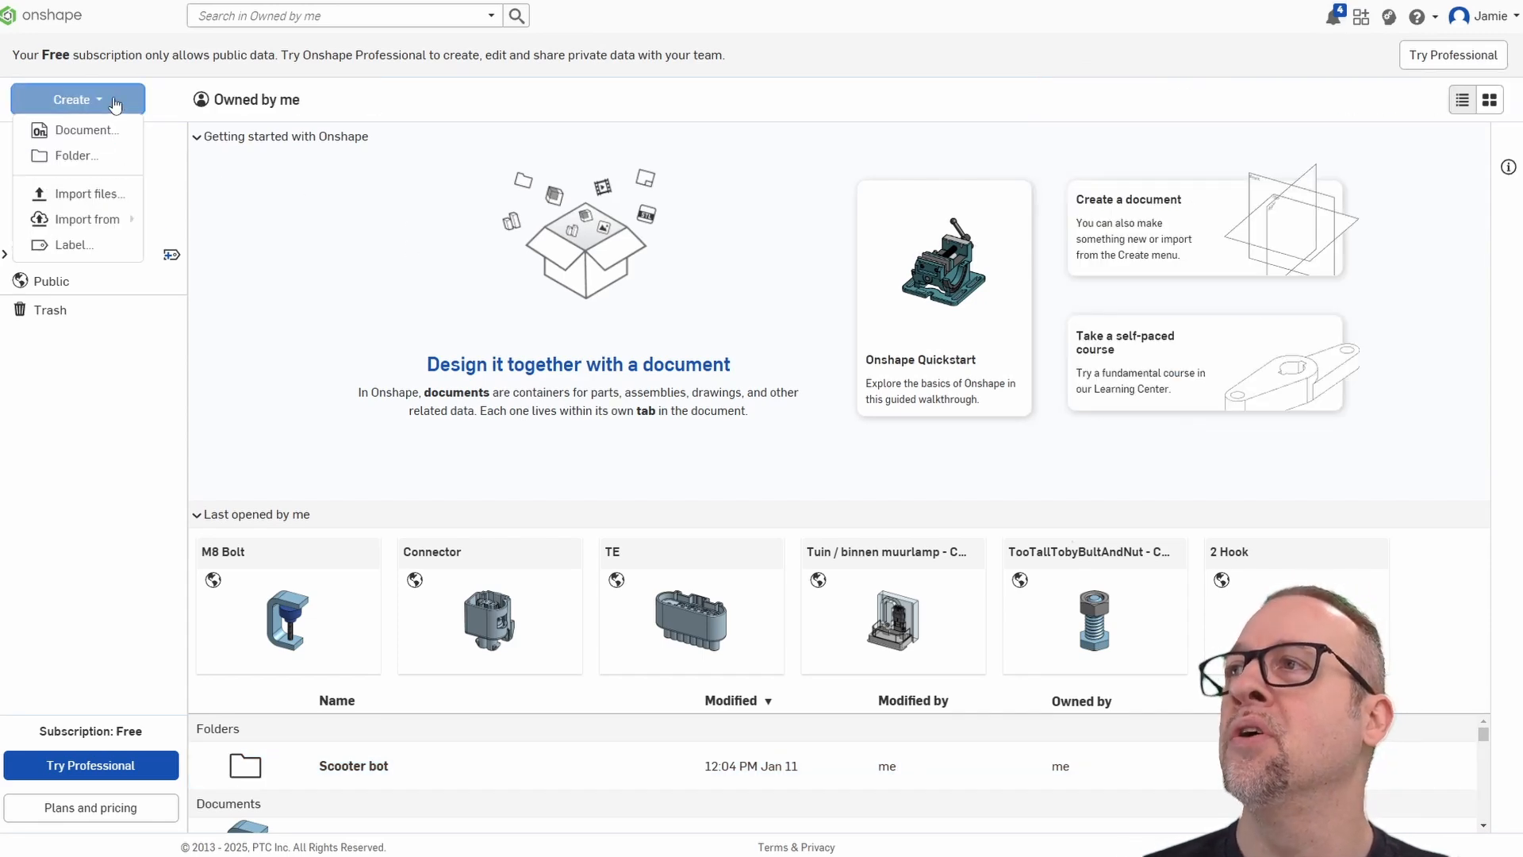
pyautogui.click(82, 132)
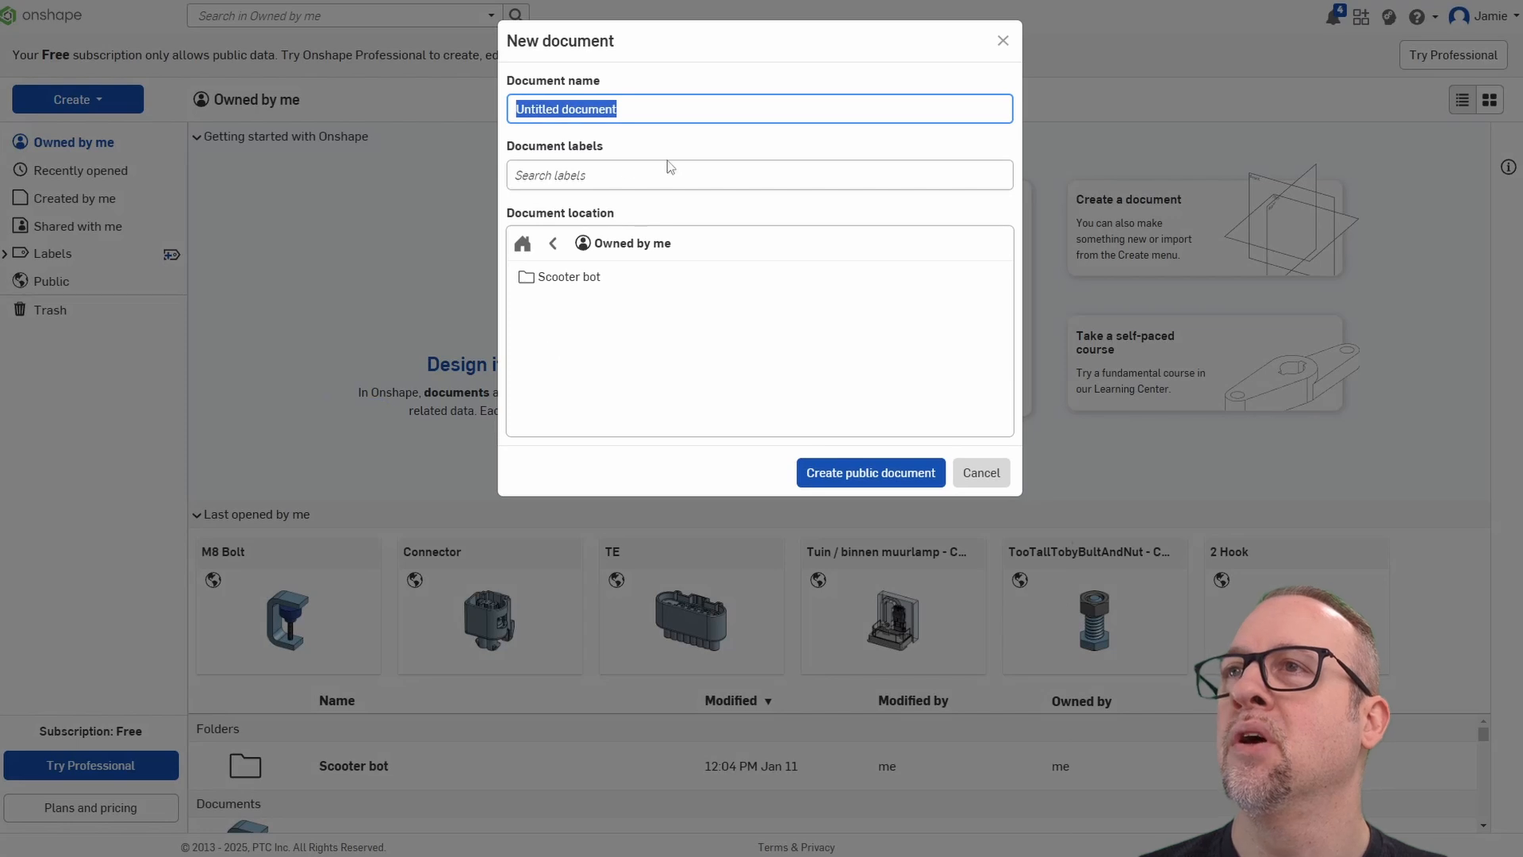
pyautogui.write('Wal')
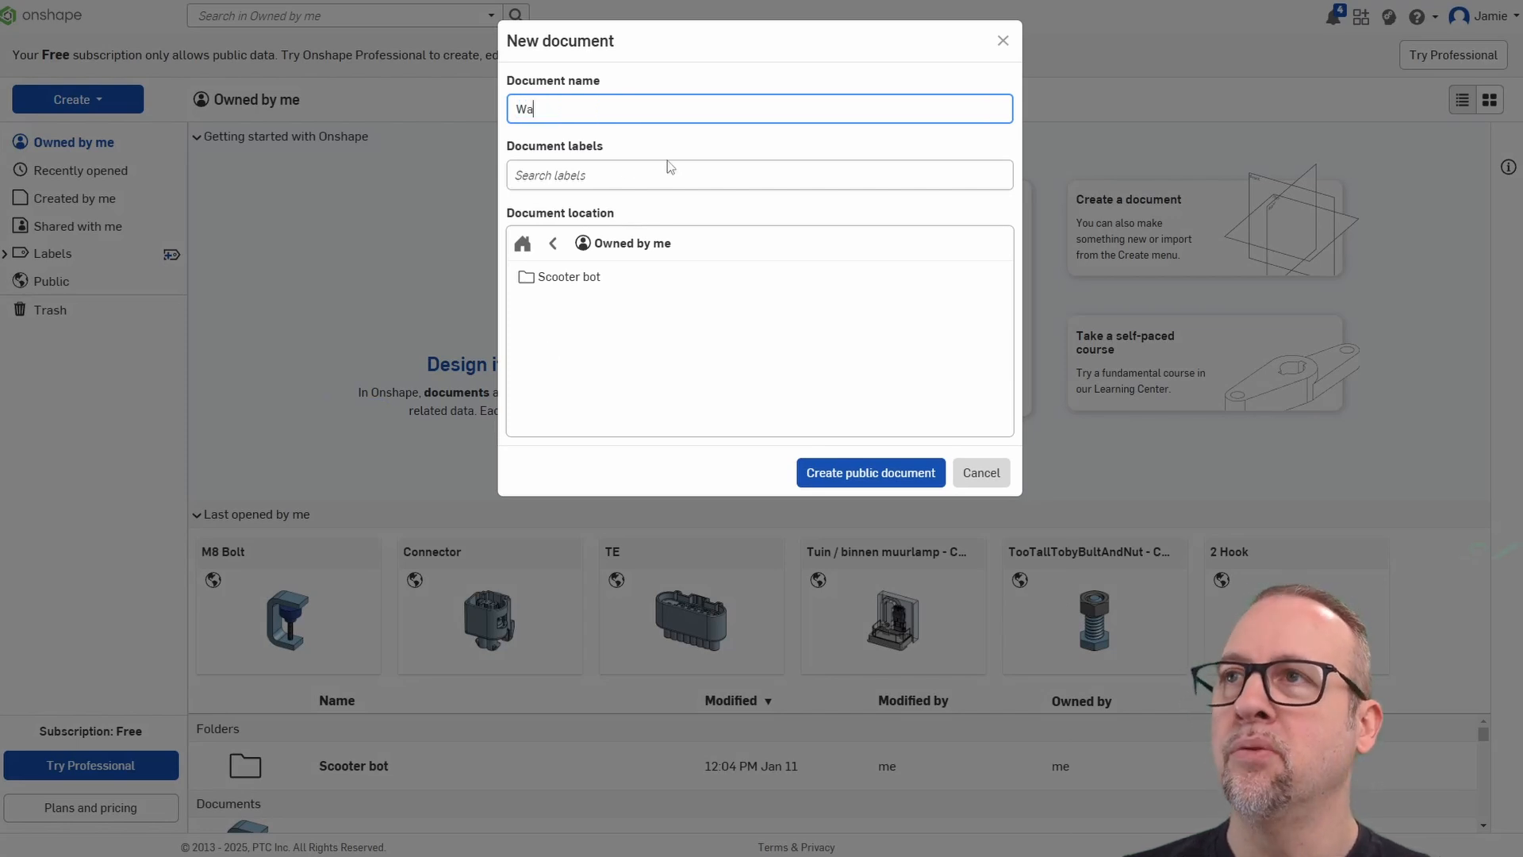
pyautogui.write('l Hol')
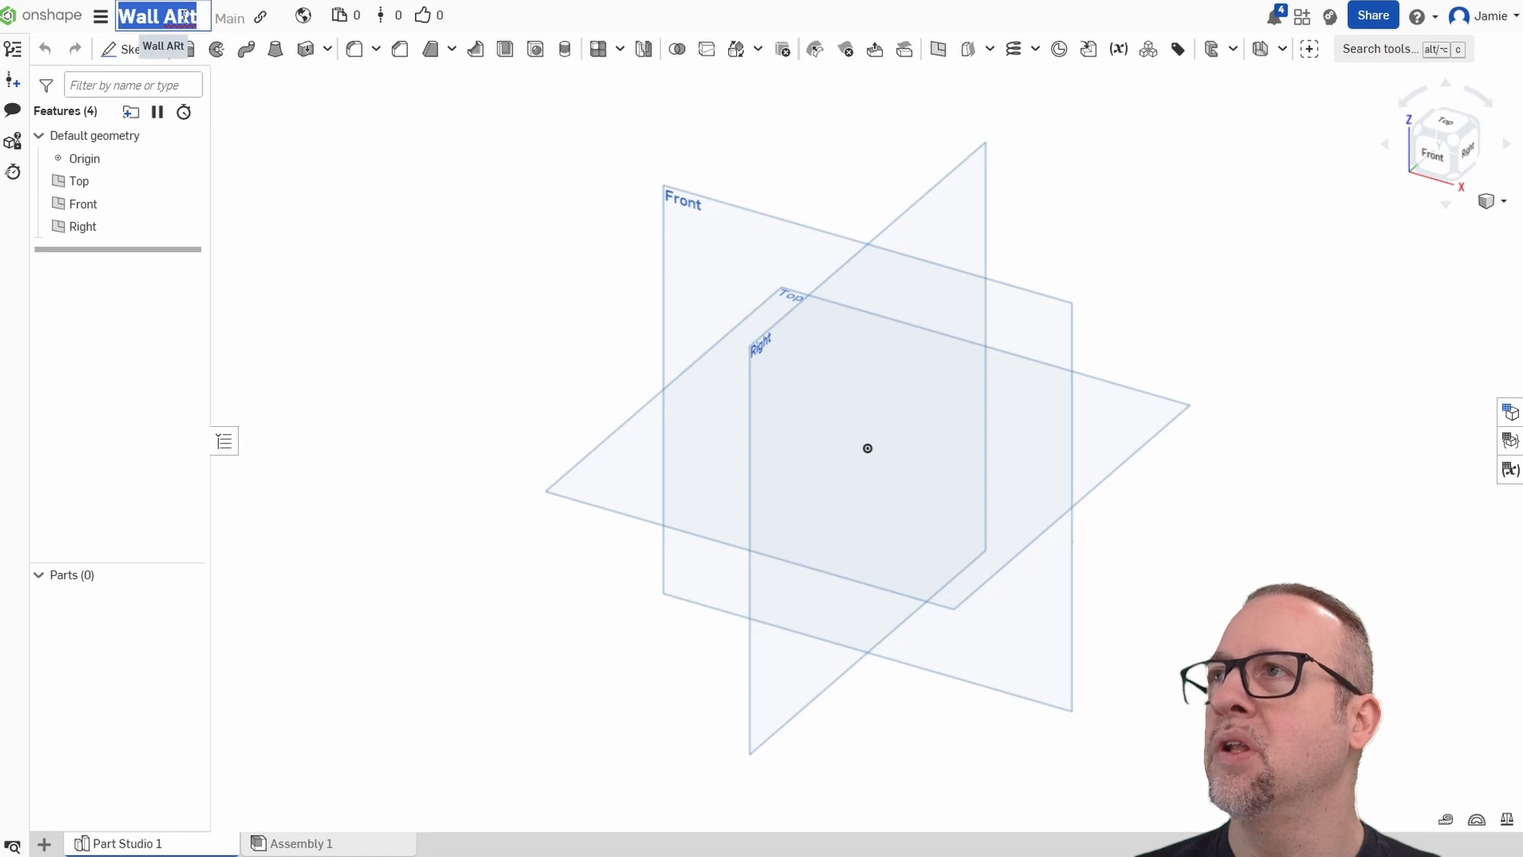
# Correct the document's name to "Wall Art".
pyautogui.click(235, 160)
pyautogui.click(188, 16)
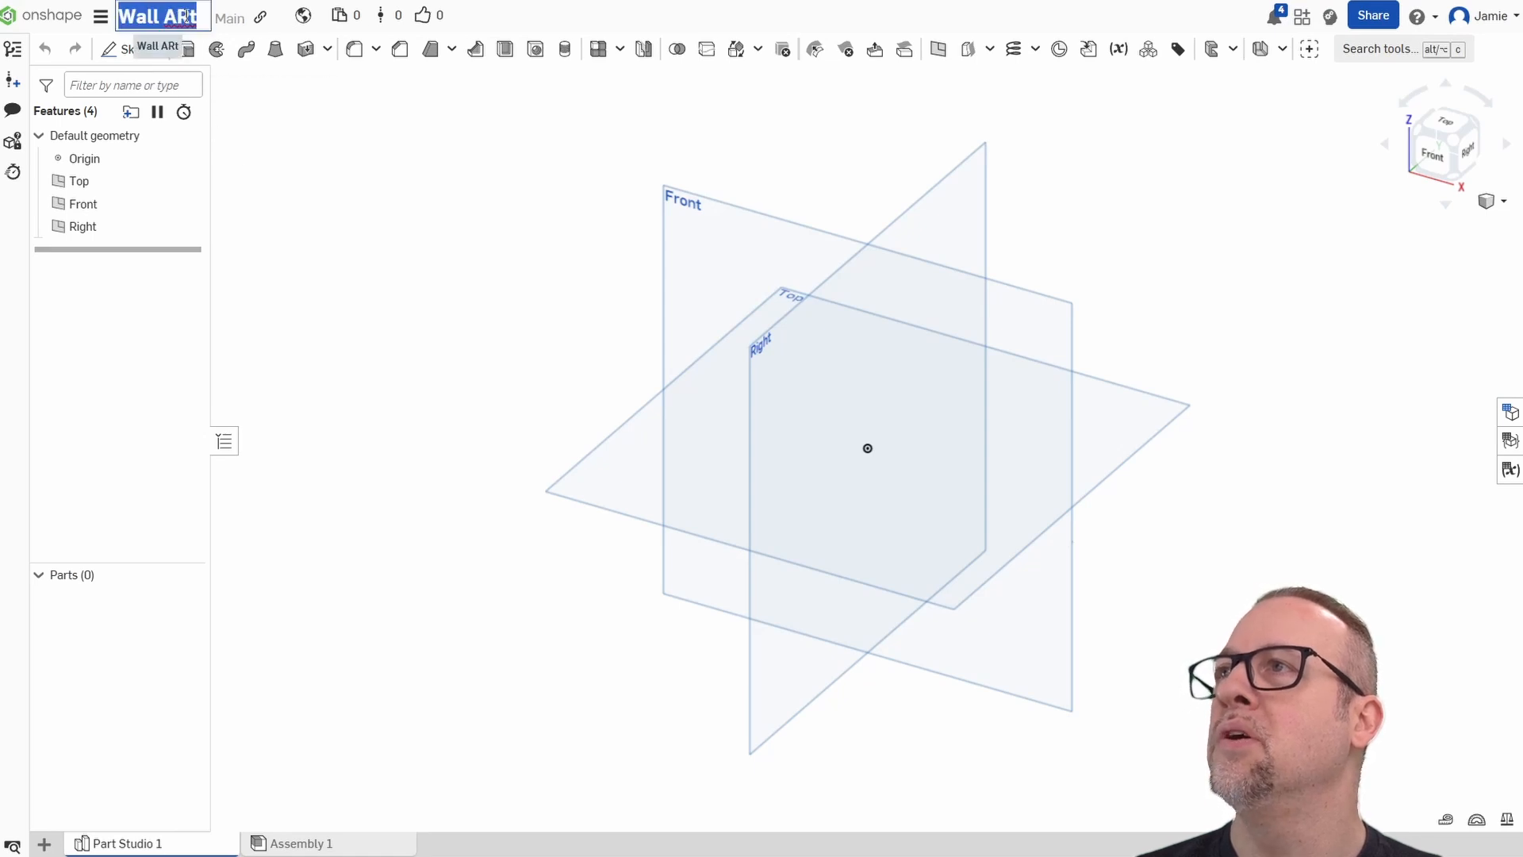
pyautogui.press('Right')
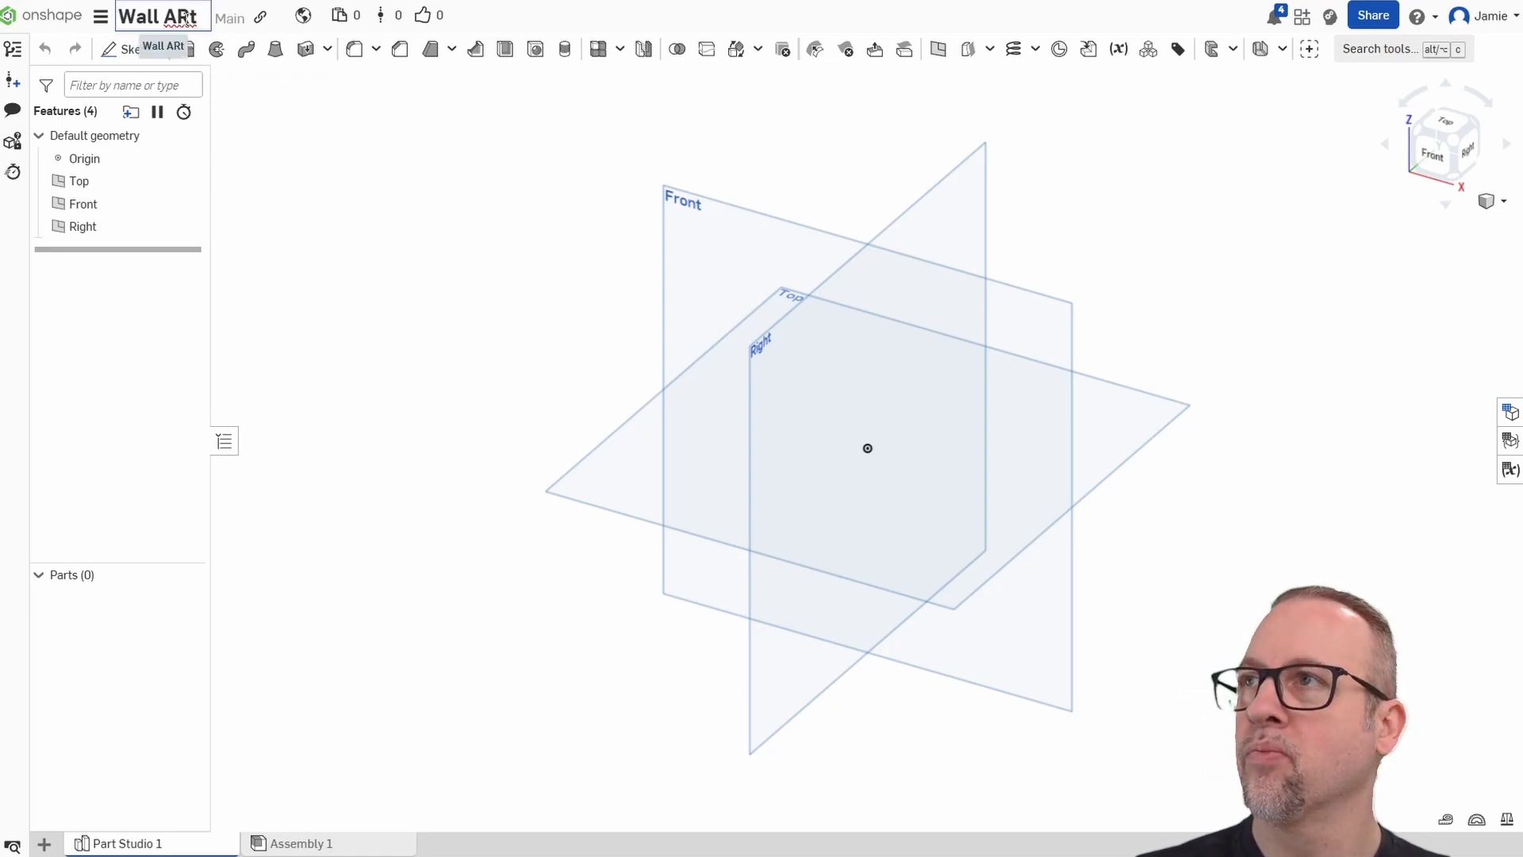
pyautogui.press('BackSpace')
pyautogui.press('BackSpace')
pyautogui.write('rt')
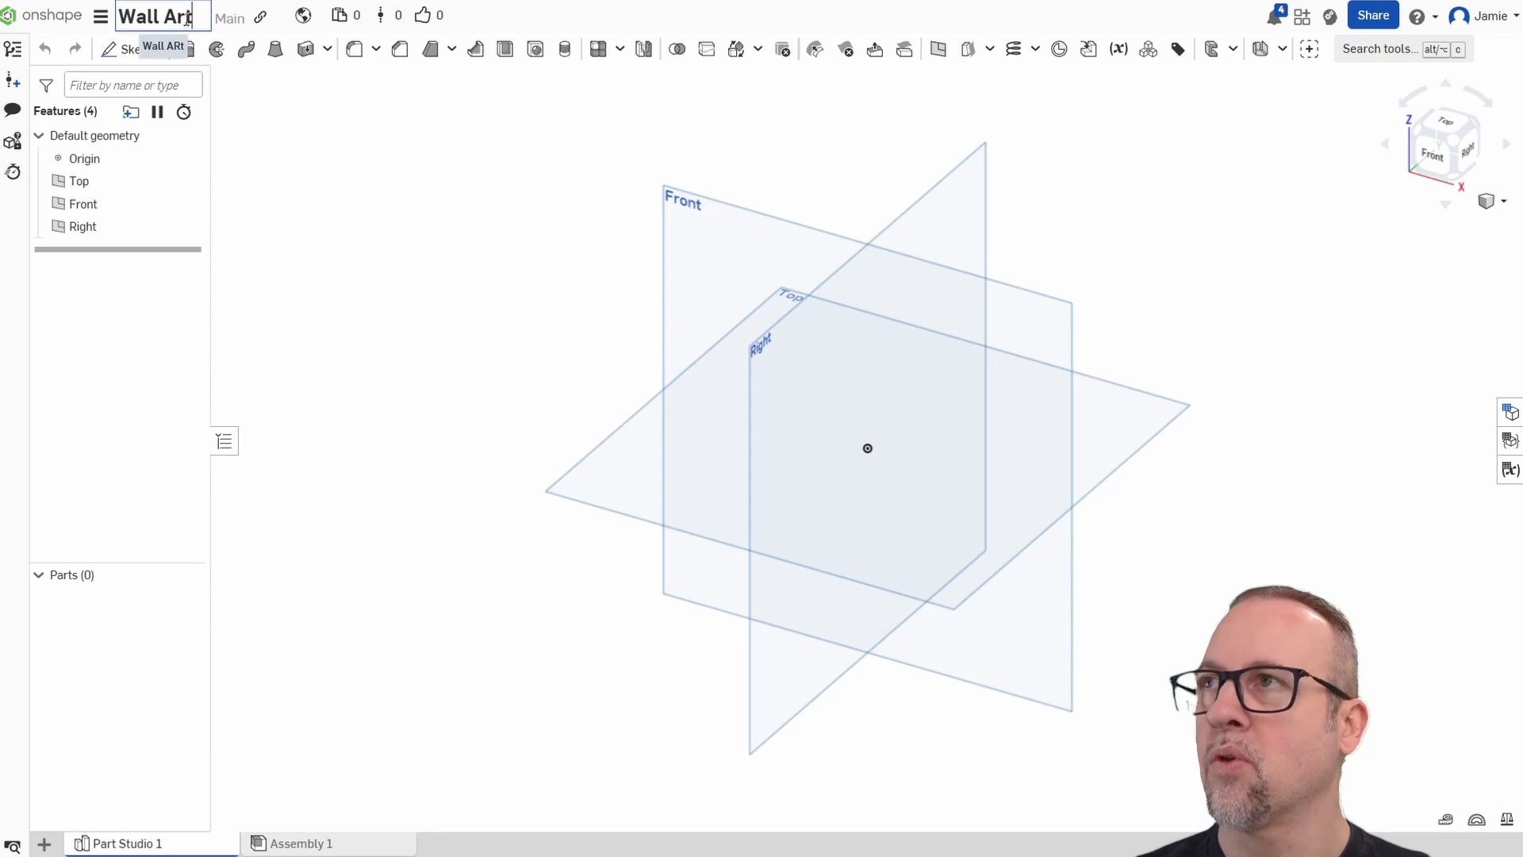
pyautogui.press('Return')
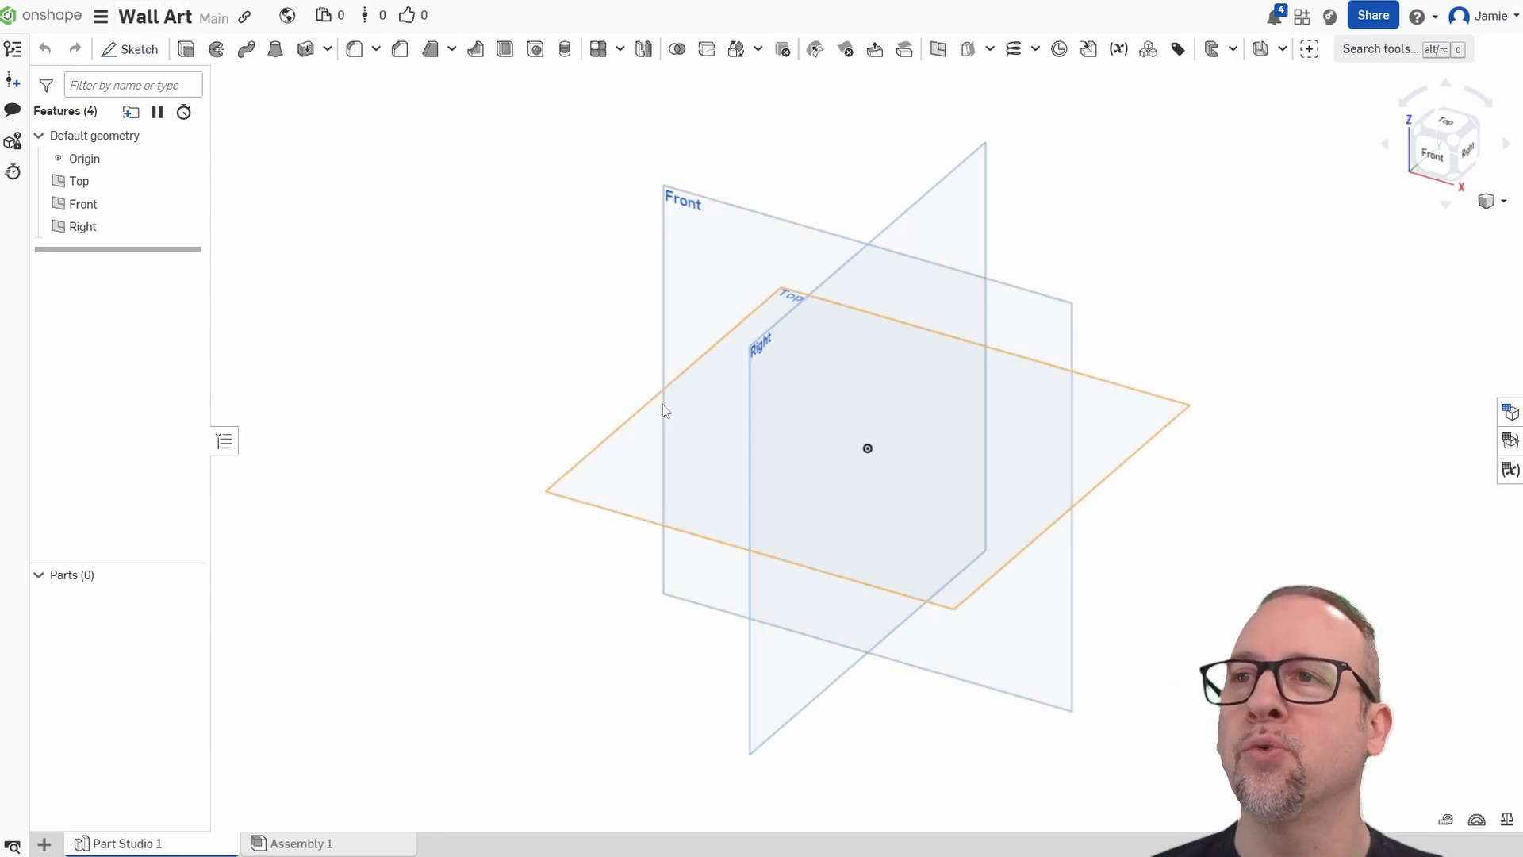
# Hide the Top and Right planes, leaving the Front plane shown.
pyautogui.click(187, 181)
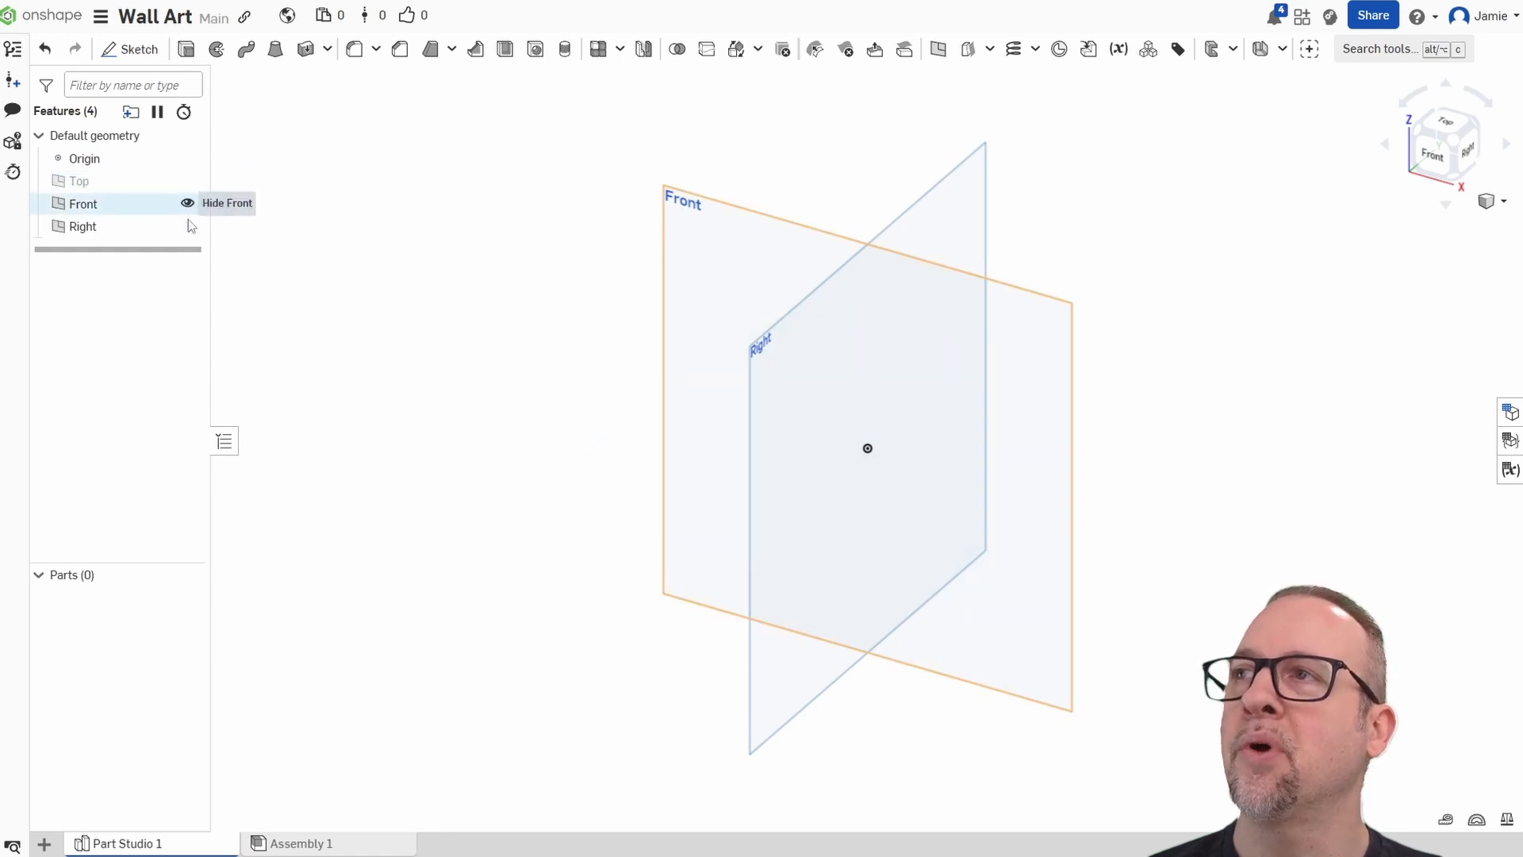
pyautogui.click(187, 226)
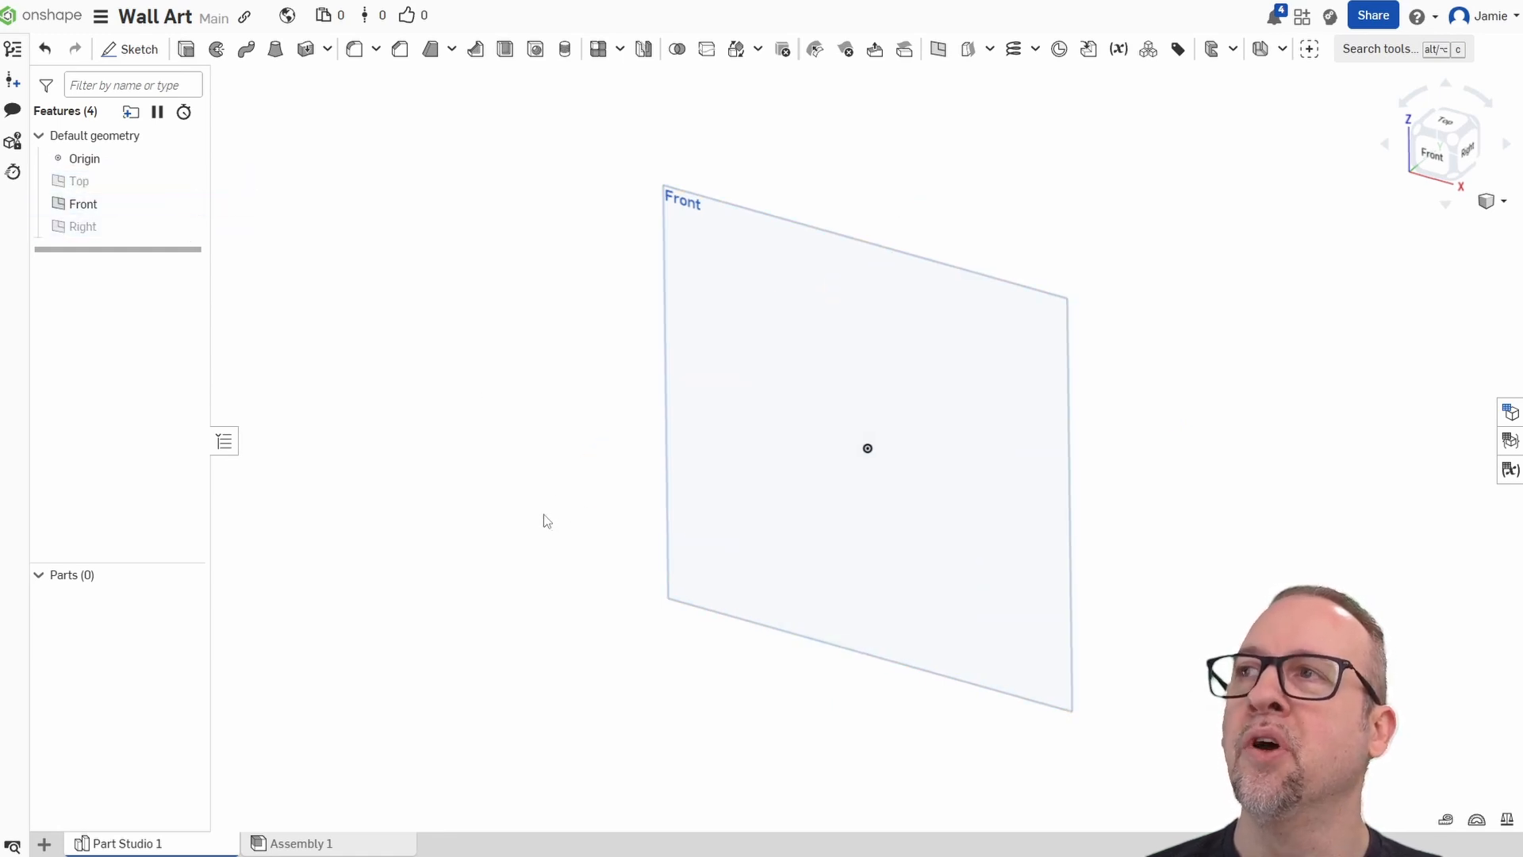
pyautogui.moveTo(544, 513); pyautogui.dragTo(605, 514, button='right')
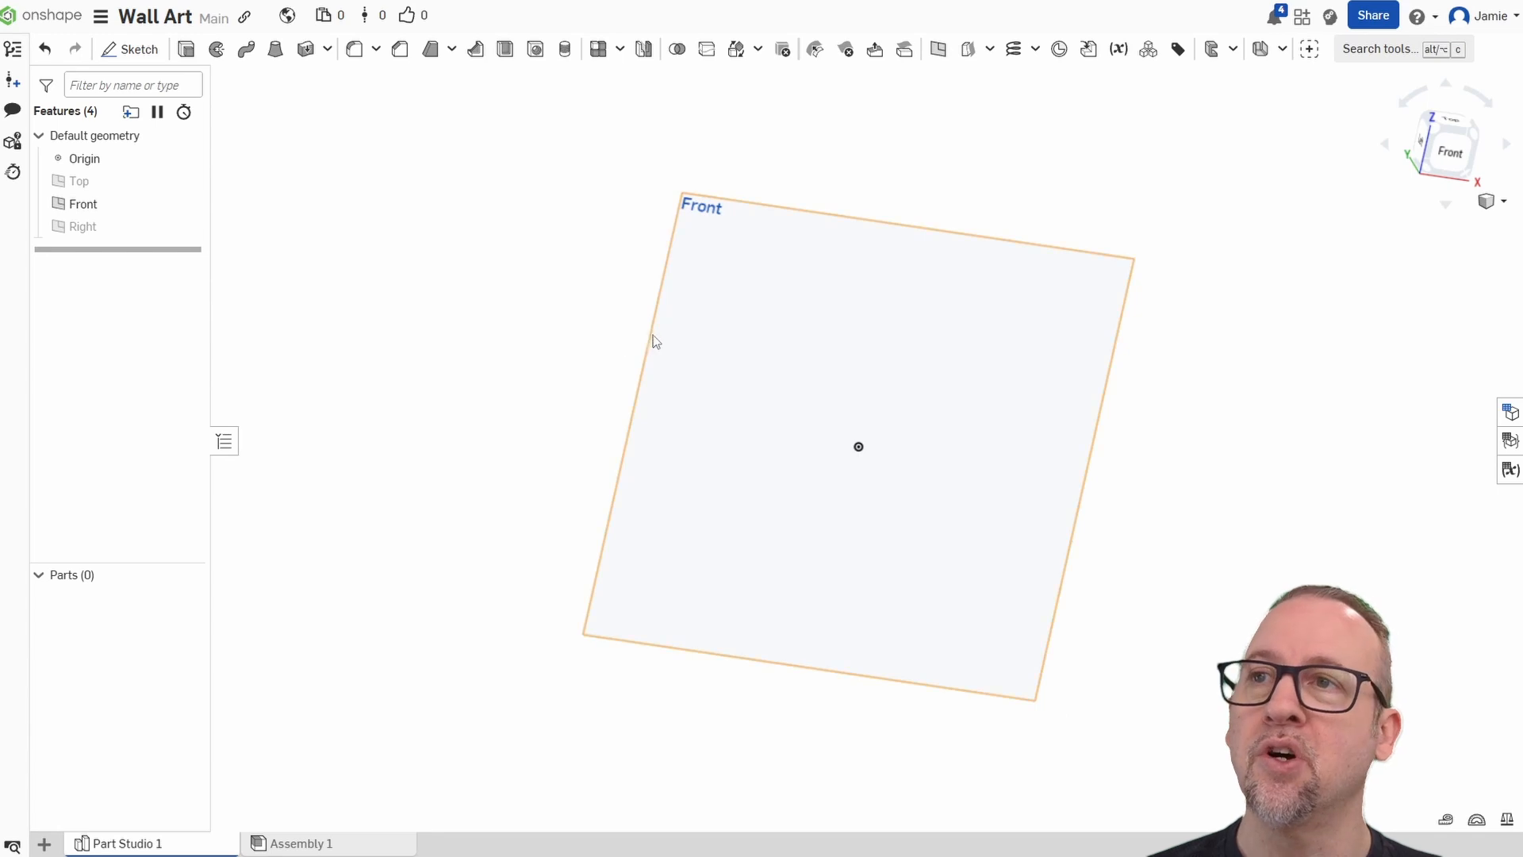
# Start a new sketch on the Front plane and view it from the front.
pyautogui.click(135, 53)
pyautogui.click(672, 222)
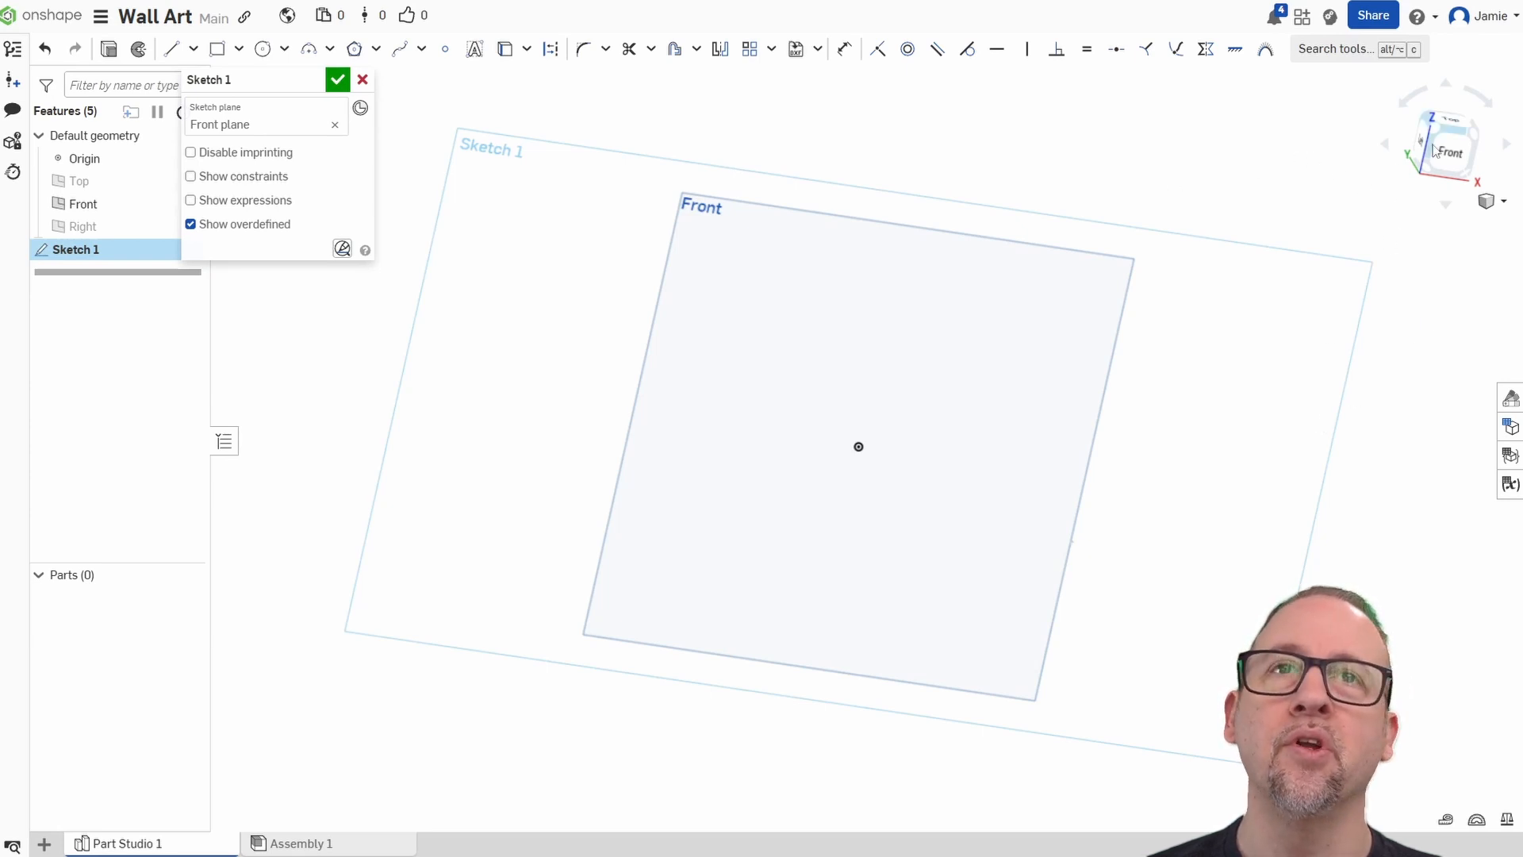
pyautogui.click(1448, 151)
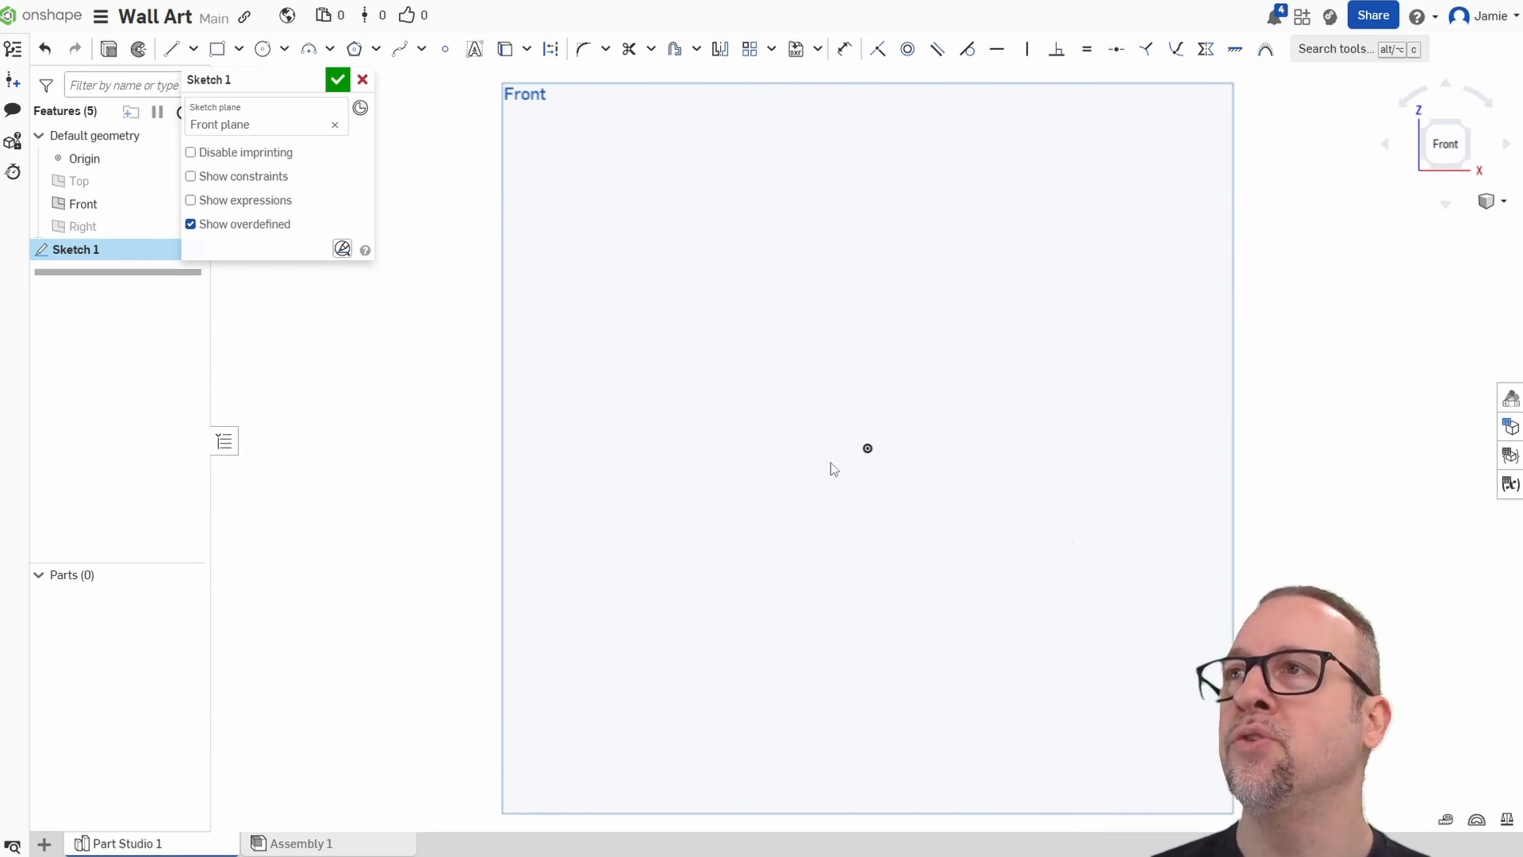
pyautogui.scroll(2, 1198, 393)
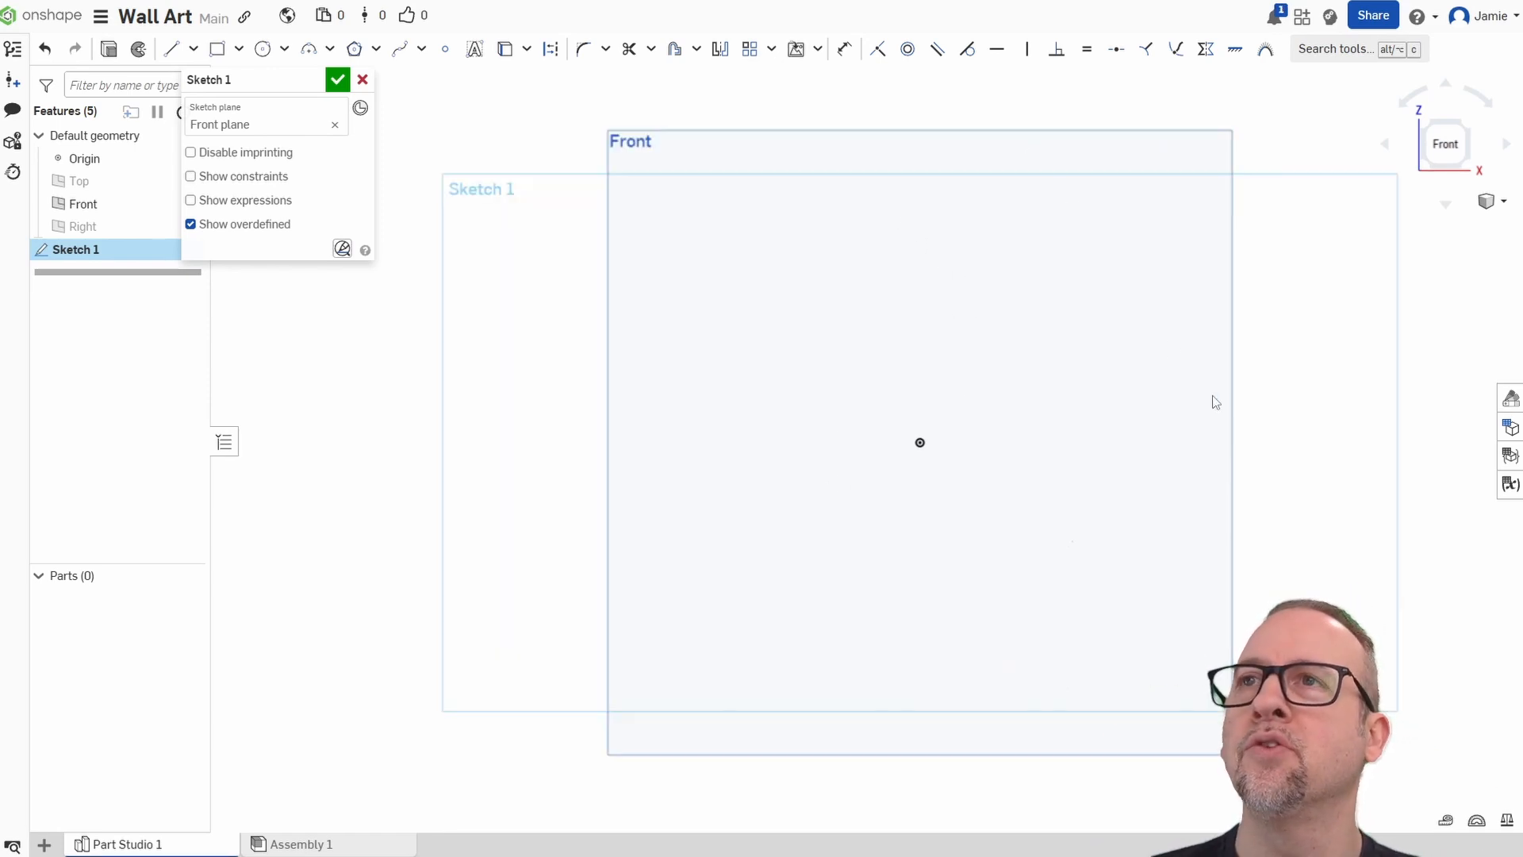
# Import the picture large_display_IMG_3872.jpg from the Wall art folder through the sketch's Insert image command.
pyautogui.click(818, 50)
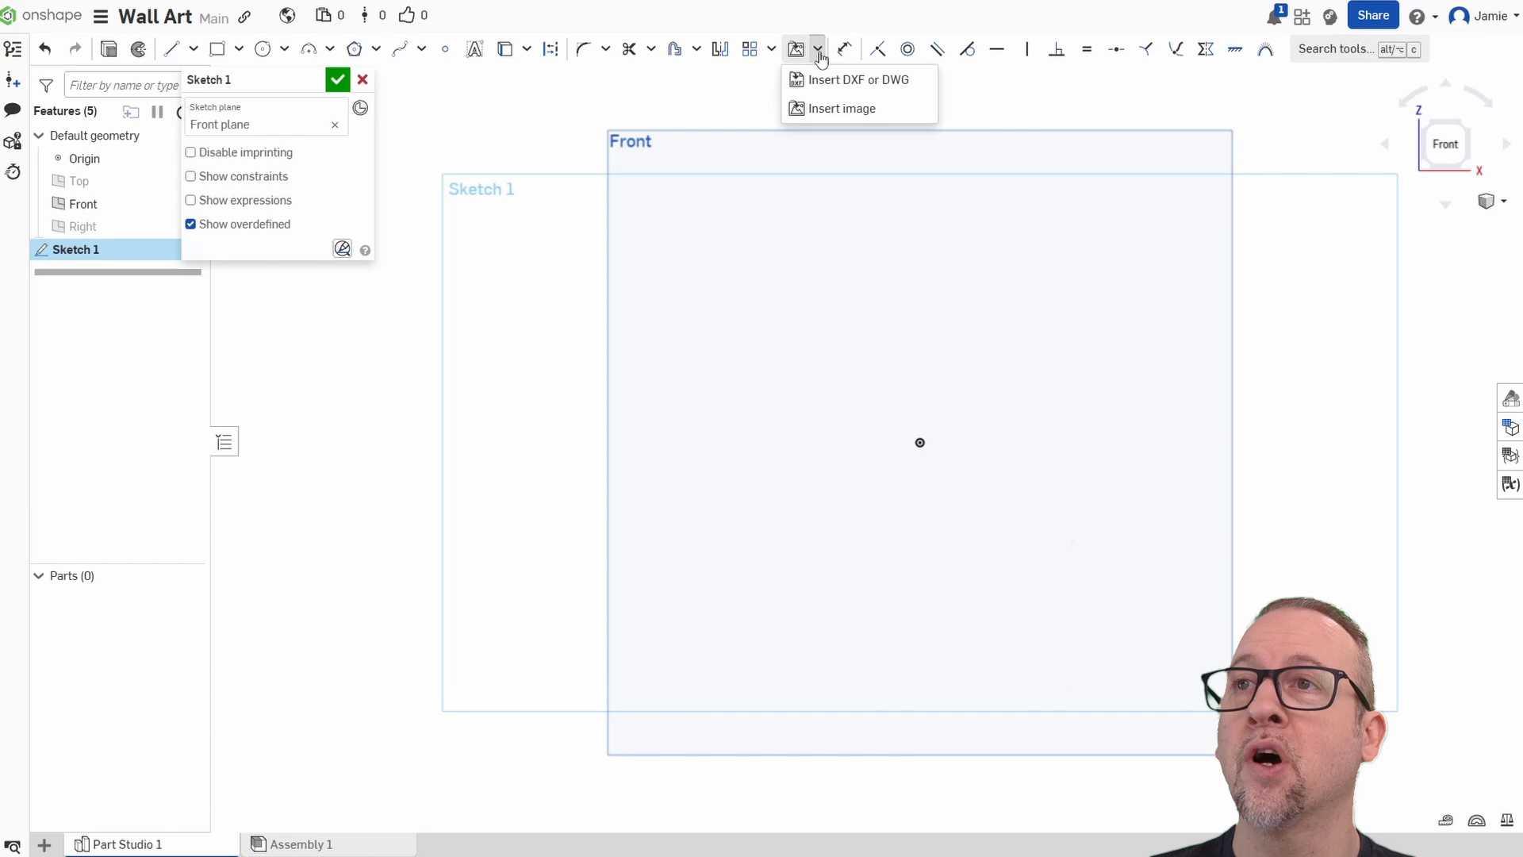
pyautogui.click(825, 111)
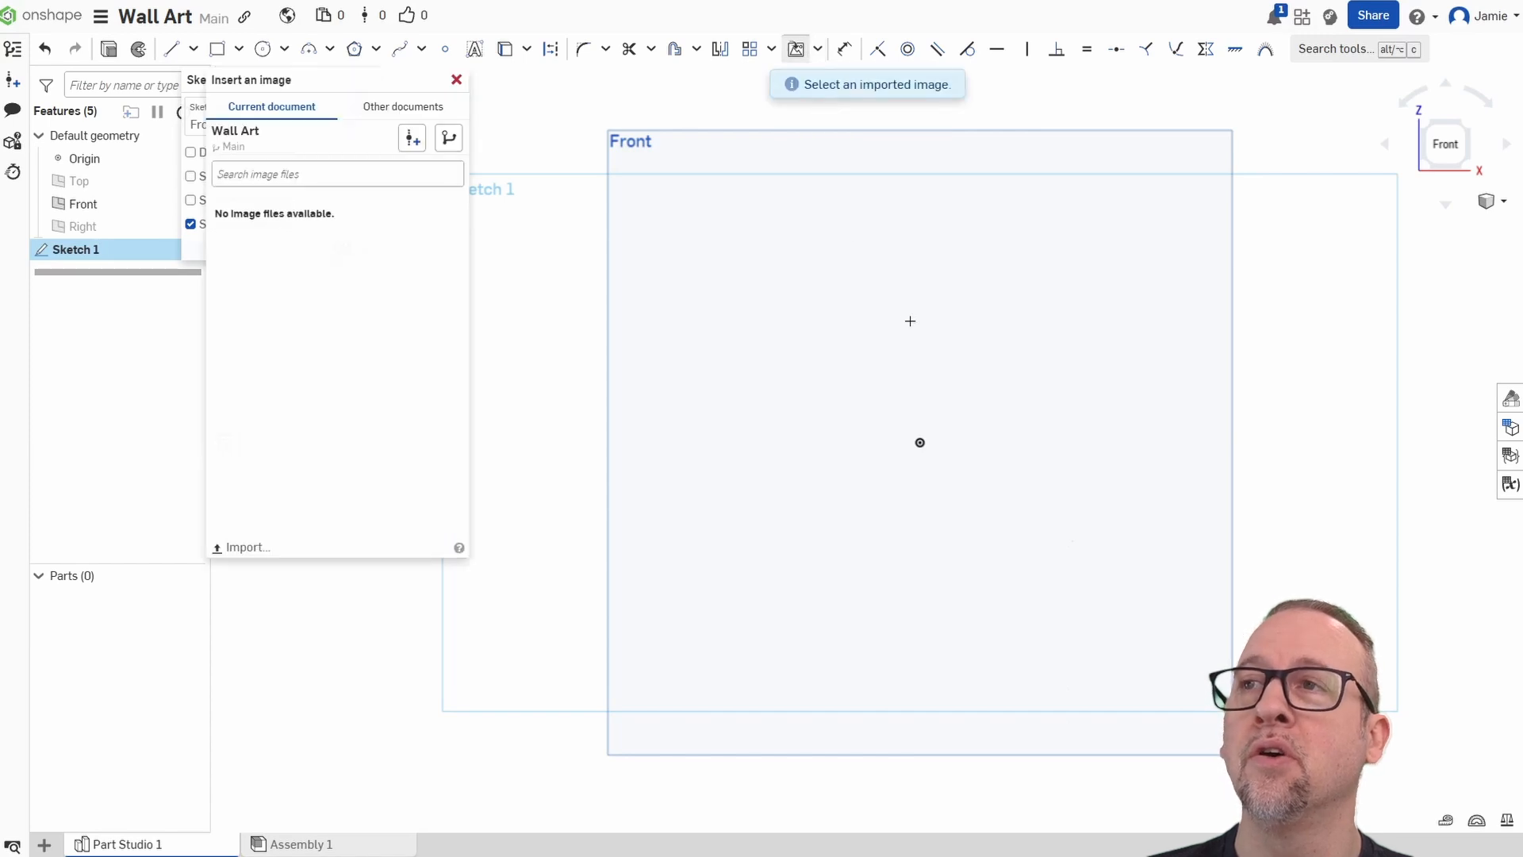
pyautogui.click(238, 548)
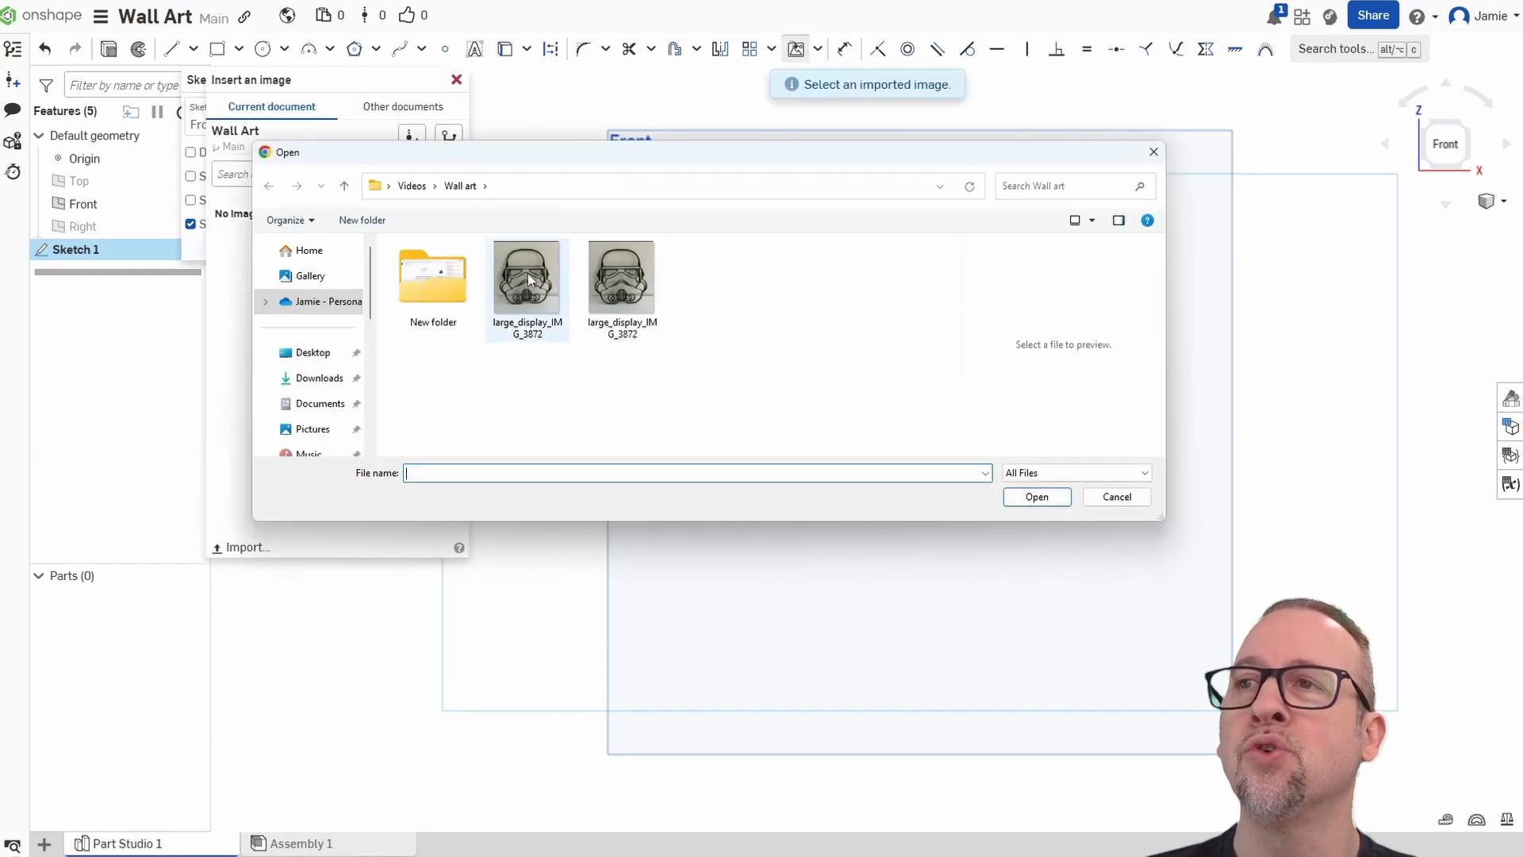
pyautogui.click(632, 333)
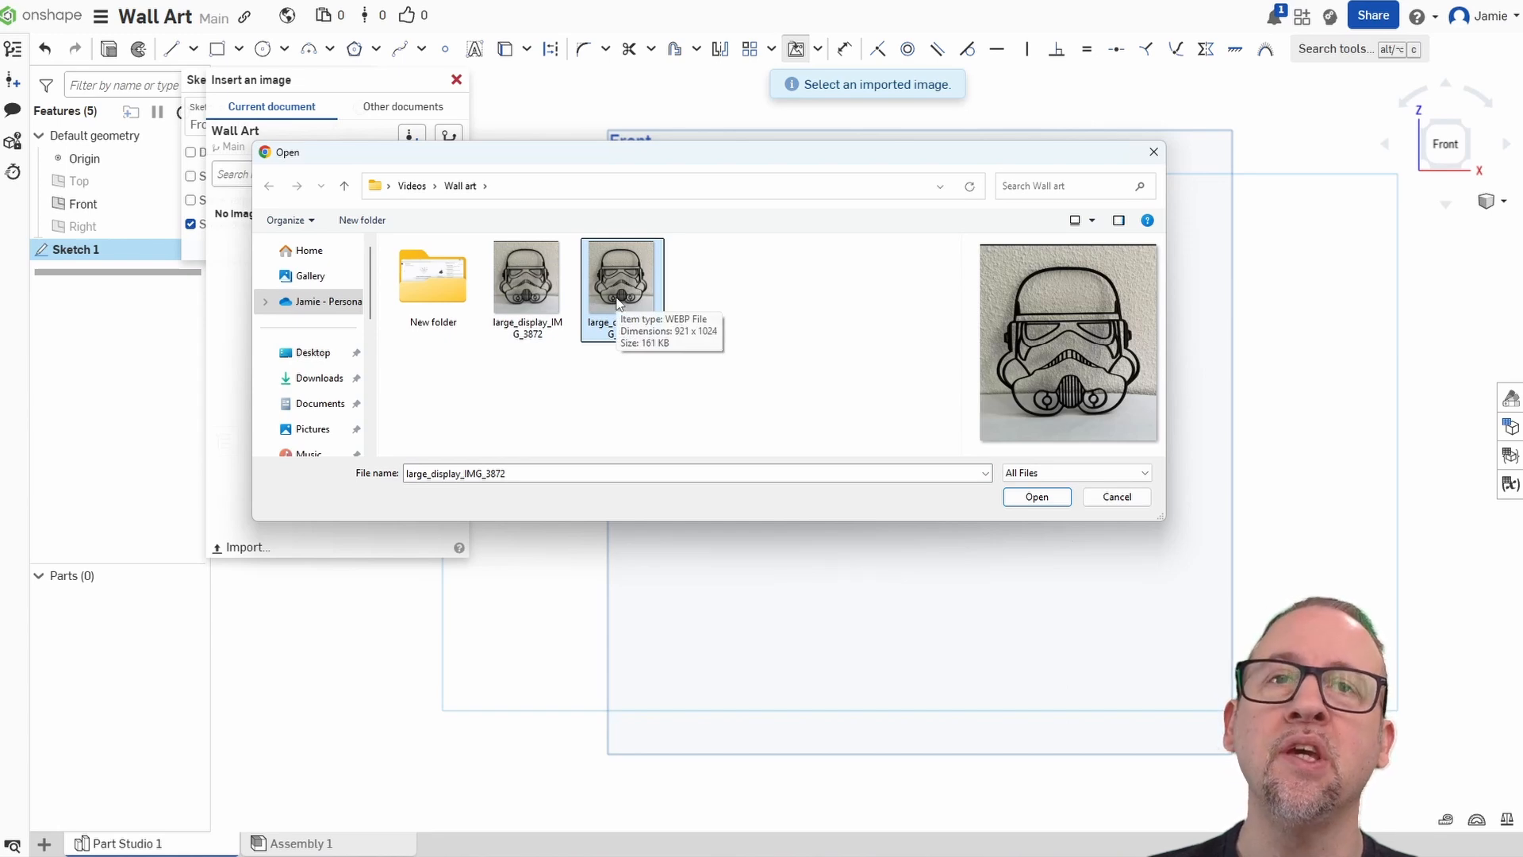
pyautogui.click(556, 295)
pyautogui.click(1034, 497)
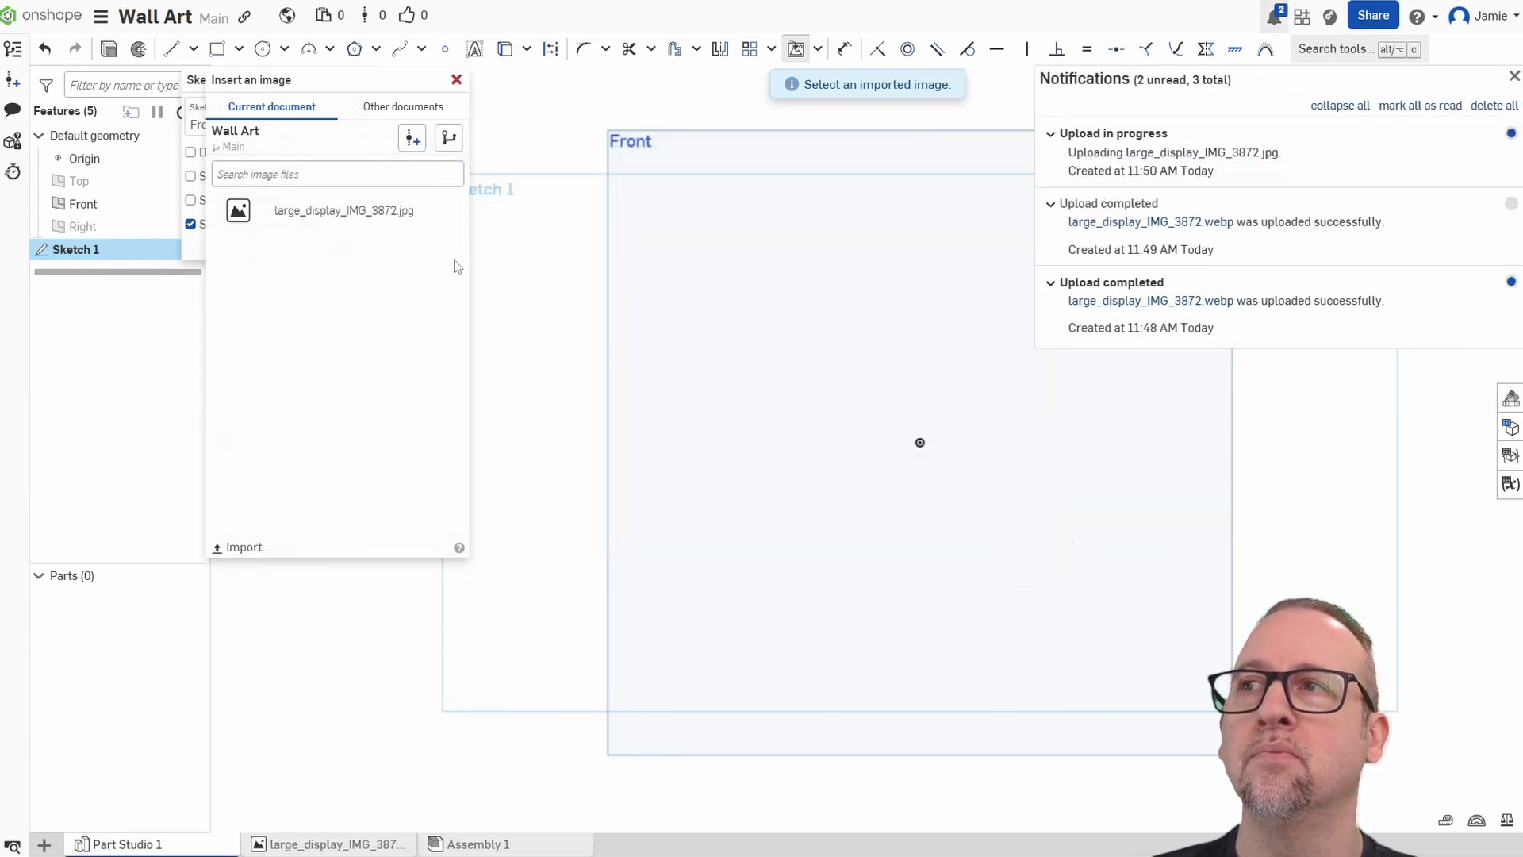
# Place large_display_IMG_3872.jpg in the sketch with its lower-left corner on the origin.
pyautogui.click(347, 212)
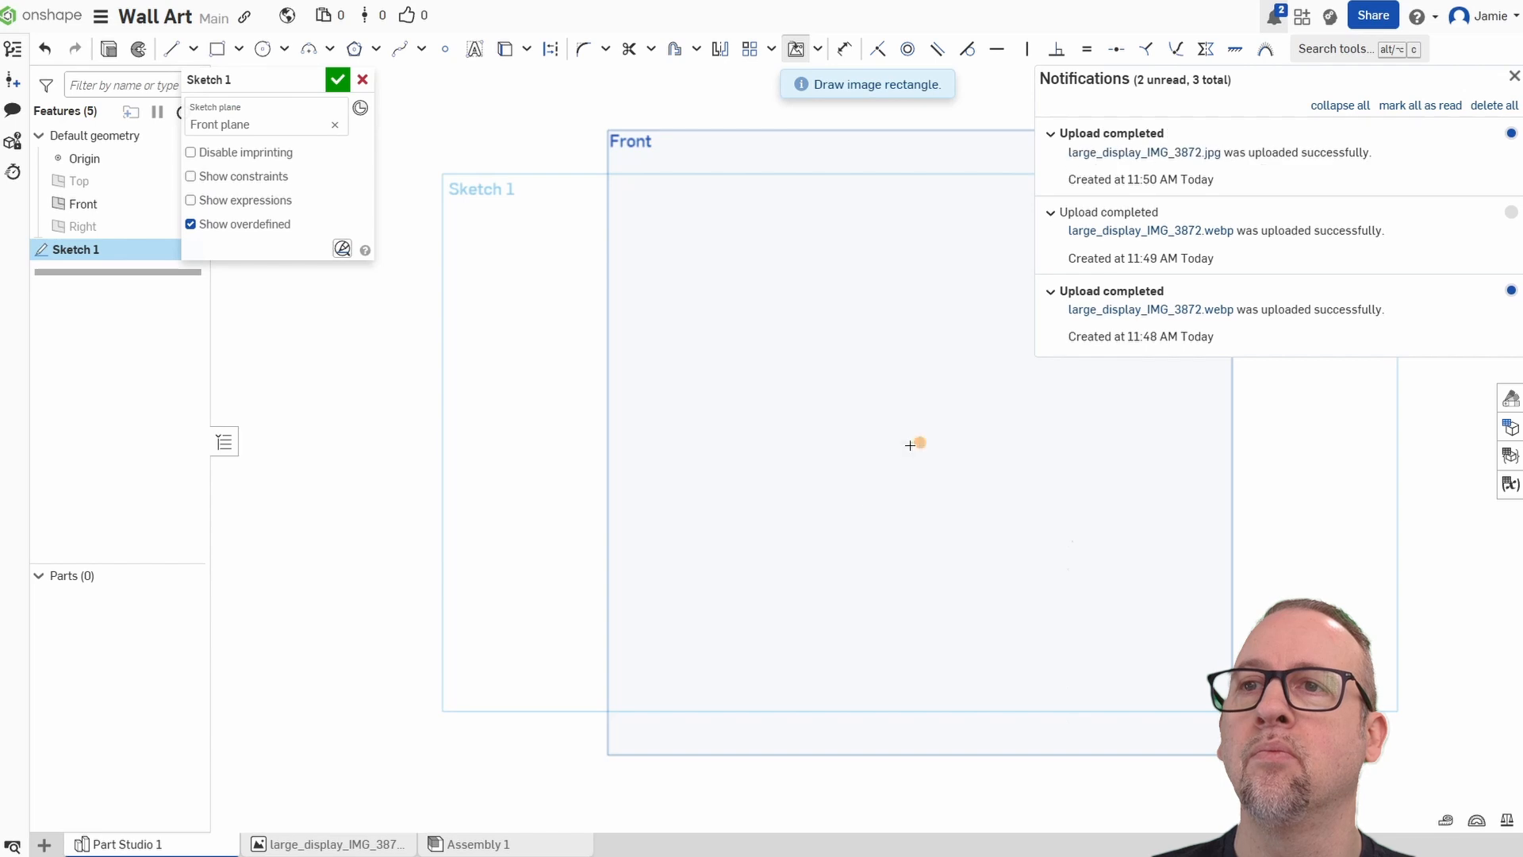
pyautogui.click(920, 442)
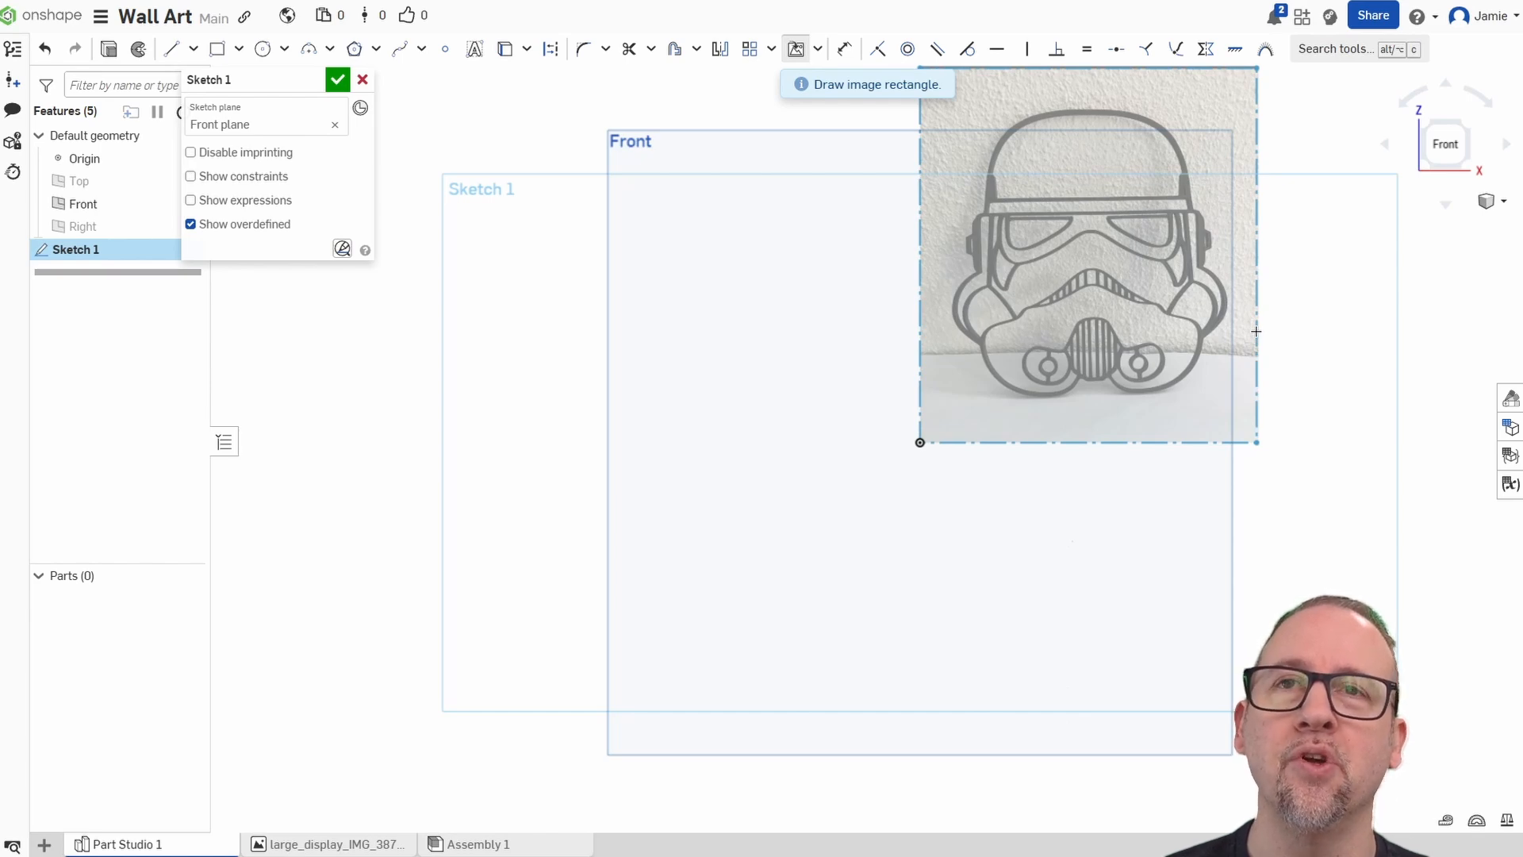
pyautogui.click(1255, 332)
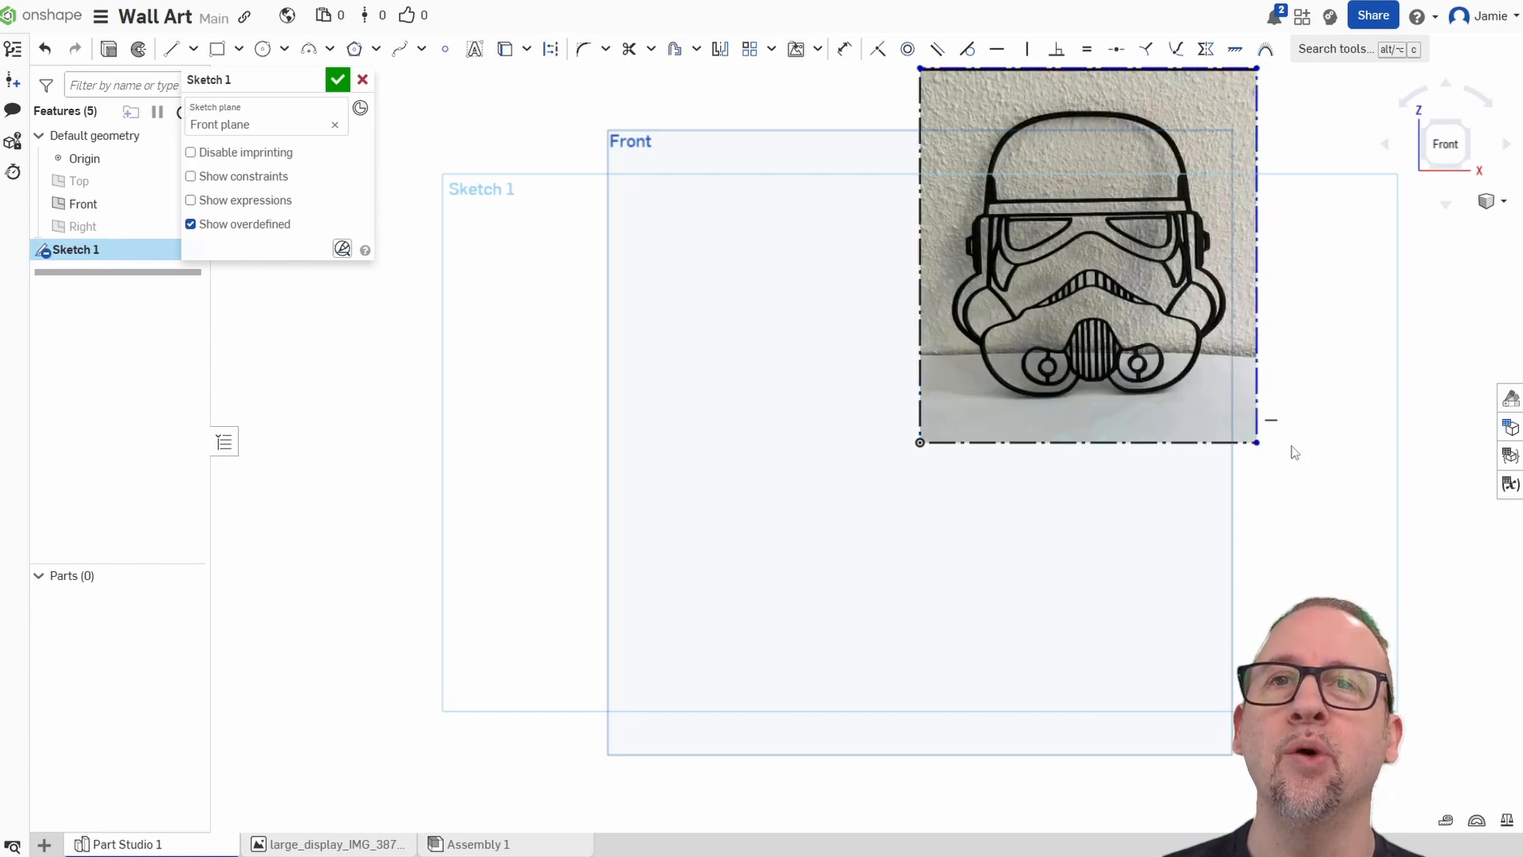
# Draw a vertical line from the helmet's outermost left edge down past the image's lower border.
pyautogui.click(846, 51)
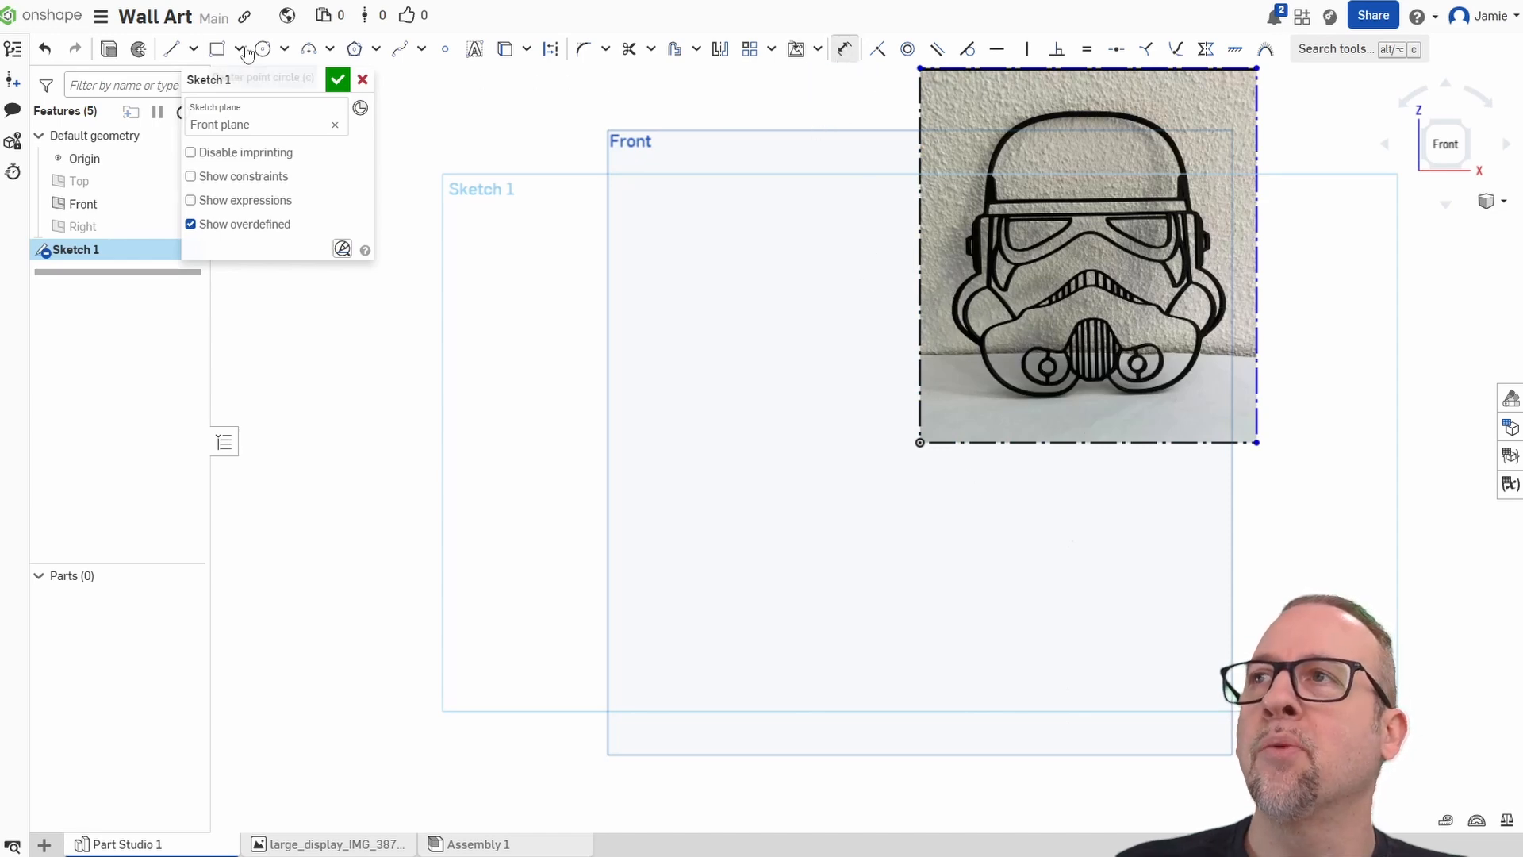
pyautogui.click(171, 49)
pyautogui.click(951, 299)
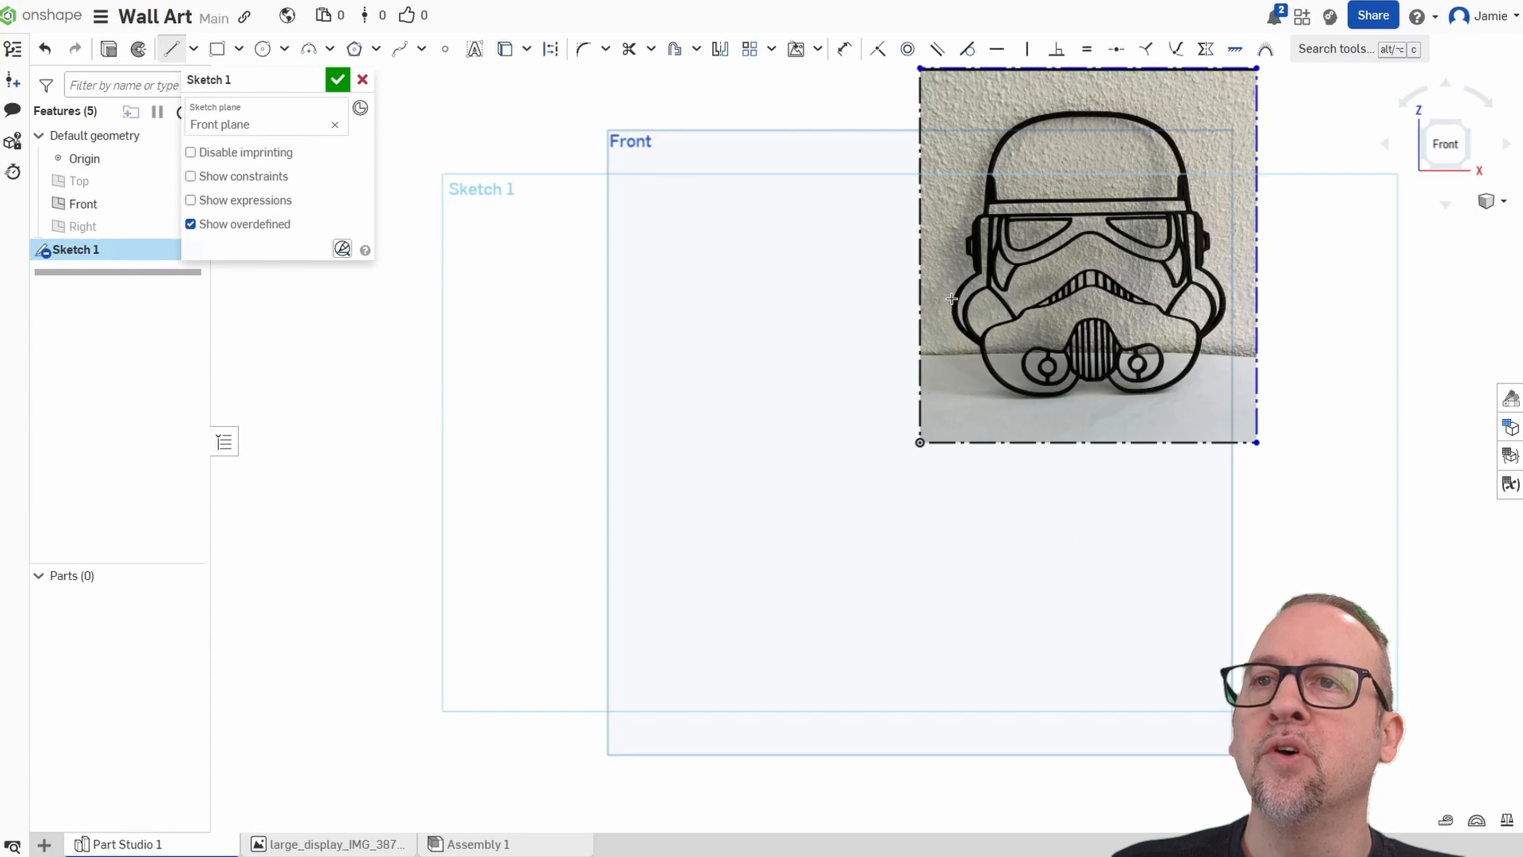
pyautogui.click(951, 484)
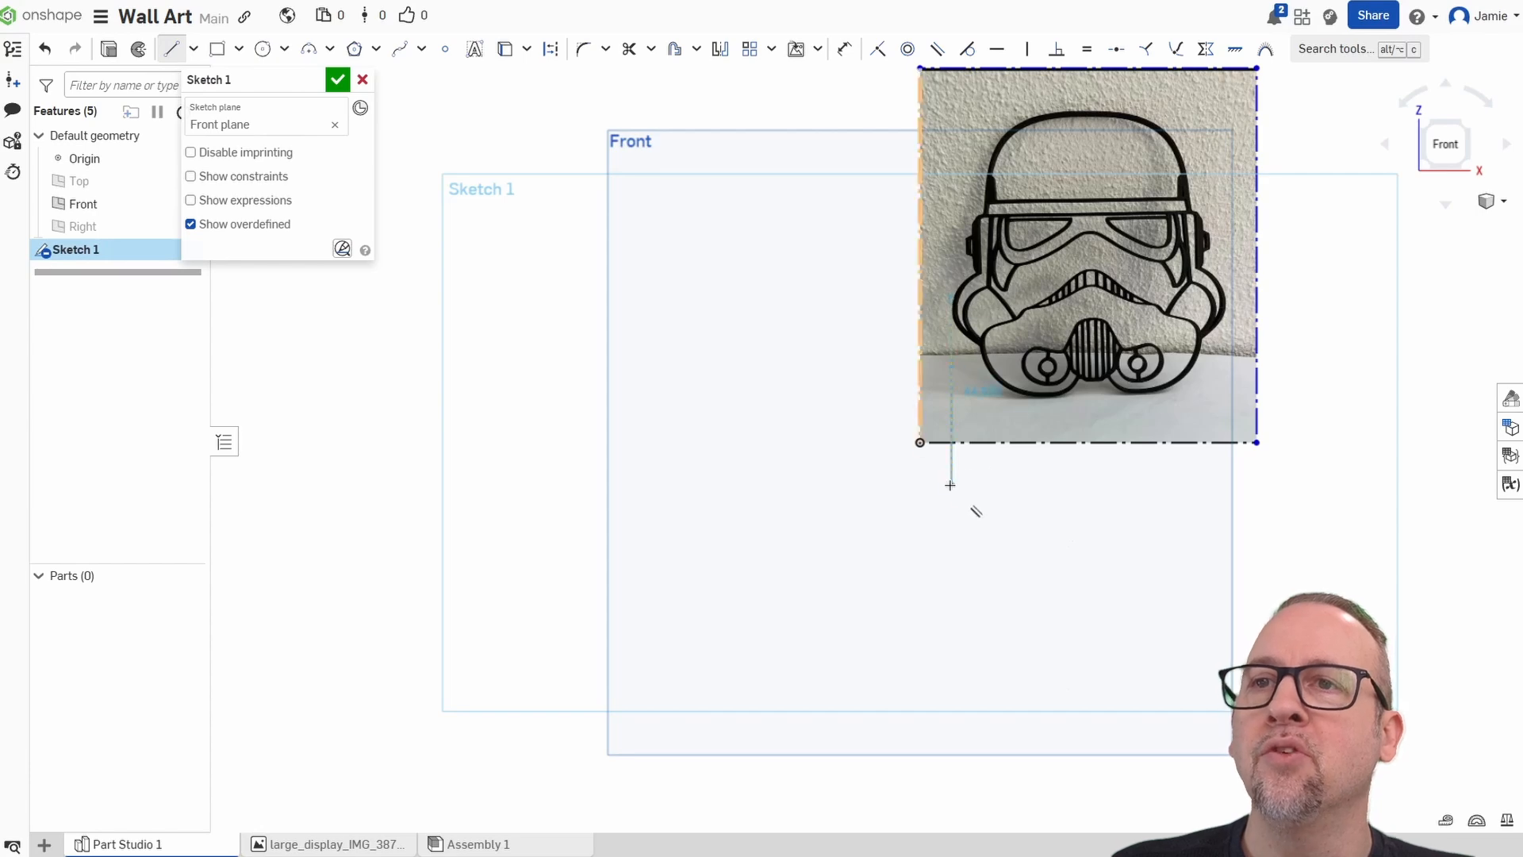
pyautogui.rightClick(1147, 531)
pyautogui.click(1178, 548)
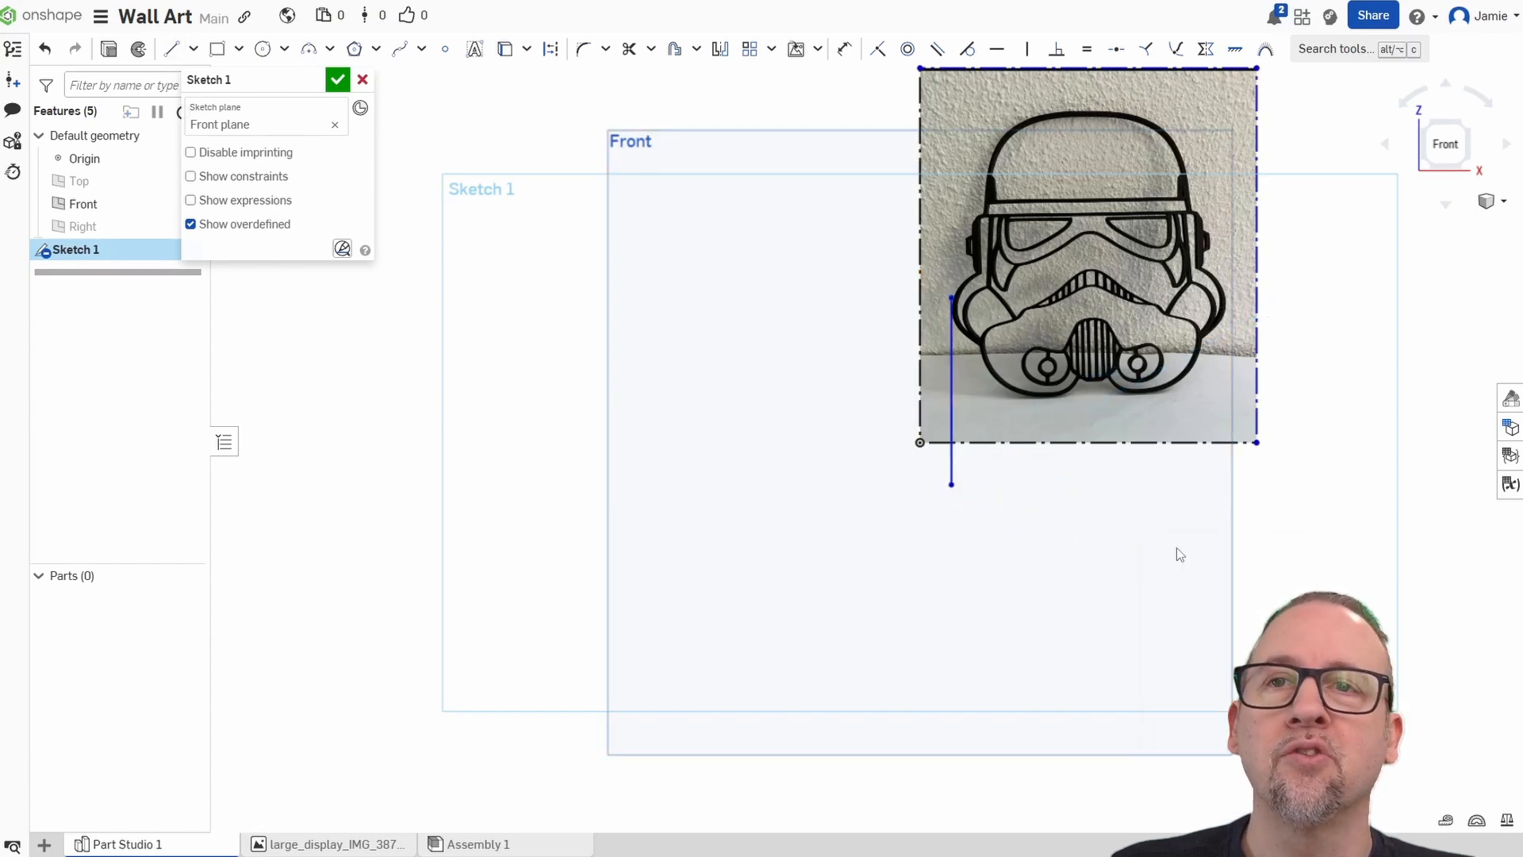
# Draw a vertical line about 50 mm long downward from the helmet's outermost right edge.
pyautogui.click(1226, 301)
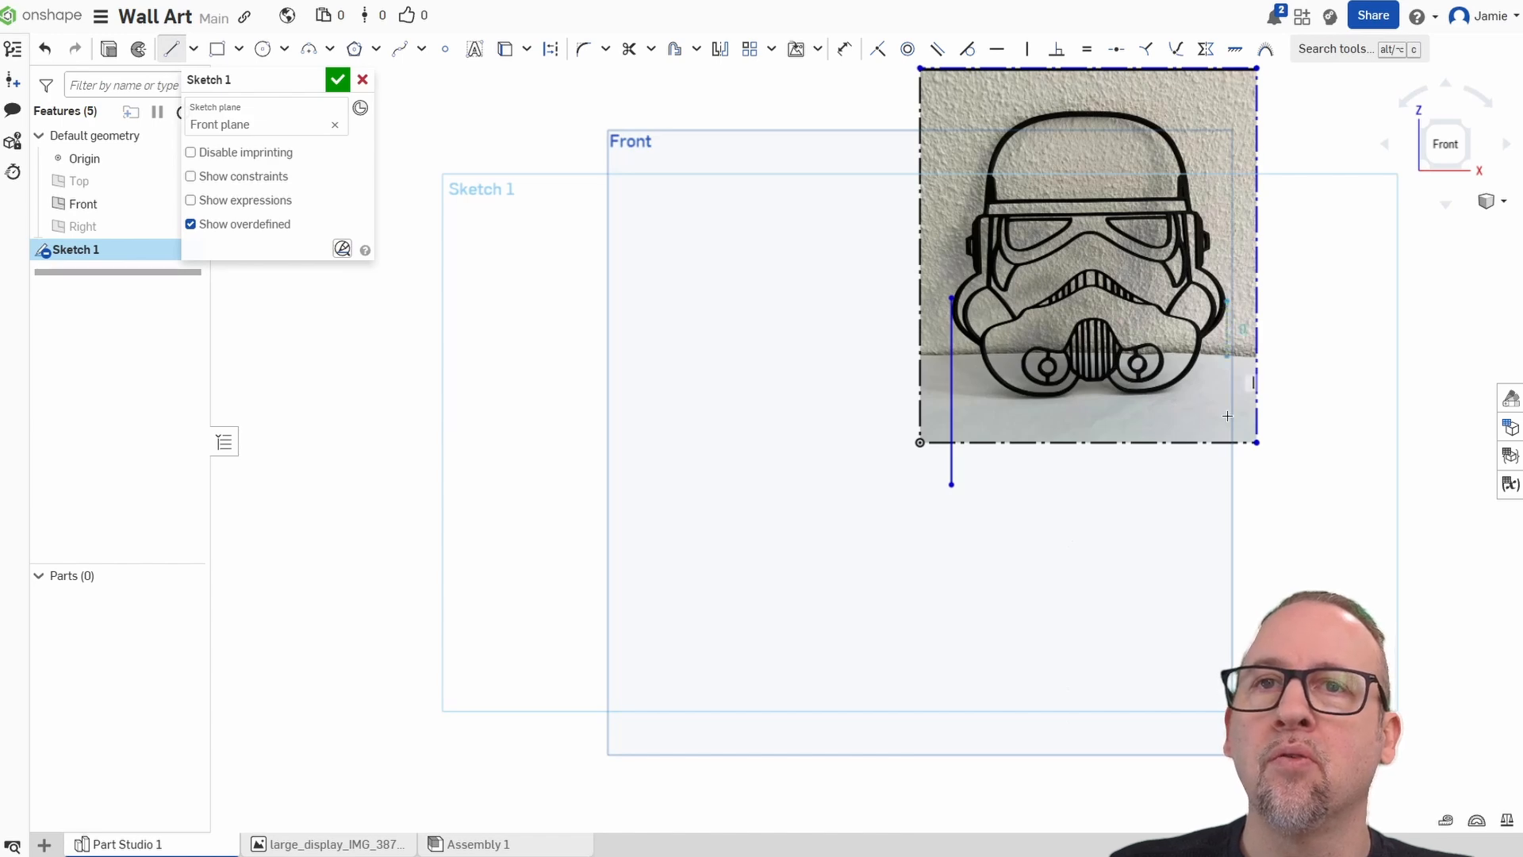
pyautogui.click(1227, 508)
pyautogui.rightClick(1044, 553)
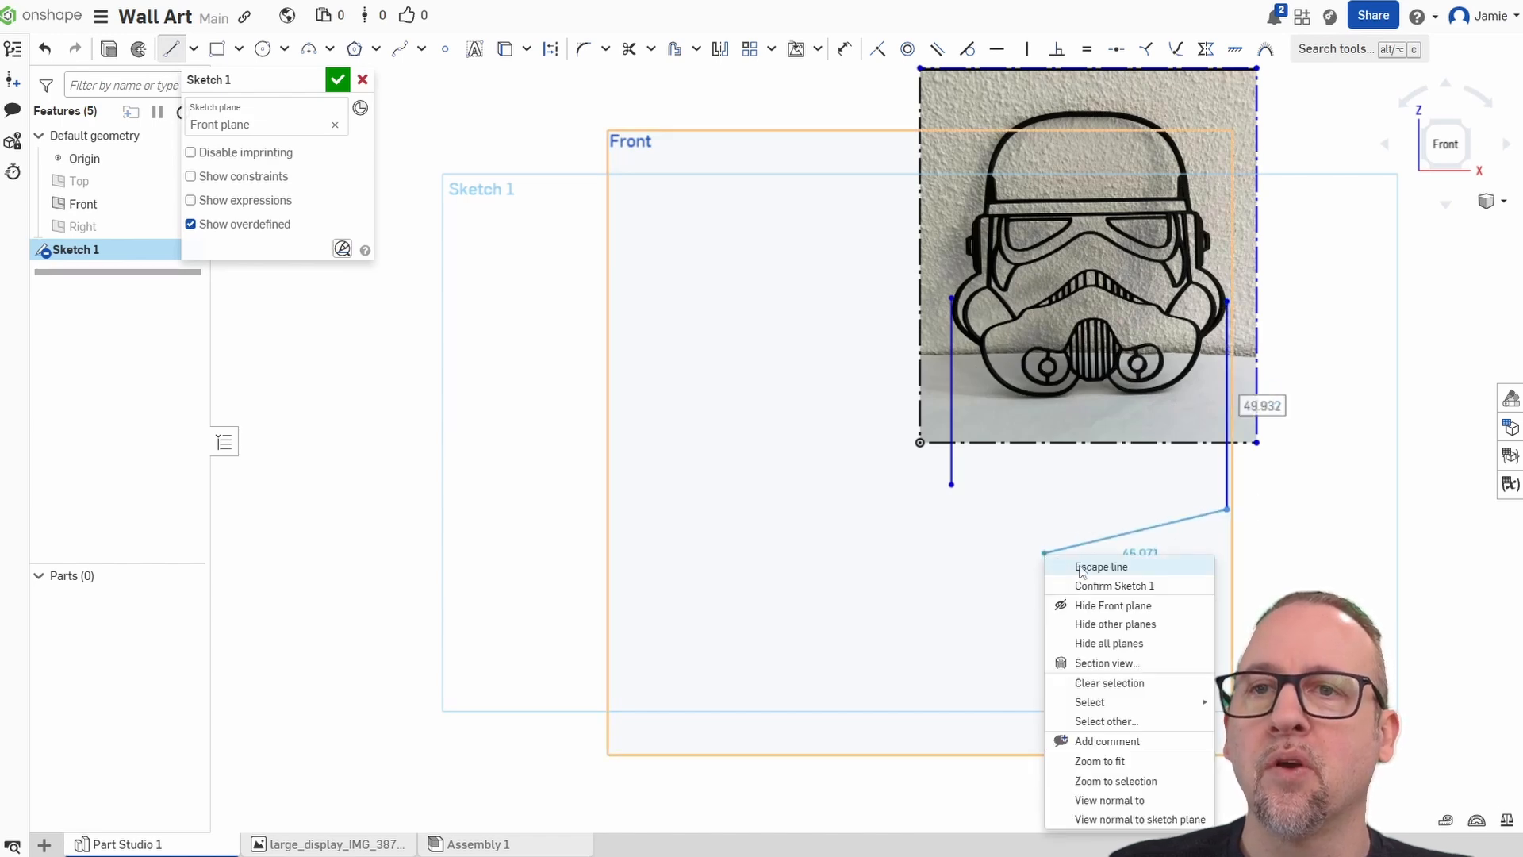
pyautogui.click(1074, 567)
# Dimension the horizontal distance between the two vertical reference lines to 100 mm, scaling the helmet image.
pyautogui.click(844, 51)
pyautogui.click(952, 418)
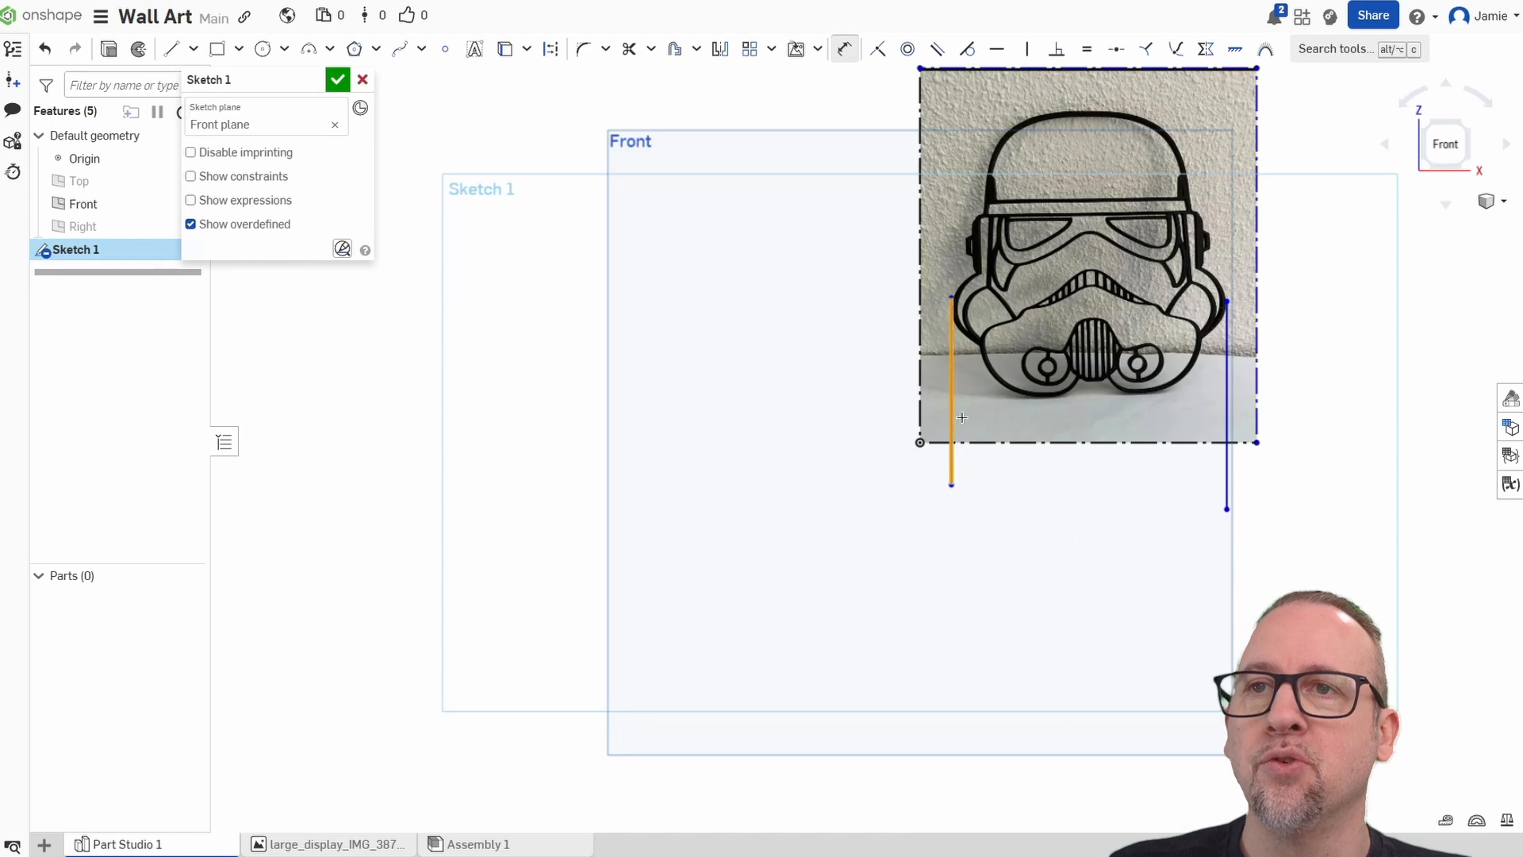
pyautogui.click(1228, 413)
pyautogui.click(1099, 514)
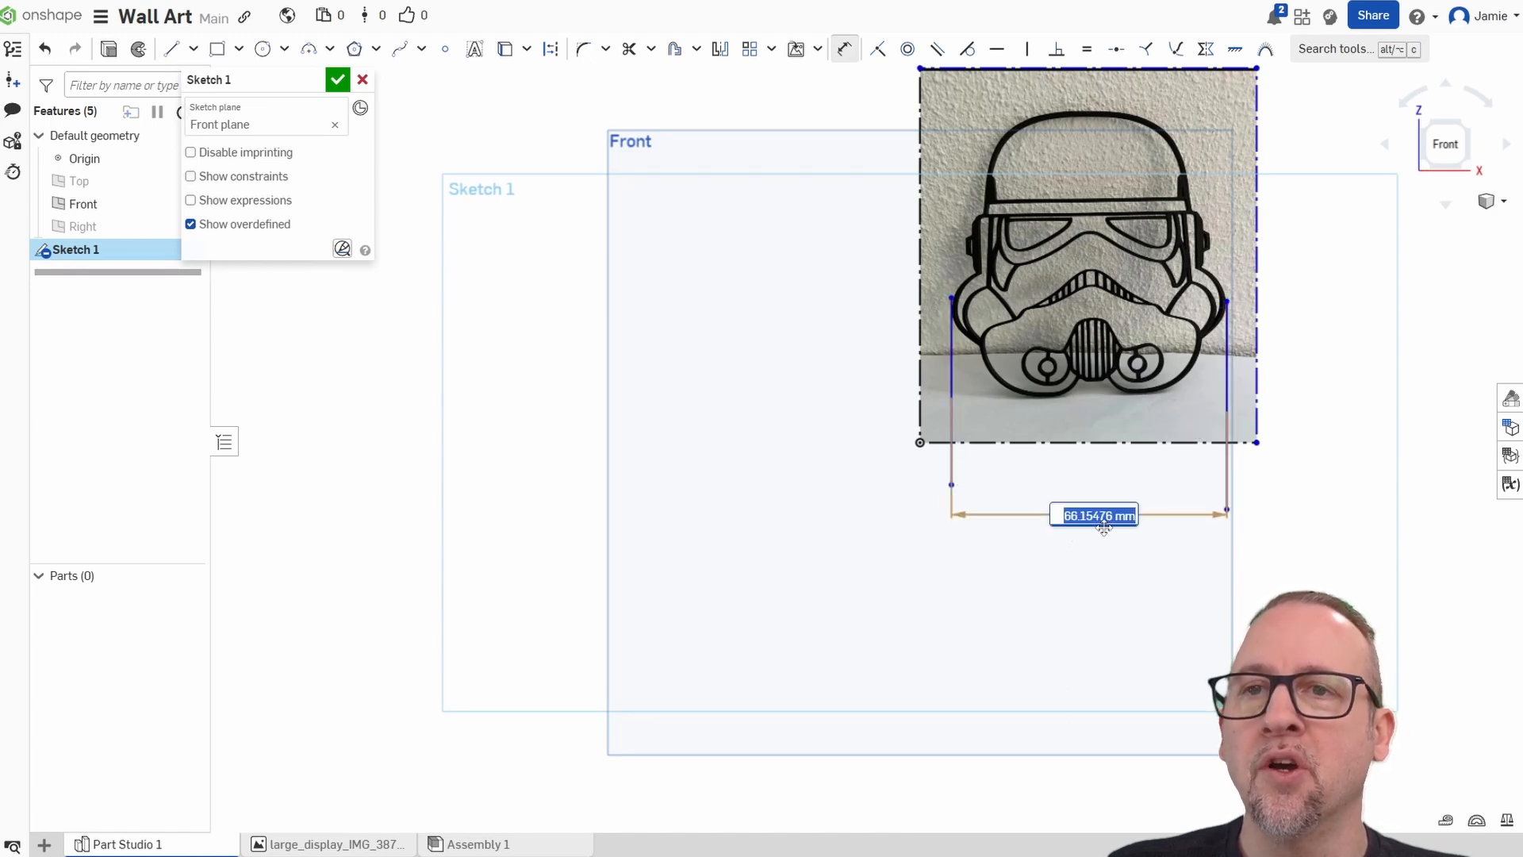
pyautogui.write('100')
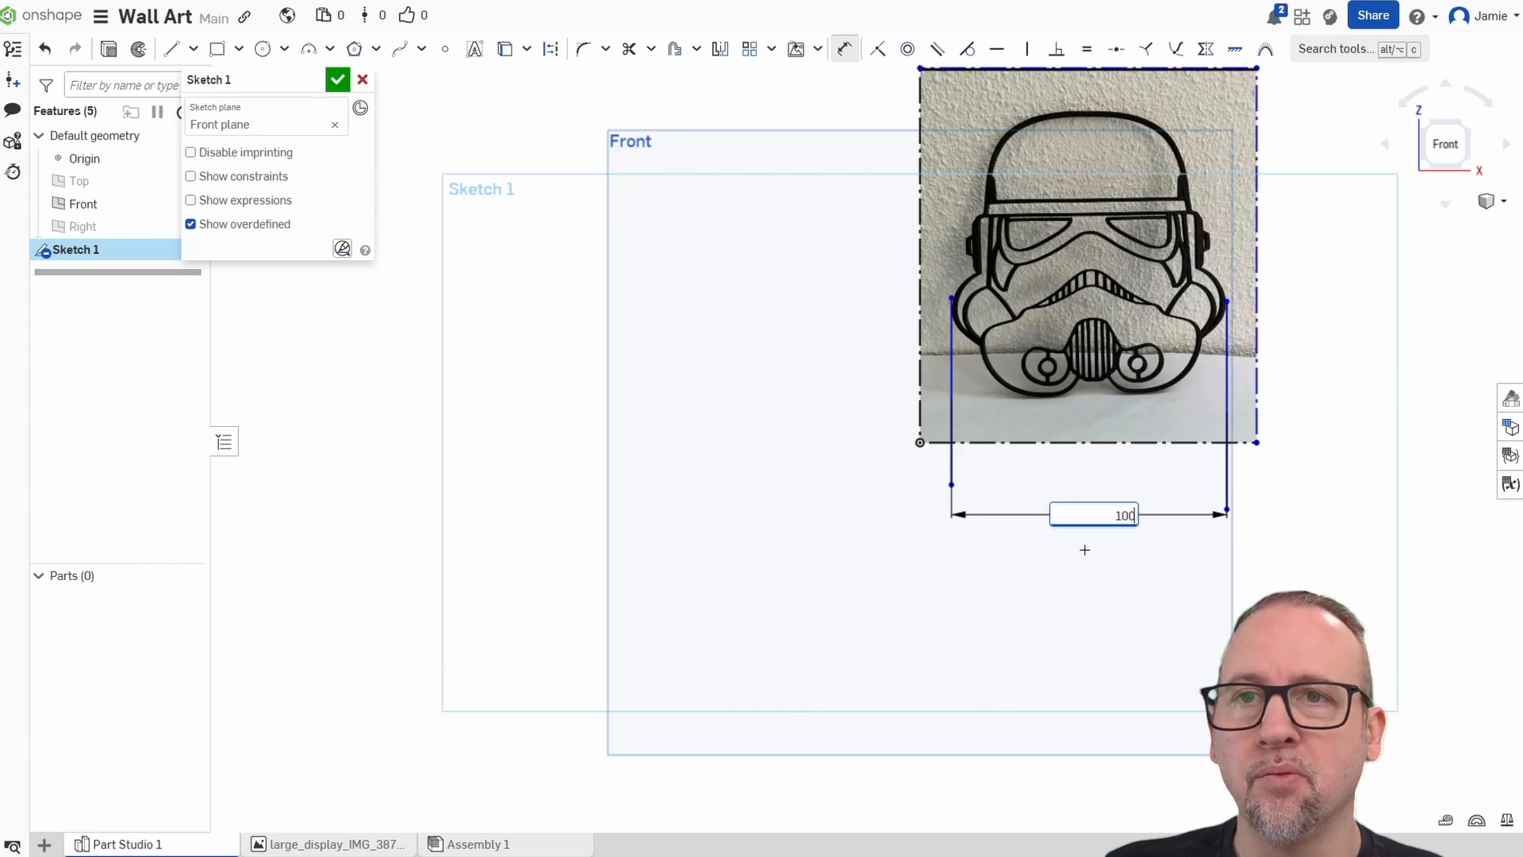
pyautogui.press('Return')
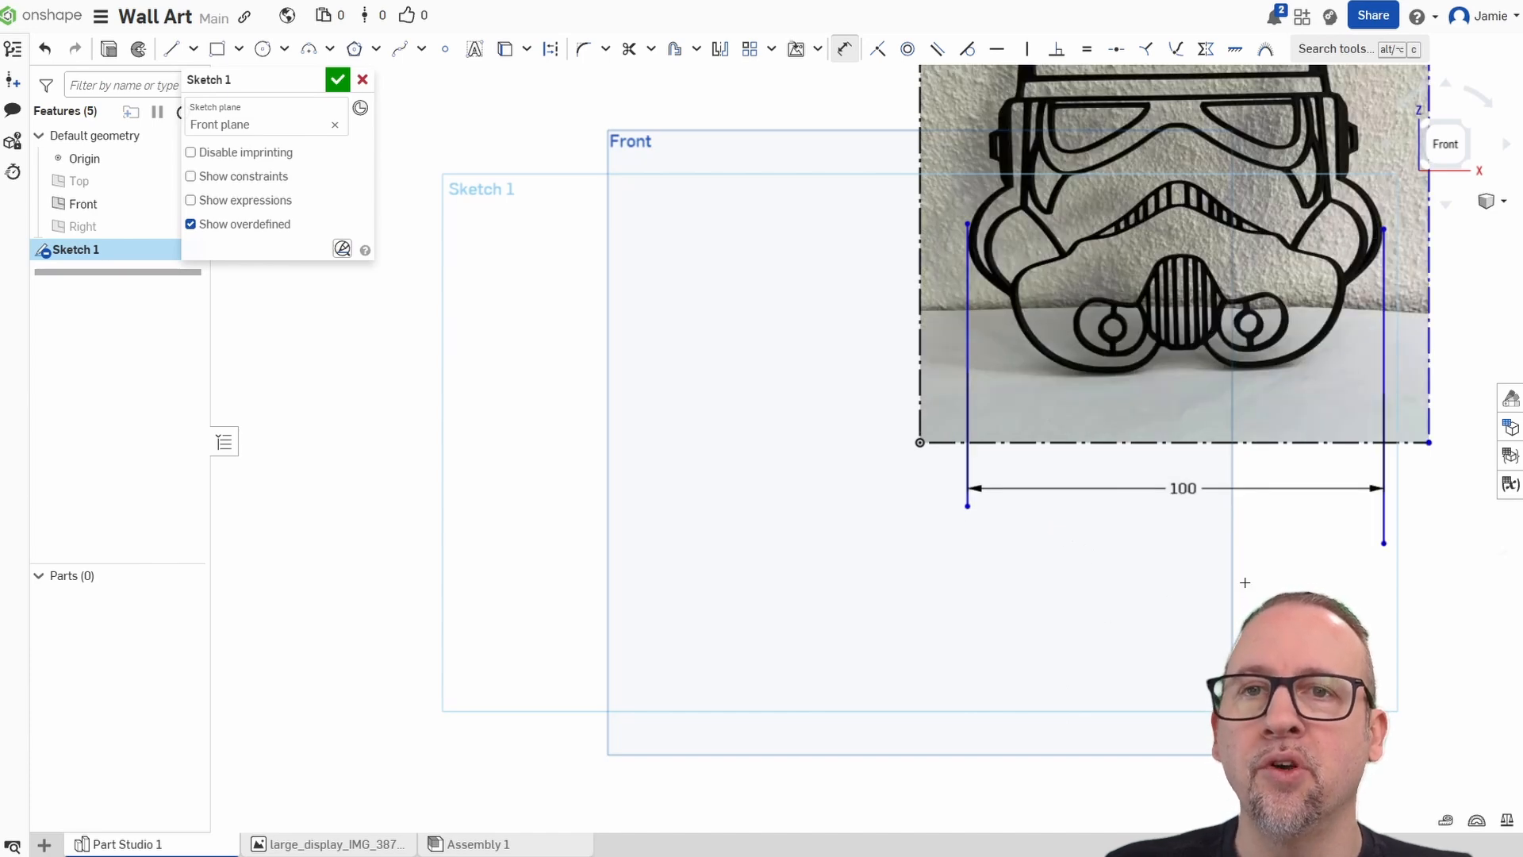
# Delete both vertical reference lines at the helmet's outer edges.
pyautogui.moveTo(1253, 565)
pyautogui.mouseDown(button='middle')
pyautogui.moveTo(1150, 578)
pyautogui.moveTo(1009, 683)
pyautogui.moveTo(1010, 718)
pyautogui.mouseUp(button='middle')
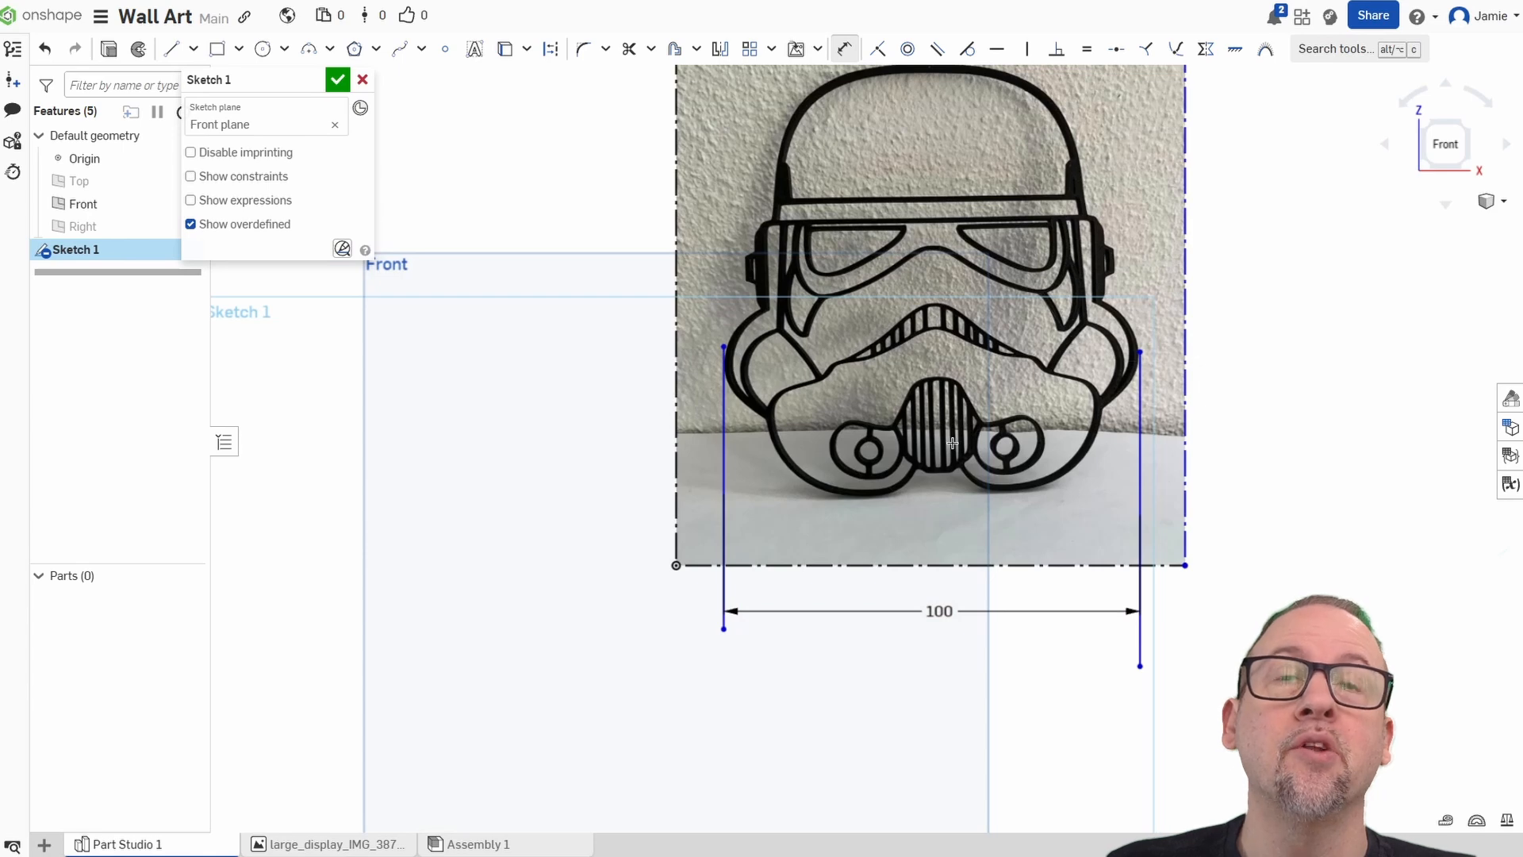
pyautogui.press('Escape')
pyautogui.click(1140, 647)
pyautogui.press('Delete')
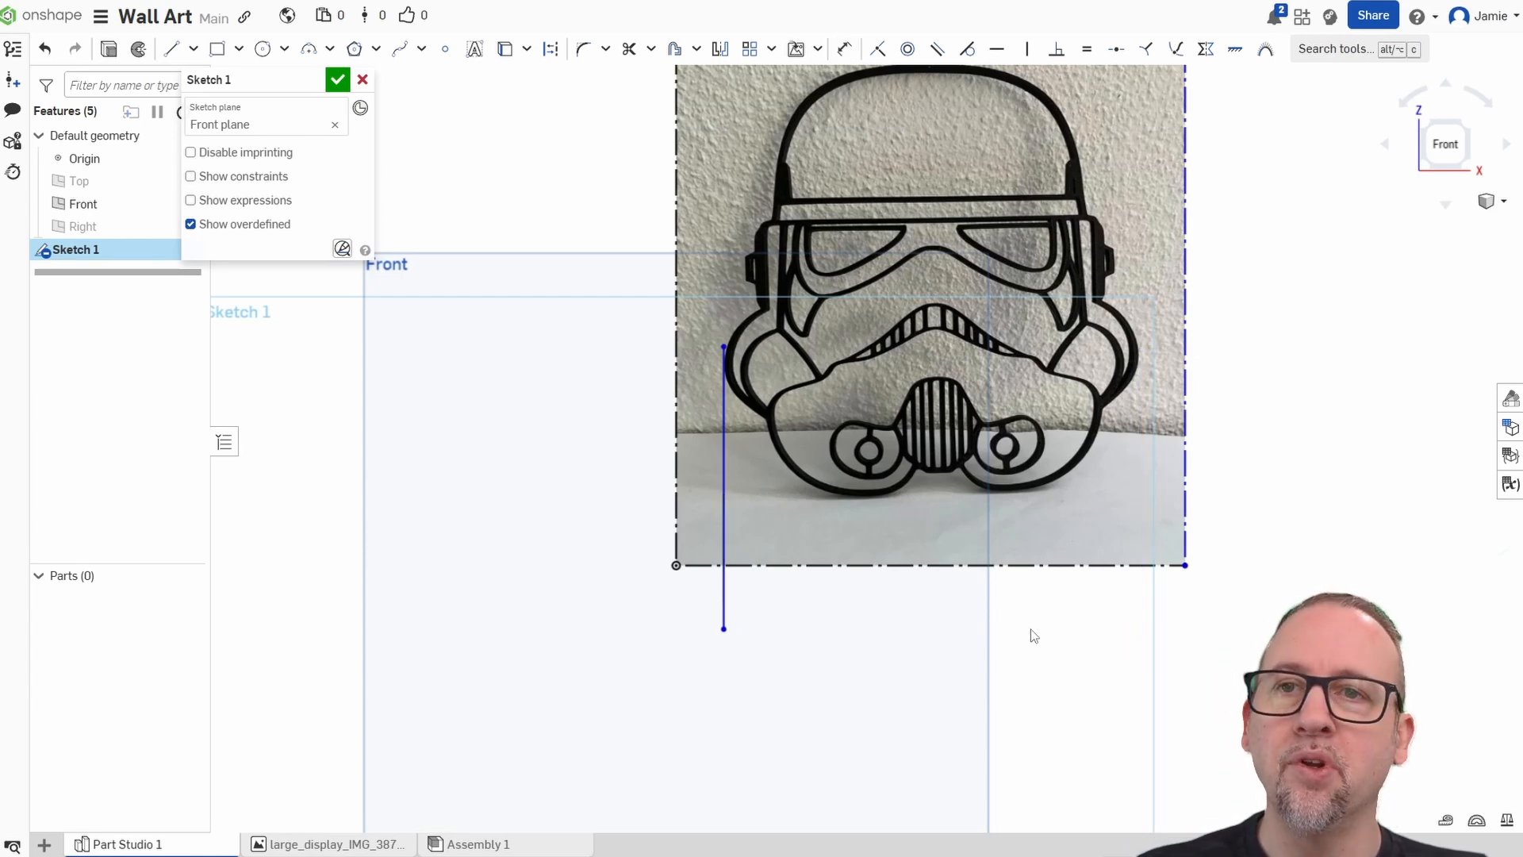
pyautogui.click(723, 617)
pyautogui.press('Delete')
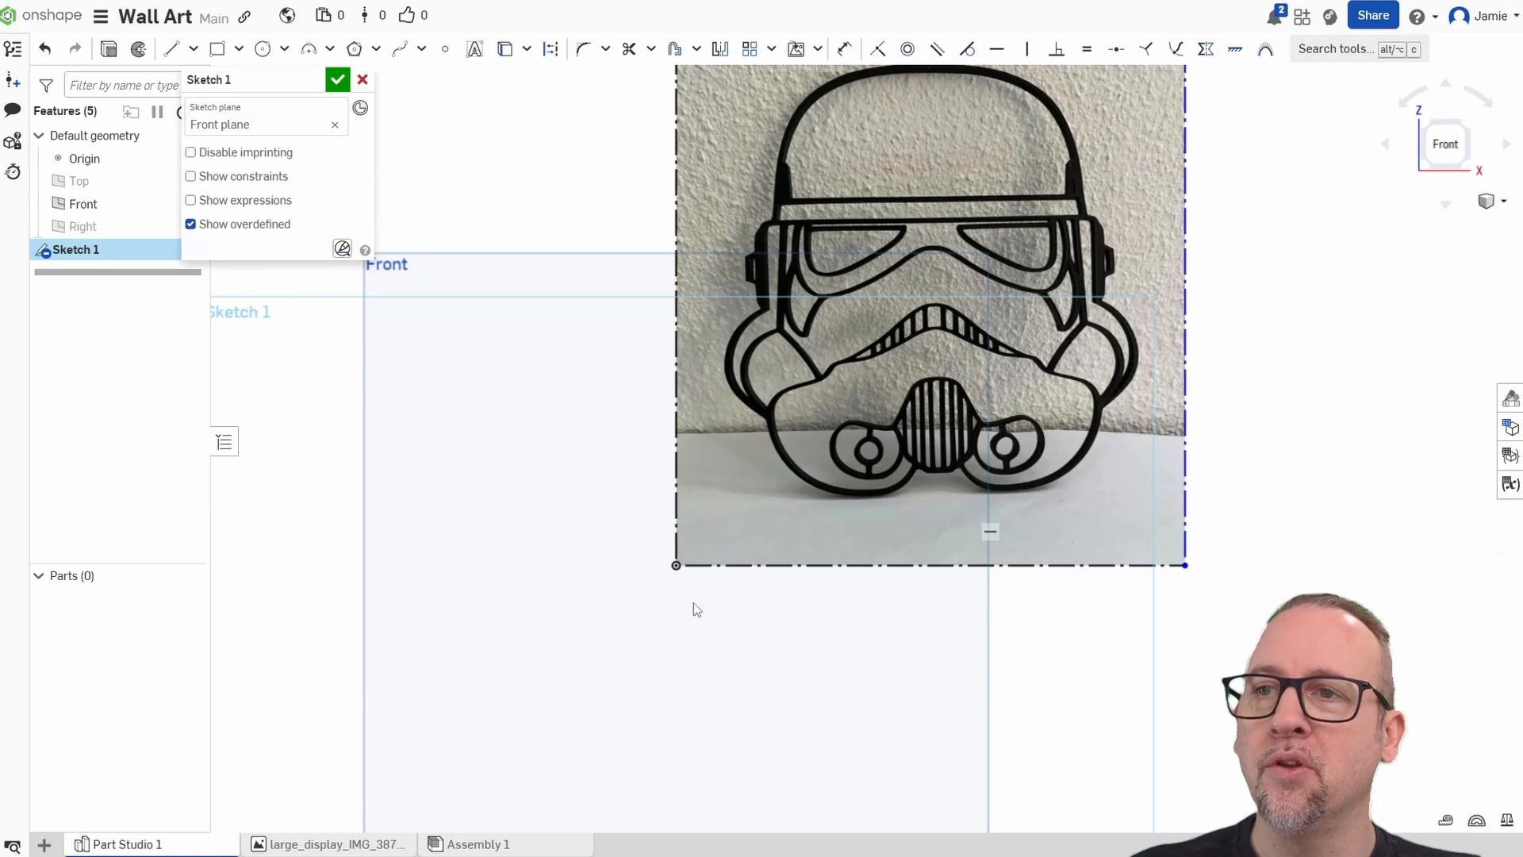
# Hide the Front plane.
pyautogui.moveTo(1257, 391); pyautogui.dragTo(1206, 474, button='middle')
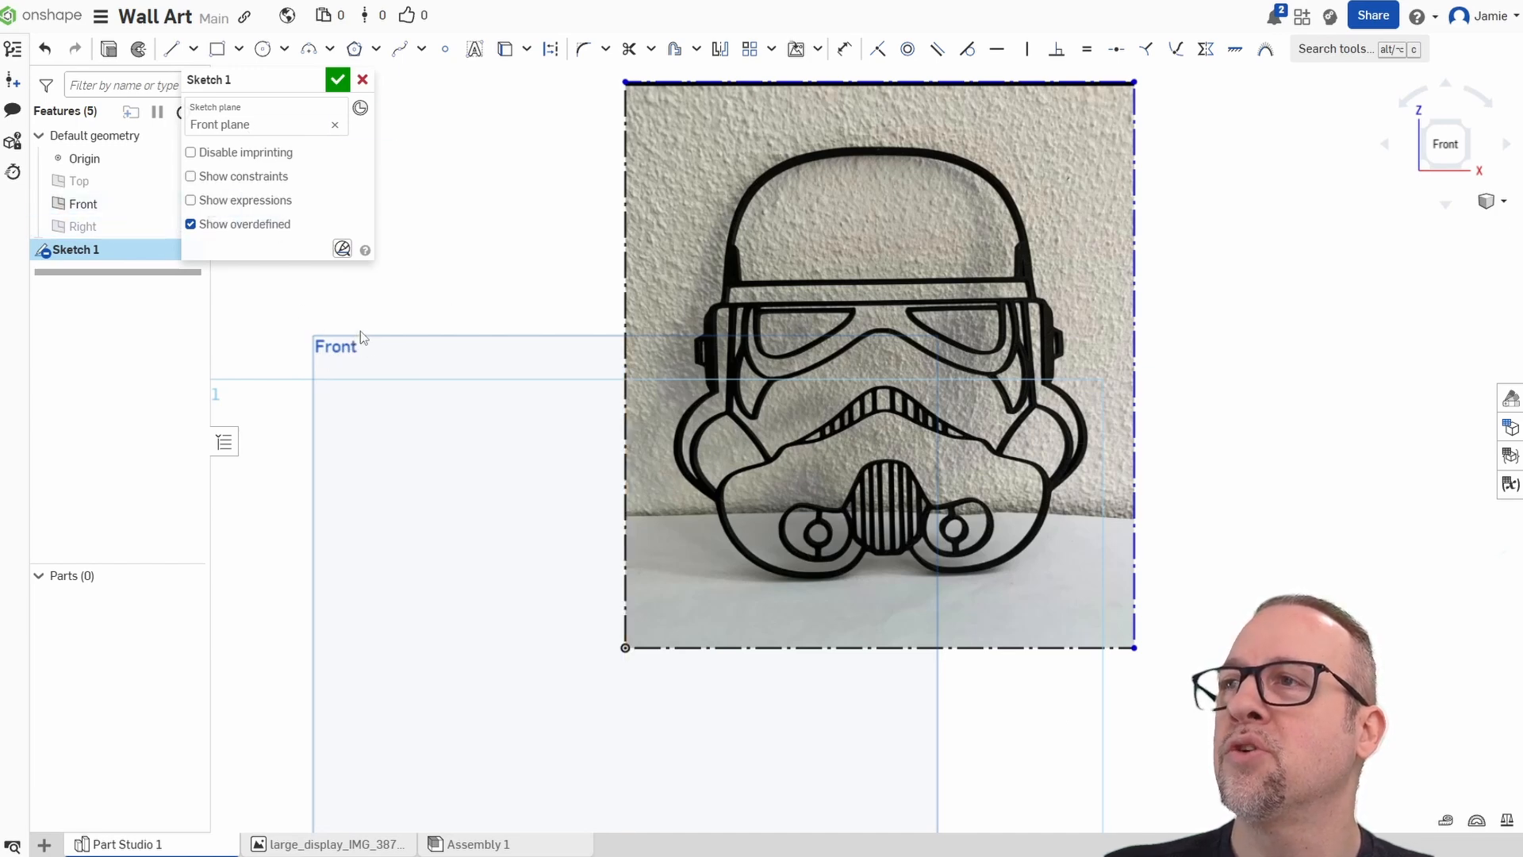
pyautogui.rightClick(117, 209)
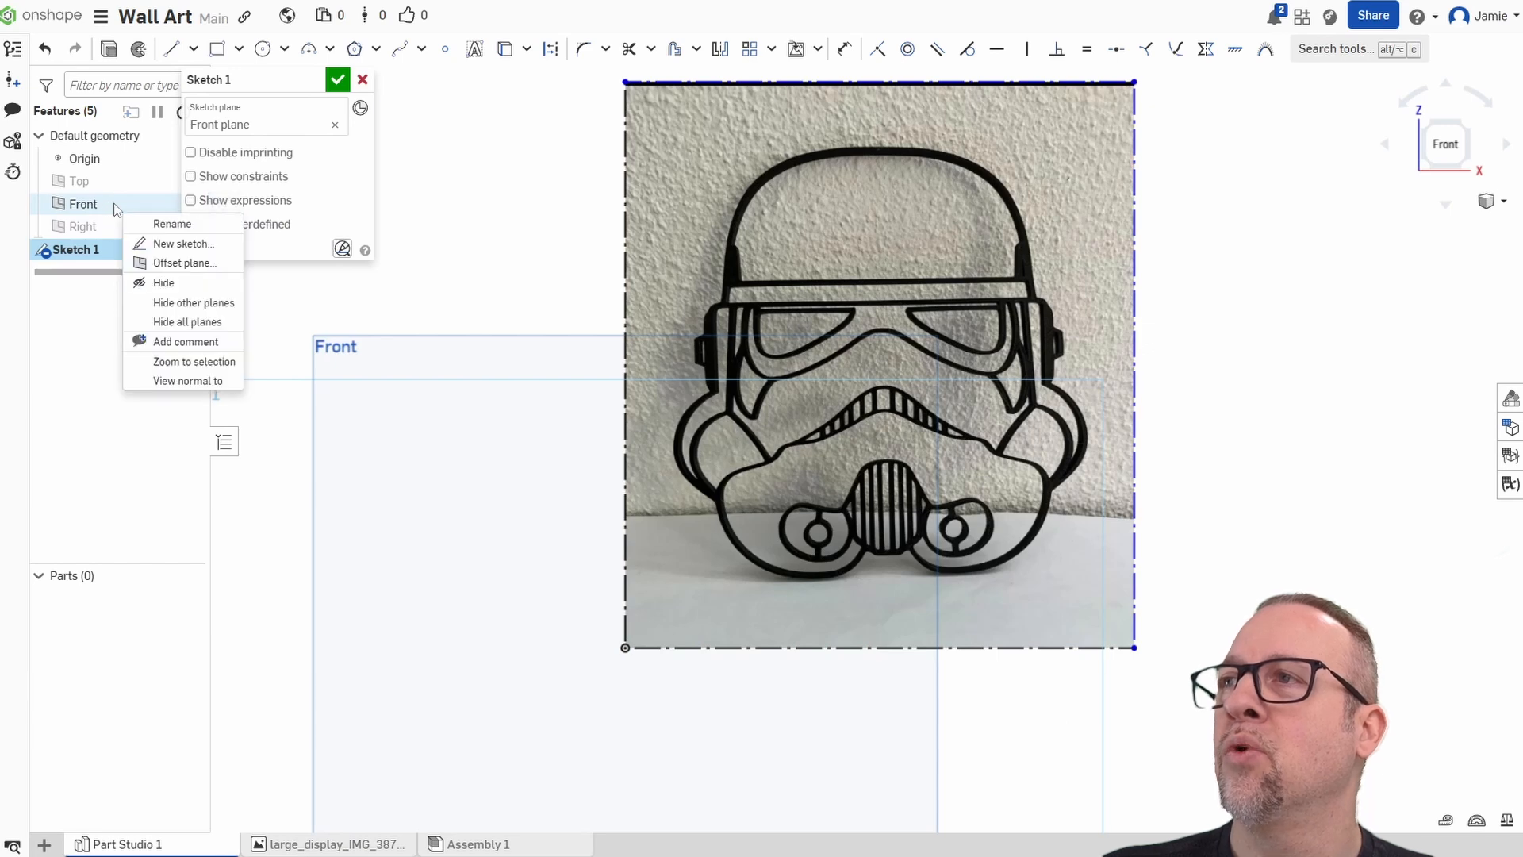
pyautogui.click(164, 283)
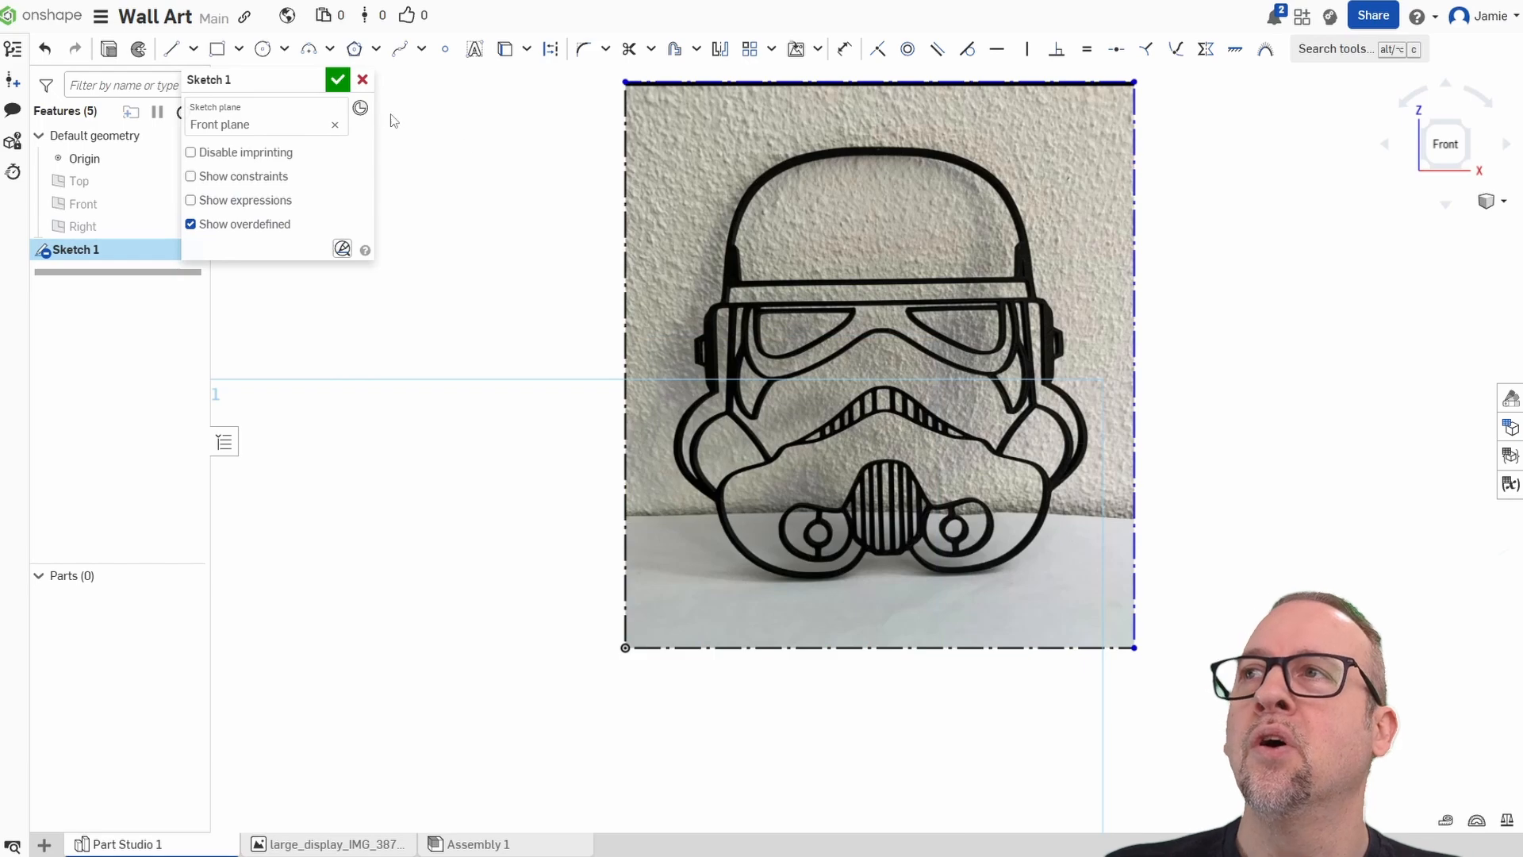
# Trace the dome opening's lower edge with a line about 65 mm long, continuing up the right-hand tab and along its short diagonal of about 1.6 mm.
pyautogui.click(170, 49)
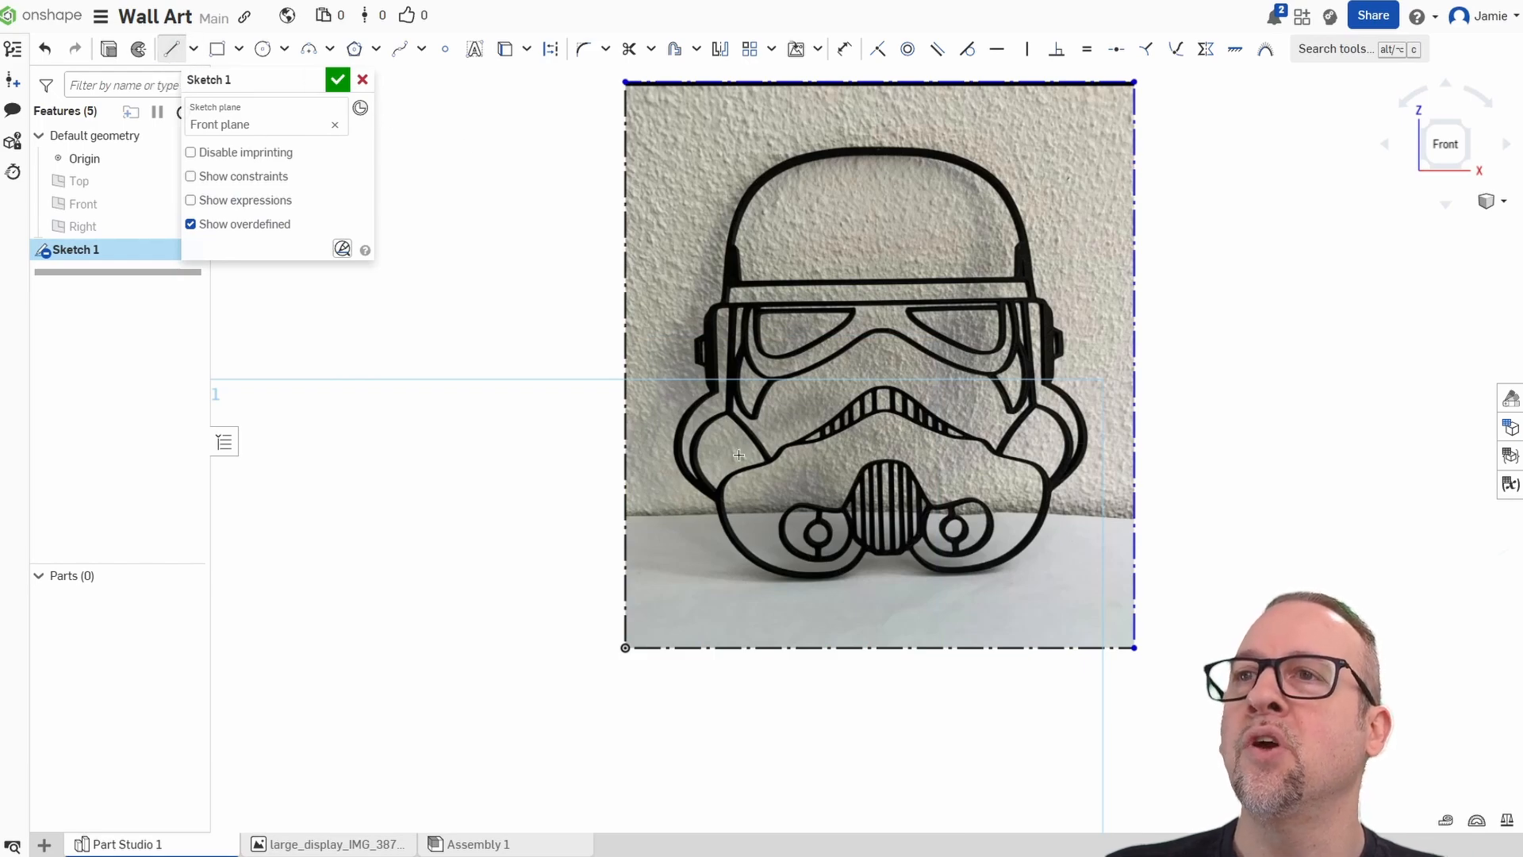
pyautogui.scroll(5, 738, 287)
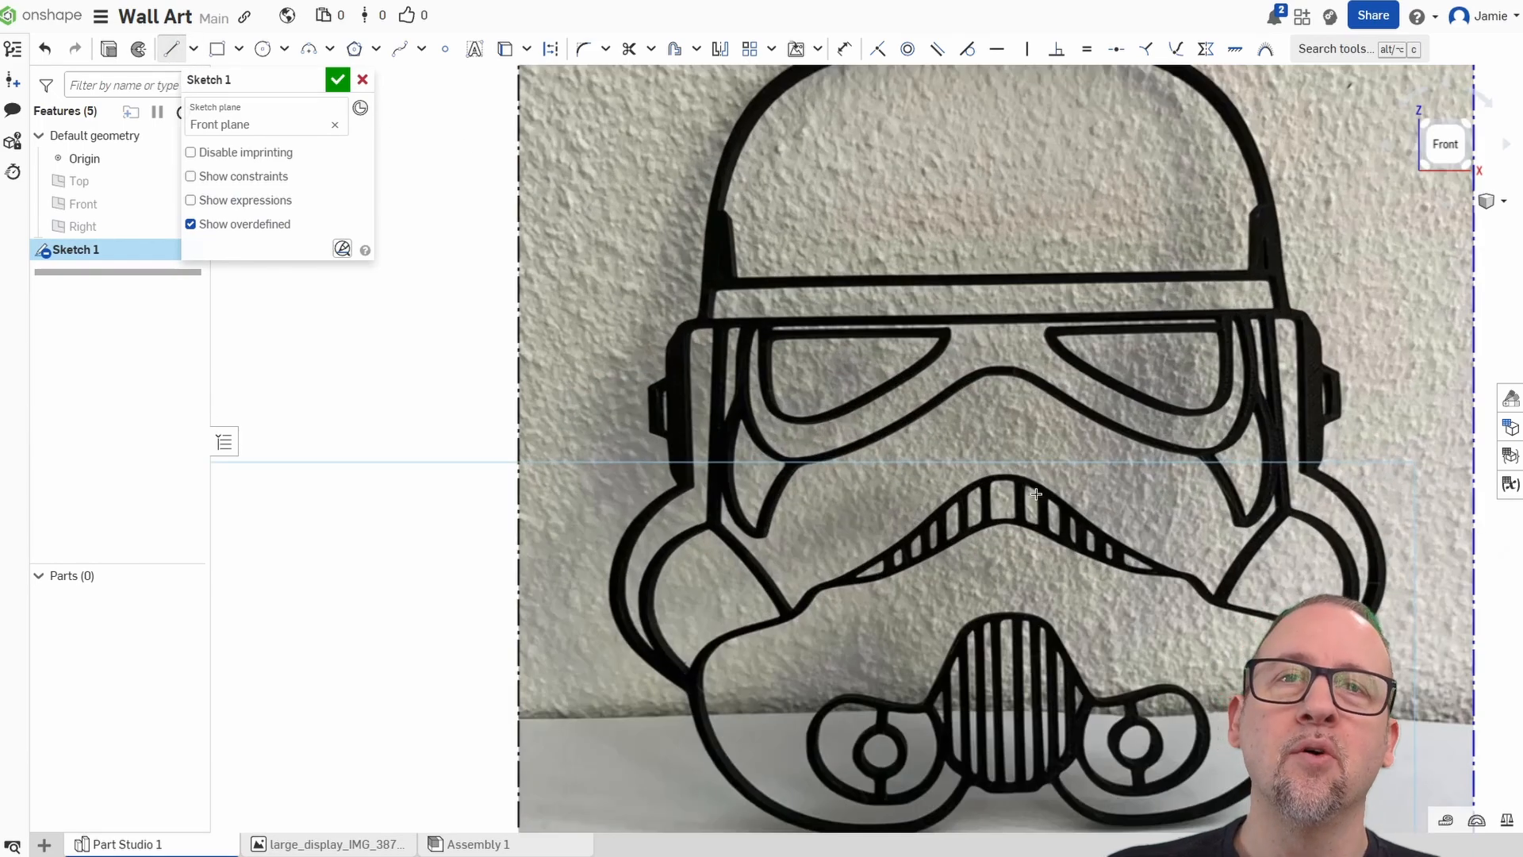
pyautogui.scroll(2, 884, 247)
pyautogui.scroll(3, 1058, 318)
pyautogui.scroll(2, 741, 436)
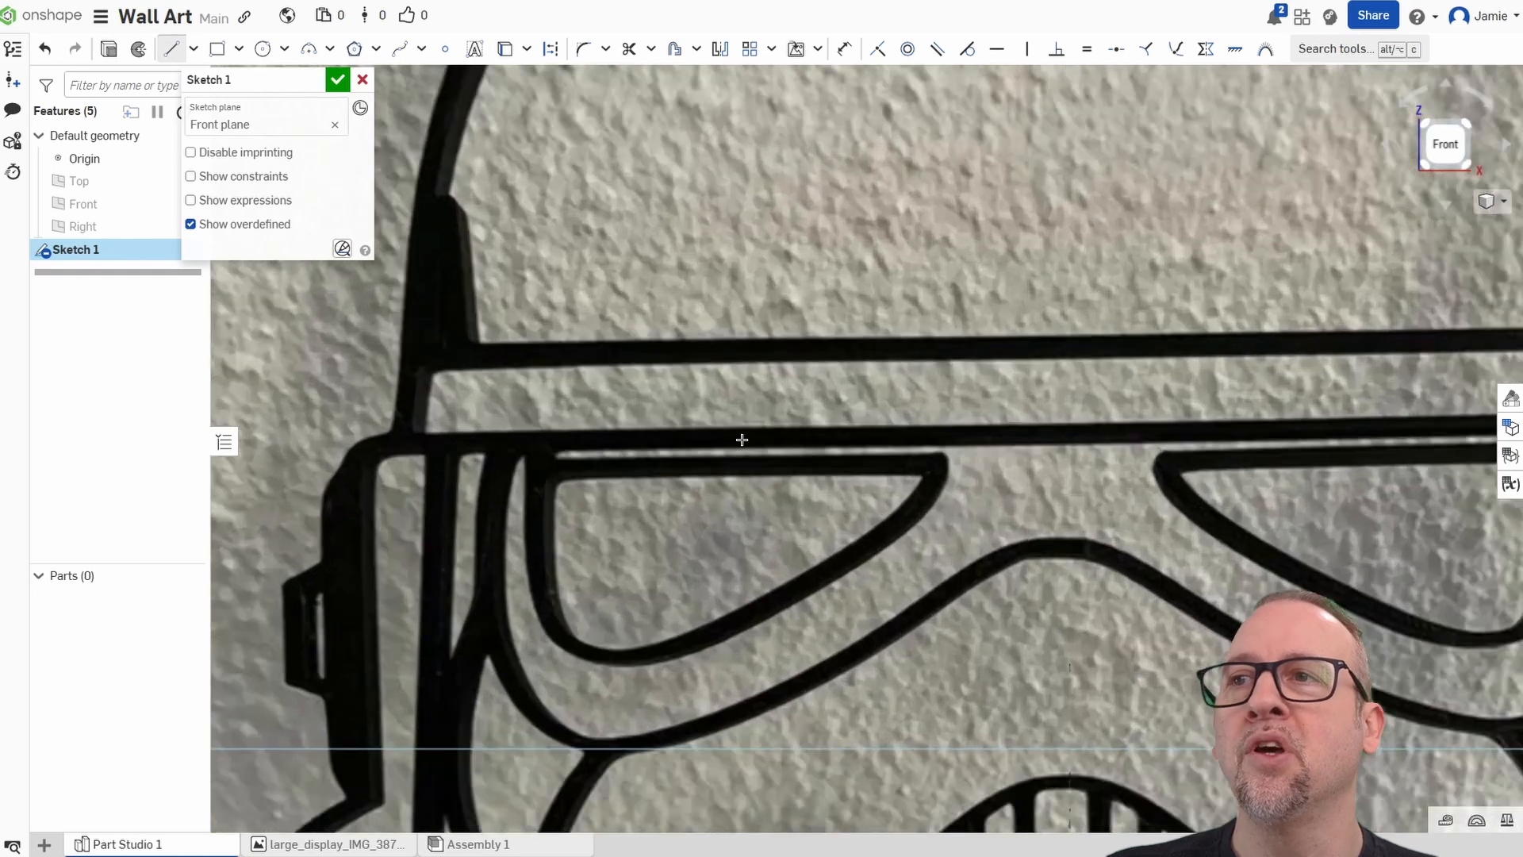
pyautogui.click(479, 342)
pyautogui.scroll(-3, 872, 349)
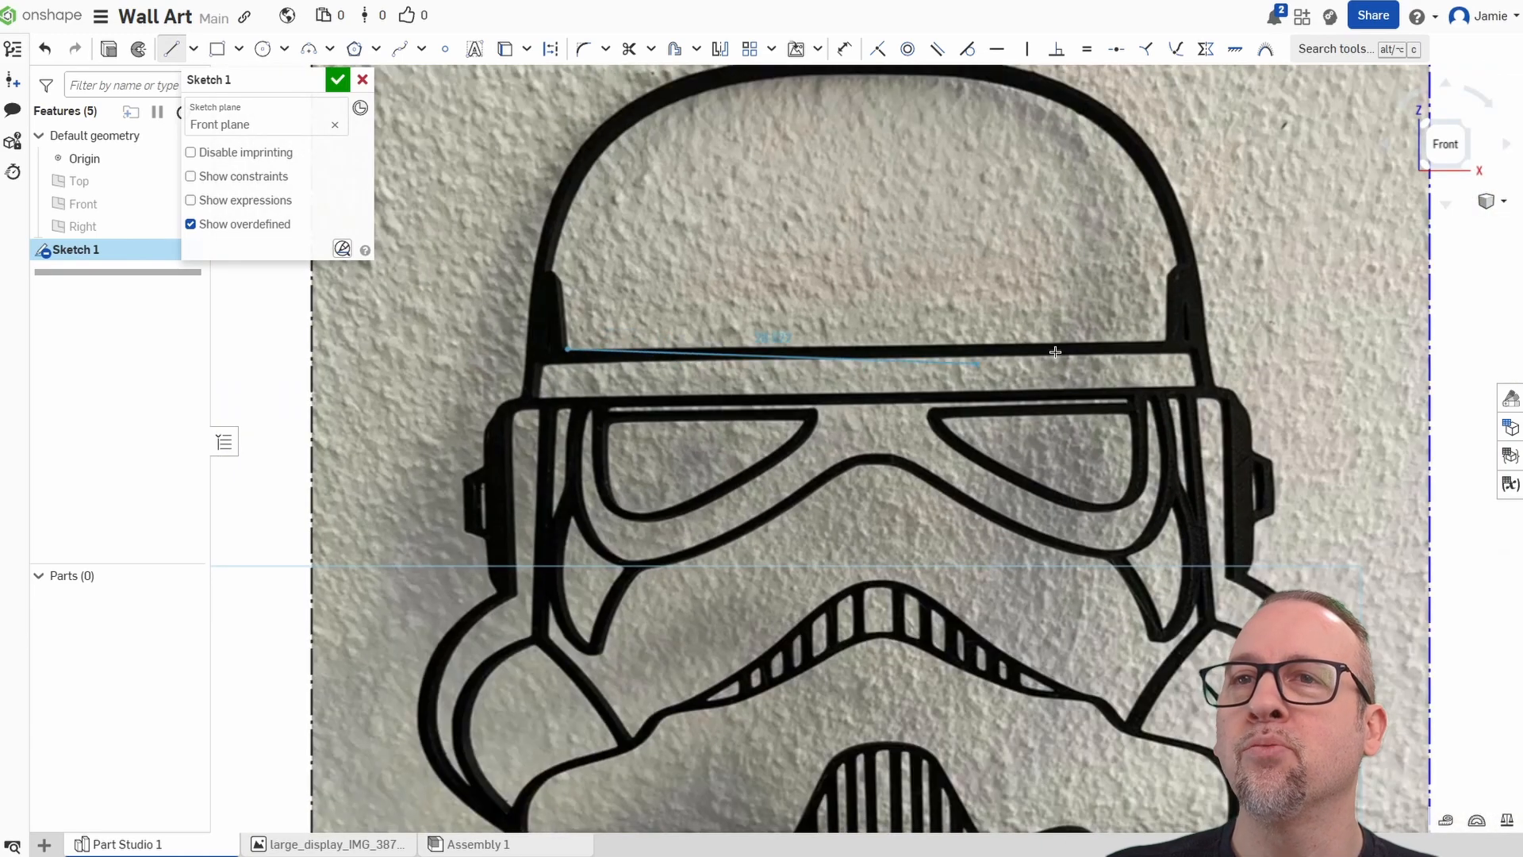
pyautogui.scroll(3, 1160, 341)
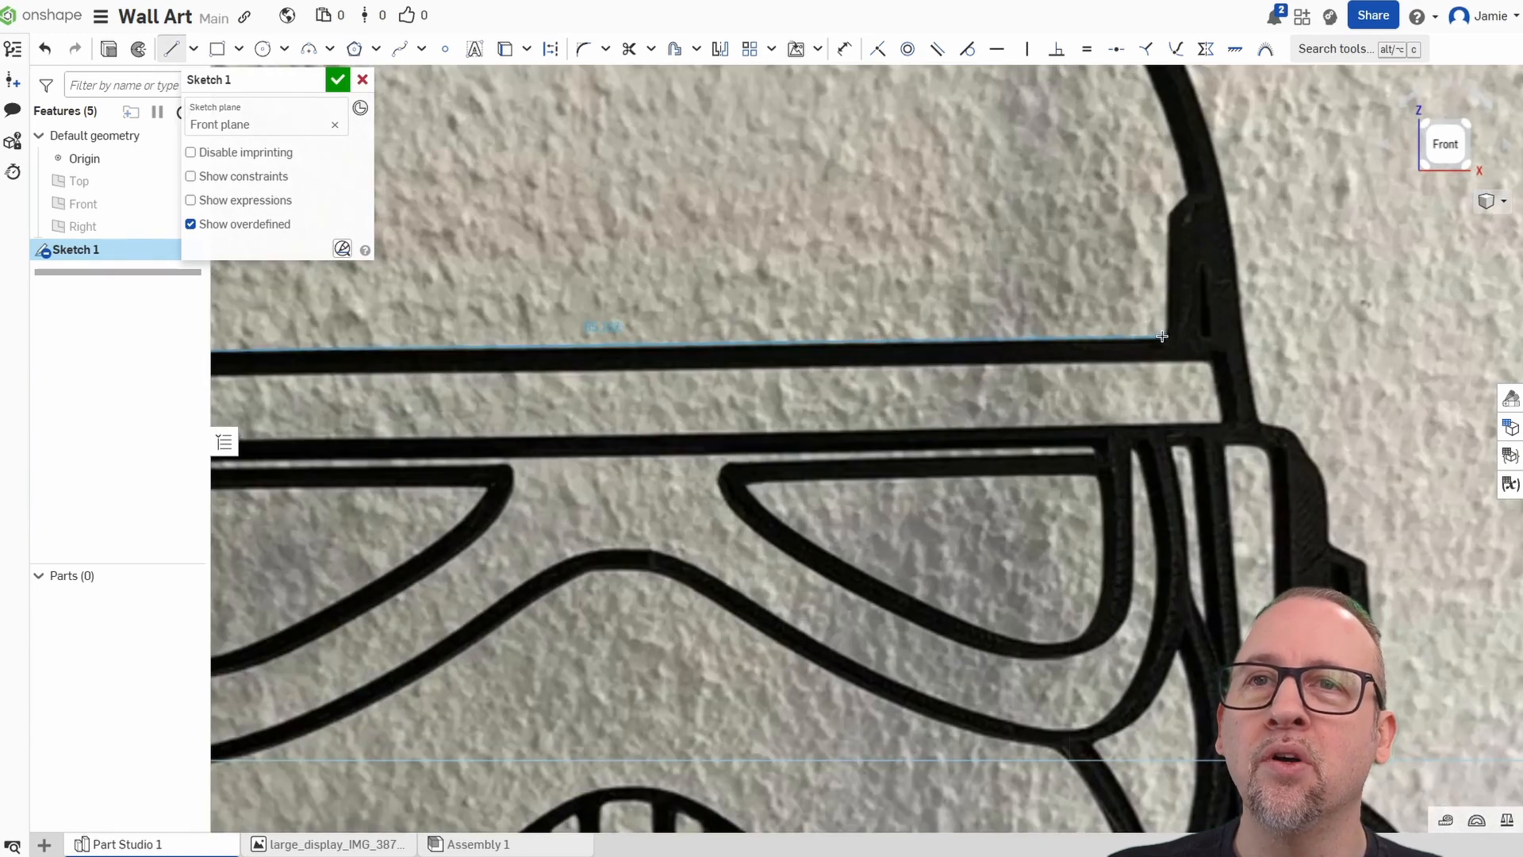
pyautogui.click(1164, 337)
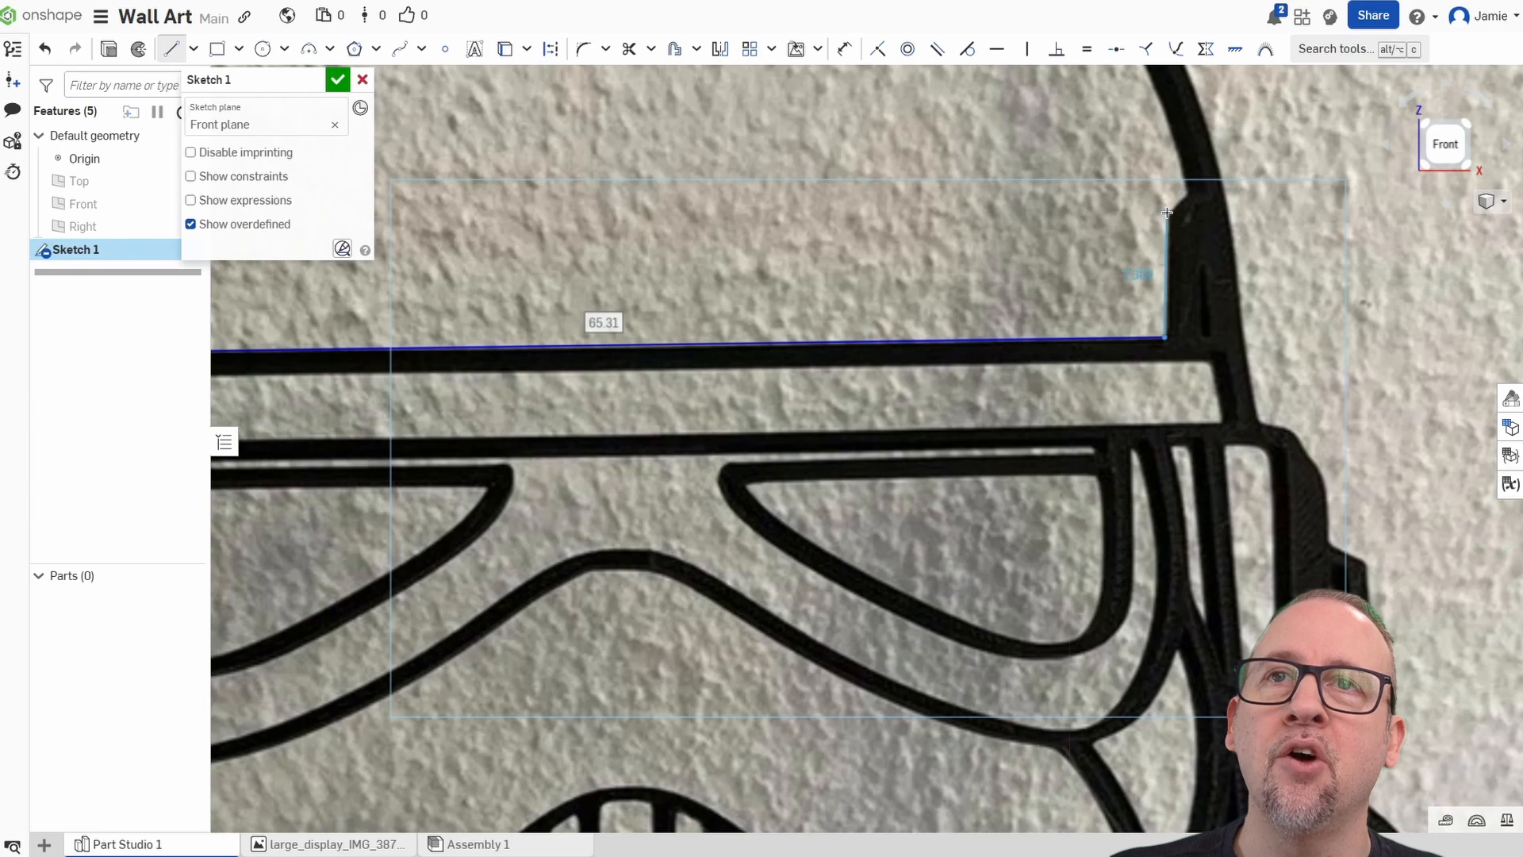
pyautogui.click(1169, 211)
pyautogui.click(1189, 192)
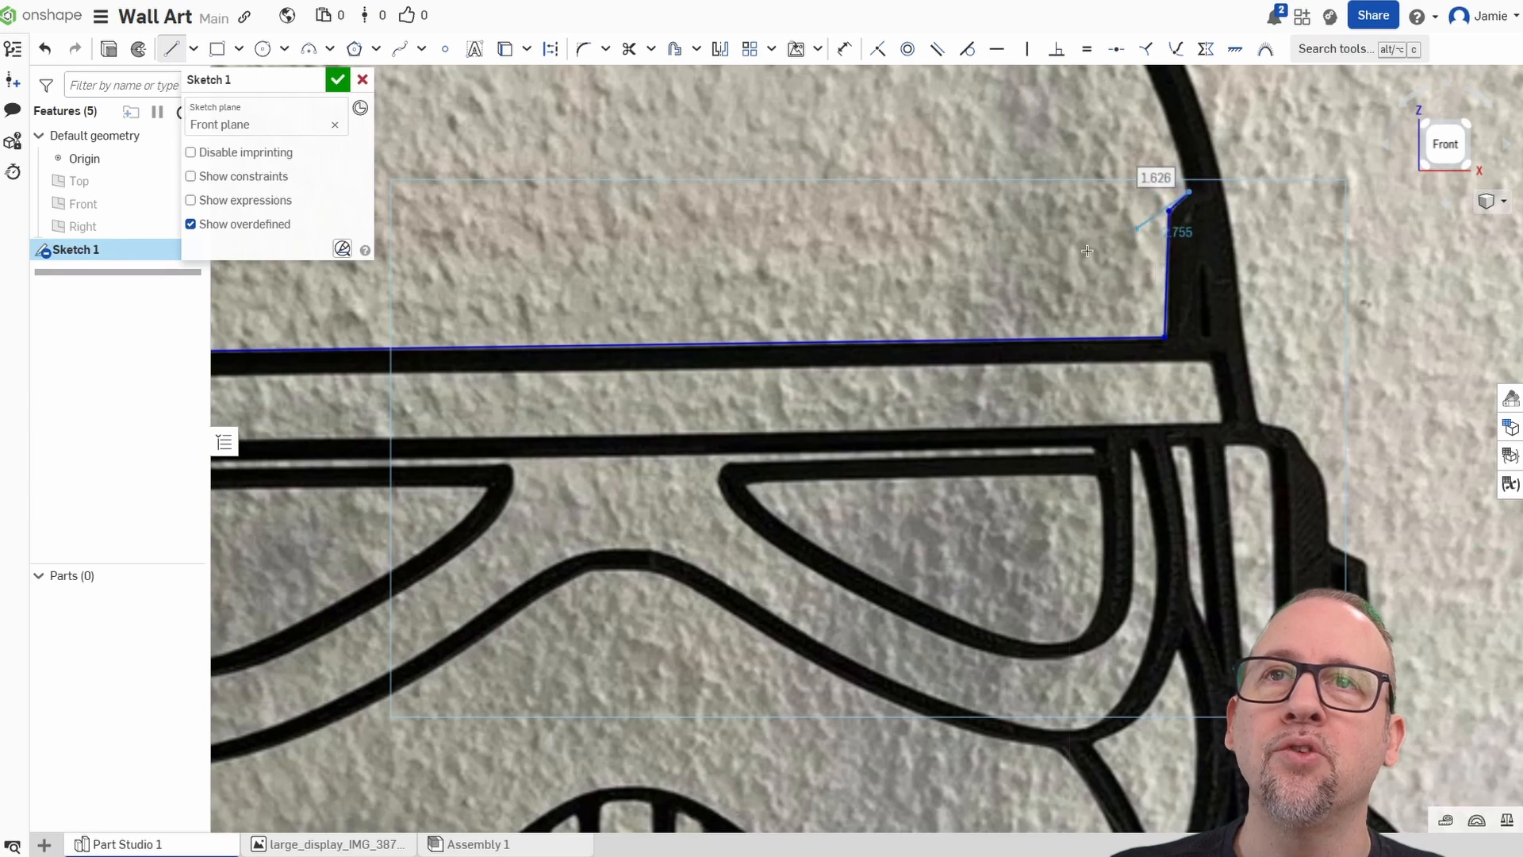
# Try to draw an arc of about 50 mm radius from the short diagonal's end to the top of the opposite tab.
pyautogui.scroll(-5, 1058, 283)
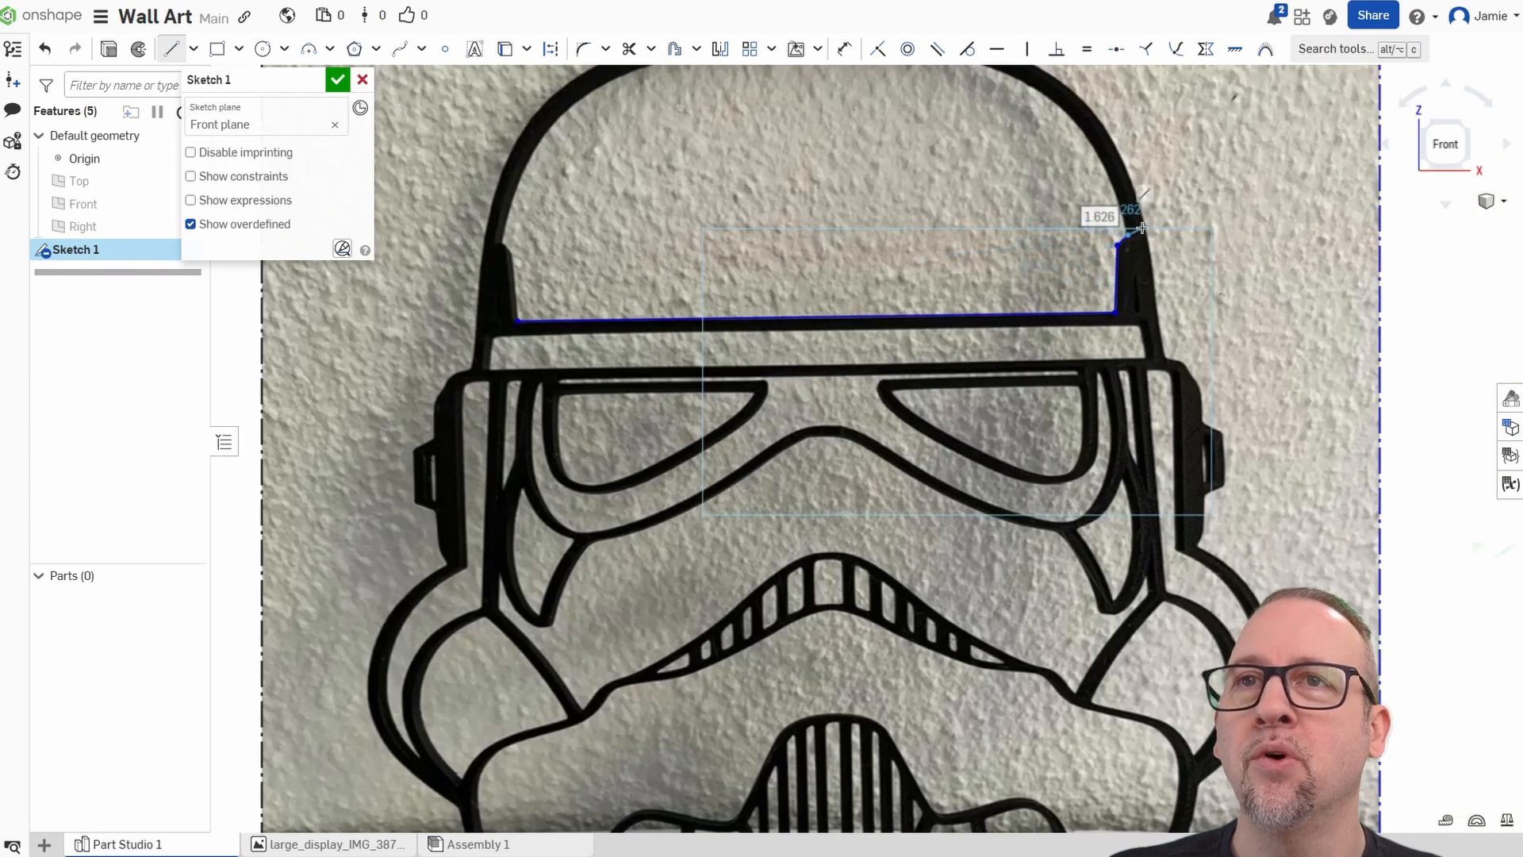
pyautogui.press('t')
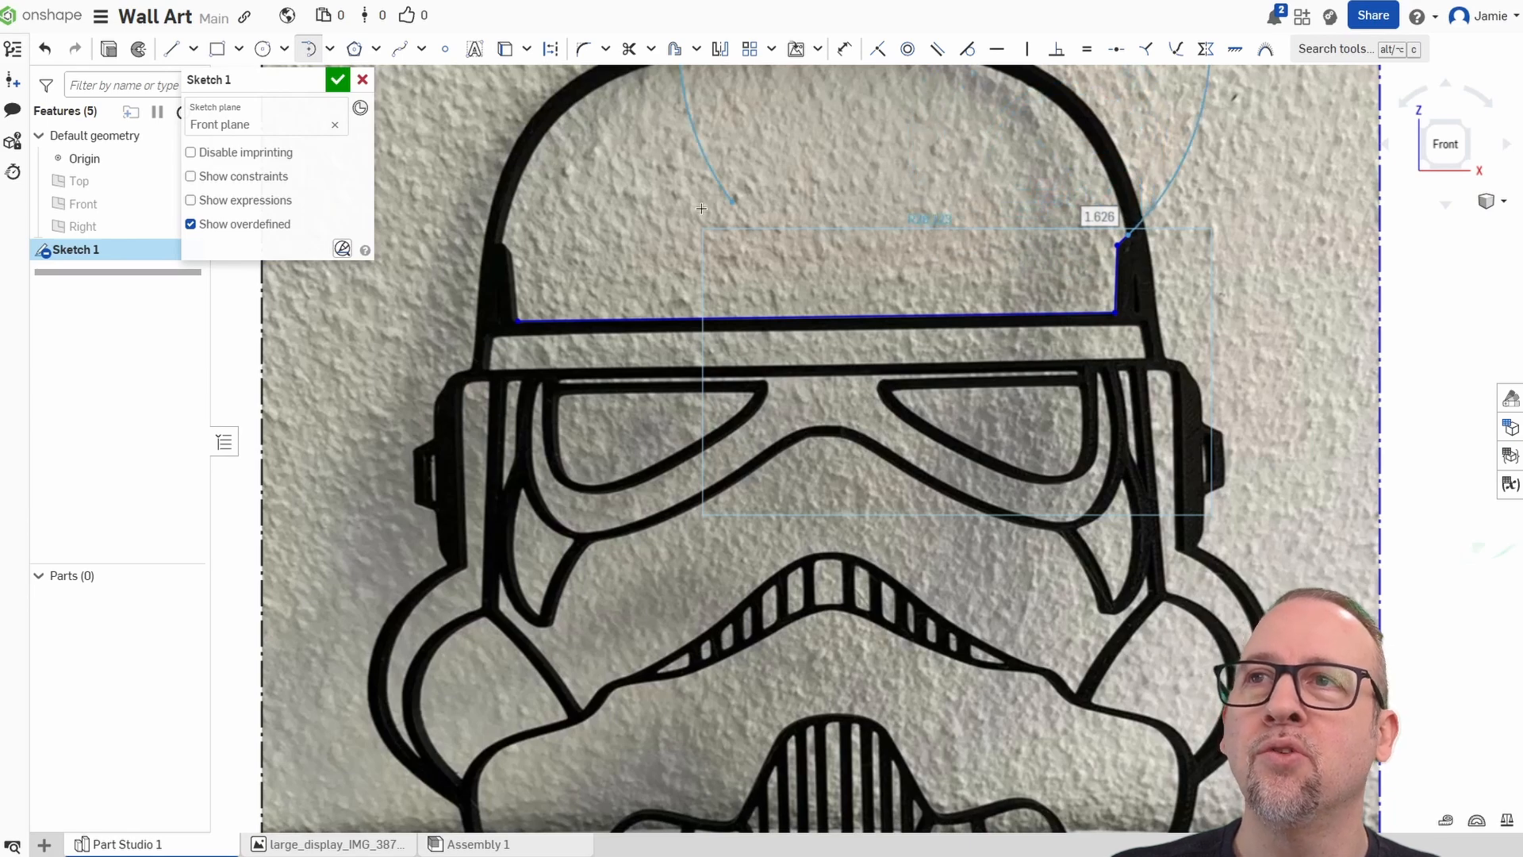
pyautogui.click(503, 244)
pyautogui.scroll(-2, 906, 347)
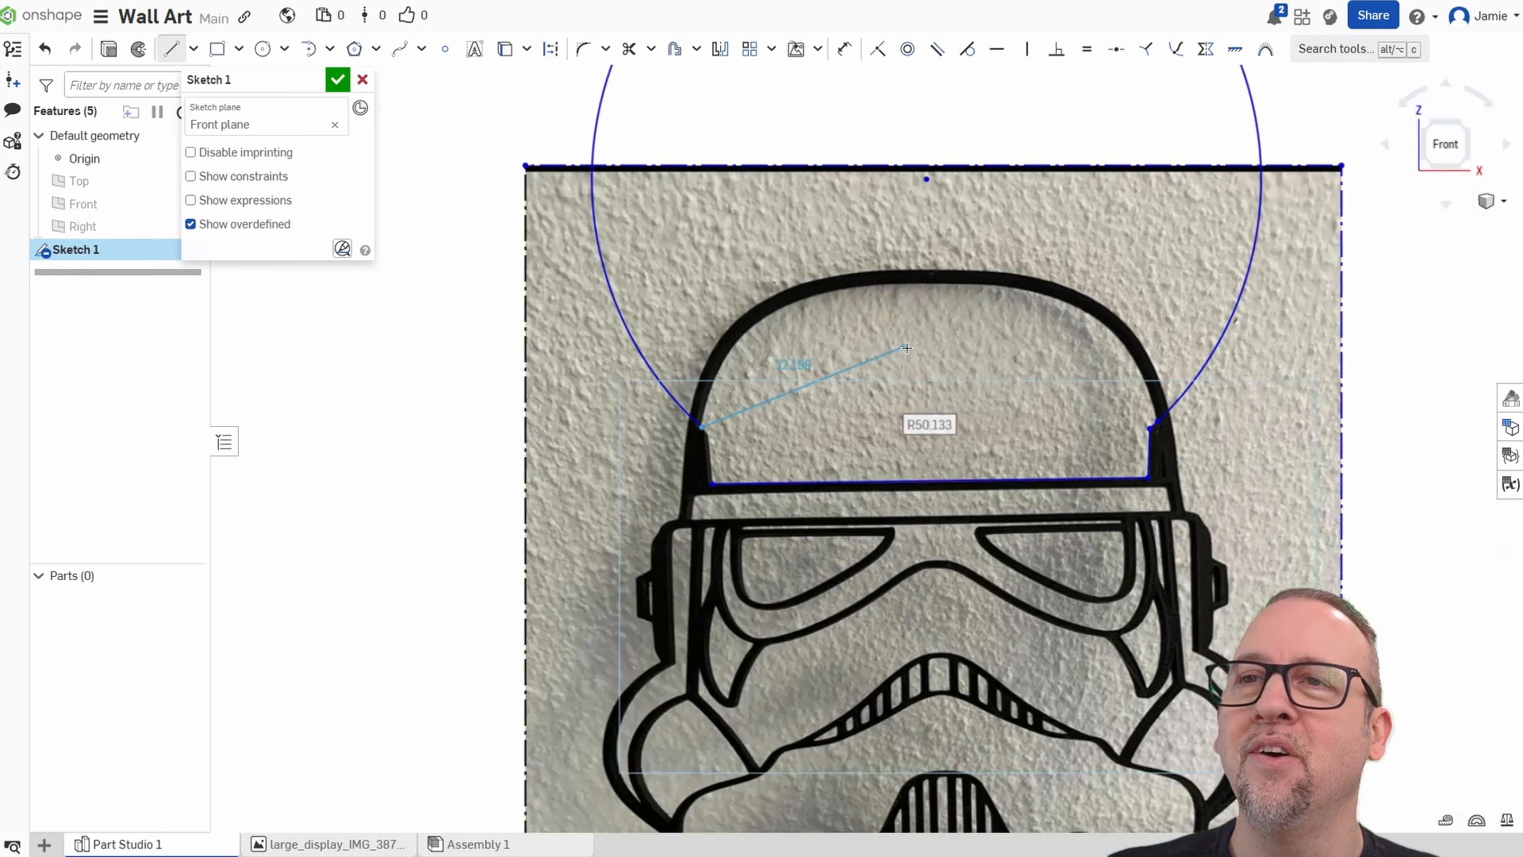
pyautogui.press('Escape')
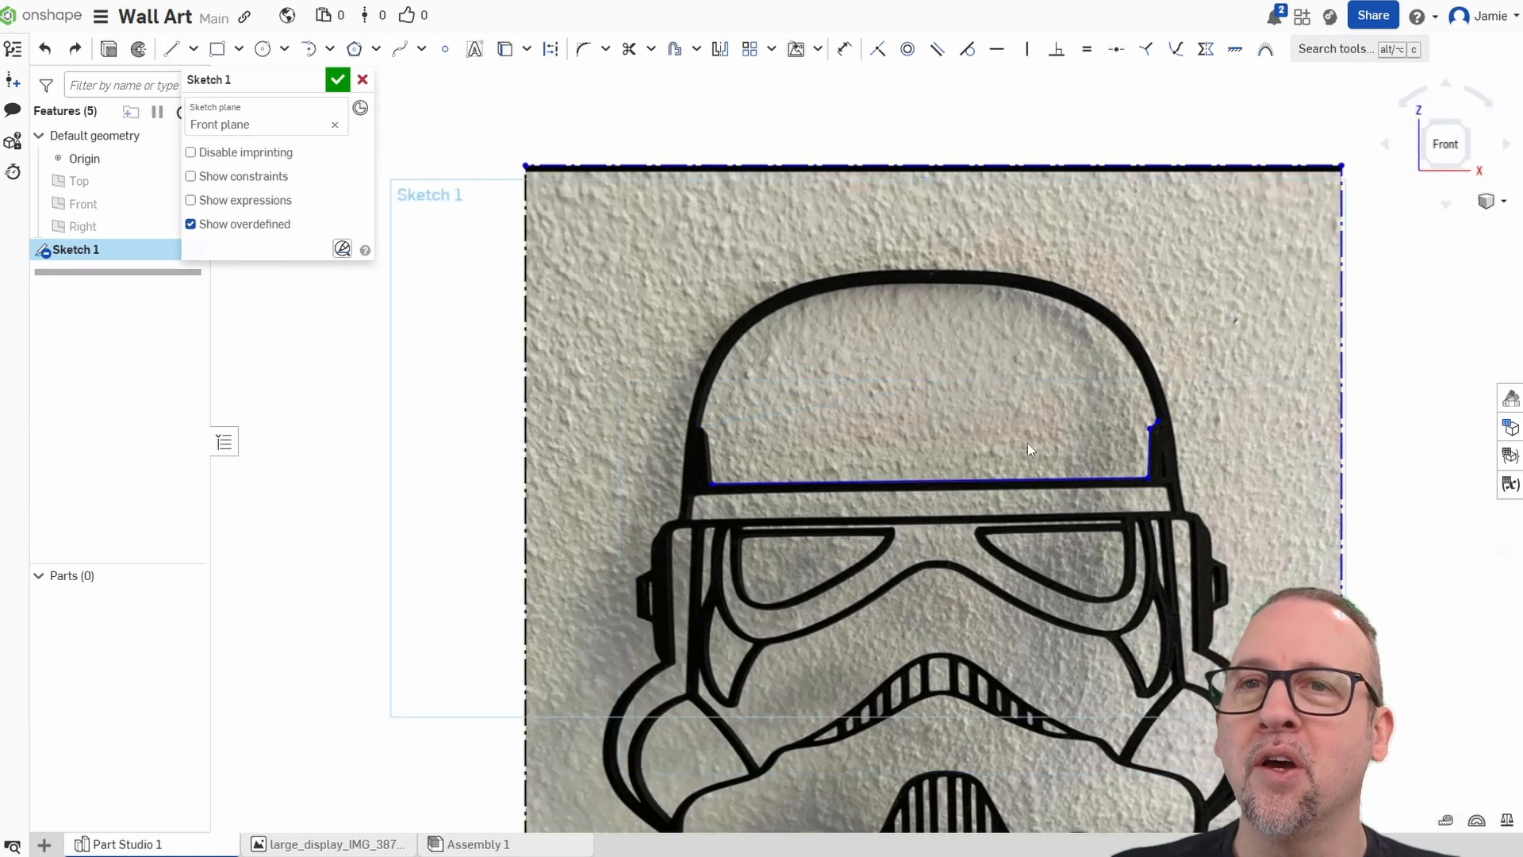
# Draw a centre line about 87 mm long from the midpoint of the dome's lower edge down to near the image's lower border.
pyautogui.moveTo(921, 371)
pyautogui.mouseDown(button='middle')
pyautogui.moveTo(957, 311)
pyautogui.moveTo(944, 291)
pyautogui.moveTo(890, 315)
pyautogui.mouseUp(button='middle')
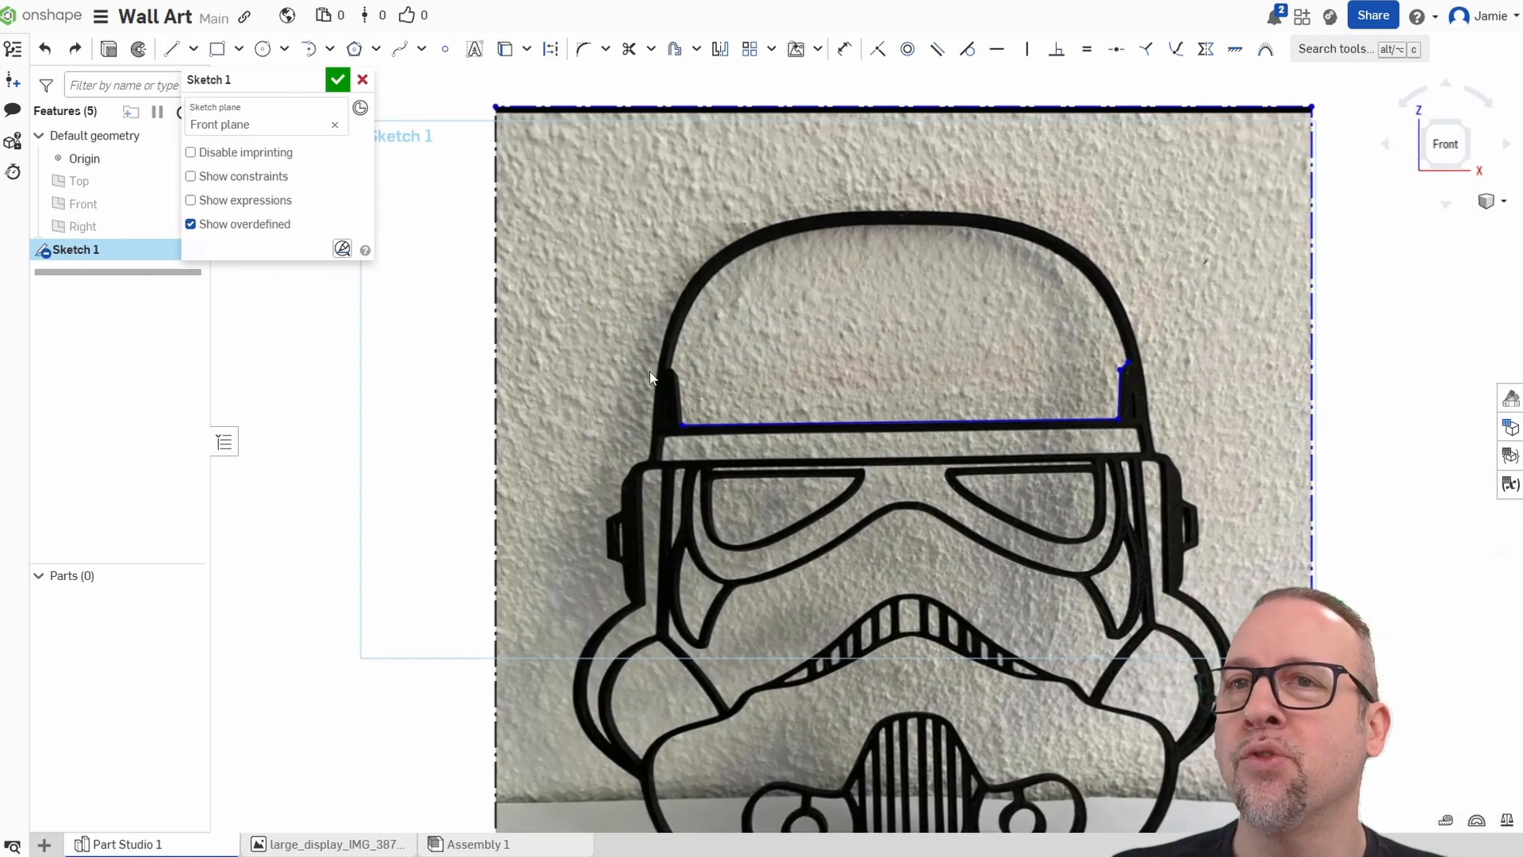
pyautogui.scroll(3, 651, 377)
pyautogui.press('f')
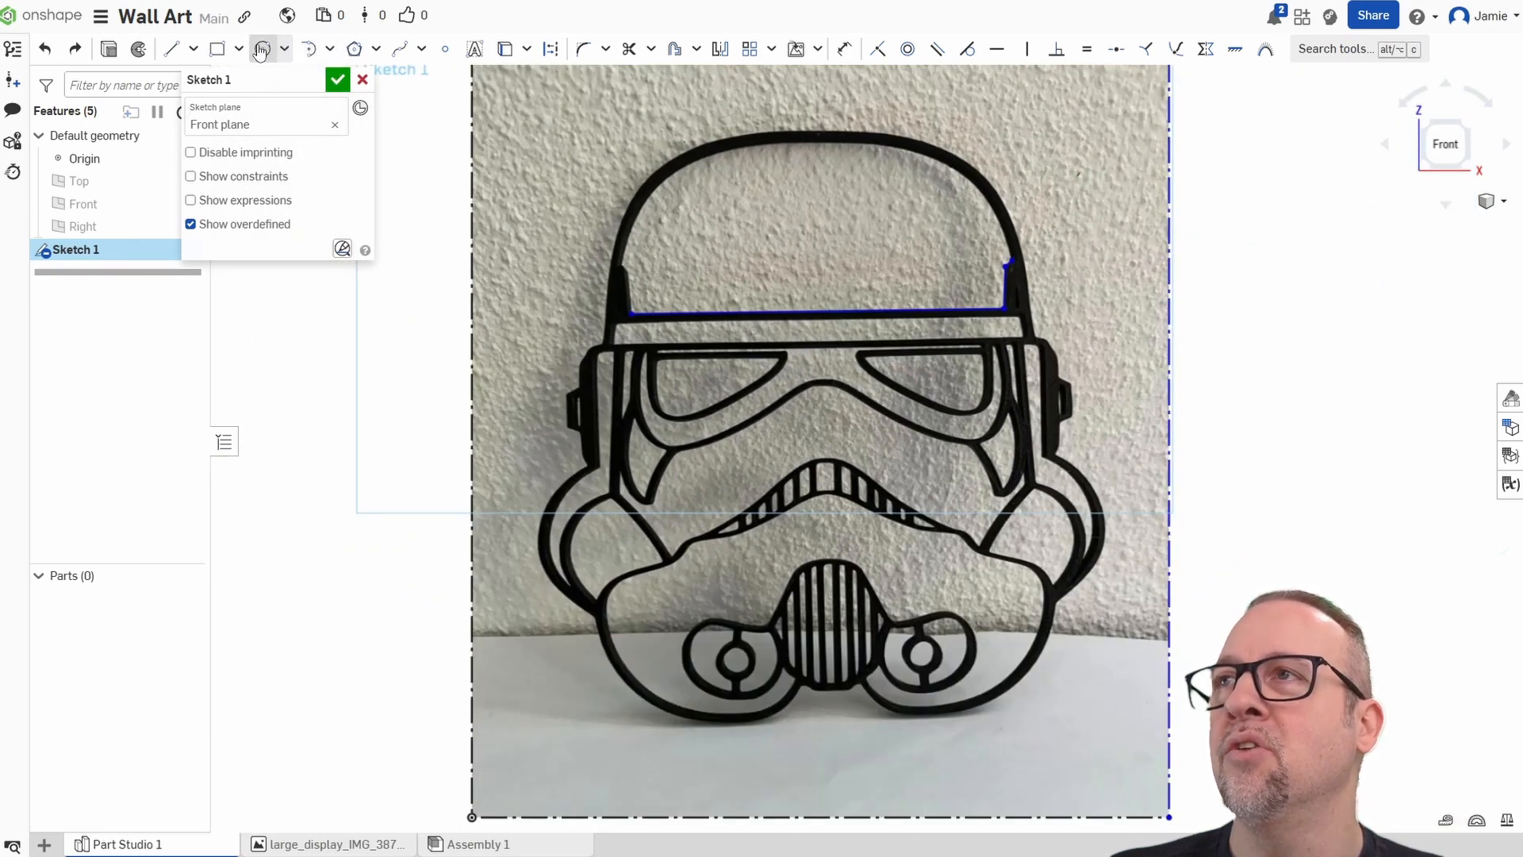
pyautogui.click(170, 51)
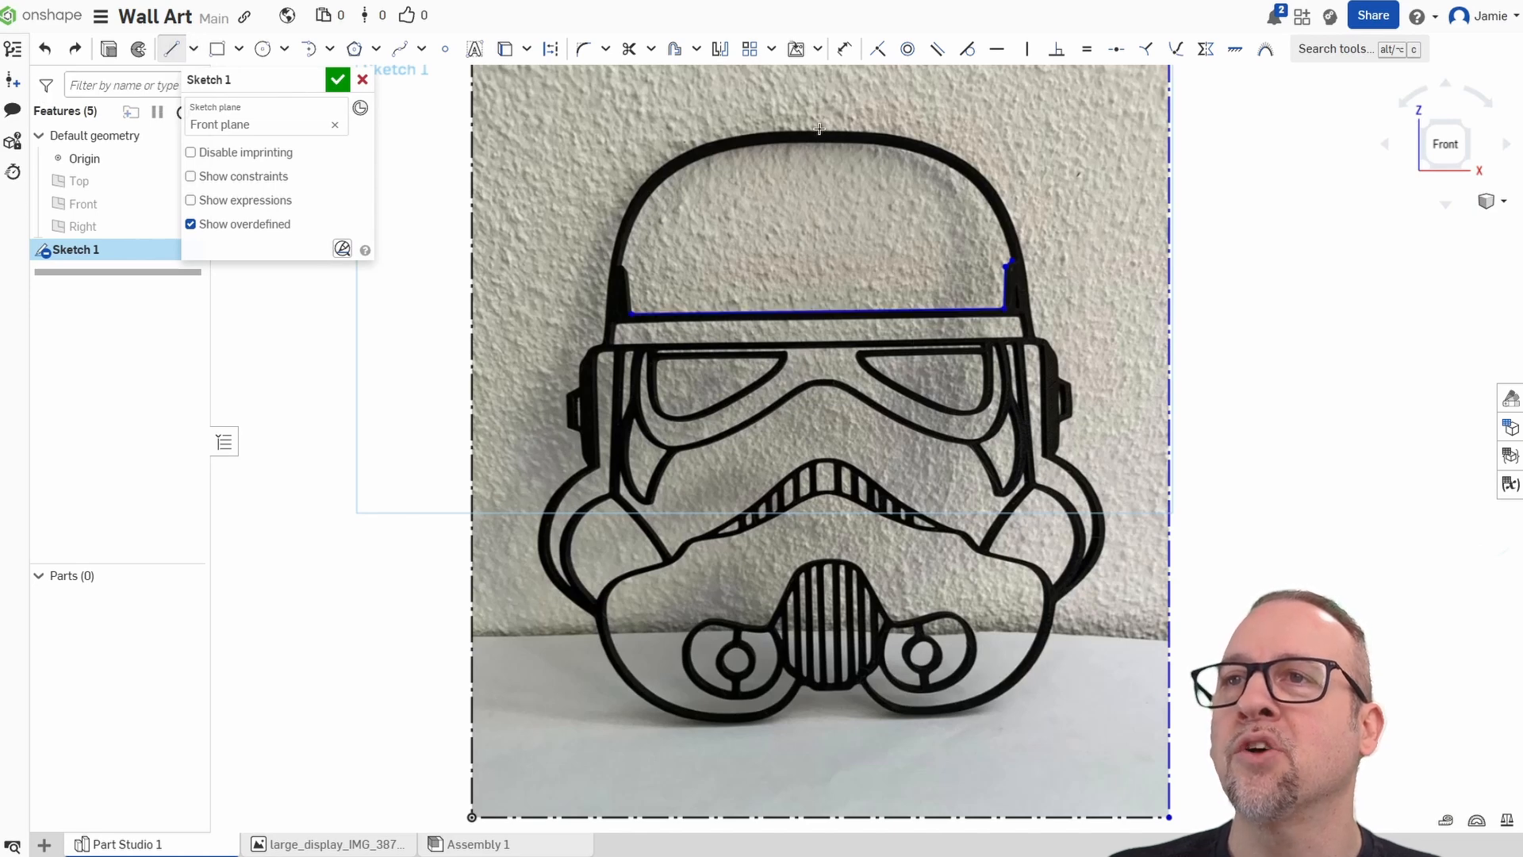
pyautogui.click(817, 312)
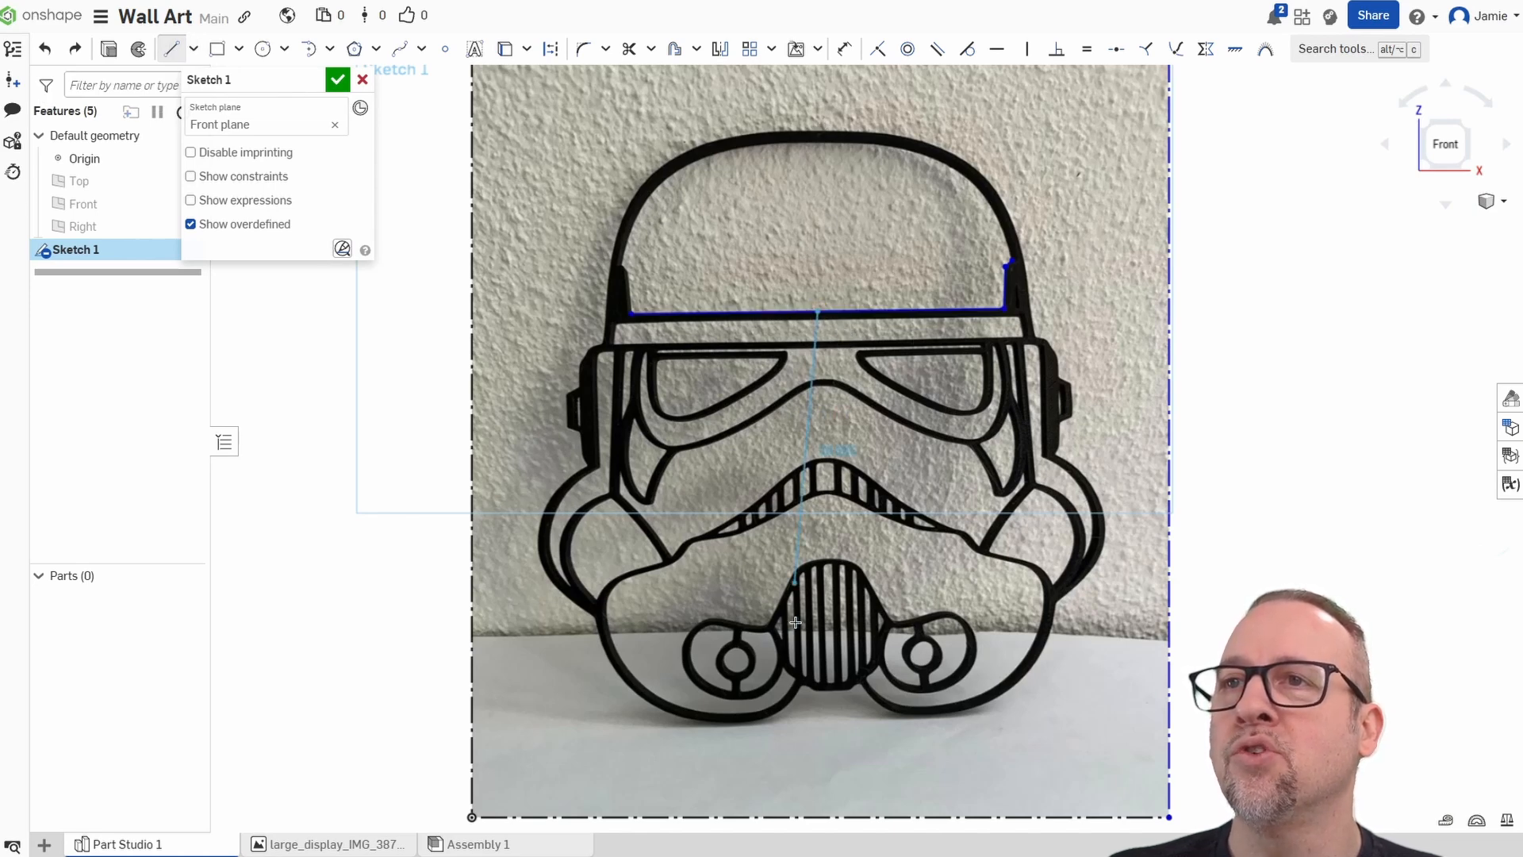
pyautogui.click(826, 803)
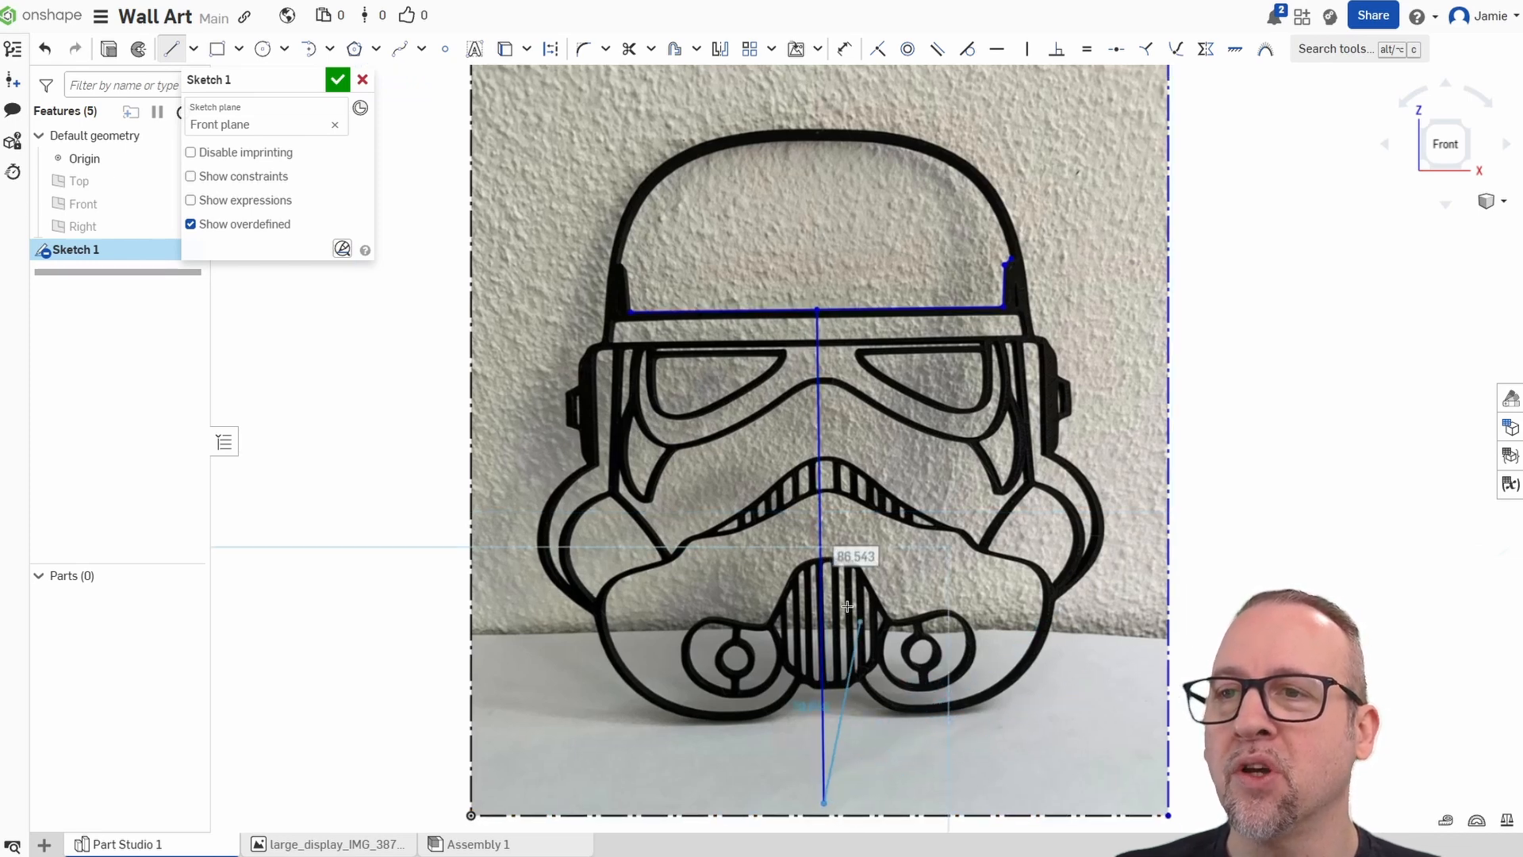
pyautogui.rightClick(981, 704)
pyautogui.click(1033, 536)
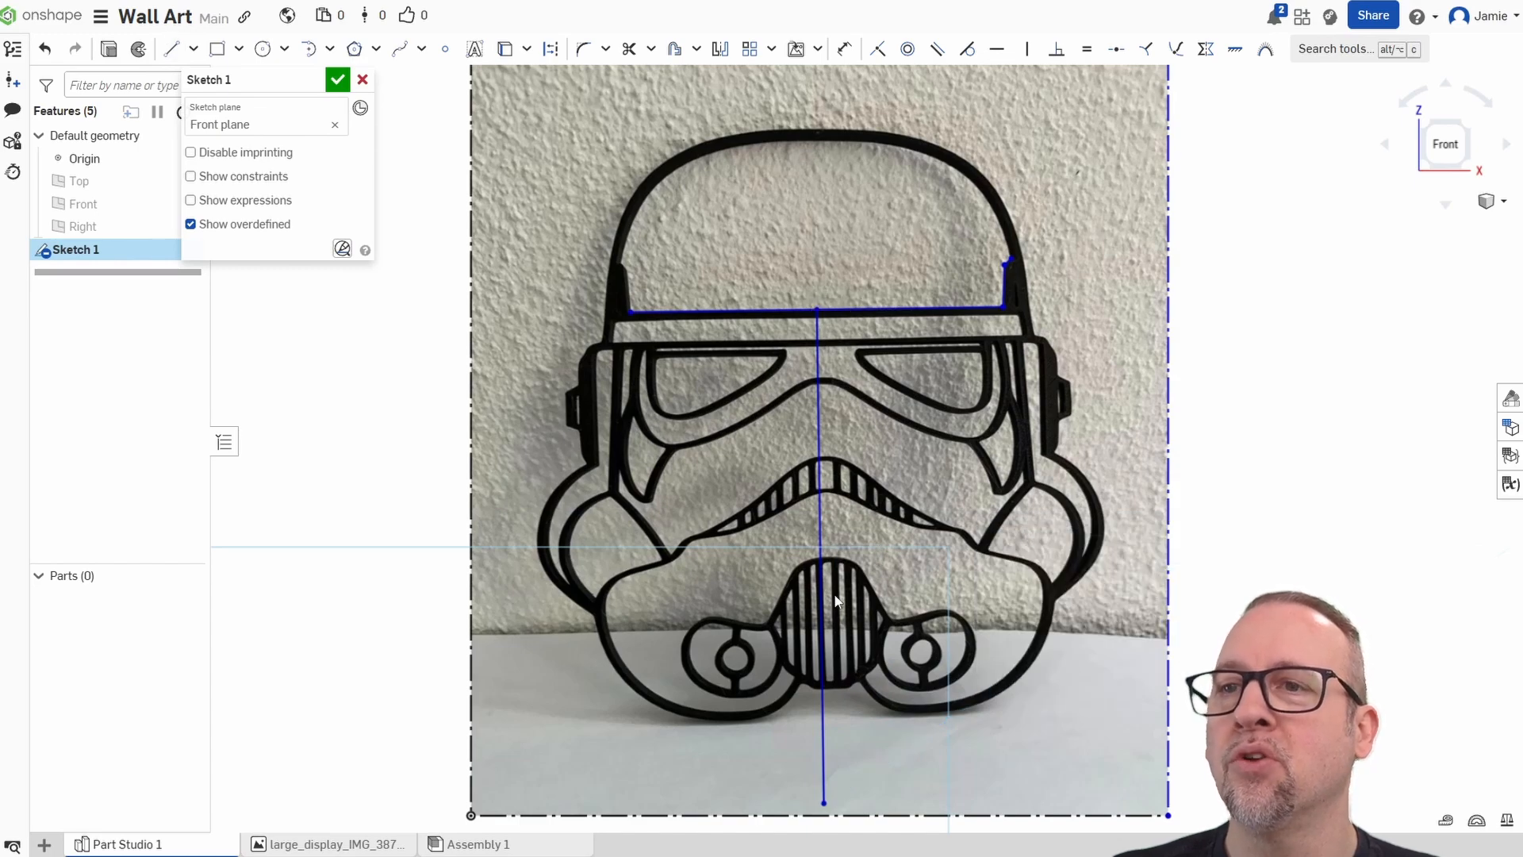
# Offset the vertical centre line by 1 mm towards the helmet's right-hand side.
pyautogui.scroll(4, 832, 555)
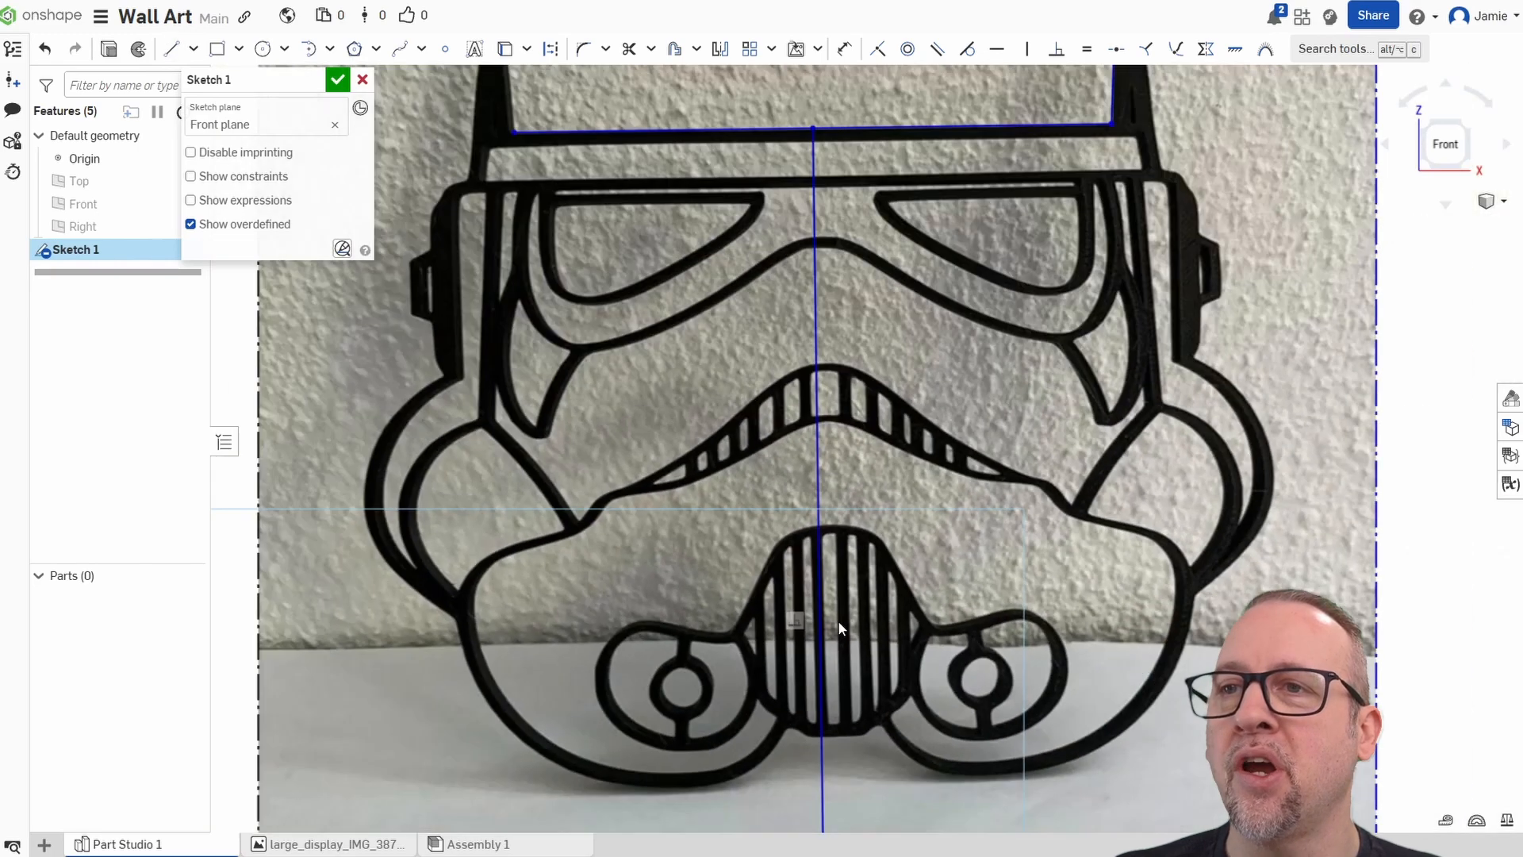
pyautogui.scroll(-2, 838, 620)
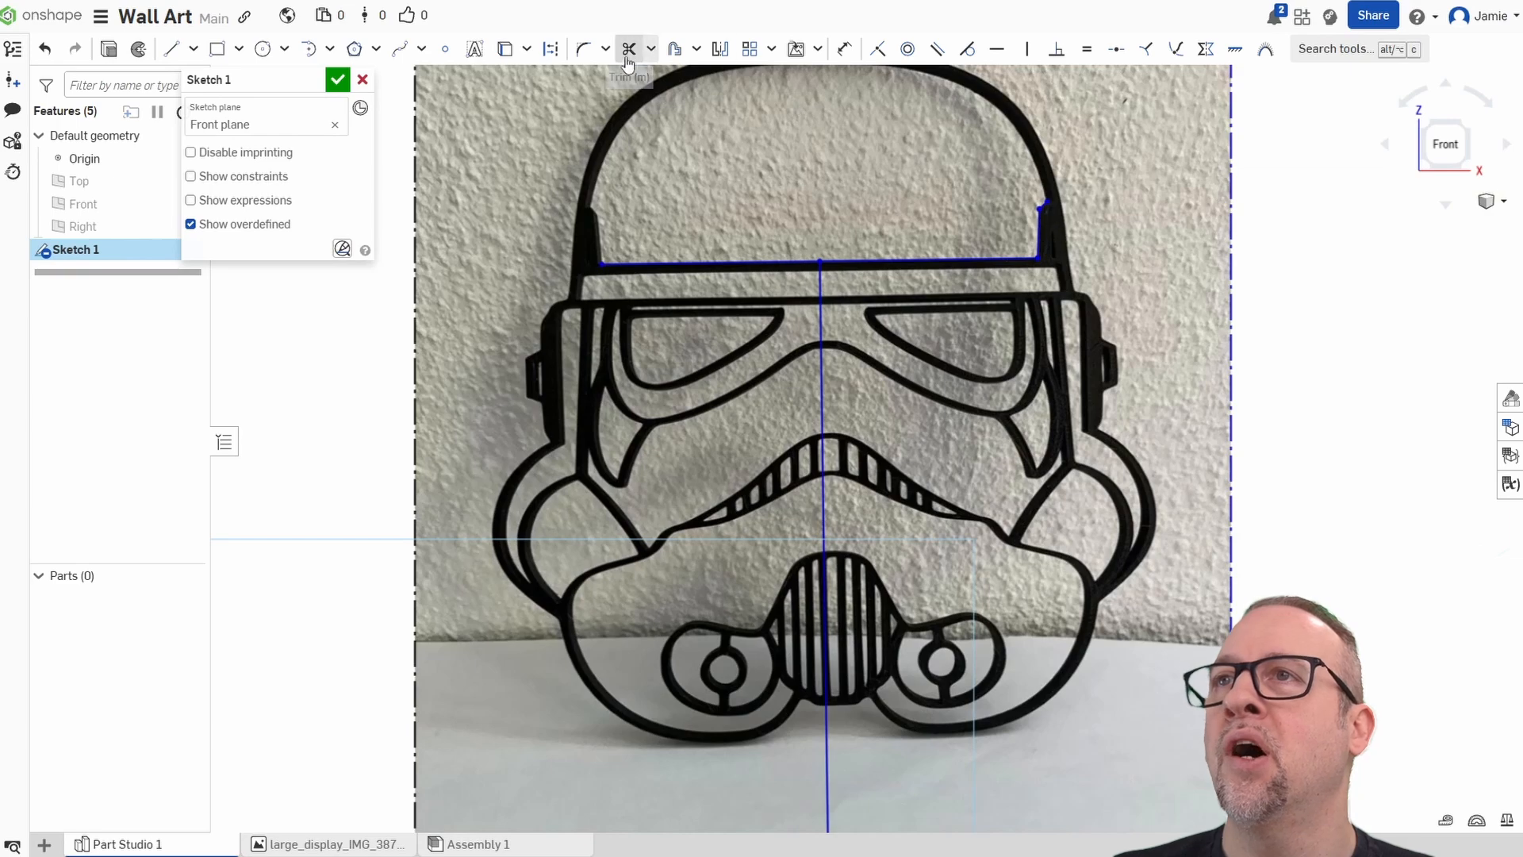
pyautogui.click(675, 49)
pyautogui.scroll(2, 844, 489)
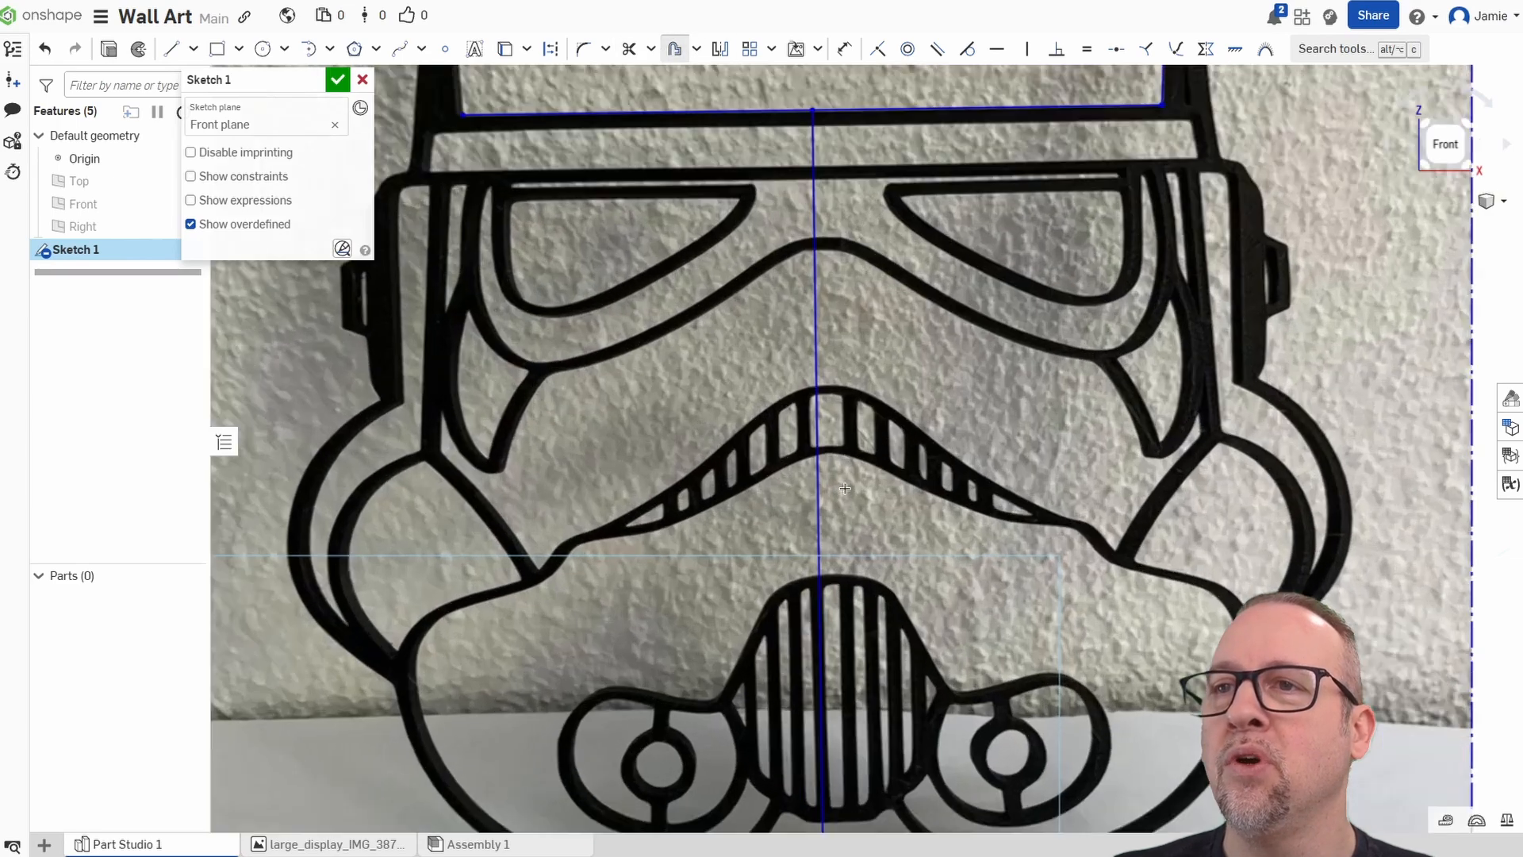
pyautogui.click(820, 487)
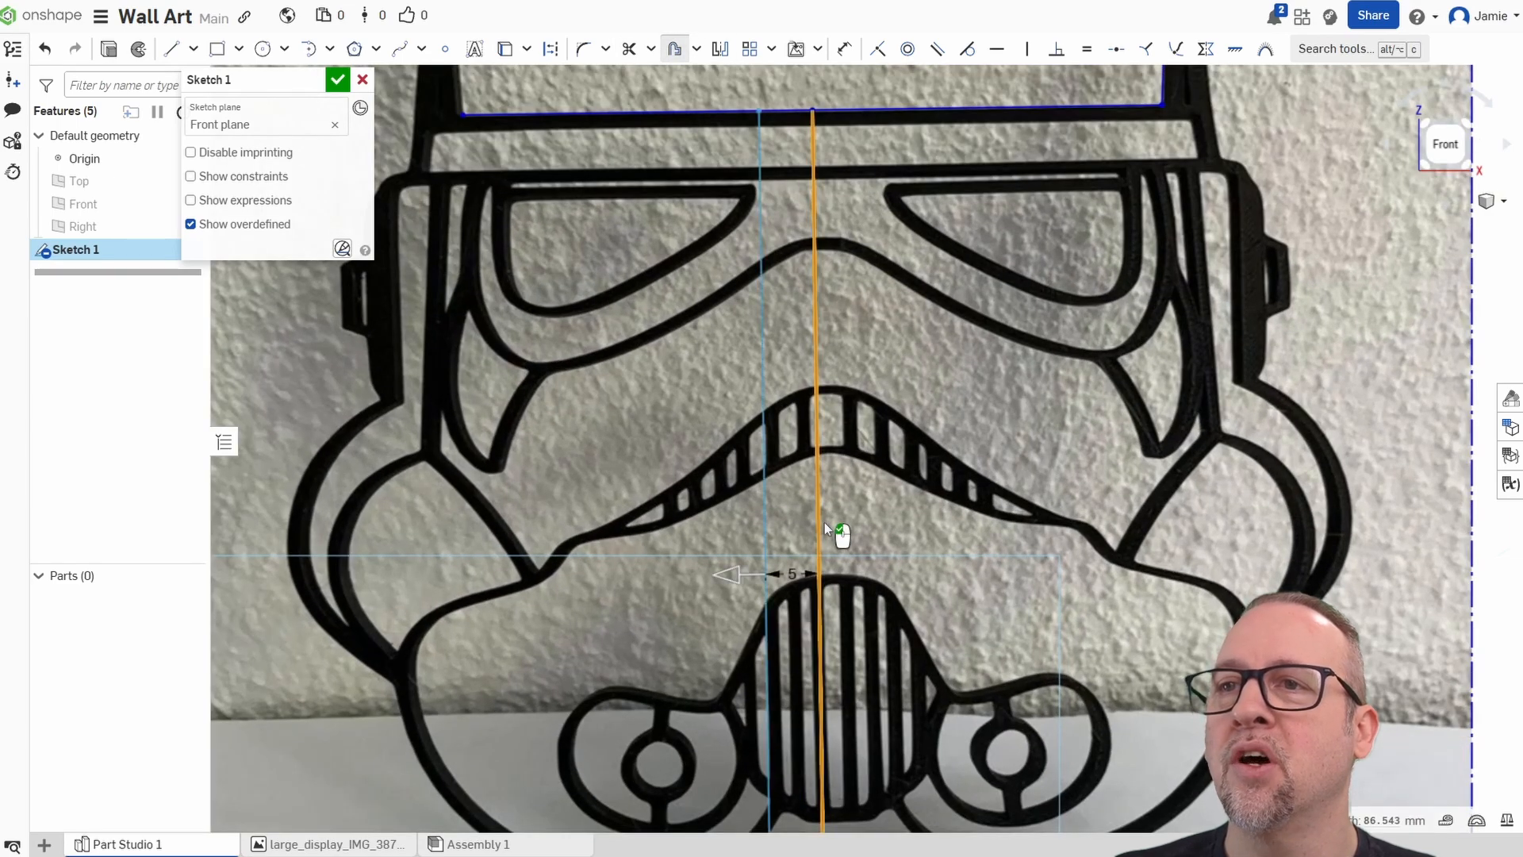
pyautogui.scroll(-1, 839, 539)
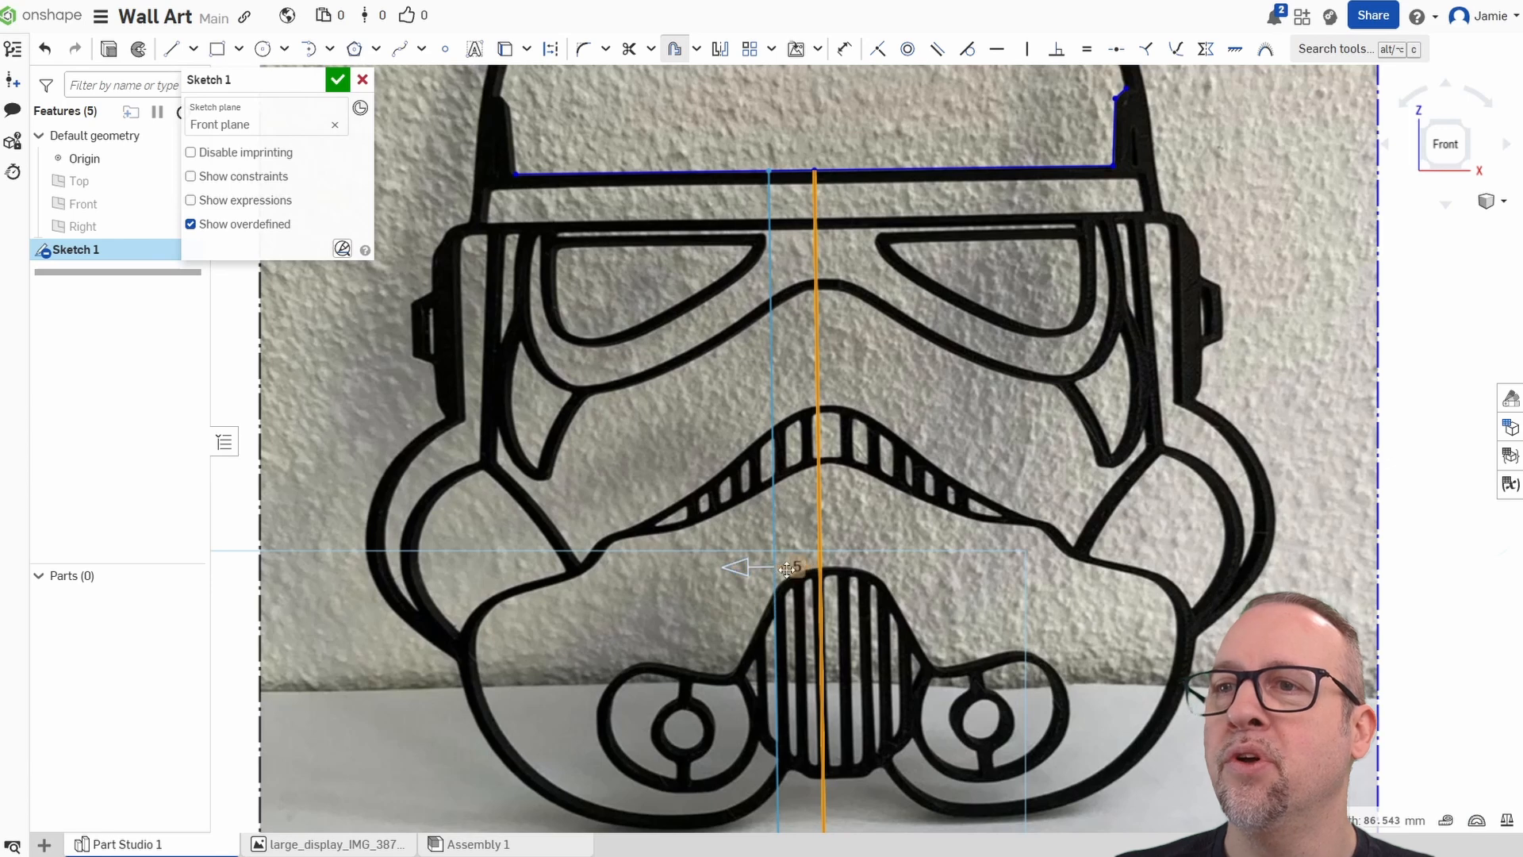
pyautogui.click(738, 566)
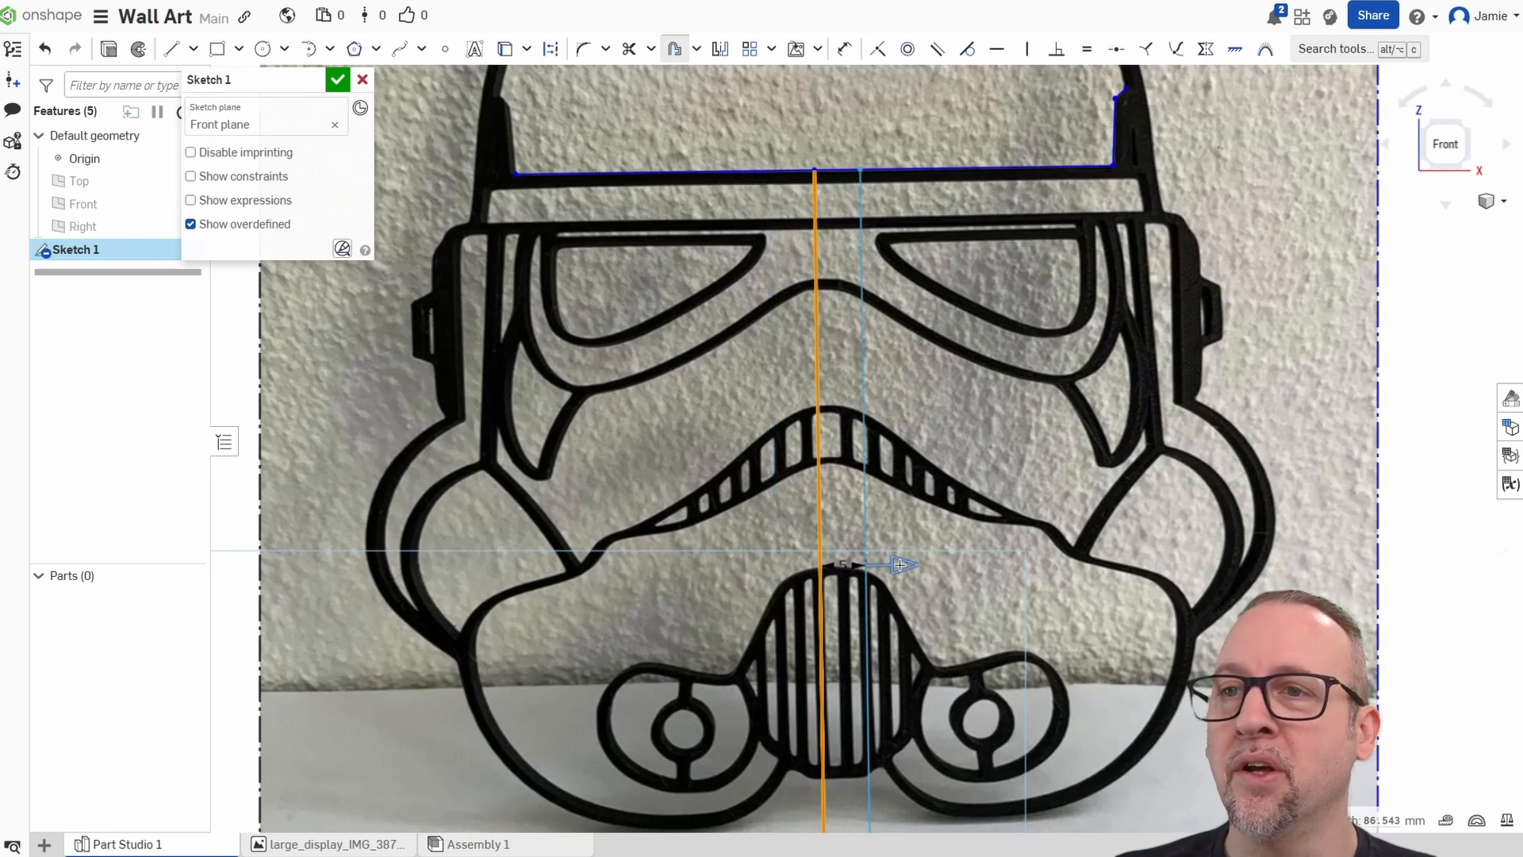
pyautogui.click(842, 566)
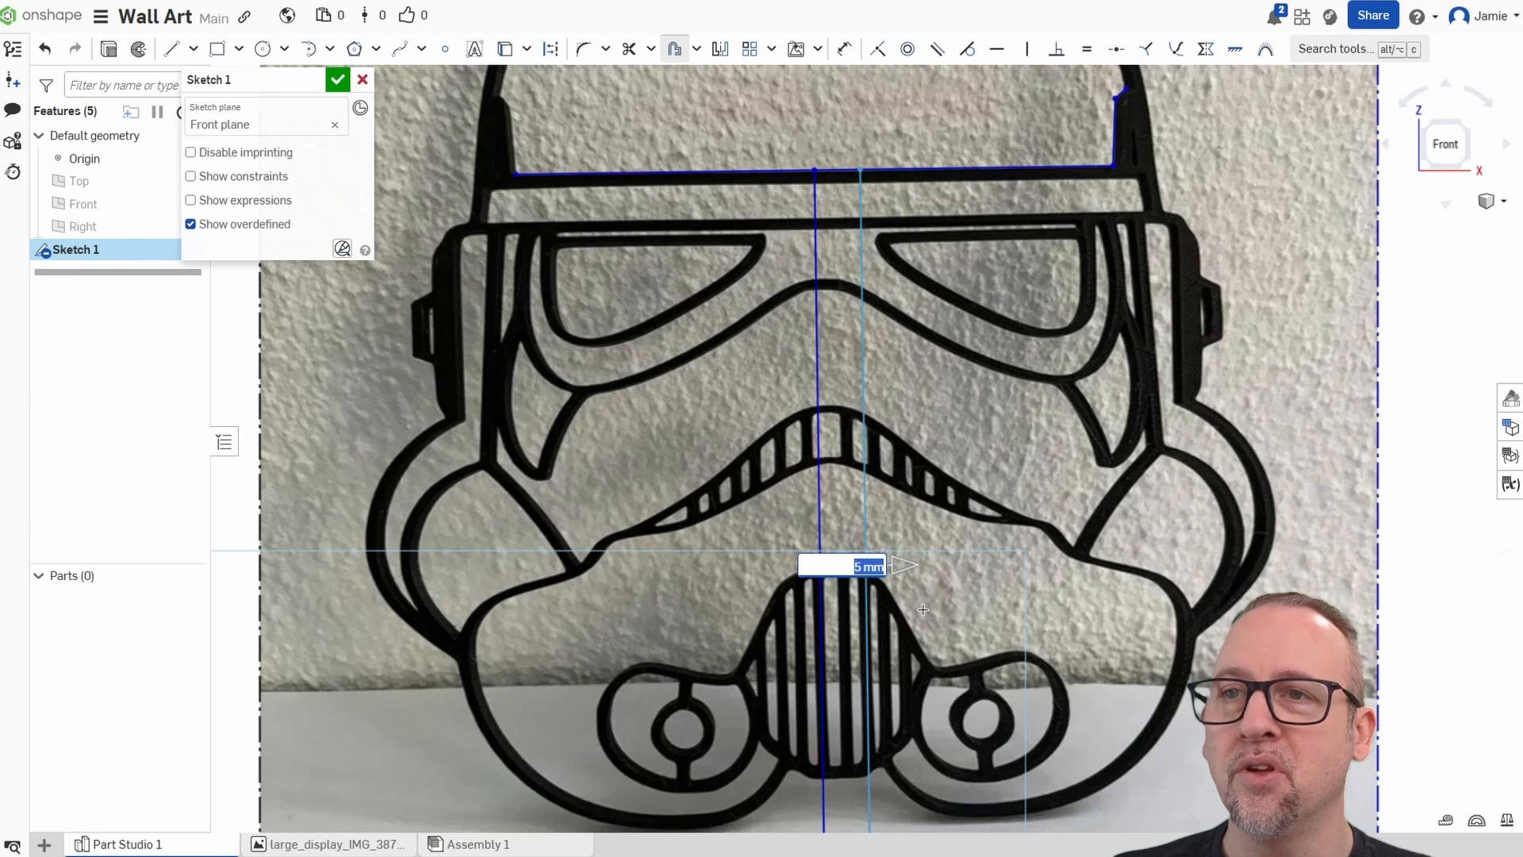
pyautogui.write('1')
pyautogui.press('Return')
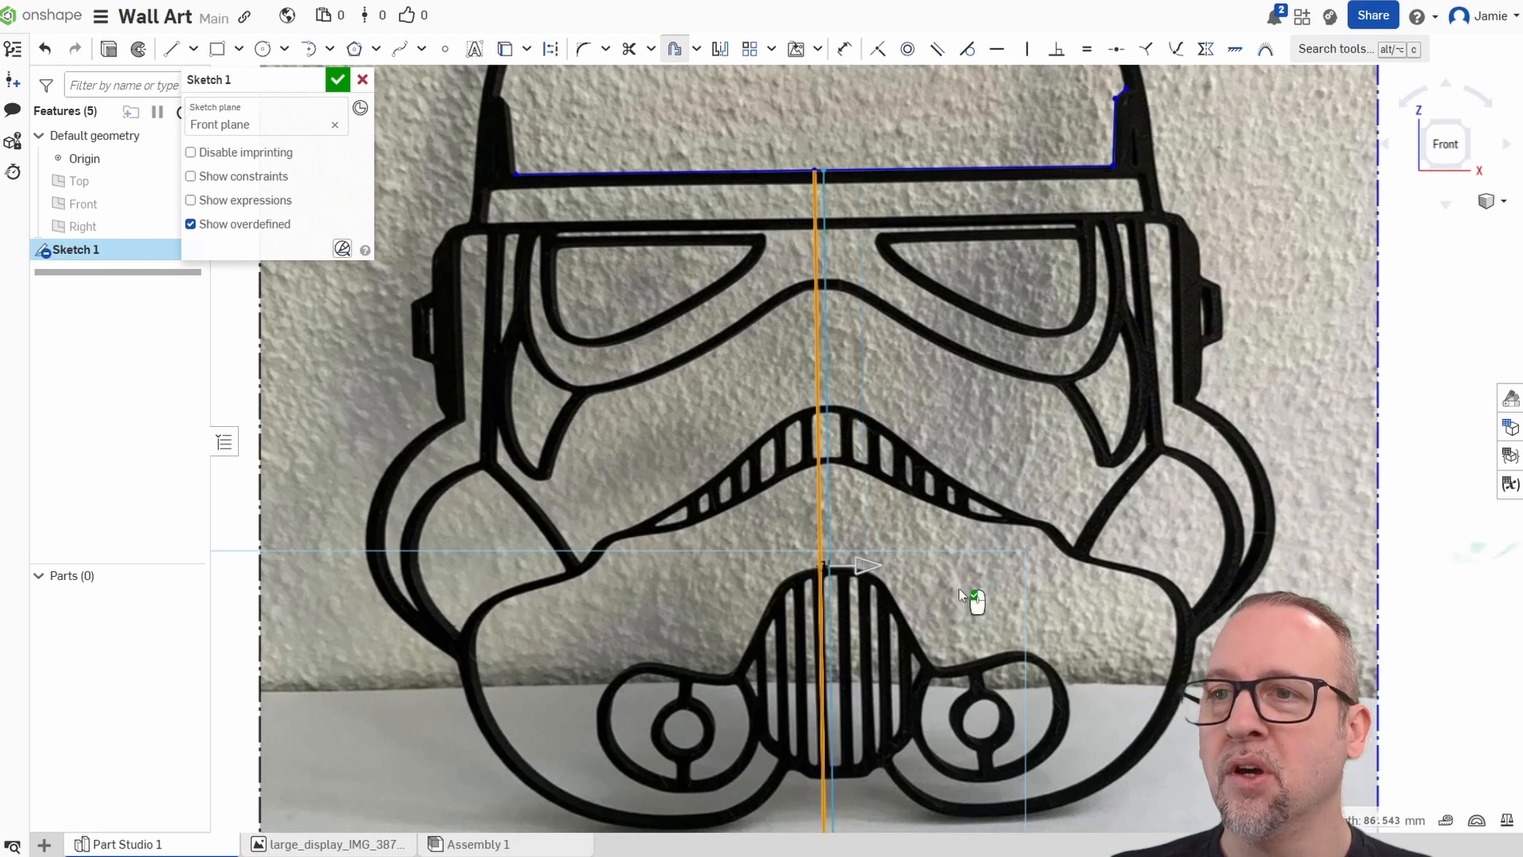
pyautogui.scroll(4, 808, 598)
pyautogui.scroll(3, 845, 599)
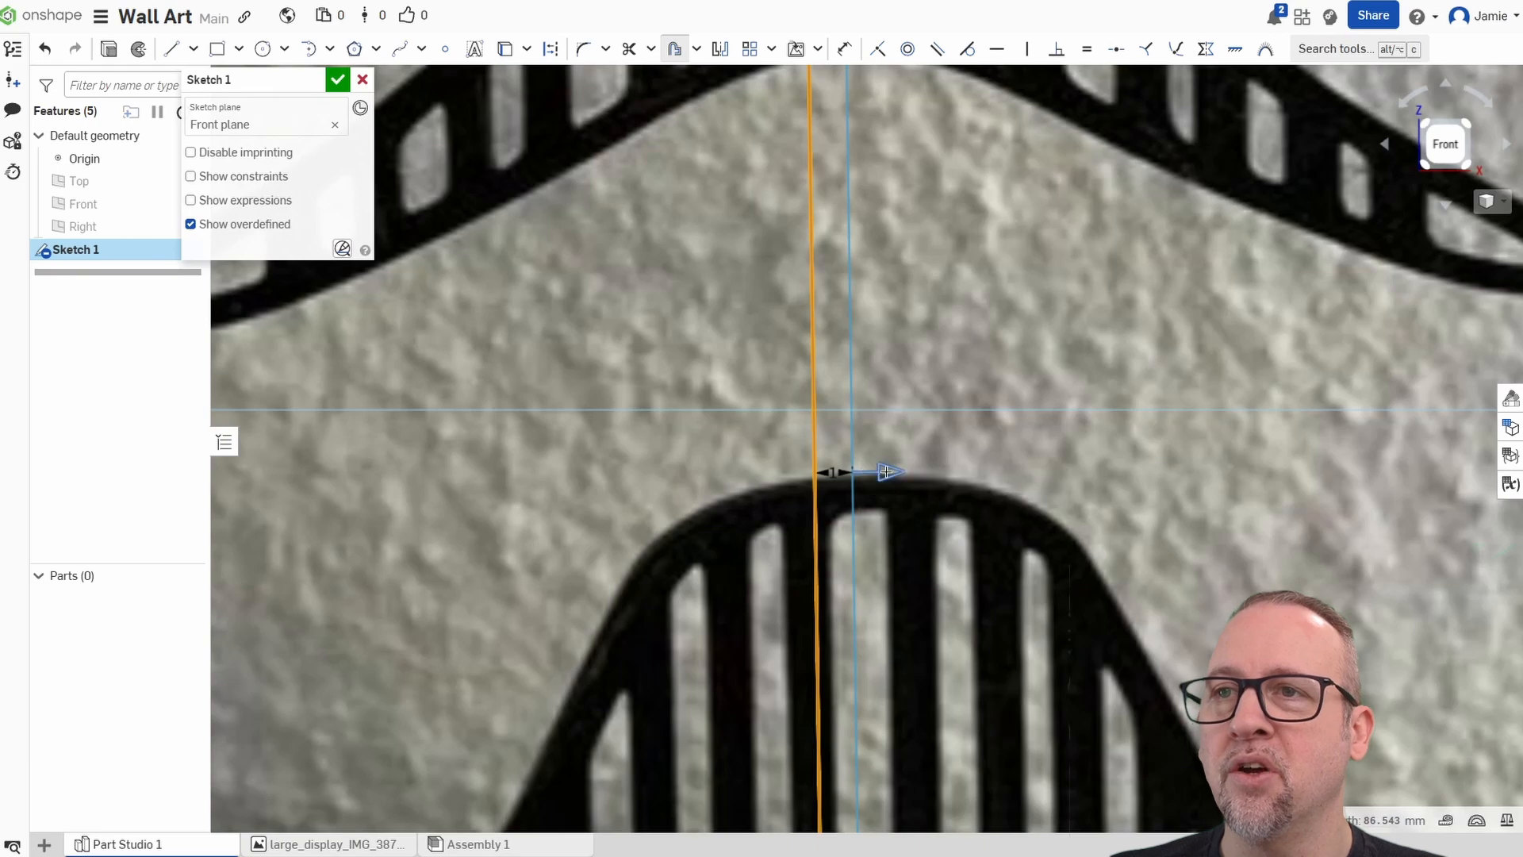
pyautogui.scroll(-5, 983, 483)
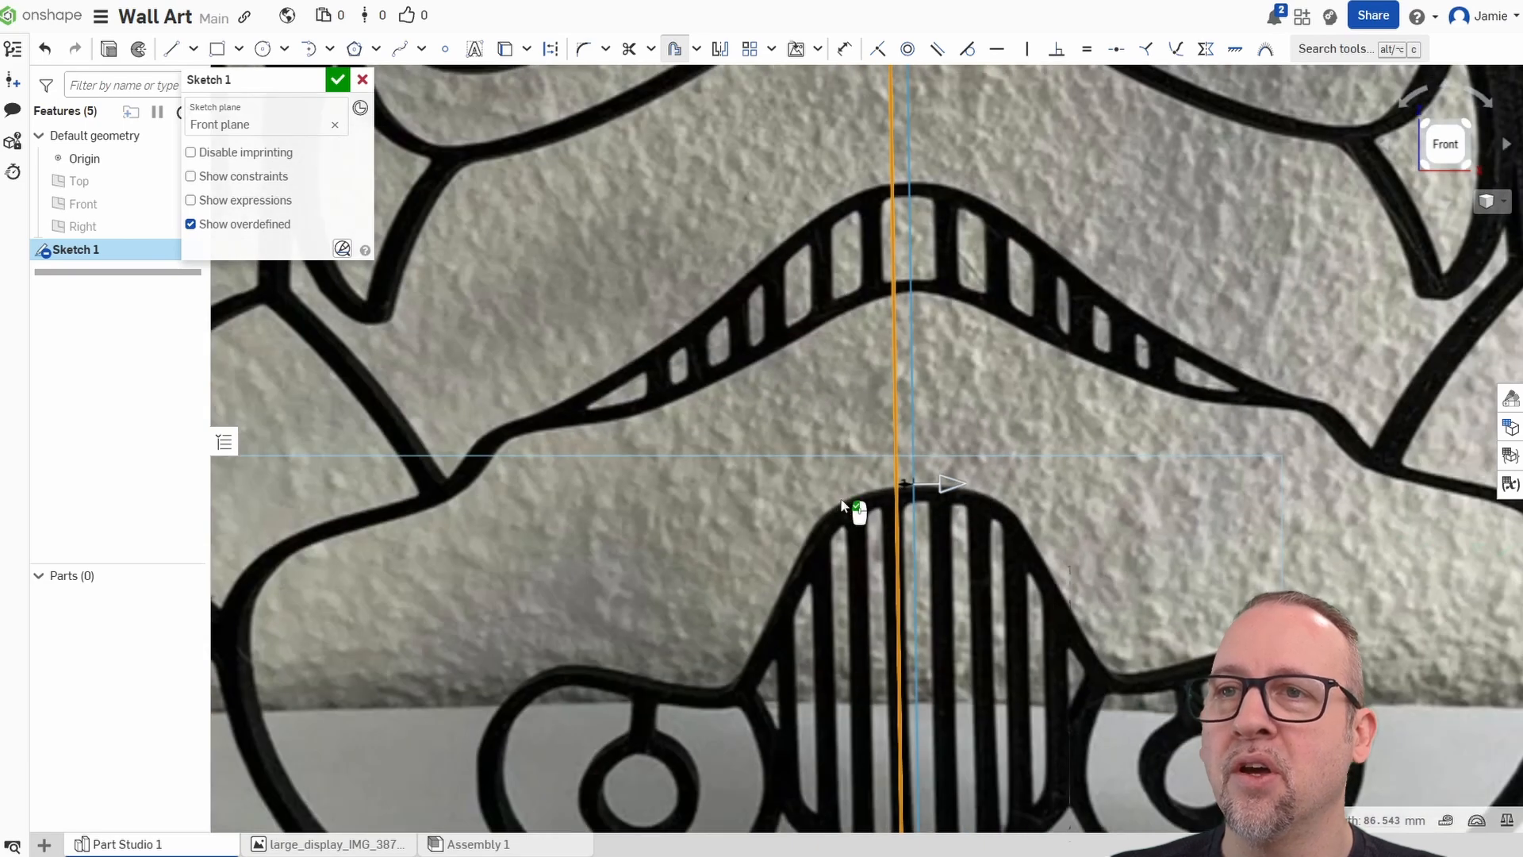
pyautogui.click(1093, 498)
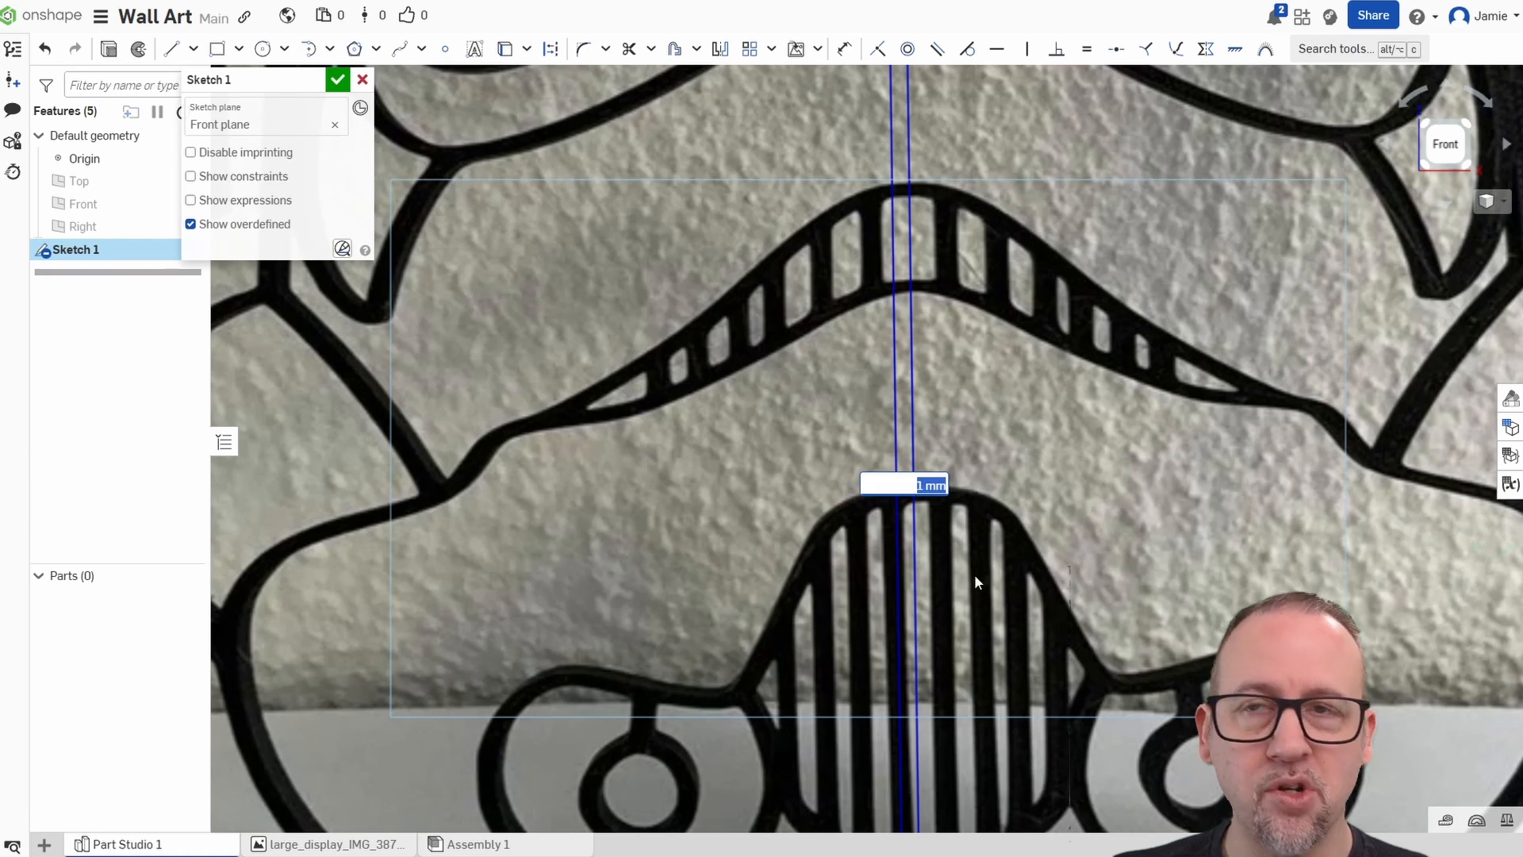
# Set the offset between the two vertical lines to 1.2 mm and check its alignment with the mouth grille and nose piece.
pyautogui.press('Right')
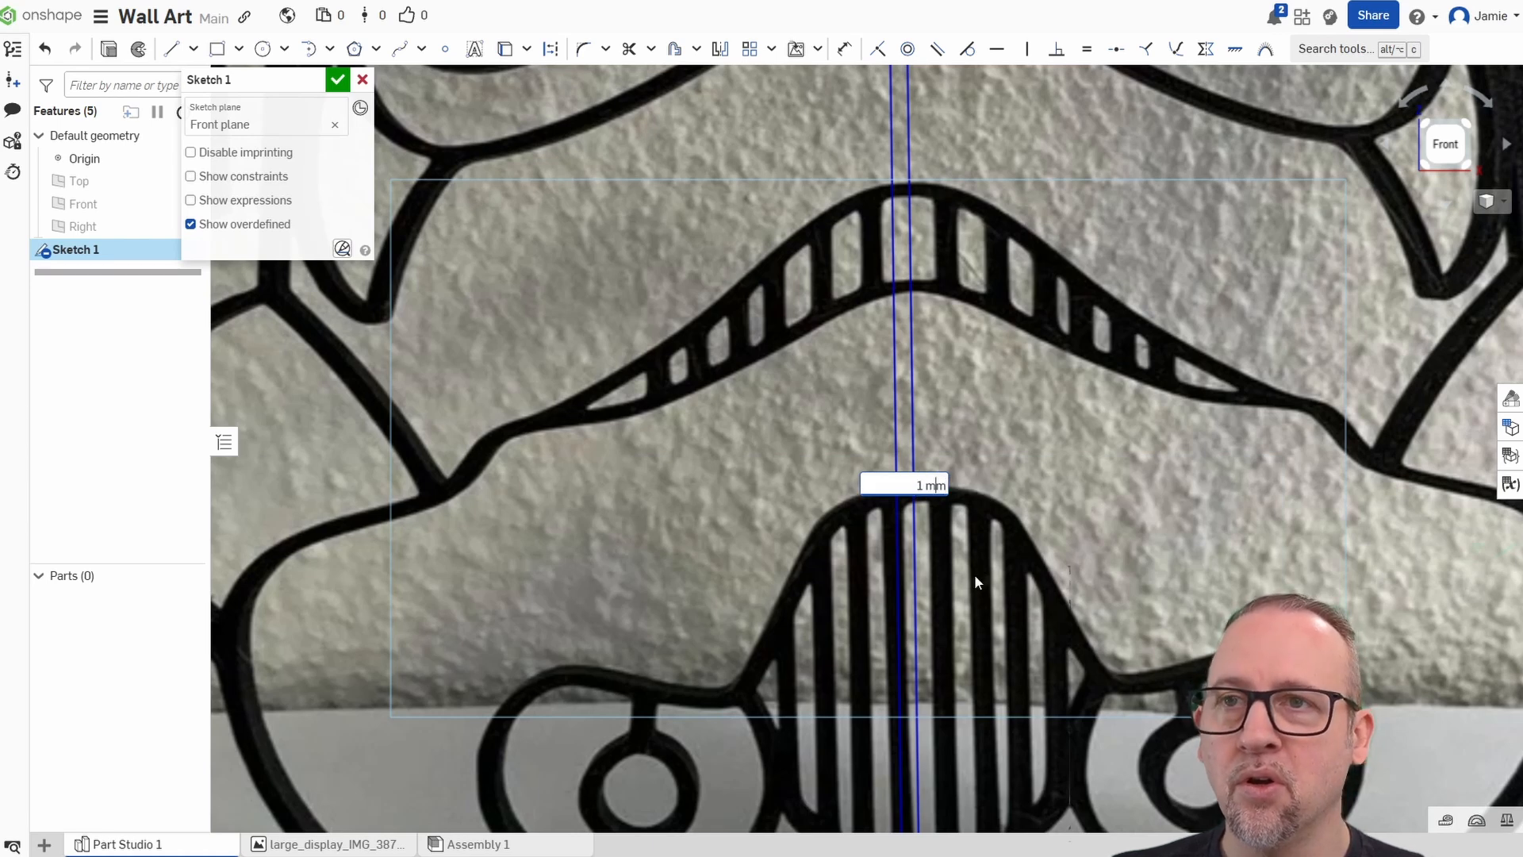
pyautogui.press('Return')
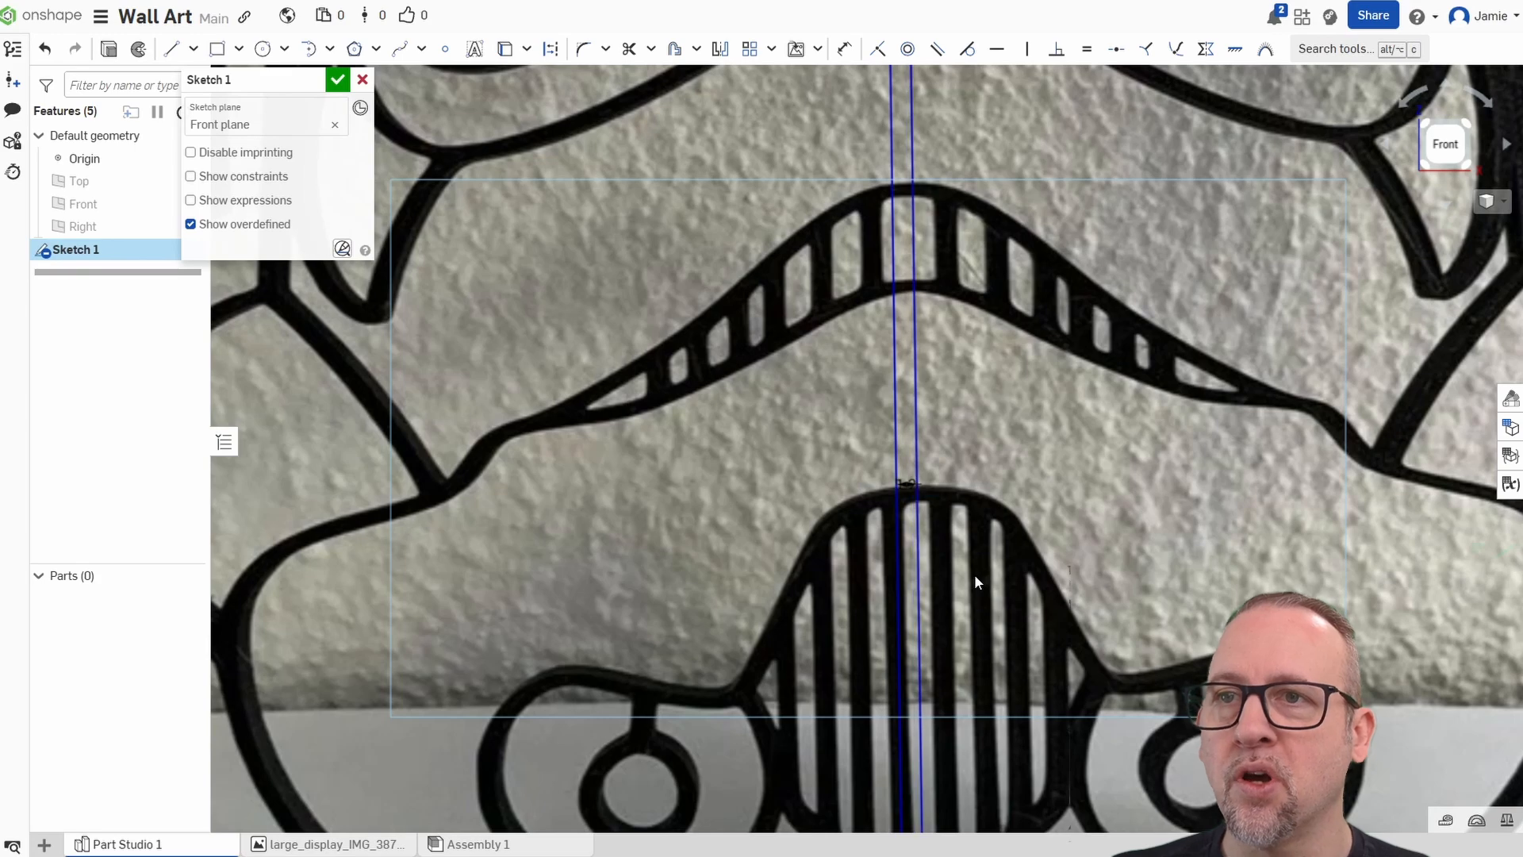
pyautogui.scroll(-3, 975, 581)
pyautogui.scroll(5, 976, 396)
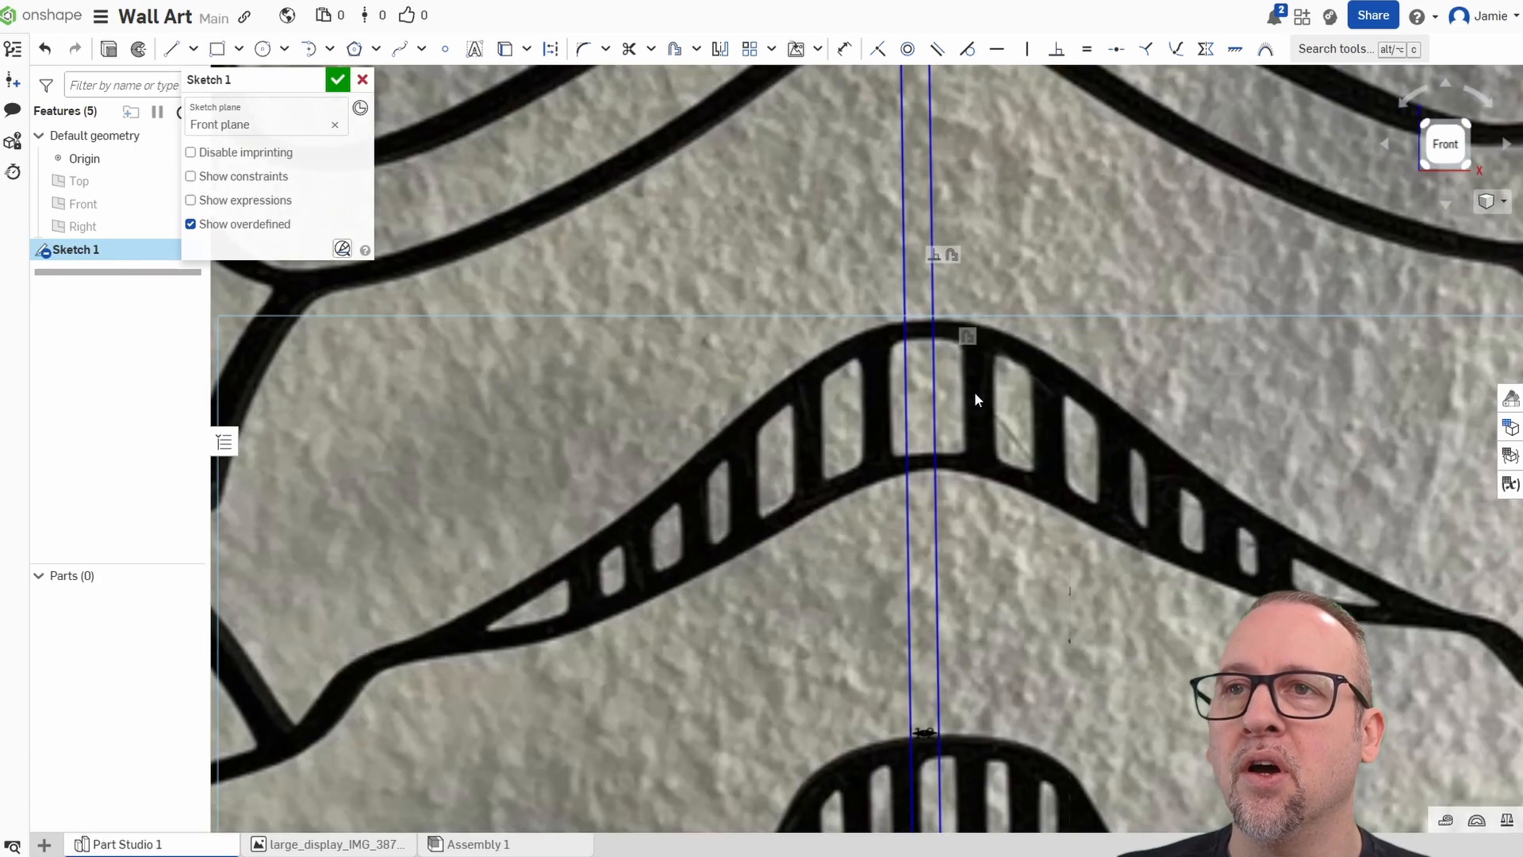
pyautogui.scroll(-4, 952, 364)
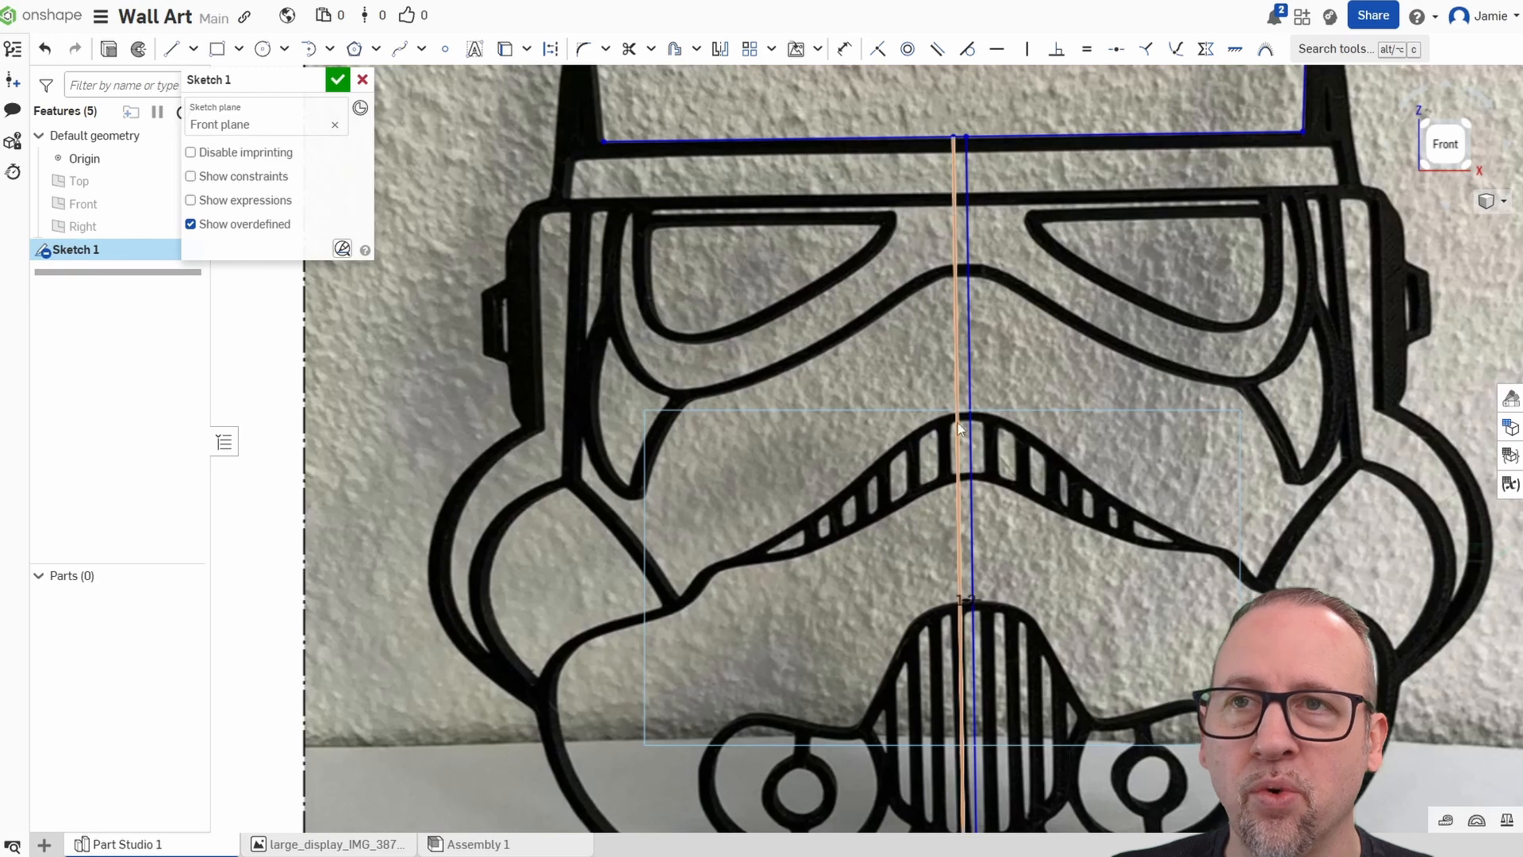
pyautogui.scroll(5, 982, 626)
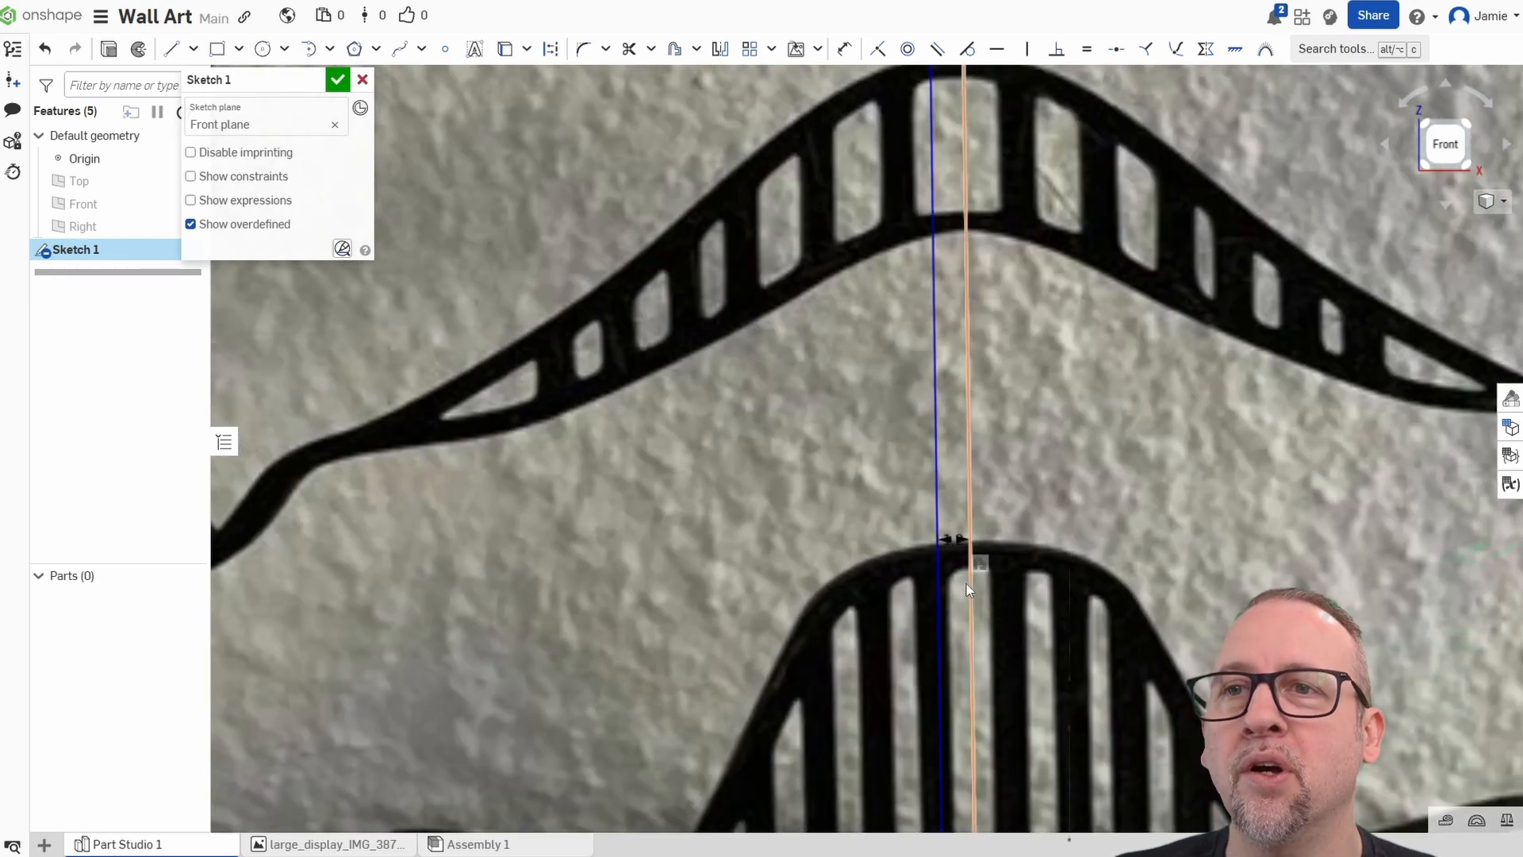
pyautogui.moveTo(1071, 359); pyautogui.dragTo(1050, 503, button='middle')
pyautogui.moveTo(989, 229); pyautogui.dragTo(969, 345, button='middle')
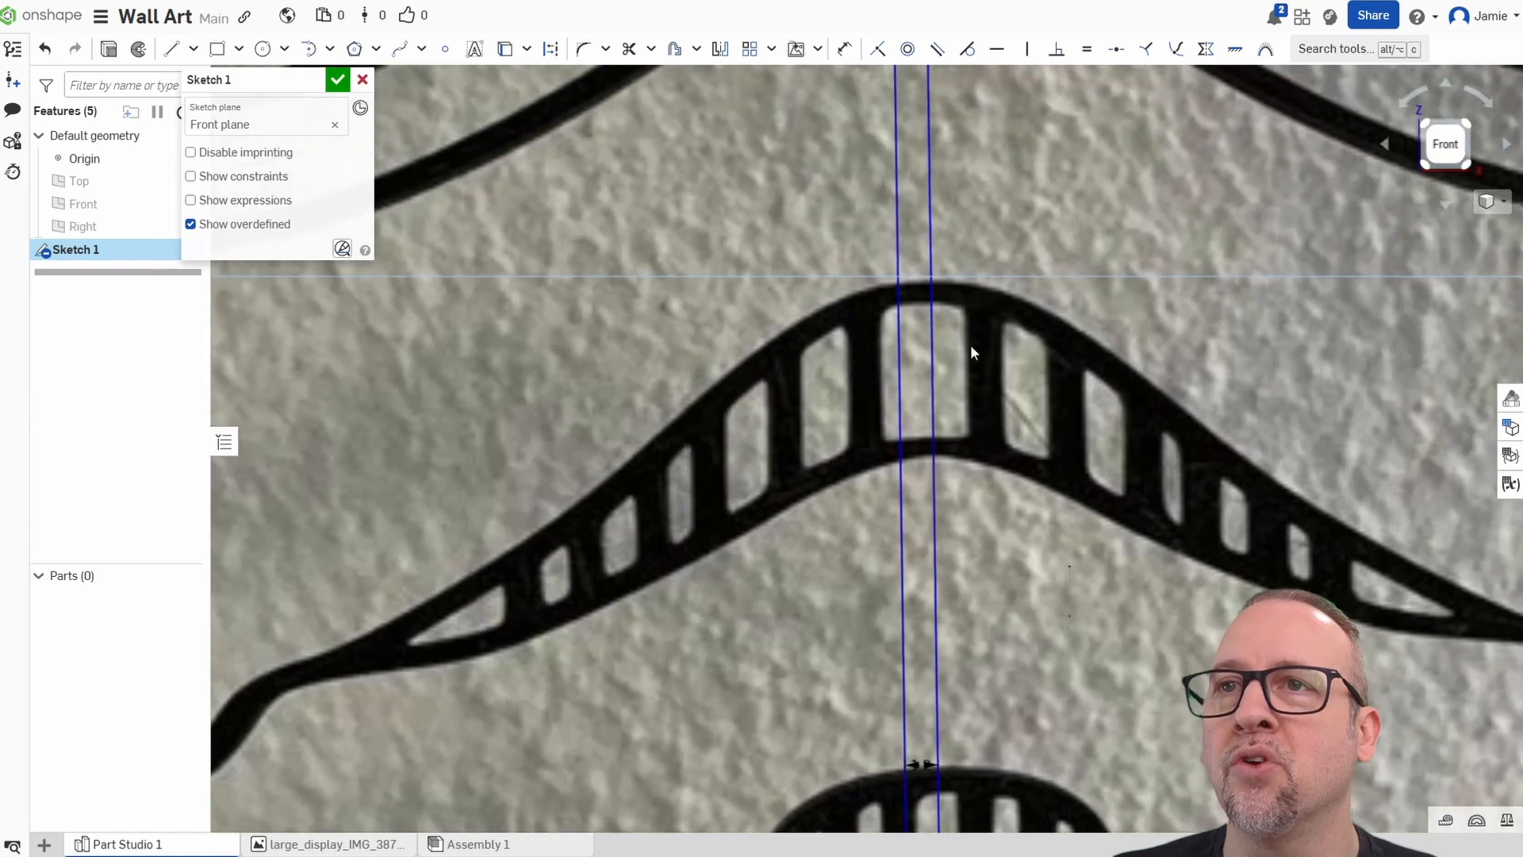
pyautogui.scroll(-3, 945, 464)
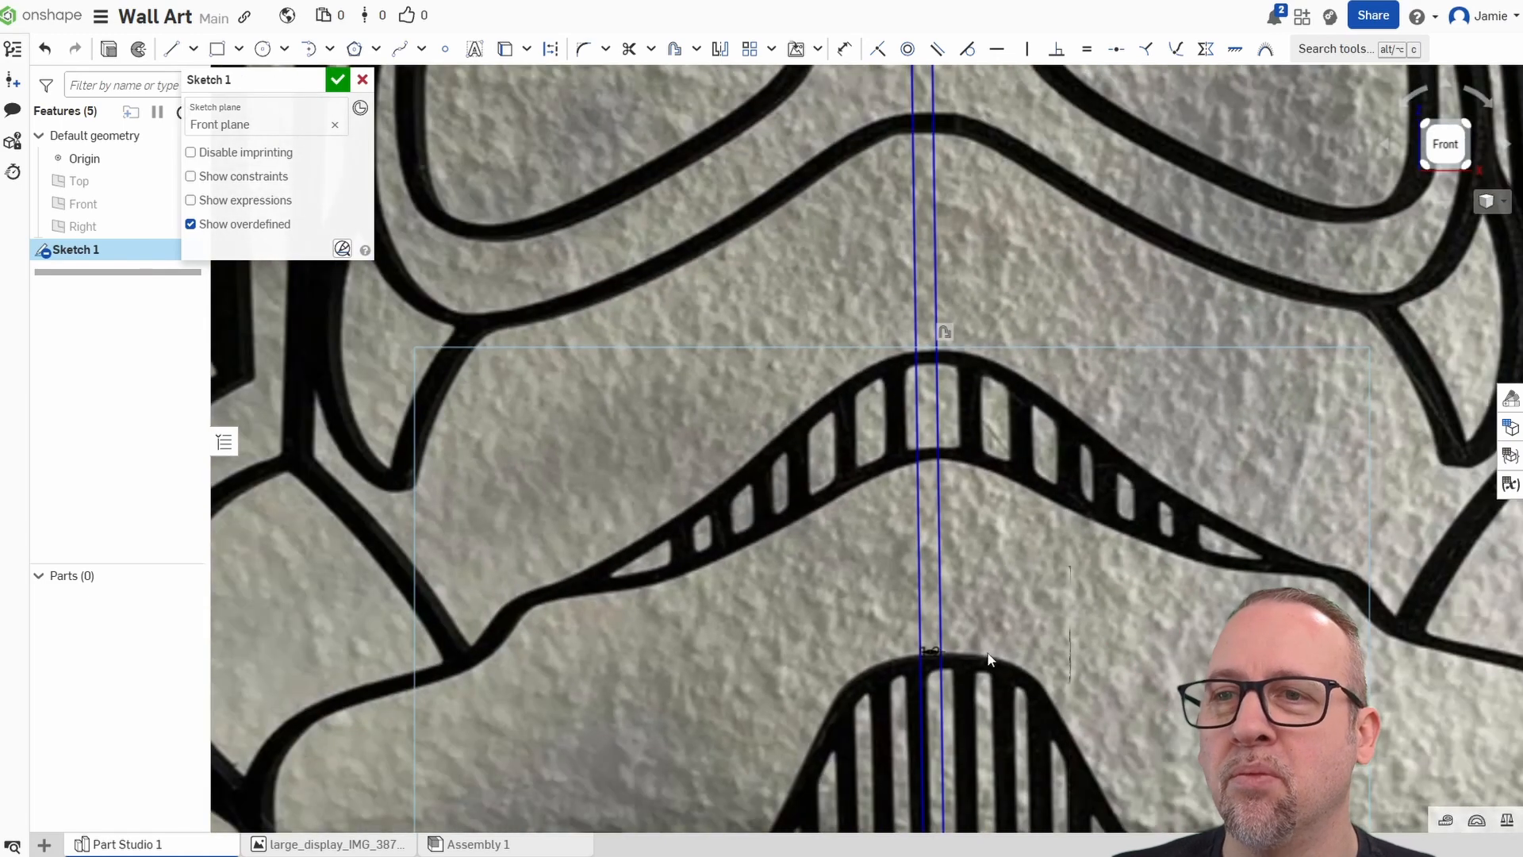
# Fine-tune the offset distance between the two vertical lines to a slightly smaller value.
pyautogui.doubleClick(930, 650)
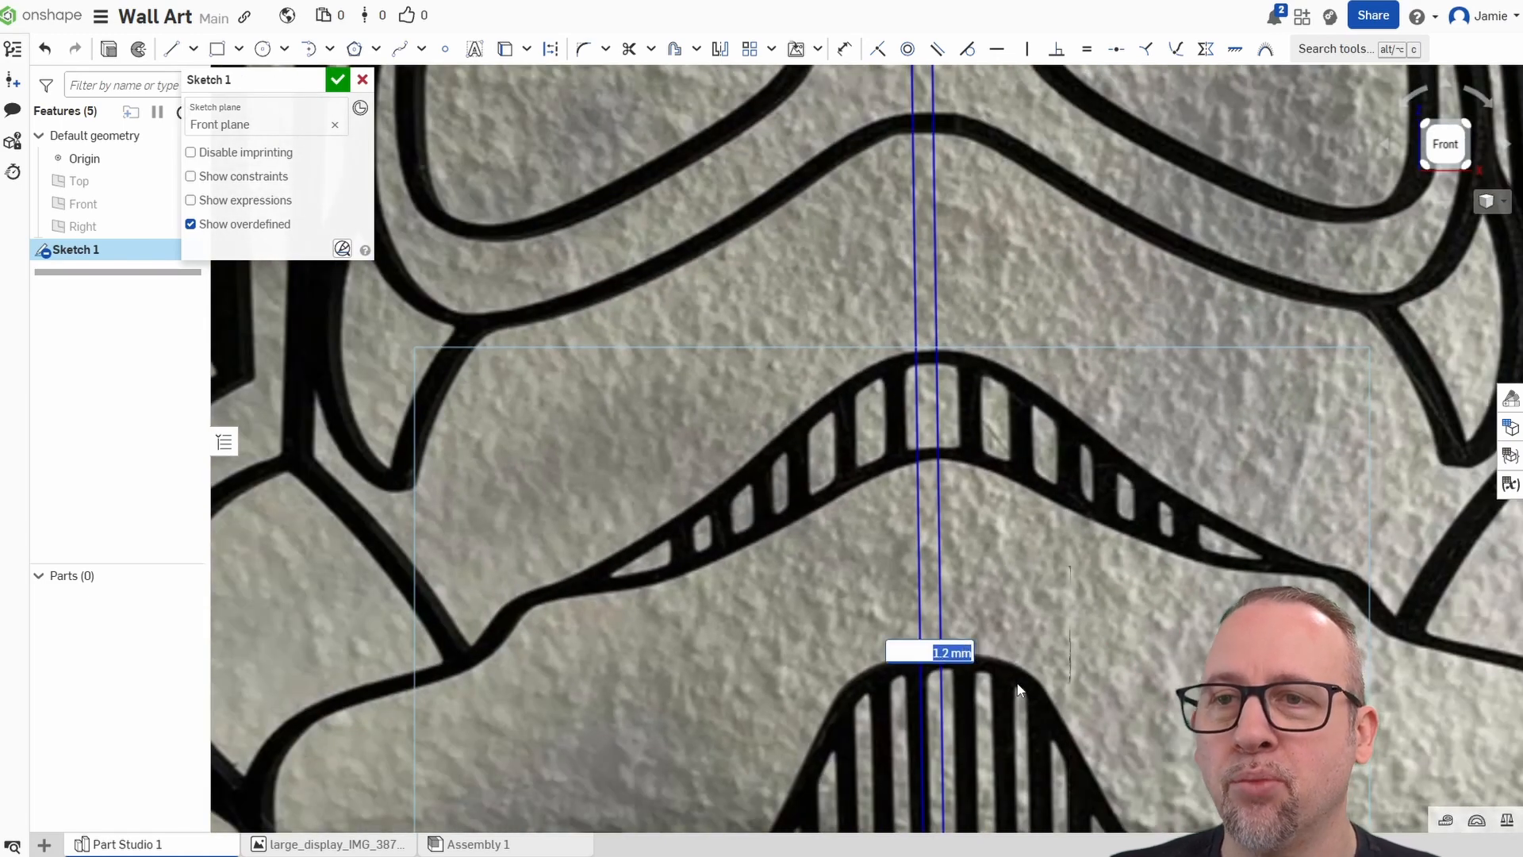
pyautogui.press('Home')
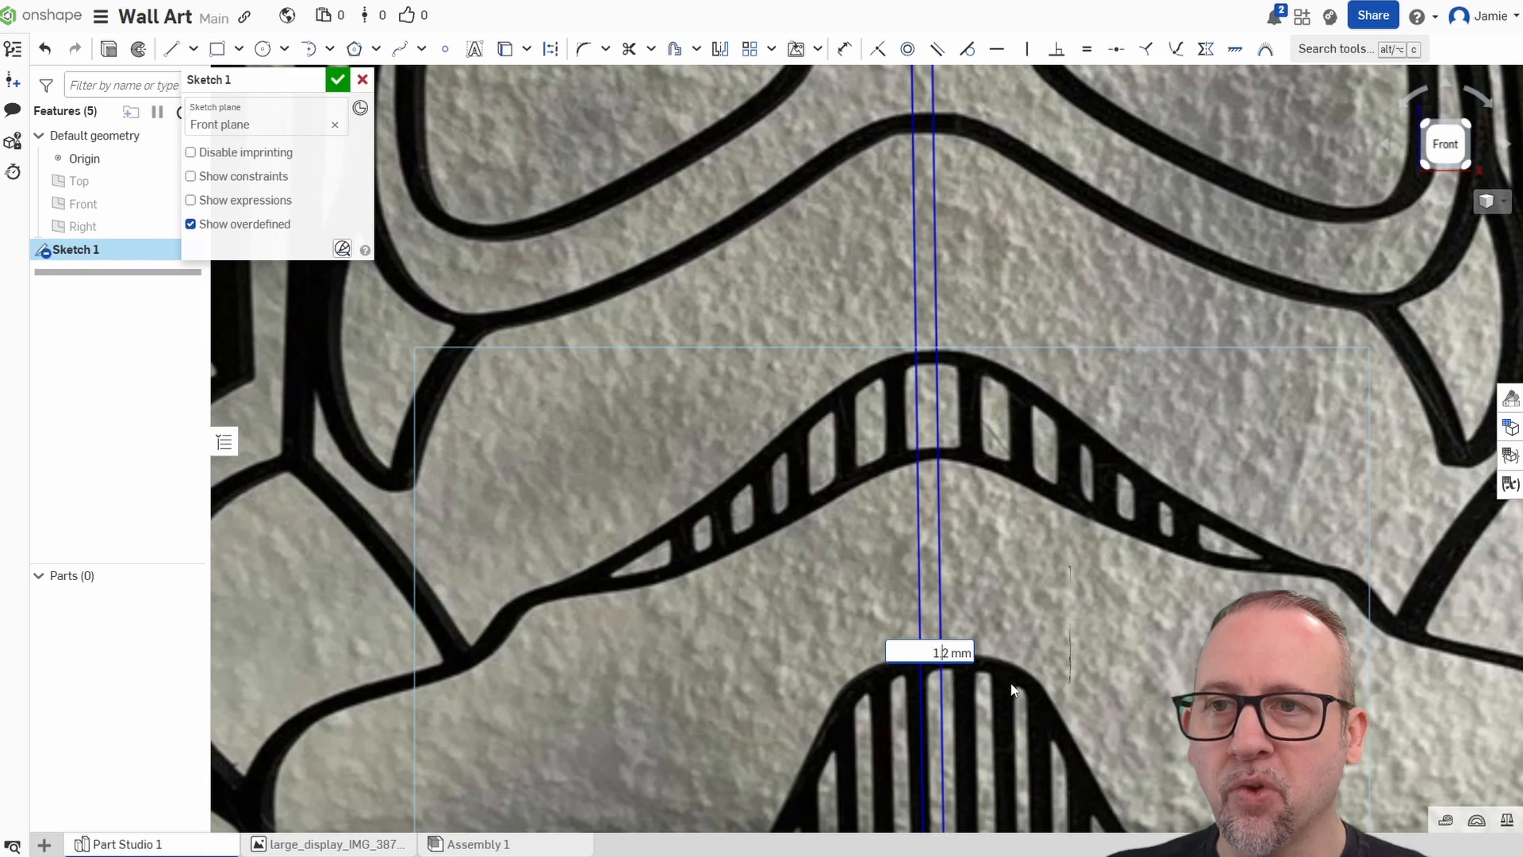
pyautogui.press('Return')
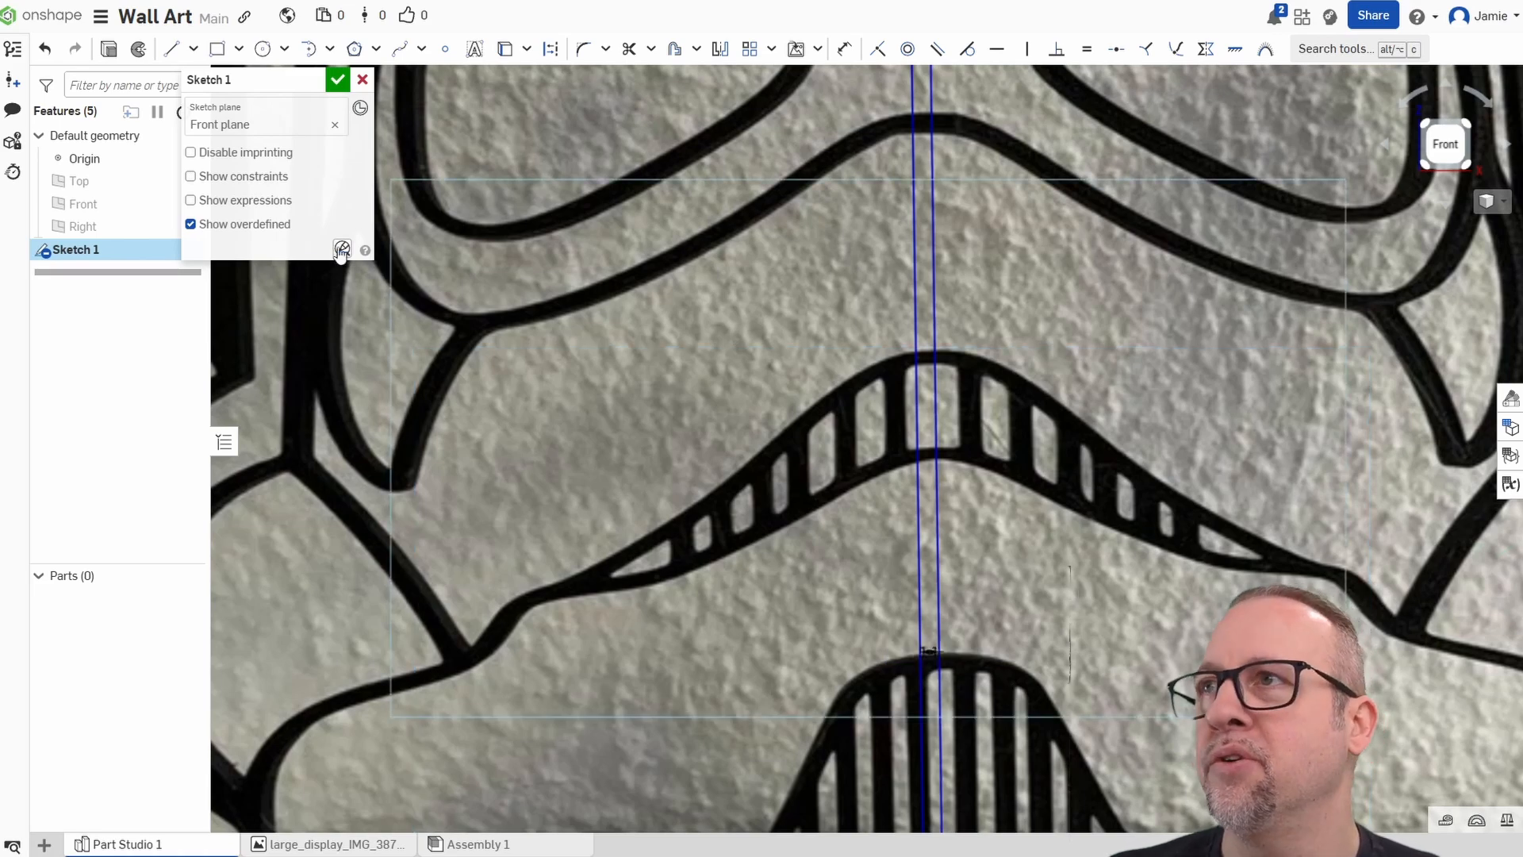
# Draw a horizontal line about 79 mm long above the dome, just below the image's upper border.
pyautogui.scroll(-5, 729, 504)
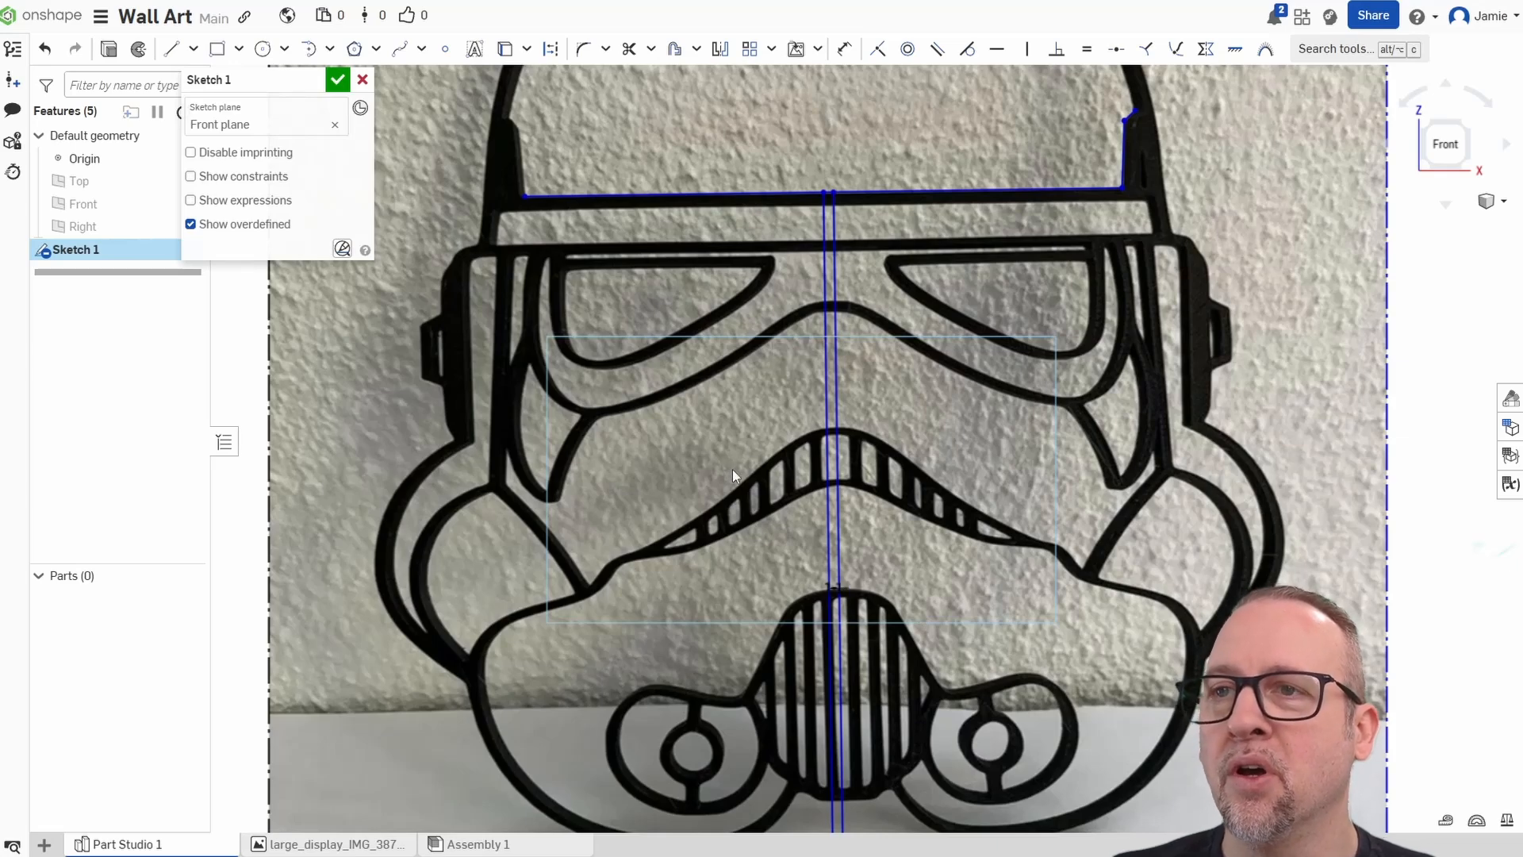
pyautogui.scroll(-3, 732, 468)
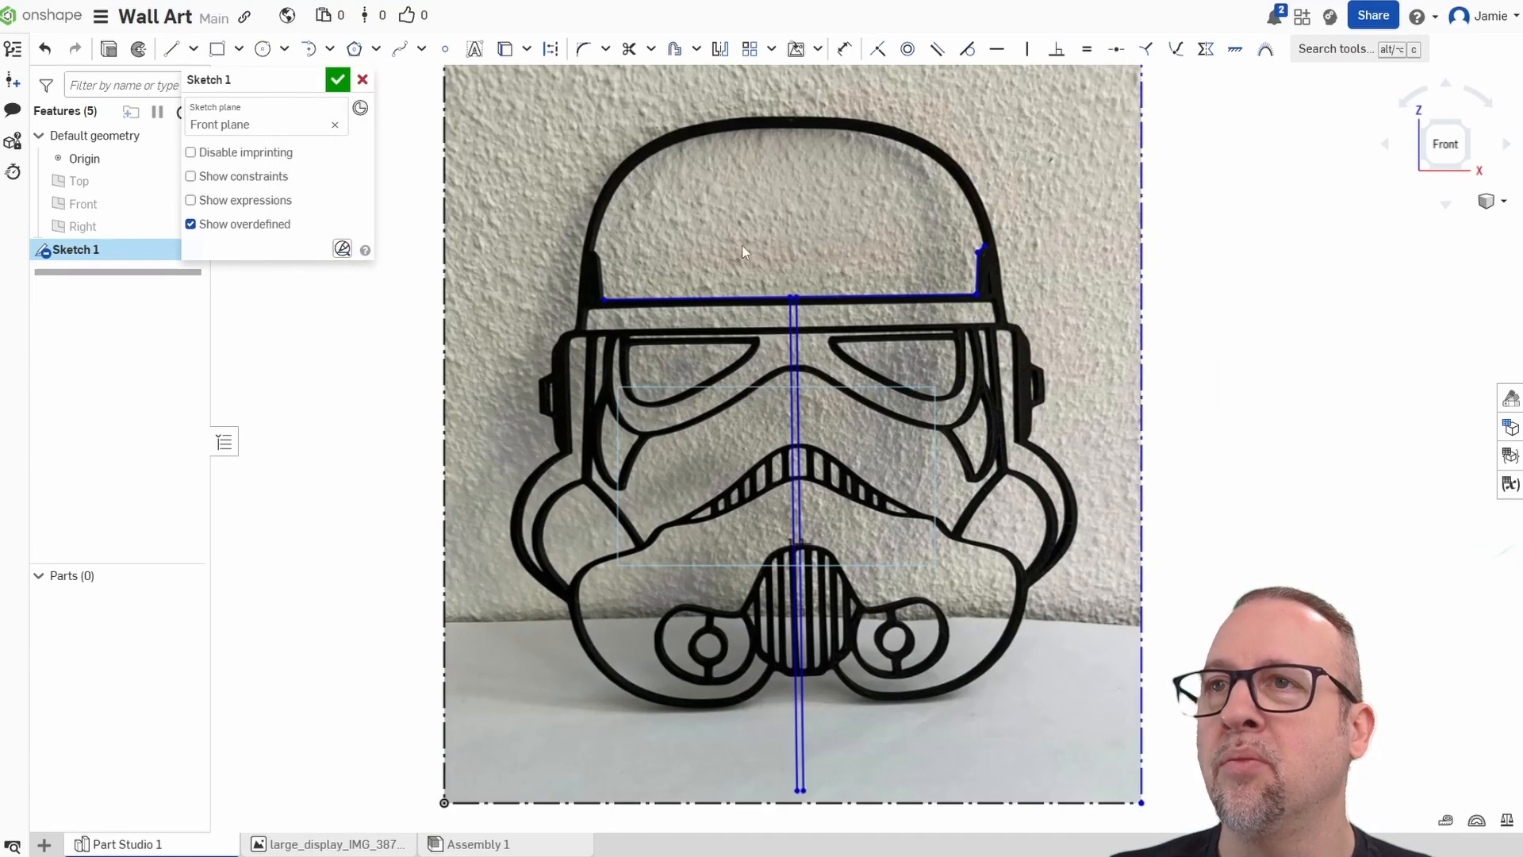
pyautogui.moveTo(743, 248); pyautogui.dragTo(754, 285, button='middle')
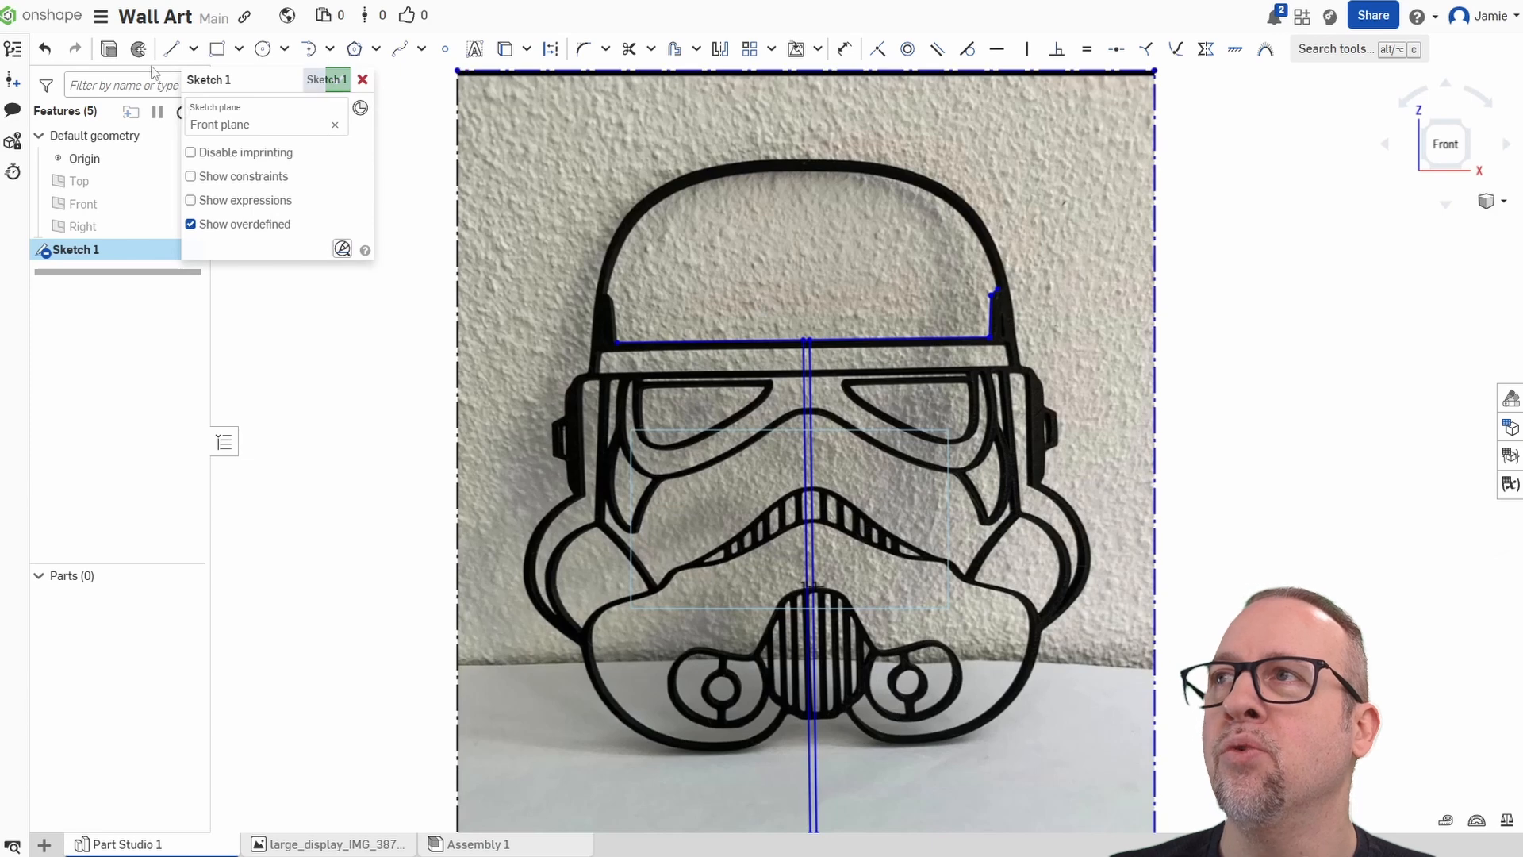
pyautogui.click(170, 48)
pyautogui.click(999, 97)
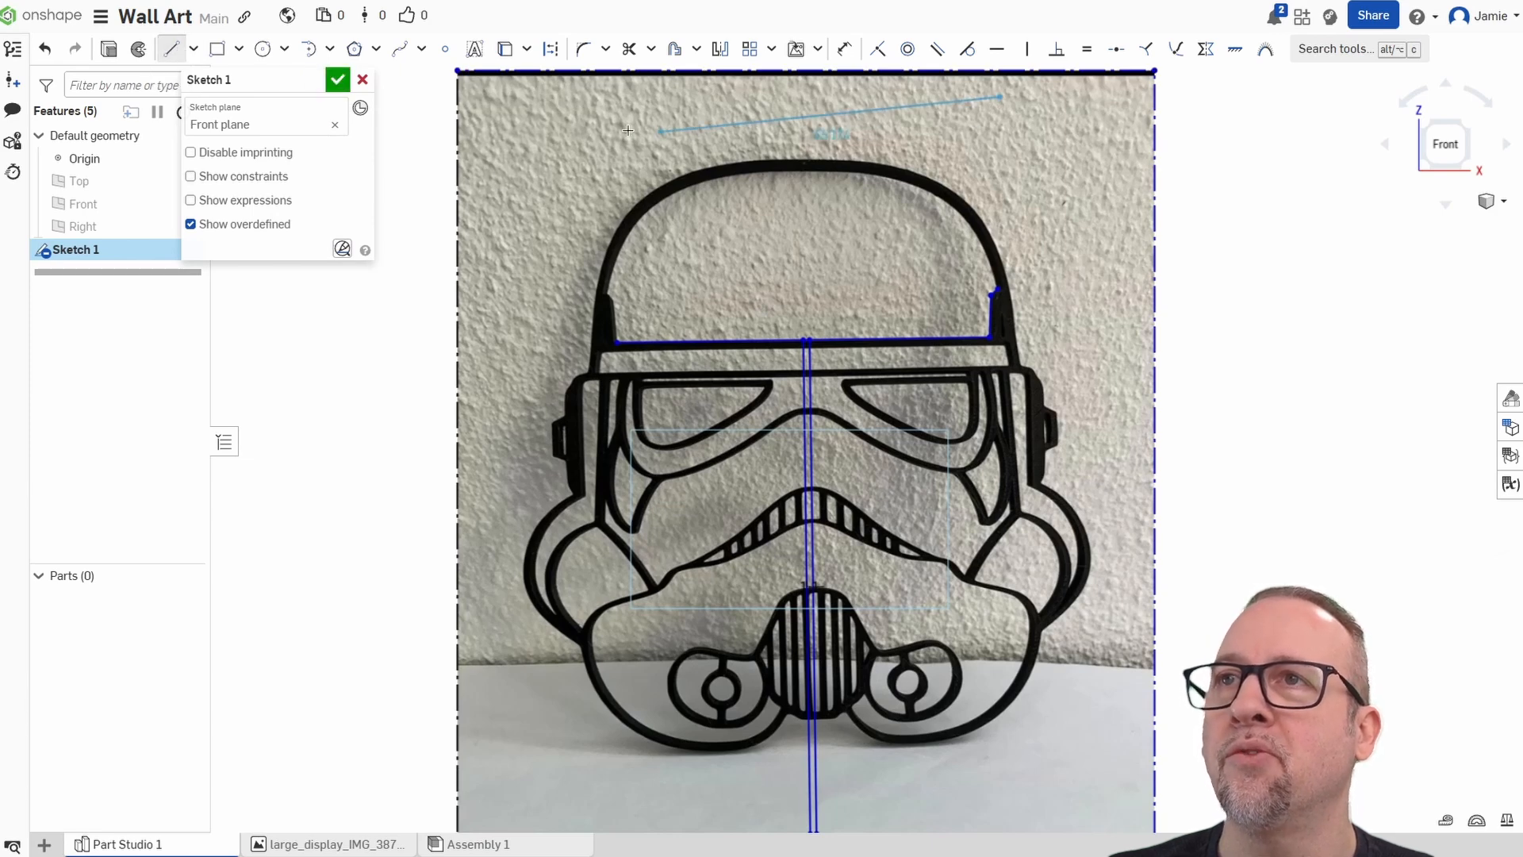
pyautogui.rightClick(522, 217)
pyautogui.click(559, 227)
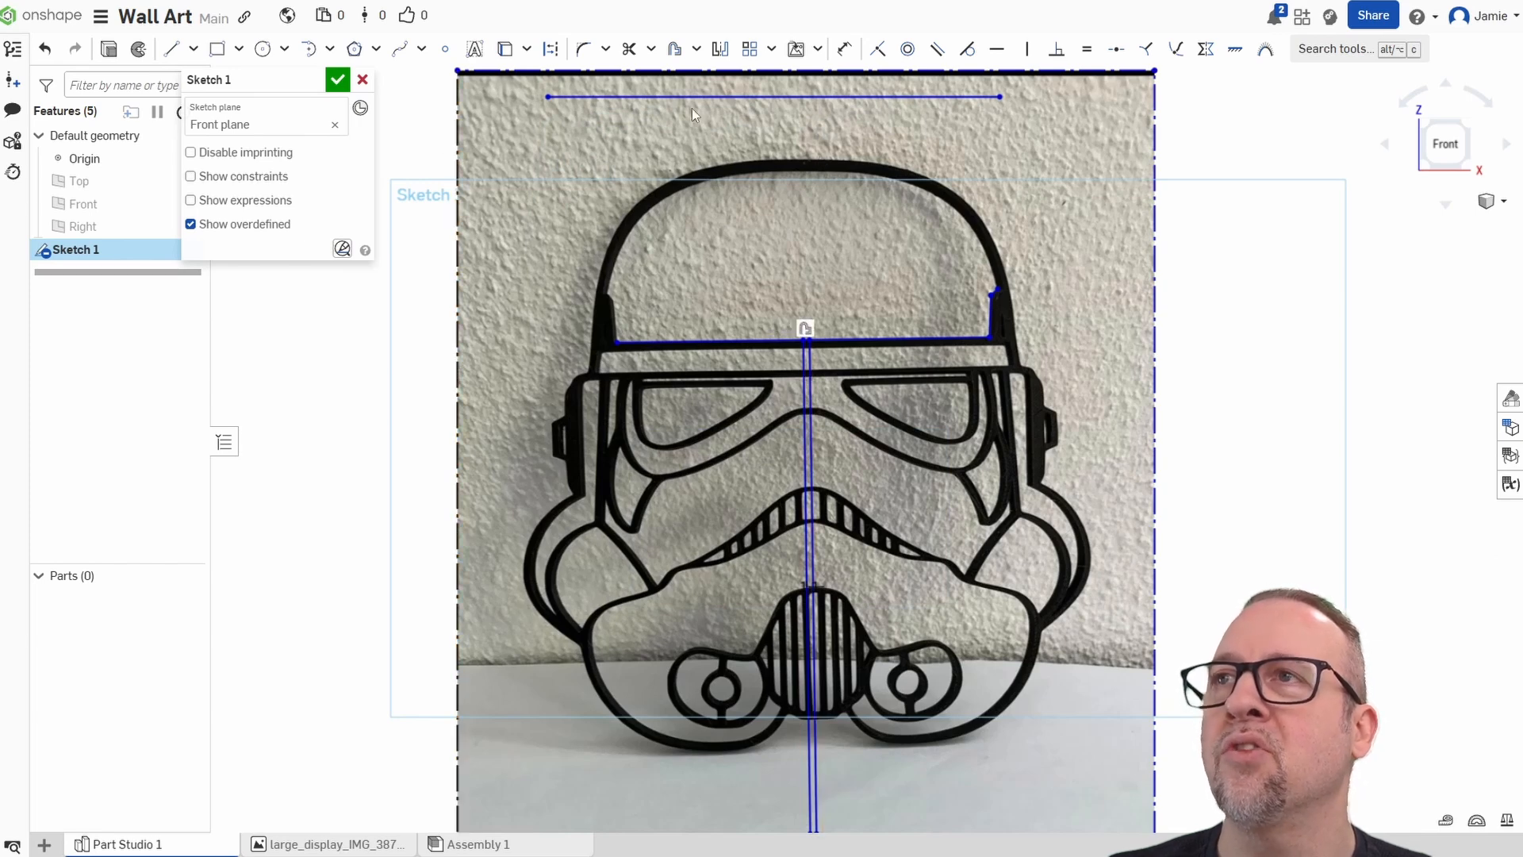
# Extend the offset vertical line upward to the horizontal line above the dome.
pyautogui.click(650, 49)
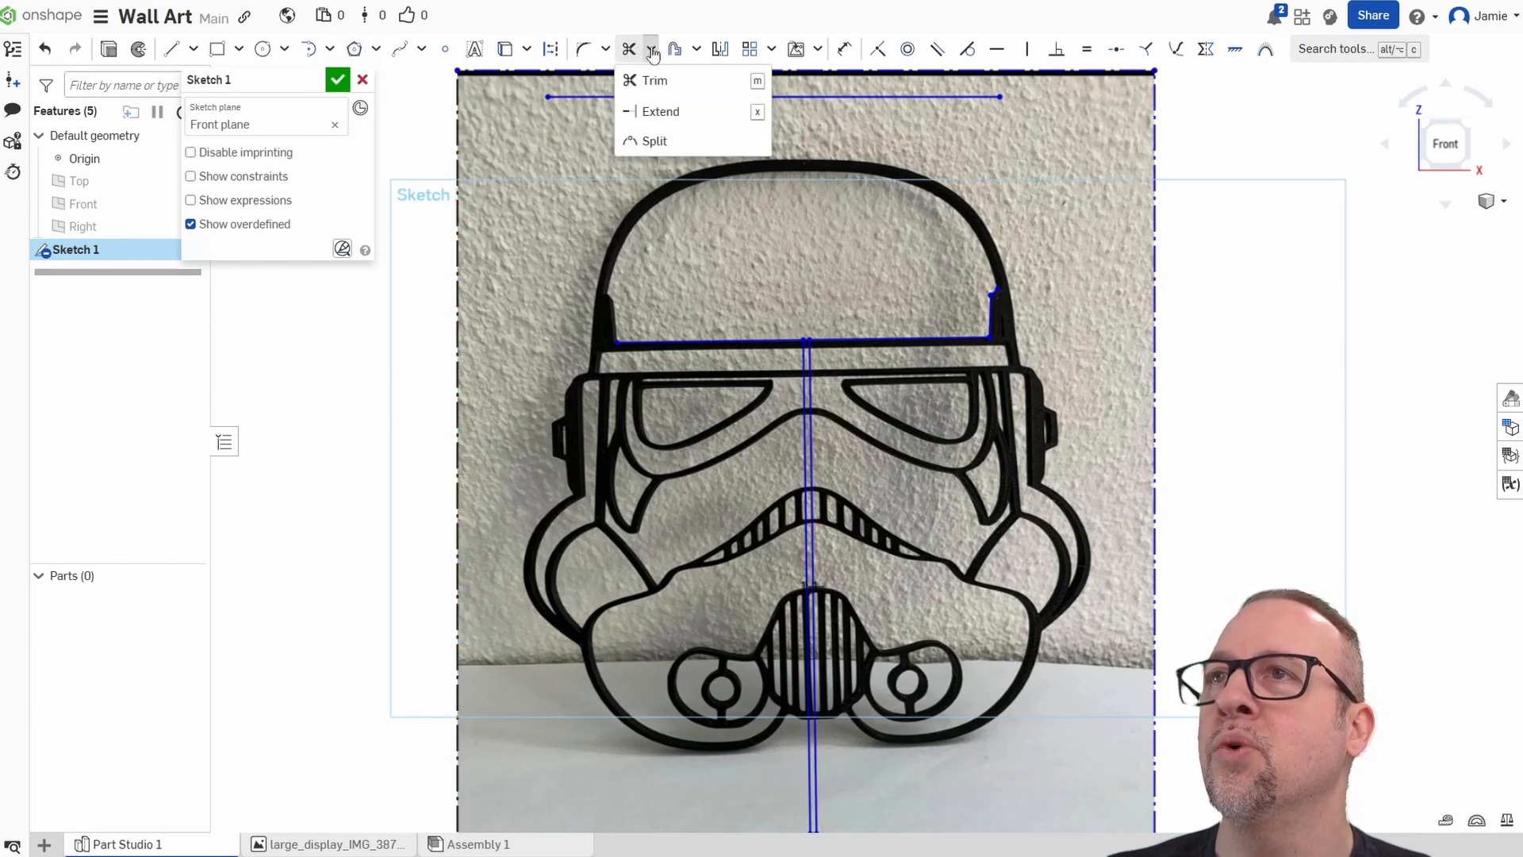
pyautogui.click(657, 111)
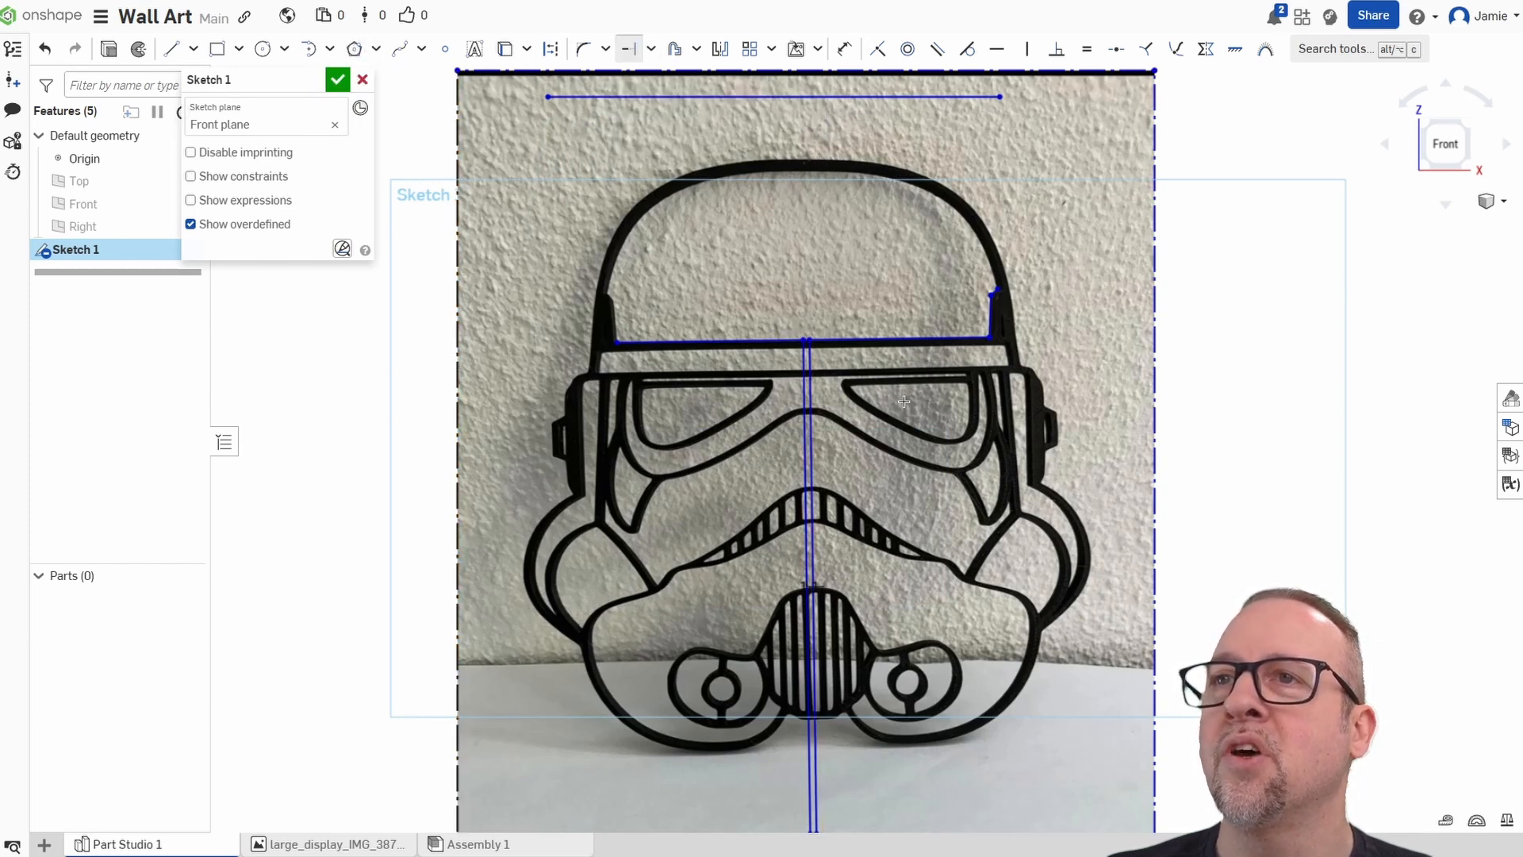
pyautogui.click(812, 357)
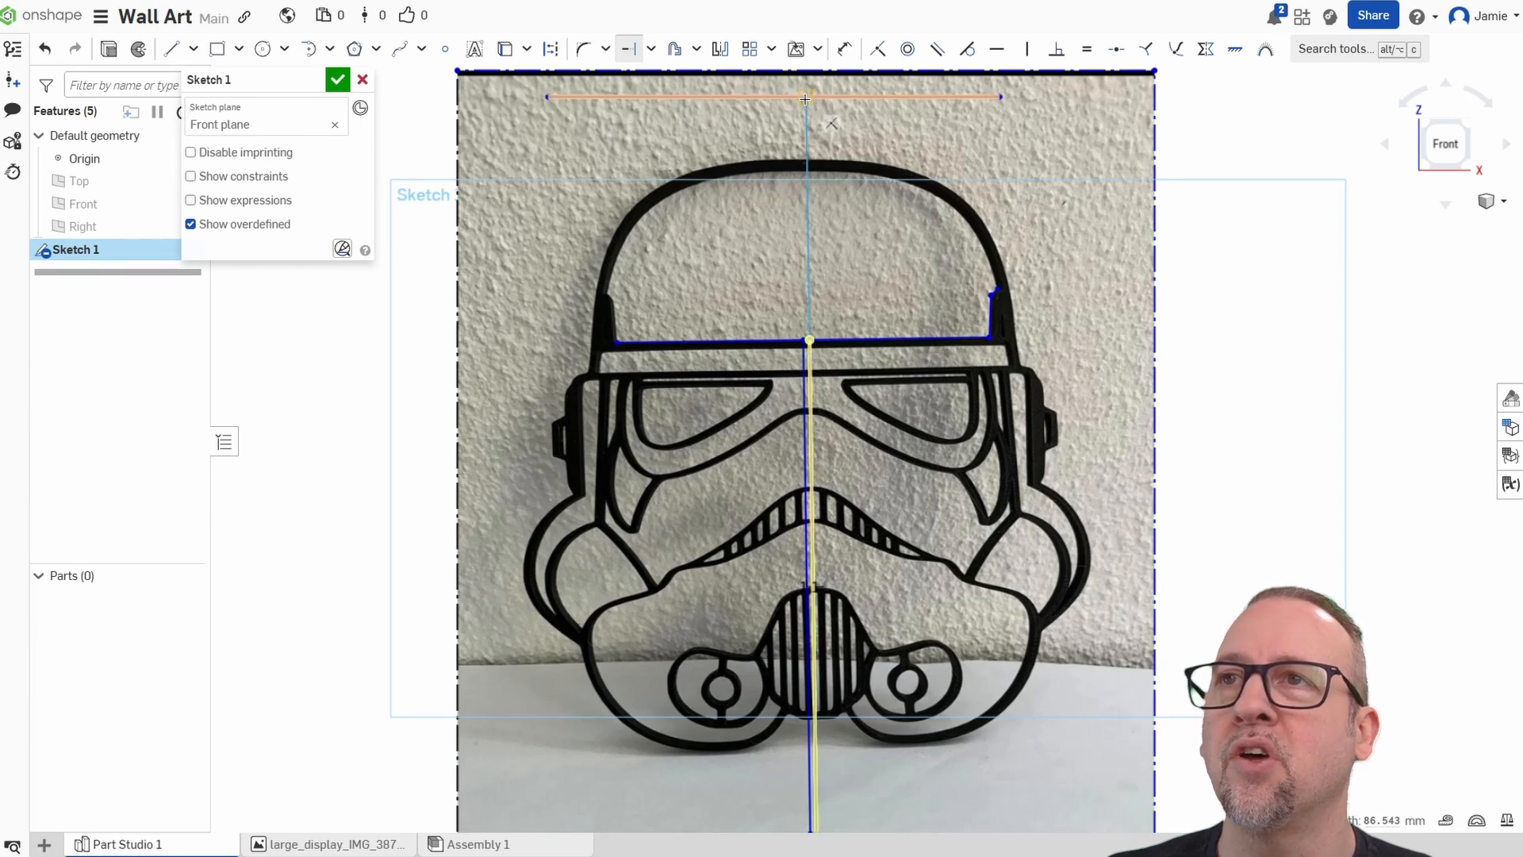
pyautogui.click(829, 123)
pyautogui.rightClick(571, 230)
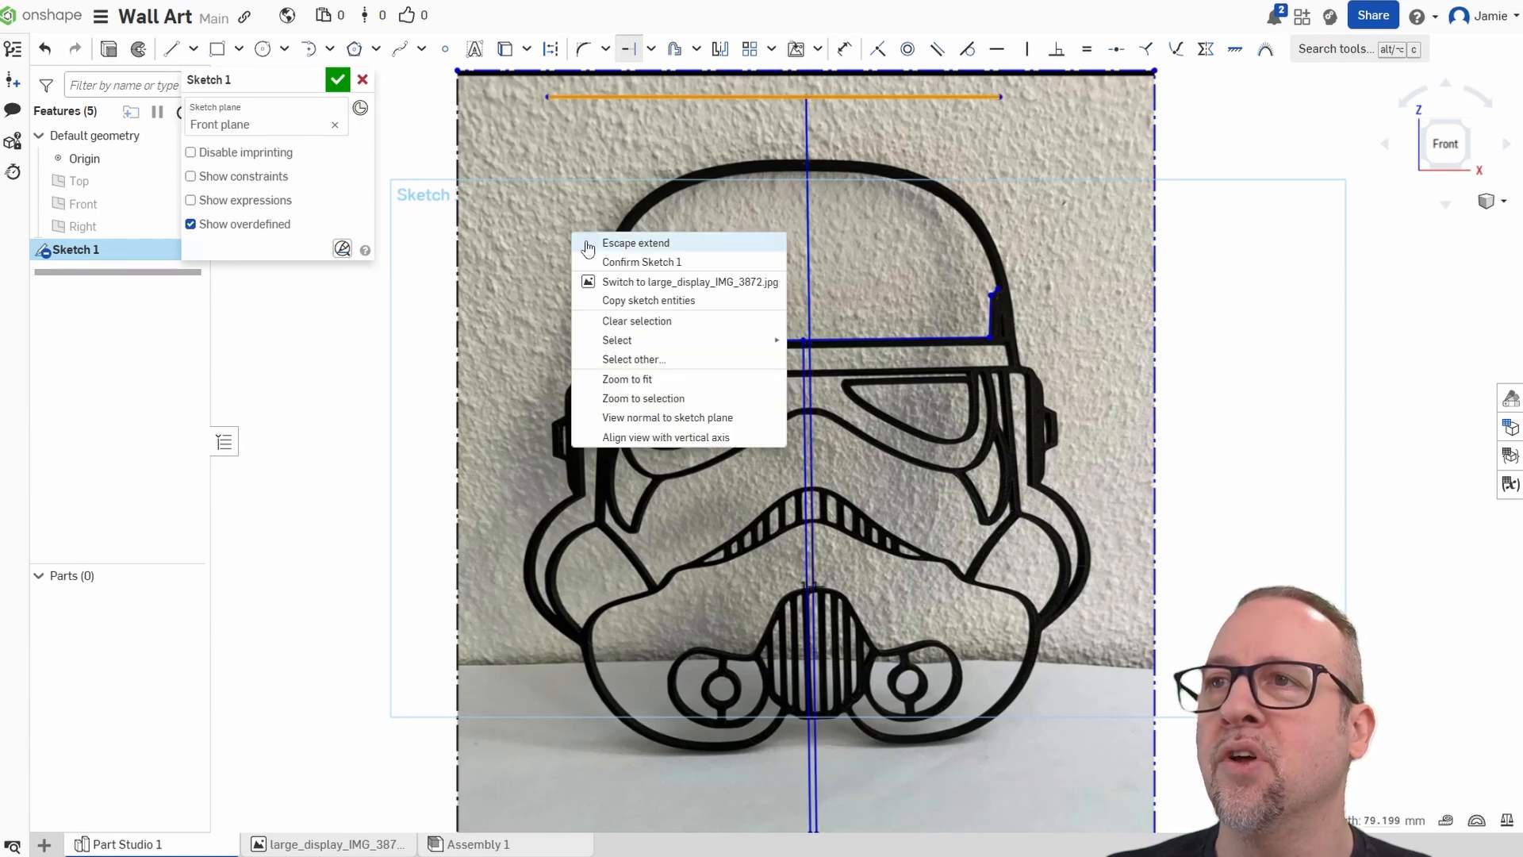
pyautogui.click(591, 239)
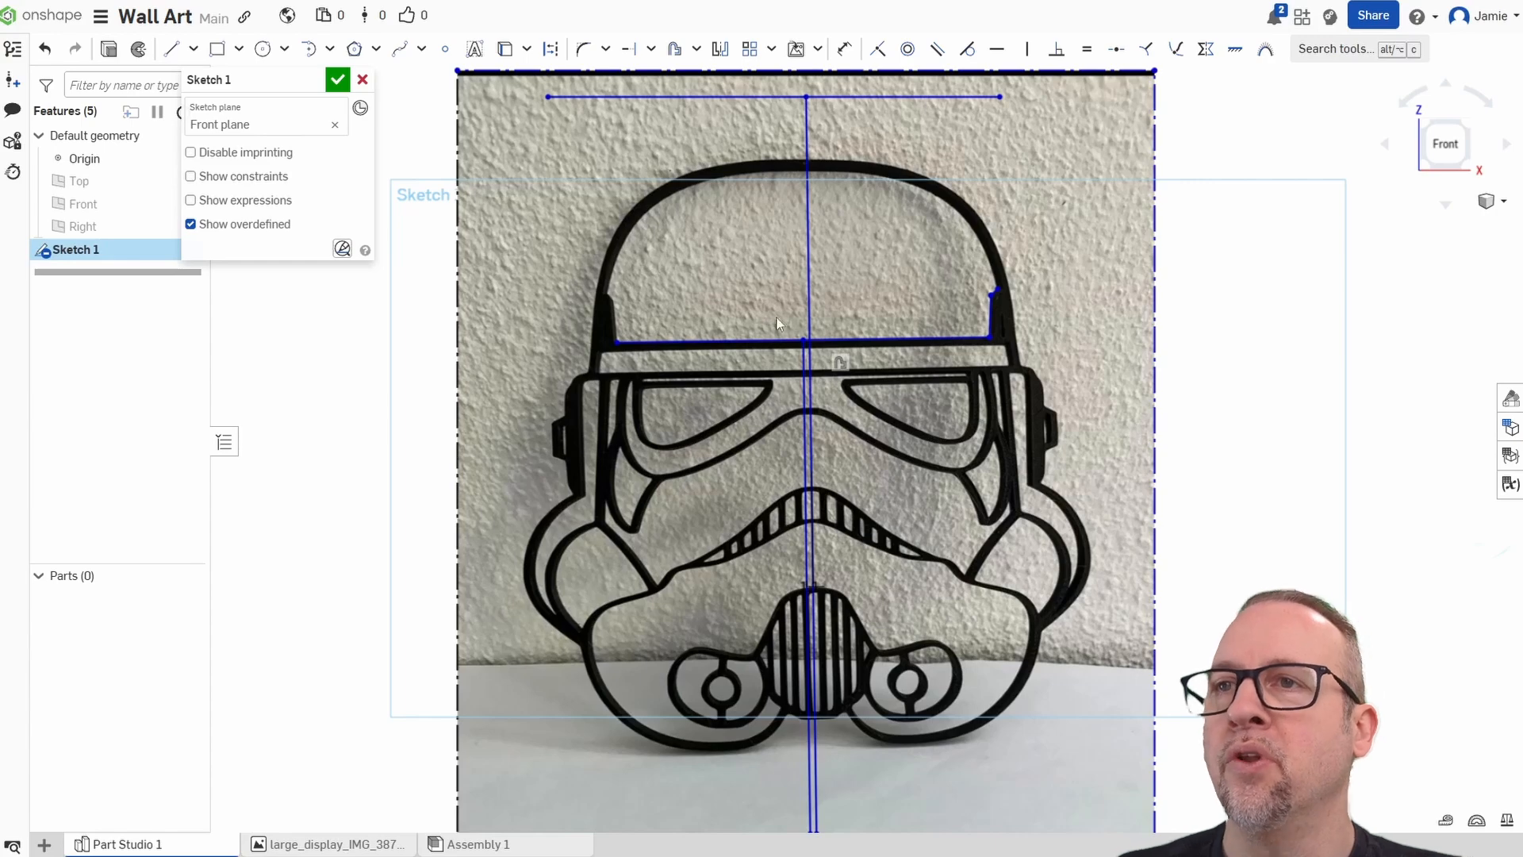
# Delete the original centre line, keeping only the extended offset line.
pyautogui.scroll(3, 795, 572)
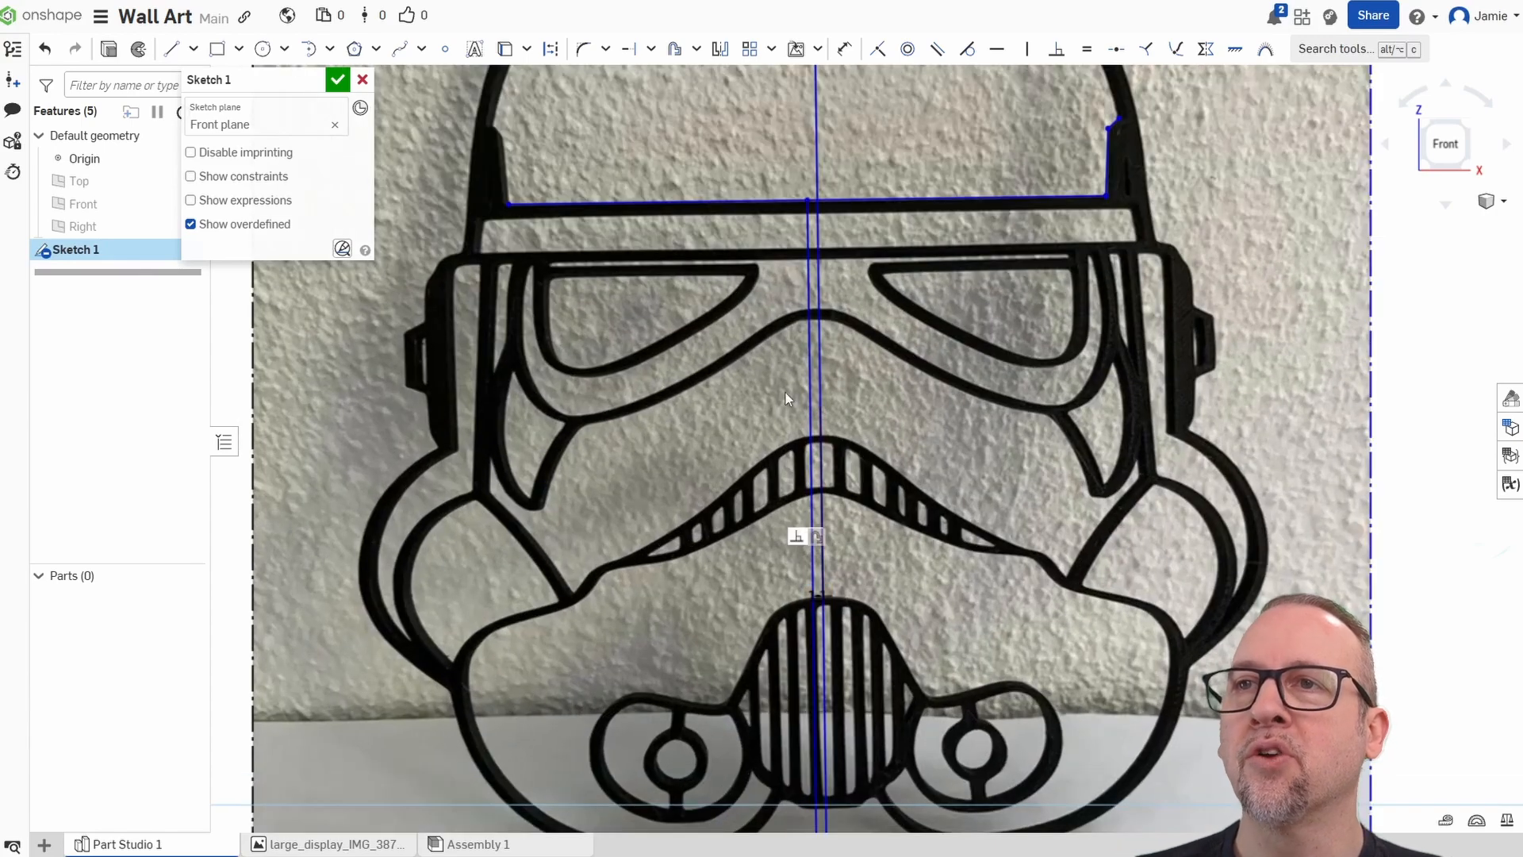
pyautogui.click(810, 392)
pyautogui.press('Delete')
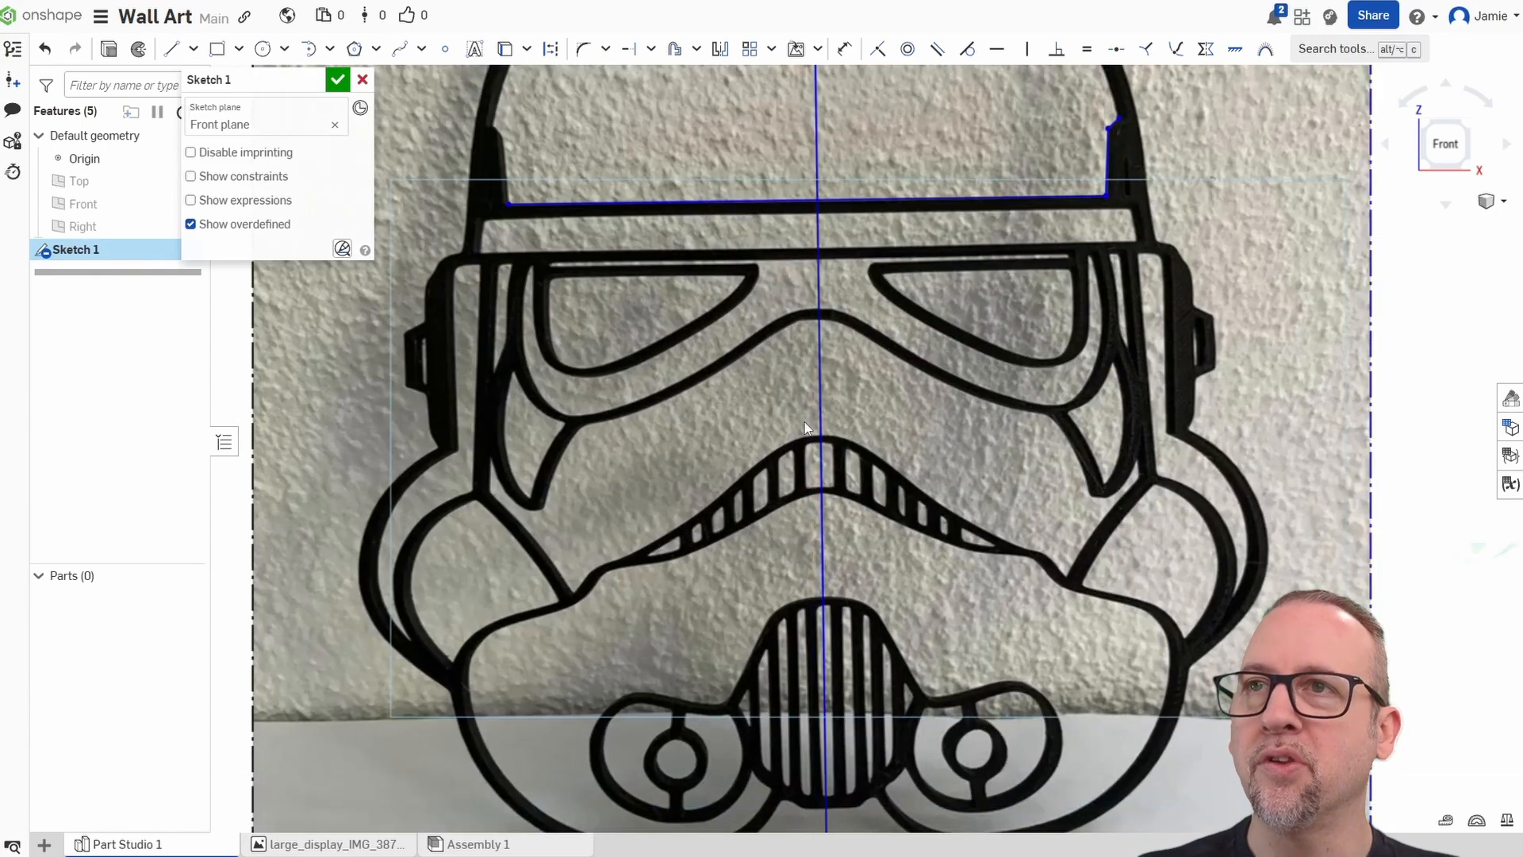
pyautogui.scroll(-3, 960, 444)
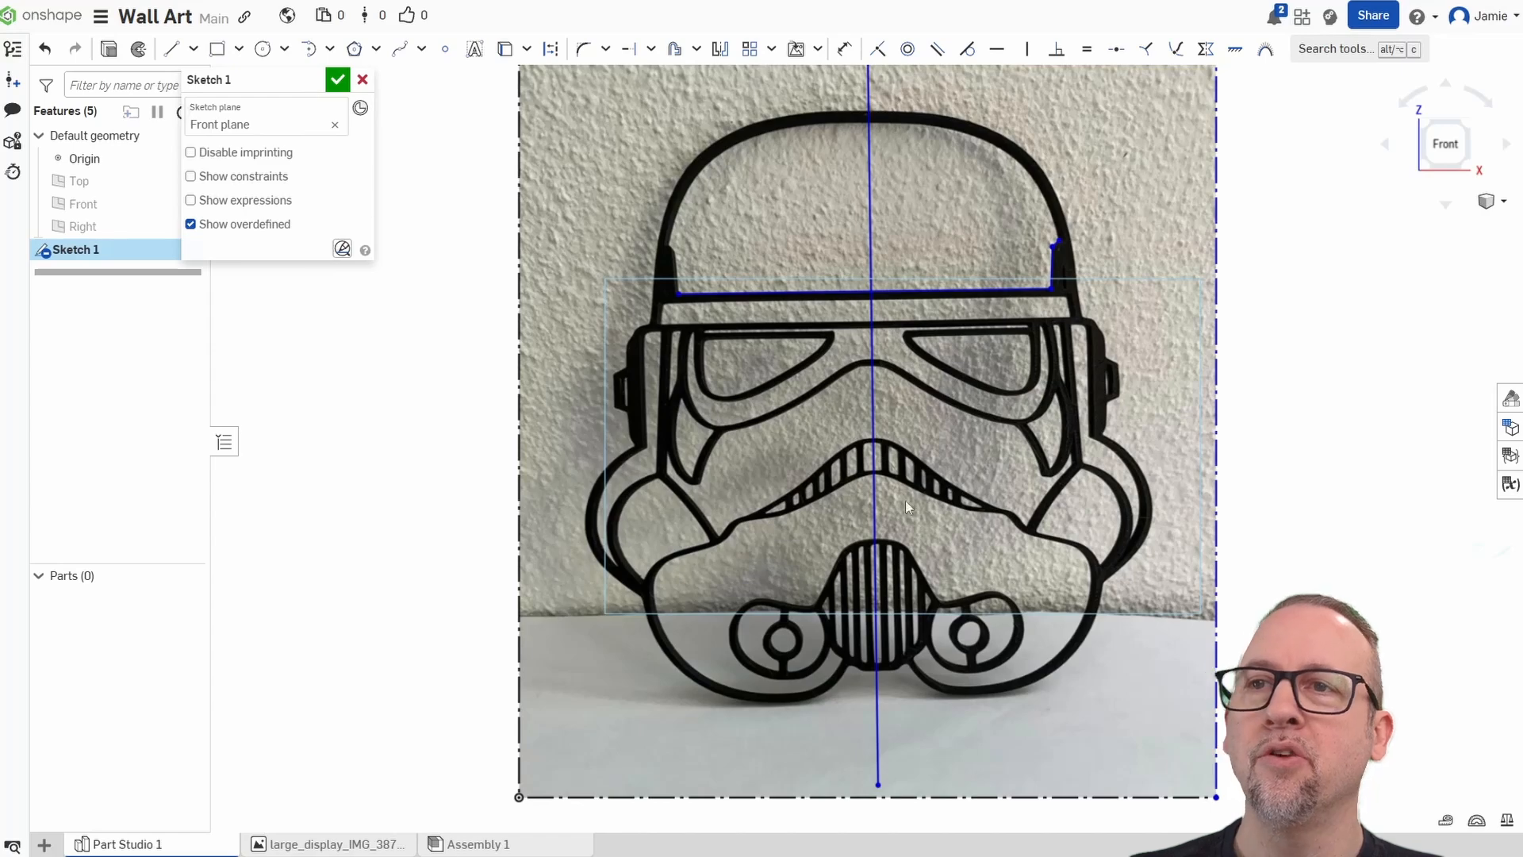
pyautogui.scroll(3, 1015, 316)
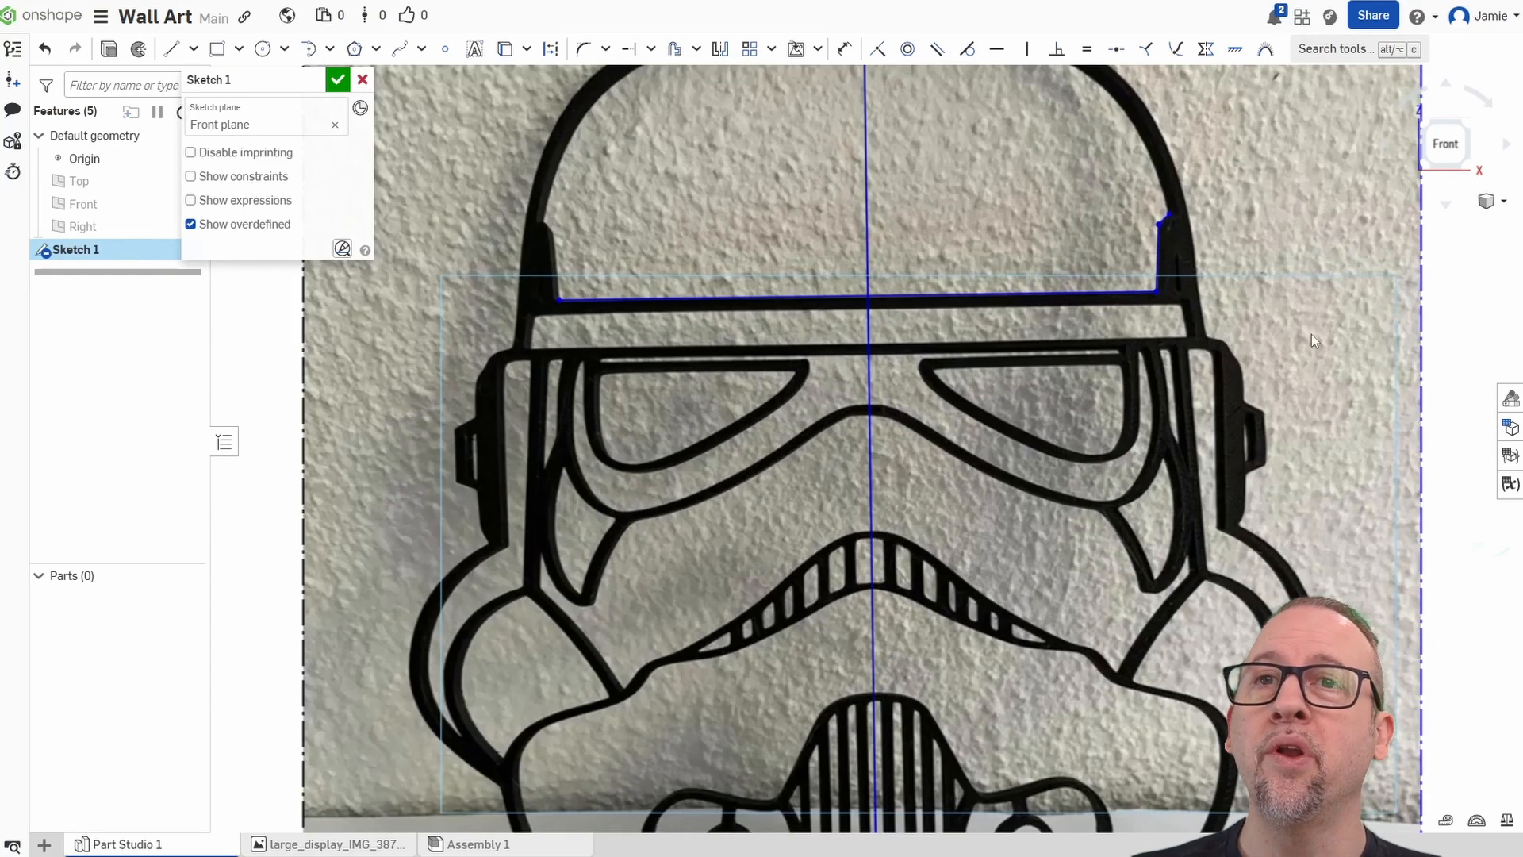
# Draw a line about 9.6 mm long from the centre line rightward along the dome's inner top edge.
pyautogui.moveTo(1311, 335); pyautogui.dragTo(1225, 444, button='middle')
pyautogui.scroll(-2, 1018, 473)
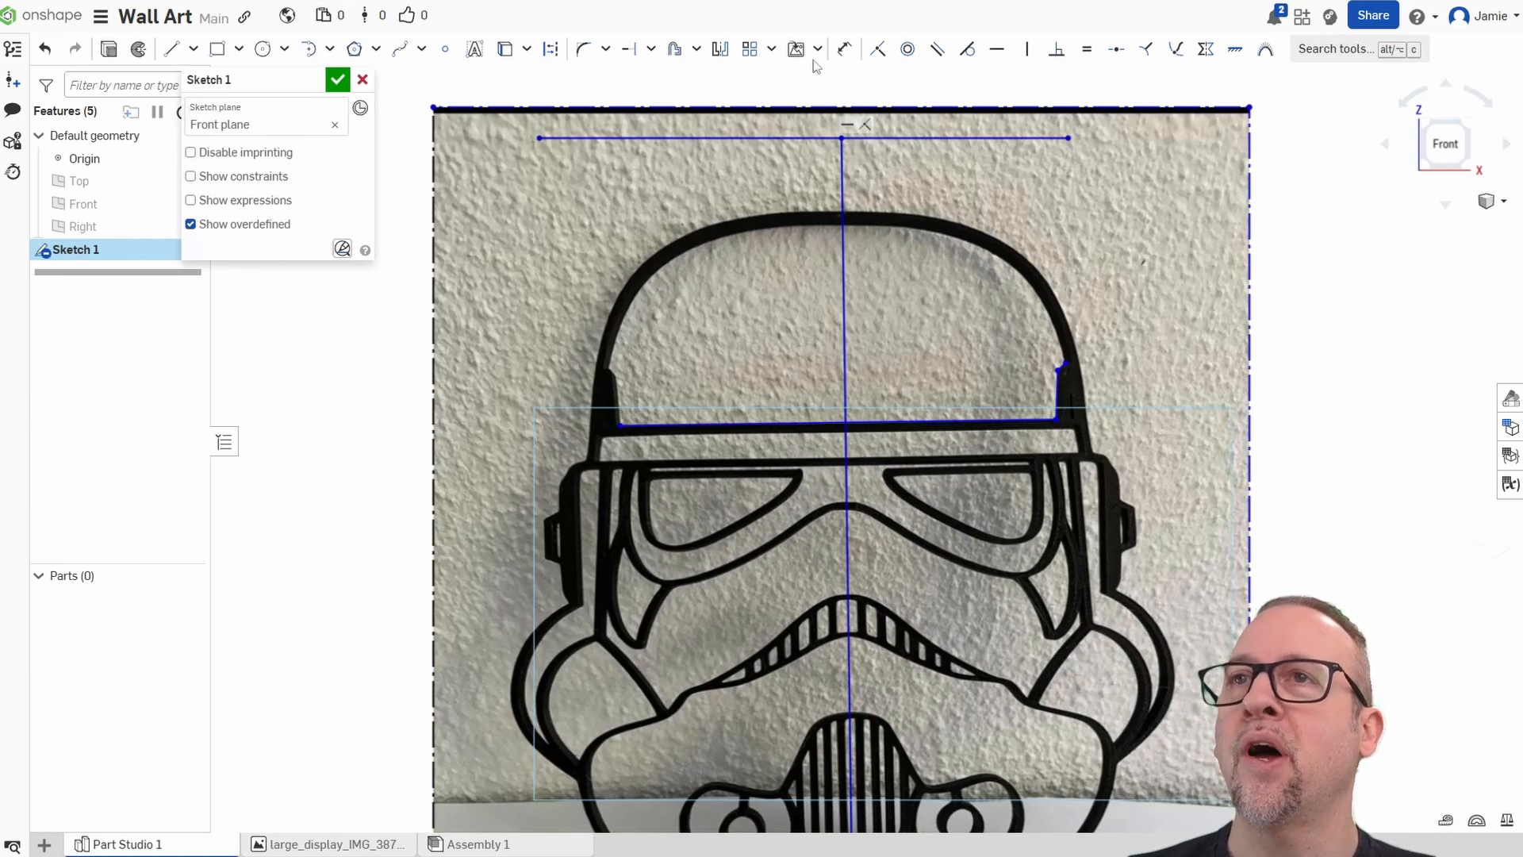
pyautogui.press('l')
pyautogui.scroll(4, 757, 305)
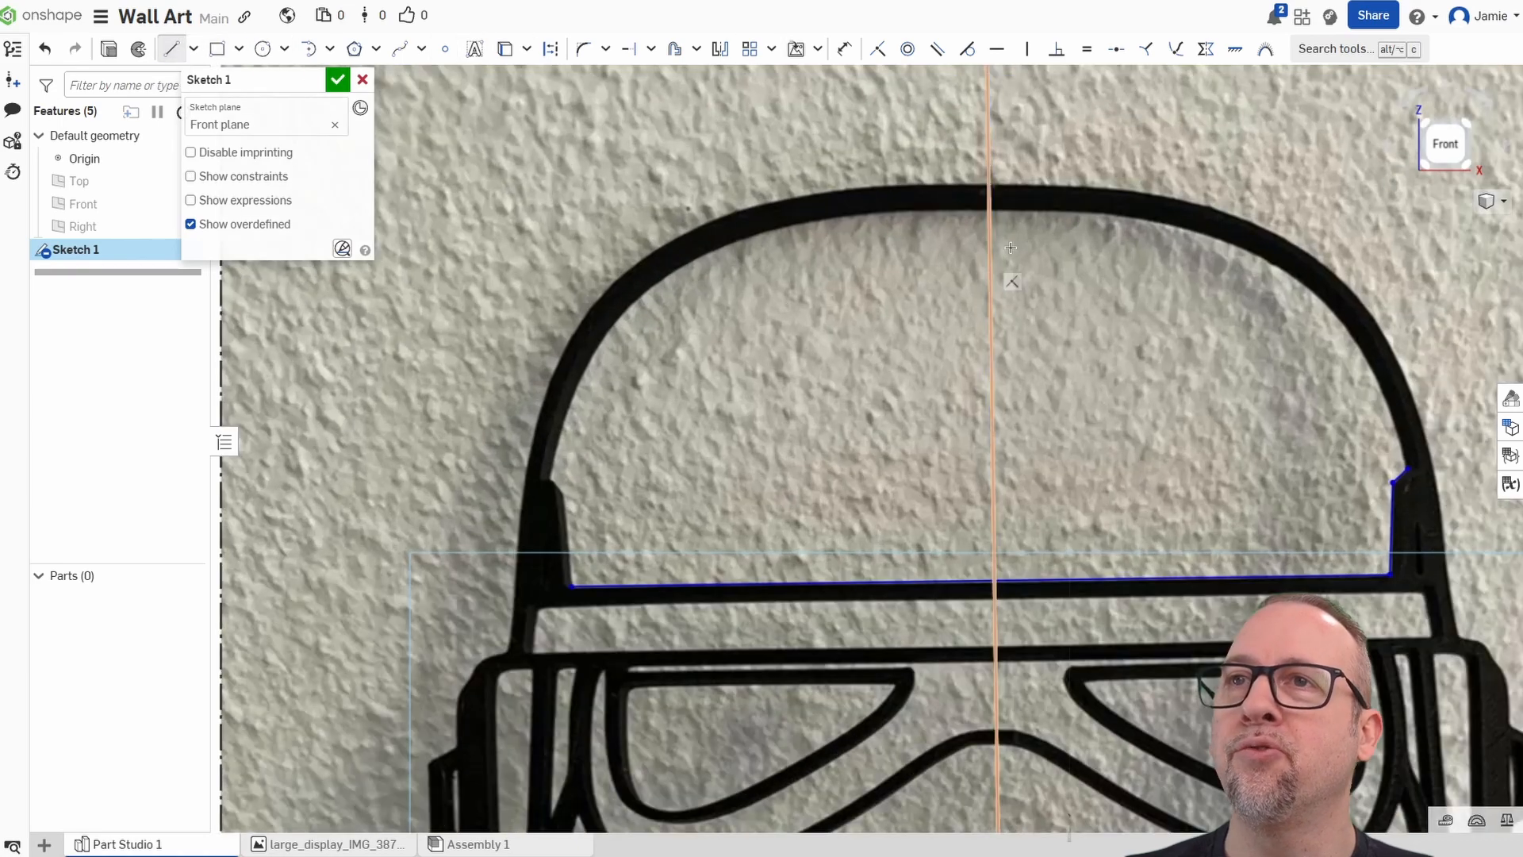
pyautogui.click(990, 211)
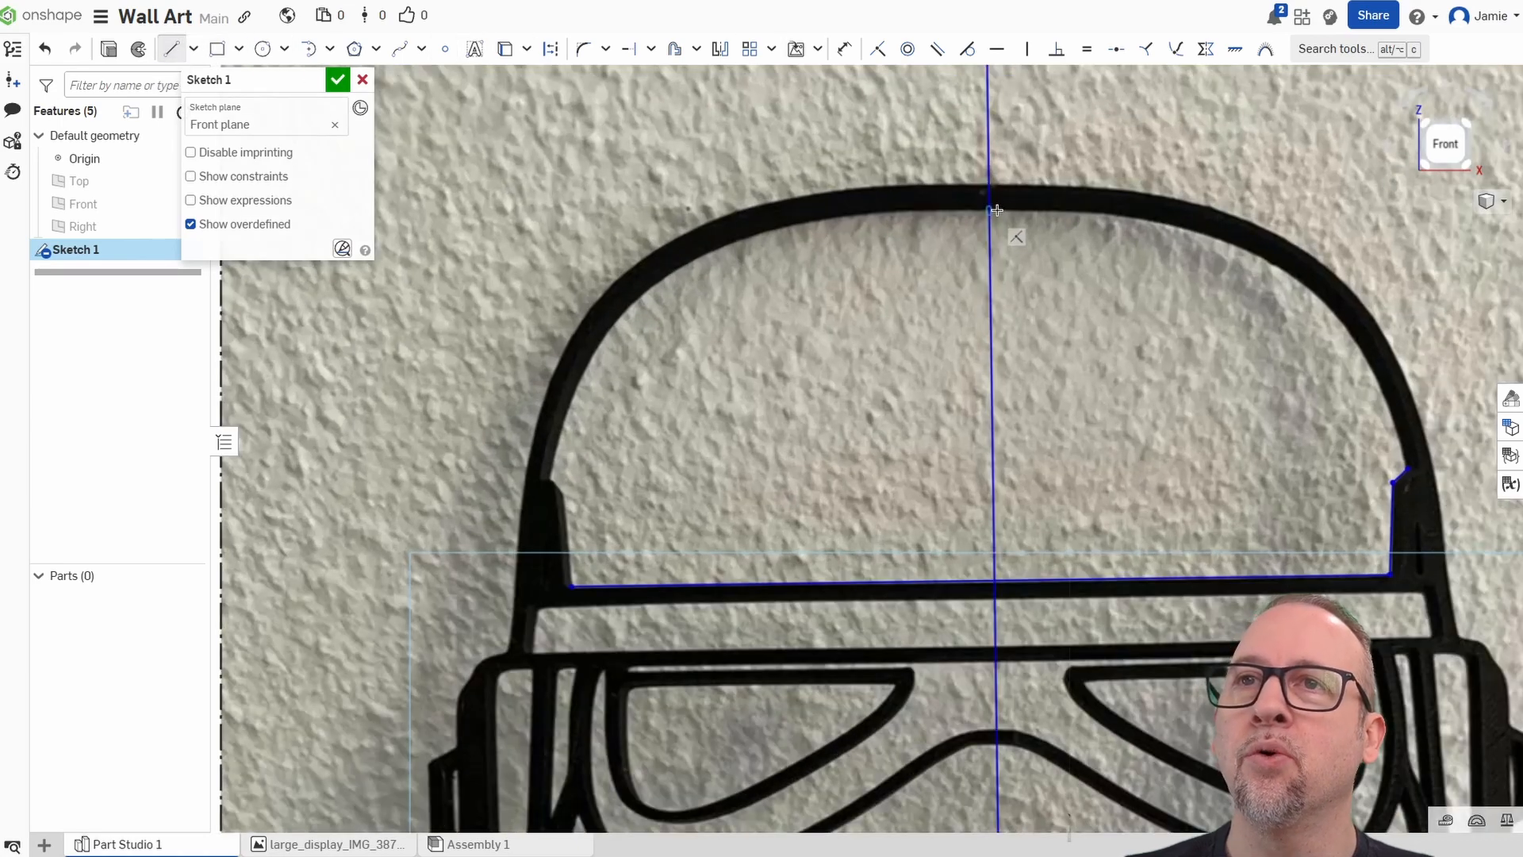
pyautogui.click(1108, 215)
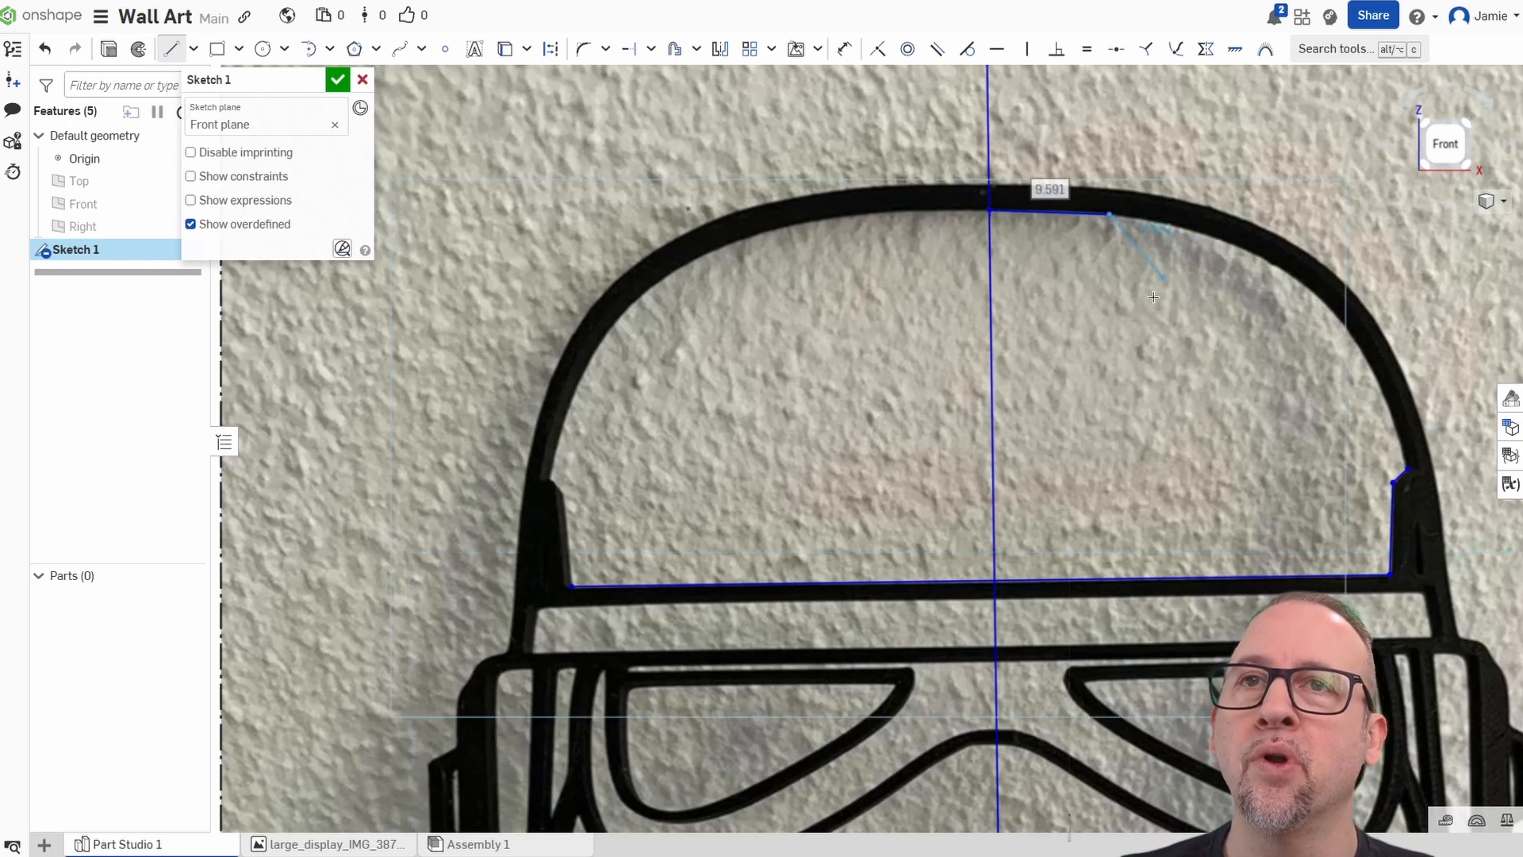
pyautogui.moveTo(1201, 415)
pyautogui.mouseDown(button='middle')
pyautogui.moveTo(927, 397)
pyautogui.moveTo(887, 432)
pyautogui.mouseUp(button='middle')
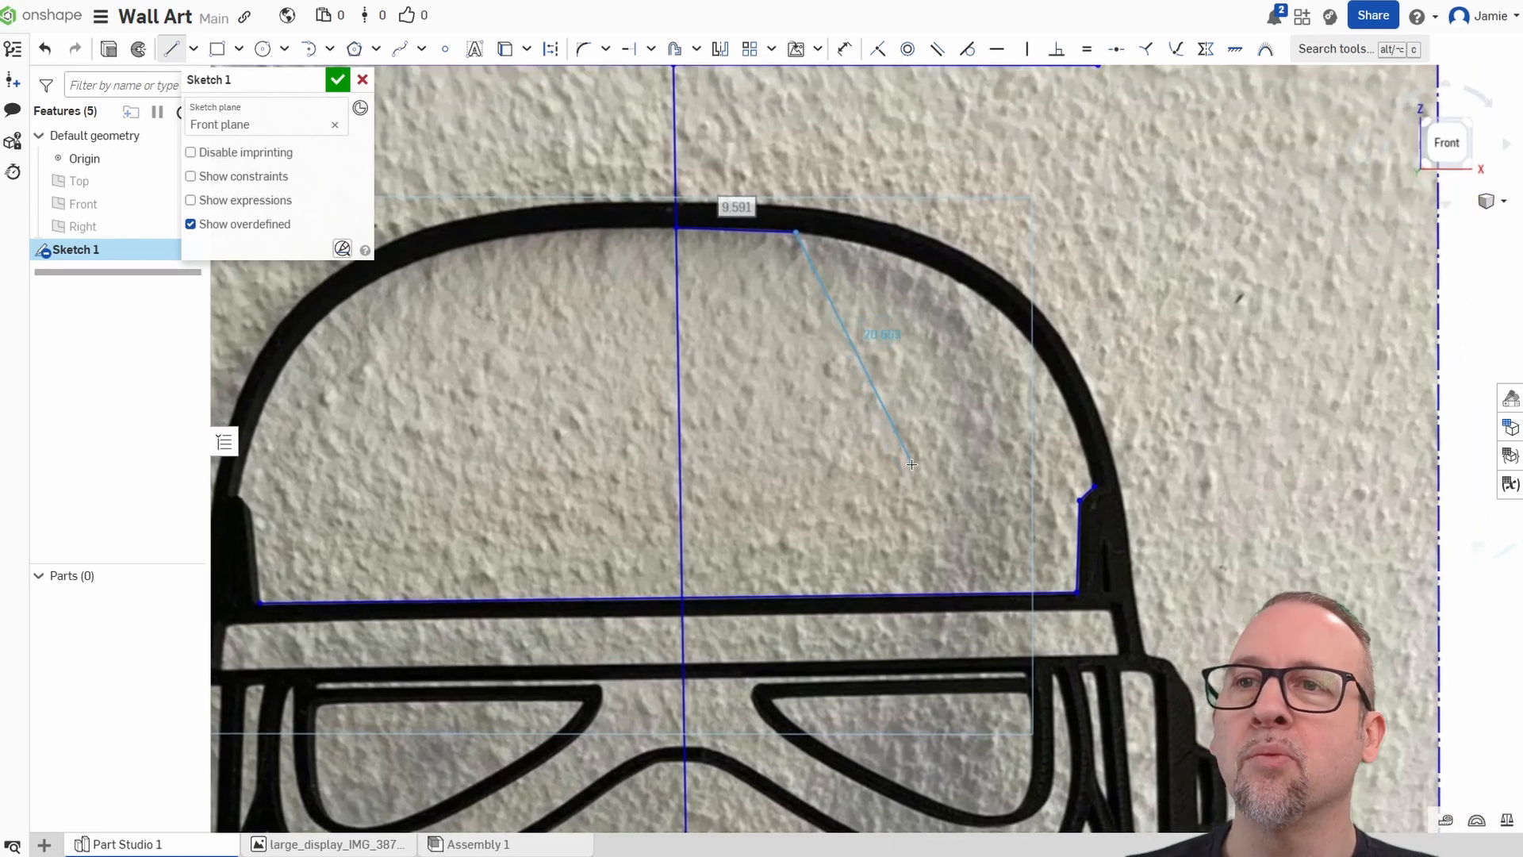
pyautogui.rightClick(905, 460)
pyautogui.click(940, 470)
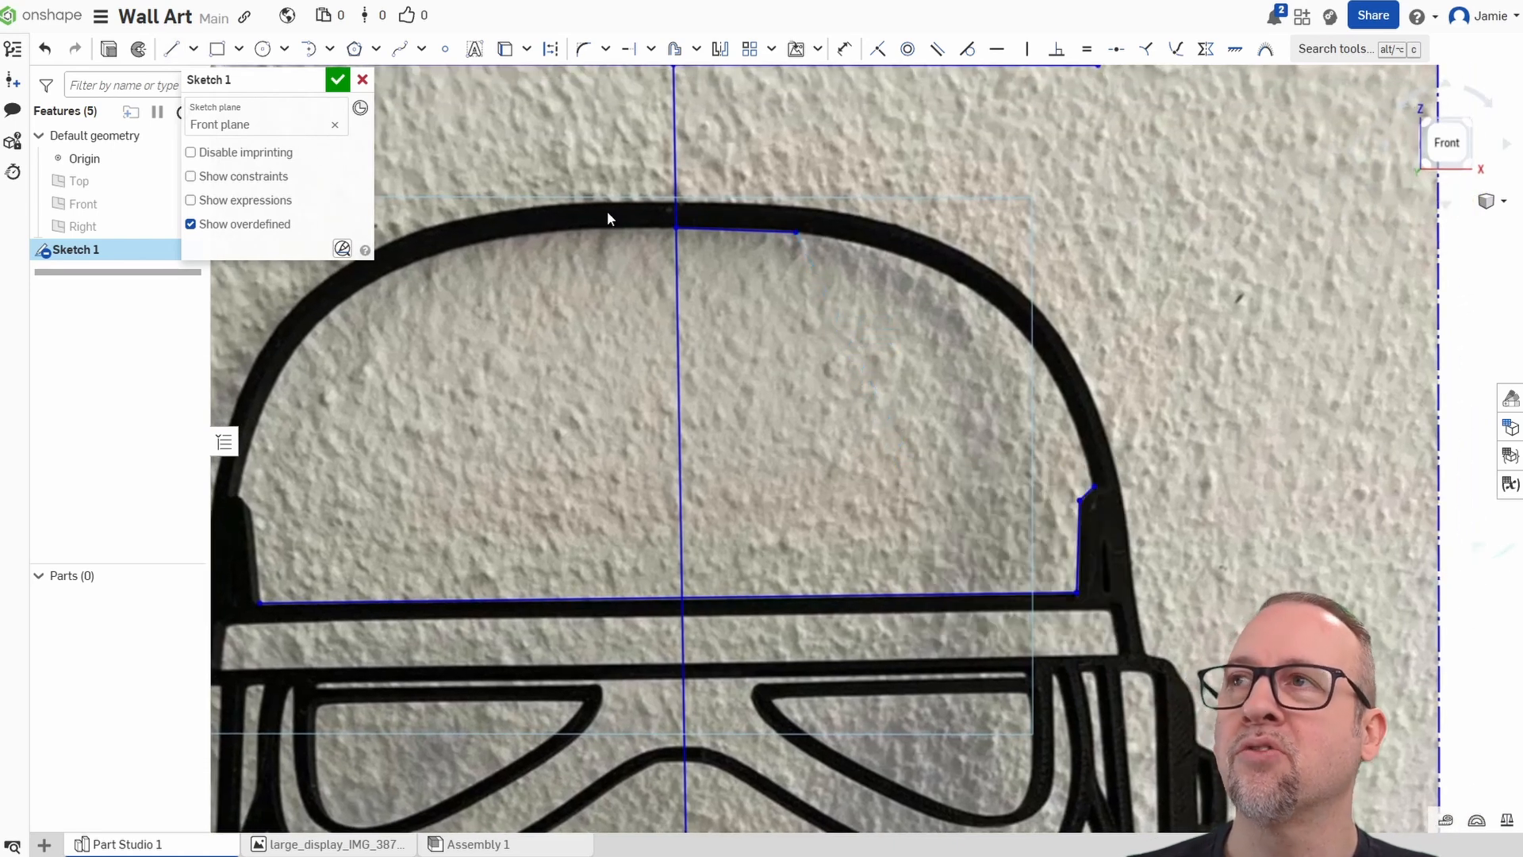
# Try to trace the dome's inner right curve with a single arc from the short line's end to the notch.
pyautogui.click(309, 50)
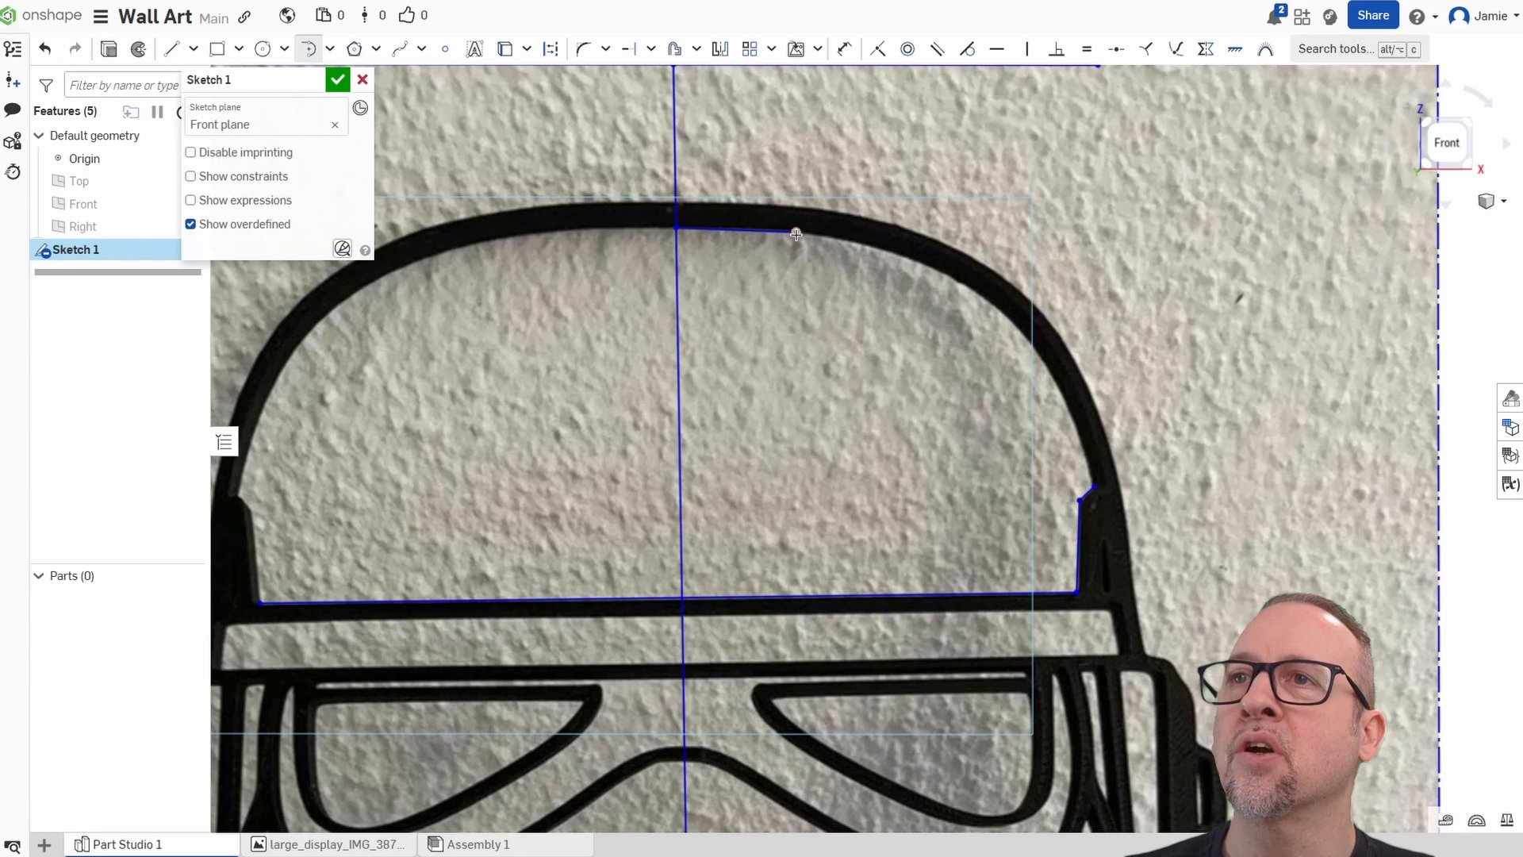
pyautogui.click(1095, 486)
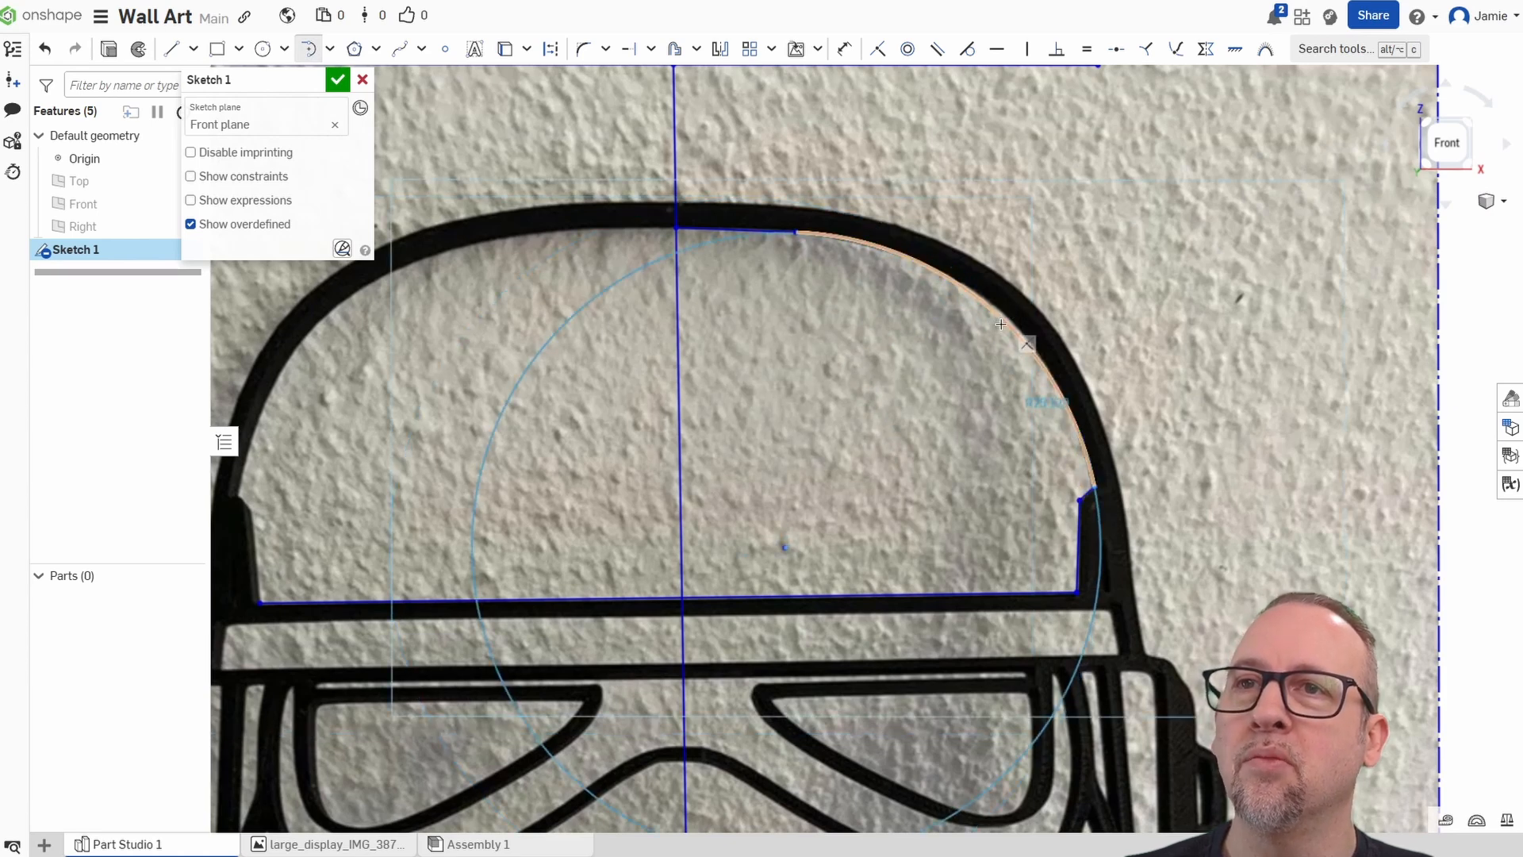
pyautogui.press('Escape')
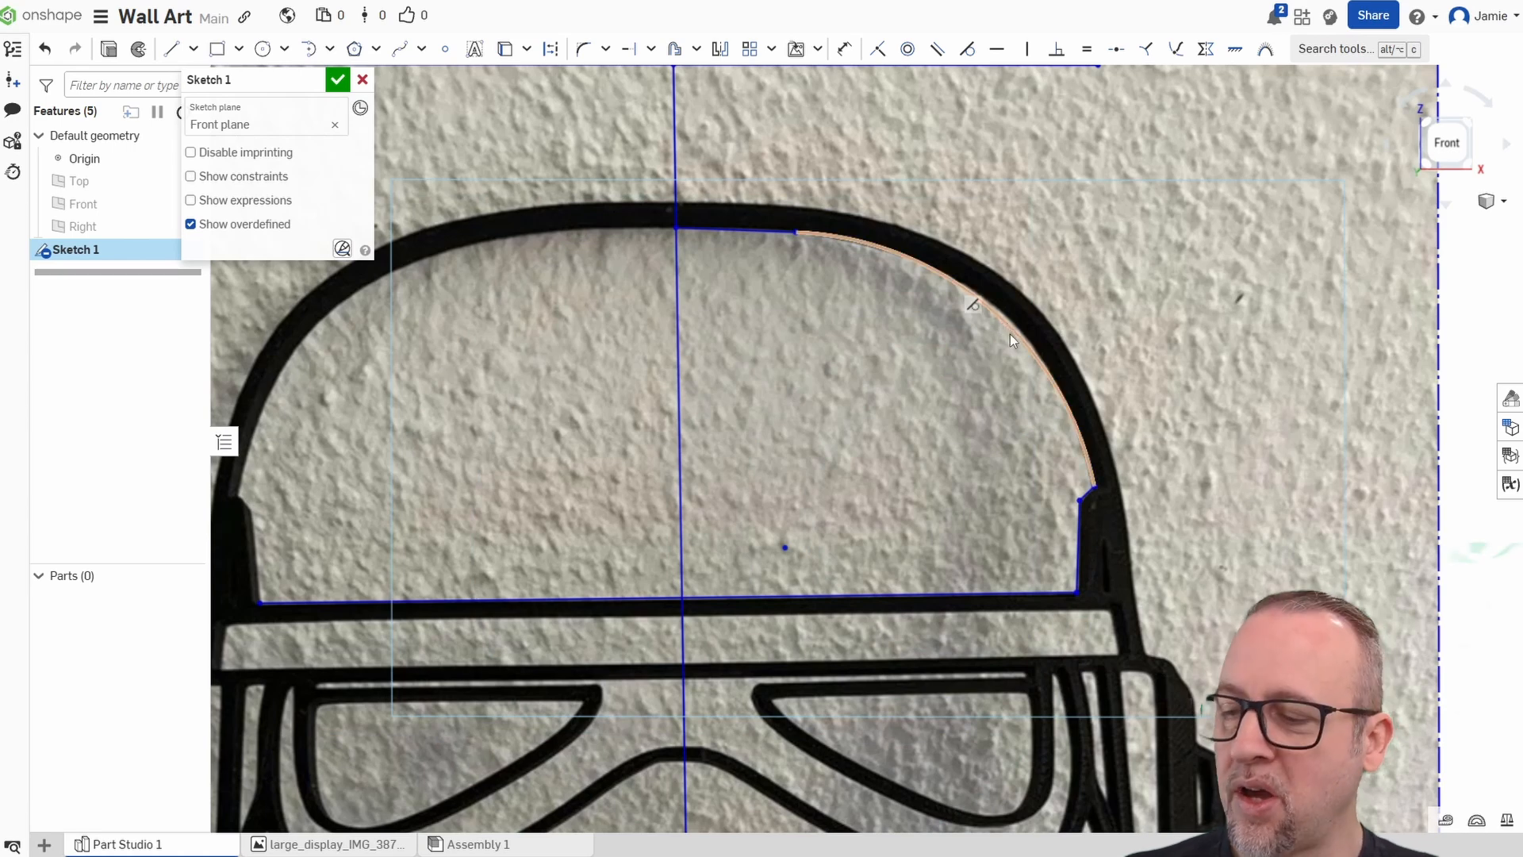
pyautogui.hotkey('ctrl', 'z')
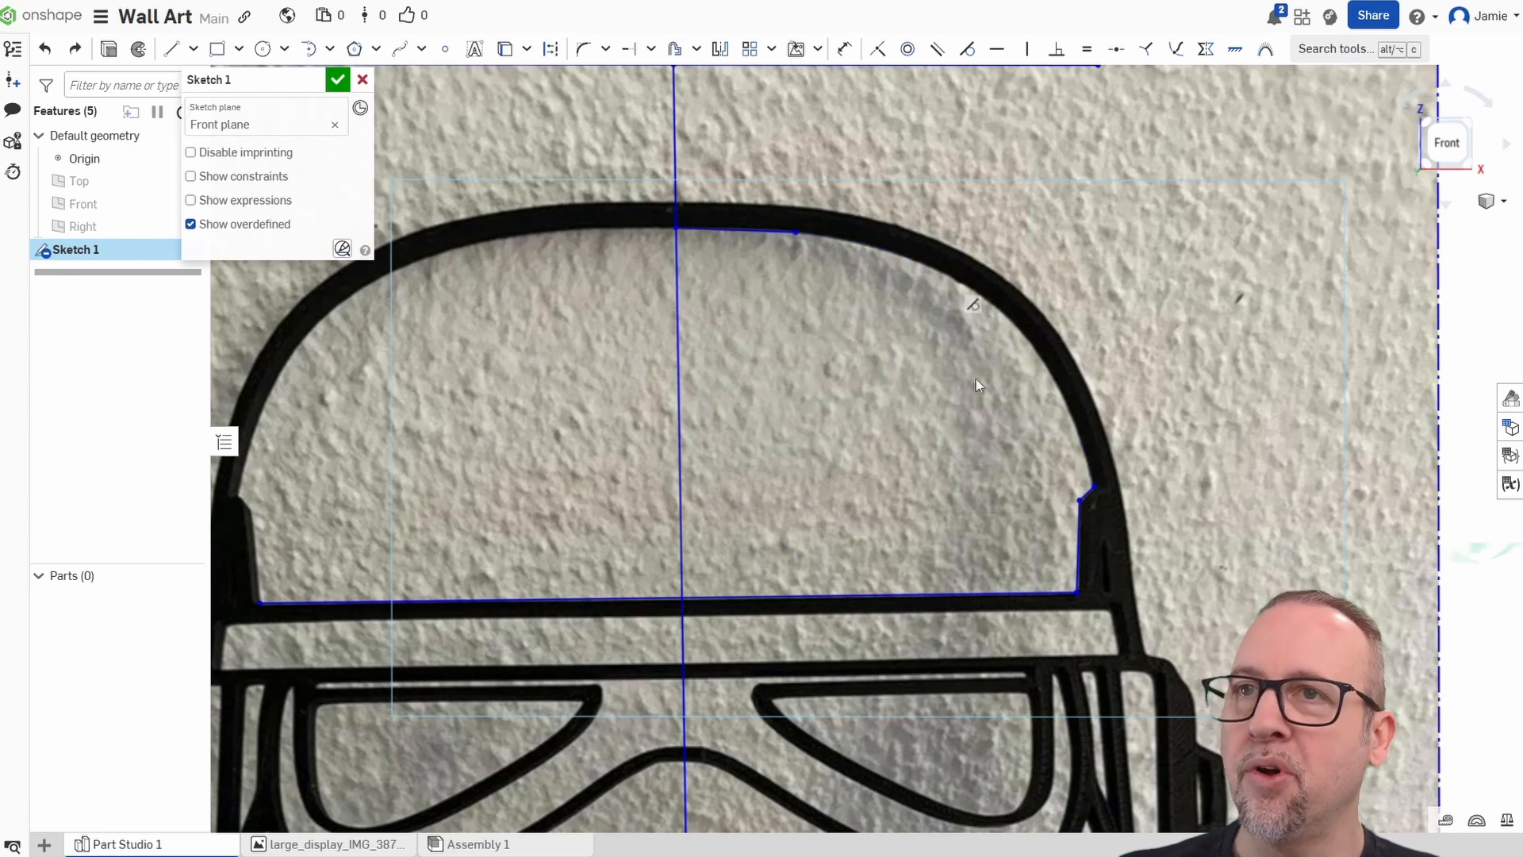
# Trace the dome's inner right curve with a spline from the short top line's end to the notch's outer tip.
pyautogui.click(400, 48)
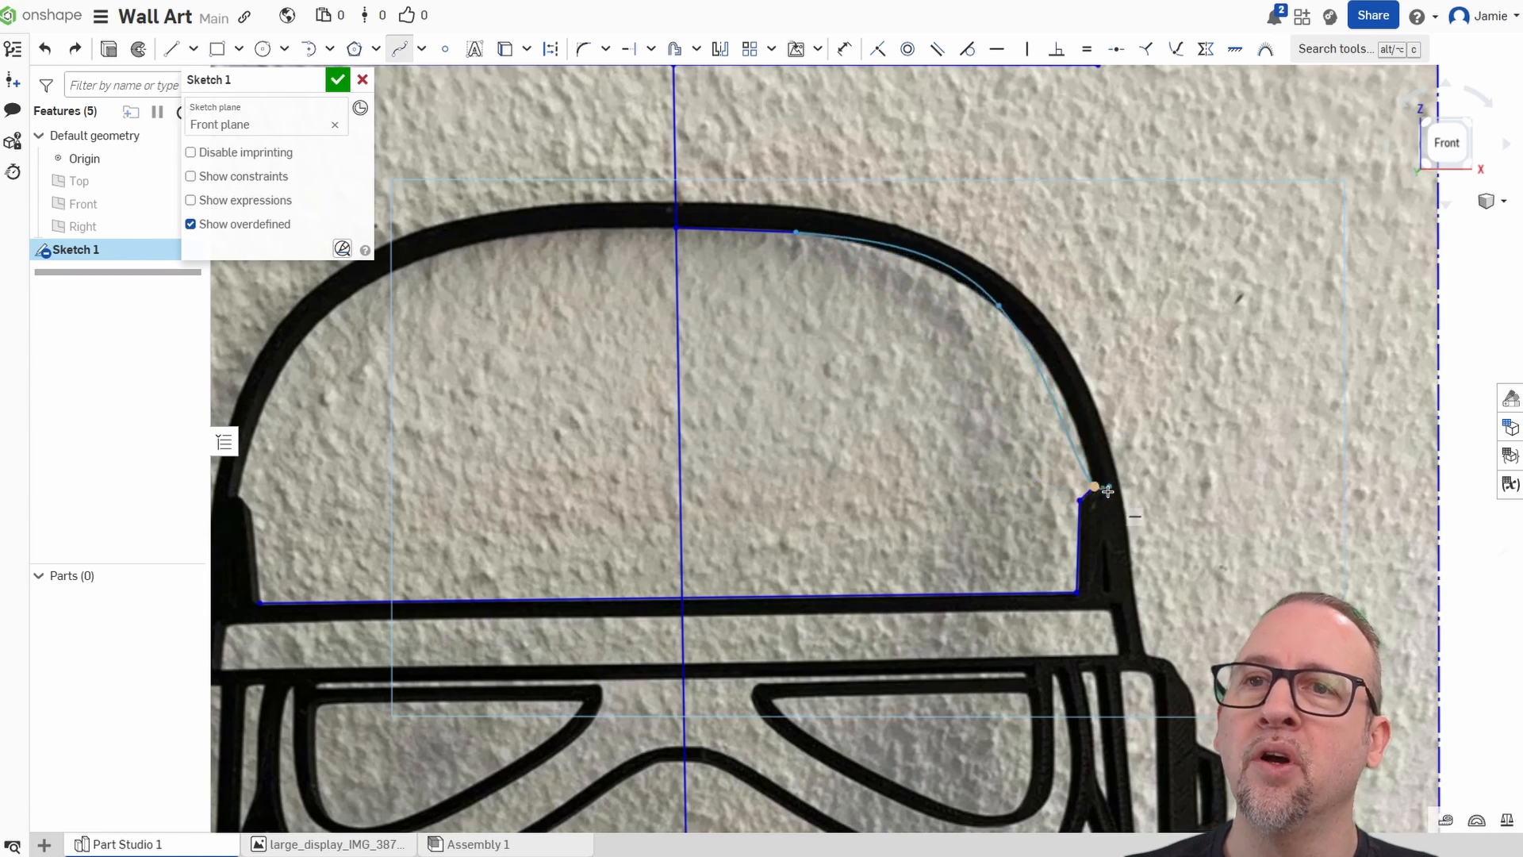
pyautogui.click(1106, 507)
pyautogui.rightClick(1106, 507)
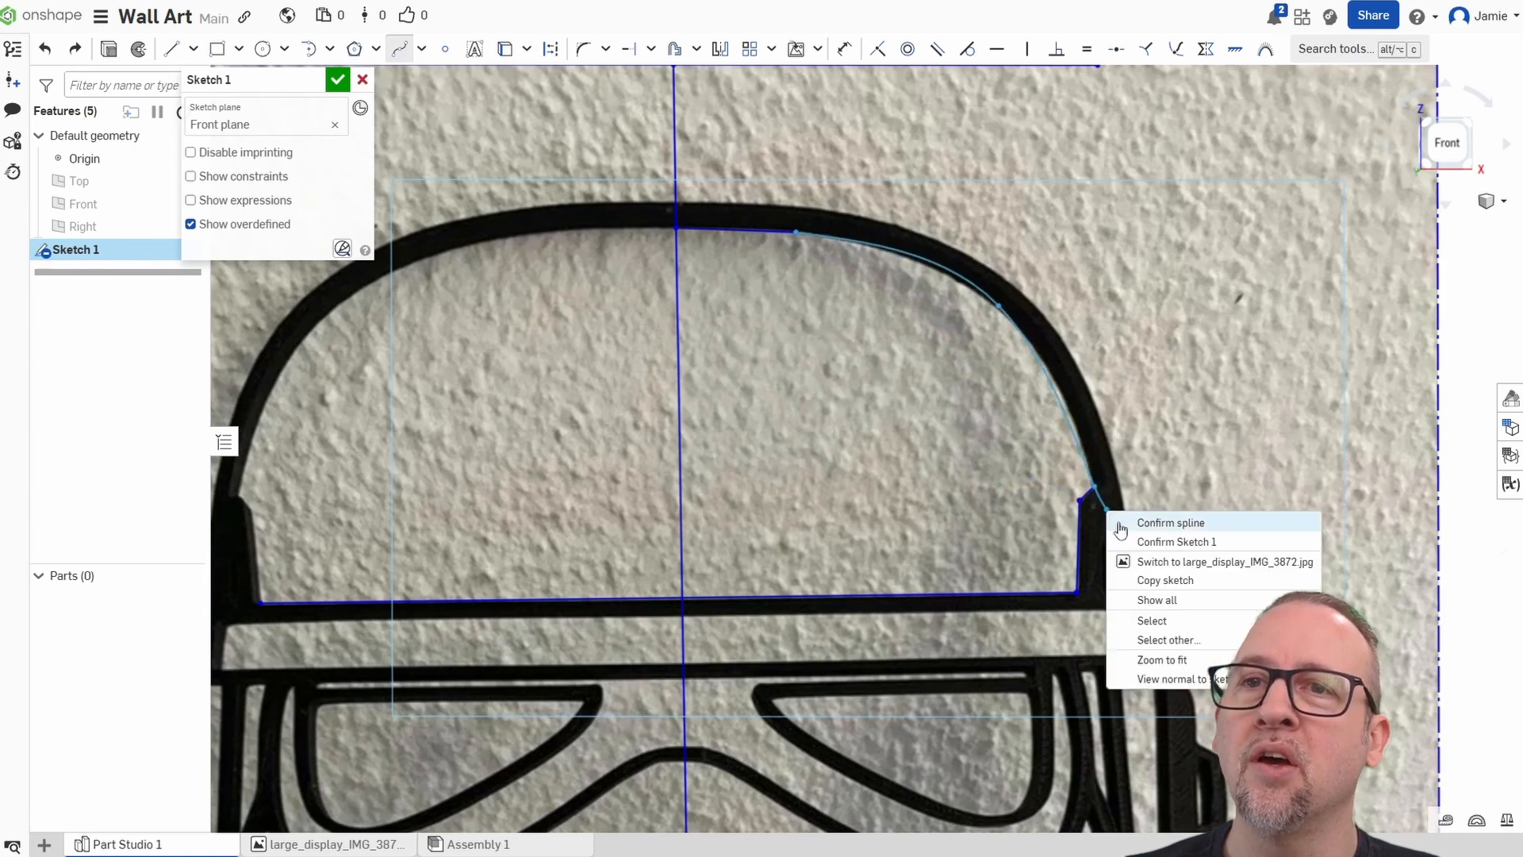
pyautogui.click(1127, 525)
# Move the spline's upper handle slightly outward so the curve follows the dome's inner edge.
pyautogui.scroll(5, 984, 326)
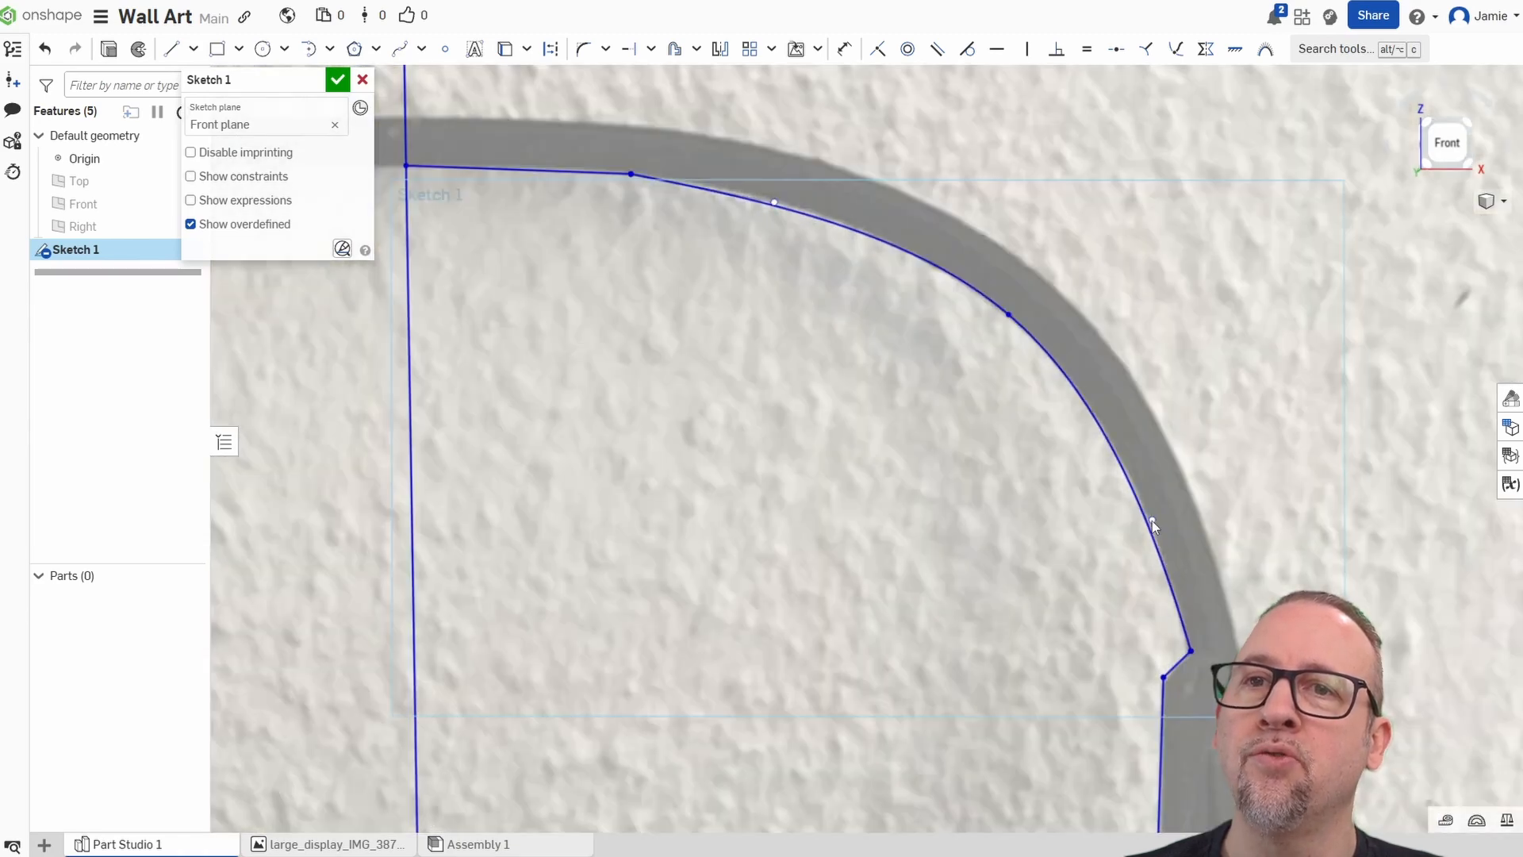
pyautogui.scroll(-3, 1097, 501)
pyautogui.scroll(5, 853, 365)
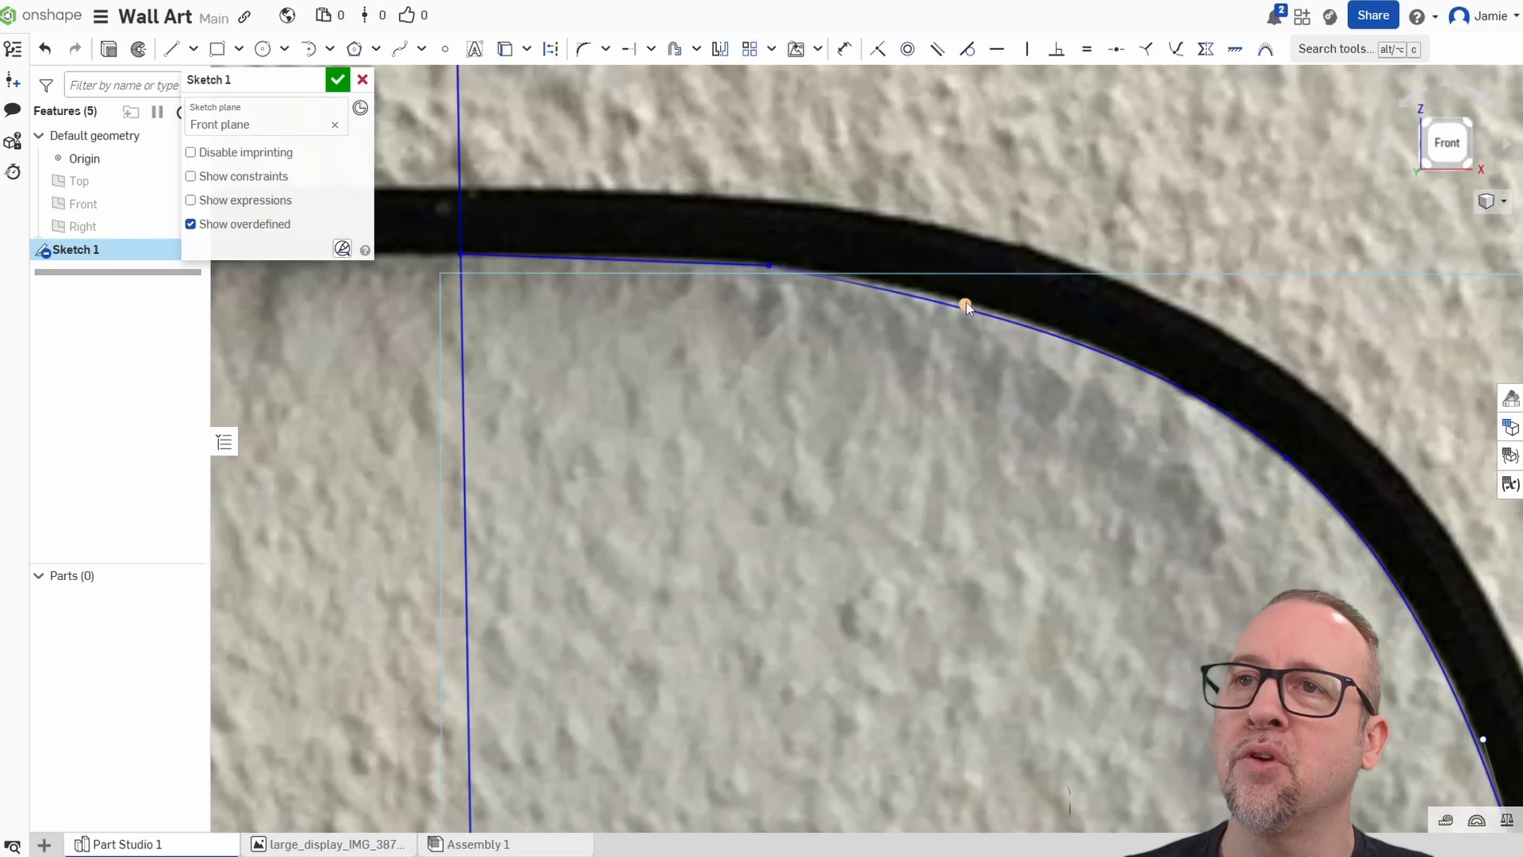
pyautogui.moveTo(965, 306); pyautogui.dragTo(973, 300)
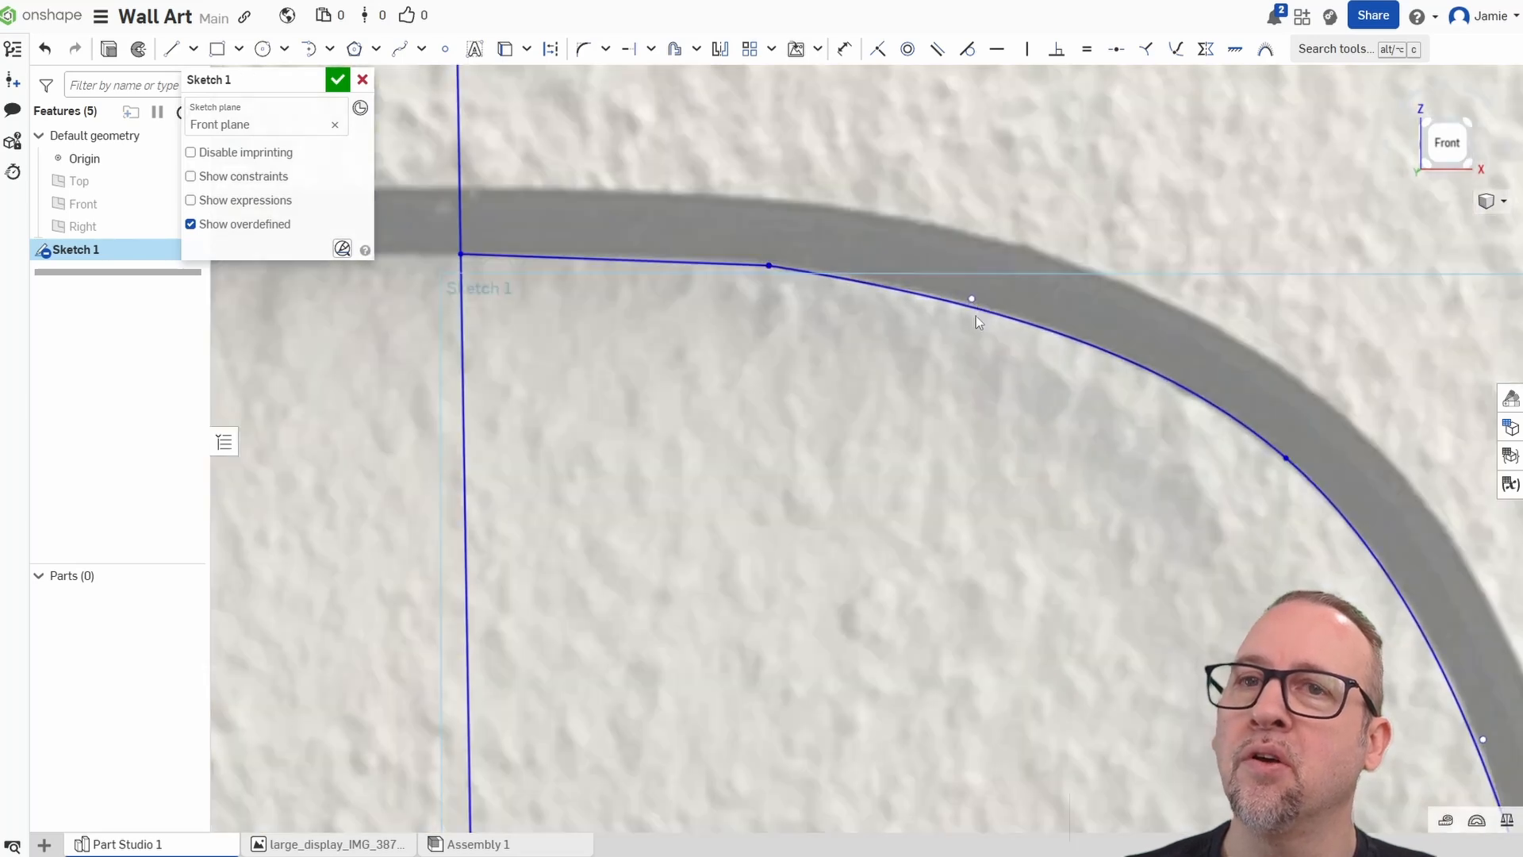
pyautogui.scroll(-5, 964, 373)
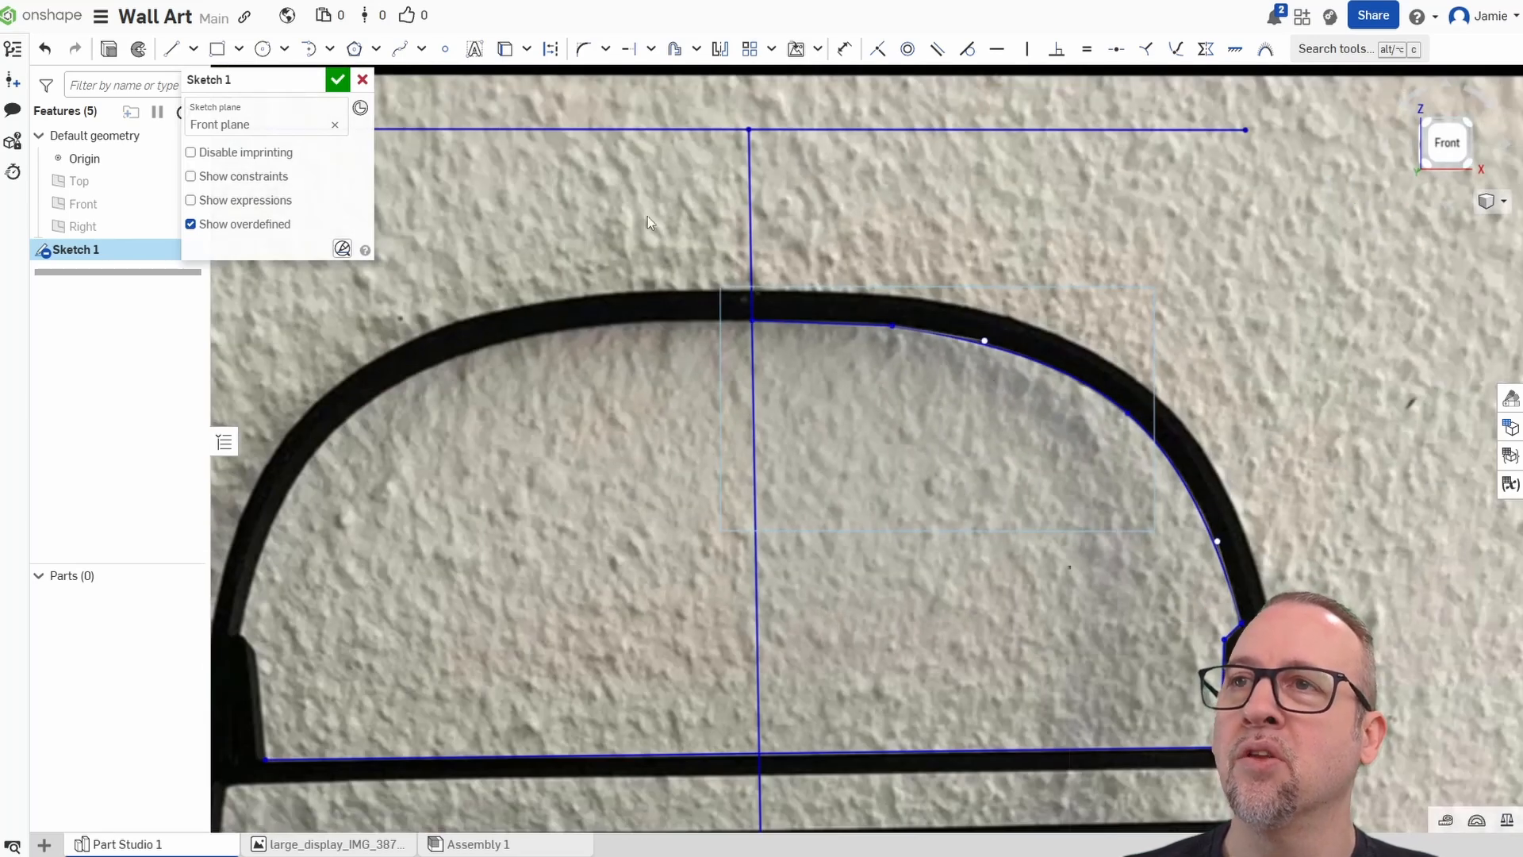
# Draw a line about 9.1 mm long from the centre line rightward along the dome's outer top edge.
pyautogui.click(170, 49)
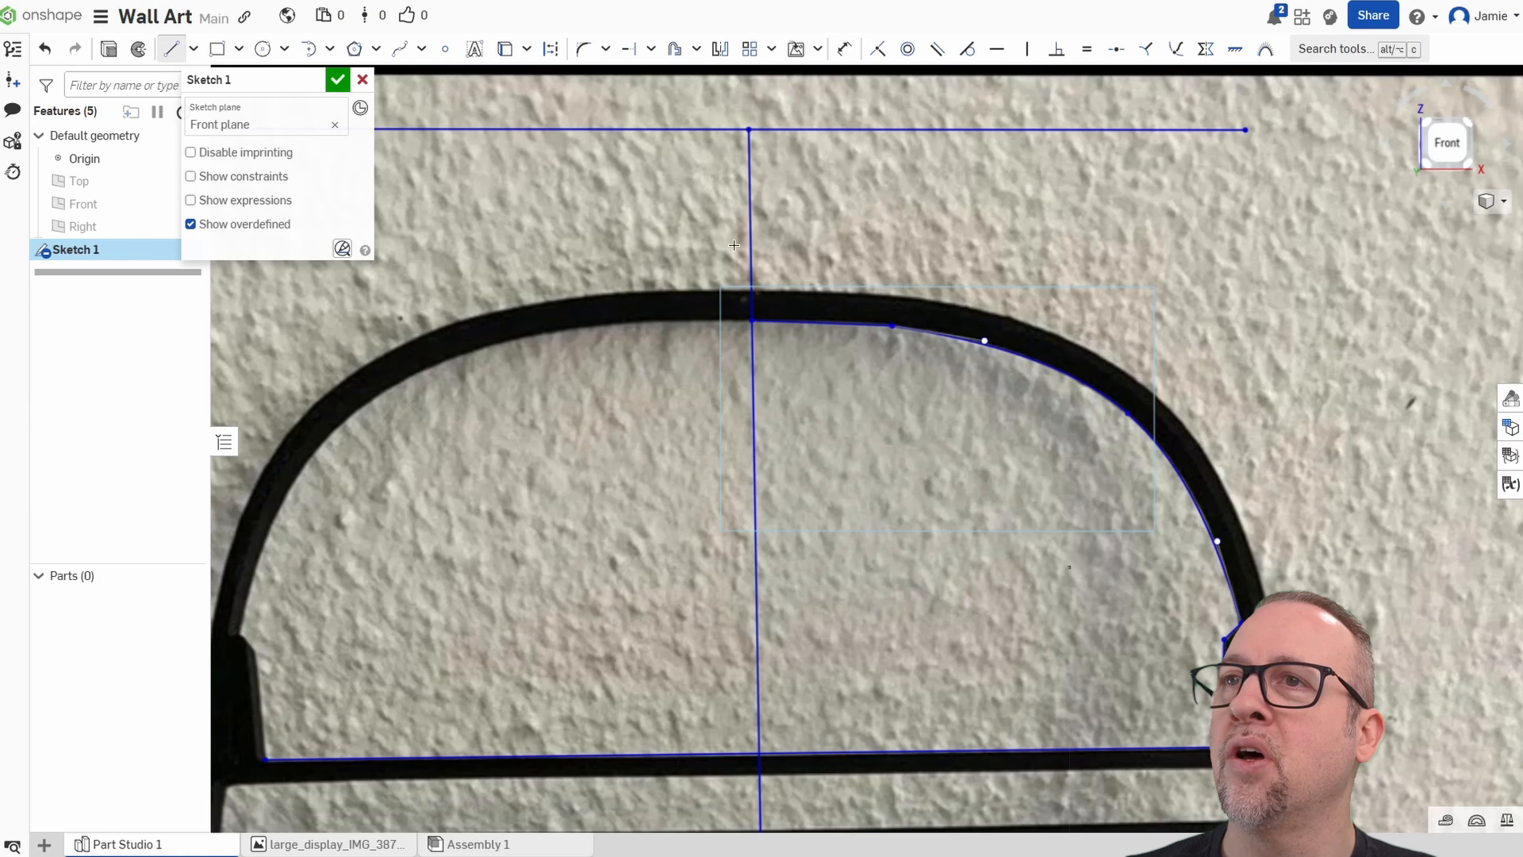
pyautogui.click(752, 285)
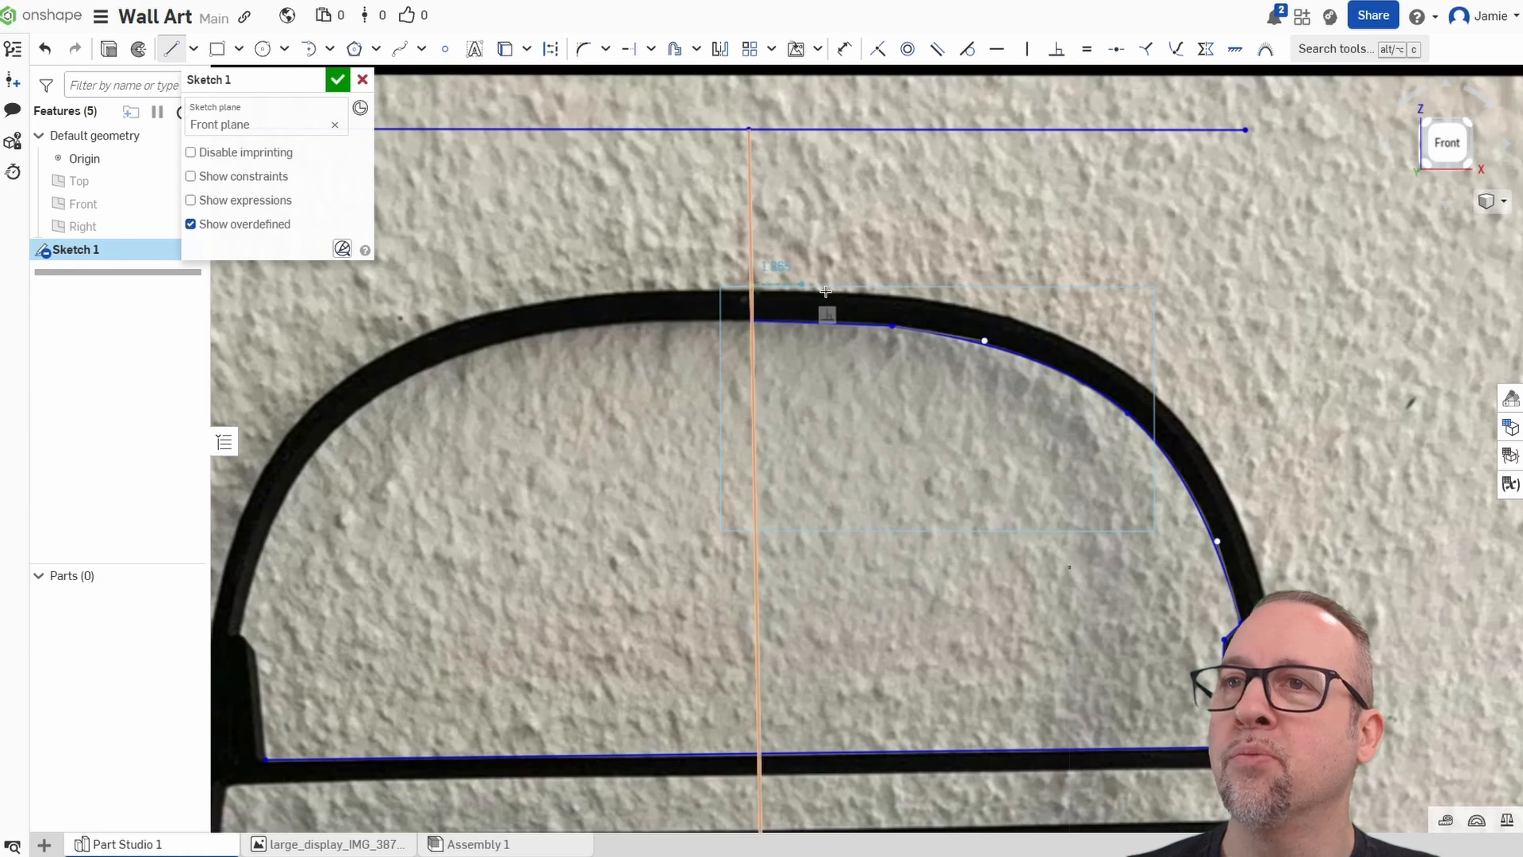
pyautogui.click(883, 293)
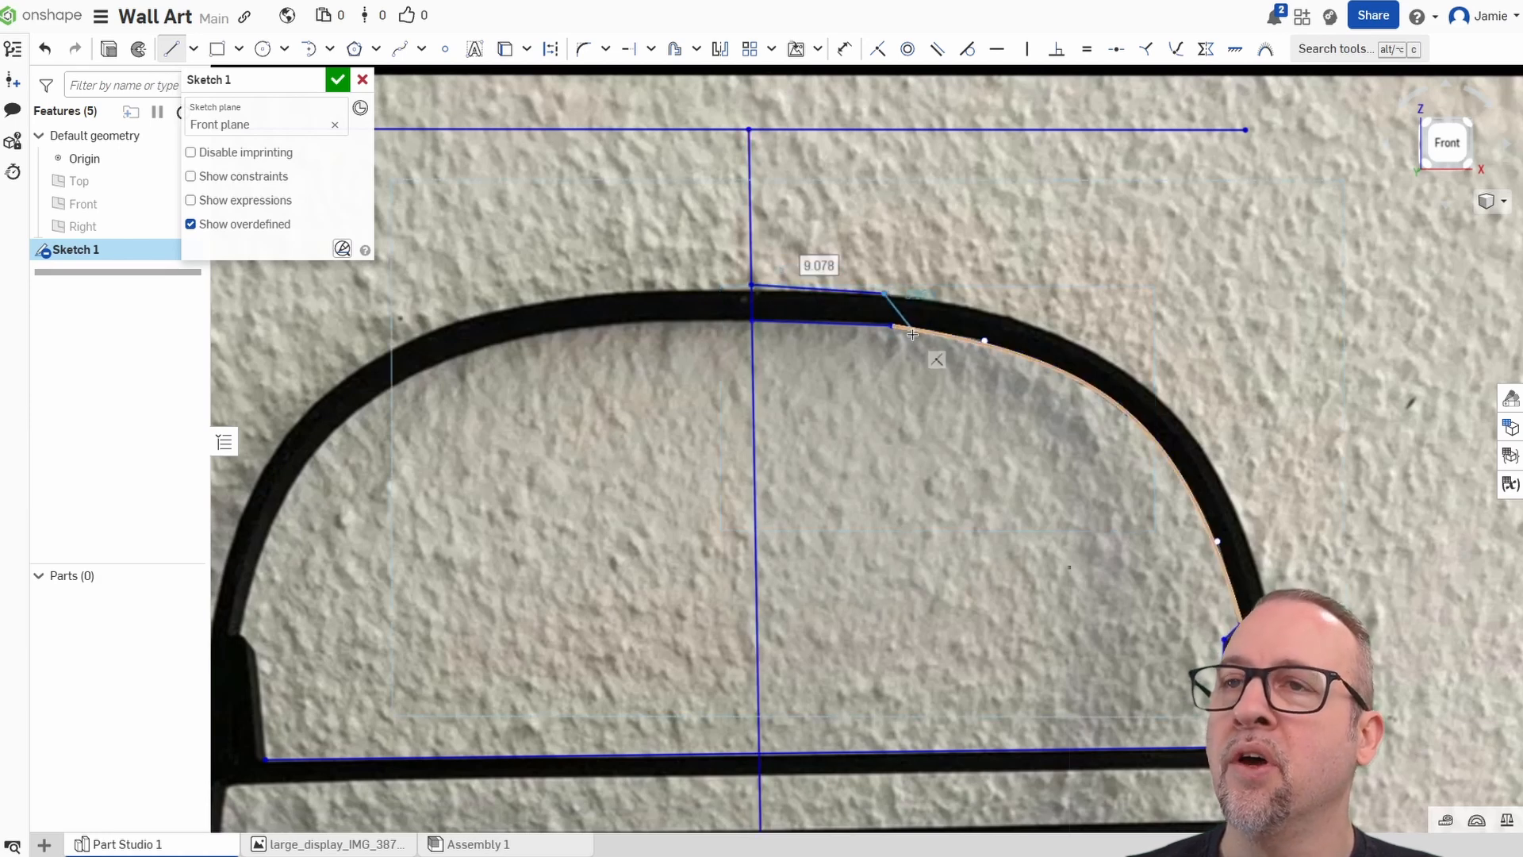
pyautogui.rightClick(837, 398)
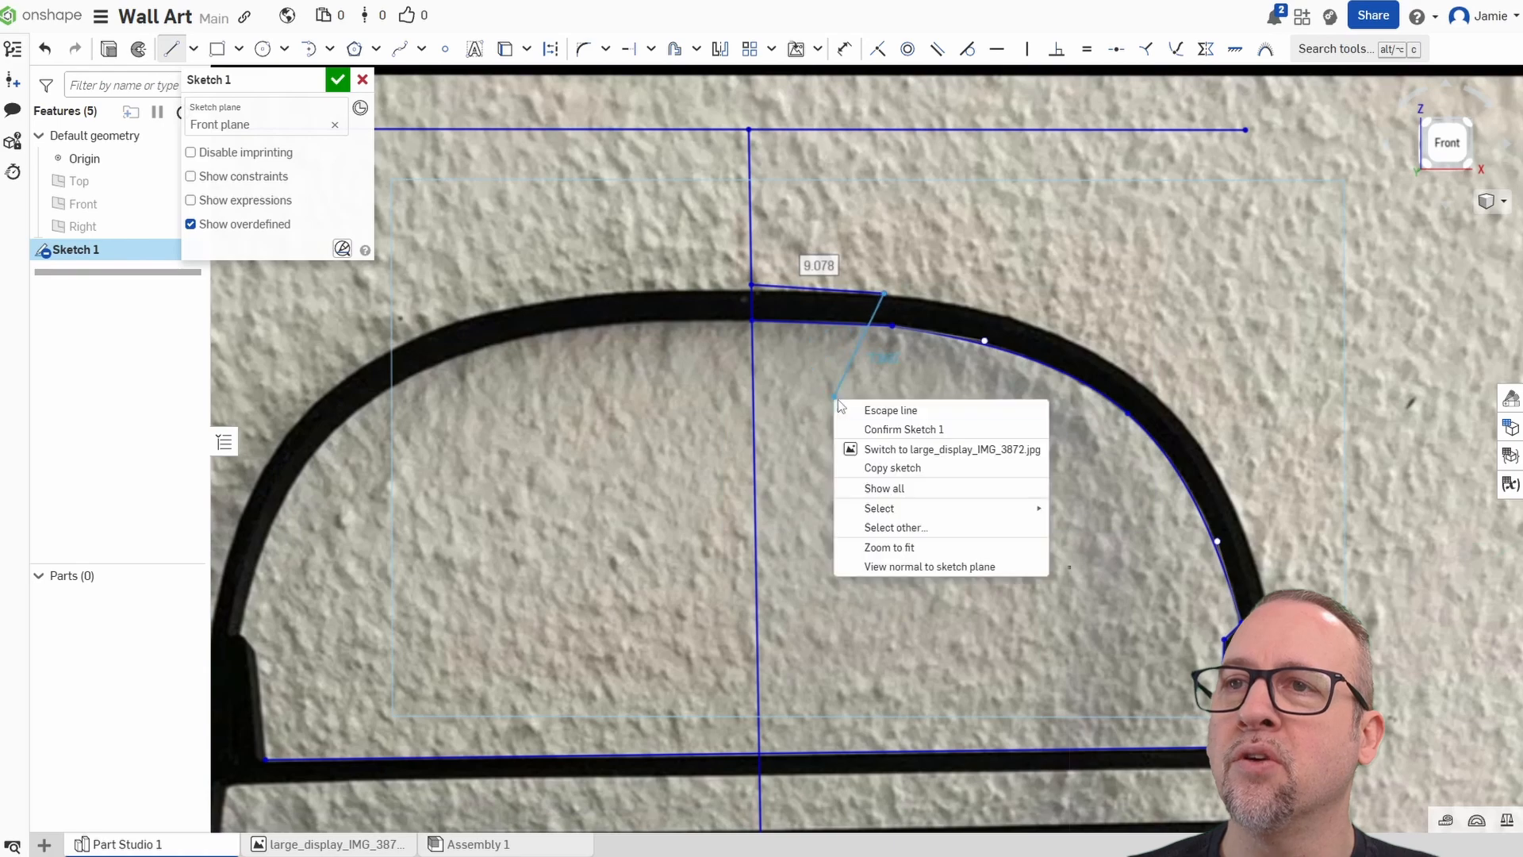
pyautogui.click(872, 409)
pyautogui.moveTo(750, 286); pyautogui.dragTo(753, 290)
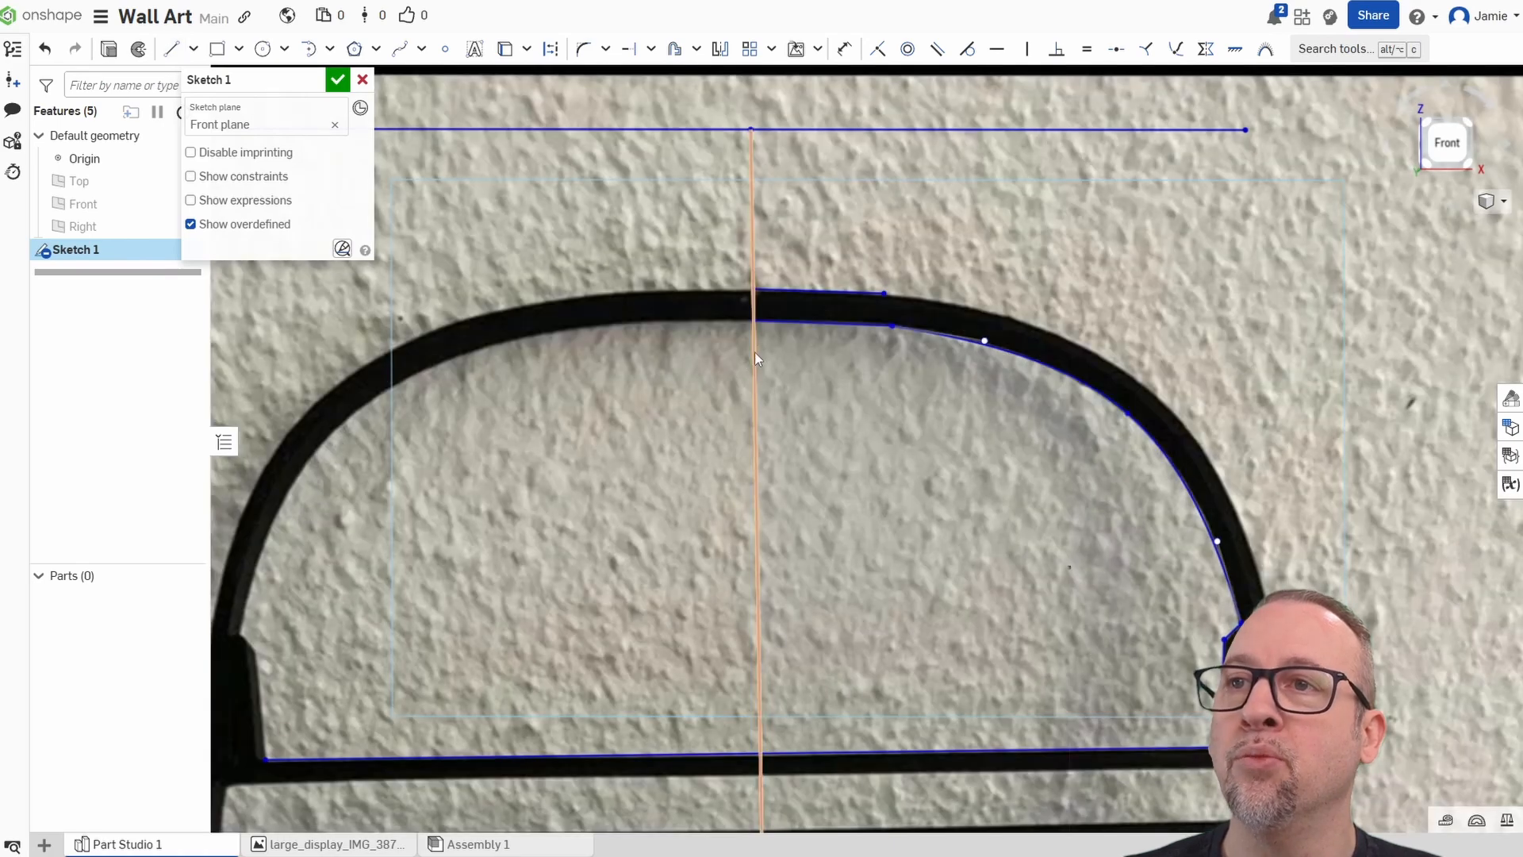
pyautogui.hotkey('ctrl', 'z')
# Examine the centre line's alignment with the mouth openings and the vertical chin grille across the helmet picture.
pyautogui.scroll(-5, 891, 417)
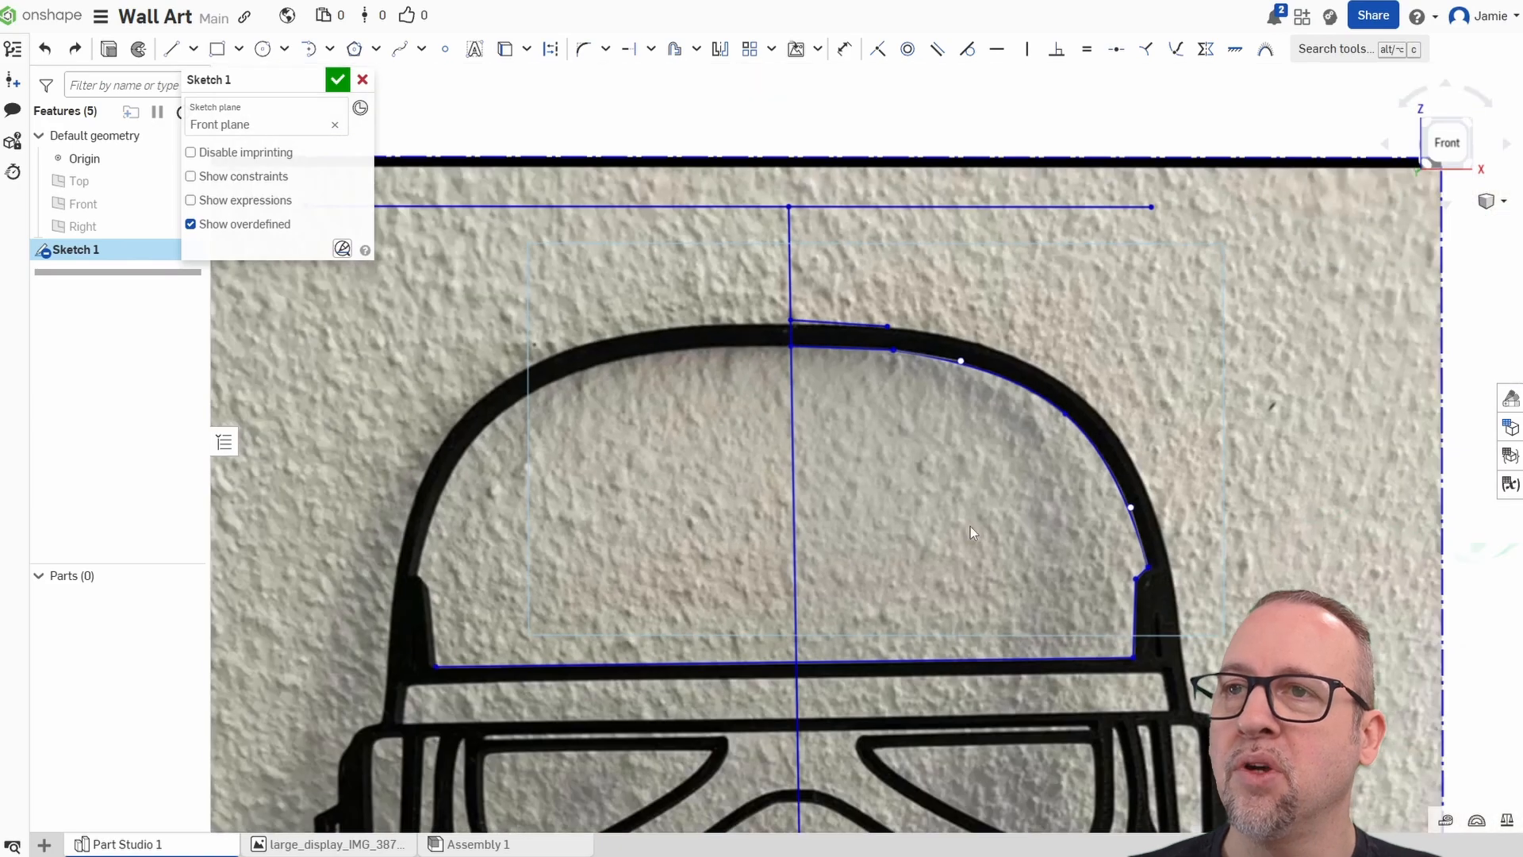
pyautogui.scroll(10, 862, 706)
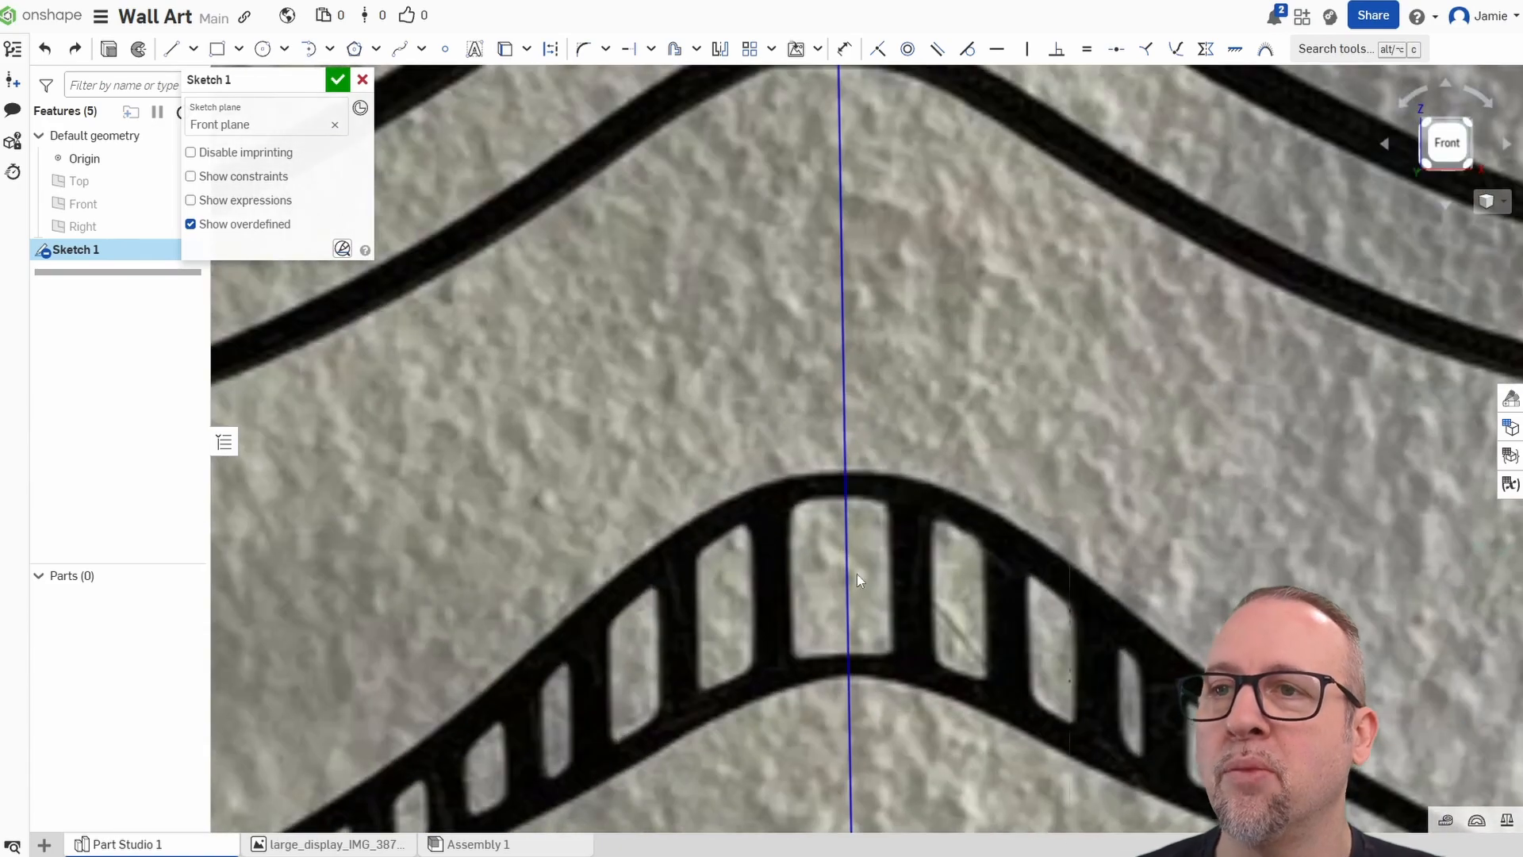
pyautogui.scroll(-5, 846, 536)
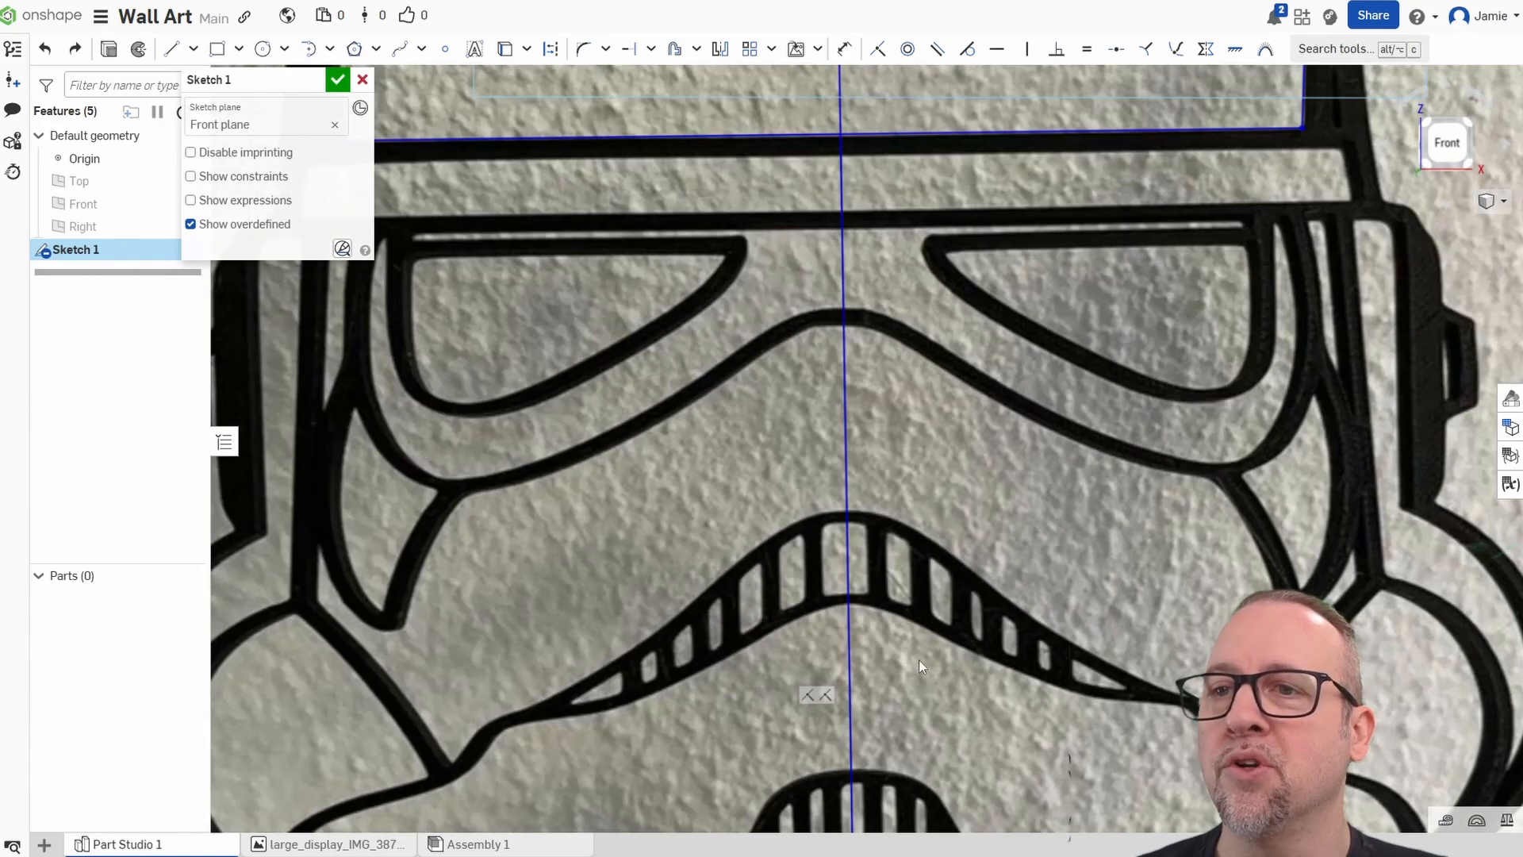
pyautogui.scroll(8, 824, 635)
pyautogui.scroll(-5, 823, 631)
pyautogui.scroll(5, 817, 631)
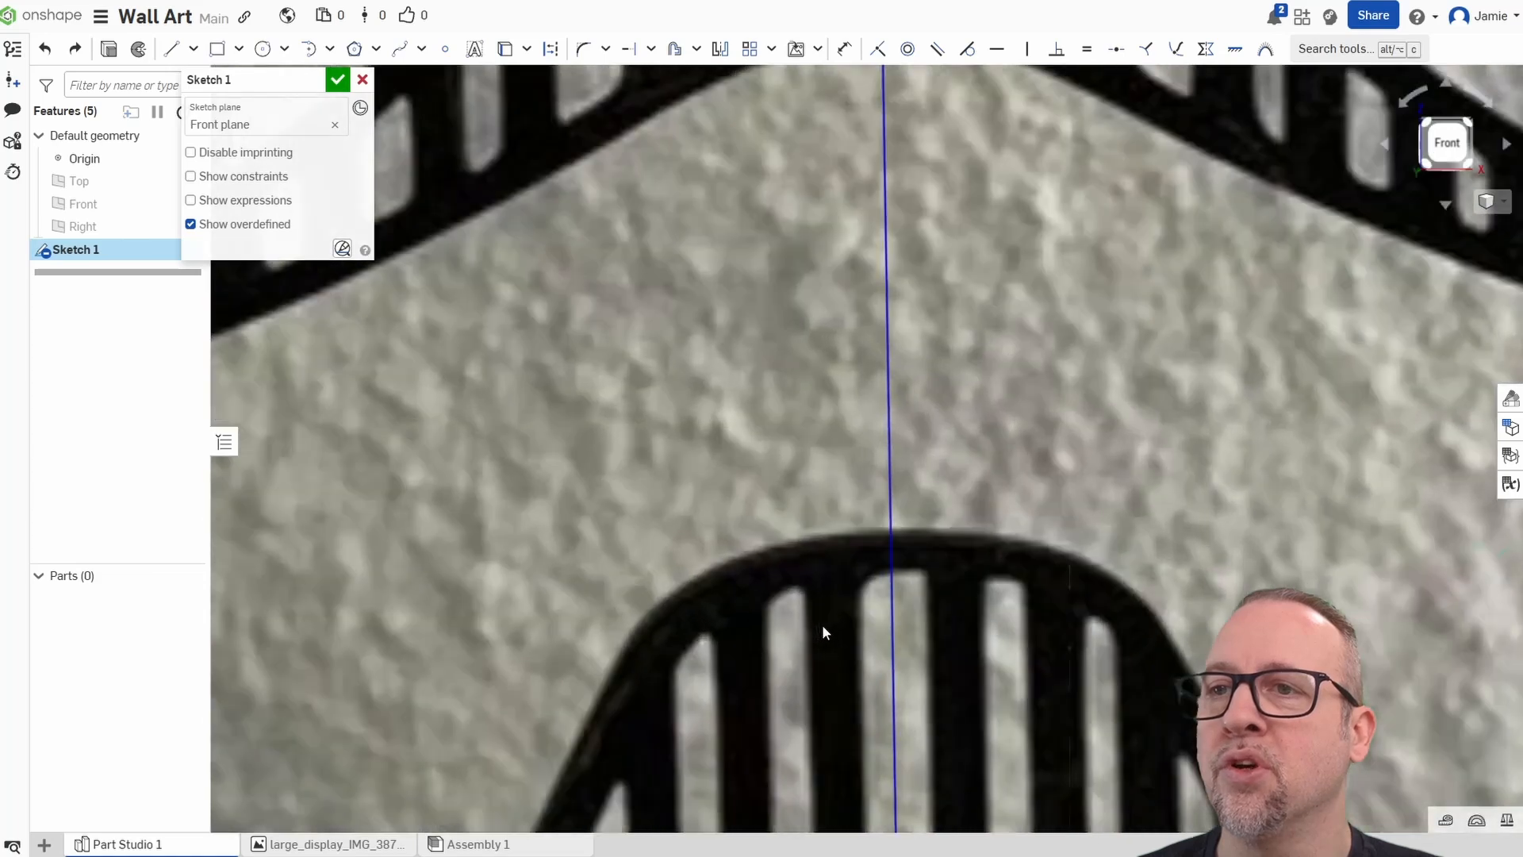
pyautogui.scroll(-5, 822, 625)
pyautogui.scroll(-3, 844, 508)
pyautogui.moveTo(859, 229); pyautogui.dragTo(855, 316, button='middle')
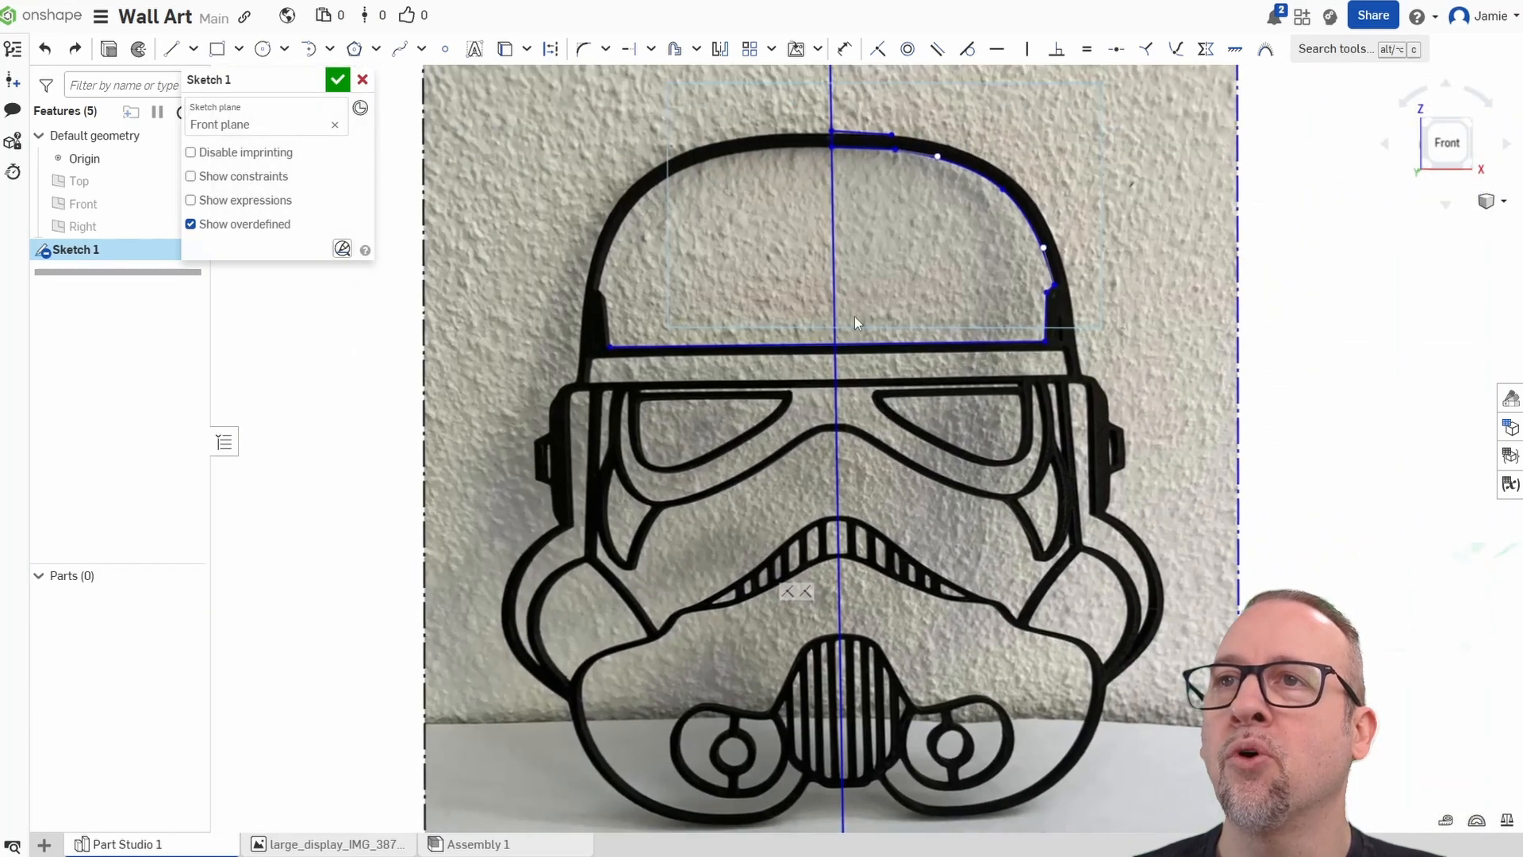
# Convert the full-height centre line to construction geometry and close the sketch.
pyautogui.click(831, 268)
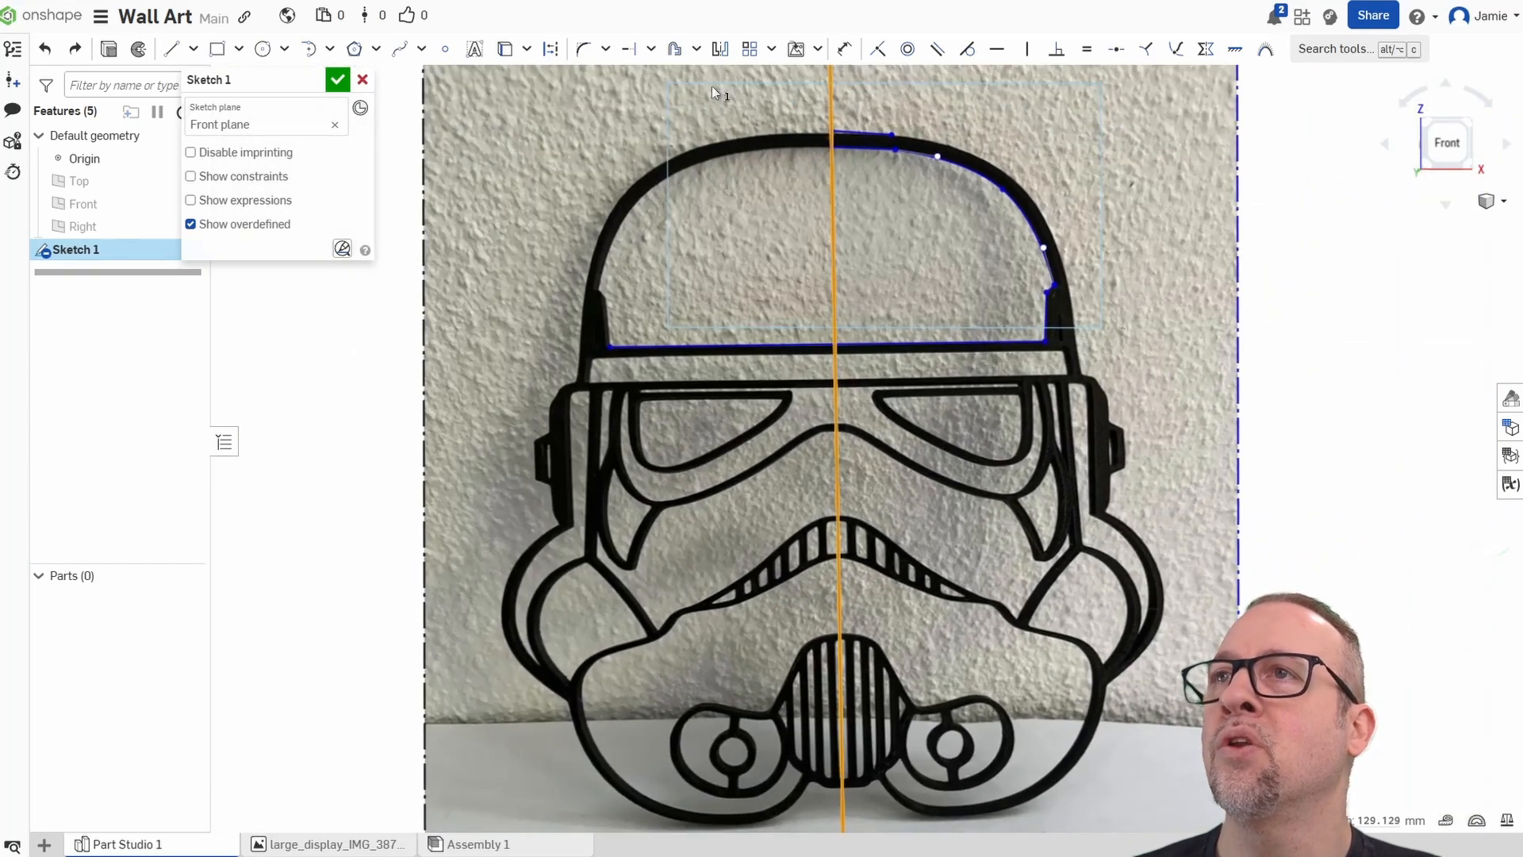
pyautogui.click(552, 54)
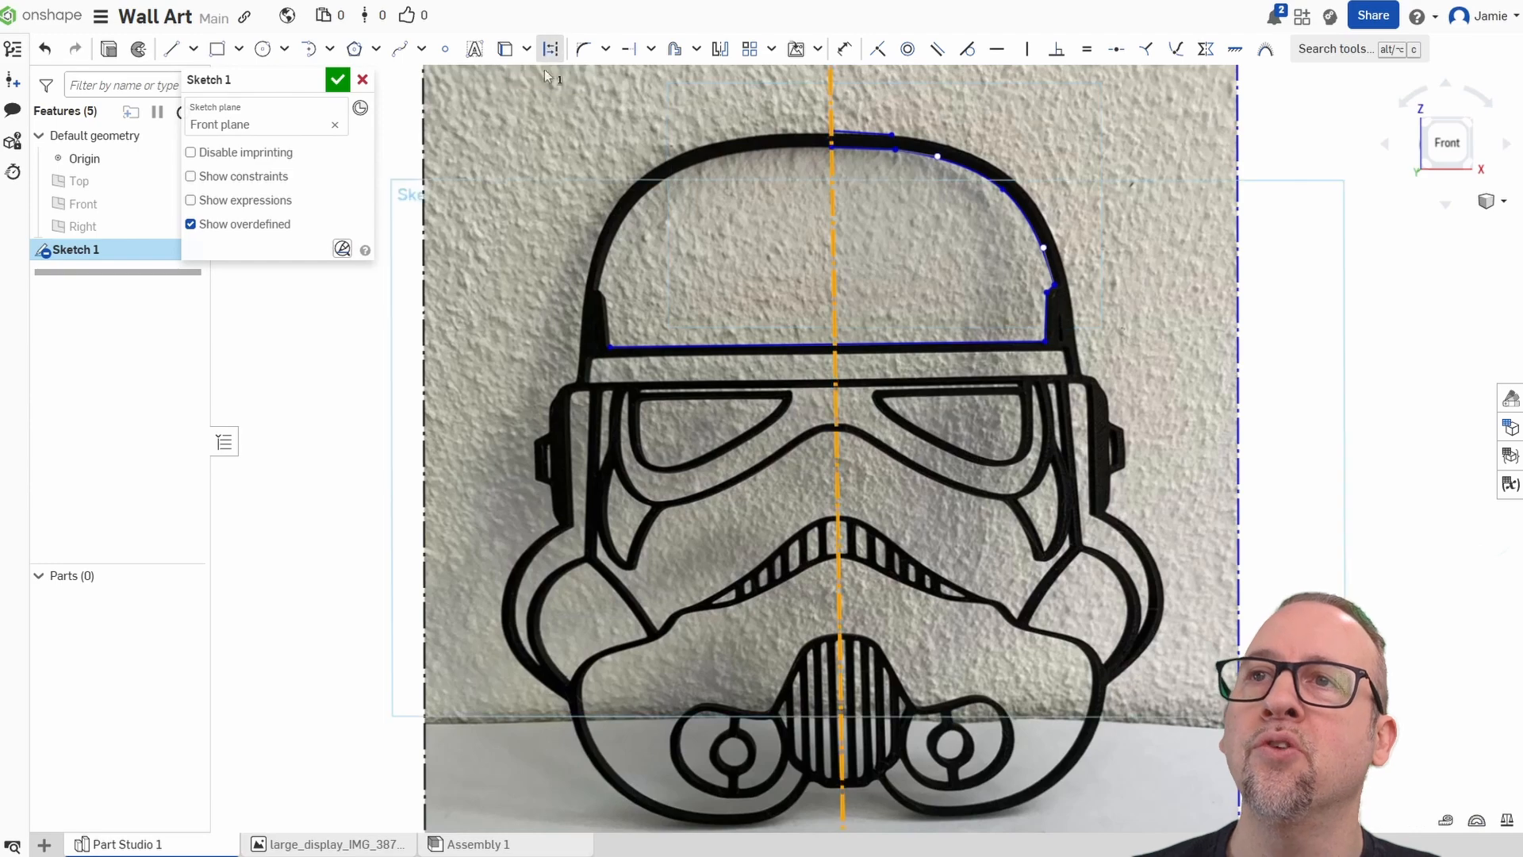
pyautogui.rightClick(1151, 344)
pyautogui.click(1186, 354)
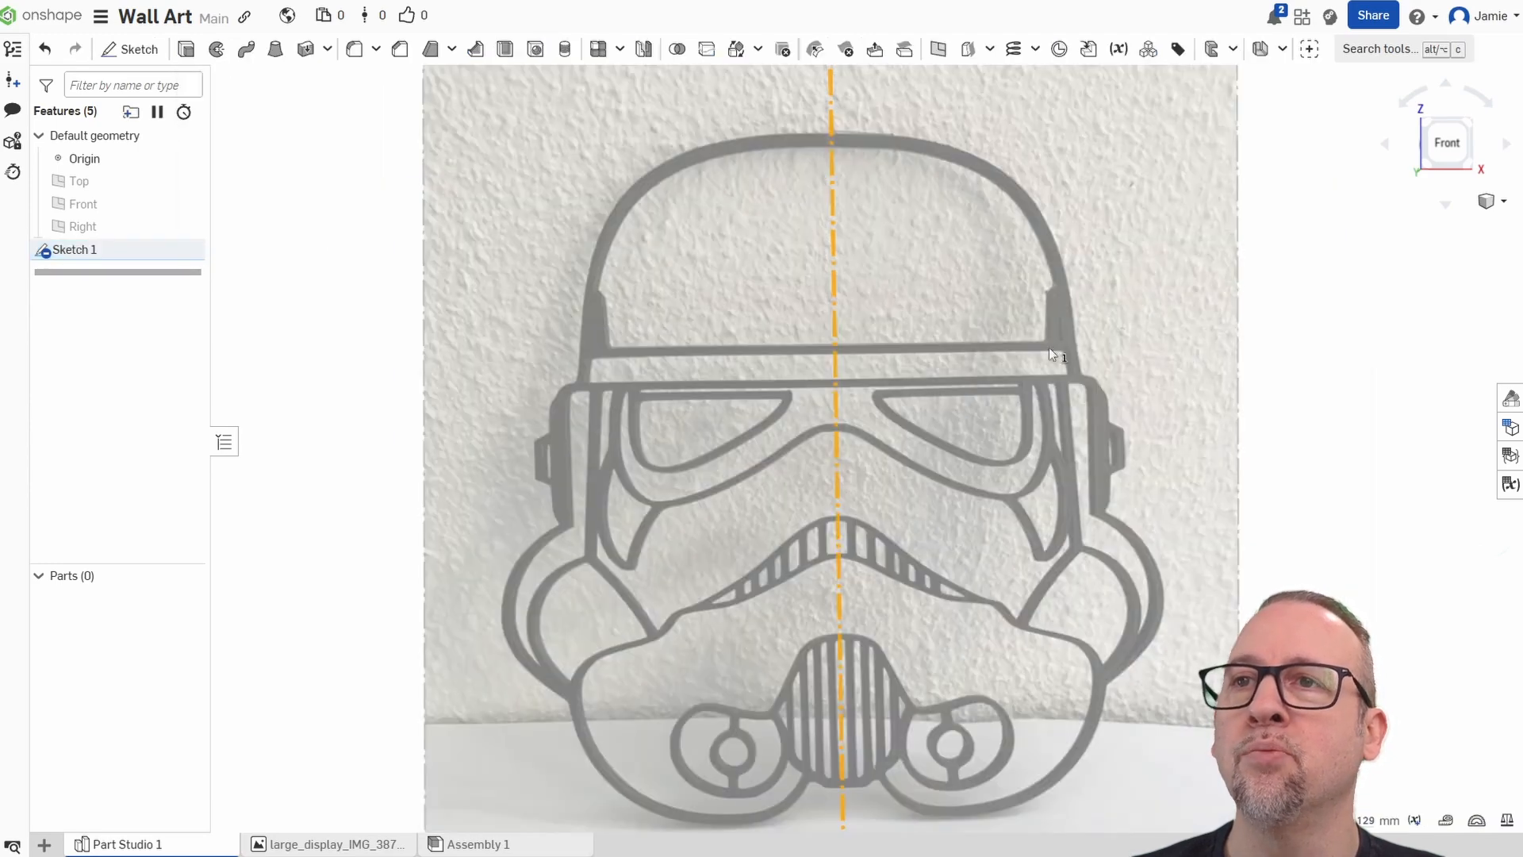
# Reopen Sketch 1 for editing and inspect the traced lines where they meet the centre line at the dome's top.
pyautogui.doubleClick(94, 250)
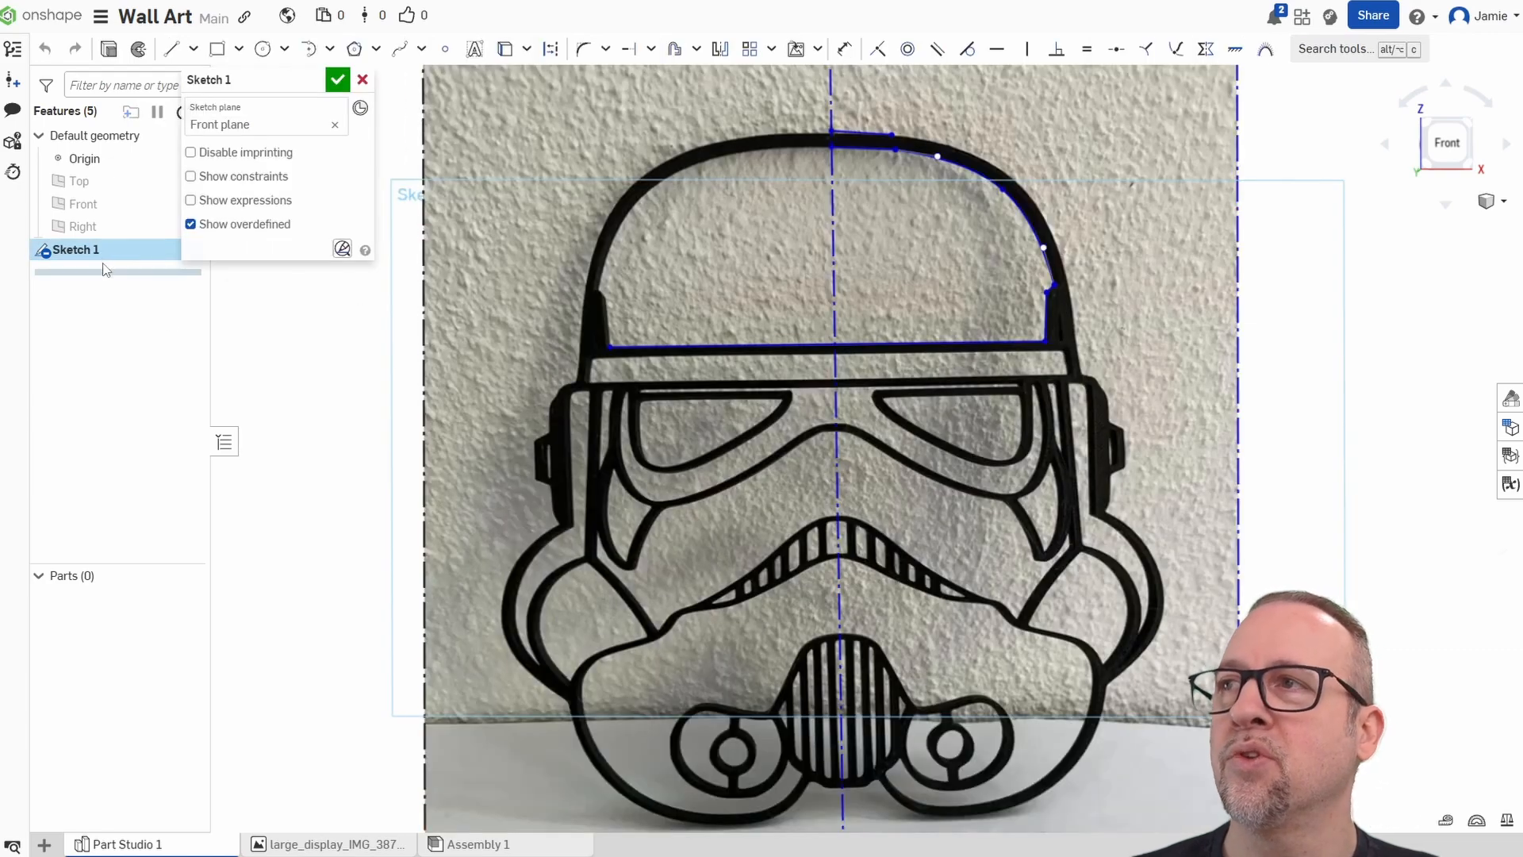
pyautogui.moveTo(838, 275); pyautogui.dragTo(720, 368, button='middle')
pyautogui.scroll(5, 732, 238)
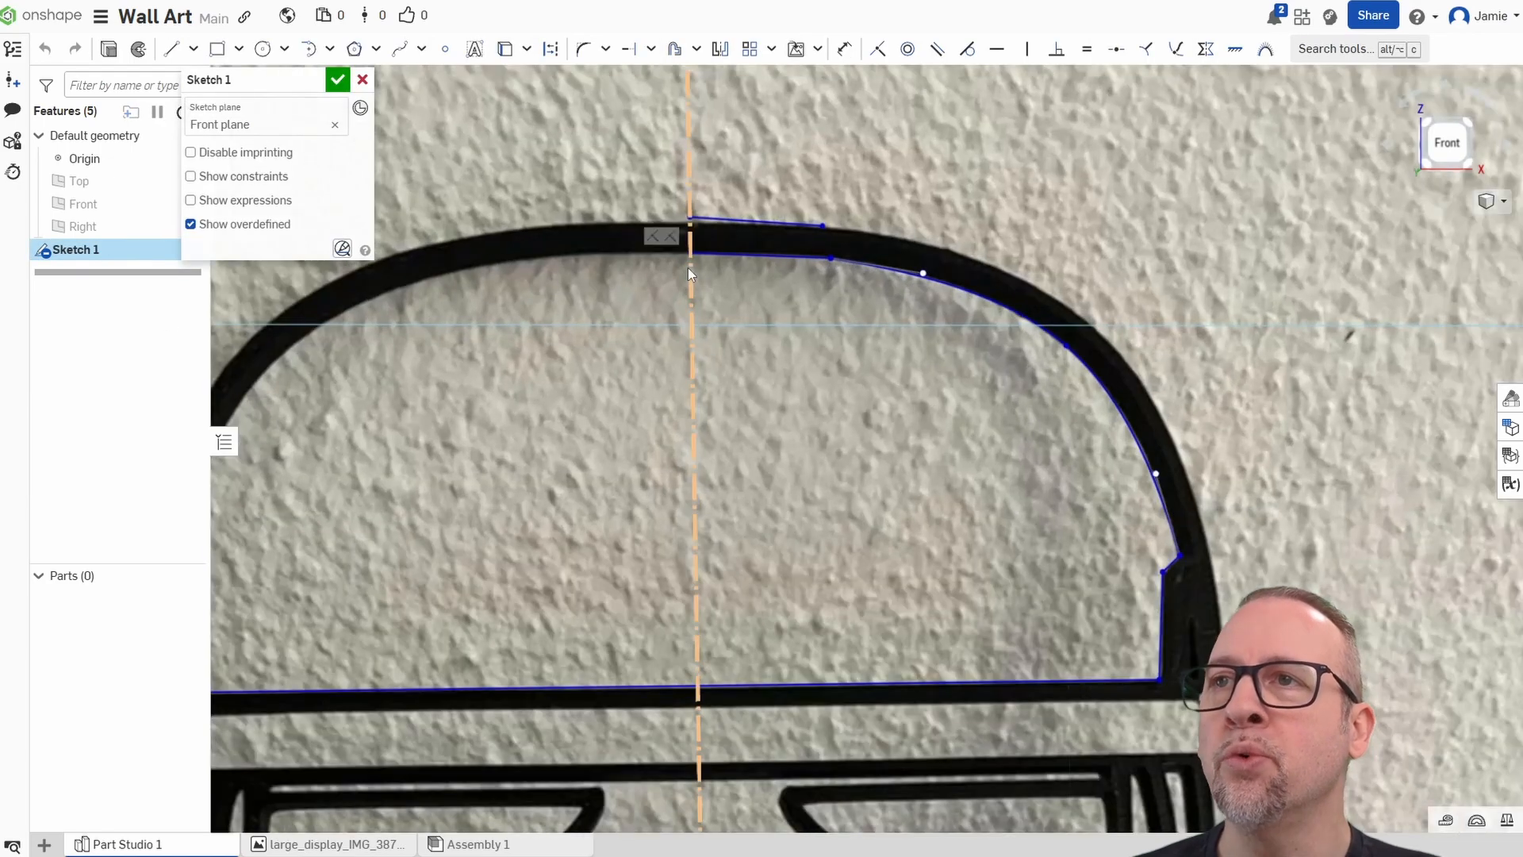
pyautogui.moveTo(951, 417); pyautogui.dragTo(975, 538, button='middle')
pyautogui.scroll(3, 708, 379)
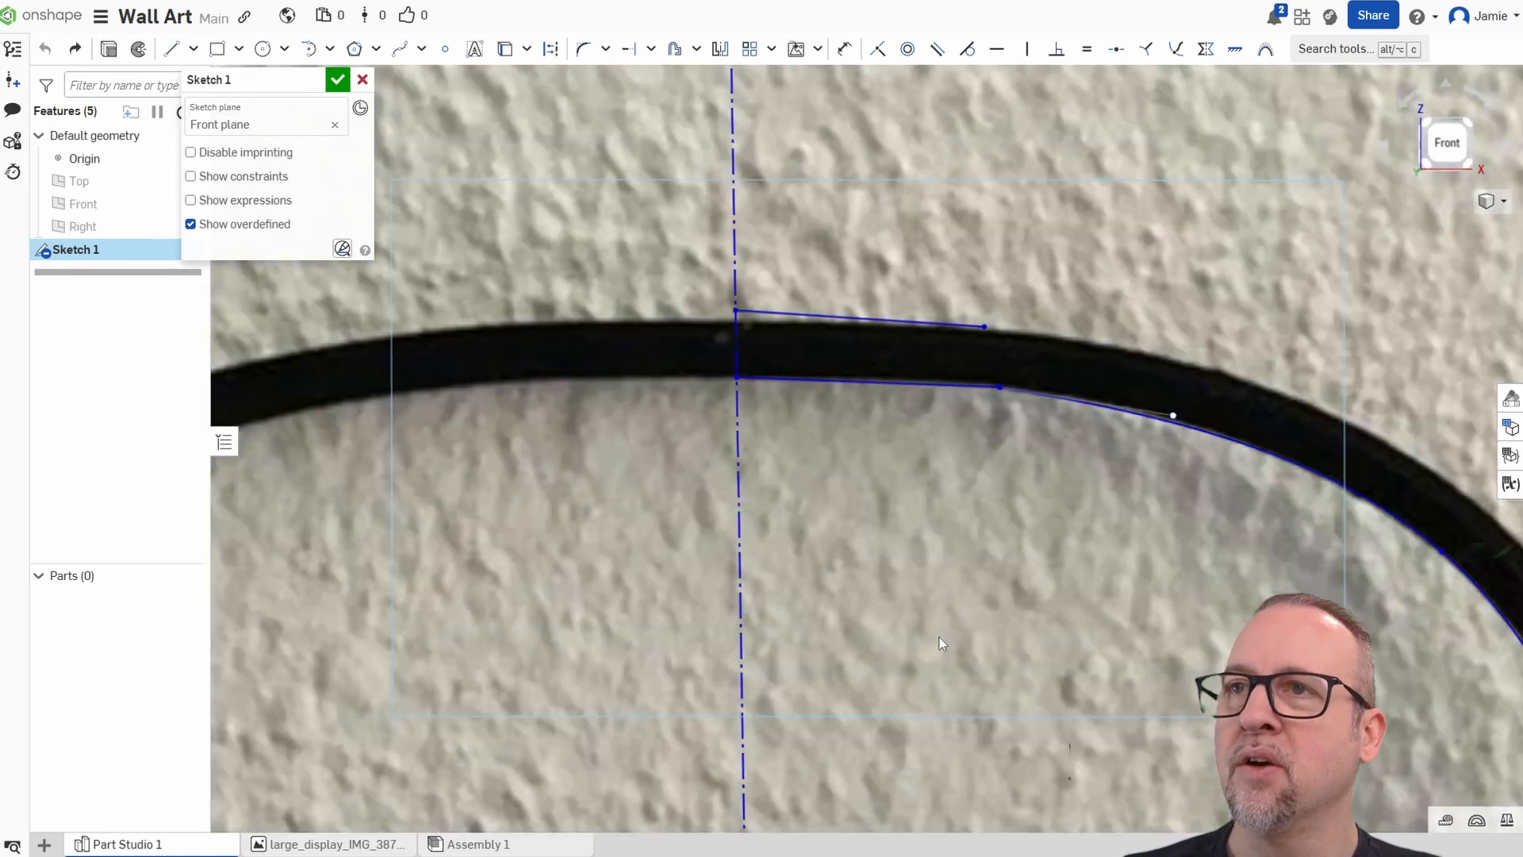
pyautogui.scroll(-5, 939, 636)
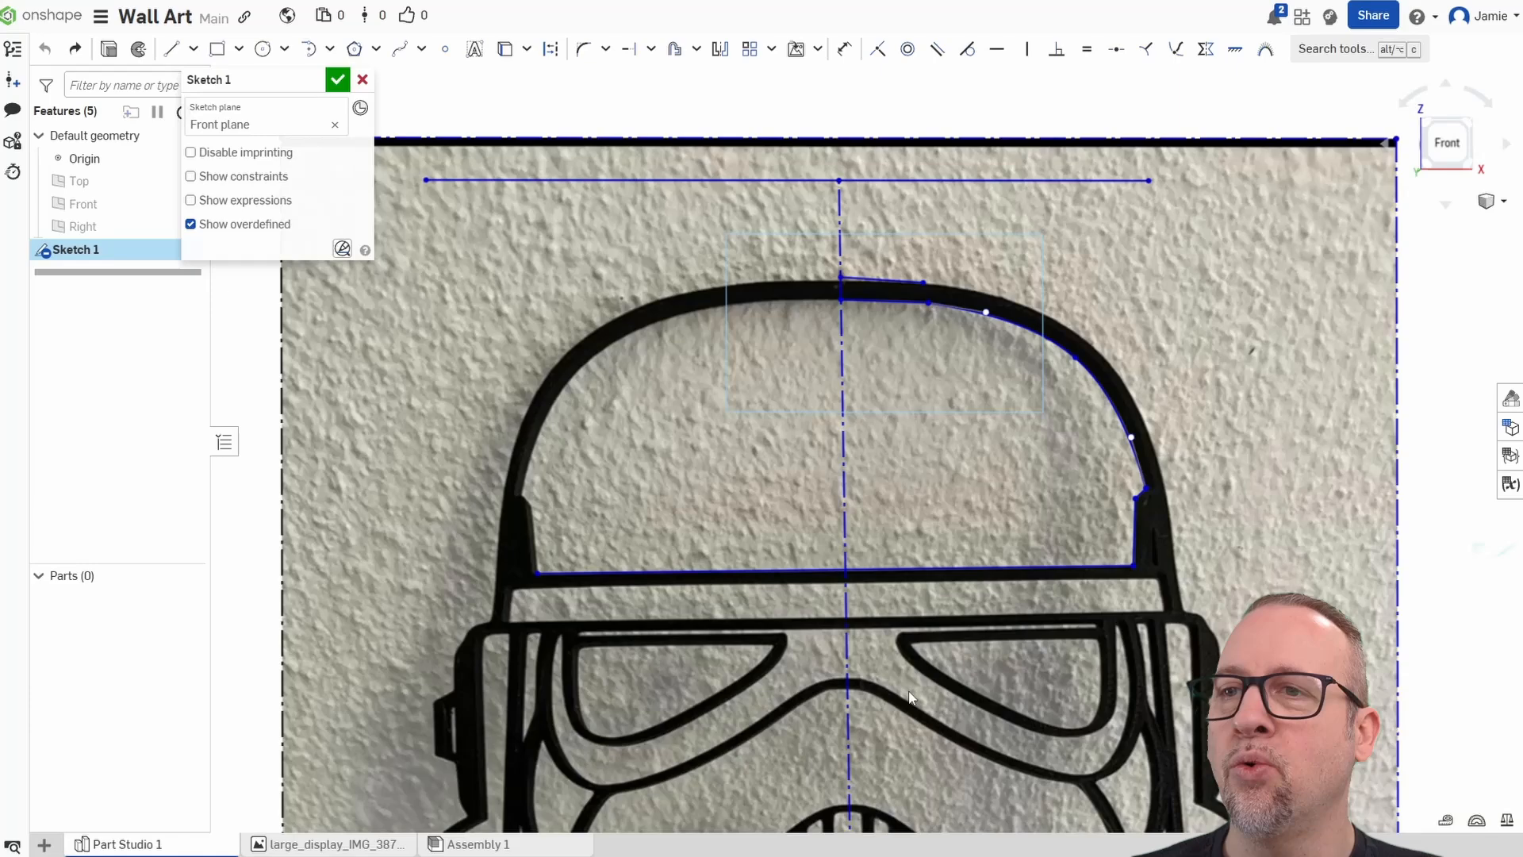
pyautogui.moveTo(947, 671)
pyautogui.mouseDown(button='middle')
pyautogui.moveTo(903, 433)
pyautogui.moveTo(890, 597)
pyautogui.mouseUp(button='middle')
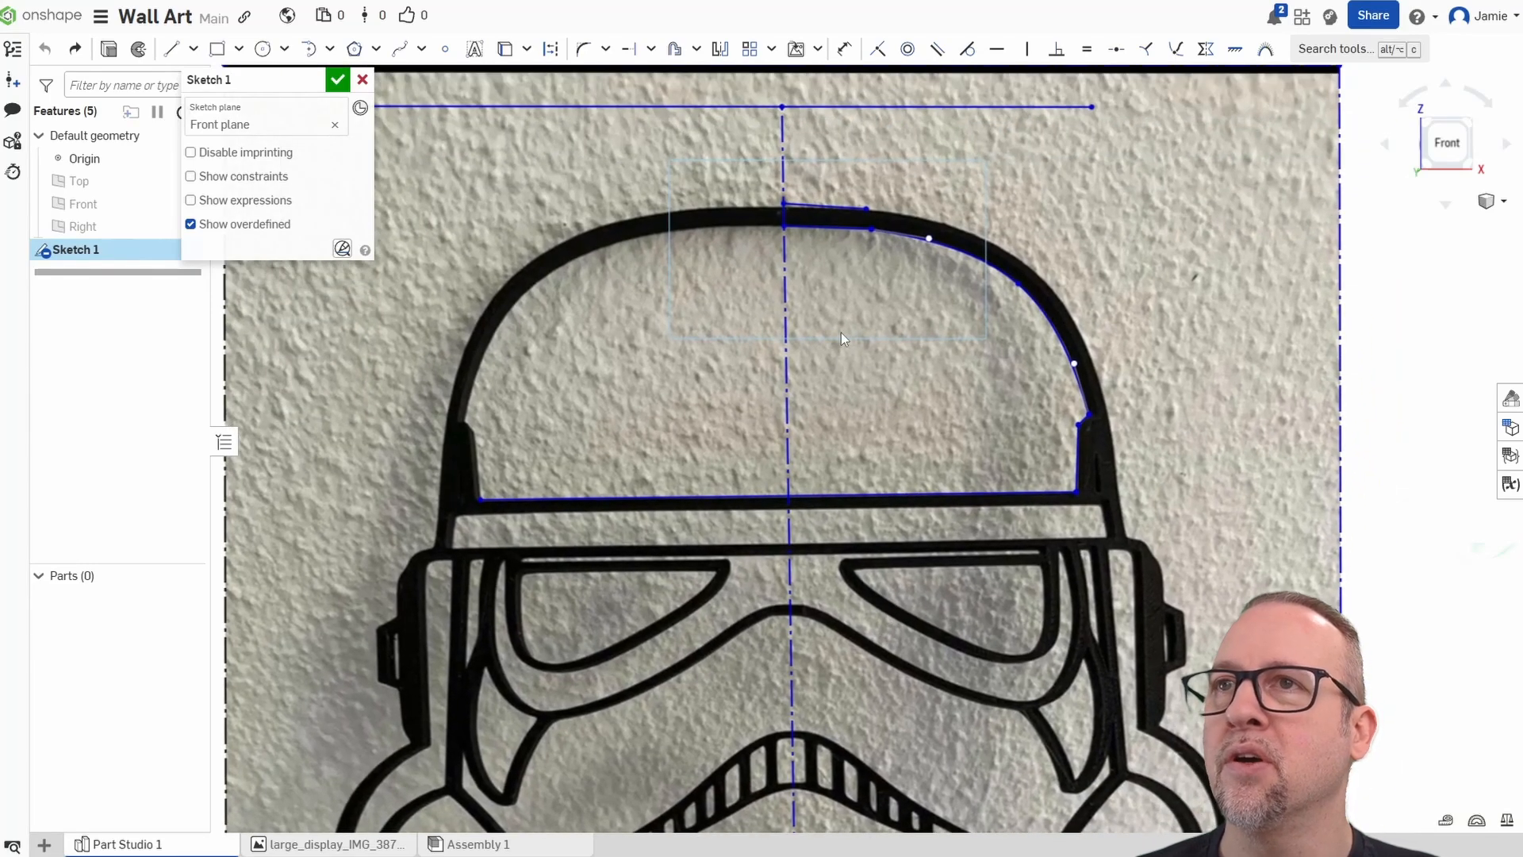
# Fix the construction centre line in place and pull the outer top line's free end slightly further along the dome's edge.
pyautogui.click(789, 418)
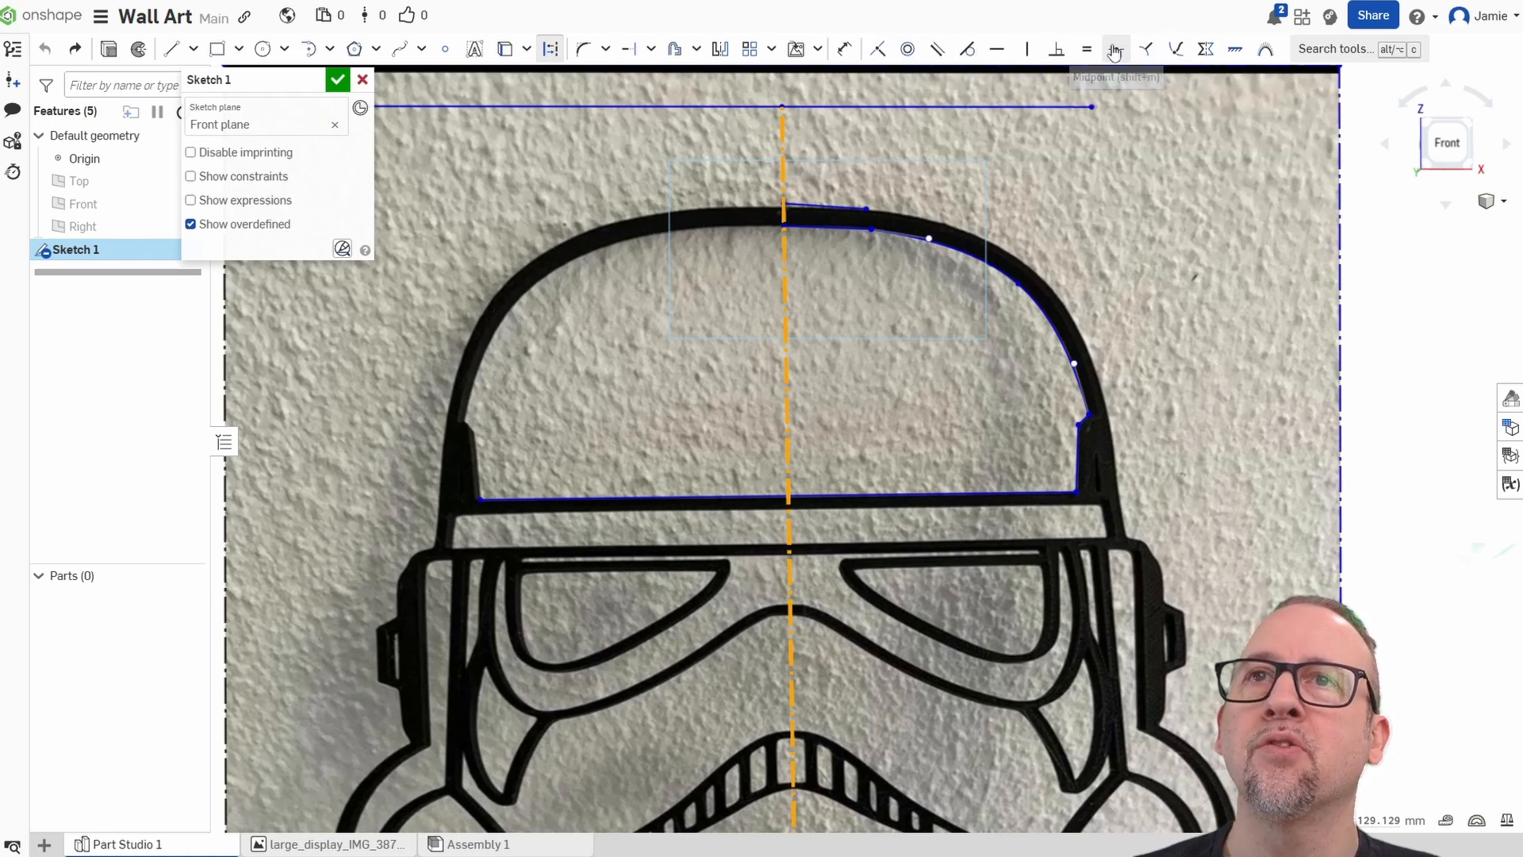
pyautogui.click(1192, 242)
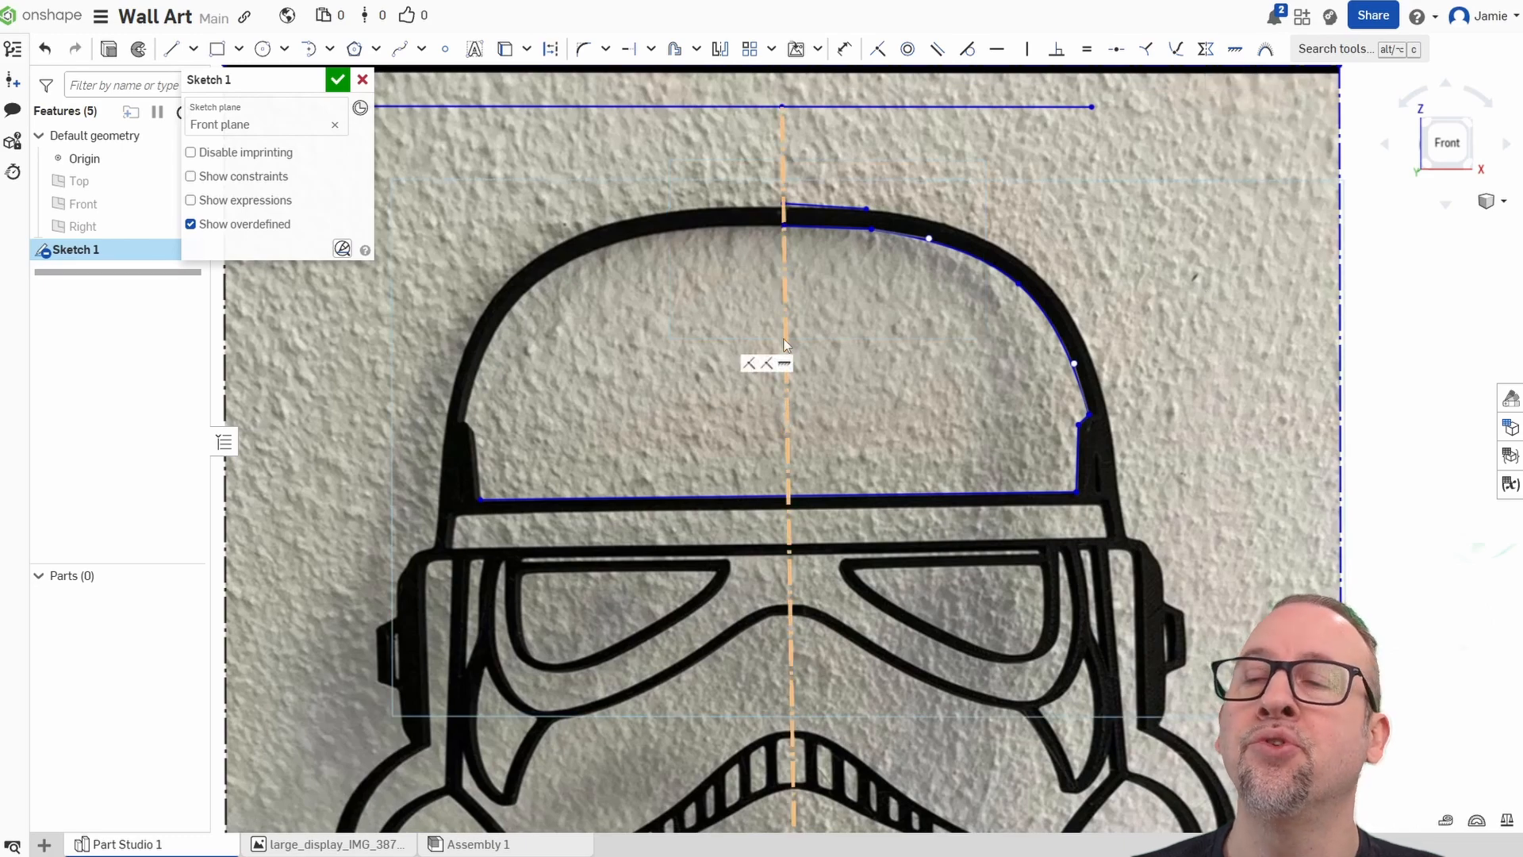
pyautogui.scroll(4, 856, 238)
pyautogui.scroll(-3, 881, 476)
pyautogui.scroll(5, 777, 319)
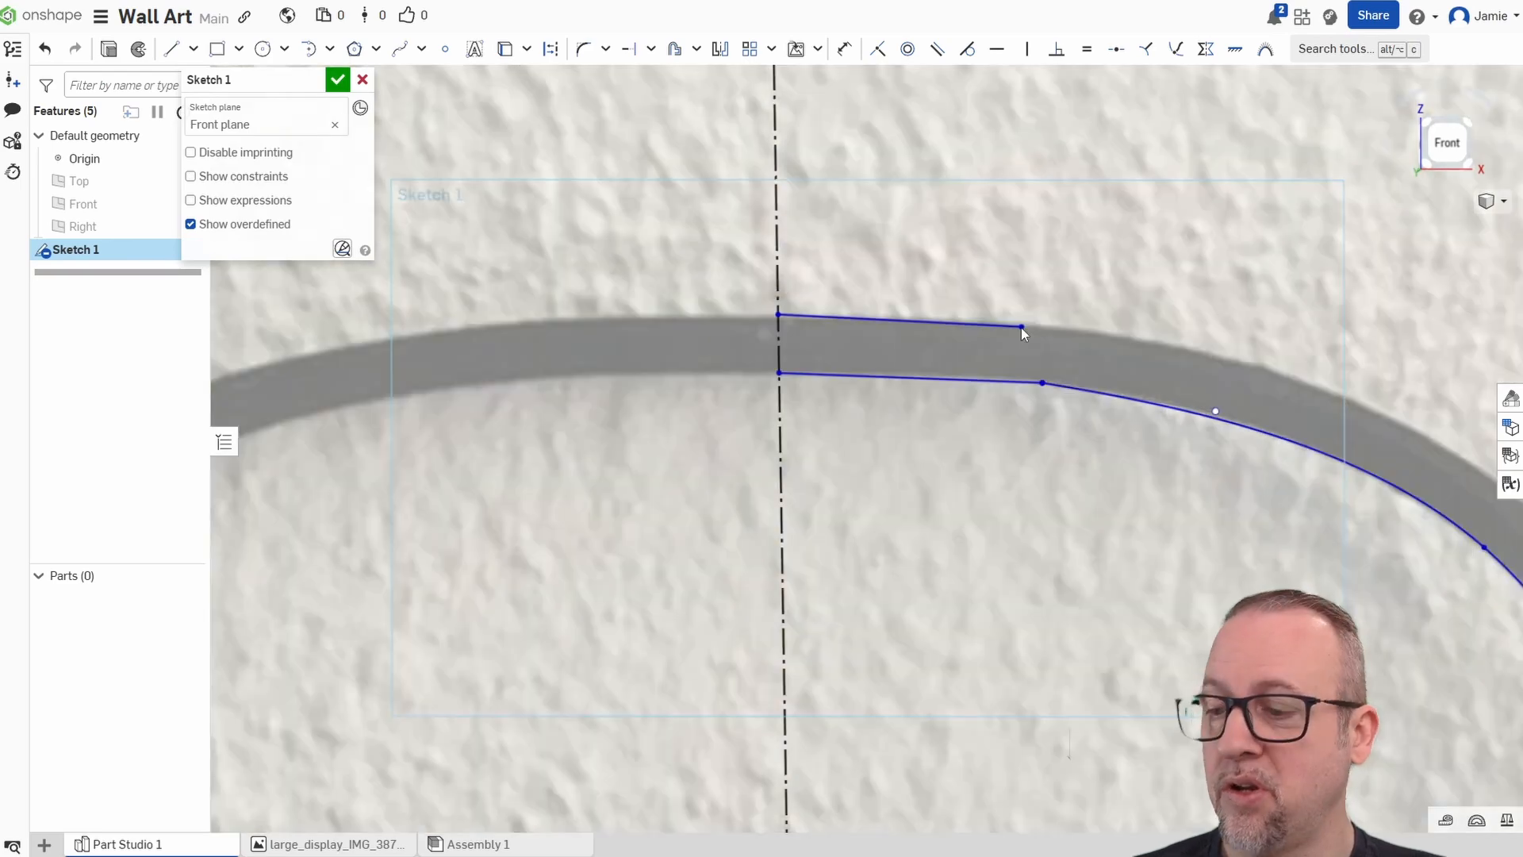
pyautogui.moveTo(1022, 327); pyautogui.dragTo(1037, 326)
# Draw two connected lines, about 6.8 mm and 10.3 mm long, down the dome's right outer edge to the side block's top corner.
pyautogui.scroll(-5, 1036, 326)
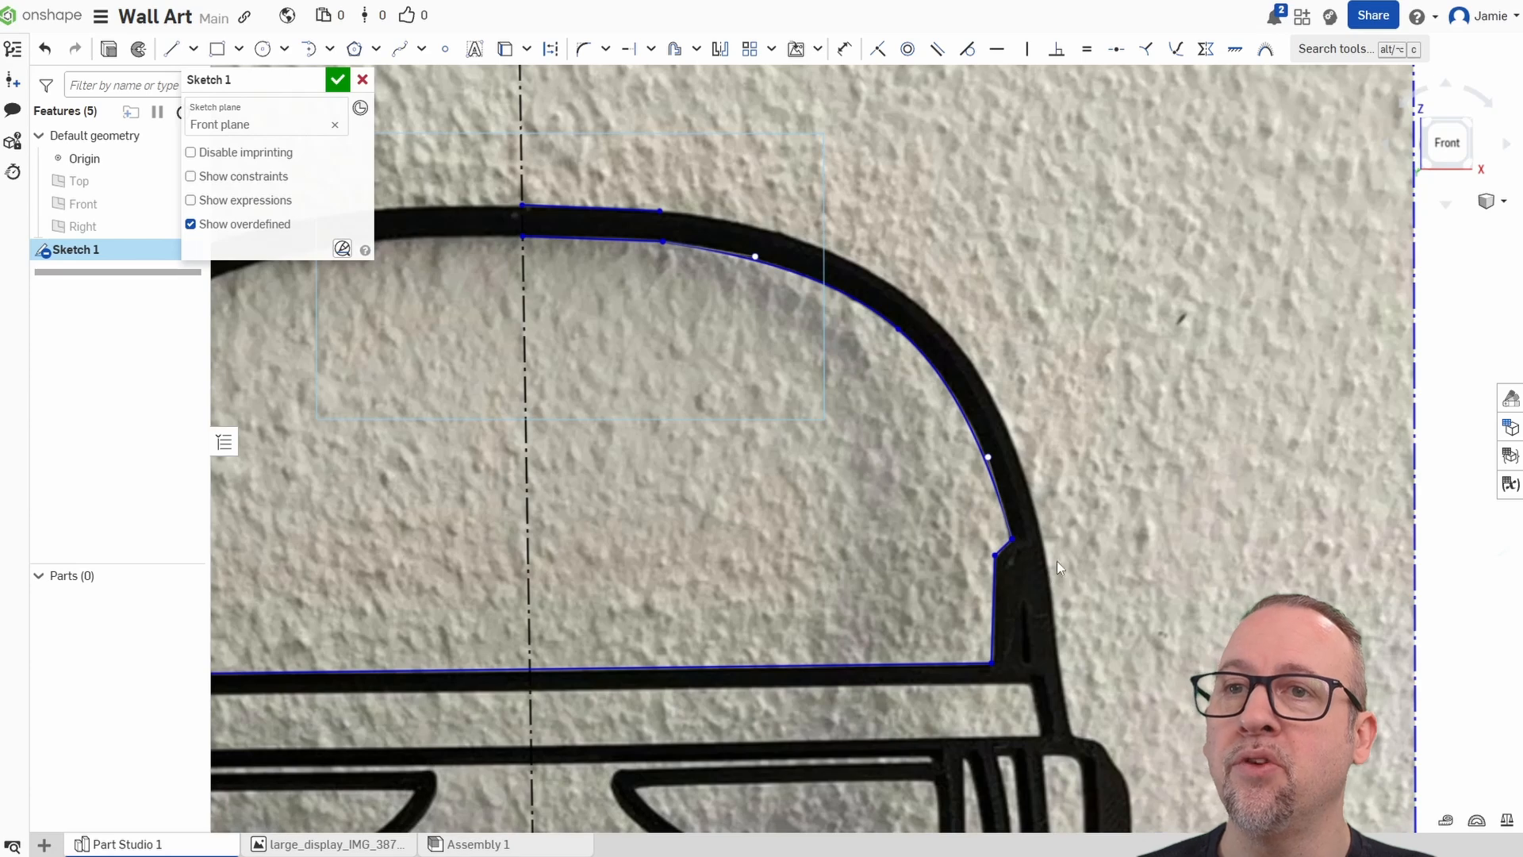
pyautogui.click(171, 48)
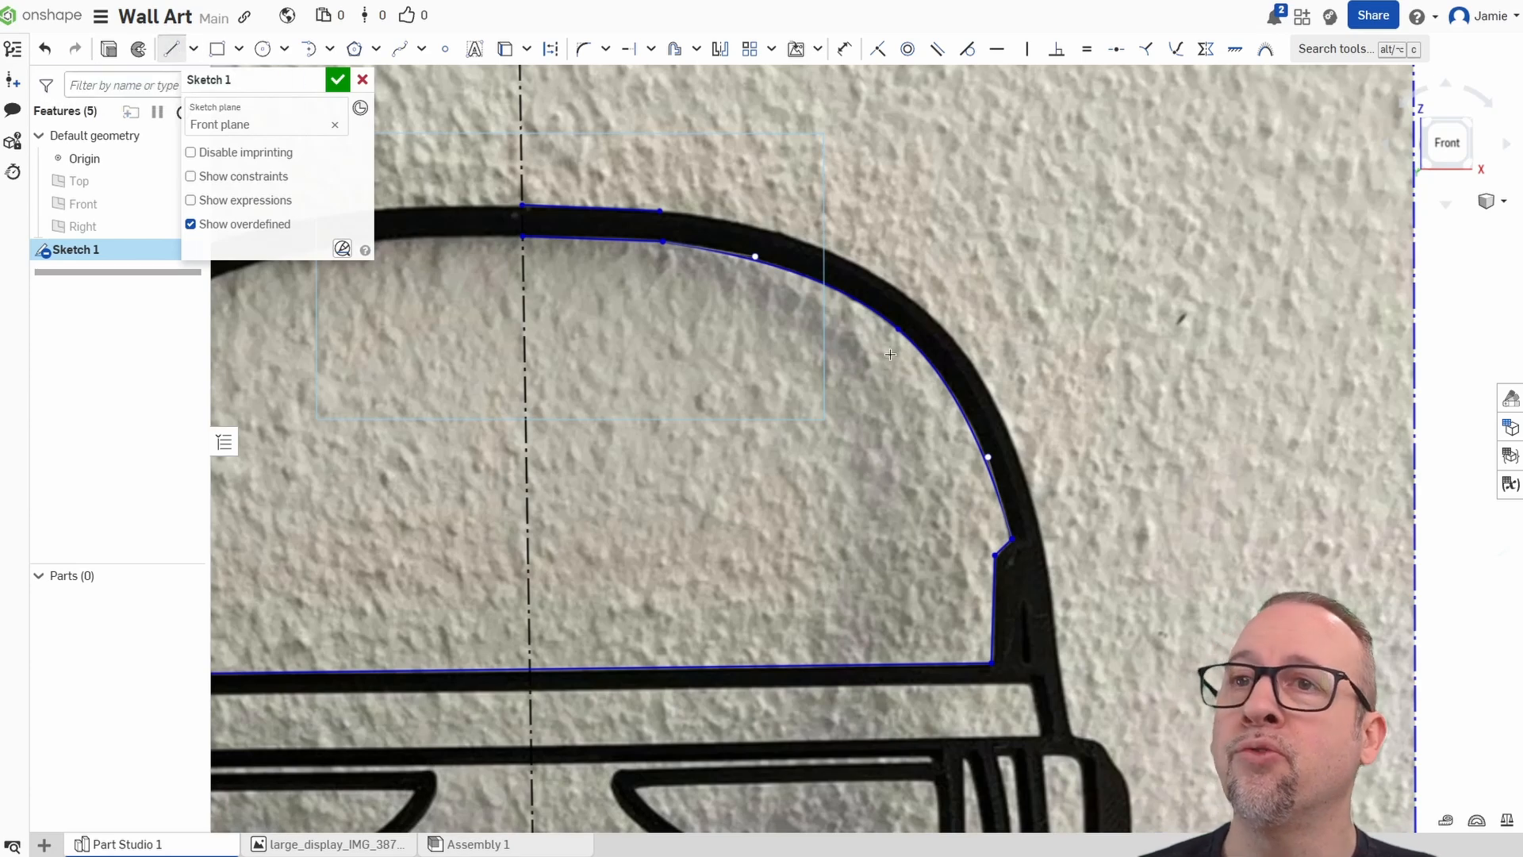
pyautogui.click(1031, 488)
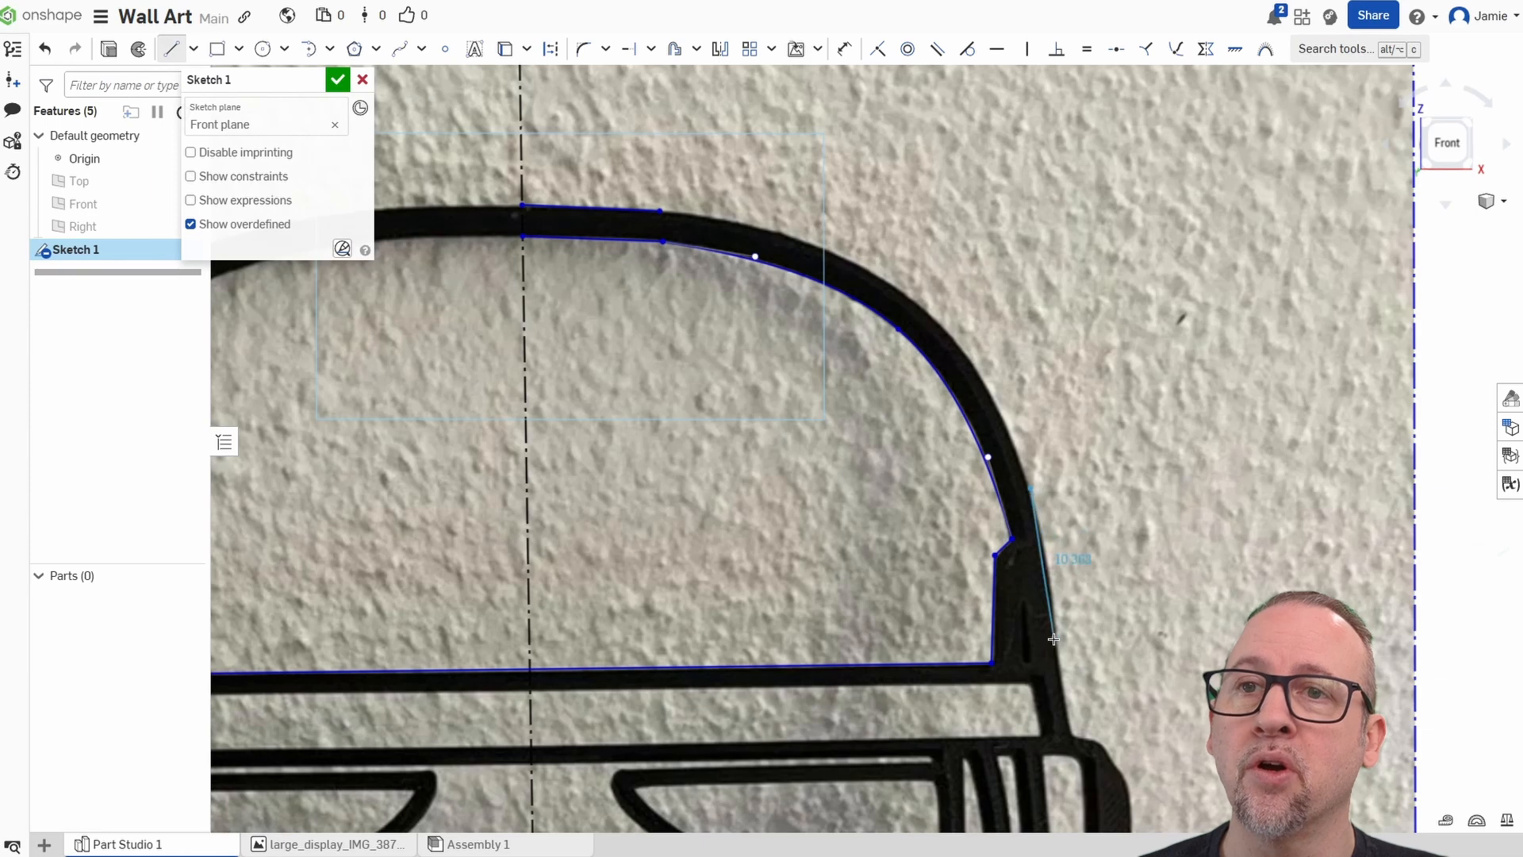
pyautogui.click(1051, 586)
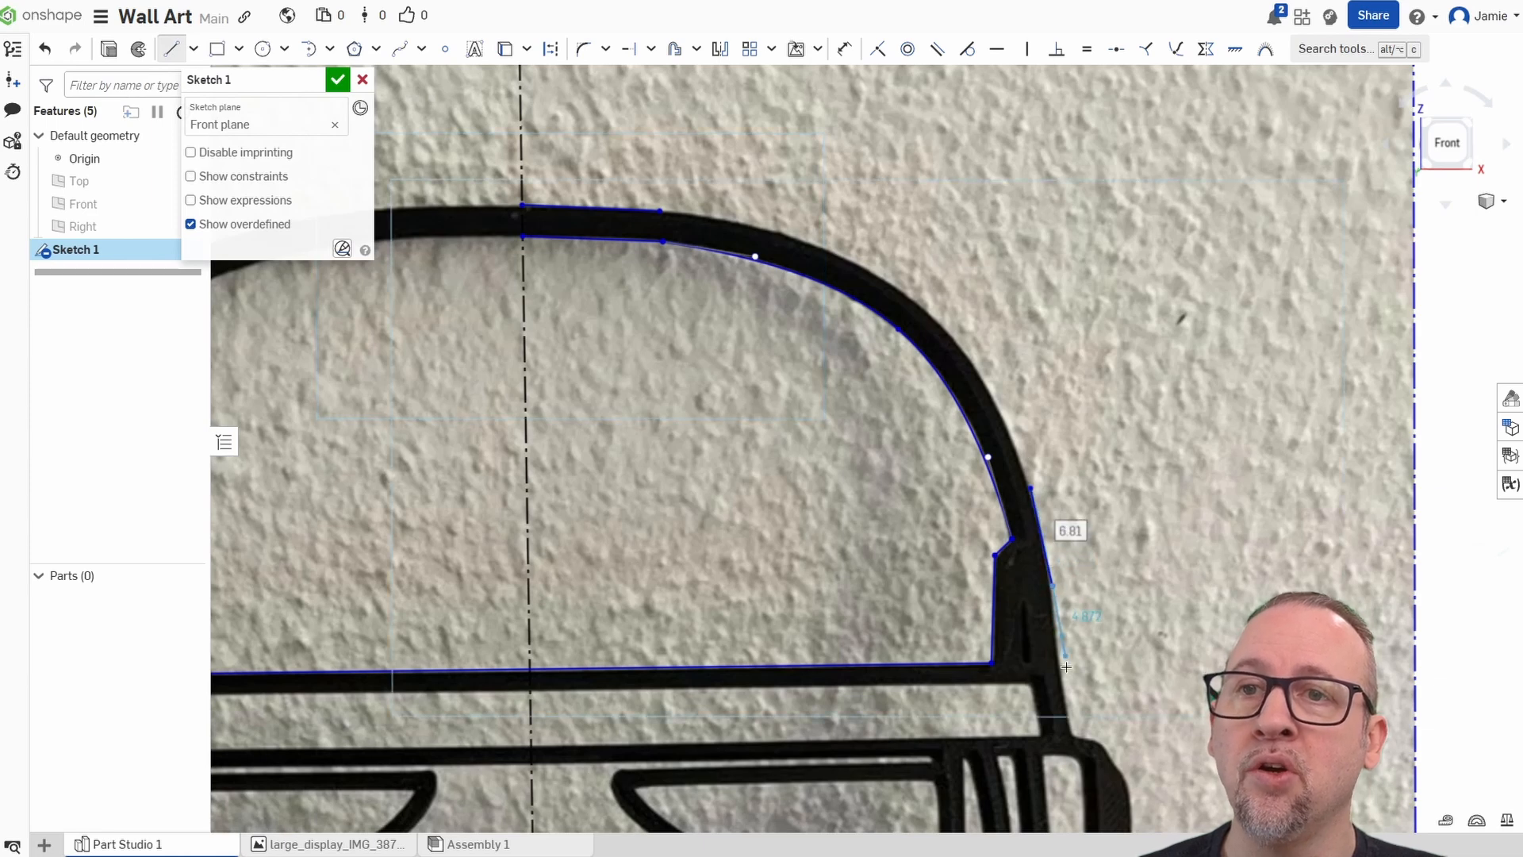
pyautogui.click(1071, 736)
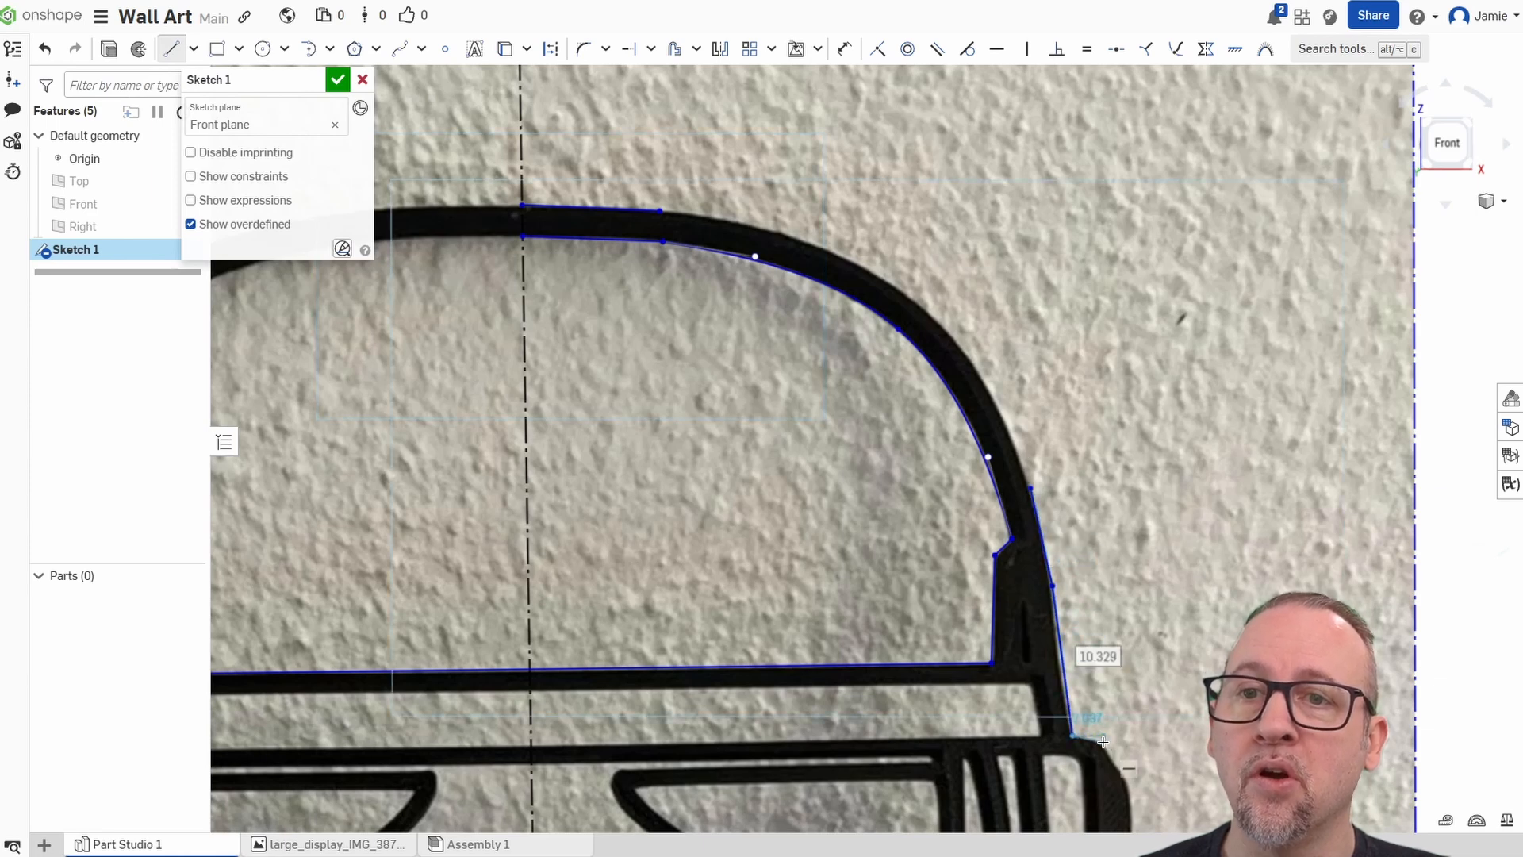
# Continue the line chain around the side block's rounded shoulder with segments about 2.2, 1.4, 1.6, 0.7 and 3.1 mm long.
pyautogui.scroll(8, 1171, 739)
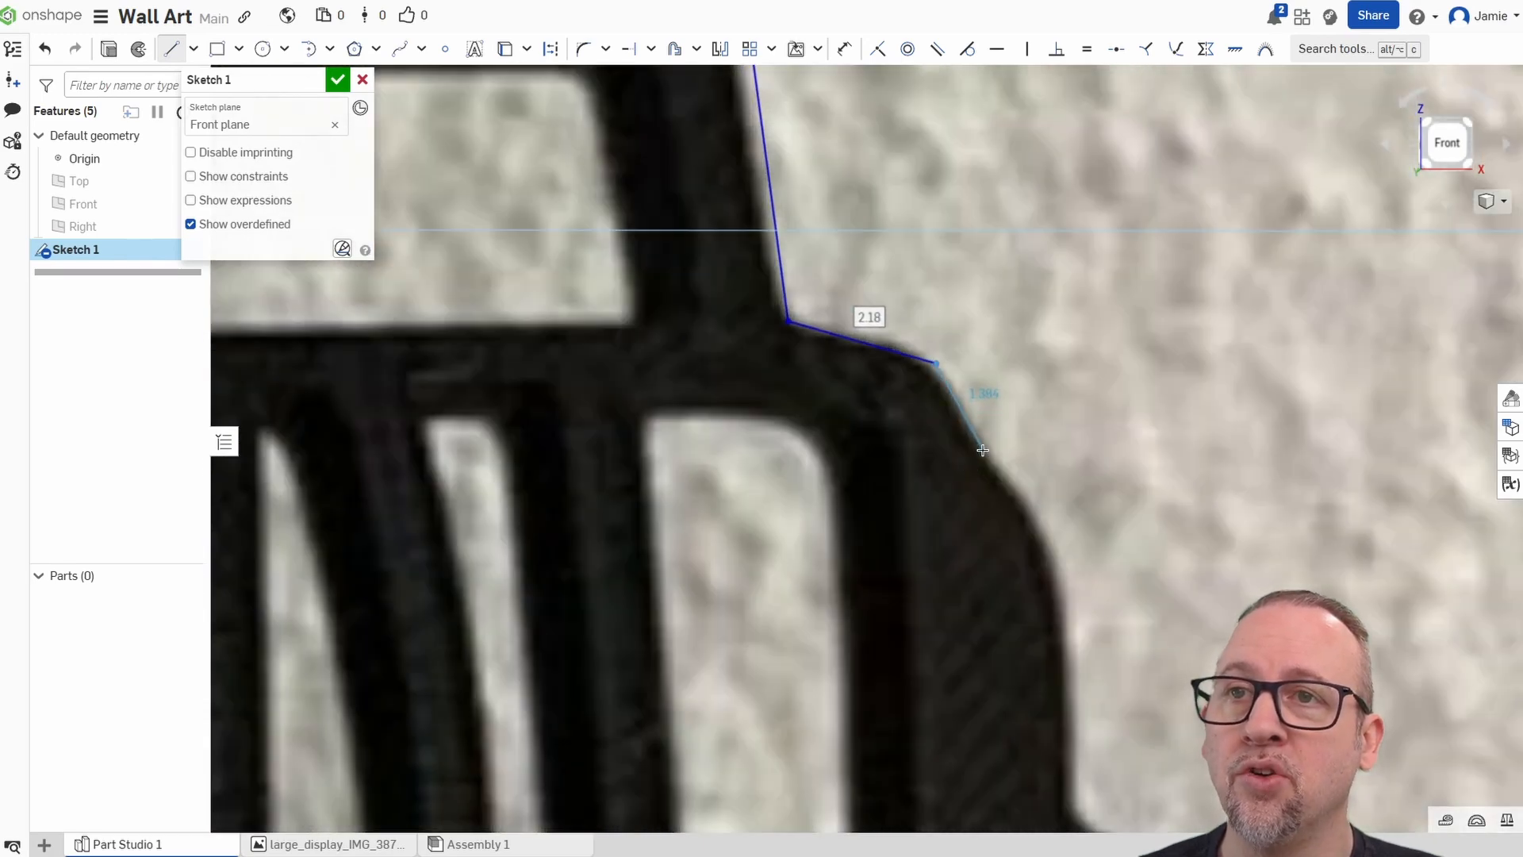
pyautogui.click(983, 449)
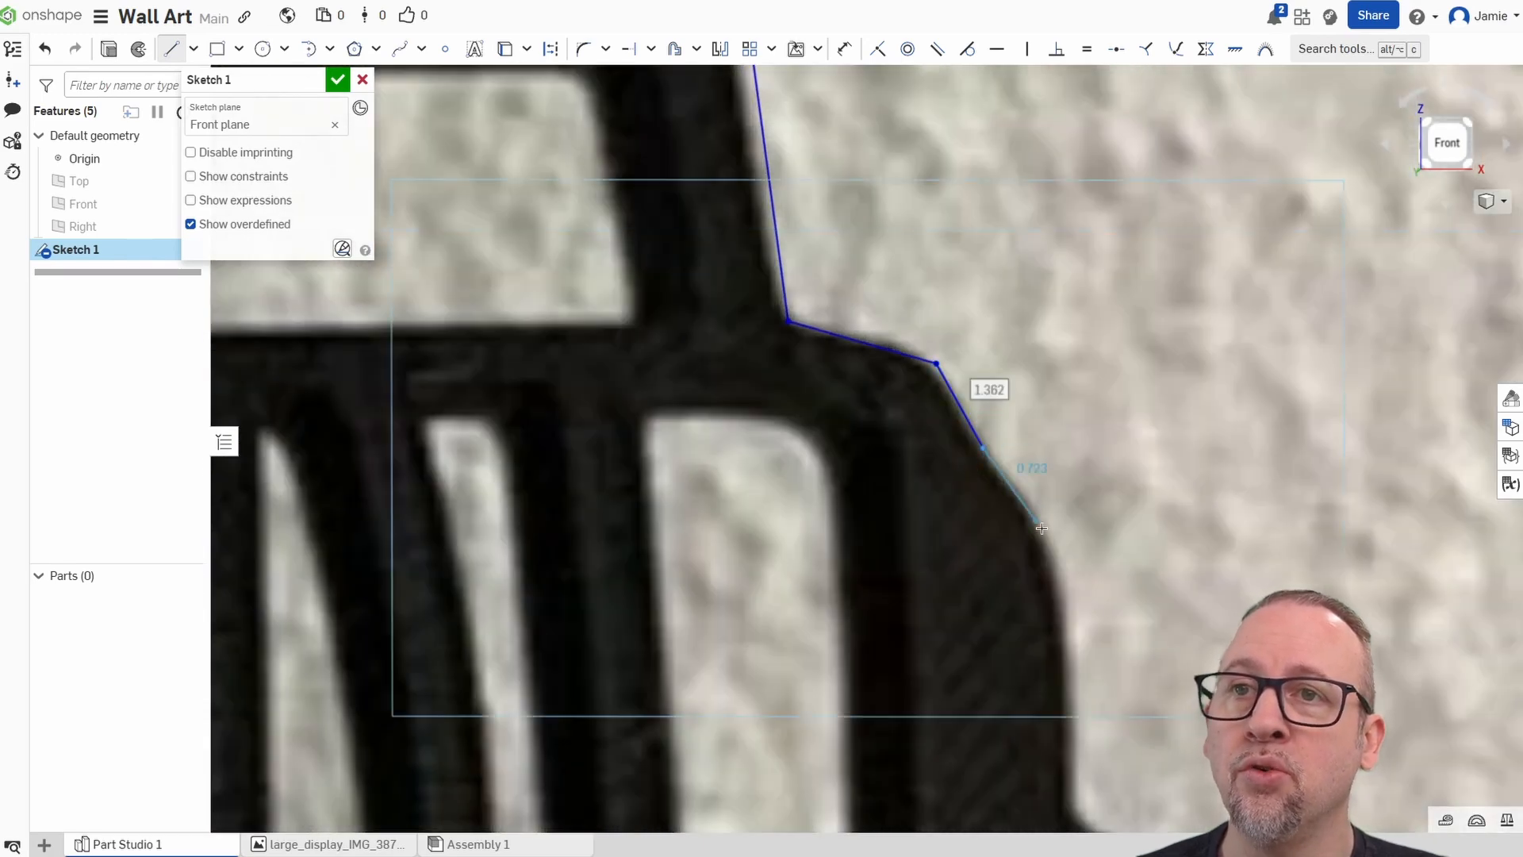
pyautogui.click(1042, 544)
pyautogui.moveTo(1078, 626)
pyautogui.mouseDown(button='middle')
pyautogui.moveTo(1071, 425)
pyautogui.moveTo(1026, 330)
pyautogui.mouseUp(button='middle')
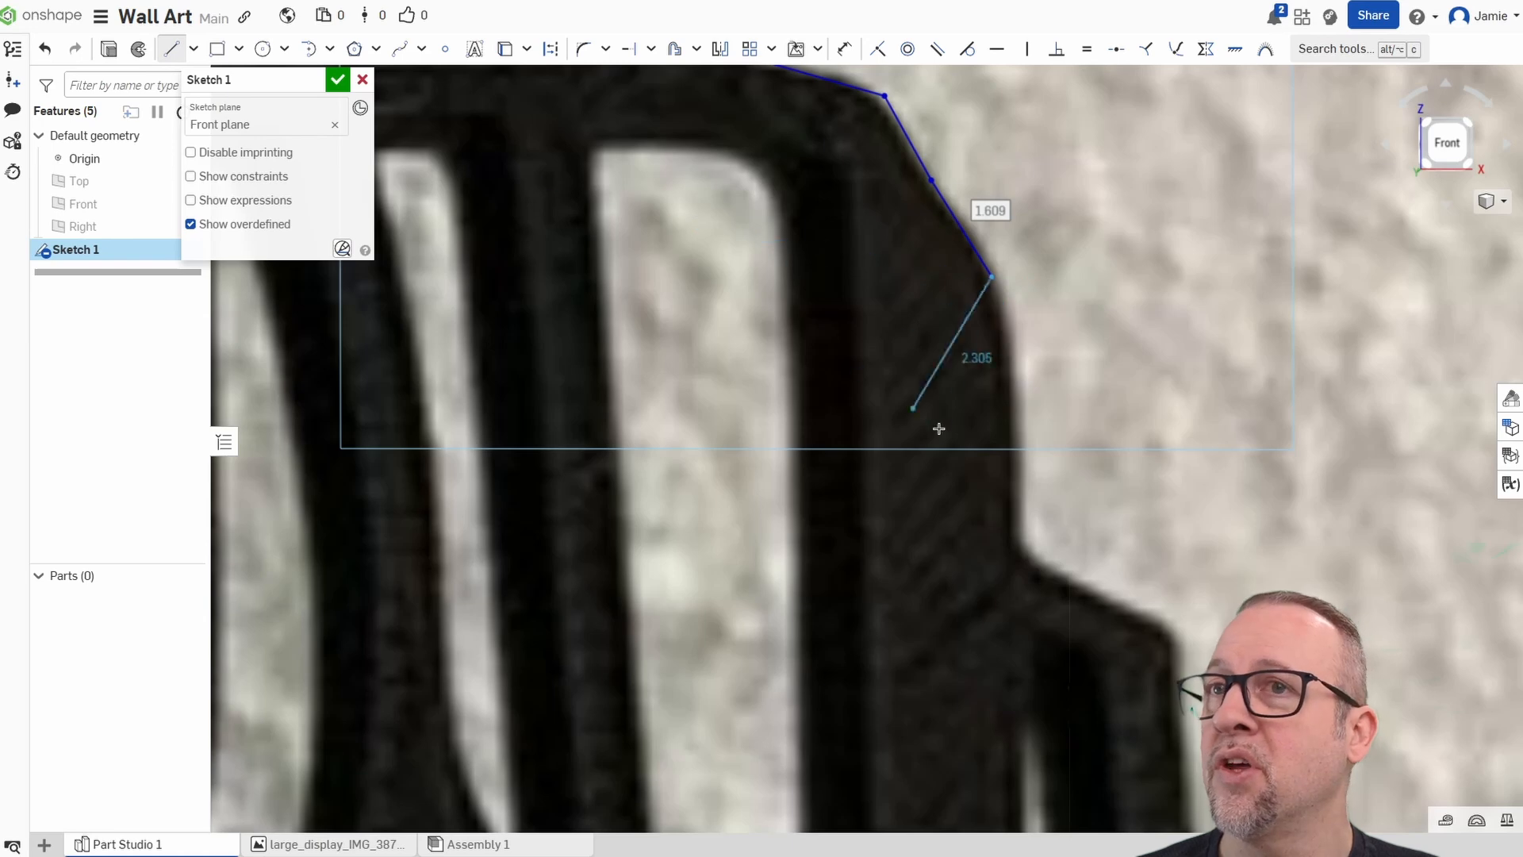
pyautogui.click(1013, 325)
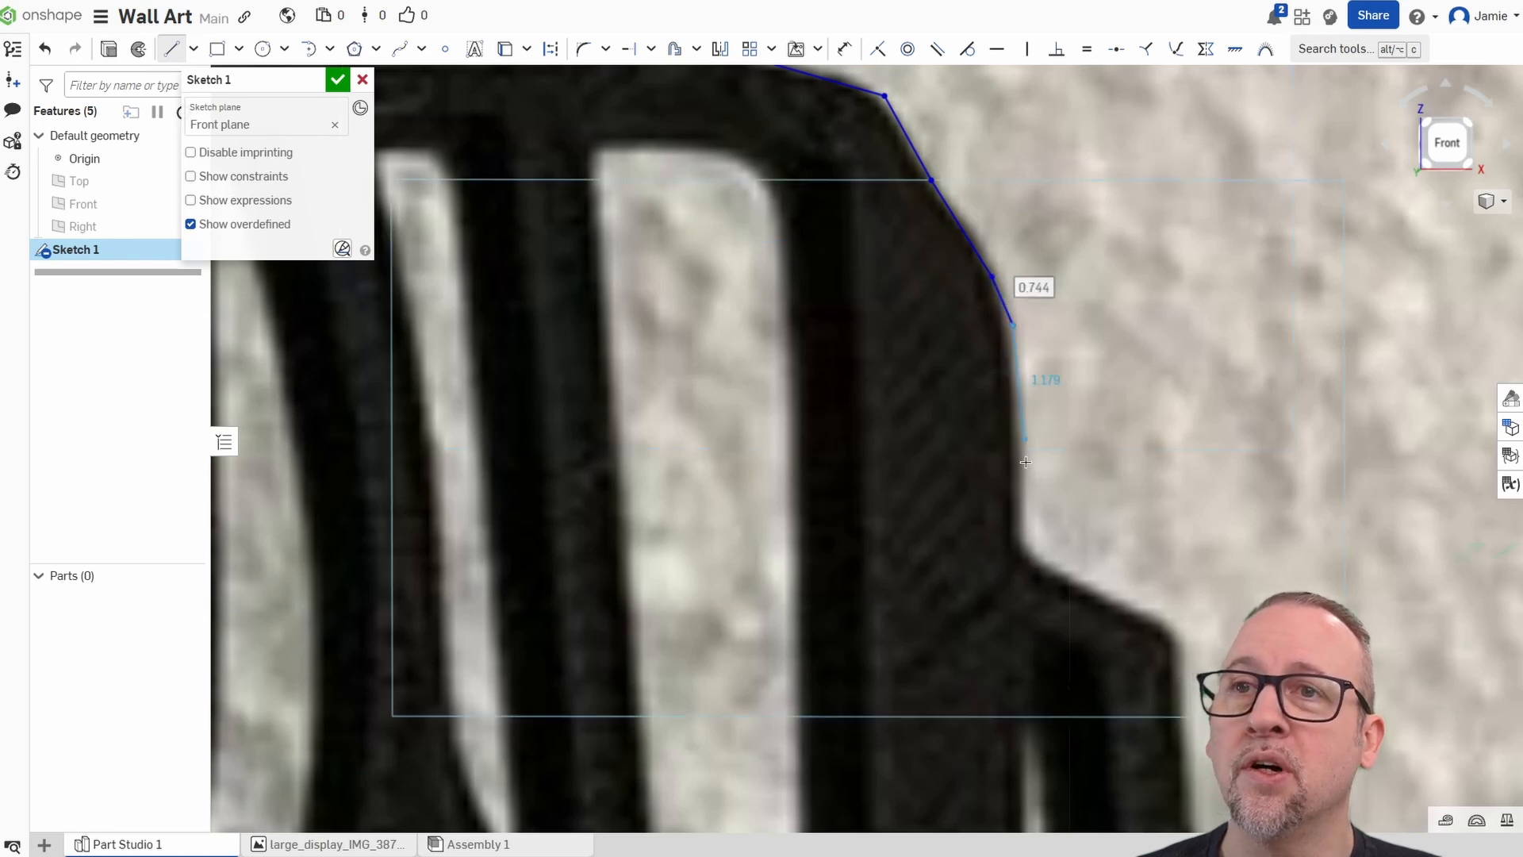
pyautogui.click(1012, 543)
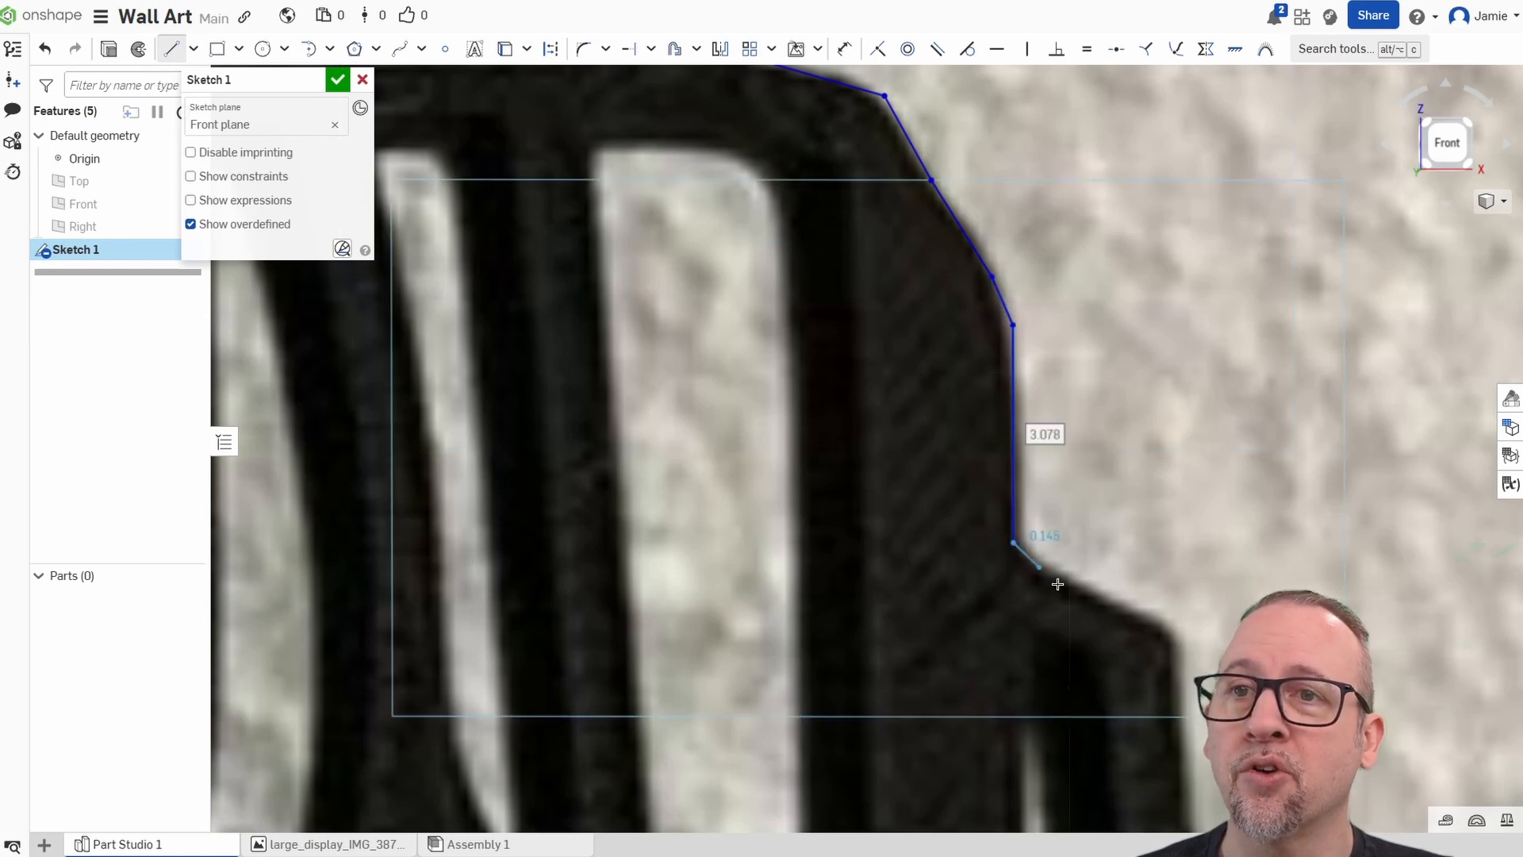
# Outline the protruding right ear piece with three connected lines about 2.6, 5.7 and 2.5 mm long.
pyautogui.click(1172, 632)
pyautogui.moveTo(1171, 632); pyautogui.dragTo(932, 295, button='middle')
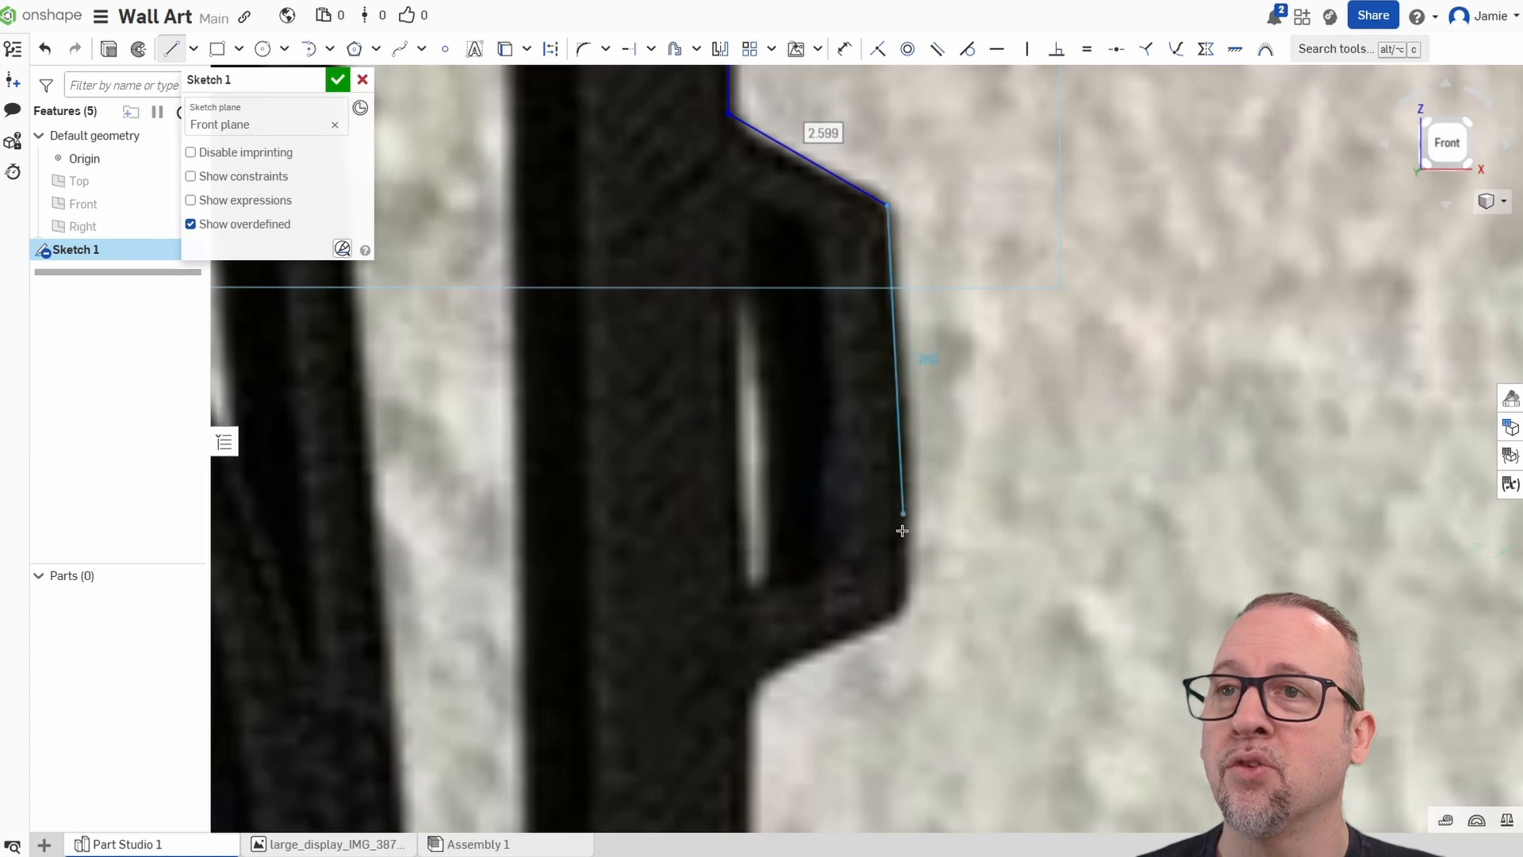
pyautogui.click(908, 609)
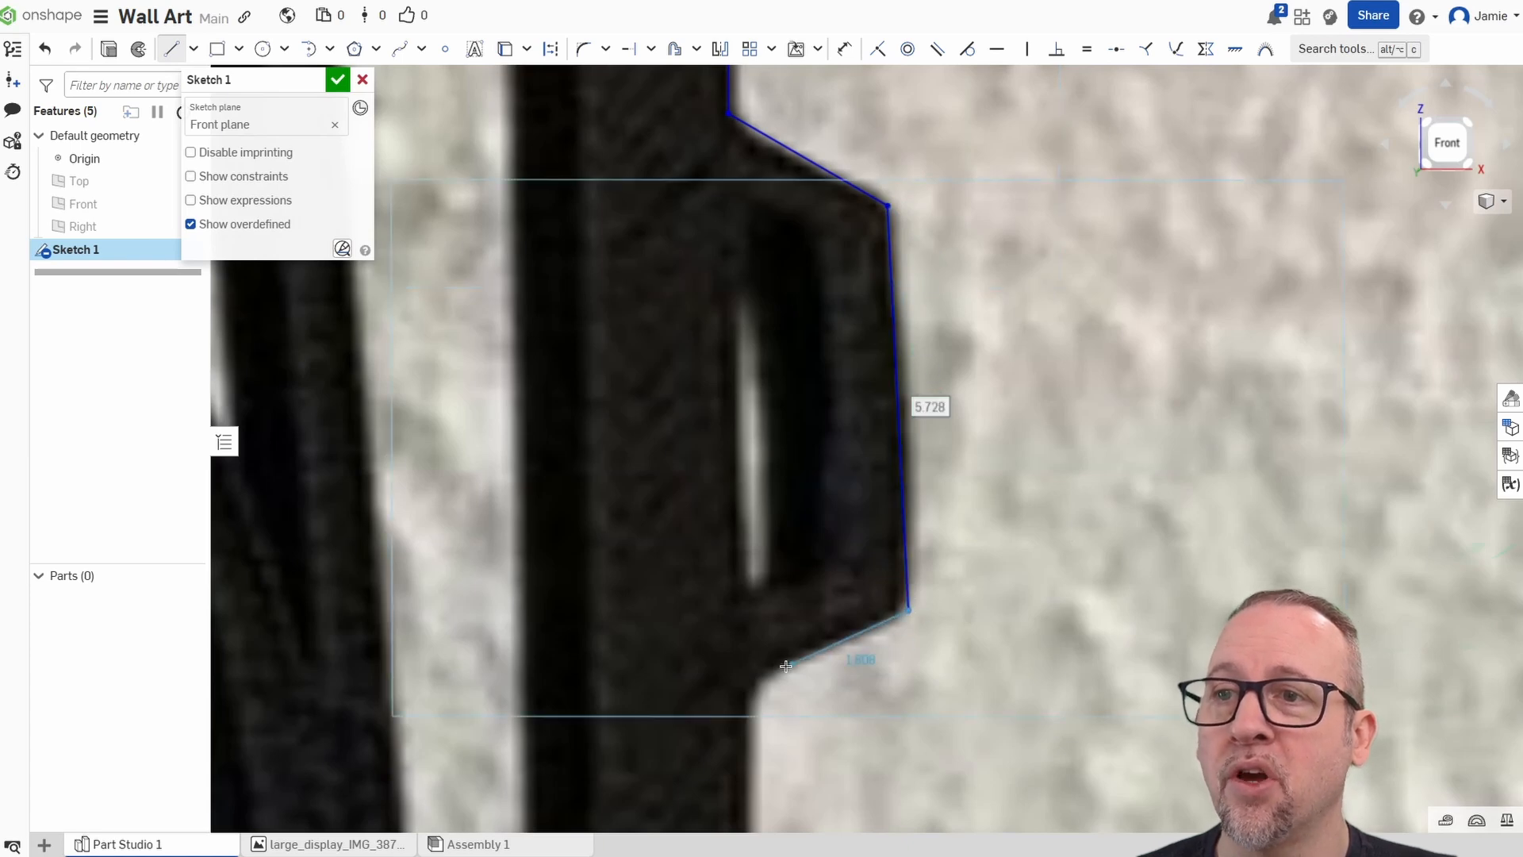
pyautogui.click(749, 683)
# Trace from the ear piece down to the cheek curve's start with connected lines about 4.1, 1.7 and 3.1 mm long.
pyautogui.moveTo(749, 683); pyautogui.dragTo(1055, 128, button='middle')
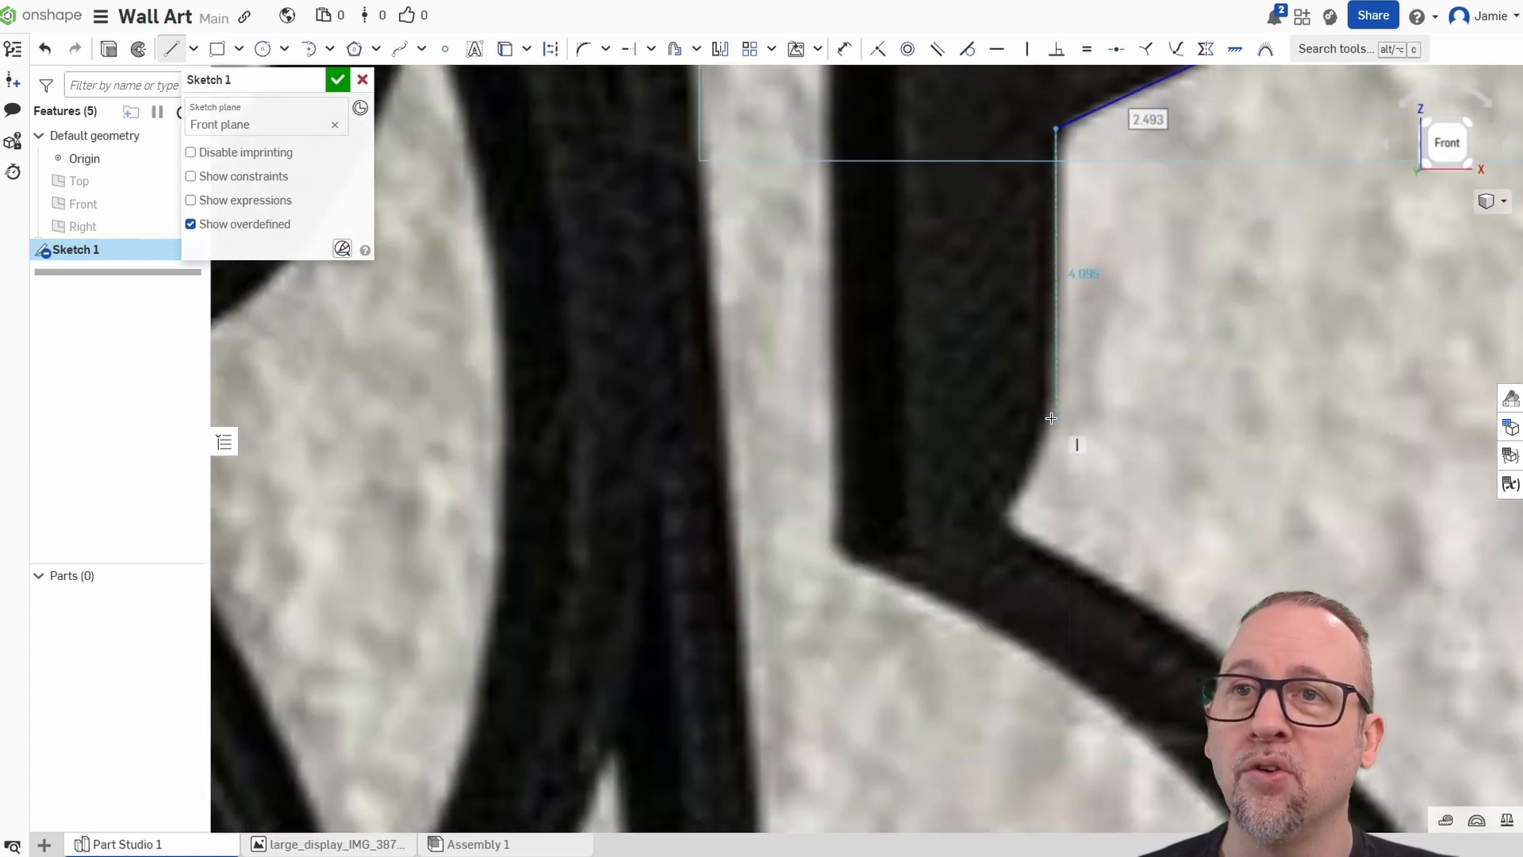
pyautogui.click(1050, 416)
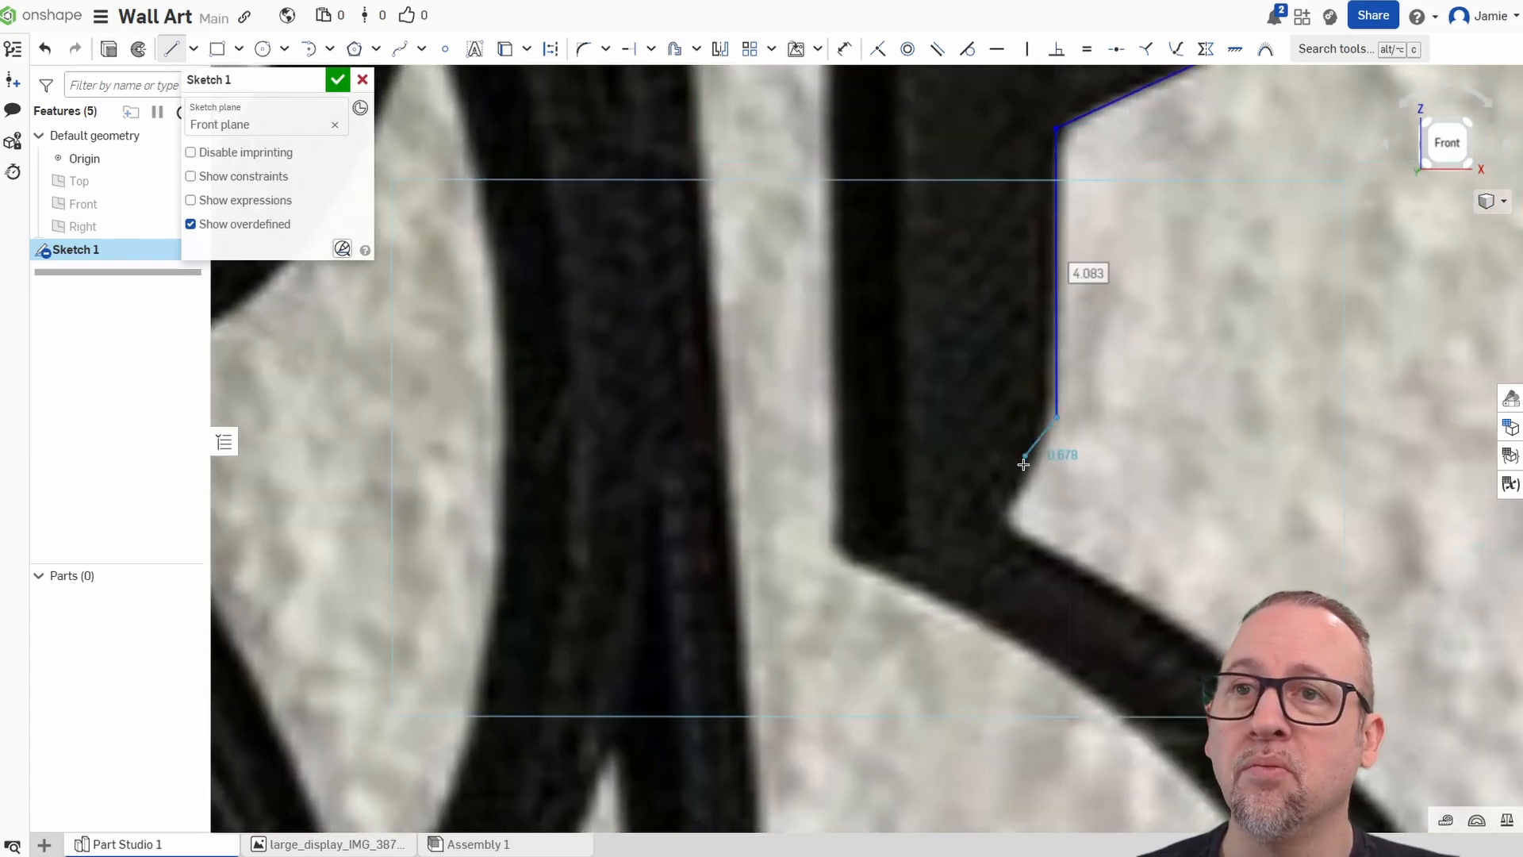
pyautogui.click(1003, 522)
pyautogui.moveTo(1162, 428); pyautogui.dragTo(785, 115, button='middle')
pyautogui.scroll(-3, 778, 321)
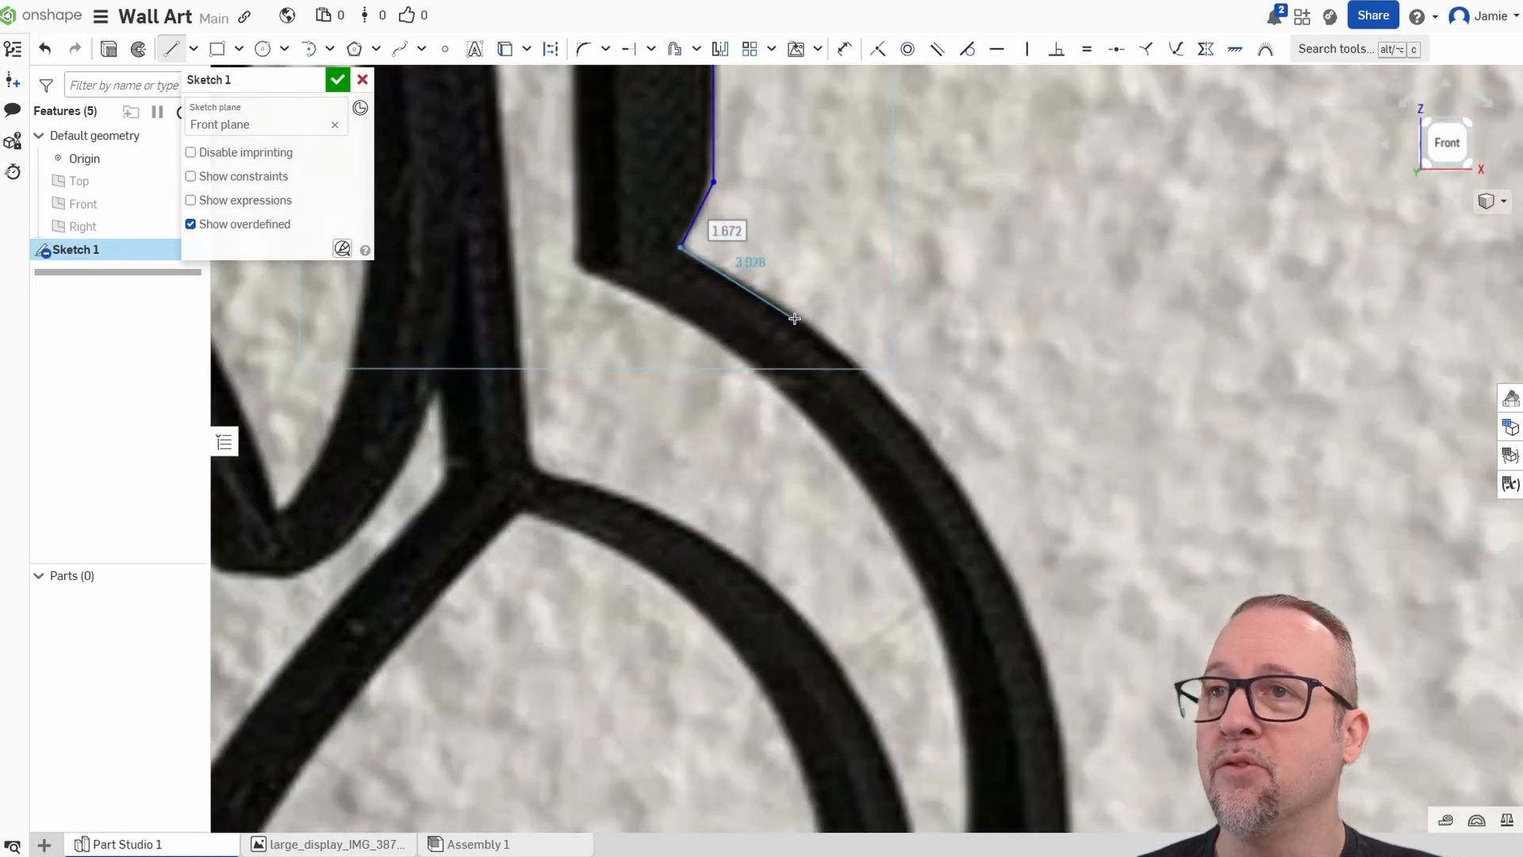
pyautogui.click(798, 308)
pyautogui.press('a')
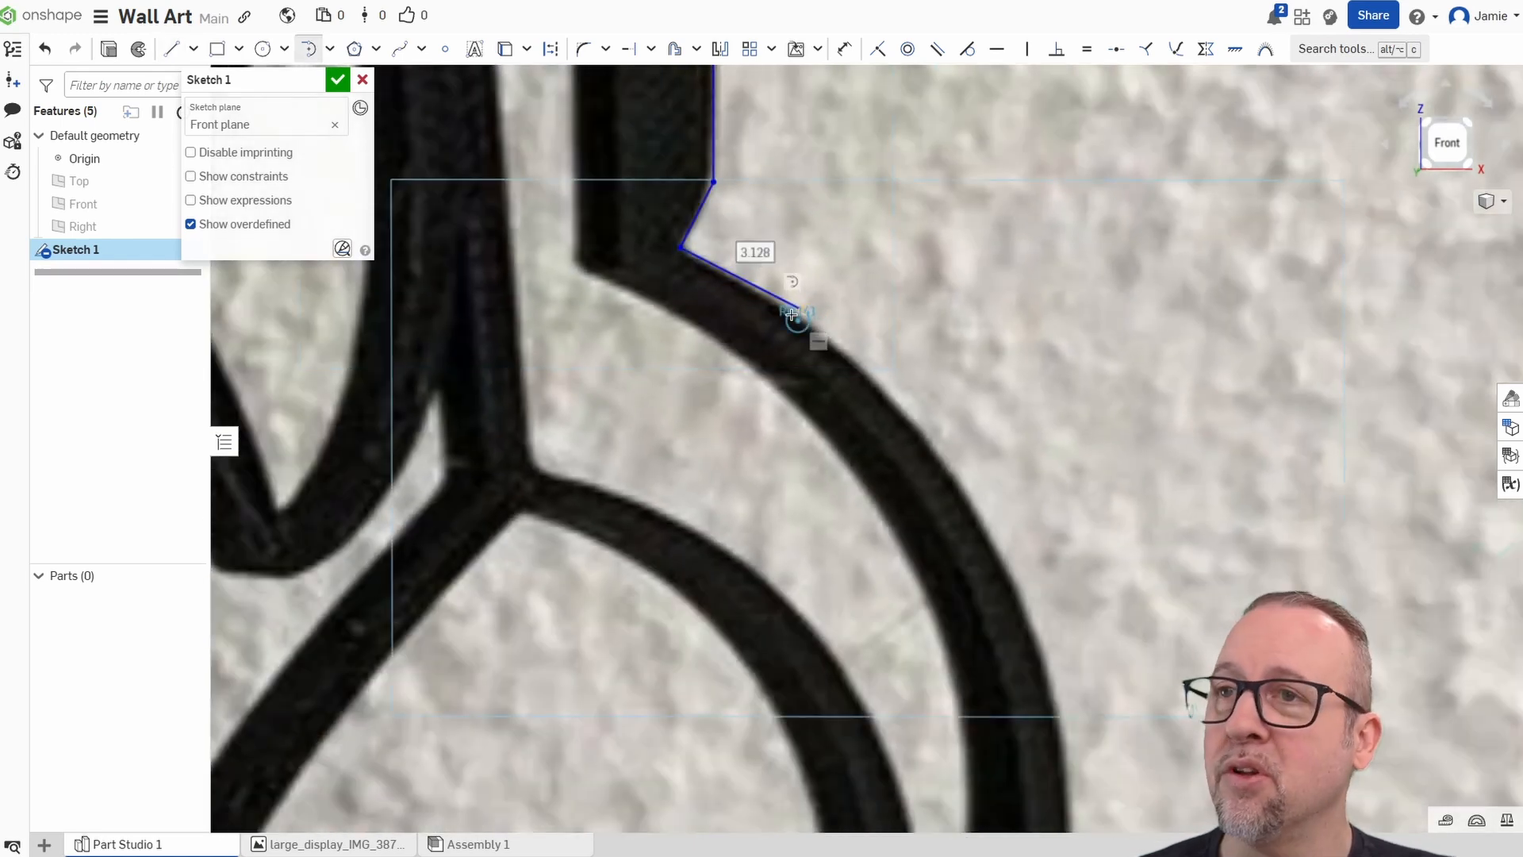
pyautogui.press('l')
pyautogui.click(803, 310)
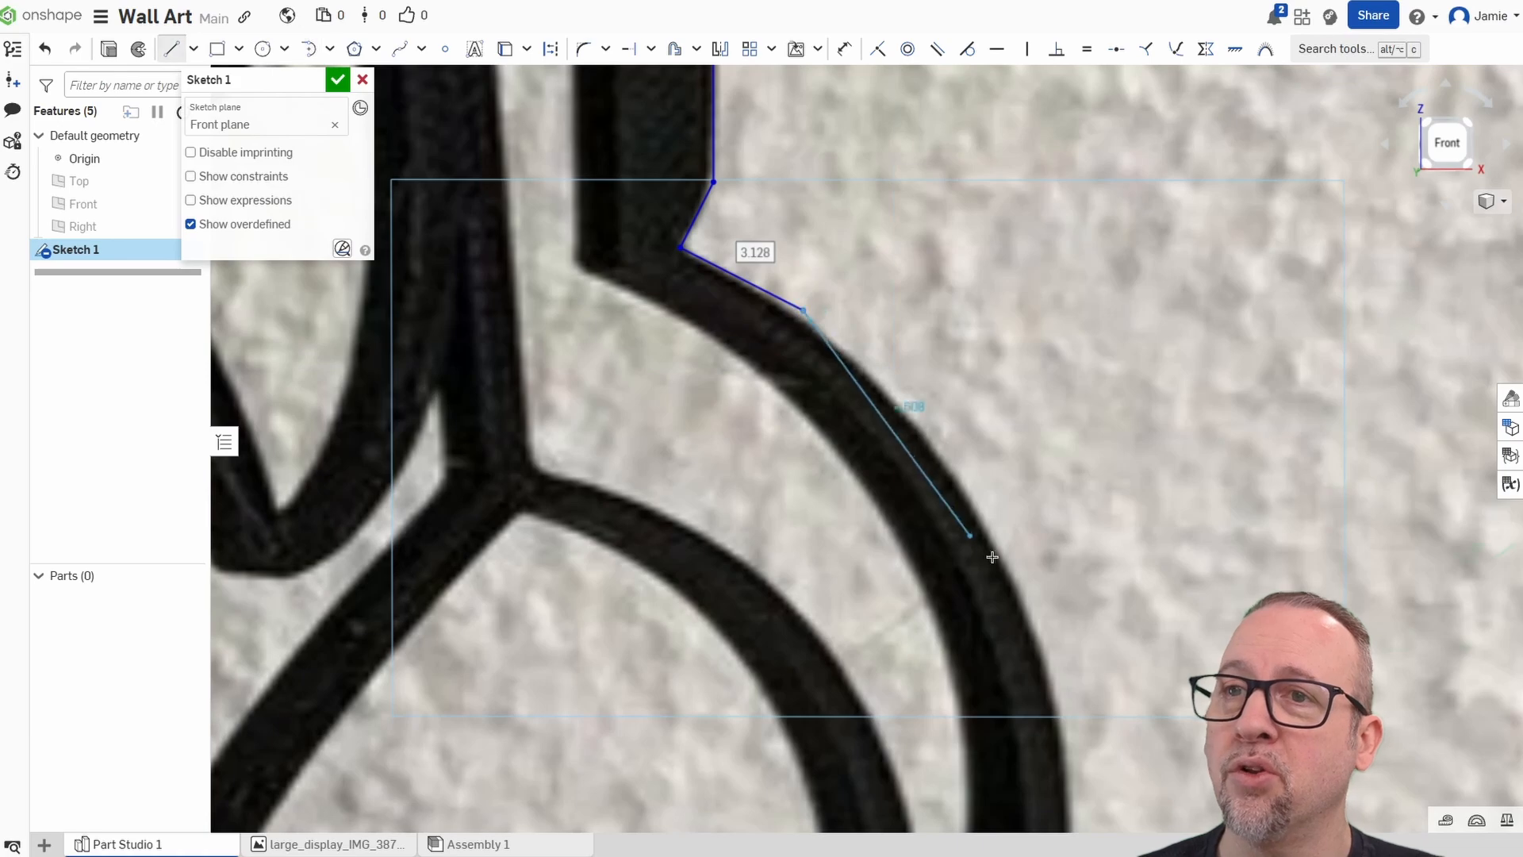
pyautogui.moveTo(1099, 540); pyautogui.dragTo(1100, 353, button='middle')
pyautogui.scroll(-5, 1079, 387)
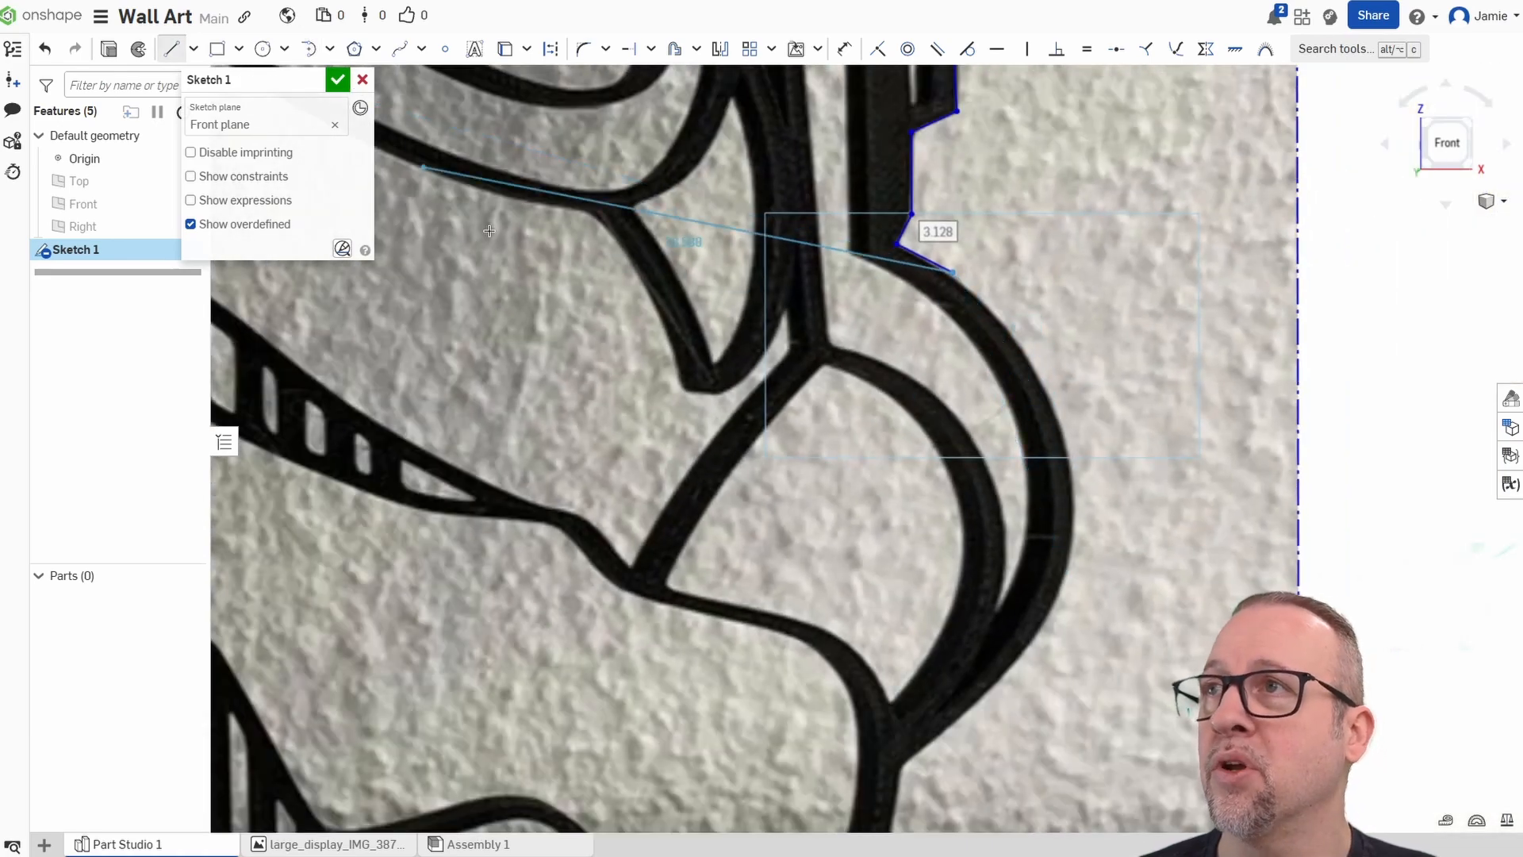
pyautogui.press('Escape')
# Move both endpoints of the last line so that it follows the upper outer edge of the cheek curve.
pyautogui.scroll(5, 1006, 249)
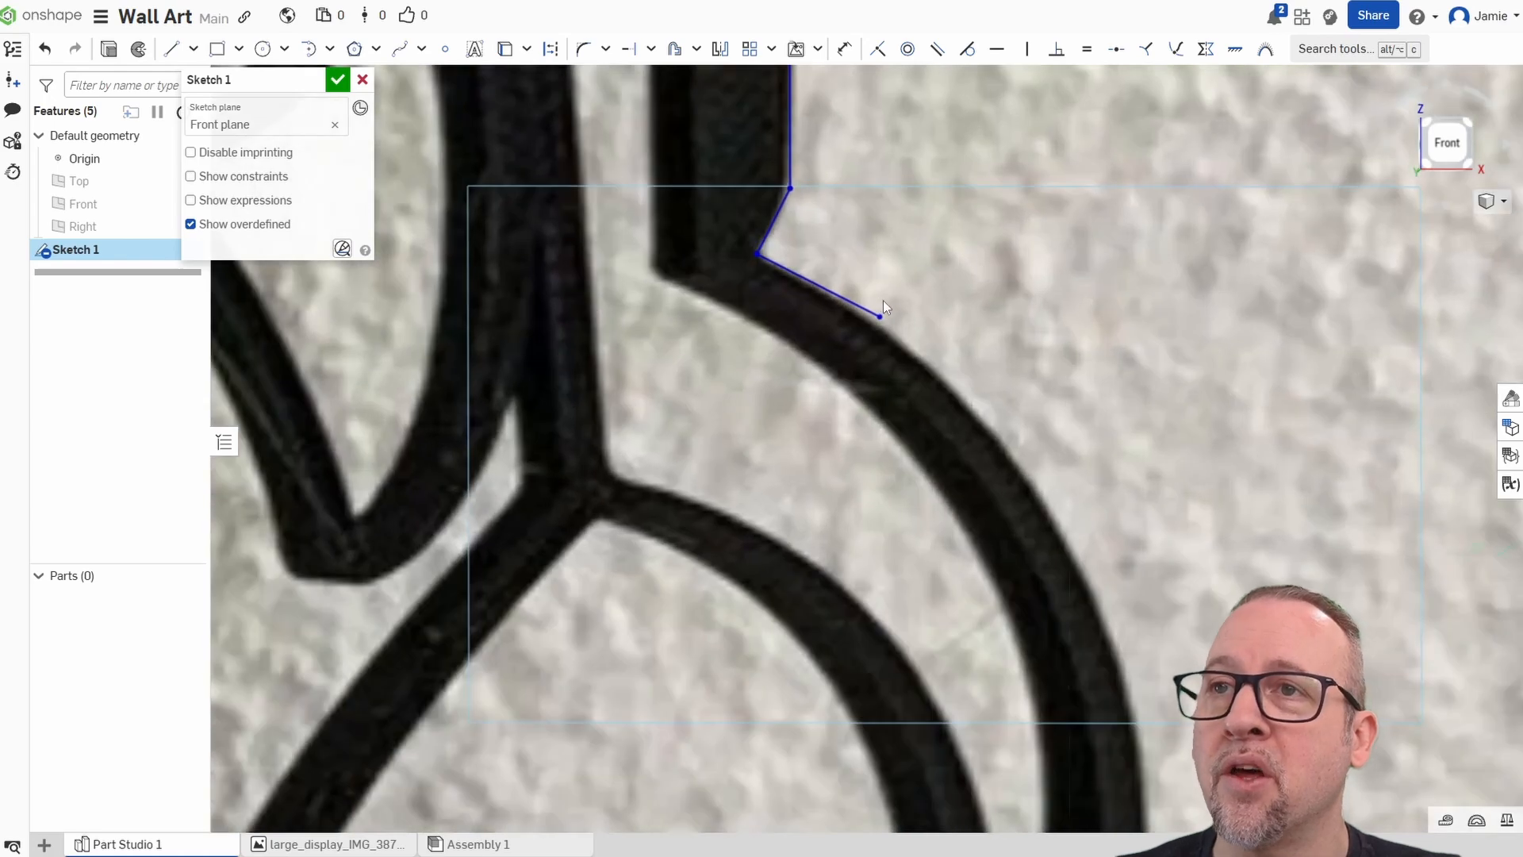
pyautogui.scroll(3, 883, 300)
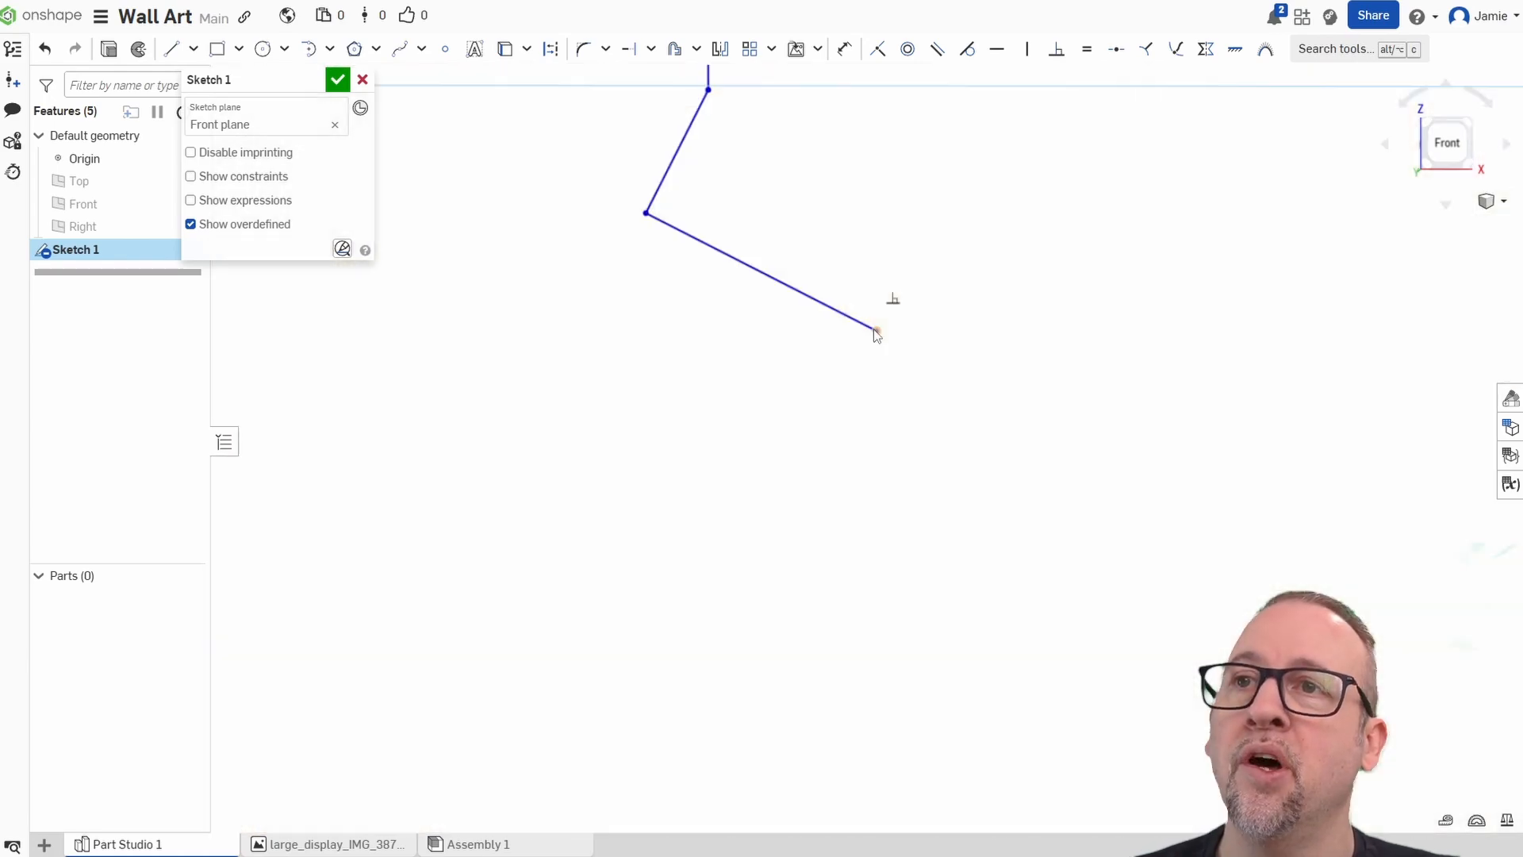
pyautogui.moveTo(875, 330); pyautogui.dragTo(874, 344)
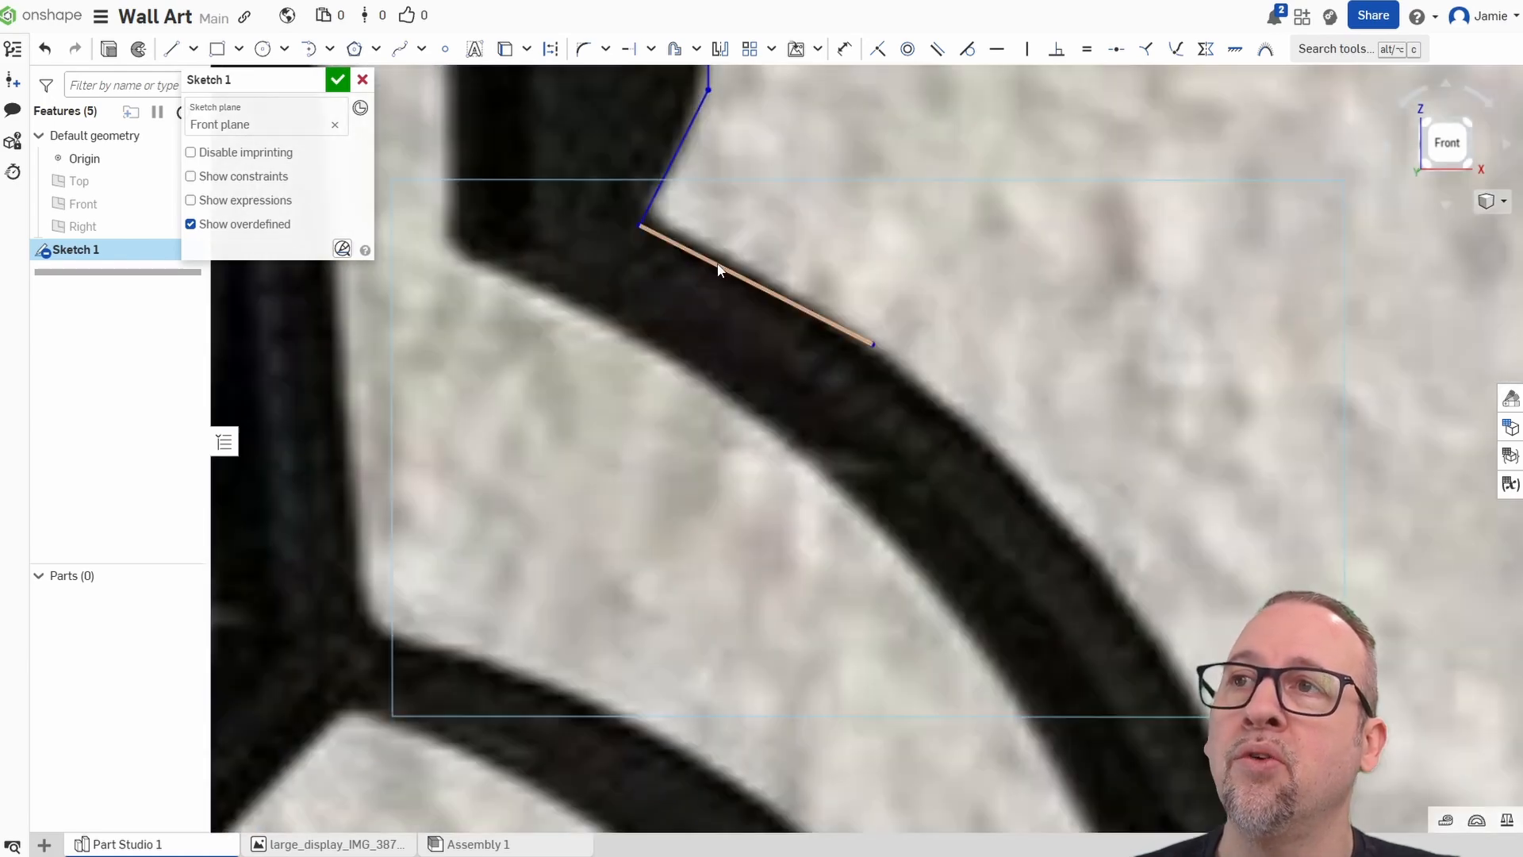
pyautogui.moveTo(640, 226); pyautogui.dragTo(647, 208)
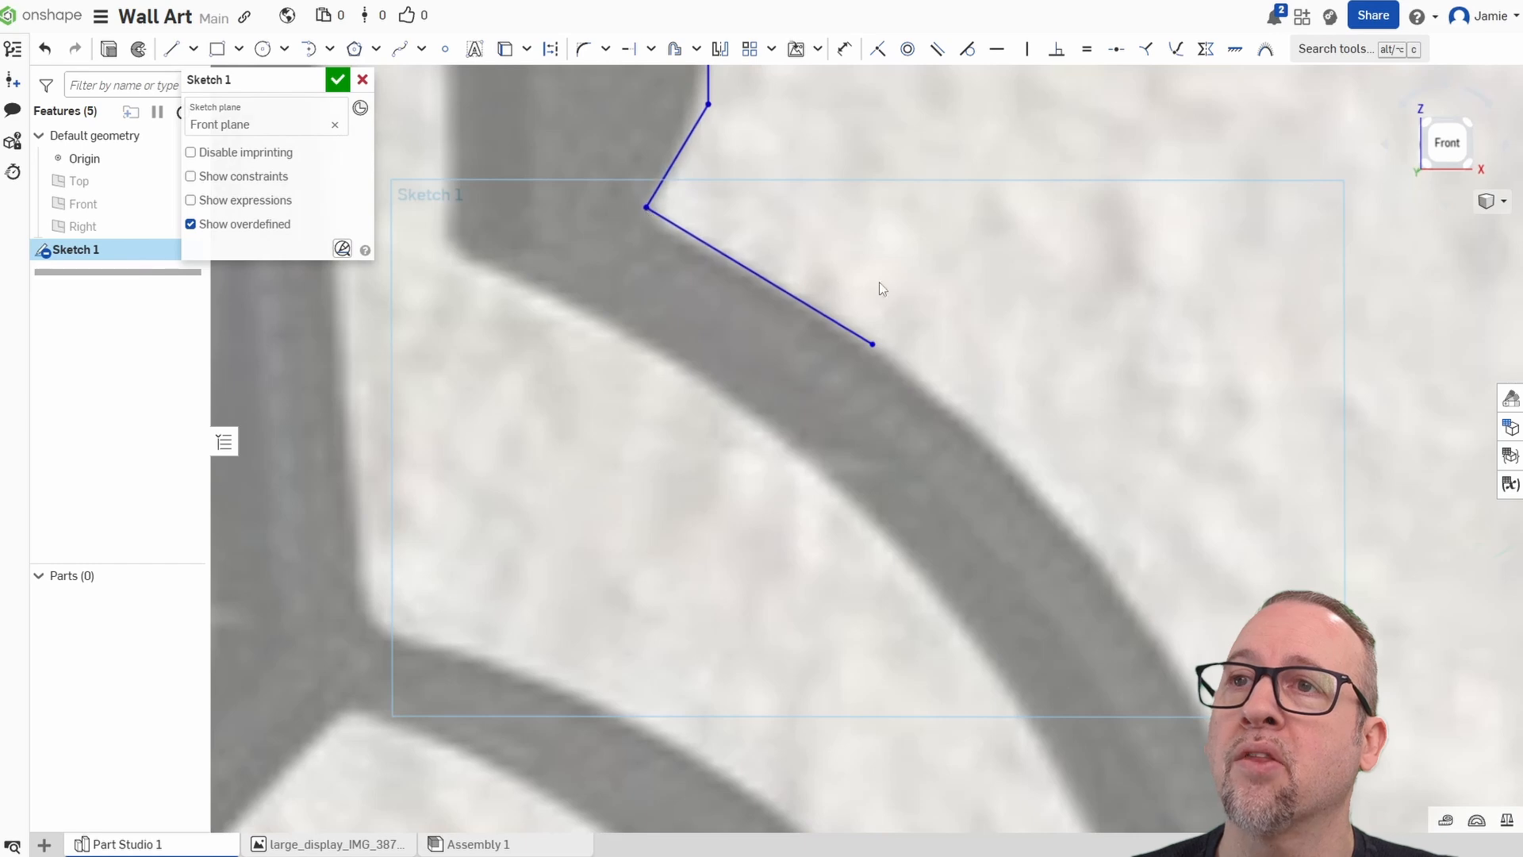
# Try to draw a spline from the last line's end straight to the cheek curve's lower junction with the jaw.
pyautogui.scroll(-5, 879, 284)
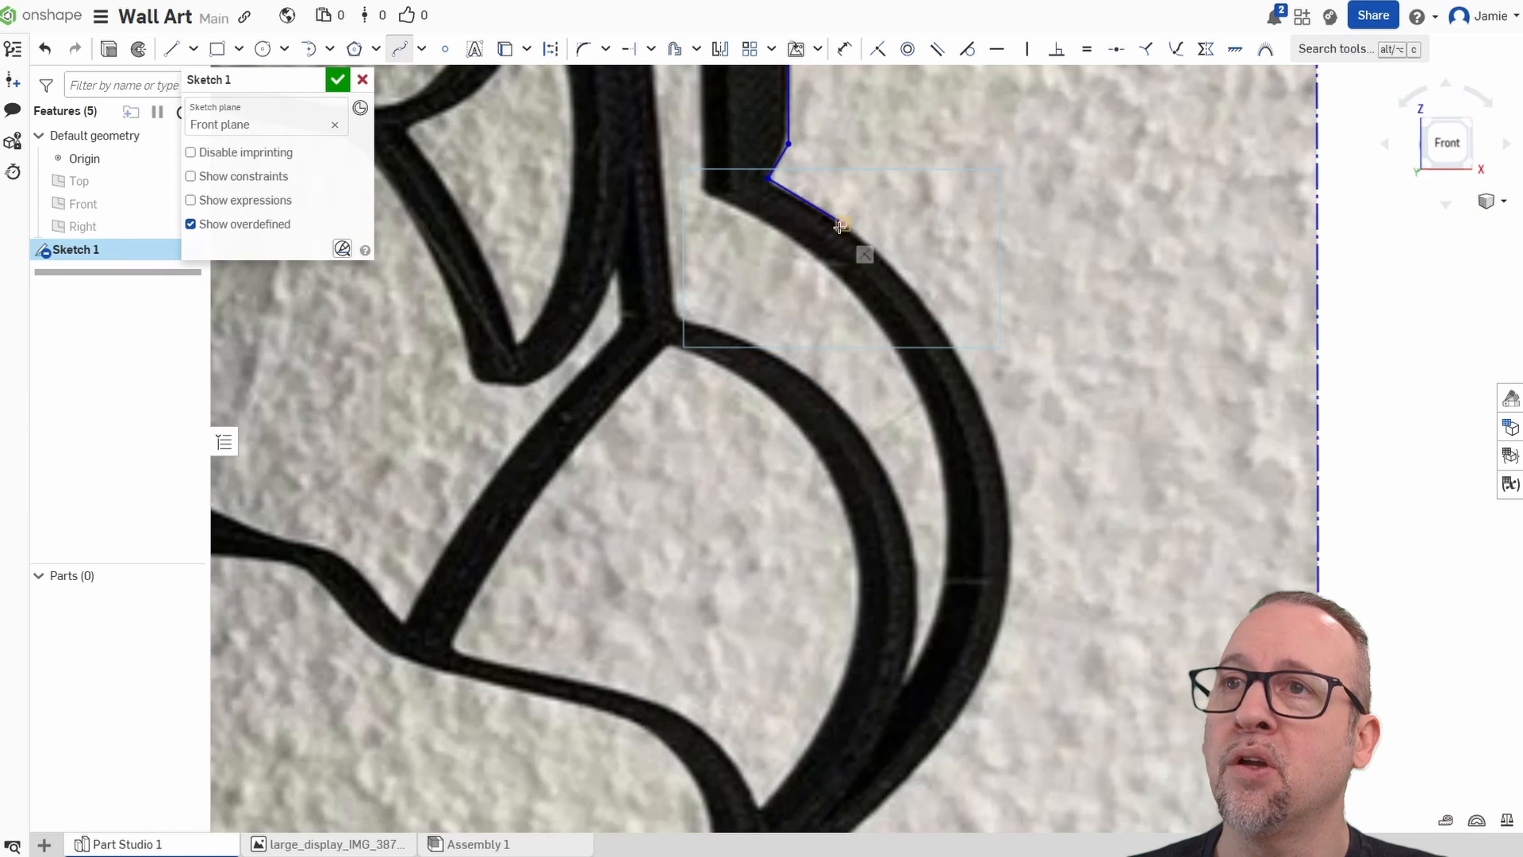
pyautogui.moveTo(1100, 623); pyautogui.dragTo(1111, 442, button='middle')
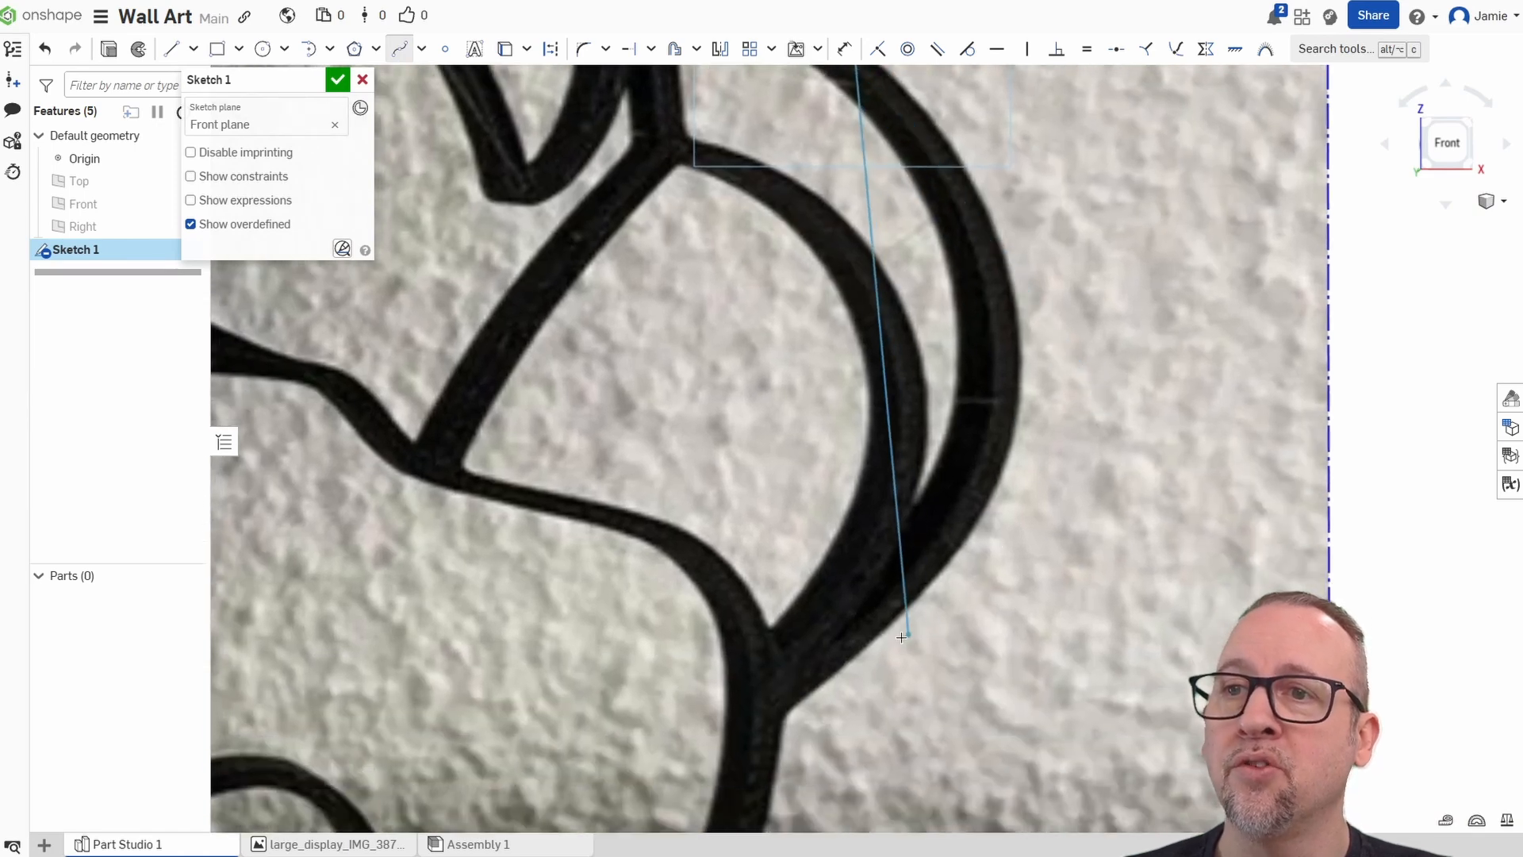
pyautogui.click(785, 719)
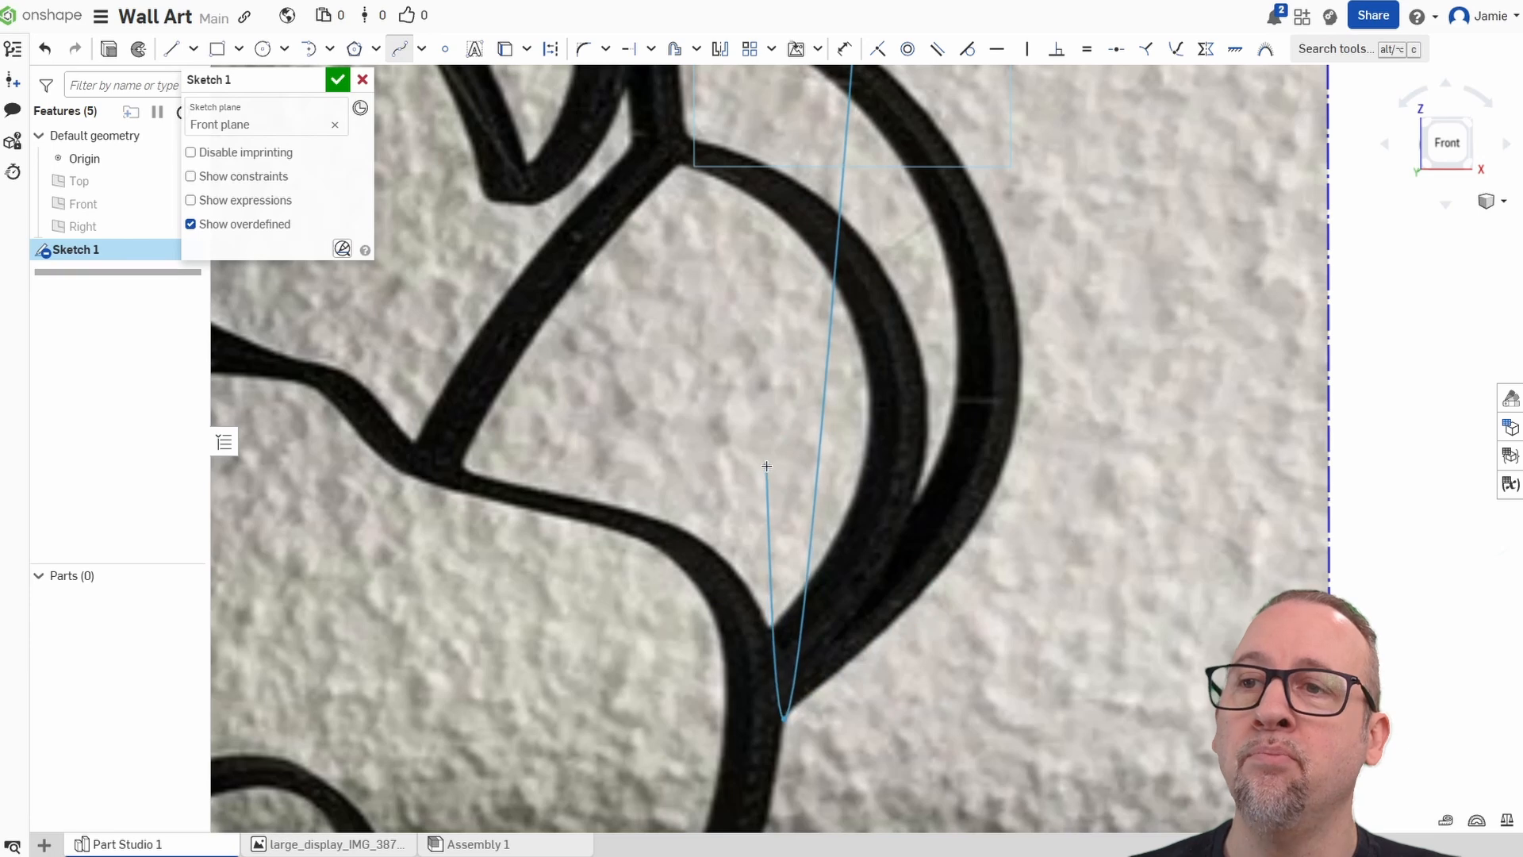
pyautogui.press('Escape')
pyautogui.hotkey('ctrl', 'z')
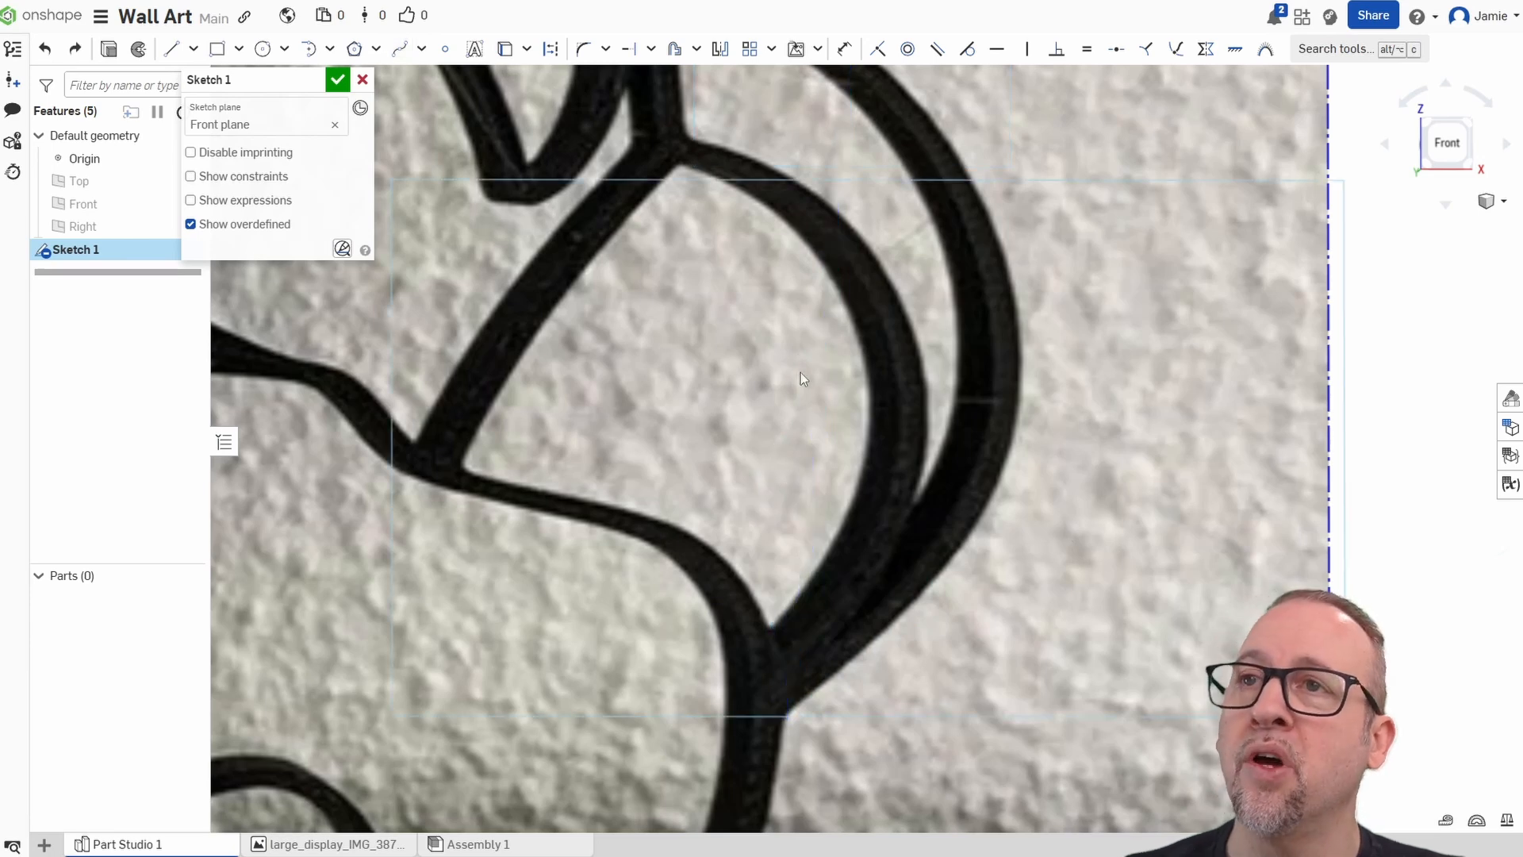
# Trace the cheek curve's outer edge with a multi-point spline from the last line's end to the lower junction with the jaw.
pyautogui.moveTo(801, 372); pyautogui.dragTo(746, 439, button='middle')
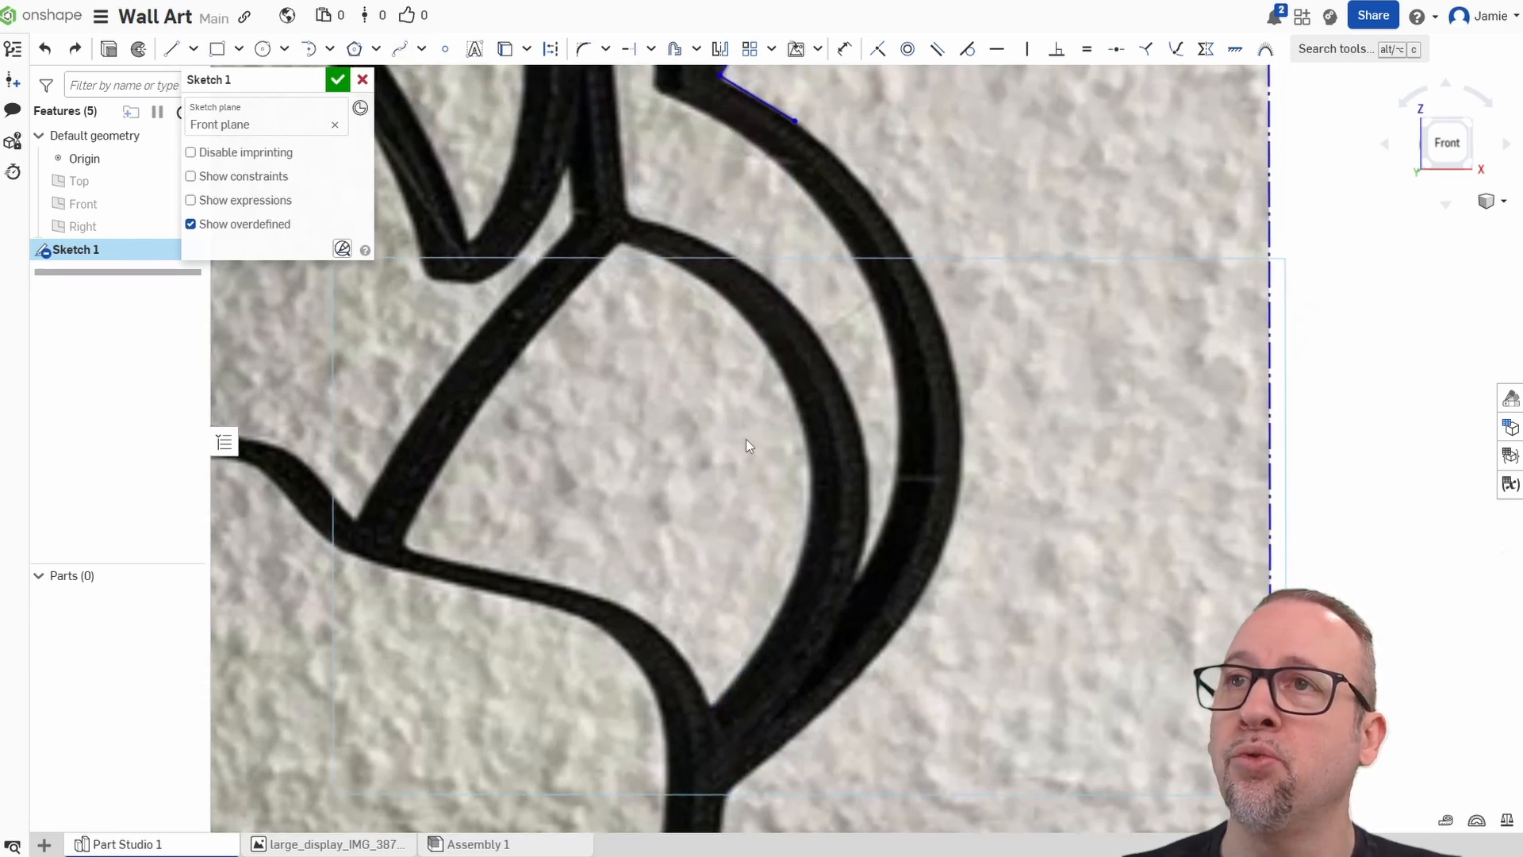
pyautogui.click(400, 48)
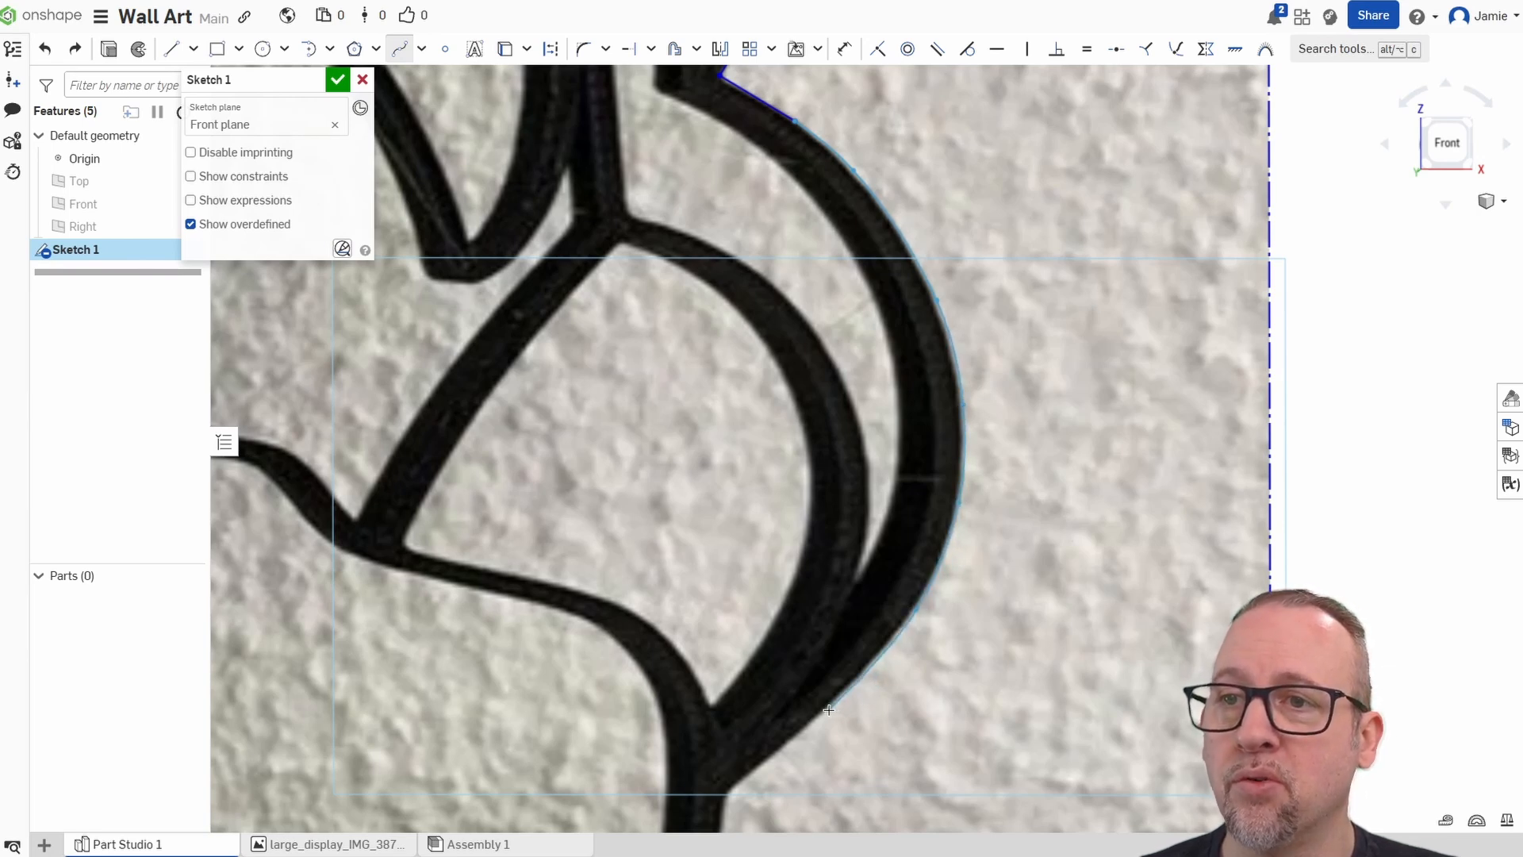
pyautogui.click(725, 796)
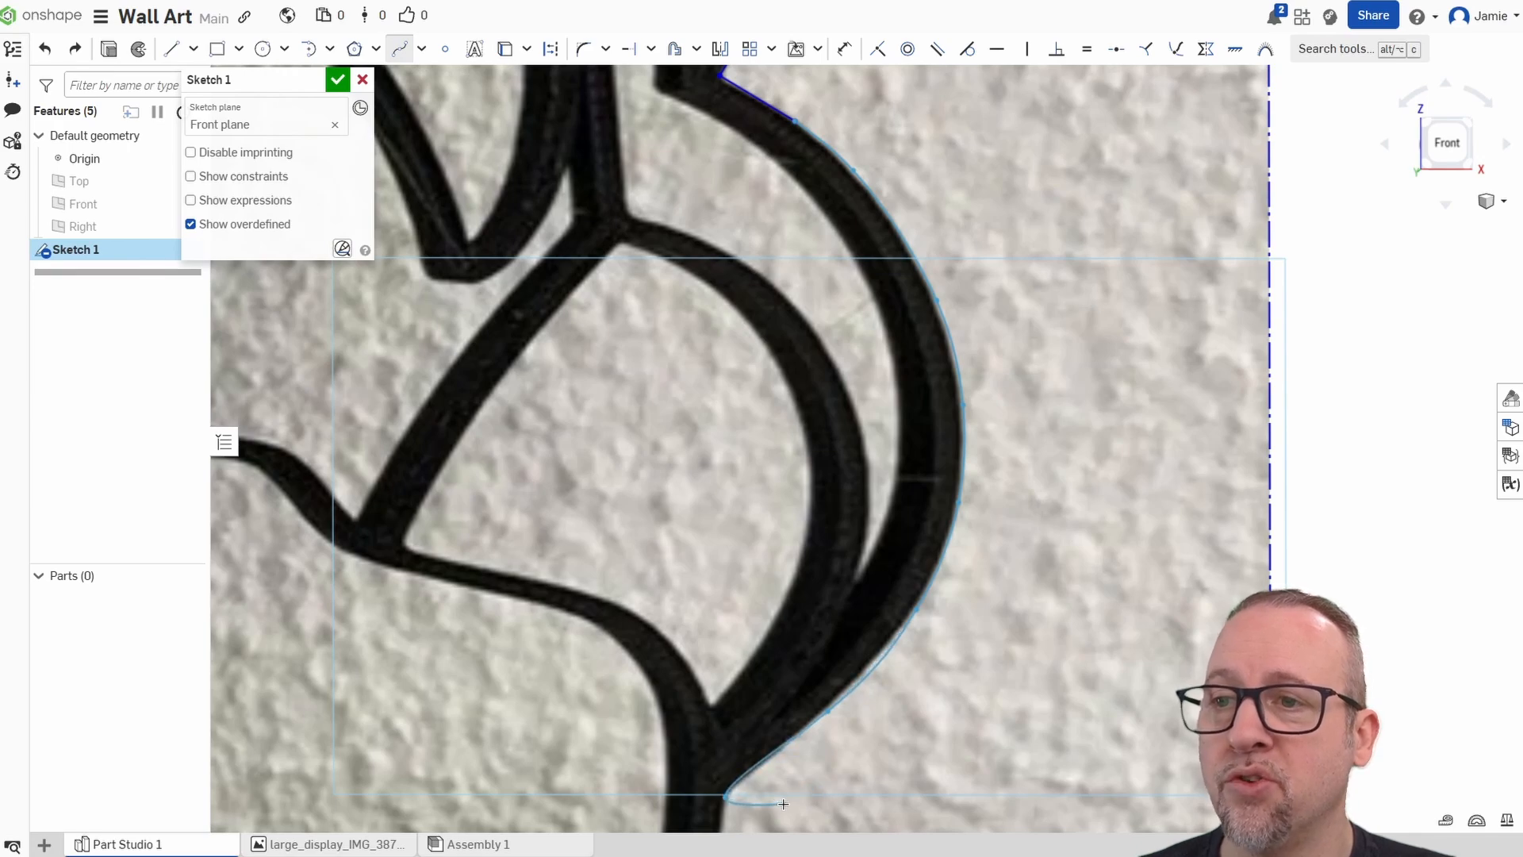
pyautogui.rightClick(783, 803)
pyautogui.click(821, 636)
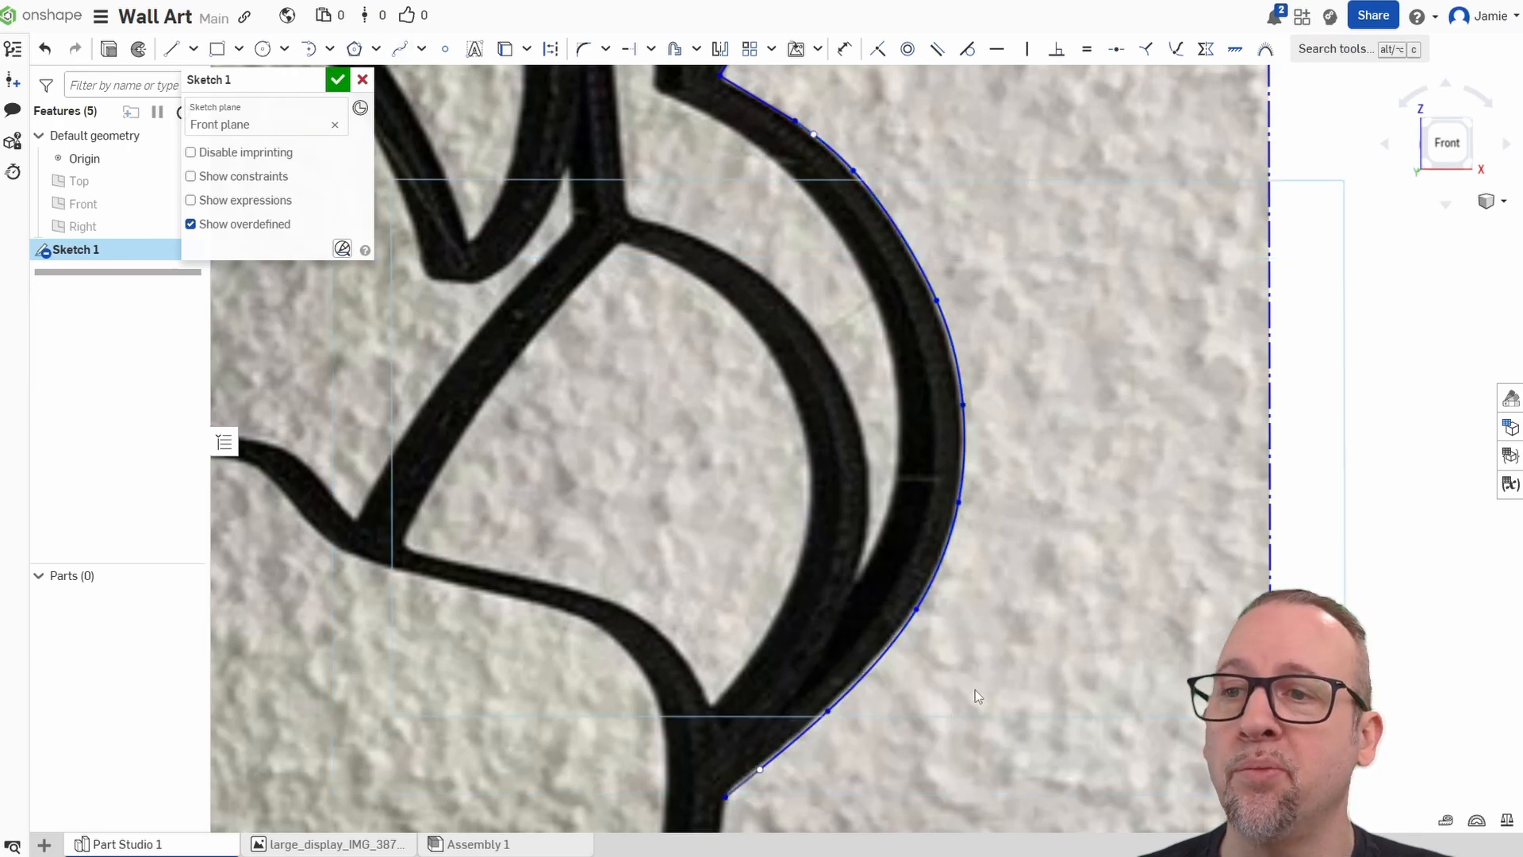
# Adjust the handle near the spline's lower end so the curve hugs the cheek's outer edge.
pyautogui.moveTo(1074, 662); pyautogui.dragTo(1211, 334, button='middle')
pyautogui.scroll(5, 880, 471)
pyautogui.moveTo(936, 550); pyautogui.dragTo(984, 509, button='middle')
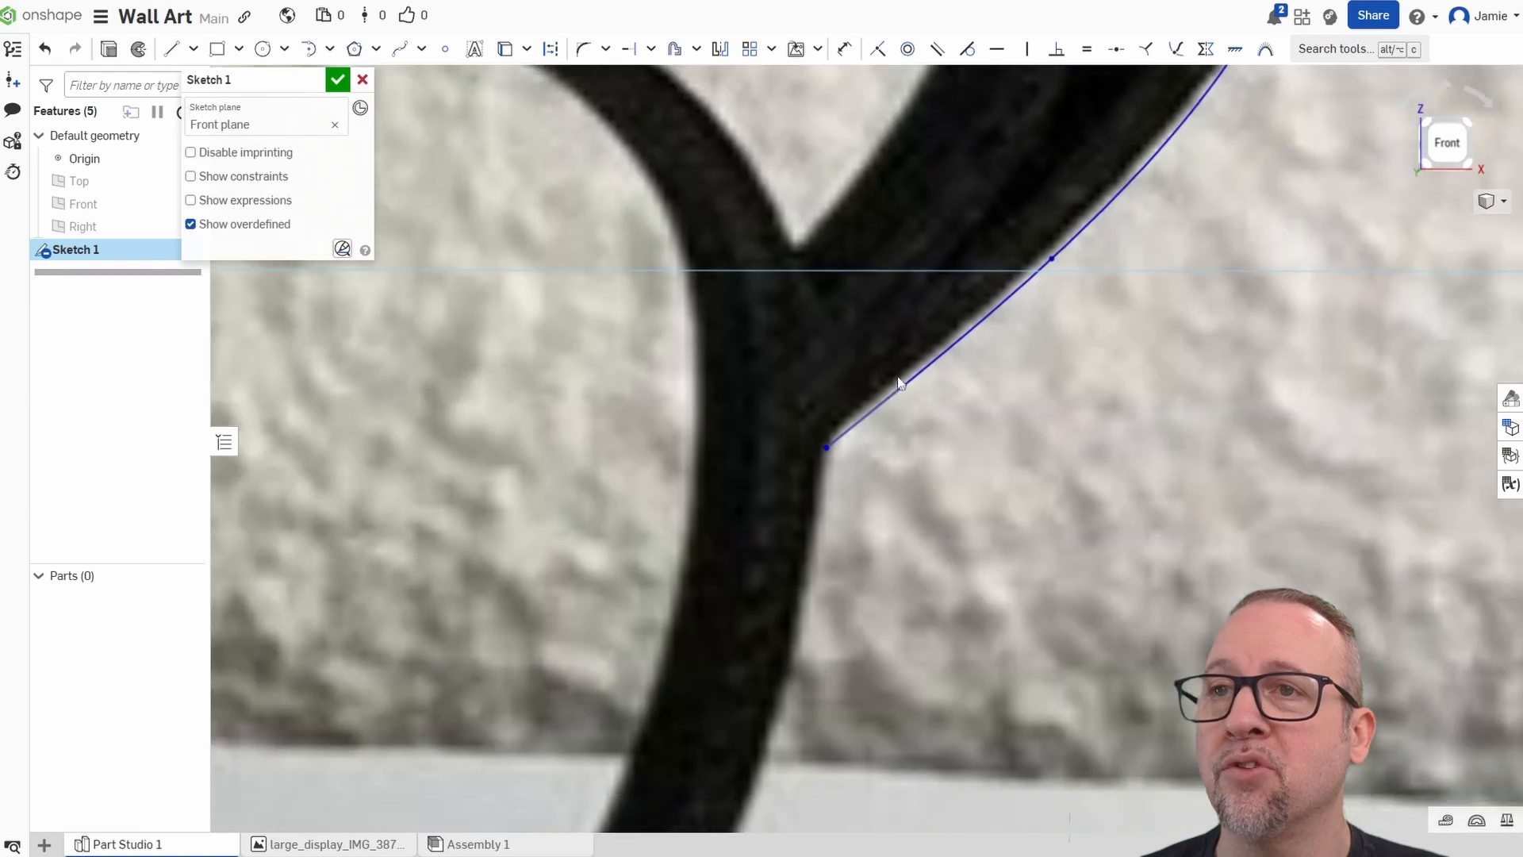
pyautogui.scroll(5, 898, 383)
pyautogui.moveTo(909, 393); pyautogui.dragTo(899, 384)
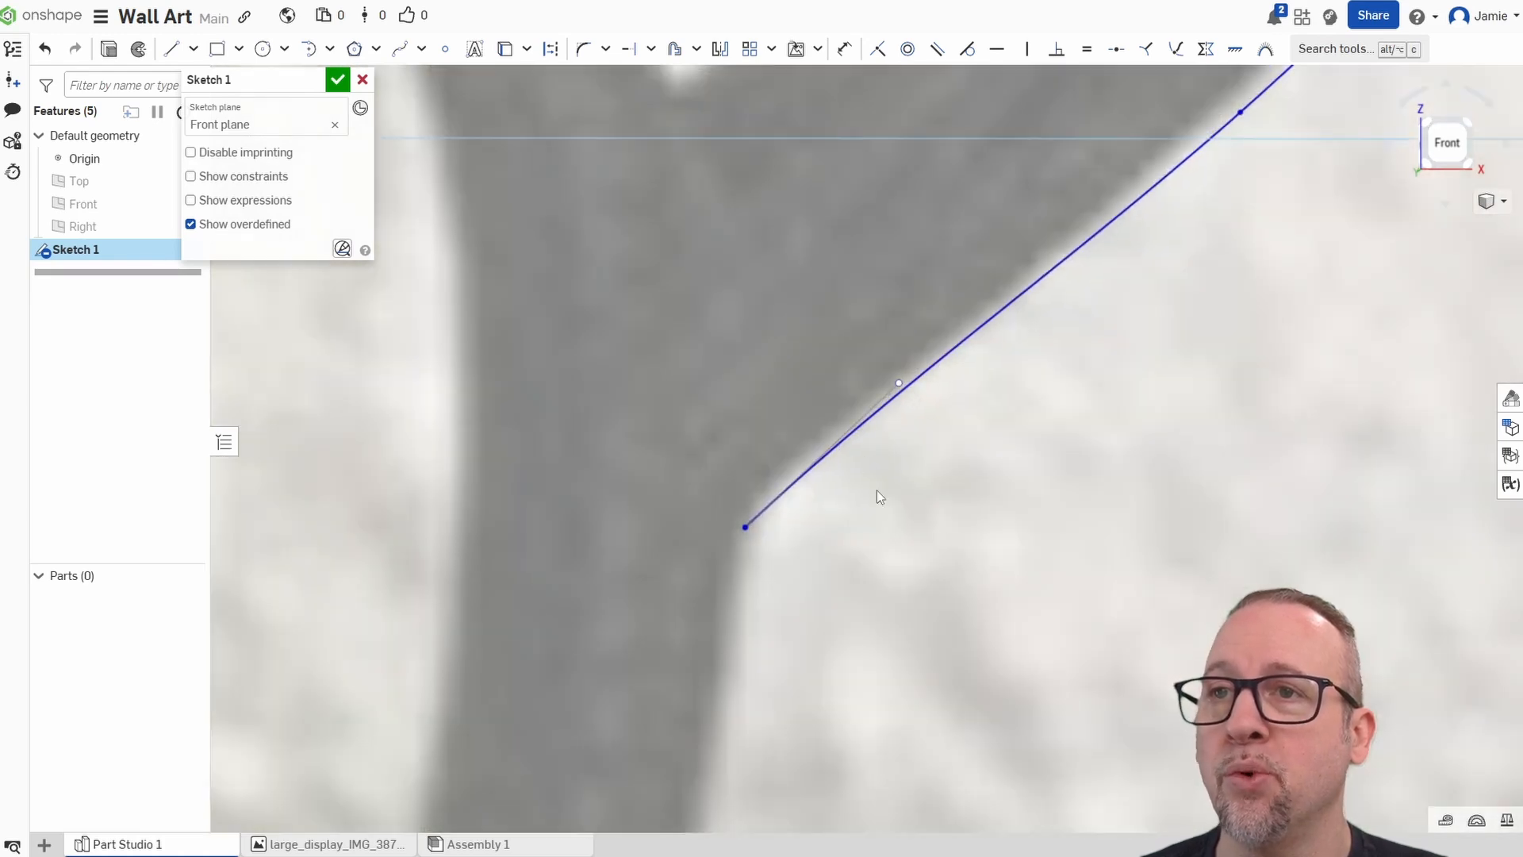
pyautogui.scroll(-5, 877, 496)
pyautogui.scroll(8, 996, 548)
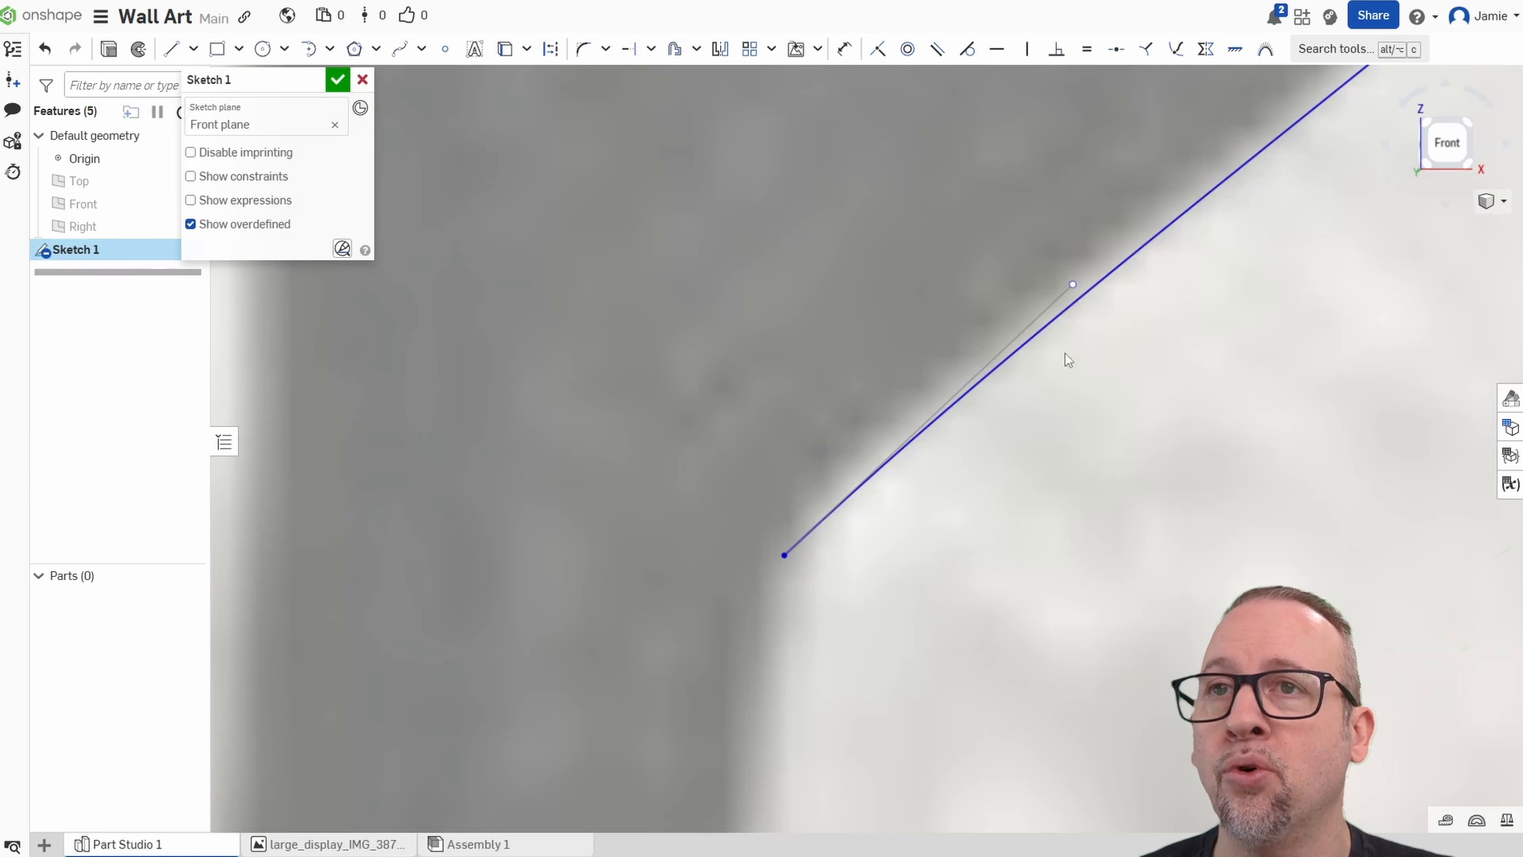
pyautogui.scroll(-5, 1067, 474)
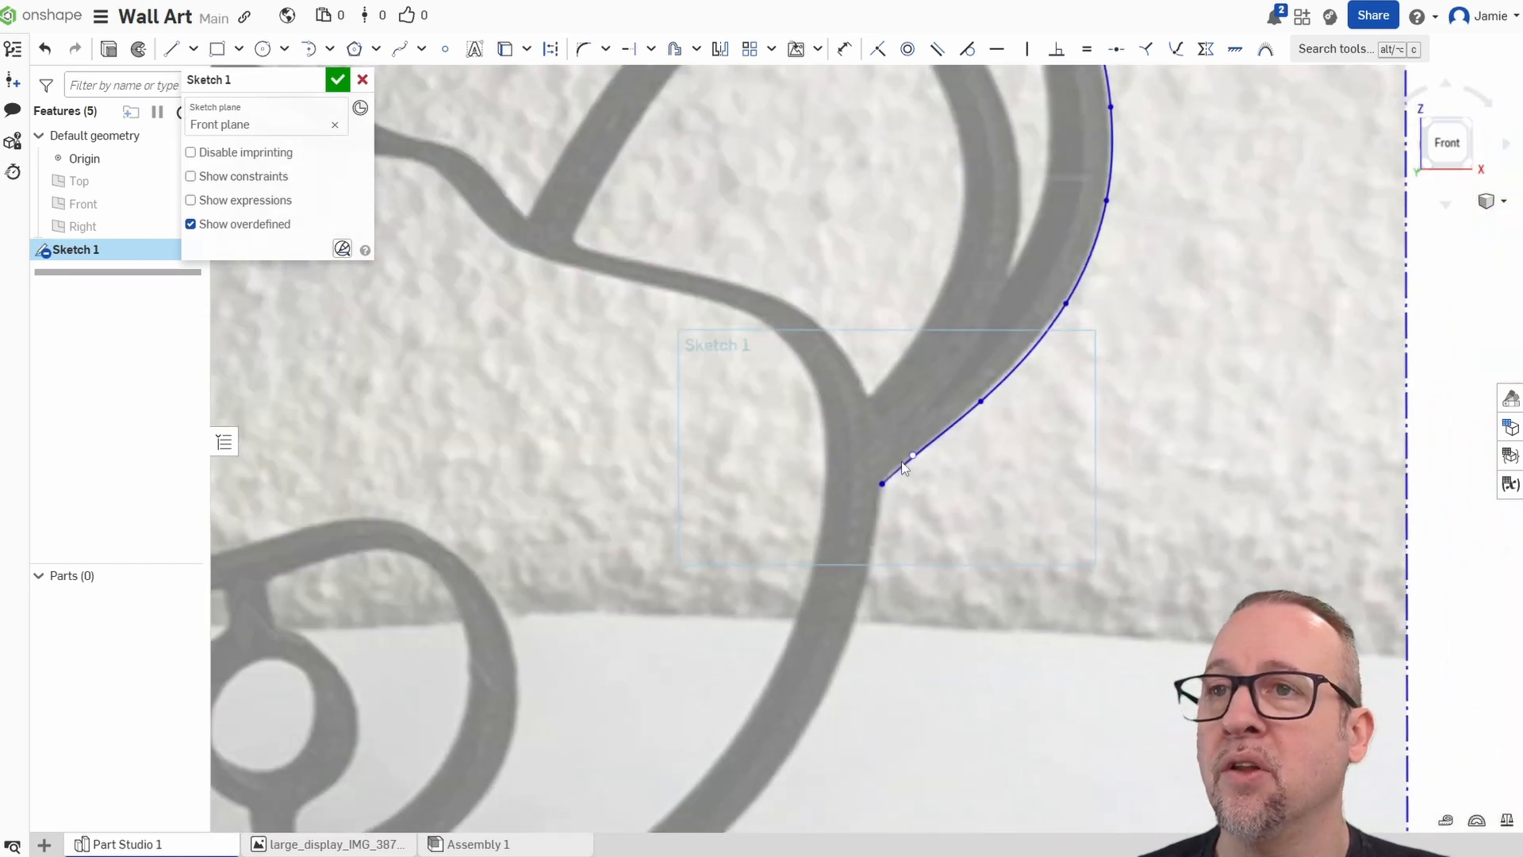
pyautogui.scroll(-8, 760, 466)
pyautogui.scroll(8, 783, 453)
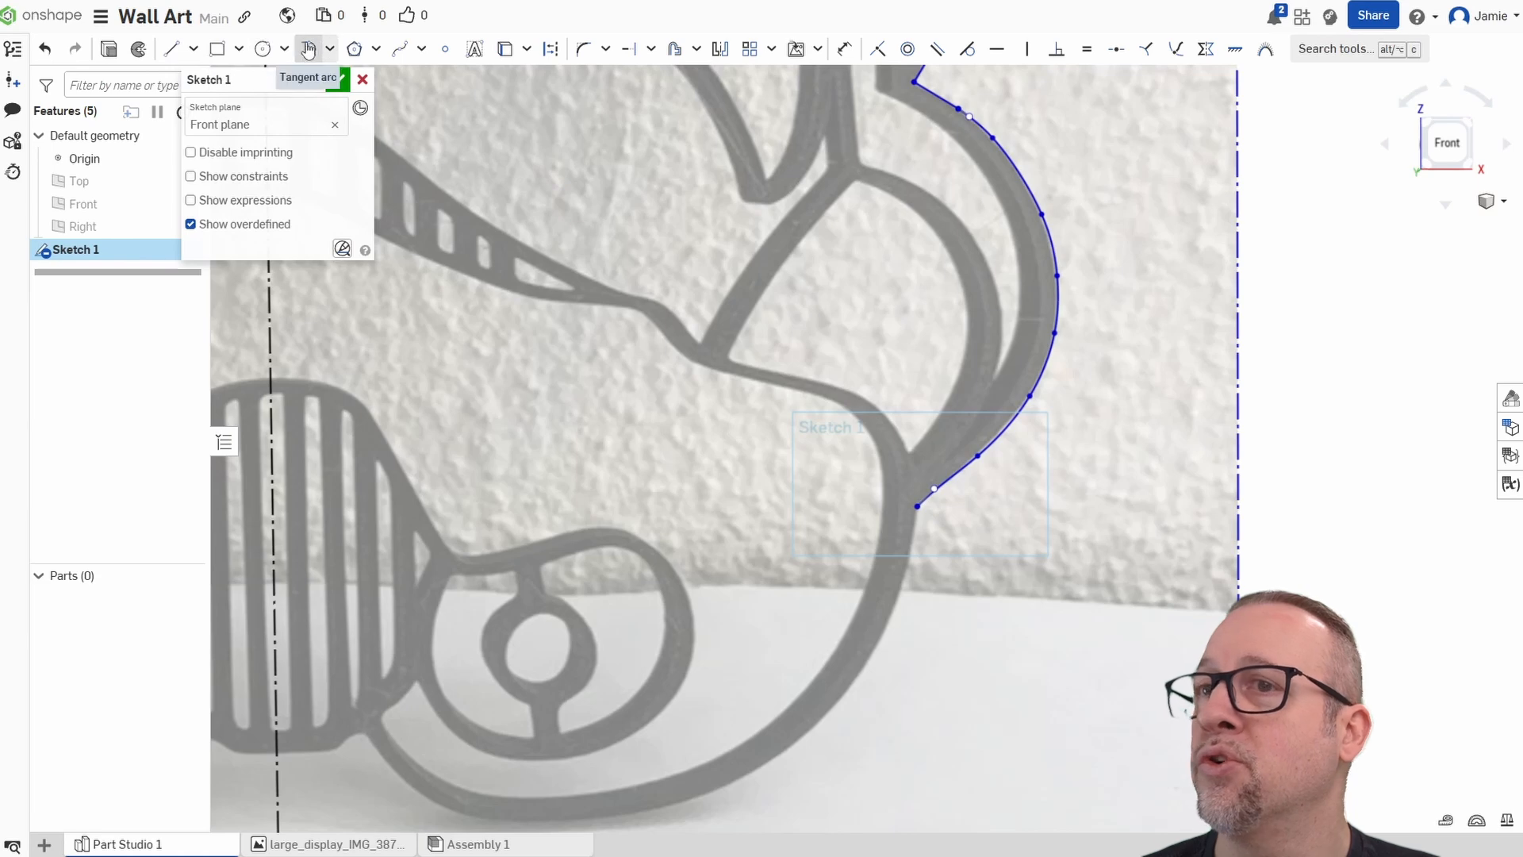
pyautogui.click(311, 50)
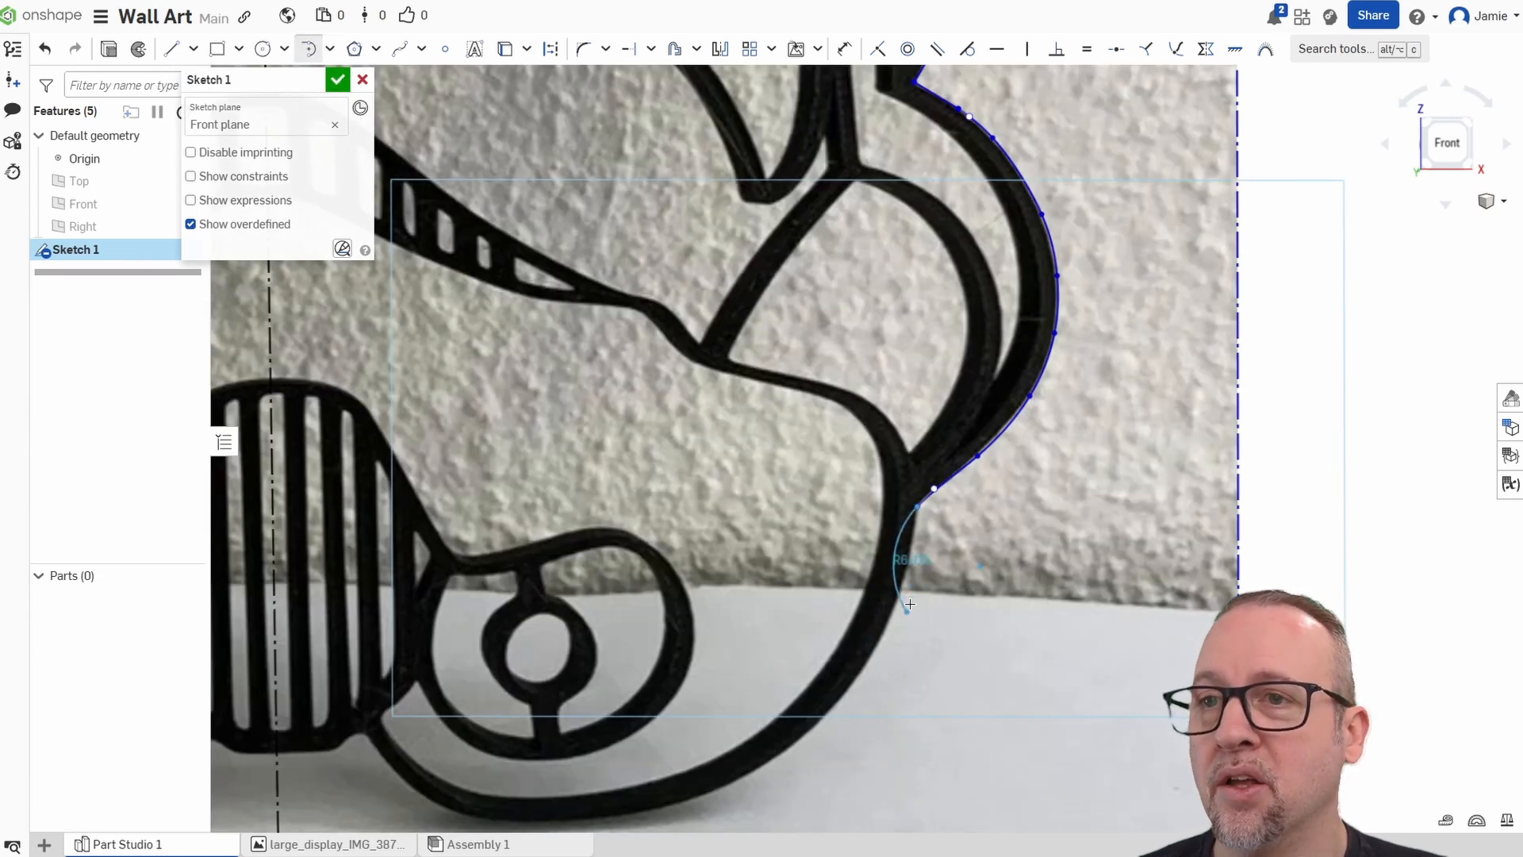
pyautogui.scroll(4, 901, 605)
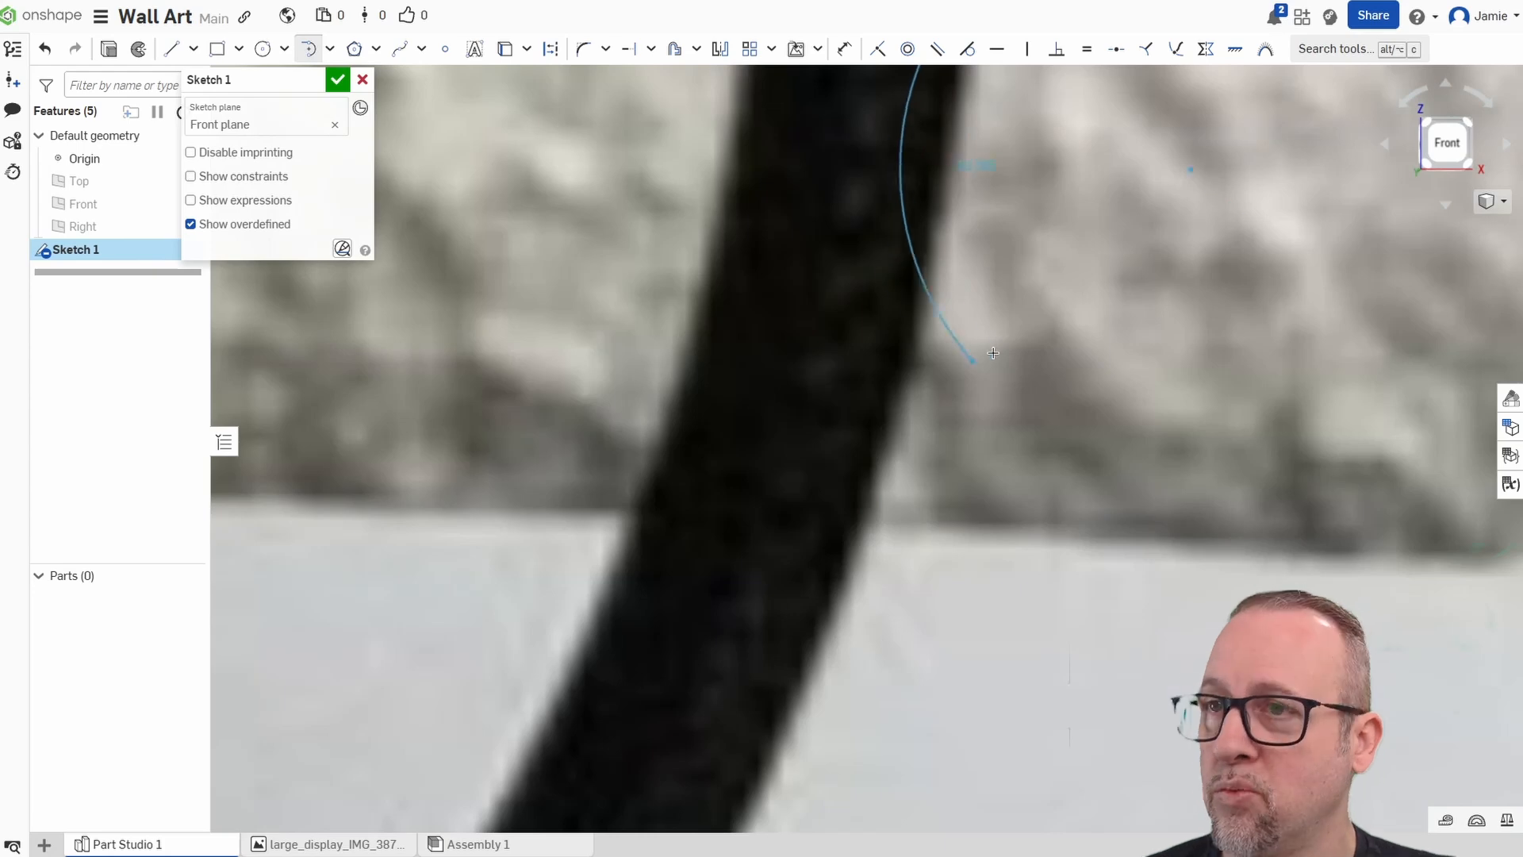
pyautogui.moveTo(995, 351); pyautogui.dragTo(825, 591, button='middle')
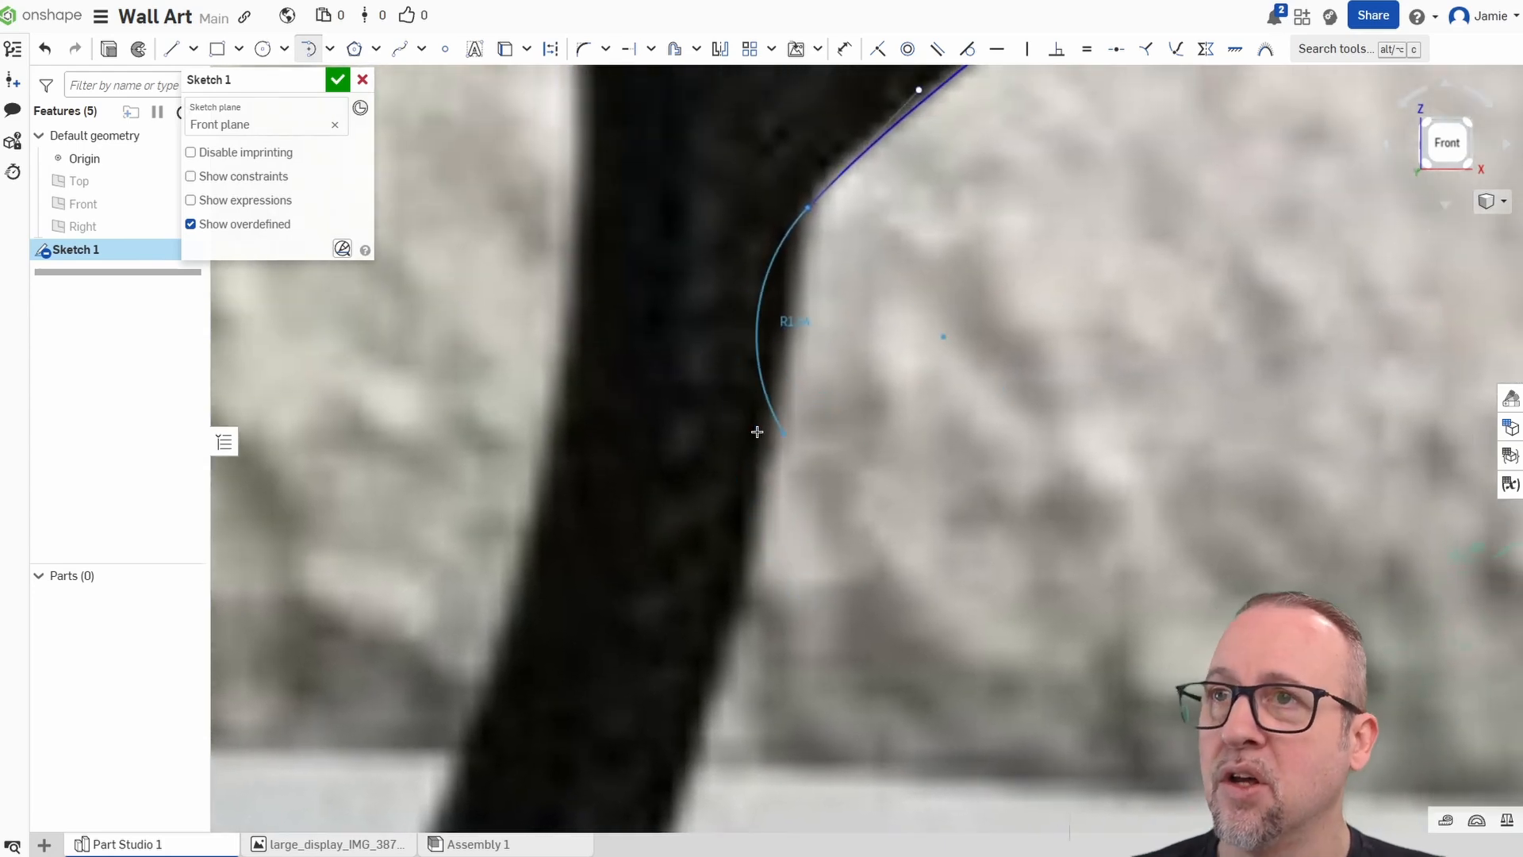
pyautogui.press('Escape')
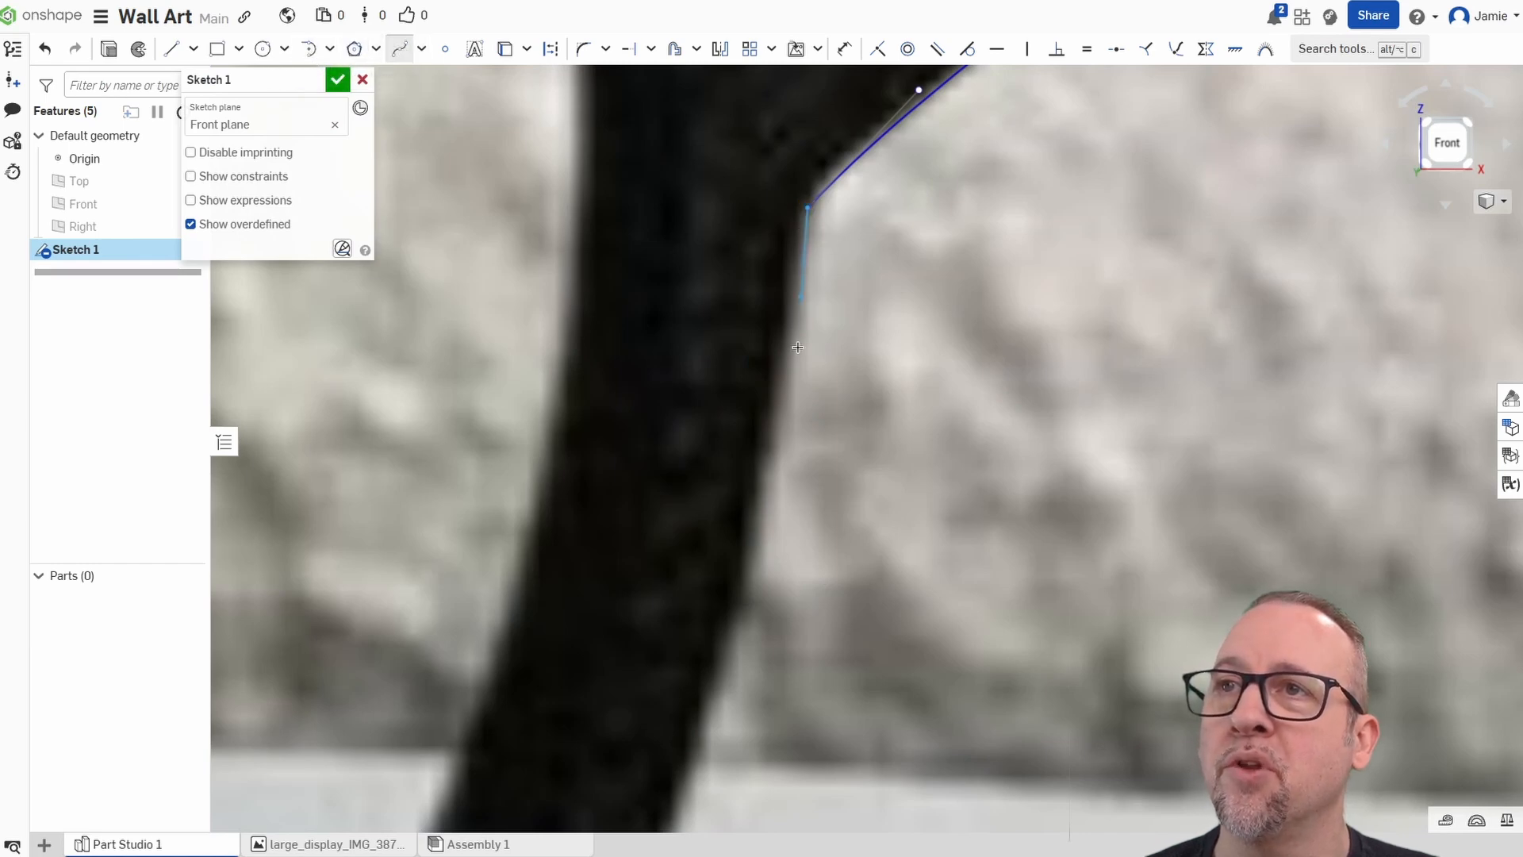
# Start a multi-point spline at the cheek curve's lower junction and trace the jaw's outer edge down towards the underside.
pyautogui.click(730, 630)
pyautogui.moveTo(794, 704)
pyautogui.mouseDown(button='middle')
pyautogui.moveTo(929, 433)
pyautogui.moveTo(949, 298)
pyautogui.mouseUp(button='middle')
pyautogui.click(771, 589)
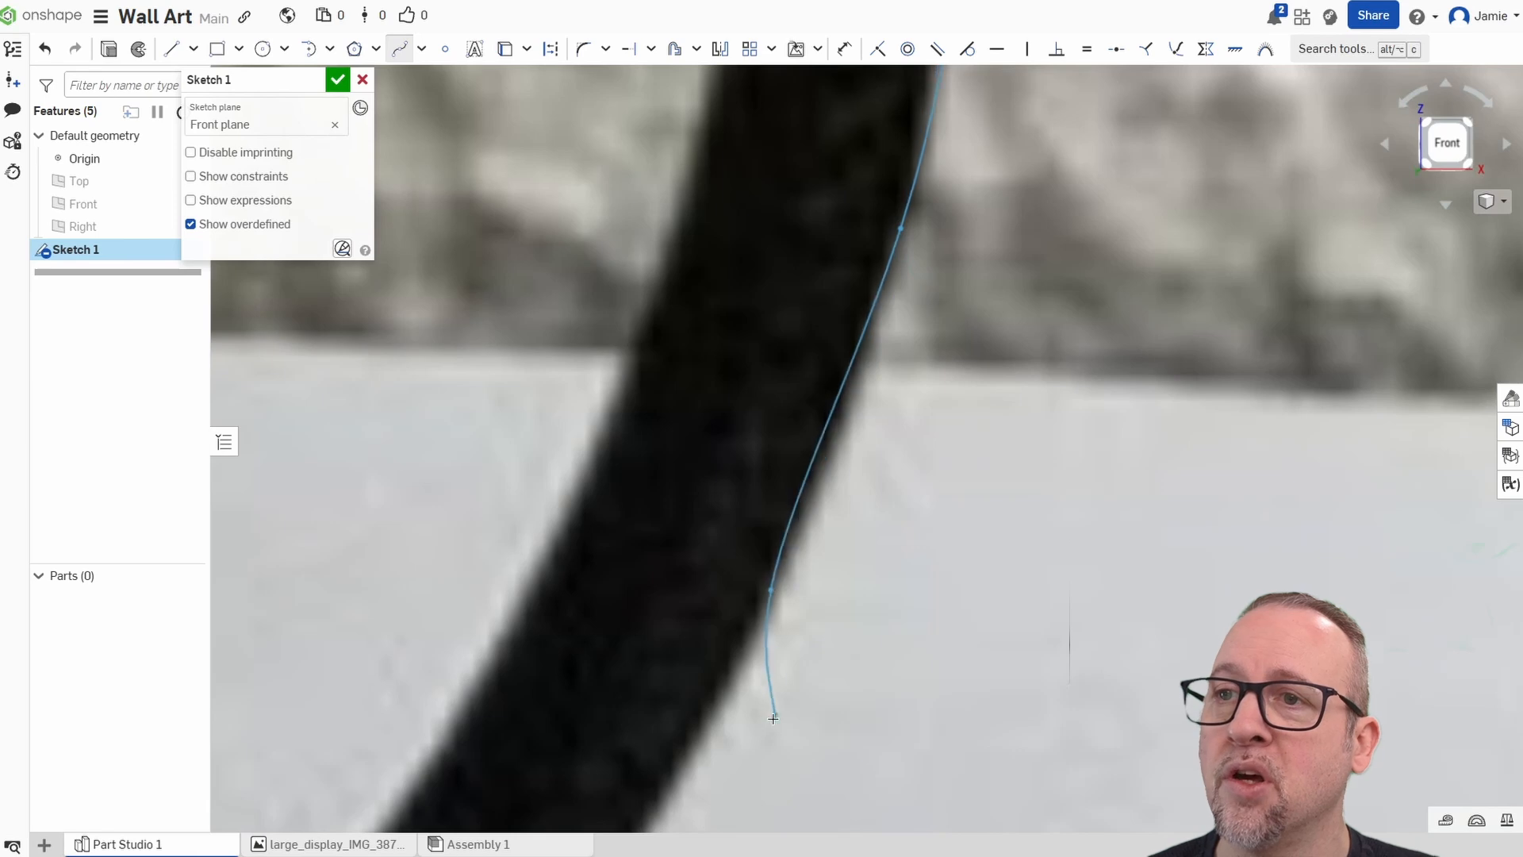
pyautogui.moveTo(773, 718); pyautogui.dragTo(1015, 269, button='middle')
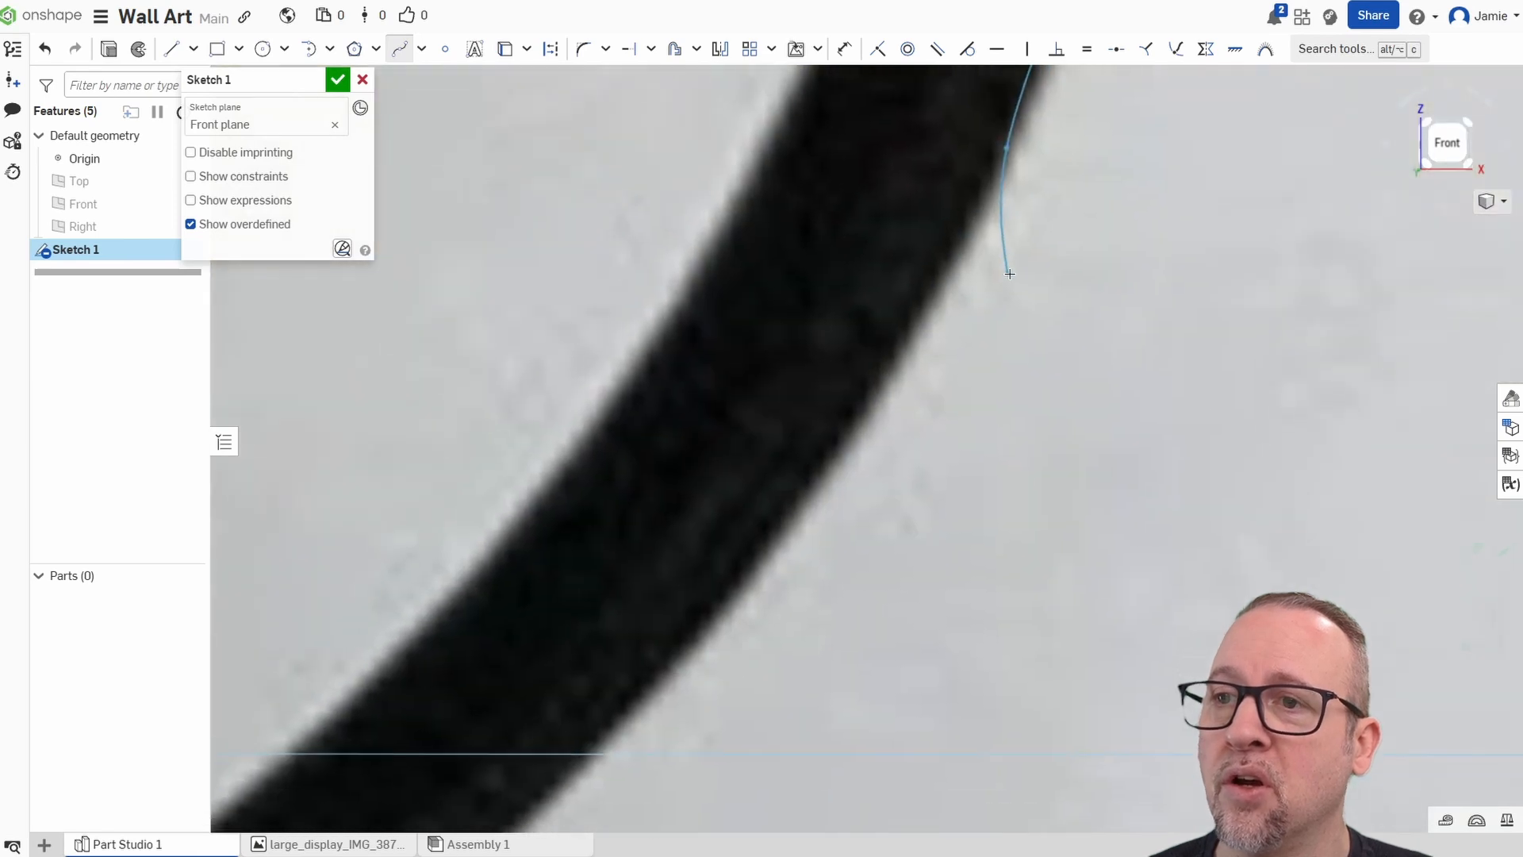
pyautogui.click(847, 443)
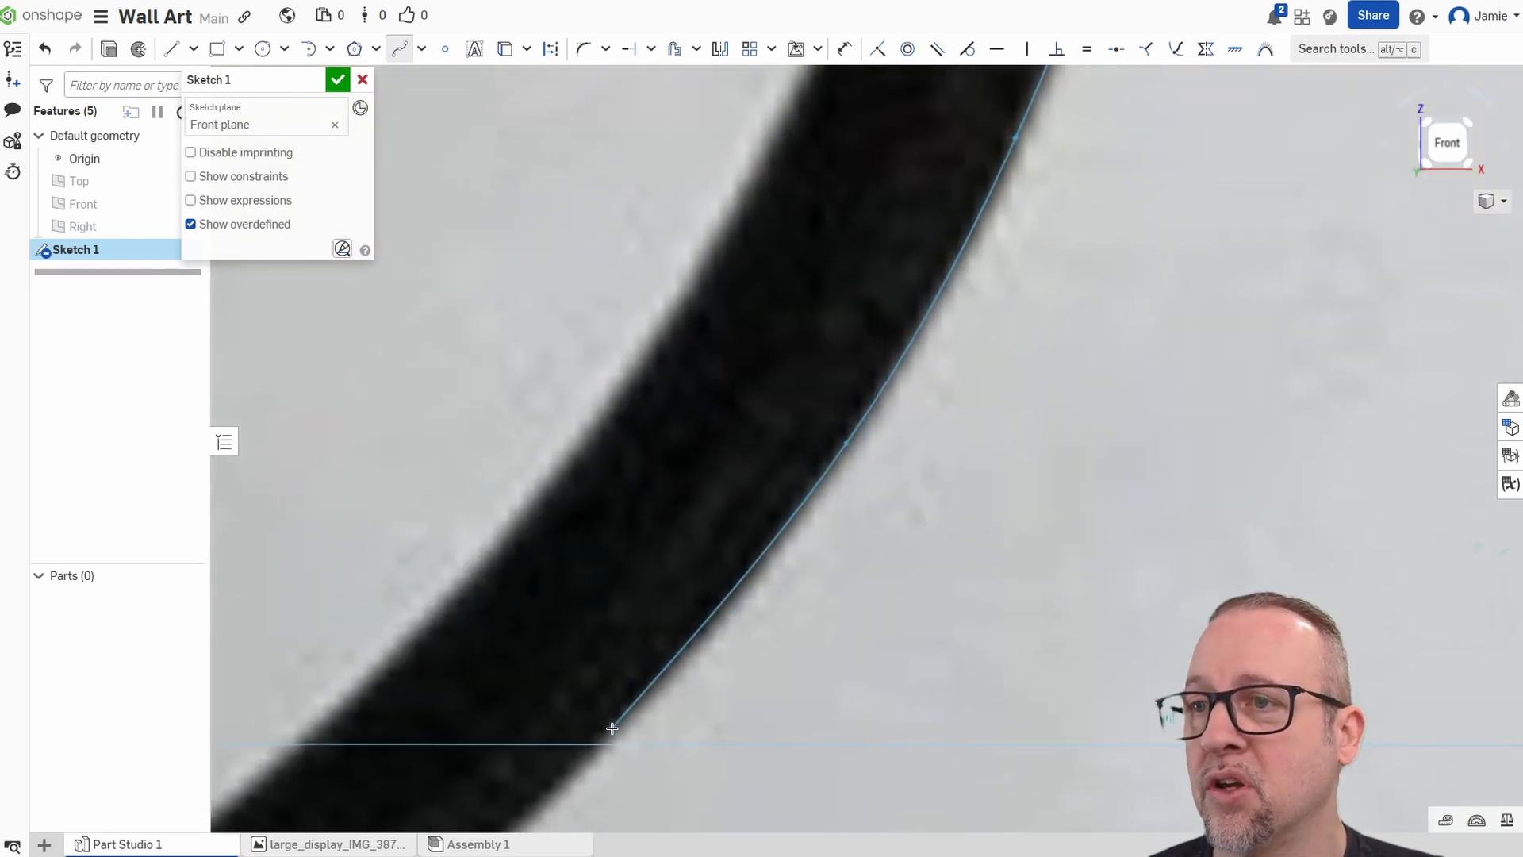
pyautogui.click(612, 727)
pyautogui.moveTo(775, 712); pyautogui.dragTo(1269, 202, button='middle')
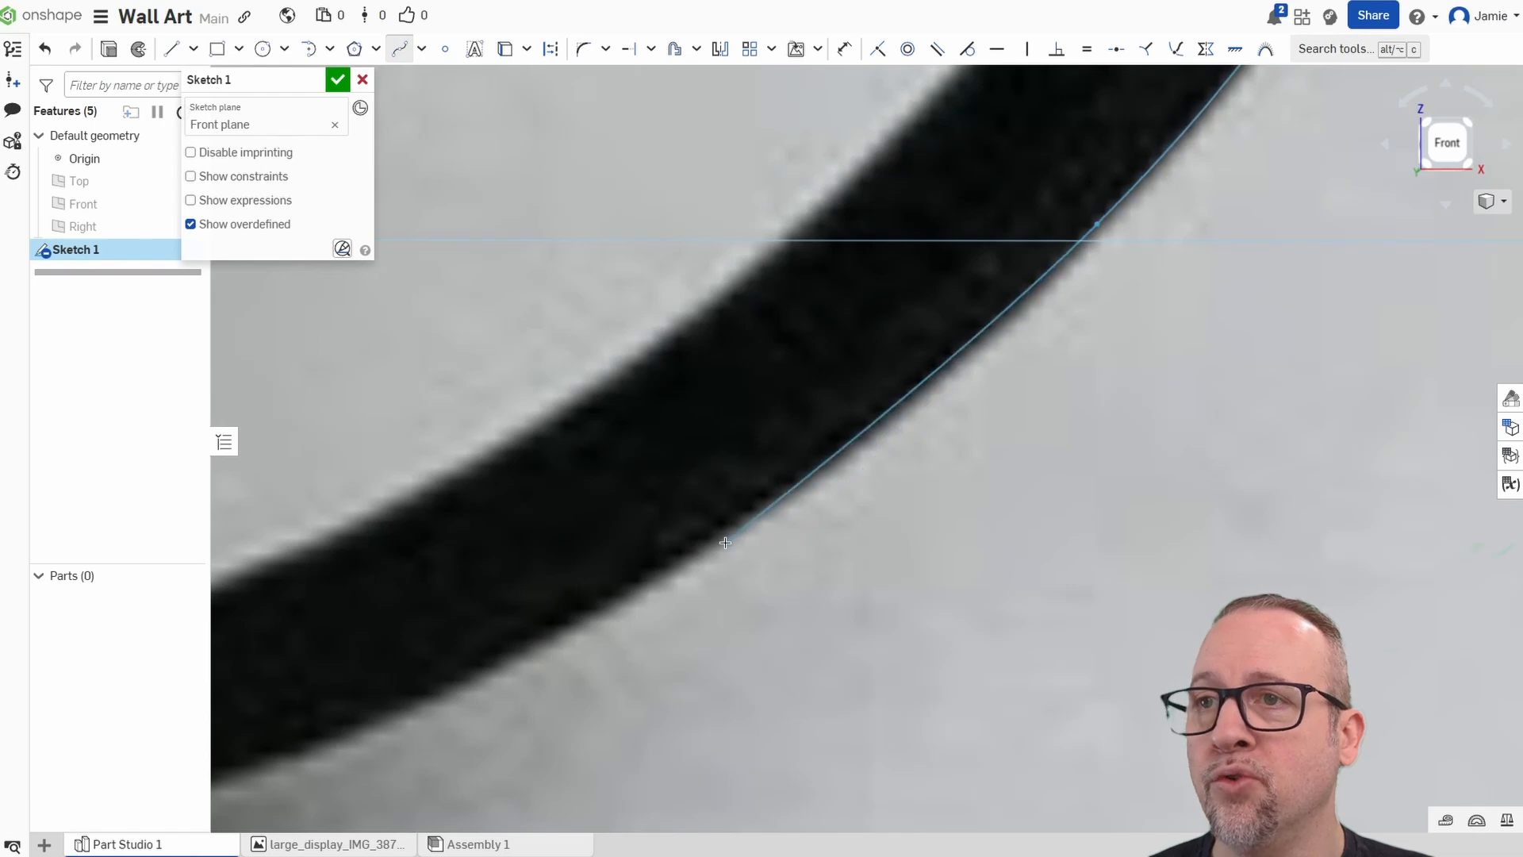
pyautogui.click(797, 489)
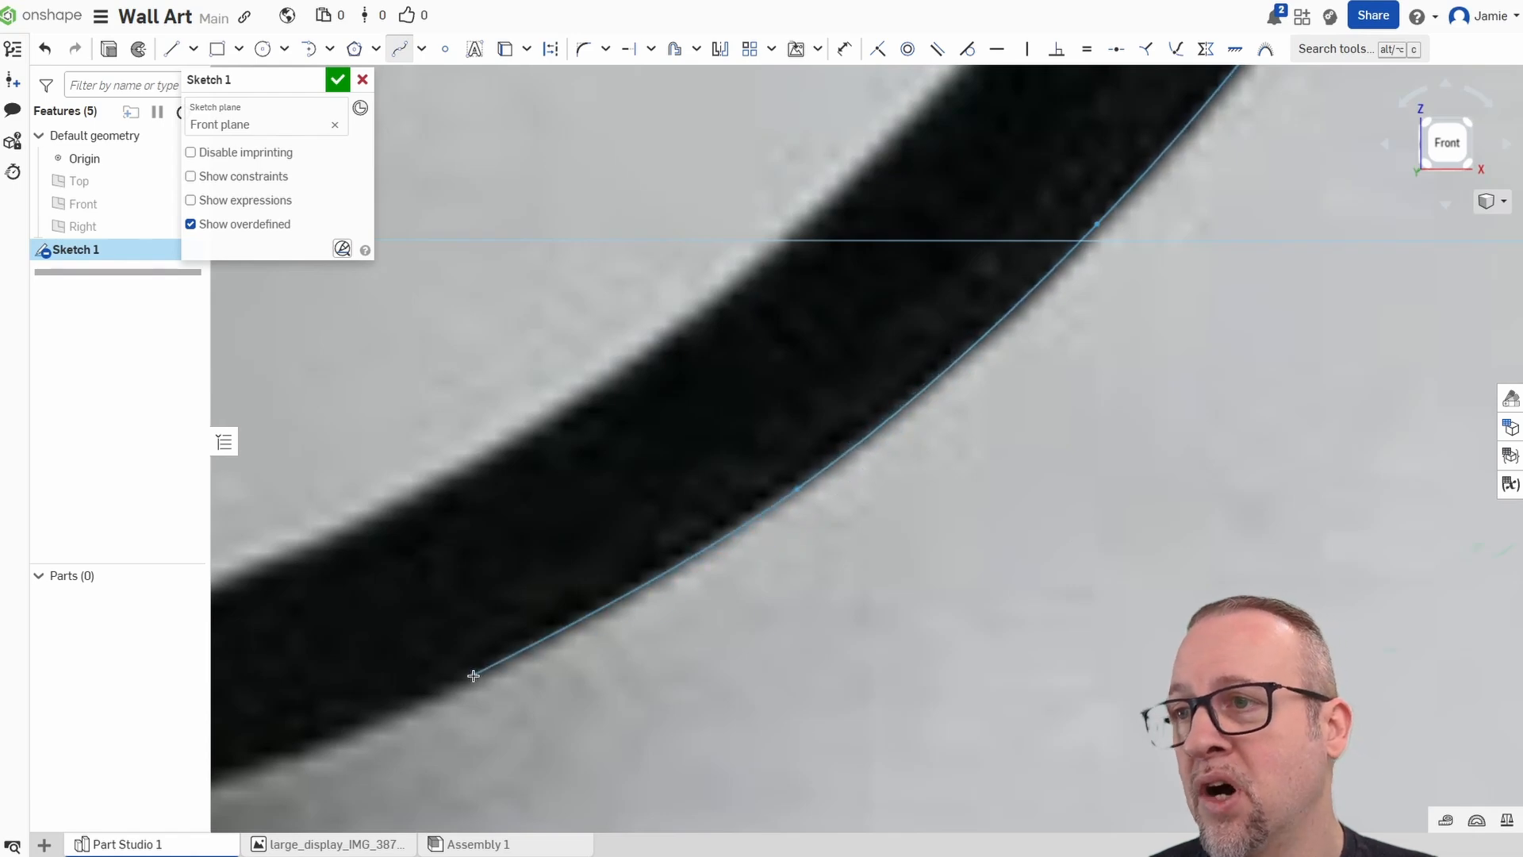
pyautogui.click(473, 675)
# Continue the jaw spline along the underside and up to the notch beside the mouth grille, finishing the spline there.
pyautogui.moveTo(474, 675); pyautogui.dragTo(1252, 206, button='middle')
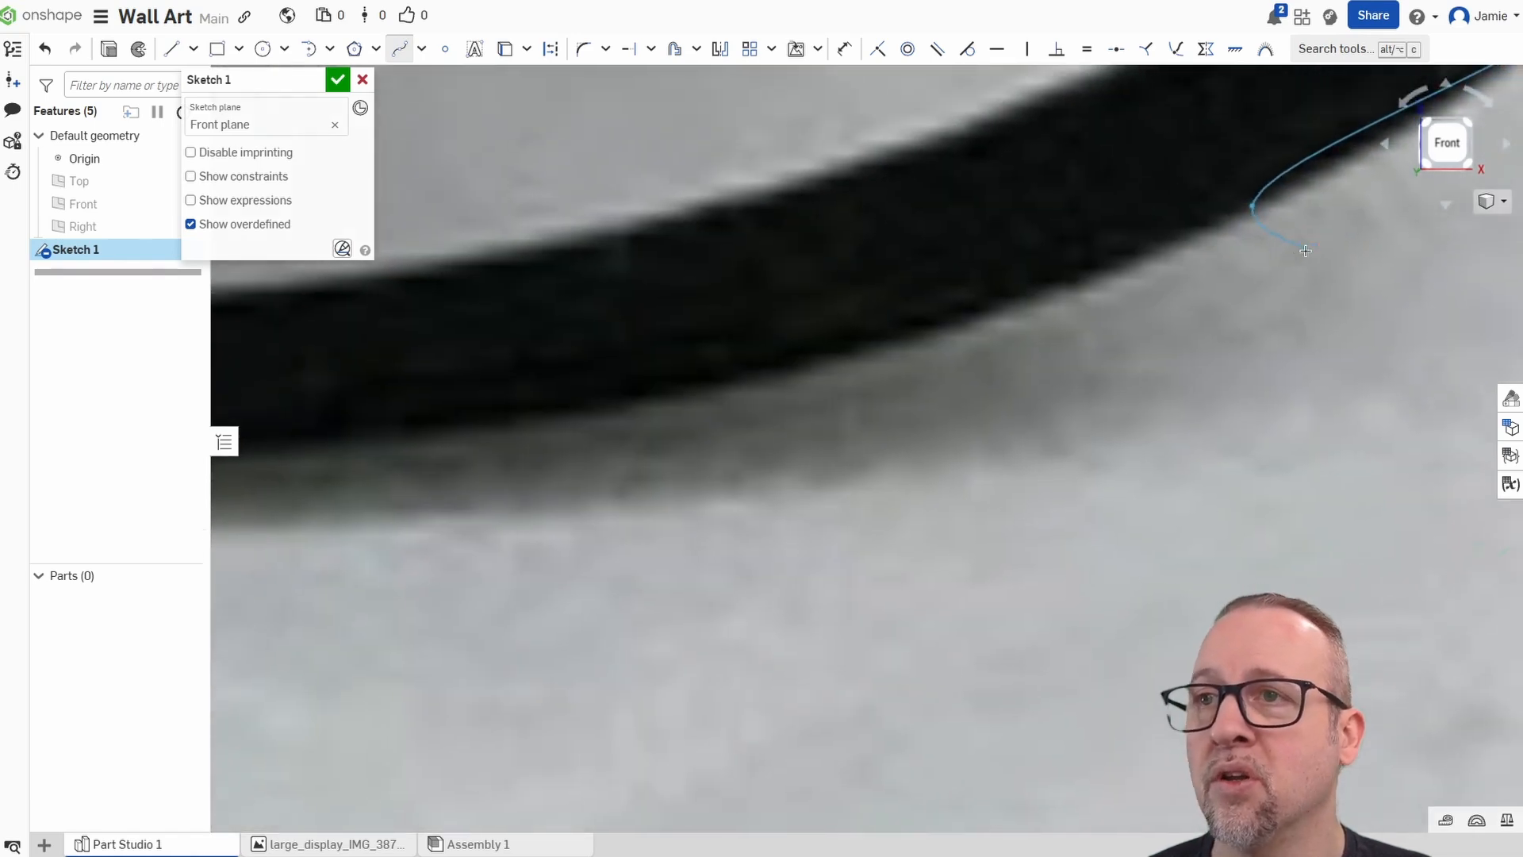
pyautogui.click(862, 357)
pyautogui.moveTo(757, 450); pyautogui.dragTo(1098, 485, button='middle')
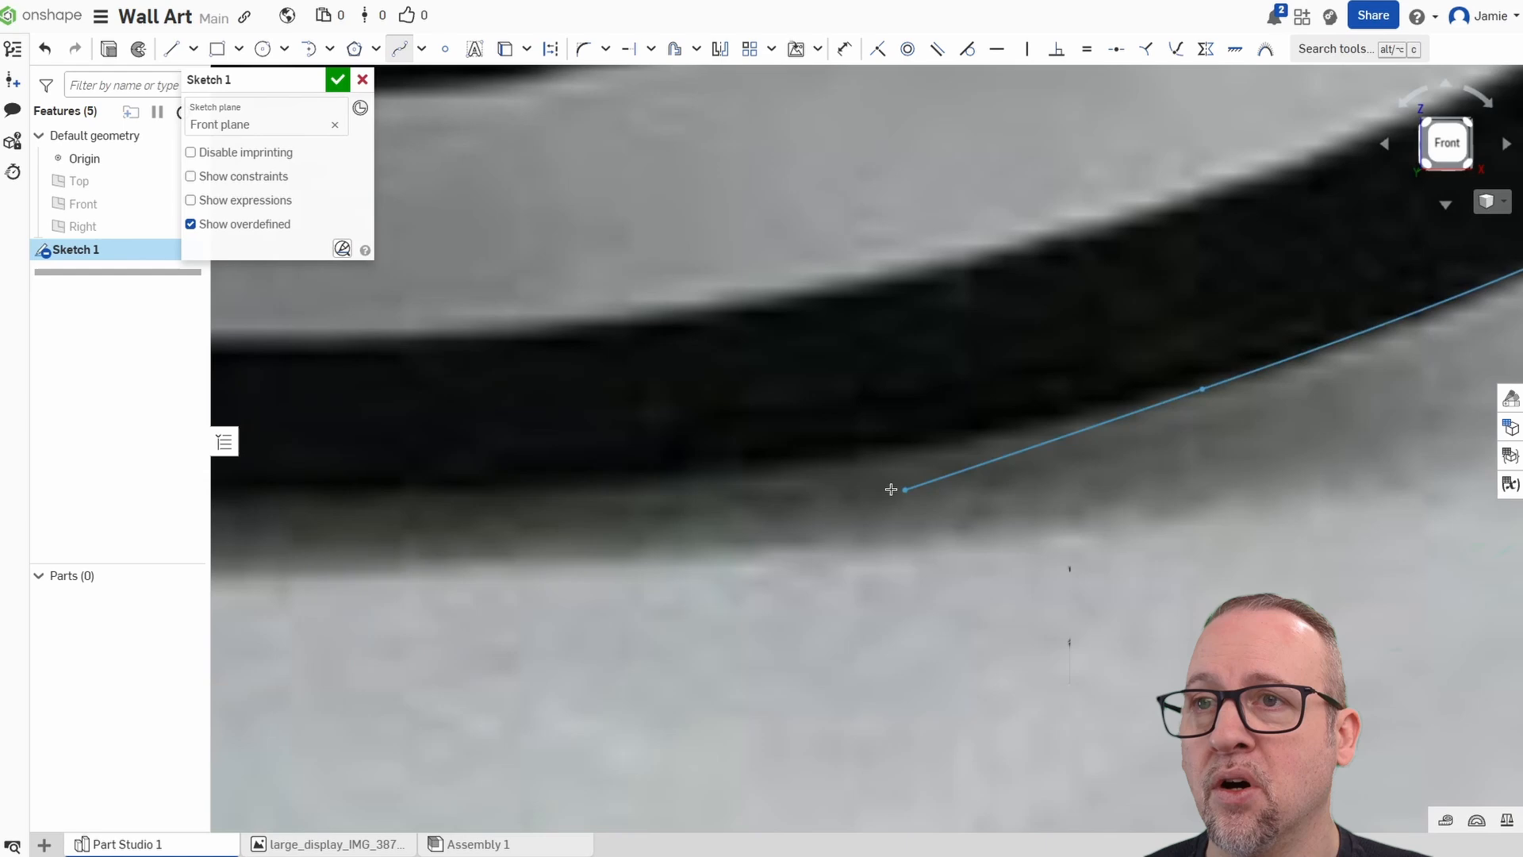
pyautogui.click(805, 468)
pyautogui.click(516, 489)
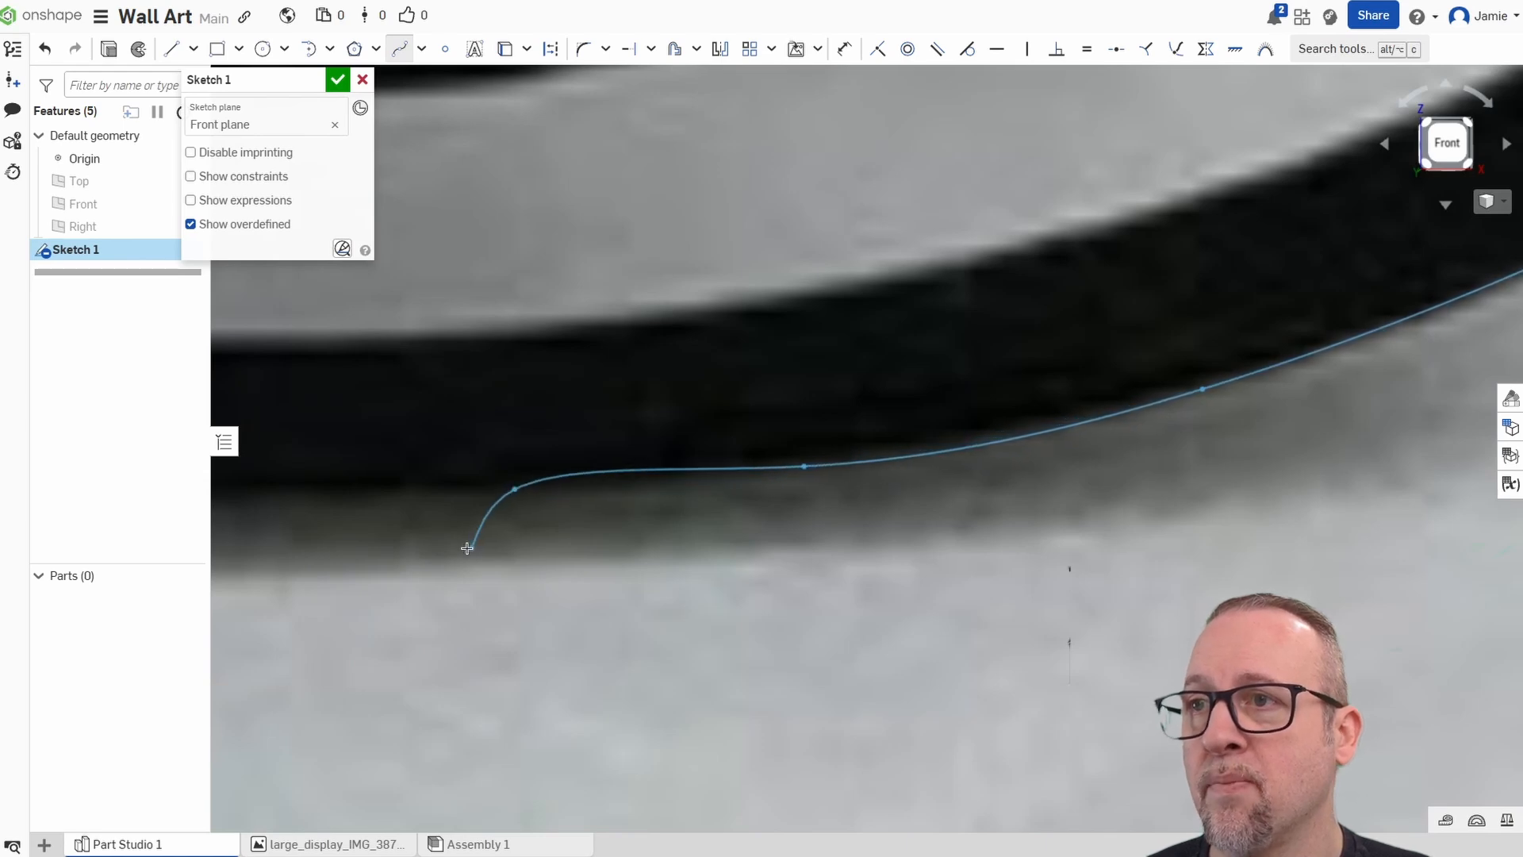
pyautogui.moveTo(501, 542)
pyautogui.mouseDown(button='middle')
pyautogui.moveTo(796, 568)
pyautogui.moveTo(1294, 475)
pyautogui.mouseUp(button='middle')
pyautogui.scroll(-4, 1036, 499)
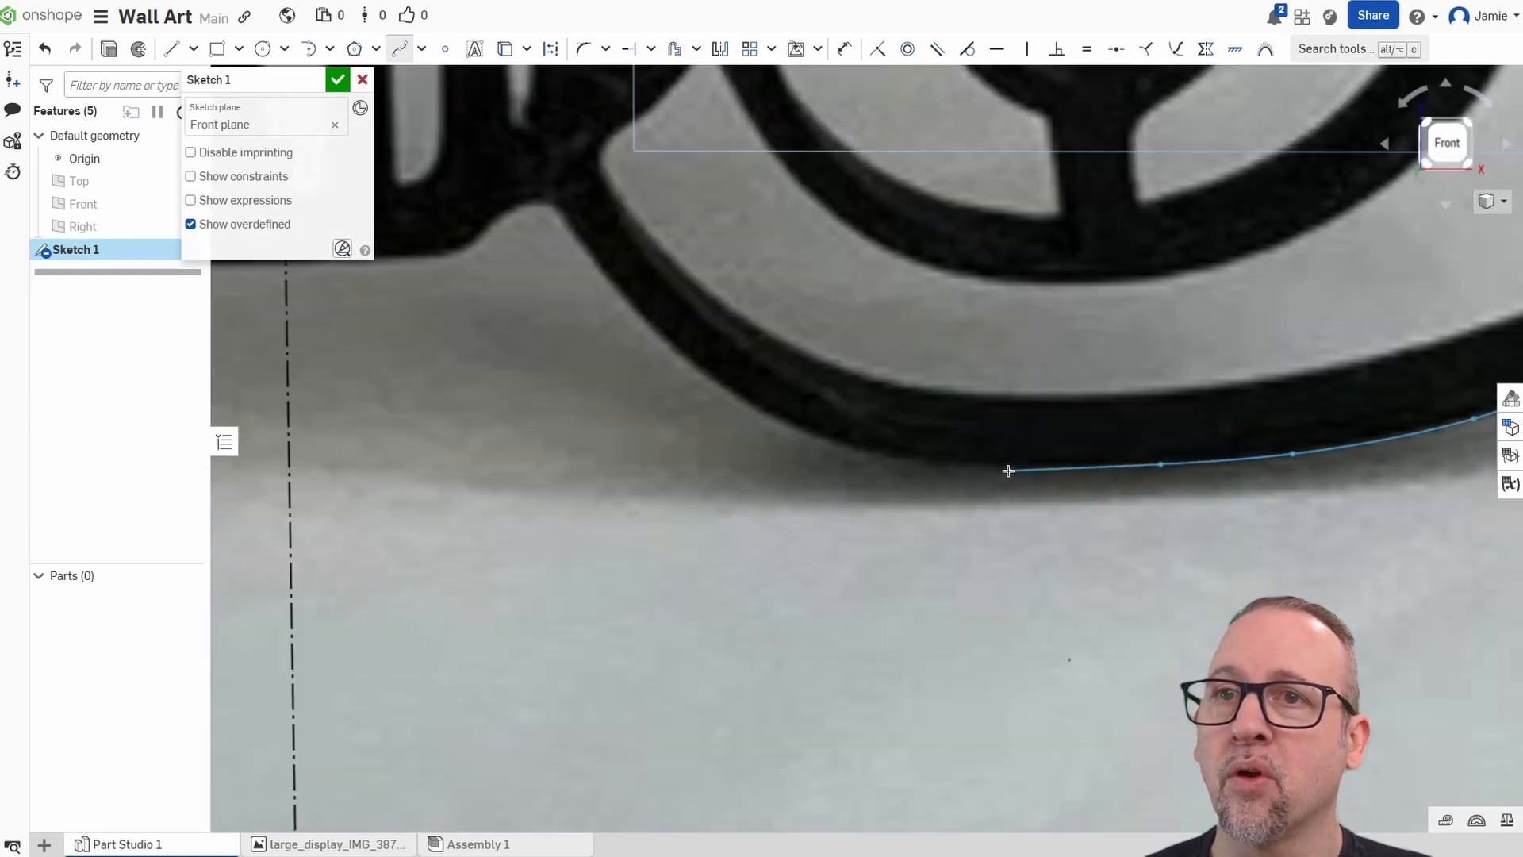
pyautogui.click(832, 447)
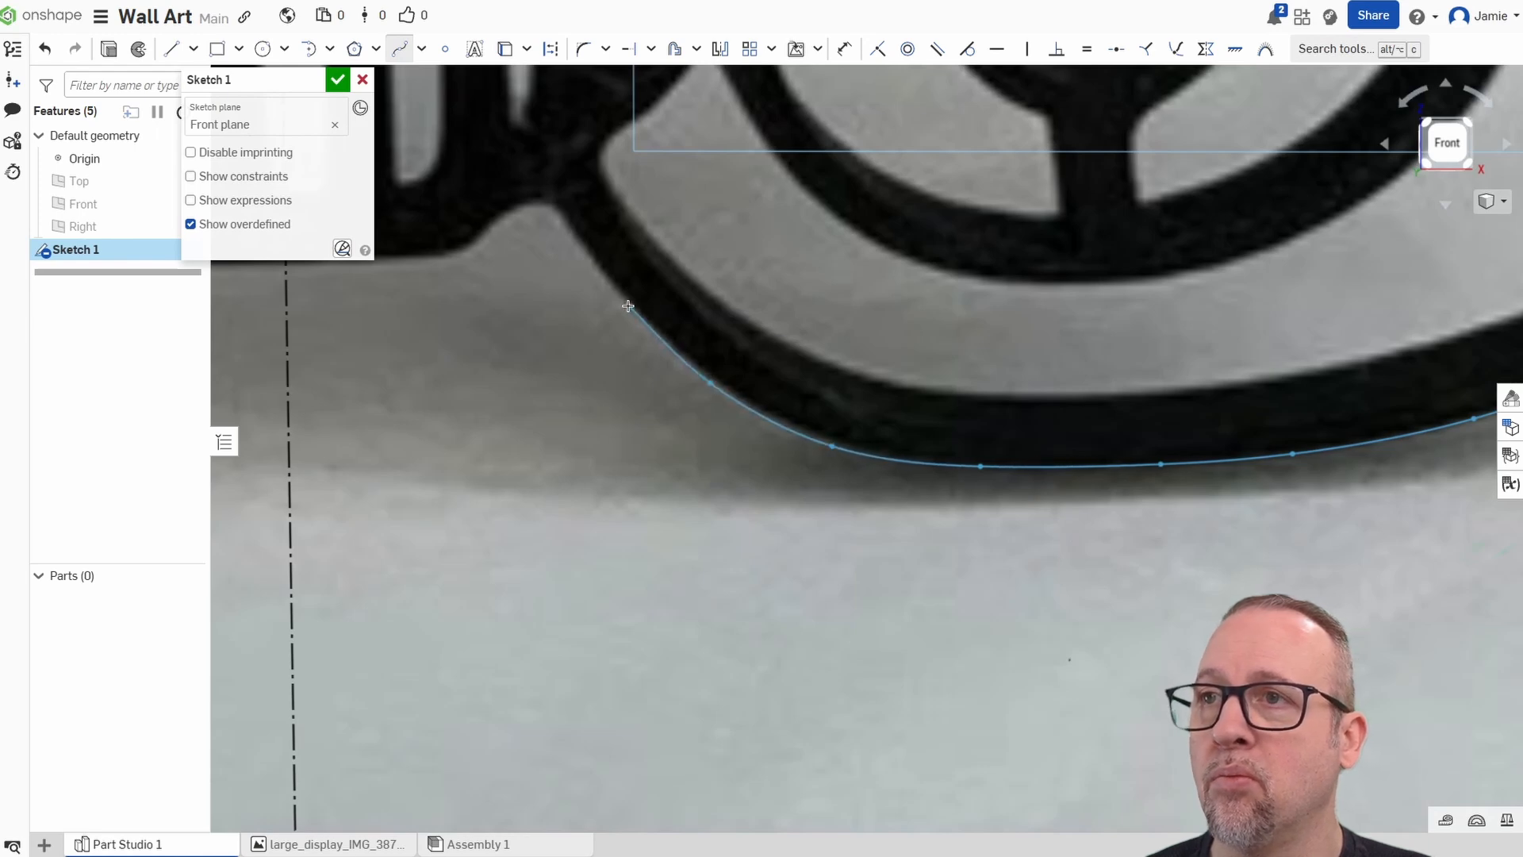
pyautogui.rightClick(551, 205)
pyautogui.click(574, 212)
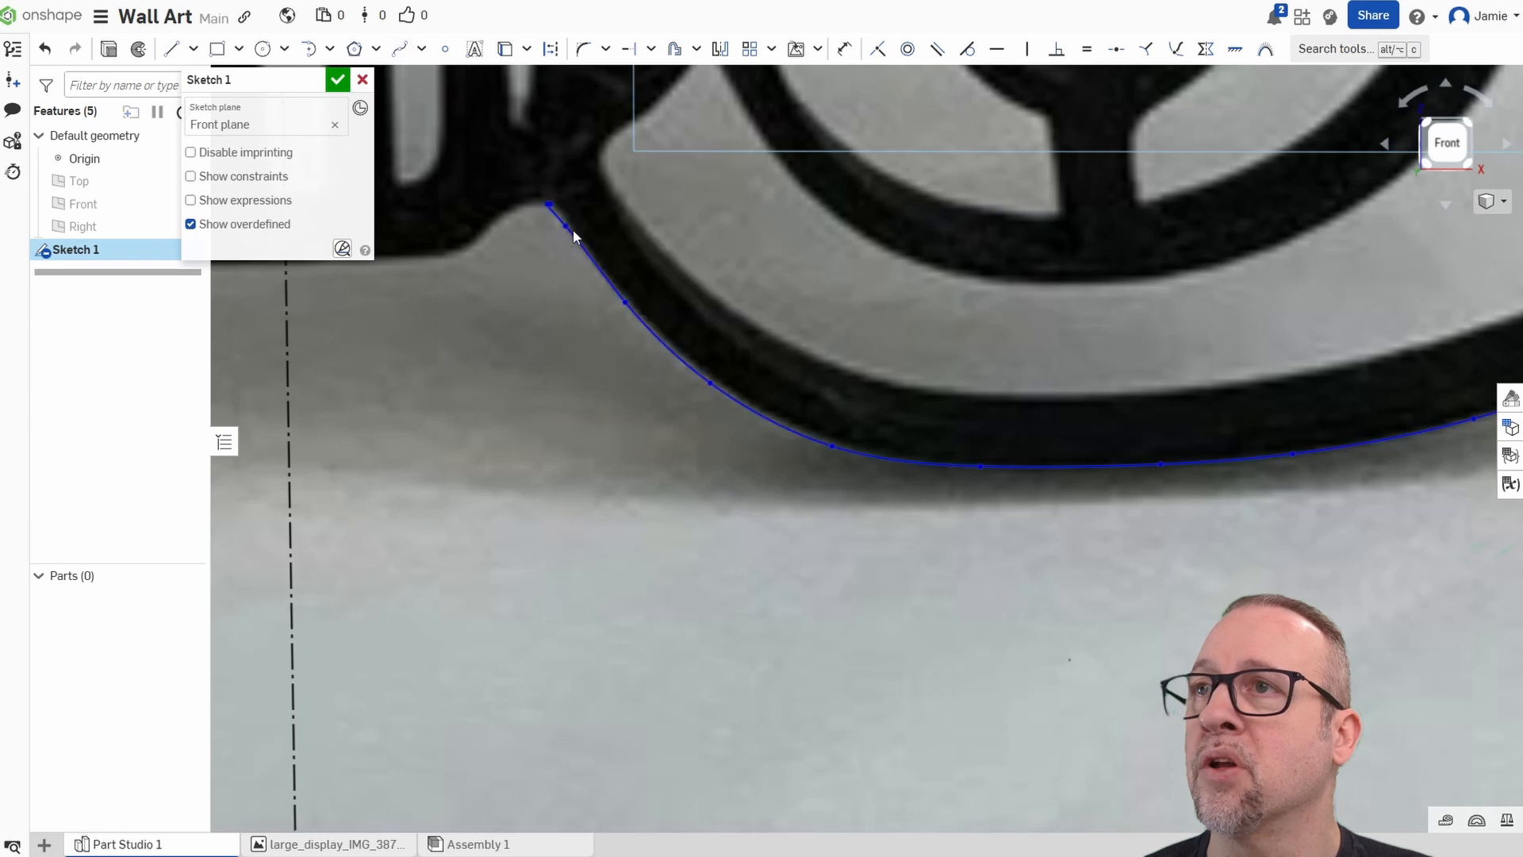
# Trace the notch and the grille's bottom edge with a spline from the jaw spline's end to the centre line.
pyautogui.scroll(6, 635, 341)
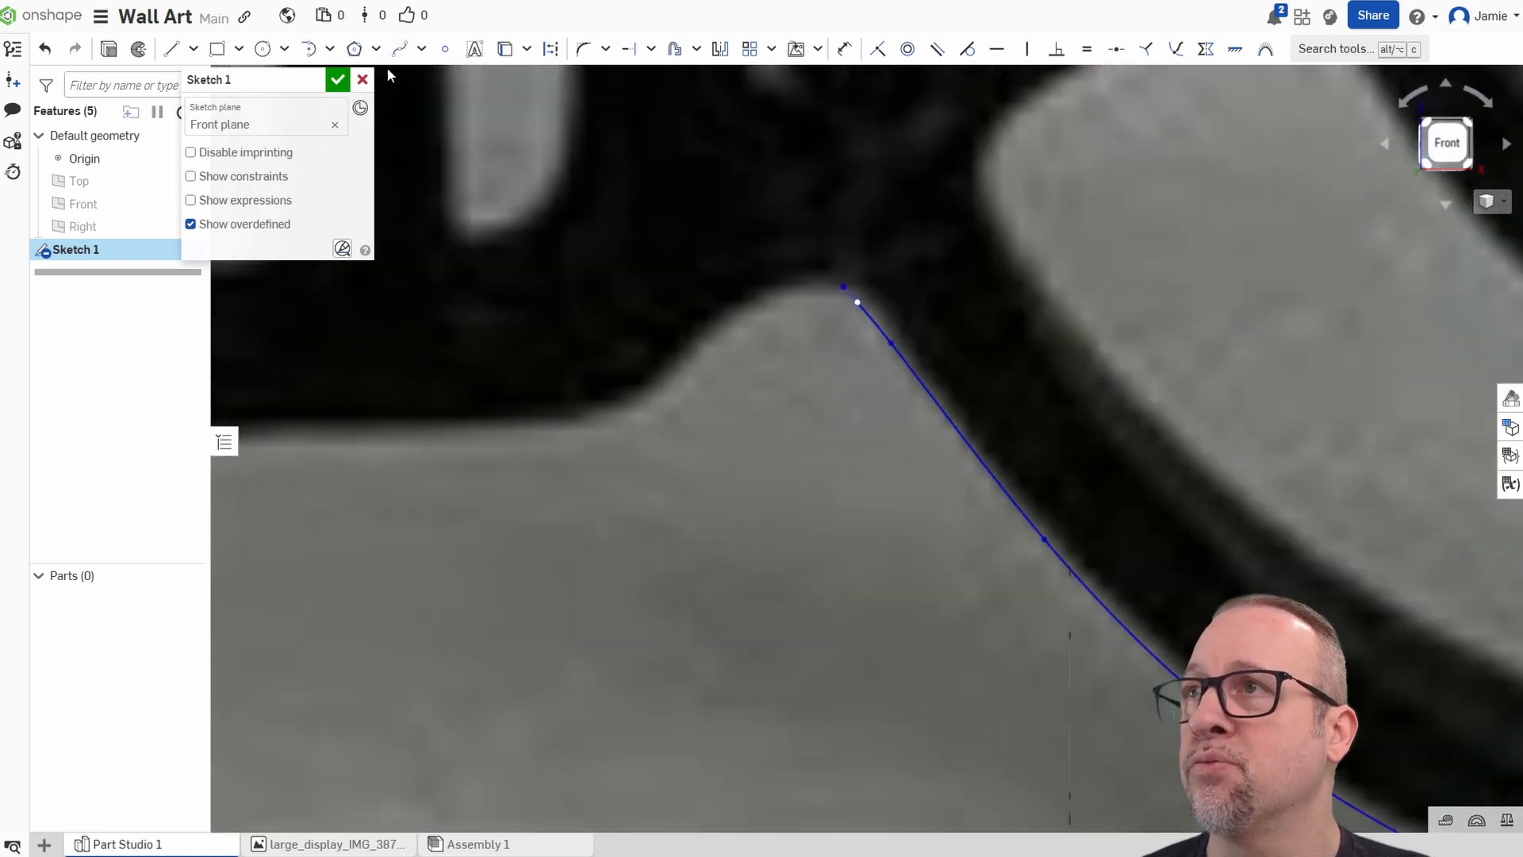
pyautogui.click(399, 48)
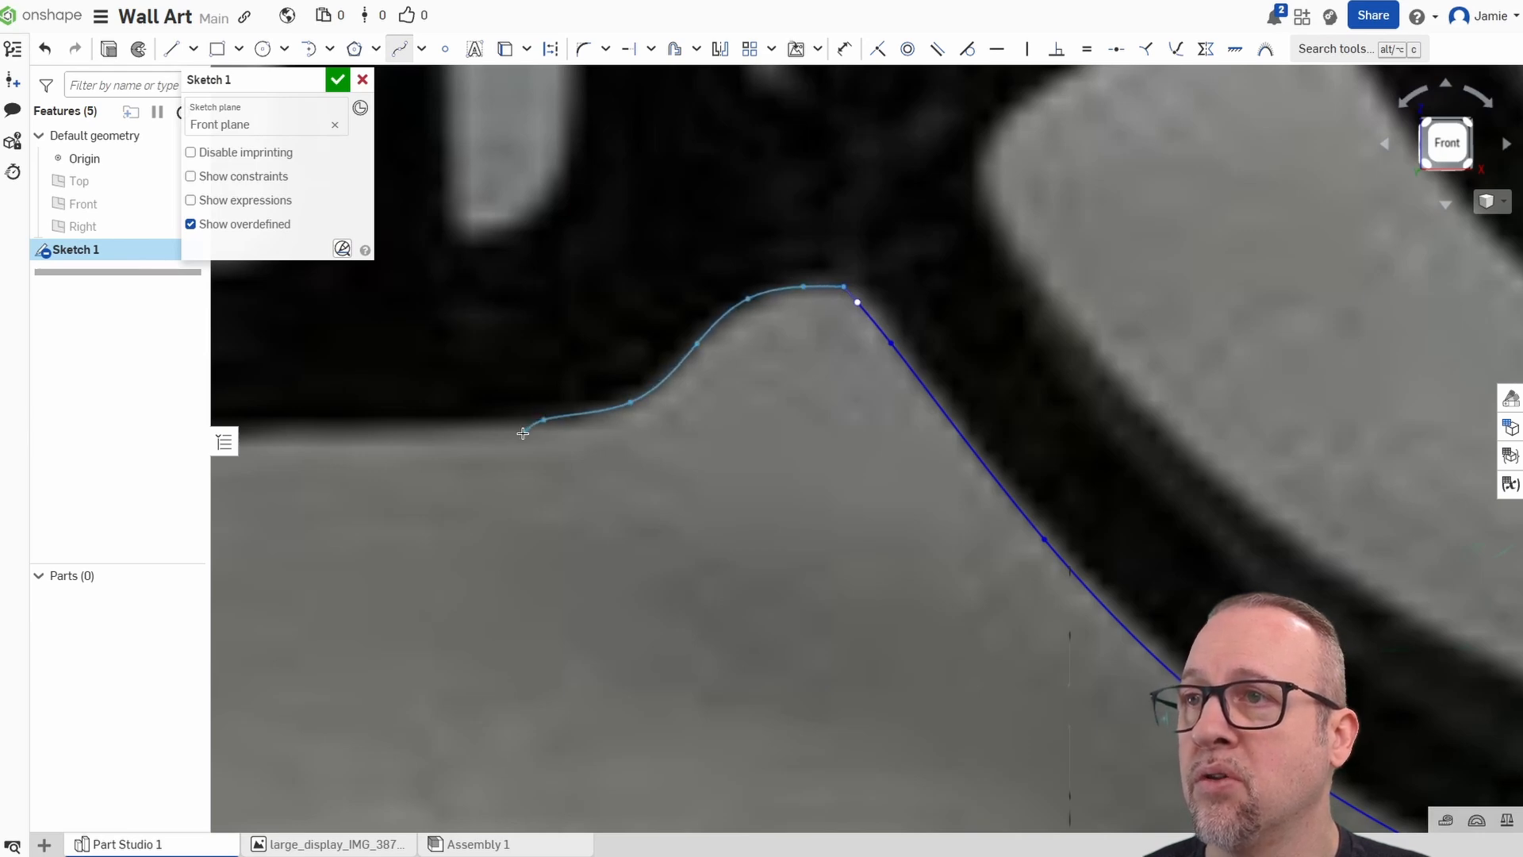
pyautogui.moveTo(498, 439); pyautogui.dragTo(1076, 499, button='middle')
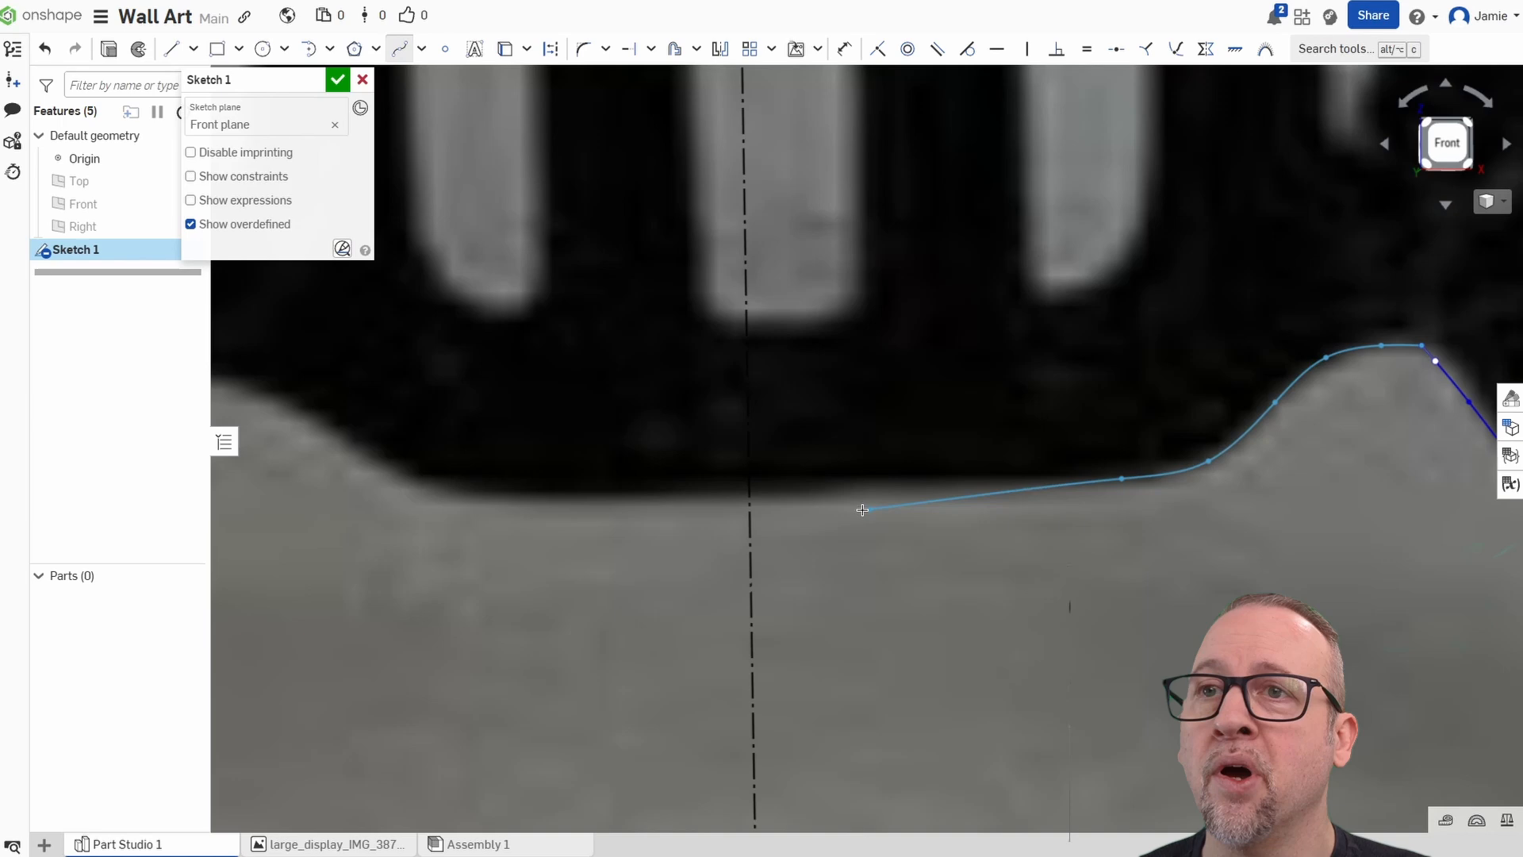
pyautogui.click(747, 489)
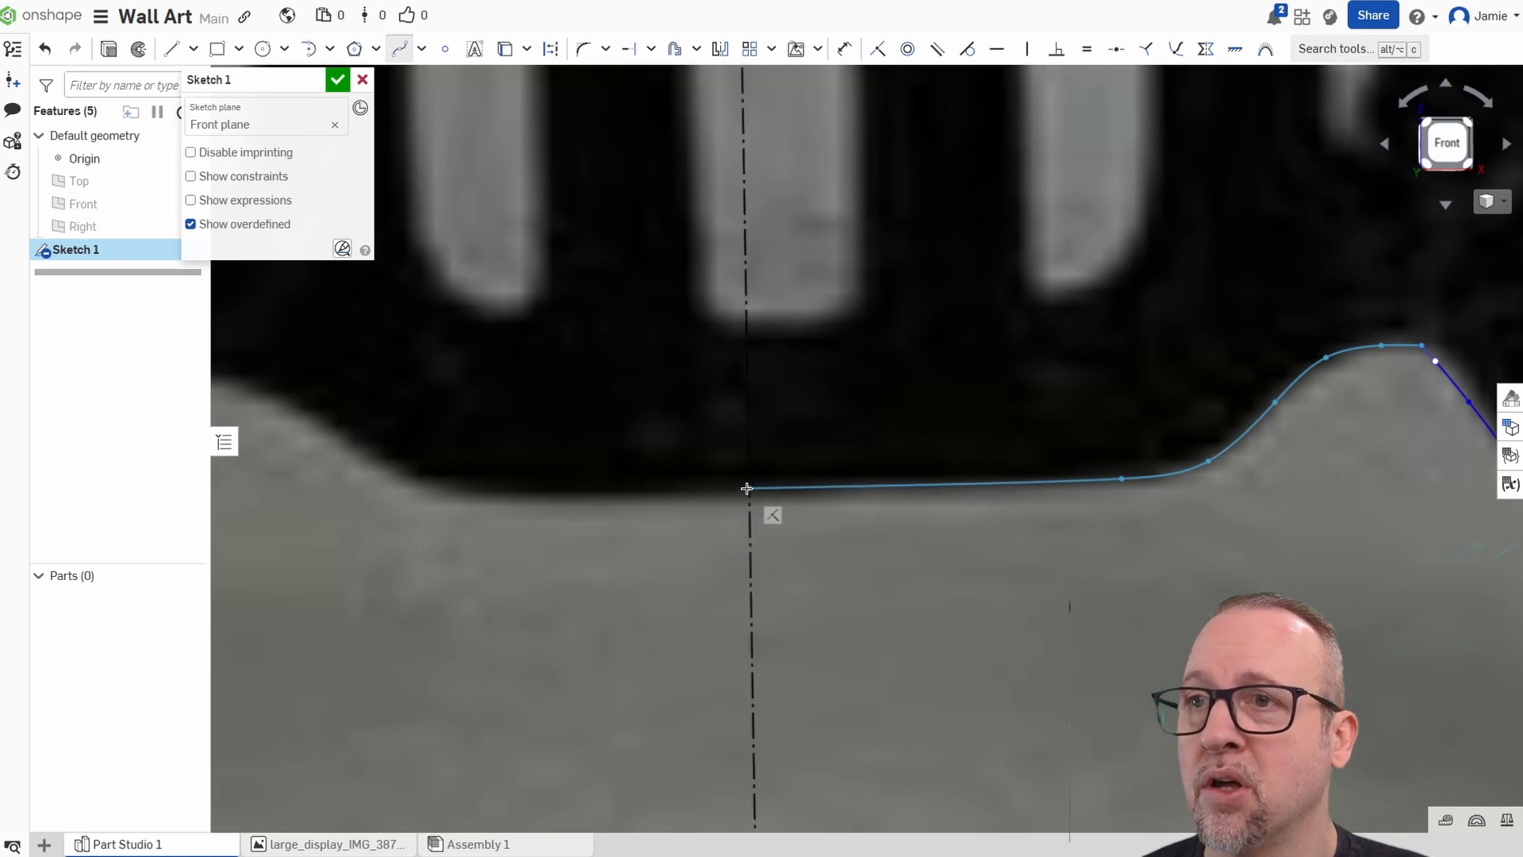
pyautogui.rightClick(707, 515)
pyautogui.click(733, 529)
# Close the dome's outer edge with a multi-point spline from the short top line's end to the upper end of the side line.
pyautogui.scroll(-5, 952, 526)
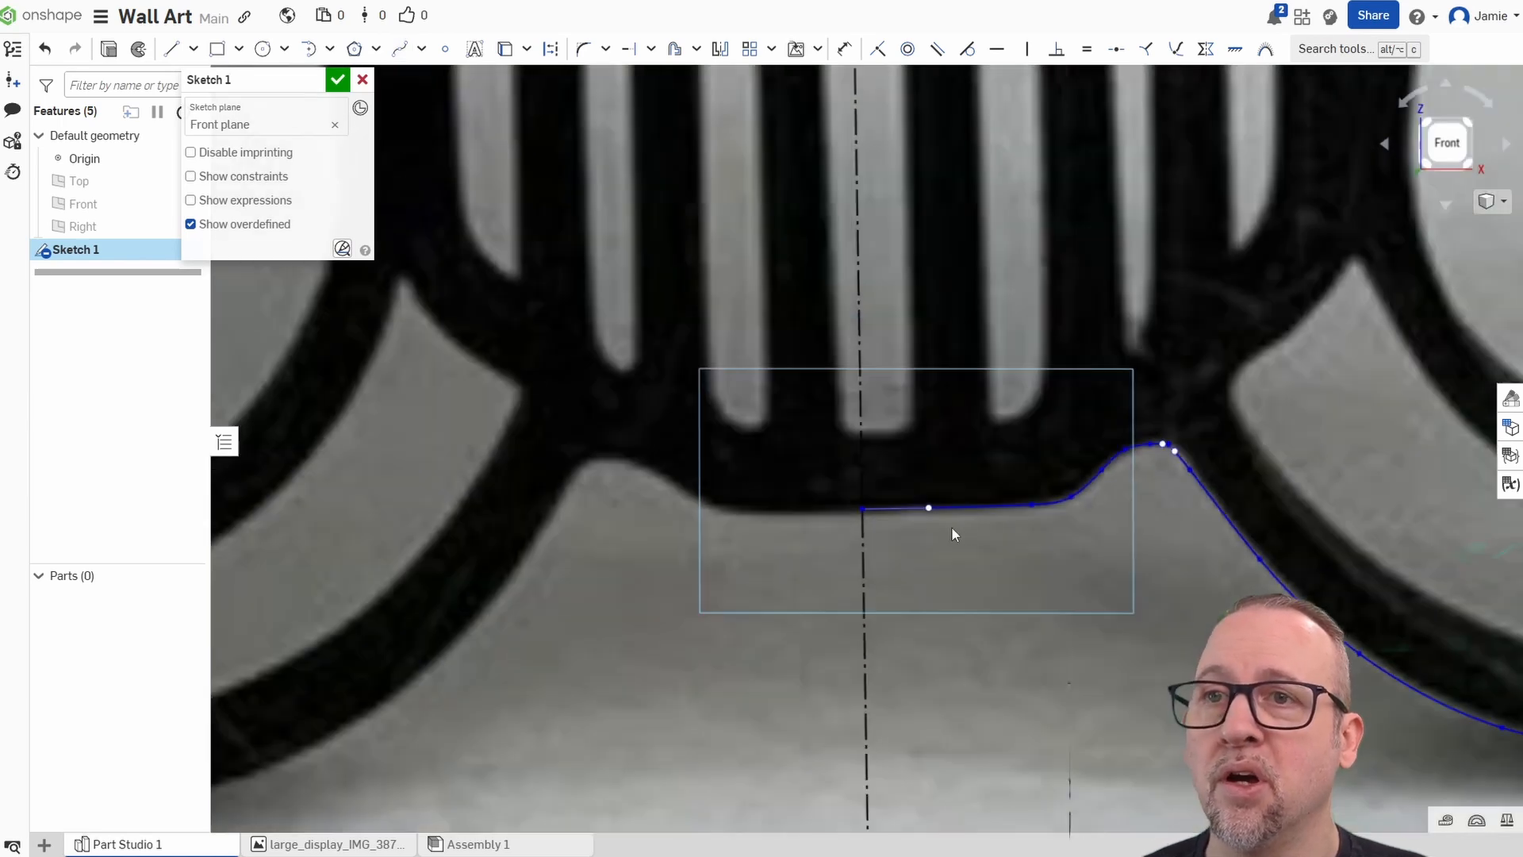
pyautogui.scroll(-4, 930, 625)
pyautogui.scroll(-5, 1135, 530)
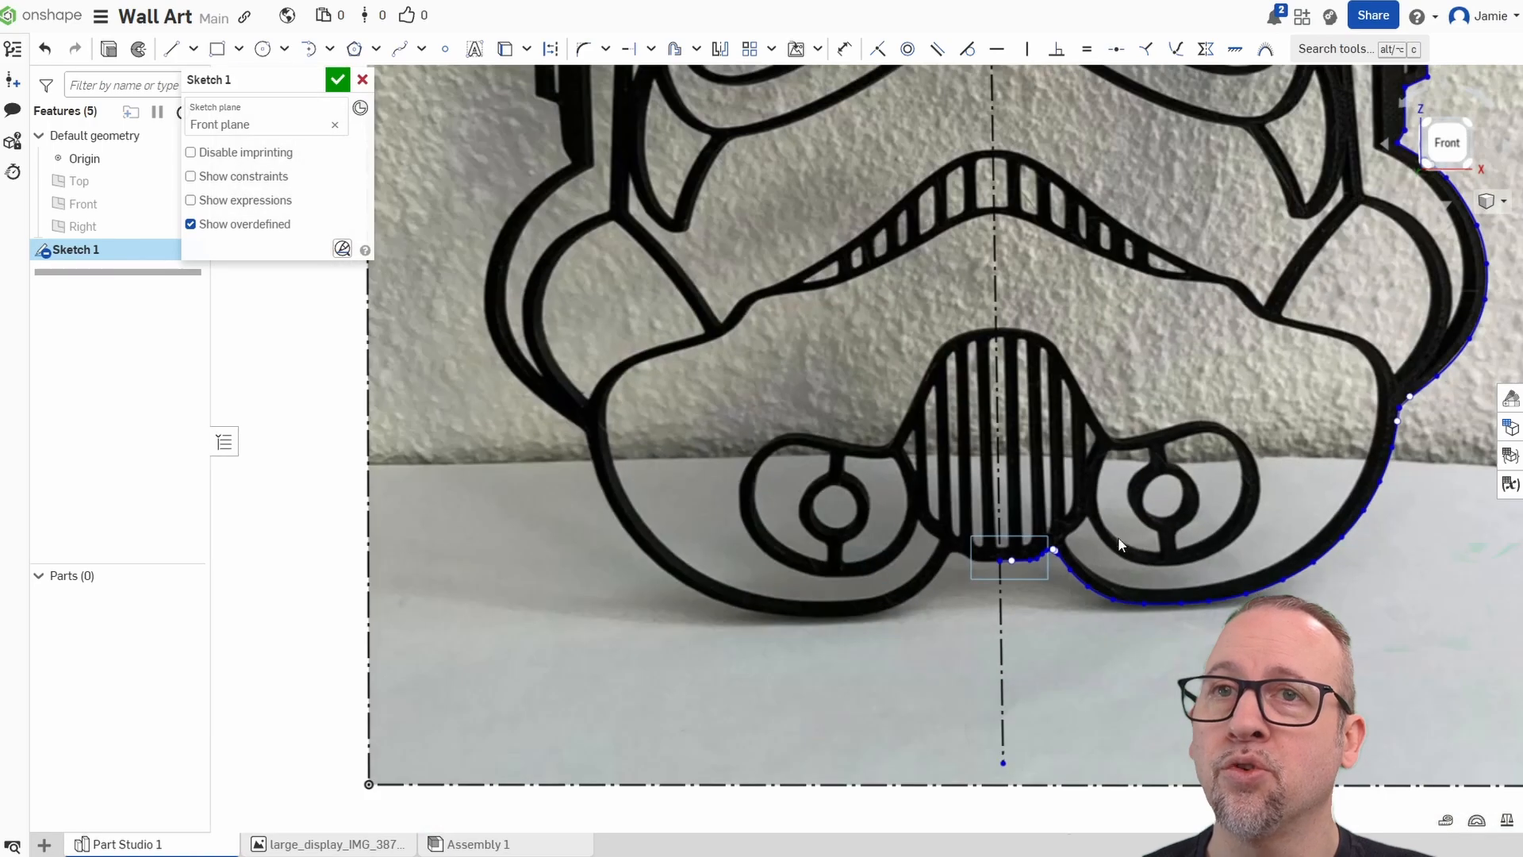
pyautogui.moveTo(1231, 437); pyautogui.dragTo(998, 536, button='middle')
pyautogui.scroll(-3, 998, 536)
pyautogui.moveTo(1020, 267); pyautogui.dragTo(979, 500, button='middle')
pyautogui.scroll(4, 916, 357)
pyautogui.scroll(3, 917, 357)
pyautogui.scroll(-5, 916, 313)
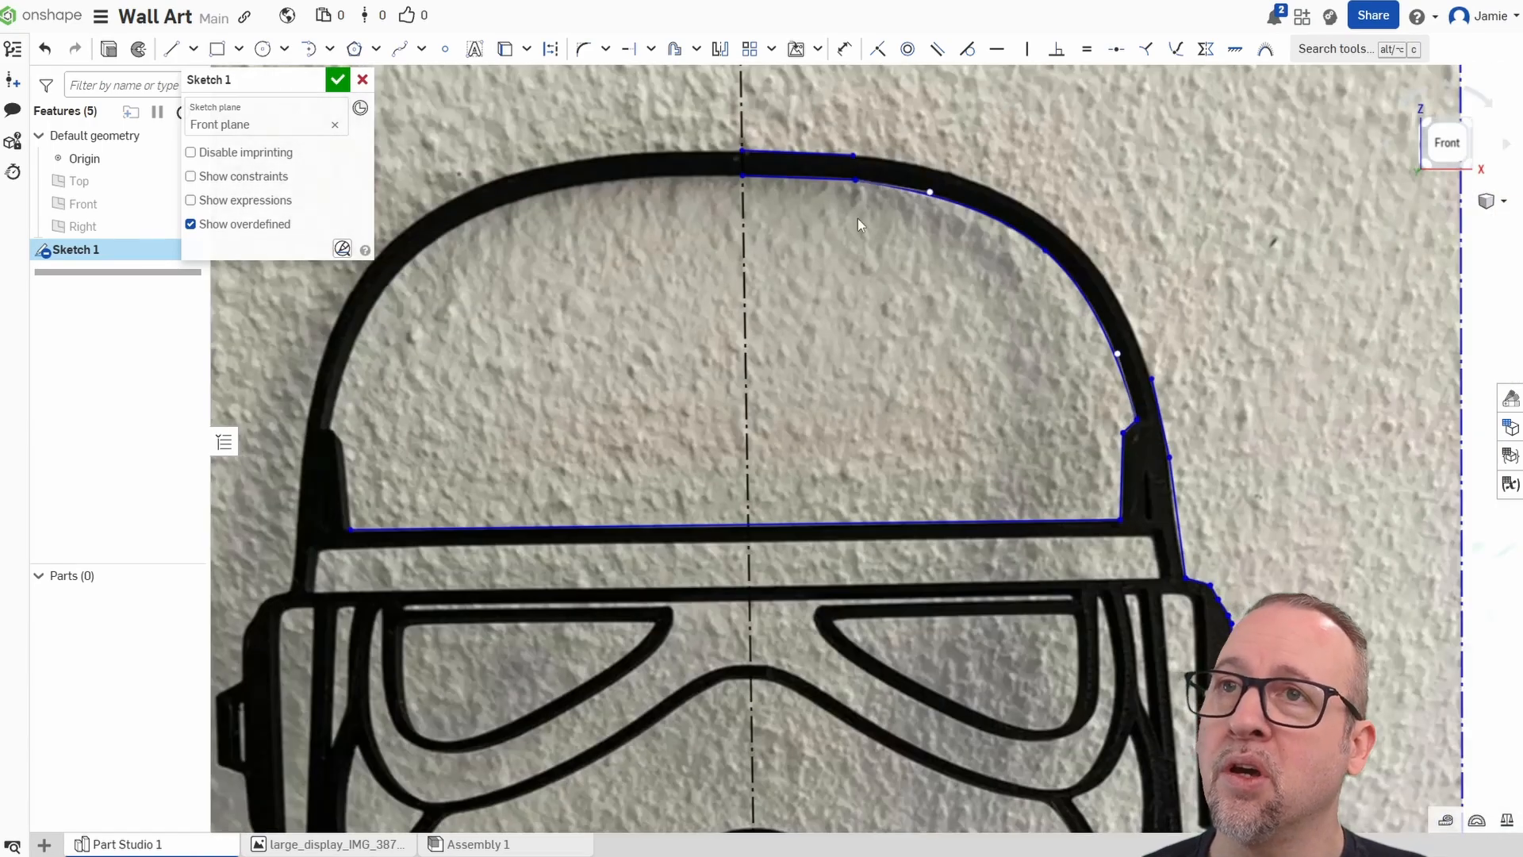
pyautogui.scroll(2, 817, 365)
pyautogui.scroll(3, 817, 368)
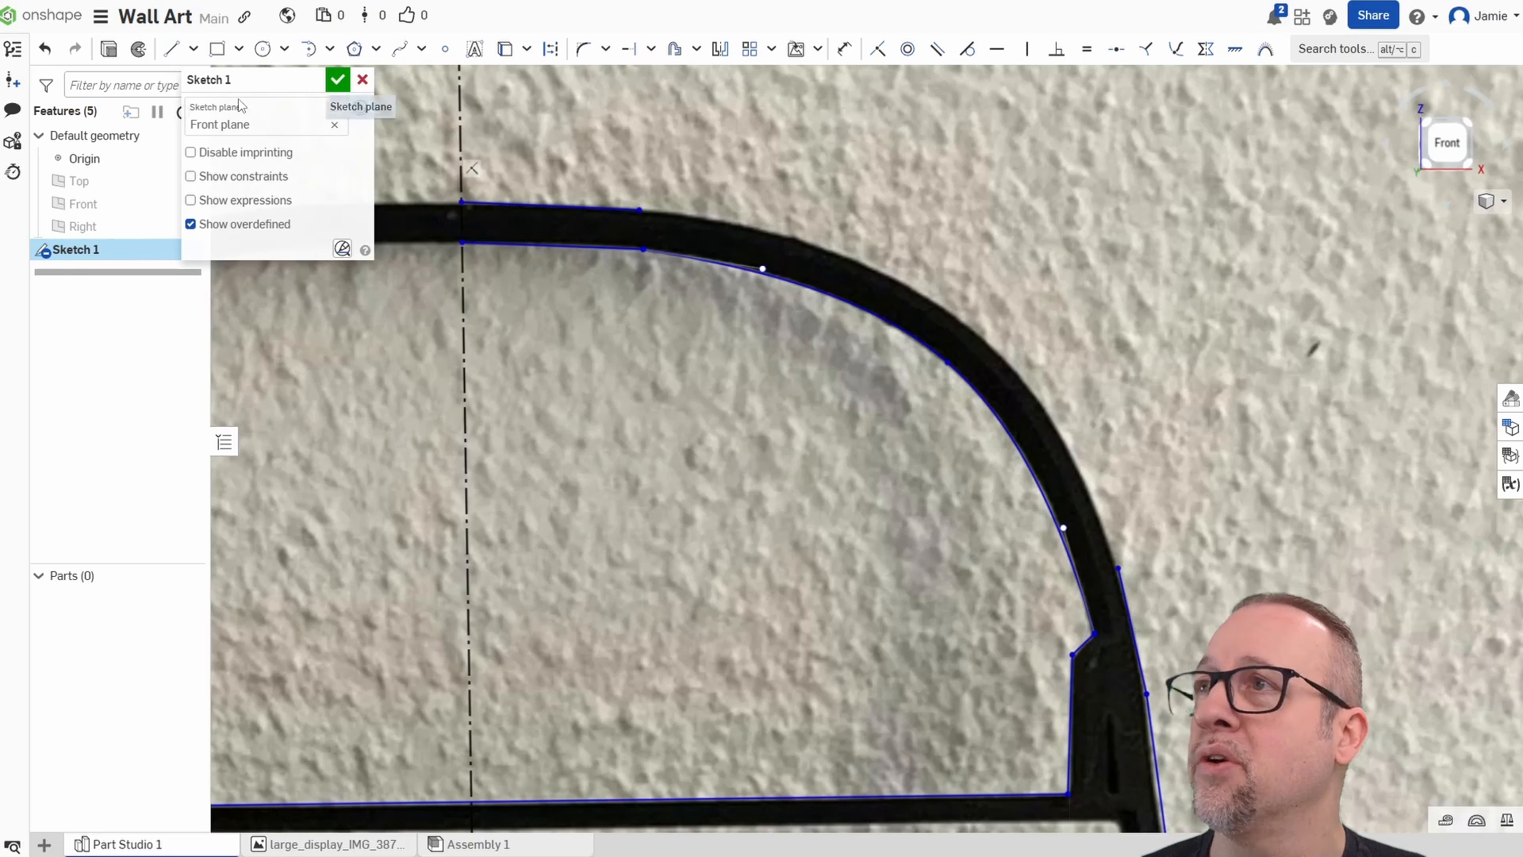
pyautogui.click(400, 48)
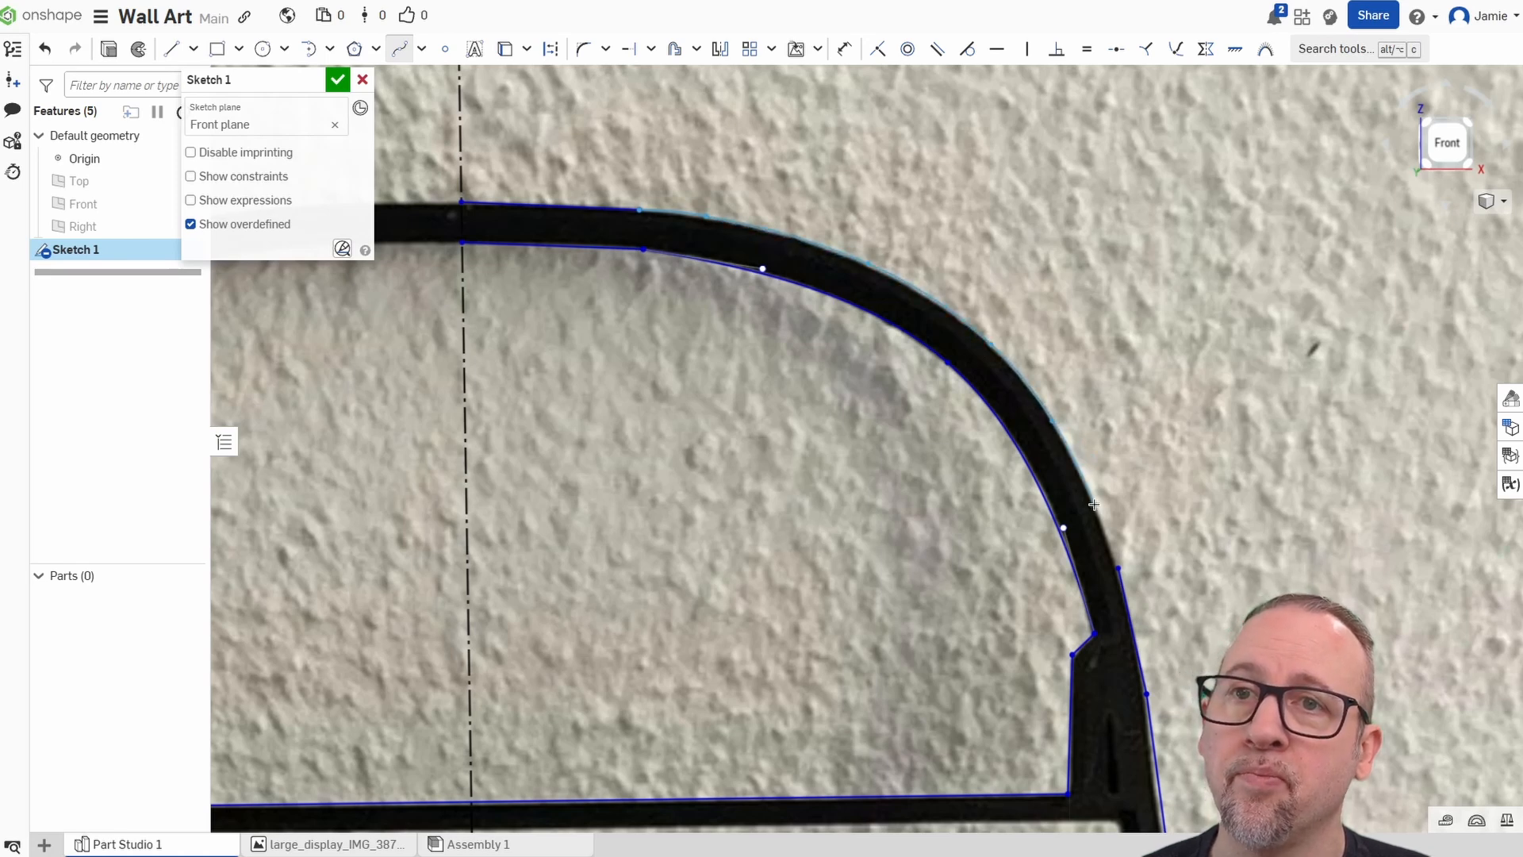
pyautogui.rightClick(1250, 521)
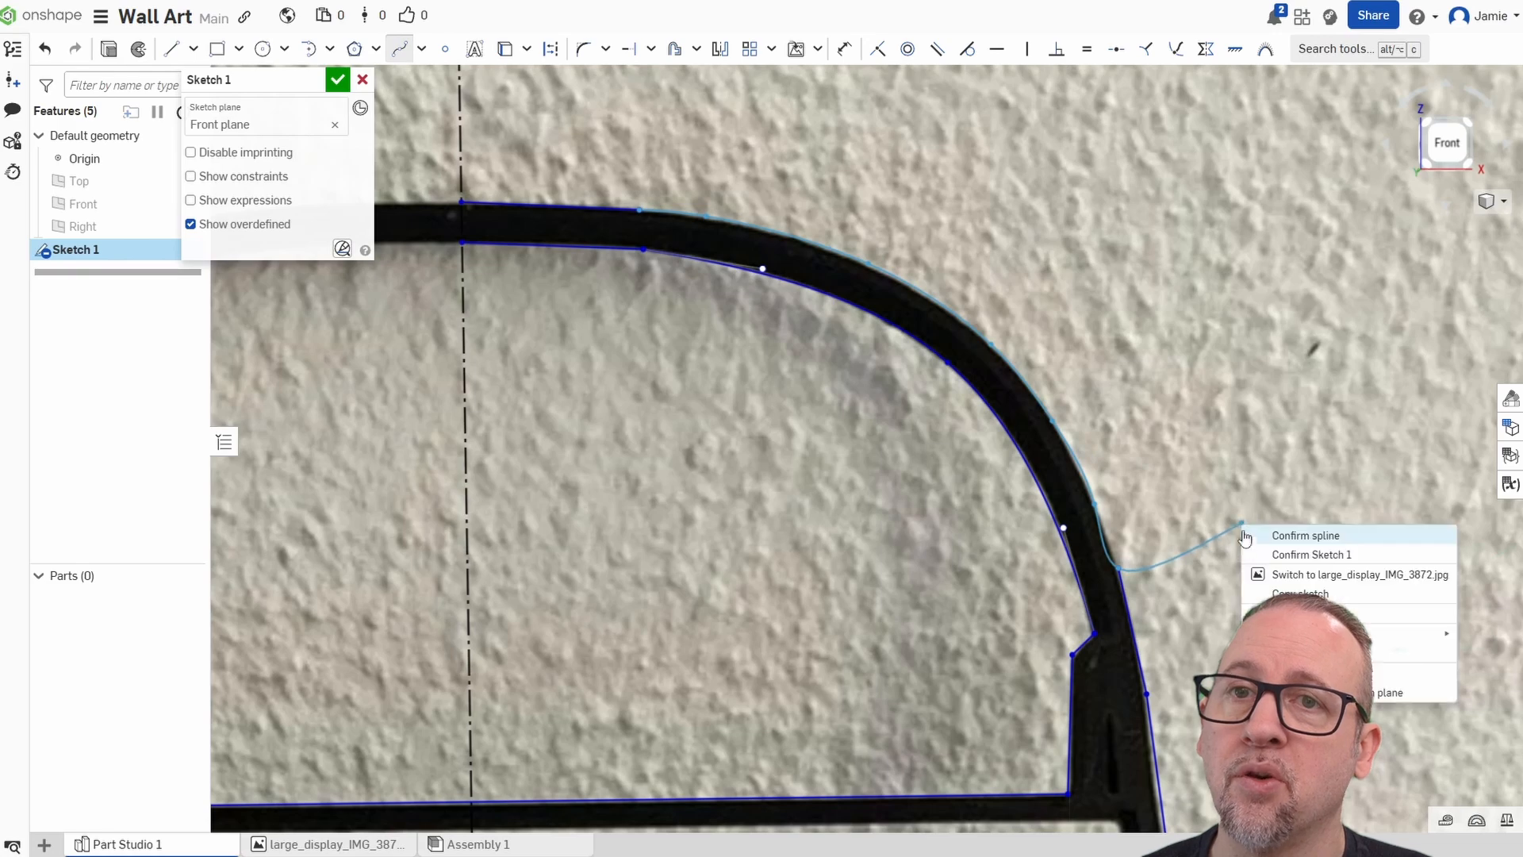
pyautogui.click(1285, 534)
# Inspect the traced outer outline from the dome down past the ear for gaps and fit.
pyautogui.moveTo(1157, 635); pyautogui.dragTo(1068, 365, button='middle')
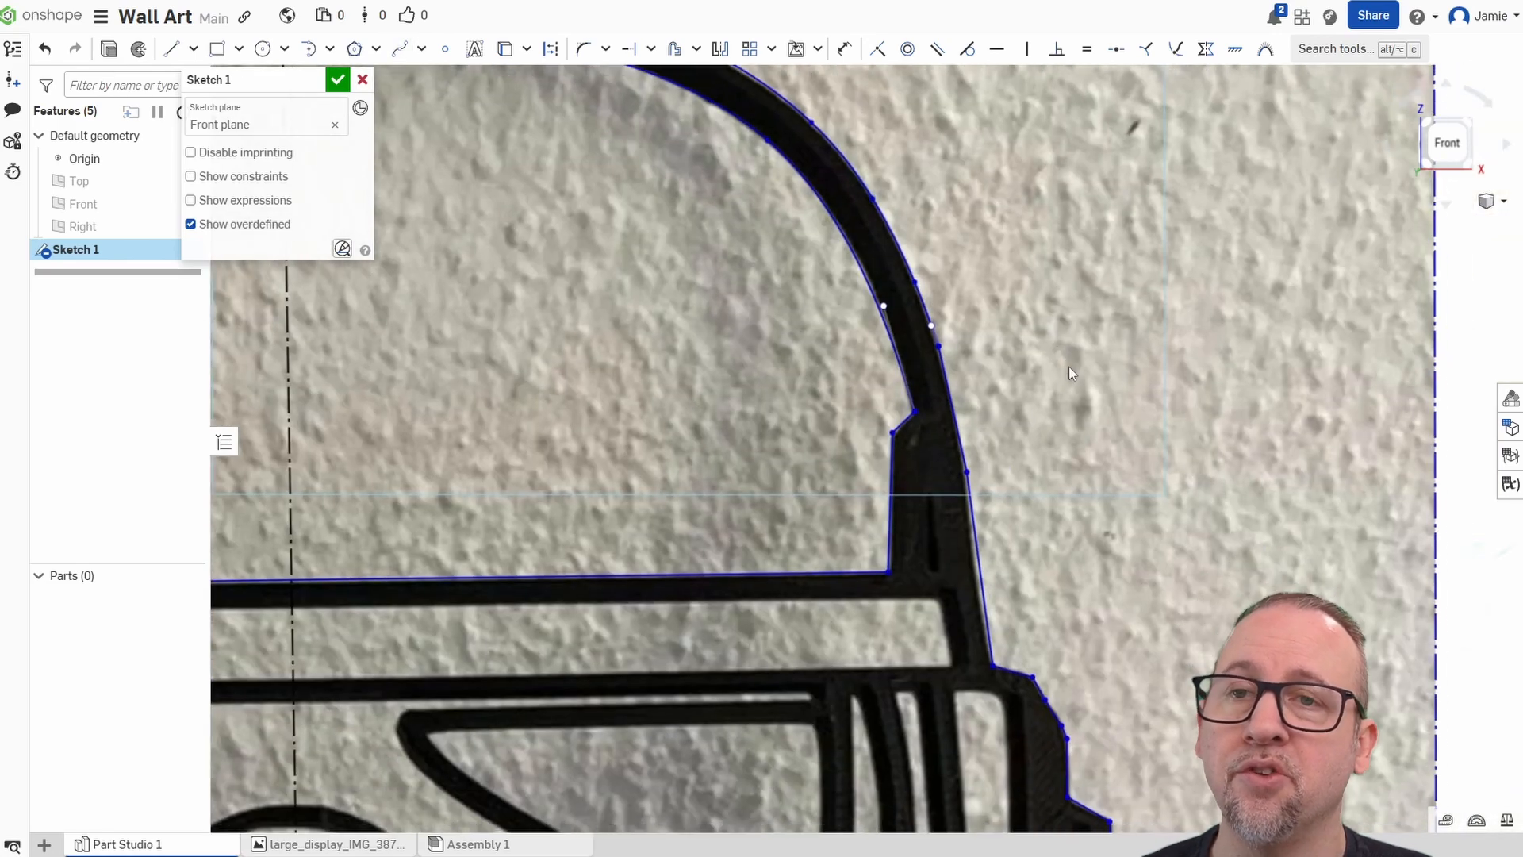
pyautogui.scroll(4, 963, 387)
pyautogui.scroll(-4, 963, 387)
pyautogui.moveTo(1068, 547); pyautogui.dragTo(1099, 350, button='middle')
pyautogui.scroll(-1, 1099, 350)
pyautogui.scroll(-3, 1100, 351)
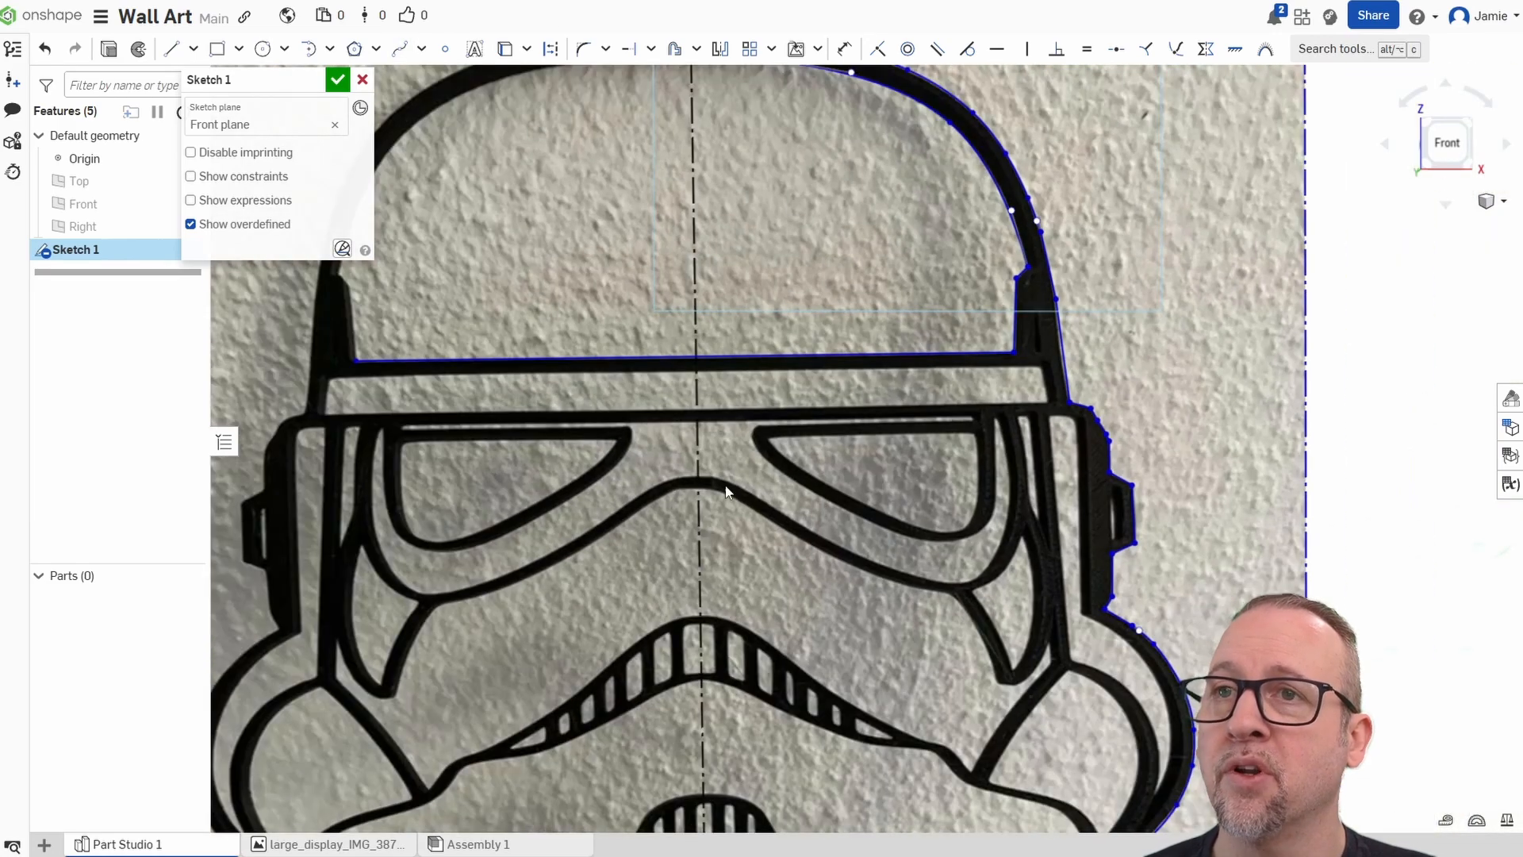
pyautogui.moveTo(769, 228); pyautogui.dragTo(767, 337, button='middle')
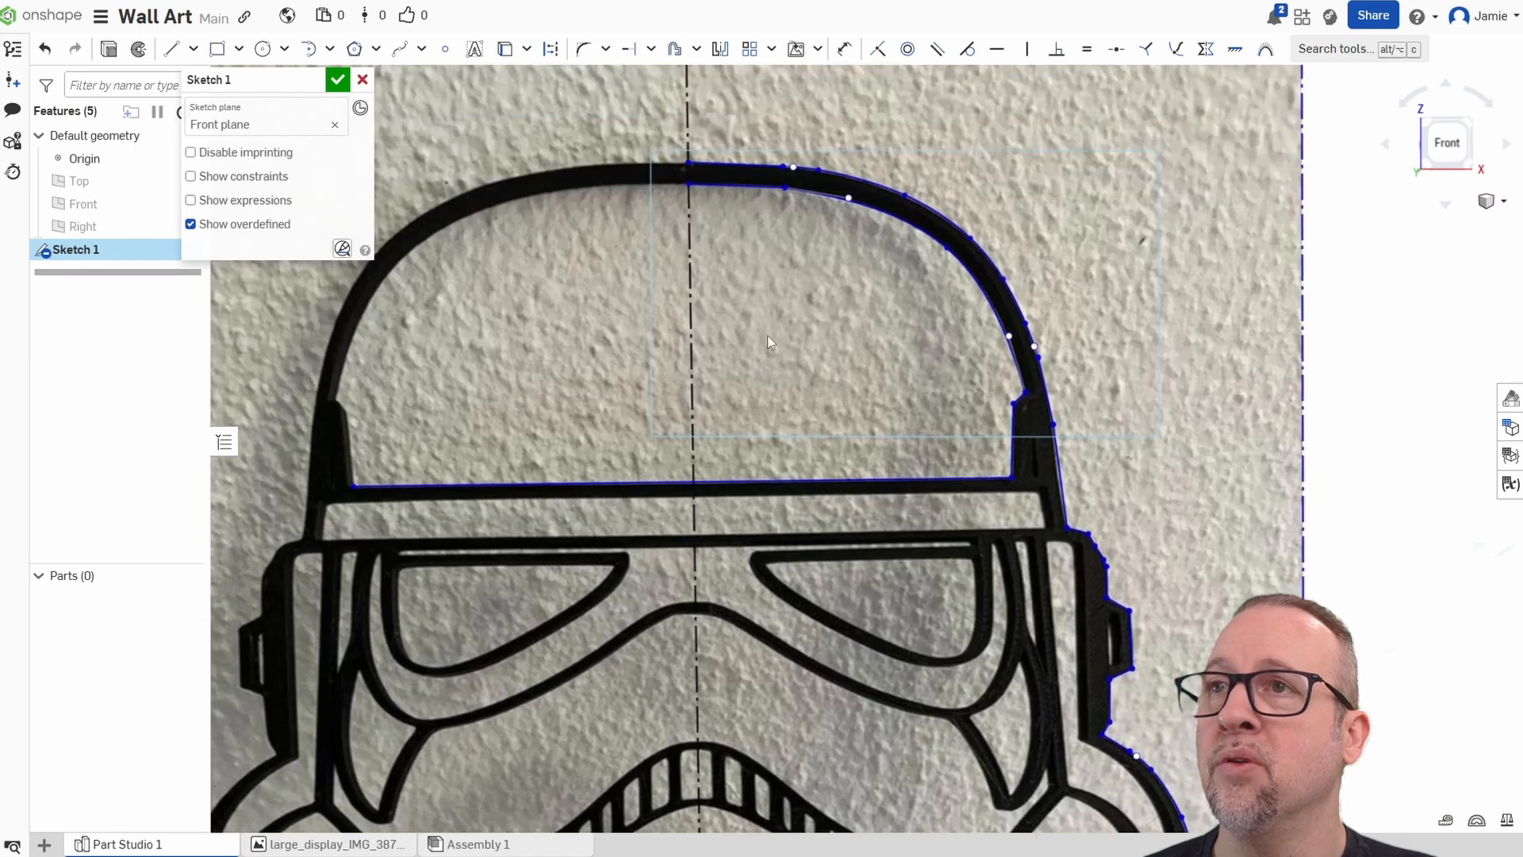
pyautogui.moveTo(787, 515); pyautogui.dragTo(838, 402, button='middle')
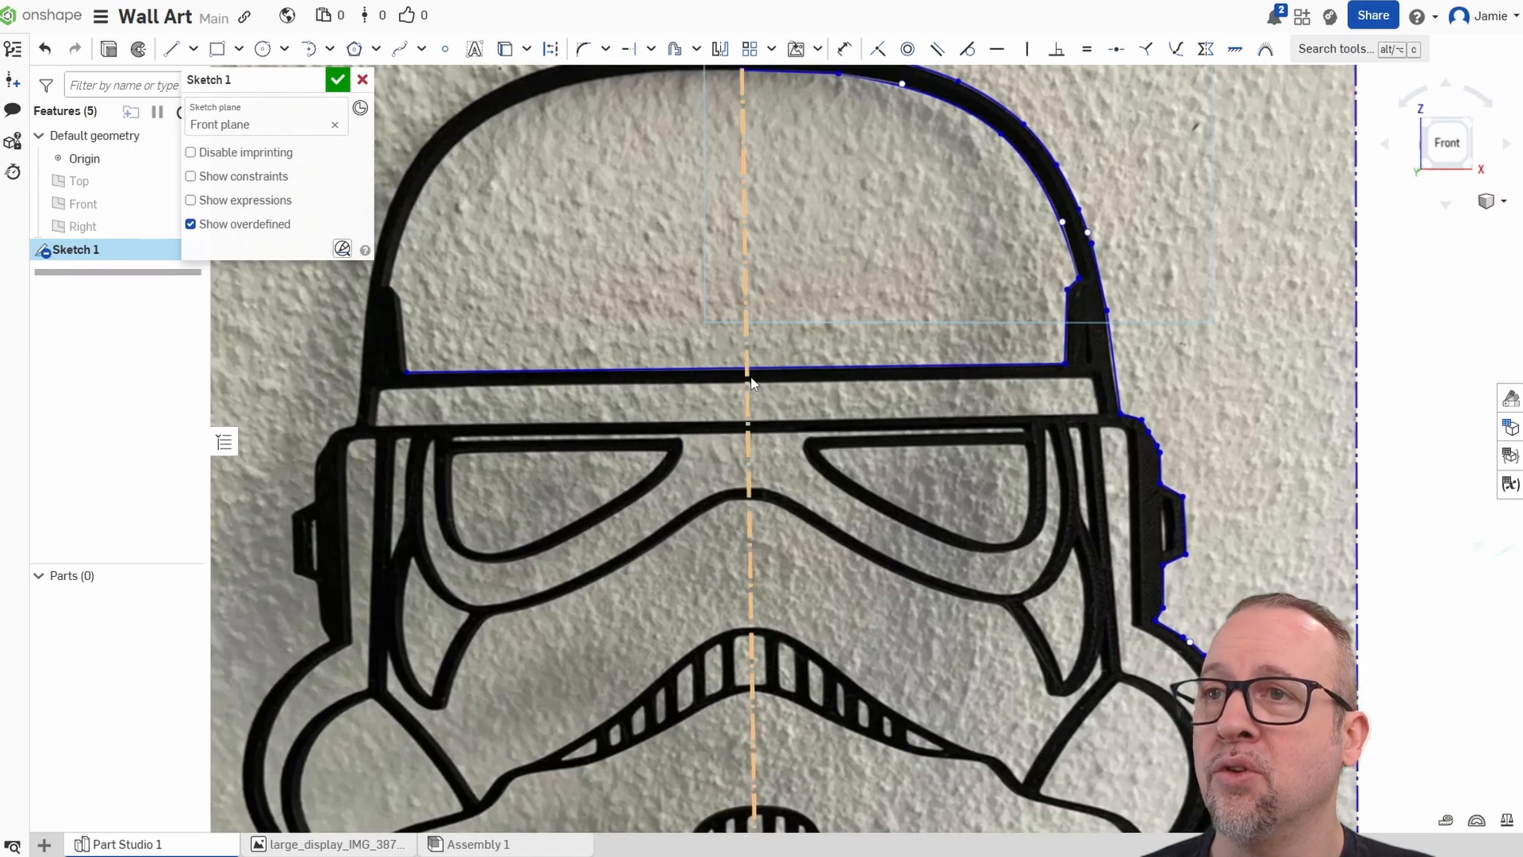
# Trace the brow band opening with connected lines from the centre line: upper edge about 34.1, end about 3.6, lower edge about 36.2, running past the centre line.
pyautogui.click(170, 48)
pyautogui.scroll(3, 734, 335)
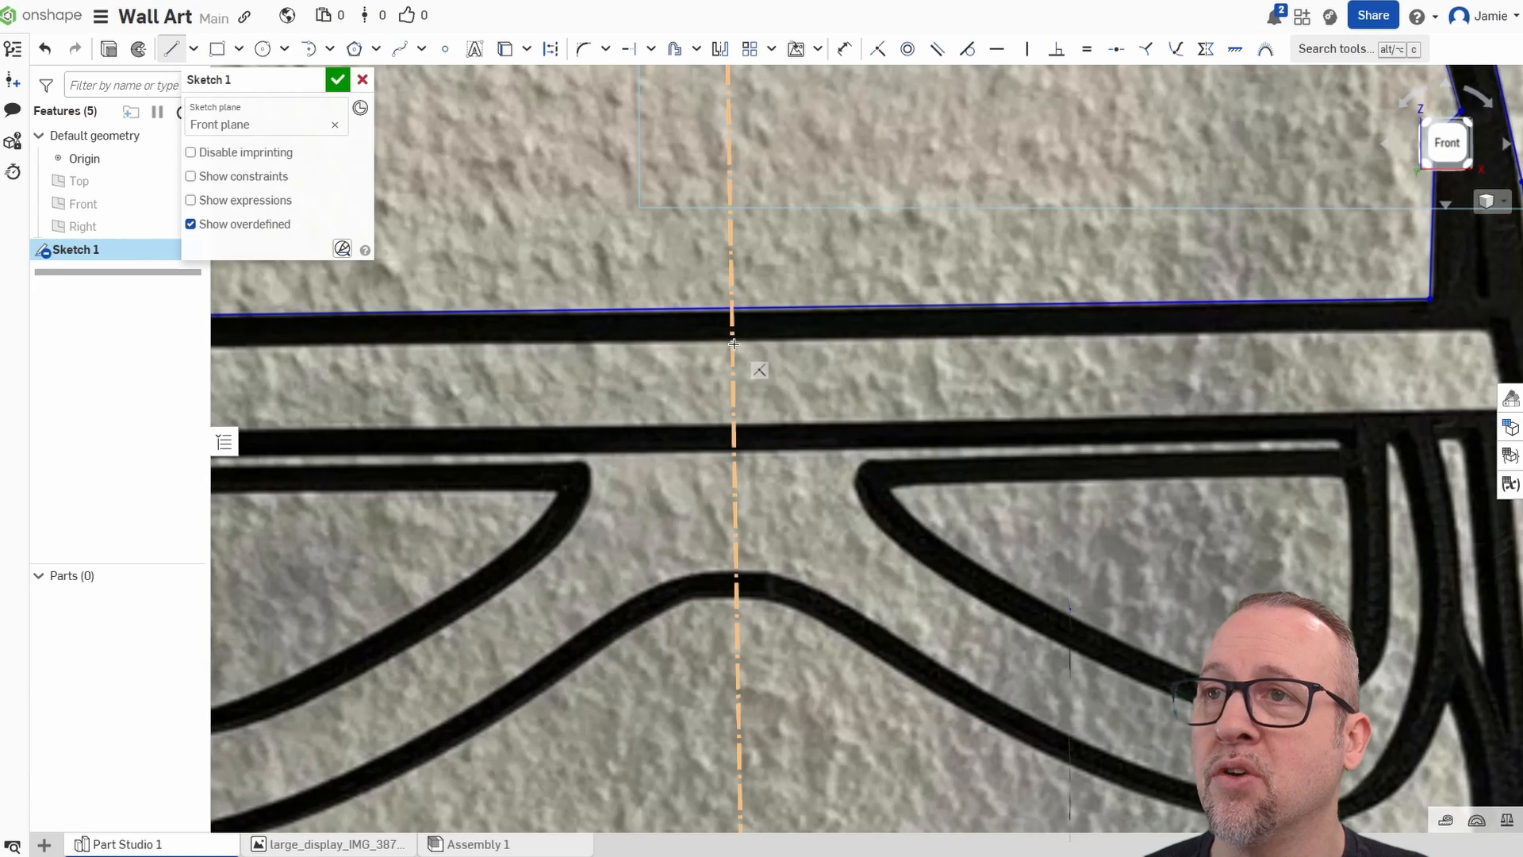
pyautogui.click(729, 342)
pyautogui.moveTo(1448, 344); pyautogui.dragTo(1115, 402, button='middle')
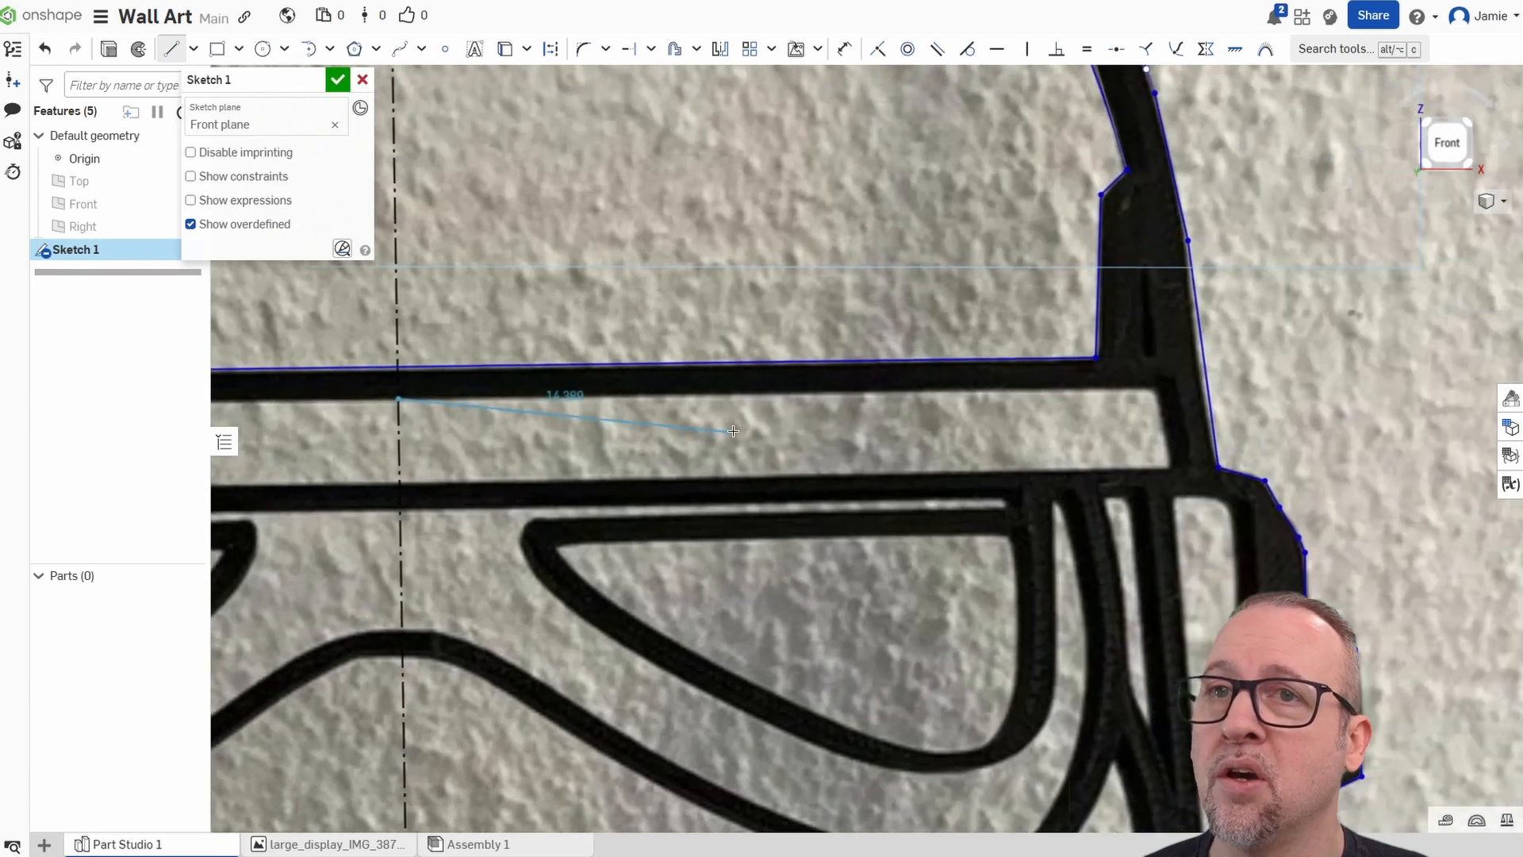
pyautogui.click(1154, 389)
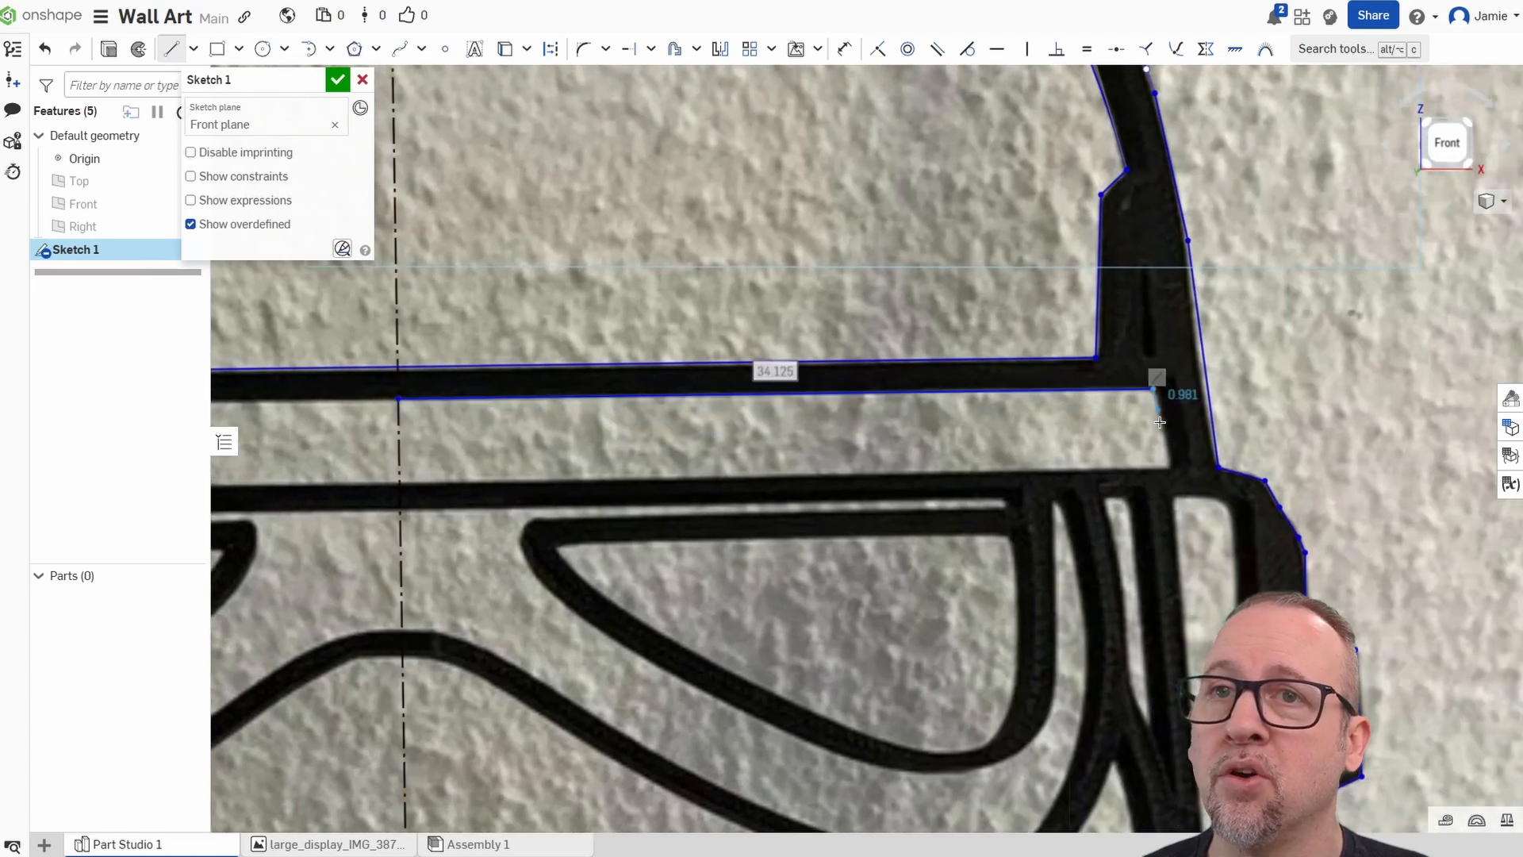
pyautogui.click(1171, 466)
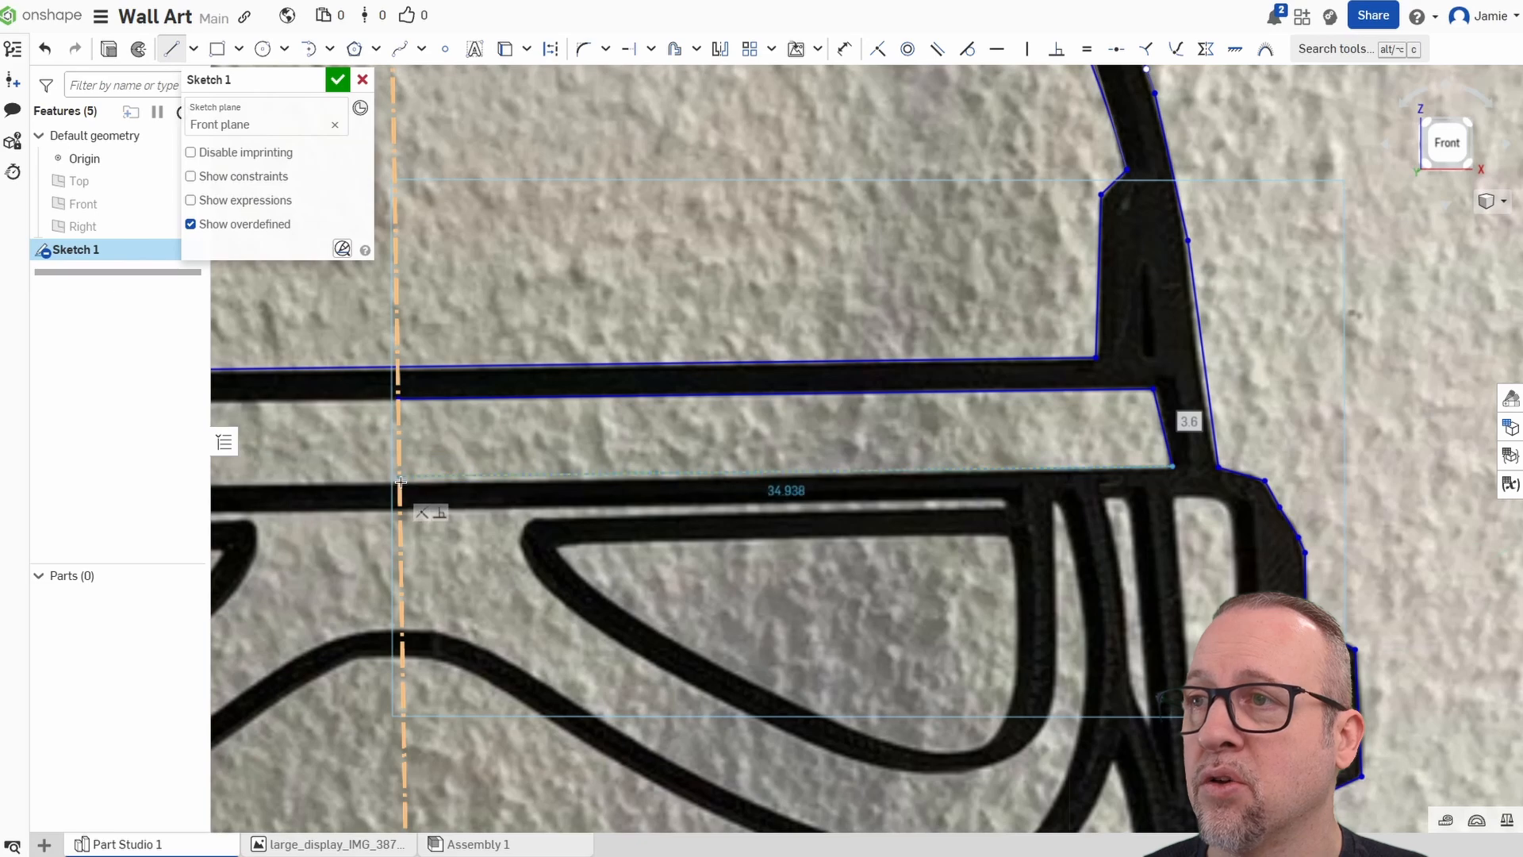
pyautogui.scroll(3, 365, 482)
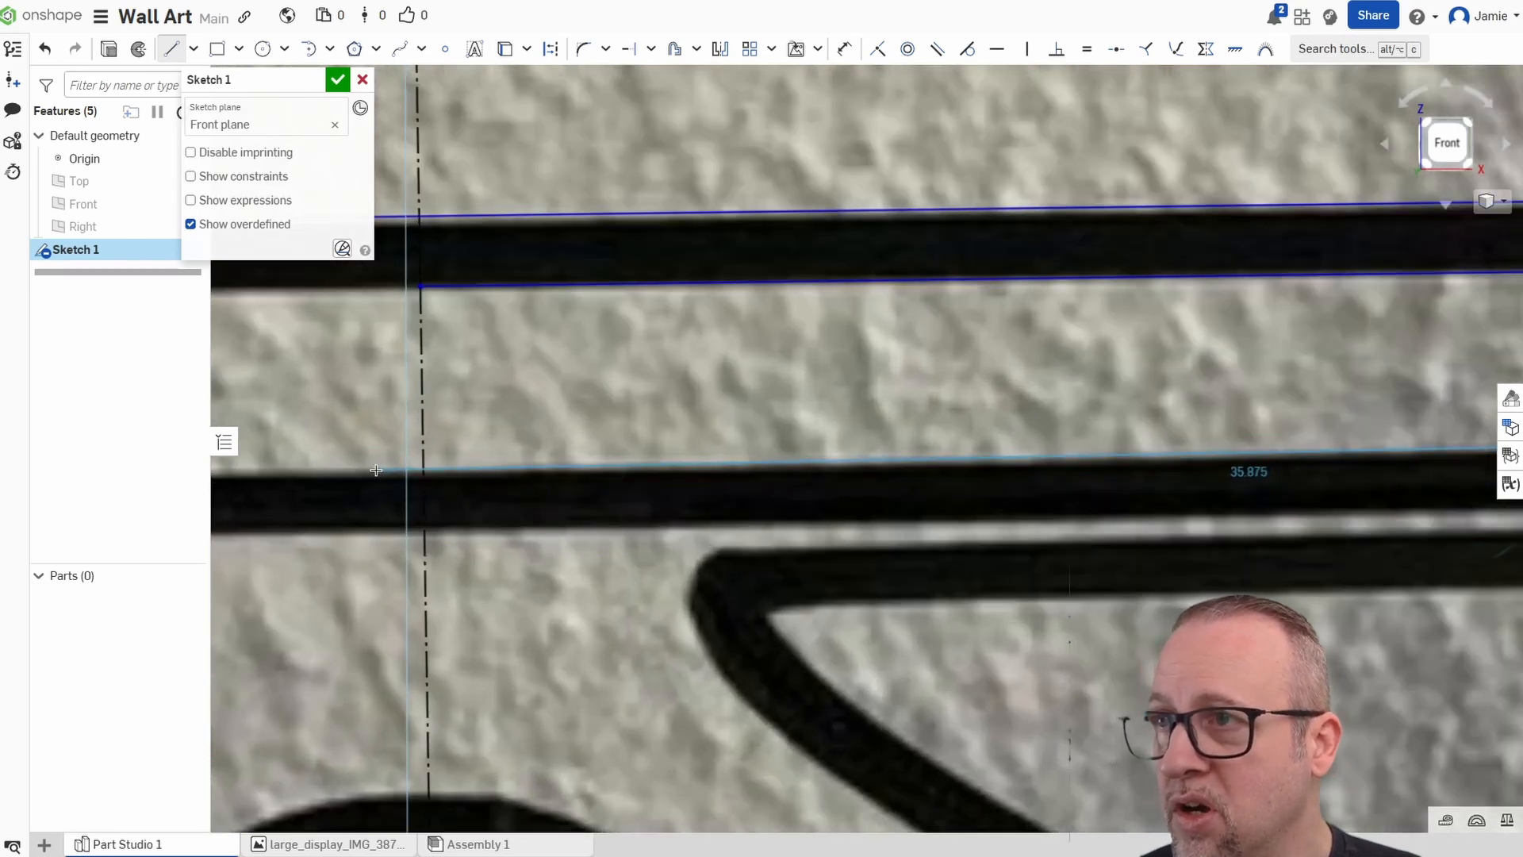
pyautogui.click(362, 471)
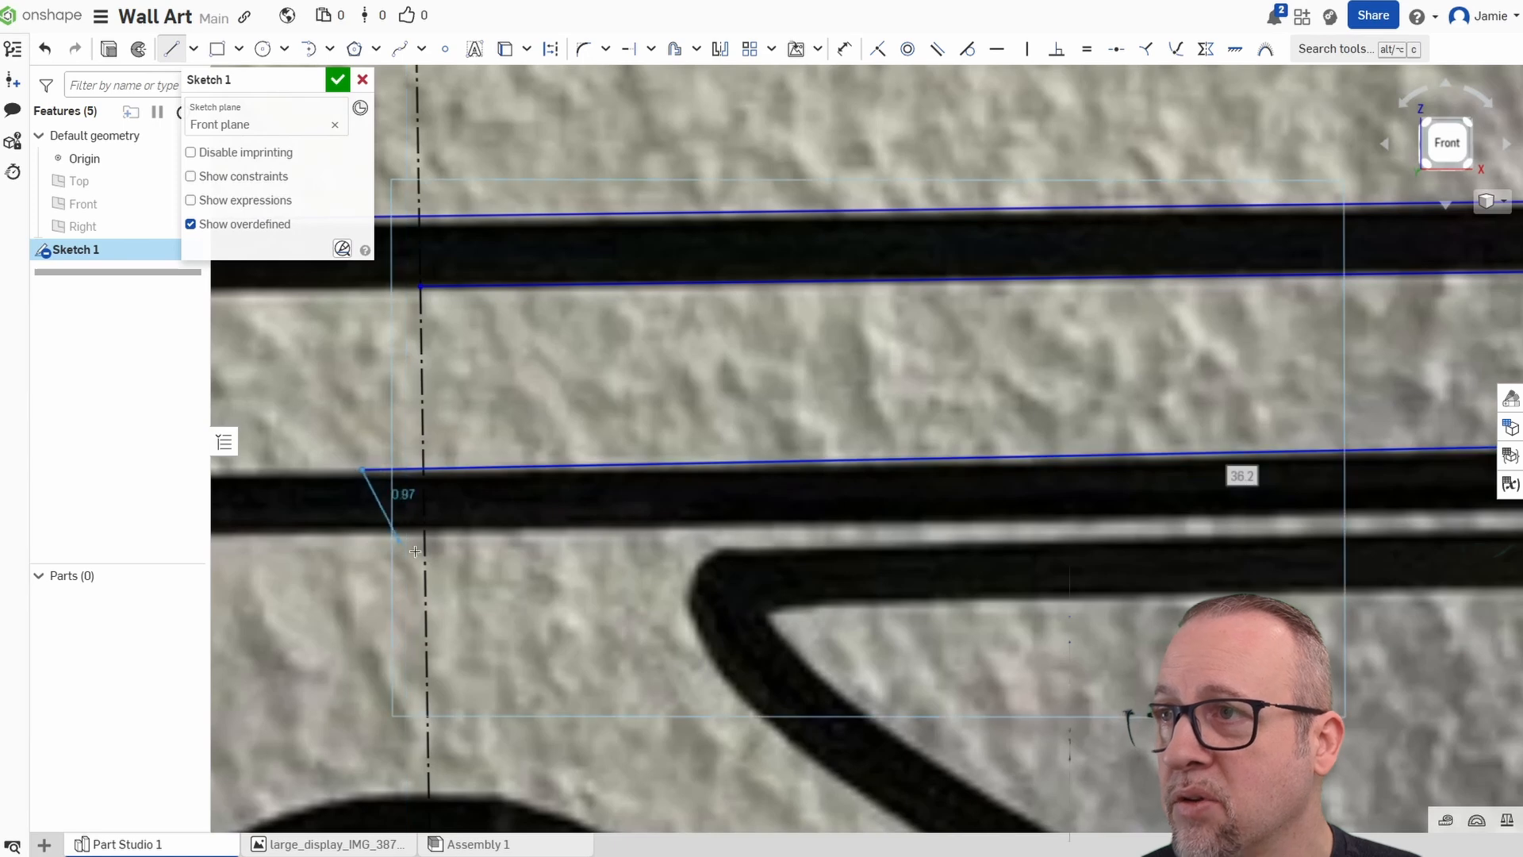
pyautogui.rightClick(368, 549)
pyautogui.click(388, 563)
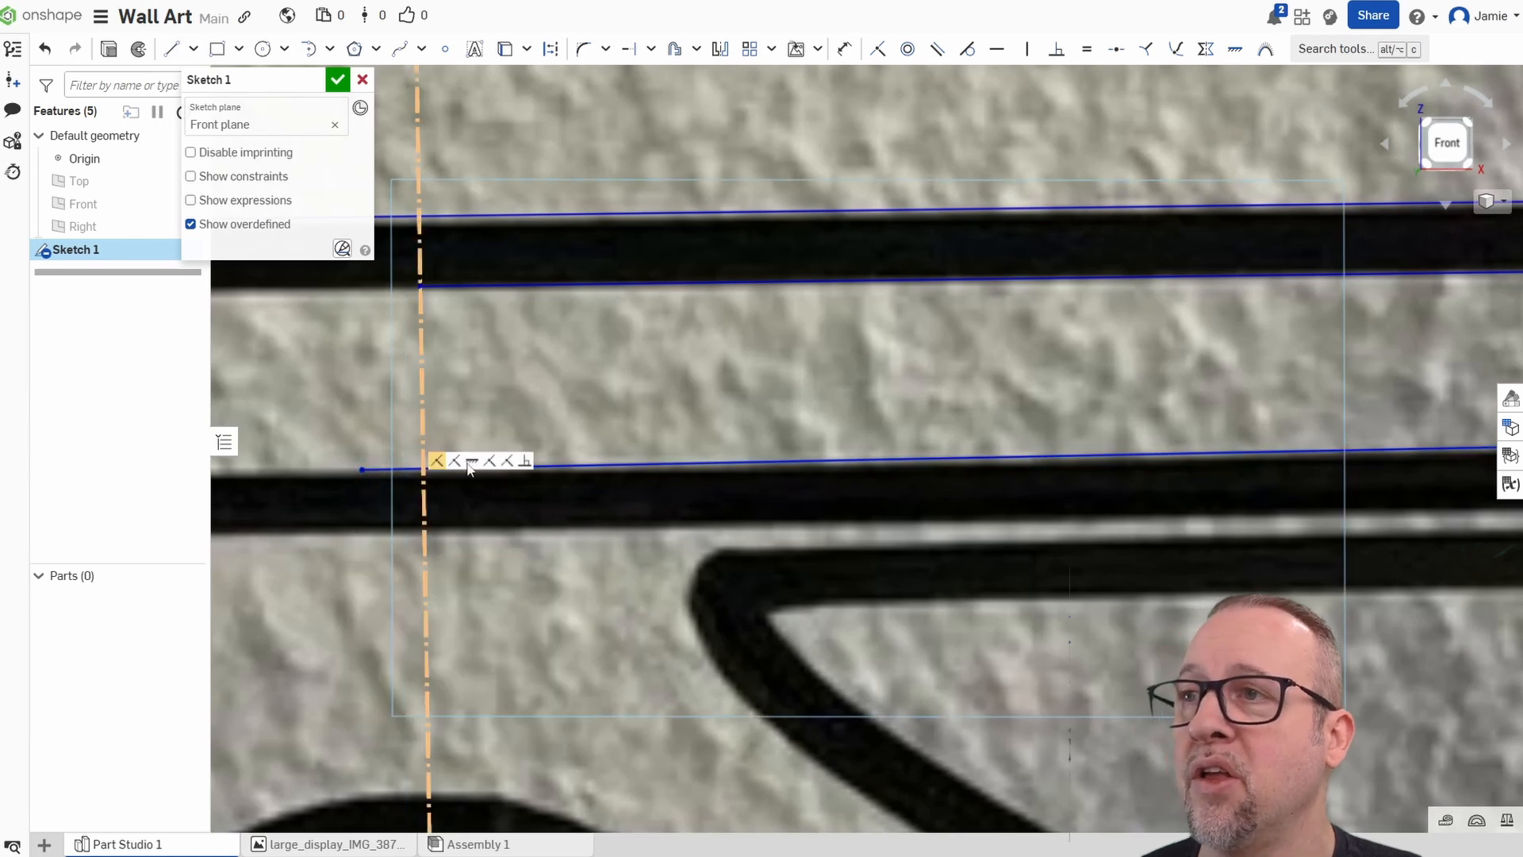
# Trim the part of the brow band's lower line that extends past the centre line.
pyautogui.moveTo(564, 403); pyautogui.dragTo(775, 473, button='middle')
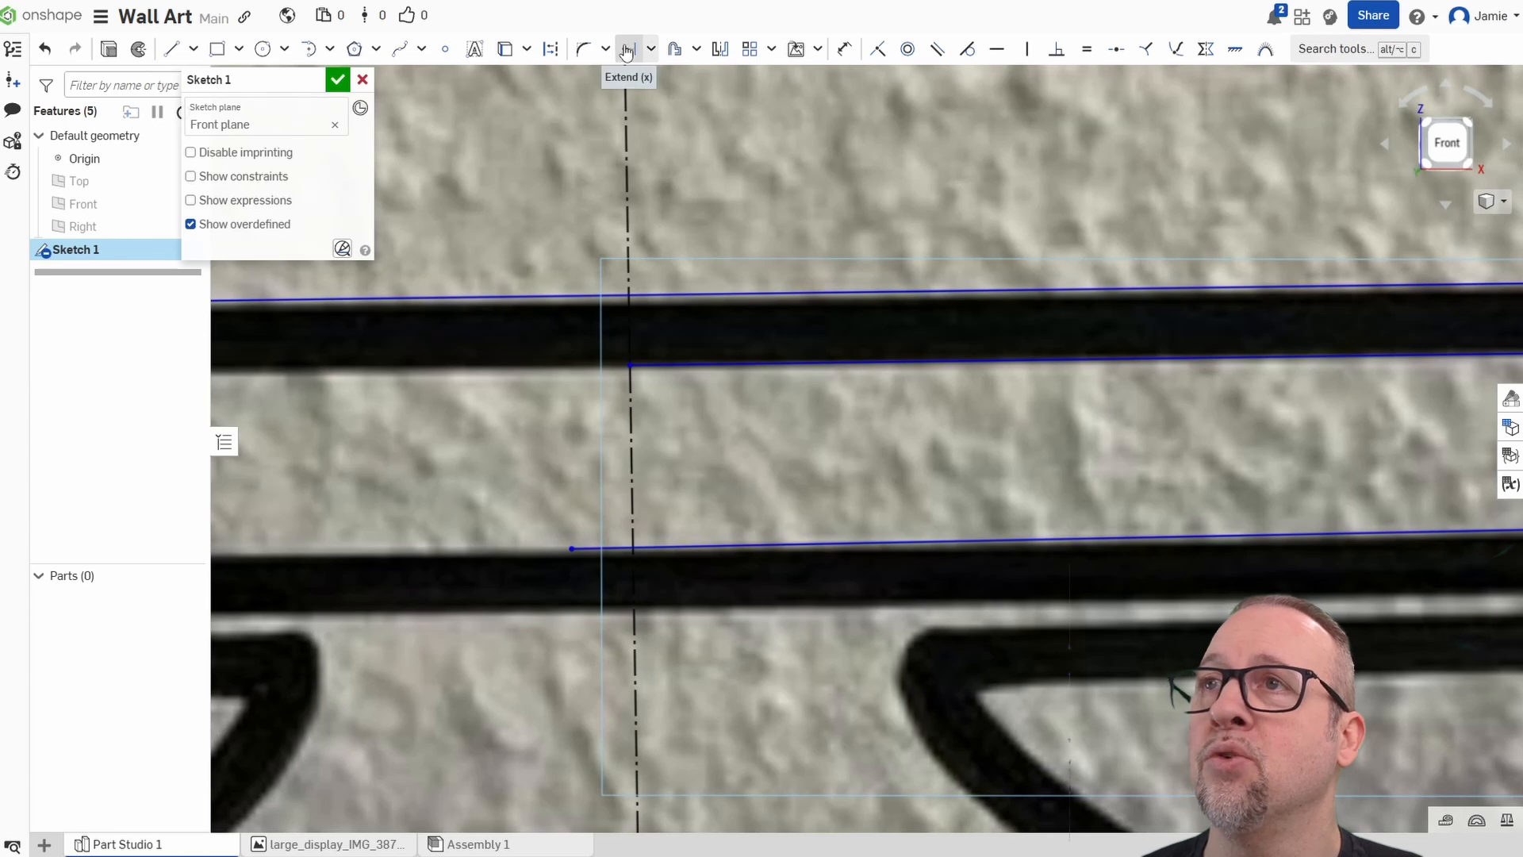
pyautogui.click(651, 49)
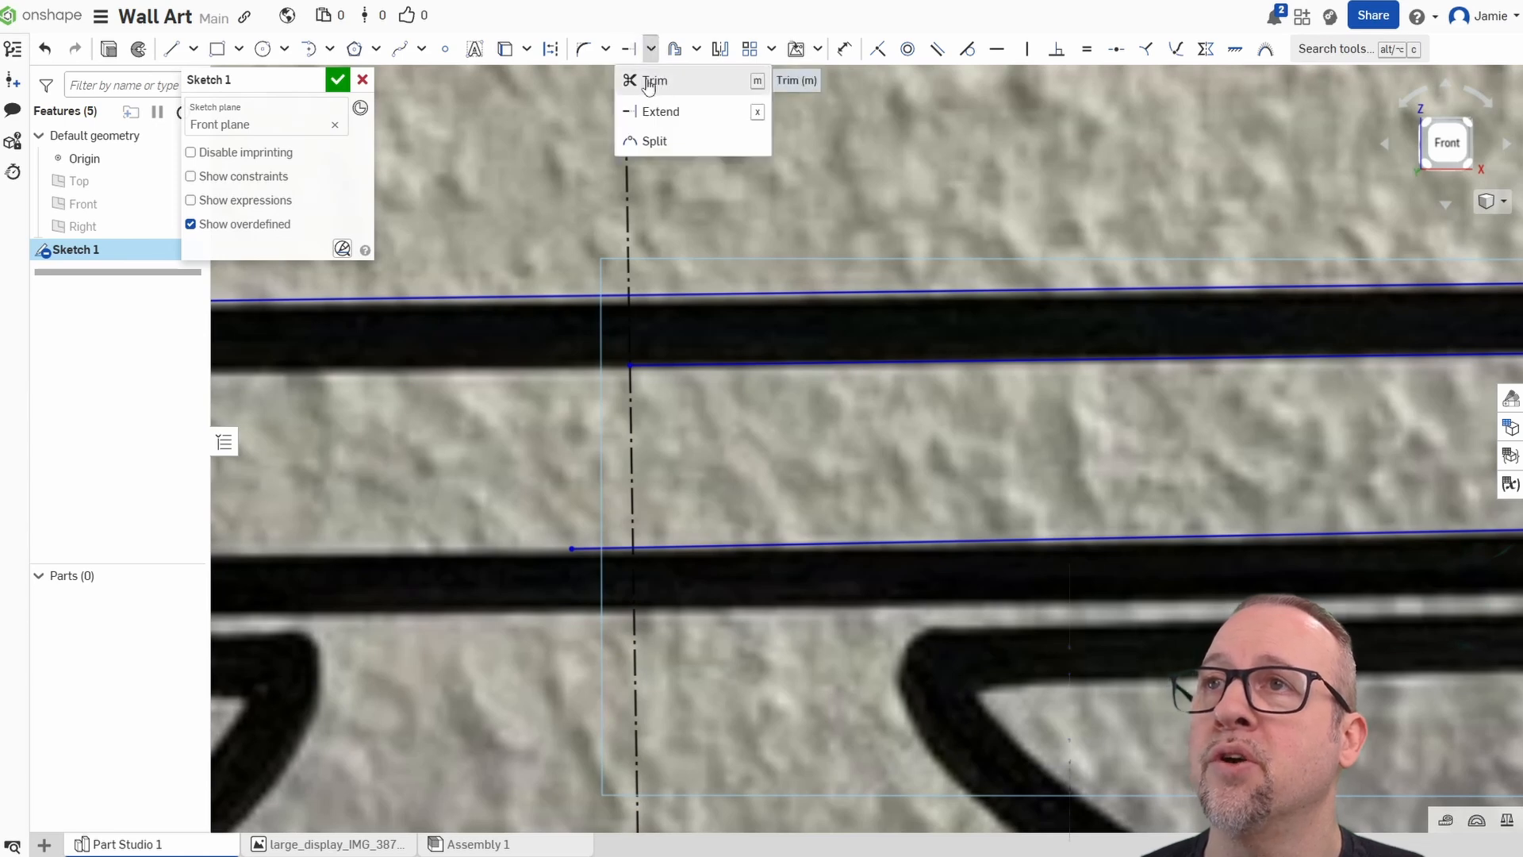
pyautogui.click(649, 81)
pyautogui.click(588, 548)
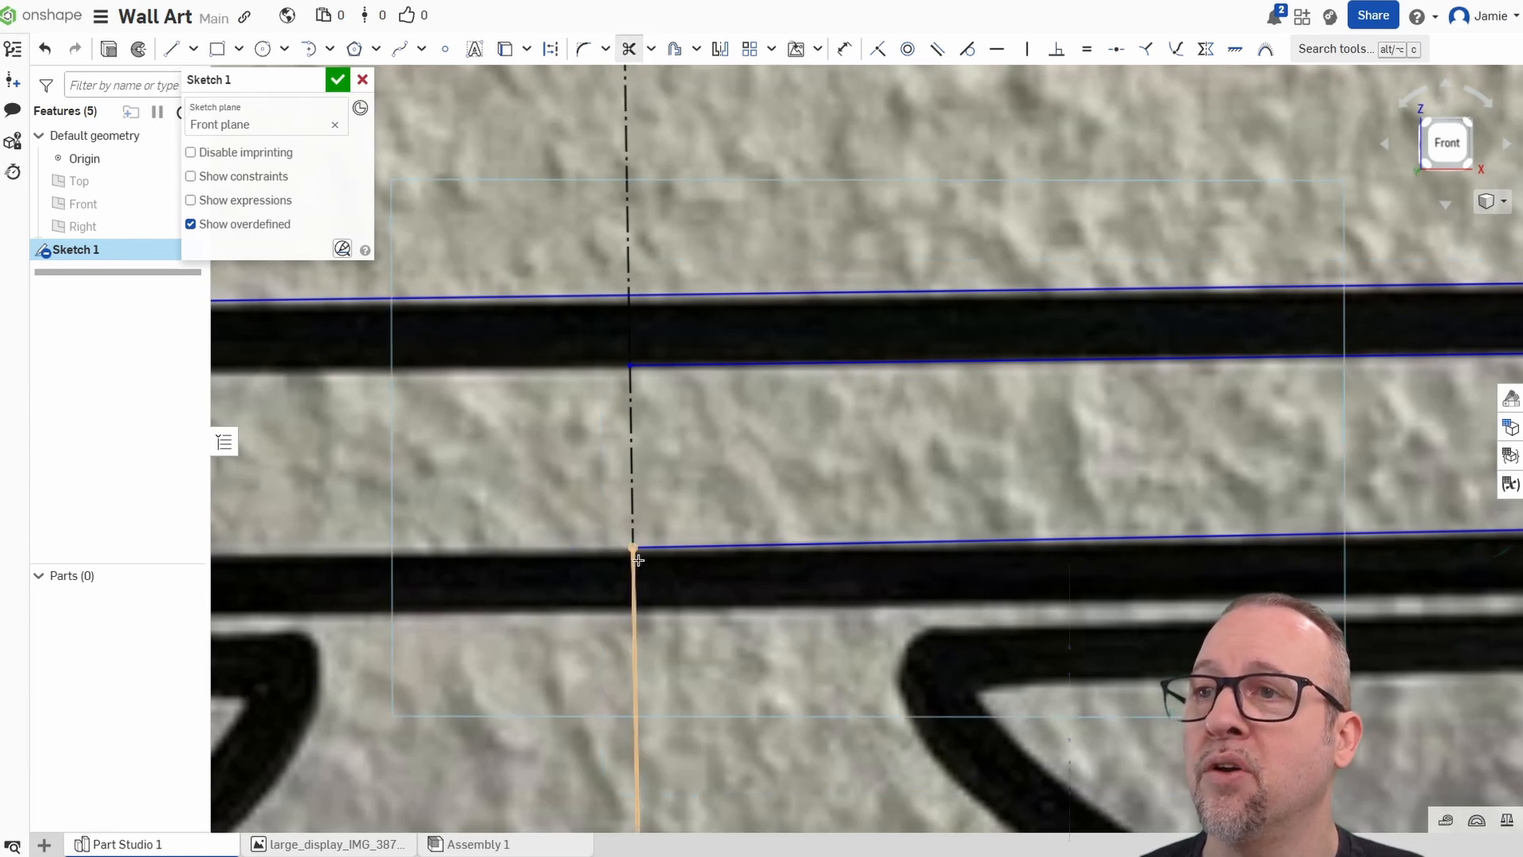
pyautogui.scroll(-2, 552, 537)
pyautogui.scroll(3, 515, 553)
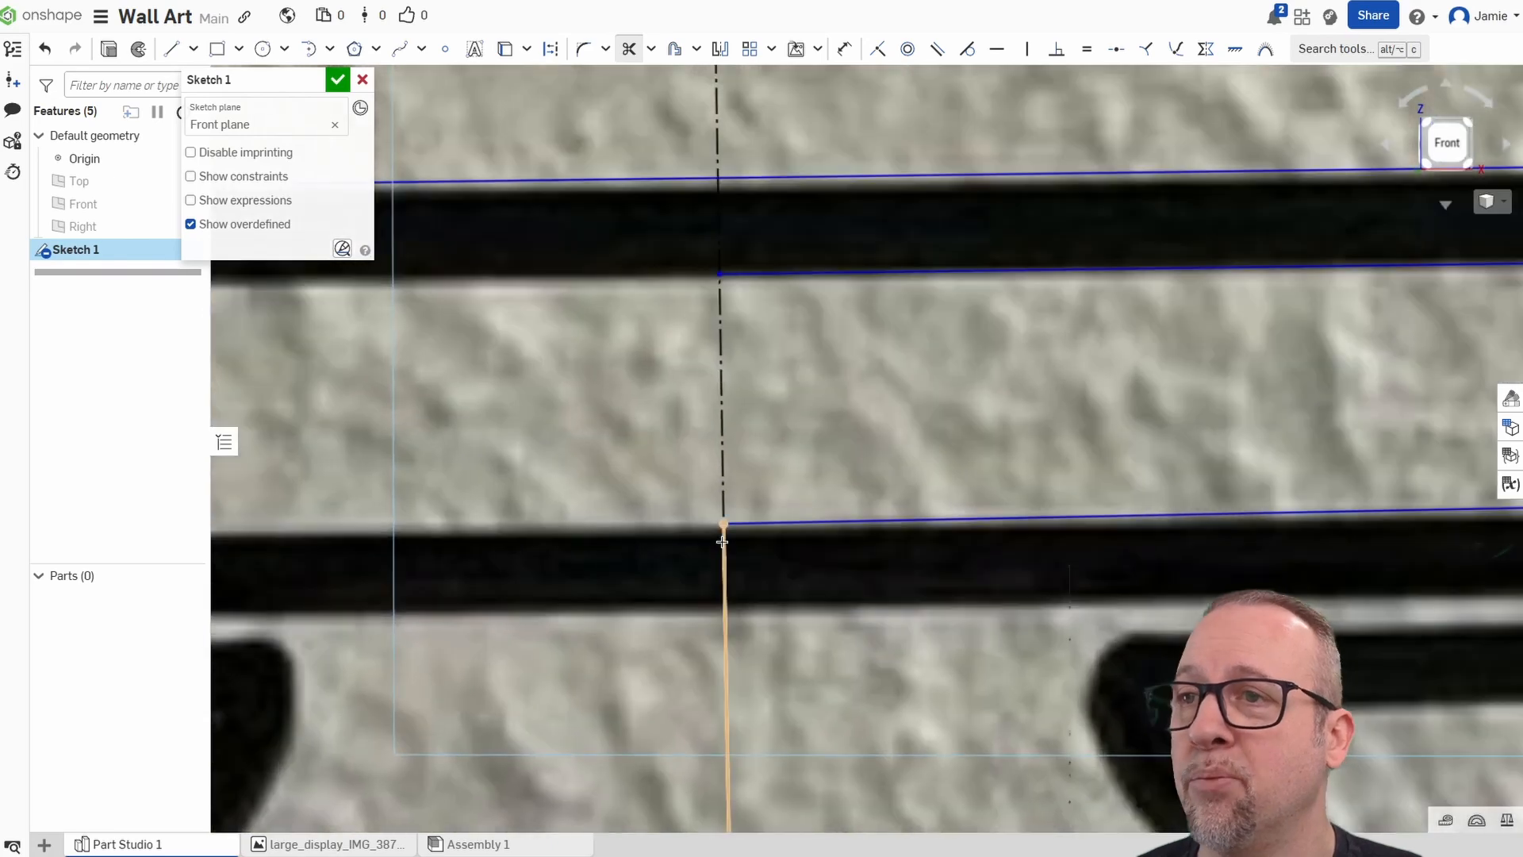
pyautogui.scroll(-5, 723, 525)
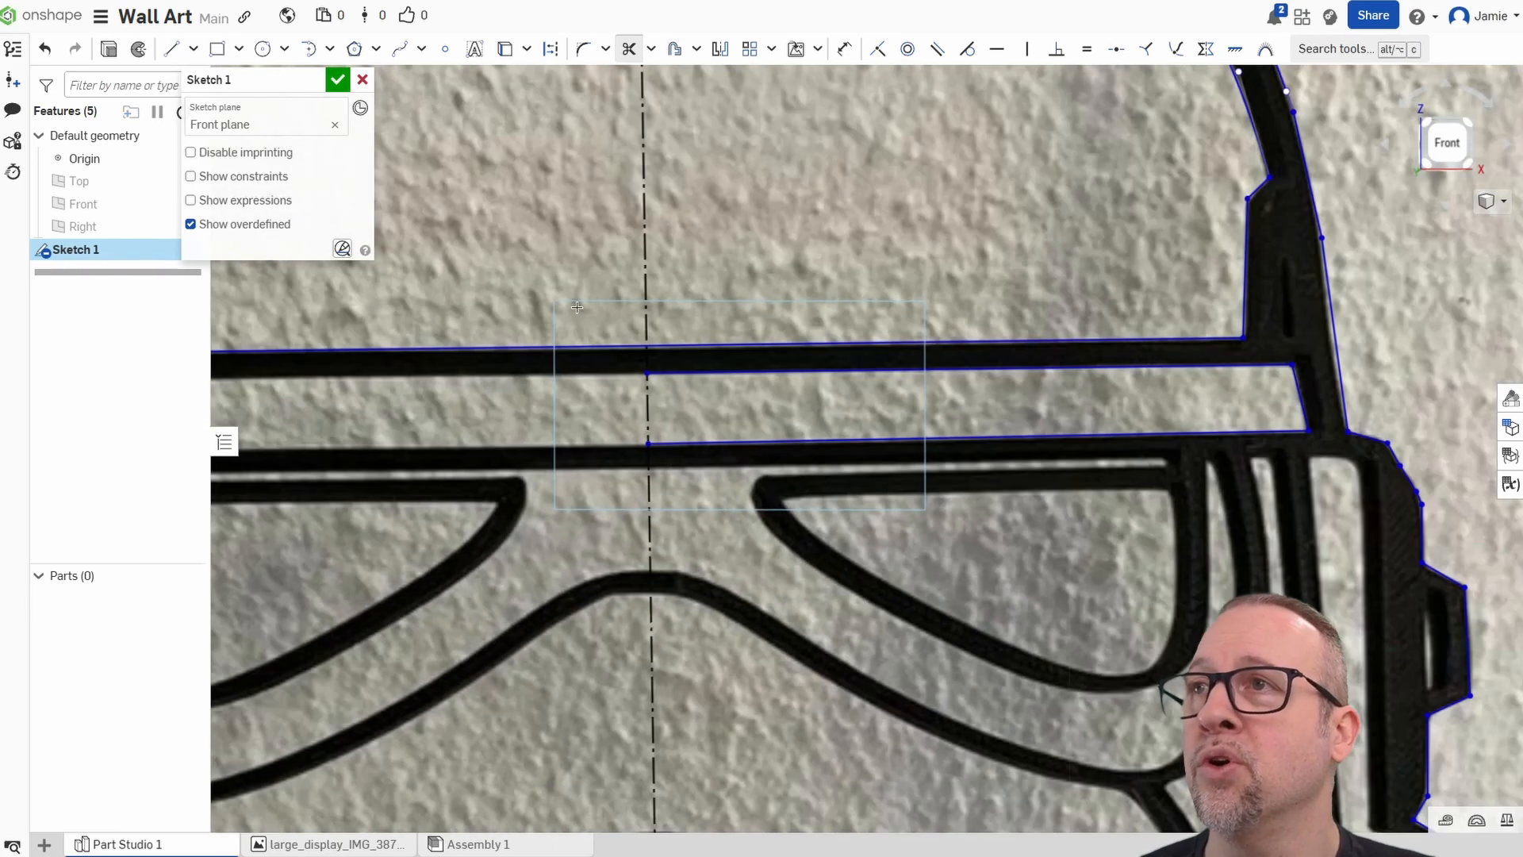
# Trace the thin slot above the right eye with a lower line about 21.3 long and a short end line about 0.43.
pyautogui.click(171, 48)
pyautogui.moveTo(948, 569); pyautogui.dragTo(743, 544, button='middle')
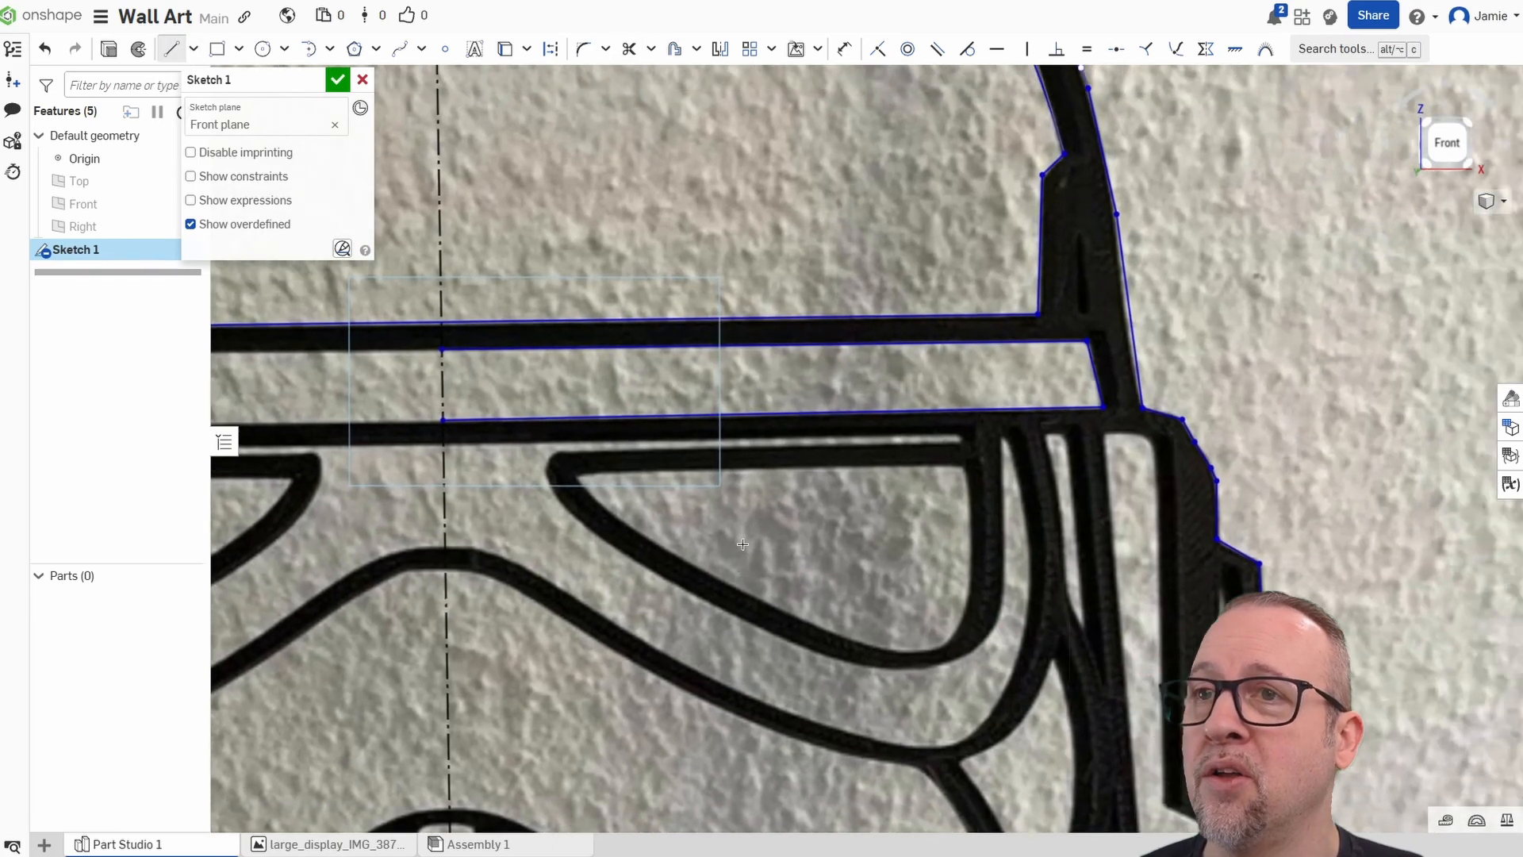
pyautogui.click(559, 451)
pyautogui.click(959, 442)
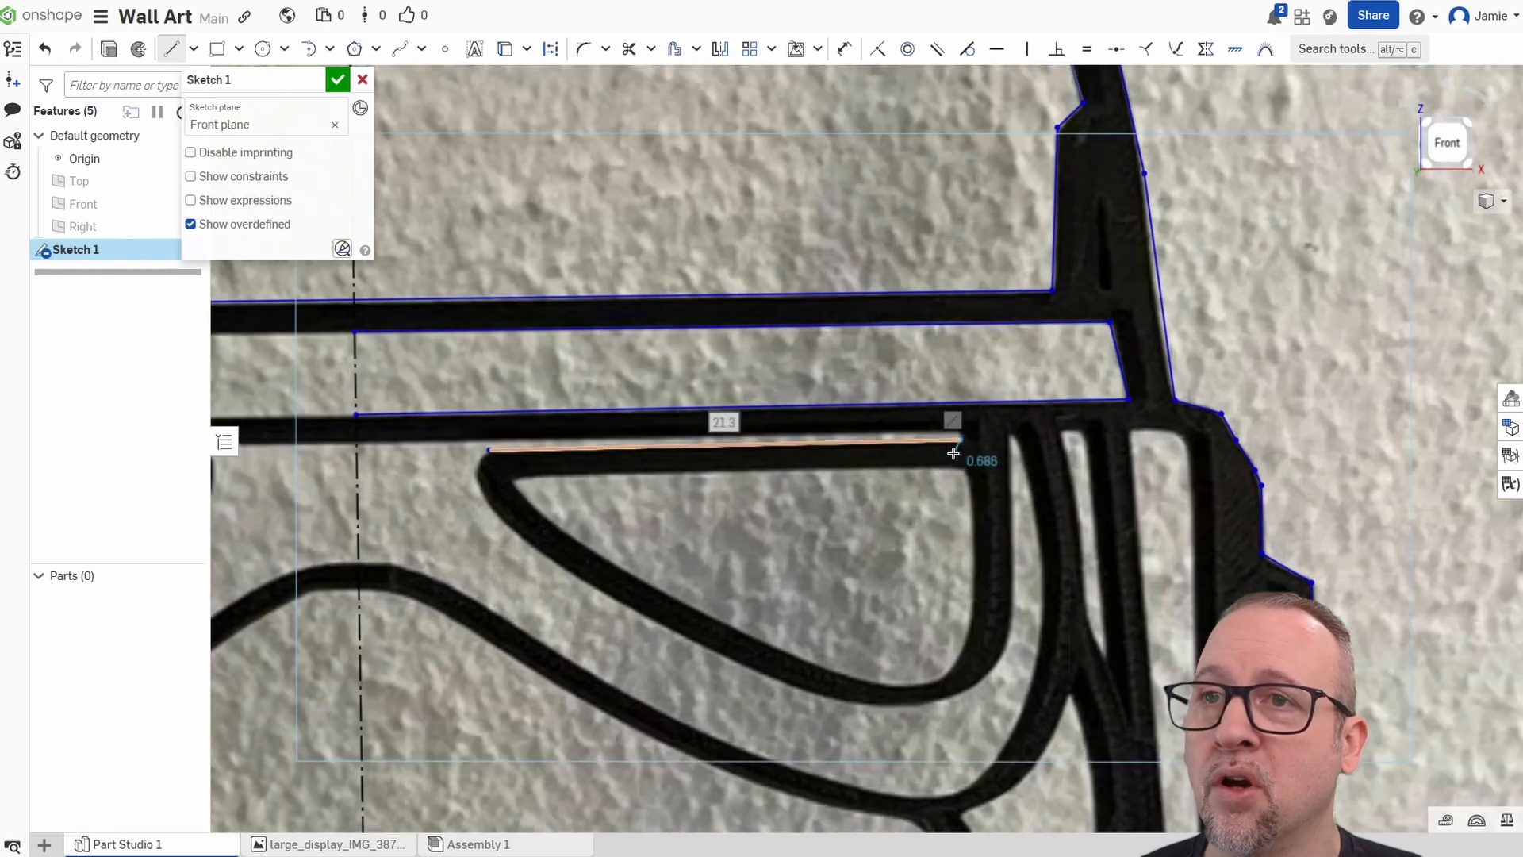
pyautogui.scroll(5, 955, 445)
pyautogui.click(961, 319)
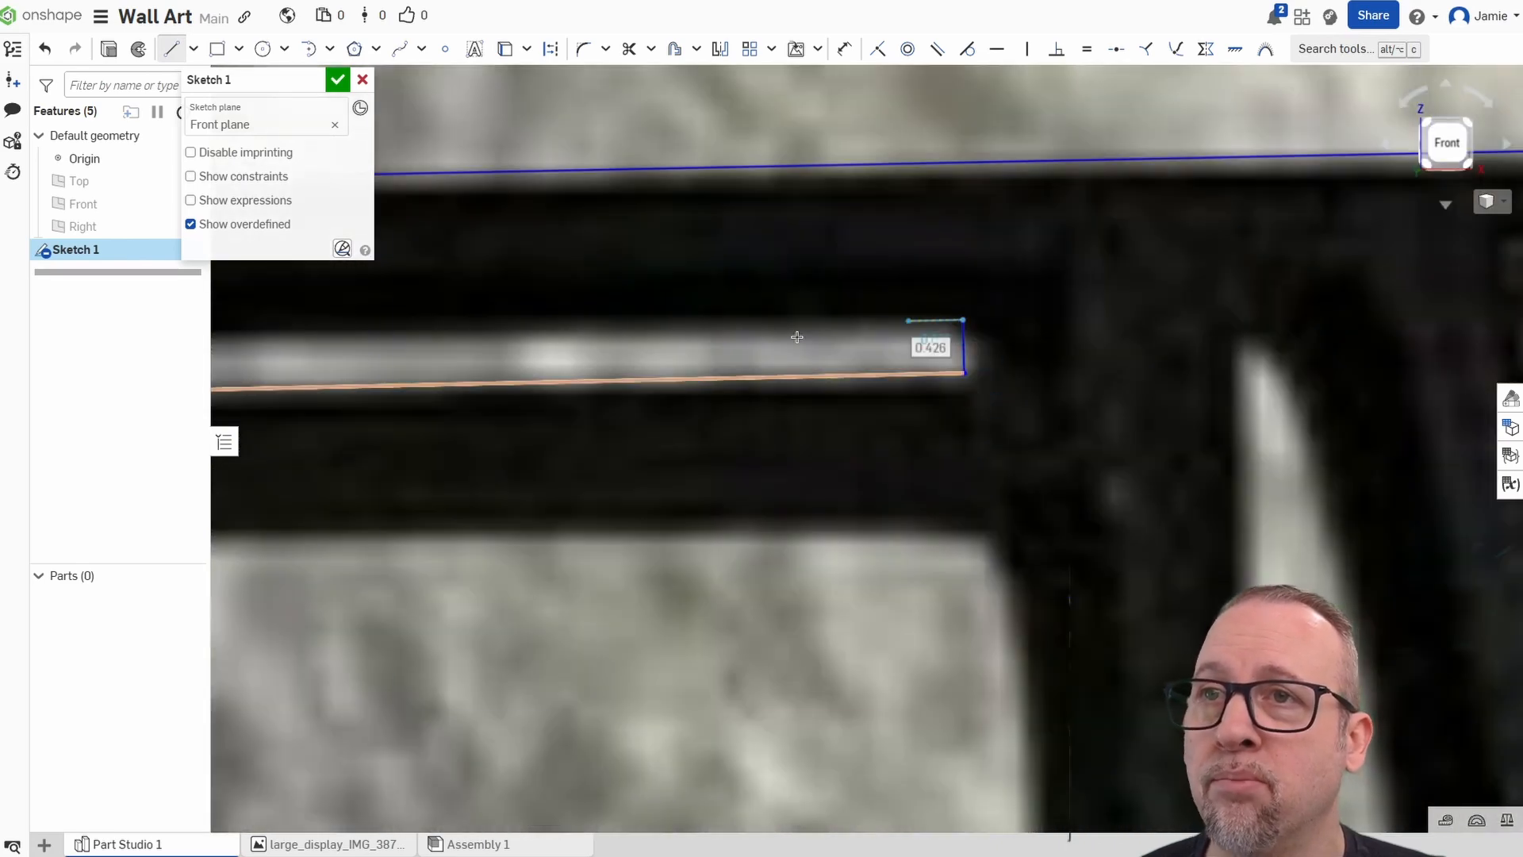
# Trace the thin slot's upper edge with a line about 28.3 long running past the centre line, and end the line chain.
pyautogui.moveTo(520, 334); pyautogui.dragTo(996, 462, button='middle')
pyautogui.scroll(-3, 916, 486)
pyautogui.scroll(-3, 776, 507)
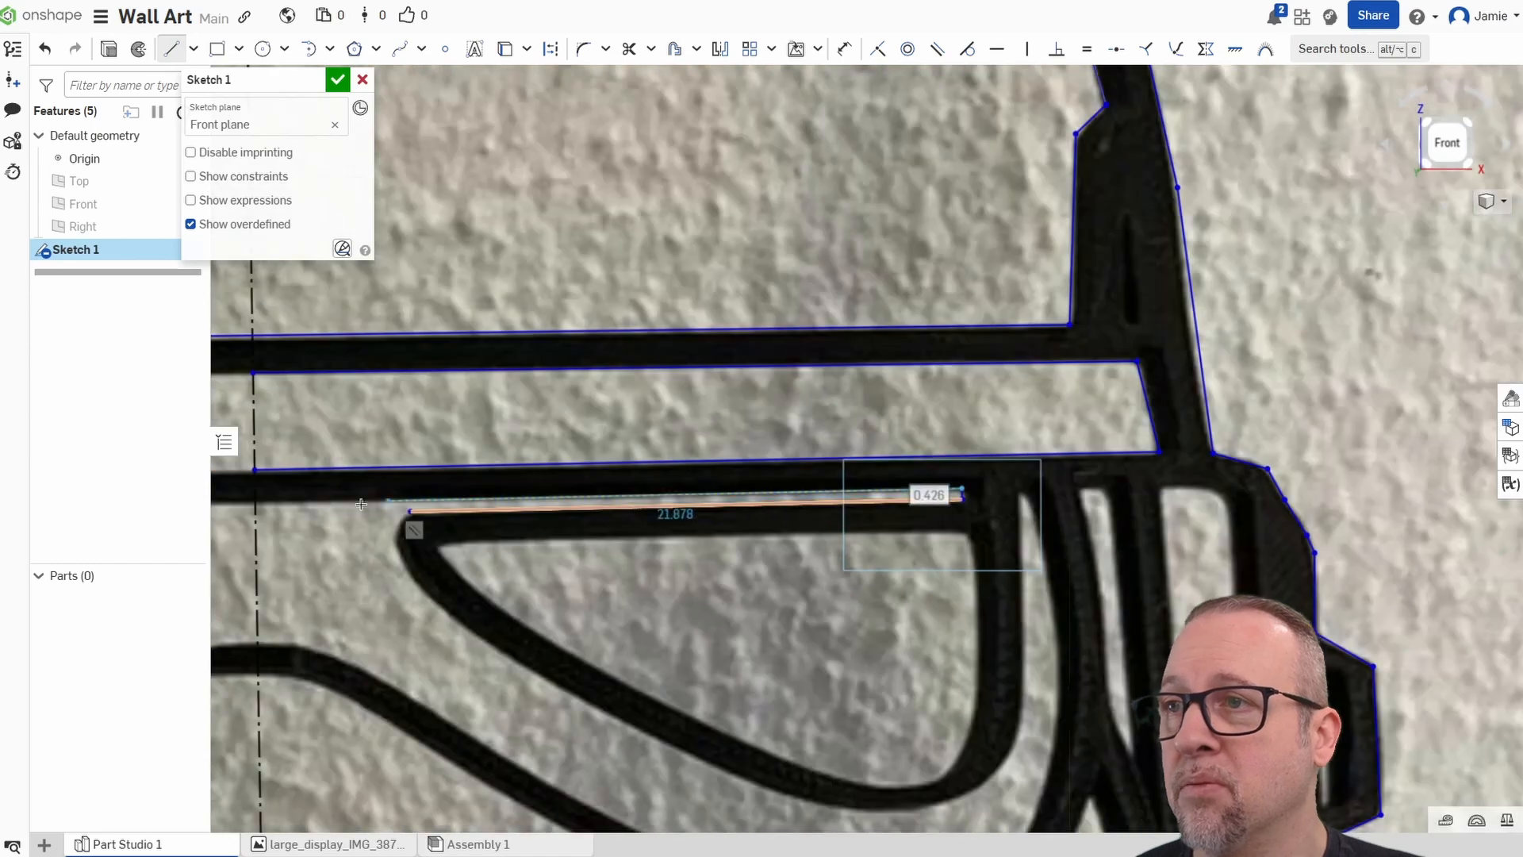
pyautogui.click(228, 504)
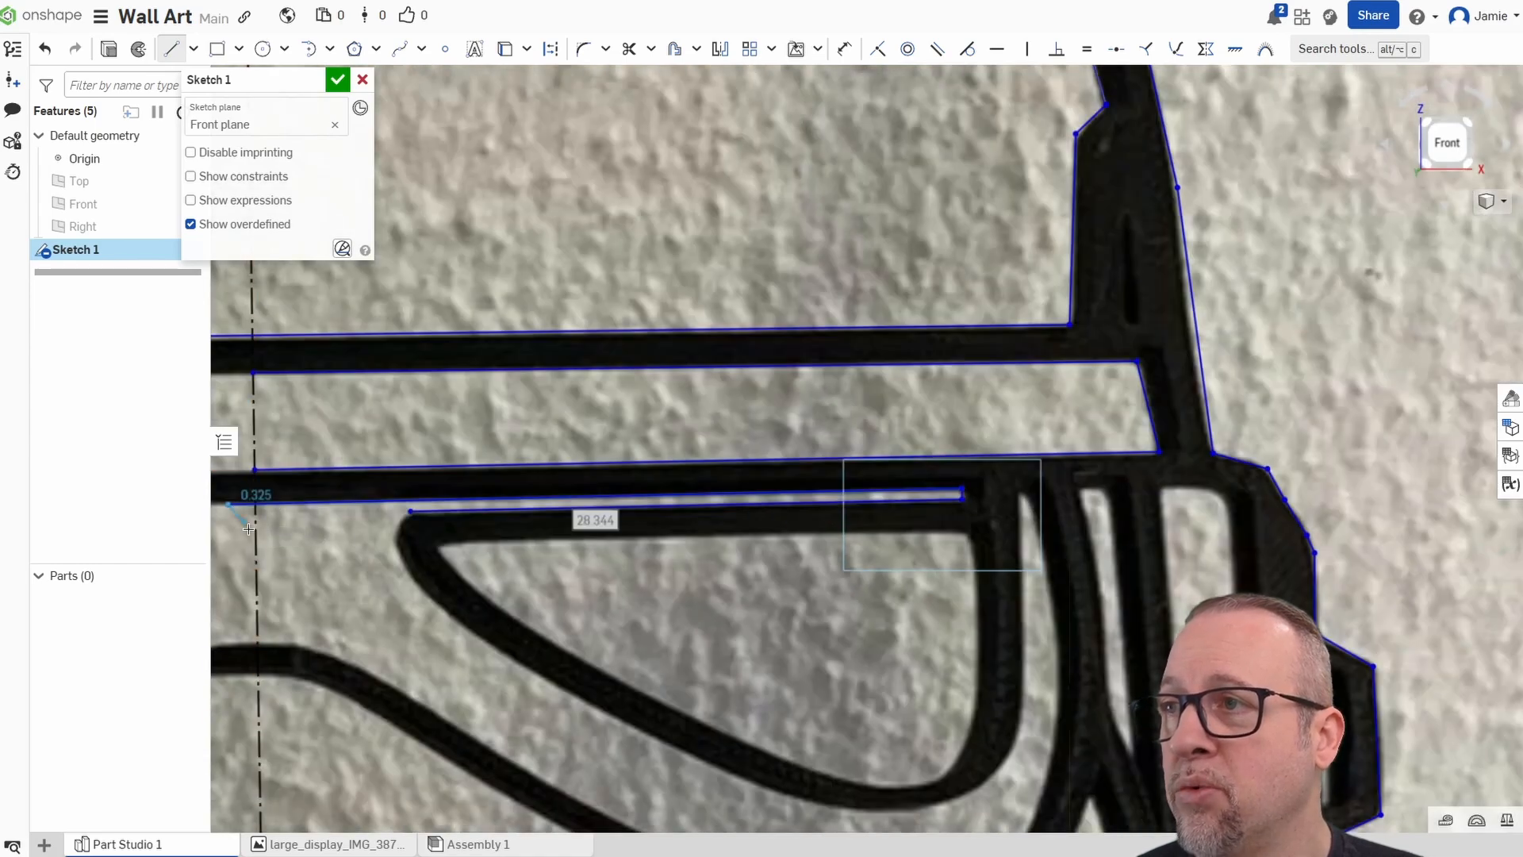
pyautogui.rightClick(319, 613)
pyautogui.click(353, 623)
# Examine the untraced openings around the eye, mouth, cheek and ear in the picture.
pyautogui.scroll(-3, 731, 540)
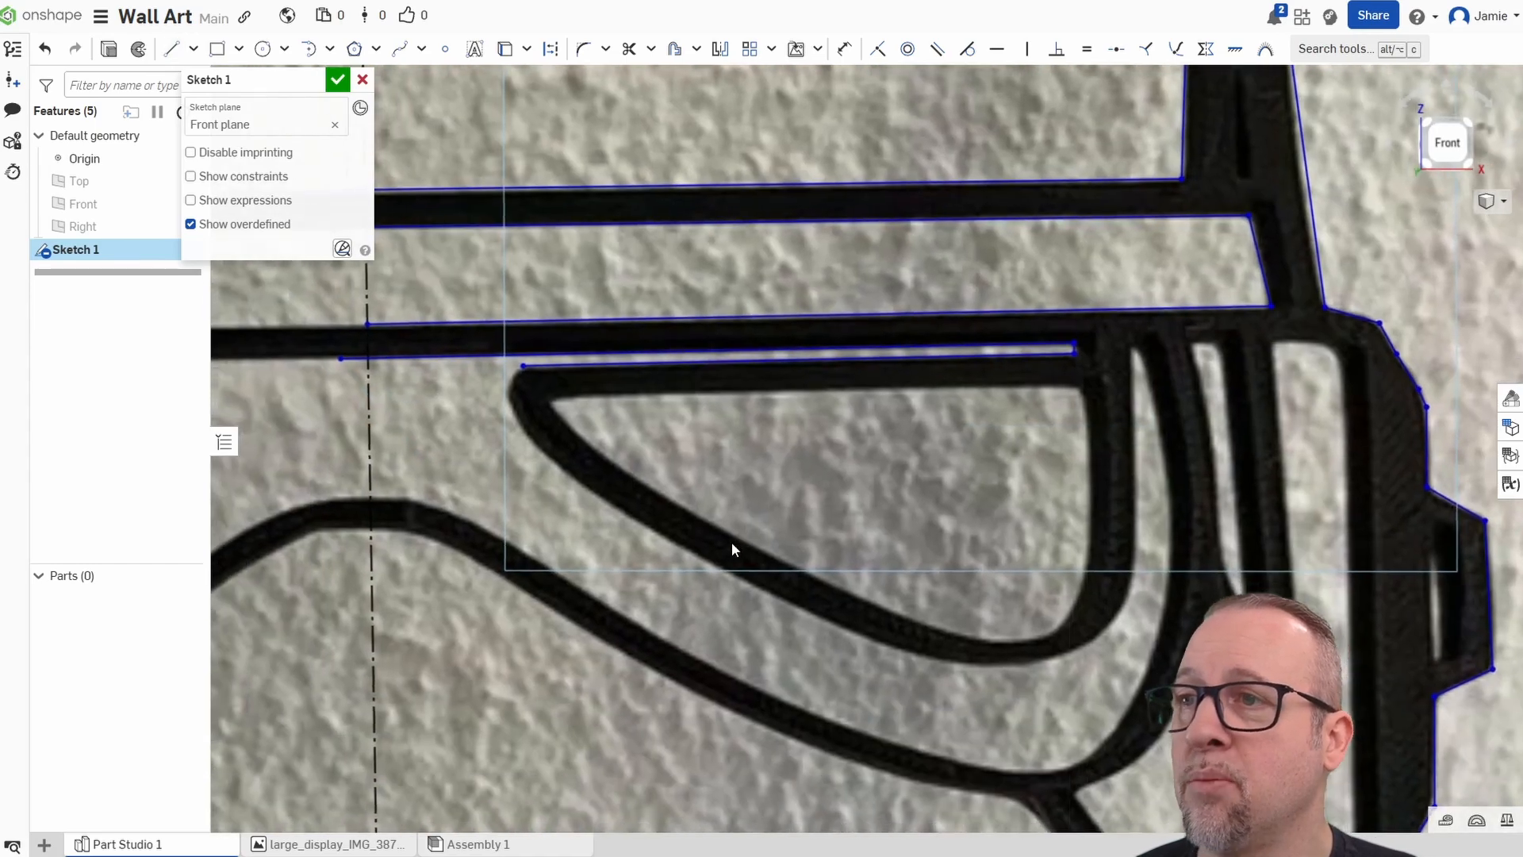
pyautogui.moveTo(758, 706); pyautogui.dragTo(787, 410, button='middle')
pyautogui.scroll(-3, 796, 547)
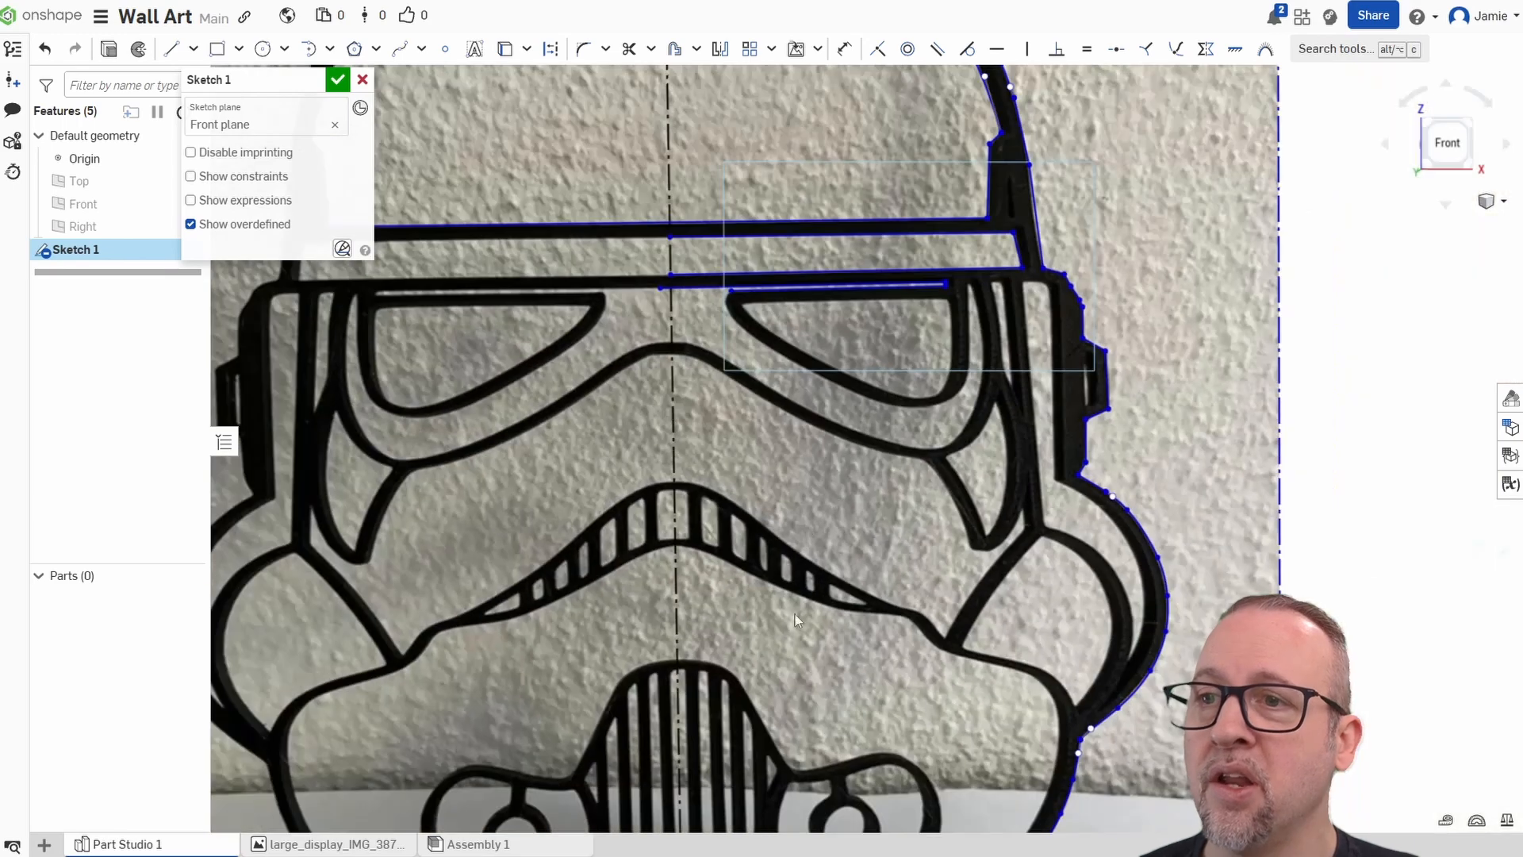
pyautogui.moveTo(821, 655); pyautogui.dragTo(742, 422, button='middle')
pyautogui.scroll(-1, 731, 431)
pyautogui.scroll(-2, 730, 431)
pyautogui.scroll(10, 672, 381)
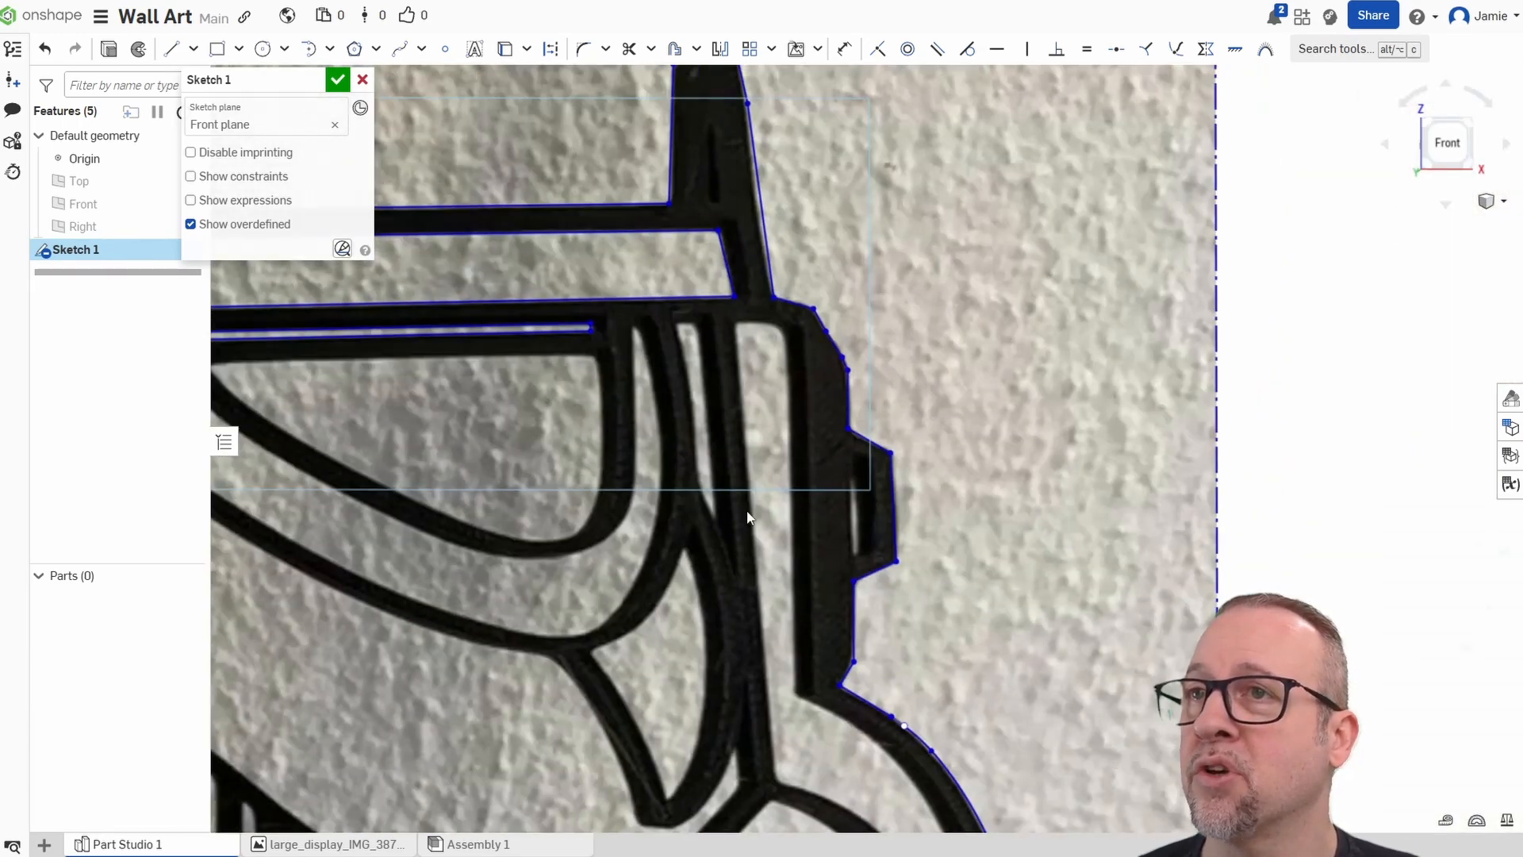
pyautogui.moveTo(747, 516)
pyautogui.mouseDown(button='middle')
pyautogui.moveTo(974, 549)
pyautogui.moveTo(977, 571)
pyautogui.mouseUp(button='middle')
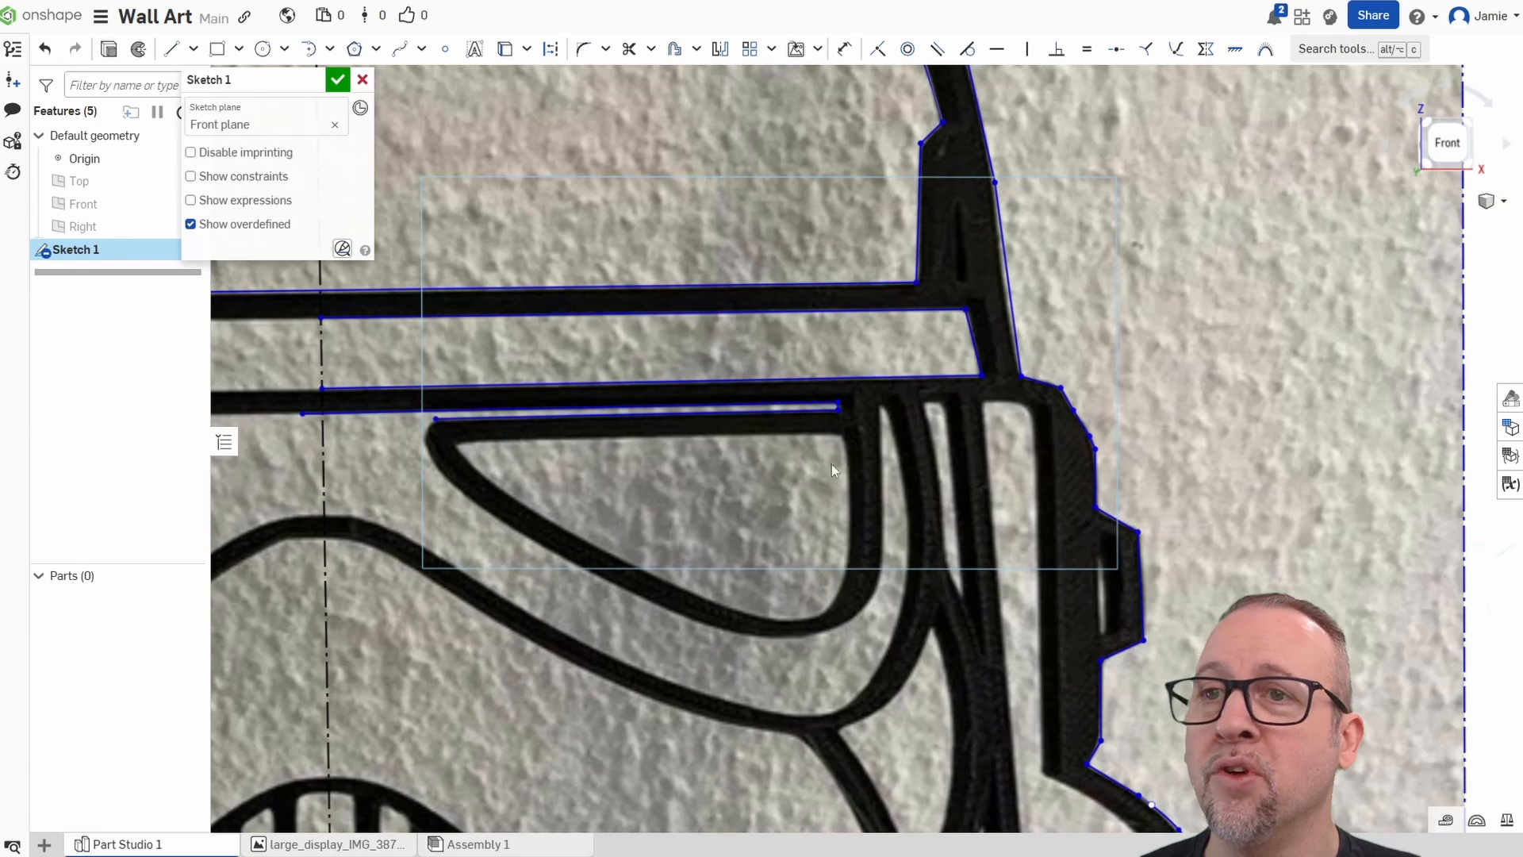
# Draw a line about 24.4 long down the inner edge of the tall opening beside the ear, ending at the cheek corner.
pyautogui.click(169, 48)
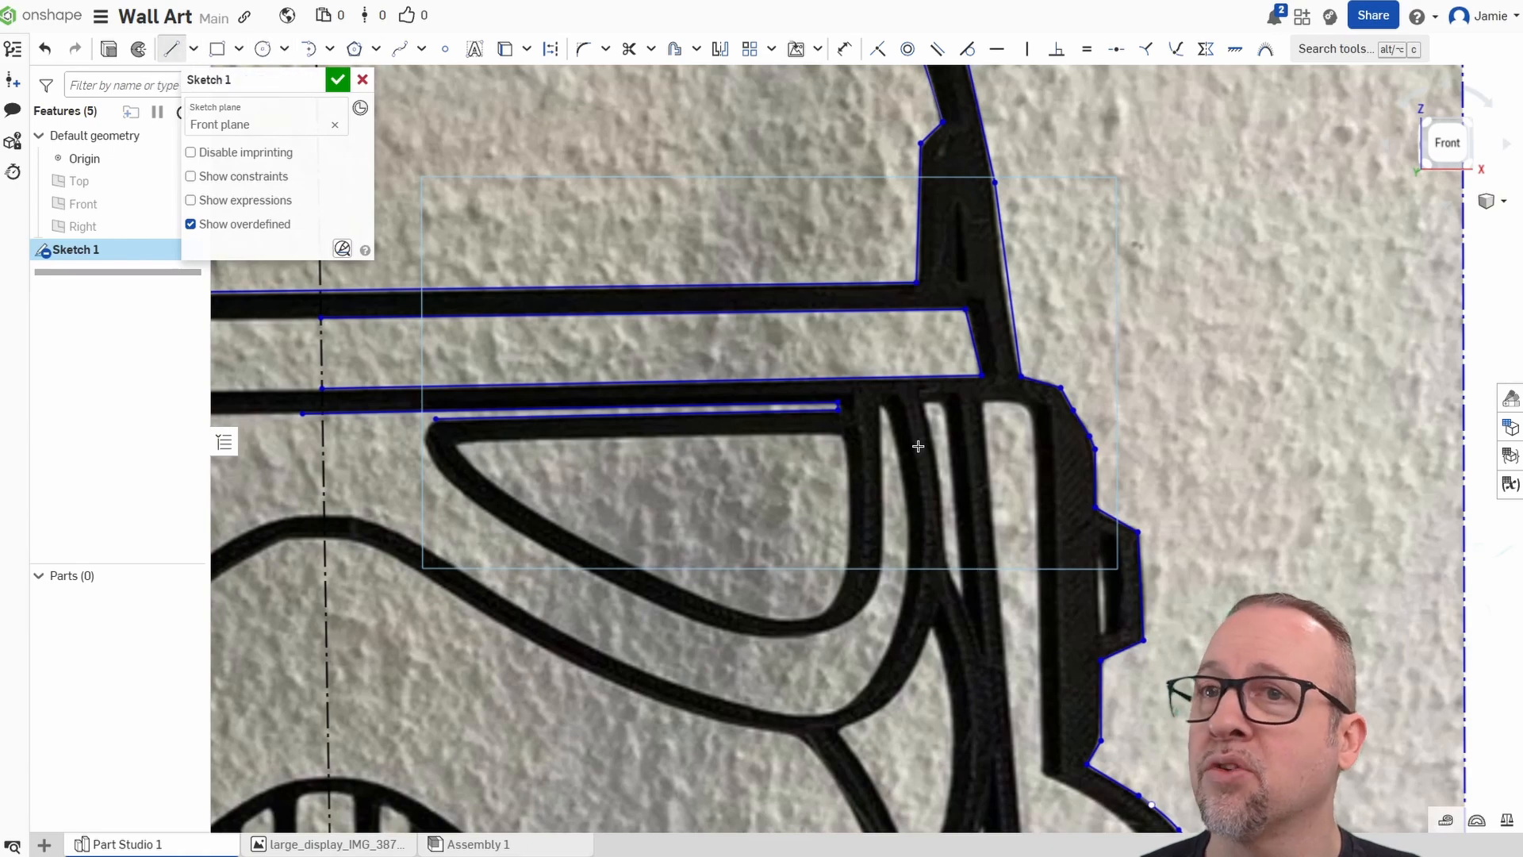
pyautogui.scroll(4, 1062, 469)
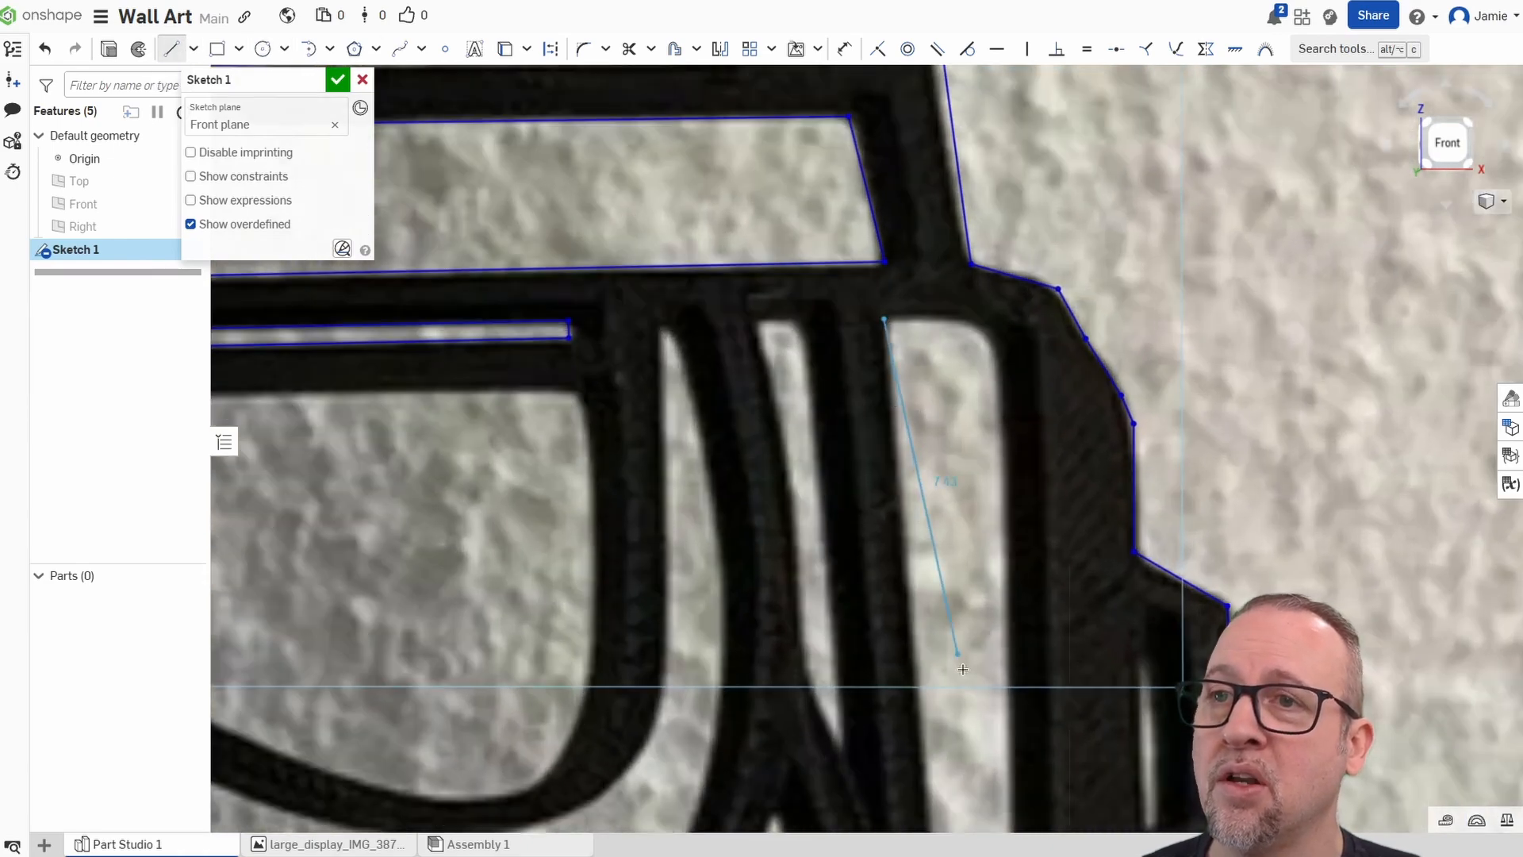
pyautogui.scroll(-3, 963, 668)
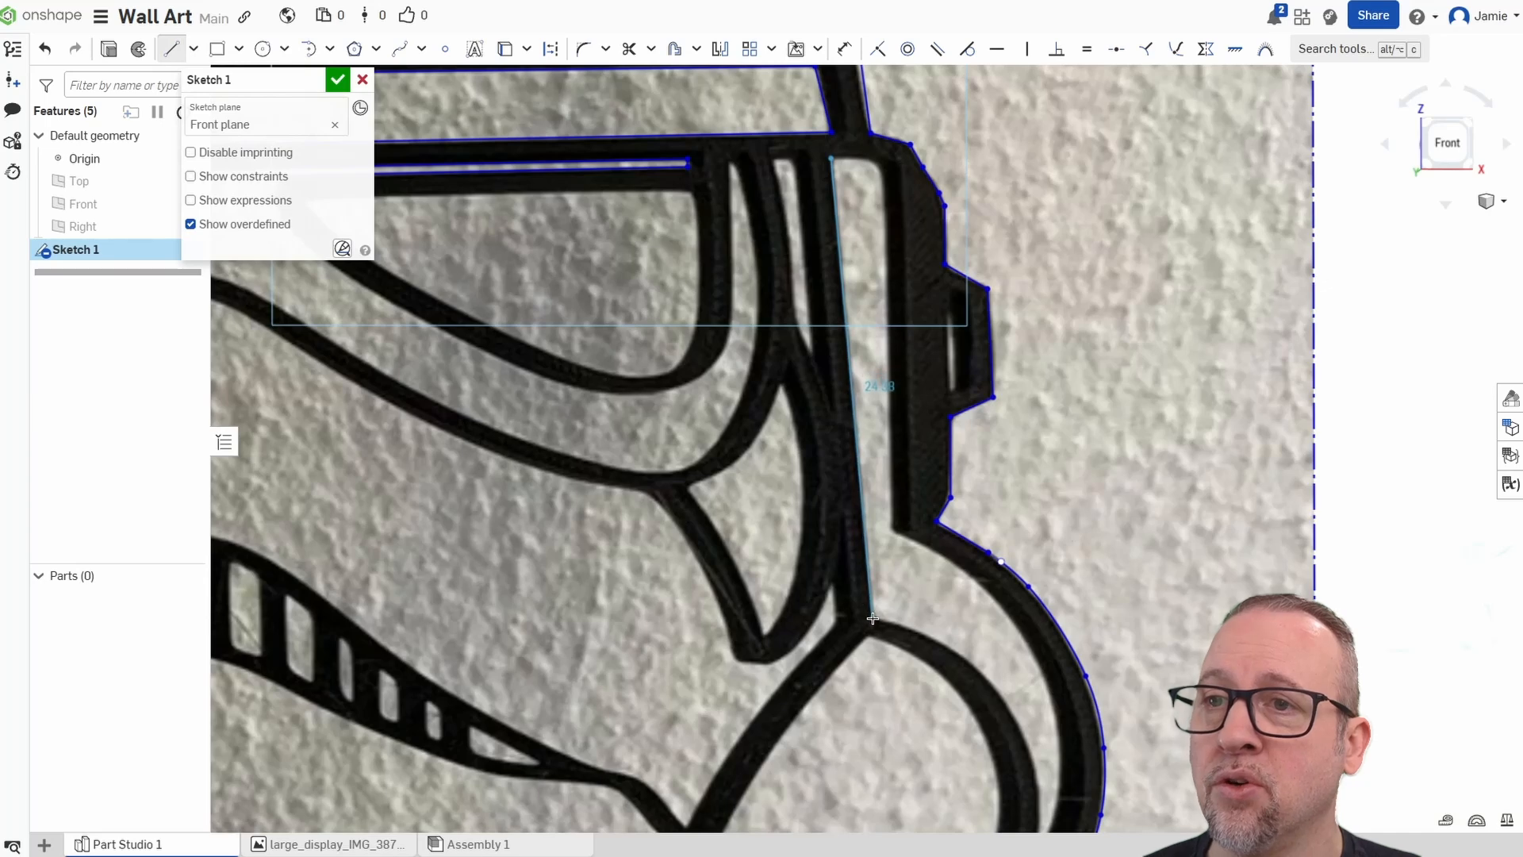
pyautogui.click(872, 618)
pyautogui.rightClick(909, 616)
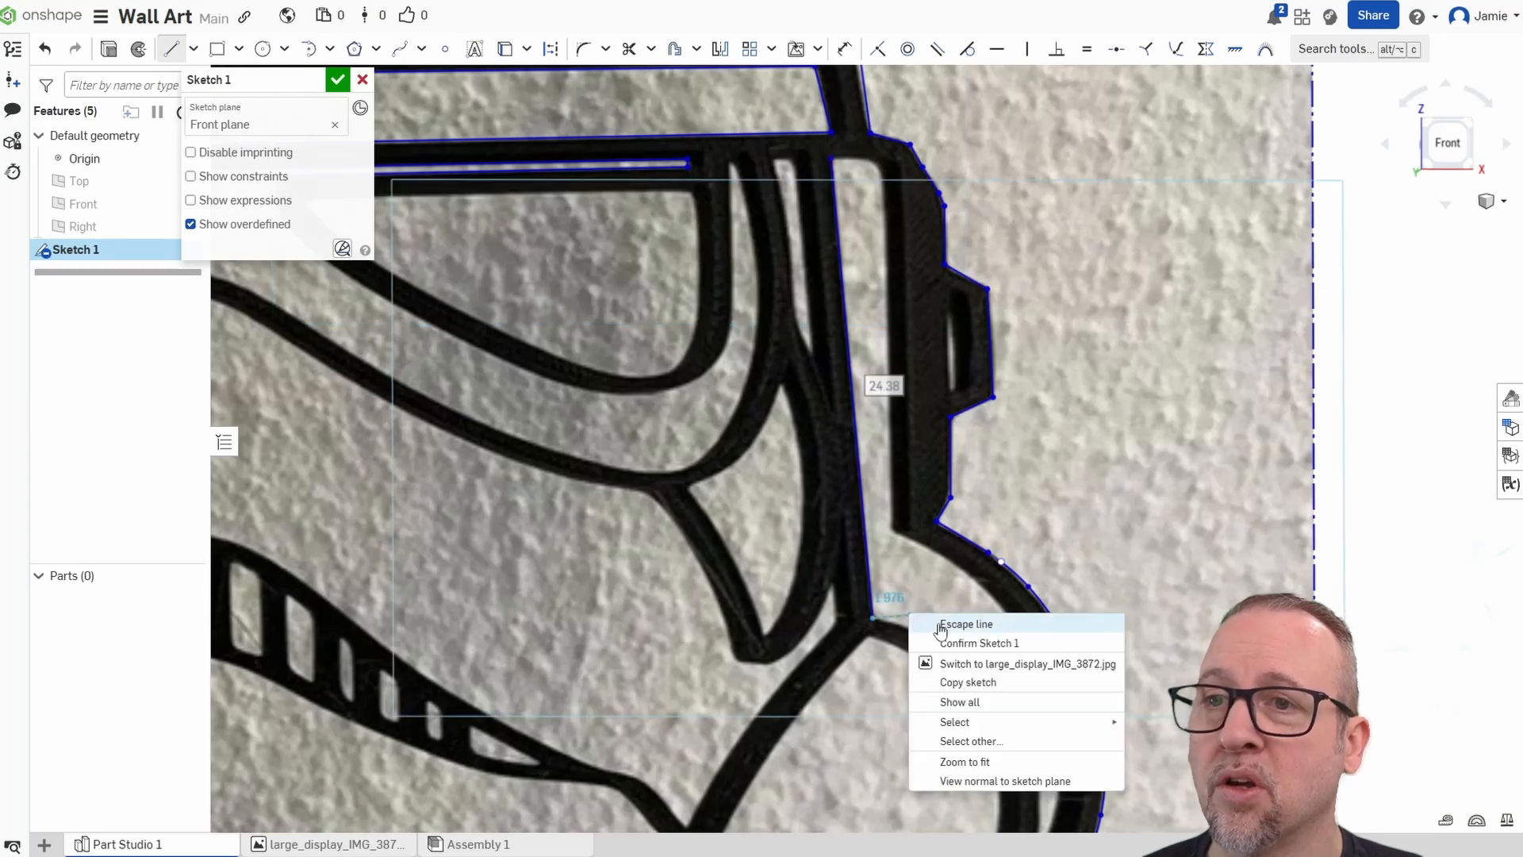
pyautogui.click(940, 625)
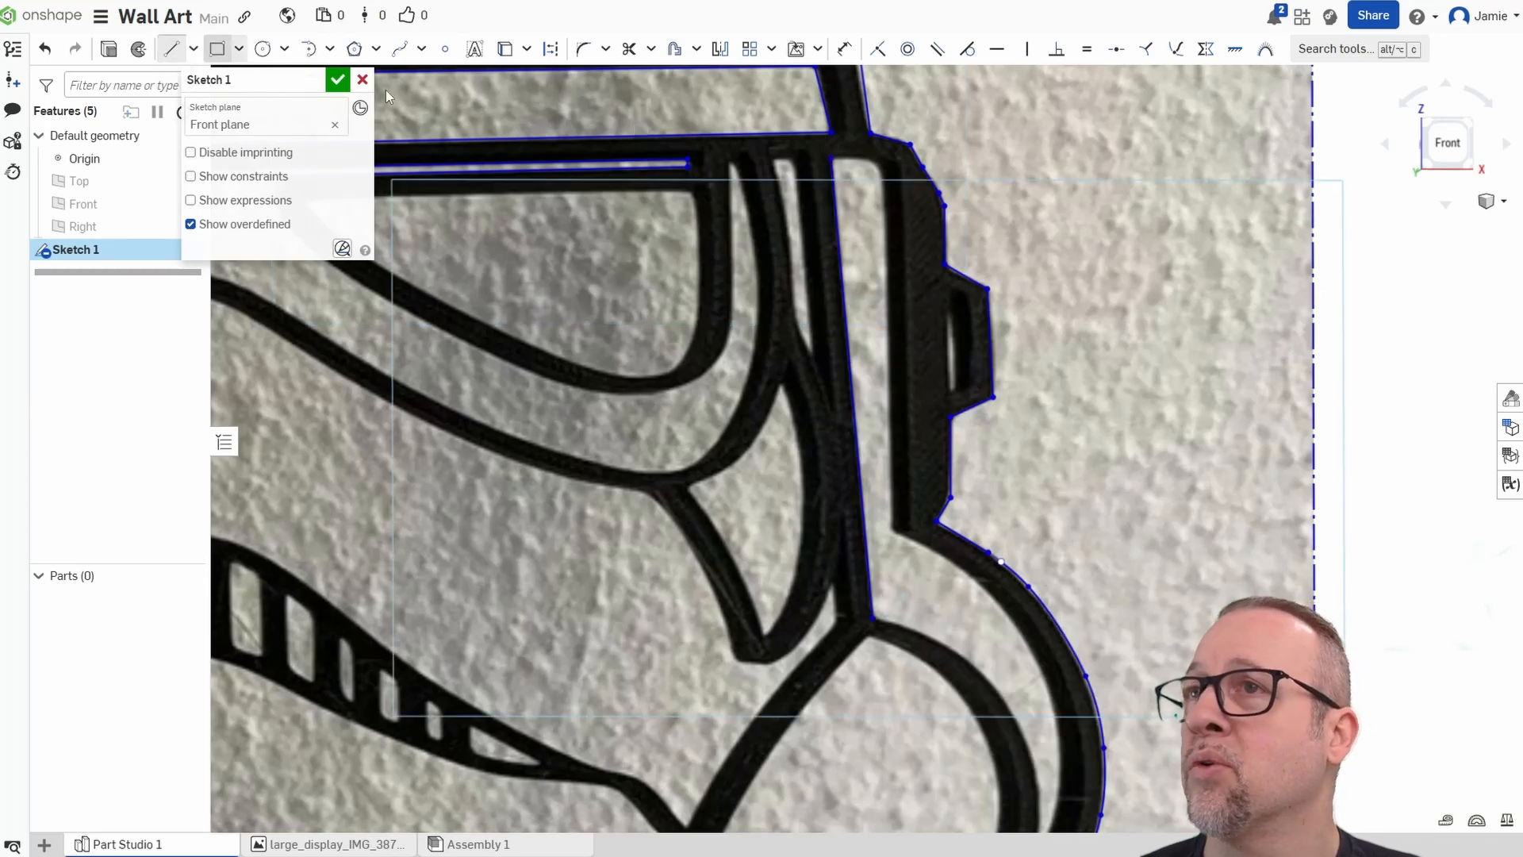
# Trace the tall opening's top edge and rounded outer corner with three short lines from the inner line's upper end.
pyautogui.click(830, 159)
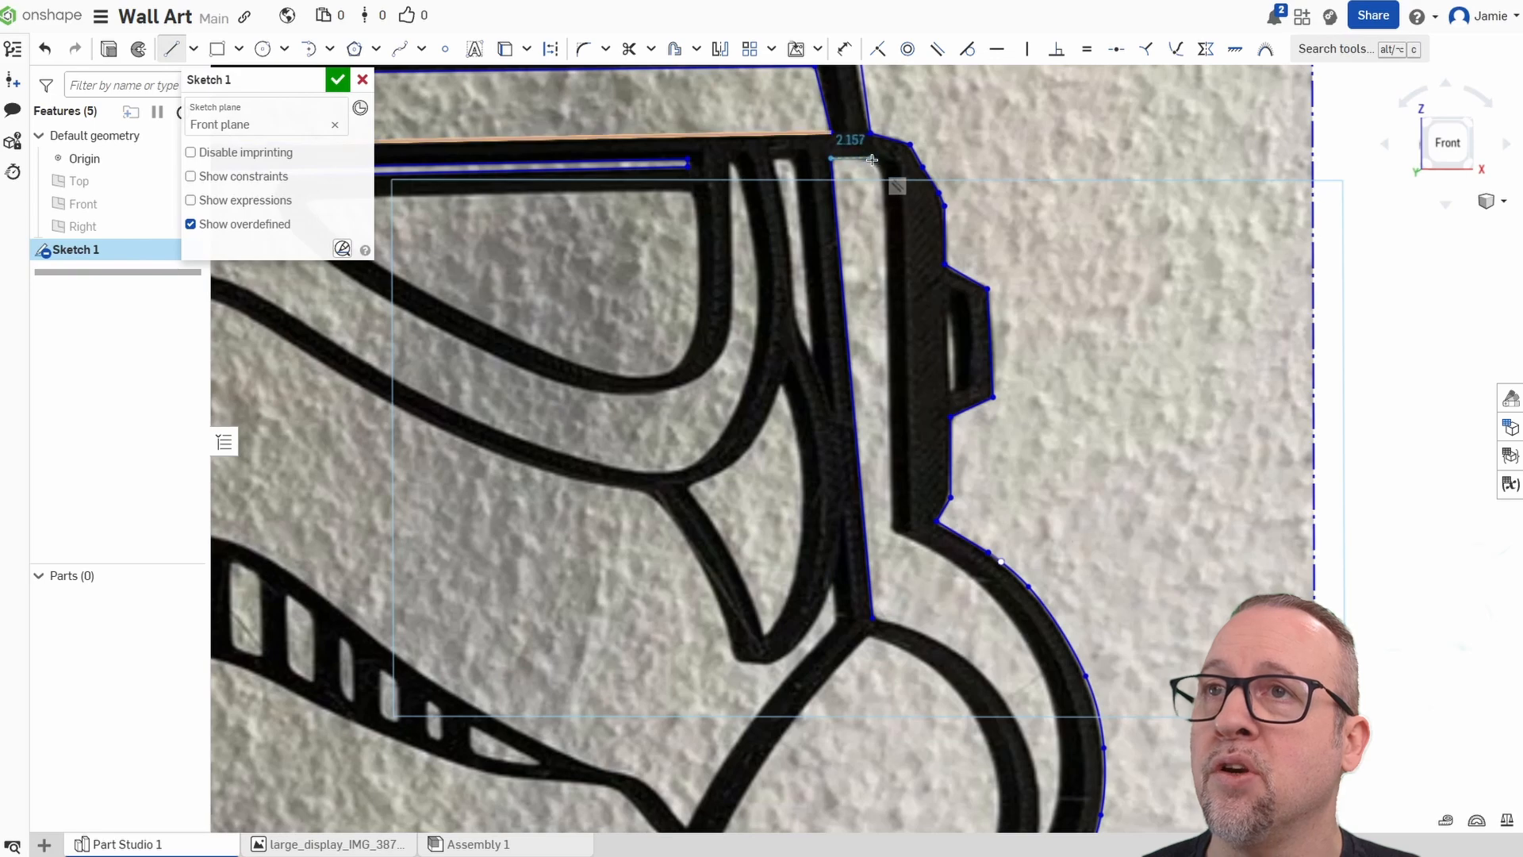
pyautogui.scroll(6, 871, 162)
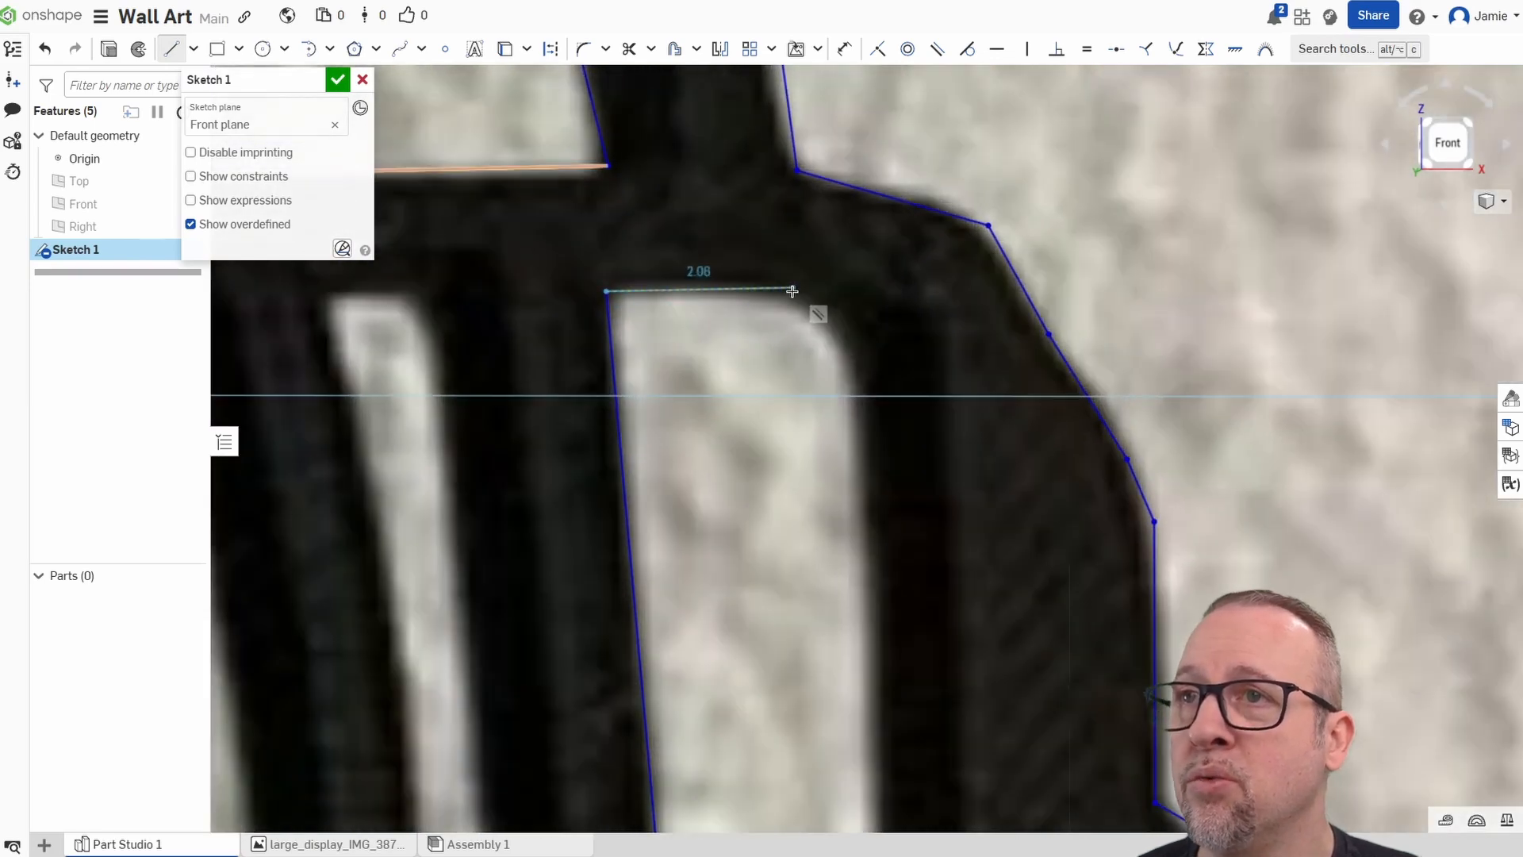
pyautogui.click(781, 294)
pyautogui.click(833, 327)
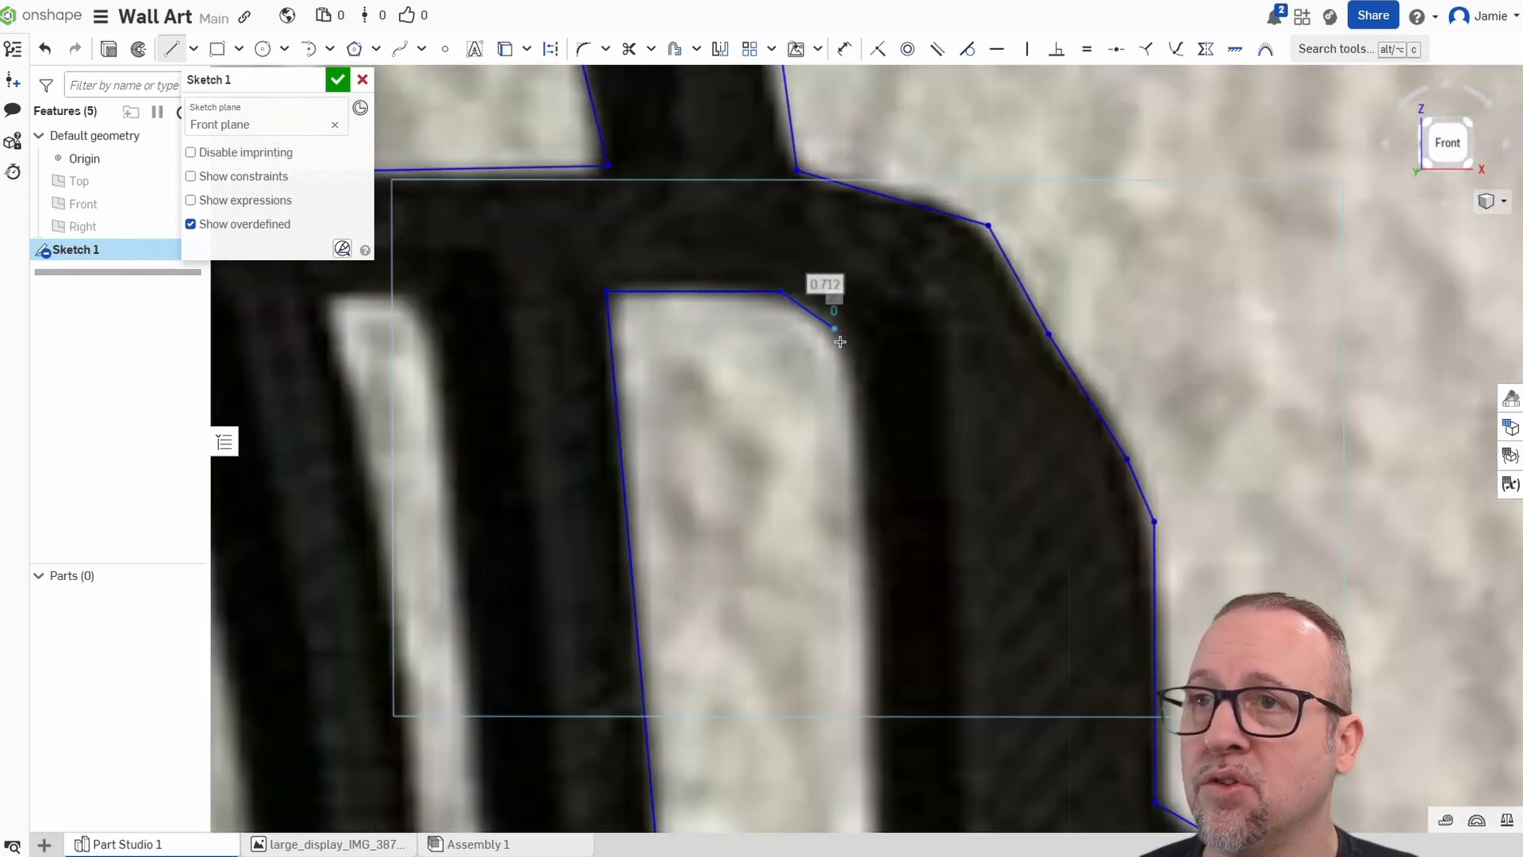
pyautogui.click(865, 385)
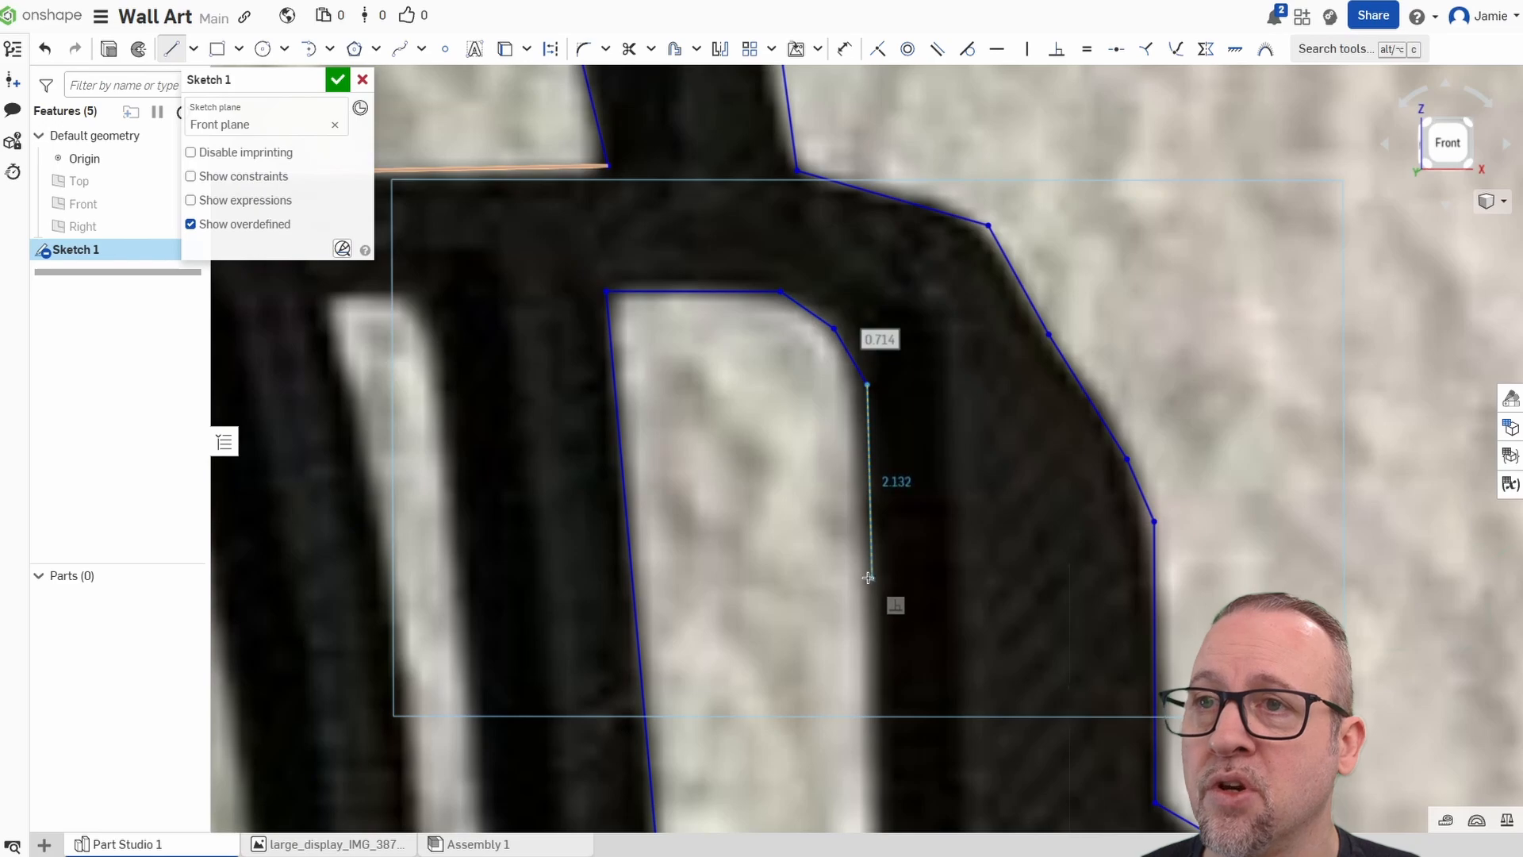
# Draw a line about 18.6 long down the tall opening's outer edge to where the cheek curve begins, and end the line chain.
pyautogui.scroll(-4, 868, 578)
pyautogui.scroll(2, 848, 722)
pyautogui.scroll(-3, 780, 609)
pyautogui.moveTo(780, 633); pyautogui.dragTo(761, 378, button='middle')
pyautogui.click(791, 539)
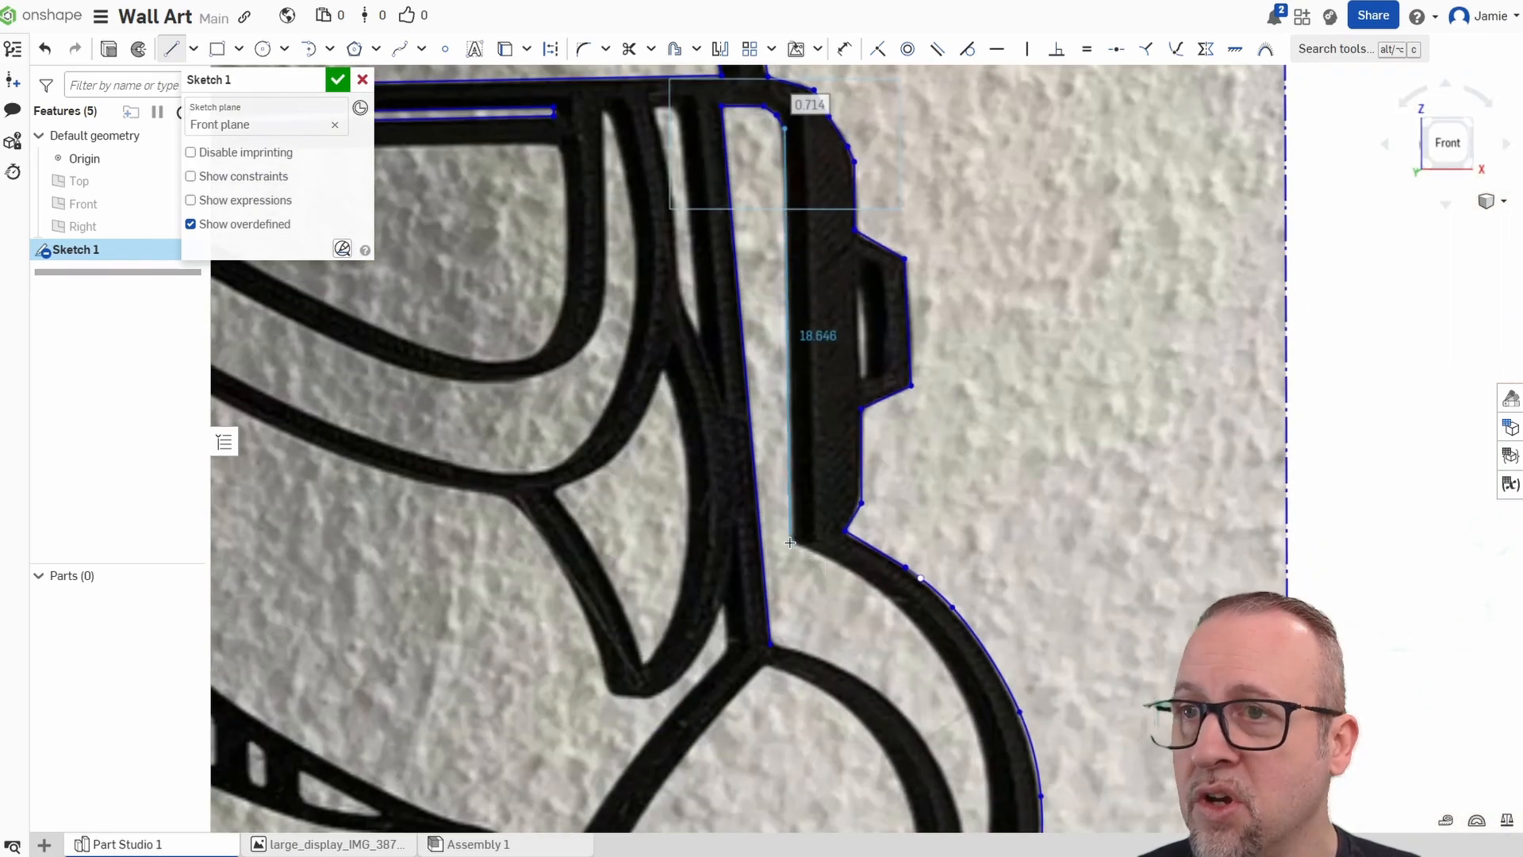
pyautogui.scroll(4, 791, 541)
pyautogui.scroll(-4, 770, 561)
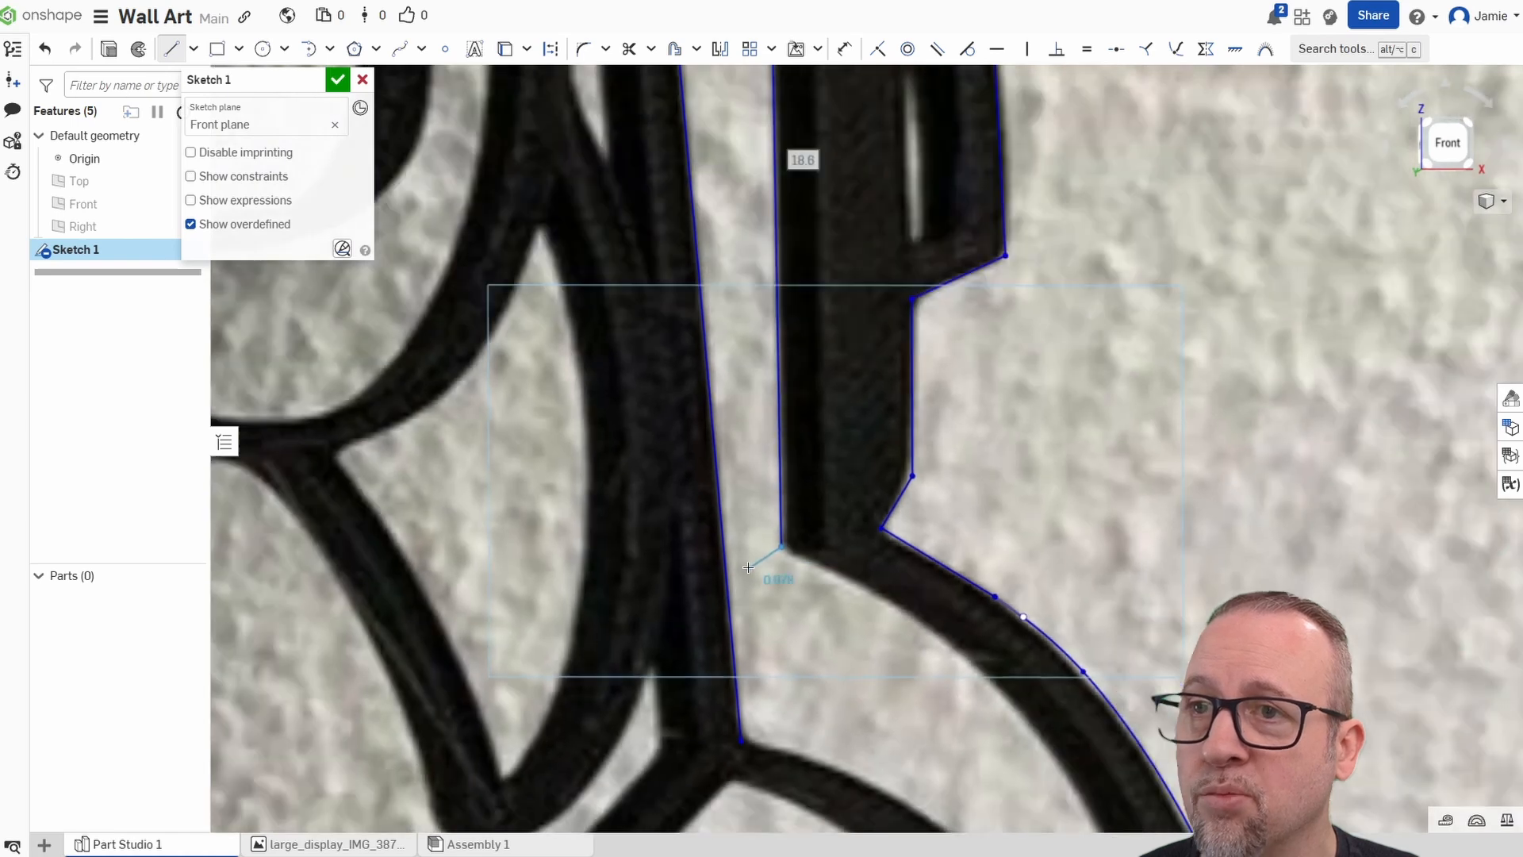
pyautogui.moveTo(815, 628); pyautogui.dragTo(785, 490, button='middle')
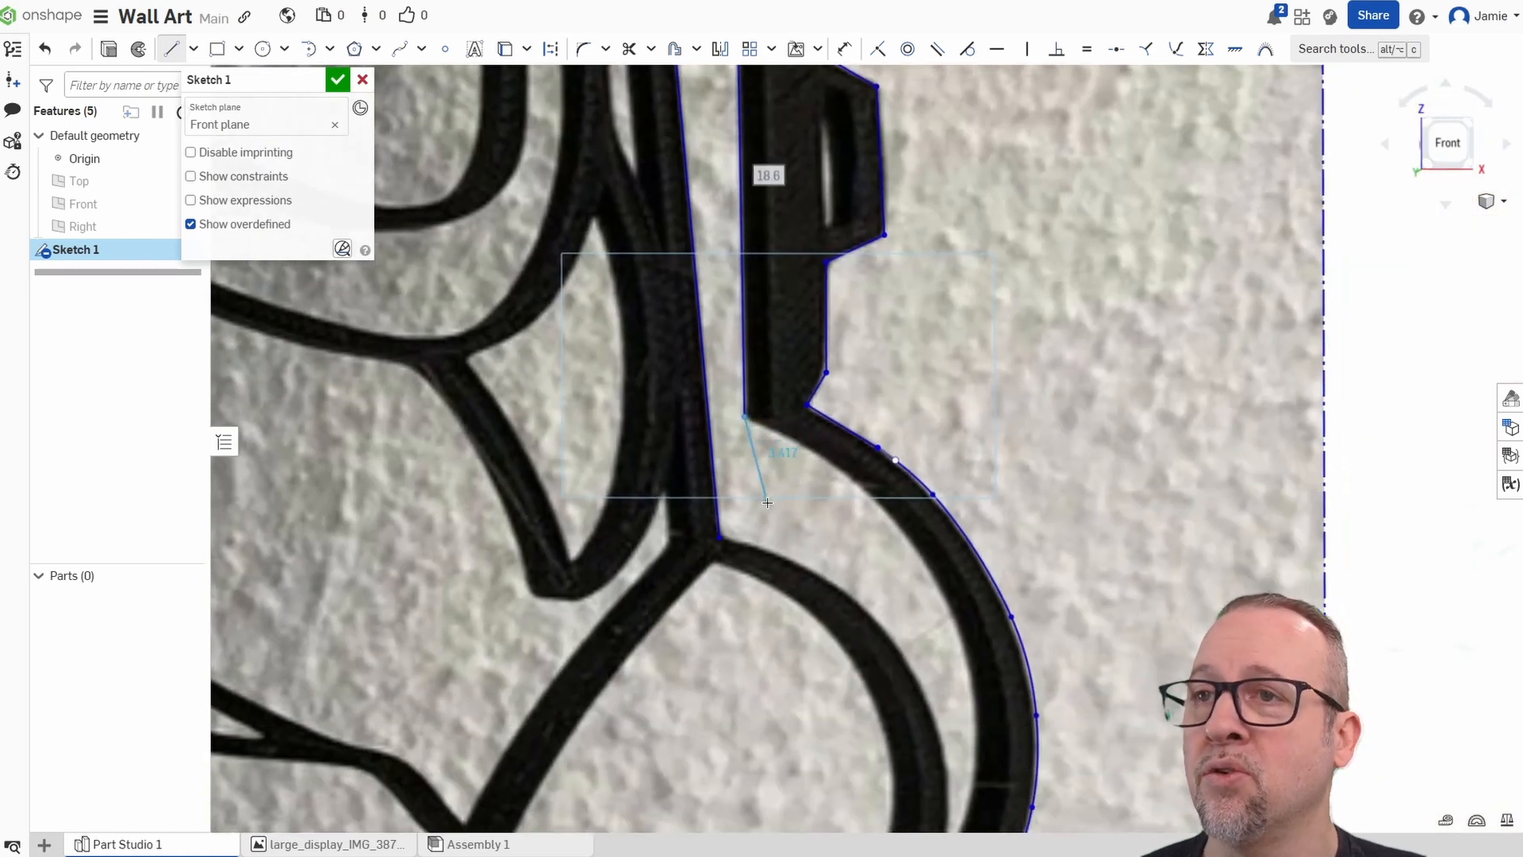
pyautogui.rightClick(771, 502)
pyautogui.click(789, 512)
# Draw a spline from the lower end of the tall opening's outer line around the cheek curve to the narrow bottom tip.
pyautogui.moveTo(930, 545); pyautogui.dragTo(863, 381, button='middle')
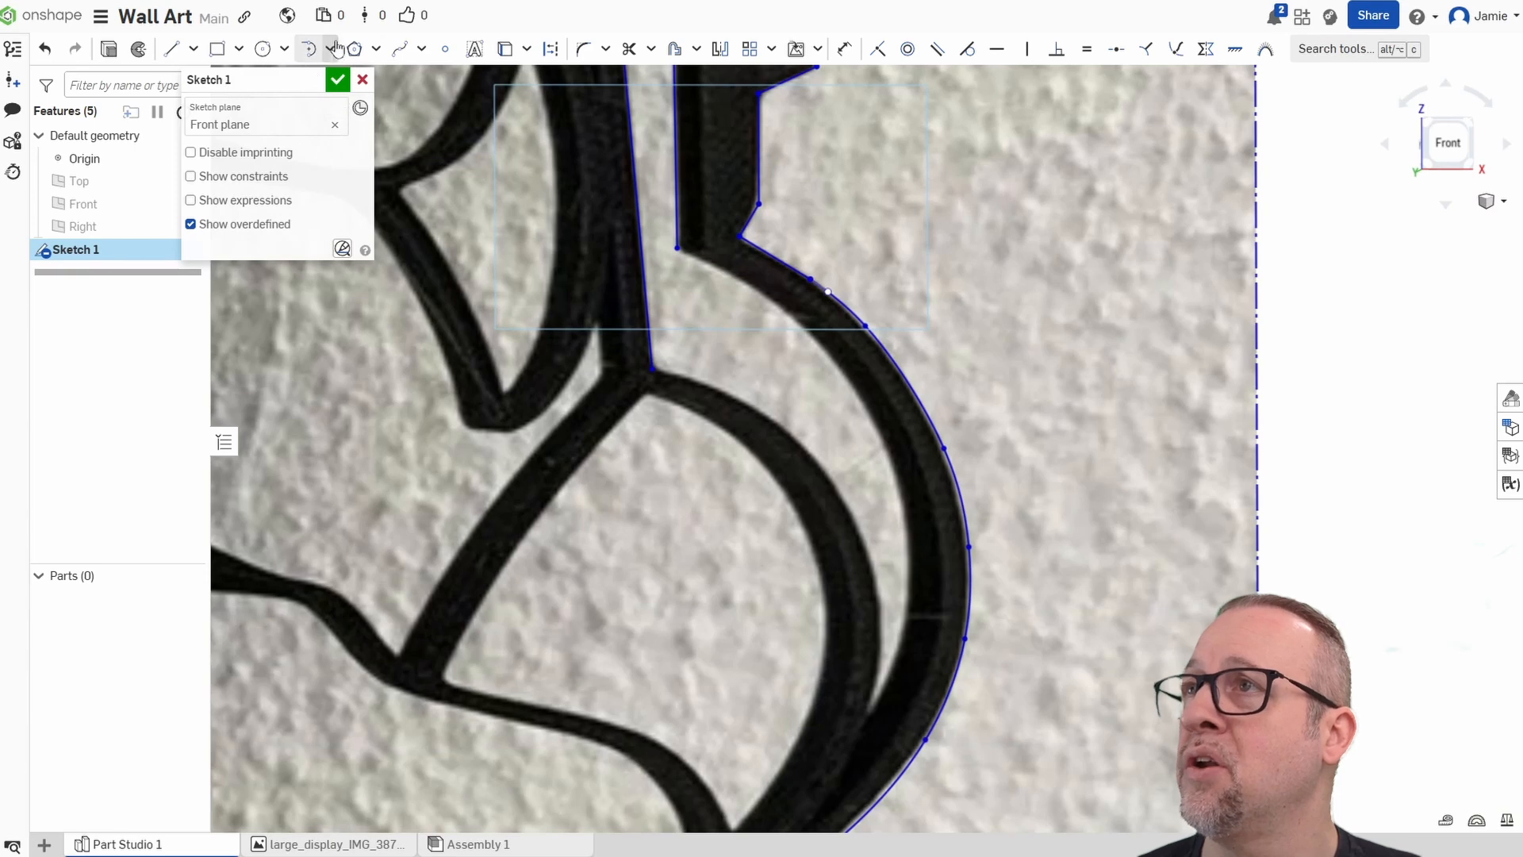
pyautogui.click(402, 51)
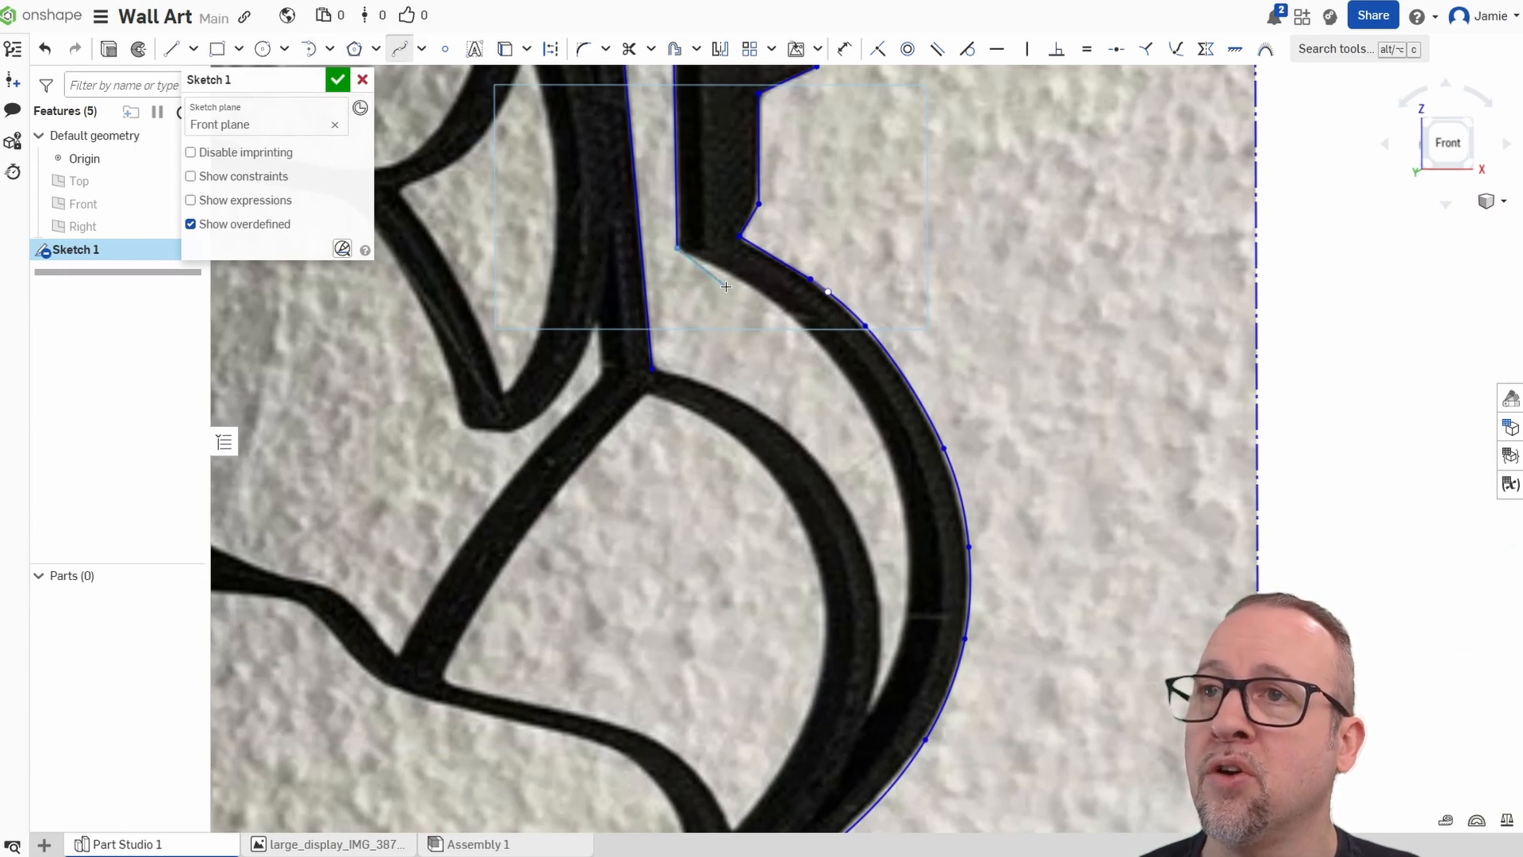
pyautogui.click(812, 336)
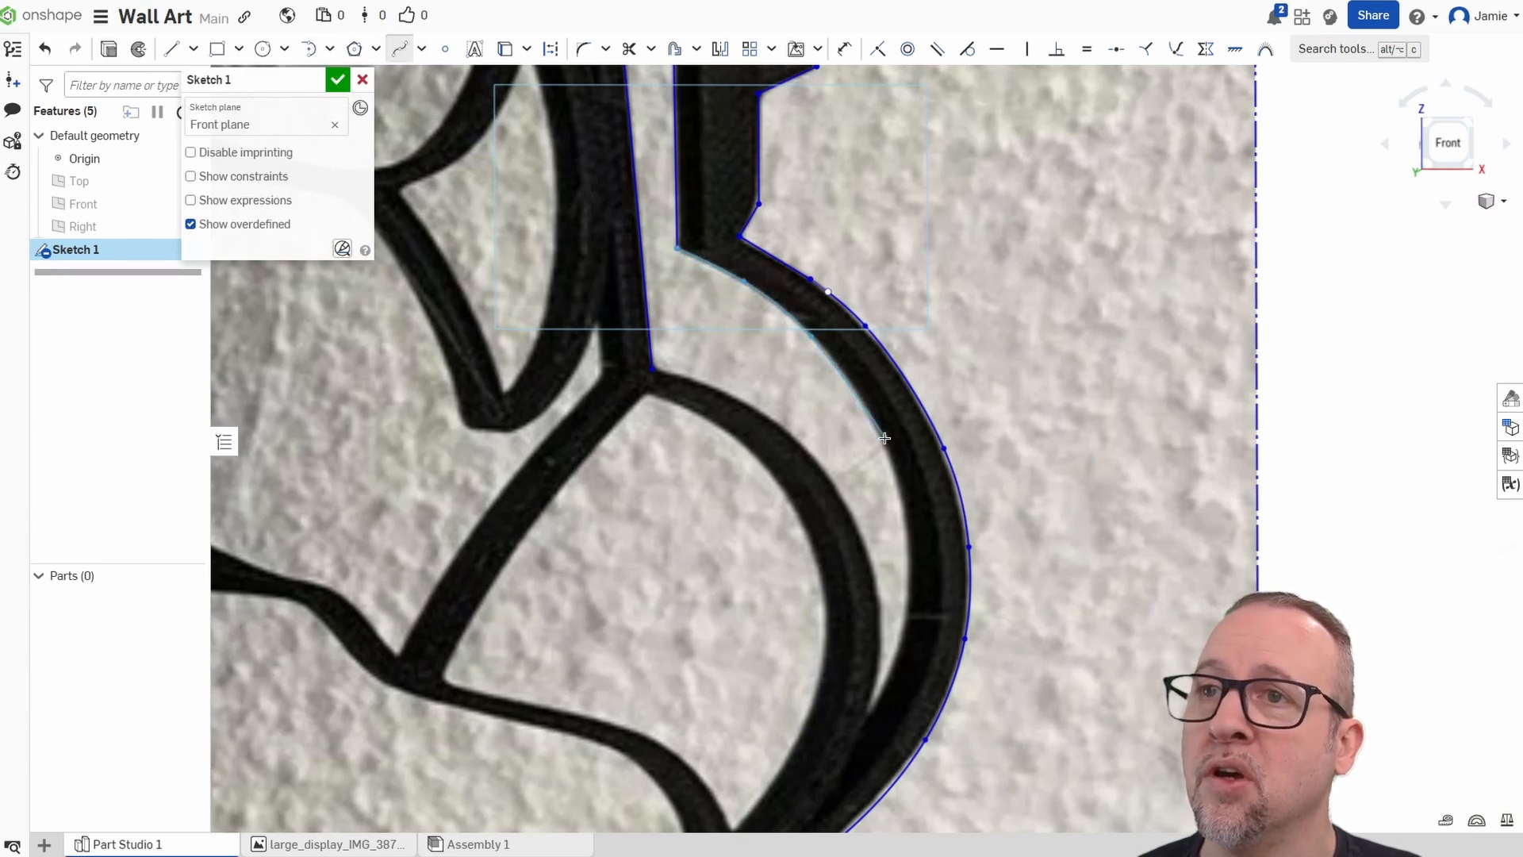
pyautogui.click(882, 438)
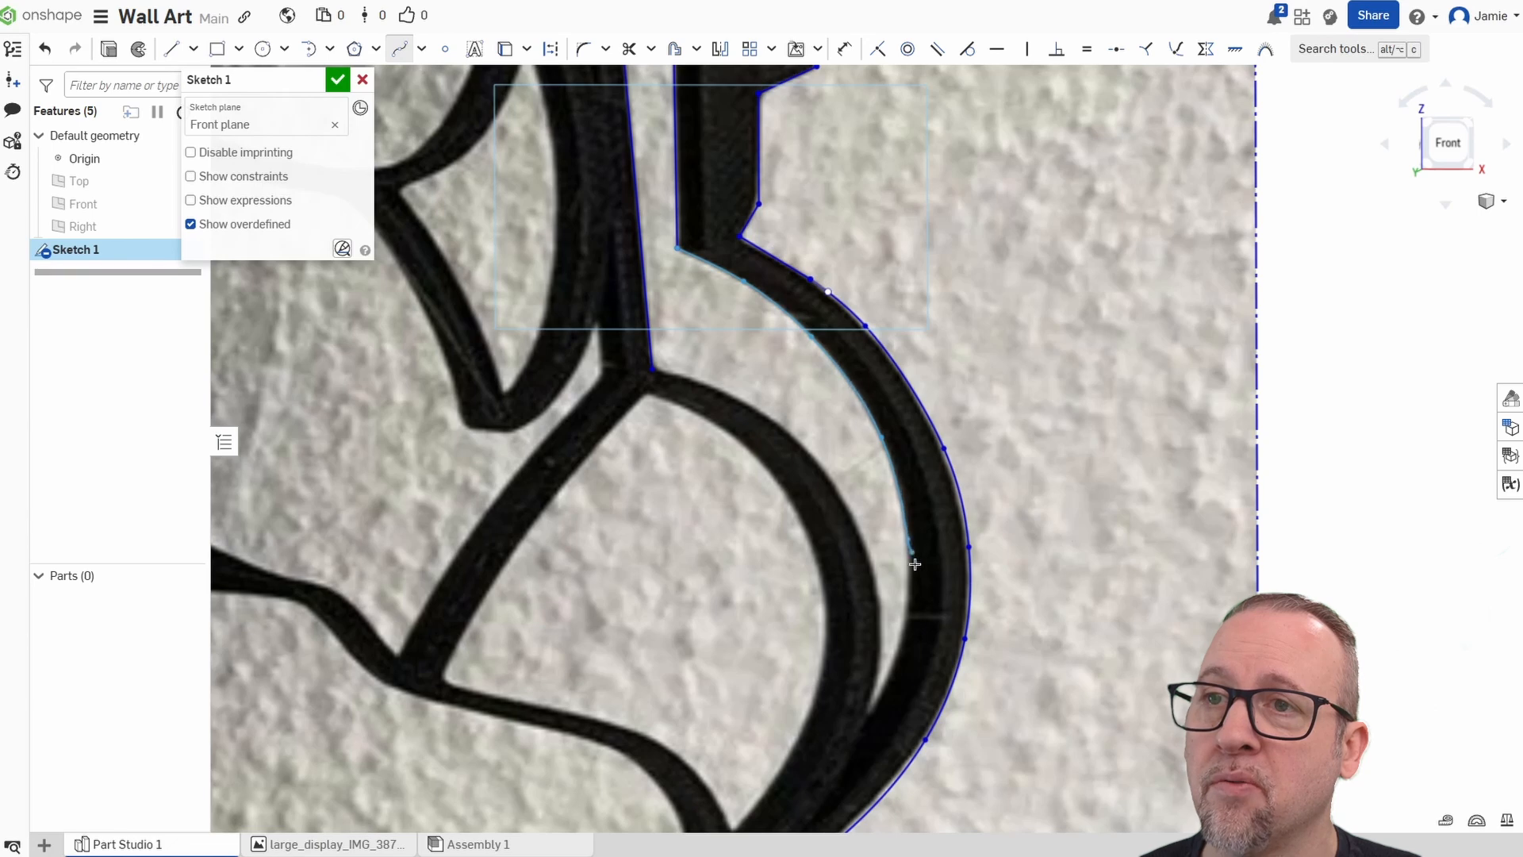
pyautogui.click(910, 546)
pyautogui.click(905, 633)
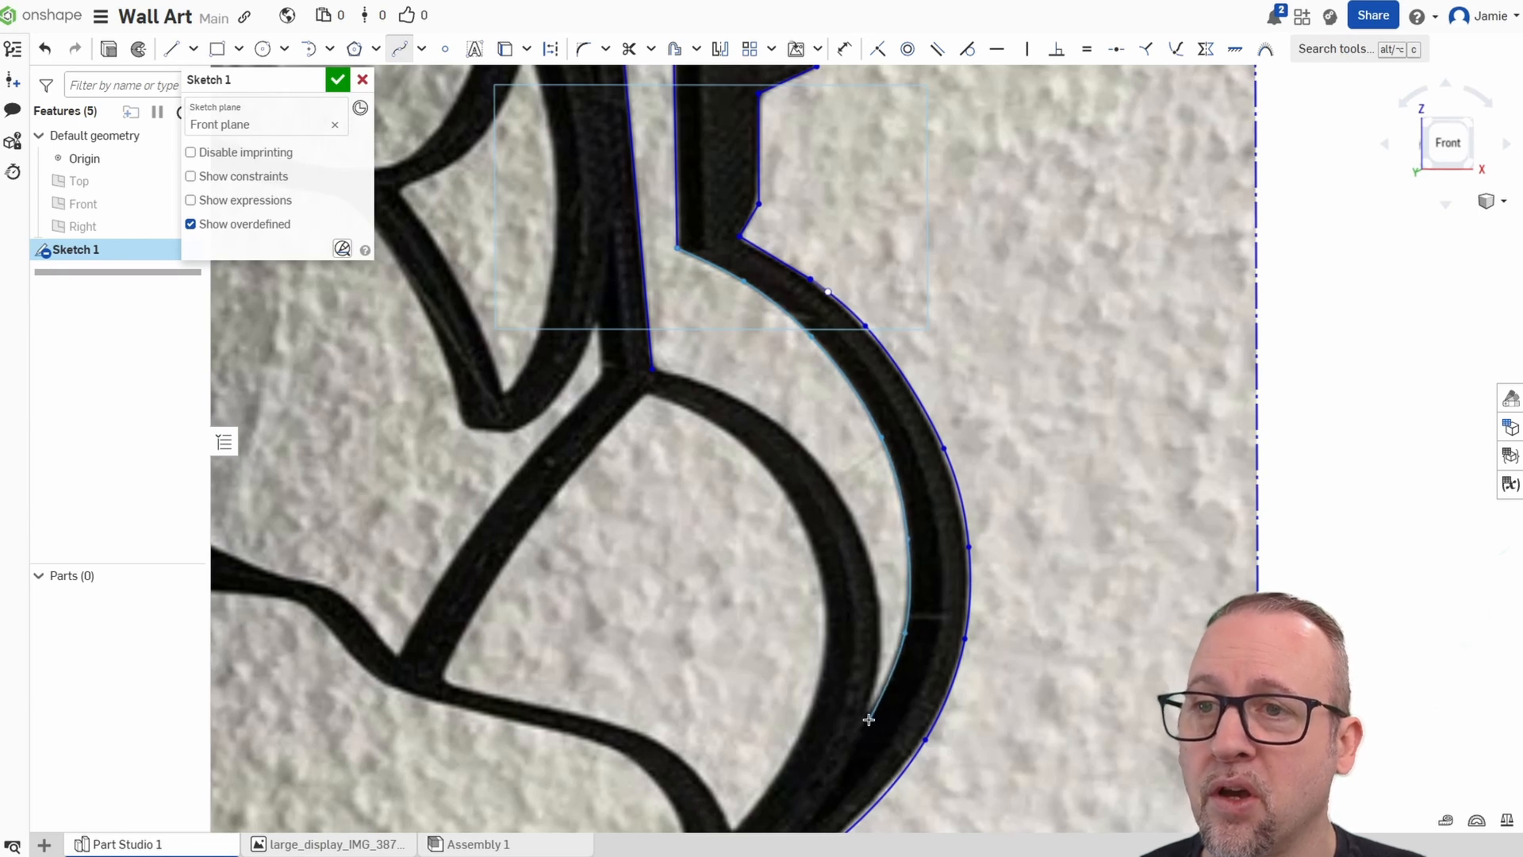
pyautogui.click(863, 718)
pyautogui.rightClick(956, 735)
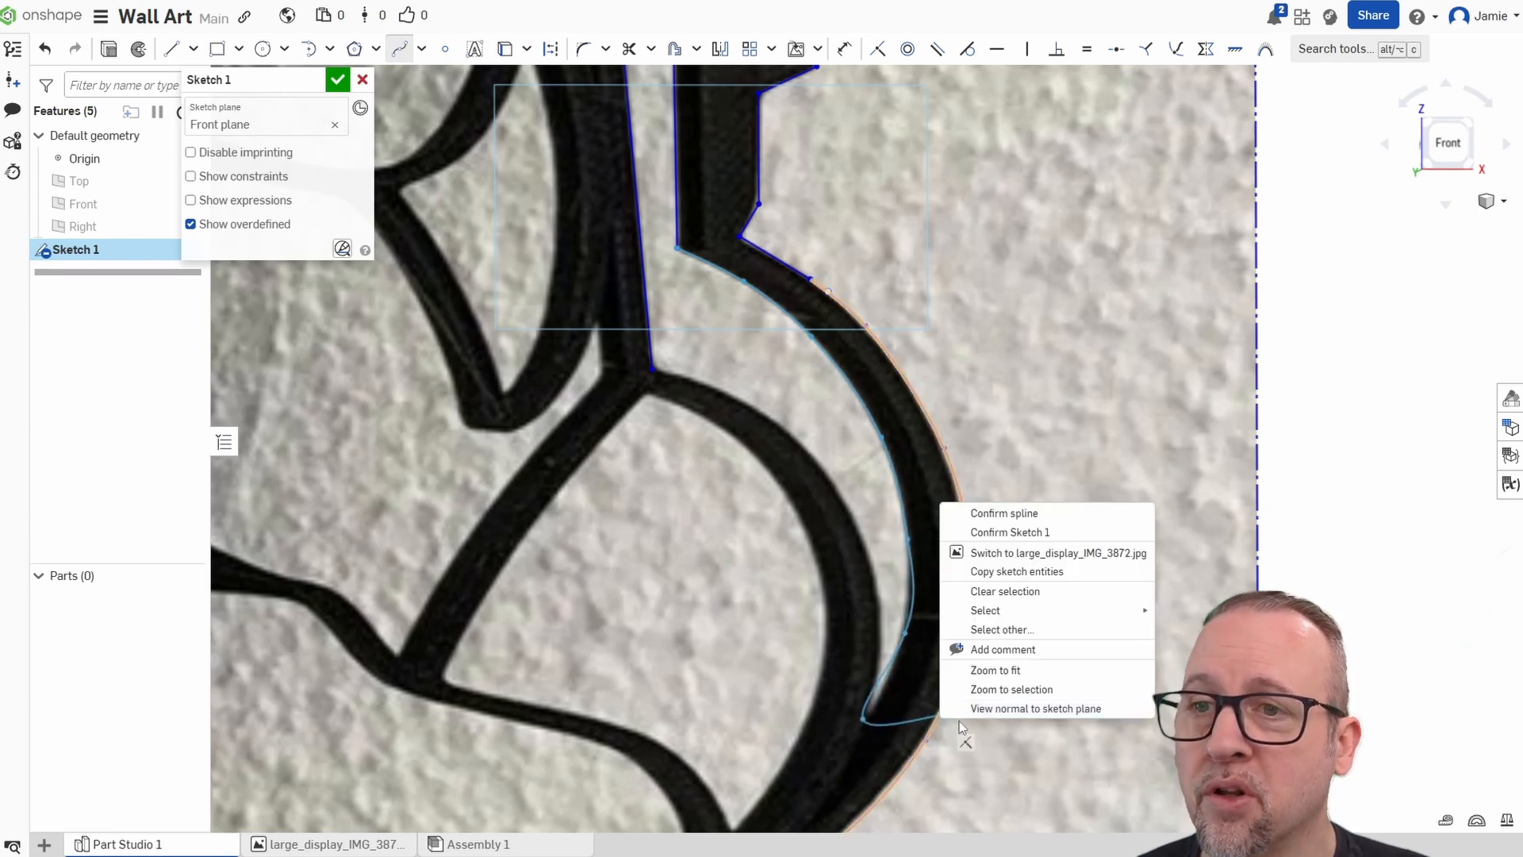
pyautogui.click(1004, 513)
# Close the tall opening with a spline from the narrow bottom tip up along its inner cheek curve to the corner of the inner line.
pyautogui.scroll(5, 876, 712)
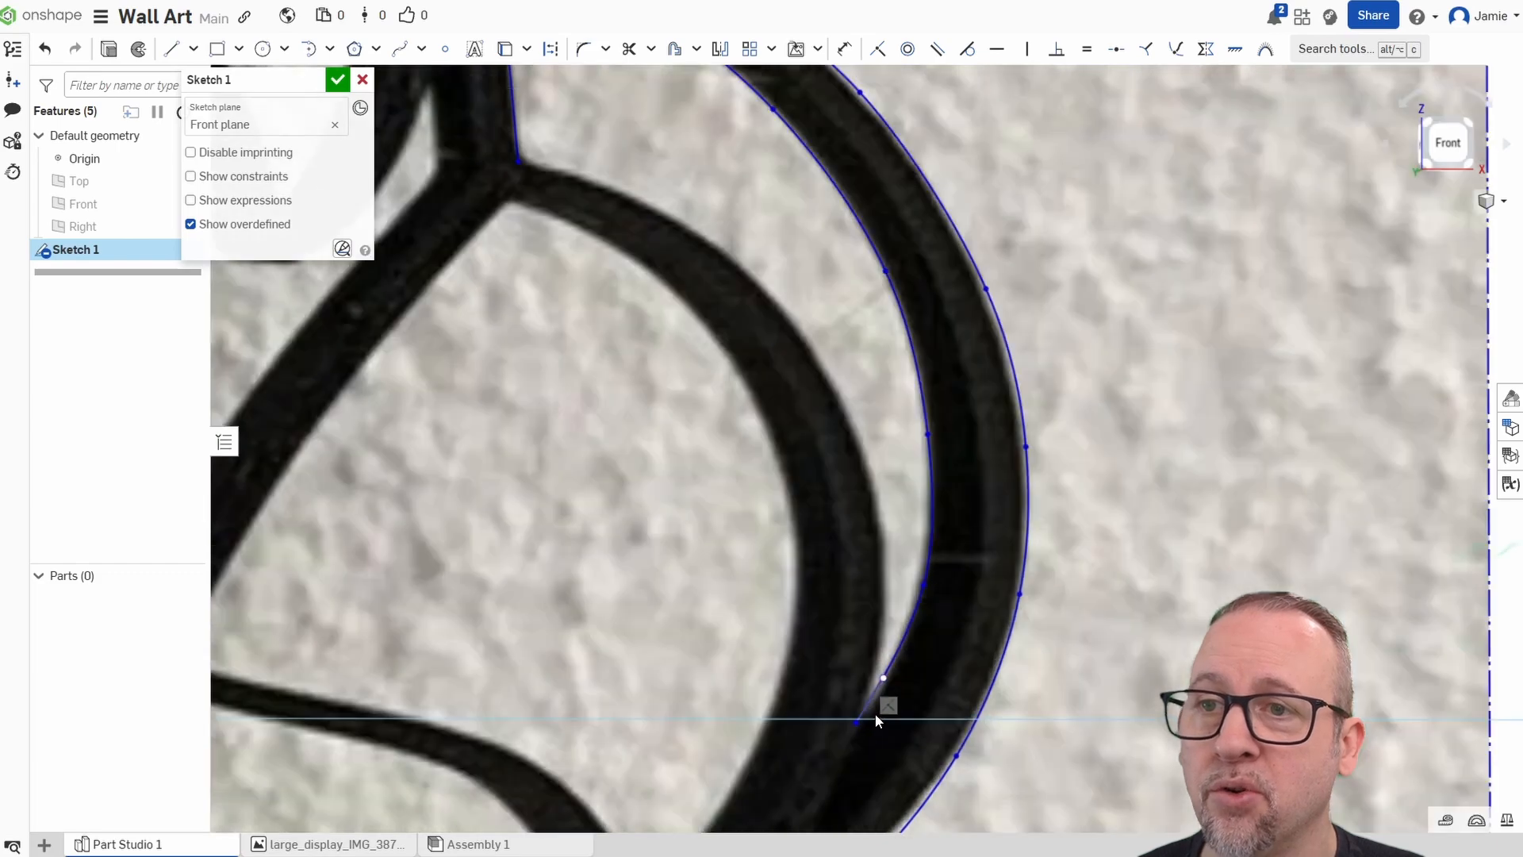
pyautogui.moveTo(888, 657); pyautogui.dragTo(894, 660)
pyautogui.click(401, 49)
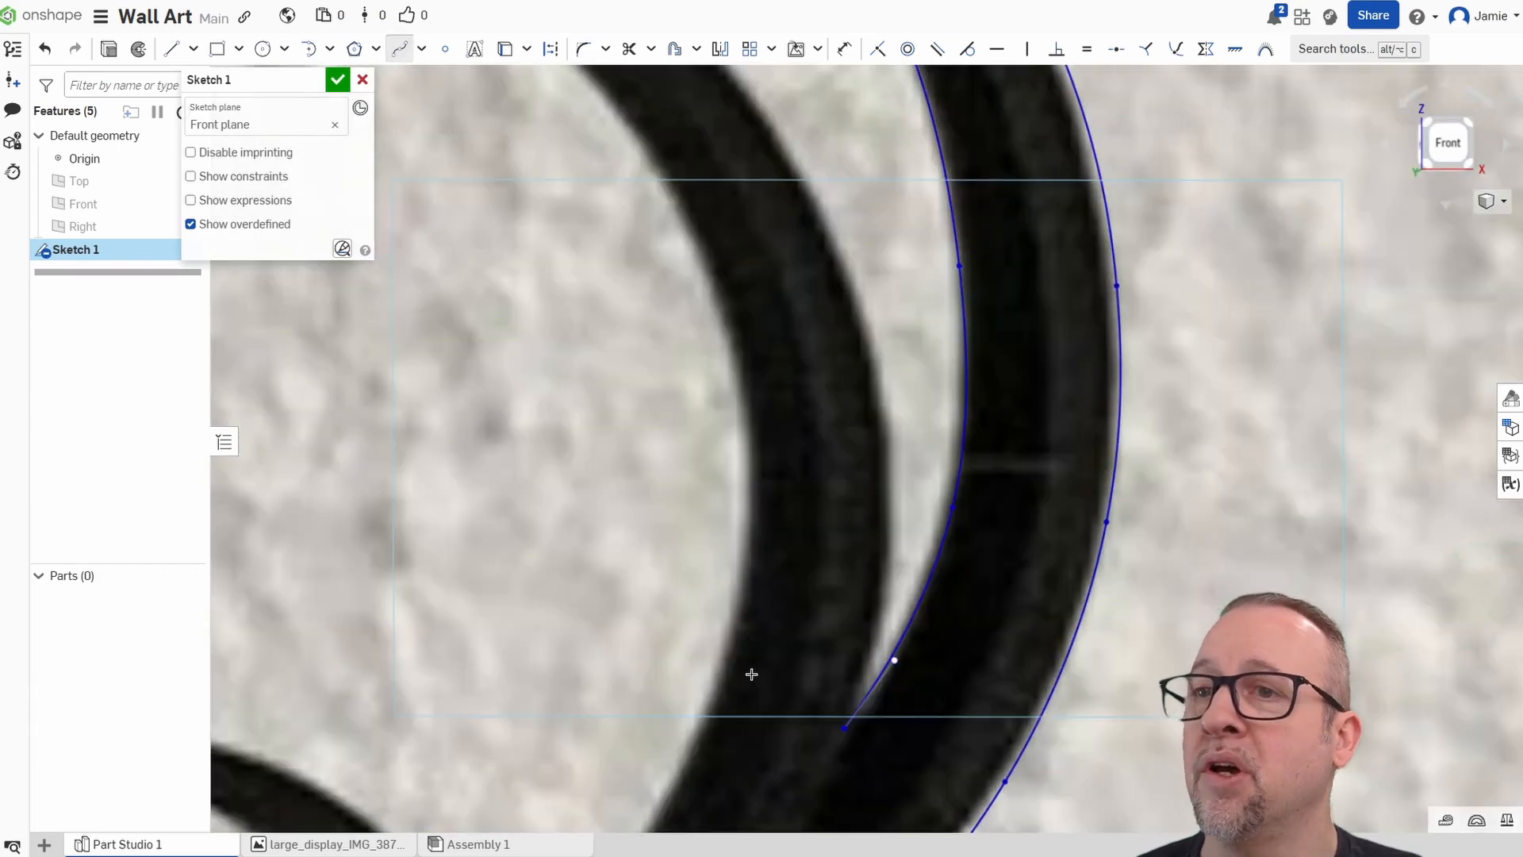
pyautogui.click(847, 726)
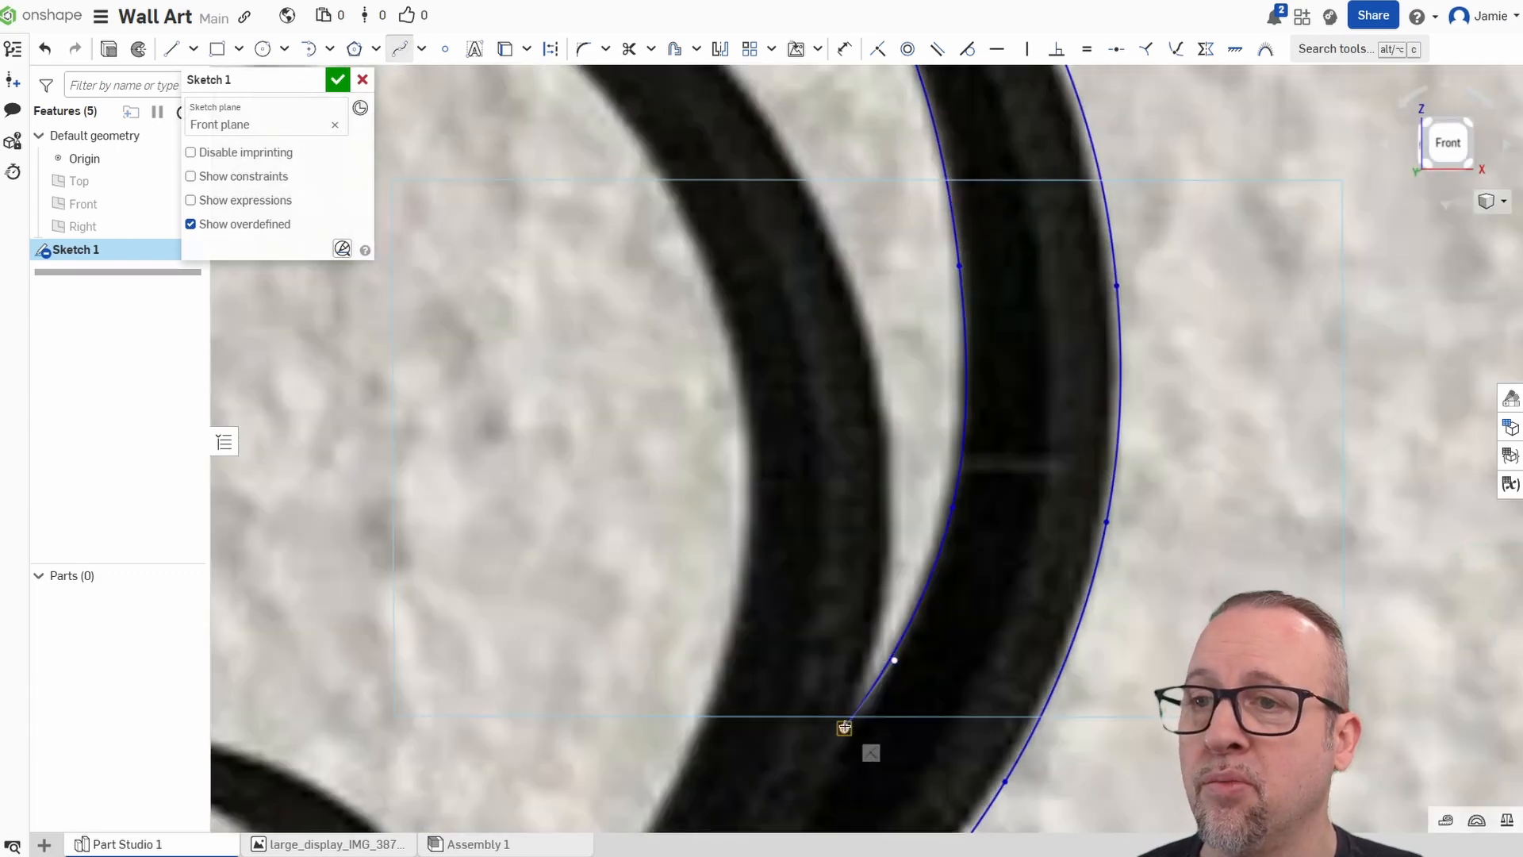
pyautogui.click(888, 562)
pyautogui.moveTo(741, 187); pyautogui.dragTo(870, 537, button='middle')
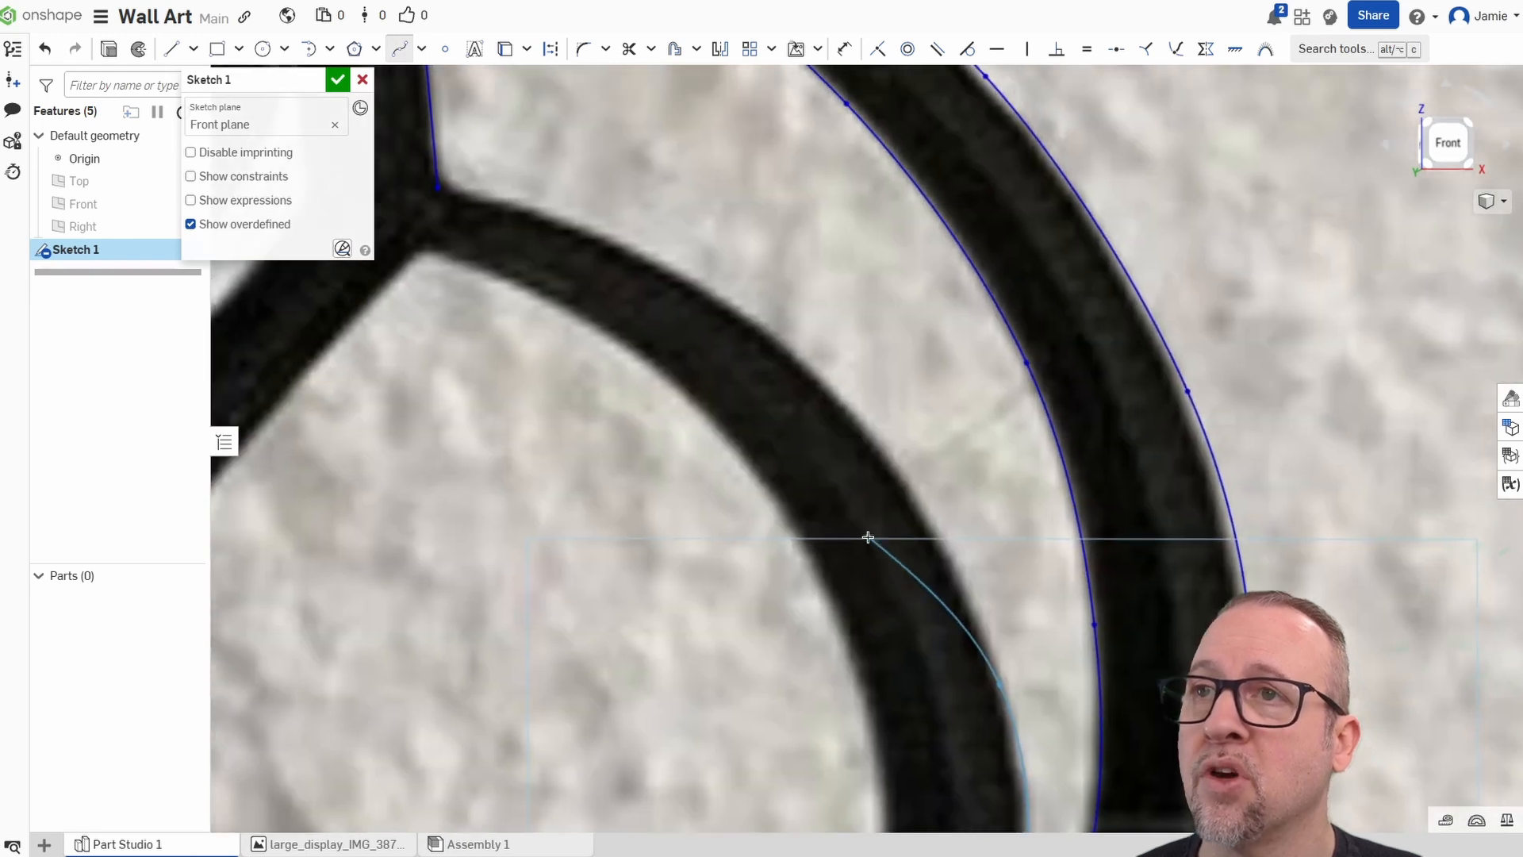
pyautogui.click(886, 455)
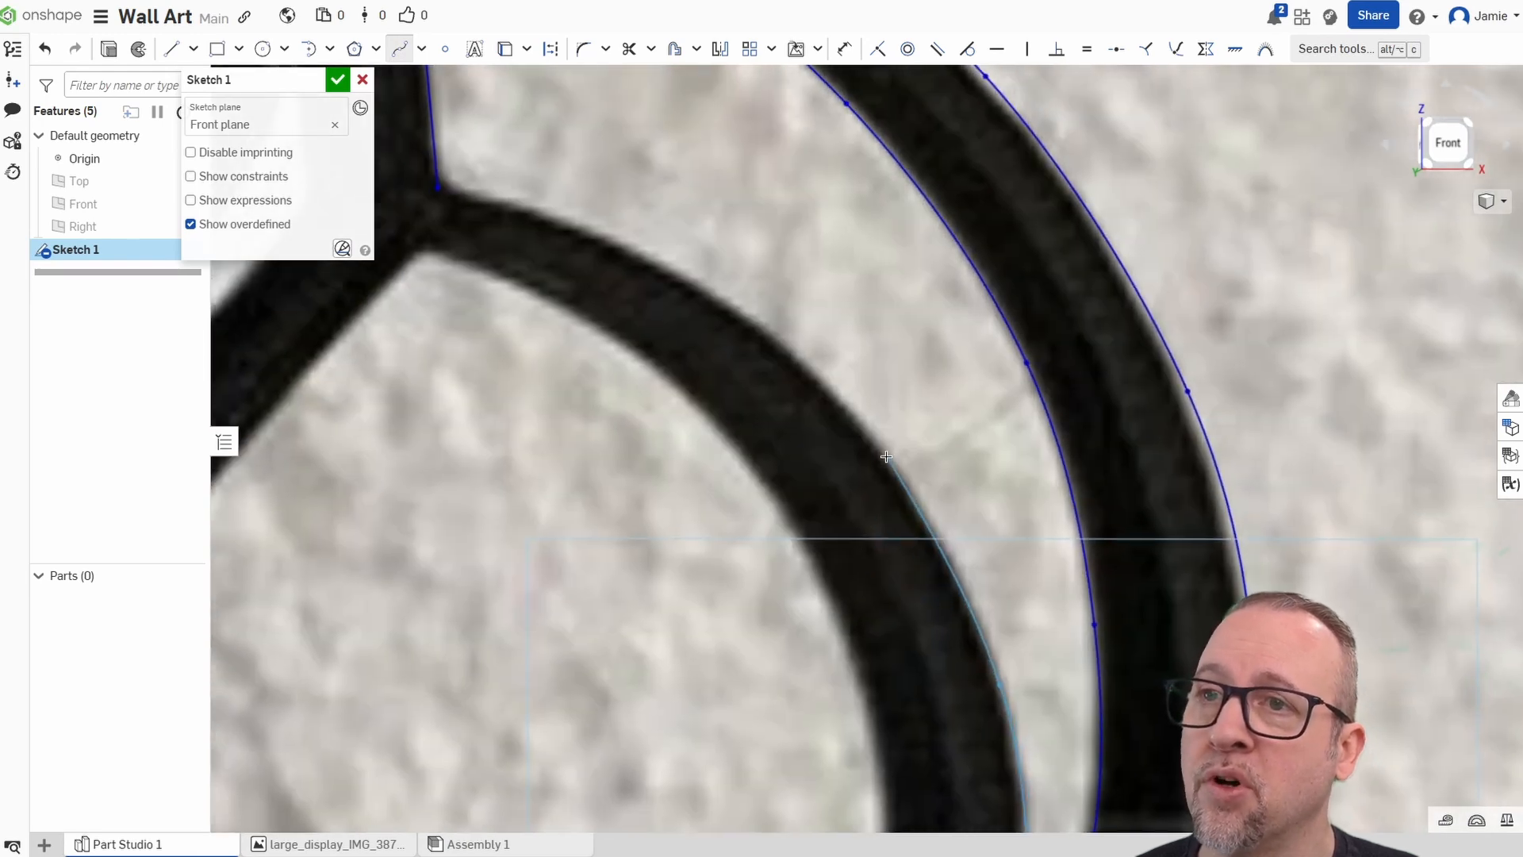
pyautogui.click(733, 304)
pyautogui.moveTo(557, 231); pyautogui.dragTo(695, 353, button='middle')
pyautogui.click(575, 309)
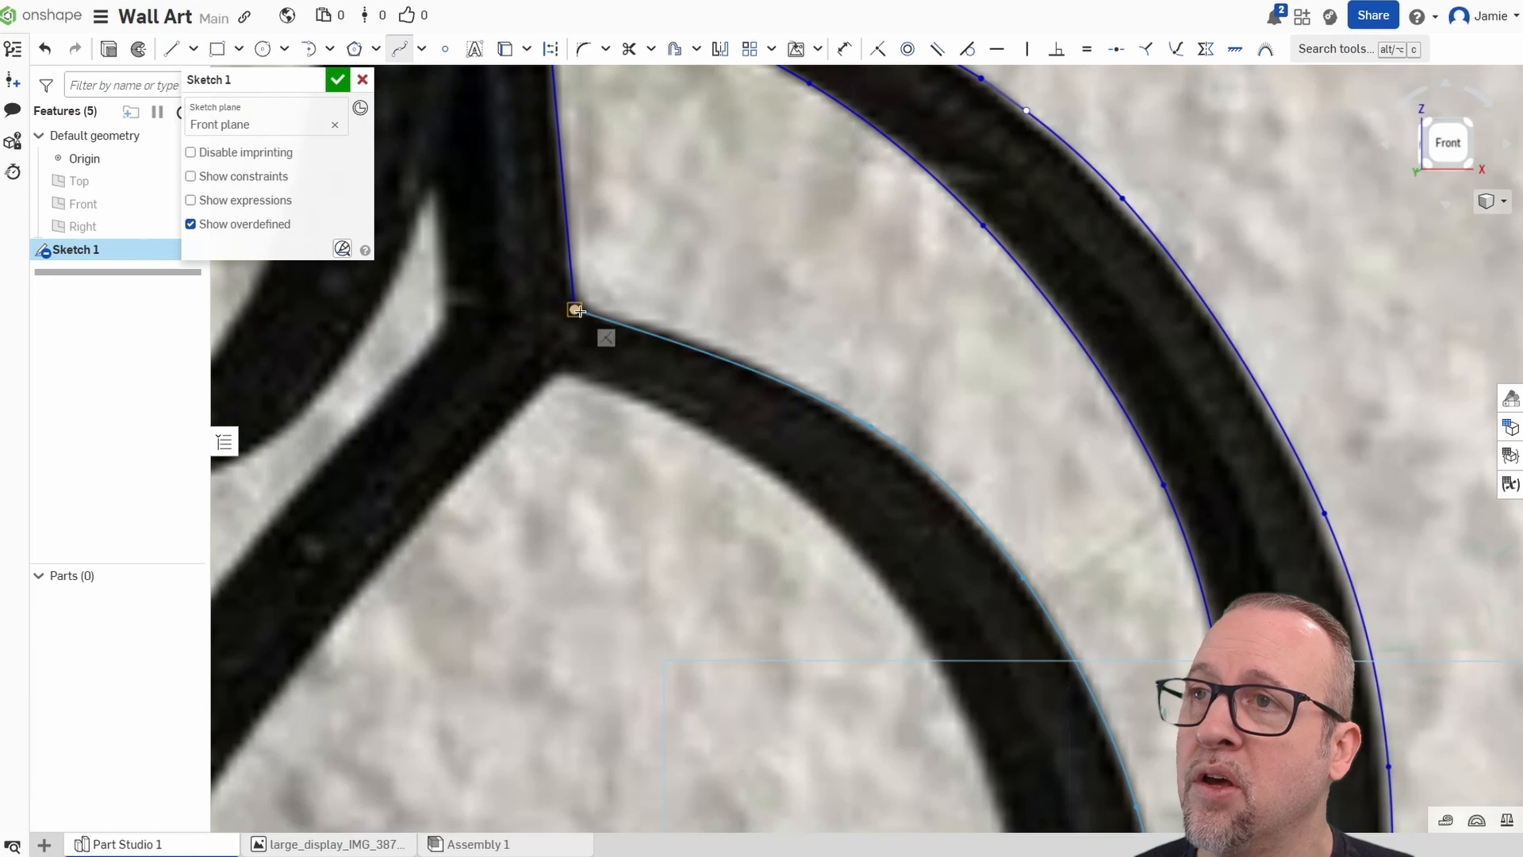
pyautogui.rightClick(613, 417)
pyautogui.click(658, 432)
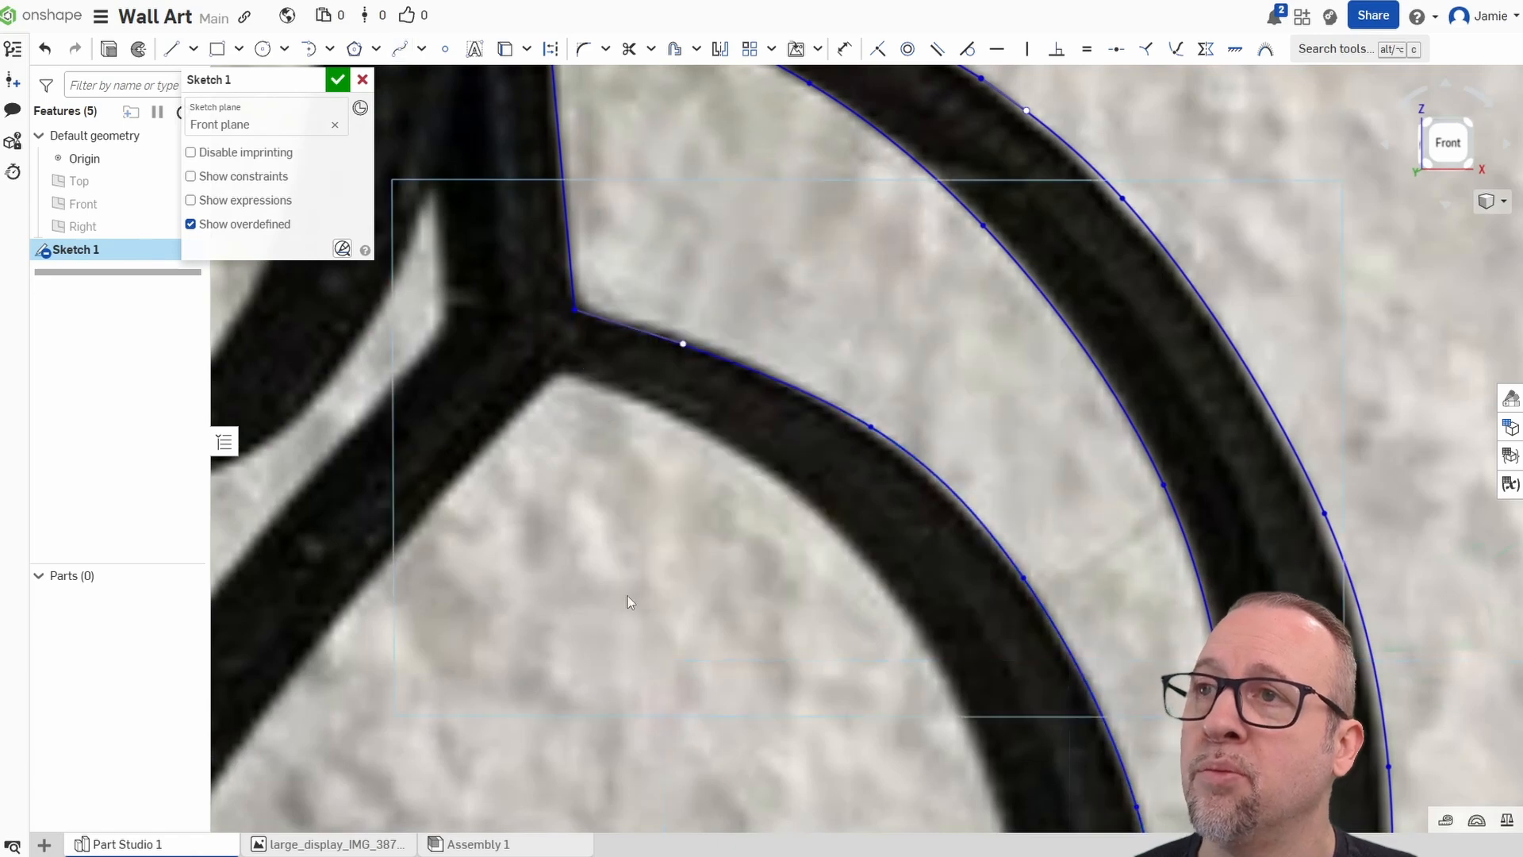
# Draw a spline along the rounded outer edge of the large cheek opening, from its upper corner to its bottom tip.
pyautogui.moveTo(662, 590); pyautogui.dragTo(882, 536, button='middle')
pyautogui.scroll(-4, 883, 535)
pyautogui.moveTo(957, 685); pyautogui.dragTo(982, 495, button='middle')
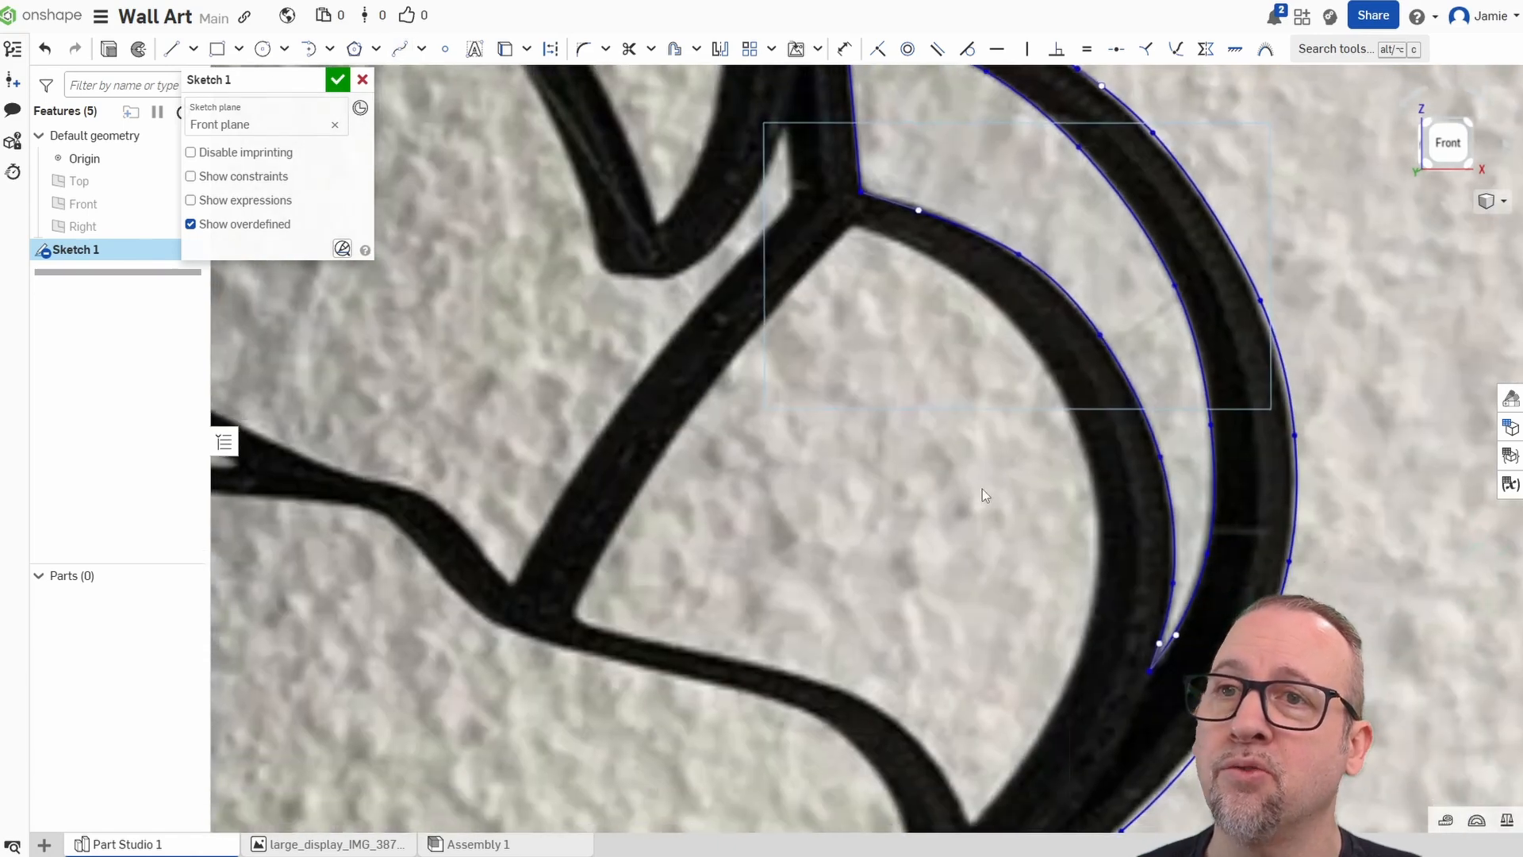
pyautogui.click(398, 49)
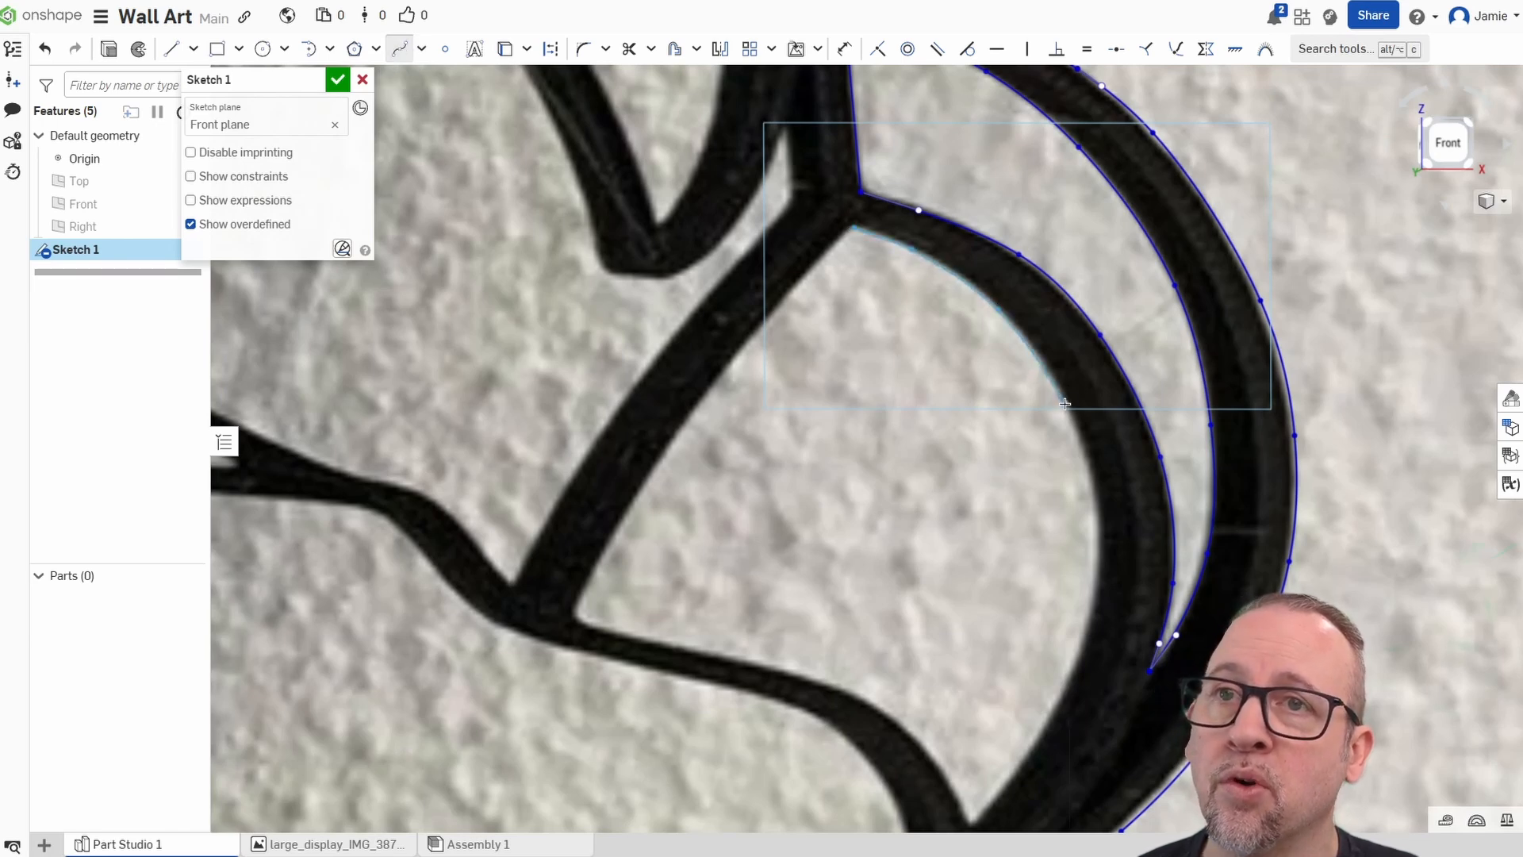
pyautogui.click(1089, 649)
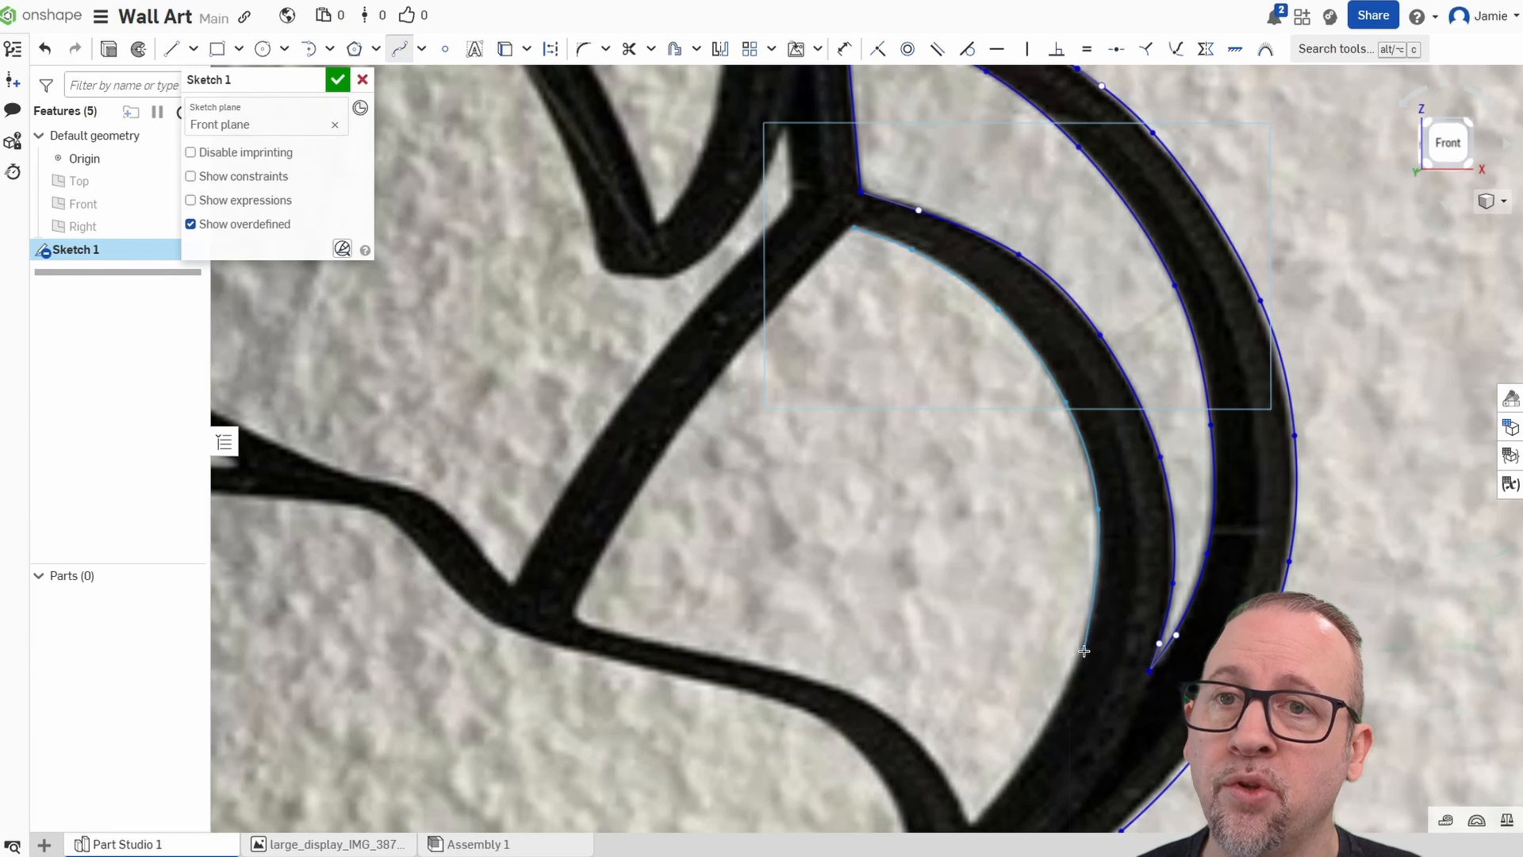
pyautogui.moveTo(1087, 650); pyautogui.dragTo(1065, 444, button='middle')
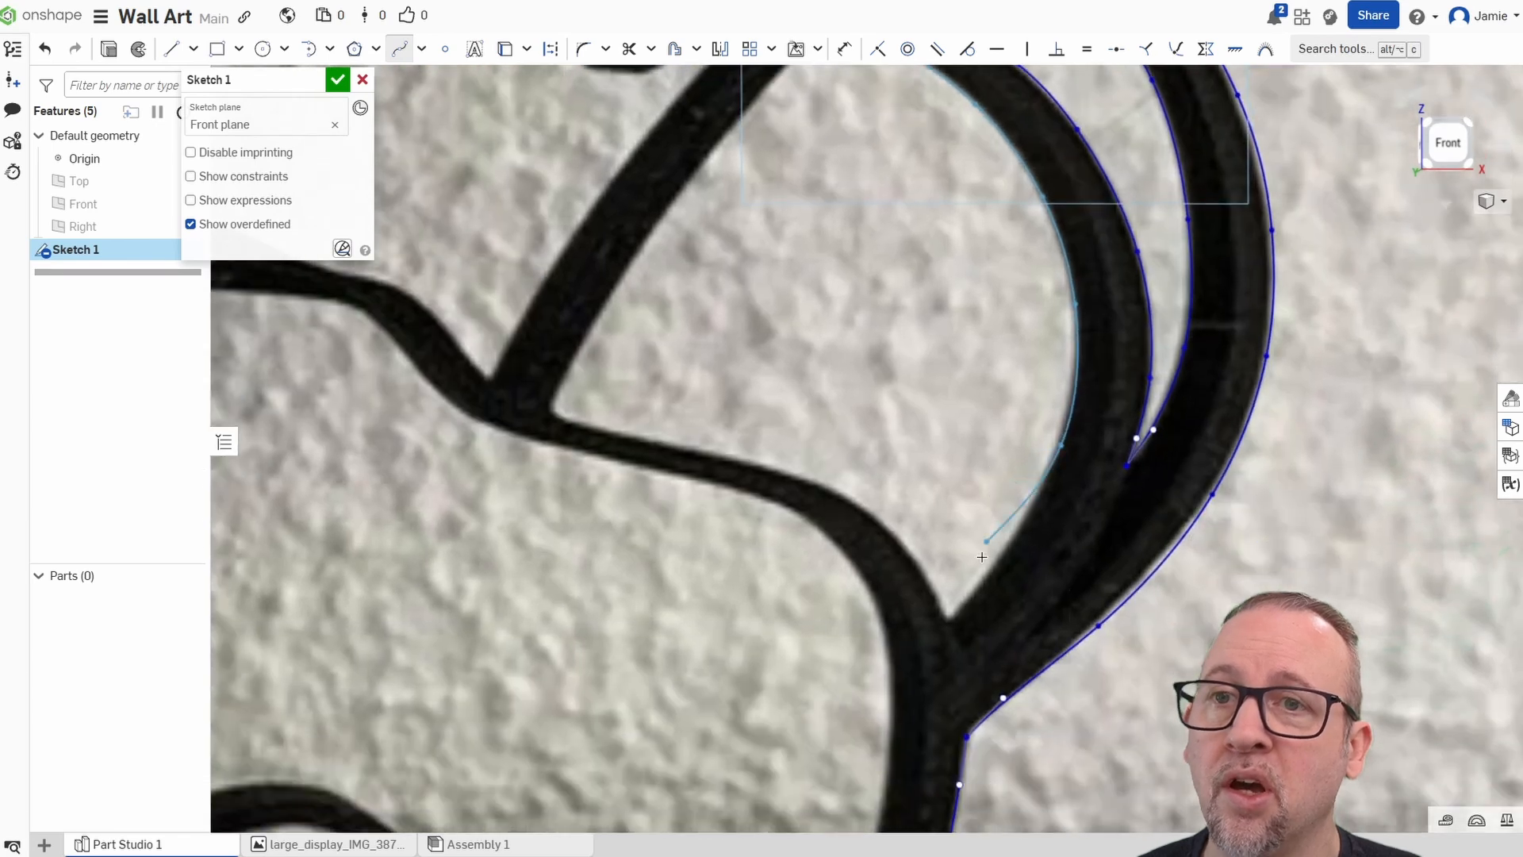
pyautogui.click(950, 622)
pyautogui.rightClick(925, 613)
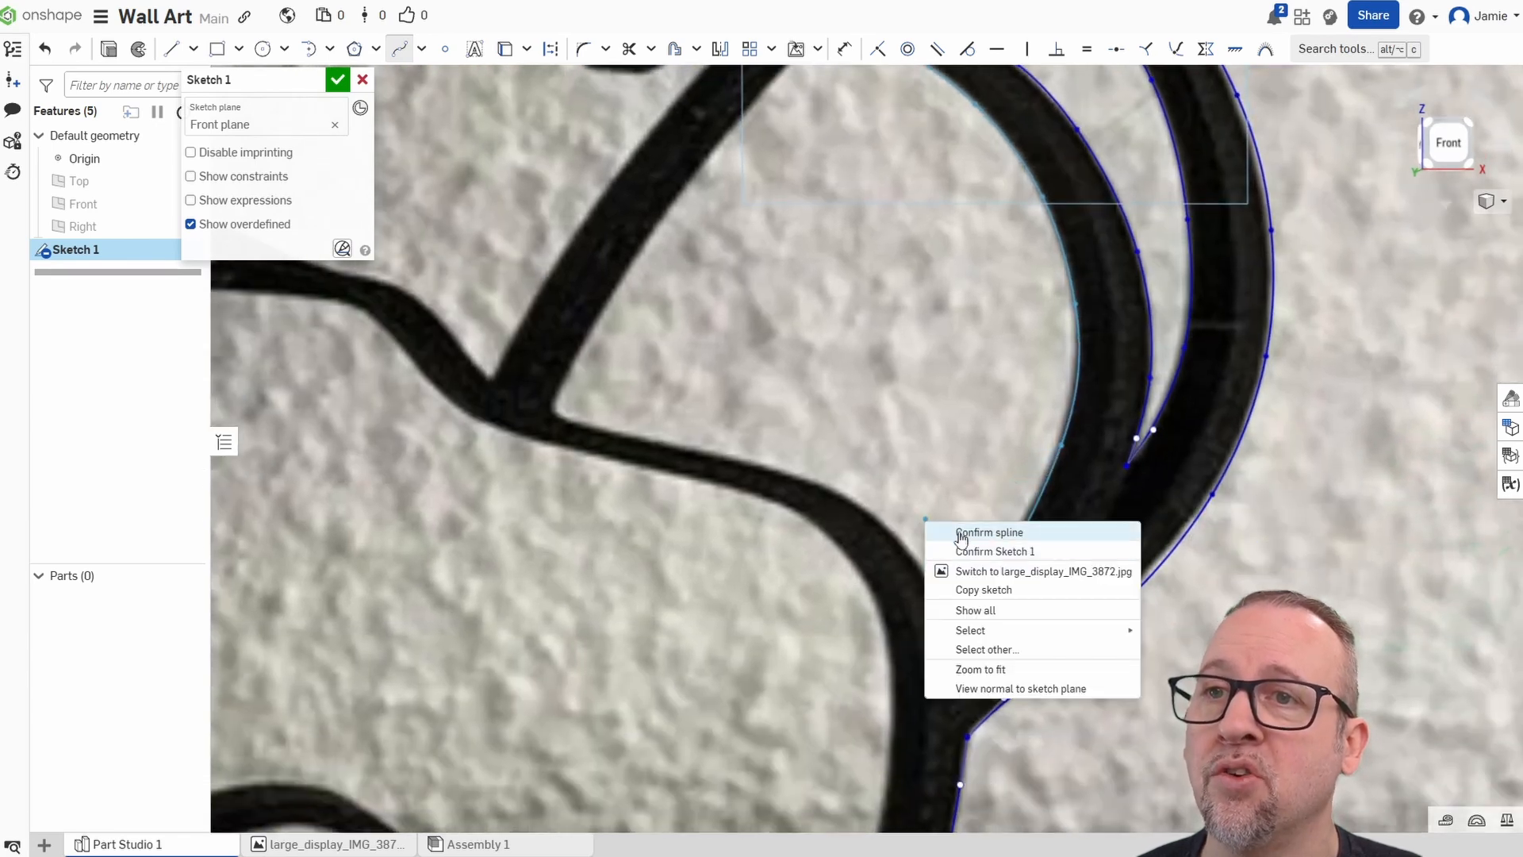
pyautogui.click(981, 625)
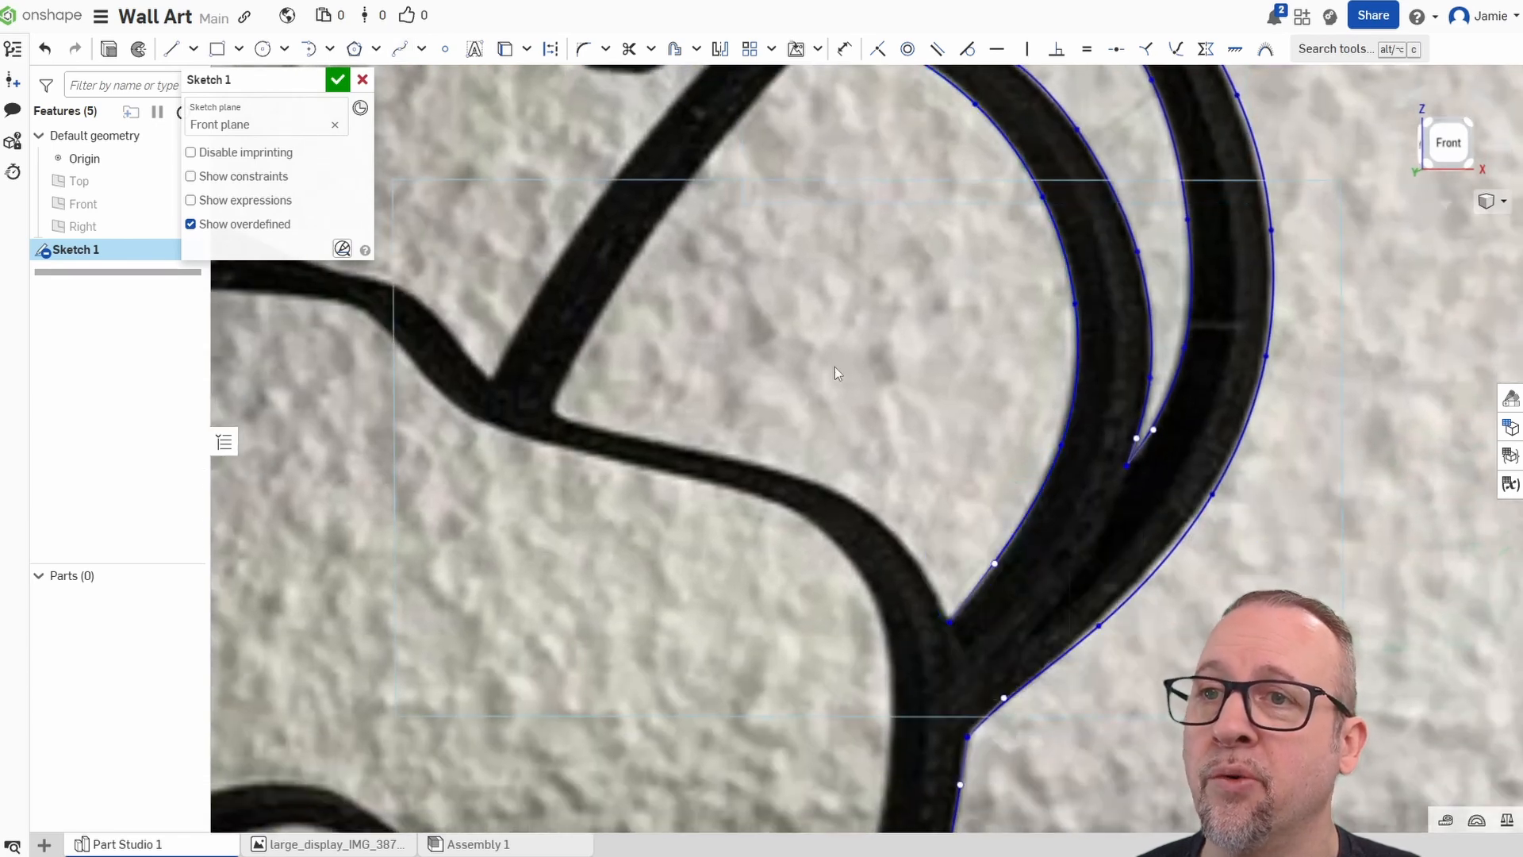
# Try to add a sketch fillet at the bottom tip of the large cheek opening.
pyautogui.click(586, 50)
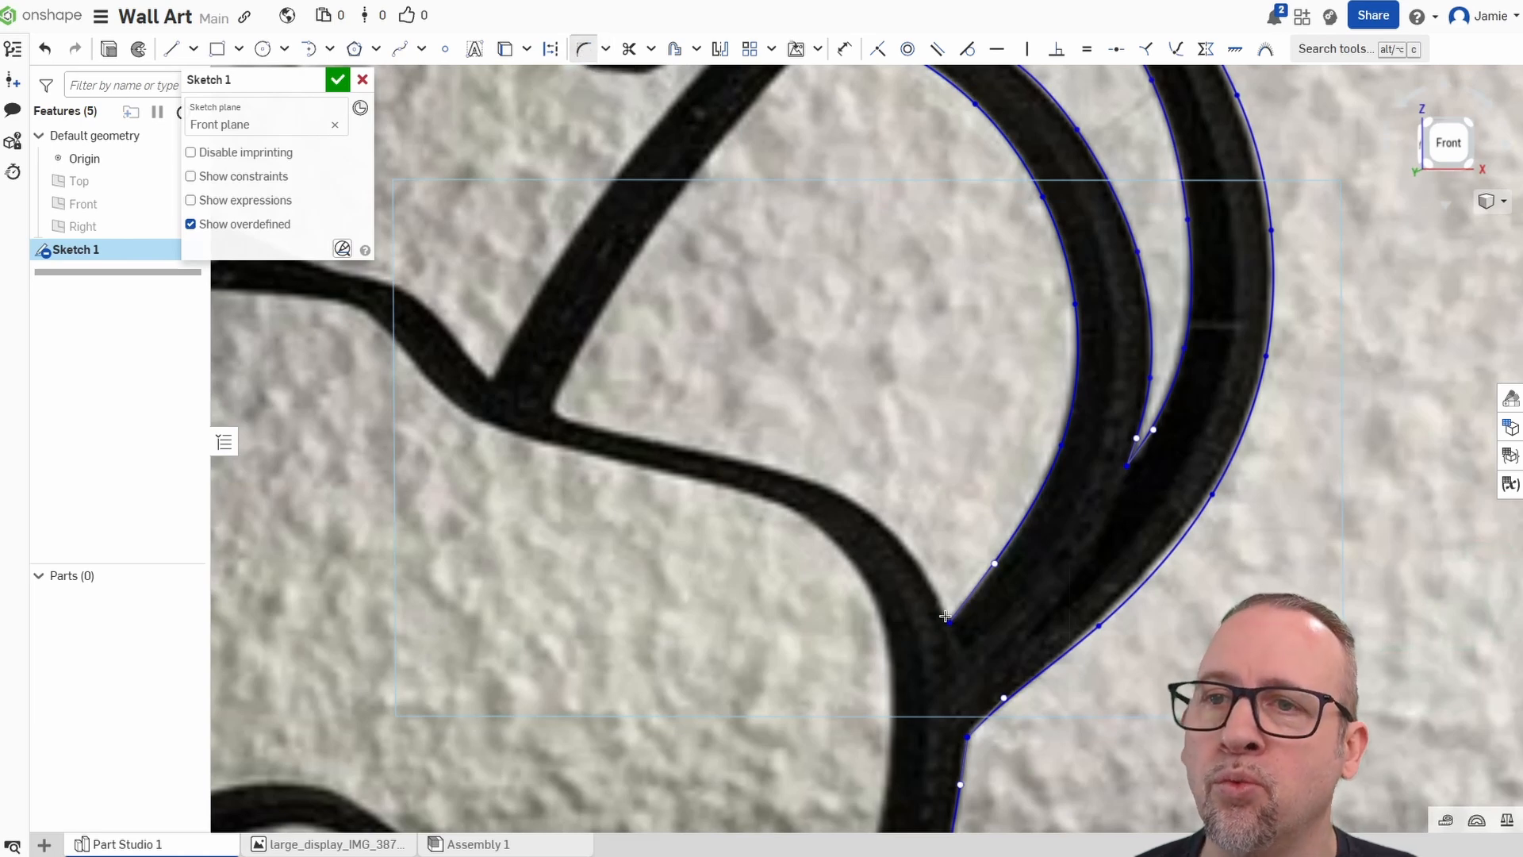
pyautogui.click(948, 623)
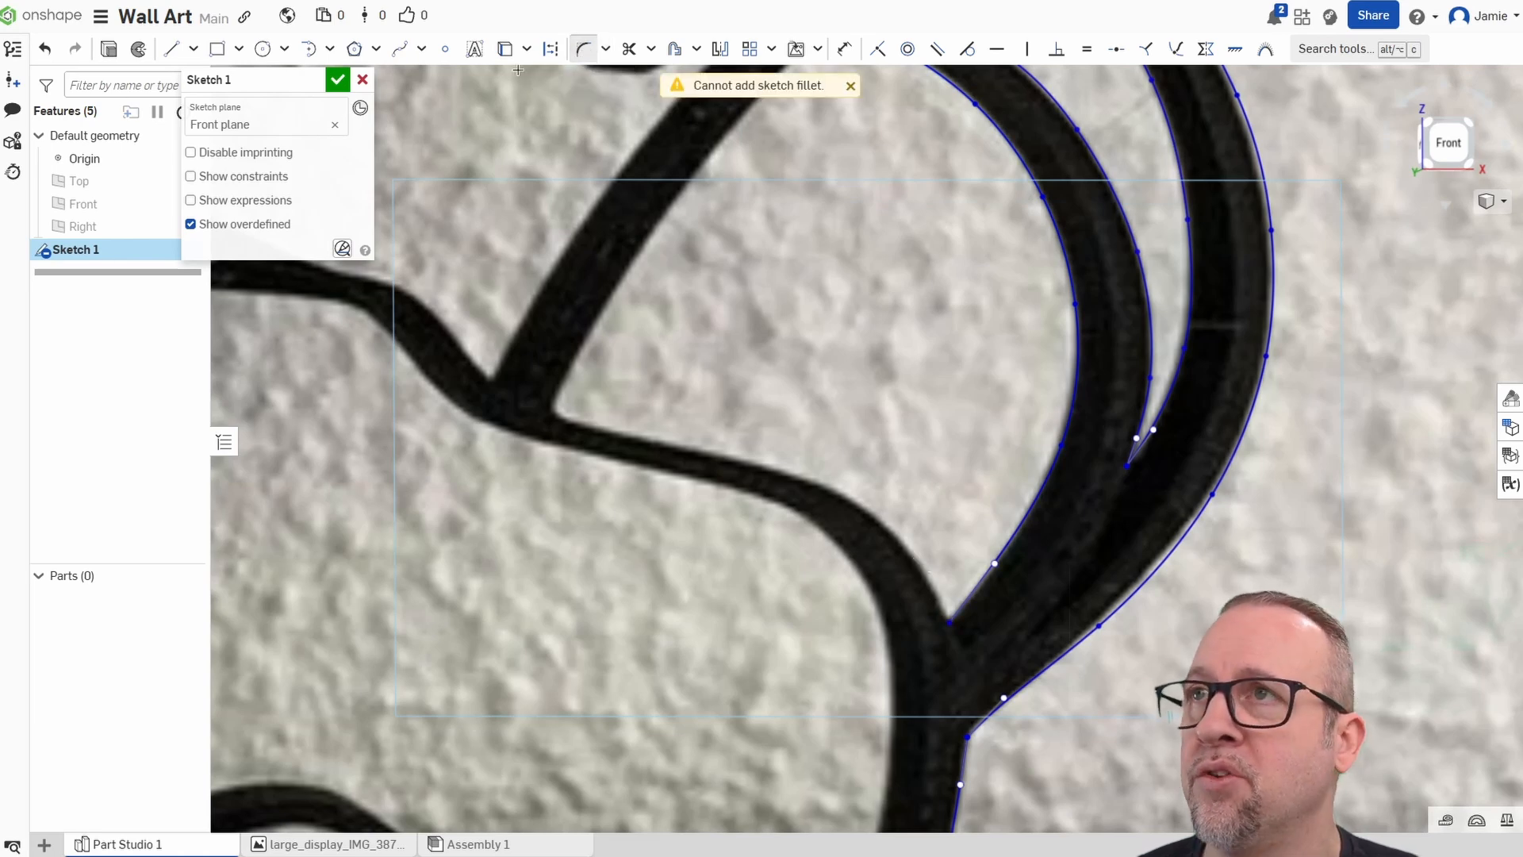
pyautogui.click(850, 85)
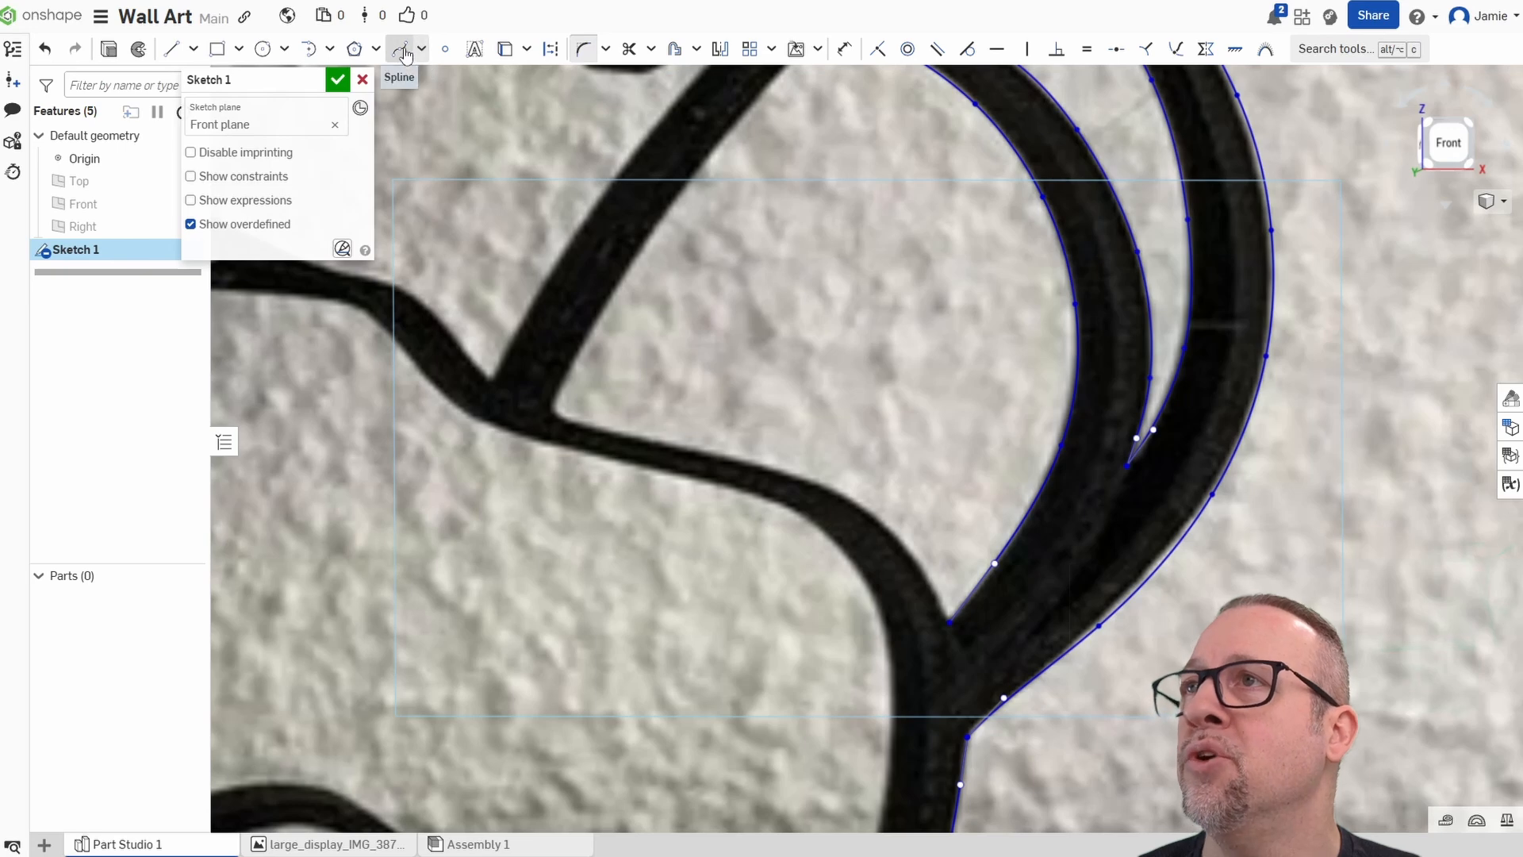
# Draw a spline along the large cheek opening's lower edge, from its bottom tip to its inner corner.
pyautogui.click(399, 48)
pyautogui.click(949, 621)
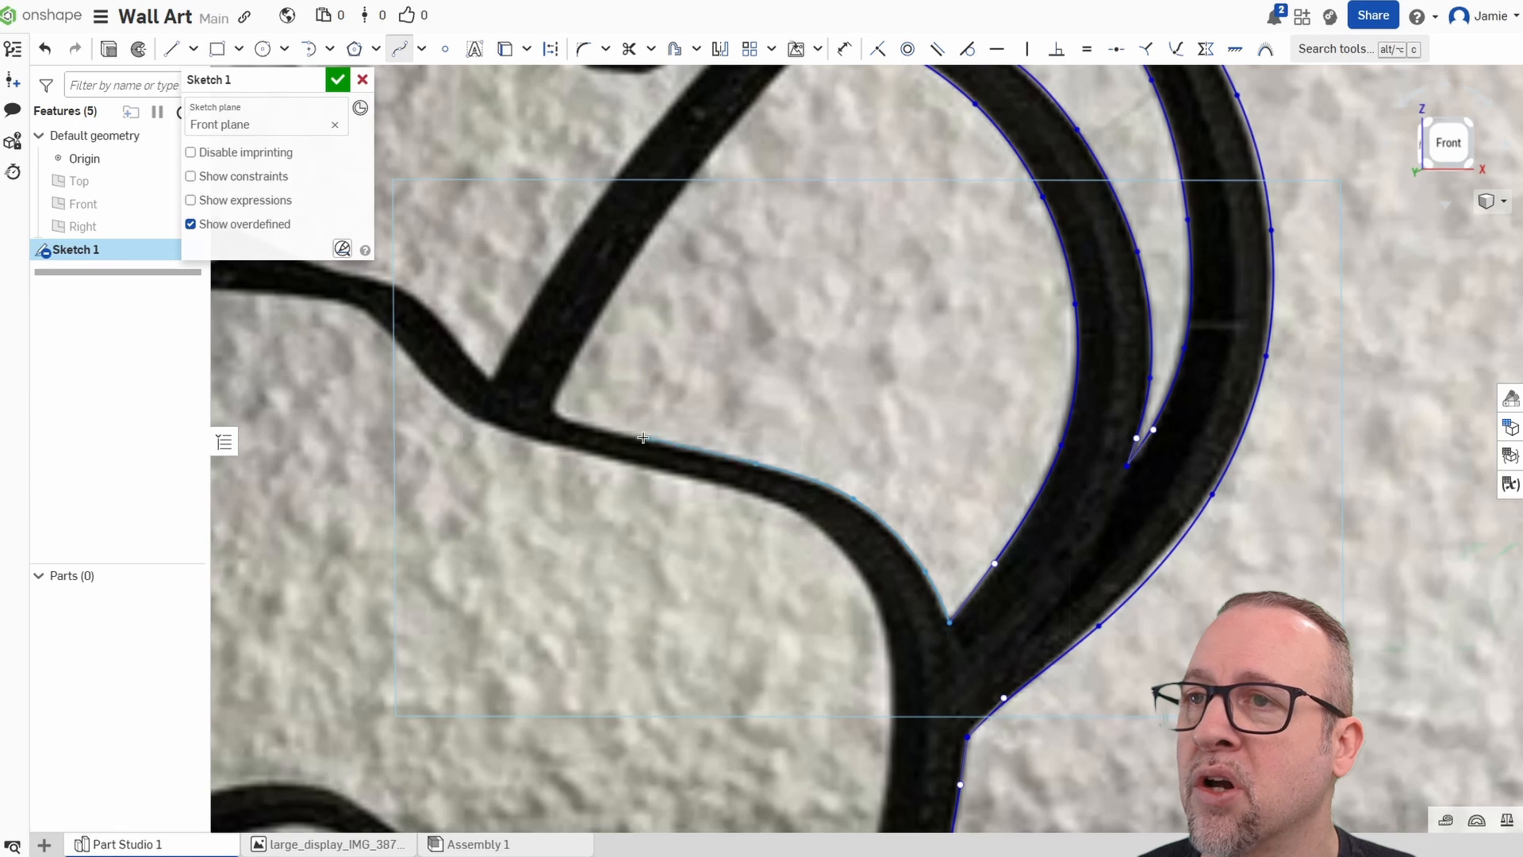
pyautogui.click(552, 415)
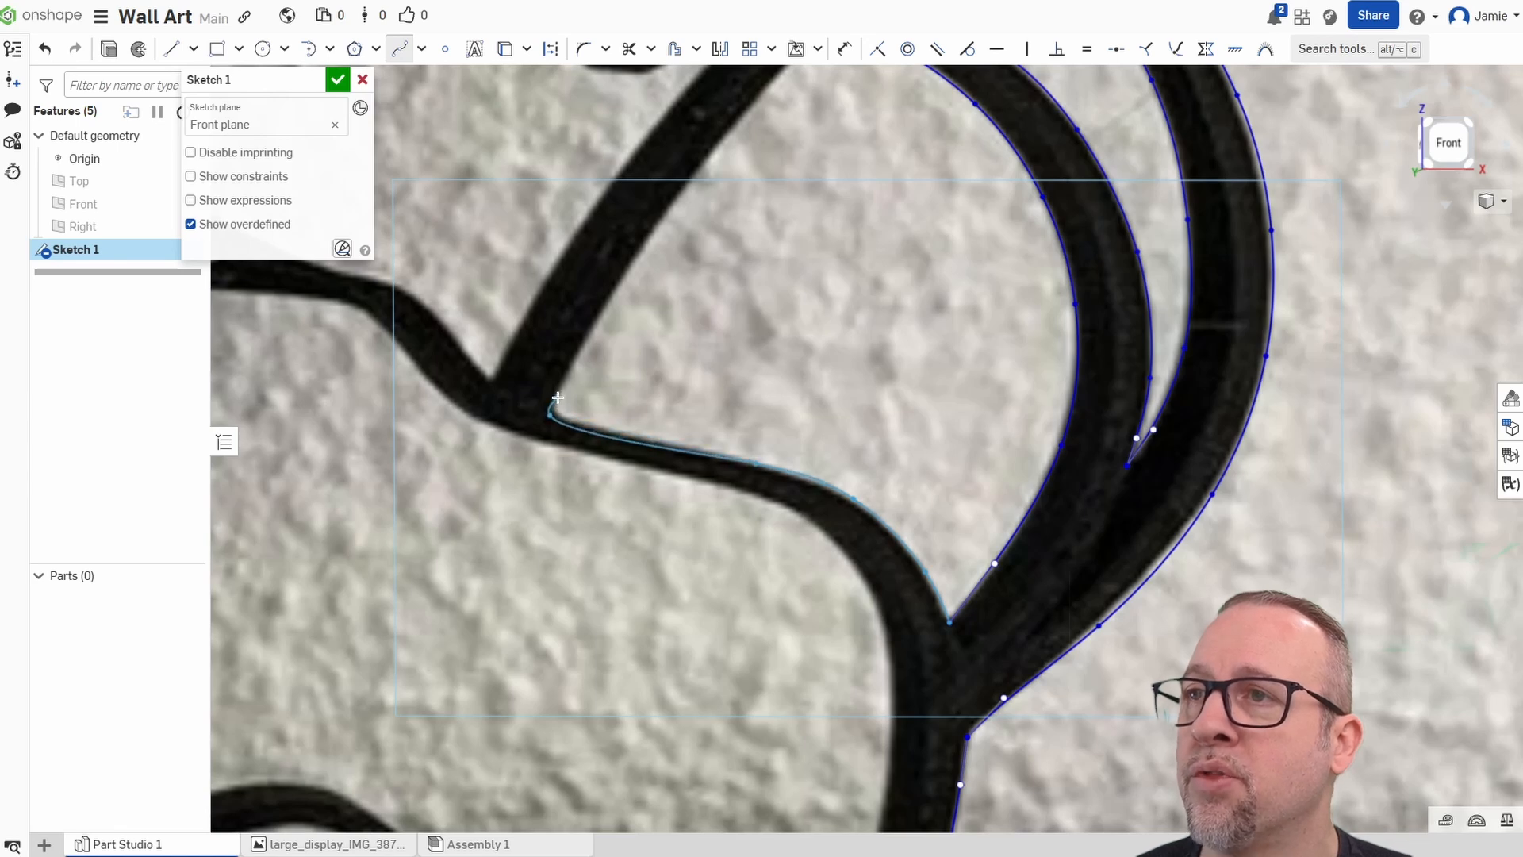
pyautogui.rightClick(563, 398)
pyautogui.click(570, 406)
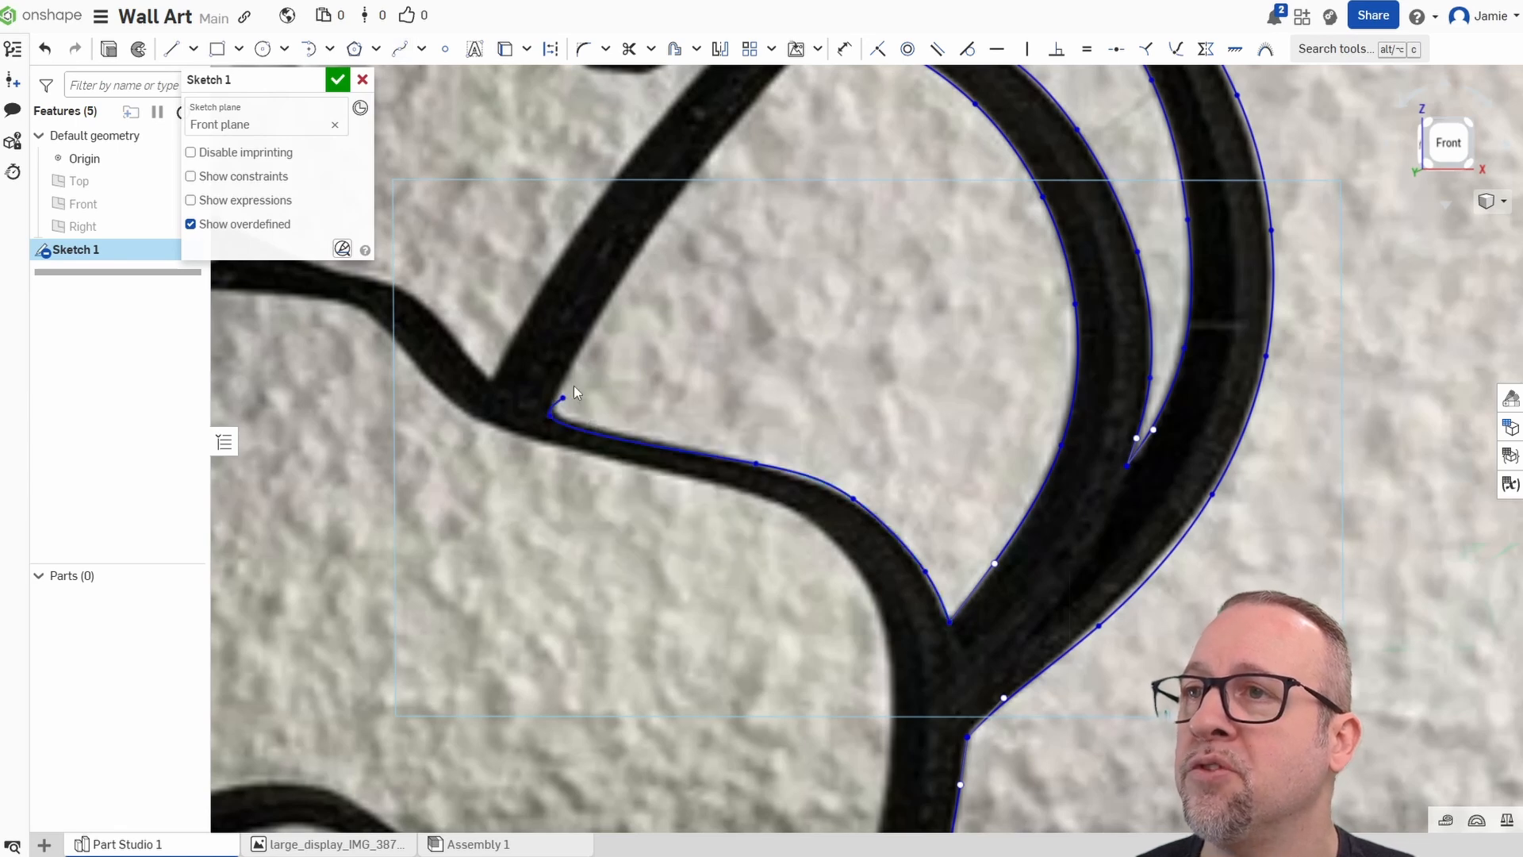
# Close the large cheek opening with a spline along its slanted inner edge, from the upper corner to the inner lower corner.
pyautogui.click(405, 51)
pyautogui.moveTo(696, 248); pyautogui.dragTo(736, 423, button='middle')
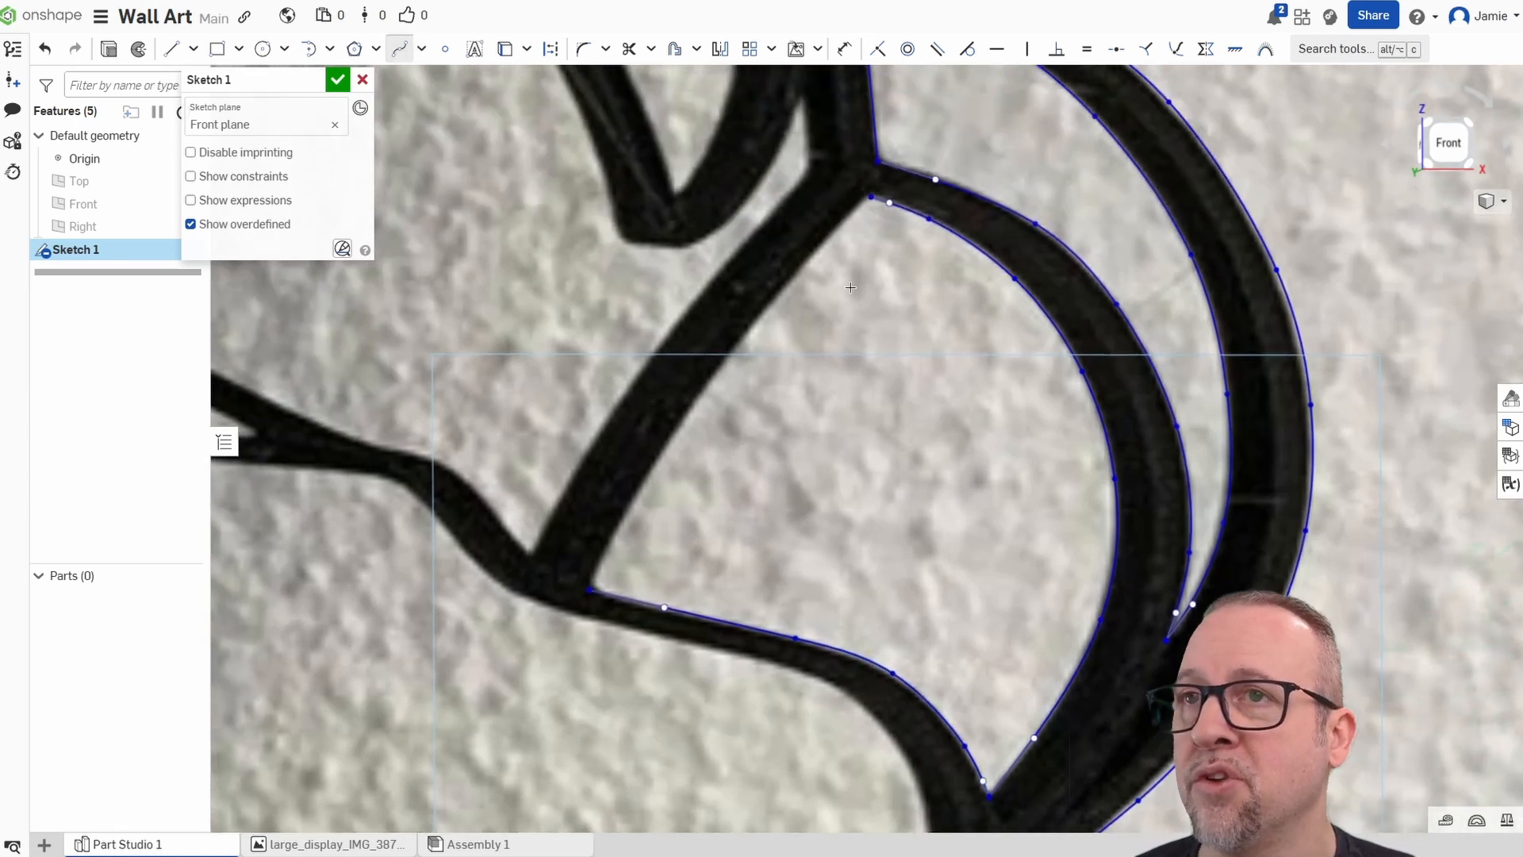
pyautogui.click(870, 196)
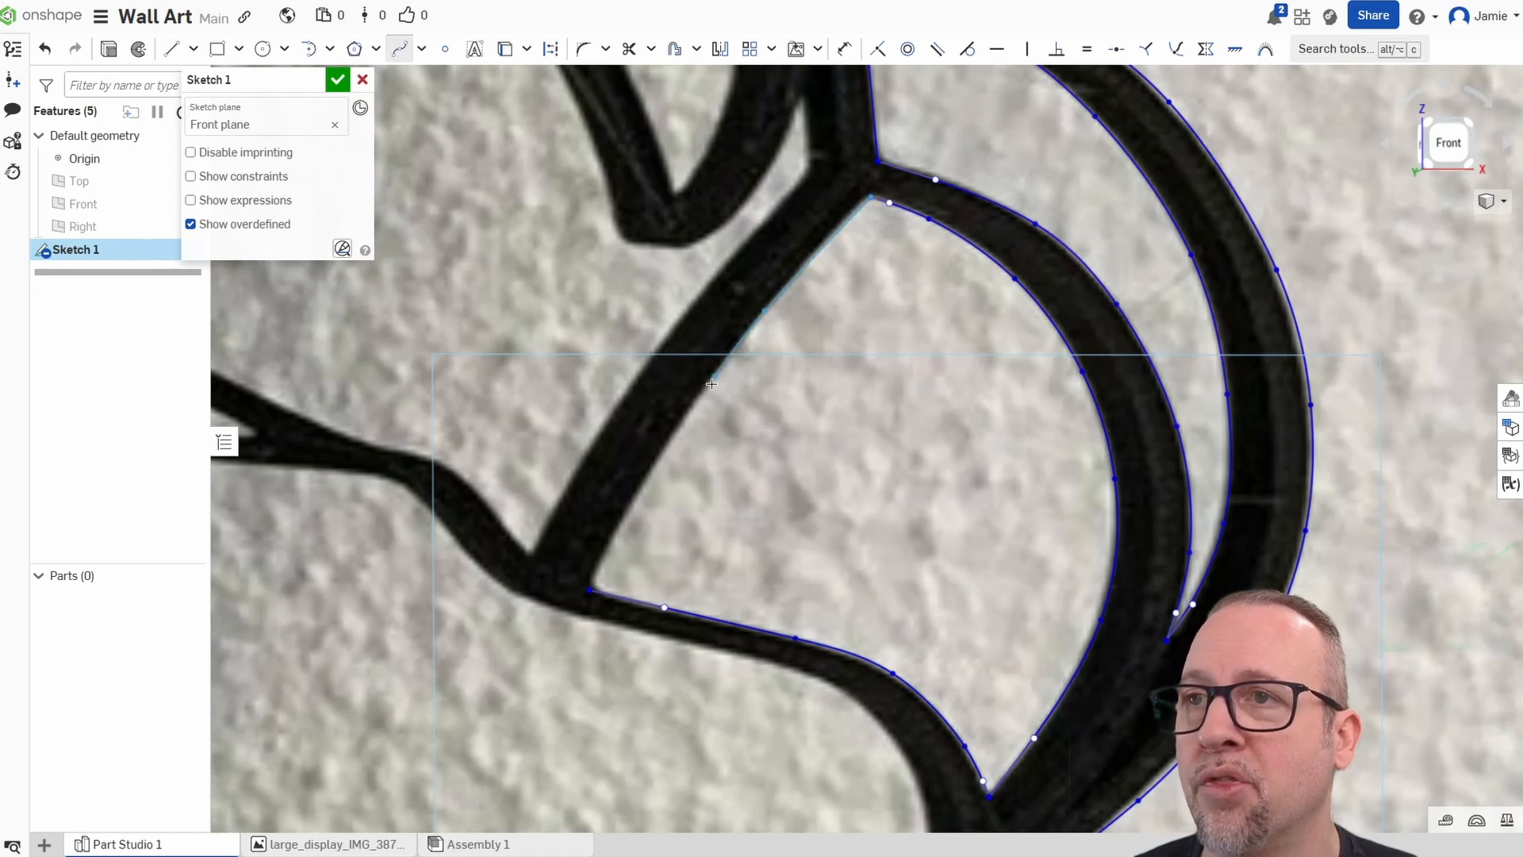
pyautogui.click(589, 589)
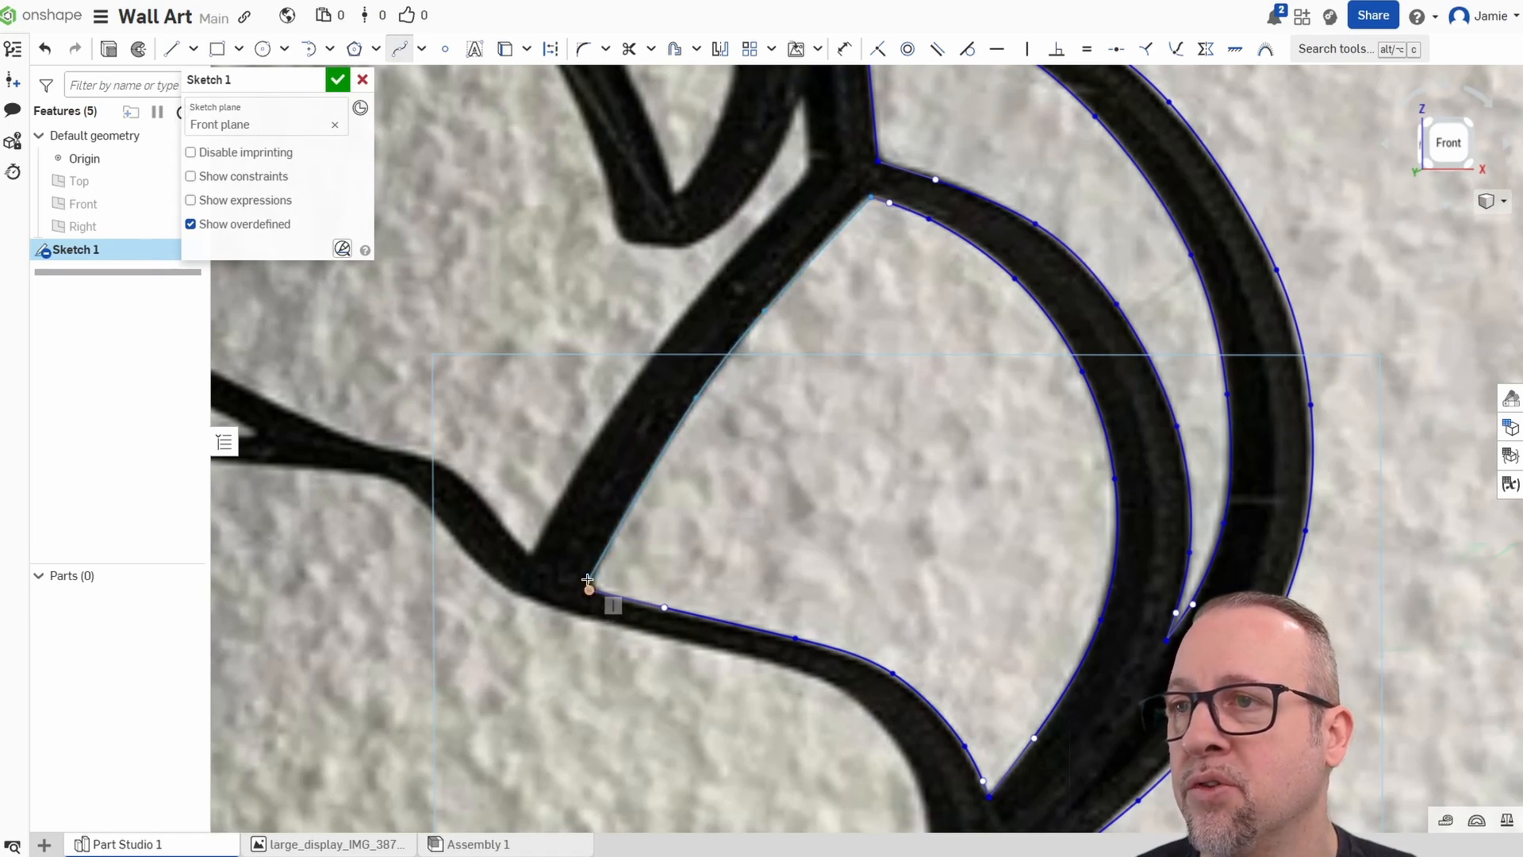
pyautogui.rightClick(730, 521)
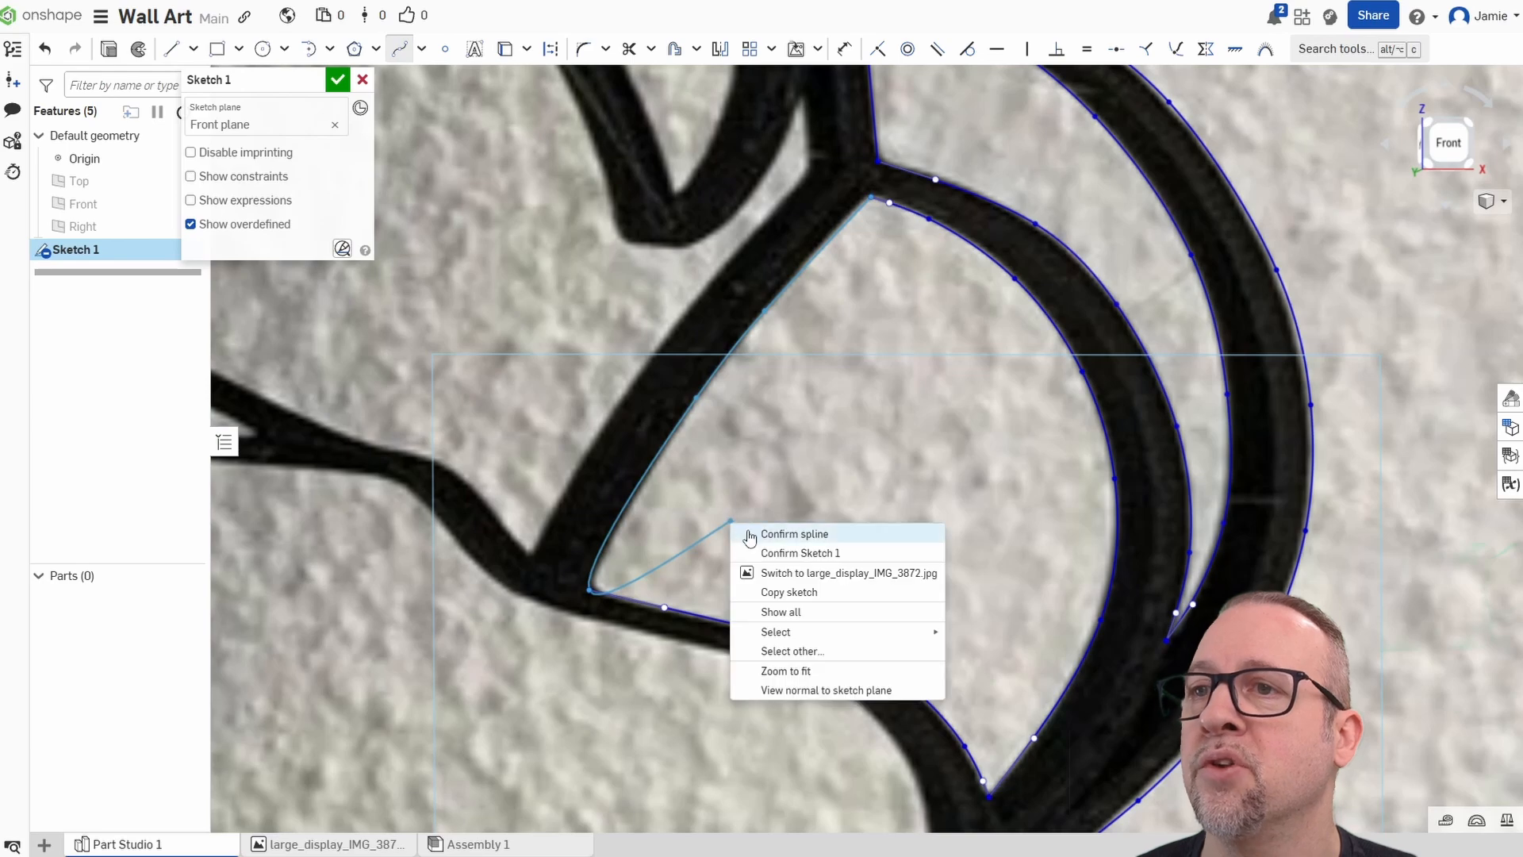
pyautogui.click(749, 534)
# Draw a spline along the other side of the slanted cheek bar, from its upper end to its junction with the mouth line.
pyautogui.moveTo(743, 404); pyautogui.dragTo(952, 510, button='middle')
pyautogui.scroll(-3, 953, 515)
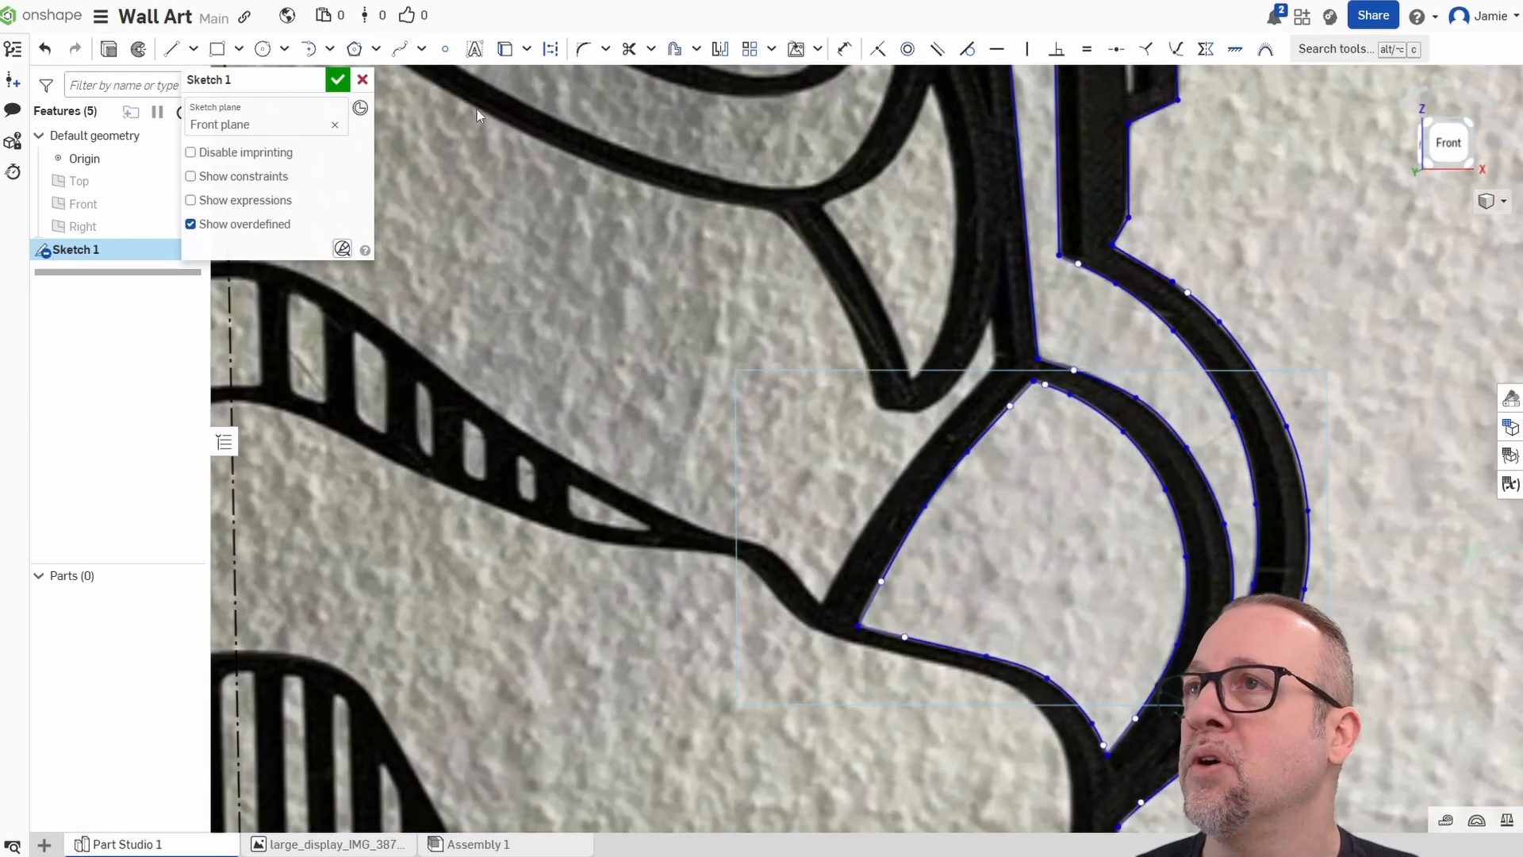
pyautogui.click(399, 48)
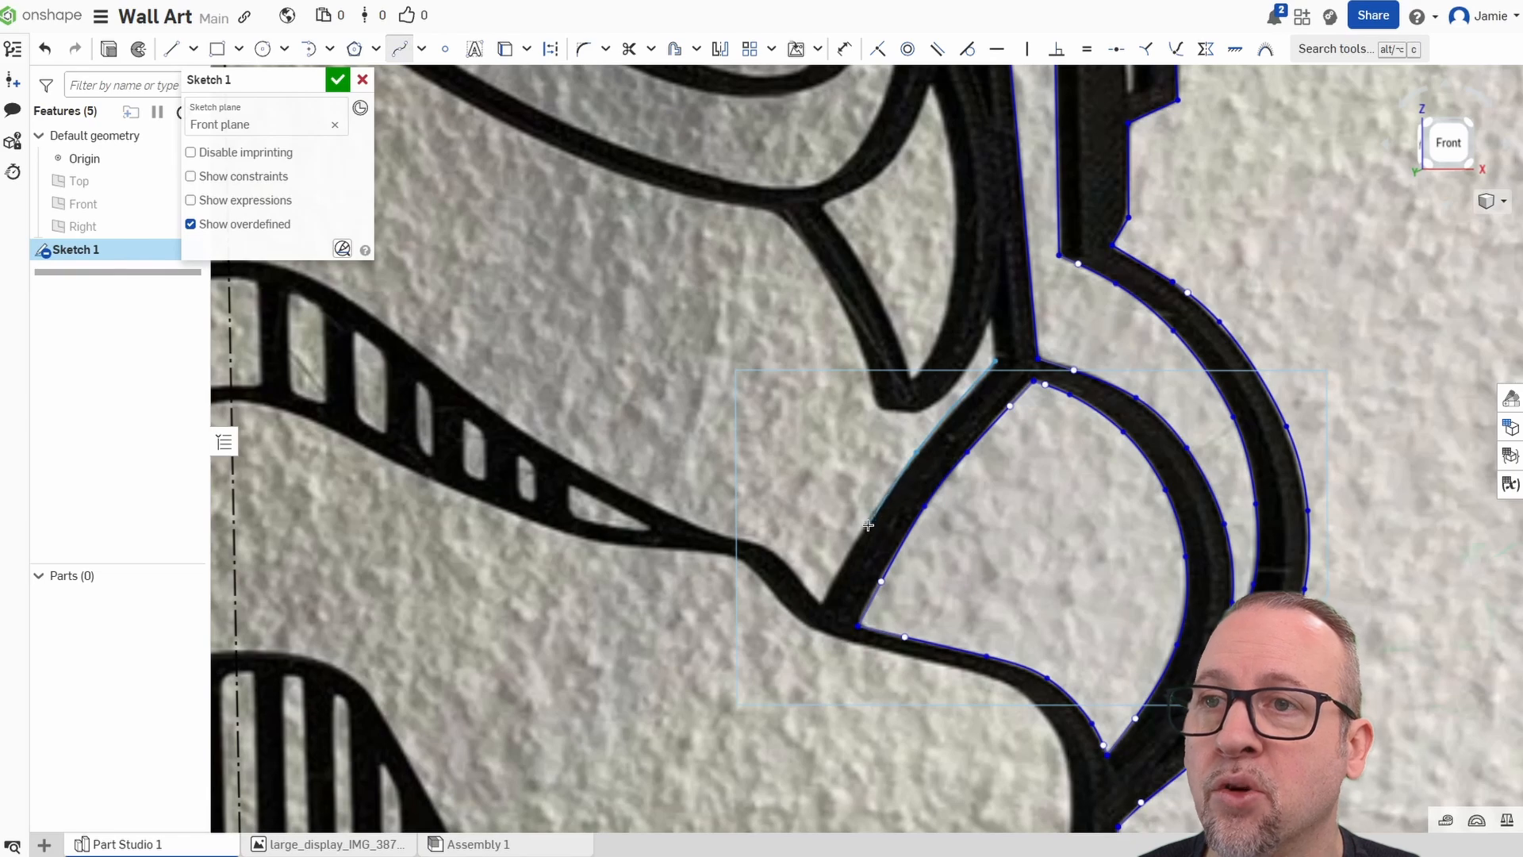
pyautogui.rightClick(819, 609)
pyautogui.click(840, 615)
# Draw a short spline from the slanted cheek bar's upper end up to the tip of the narrow notch above it.
pyautogui.moveTo(1014, 426); pyautogui.dragTo(887, 492, button='middle')
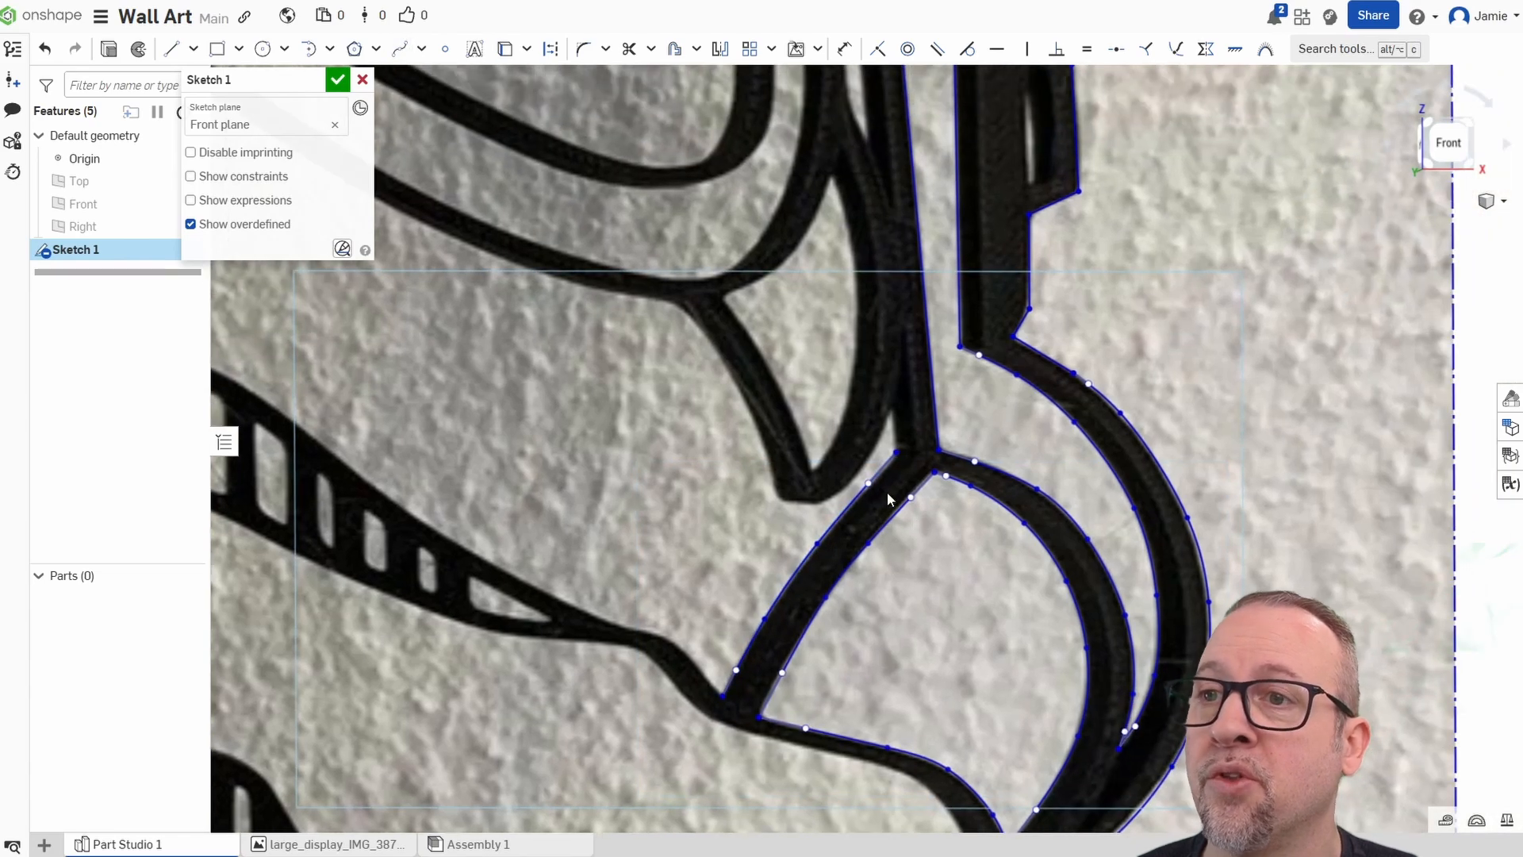
pyautogui.scroll(5, 875, 427)
pyautogui.click(400, 48)
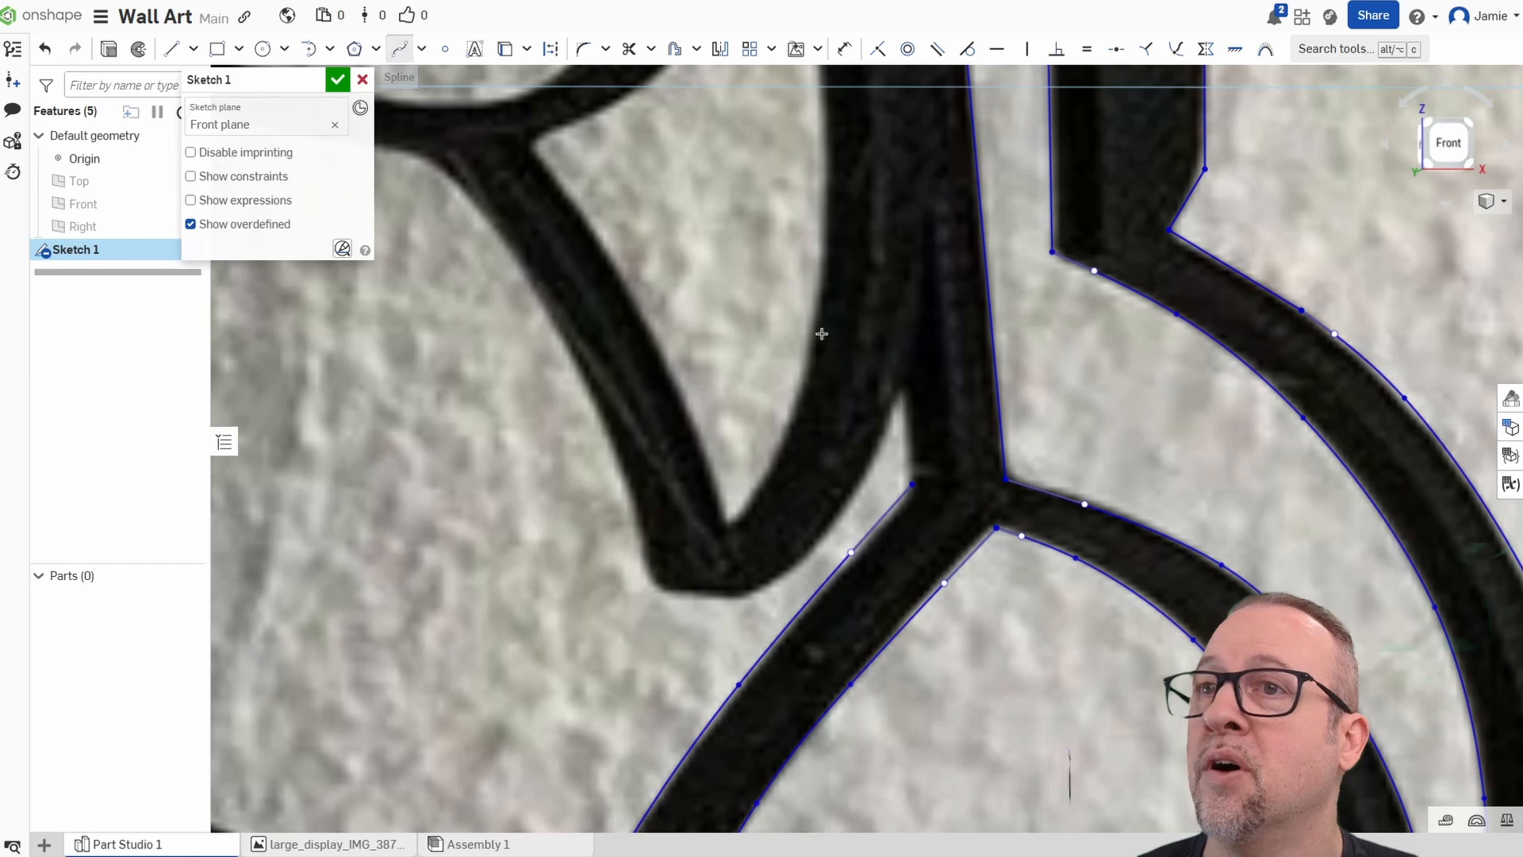
pyautogui.click(913, 484)
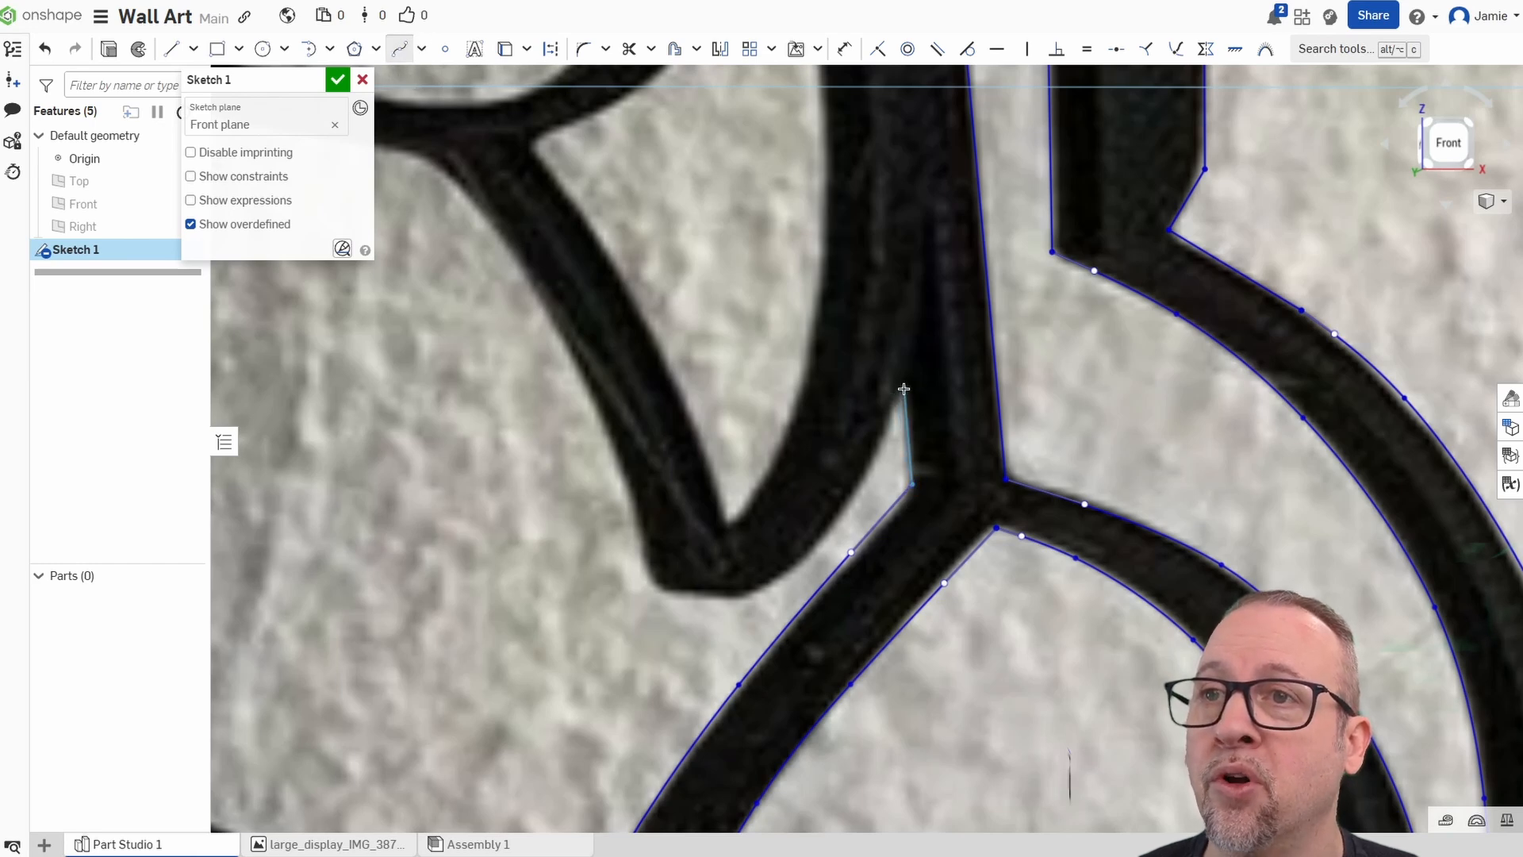
pyautogui.click(904, 389)
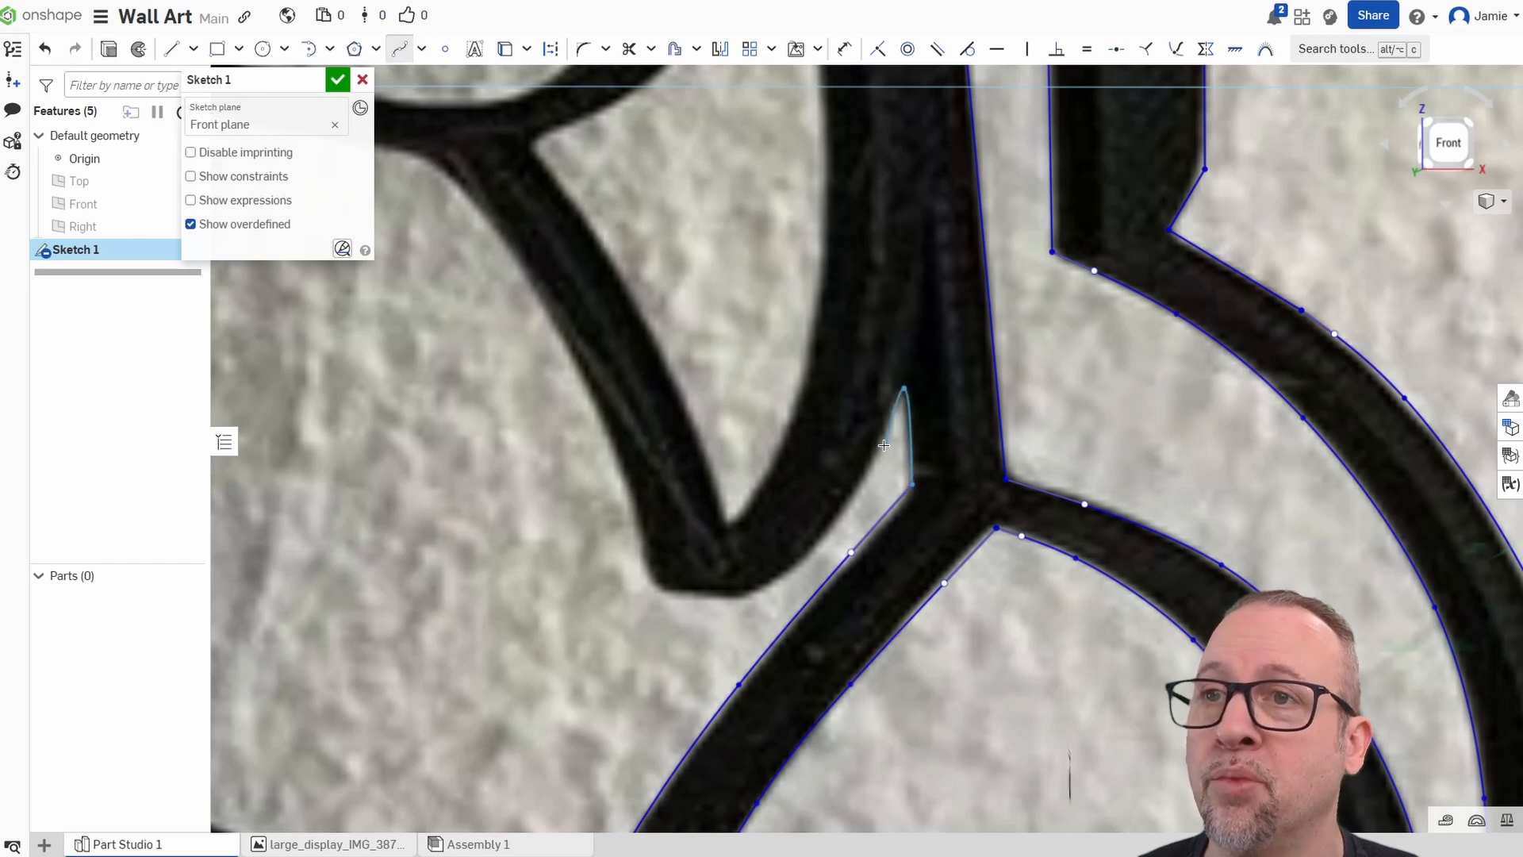
pyautogui.rightClick(902, 386)
pyautogui.click(932, 398)
# Draw a spline from the narrow notch's tip along the curved strut's lower edge to the strut's blunt bottom corner.
pyautogui.click(399, 48)
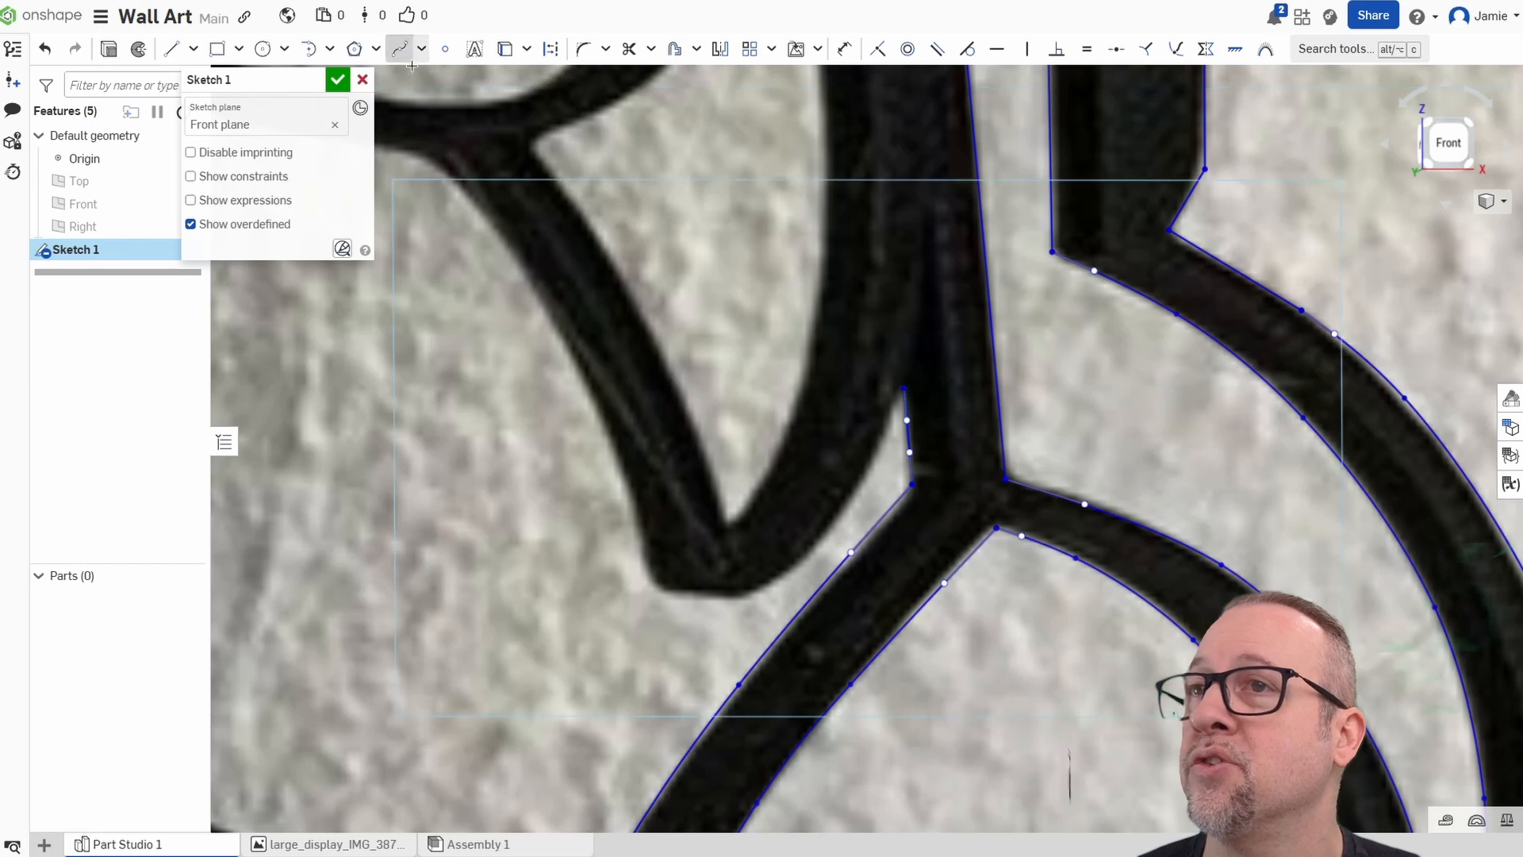
pyautogui.click(904, 389)
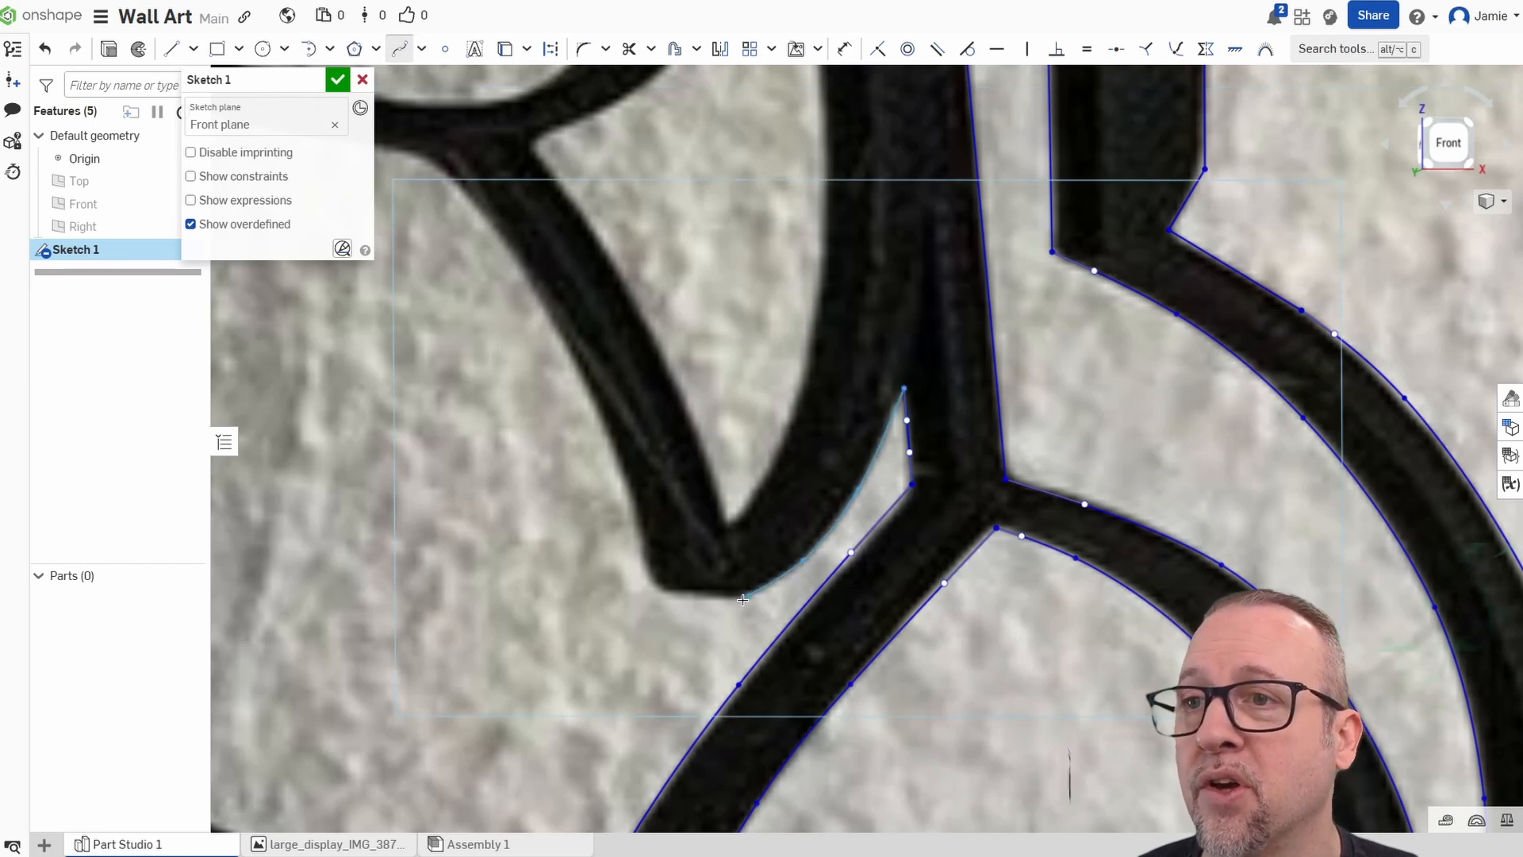
pyautogui.rightClick(654, 590)
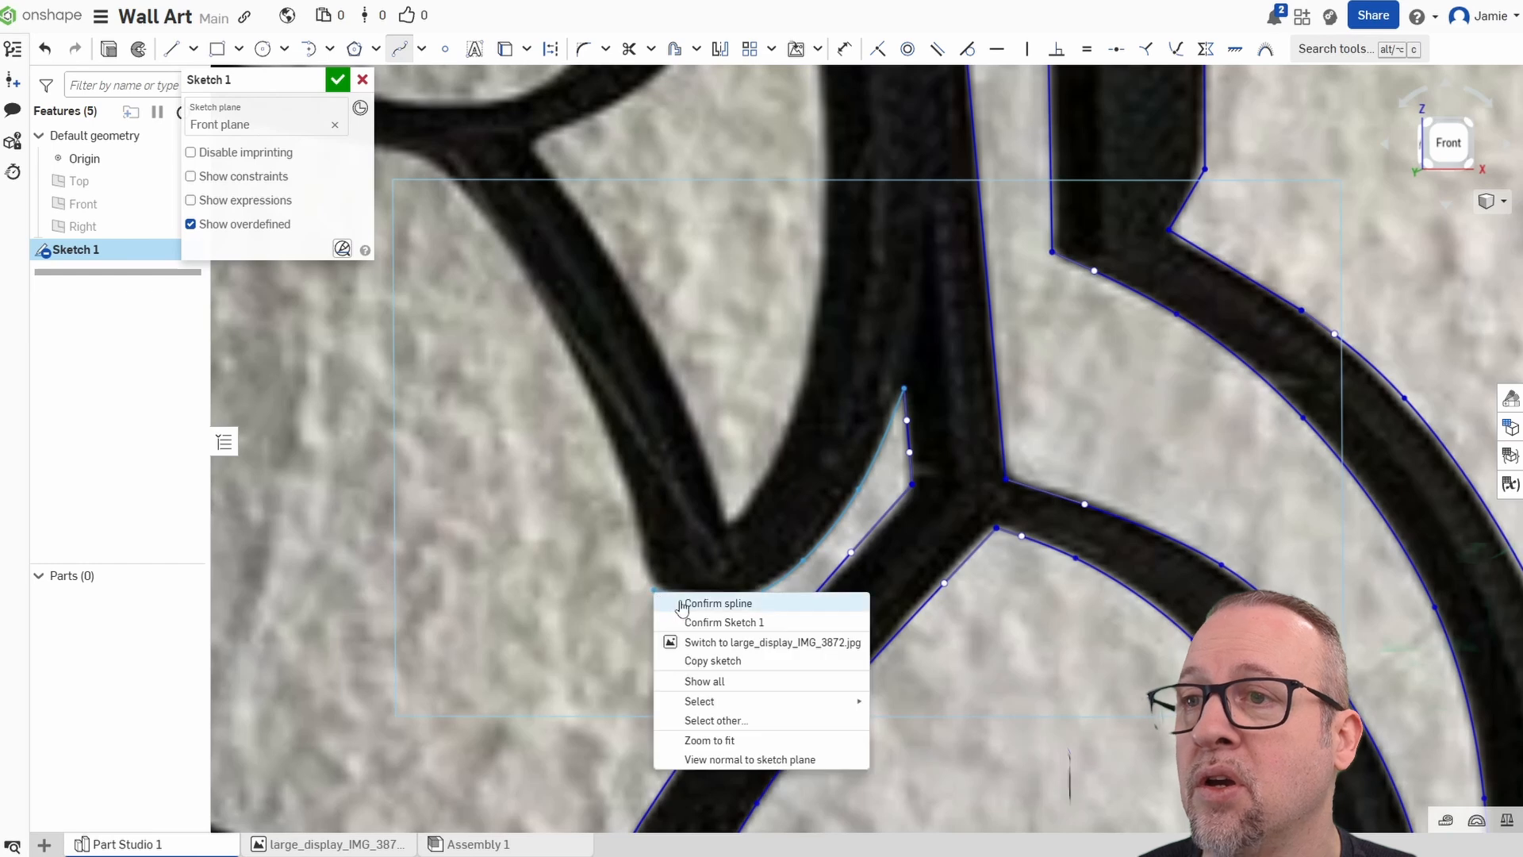
pyautogui.click(684, 602)
# Draw a spline along the slanted strut's outer edge, from its junction under the eye to the blunt bottom corner.
pyautogui.moveTo(455, 234); pyautogui.dragTo(661, 329, button='middle')
pyautogui.click(403, 47)
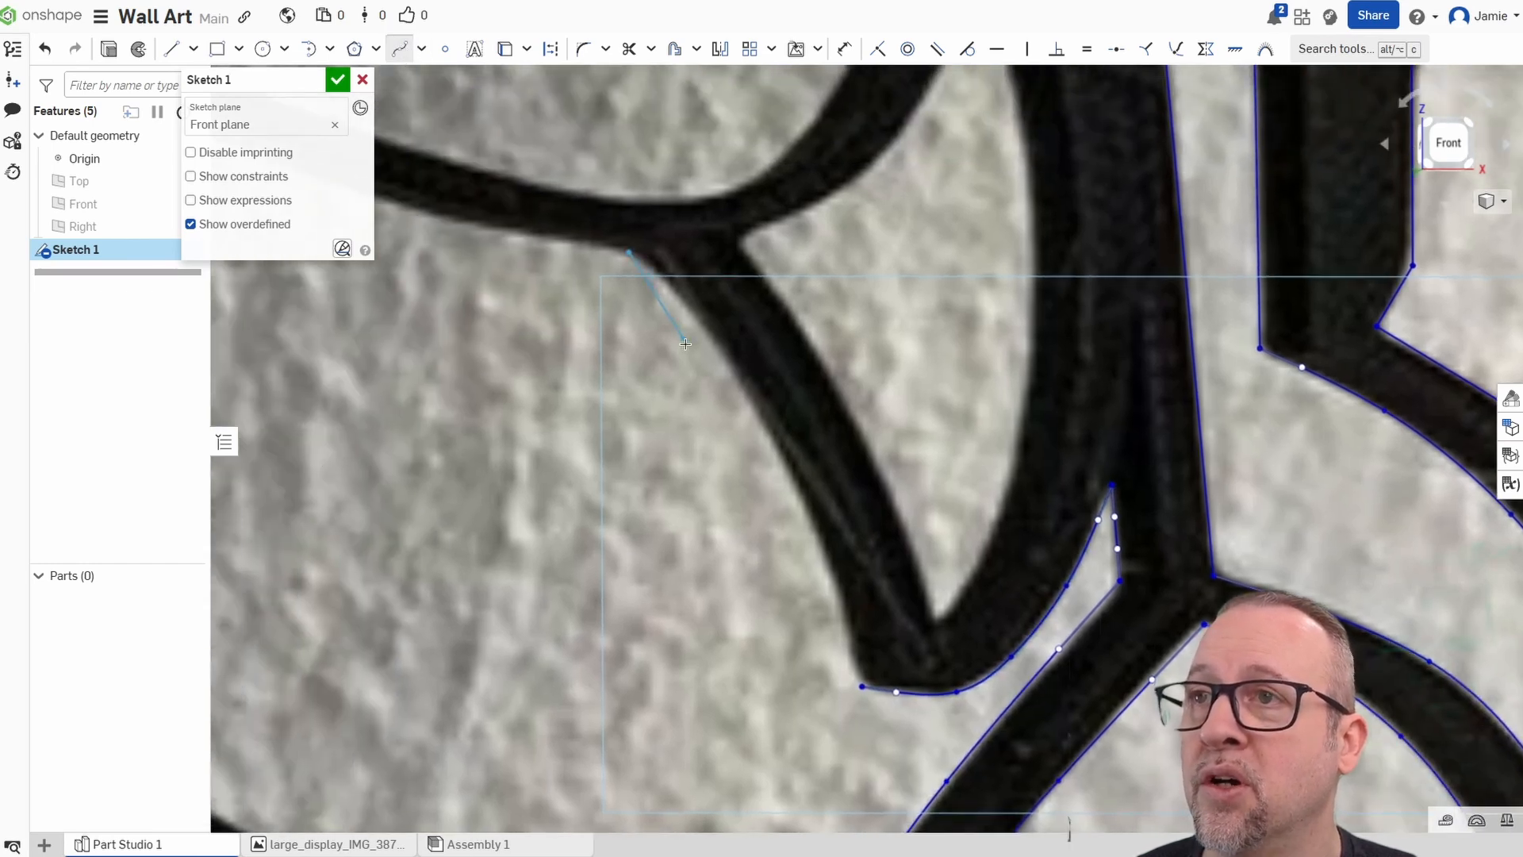
pyautogui.click(780, 460)
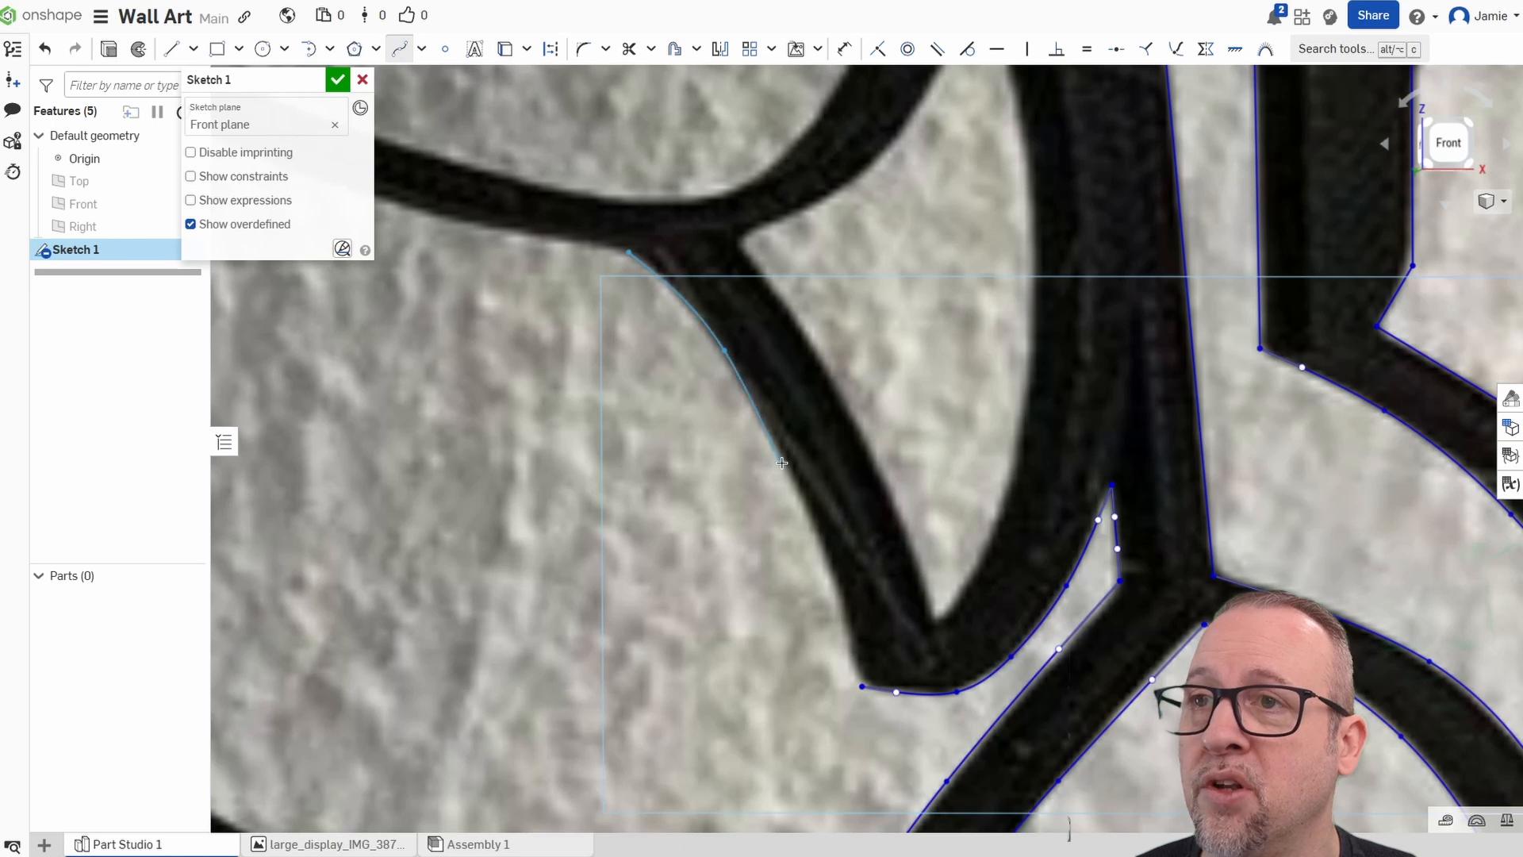
pyautogui.click(861, 686)
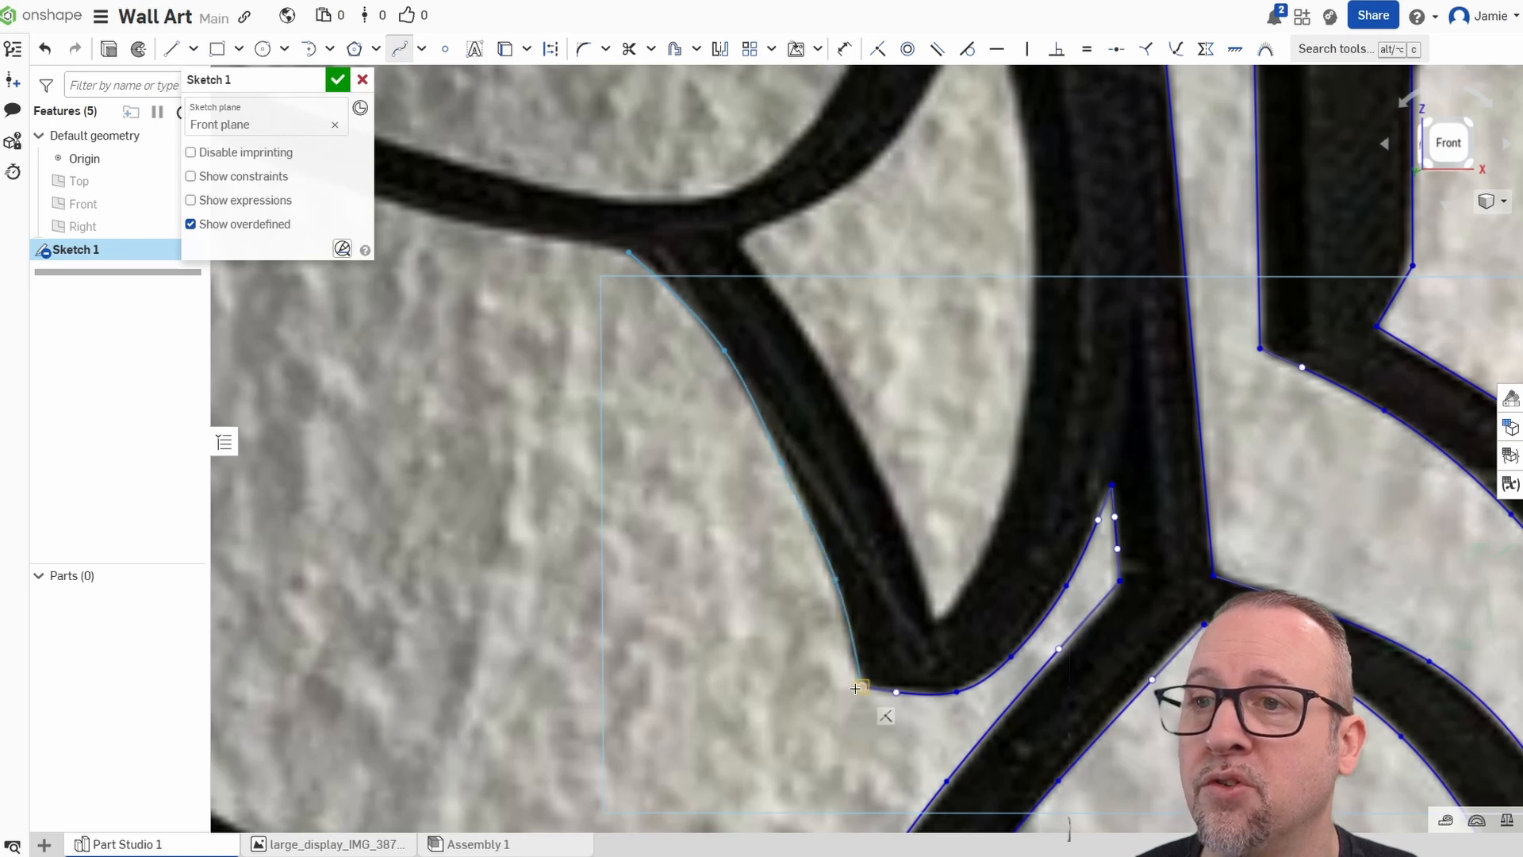
pyautogui.rightClick(802, 638)
pyautogui.click(841, 652)
# Draw a spline along the upper curved edge of the pointed opening below the eye, from its inner corner to its top tip.
pyautogui.moveTo(671, 473); pyautogui.dragTo(702, 612, button='middle')
pyautogui.scroll(-3, 793, 548)
pyautogui.click(400, 50)
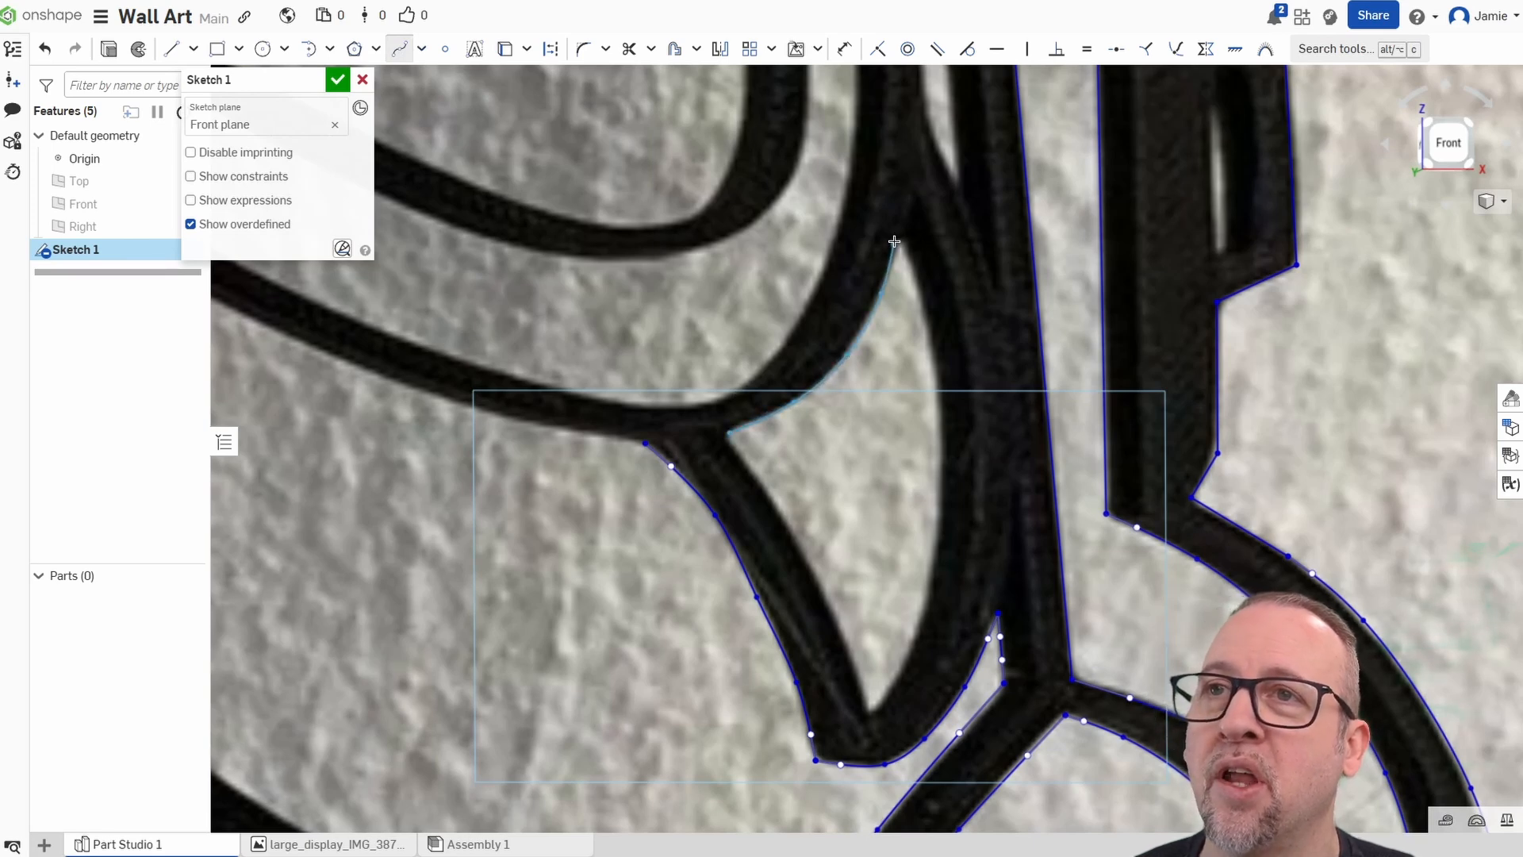
pyautogui.rightClick(899, 300)
pyautogui.click(924, 310)
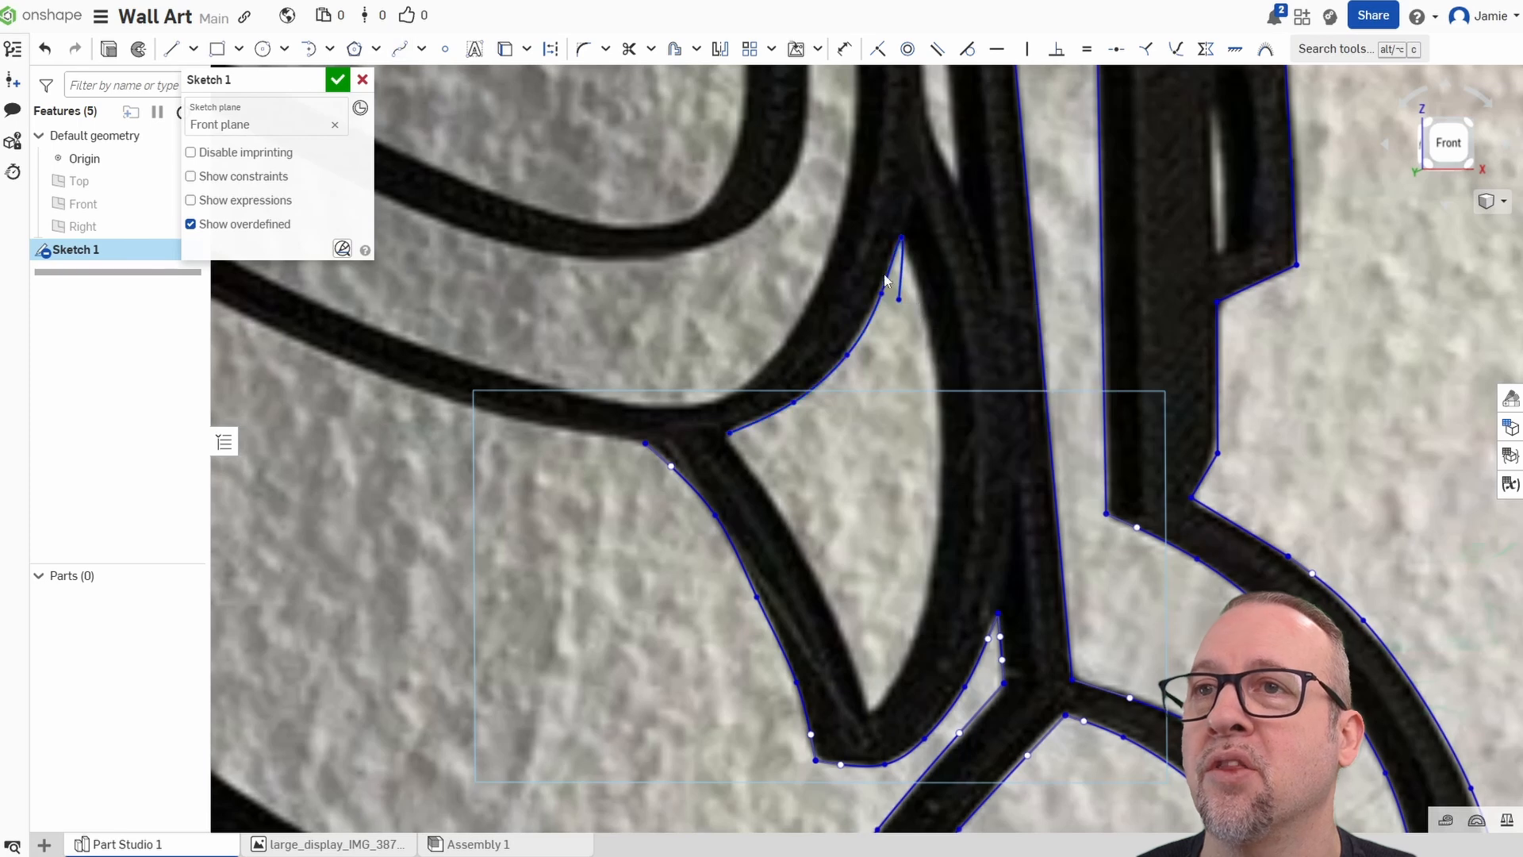
# Draw a spline along the pointed opening's outer curved edge, from its top tip to its bottom tip.
pyautogui.click(400, 49)
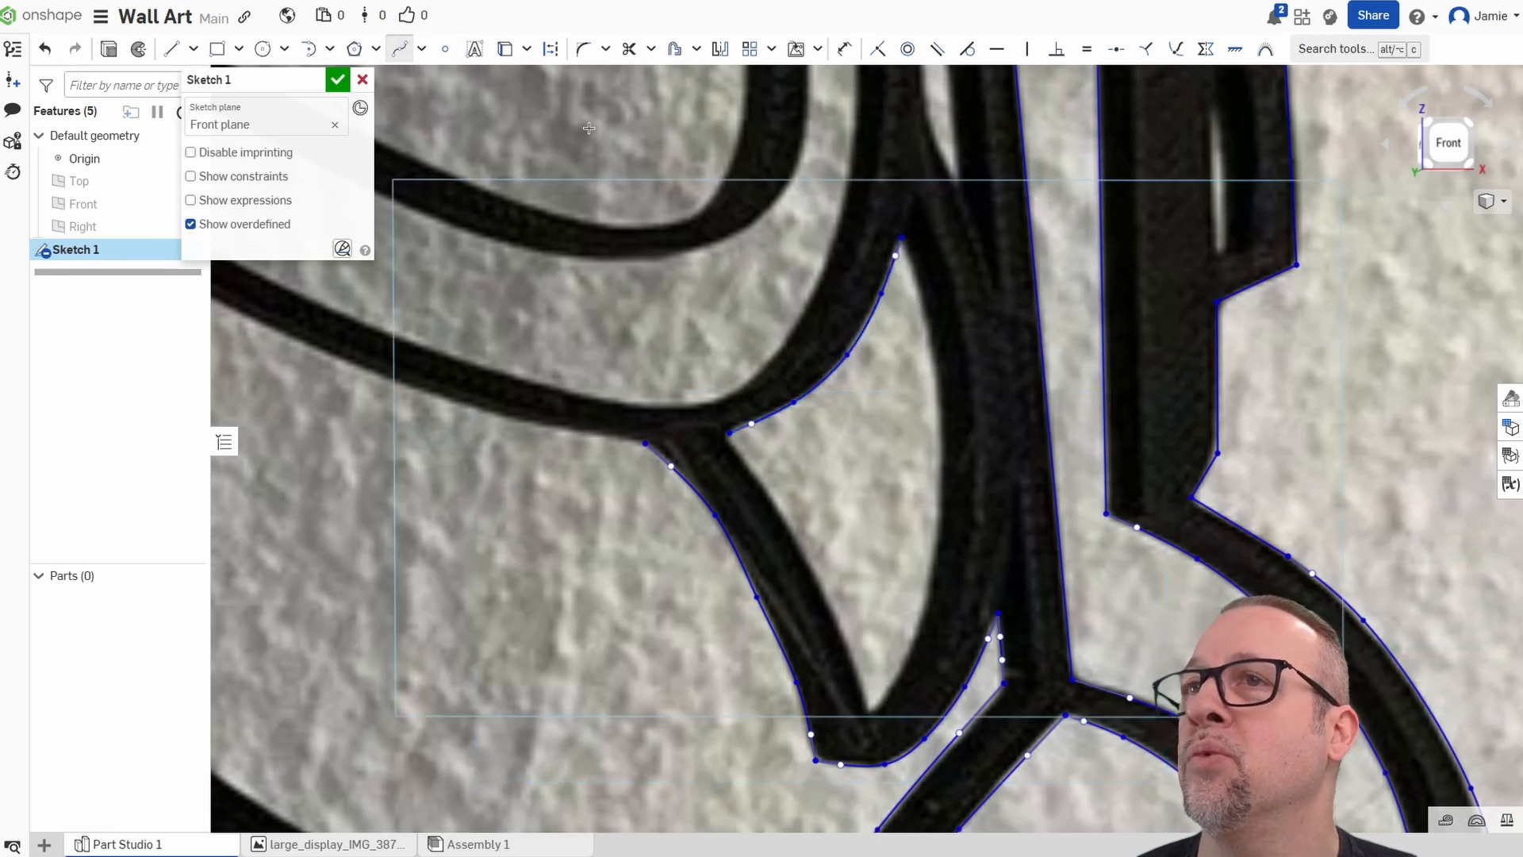
pyautogui.click(901, 238)
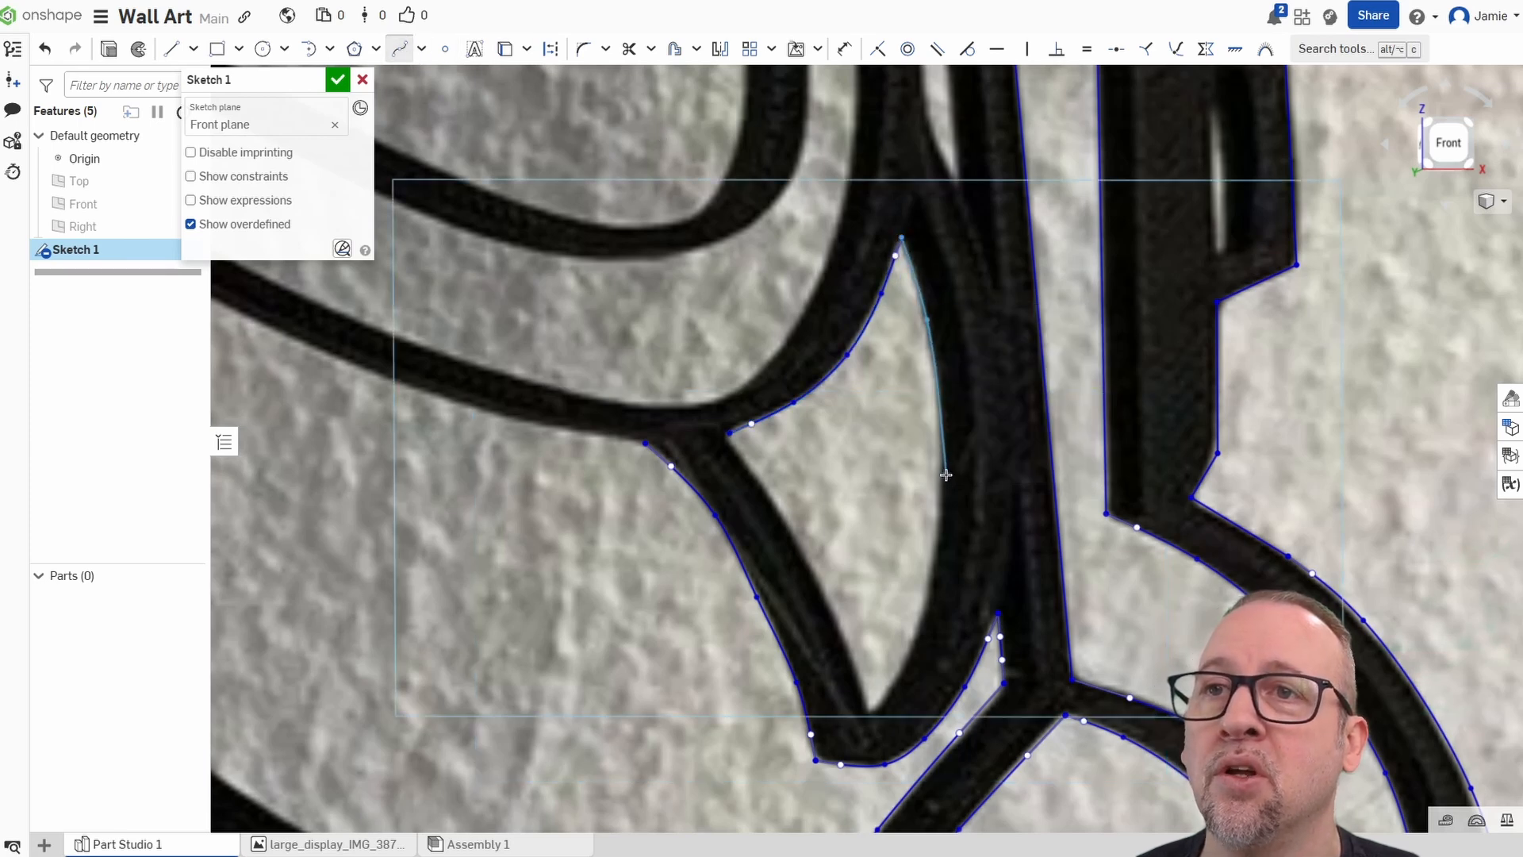
pyautogui.click(934, 572)
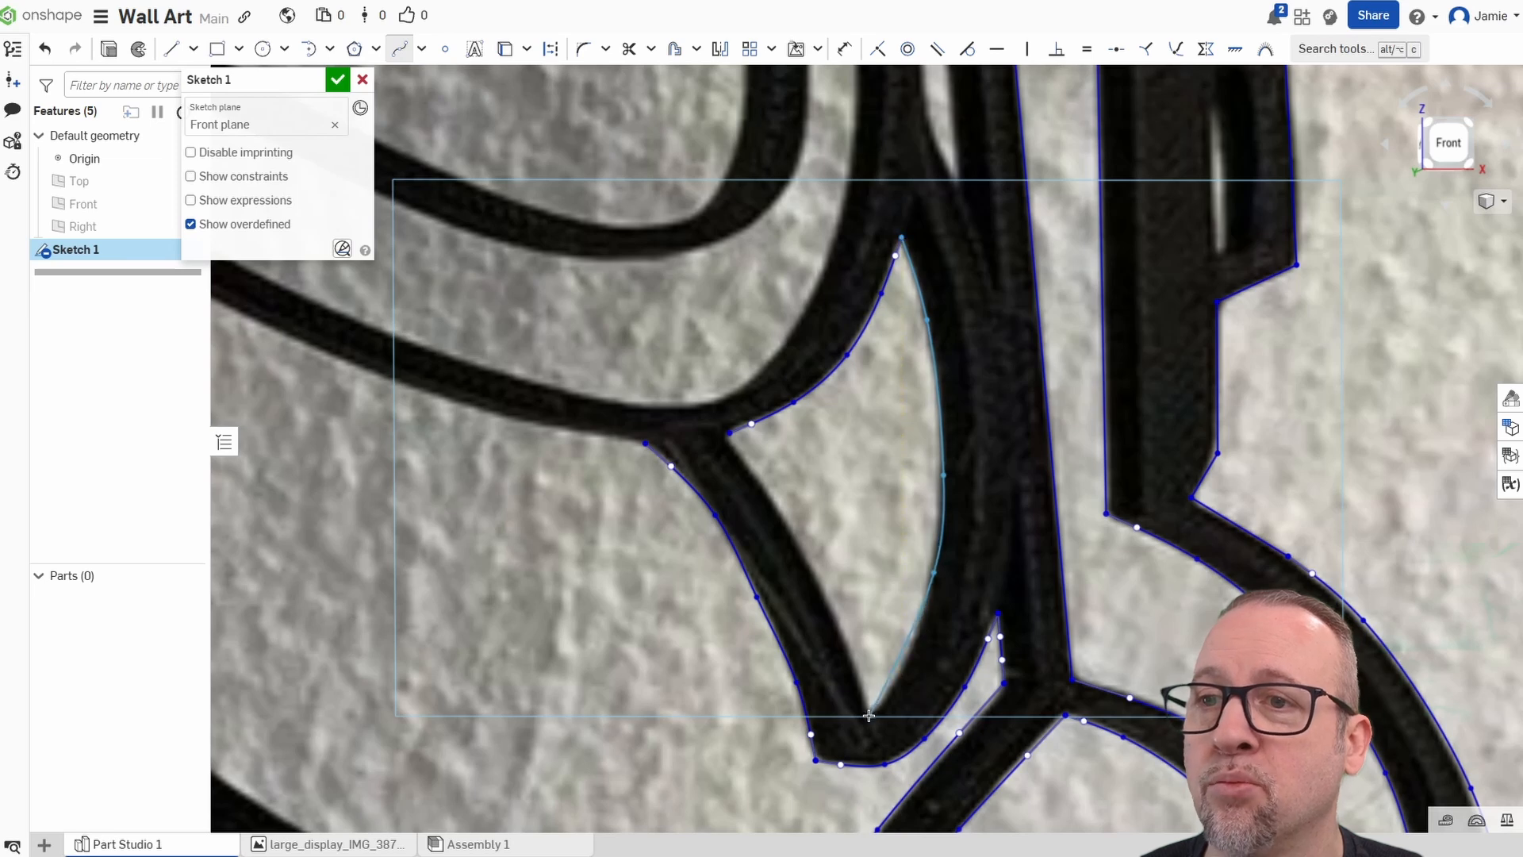
pyautogui.click(900, 678)
pyautogui.click(870, 712)
pyautogui.rightClick(884, 633)
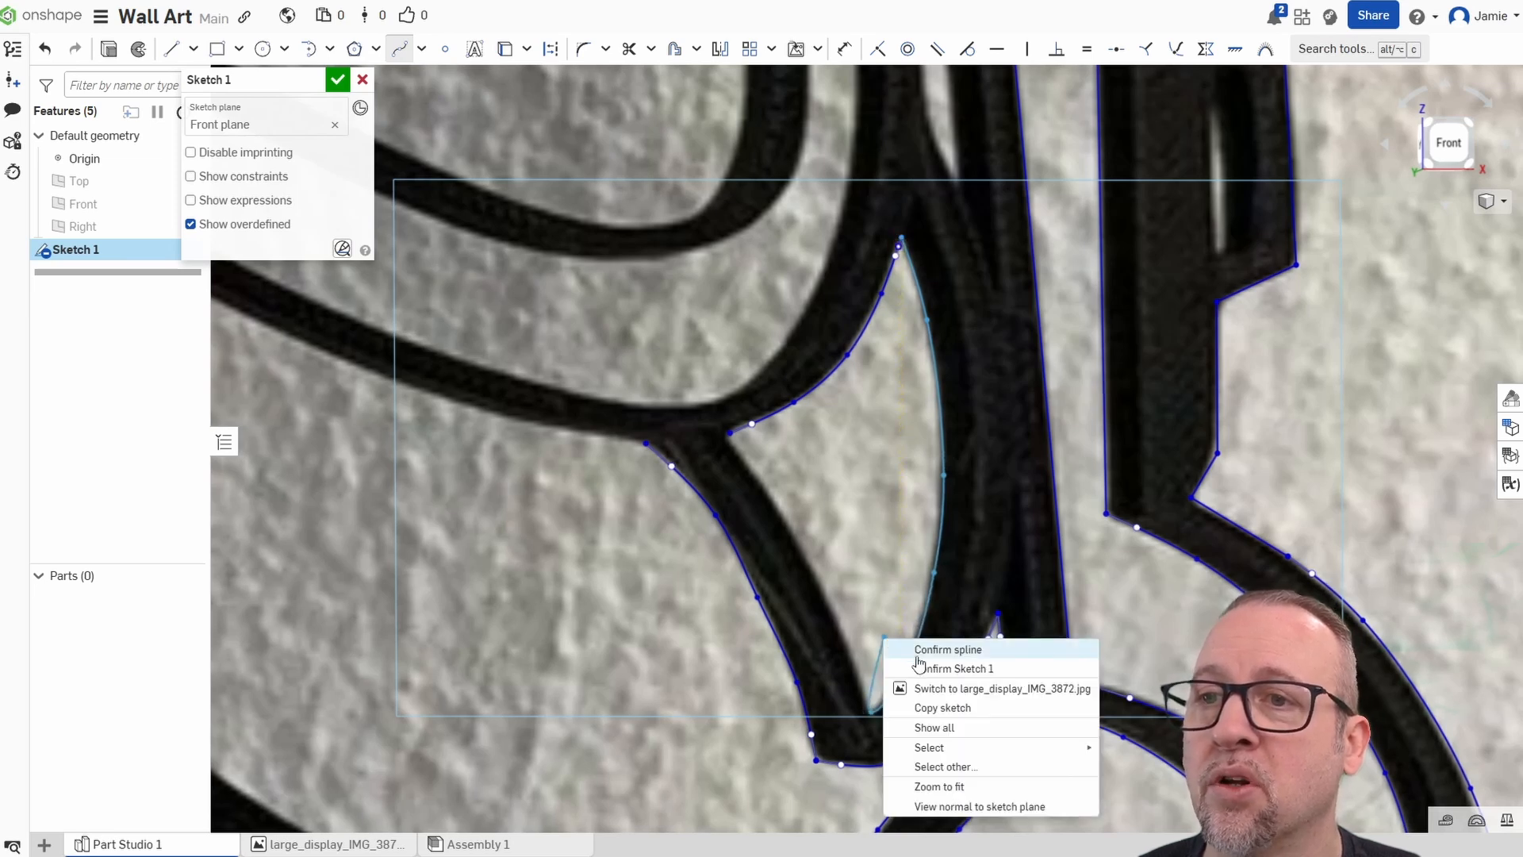
pyautogui.click(914, 652)
# Close the pointed opening with a spline along its slanted inner edge, from the inner corner to the bottom tip.
pyautogui.click(400, 48)
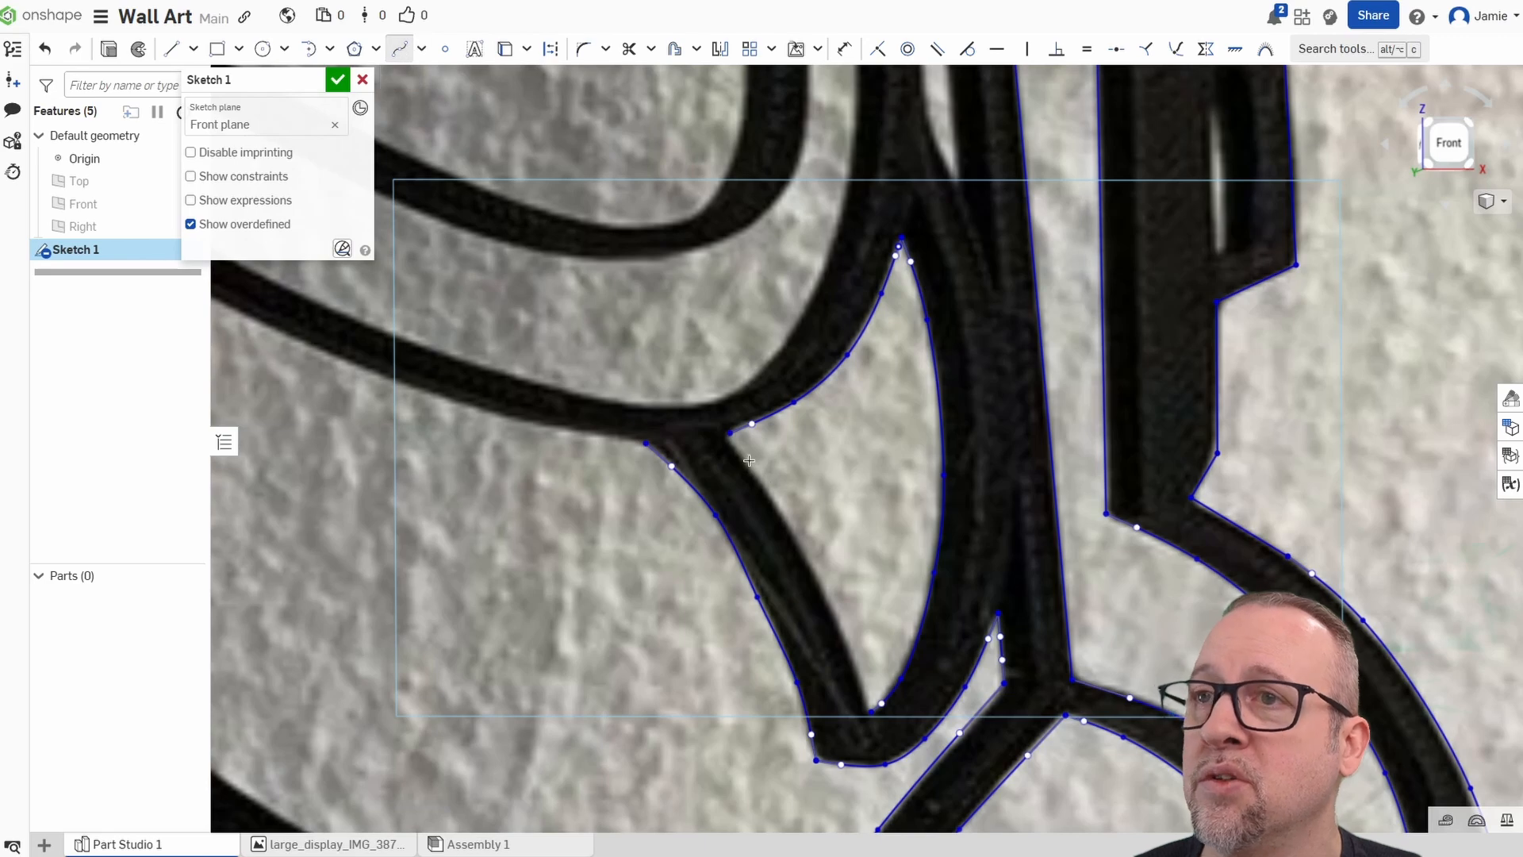
pyautogui.click(729, 432)
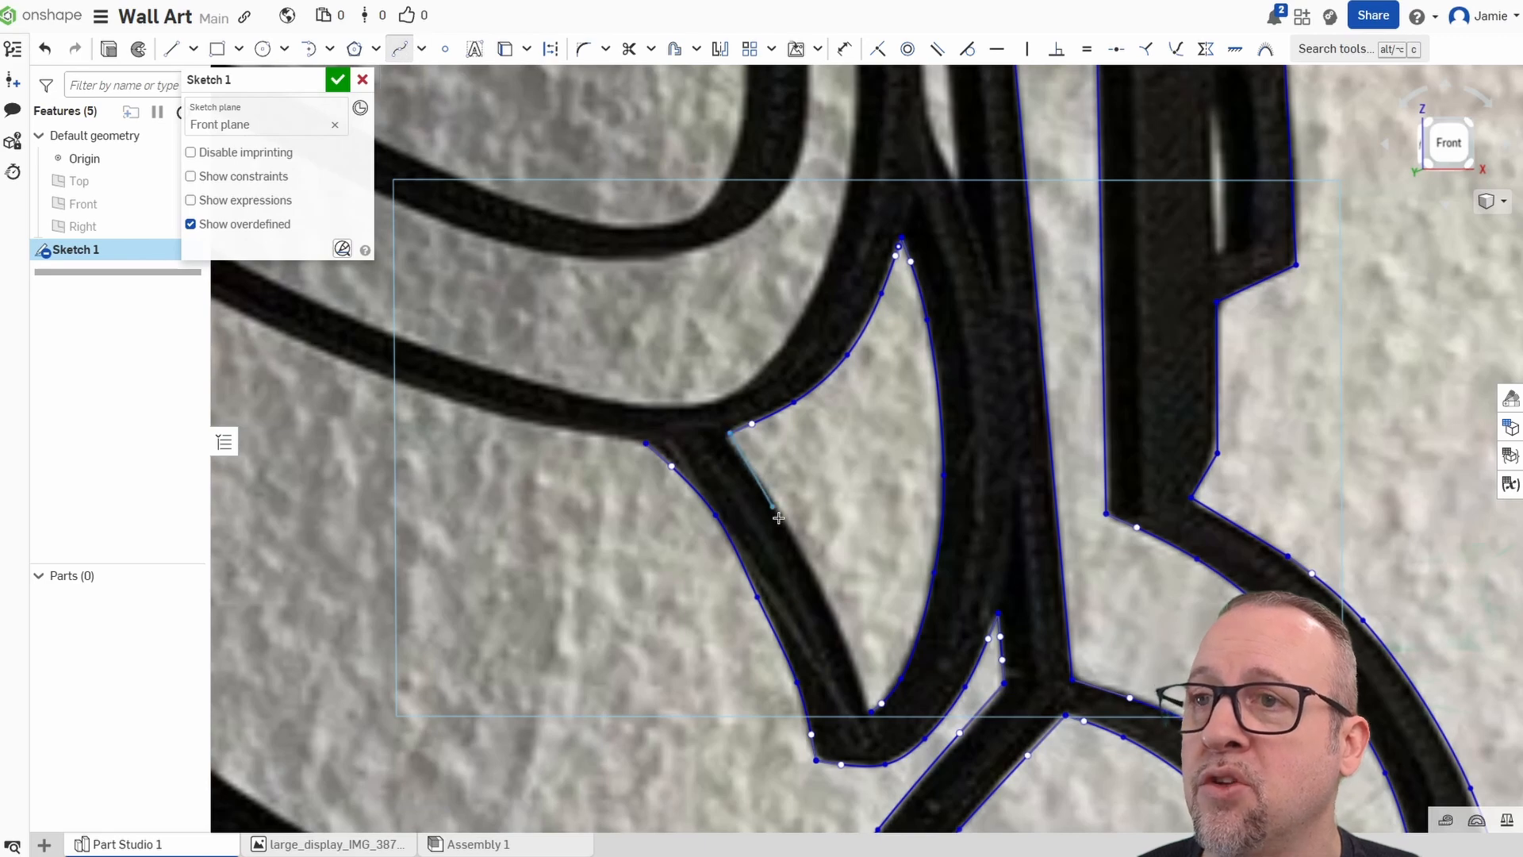
pyautogui.click(836, 622)
pyautogui.click(870, 711)
pyautogui.rightClick(889, 641)
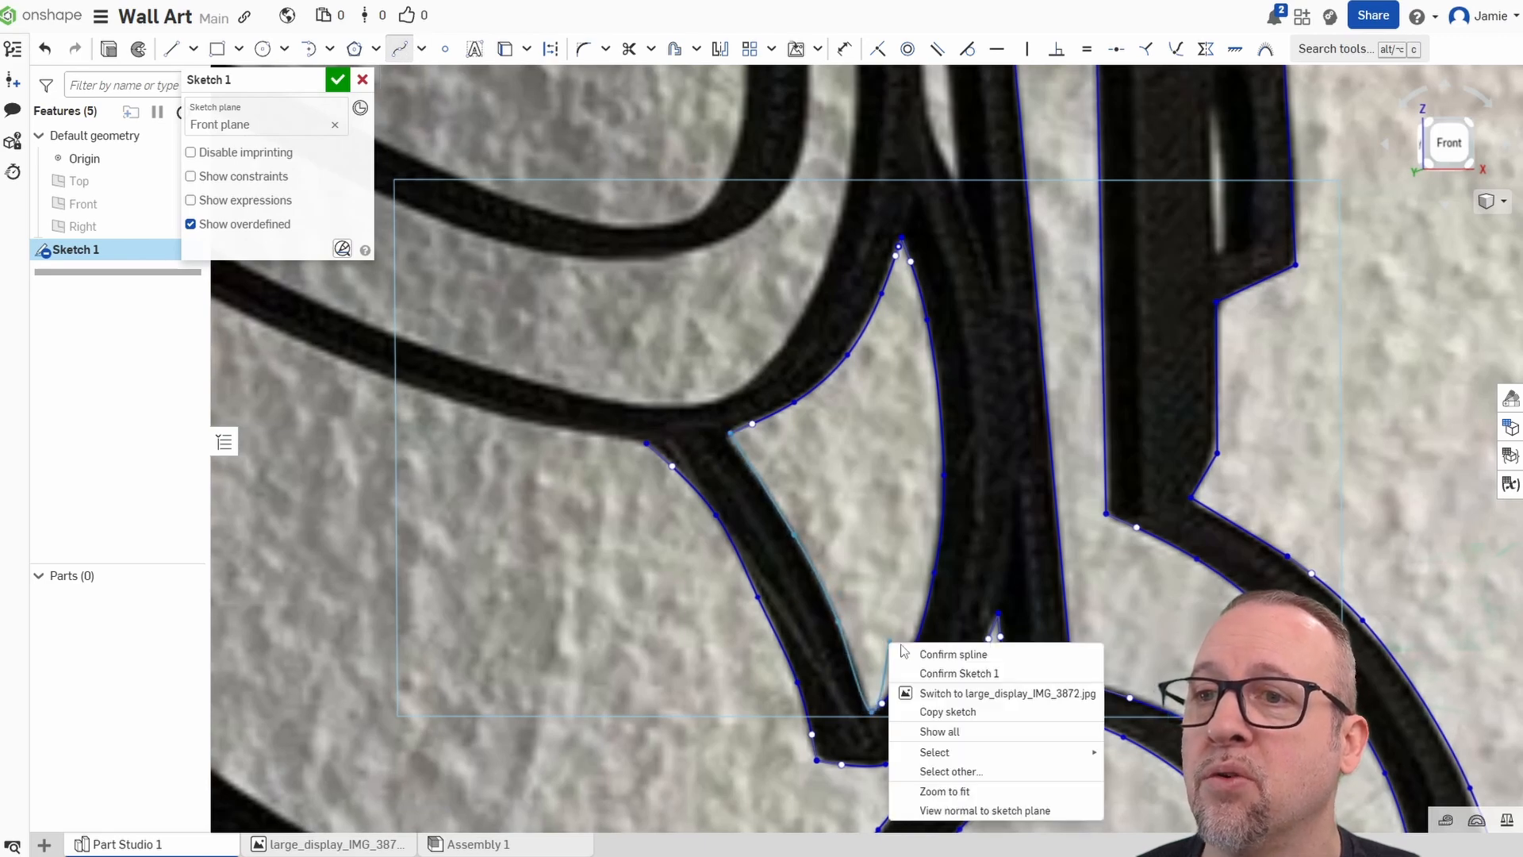
pyautogui.click(920, 659)
# Draw a spline around the eye frame's outer edge, from the top beside the ear side, under the eye, to the inner end of the brow slot's lower line.
pyautogui.moveTo(860, 414); pyautogui.dragTo(1045, 494, button='middle')
pyautogui.scroll(-2, 1045, 494)
pyautogui.moveTo(984, 387); pyautogui.dragTo(981, 537, button='middle')
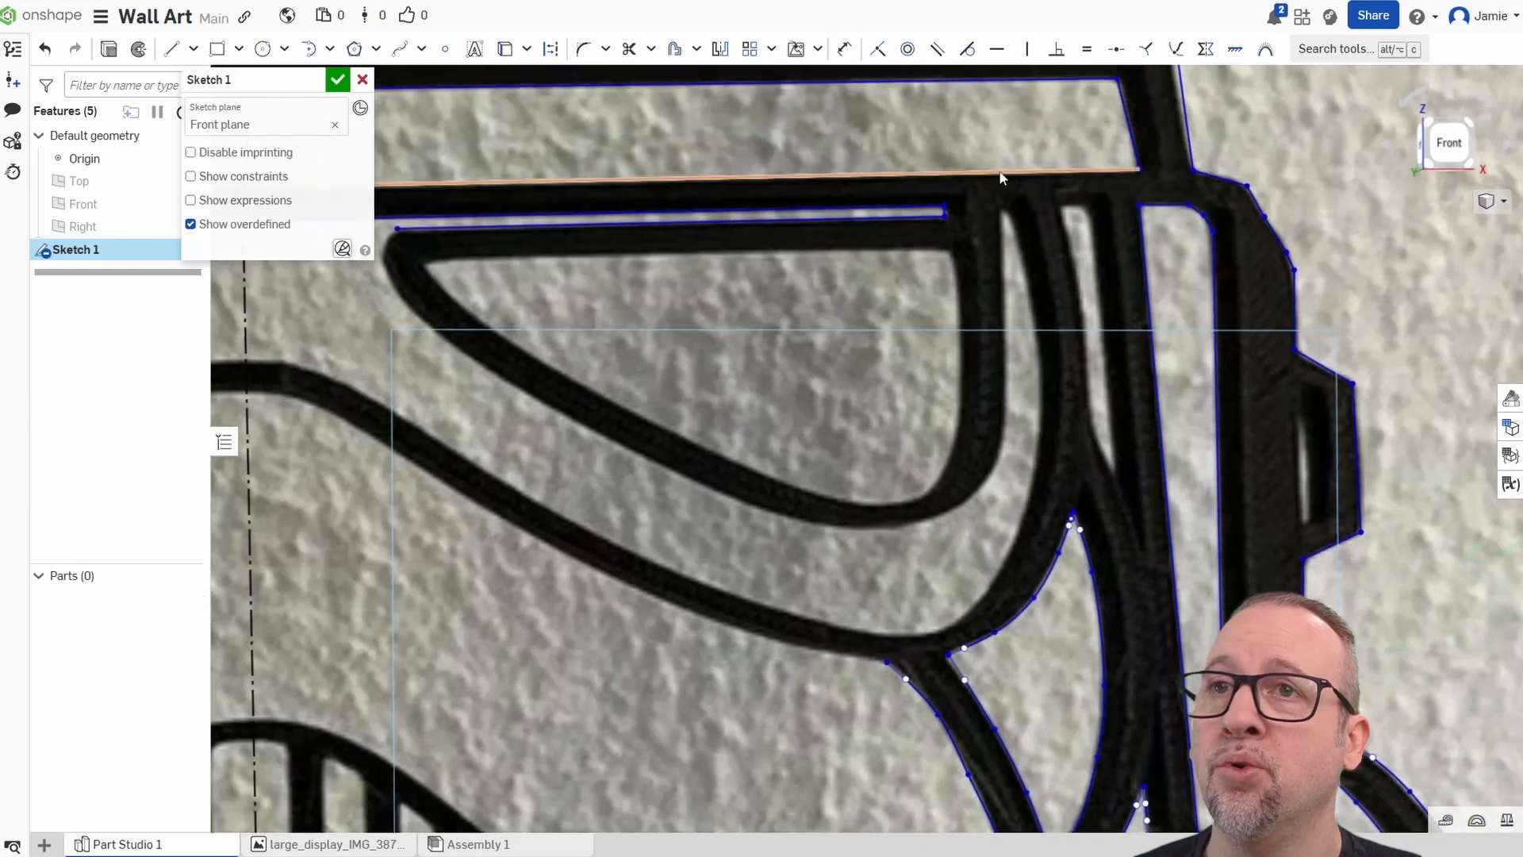
pyautogui.click(582, 48)
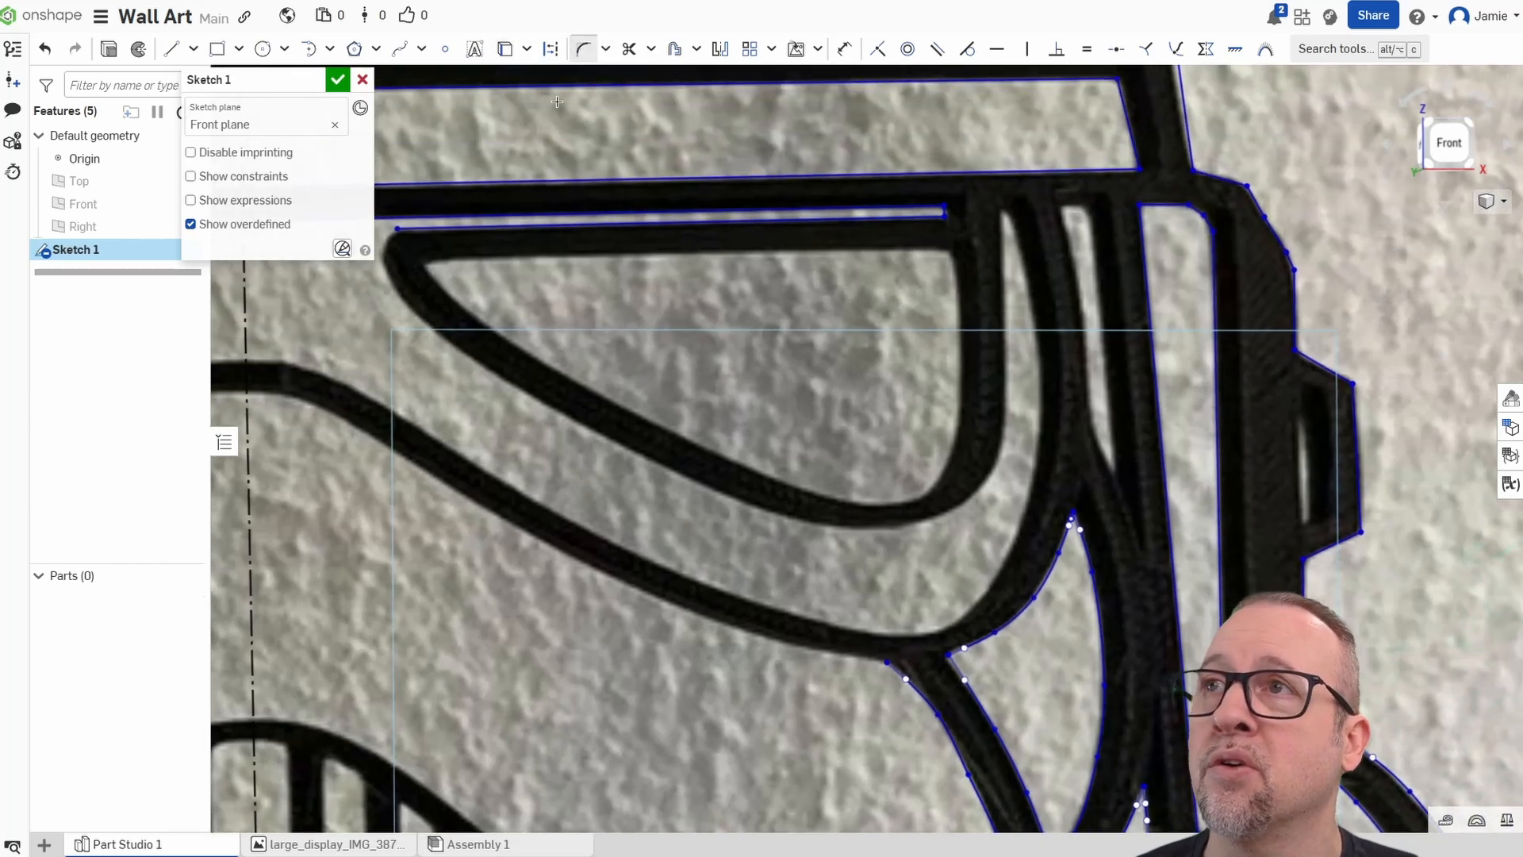
pyautogui.click(400, 49)
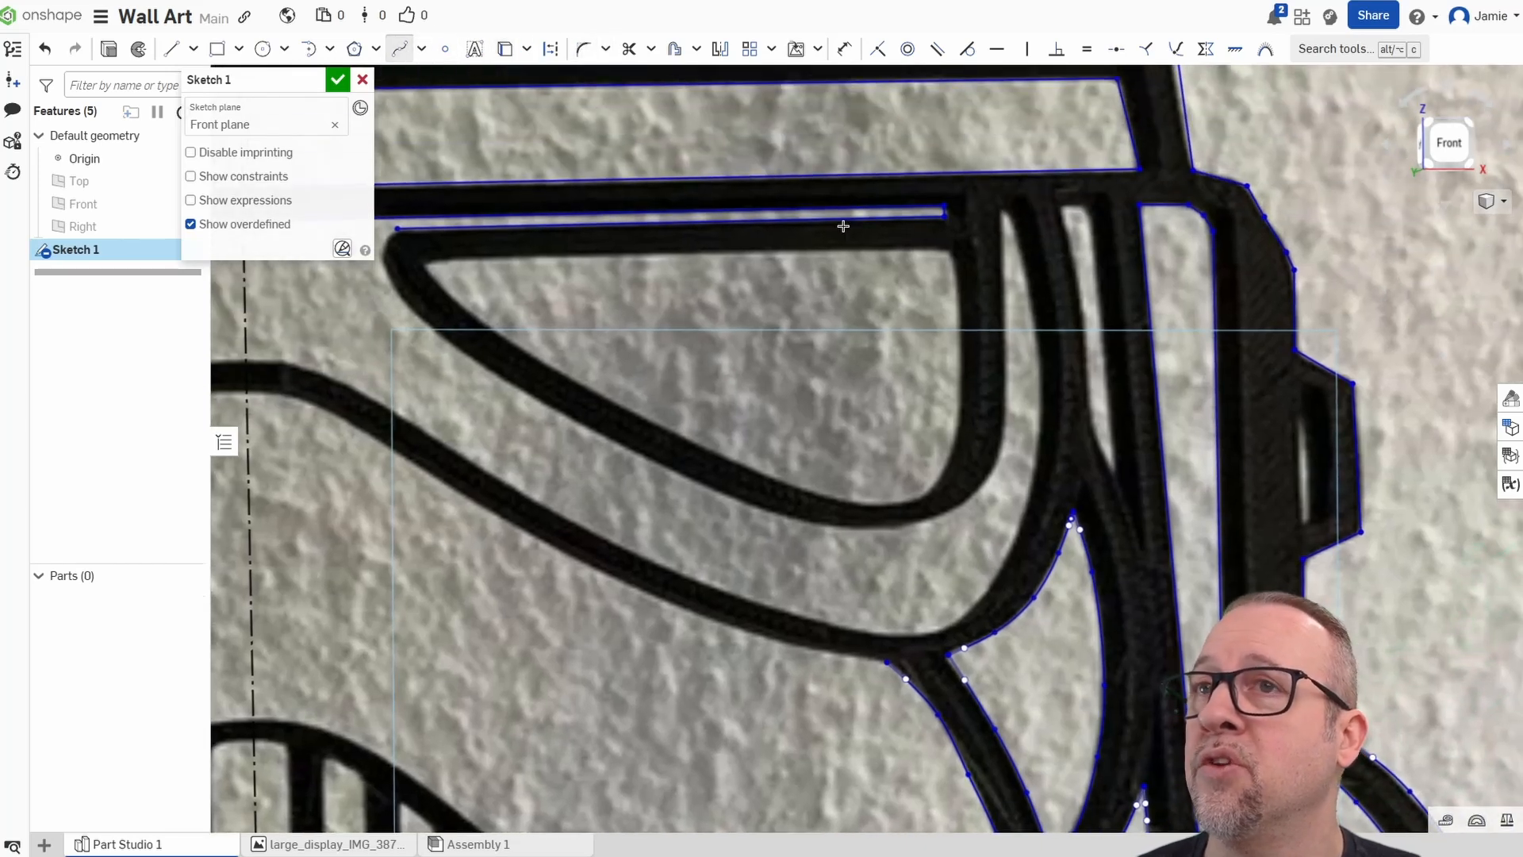
pyautogui.click(1006, 212)
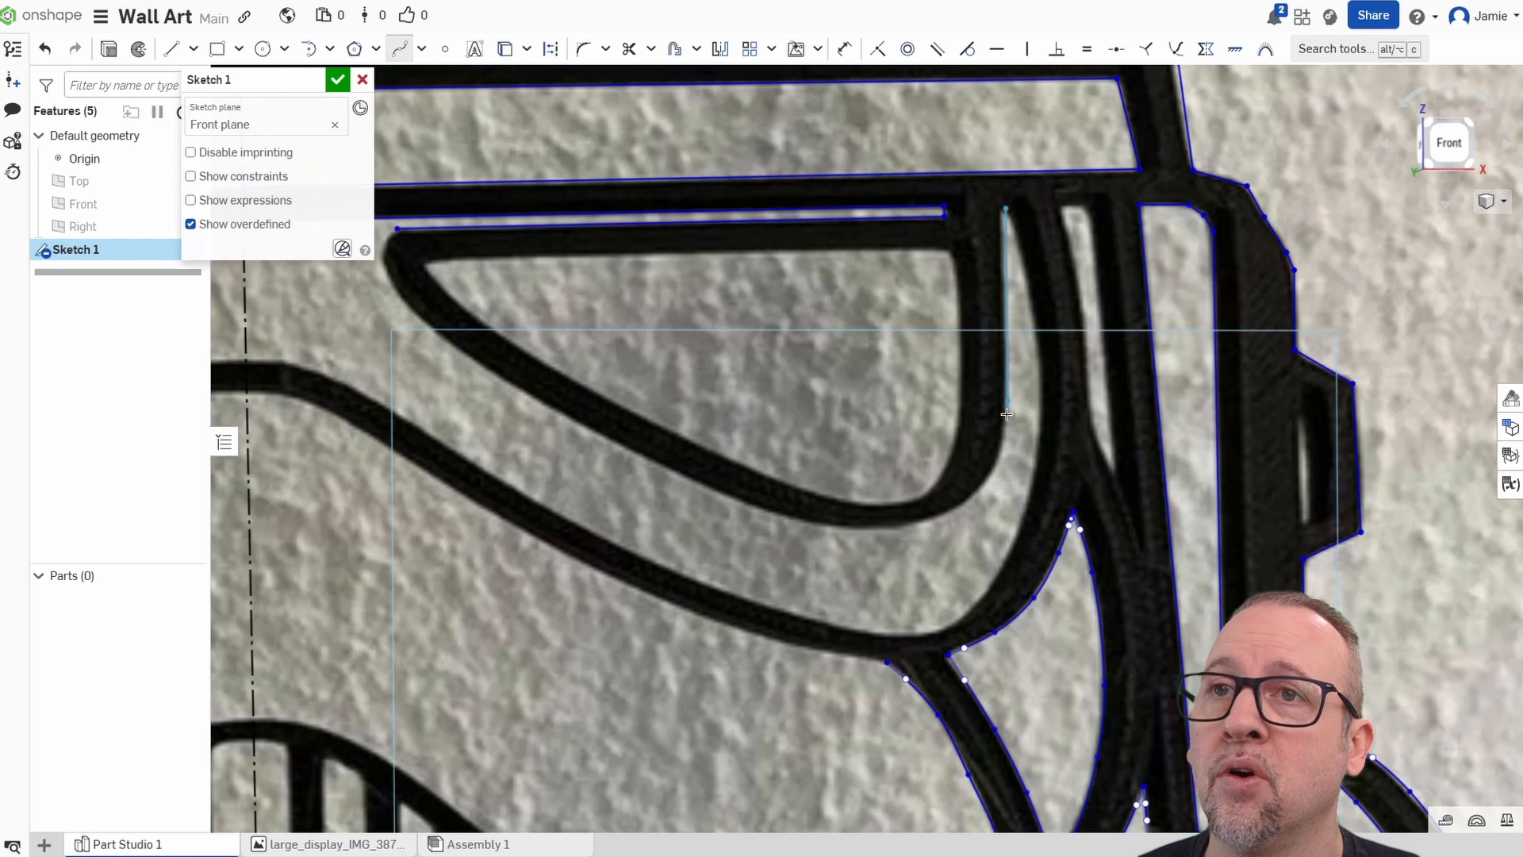
pyautogui.click(1007, 405)
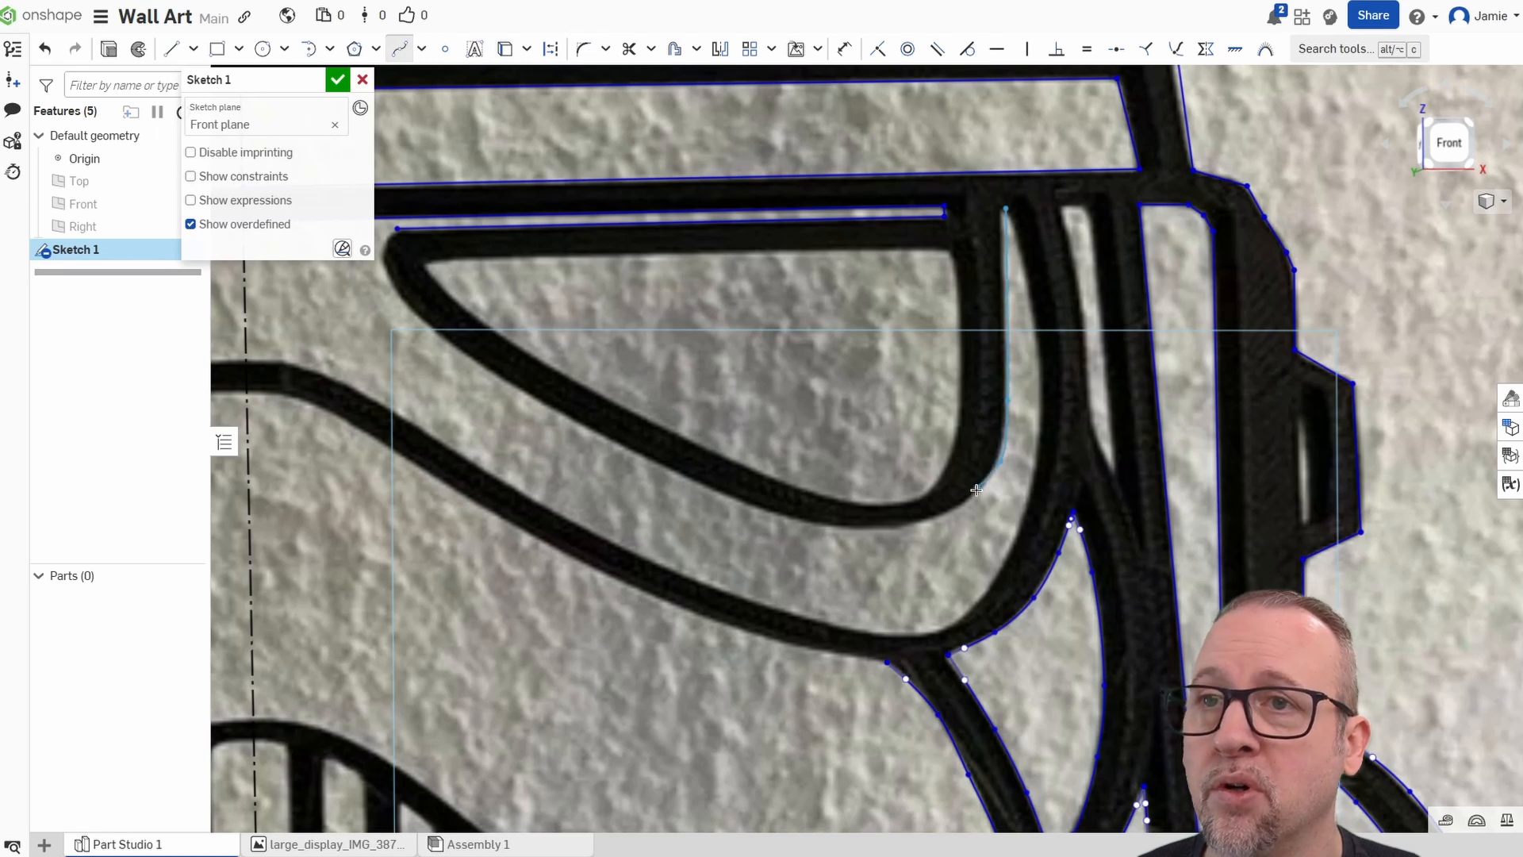
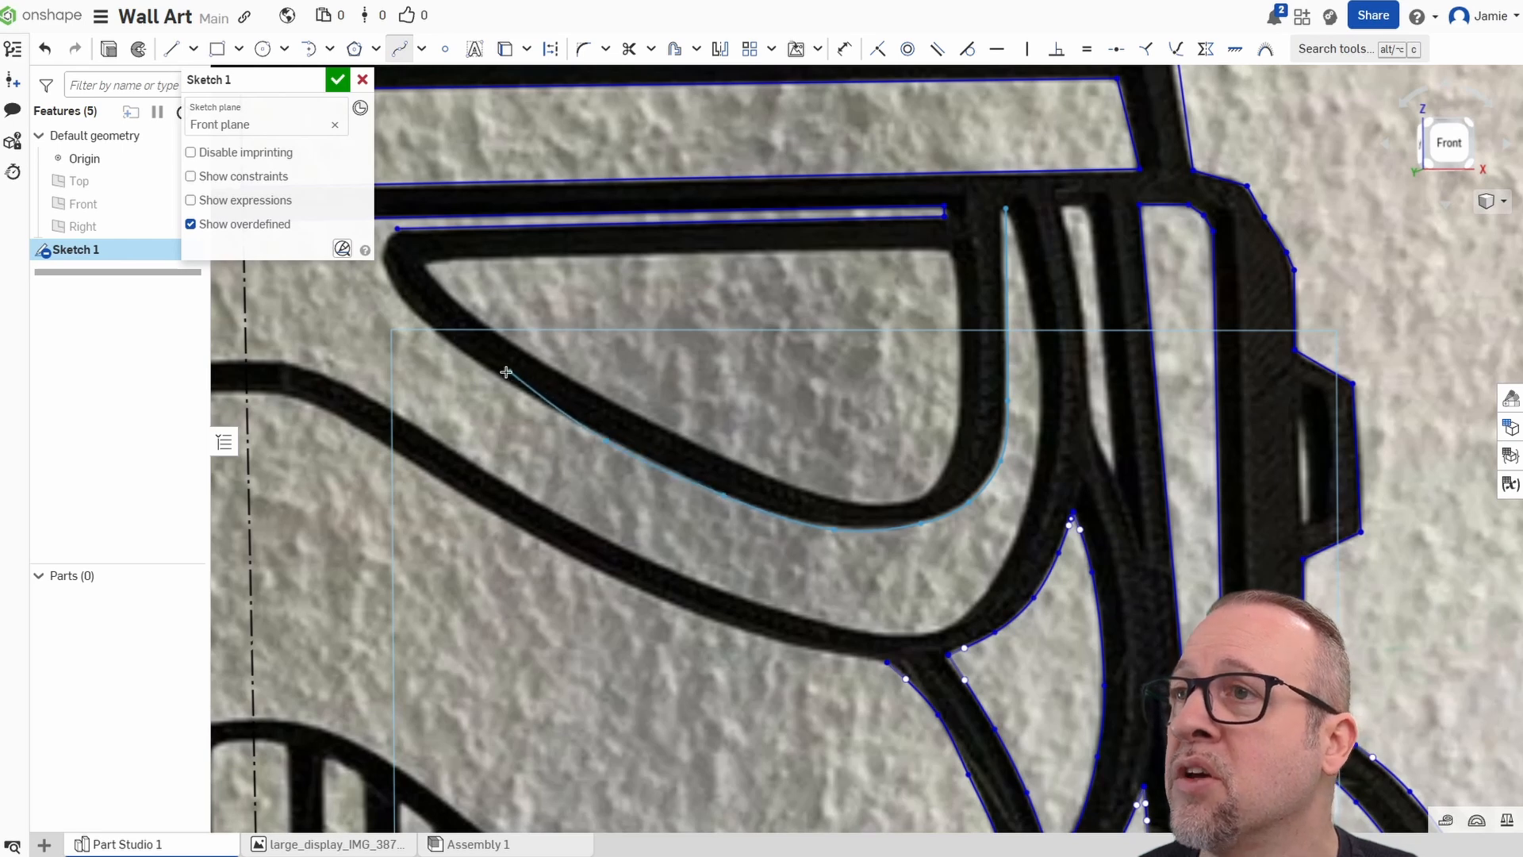
pyautogui.moveTo(474, 357); pyautogui.dragTo(541, 419, button='middle')
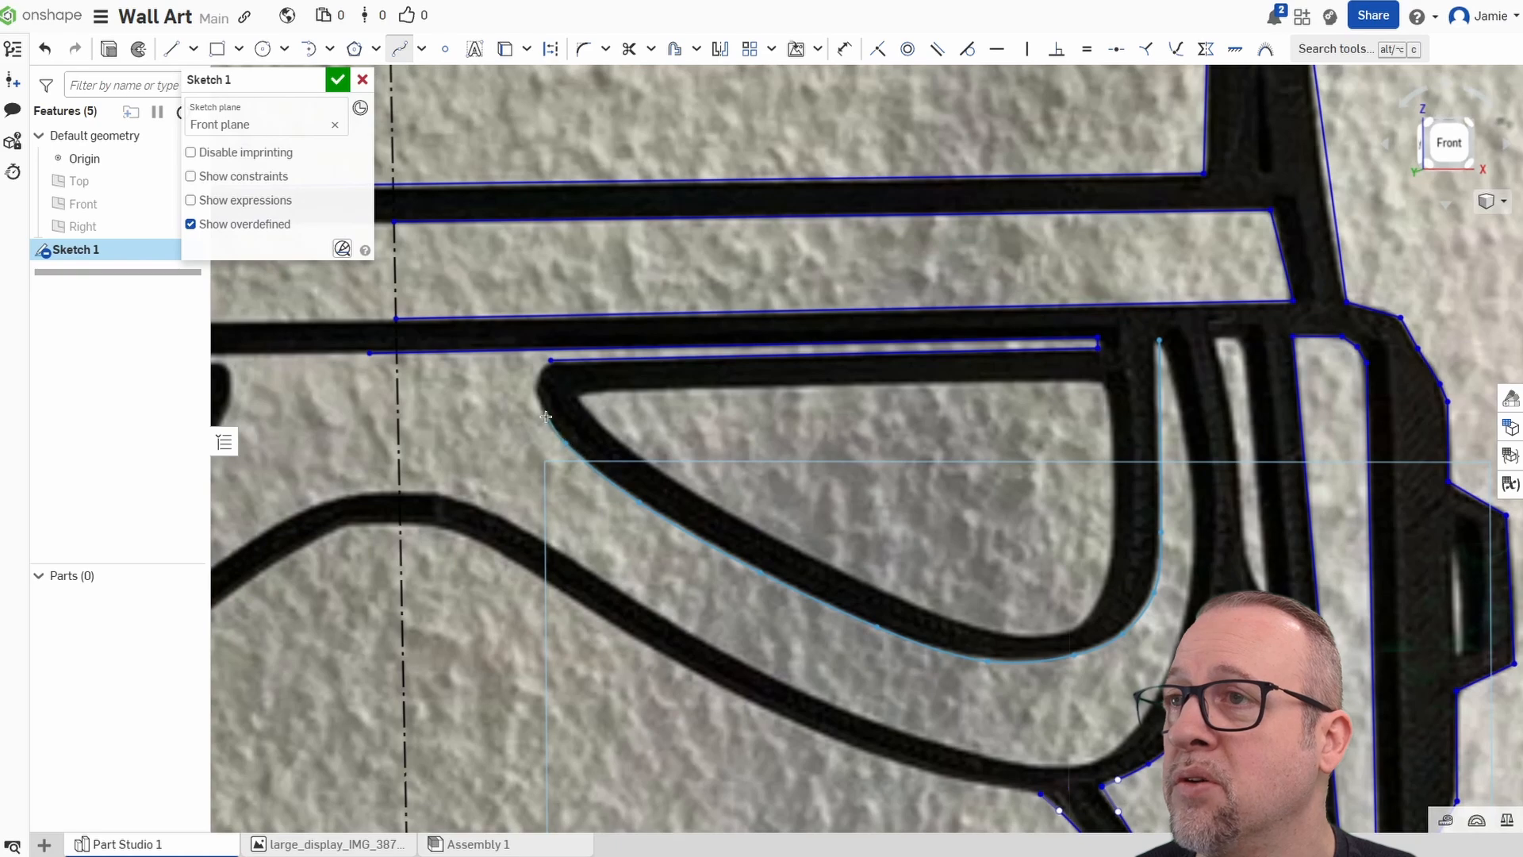
pyautogui.scroll(3, 542, 396)
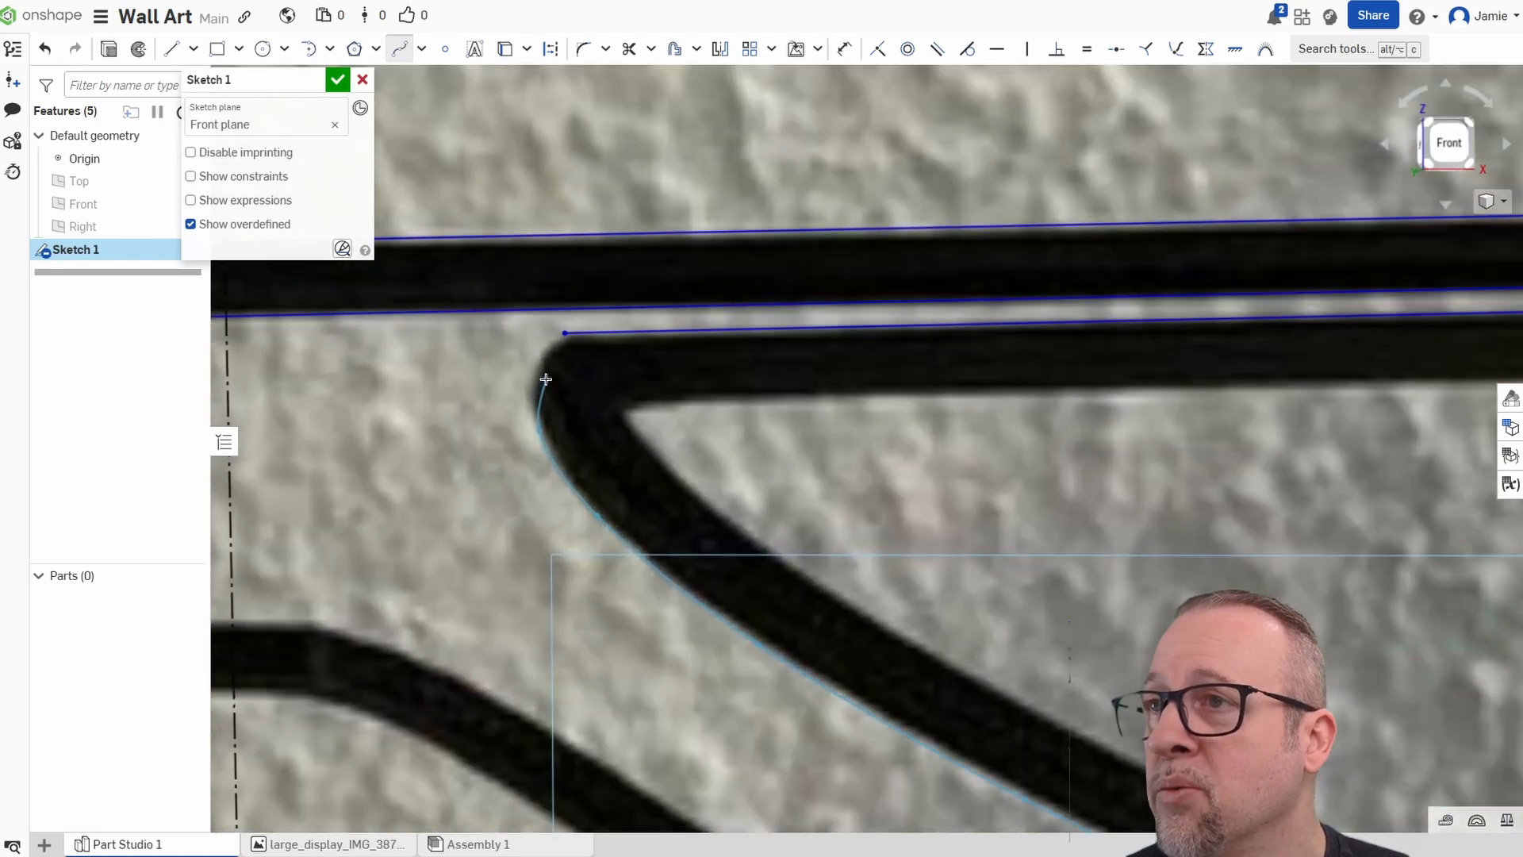
pyautogui.click(565, 333)
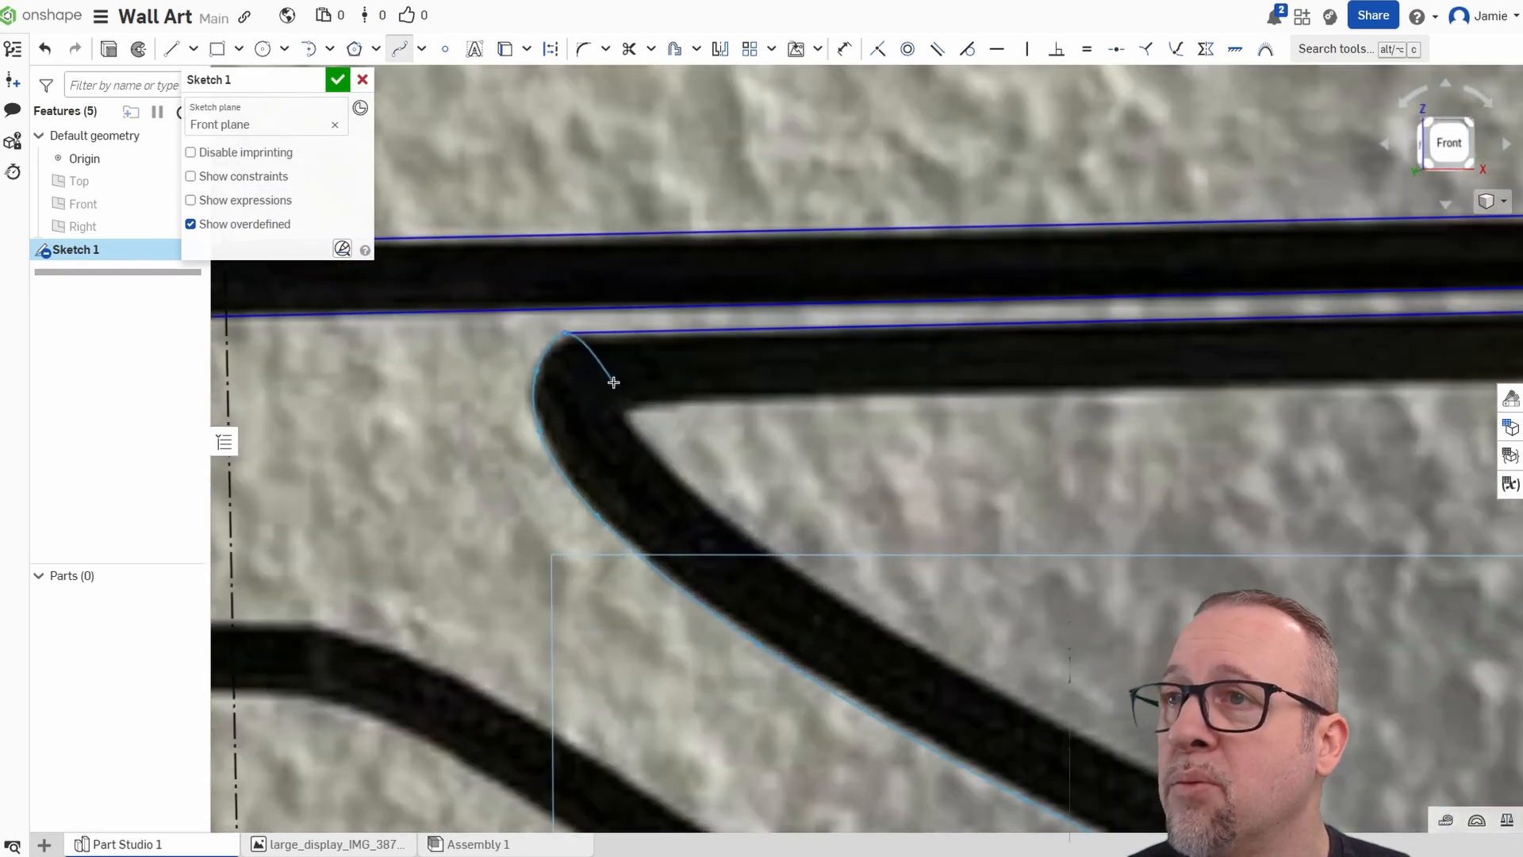
pyautogui.rightClick(613, 382)
pyautogui.click(641, 399)
# Nudge the shared corner point at the eye frame's inner upper end slightly down onto the picture's edge.
pyautogui.moveTo(1150, 511); pyautogui.dragTo(656, 468, button='middle')
pyautogui.moveTo(1226, 519)
pyautogui.mouseDown(button='middle')
pyautogui.moveTo(989, 535)
pyautogui.moveTo(1342, 565)
pyautogui.mouseUp(button='middle')
pyautogui.moveTo(690, 361); pyautogui.dragTo(981, 435, button='middle')
pyautogui.moveTo(1110, 506); pyautogui.dragTo(687, 388, button='middle')
pyautogui.moveTo(380, 309); pyautogui.dragTo(796, 488, button='middle')
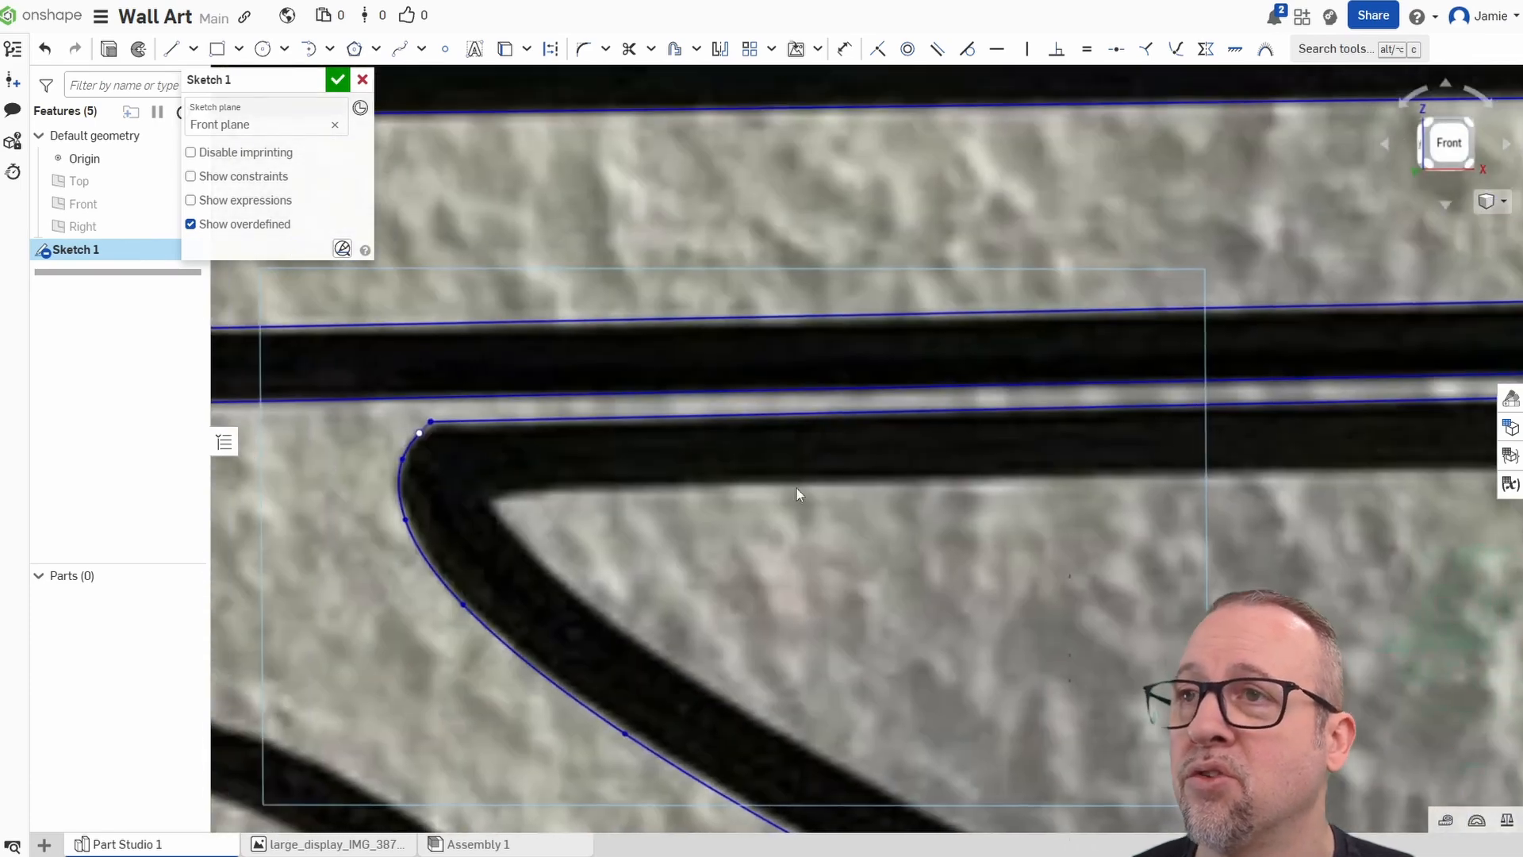
pyautogui.scroll(5, 481, 453)
pyautogui.moveTo(444, 433); pyautogui.dragTo(638, 494, button='middle')
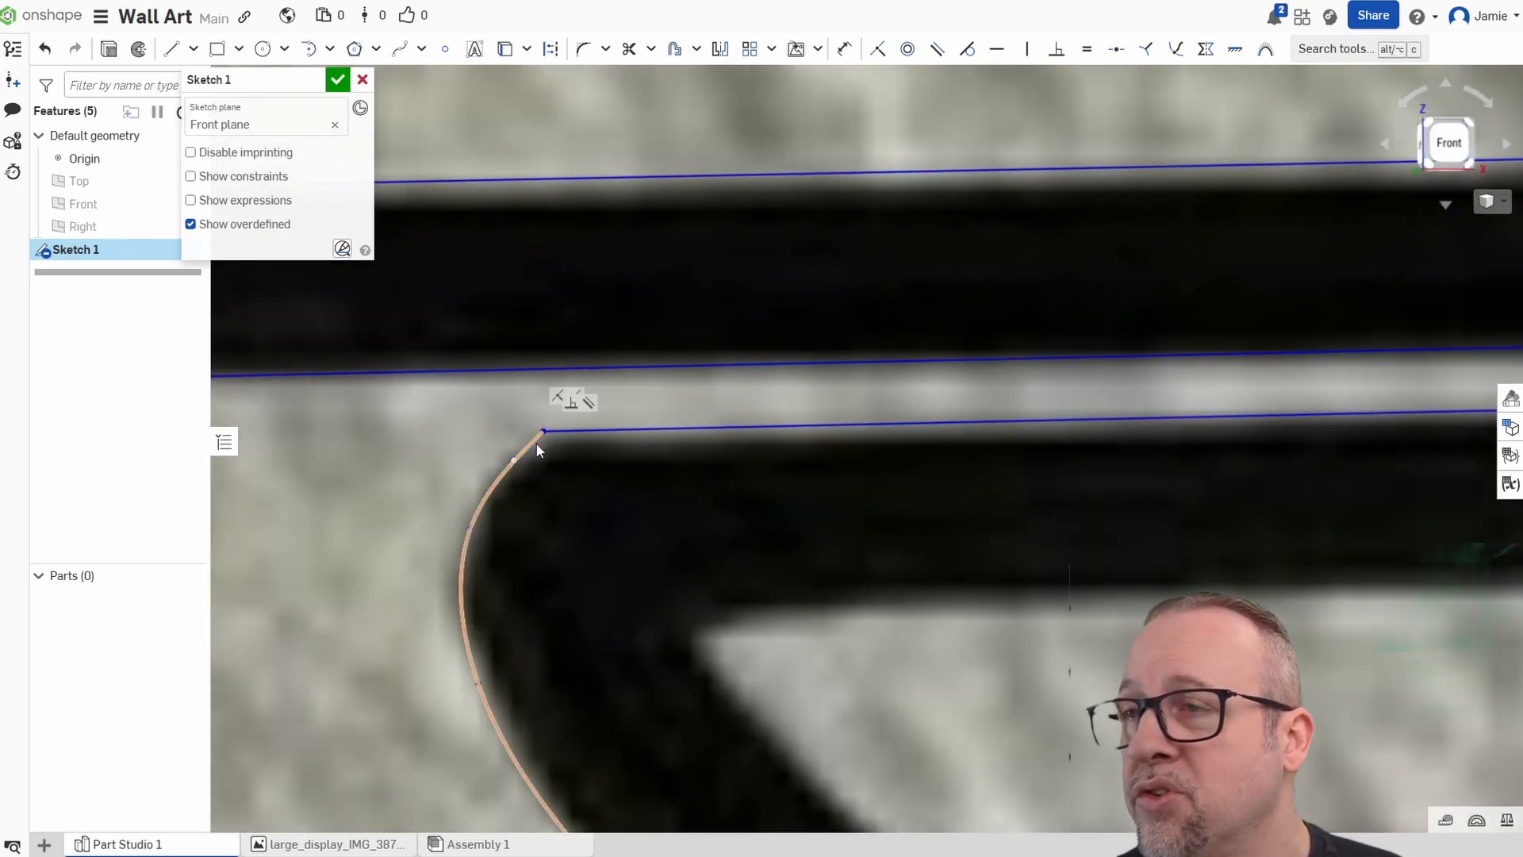
pyautogui.moveTo(542, 431); pyautogui.dragTo(542, 434)
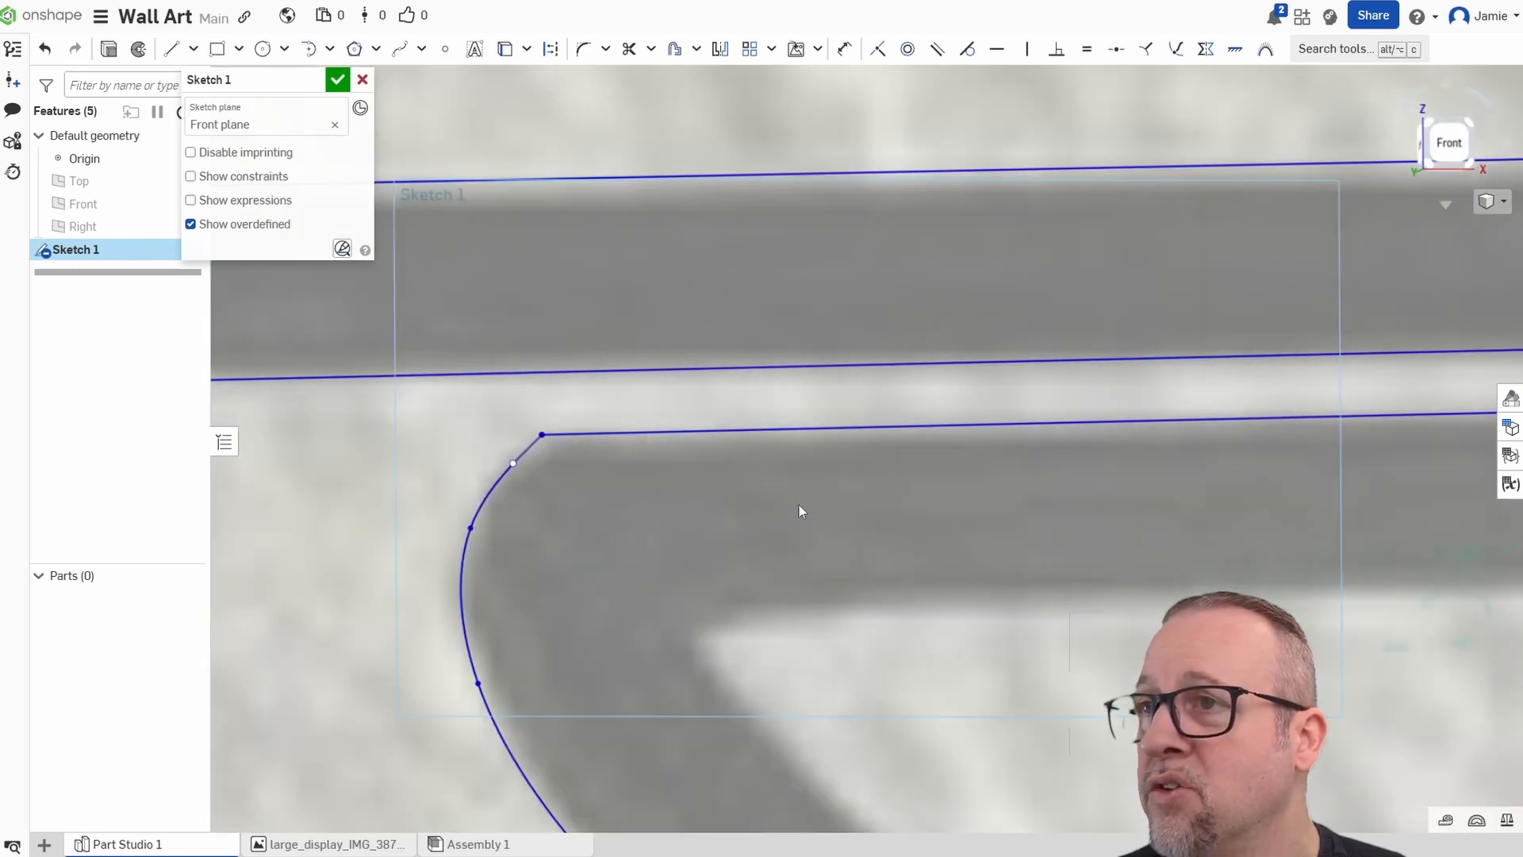
# Move the eye frame spline's outer upper end point onto the top tip of the narrow opening beside the eye.
pyautogui.scroll(-4, 801, 508)
pyautogui.scroll(-1, 1108, 607)
pyautogui.moveTo(1108, 608)
pyautogui.mouseDown(button='middle')
pyautogui.moveTo(810, 520)
pyautogui.moveTo(766, 536)
pyautogui.mouseUp(button='middle')
pyautogui.scroll(-4, 772, 534)
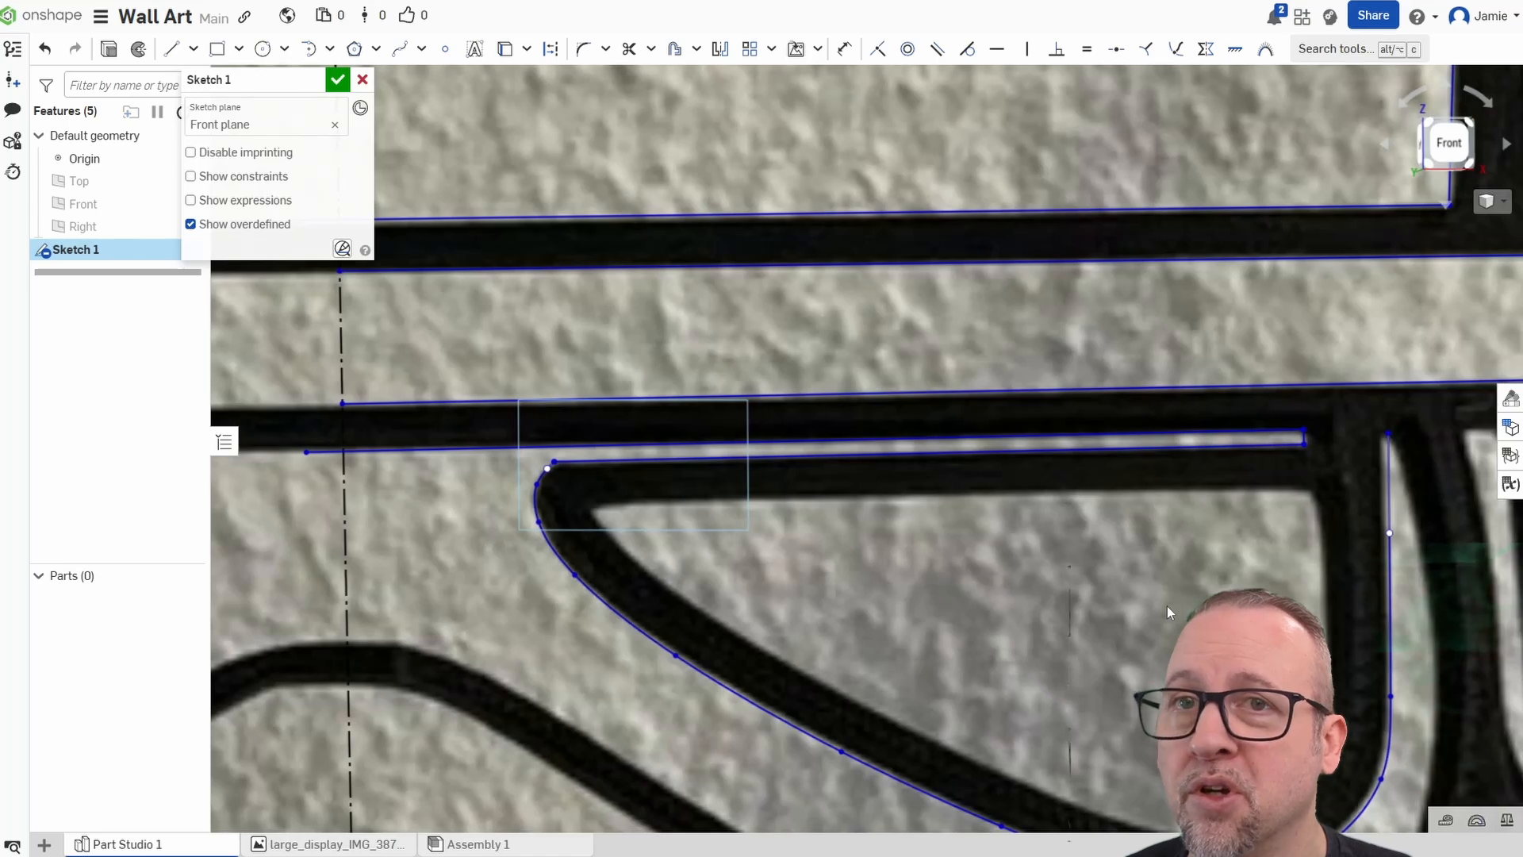
pyautogui.moveTo(1167, 606); pyautogui.dragTo(928, 412, button='middle')
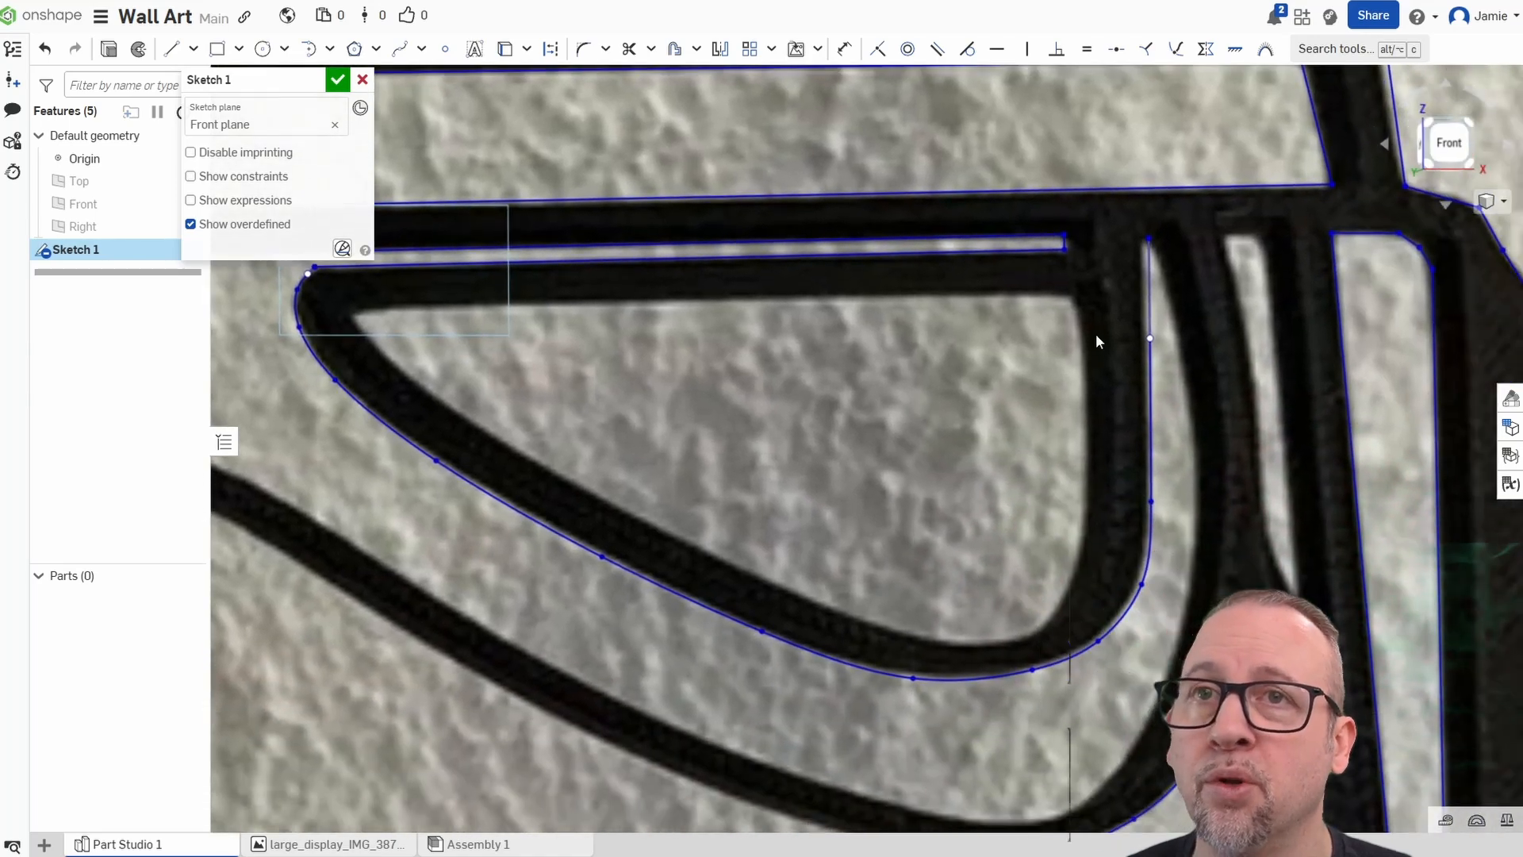
pyautogui.scroll(5, 1096, 341)
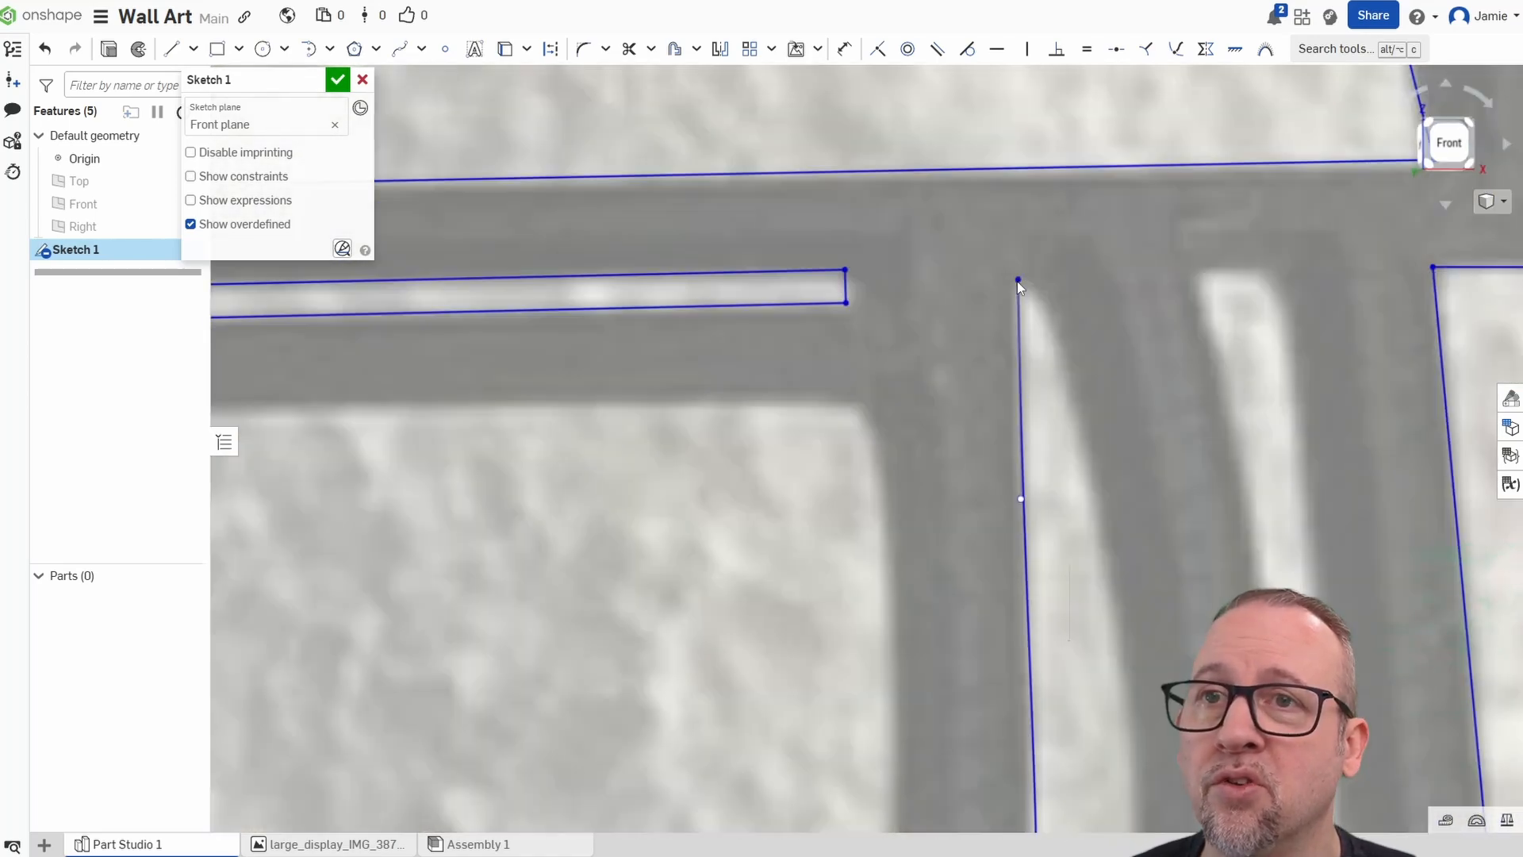
pyautogui.moveTo(1106, 503); pyautogui.dragTo(923, 400, button='middle')
pyautogui.scroll(-1, 923, 401)
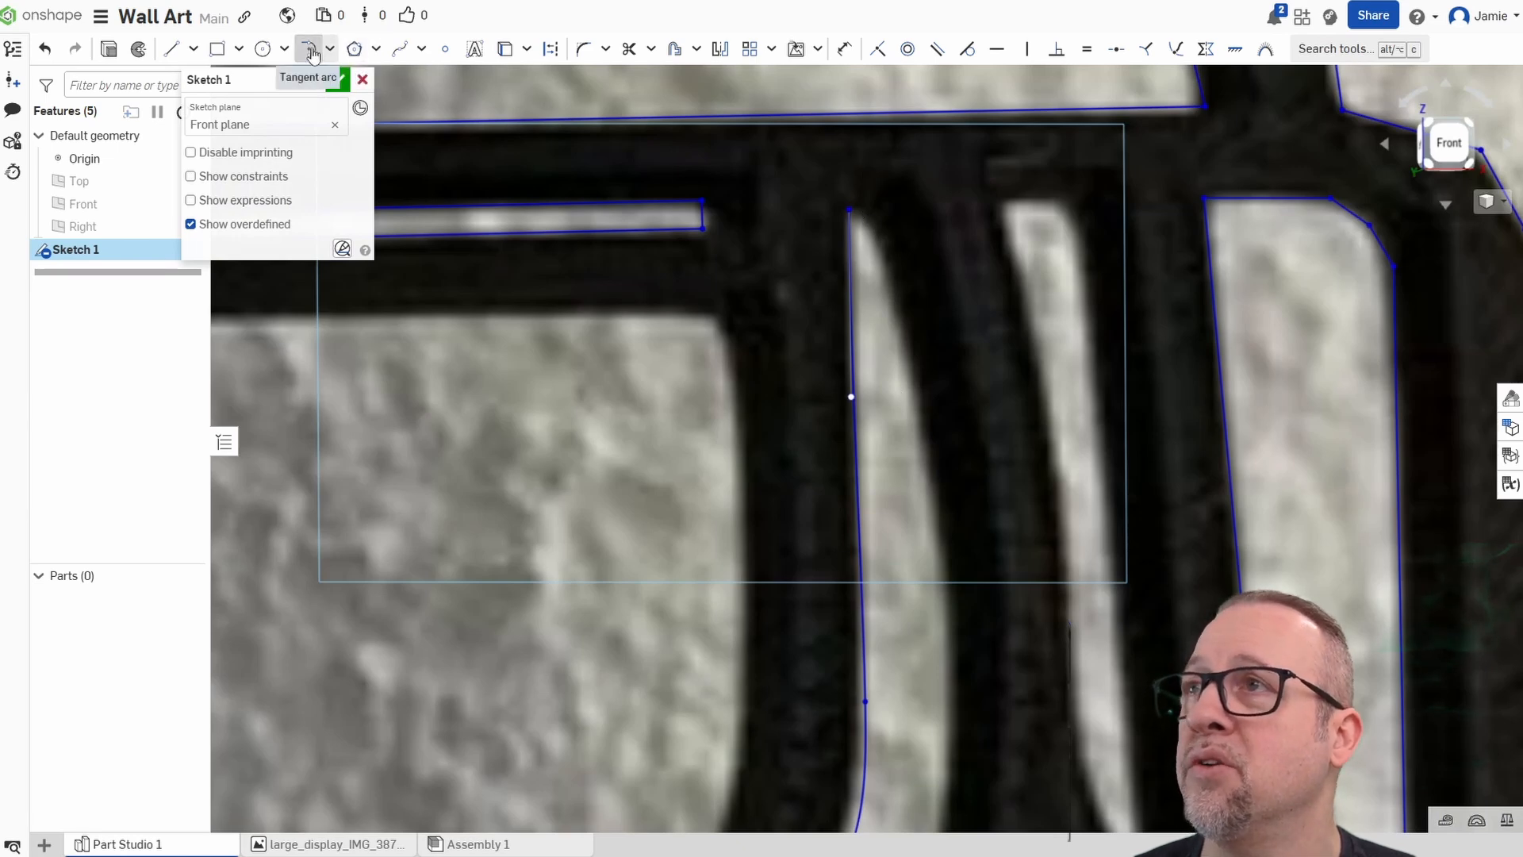
# Draw a spline from the eye frame's outer top point down the narrow opening's outer edge, curving around below the eye frame's outer lower corner.
pyautogui.click(399, 49)
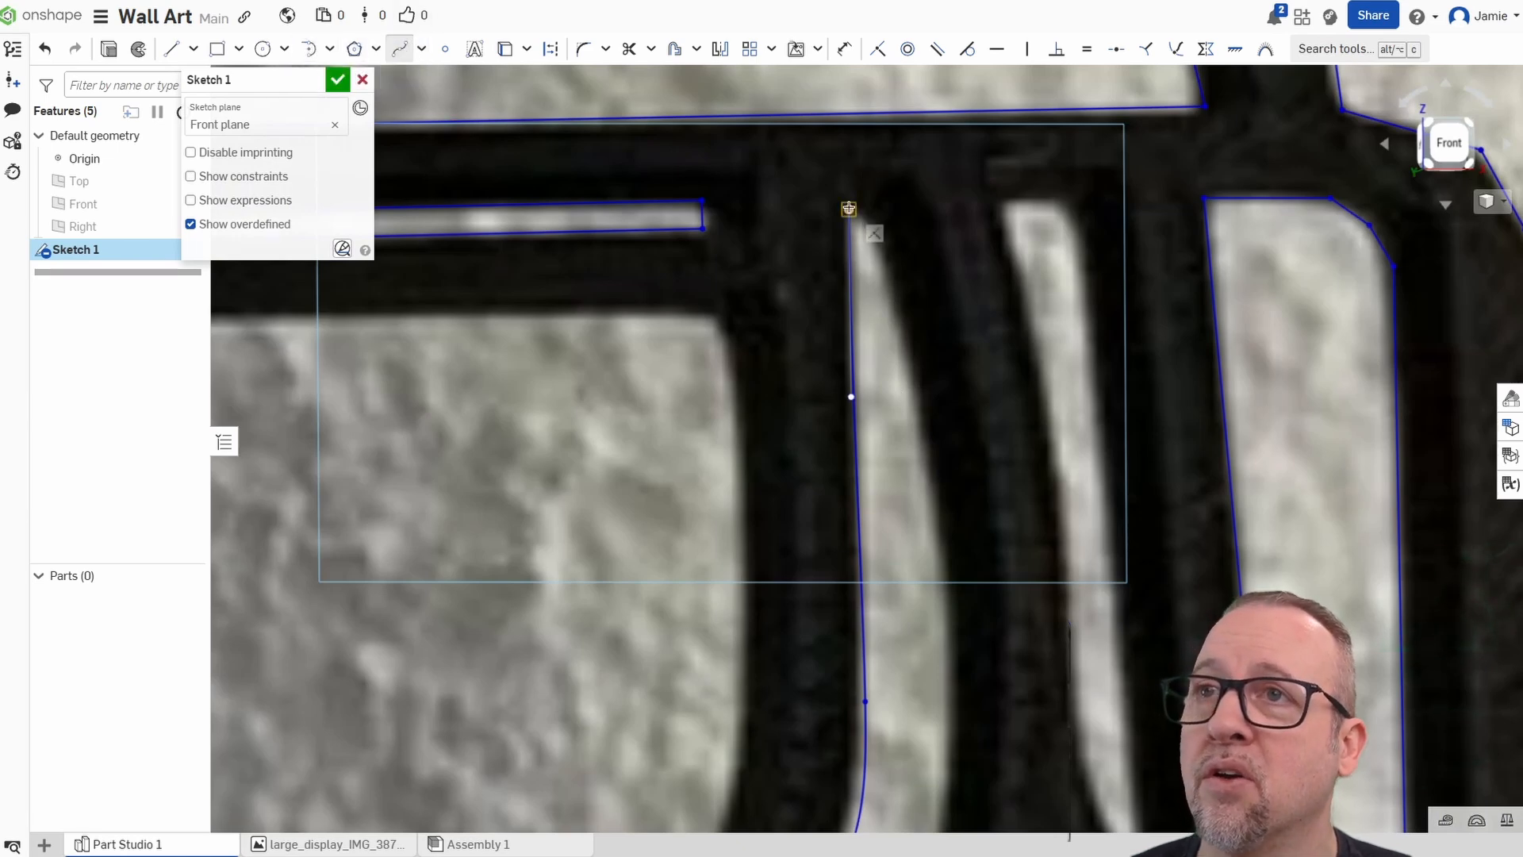
pyautogui.click(849, 209)
pyautogui.click(873, 229)
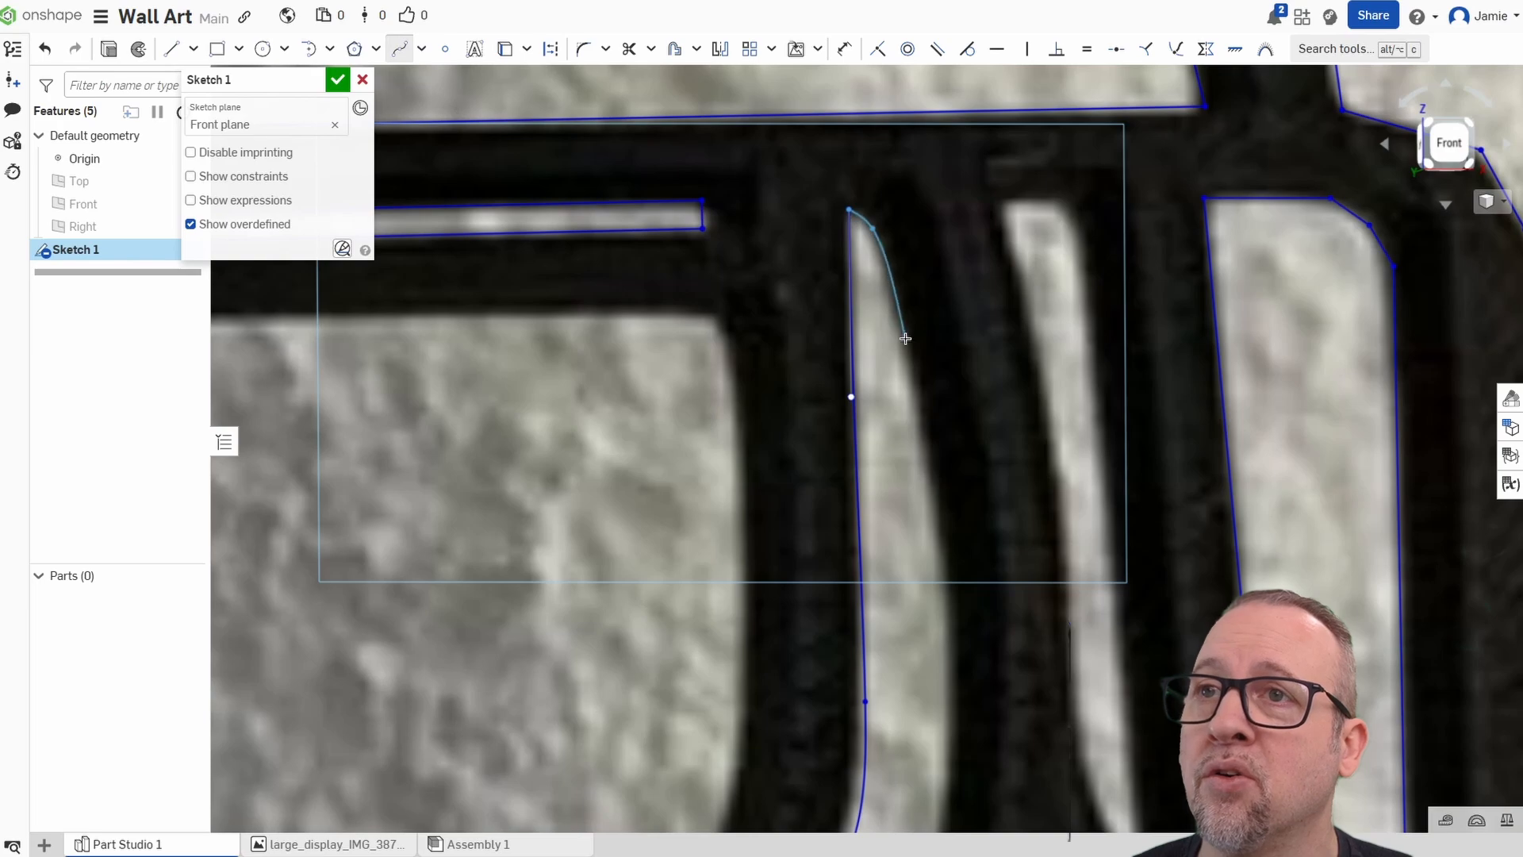
pyautogui.click(905, 338)
pyautogui.moveTo(965, 636); pyautogui.dragTo(955, 238, button='middle')
pyautogui.moveTo(926, 124)
pyautogui.mouseDown(button='middle')
pyautogui.moveTo(783, 515)
pyautogui.moveTo(857, 176)
pyautogui.mouseUp(button='middle')
pyautogui.click(778, 470)
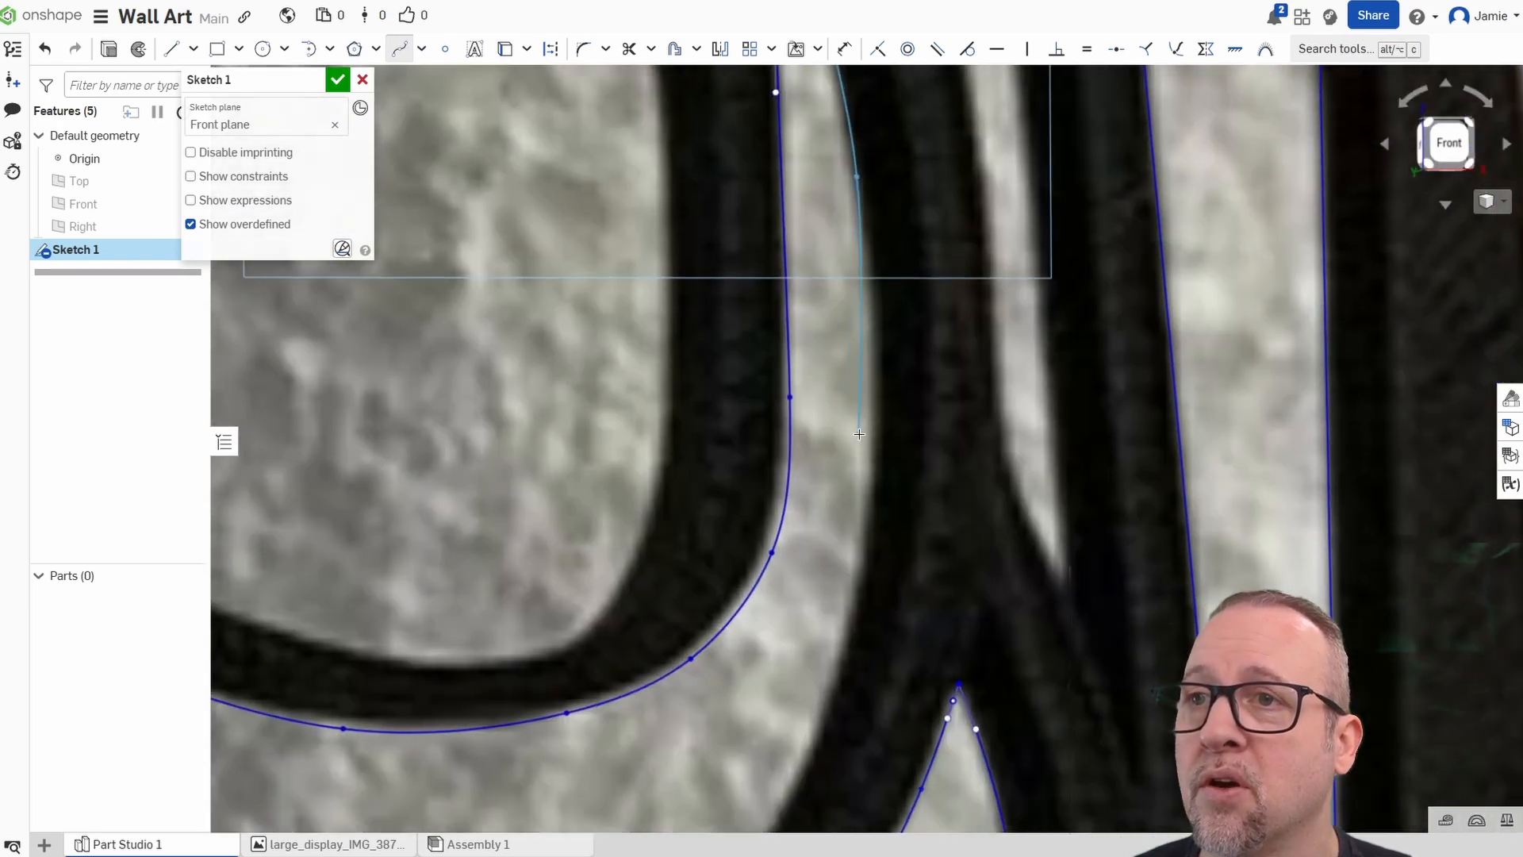
pyautogui.click(872, 435)
pyautogui.click(843, 669)
pyautogui.moveTo(808, 682); pyautogui.dragTo(944, 262, button='middle')
pyautogui.click(912, 408)
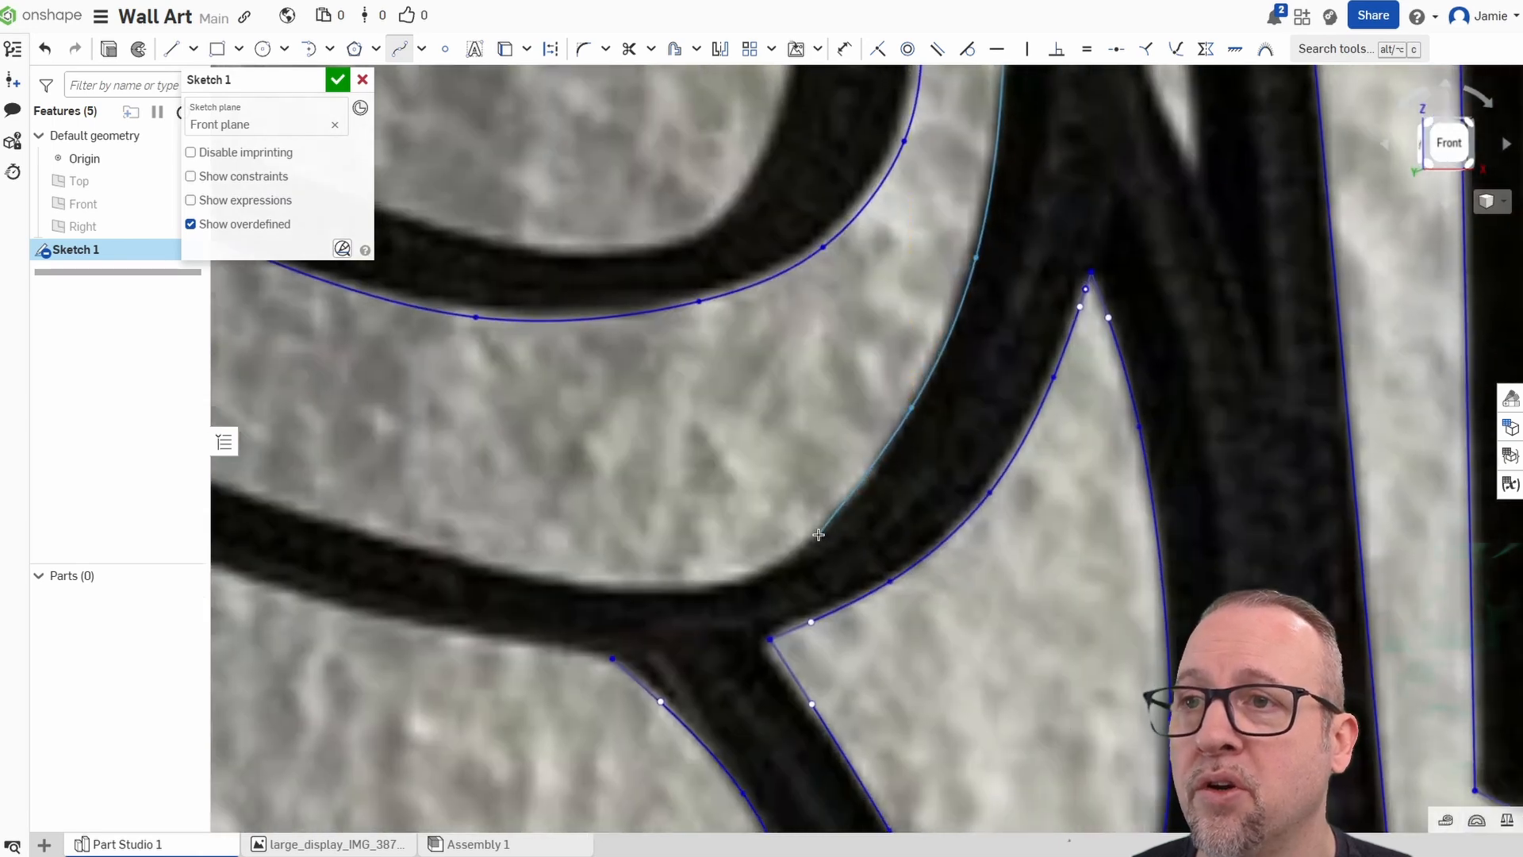
pyautogui.click(707, 587)
# Continue the spline along the upper edge of the band beneath the eye, end it just past the vertical centerline, and confirm it.
pyautogui.moveTo(625, 553); pyautogui.dragTo(800, 545, button='middle')
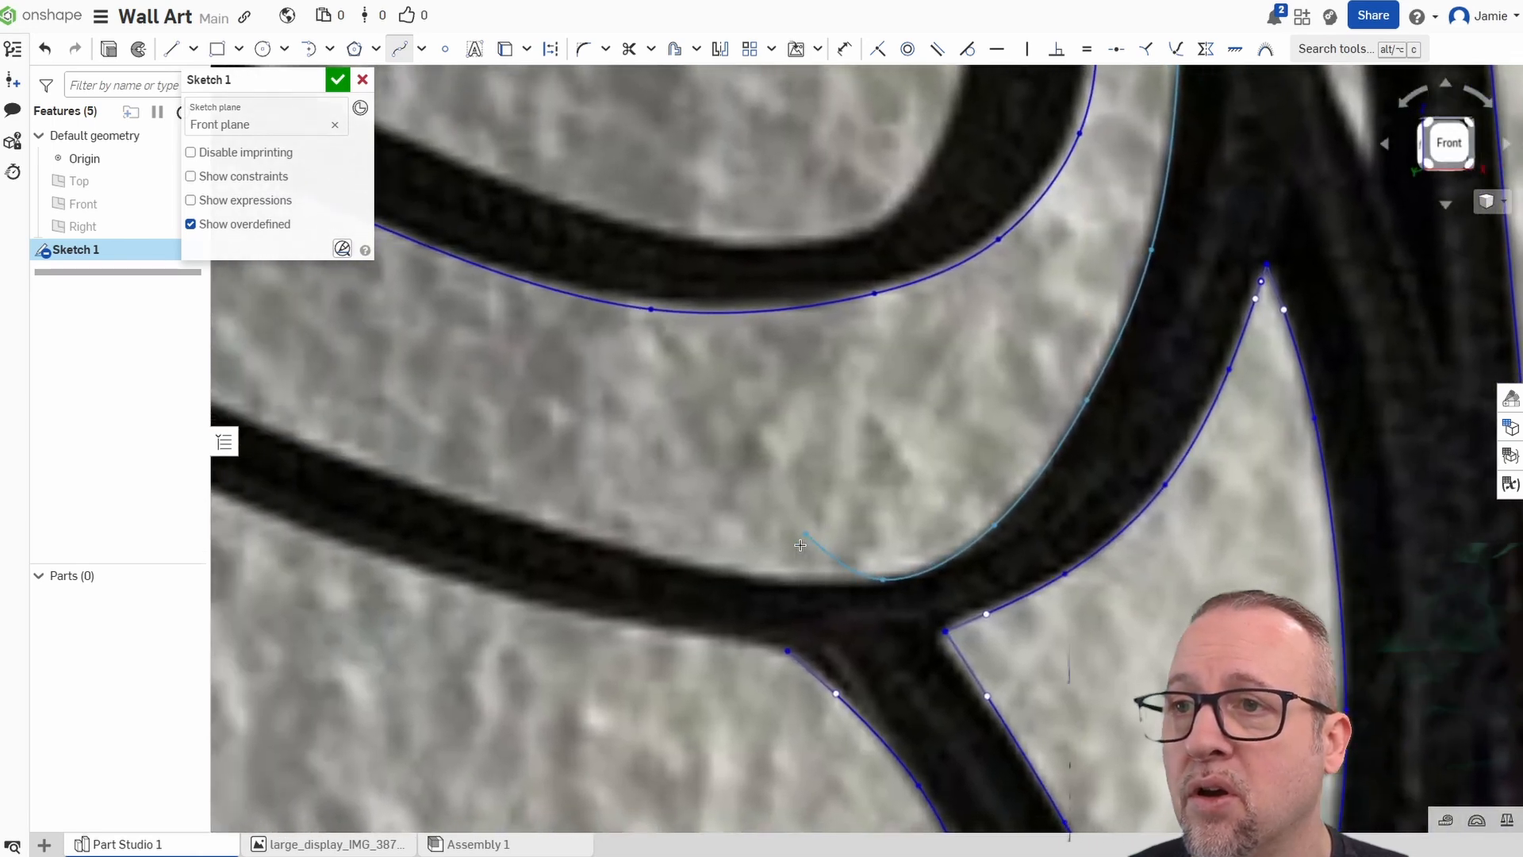
pyautogui.click(750, 579)
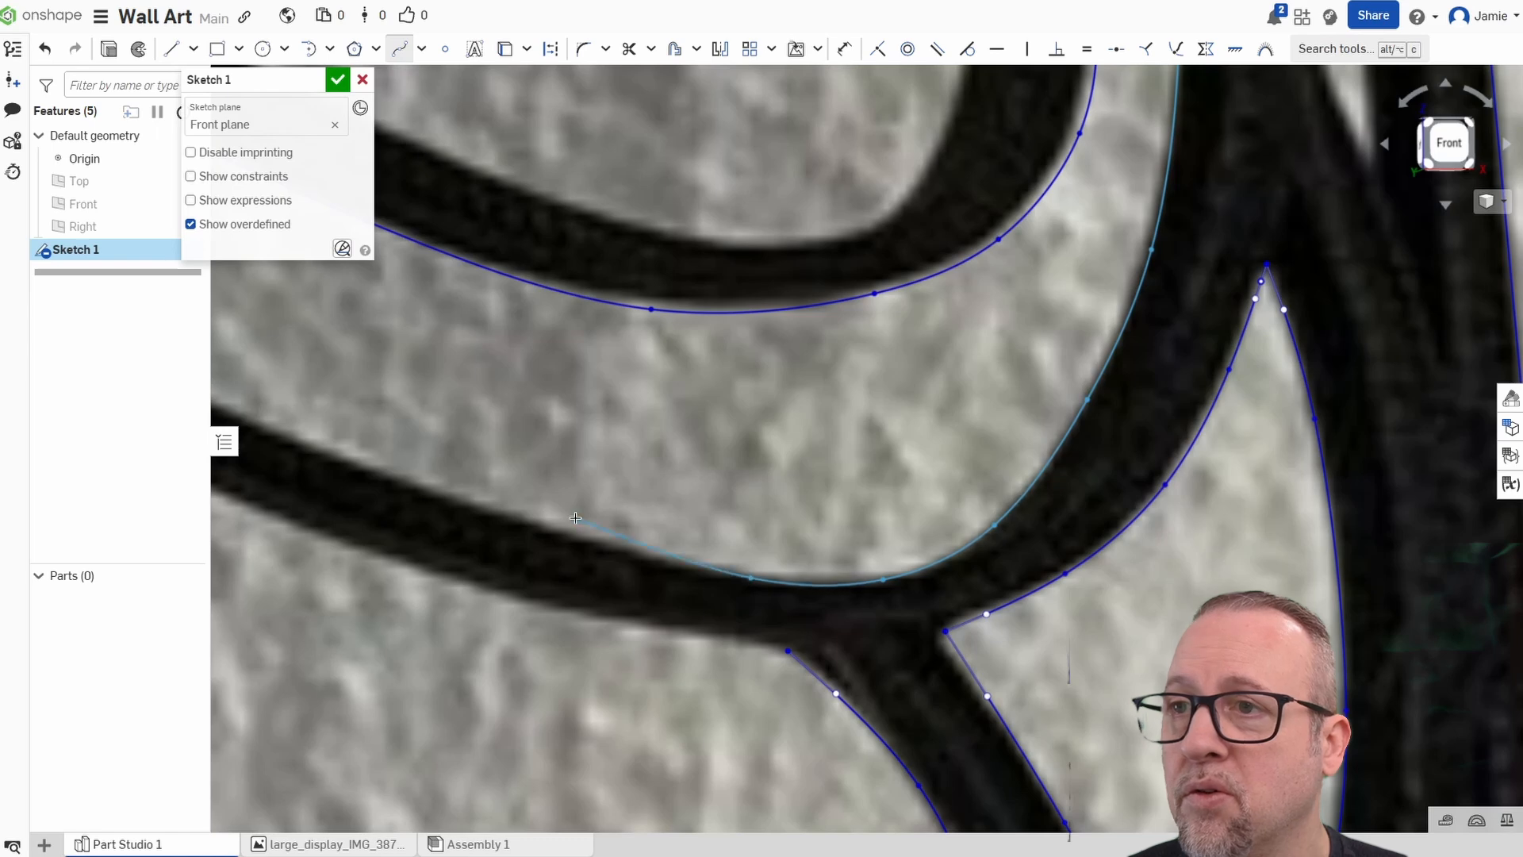
pyautogui.click(529, 521)
pyautogui.moveTo(522, 450)
pyautogui.mouseDown(button='middle')
pyautogui.moveTo(632, 490)
pyautogui.moveTo(980, 528)
pyautogui.mouseUp(button='middle')
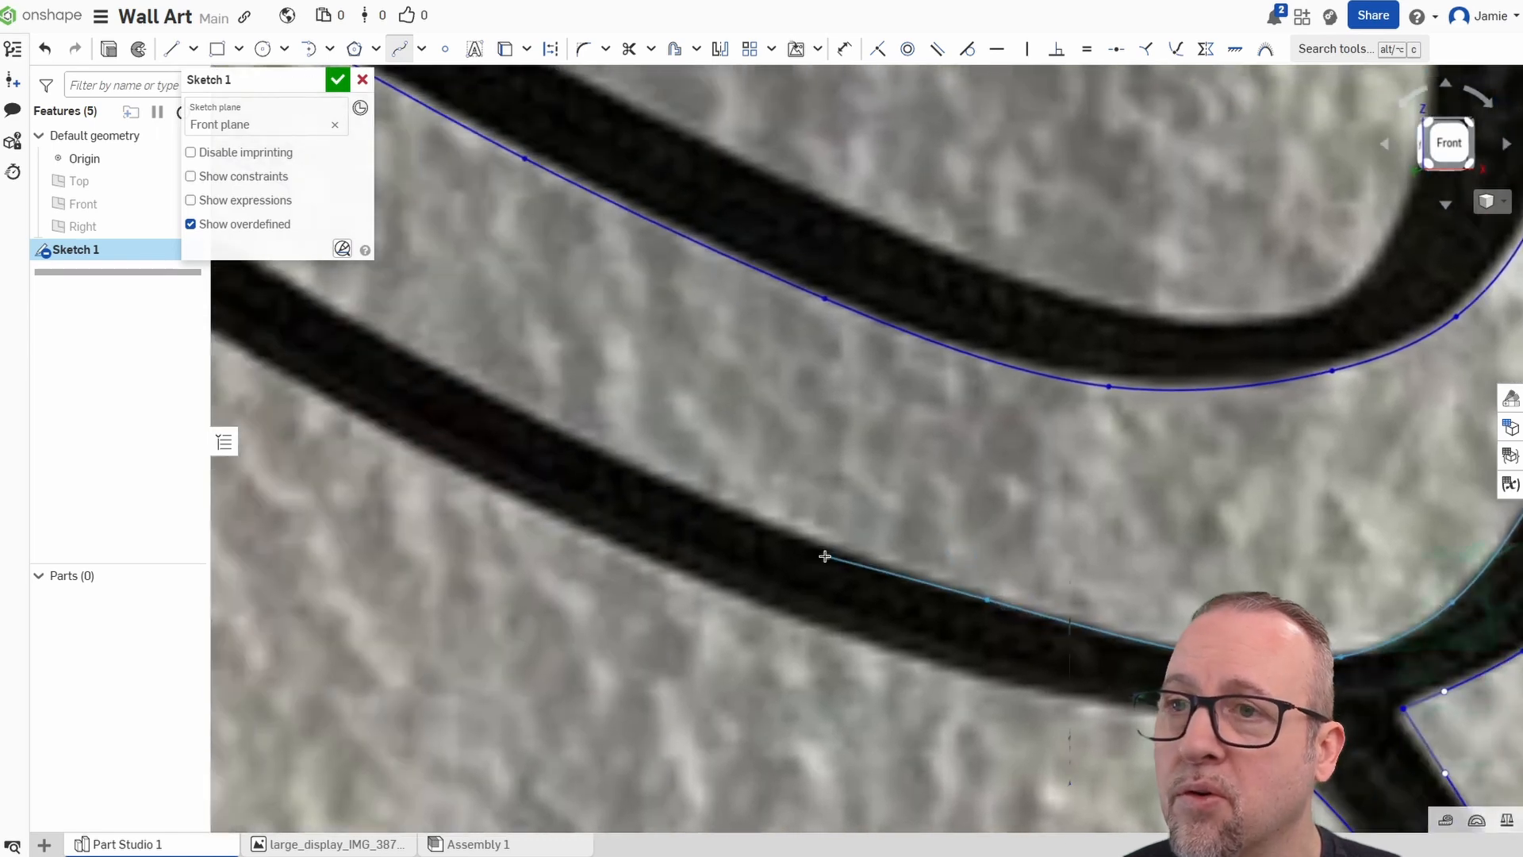
pyautogui.click(792, 534)
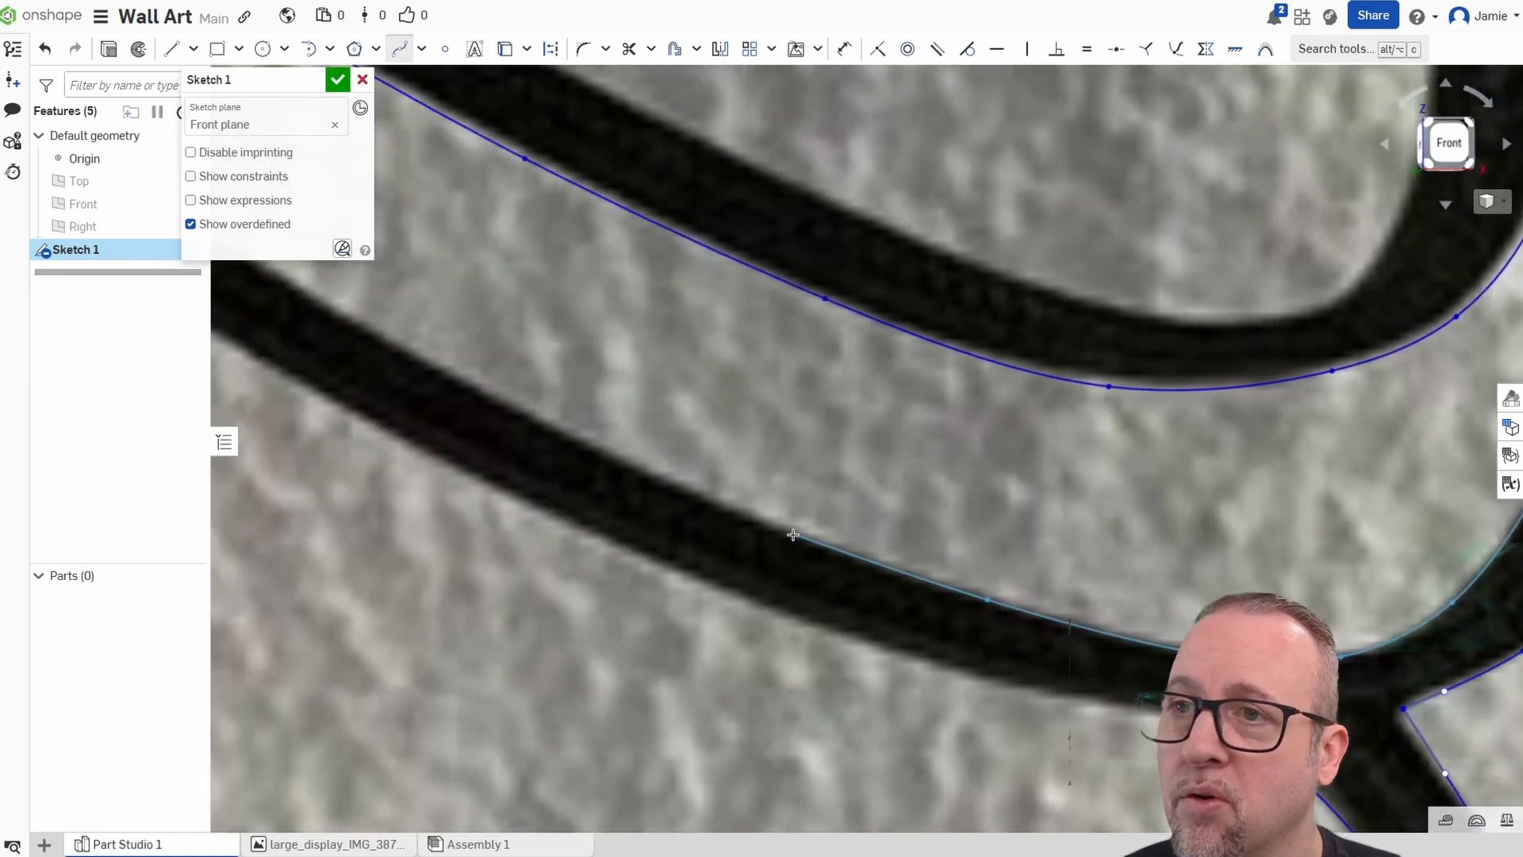
pyautogui.click(565, 435)
pyautogui.moveTo(518, 327); pyautogui.dragTo(1004, 548, button='middle')
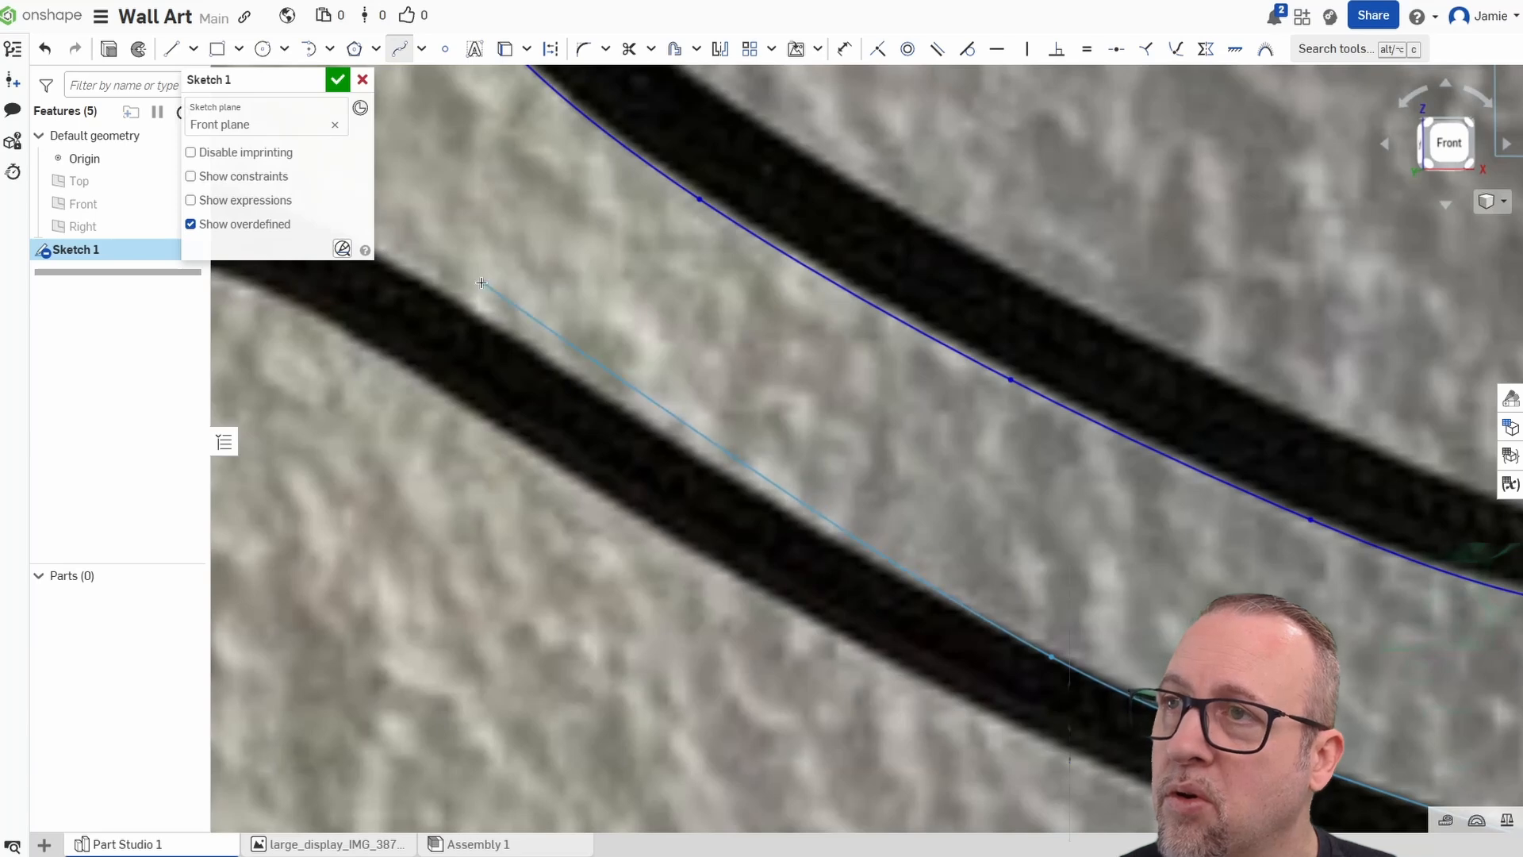
pyautogui.click(456, 300)
pyautogui.moveTo(491, 234); pyautogui.dragTo(1049, 458, button='middle')
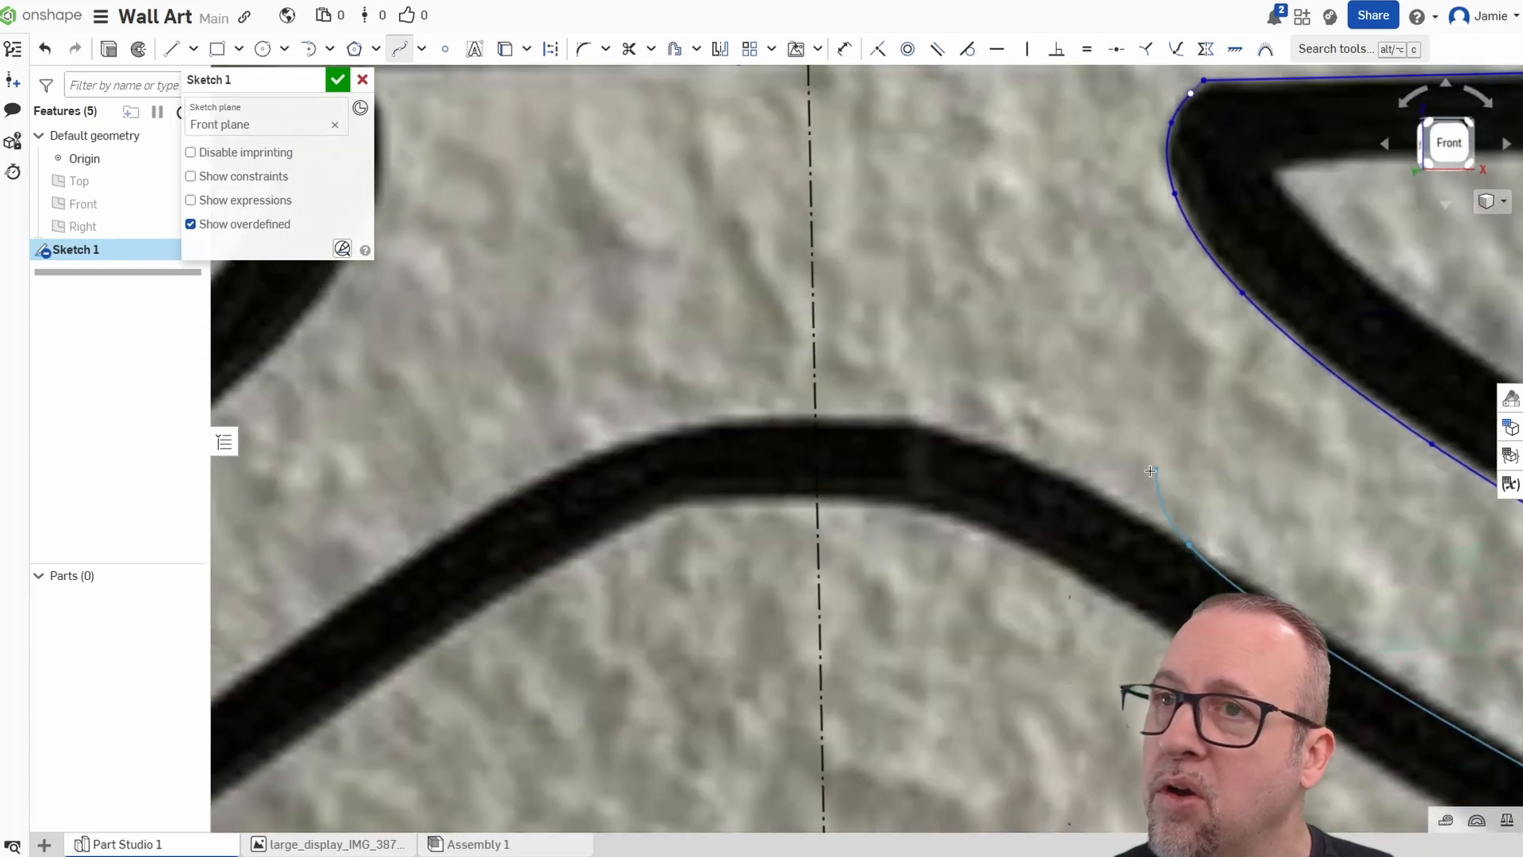
pyautogui.click(1033, 460)
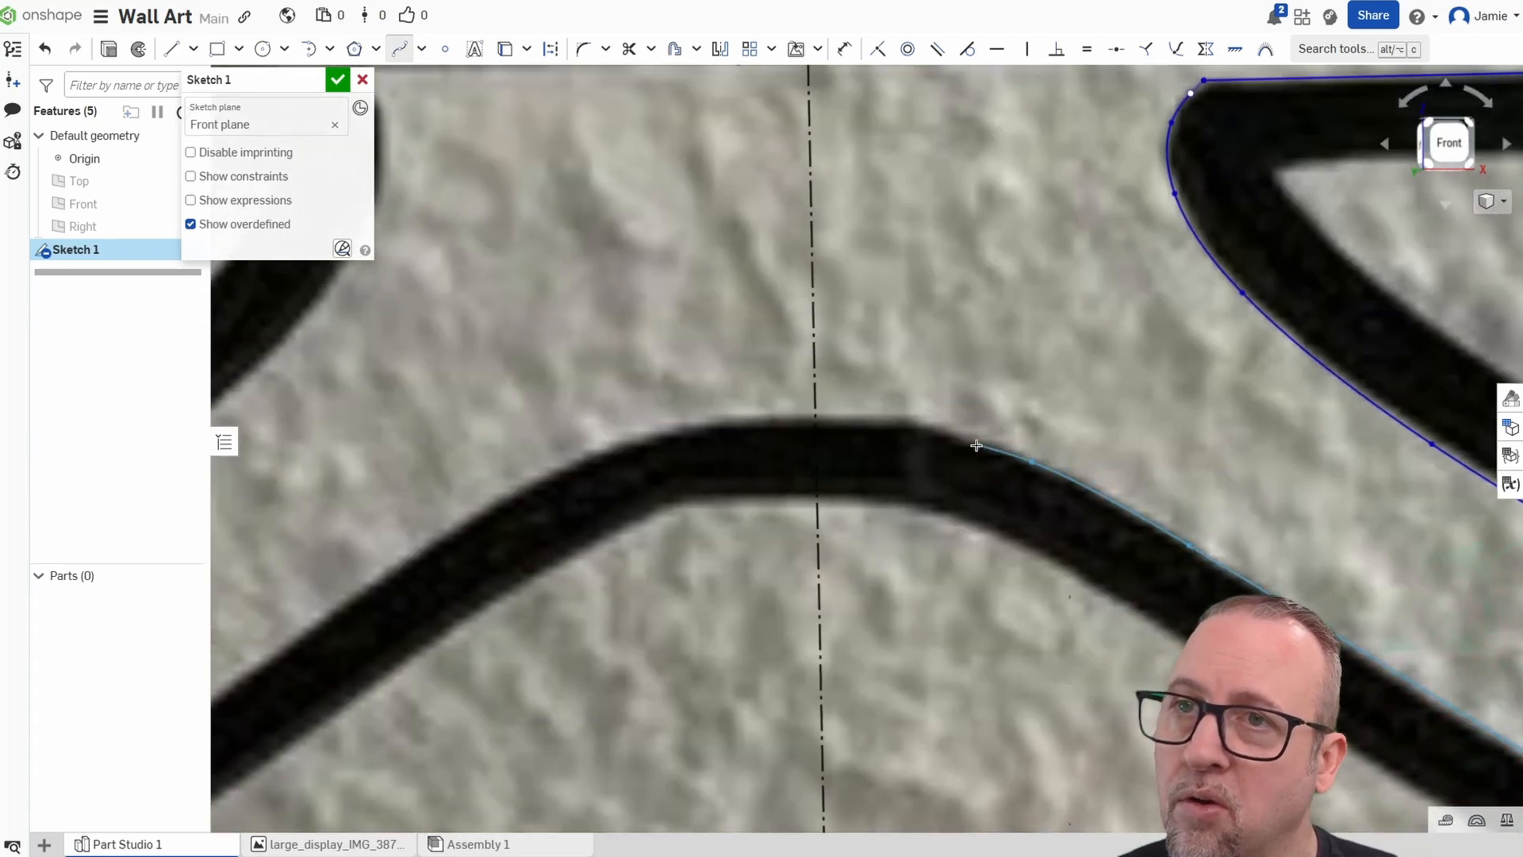
pyautogui.click(917, 428)
pyautogui.click(838, 416)
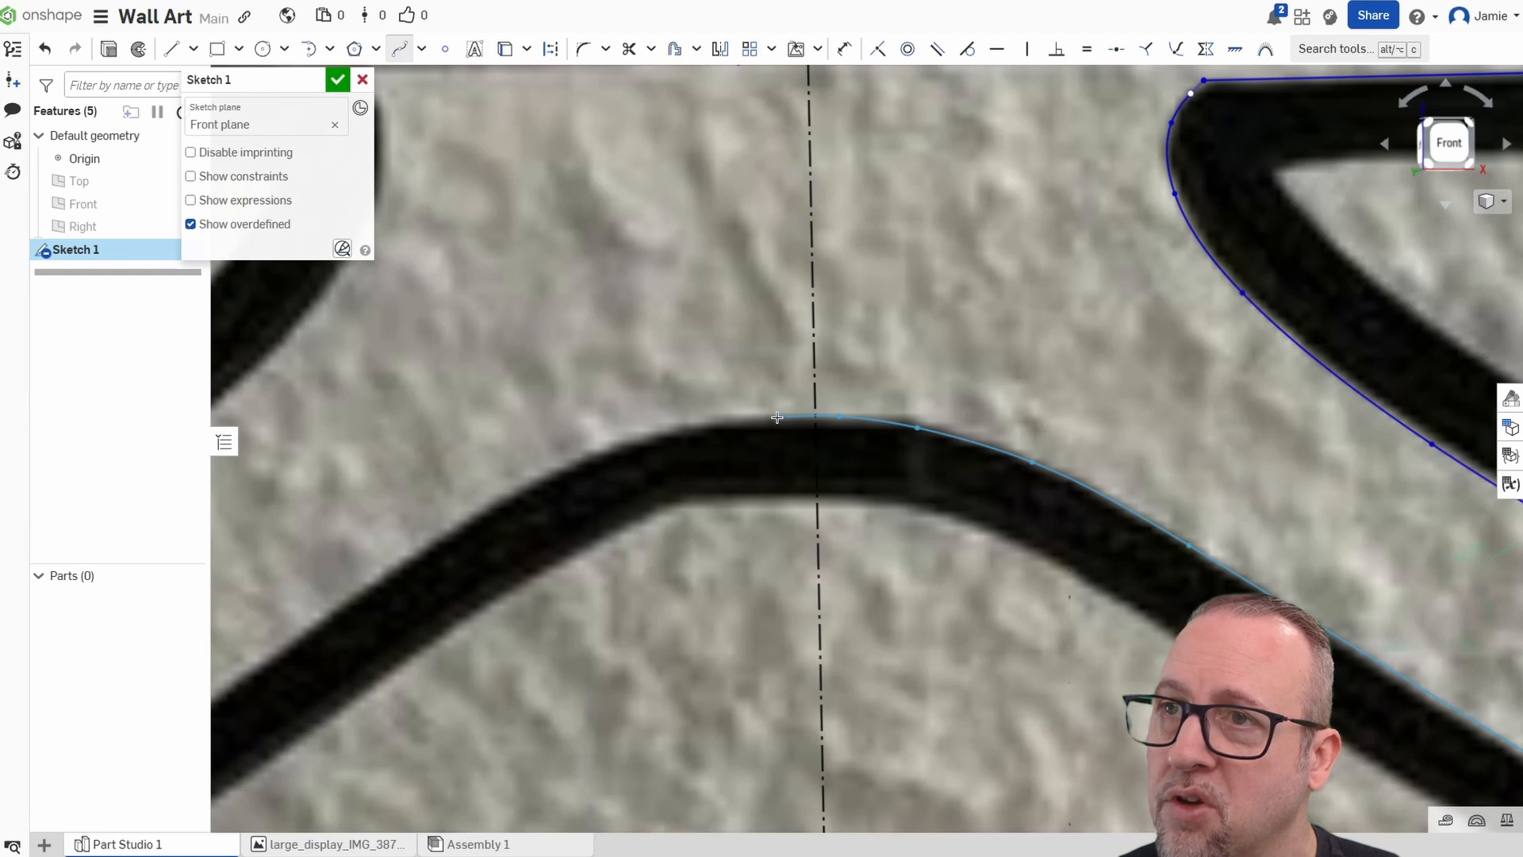
pyautogui.rightClick(779, 415)
pyautogui.click(799, 428)
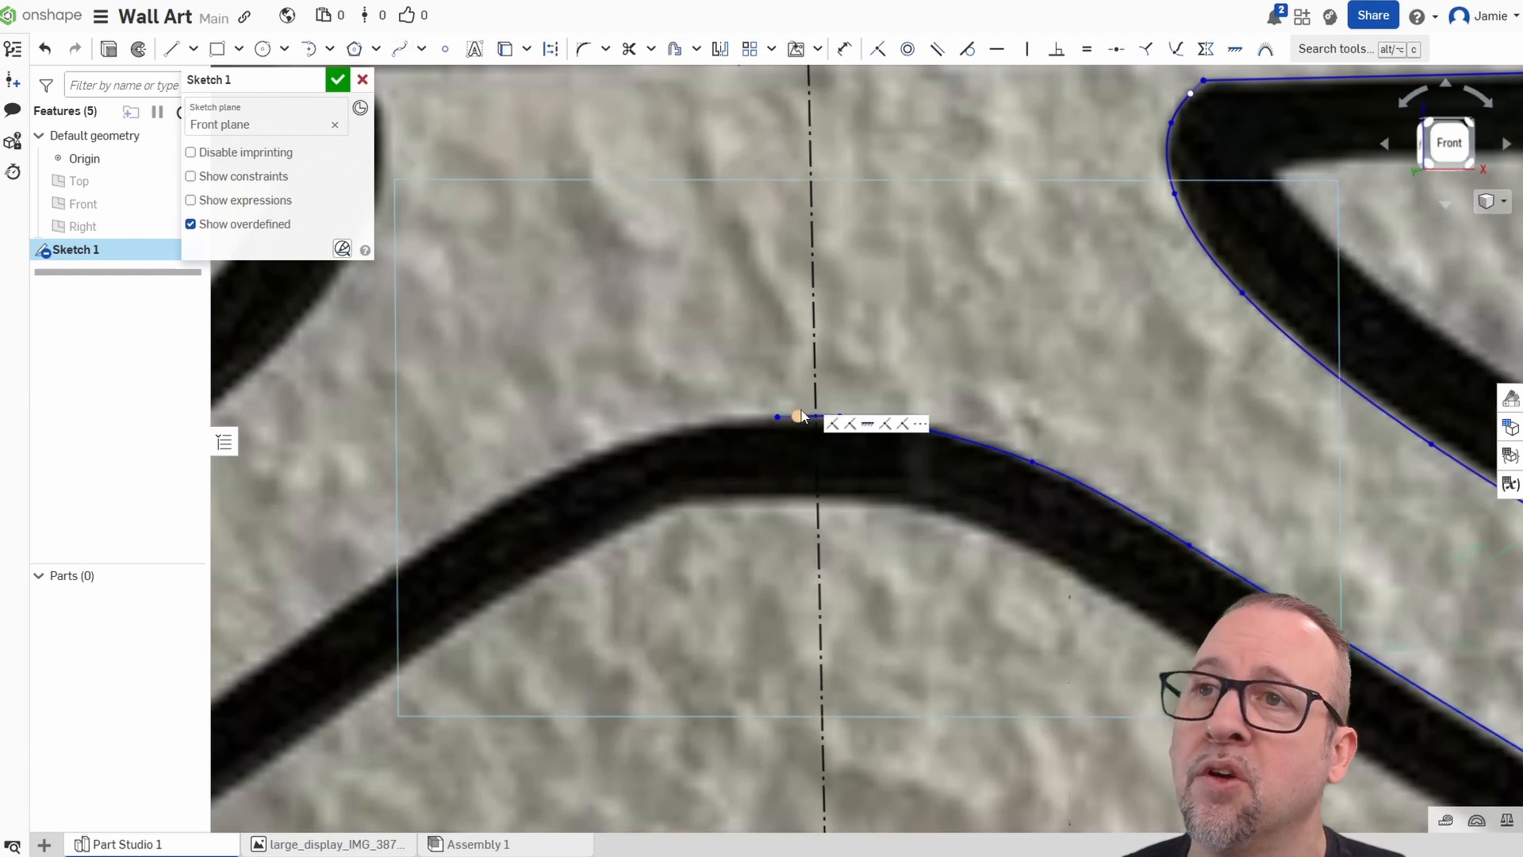
# Trim the ends of the brow slot's line and the band's upper spline that extend past the vertical centerline.
pyautogui.moveTo(960, 631); pyautogui.dragTo(889, 669, button='middle')
pyautogui.scroll(-4, 924, 647)
pyautogui.scroll(3, 923, 575)
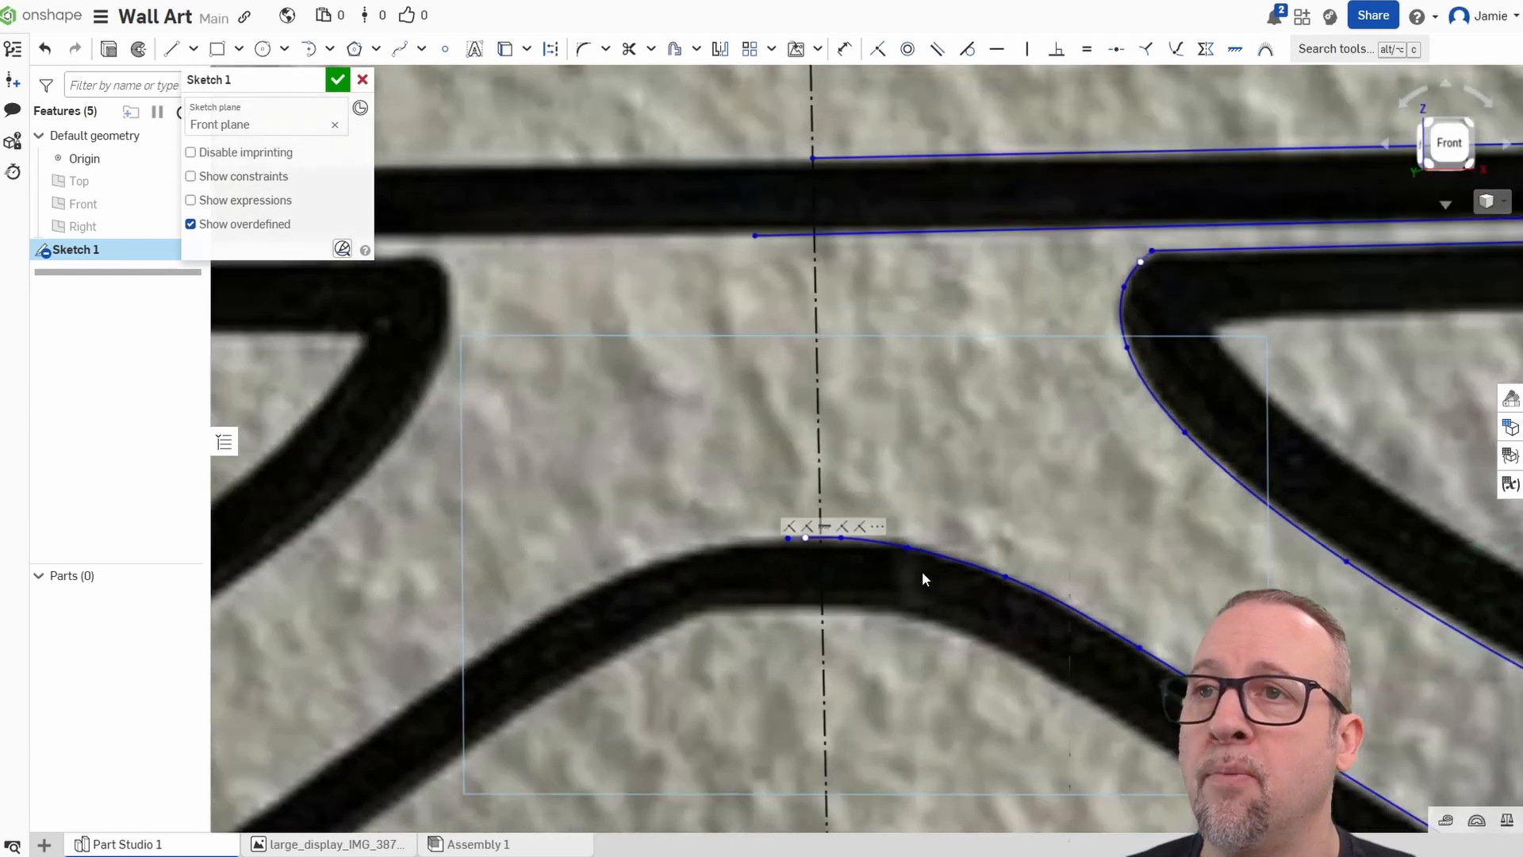
pyautogui.click(629, 48)
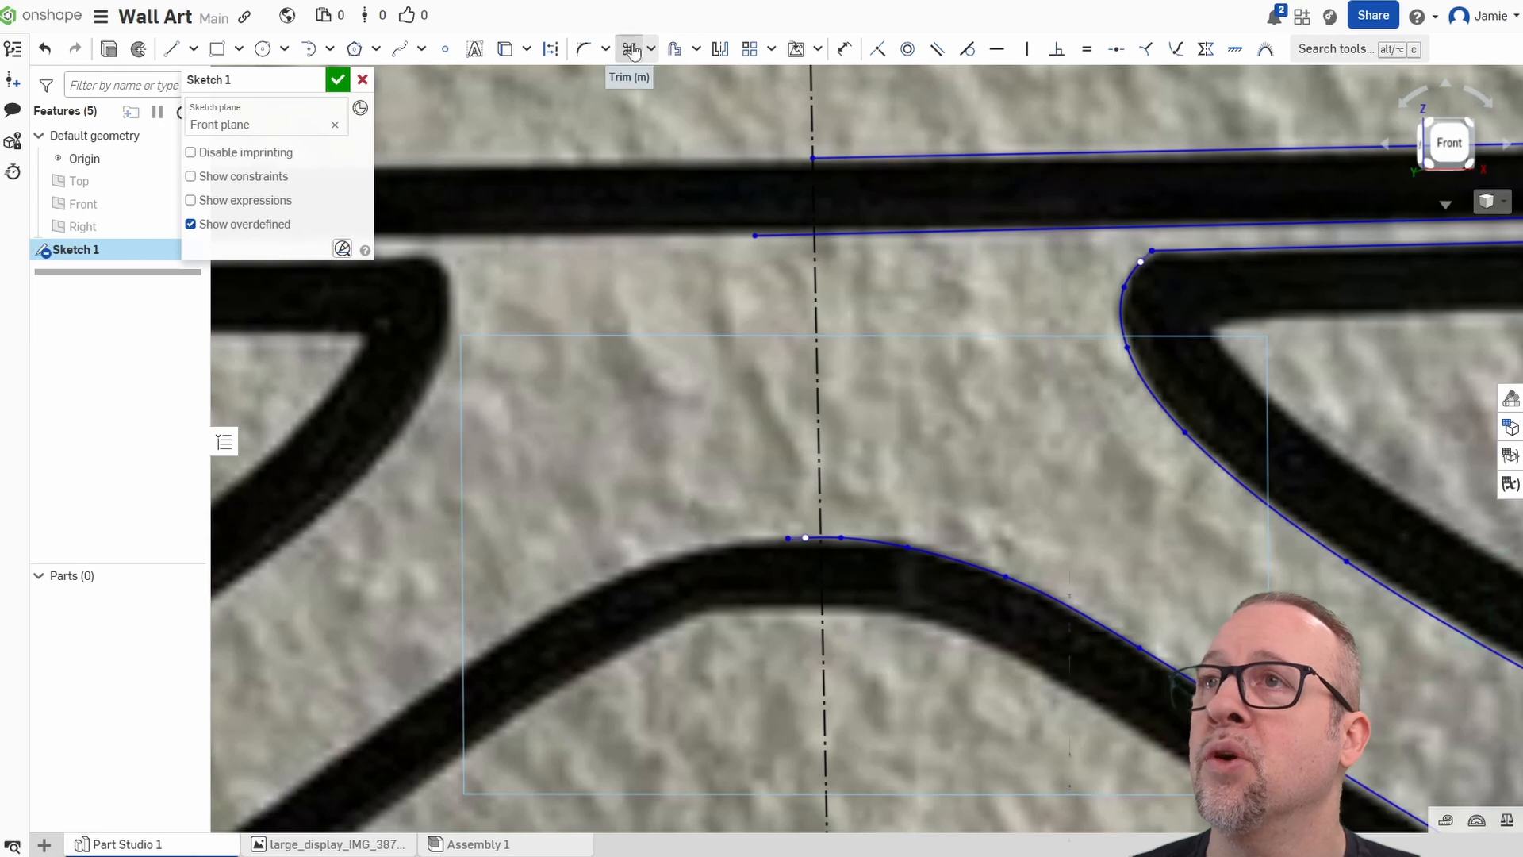
pyautogui.moveTo(790, 290); pyautogui.dragTo(752, 509)
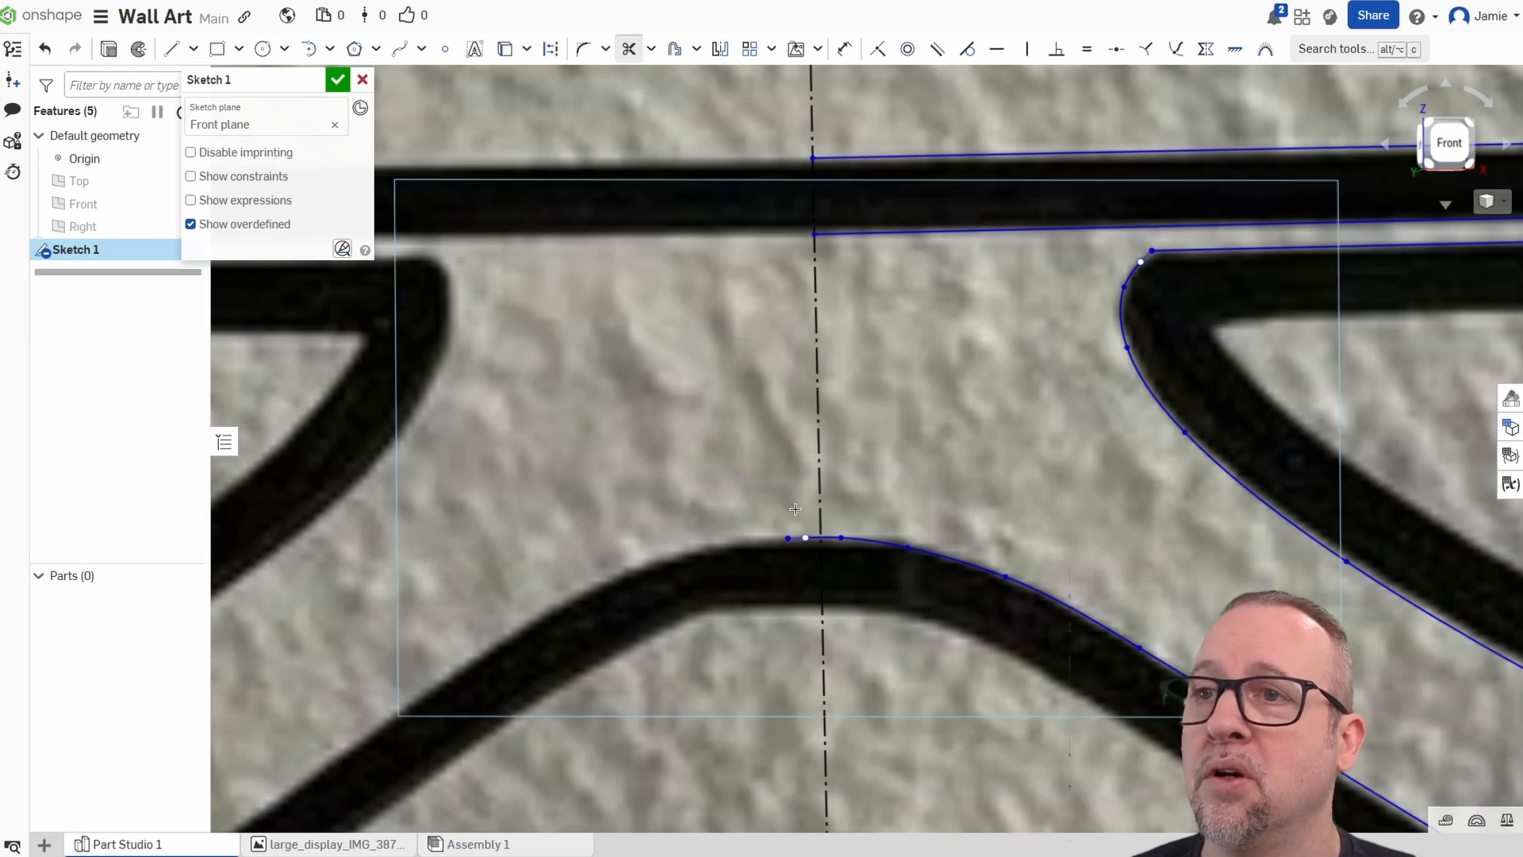
# Draw a spline along the lower edge of the band beneath the eye, from just past the centerline to the pointed cheek strap's upper inner corner.
pyautogui.scroll(-3, 905, 640)
pyautogui.moveTo(1162, 652); pyautogui.dragTo(993, 387, button='middle')
pyautogui.scroll(-2, 1078, 570)
pyautogui.moveTo(1173, 655); pyautogui.dragTo(1047, 535, button='middle')
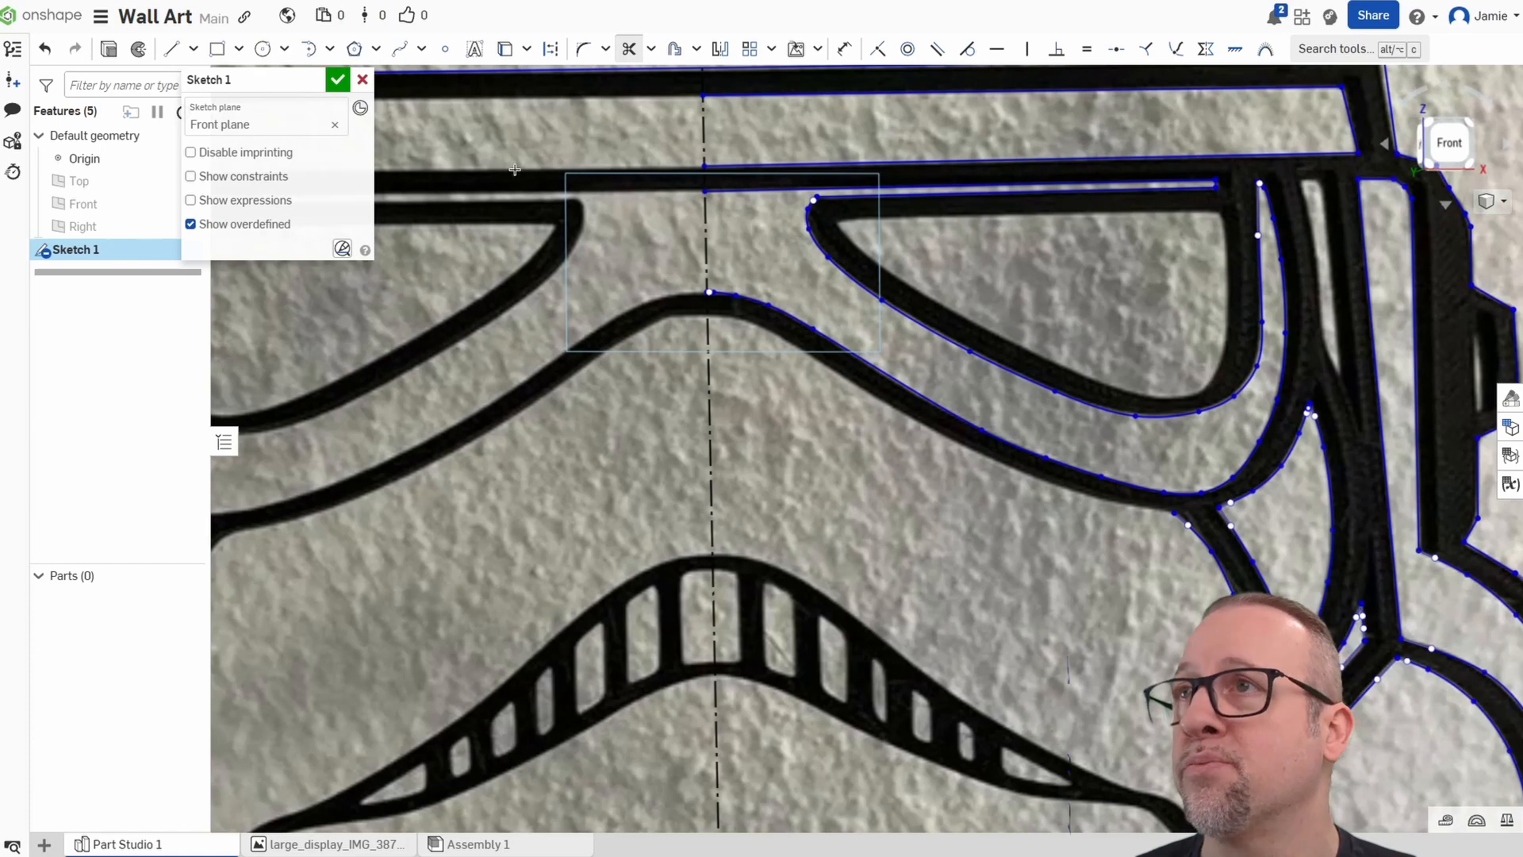
pyautogui.click(400, 49)
pyautogui.scroll(3, 683, 404)
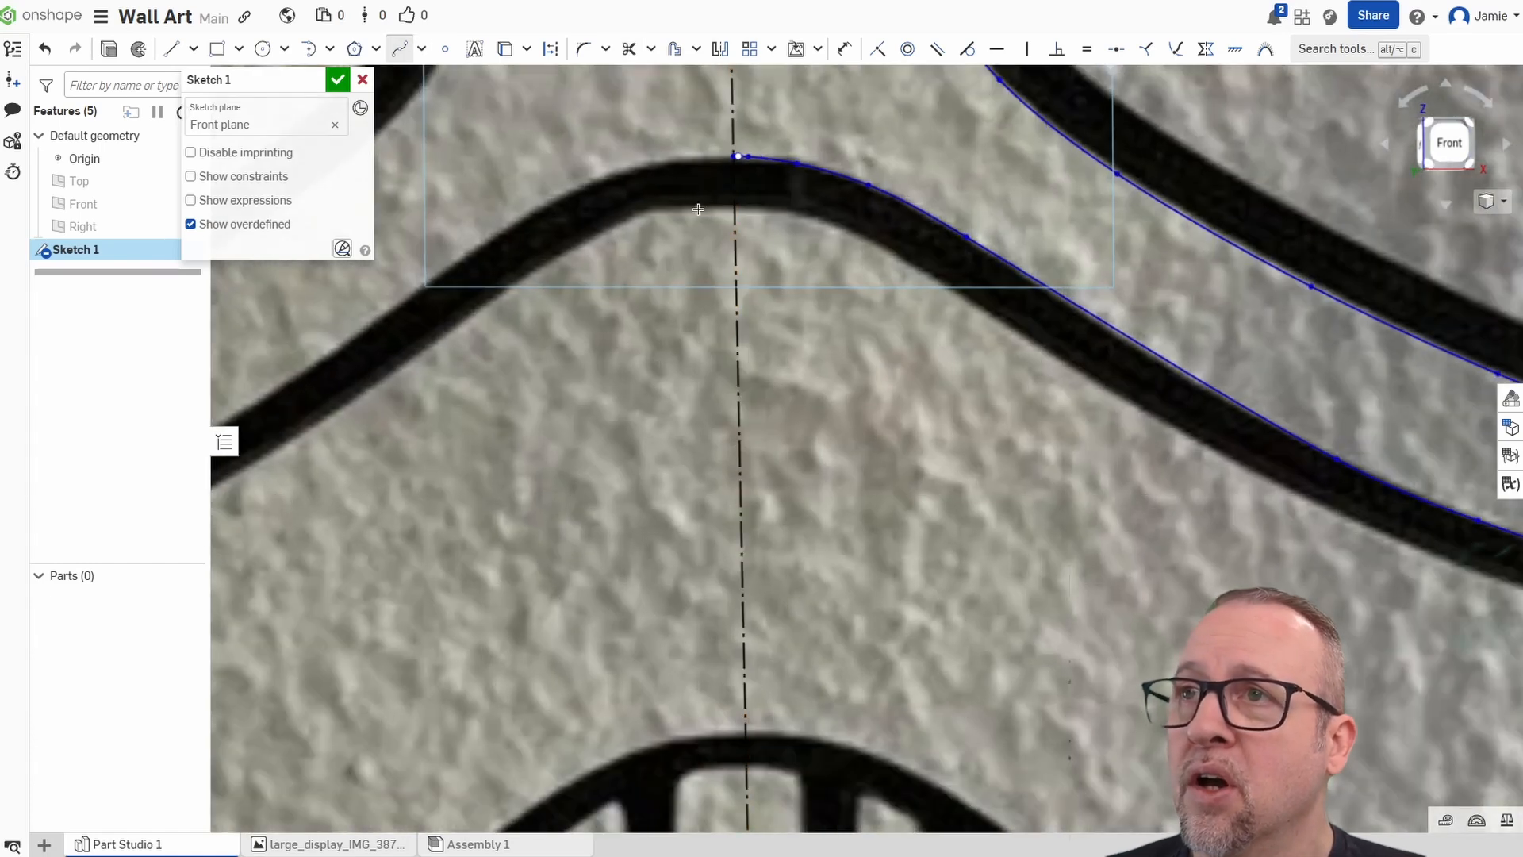
pyautogui.click(698, 208)
pyautogui.click(760, 207)
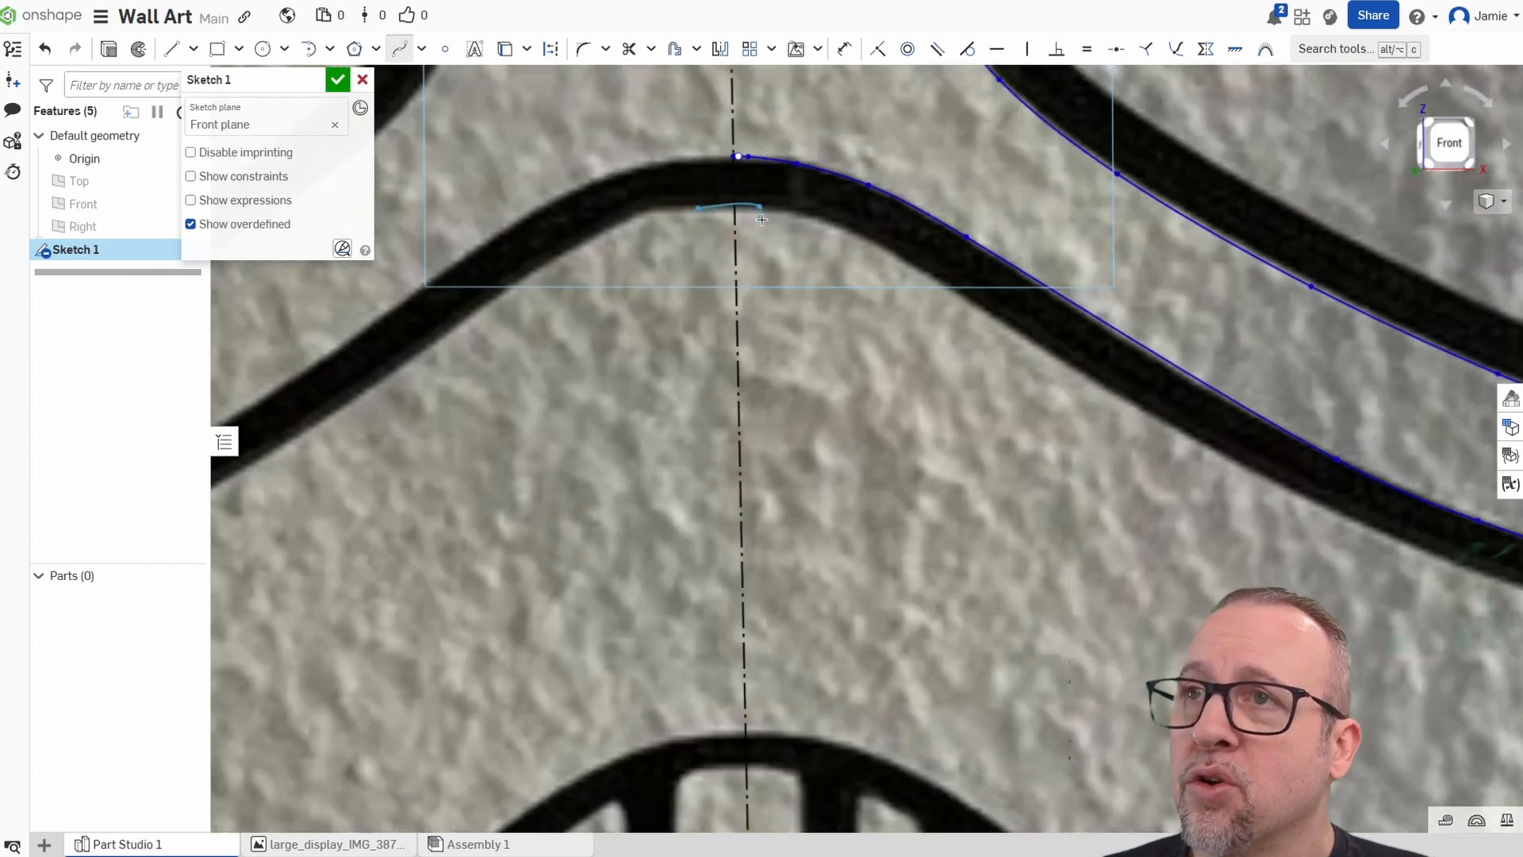
pyautogui.click(829, 223)
pyautogui.click(917, 270)
pyautogui.click(1059, 357)
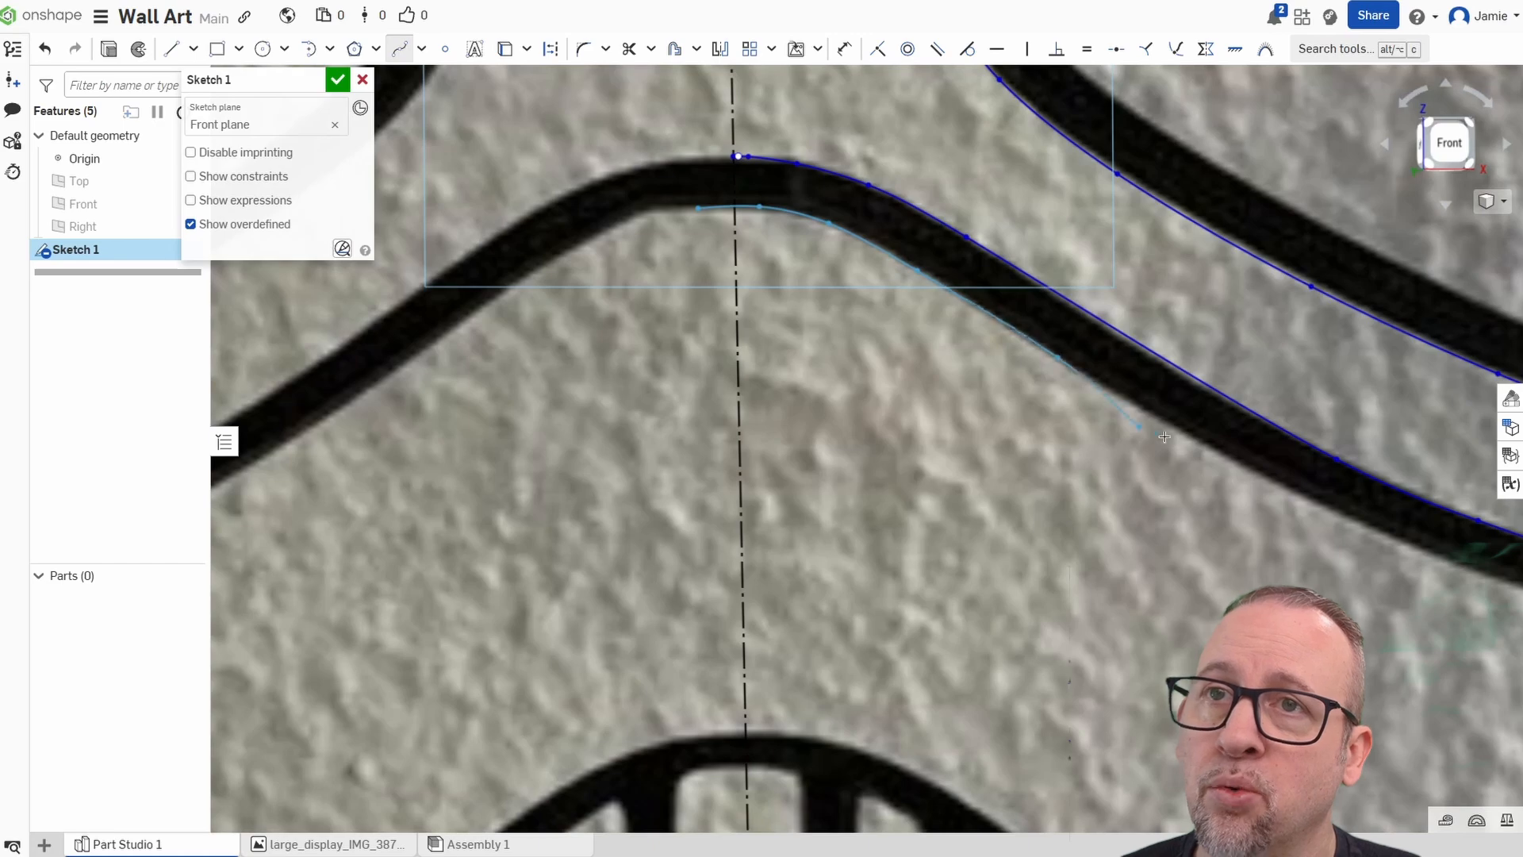
pyautogui.moveTo(1242, 449); pyautogui.dragTo(773, 355, button='middle')
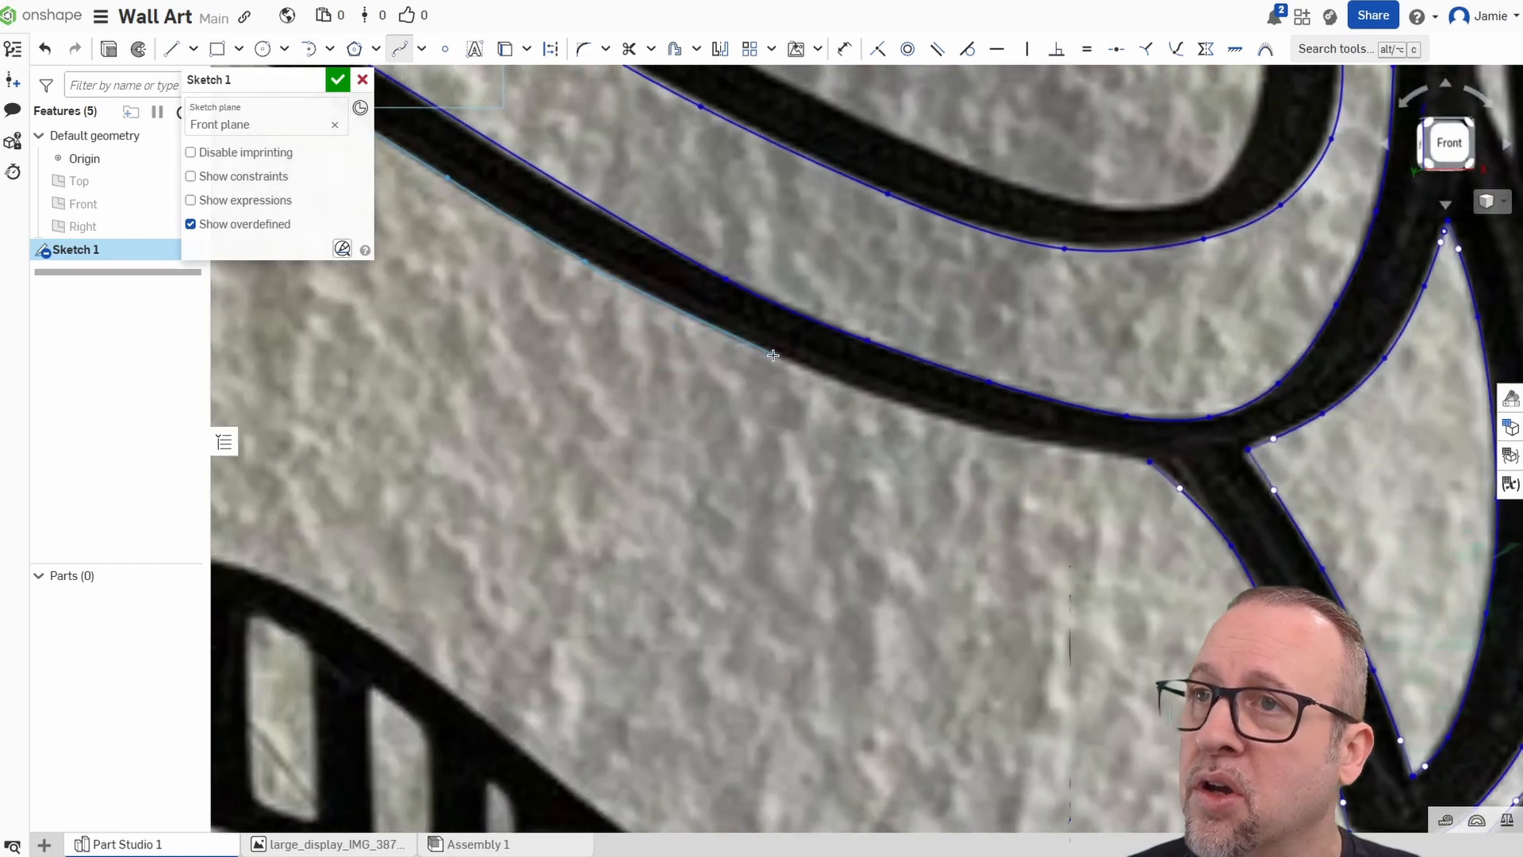
pyautogui.click(775, 356)
pyautogui.click(892, 404)
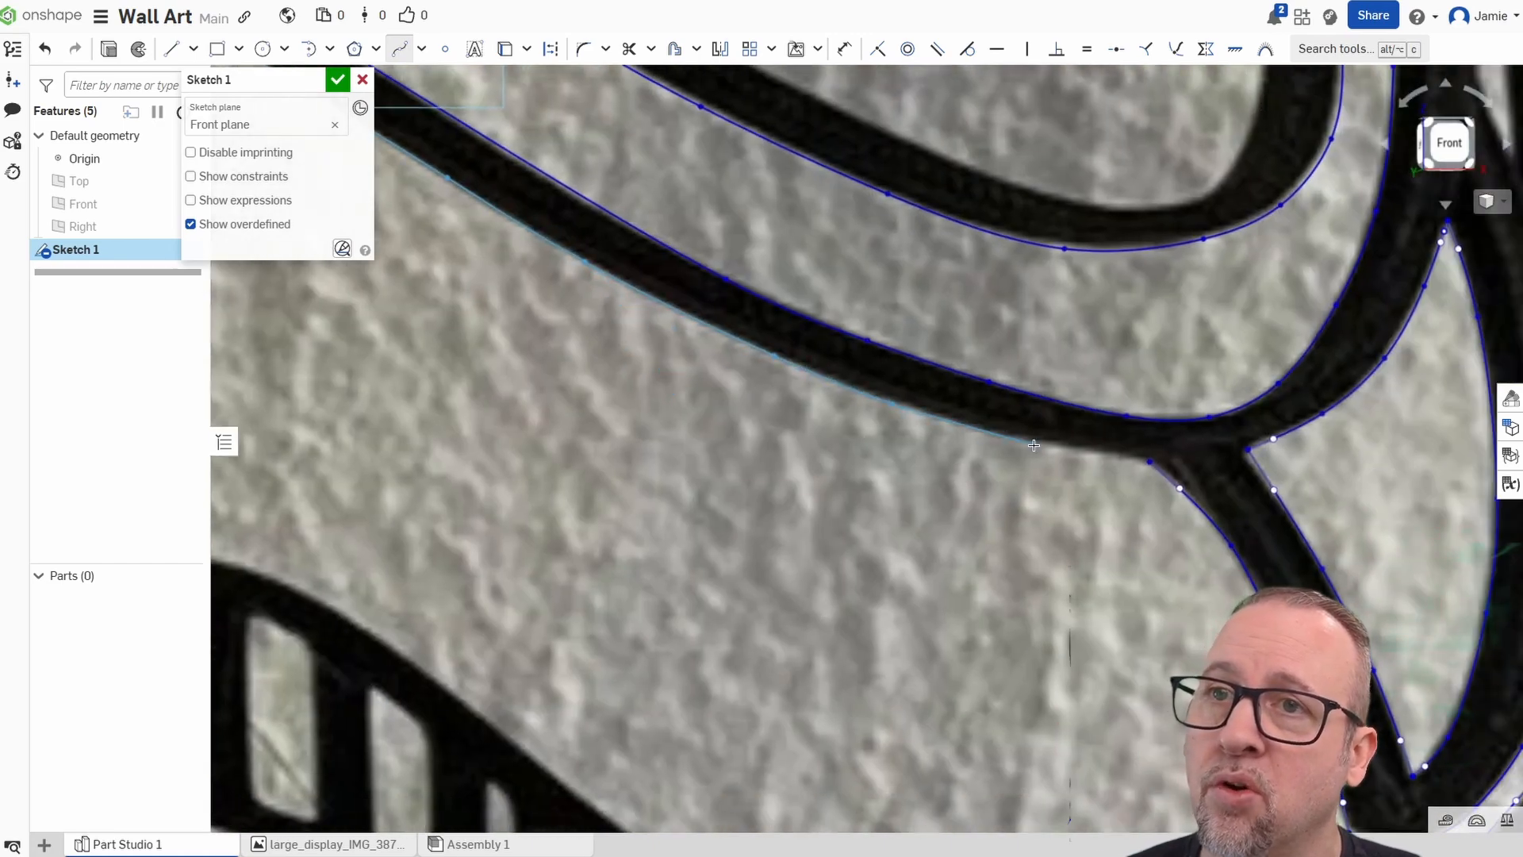
pyautogui.click(1033, 445)
pyautogui.click(1149, 460)
pyautogui.rightClick(1093, 529)
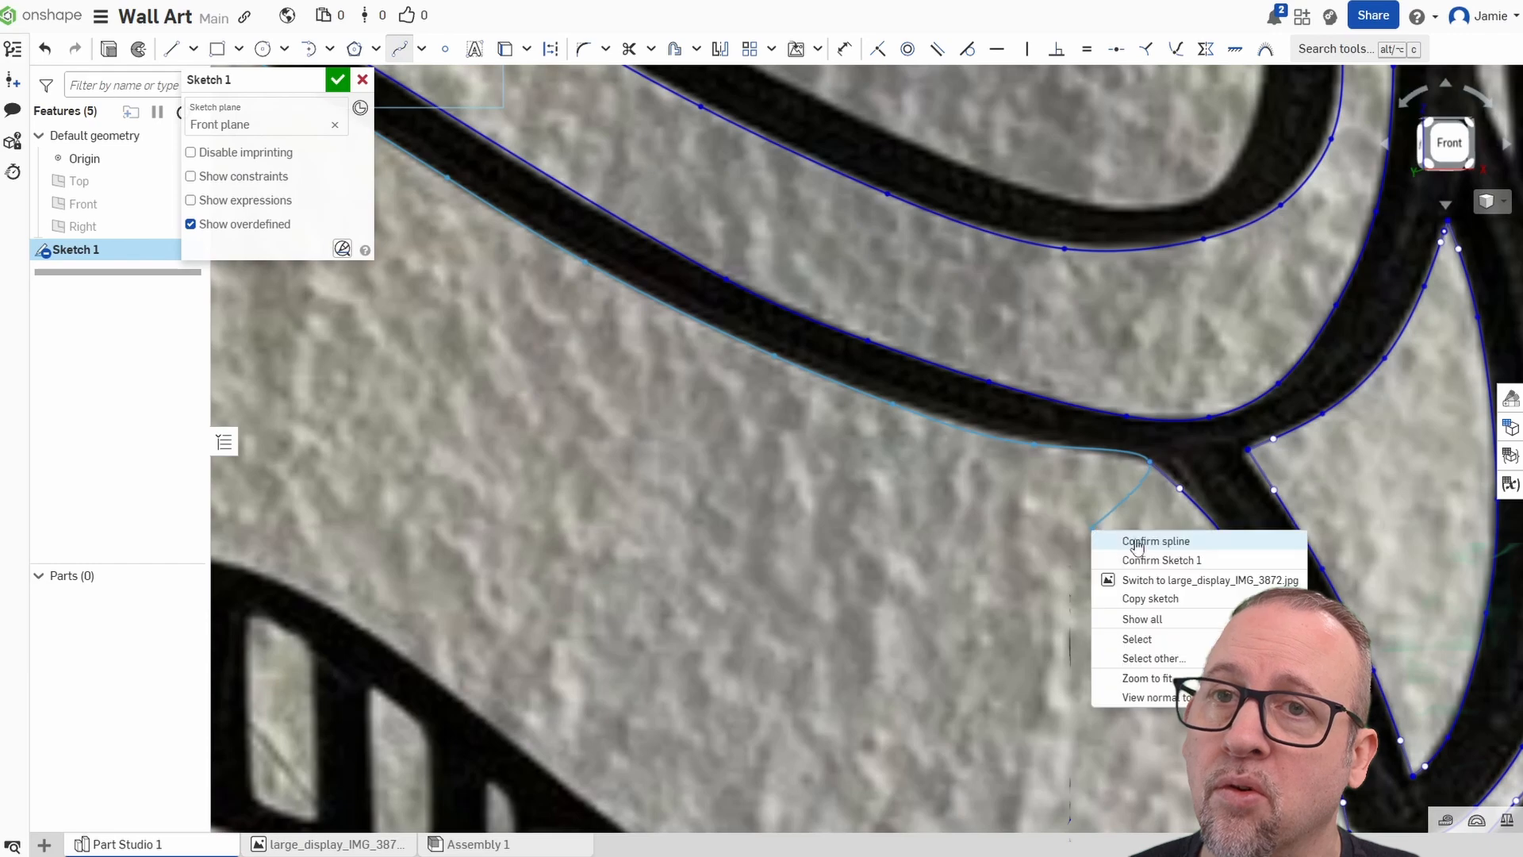
pyautogui.click(1136, 546)
# Draw a closed four-sided slot with lines inside the protruding tab on the ear side, about 5.3 tall and 1 wide.
pyautogui.moveTo(1119, 607)
pyautogui.mouseDown(button='middle')
pyautogui.moveTo(864, 495)
pyautogui.moveTo(836, 440)
pyautogui.moveTo(782, 460)
pyautogui.mouseUp(button='middle')
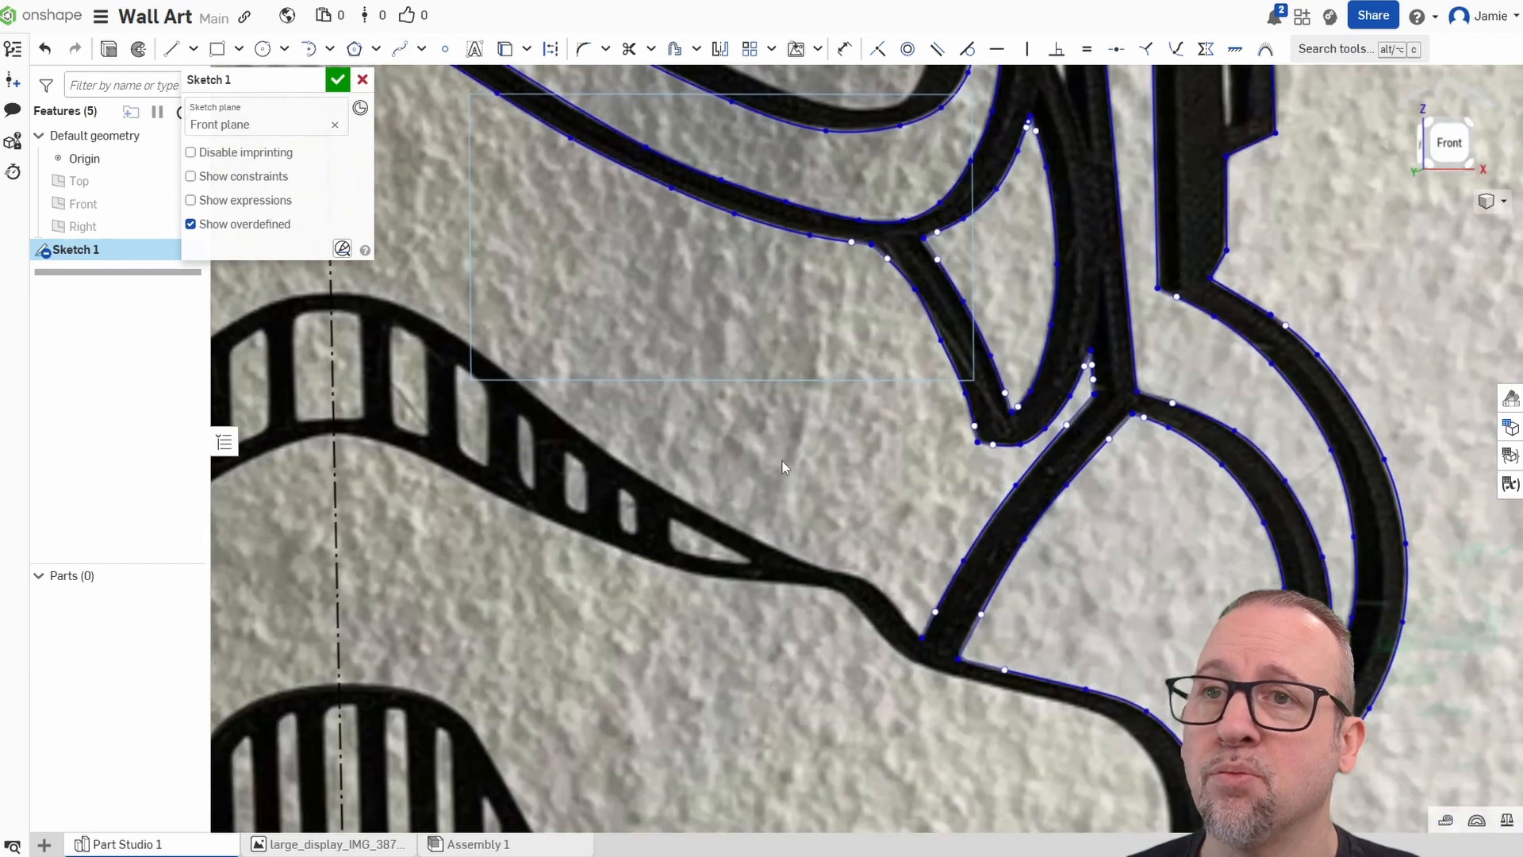
pyautogui.scroll(-3, 782, 460)
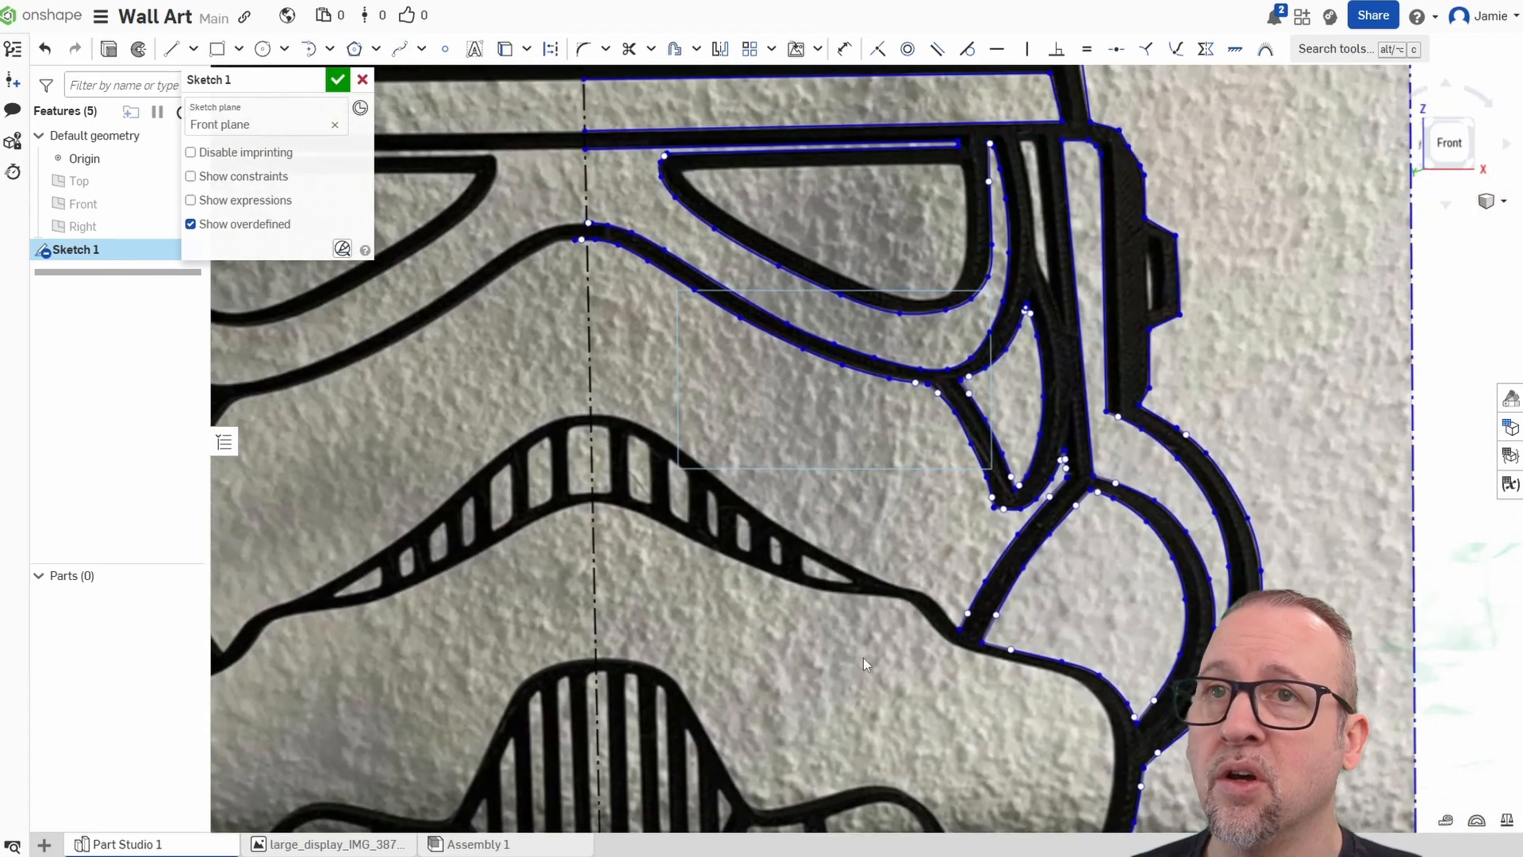
pyautogui.scroll(-3, 863, 658)
pyautogui.scroll(5, 1203, 259)
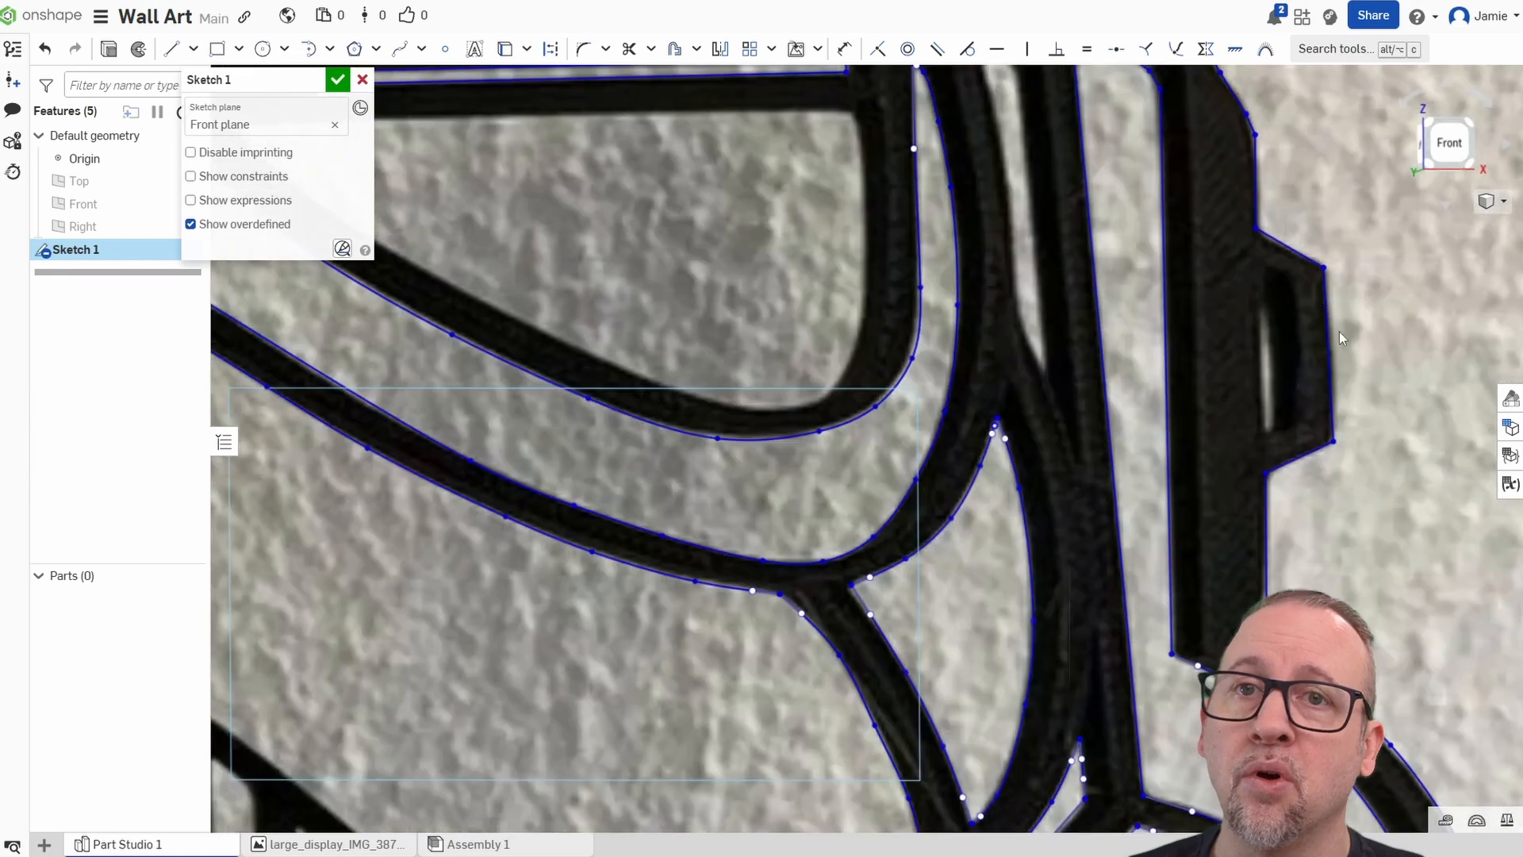
pyautogui.moveTo(1339, 332); pyautogui.dragTo(921, 287, button='middle')
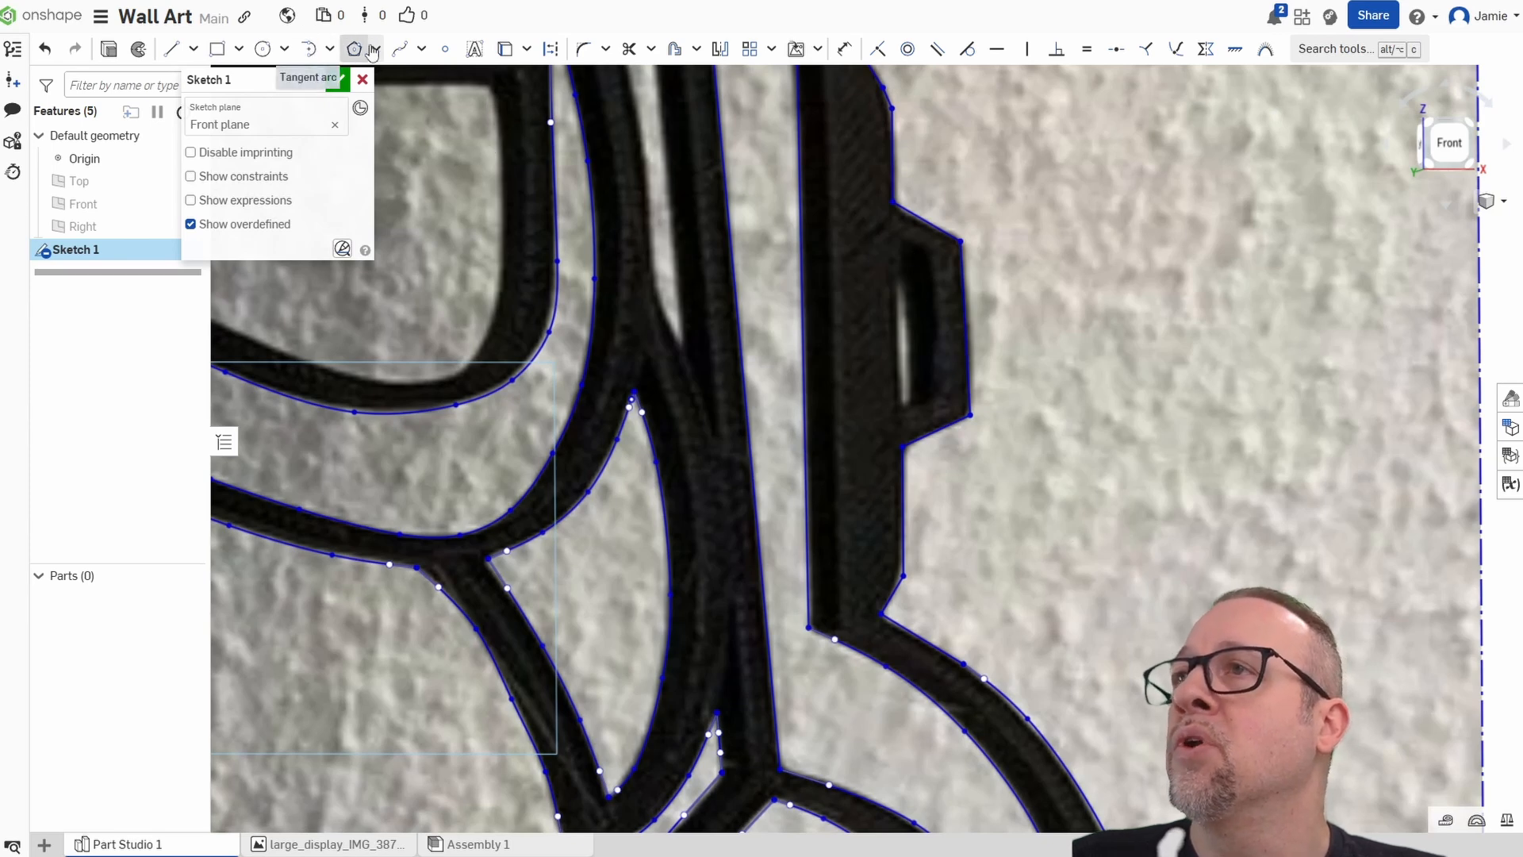
pyautogui.click(400, 49)
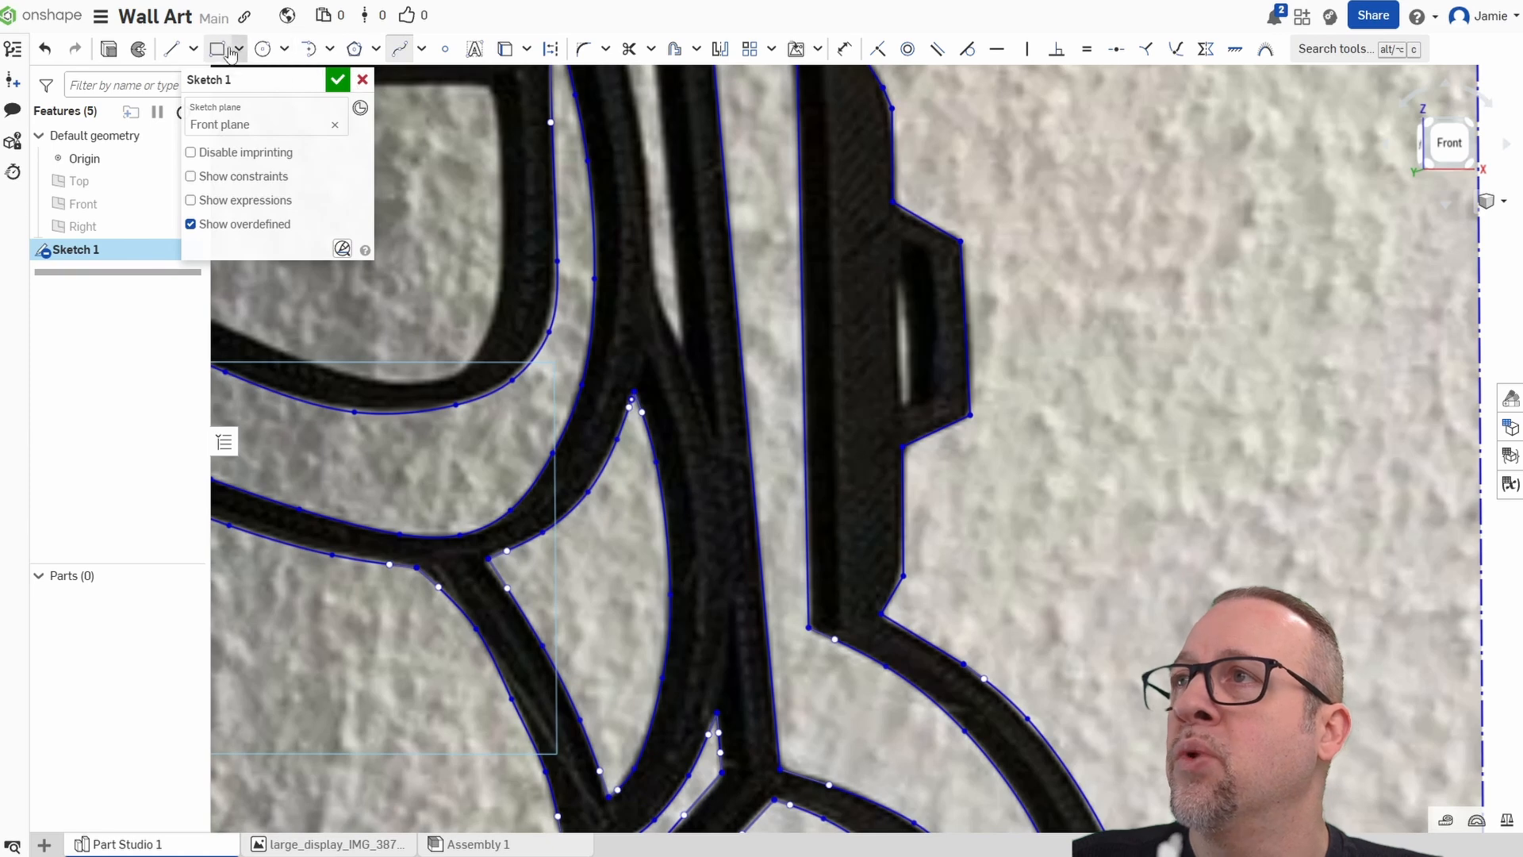
pyautogui.click(170, 48)
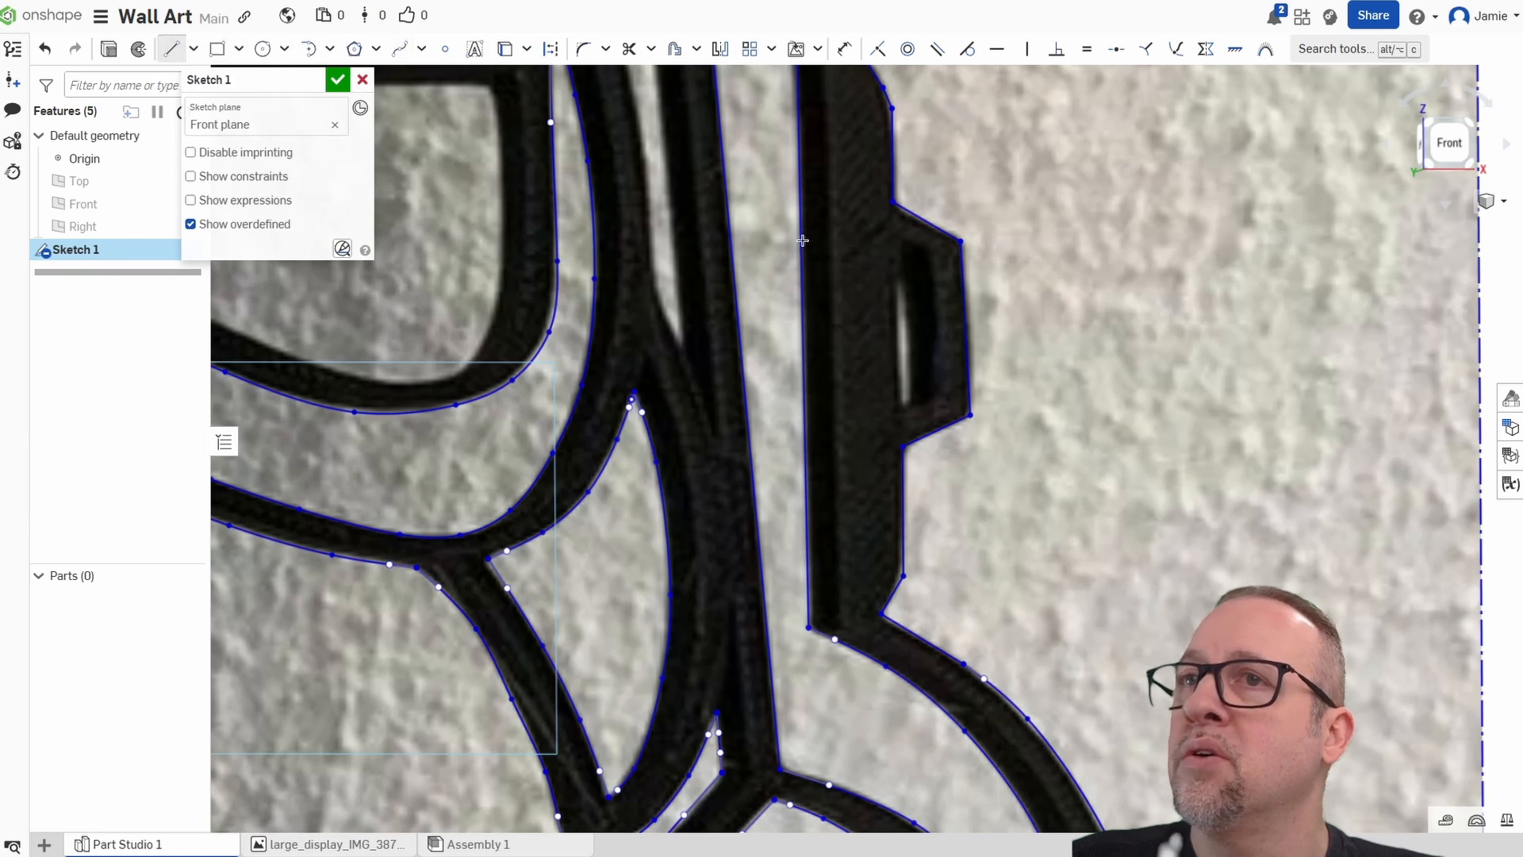
pyautogui.click(893, 251)
pyautogui.click(894, 409)
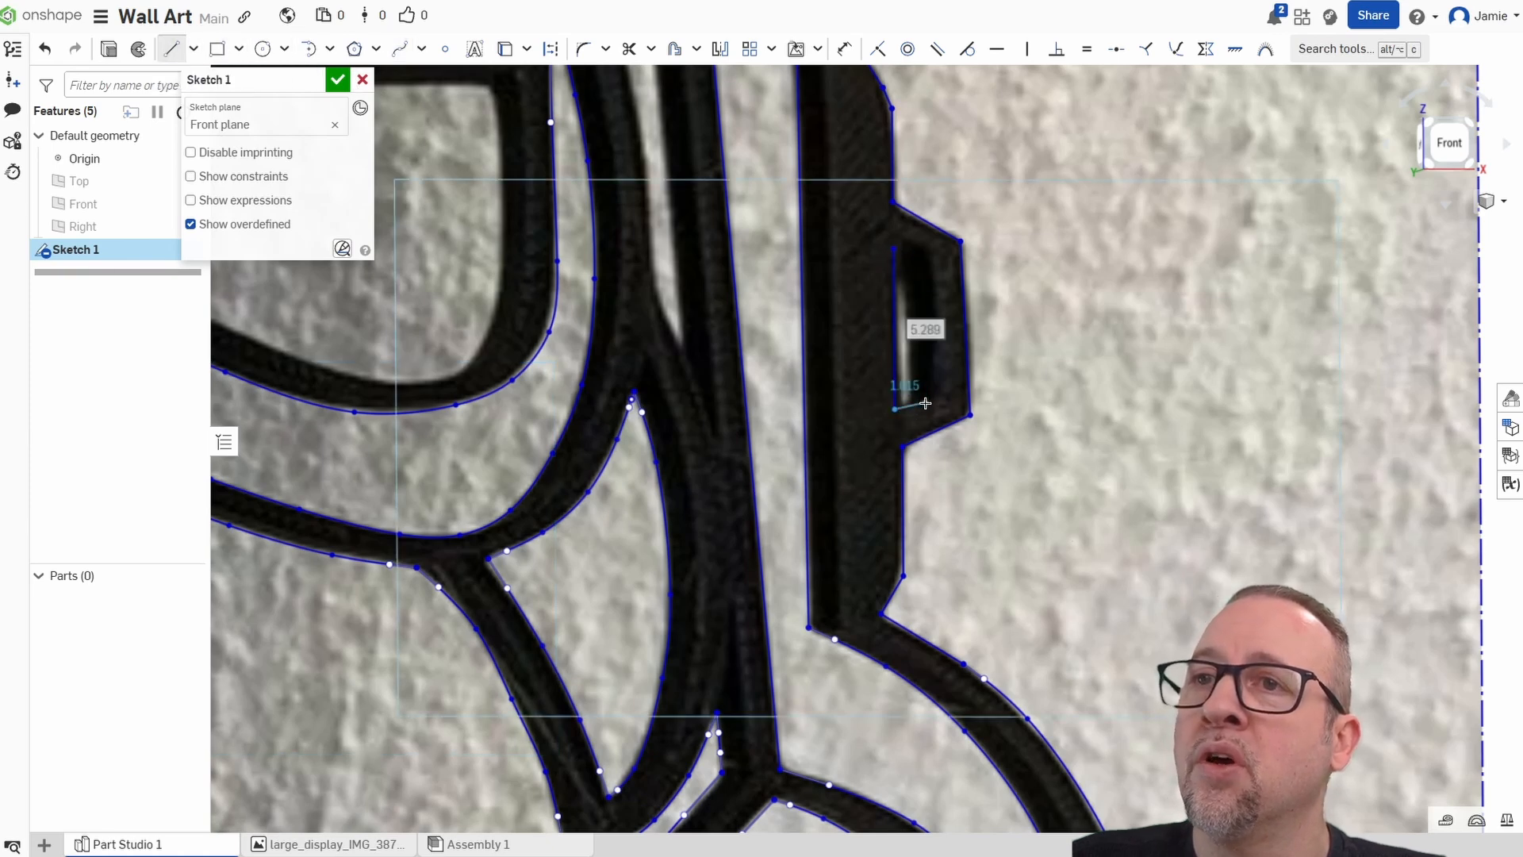
pyautogui.click(923, 402)
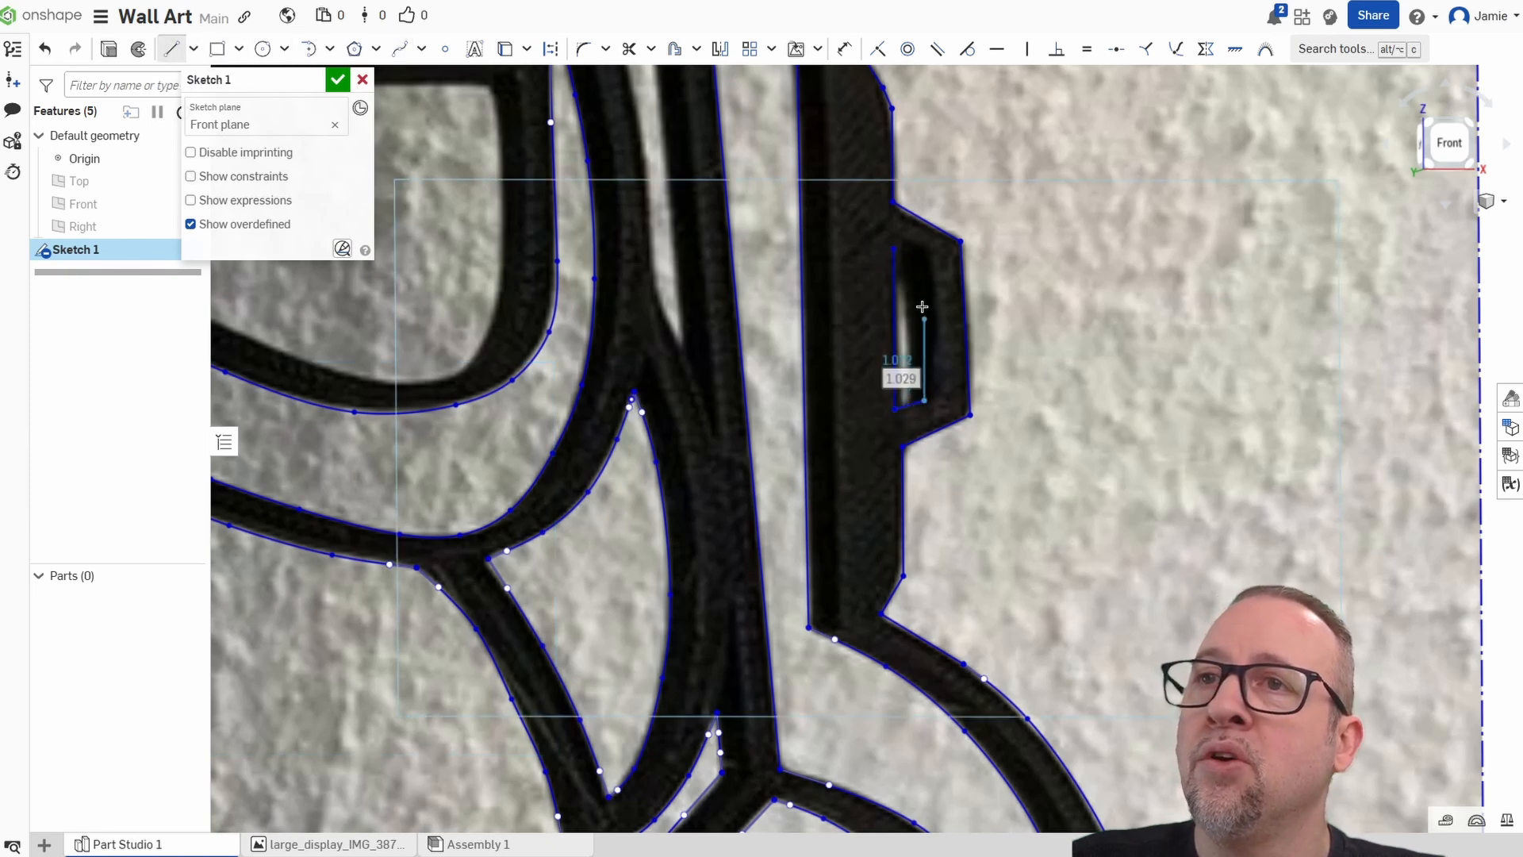
pyautogui.click(923, 259)
pyautogui.click(893, 249)
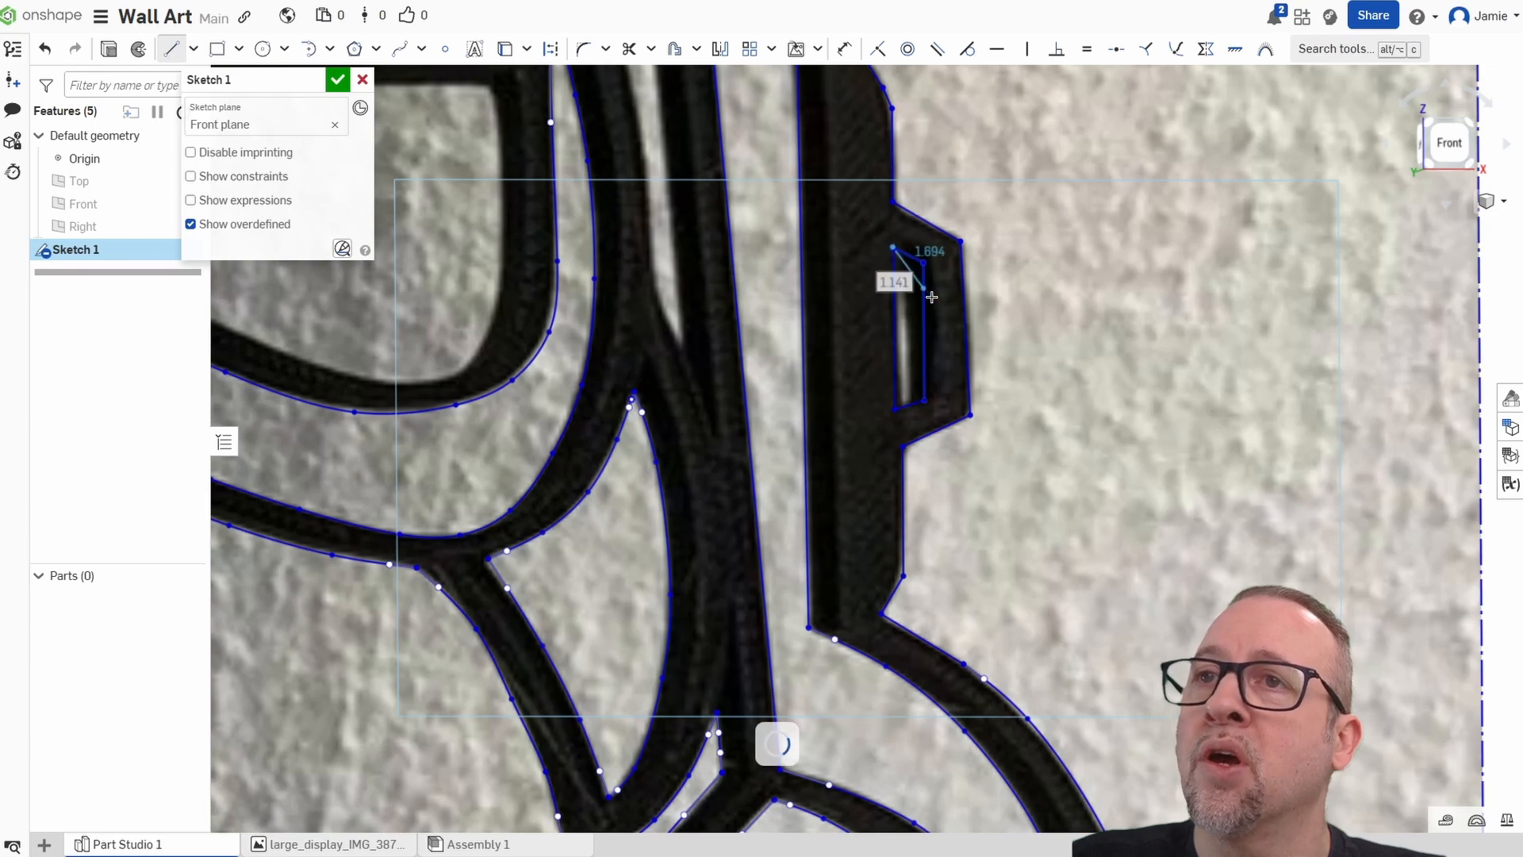
pyautogui.rightClick(912, 298)
pyautogui.click(931, 310)
pyautogui.scroll(-4, 936, 493)
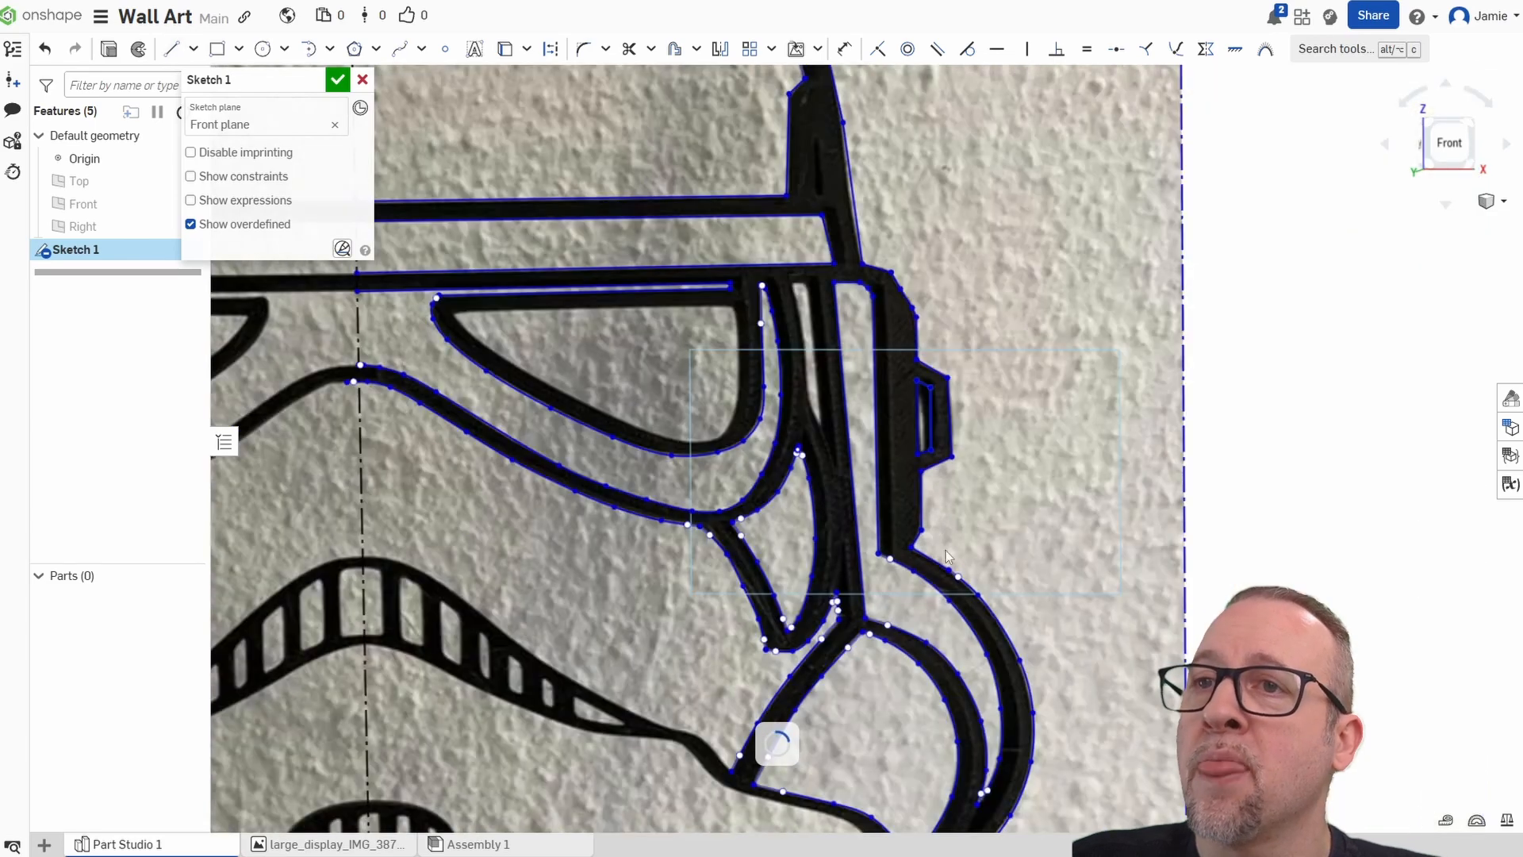
pyautogui.moveTo(981, 547); pyautogui.dragTo(1205, 382, button='middle')
pyautogui.moveTo(915, 634); pyautogui.dragTo(991, 500, button='middle')
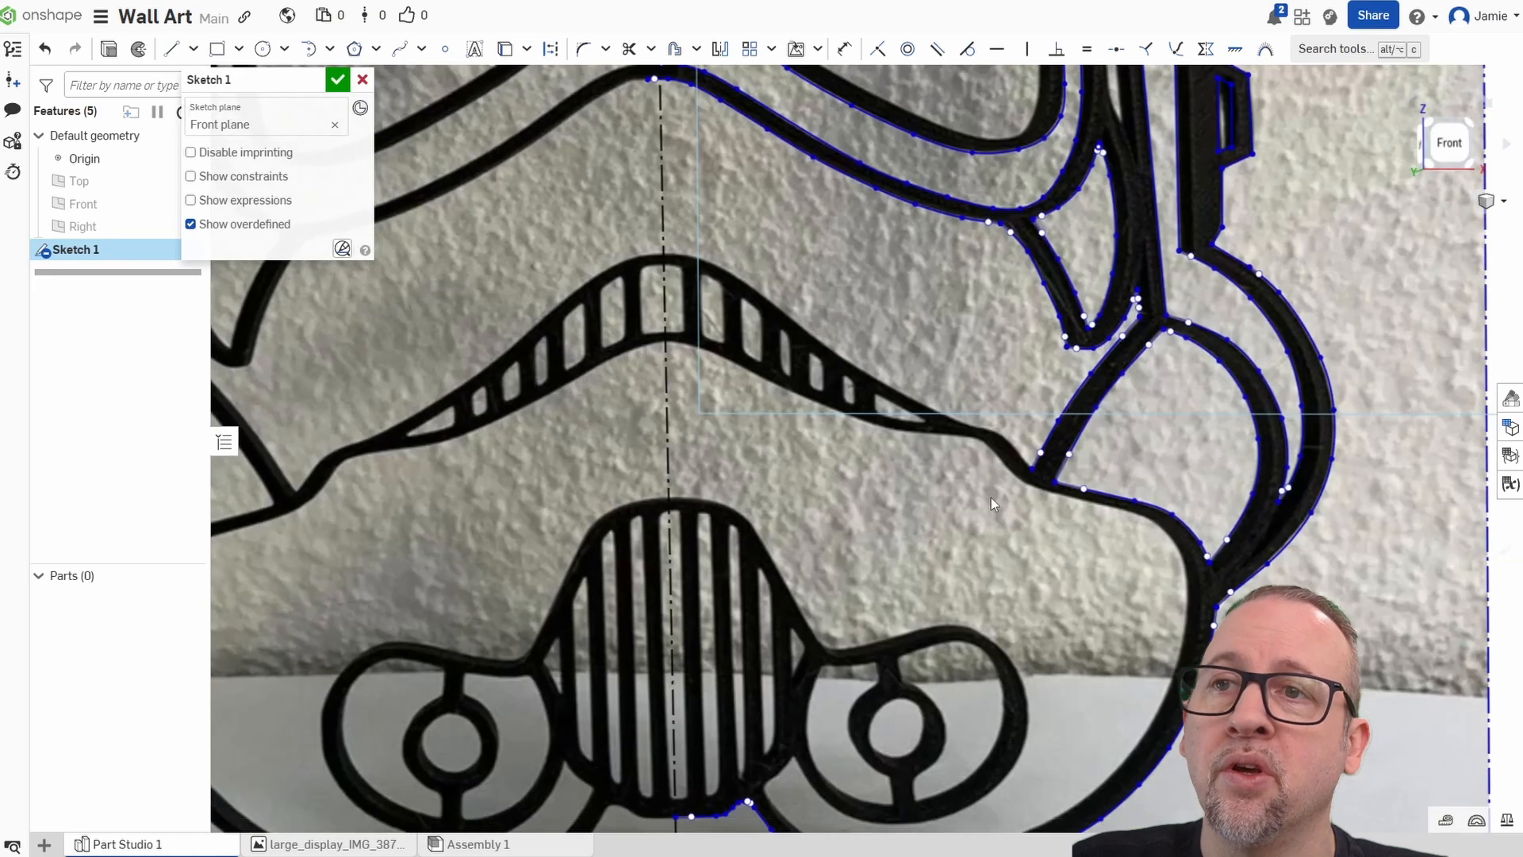
pyautogui.moveTo(1011, 359); pyautogui.dragTo(939, 470, button='middle')
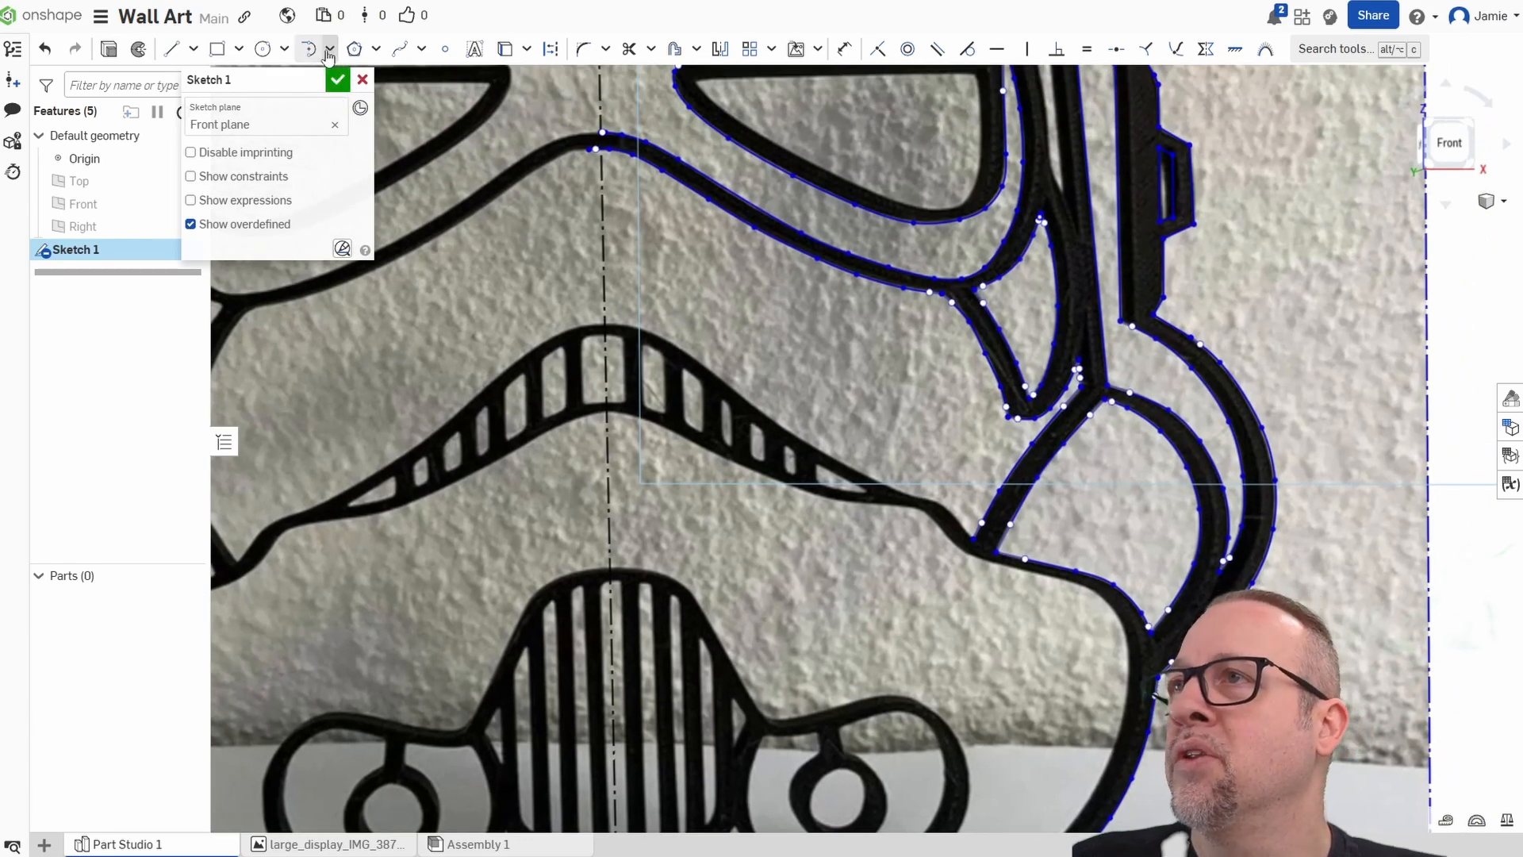
# Draw a spline along the upper edge of the slotted mouth band, from the cheek opening's lower inner corner to just past the vertical centerline.
pyautogui.click(400, 48)
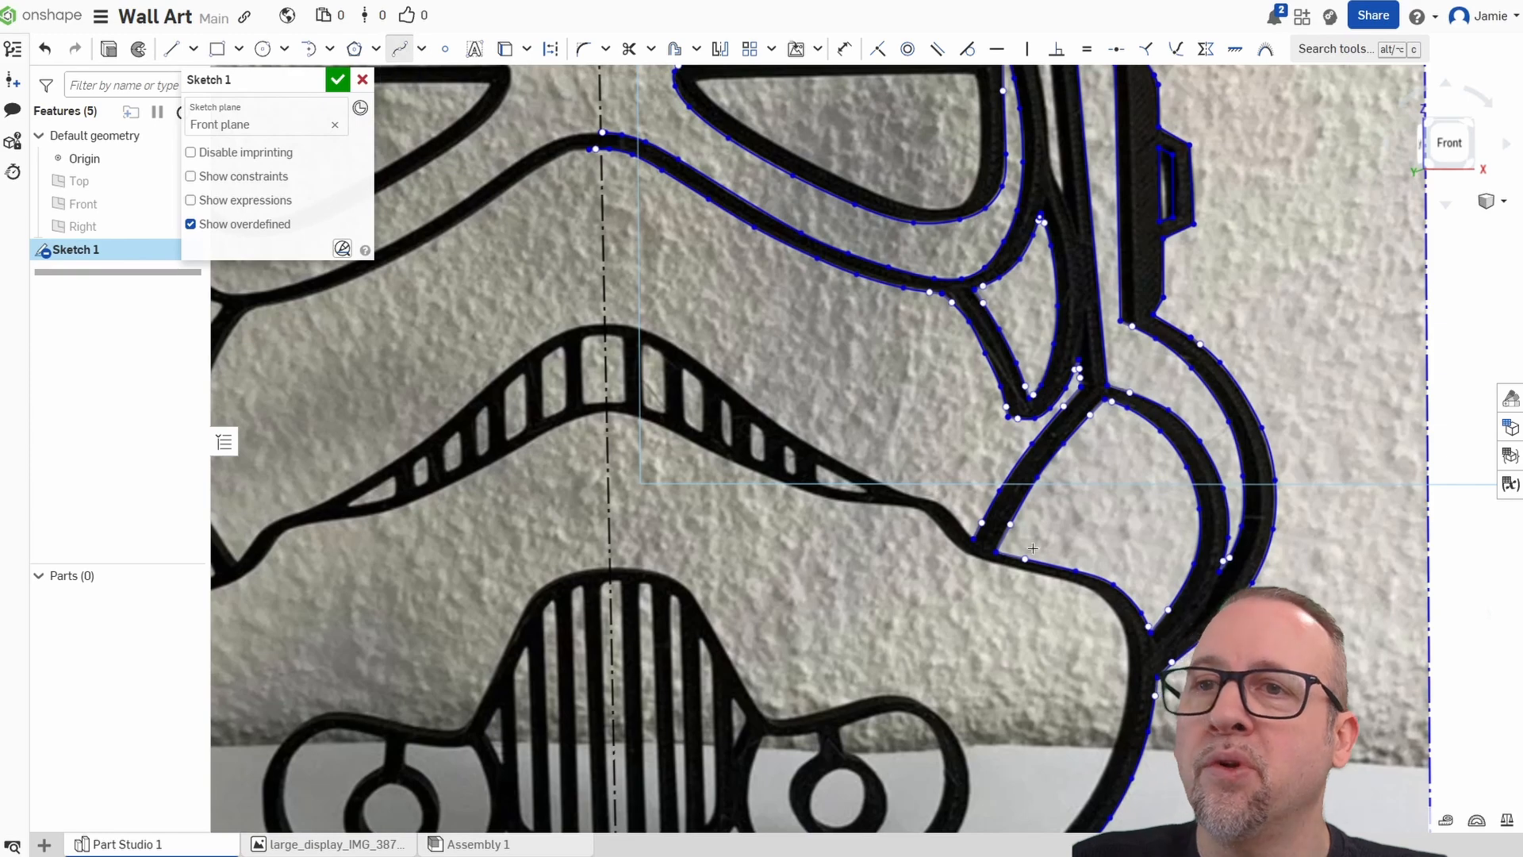
pyautogui.scroll(3, 979, 590)
pyautogui.click(978, 513)
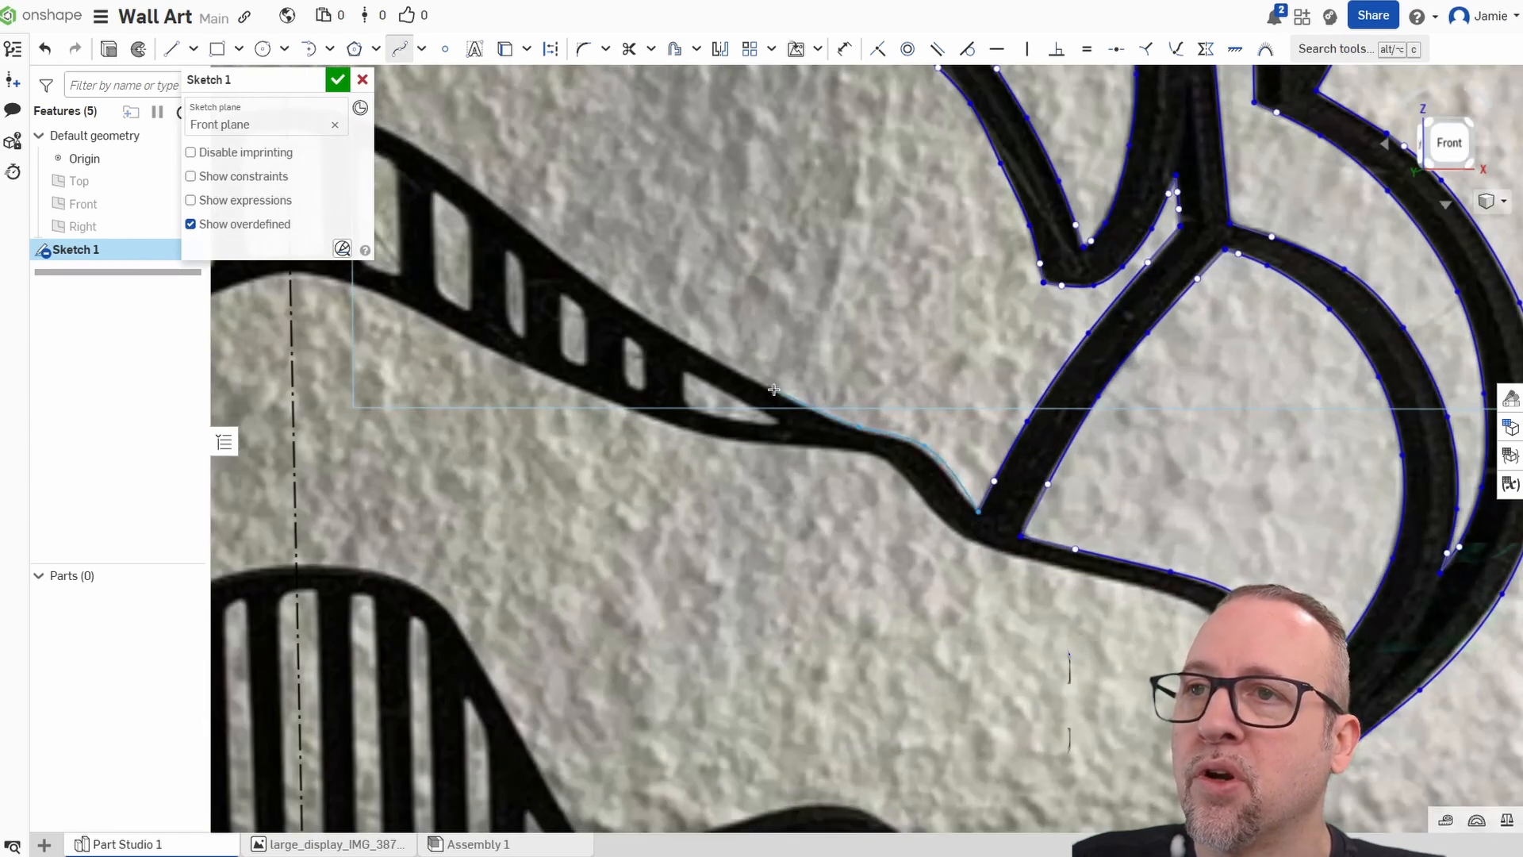
pyautogui.moveTo(683, 303); pyautogui.dragTo(921, 498, button='middle')
pyautogui.click(872, 506)
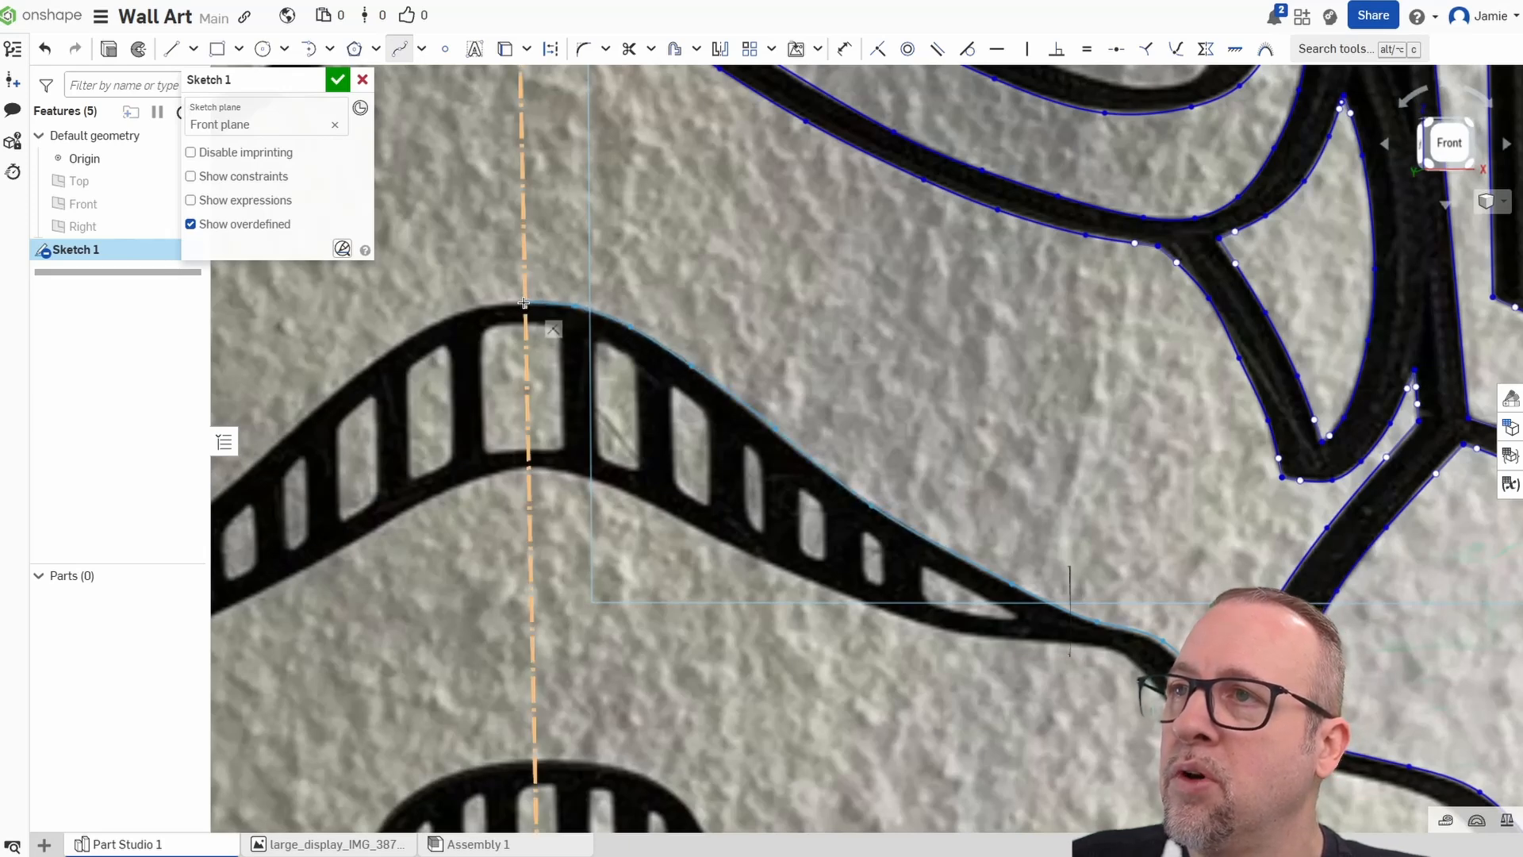
pyautogui.rightClick(508, 341)
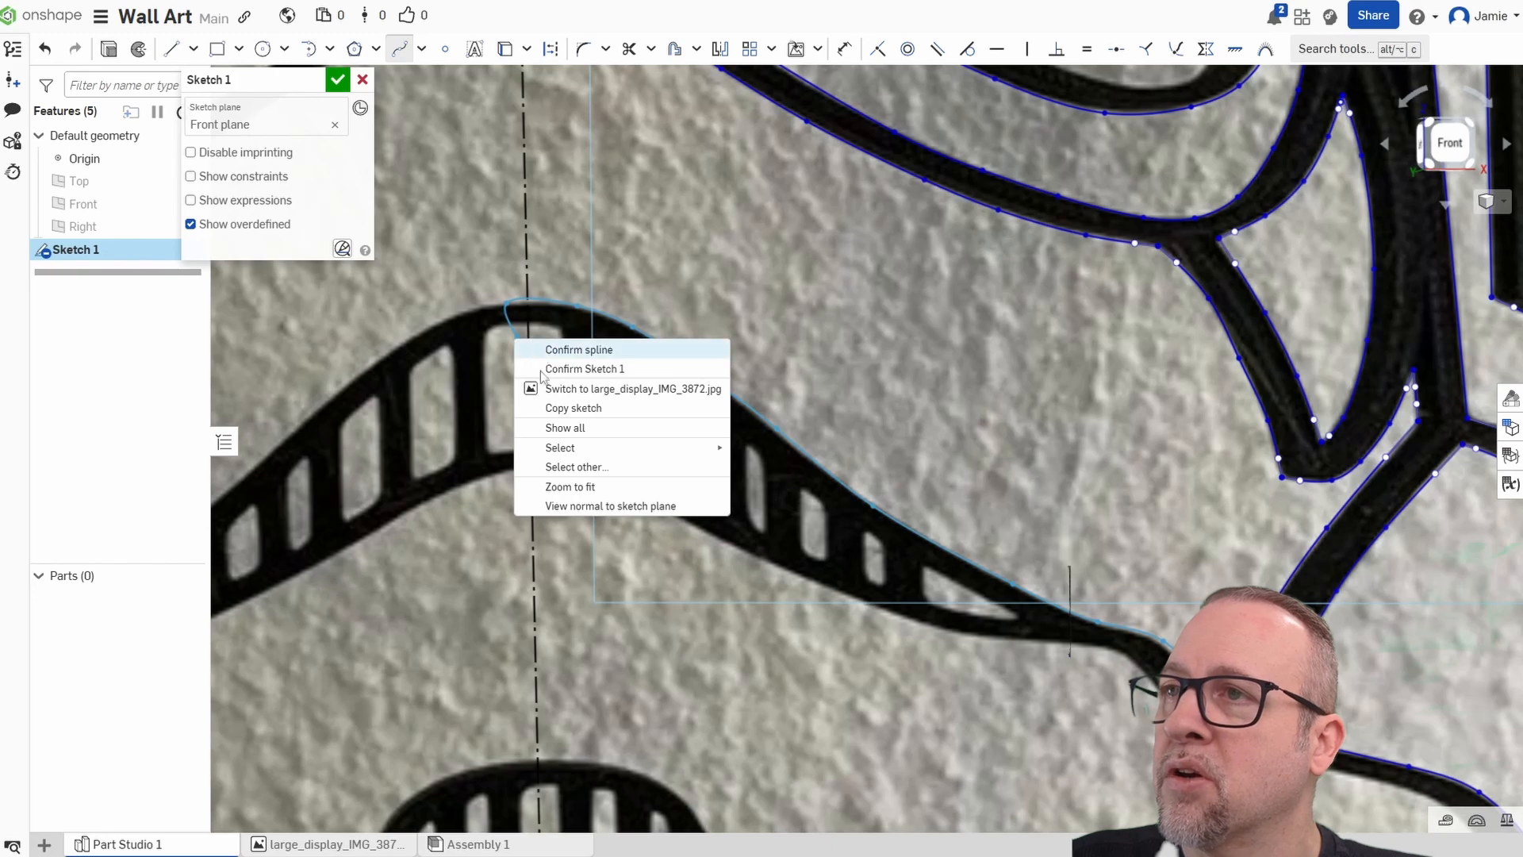
pyautogui.click(547, 346)
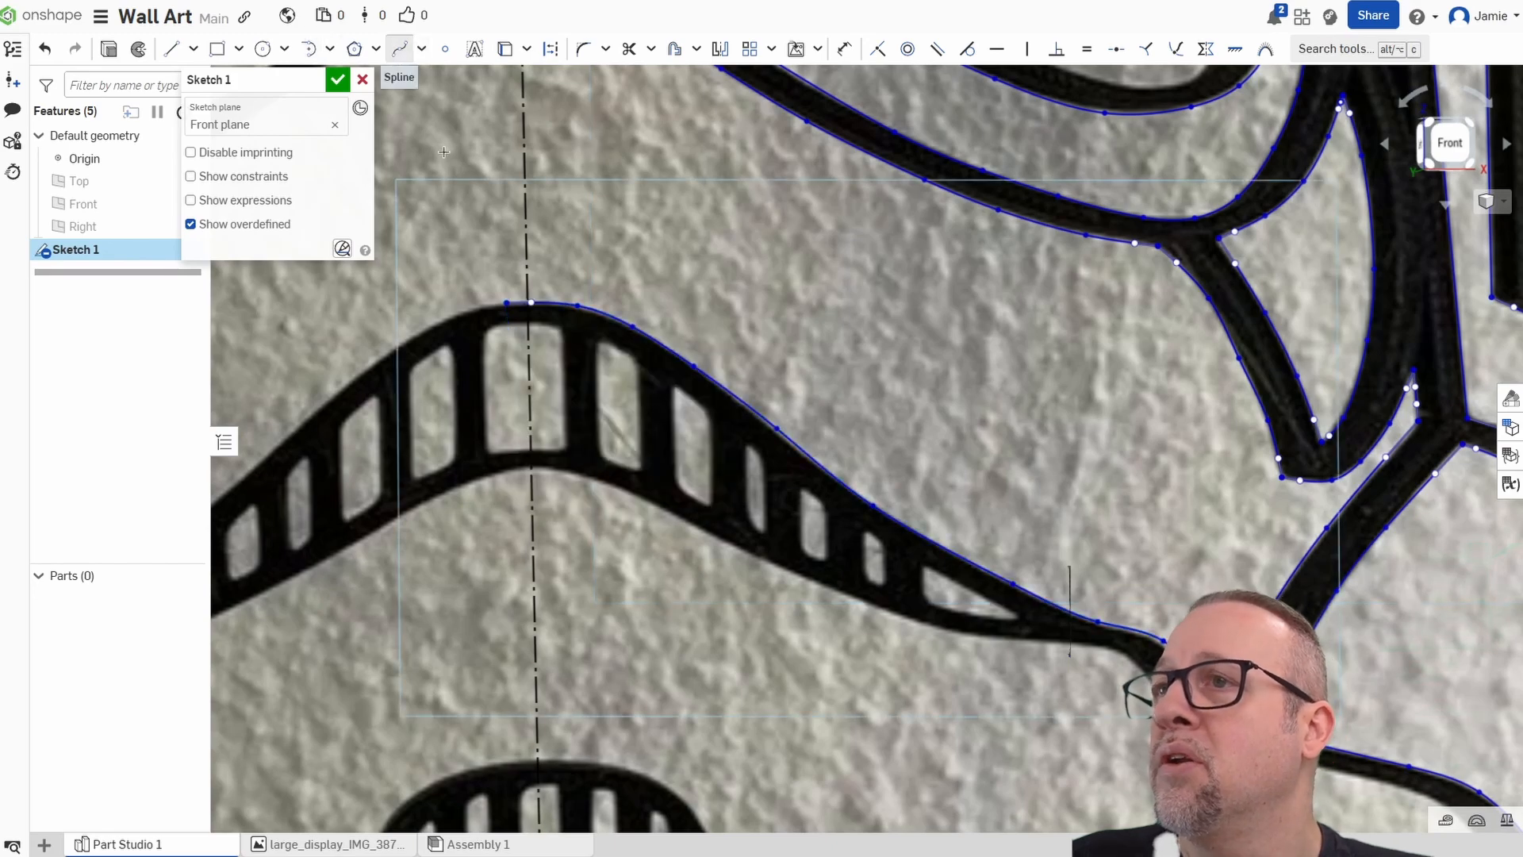
# Trace the lower edge and pointed outer tip of the mouth band's outermost triangular opening with a spline.
pyautogui.click(399, 48)
pyautogui.scroll(3, 547, 405)
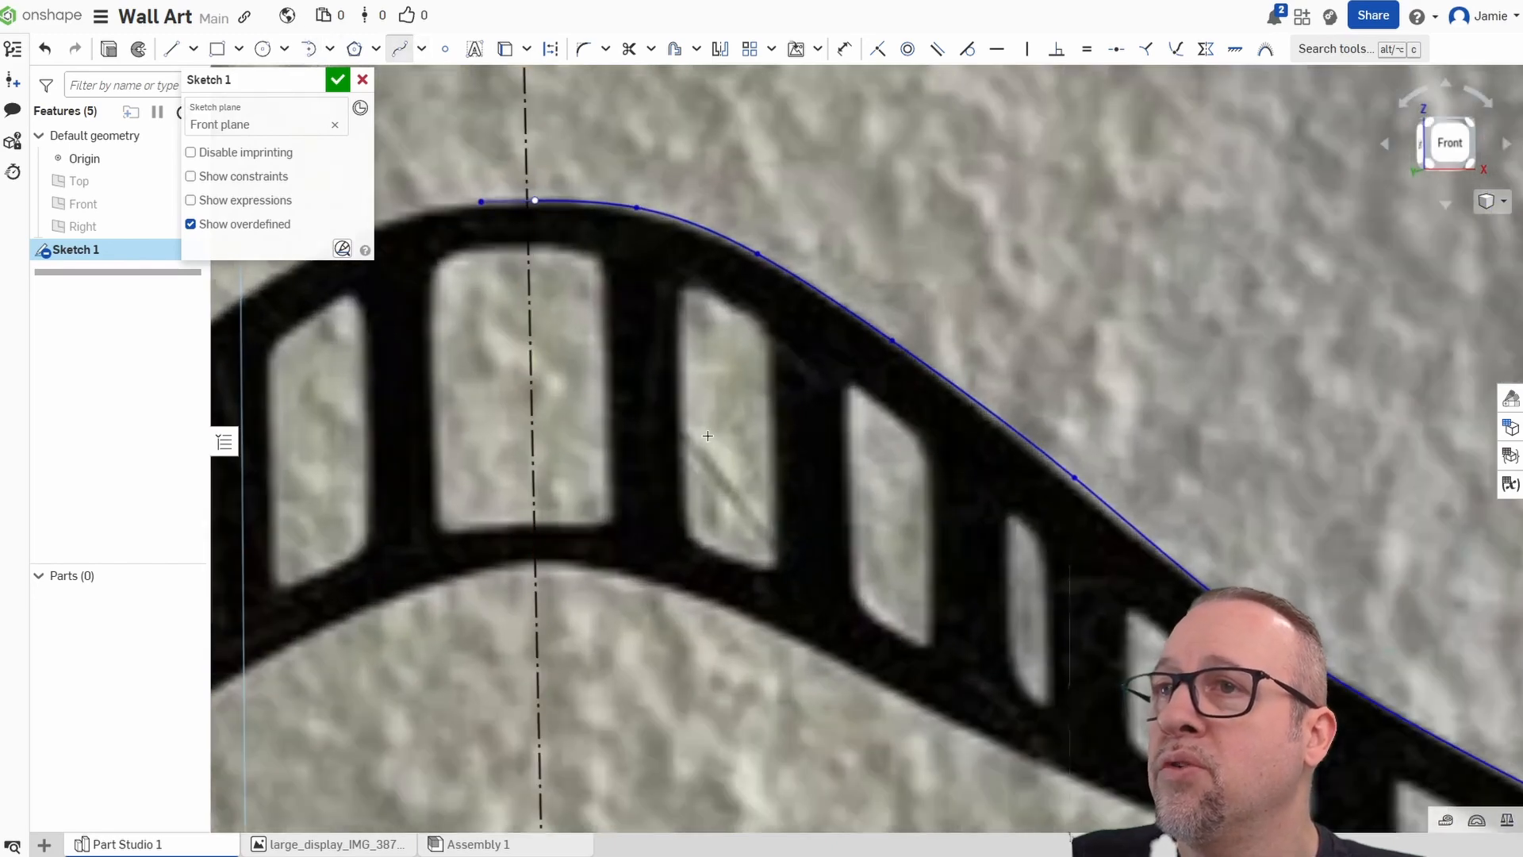
pyautogui.moveTo(837, 694); pyautogui.dragTo(714, 507, button='middle')
pyautogui.scroll(-3, 714, 507)
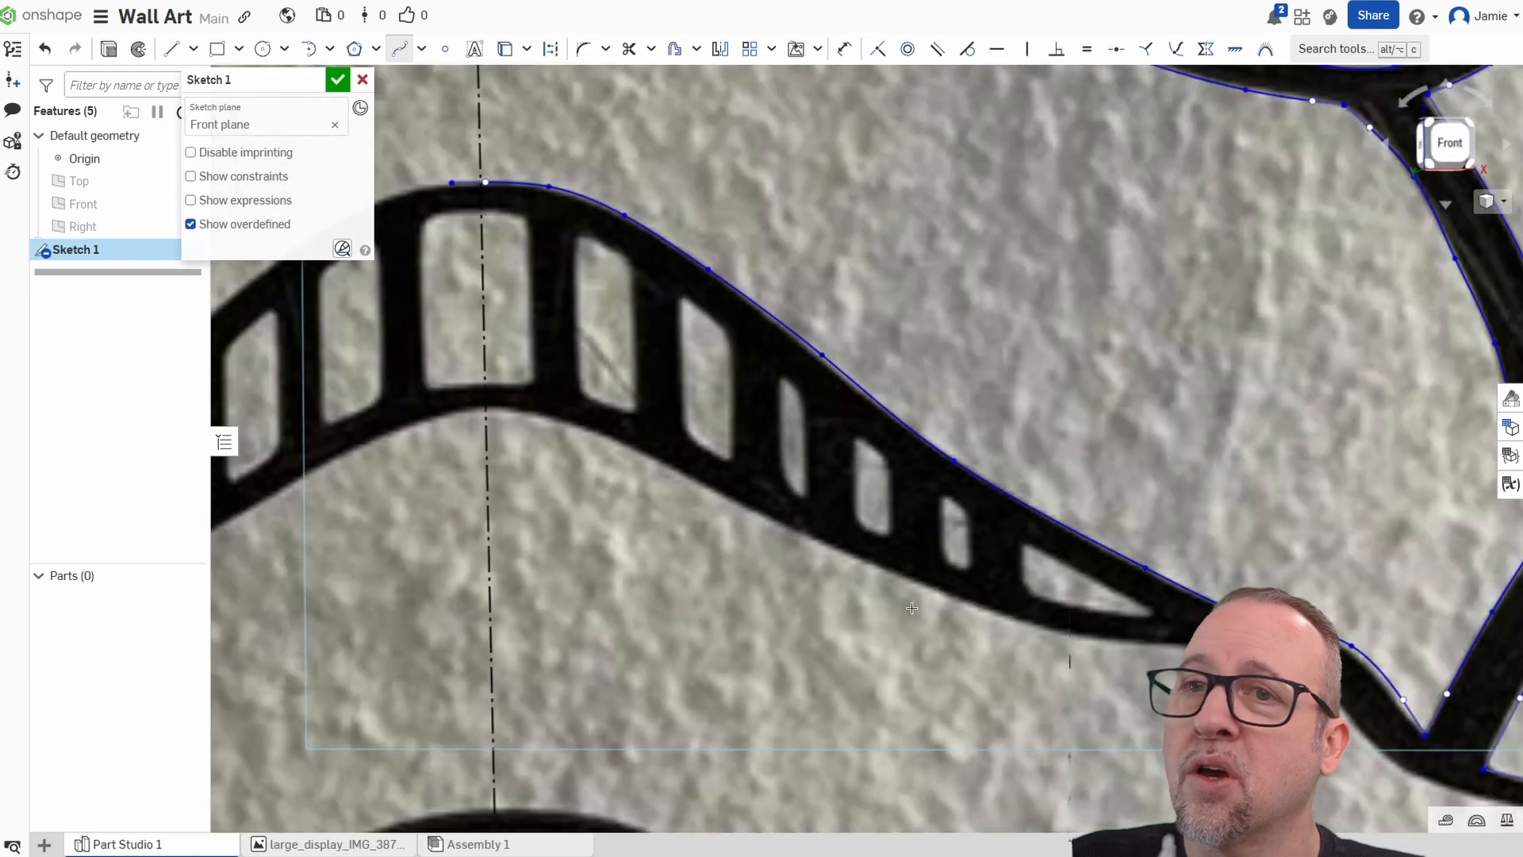
pyautogui.scroll(4, 1057, 669)
pyautogui.moveTo(1059, 662)
pyautogui.mouseDown(button='middle')
pyautogui.moveTo(941, 584)
pyautogui.moveTo(828, 582)
pyautogui.mouseUp(button='middle')
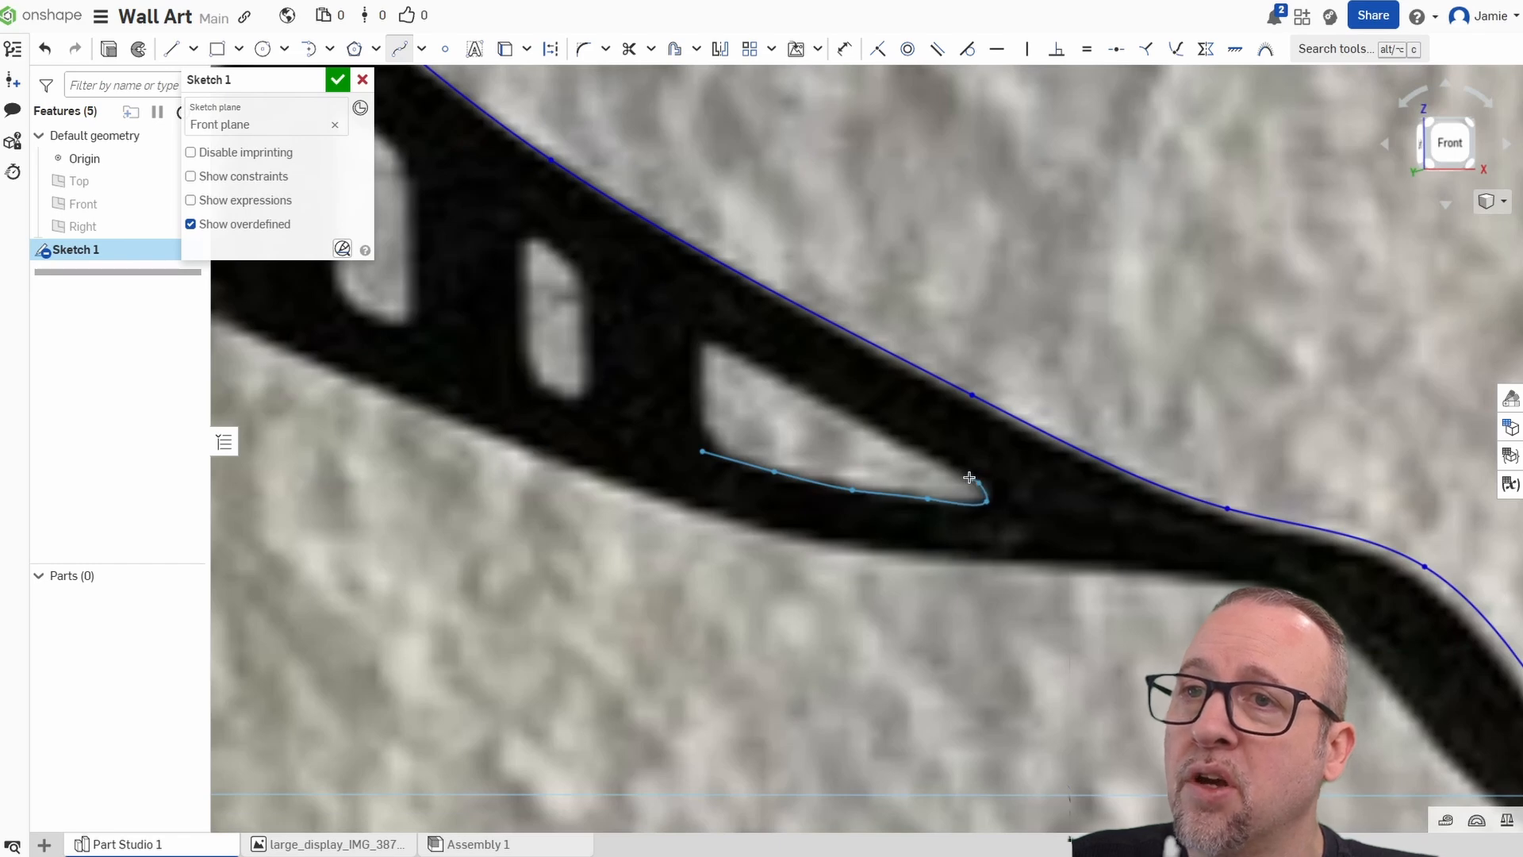
# Close the spline around the triangular opening at the mouth strip's end and trace the adjacent small opening with a closed spline.
pyautogui.click(908, 446)
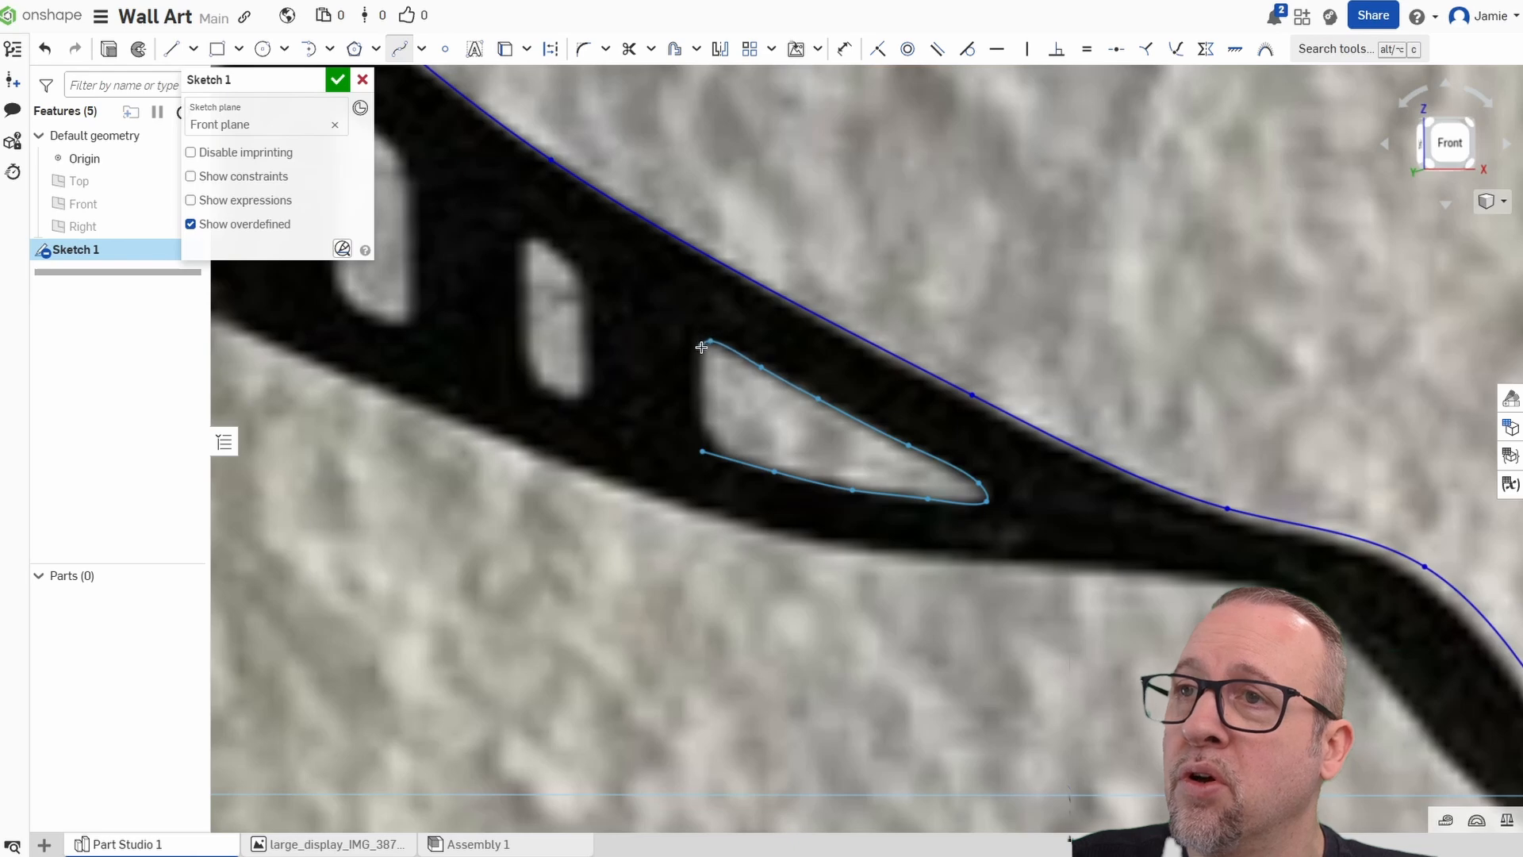
pyautogui.click(703, 451)
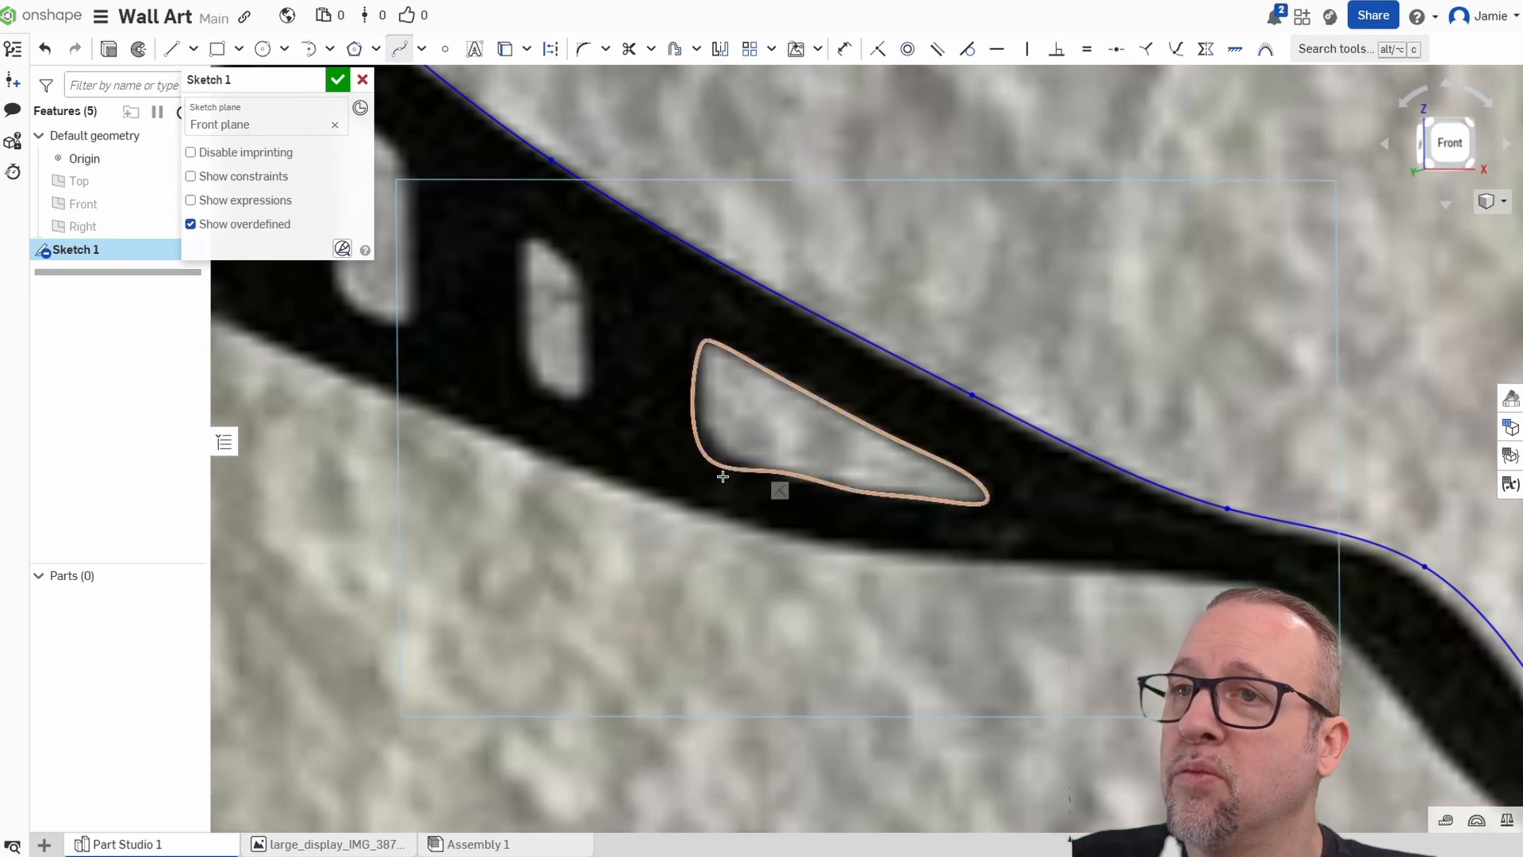
pyautogui.moveTo(638, 503); pyautogui.dragTo(843, 590, button='middle')
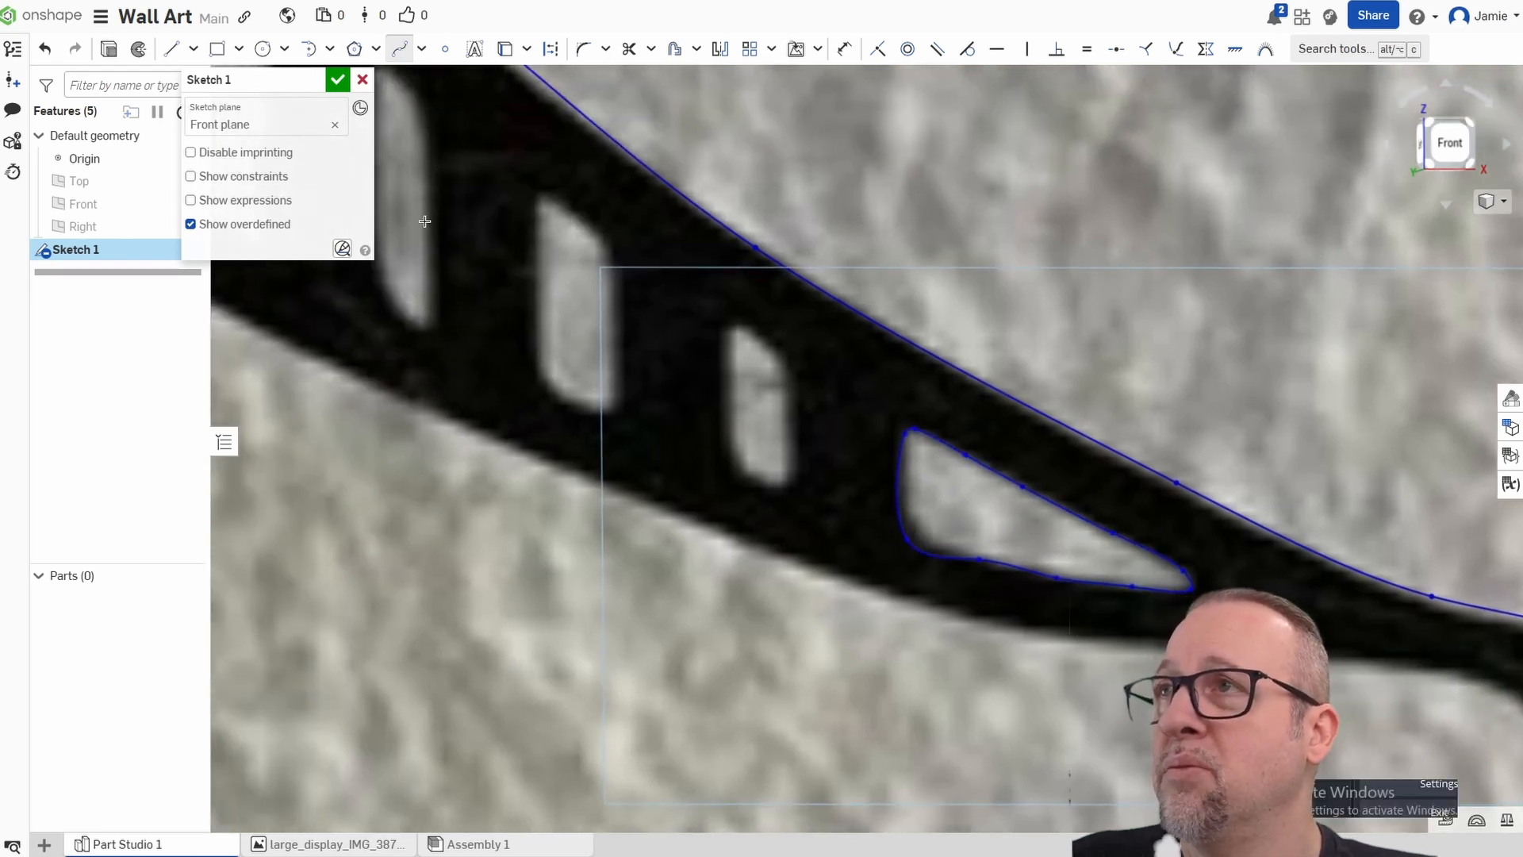
pyautogui.click(399, 49)
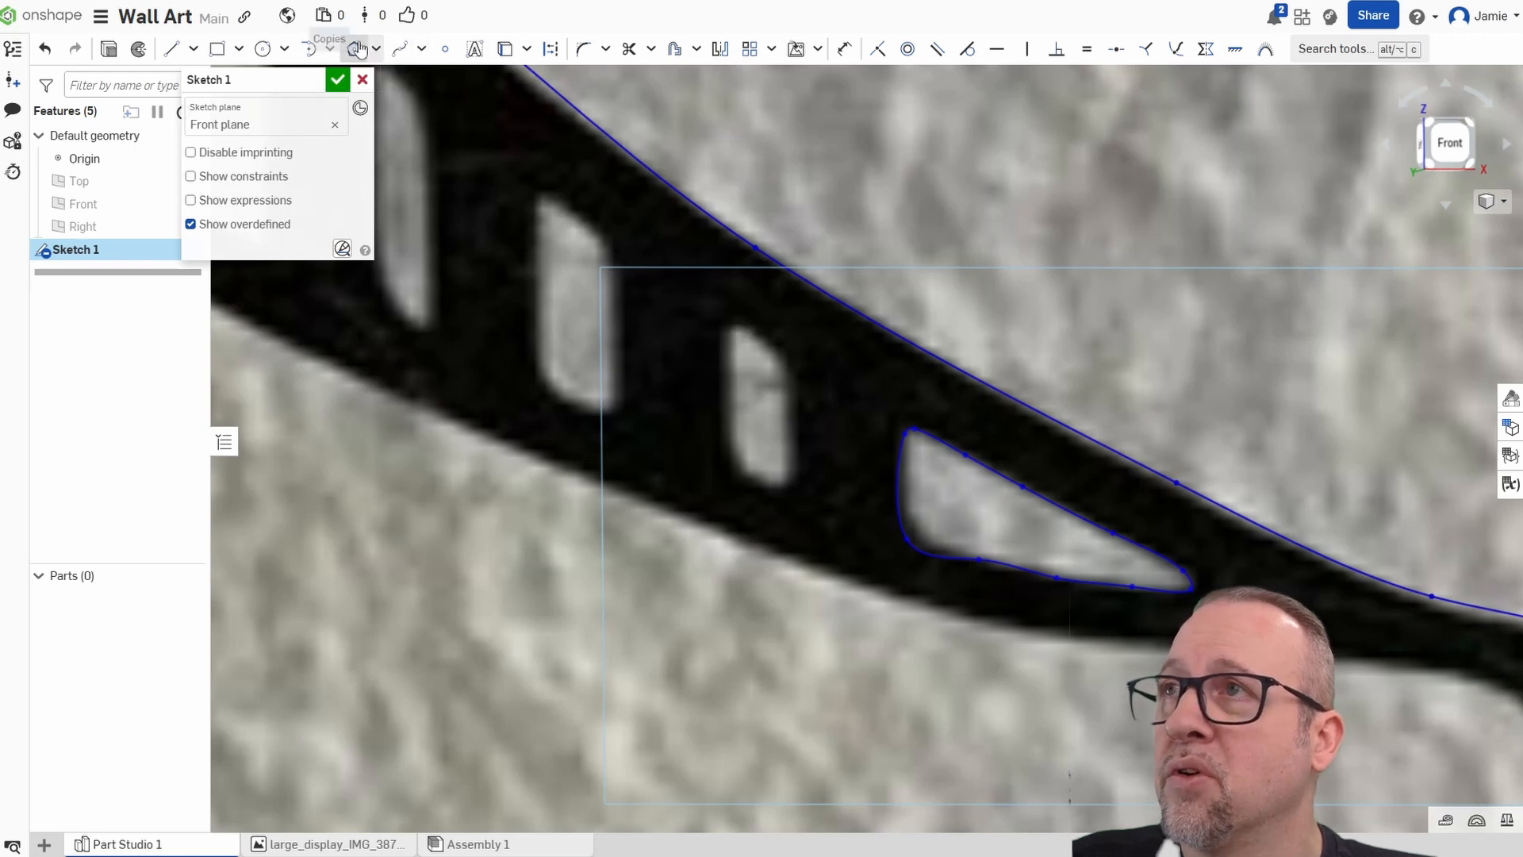
pyautogui.click(399, 49)
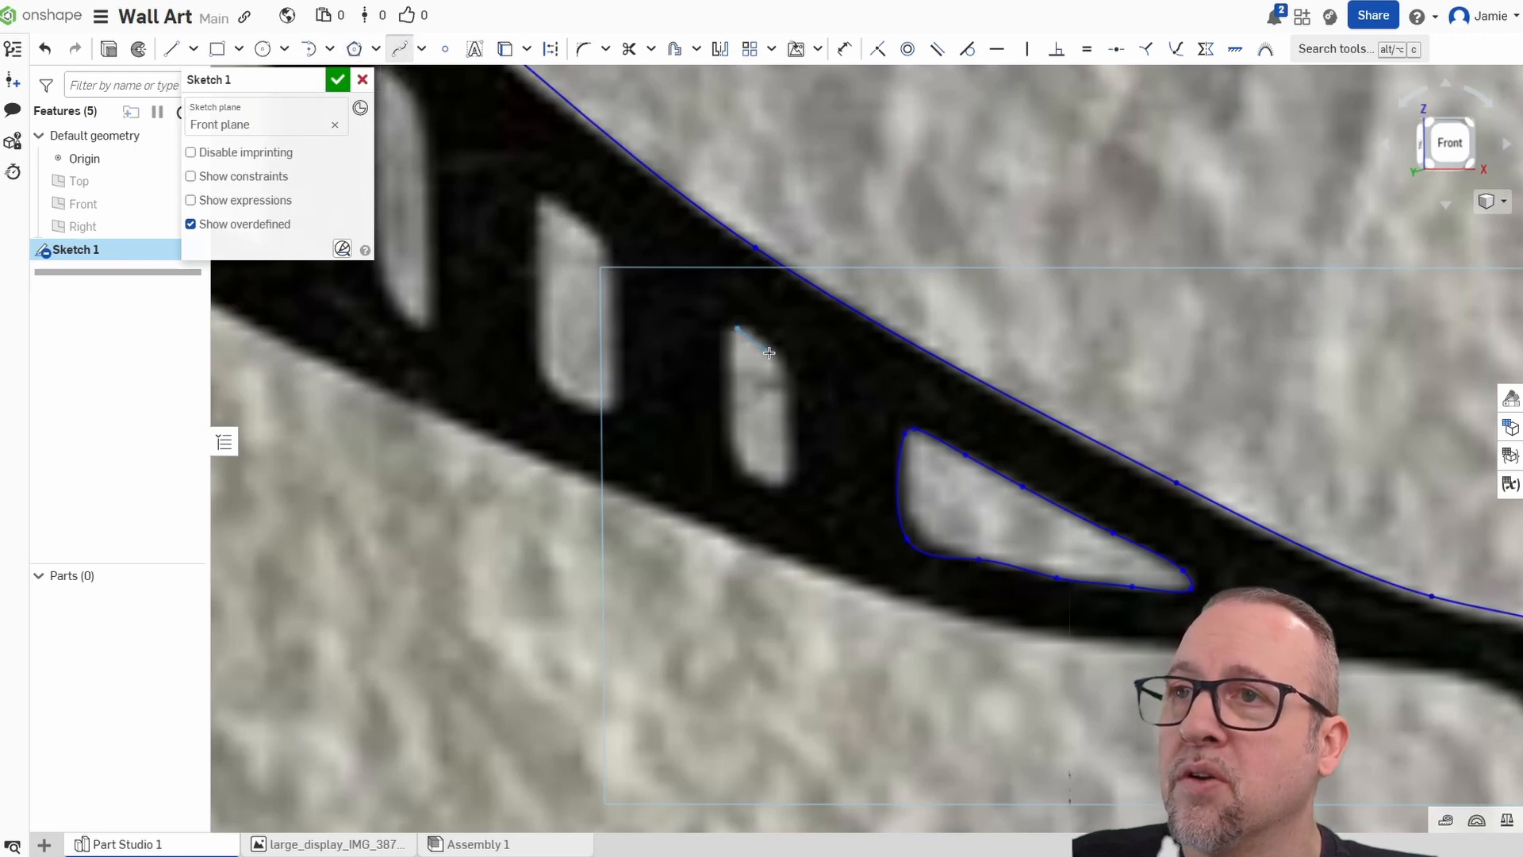
pyautogui.click(789, 486)
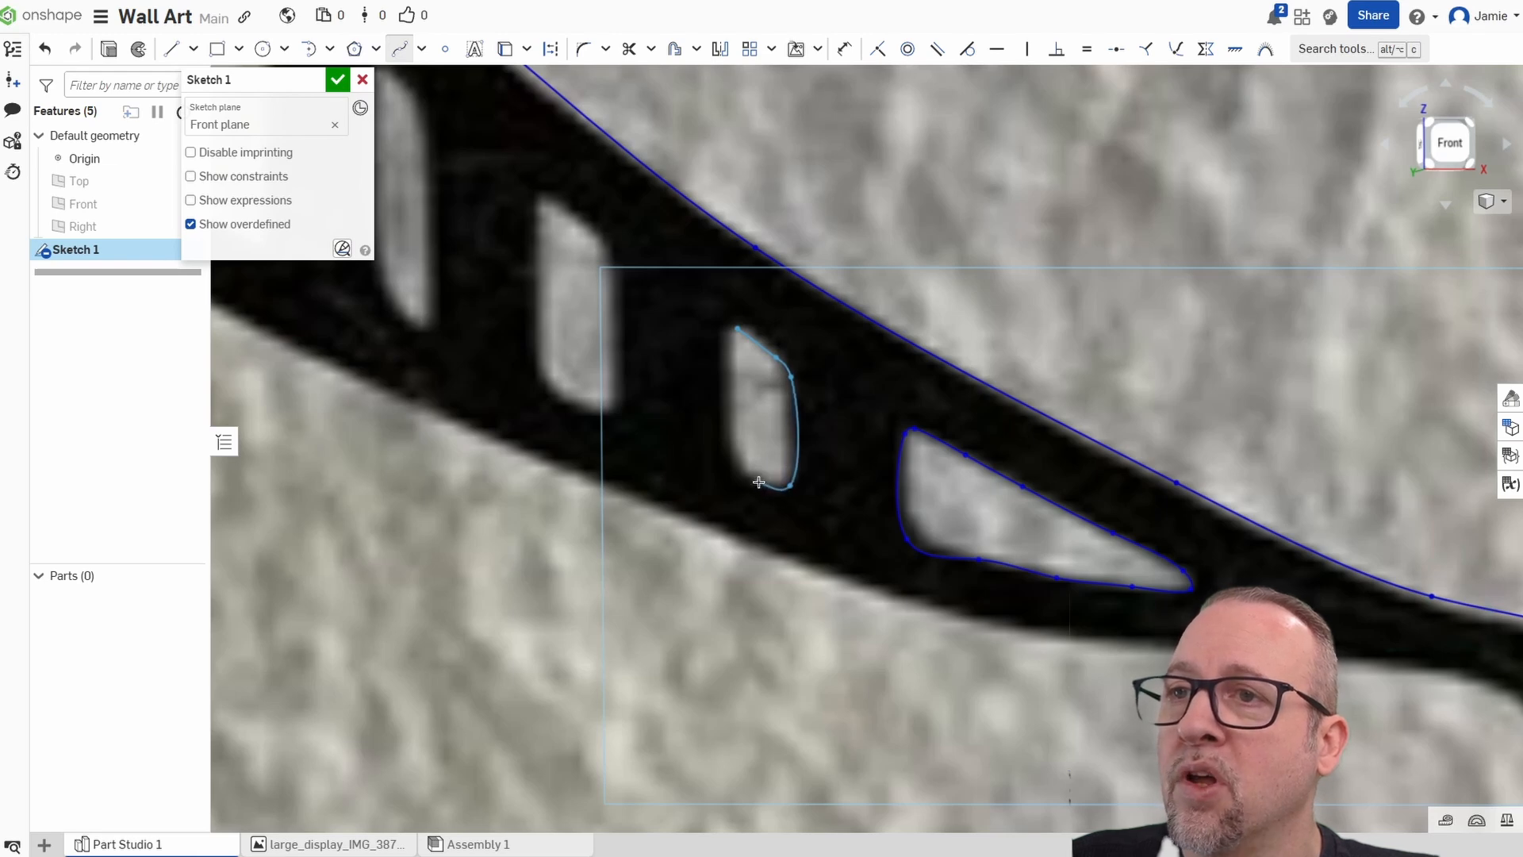
pyautogui.click(759, 482)
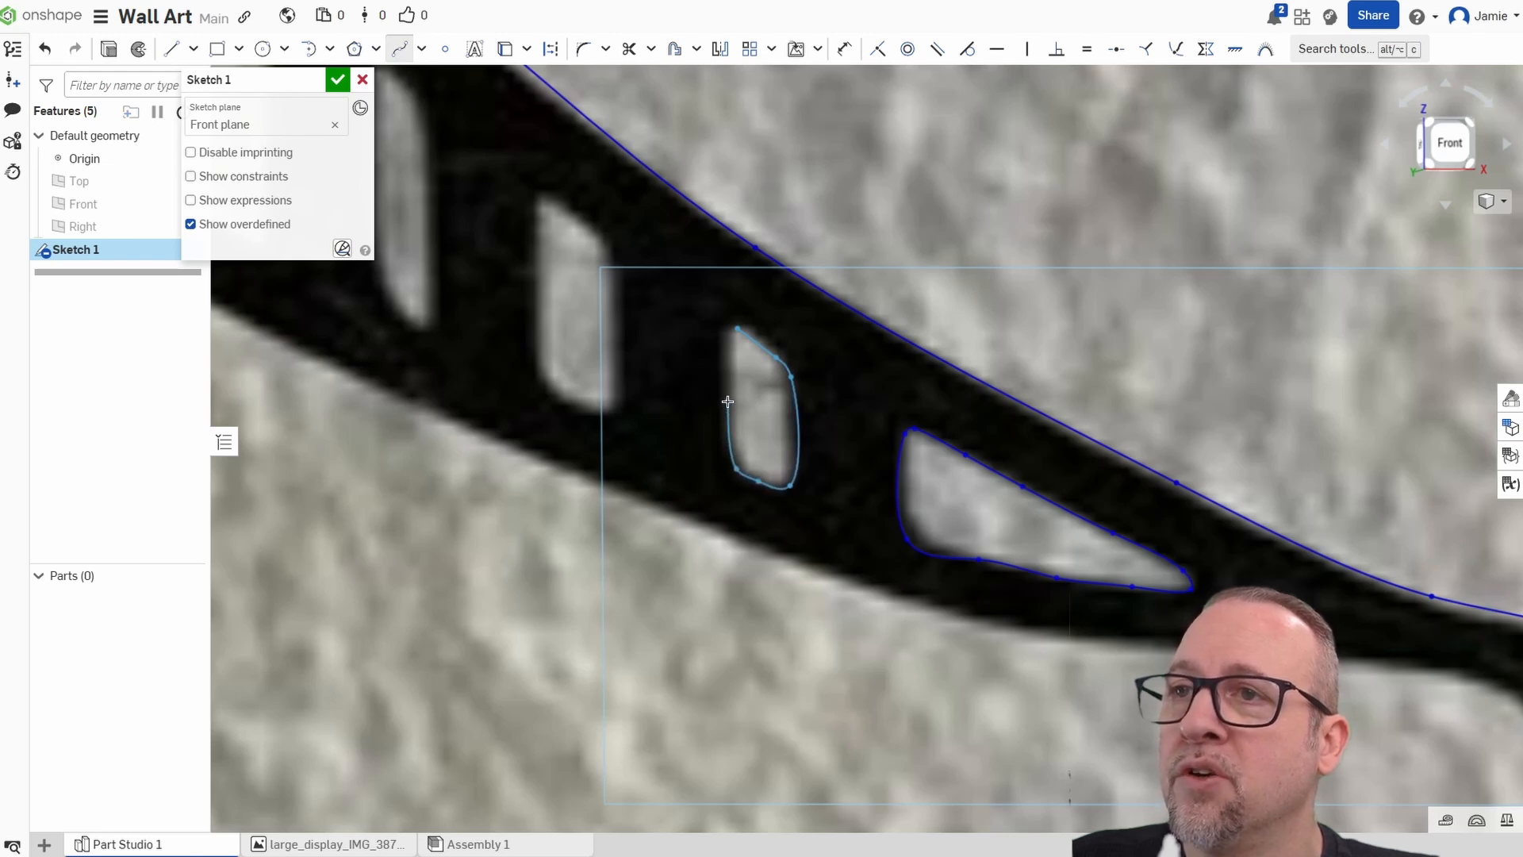
pyautogui.click(736, 329)
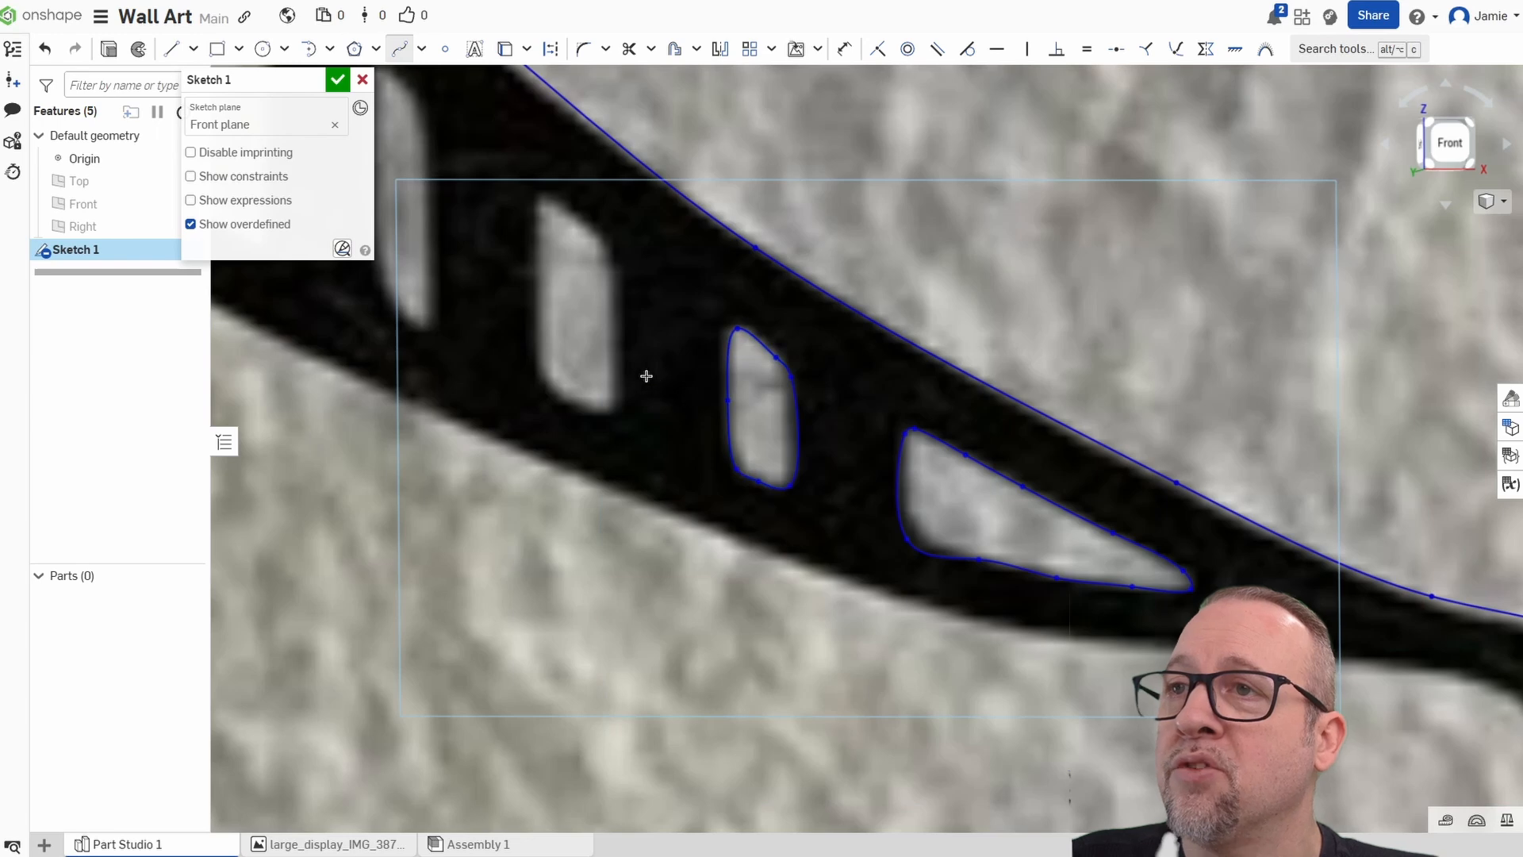
# Trace the third opening from the strip's pointed end with a closed spline through its rounded corners.
pyautogui.moveTo(646, 376); pyautogui.dragTo(883, 522, button='middle')
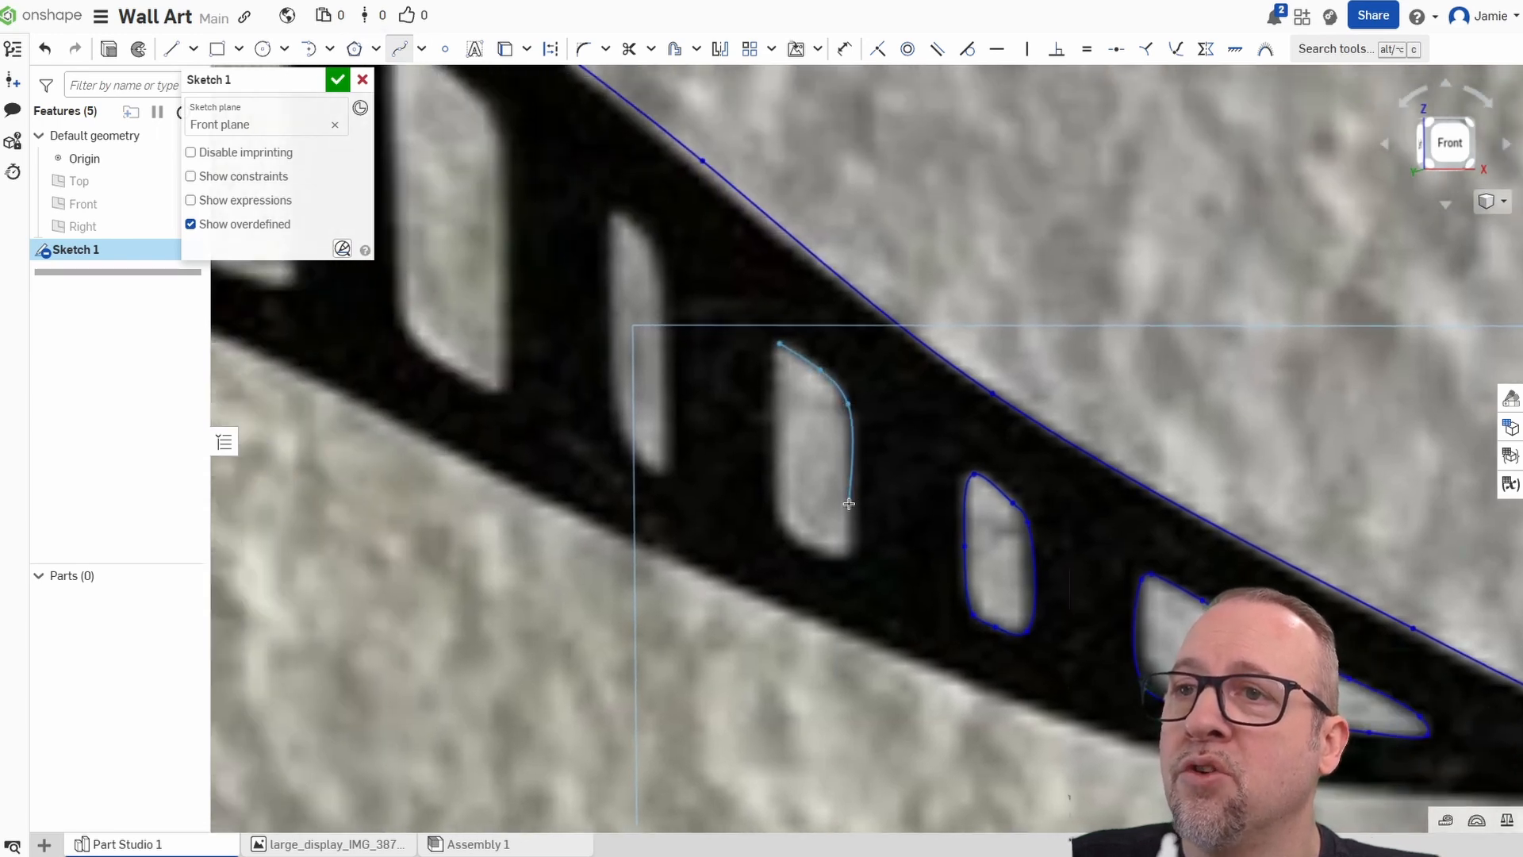
pyautogui.click(851, 558)
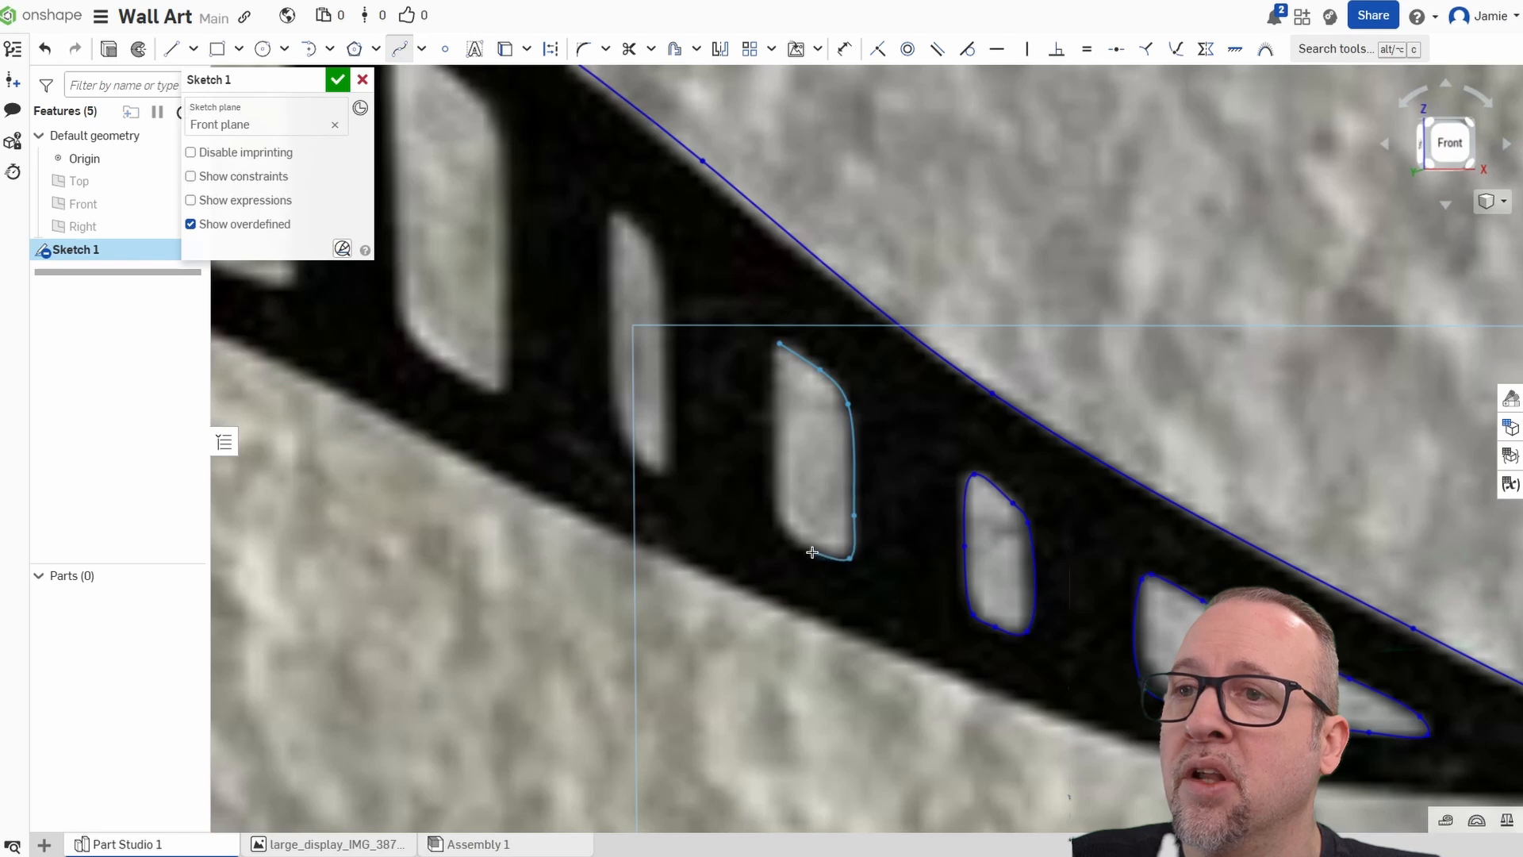
pyautogui.click(812, 552)
pyautogui.click(779, 523)
pyautogui.click(780, 343)
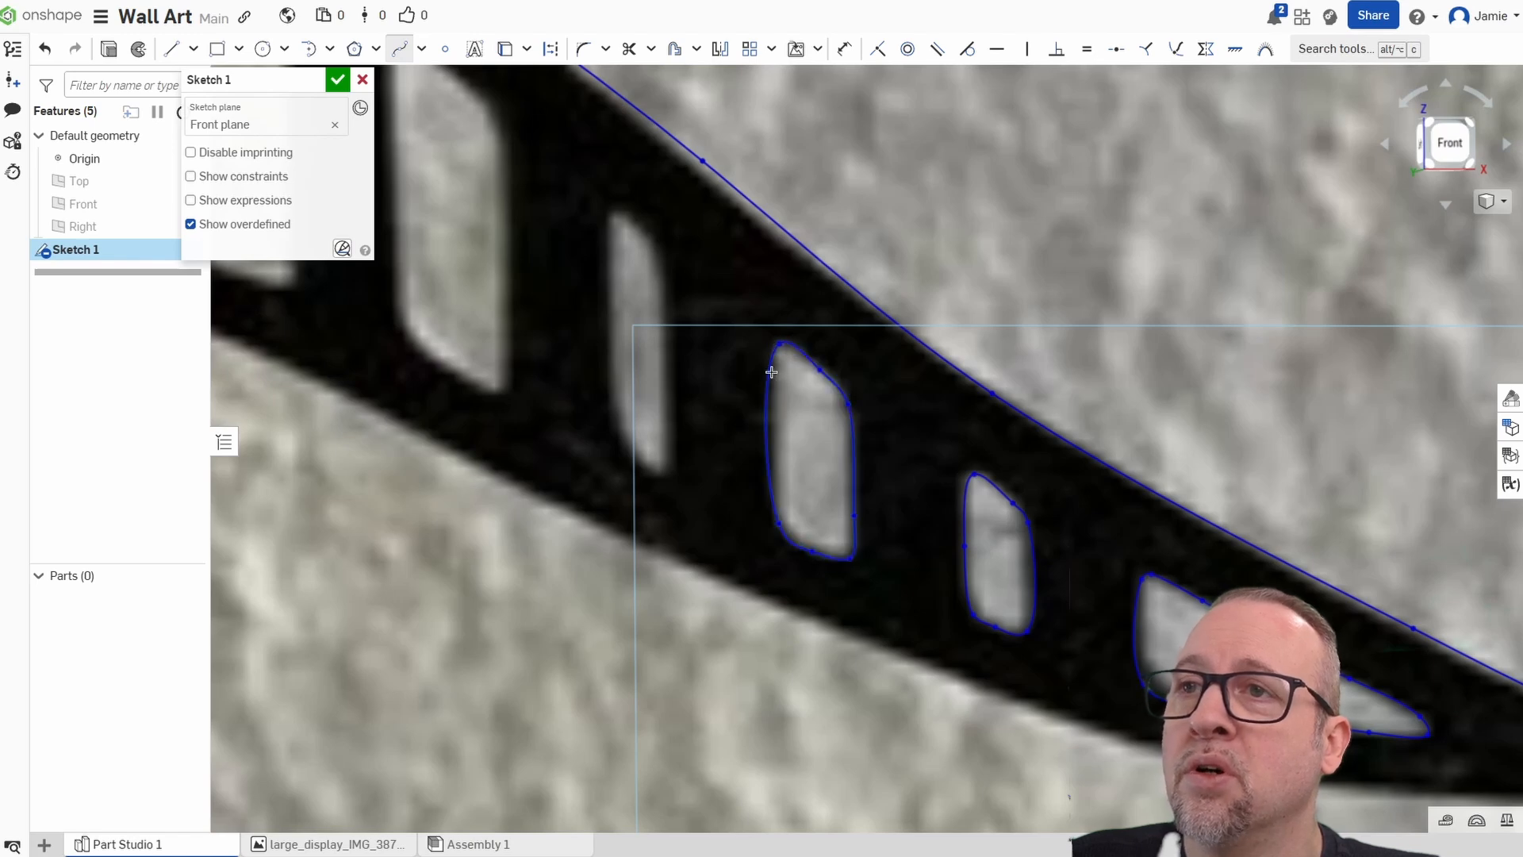
# Trace the narrow fourth opening from the strip's pointed end with a closed spline along its edges.
pyautogui.moveTo(731, 442); pyautogui.dragTo(979, 582, button='middle')
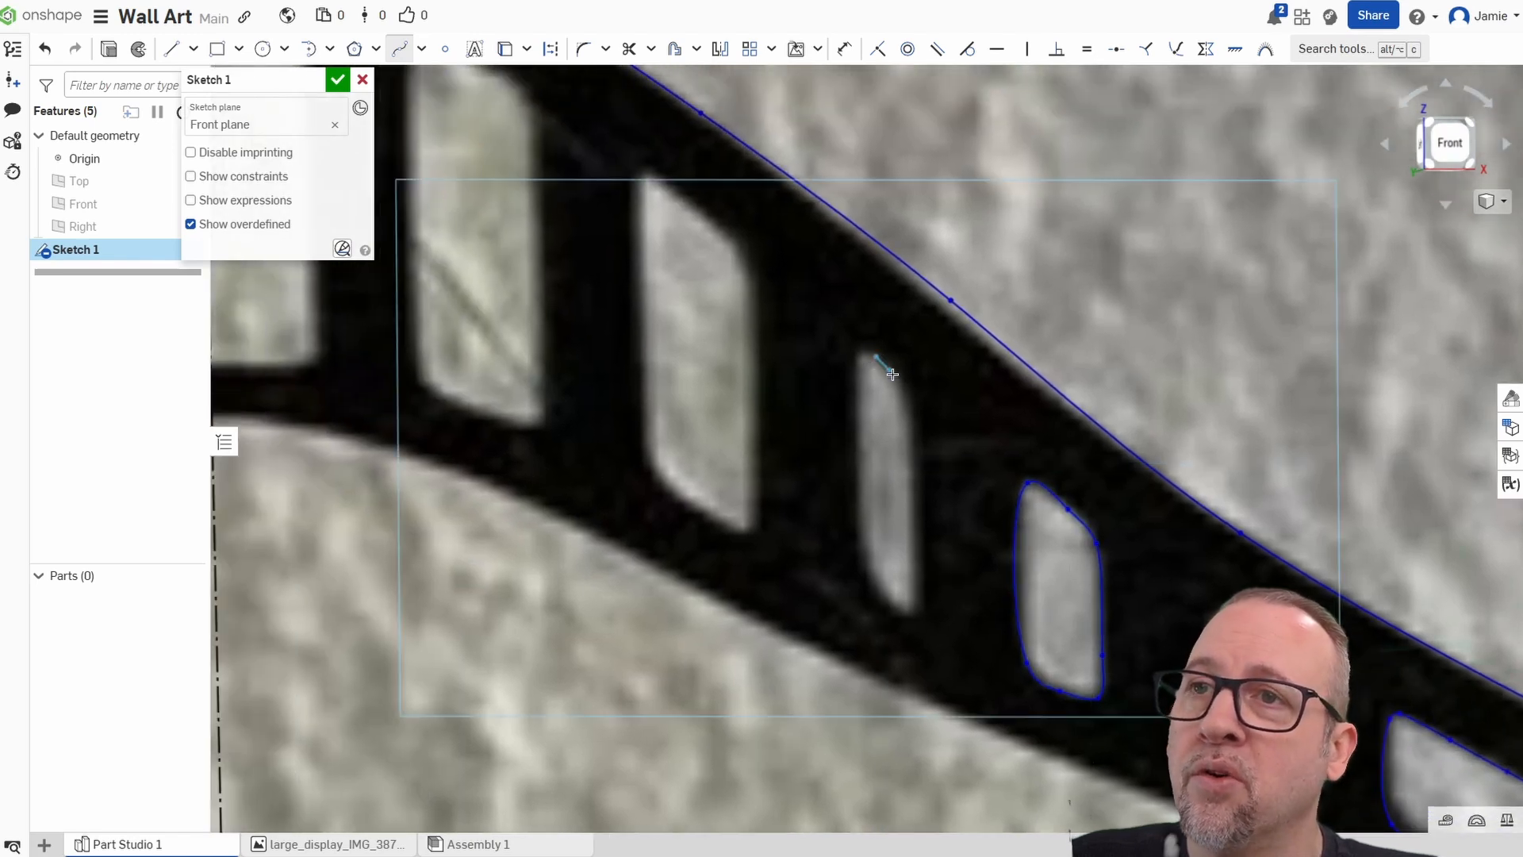
pyautogui.click(914, 455)
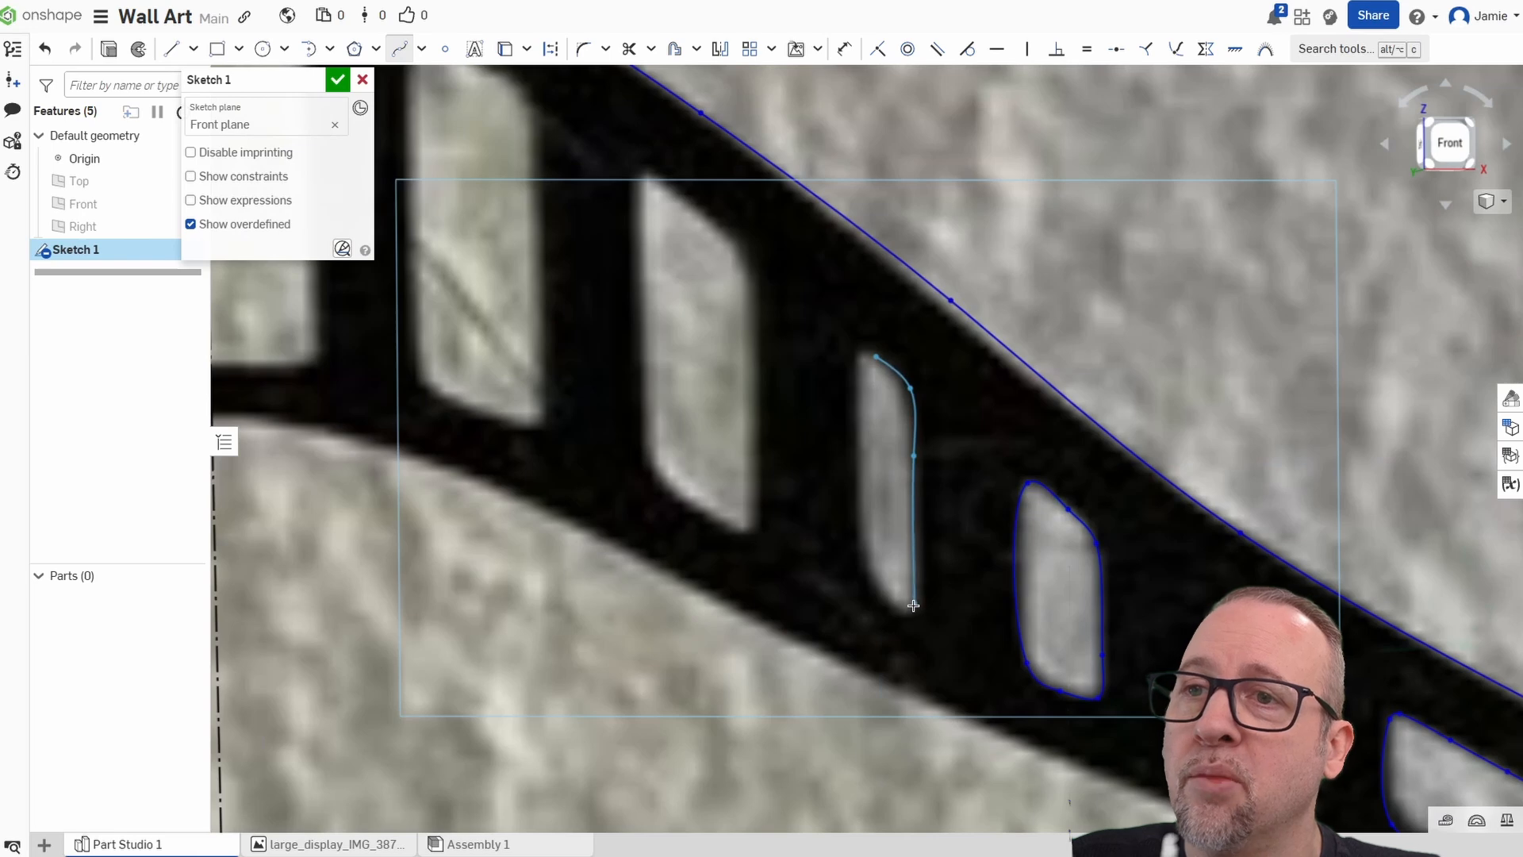
pyautogui.click(916, 613)
pyautogui.click(889, 606)
pyautogui.click(861, 567)
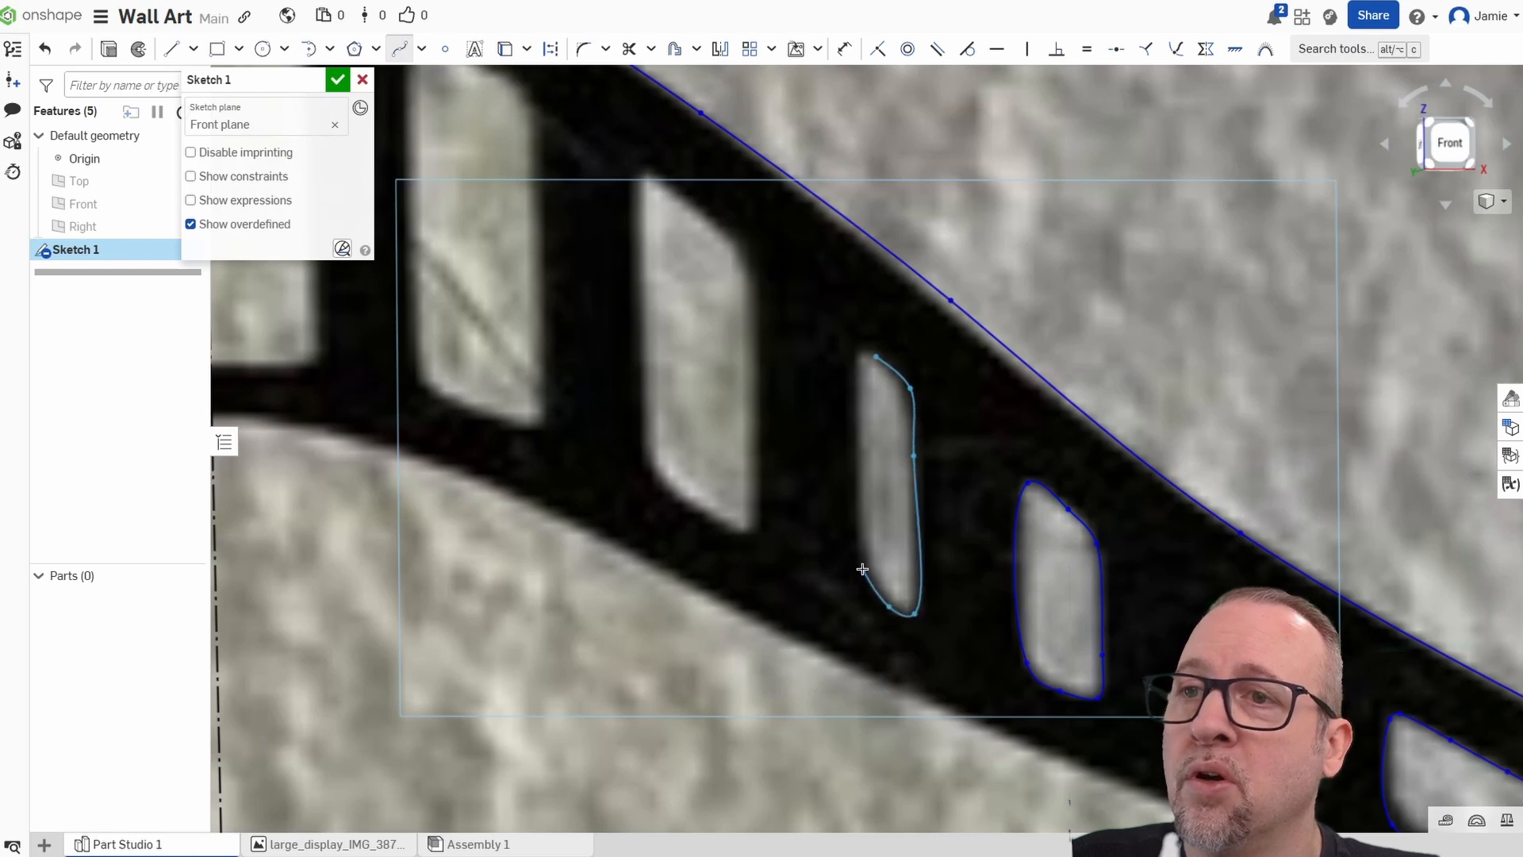
pyautogui.click(860, 516)
pyautogui.click(876, 358)
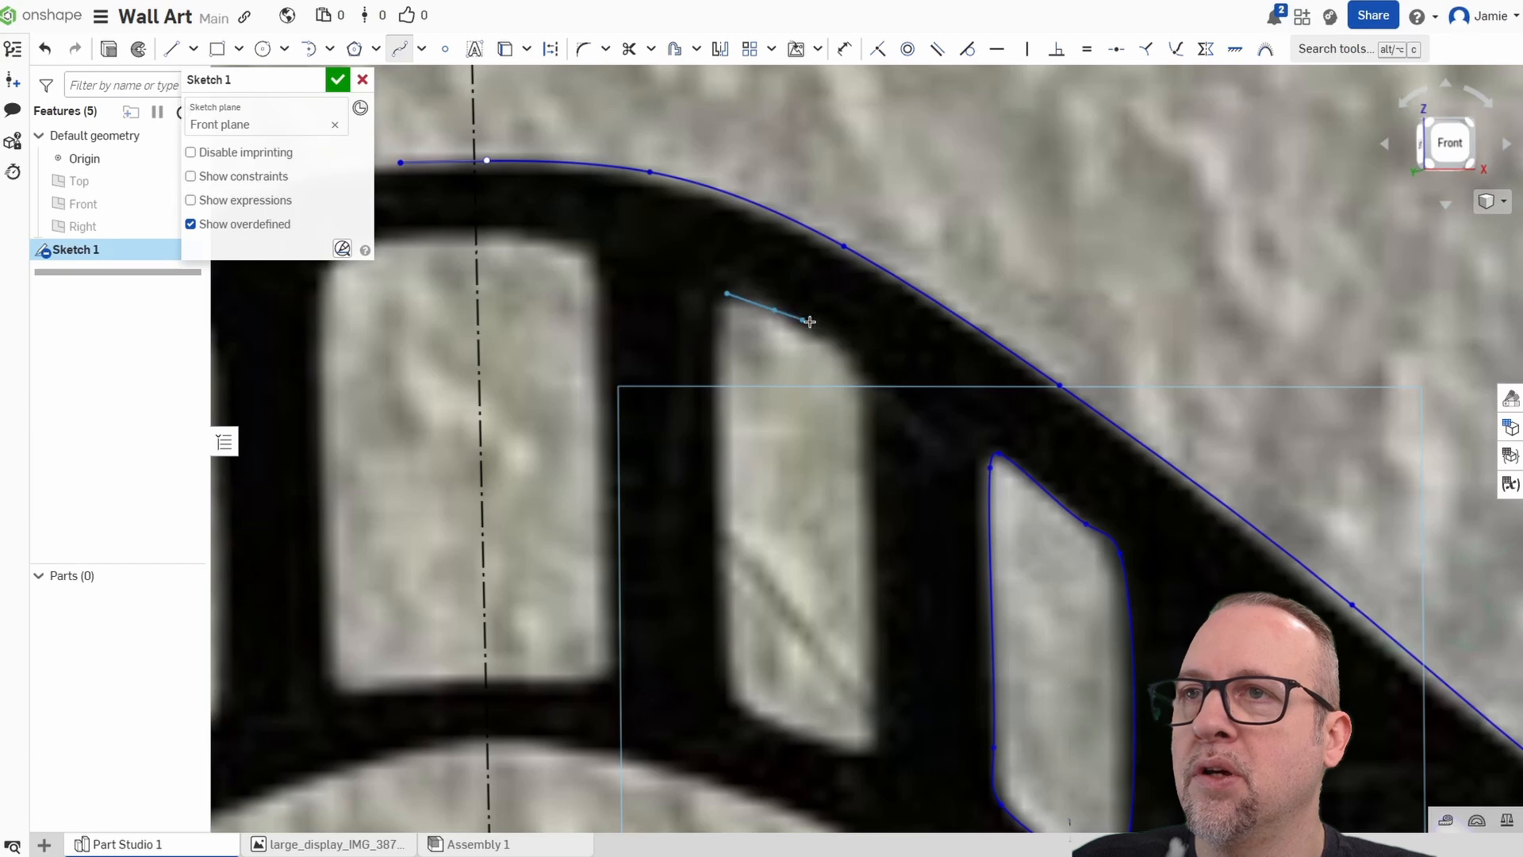
# Trace the upper and outer edges of the opening beside the central one with an open spline ending at its lower outer corner.
pyautogui.click(868, 375)
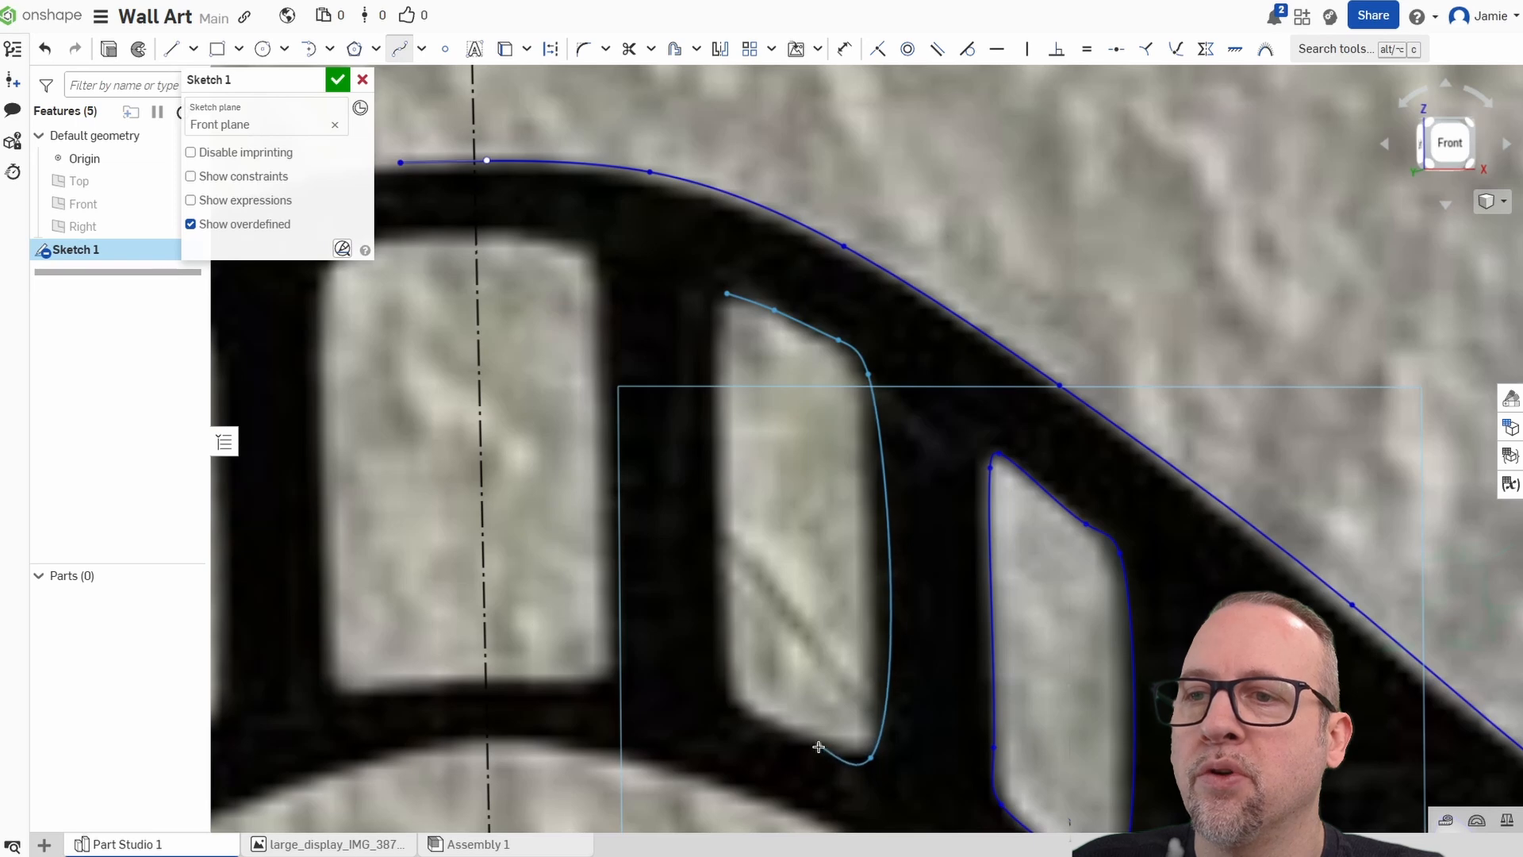
pyautogui.rightClick(870, 763)
pyautogui.click(936, 603)
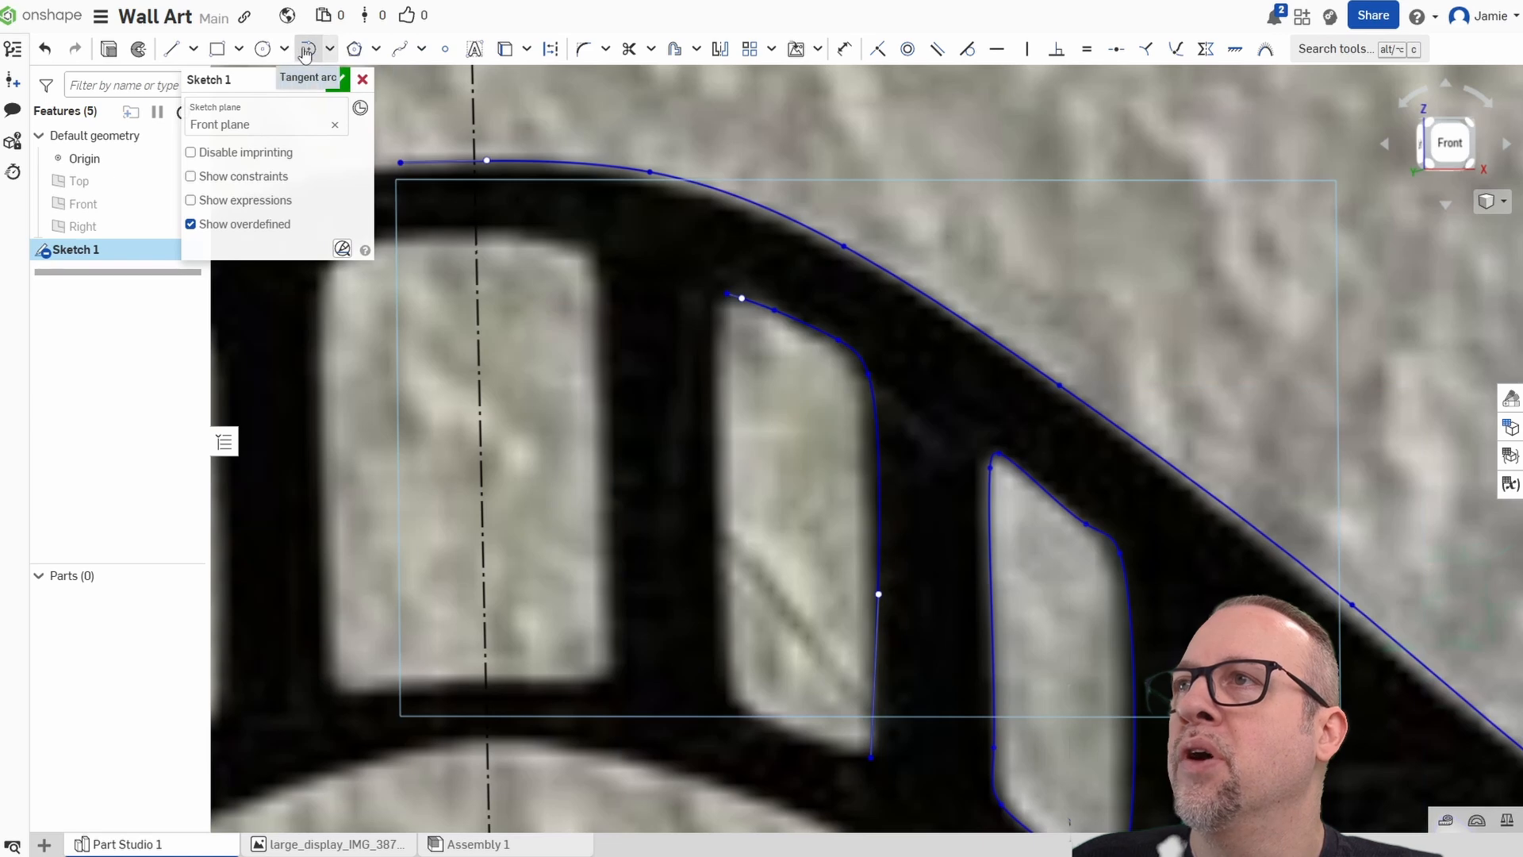
# Add a second spline along the inner and lower edges of the opening beside the central one, joining both ends of the first.
pyautogui.click(400, 49)
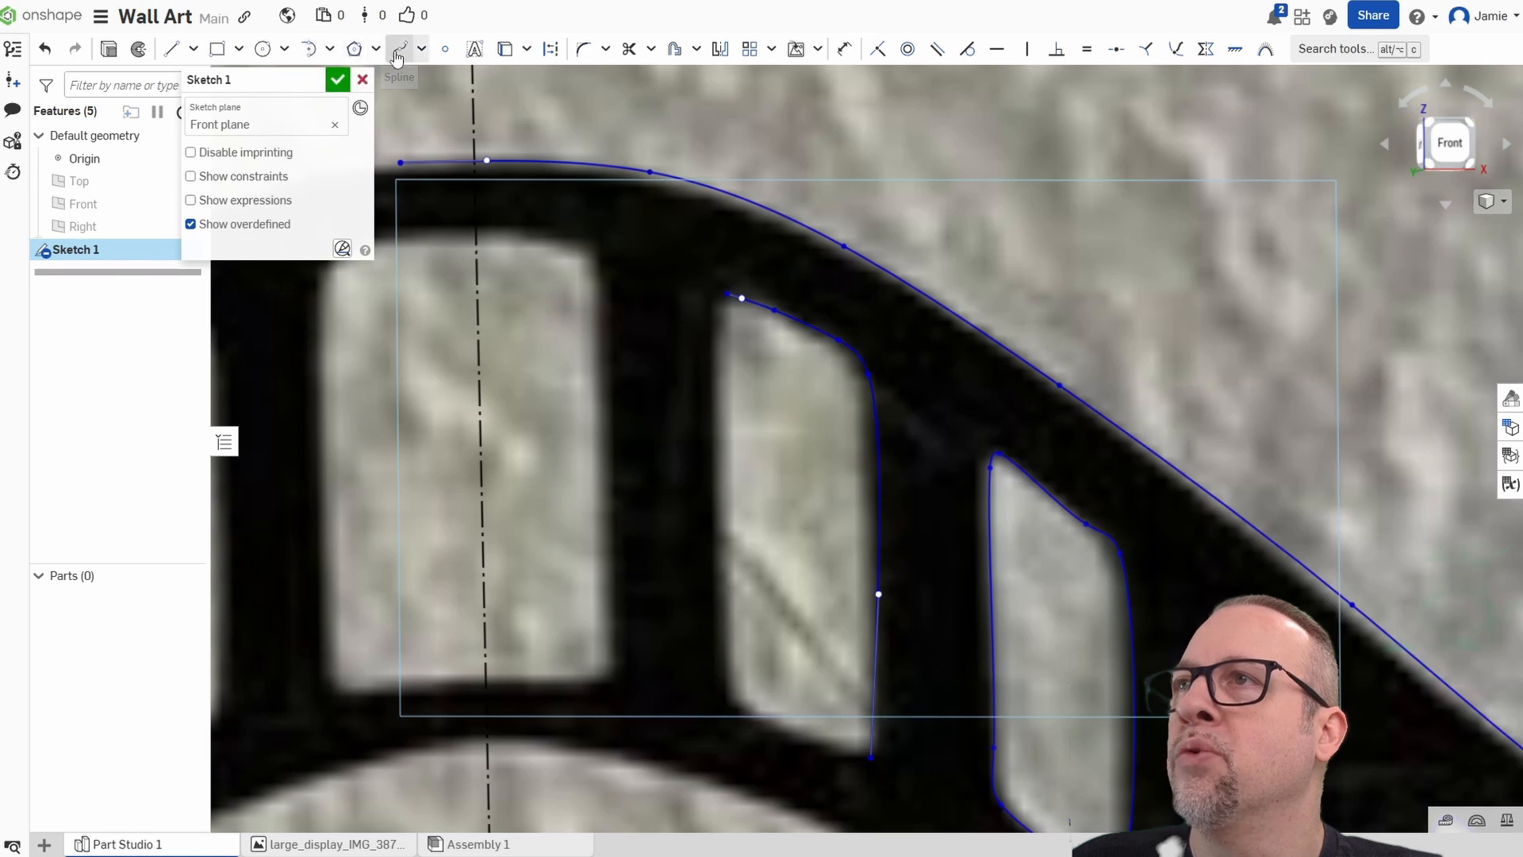
pyautogui.click(720, 305)
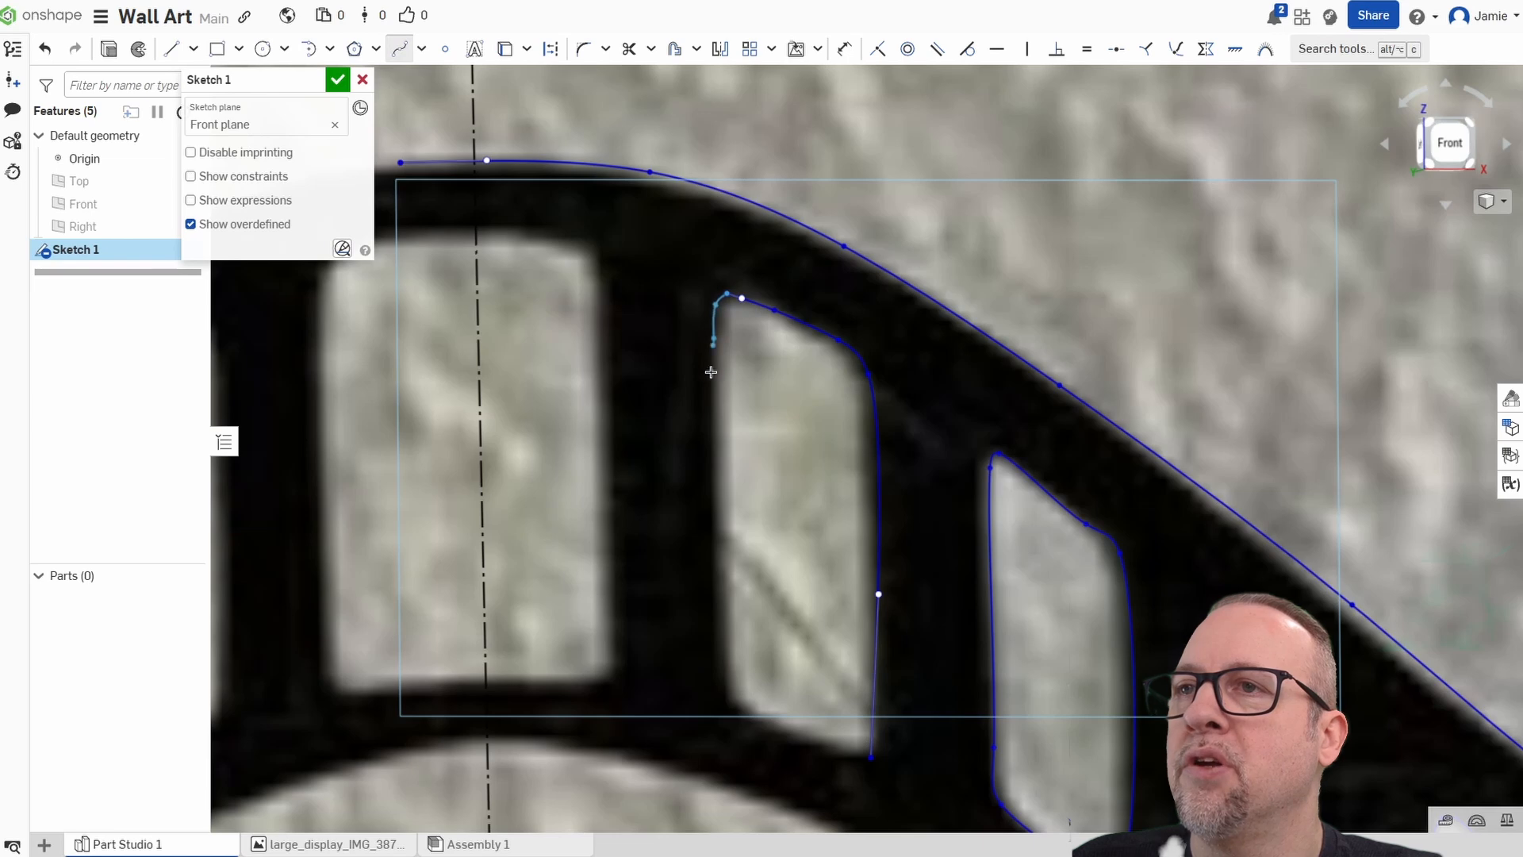
pyautogui.click(726, 704)
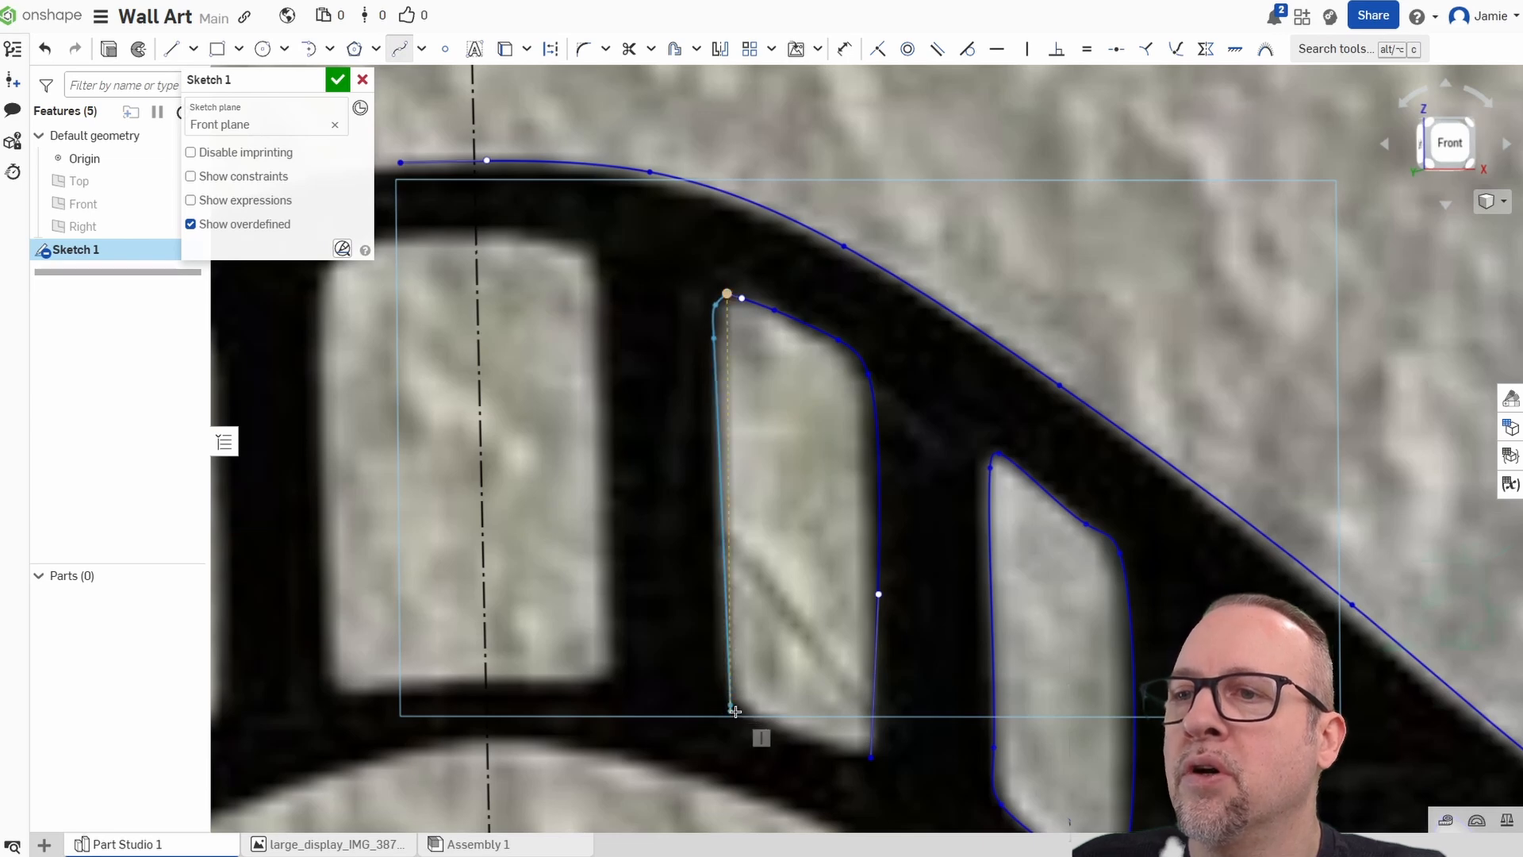
pyautogui.click(744, 717)
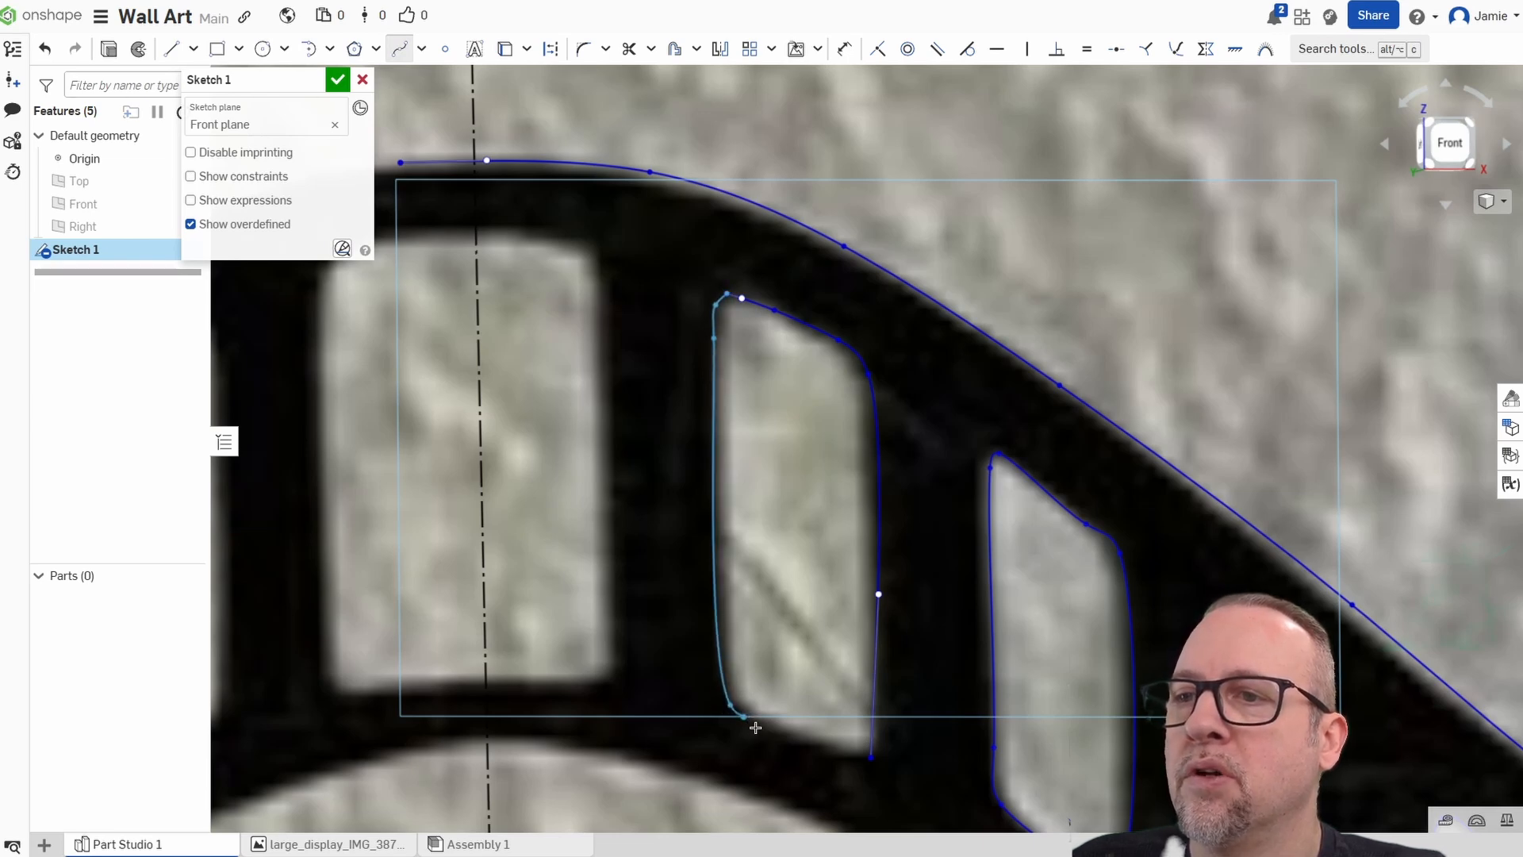
pyautogui.click(866, 760)
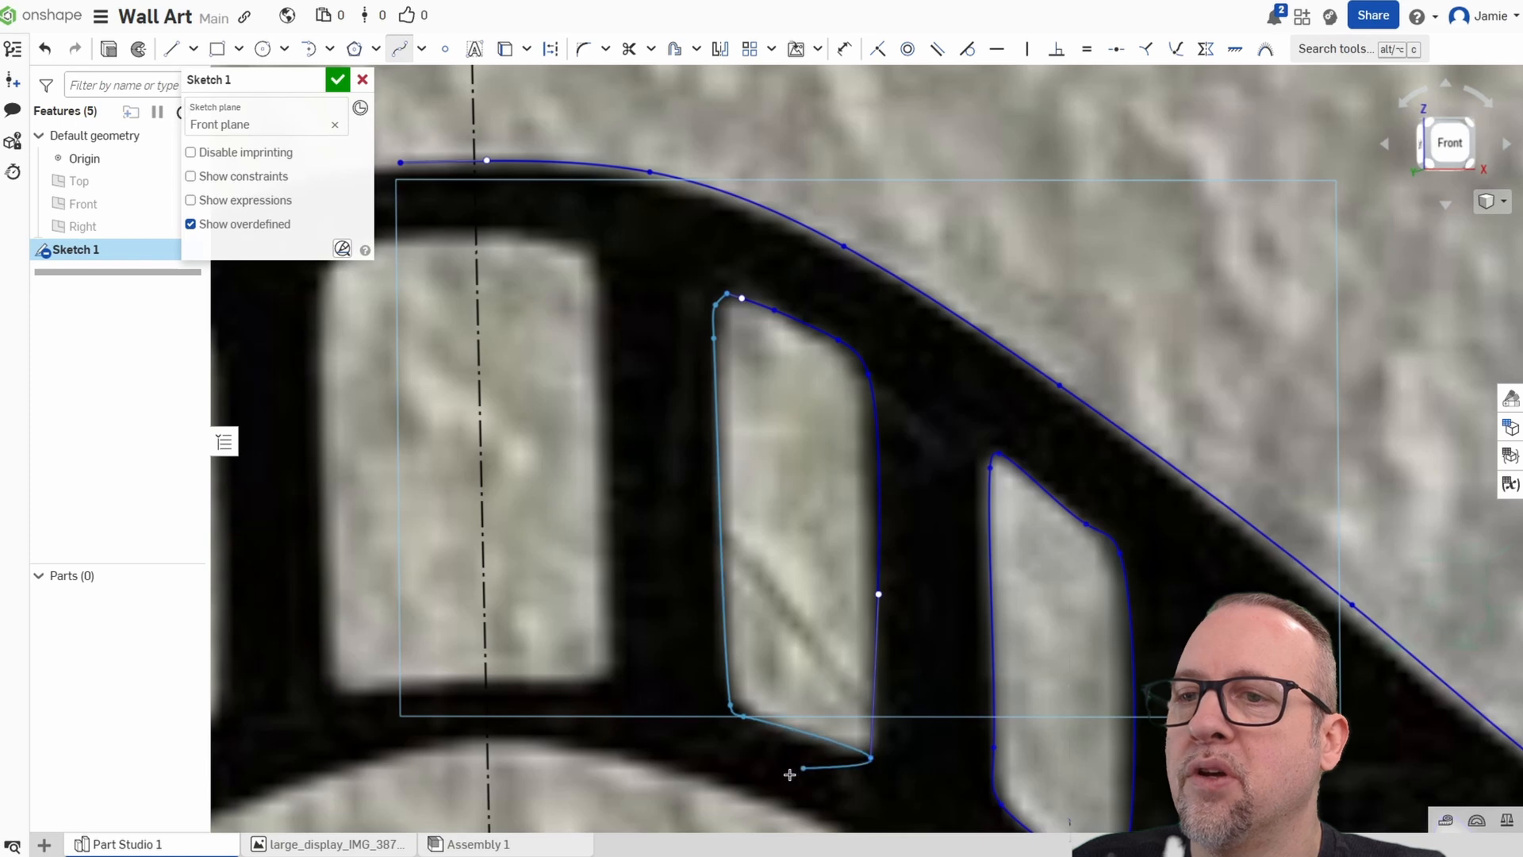
pyautogui.rightClick(775, 773)
pyautogui.click(838, 612)
# Trace the right half of the central opening with an open spline whose ends extend past the vertical centerline.
pyautogui.moveTo(531, 453); pyautogui.dragTo(703, 525, button='middle')
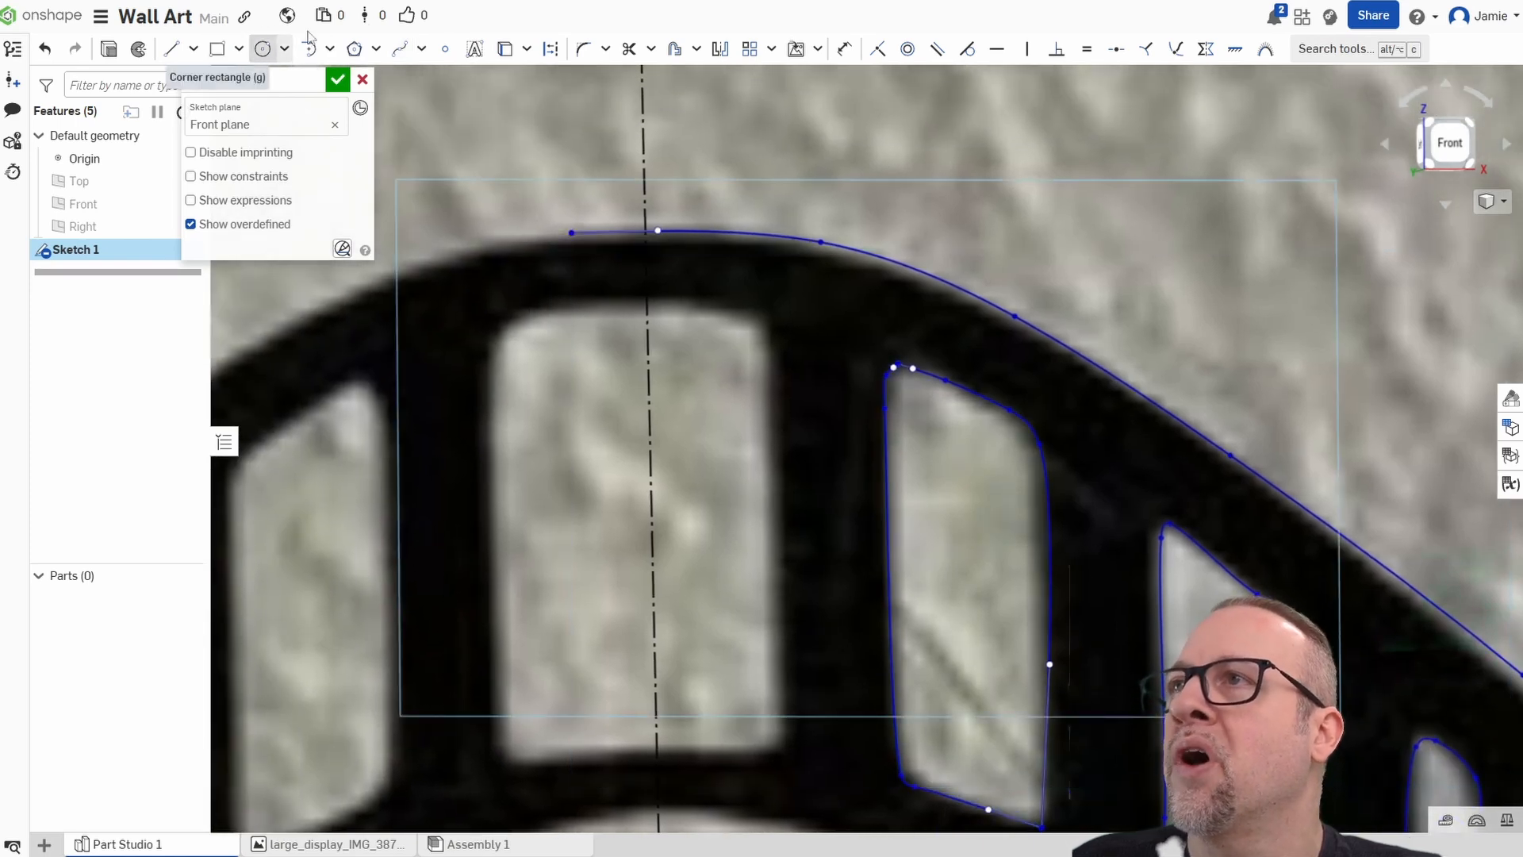
pyautogui.click(399, 49)
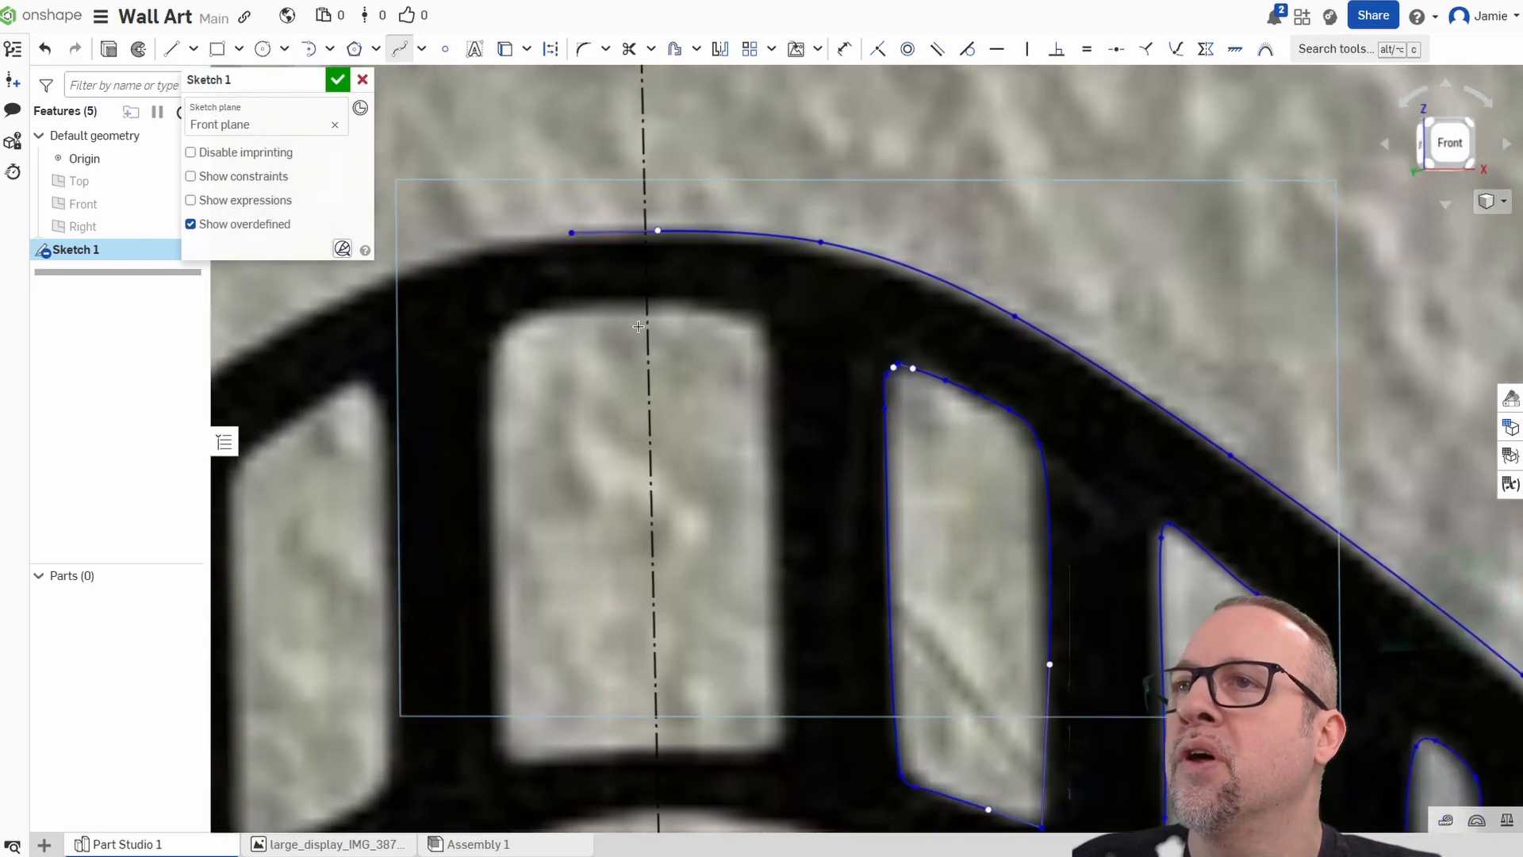
pyautogui.click(696, 302)
pyautogui.click(760, 318)
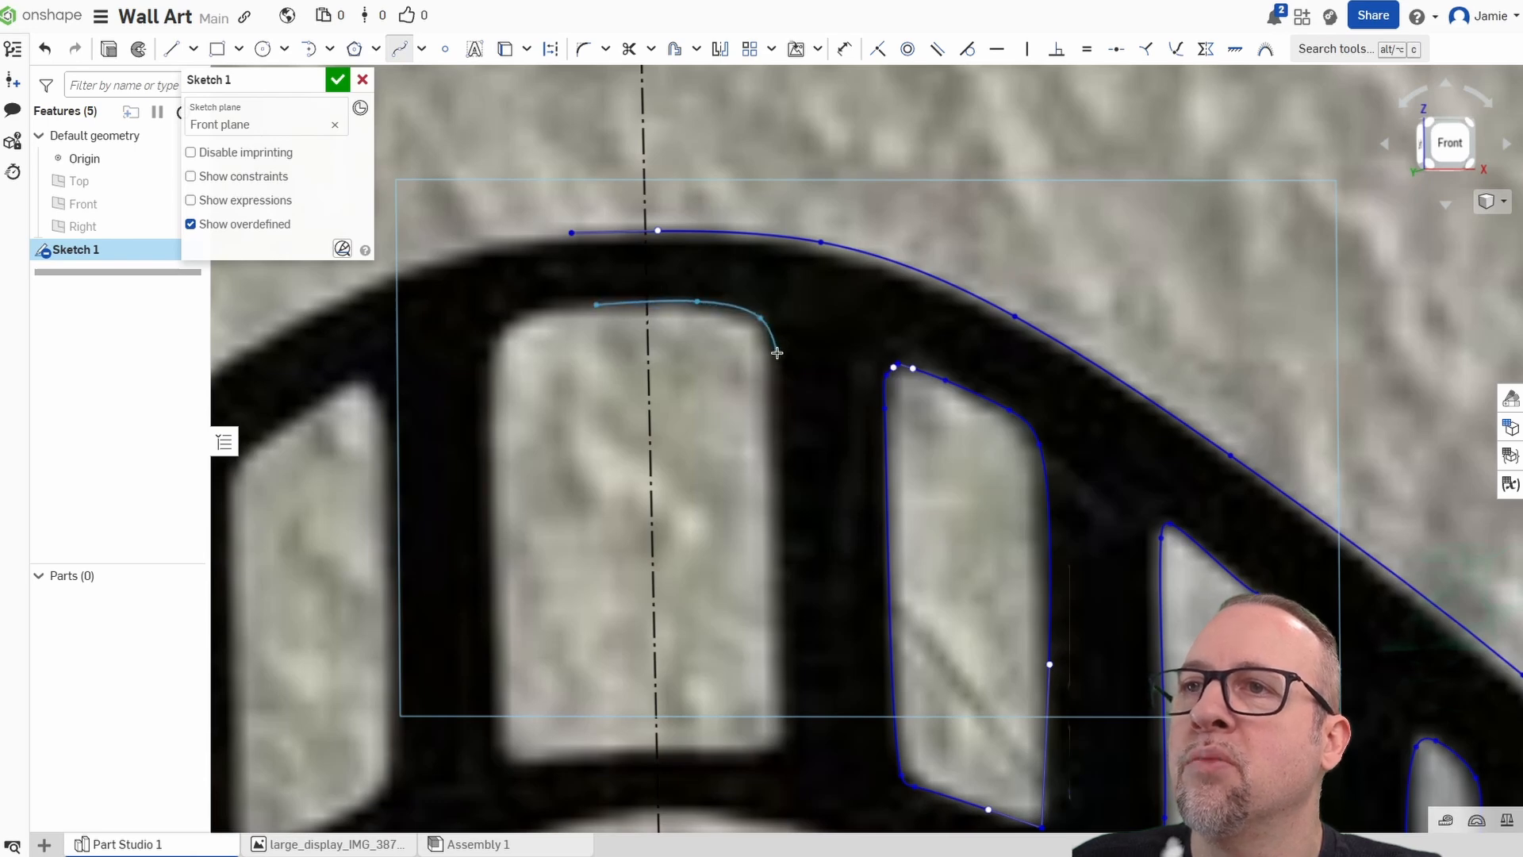
pyautogui.click(780, 747)
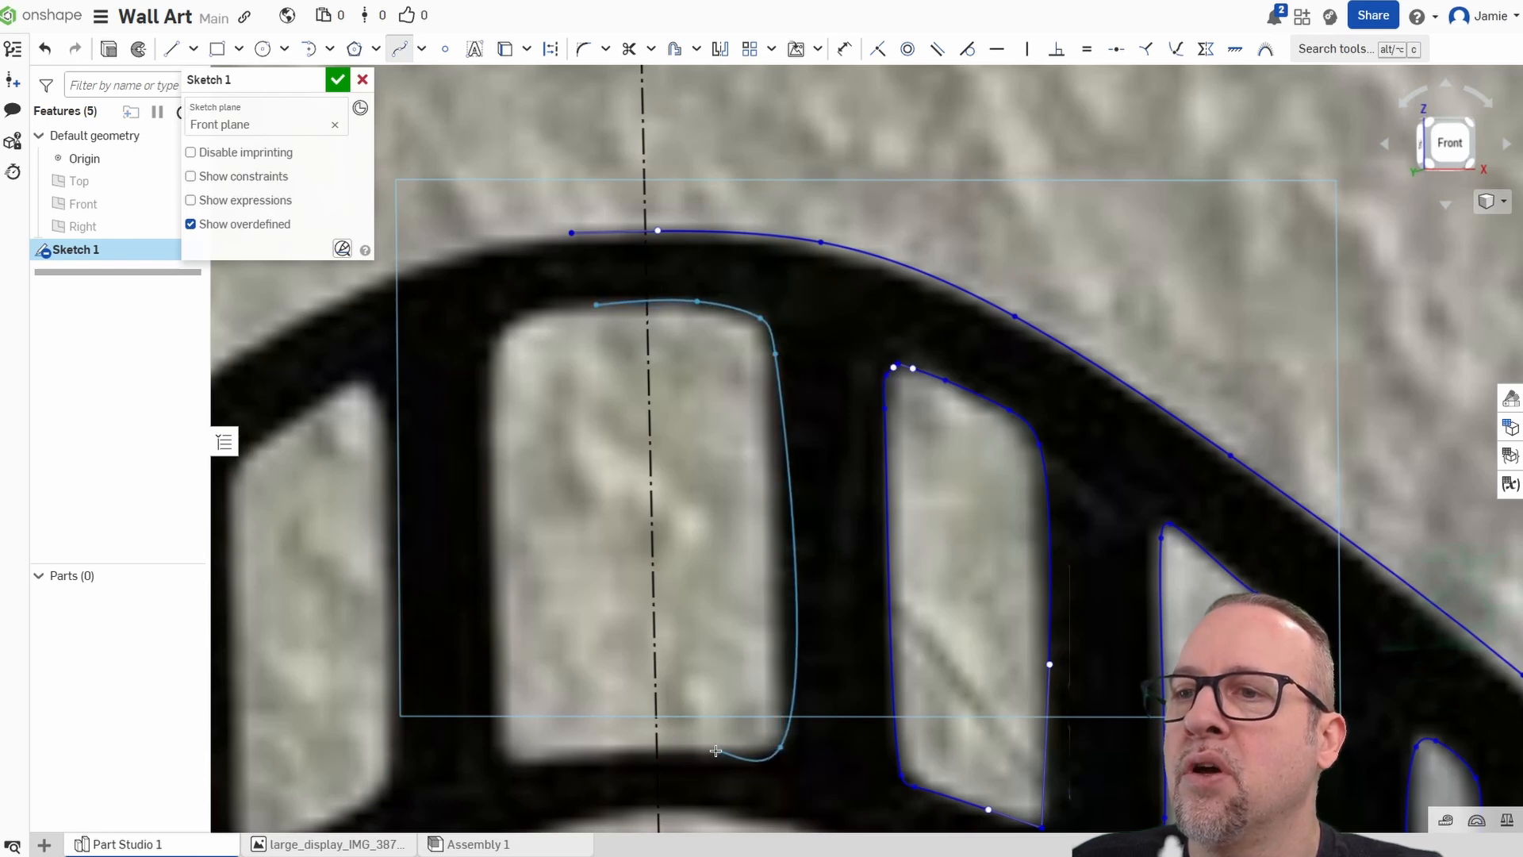
pyautogui.click(770, 751)
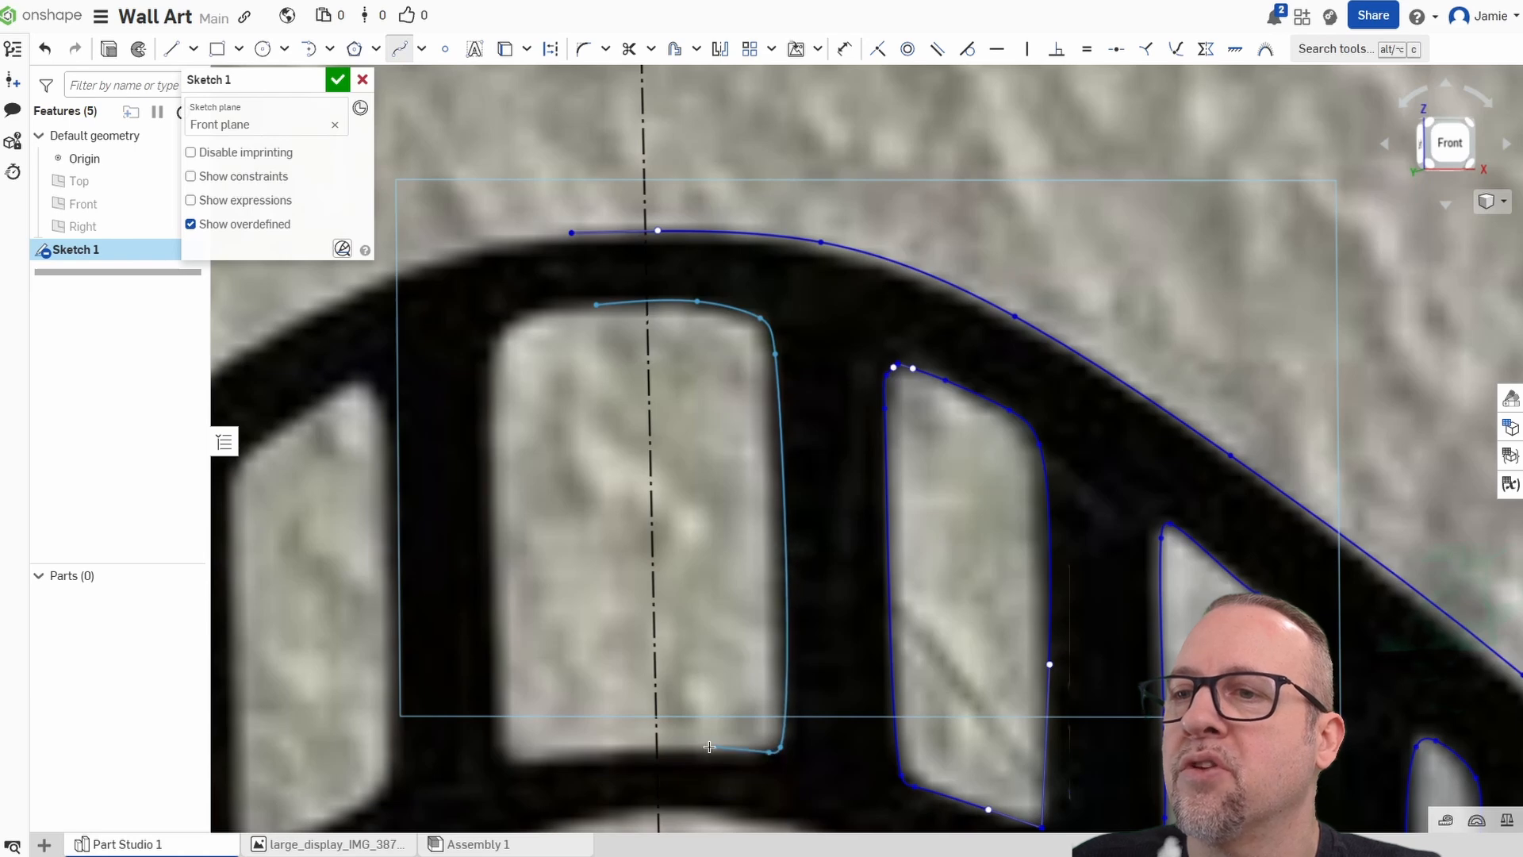
pyautogui.click(607, 754)
pyautogui.rightClick(600, 526)
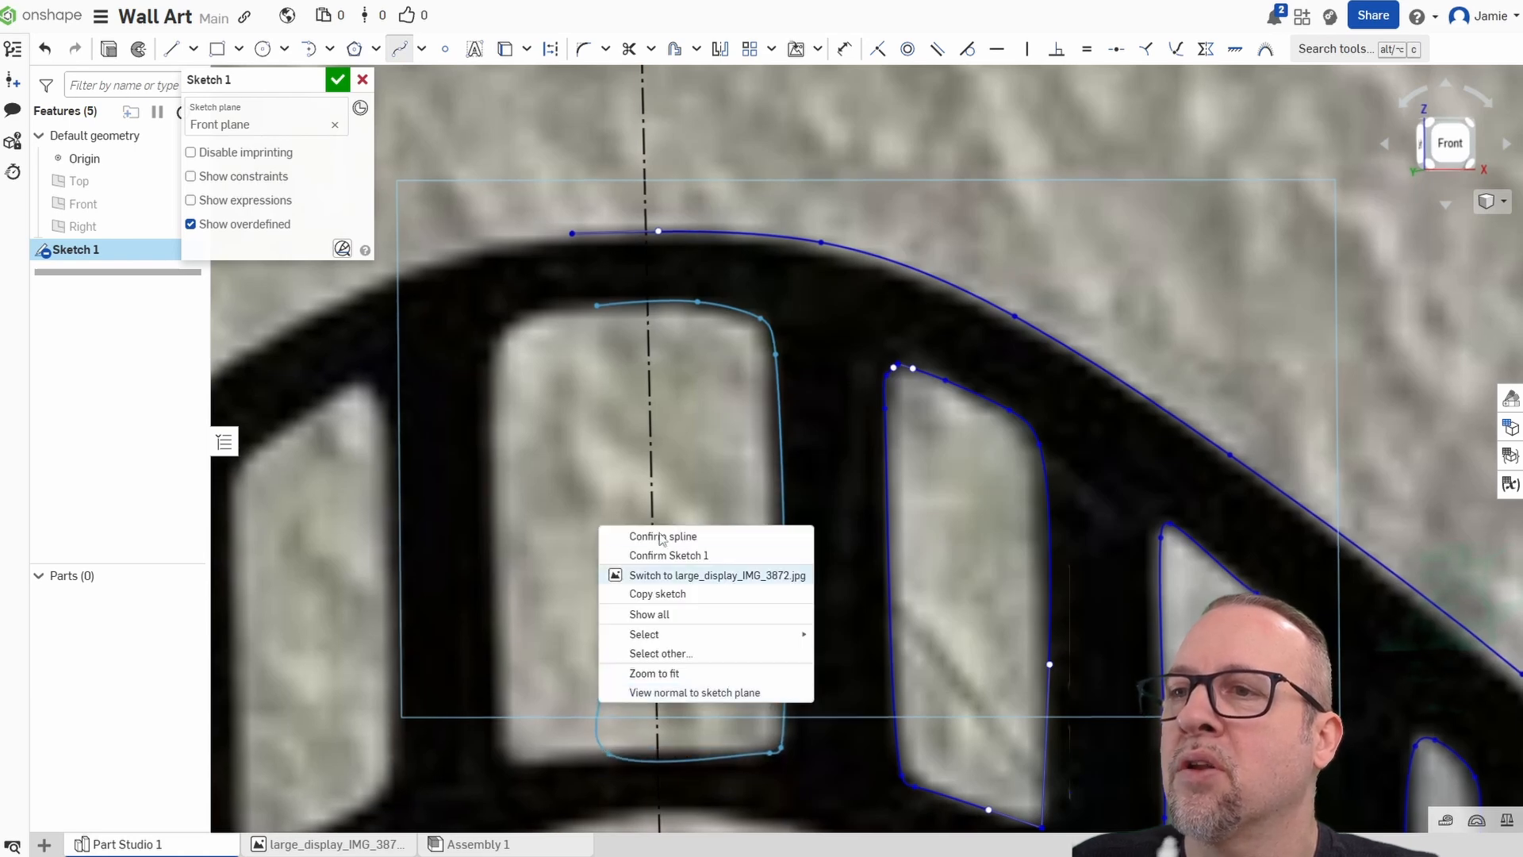
pyautogui.click(663, 536)
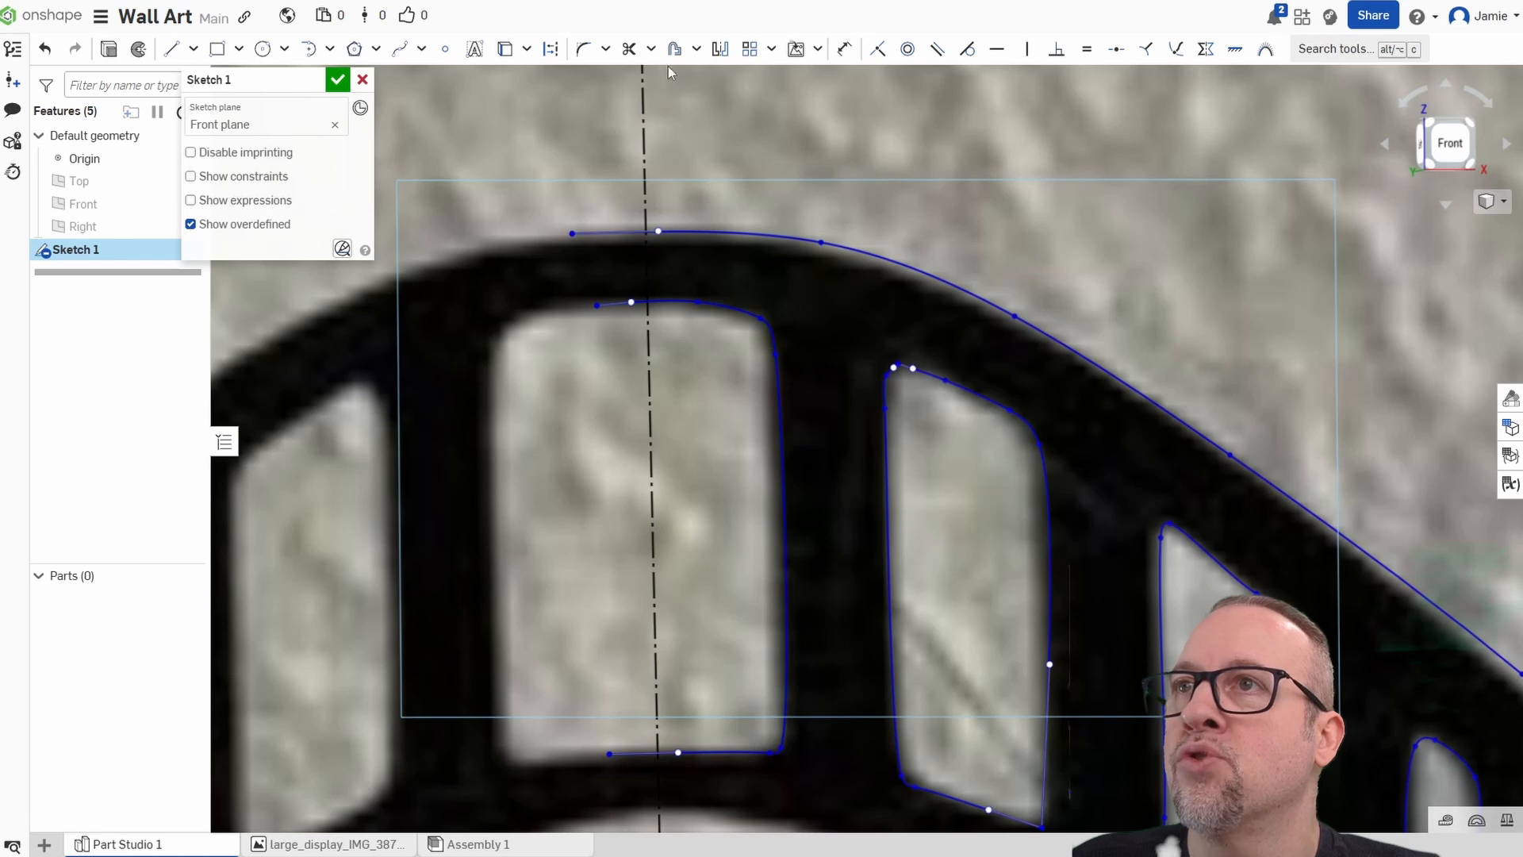
# Trim the spline ends that overhang the vertical centerline on the central opening, the mouth strip's top outline and the cheek curve above.
pyautogui.click(631, 49)
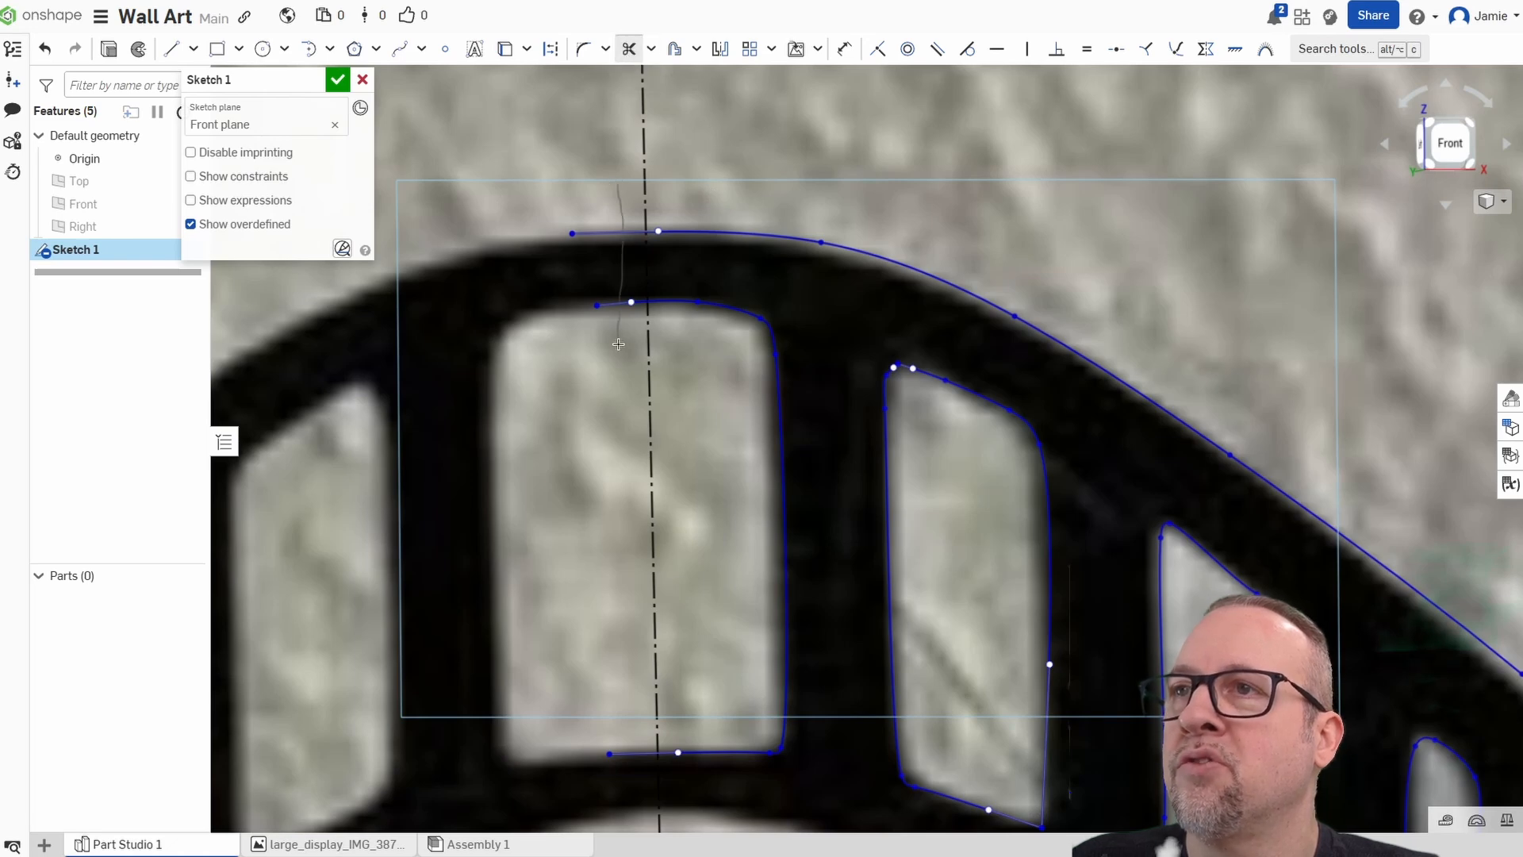
pyautogui.moveTo(618, 344); pyautogui.dragTo(604, 414)
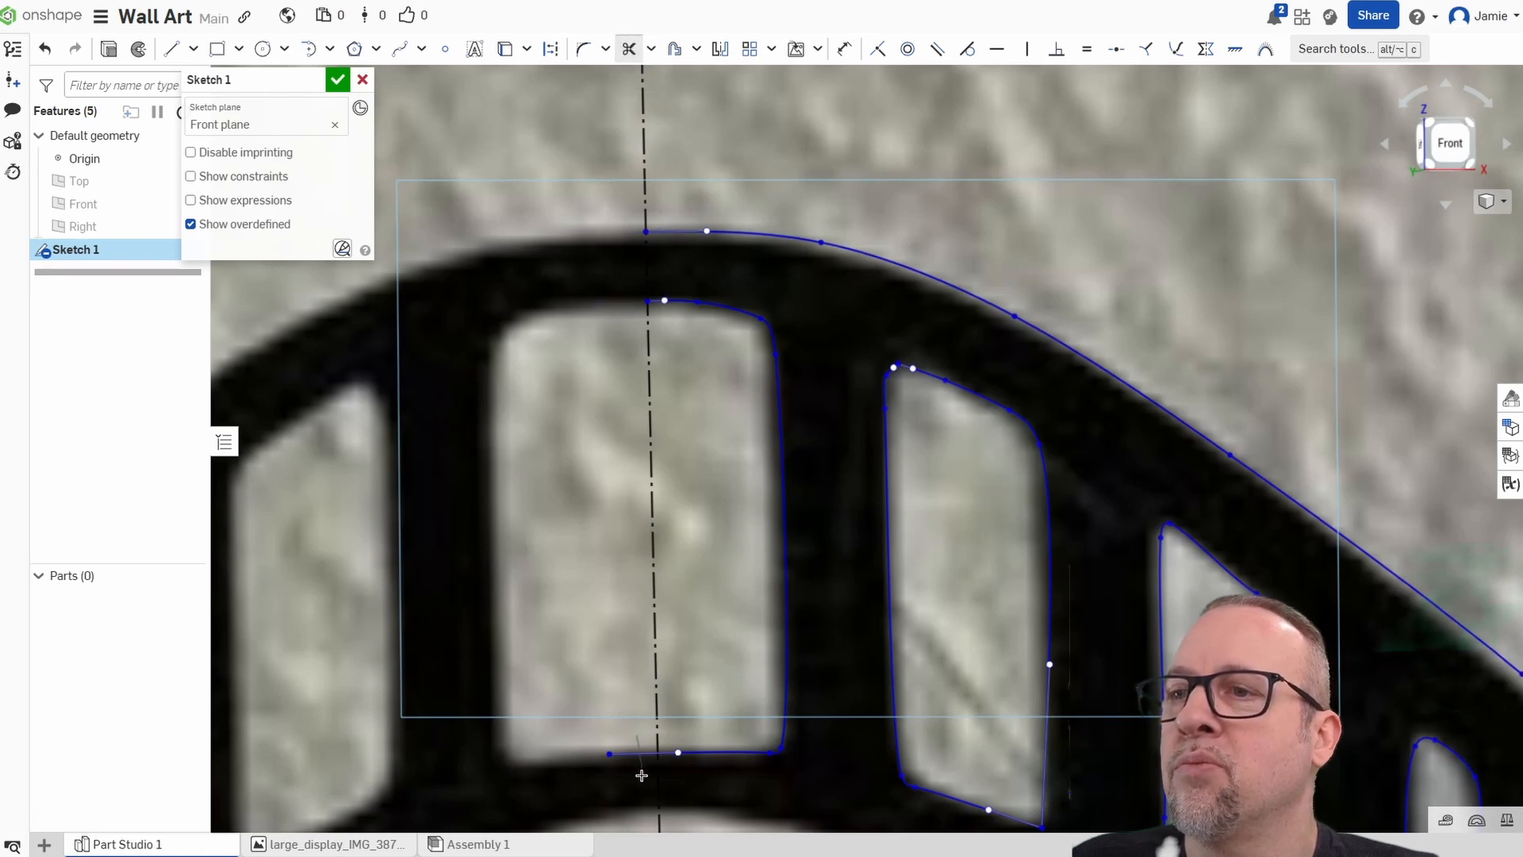
pyautogui.scroll(-3, 683, 685)
pyautogui.scroll(5, 782, 340)
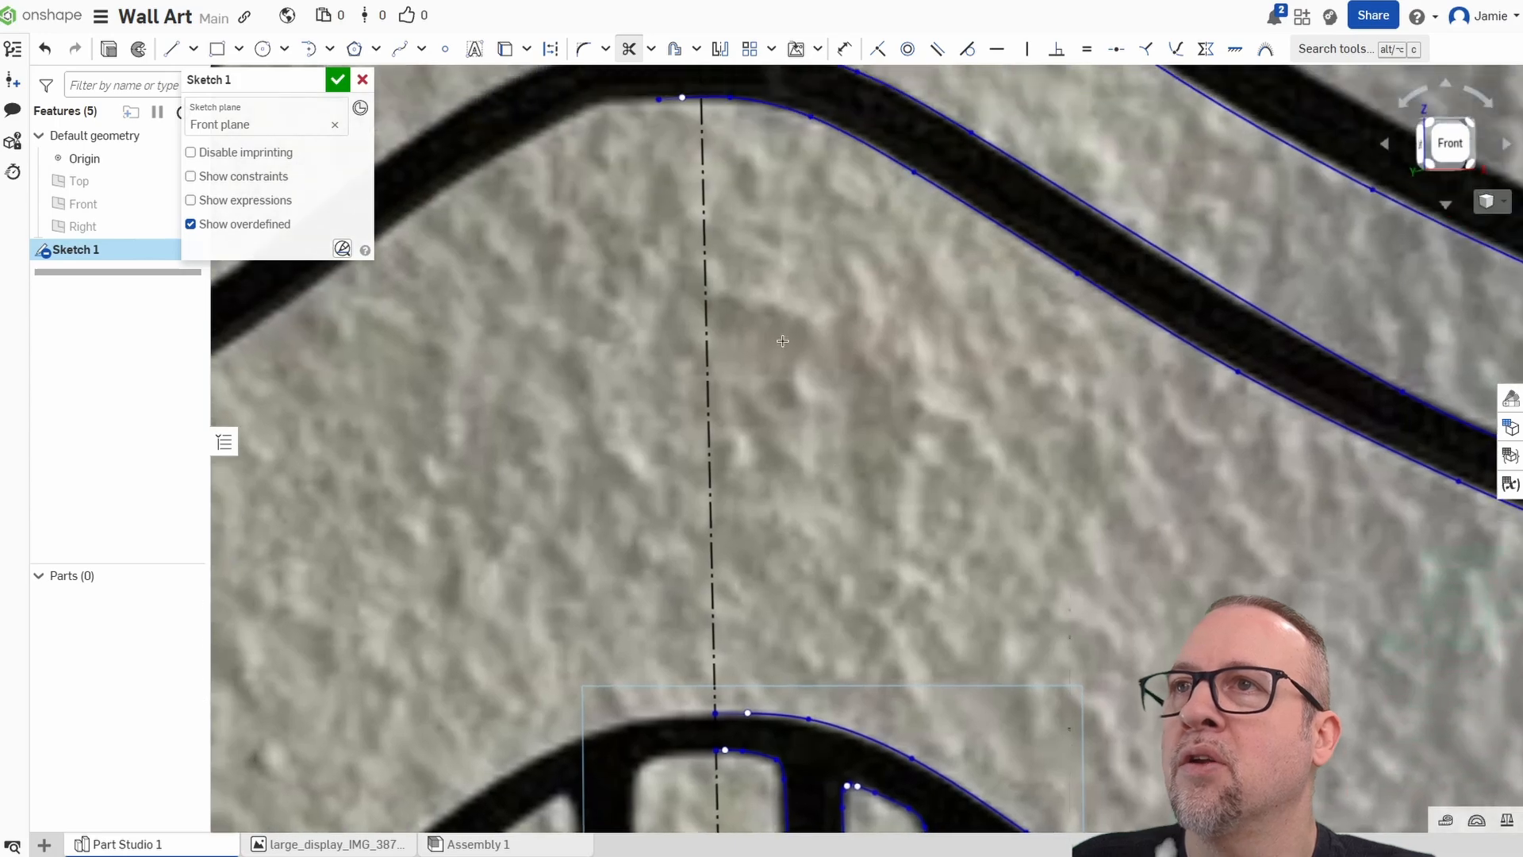
pyautogui.scroll(-3, 851, 429)
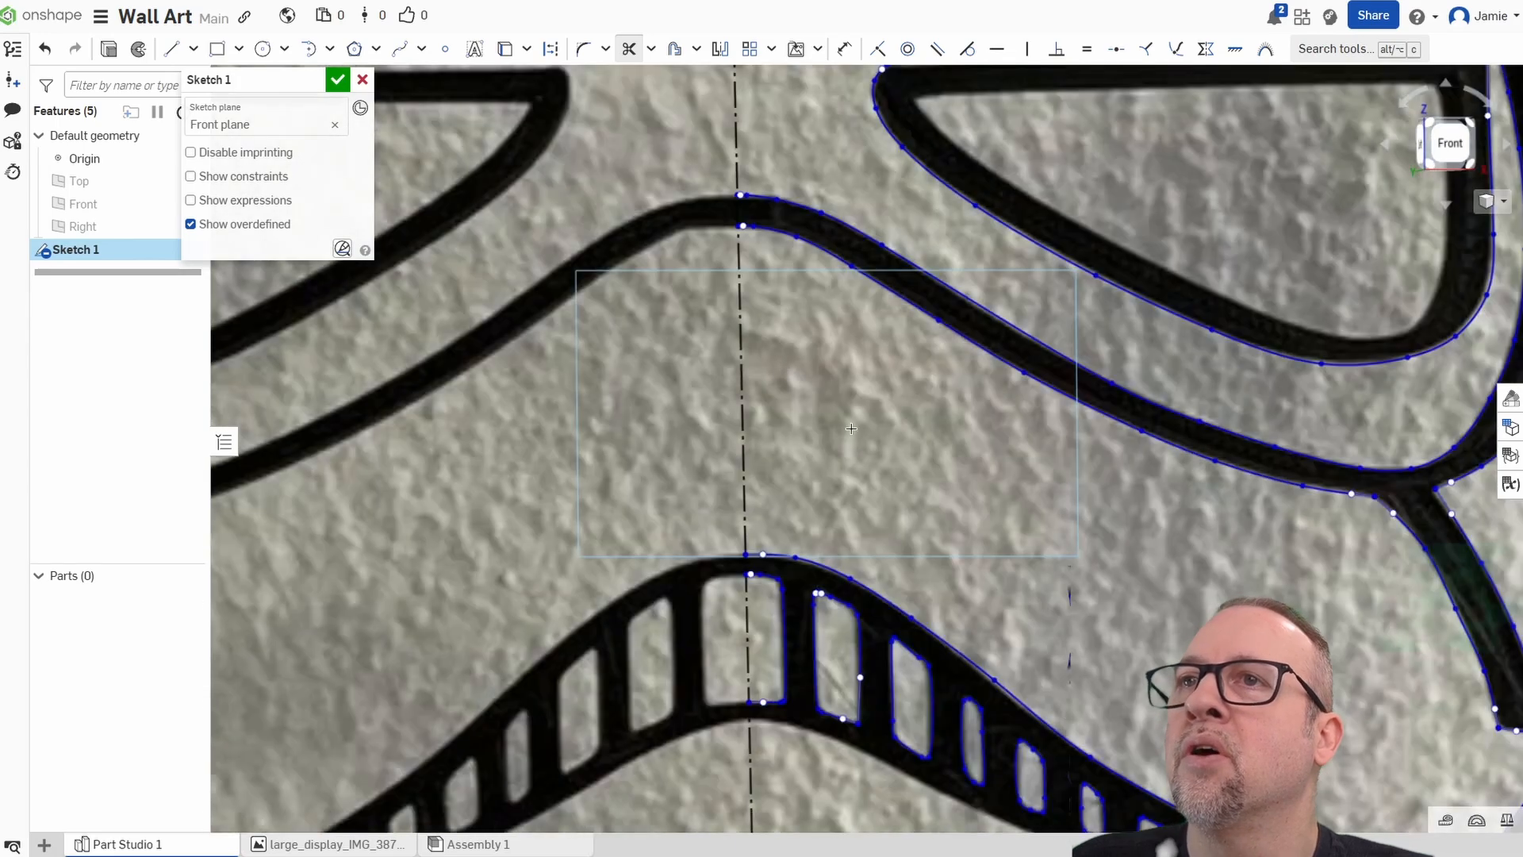
pyautogui.moveTo(1000, 711); pyautogui.dragTo(943, 388, button='middle')
pyautogui.scroll(-3, 942, 545)
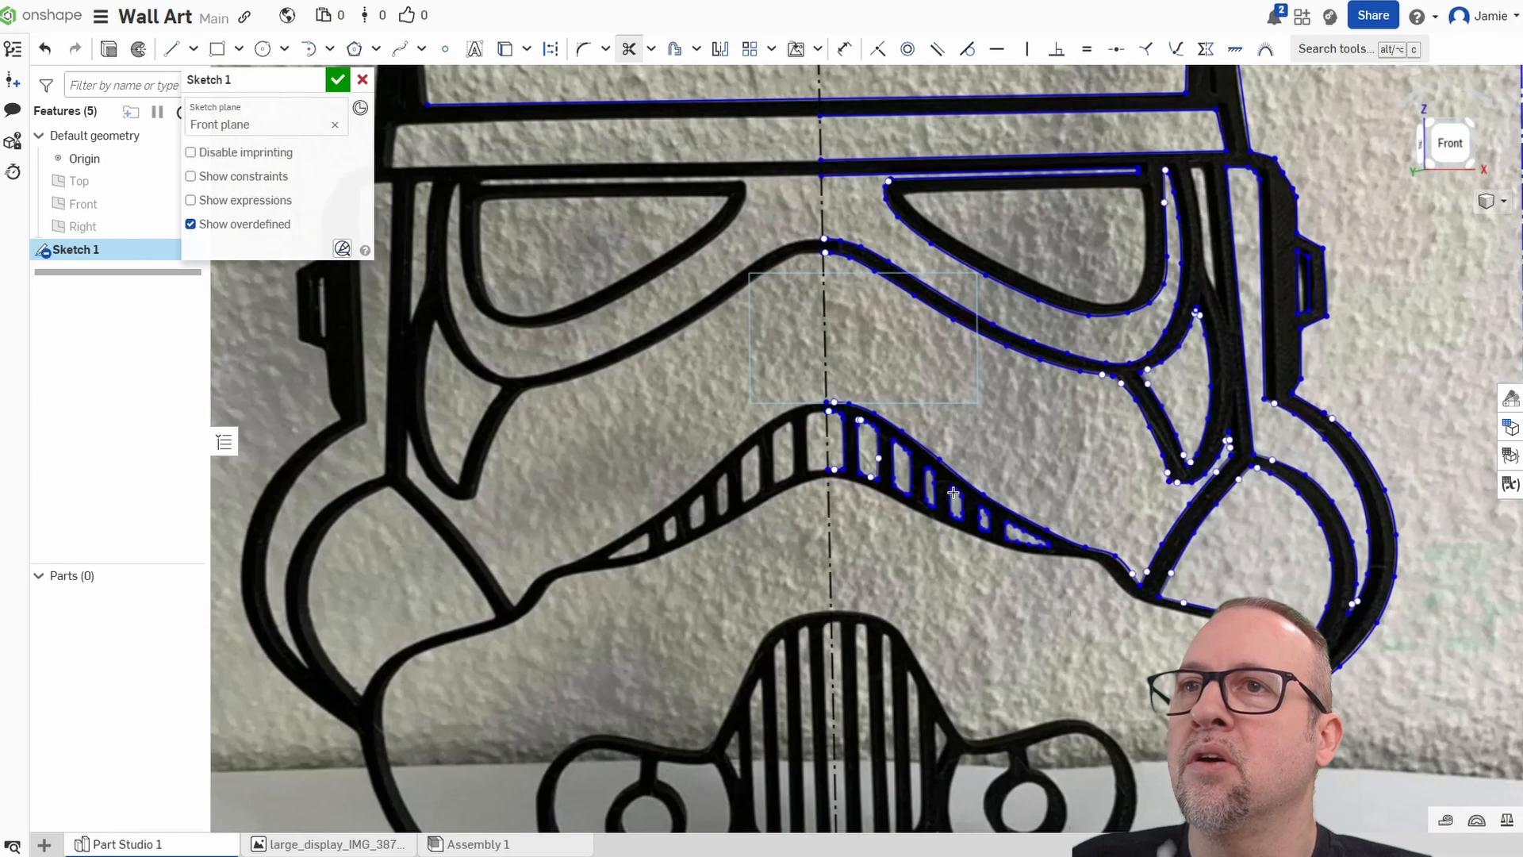
pyautogui.scroll(3, 983, 651)
pyautogui.scroll(2, 722, 446)
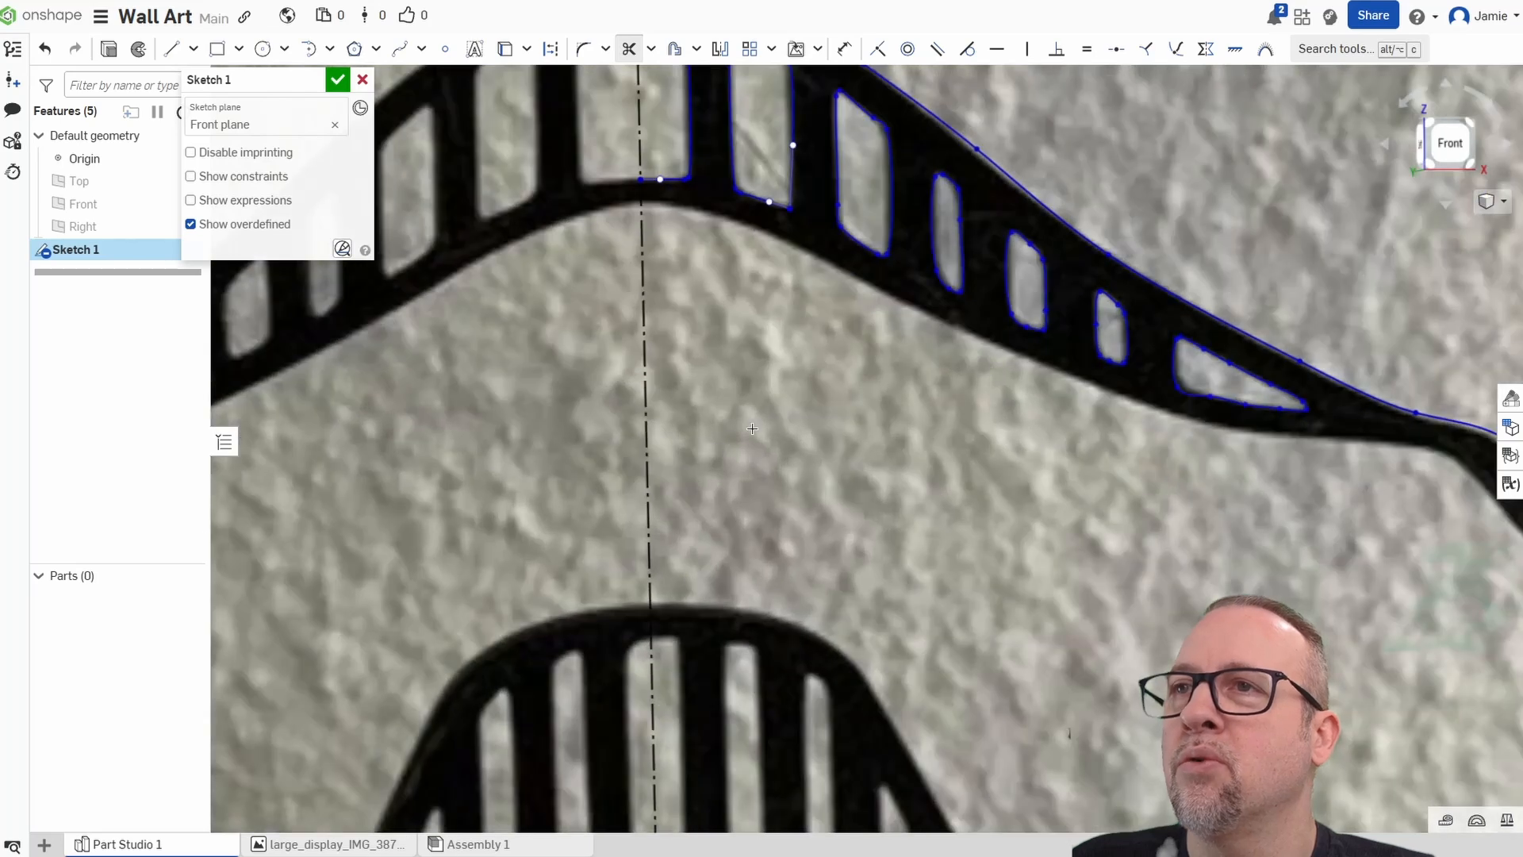
# Start a spline just past the vertical centerline and trace the mouth strip's lower edge outward and along the thin band below the cheek opening.
pyautogui.click(399, 49)
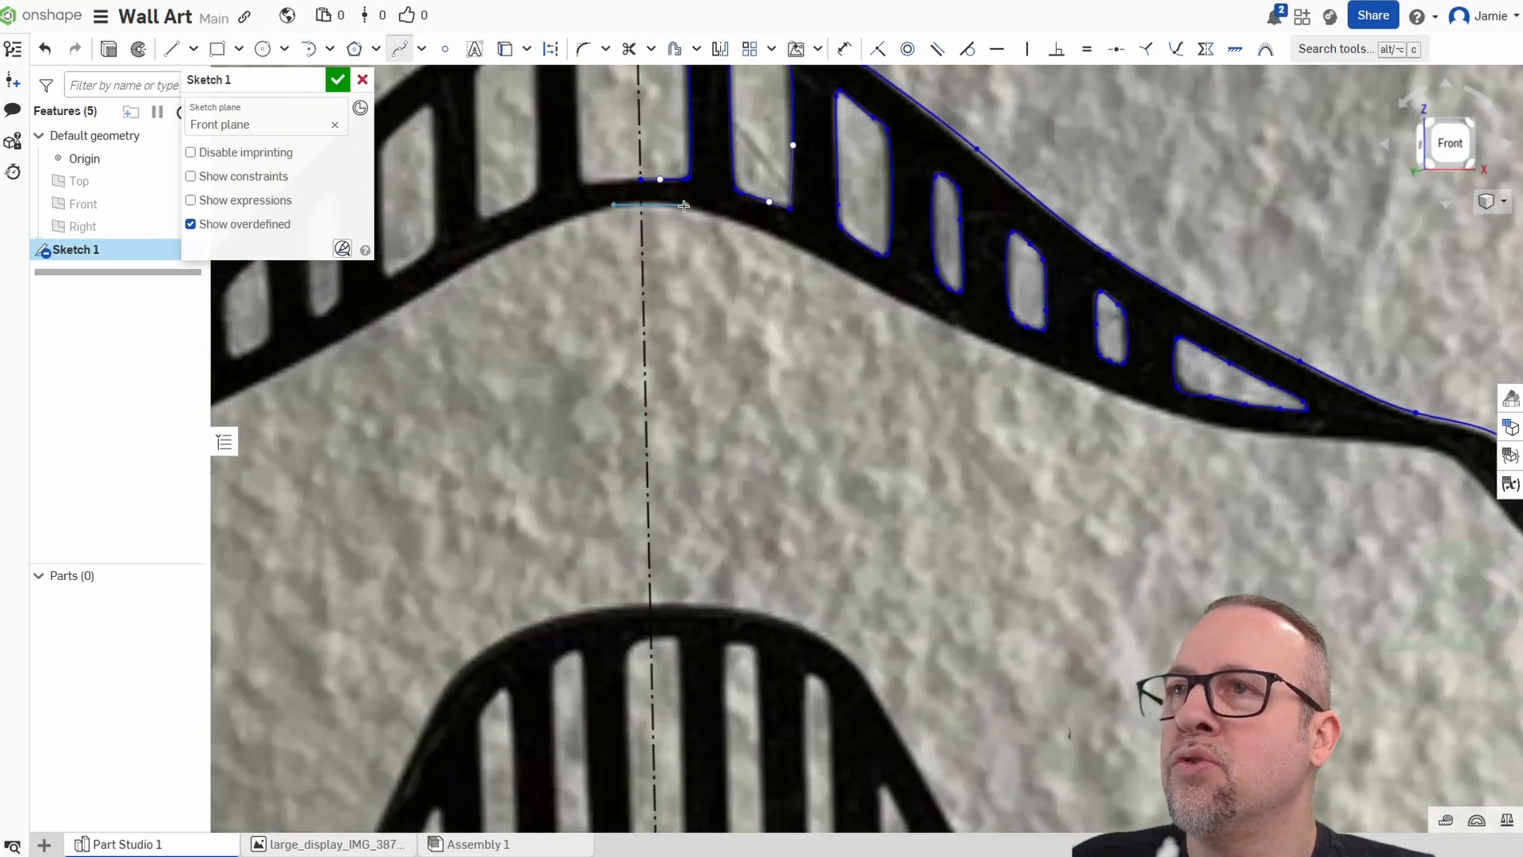
pyautogui.click(840, 268)
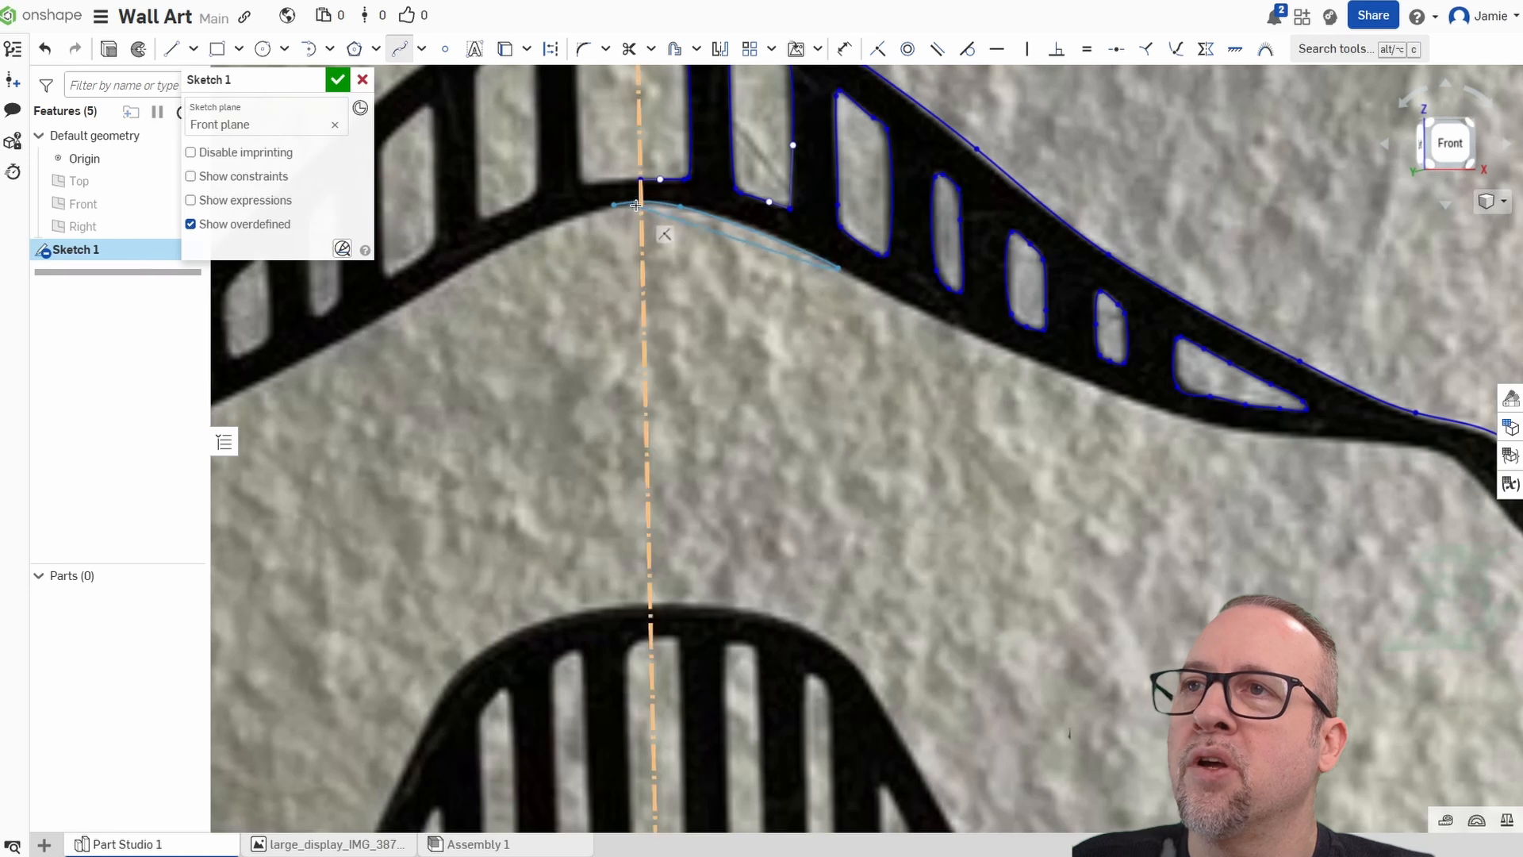
pyautogui.click(991, 346)
pyautogui.moveTo(1026, 386); pyautogui.dragTo(730, 409, button='middle')
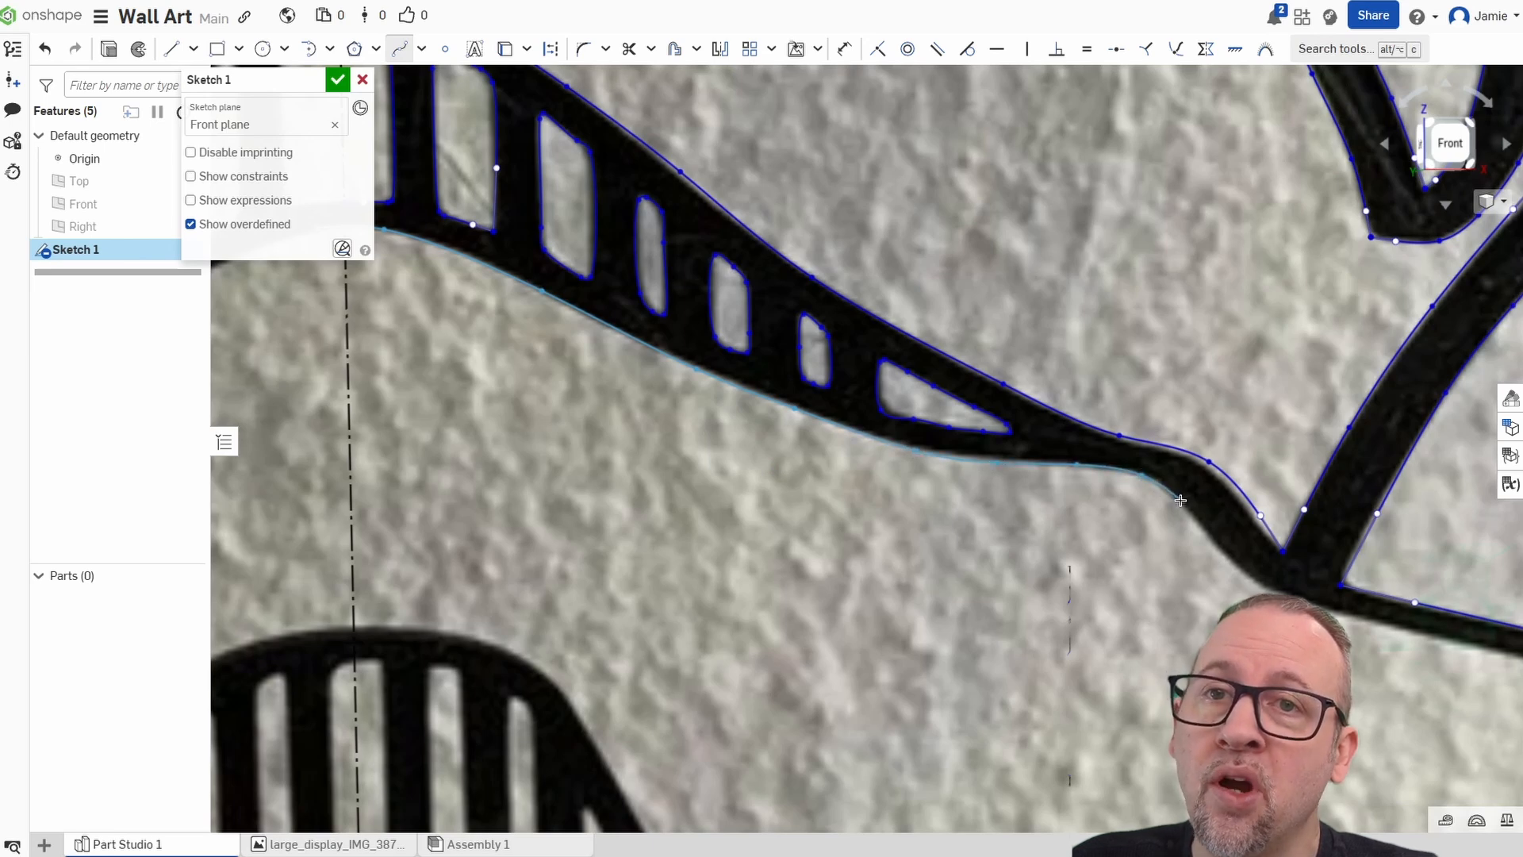
pyautogui.moveTo(1236, 566); pyautogui.dragTo(929, 436, button='middle')
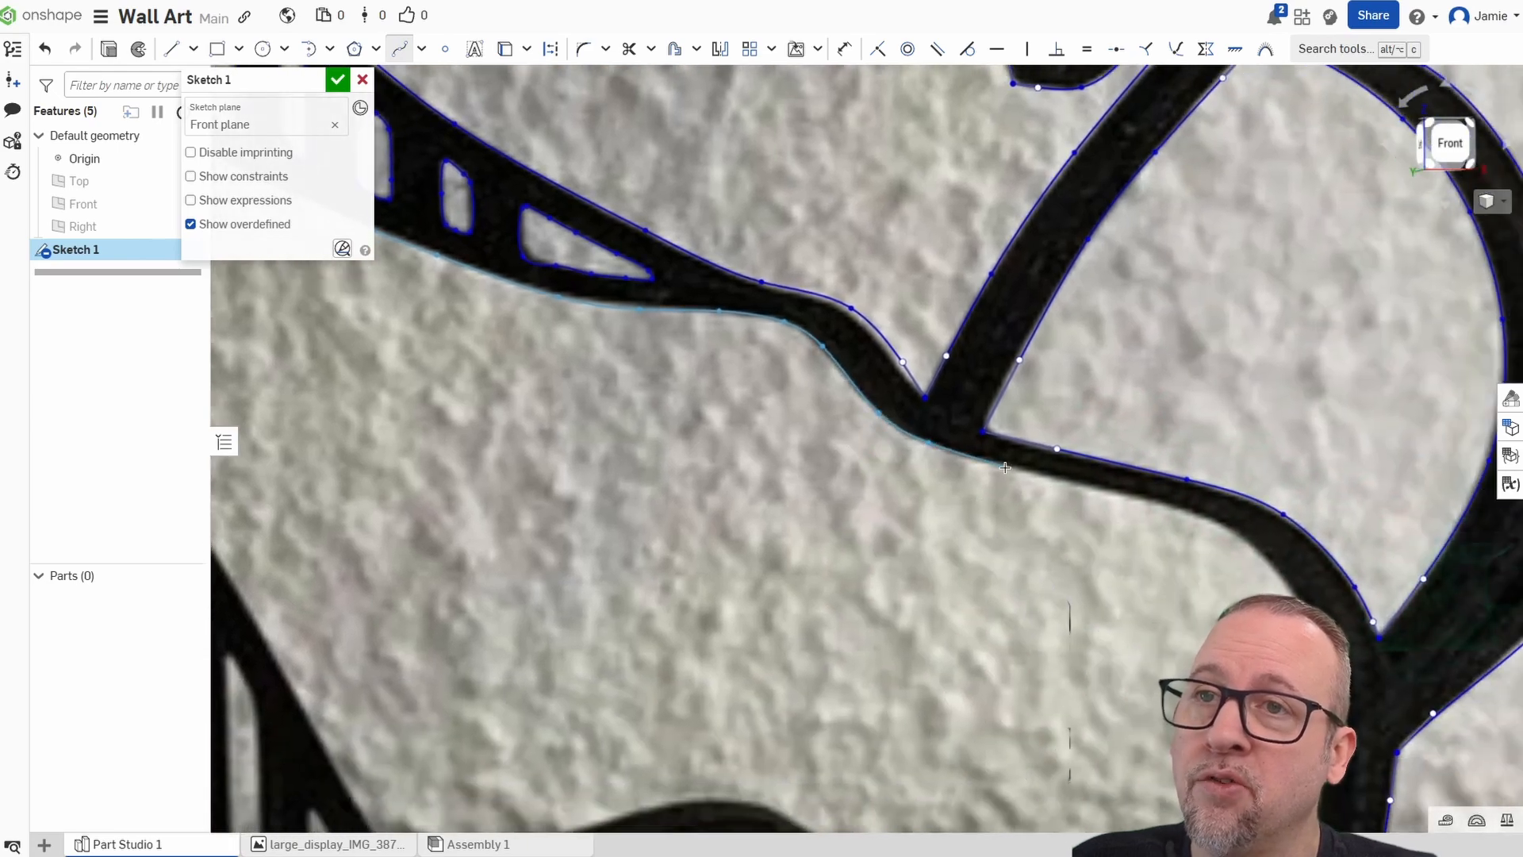
pyautogui.click(1102, 493)
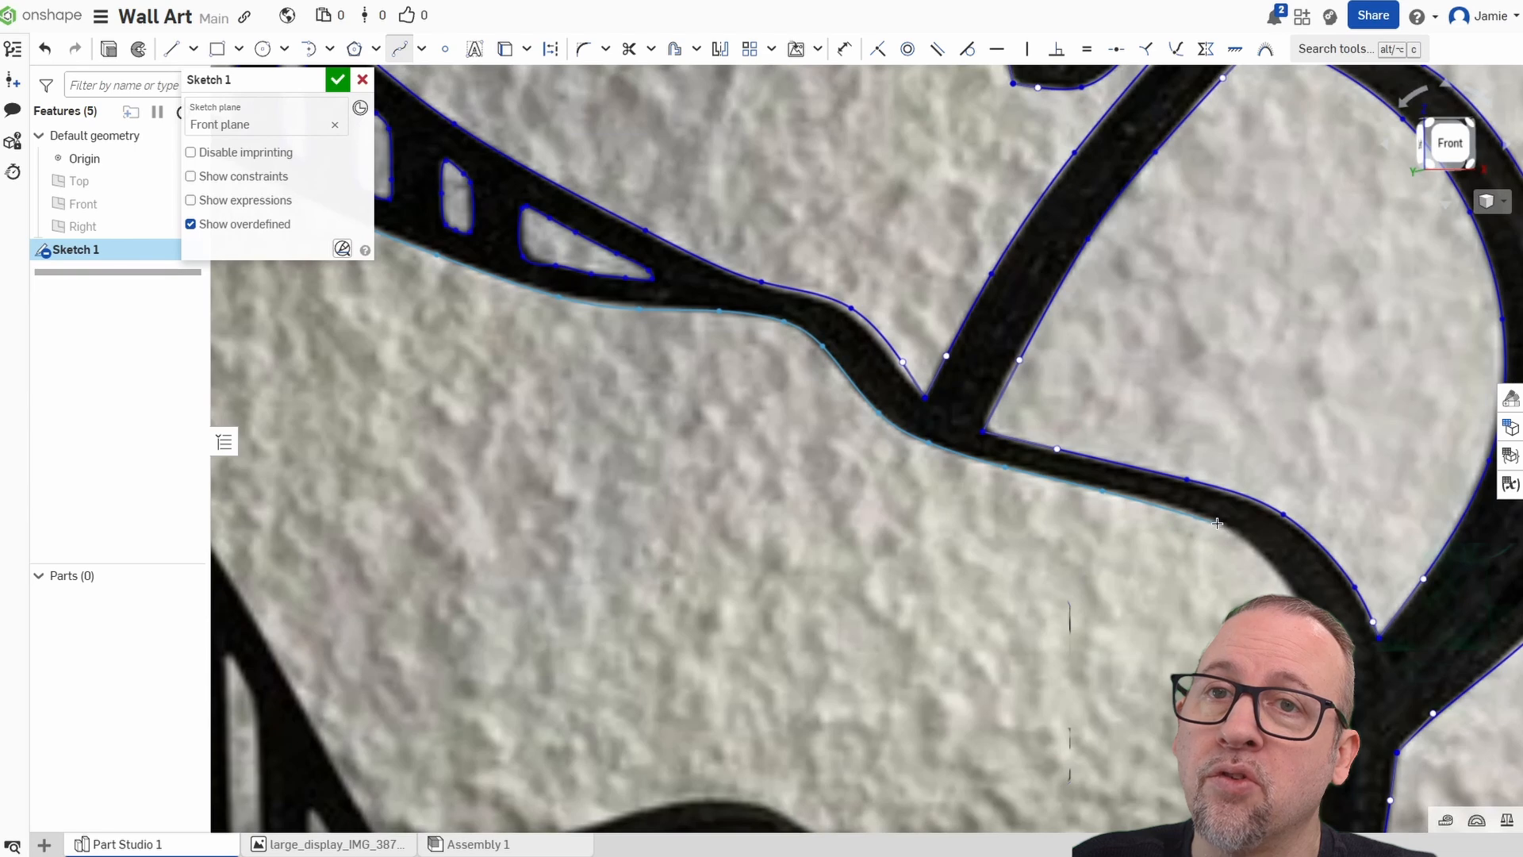
pyautogui.click(1217, 524)
pyautogui.moveTo(1218, 523)
pyautogui.mouseDown(button='middle')
pyautogui.moveTo(991, 382)
pyautogui.moveTo(908, 365)
pyautogui.mouseUp(button='middle')
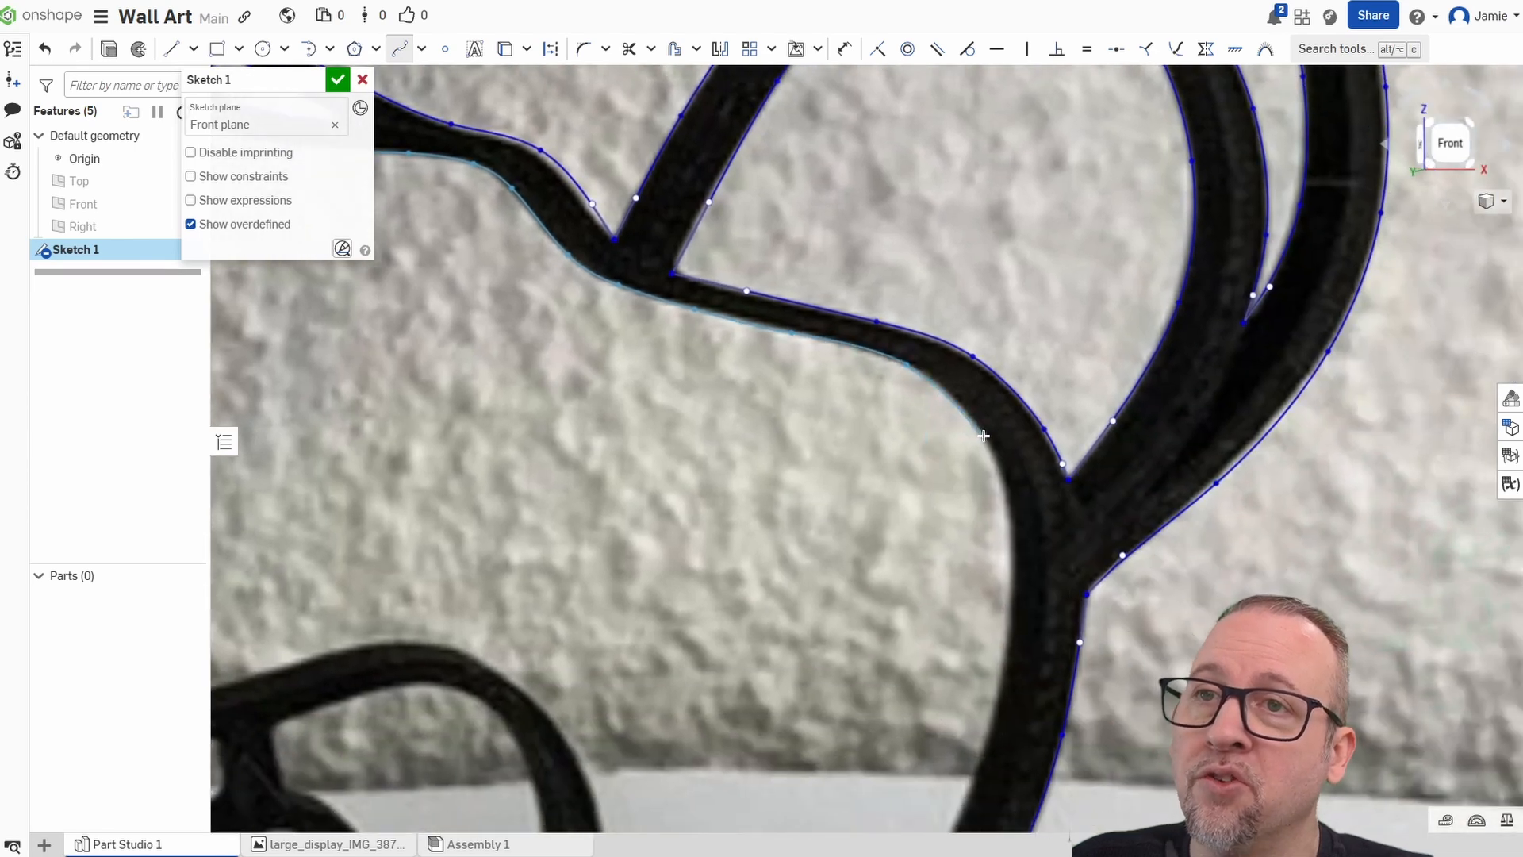
# Continue the spline around the outer bend and down the inner edge of the helmet's outer rim.
pyautogui.click(984, 435)
pyautogui.click(1014, 539)
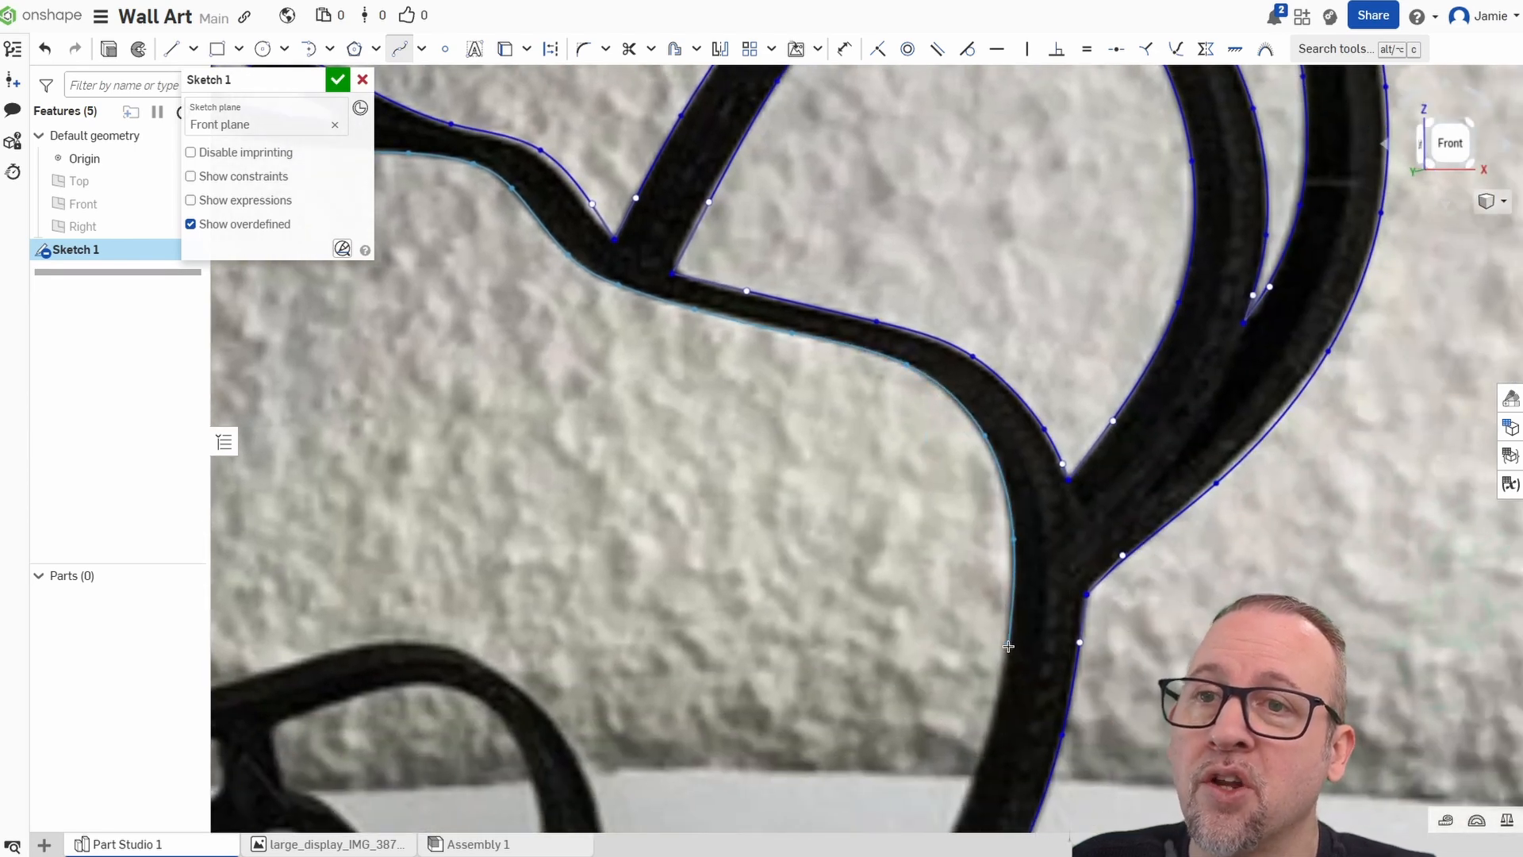
pyautogui.moveTo(984, 681); pyautogui.dragTo(984, 365, button='middle')
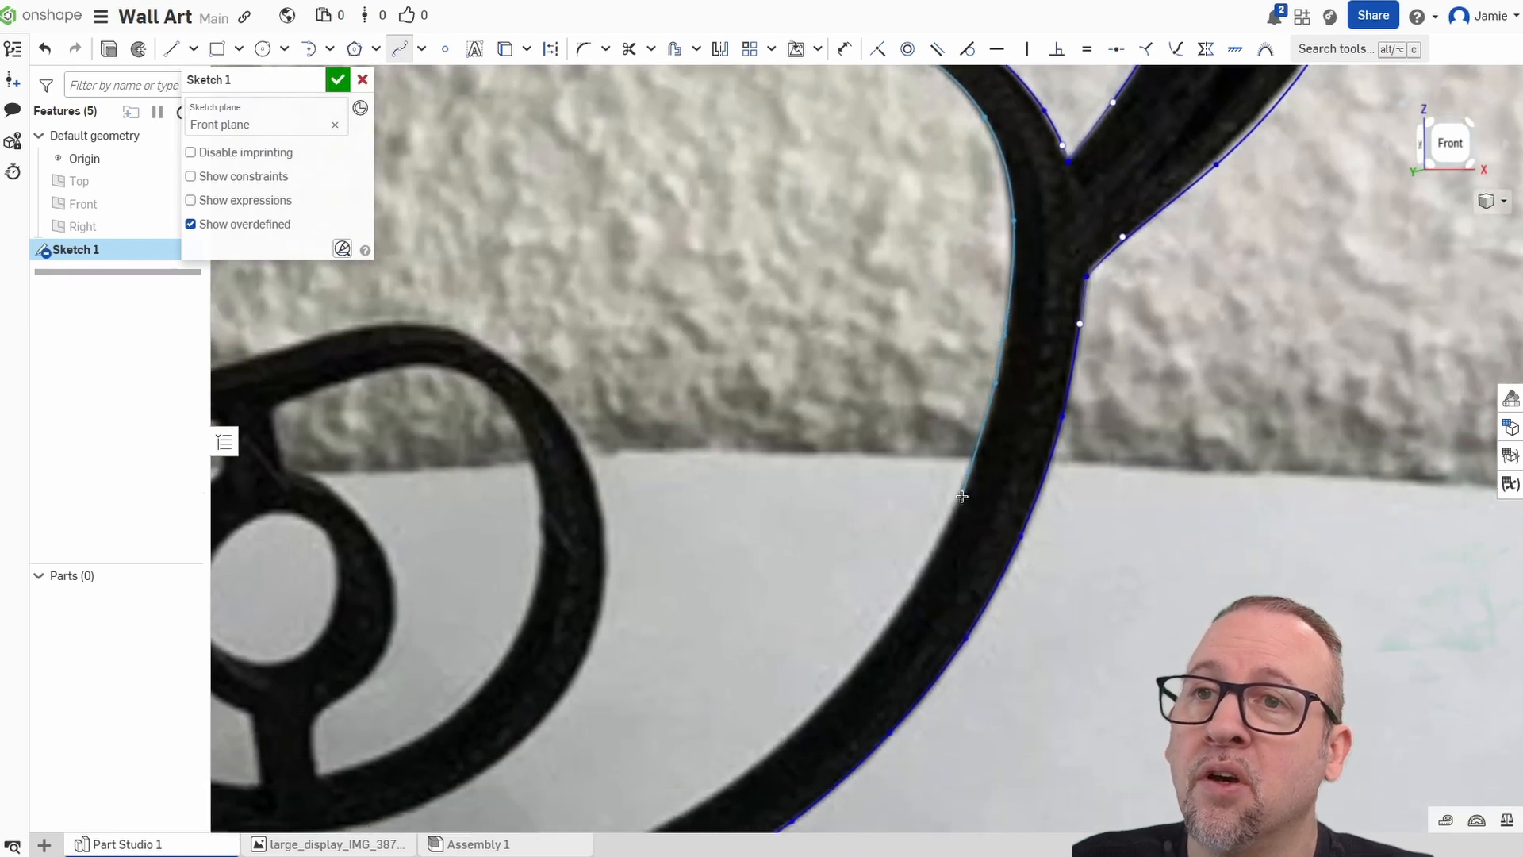
pyautogui.click(917, 580)
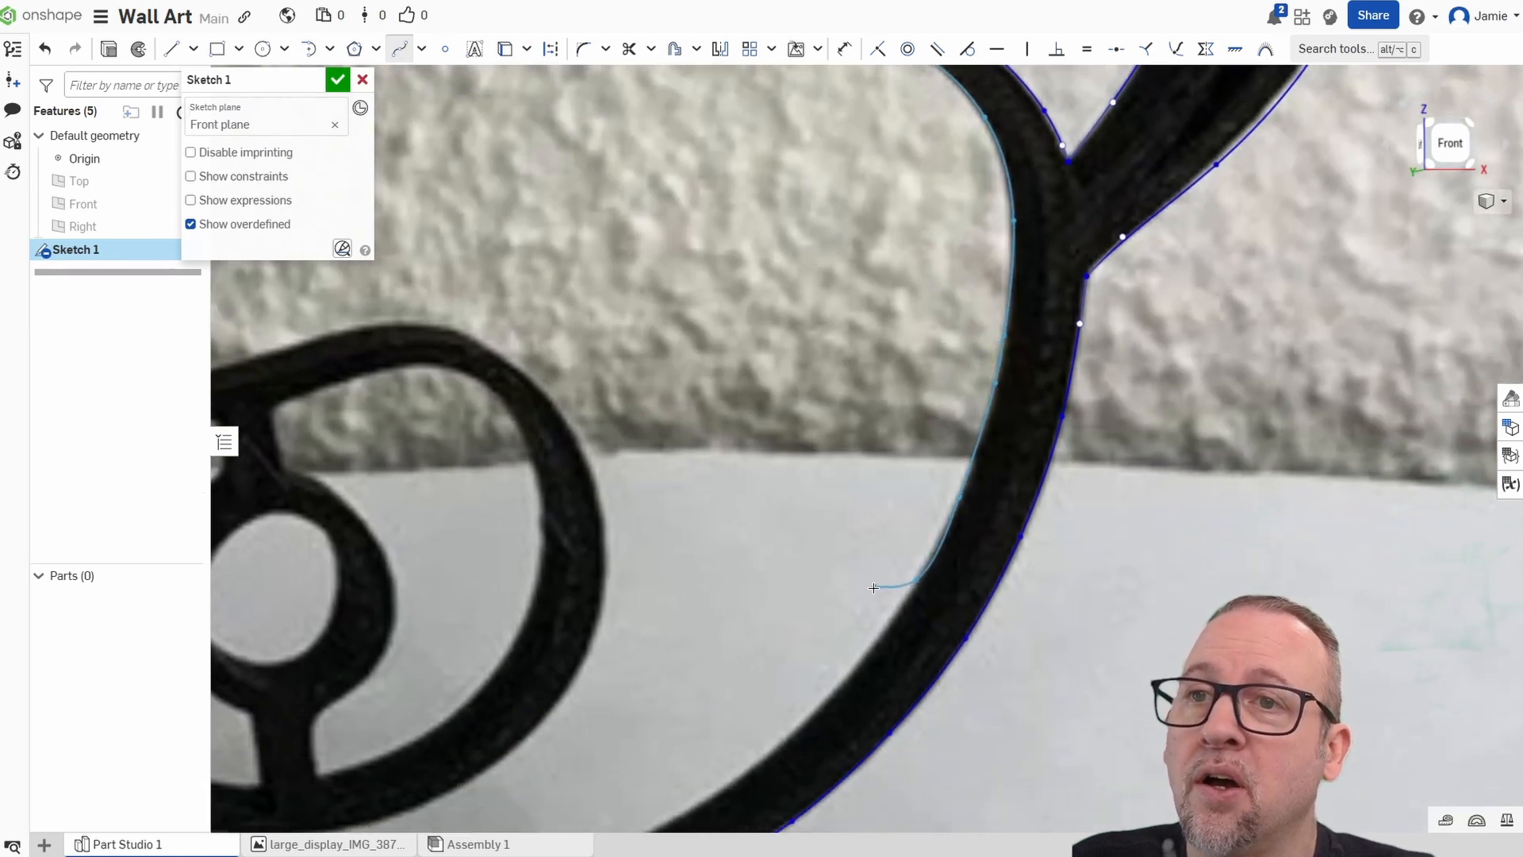
pyautogui.moveTo(868, 591); pyautogui.dragTo(908, 408, button='middle')
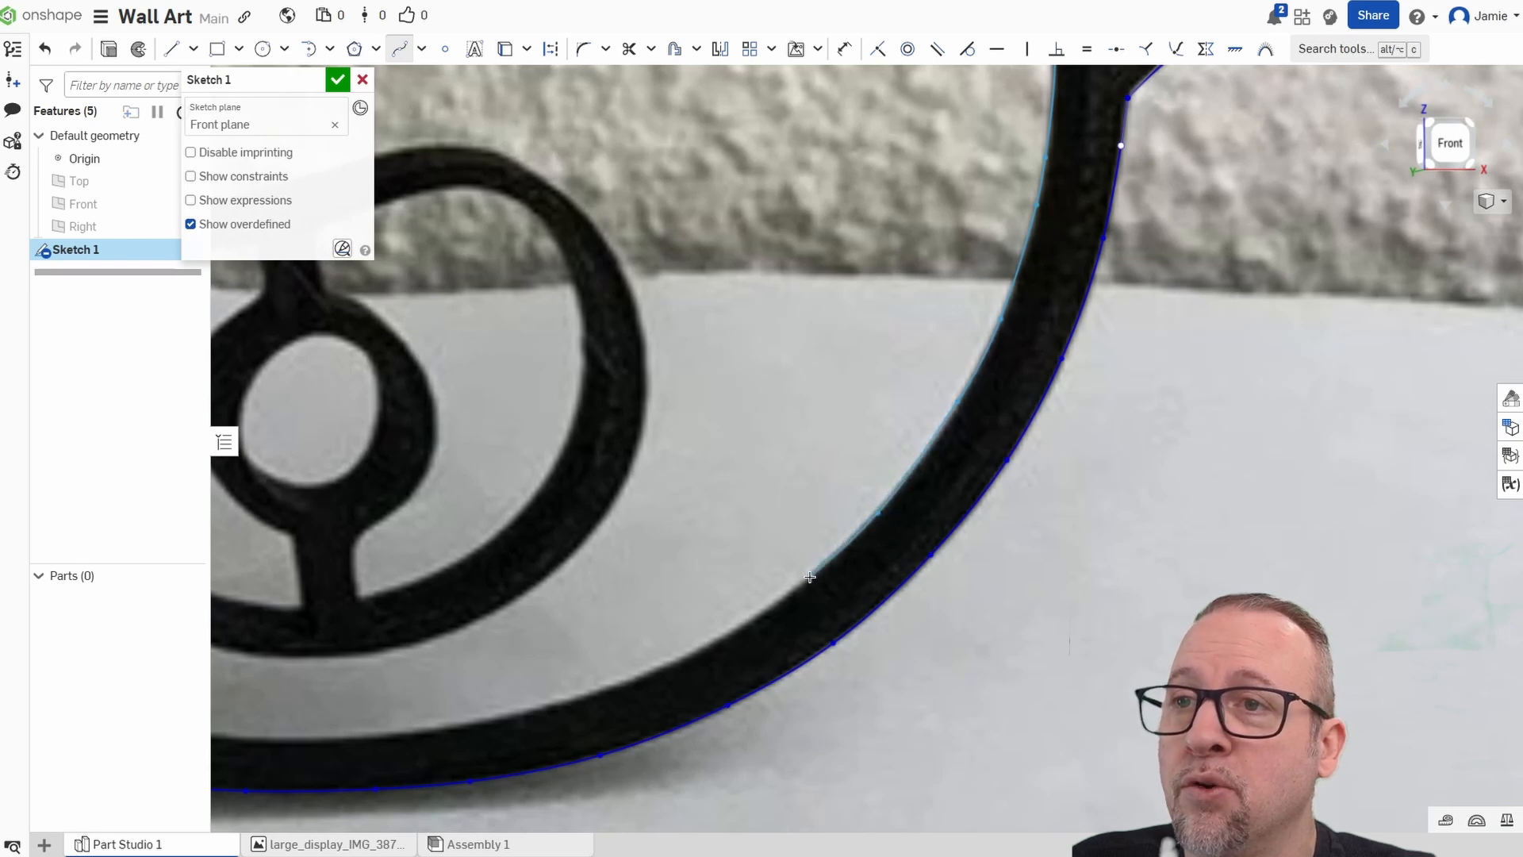
# Carry the spline along the inner edge of the bottom rim to the corner beside the central grille and finish it.
pyautogui.click(714, 641)
pyautogui.moveTo(714, 641); pyautogui.dragTo(1019, 387, button='middle')
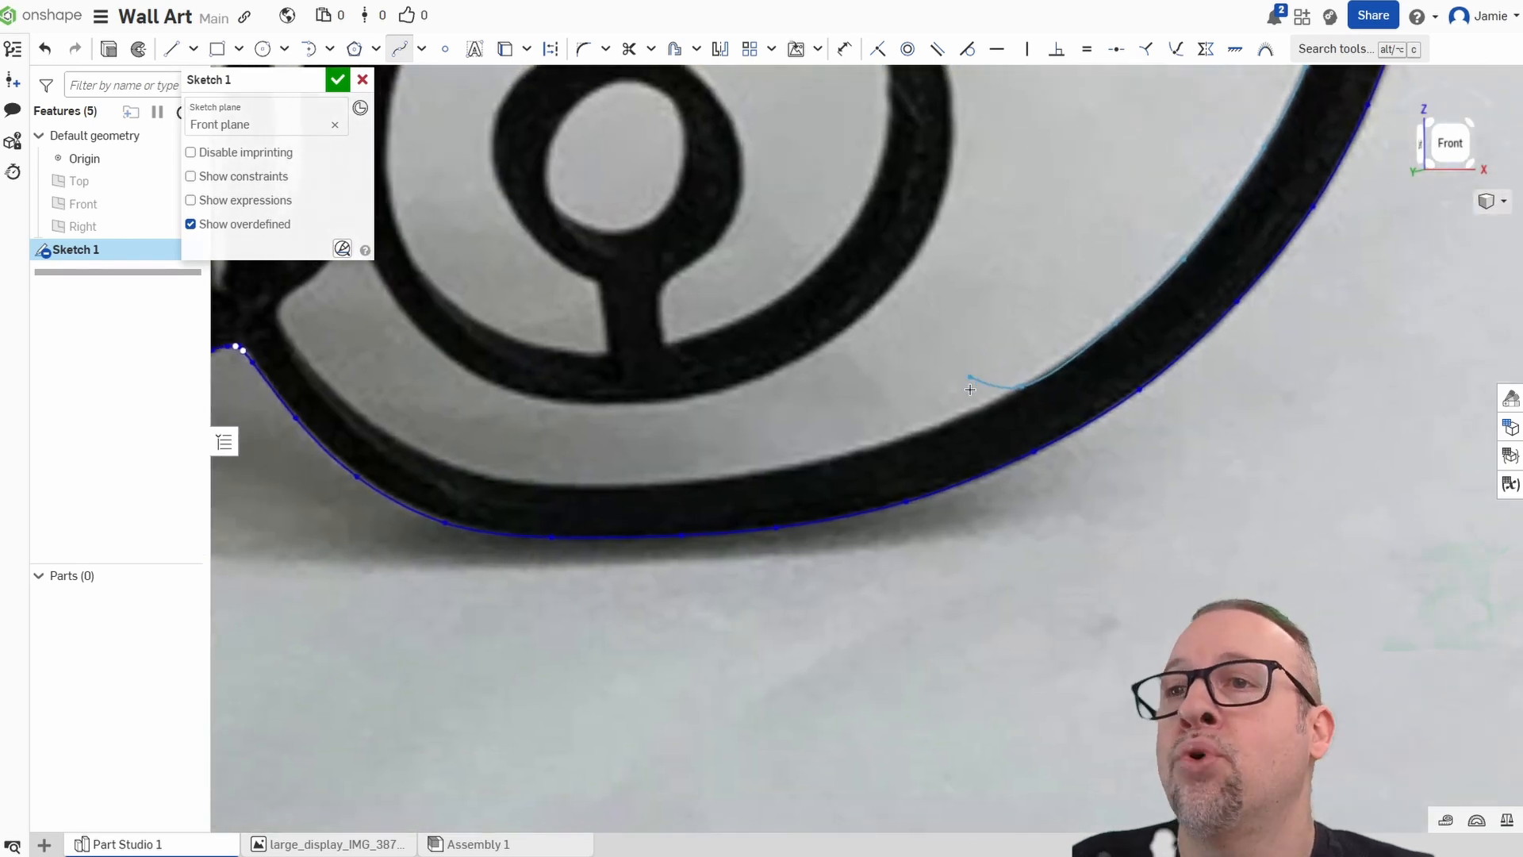
pyautogui.click(870, 449)
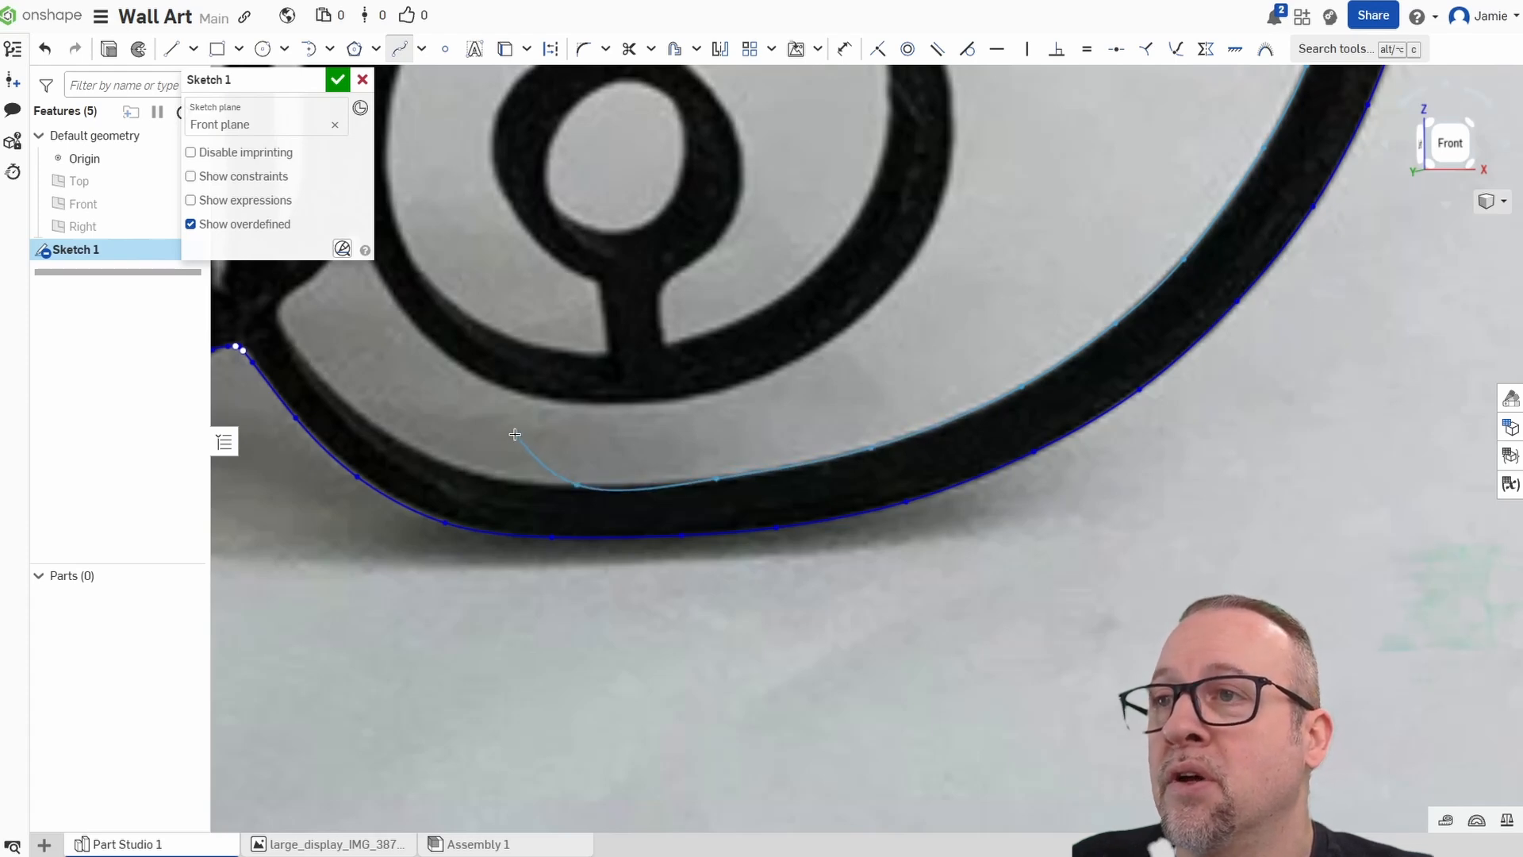
pyautogui.moveTo(682, 464); pyautogui.dragTo(840, 511, button='middle')
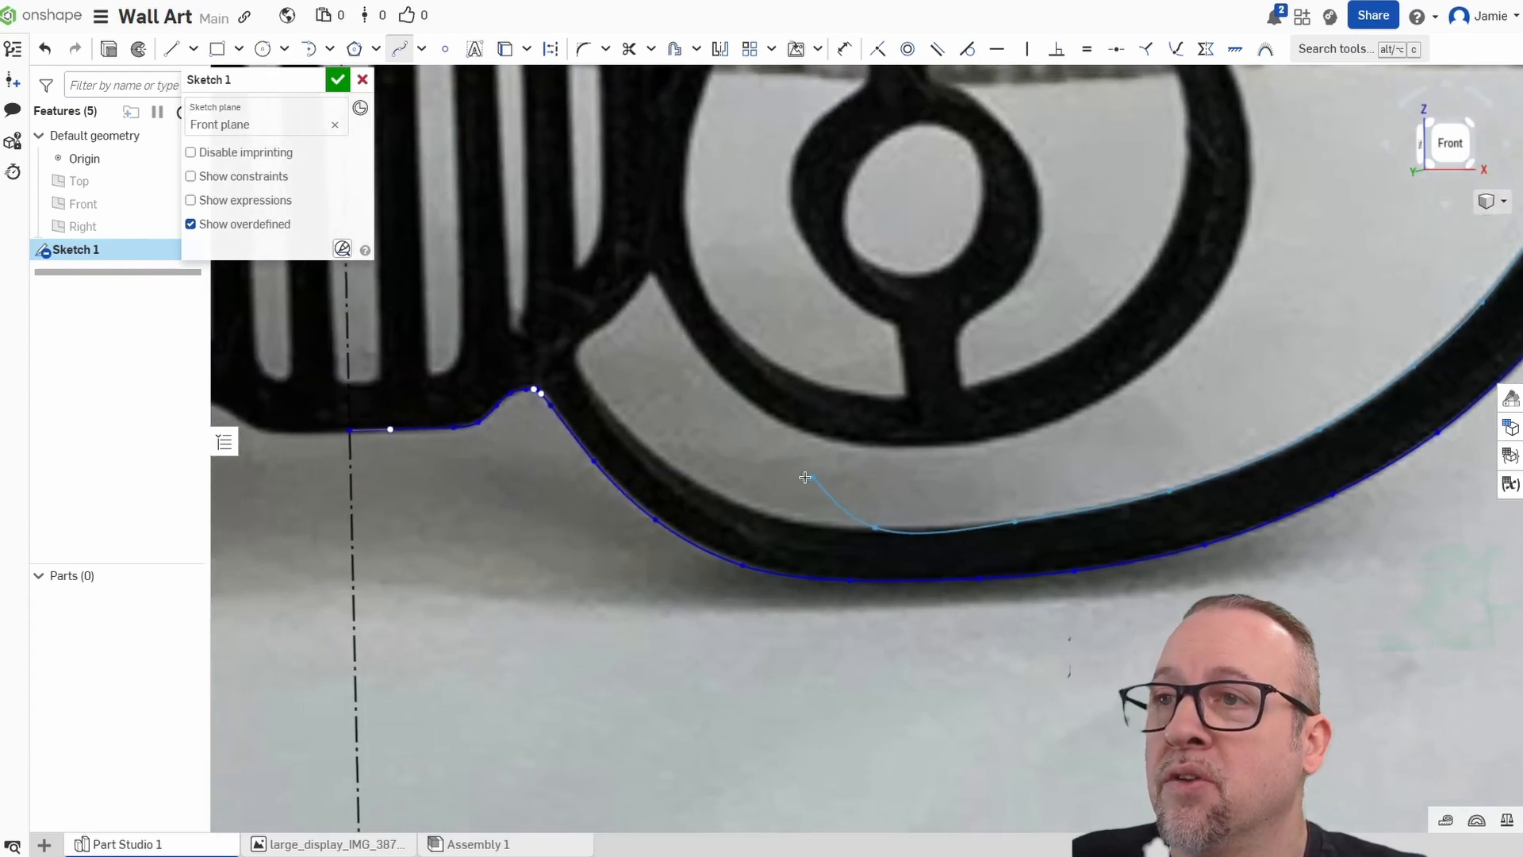
pyautogui.click(757, 513)
pyautogui.click(657, 453)
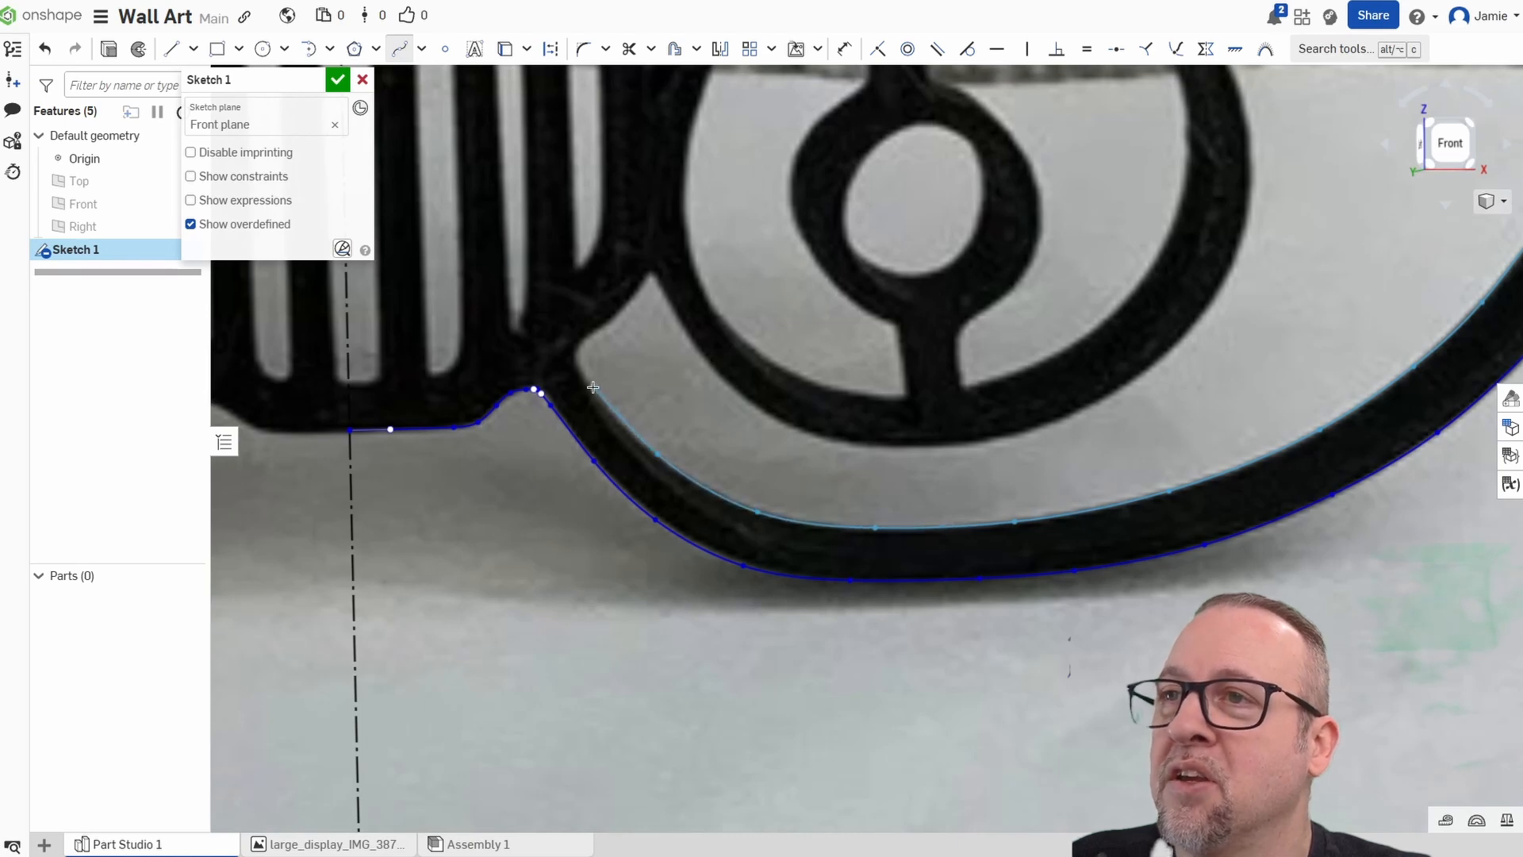
pyautogui.rightClick(576, 343)
pyautogui.click(635, 350)
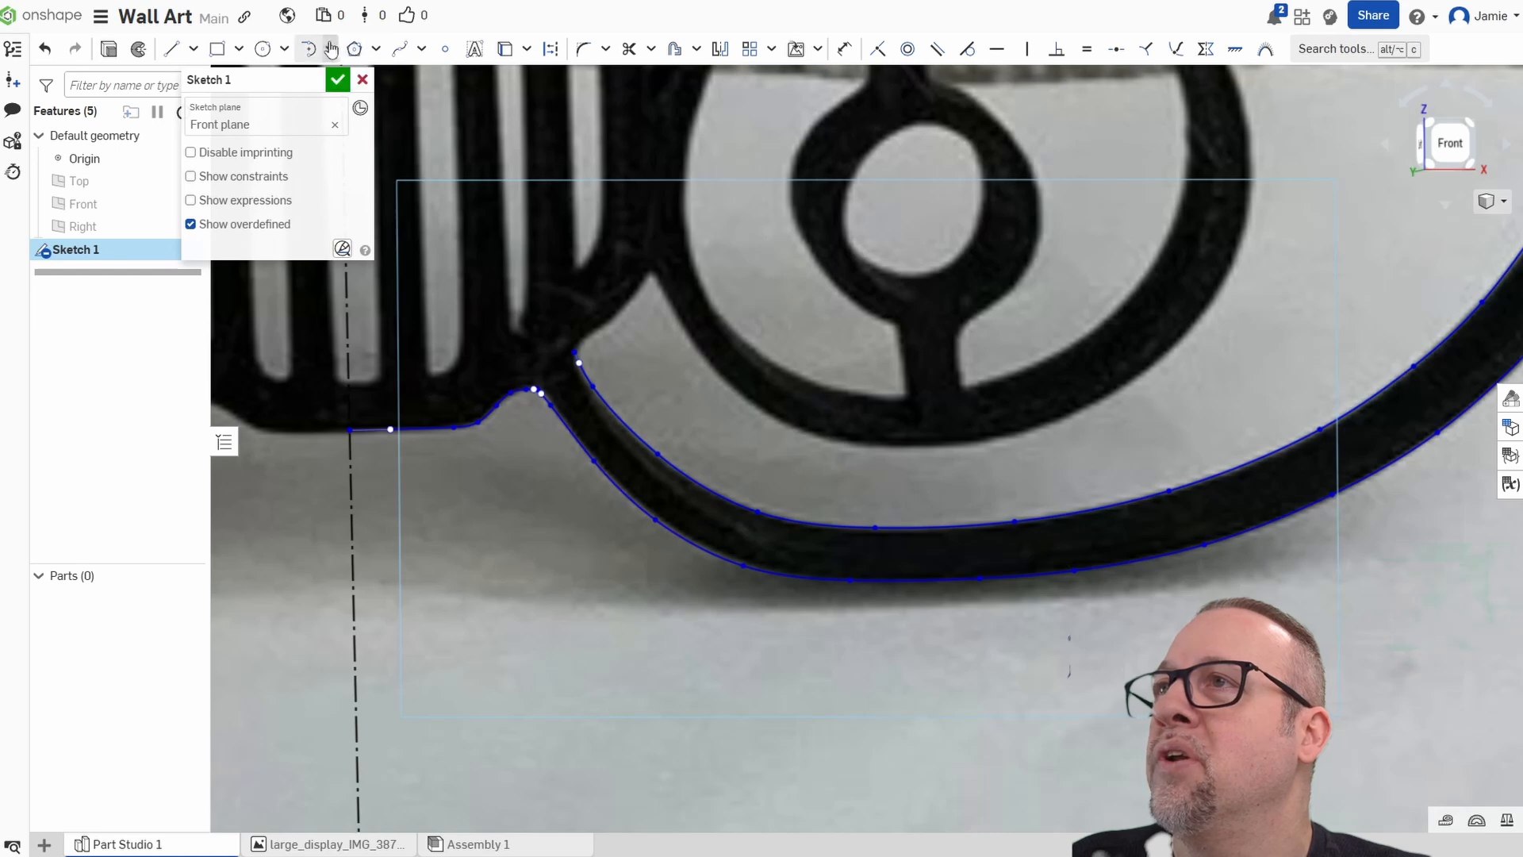
# Trace the short diagonal edge below the pointed corner with an open spline ending on the long spline's end beside the central grille.
pyautogui.click(400, 49)
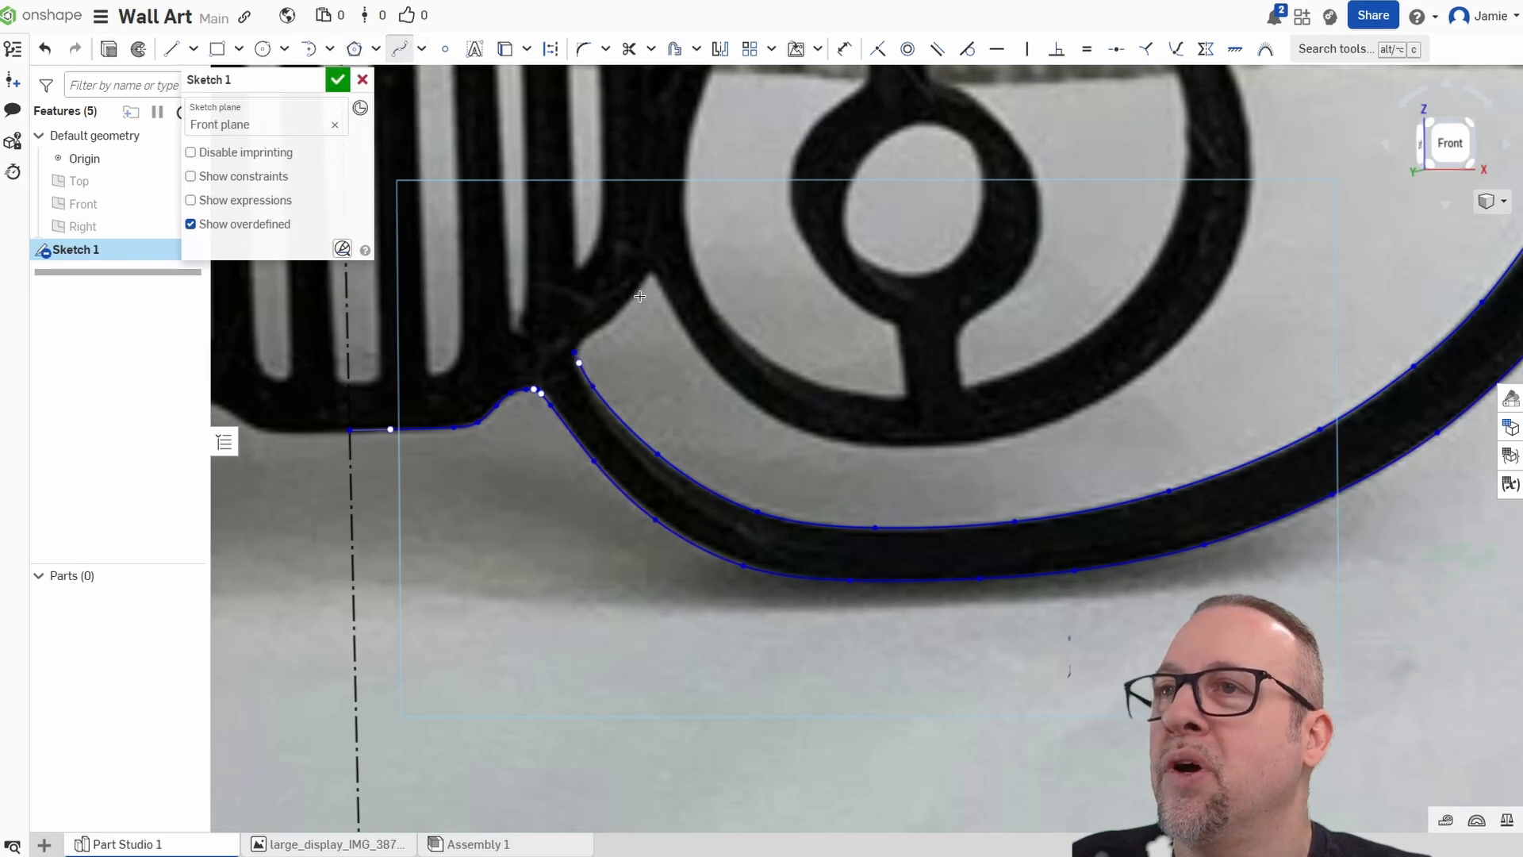
pyautogui.click(575, 351)
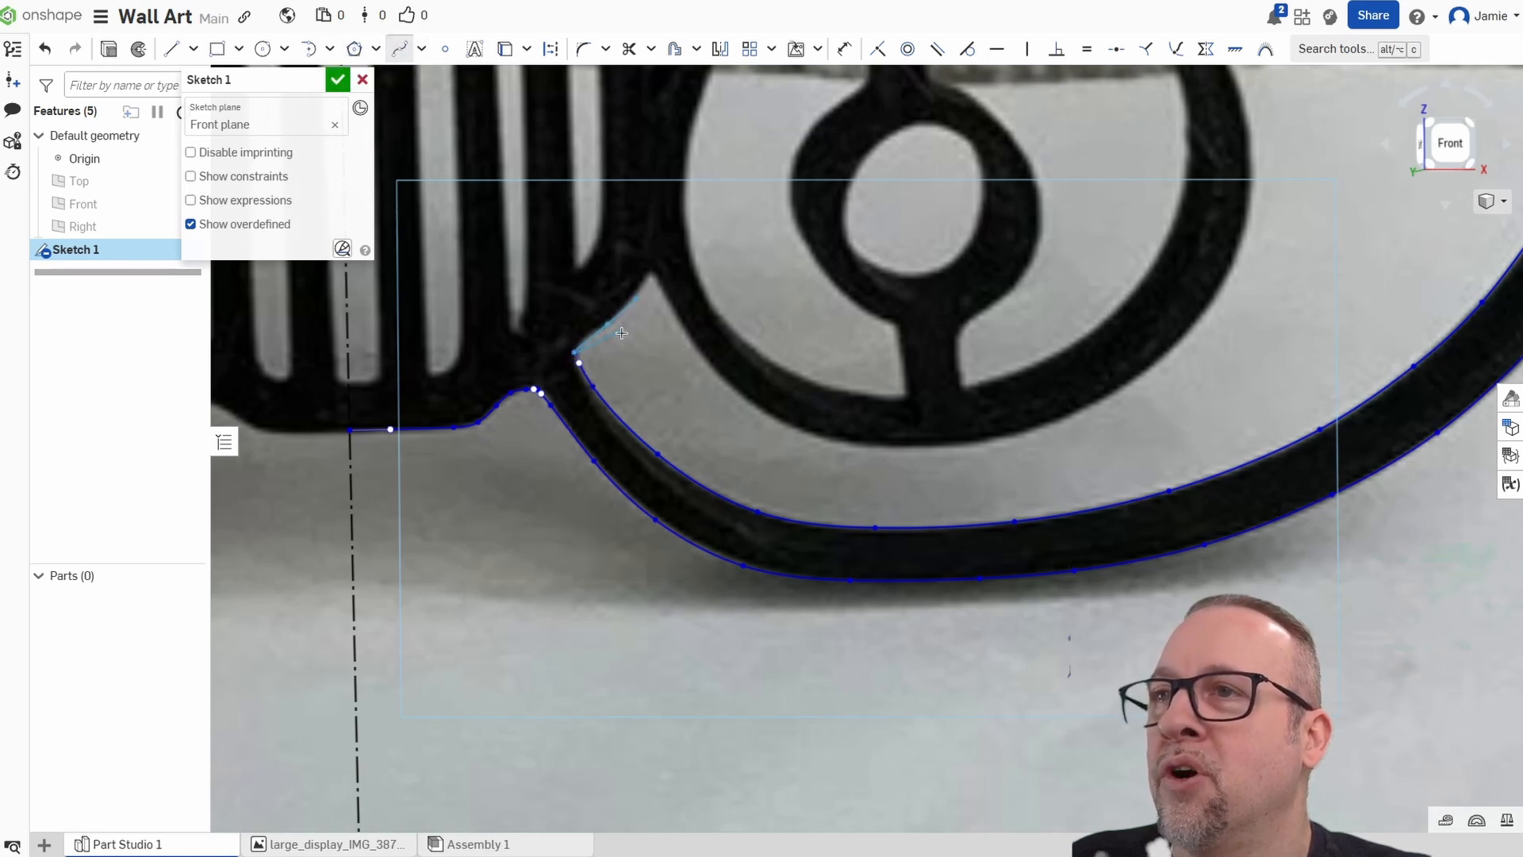
pyautogui.rightClick(648, 380)
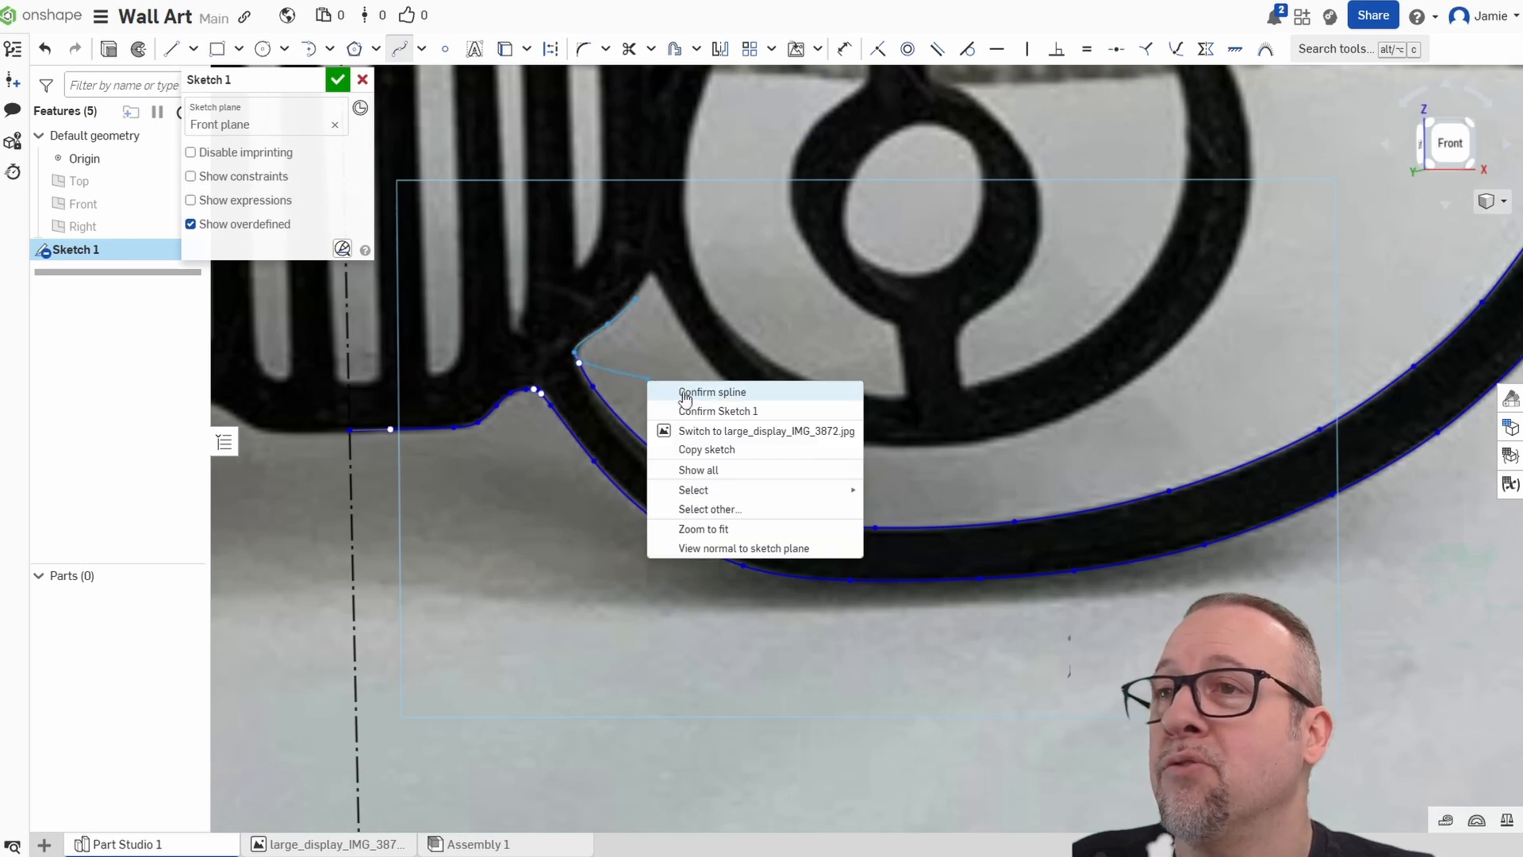
pyautogui.click(698, 395)
pyautogui.scroll(3, 707, 283)
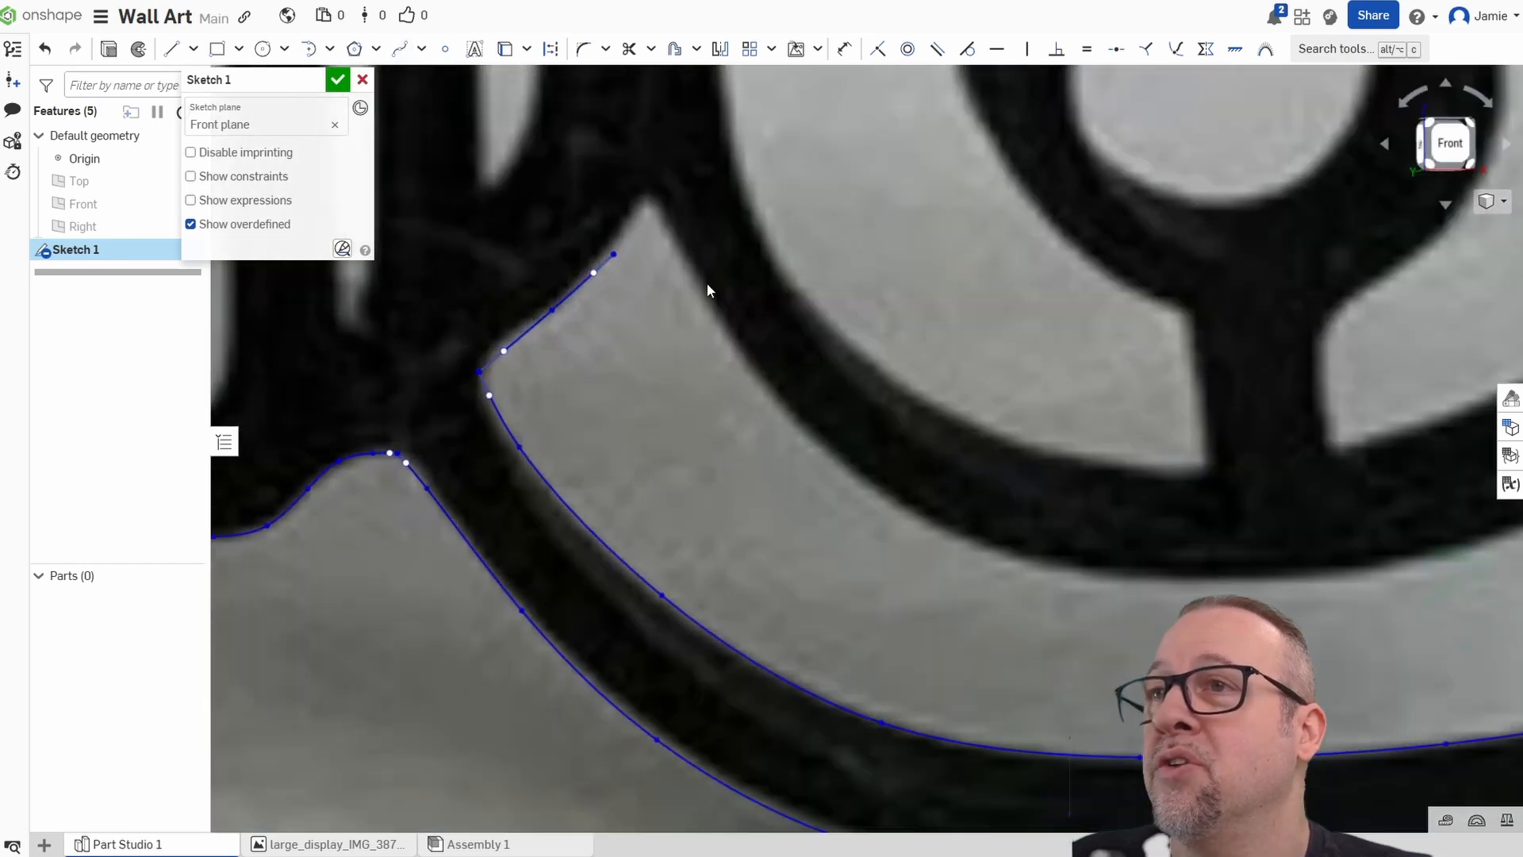
pyautogui.scroll(-2, 707, 283)
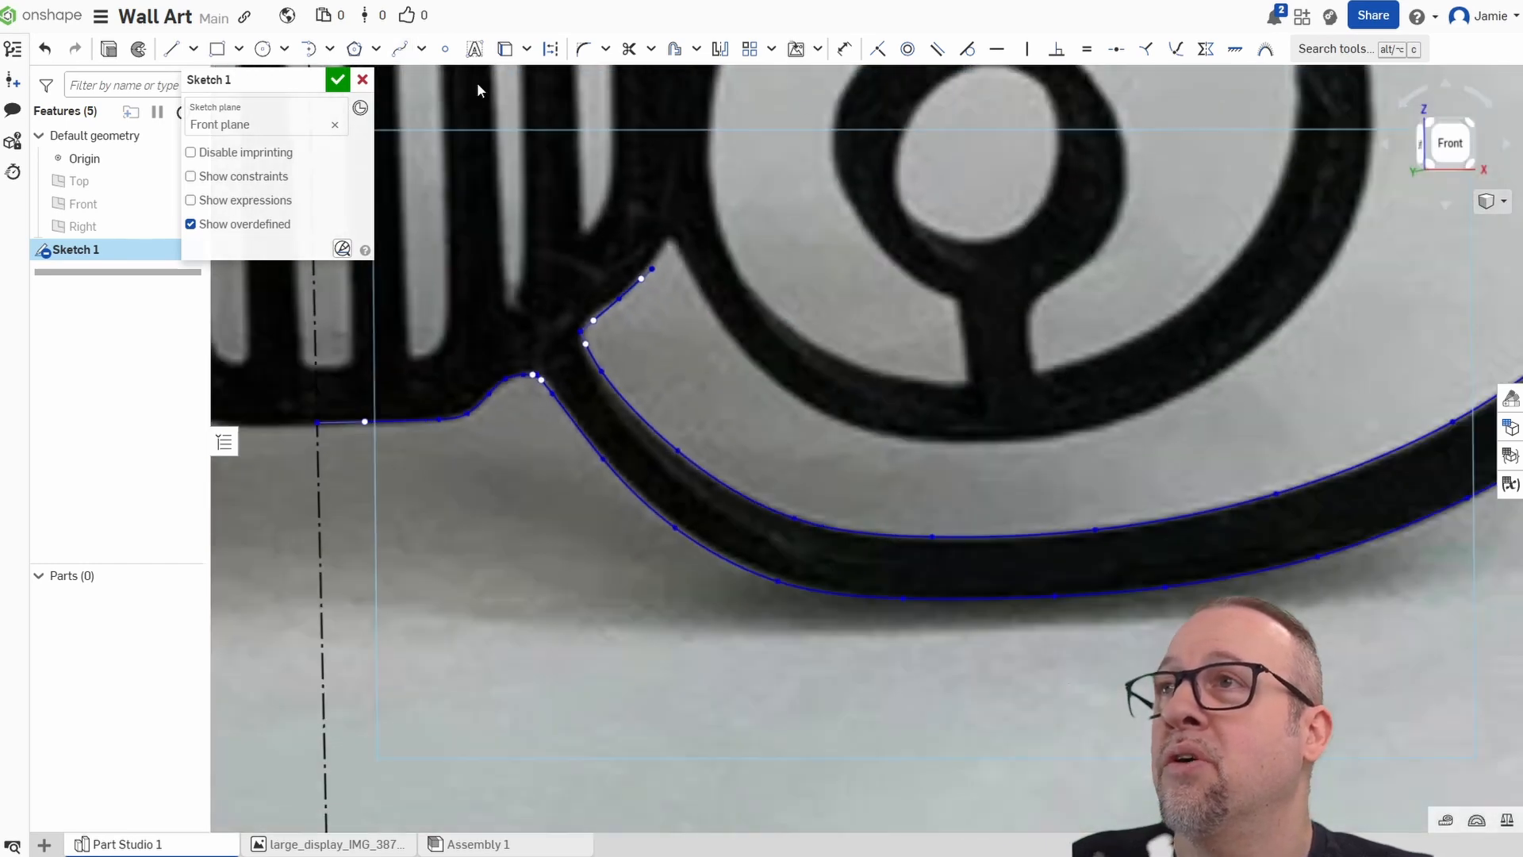
# Start a spline at the short spline's free end, round the pointed corner and follow the large ring's outer edge downward.
pyautogui.click(400, 48)
pyautogui.scroll(5, 652, 270)
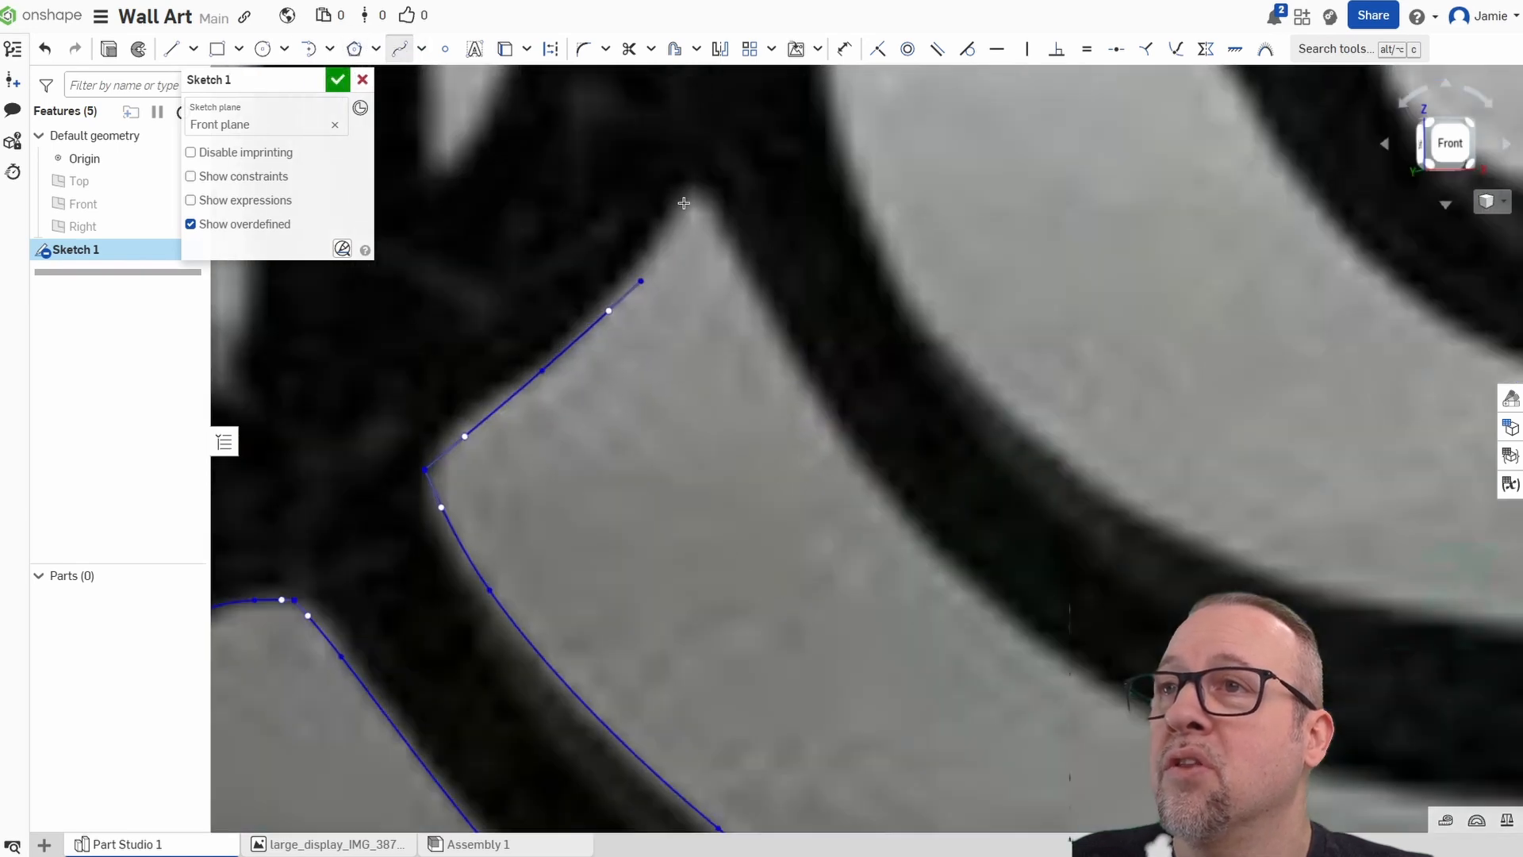
pyautogui.click(641, 281)
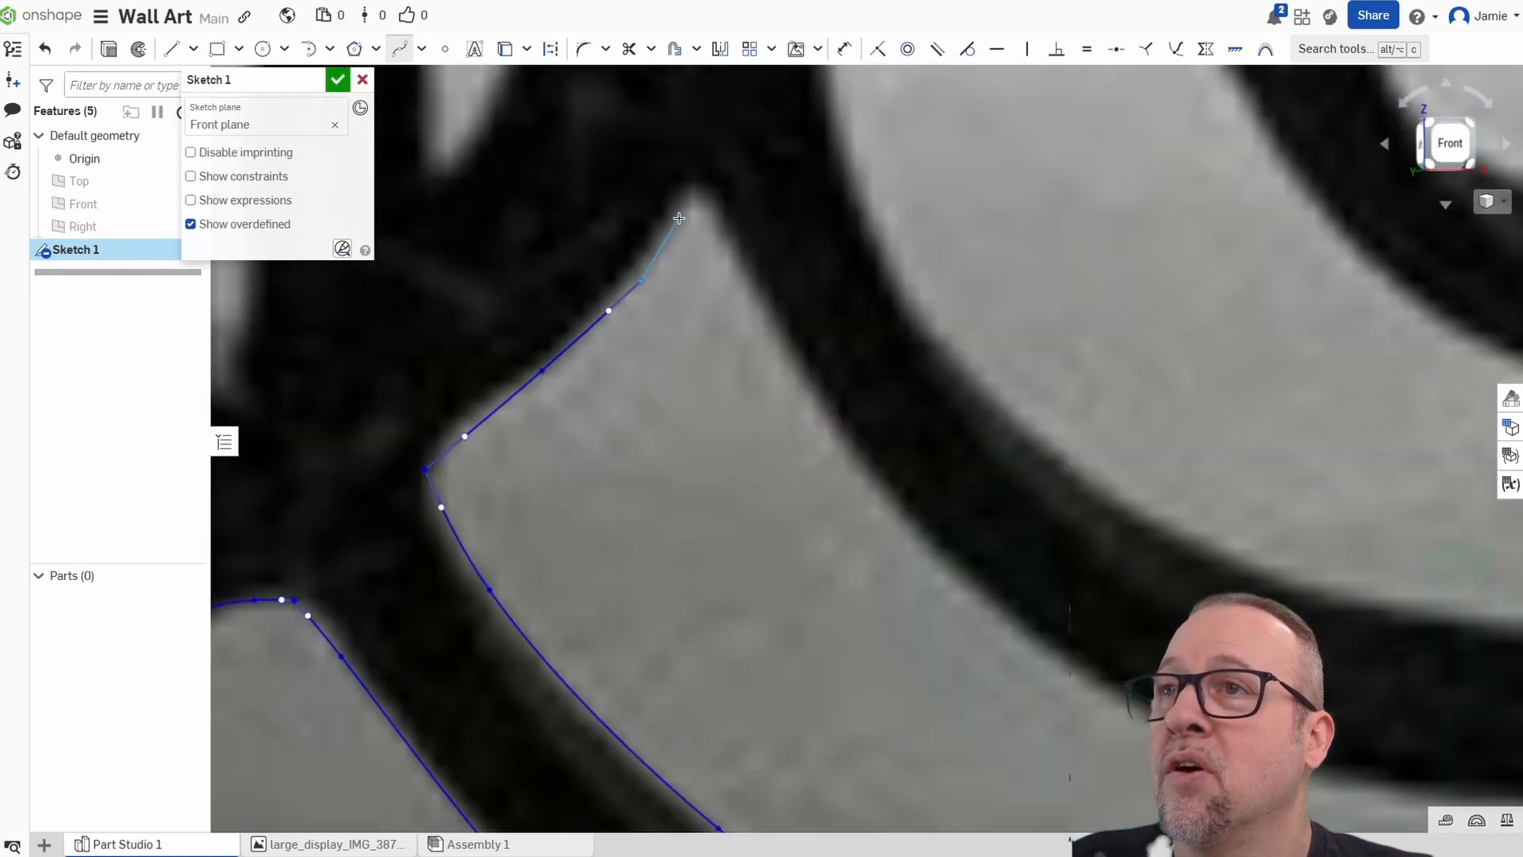
pyautogui.click(727, 240)
pyautogui.click(807, 392)
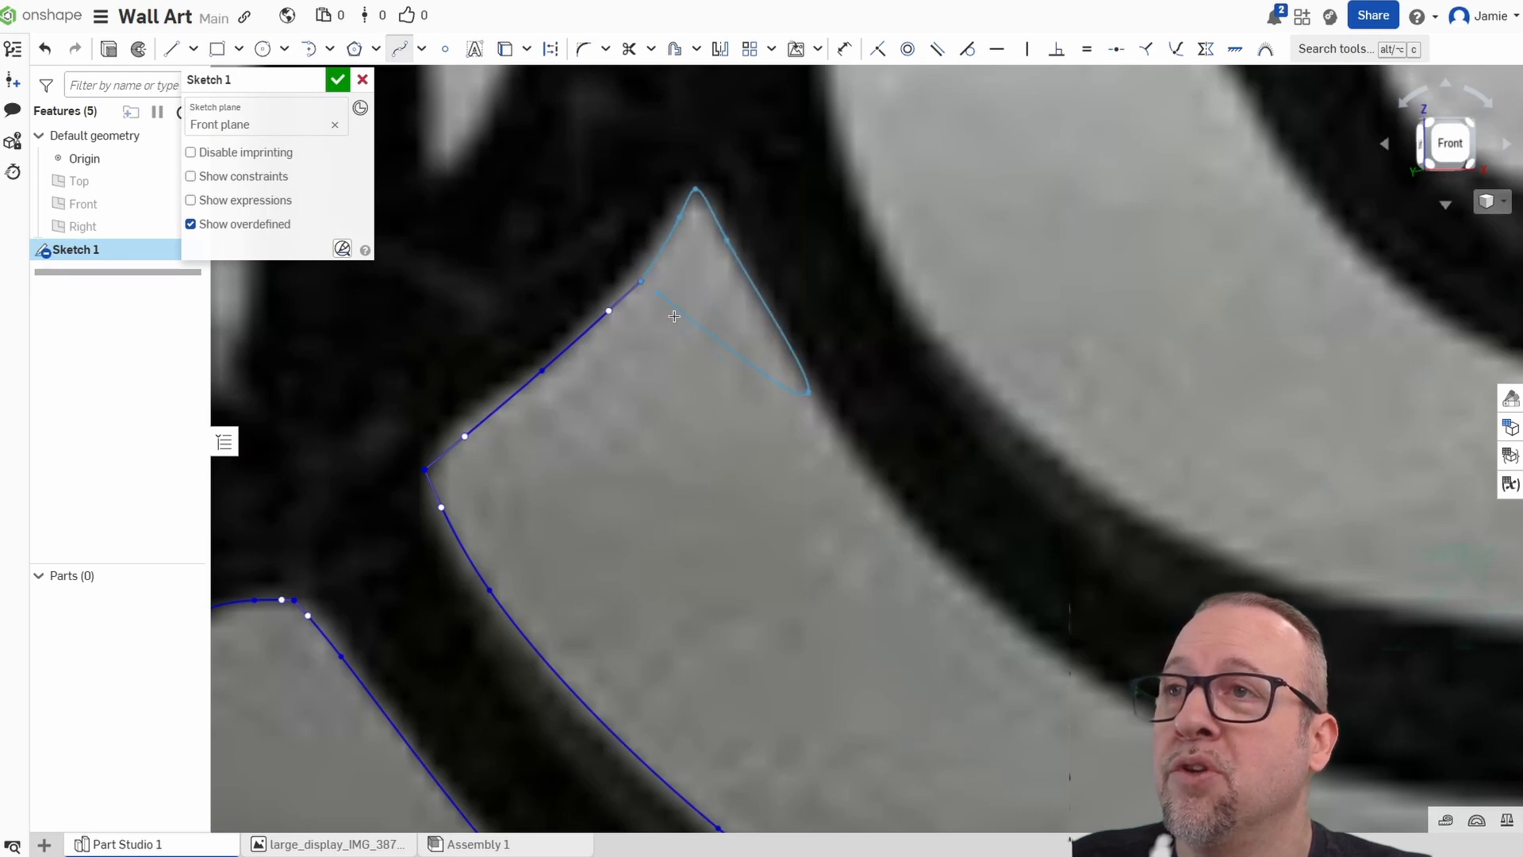
# Continue the spline along the underside of the large ring, passing below its lower spoke.
pyautogui.moveTo(935, 510)
pyautogui.mouseDown(button='middle')
pyautogui.moveTo(762, 354)
pyautogui.moveTo(680, 364)
pyautogui.mouseUp(button='middle')
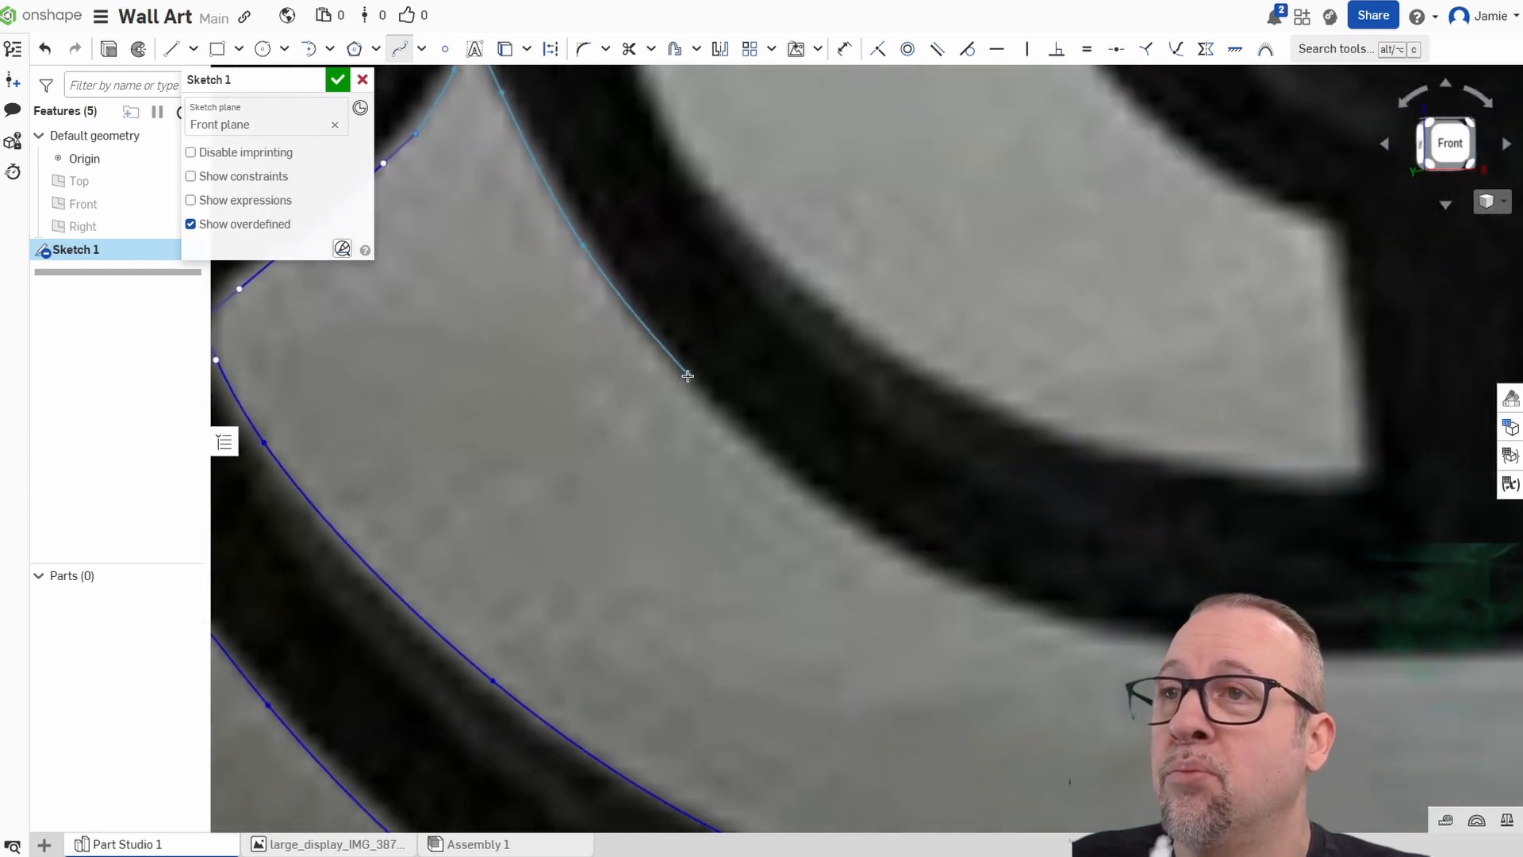
pyautogui.click(687, 375)
pyautogui.click(807, 487)
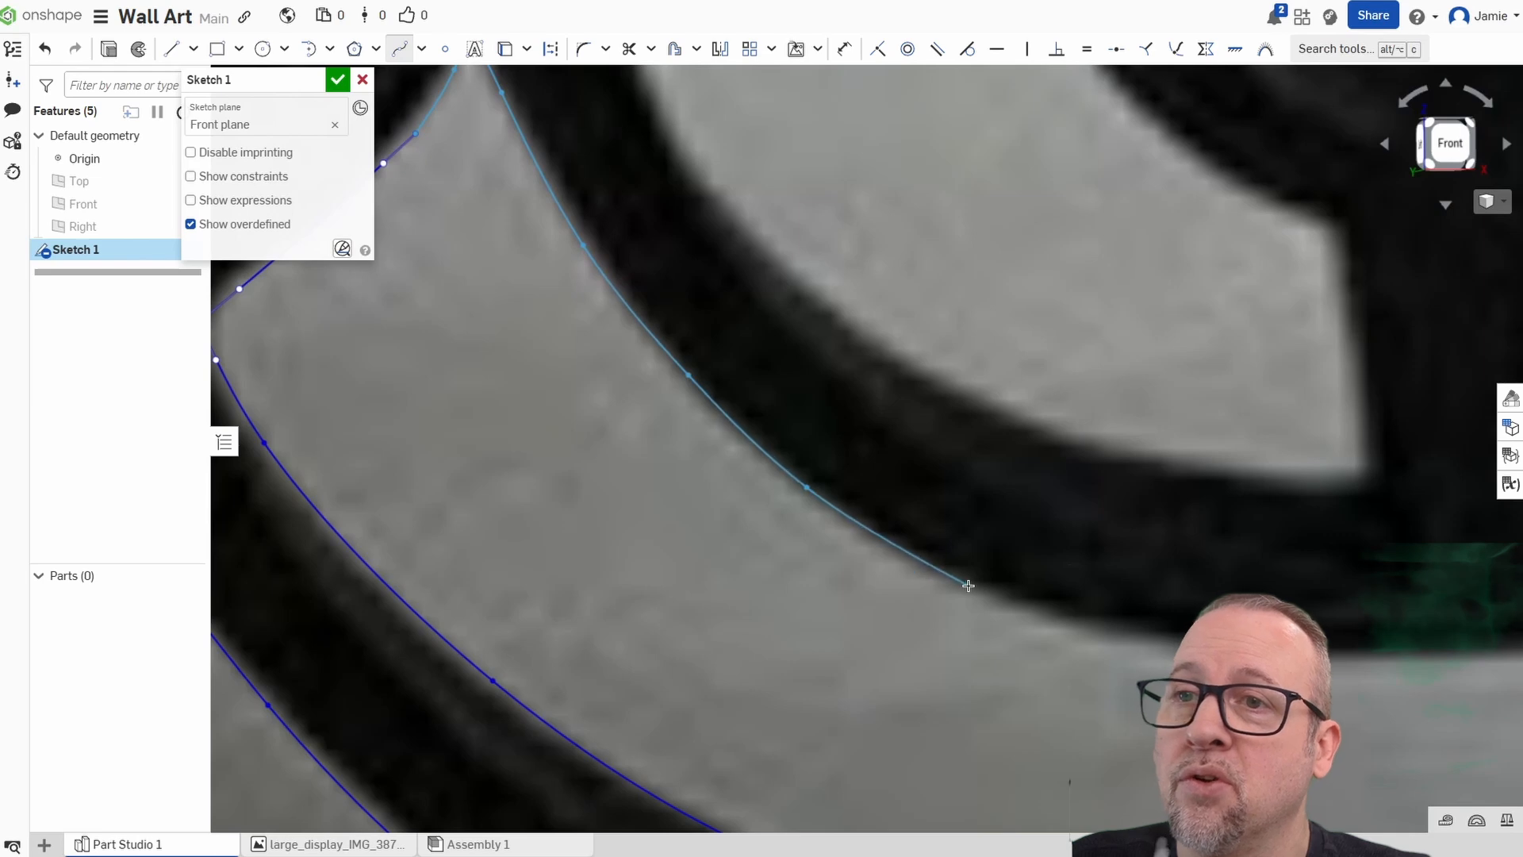
pyautogui.click(969, 585)
pyautogui.moveTo(1132, 582); pyautogui.dragTo(826, 401, button='middle')
pyautogui.click(862, 446)
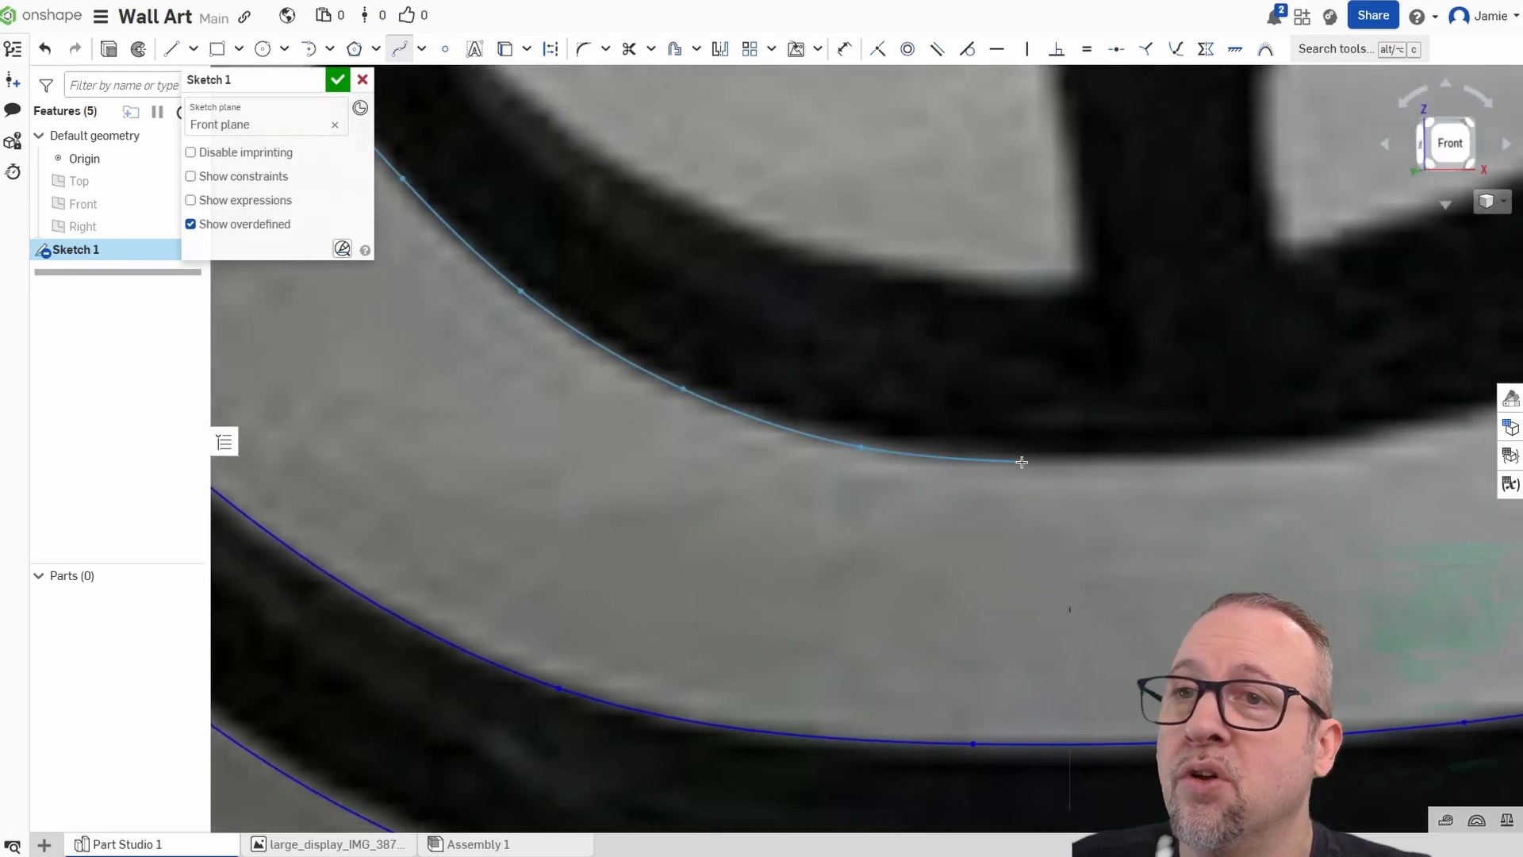
pyautogui.click(1063, 460)
pyautogui.moveTo(1184, 386); pyautogui.dragTo(759, 288, button='middle')
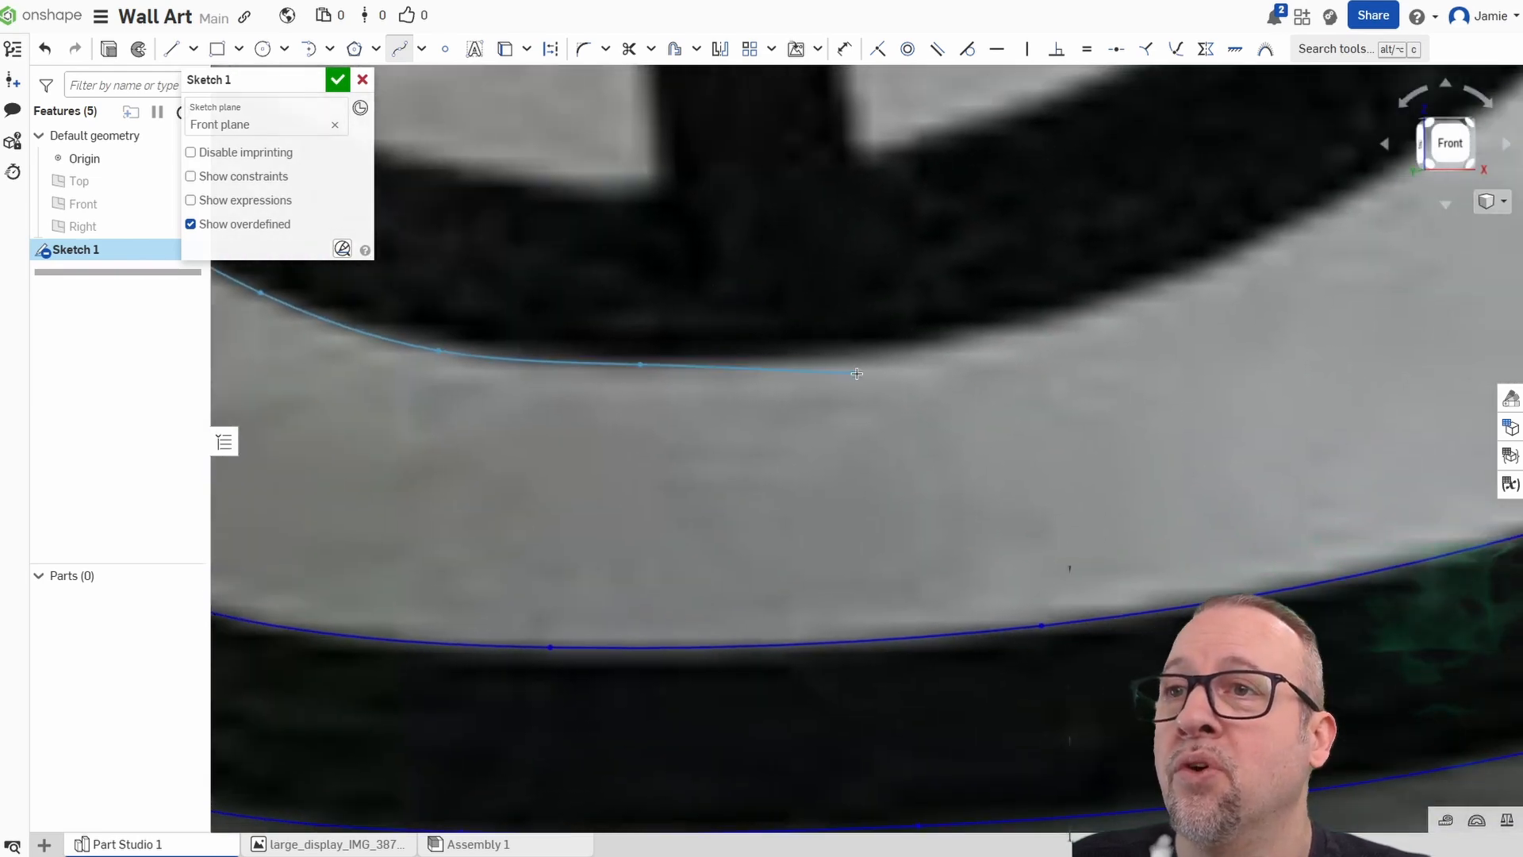
pyautogui.click(863, 358)
pyautogui.click(1028, 325)
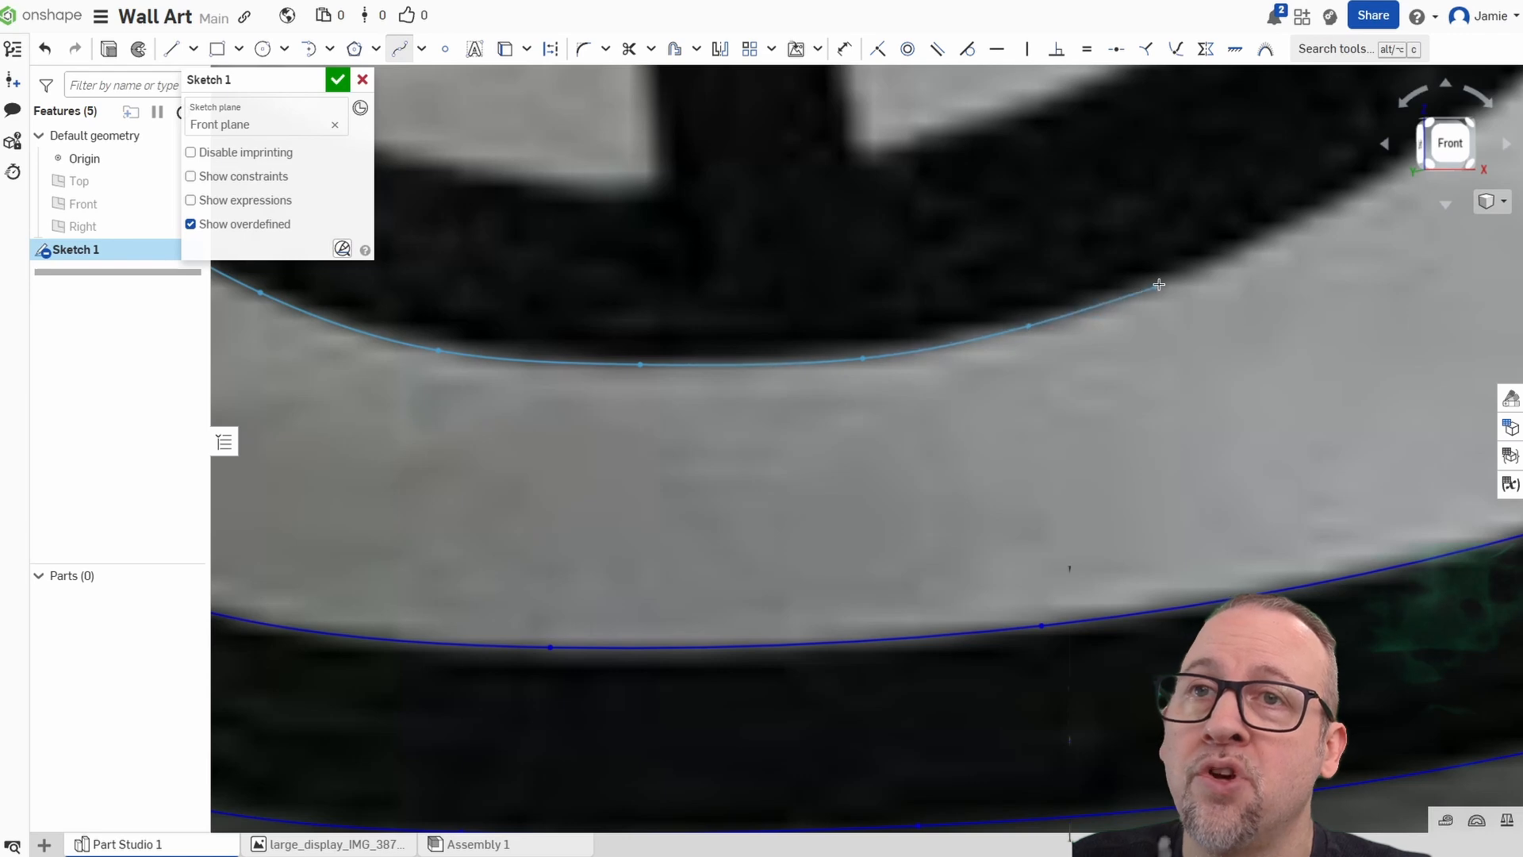
pyautogui.click(1159, 284)
# Extend the spline up the lower outer curve of the large ring, on the side facing the helmet's outer rim.
pyautogui.moveTo(1239, 231)
pyautogui.mouseDown(button='middle')
pyautogui.moveTo(1071, 197)
pyautogui.moveTo(687, 401)
pyautogui.mouseUp(button='middle')
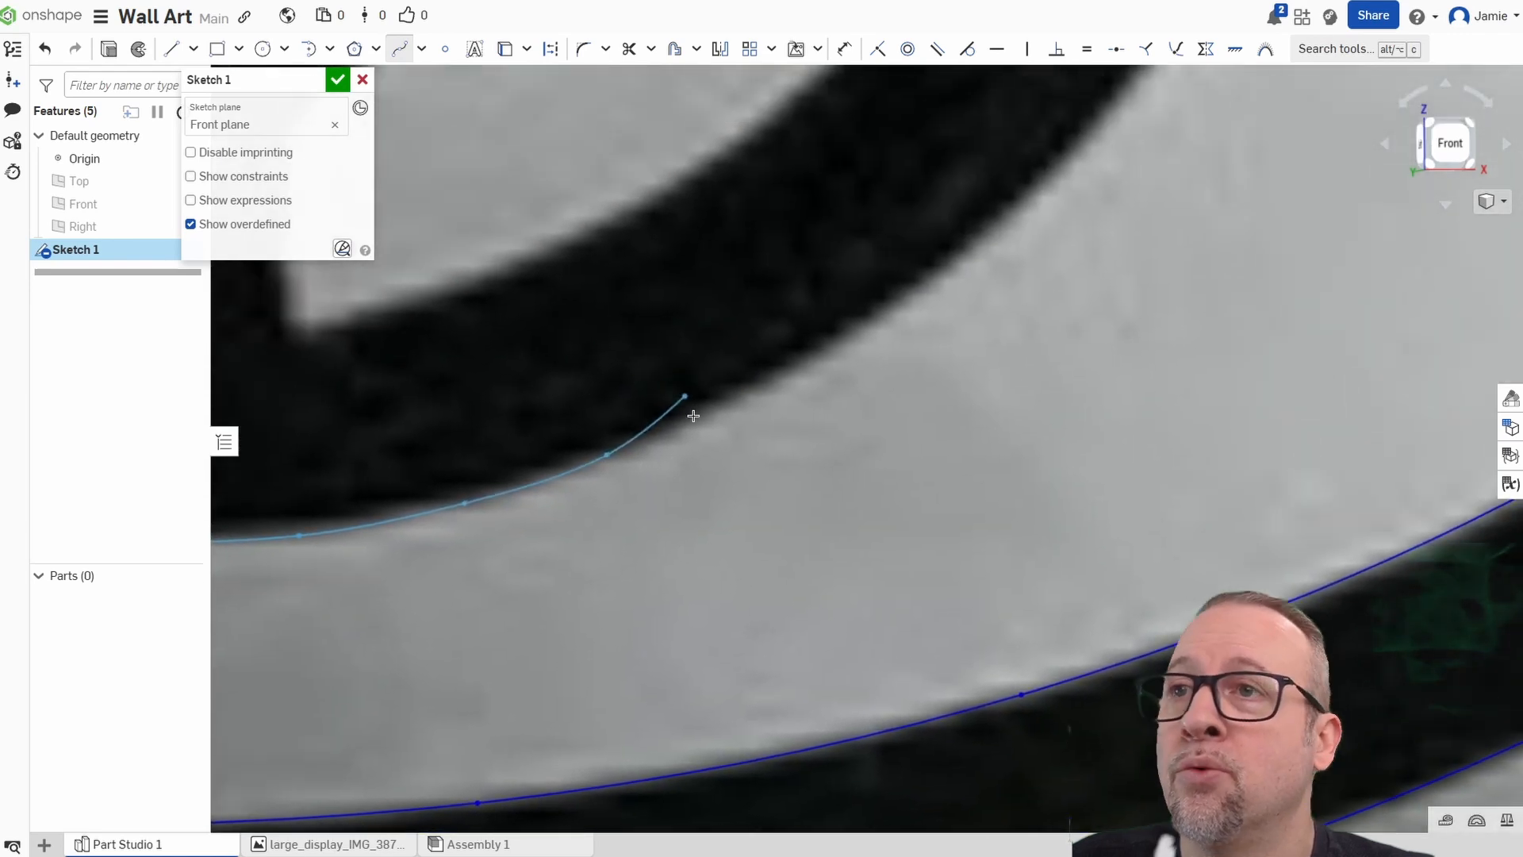
pyautogui.click(741, 392)
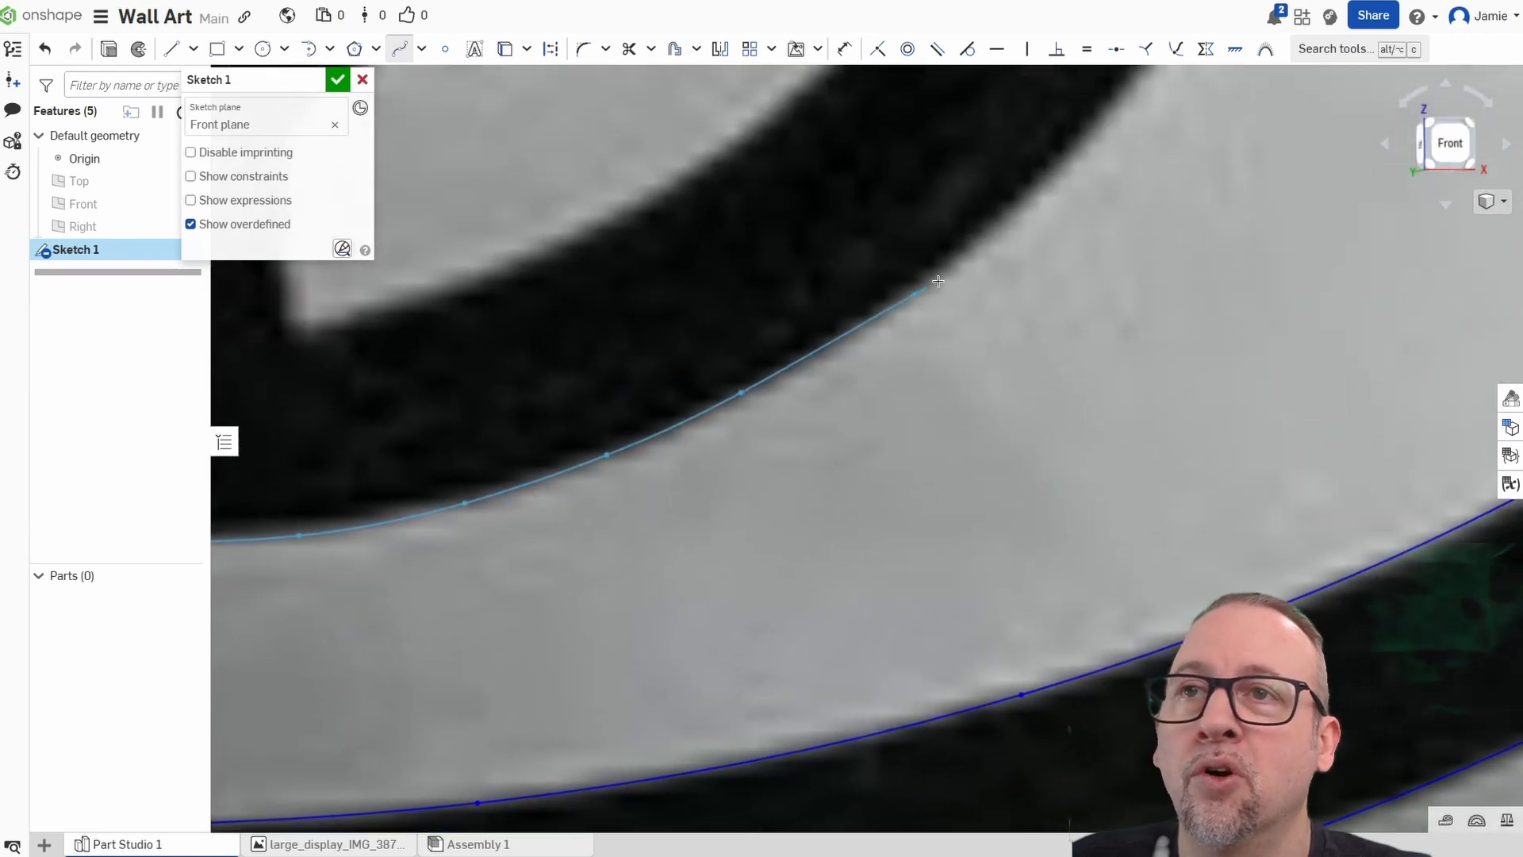
pyautogui.click(1019, 213)
pyautogui.moveTo(1052, 186); pyautogui.dragTo(847, 377, button='middle')
pyautogui.click(849, 365)
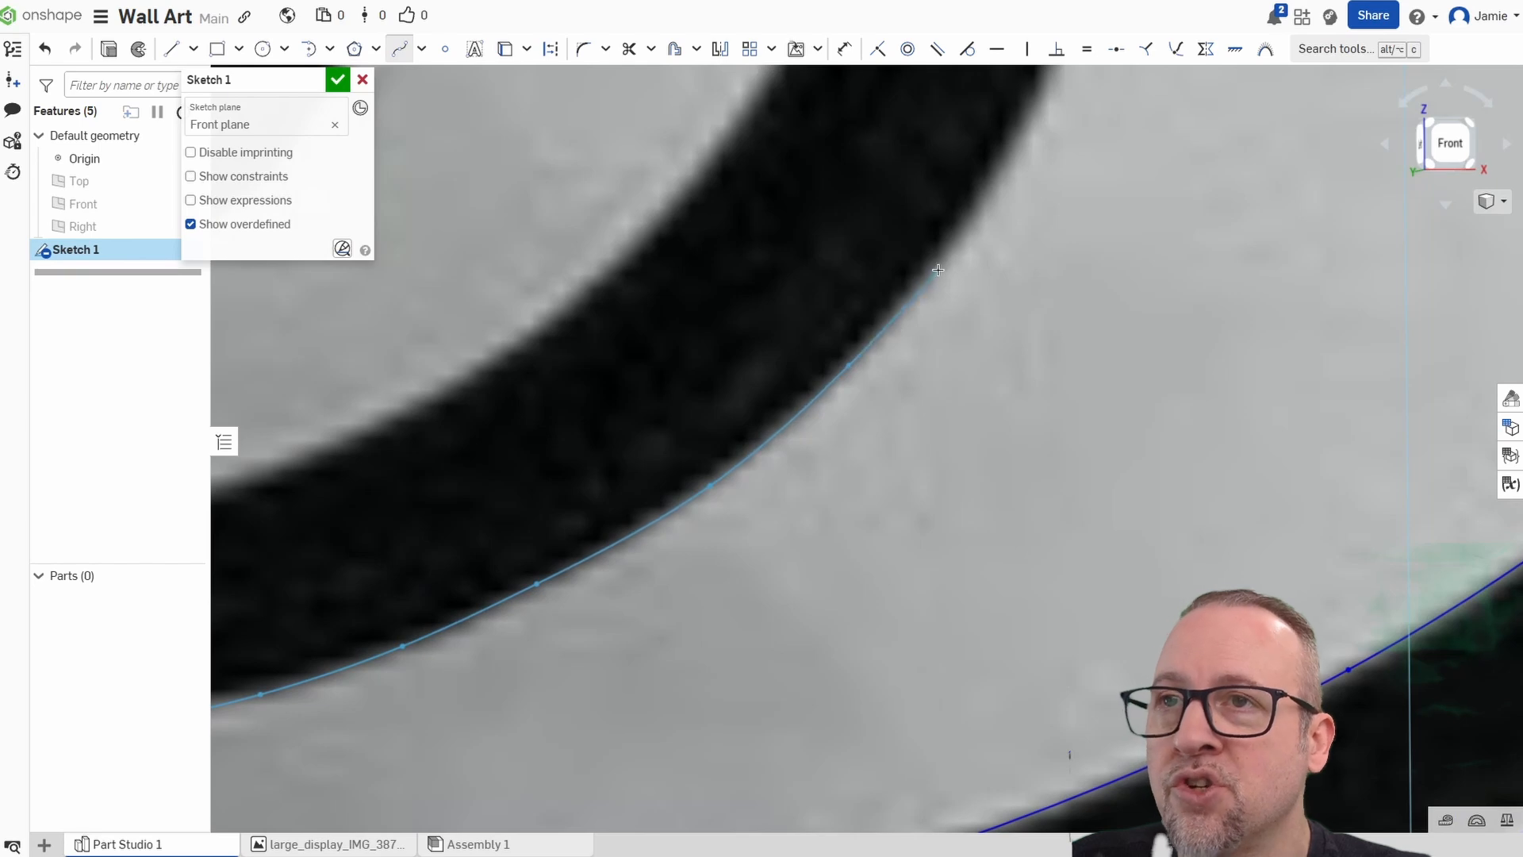
pyautogui.click(942, 251)
# Continue the spline up the outer side of the large ring to where the dark band crosses the textured wall background.
pyautogui.moveTo(1031, 165); pyautogui.dragTo(740, 450, button='middle')
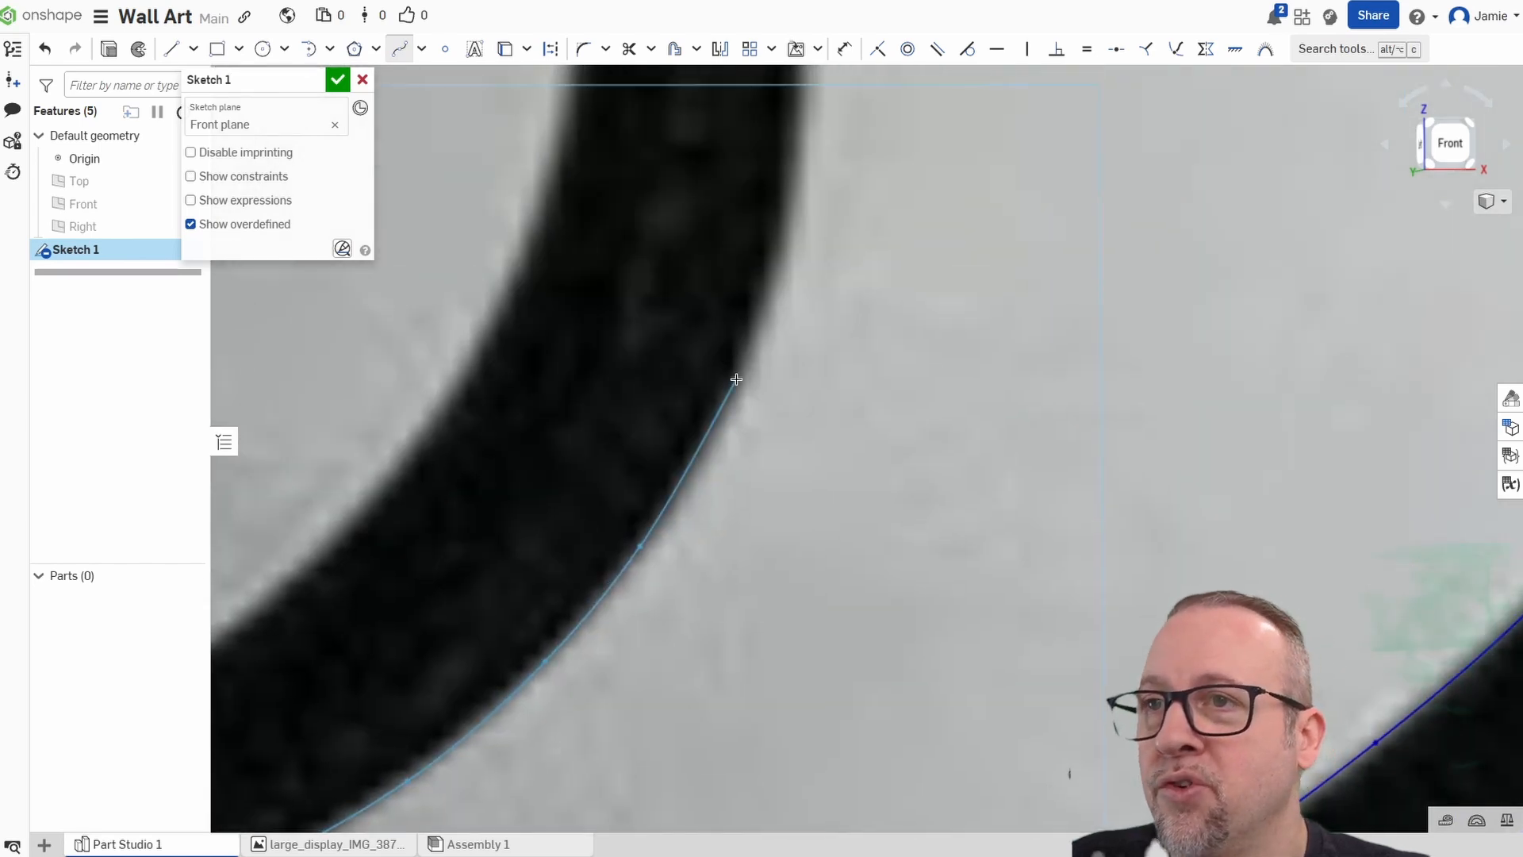
pyautogui.click(737, 376)
pyautogui.click(785, 210)
pyautogui.moveTo(830, 152); pyautogui.dragTo(804, 479, button='middle')
pyautogui.click(772, 305)
pyautogui.moveTo(761, 203); pyautogui.dragTo(796, 437, button='middle')
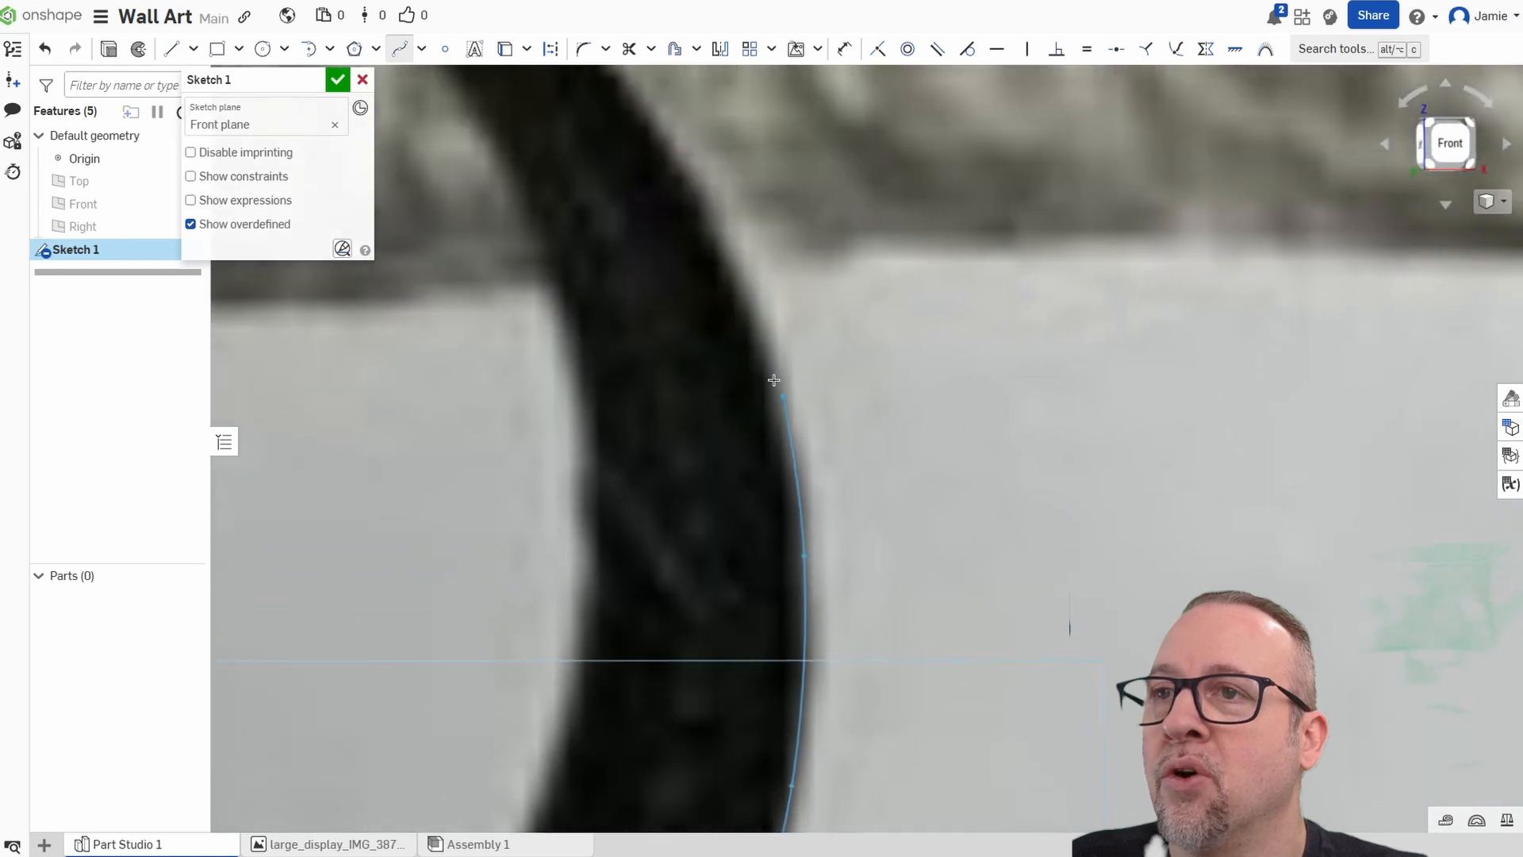
pyautogui.click(769, 350)
# Extend the spline around the upper outer curve of the large ring and over its crest.
pyautogui.moveTo(686, 243); pyautogui.dragTo(816, 525, button='middle')
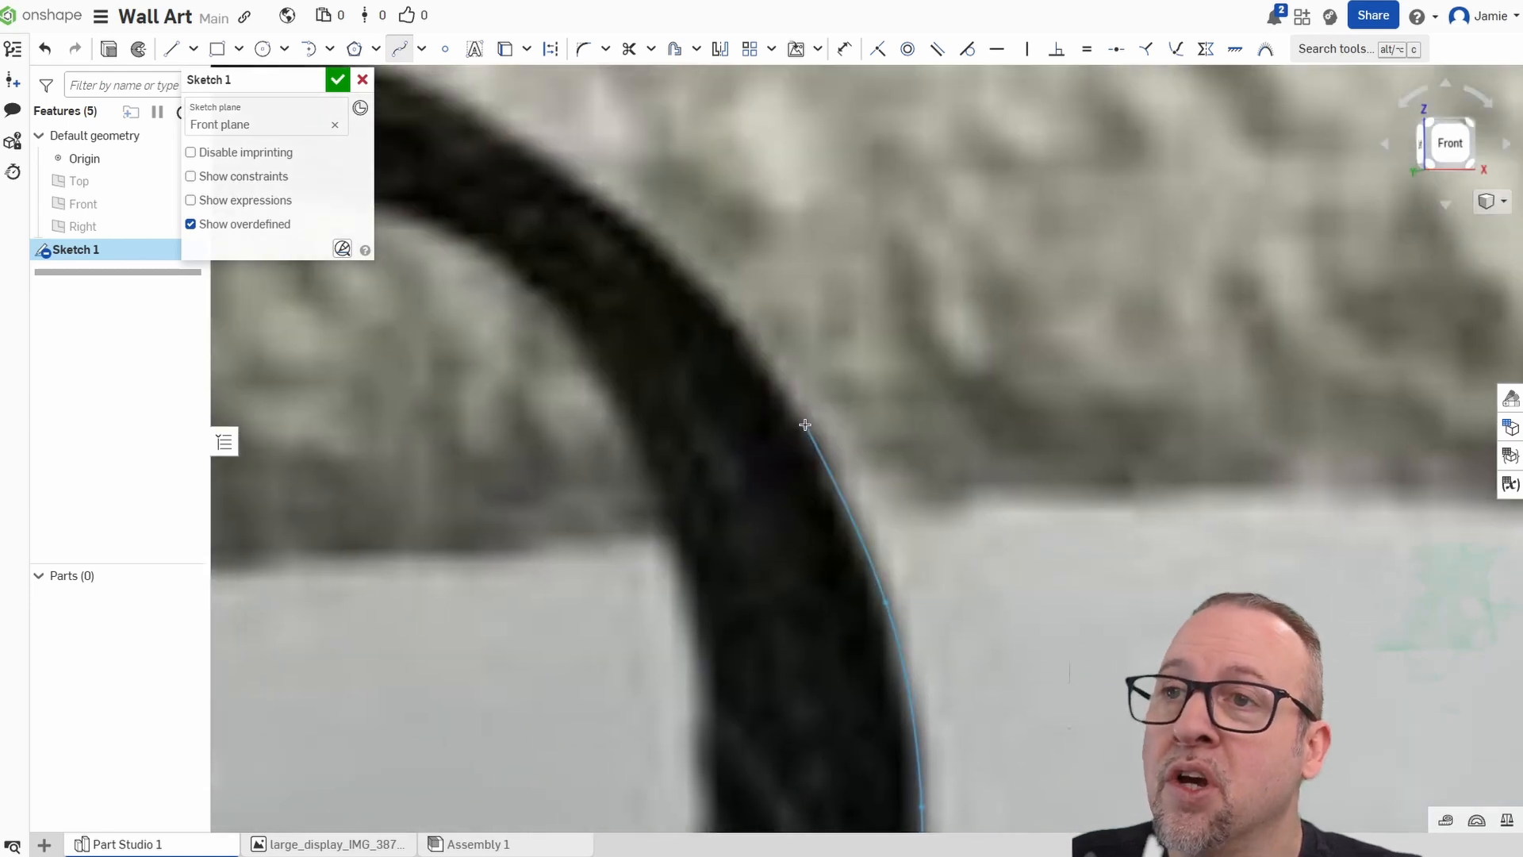
pyautogui.click(803, 421)
pyautogui.click(659, 243)
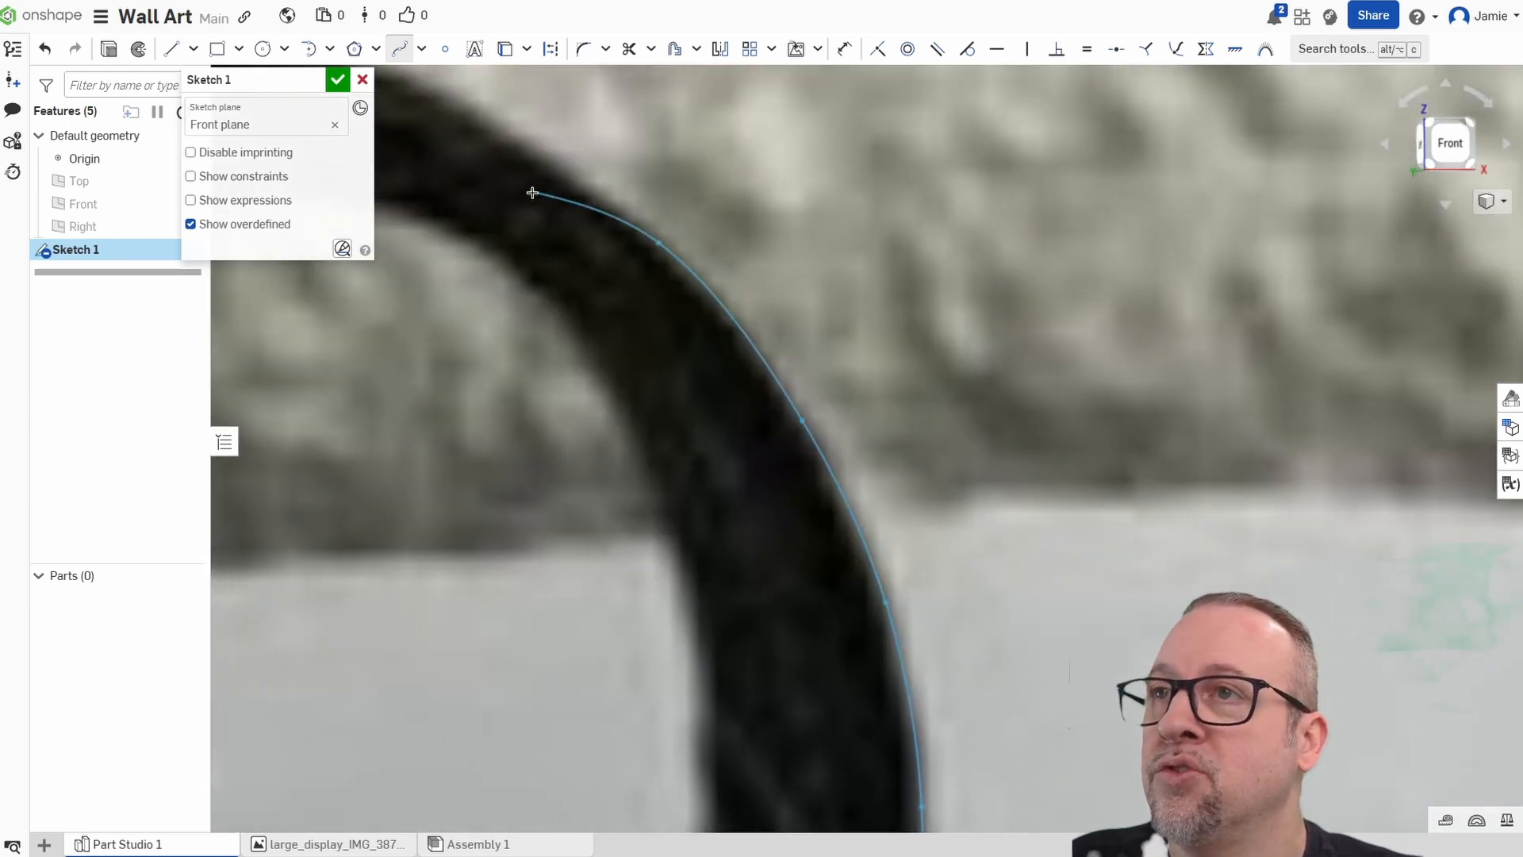
pyautogui.moveTo(529, 193); pyautogui.dragTo(925, 544, button='middle')
pyautogui.click(832, 456)
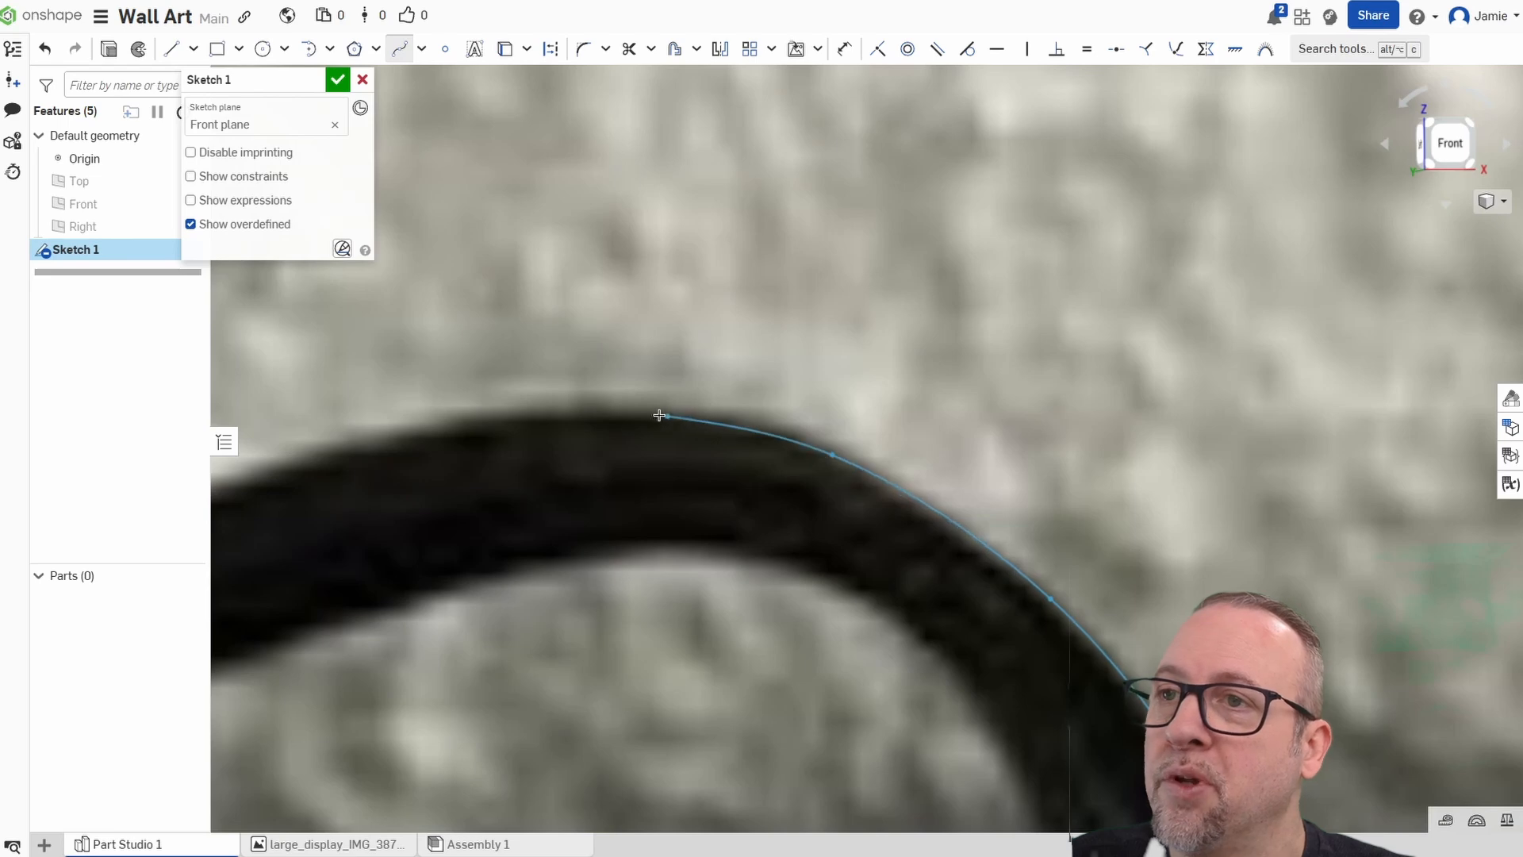
pyautogui.click(619, 411)
pyautogui.click(410, 430)
# Carry the spline down the sloping upper edge past the ring's upper spoke into the dip beside the central grille.
pyautogui.moveTo(419, 438); pyautogui.dragTo(952, 364, button='middle')
pyautogui.click(687, 429)
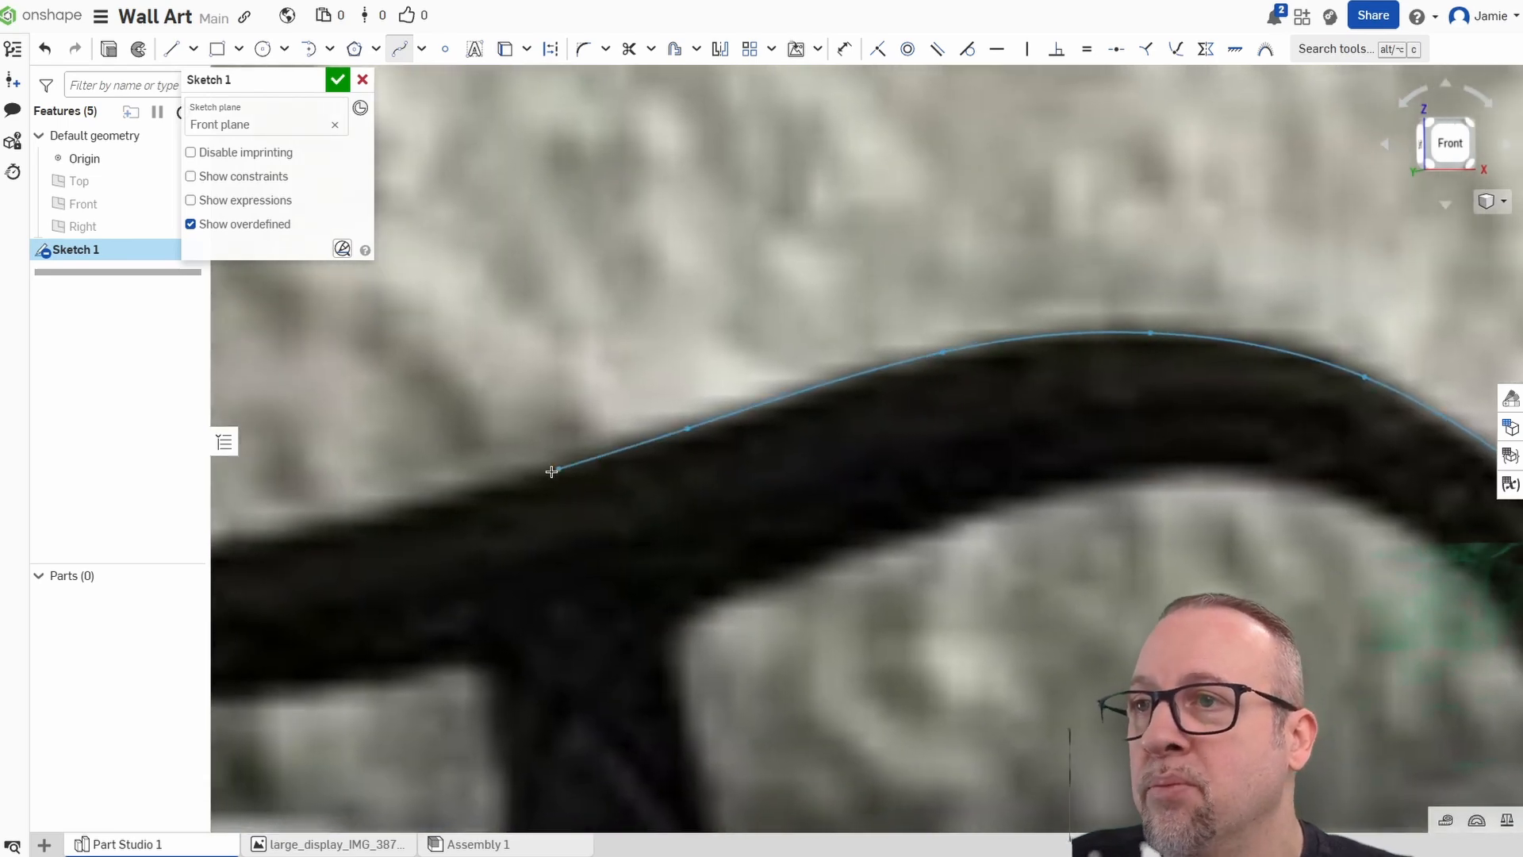
pyautogui.click(446, 499)
pyautogui.moveTo(431, 507); pyautogui.dragTo(1130, 391, button='middle')
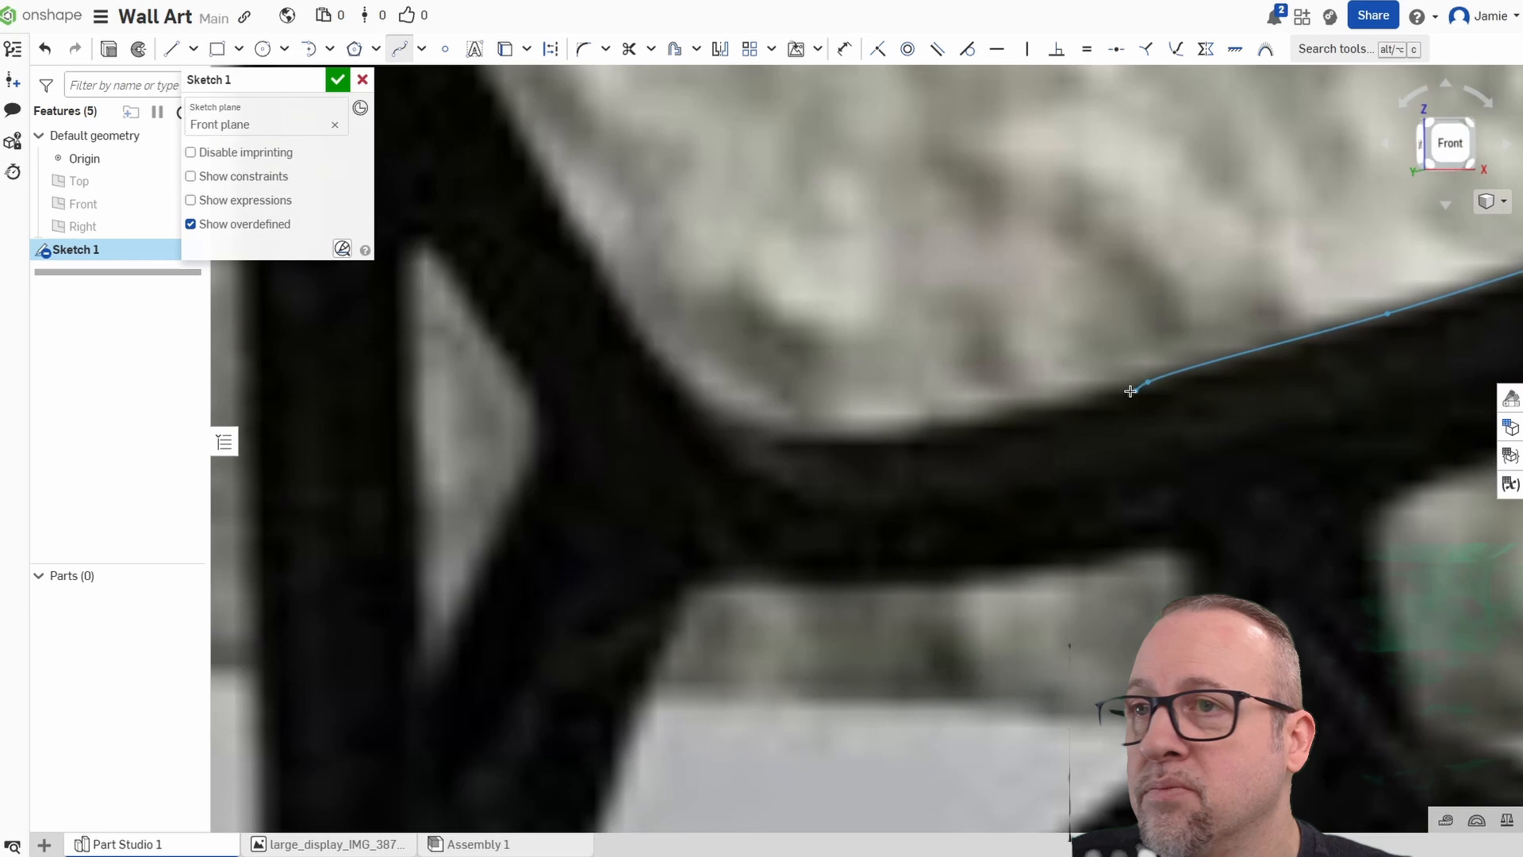
pyautogui.click(935, 432)
pyautogui.click(803, 438)
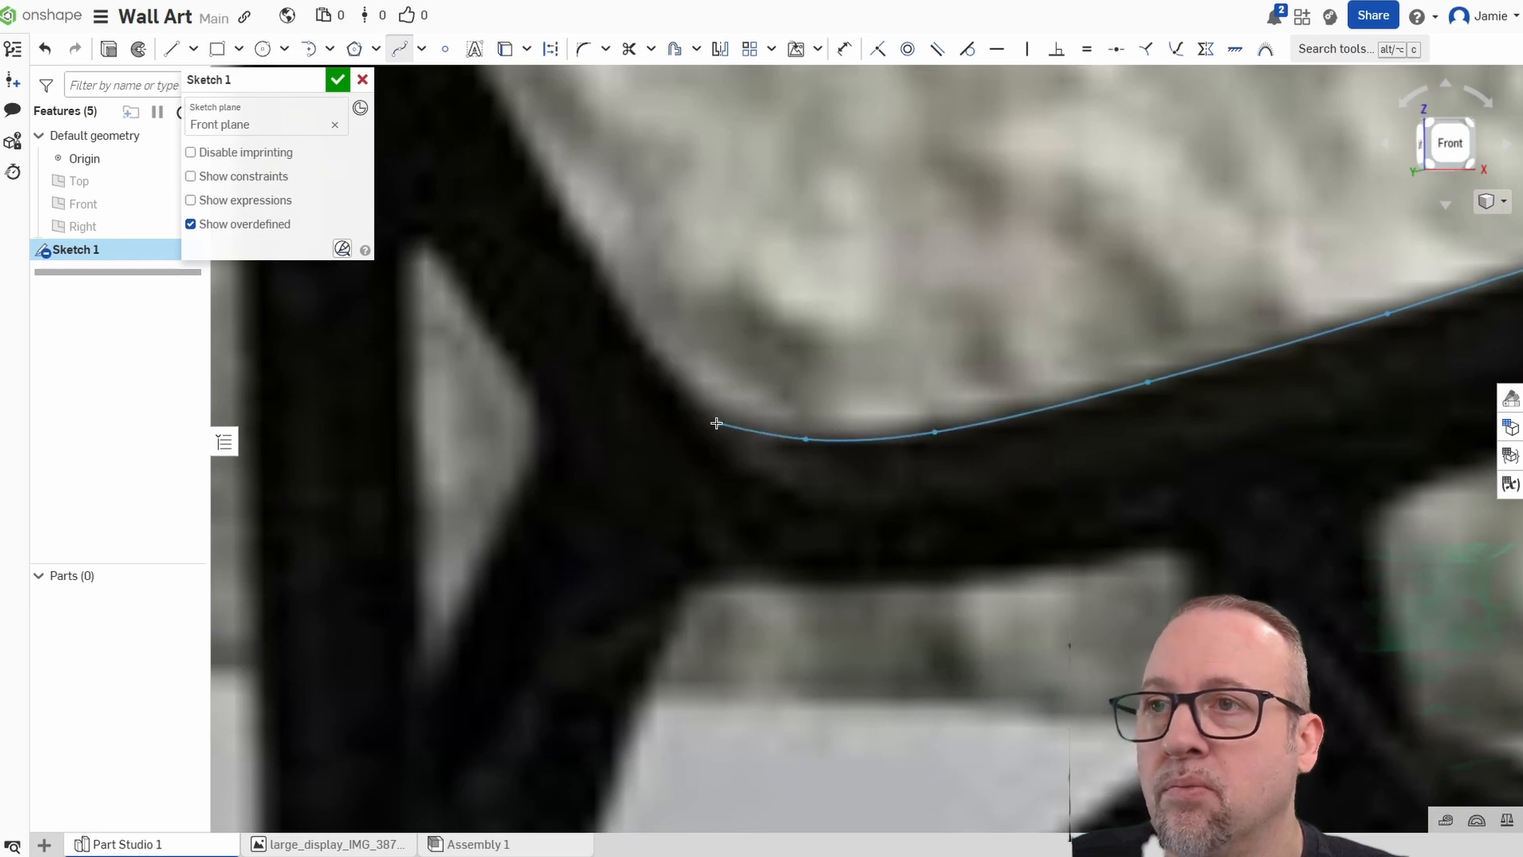
# Extend the spline up the grille's slanted side and across its rounded crown, finishing it just past the vertical centerline.
pyautogui.scroll(-5, 706, 415)
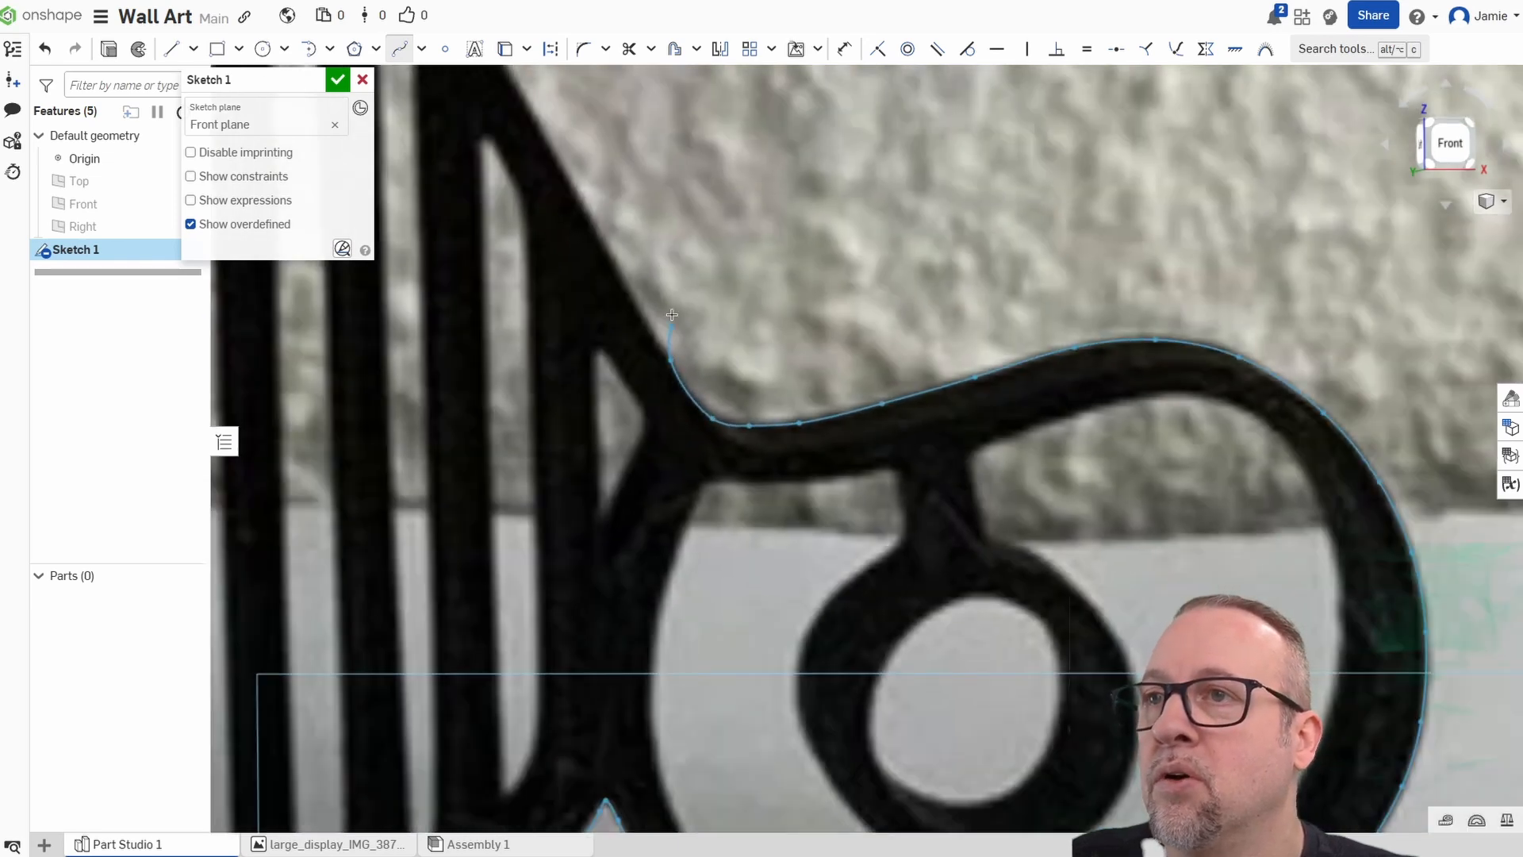
pyautogui.moveTo(672, 315); pyautogui.dragTo(859, 516, button='middle')
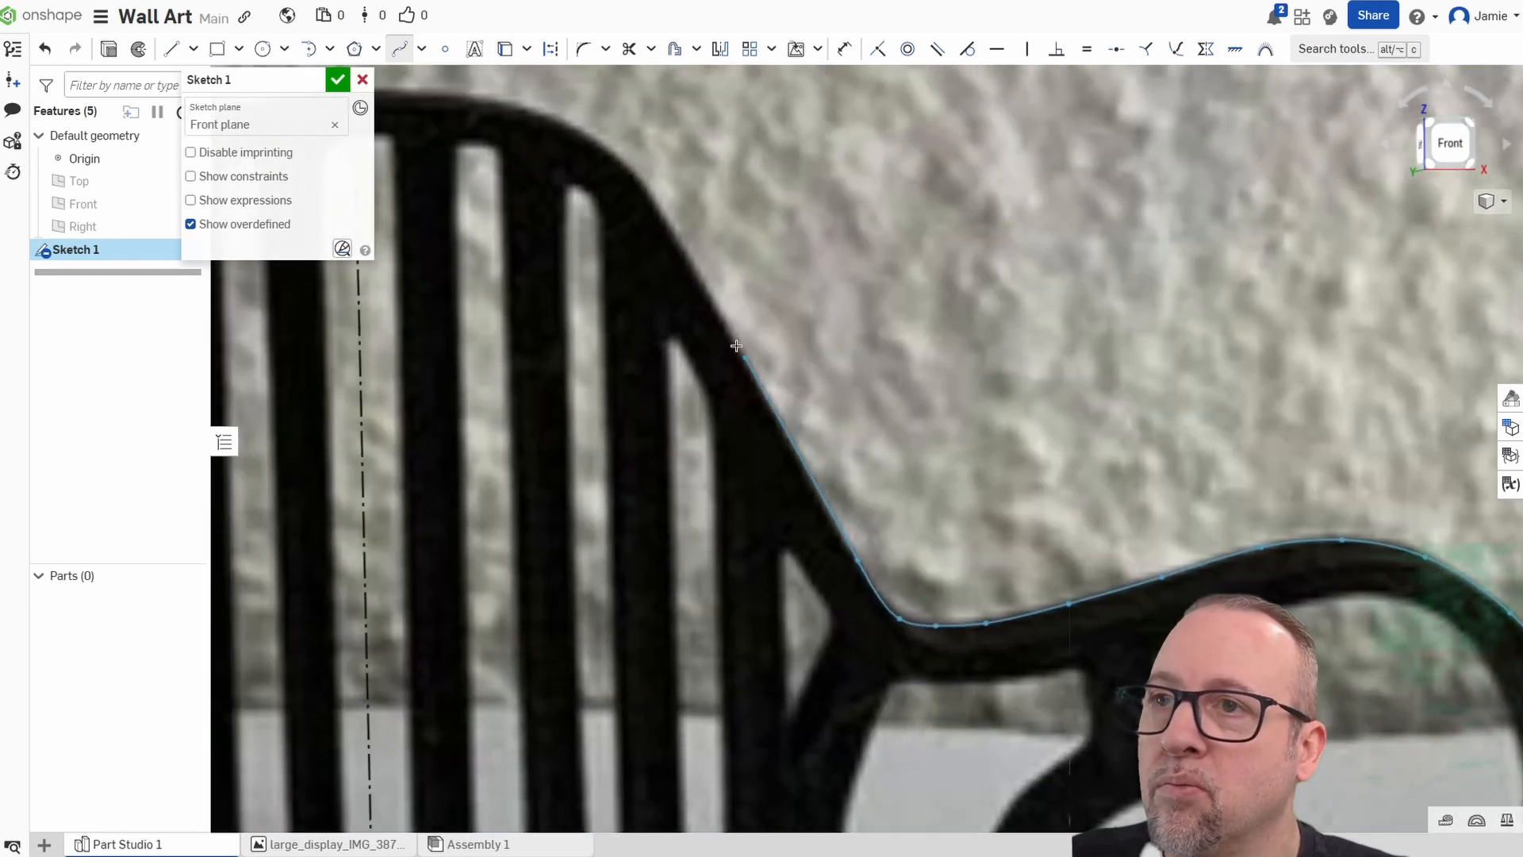
pyautogui.click(650, 182)
pyautogui.moveTo(606, 173); pyautogui.dragTo(872, 483, button='middle')
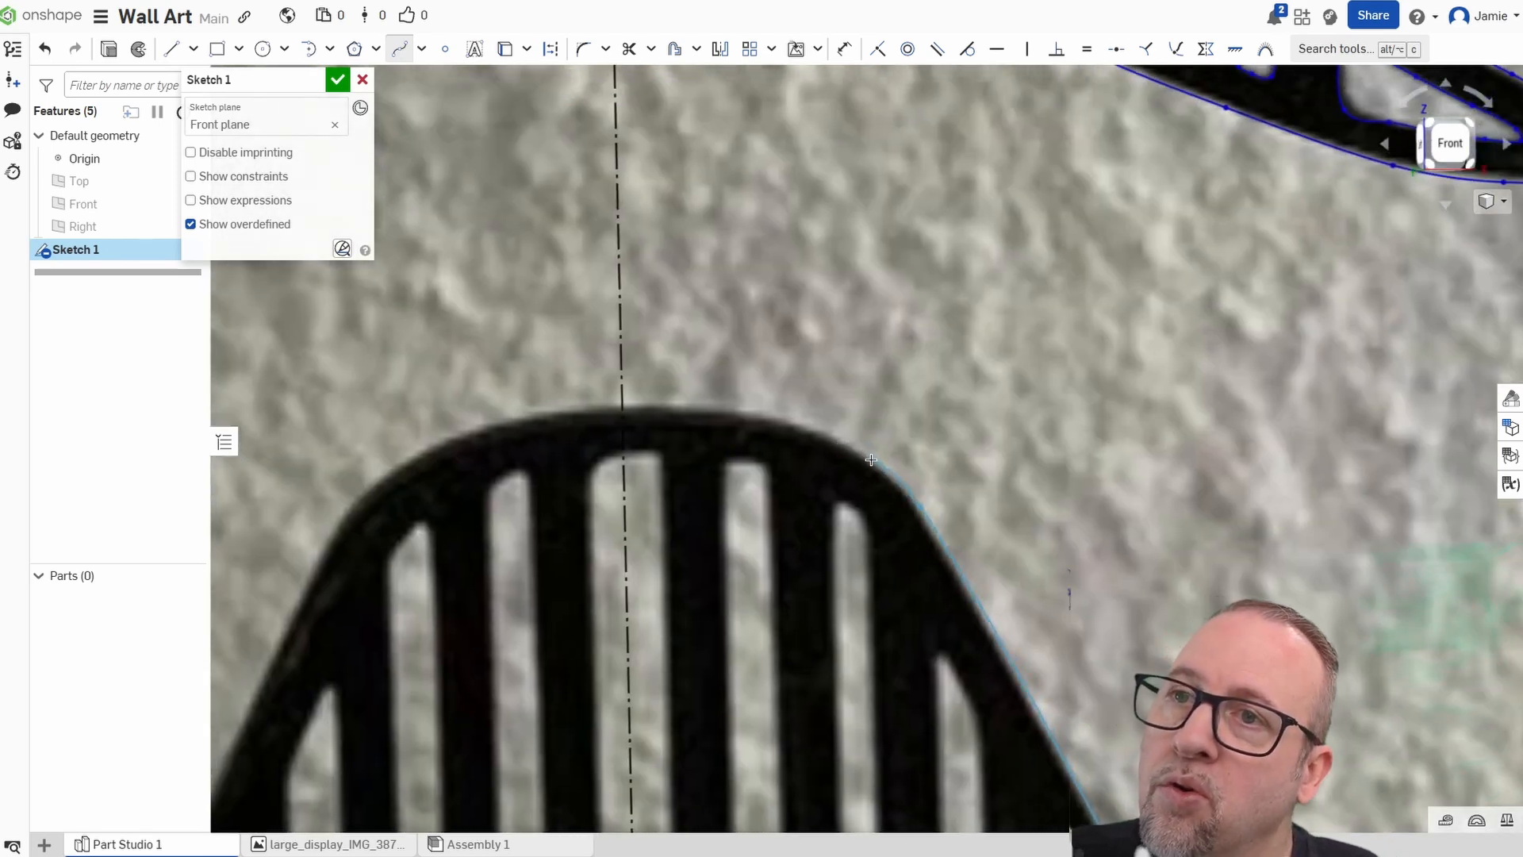
pyautogui.click(873, 463)
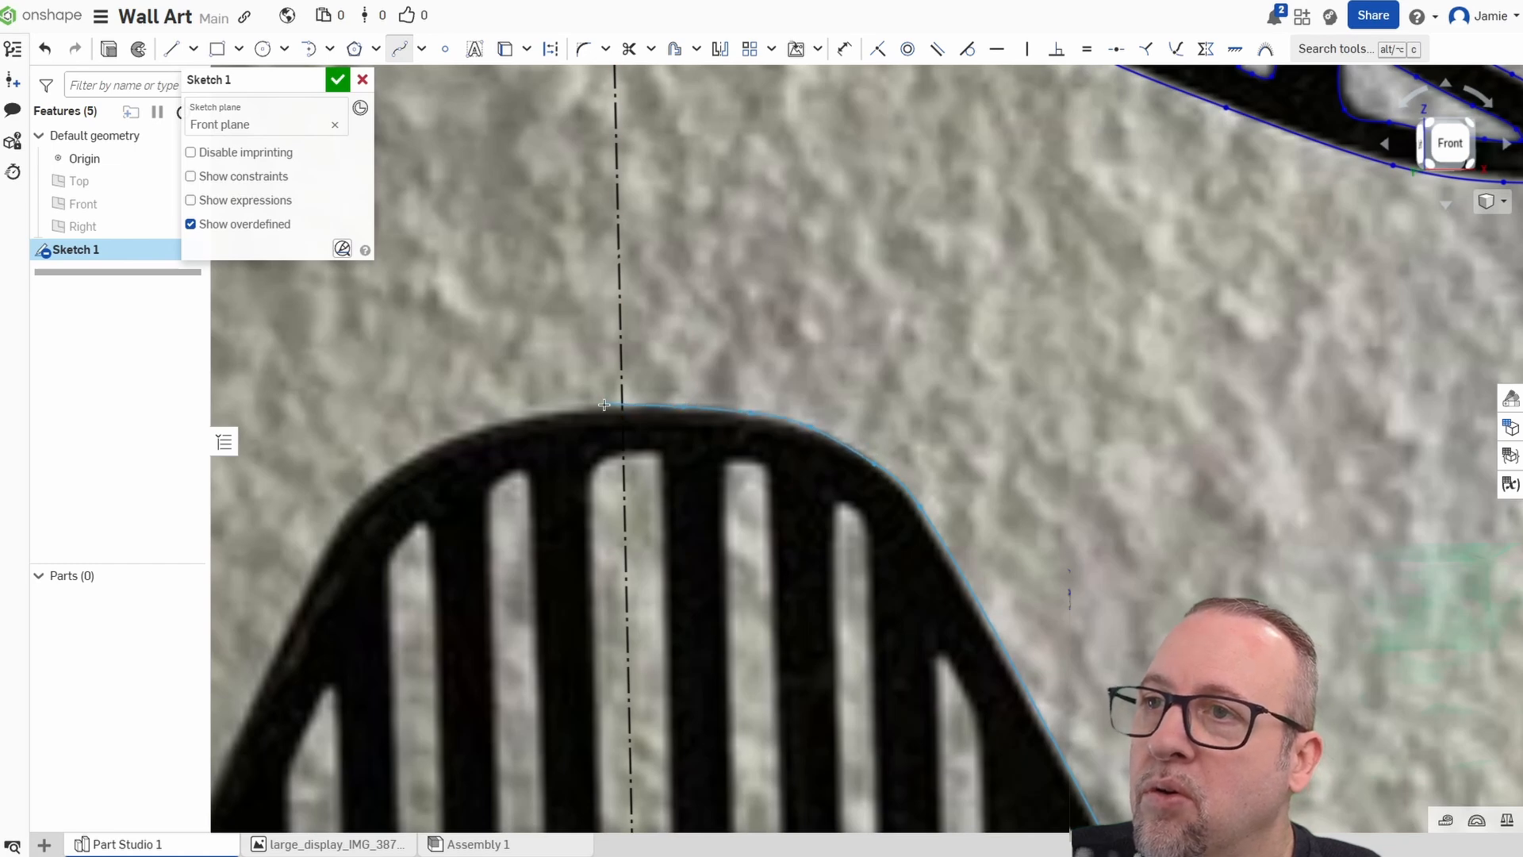
pyautogui.rightClick(596, 435)
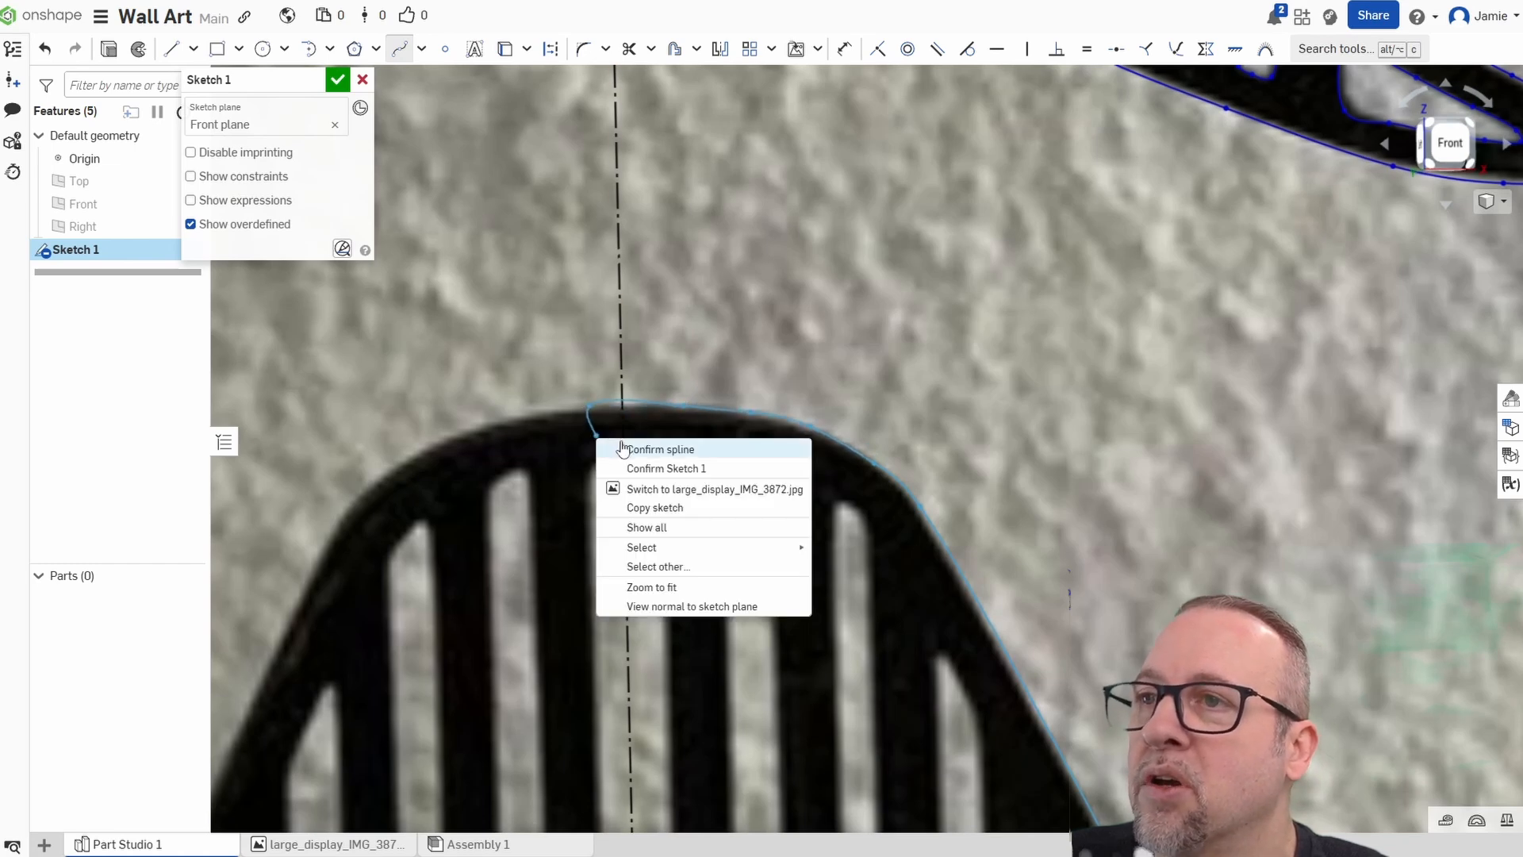
pyautogui.click(635, 445)
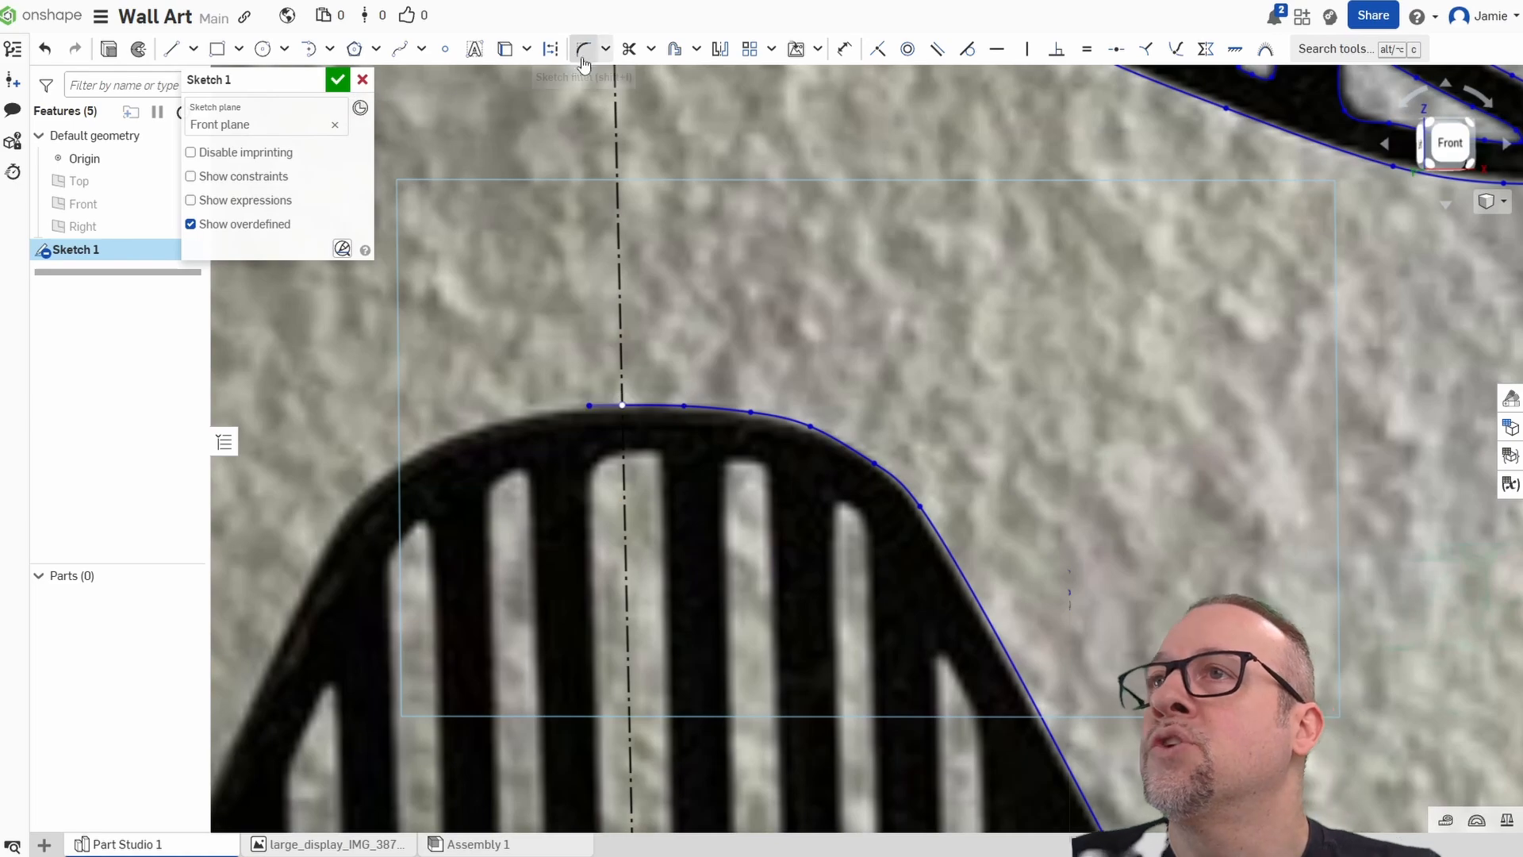
# Trim the spline ends that overshoot the vertical centerline at the grille's crown and the arched lower edge above it.
pyautogui.click(629, 49)
pyautogui.scroll(2, 609, 437)
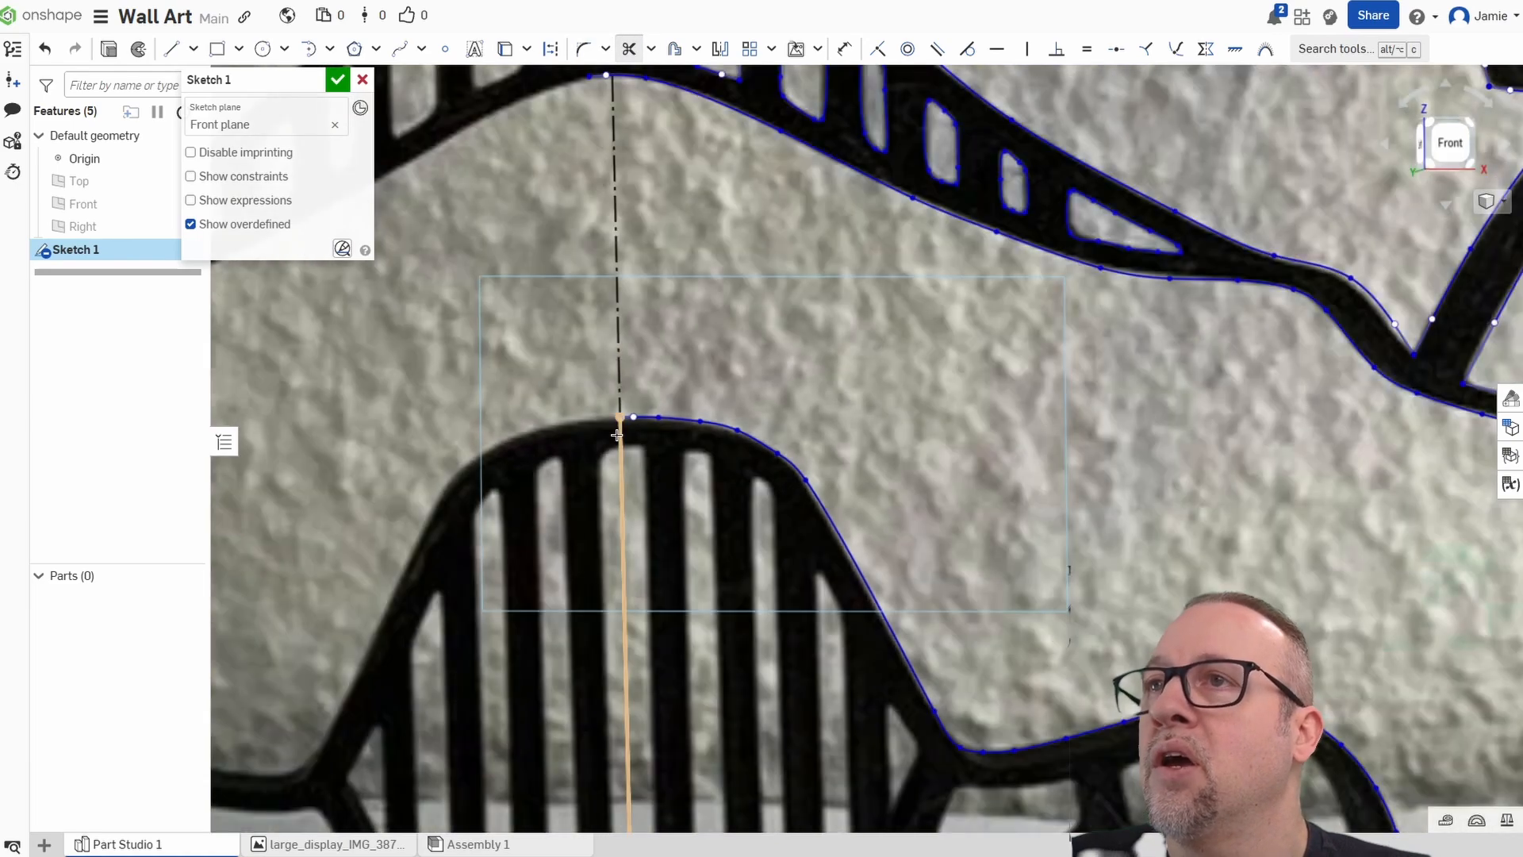
pyautogui.moveTo(568, 120); pyautogui.dragTo(572, 318, button='middle')
pyautogui.scroll(-4, 611, 266)
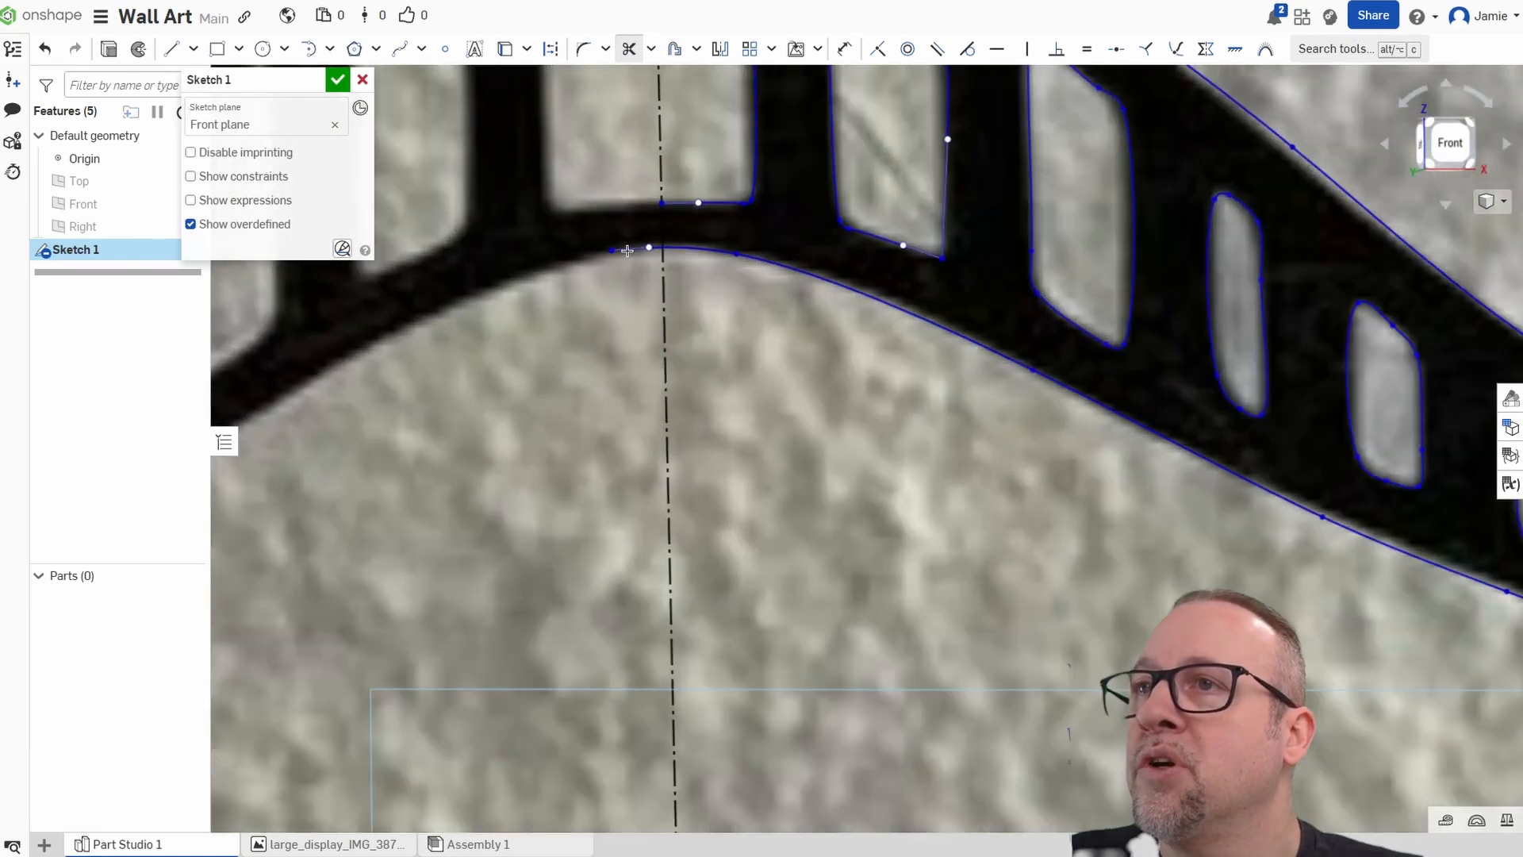
pyautogui.moveTo(644, 267); pyautogui.dragTo(646, 272)
# Draw a circle about 4.4 mm in diameter over the round opening at the center of the large ring.
pyautogui.scroll(4, 686, 401)
pyautogui.moveTo(838, 817); pyautogui.dragTo(881, 494, button='middle')
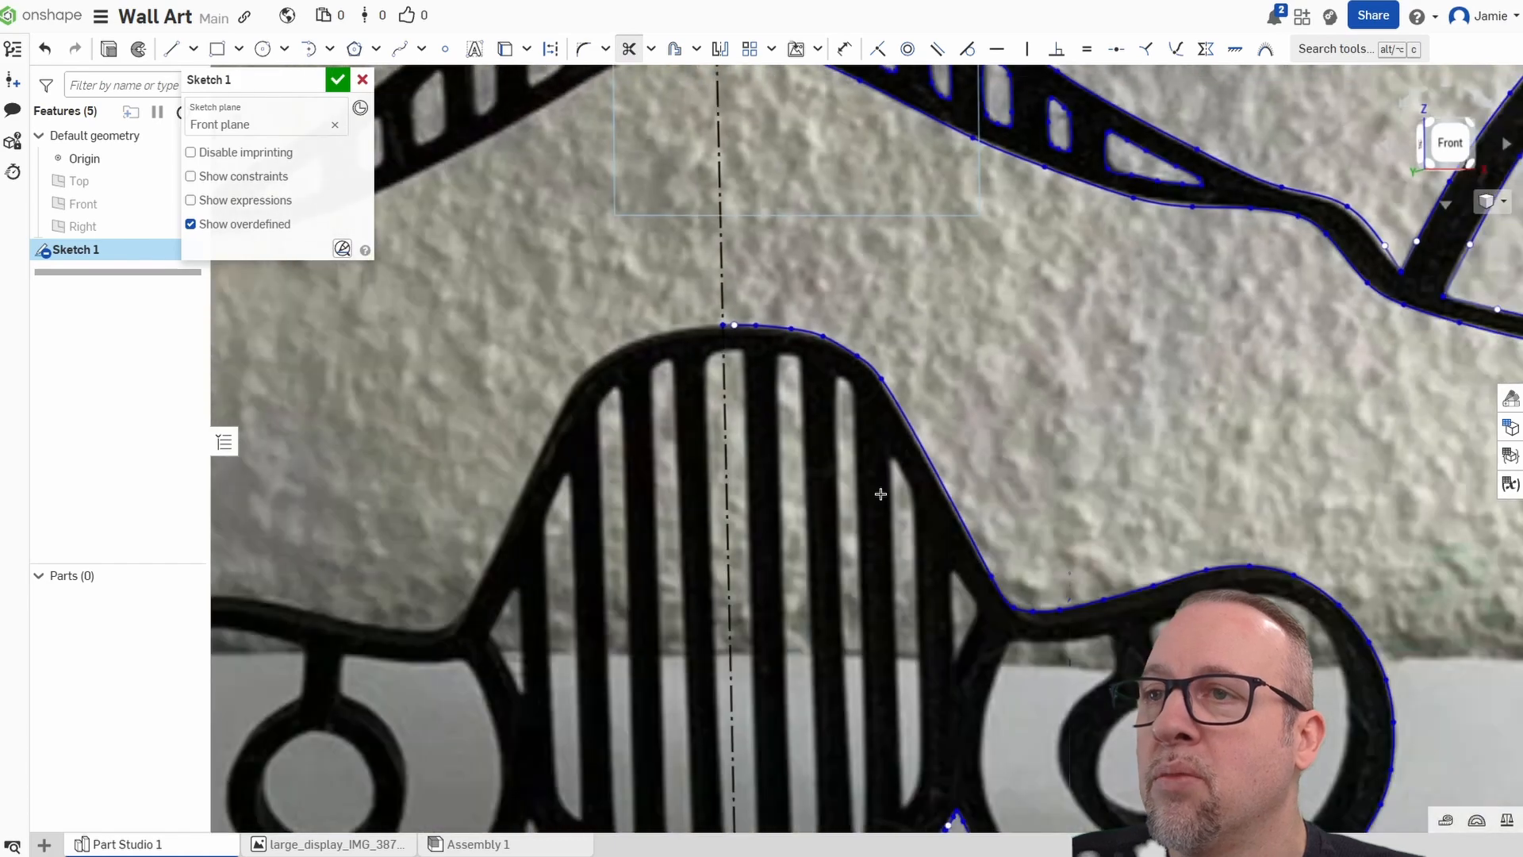
pyautogui.moveTo(912, 621); pyautogui.dragTo(890, 445, button='middle')
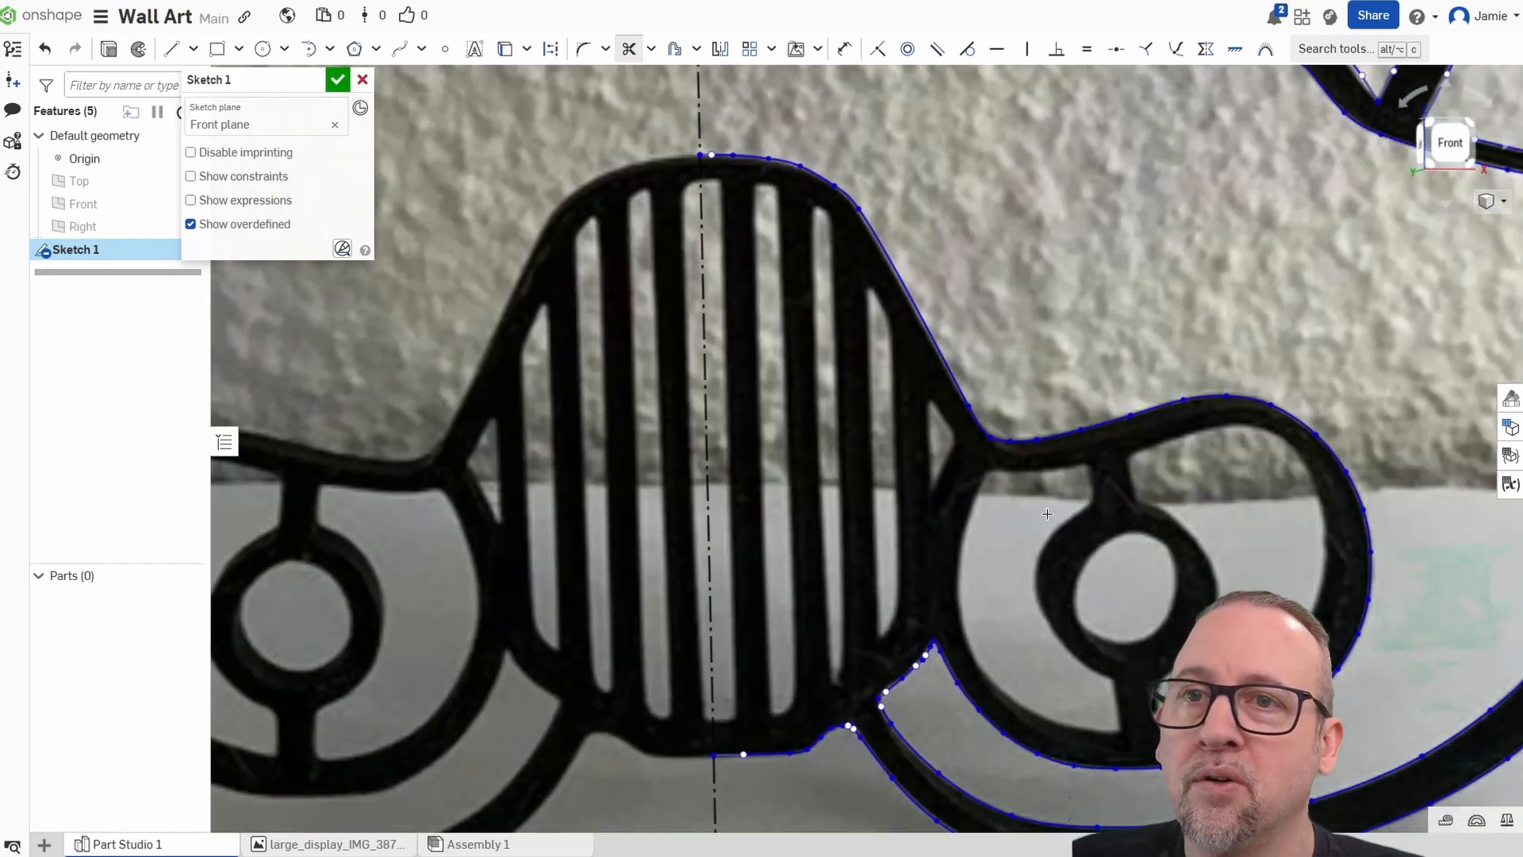
pyautogui.moveTo(1047, 513); pyautogui.dragTo(809, 357, button='middle')
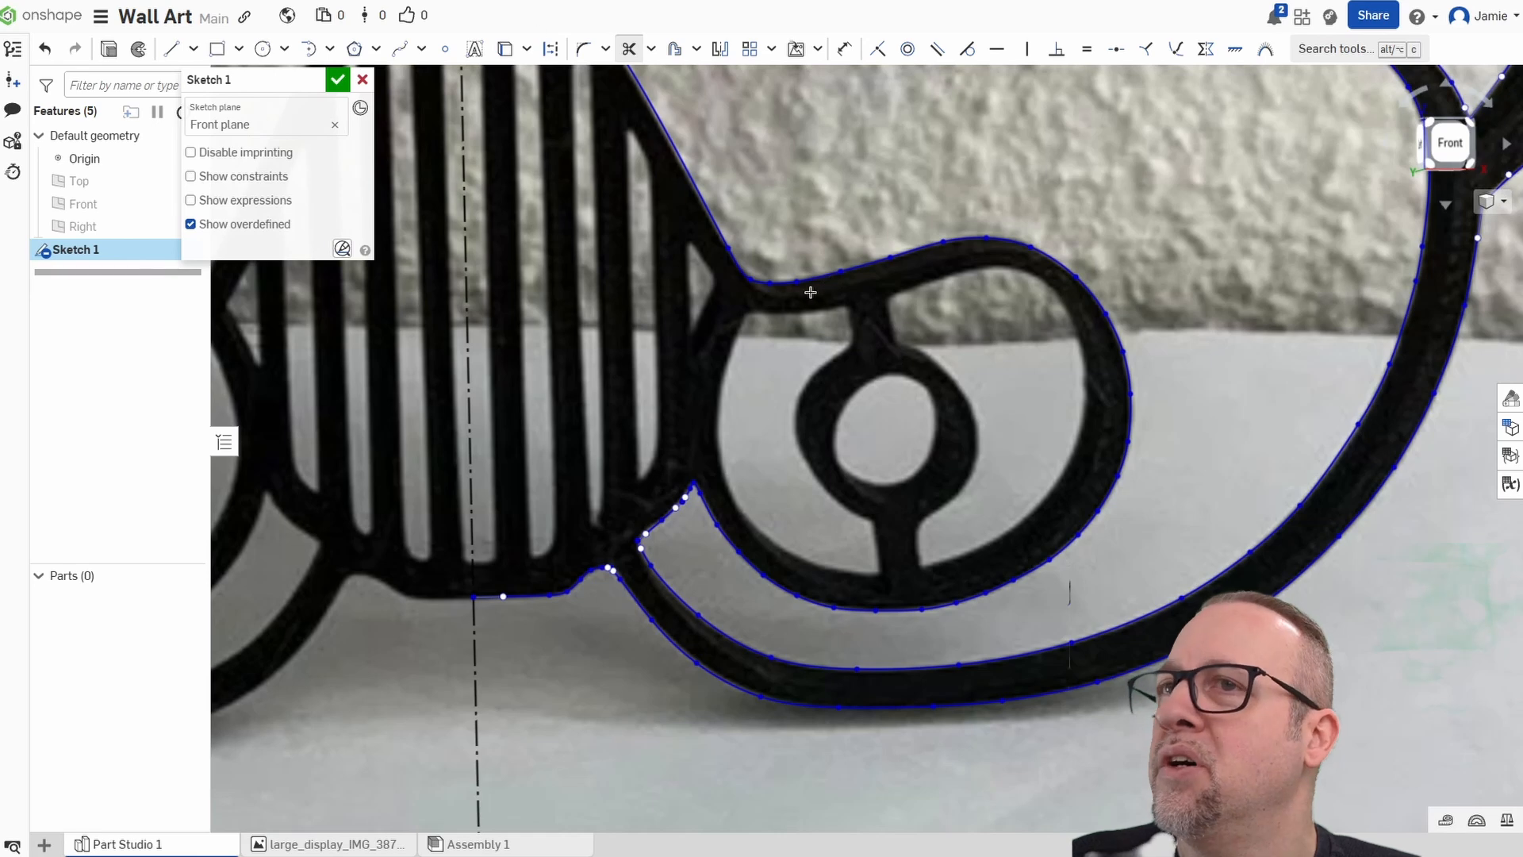
pyautogui.click(263, 48)
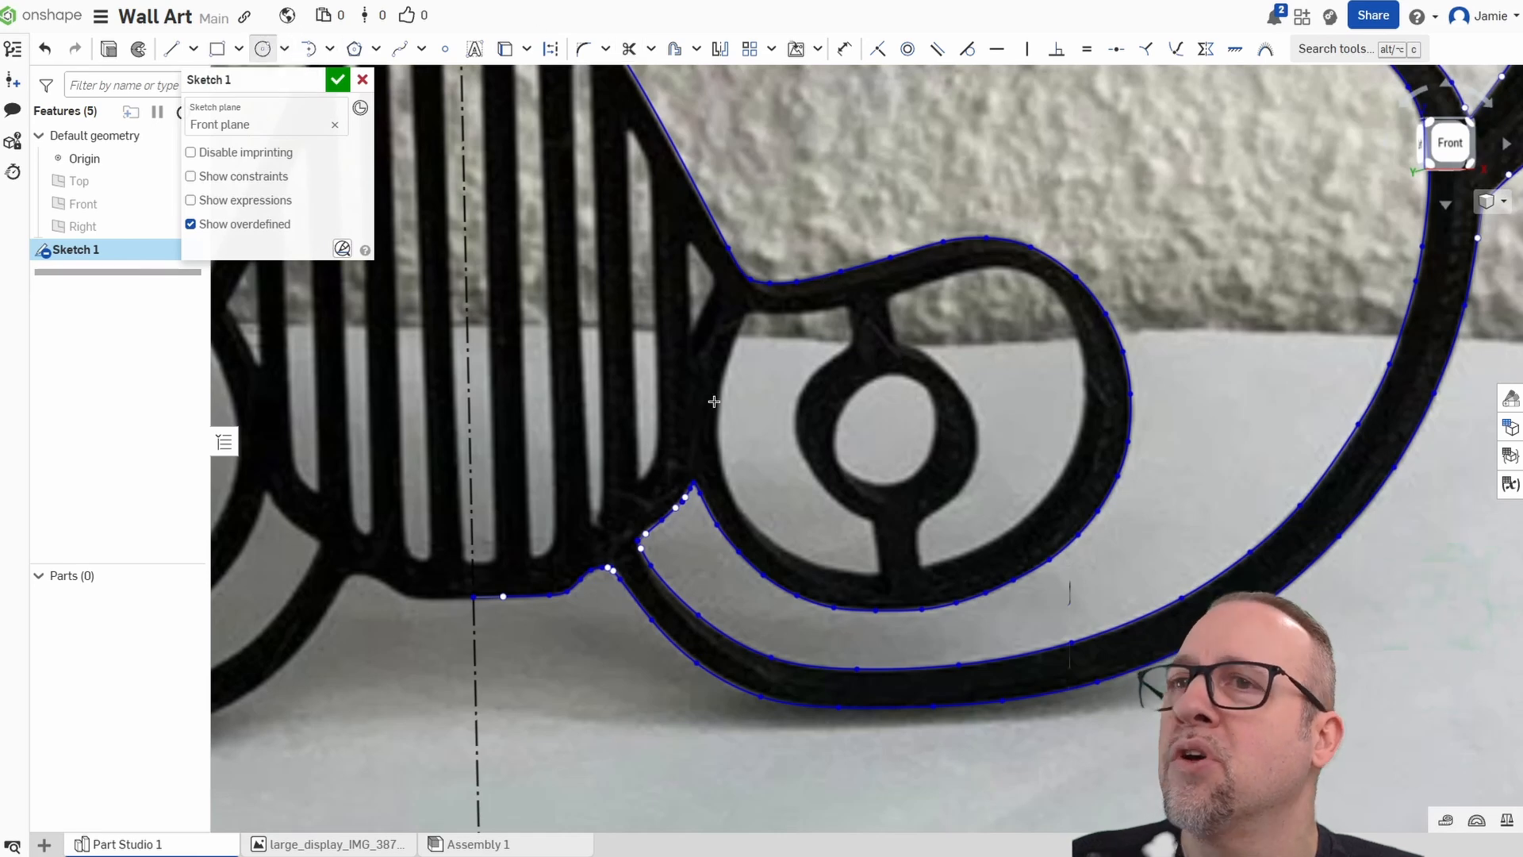
pyautogui.click(890, 434)
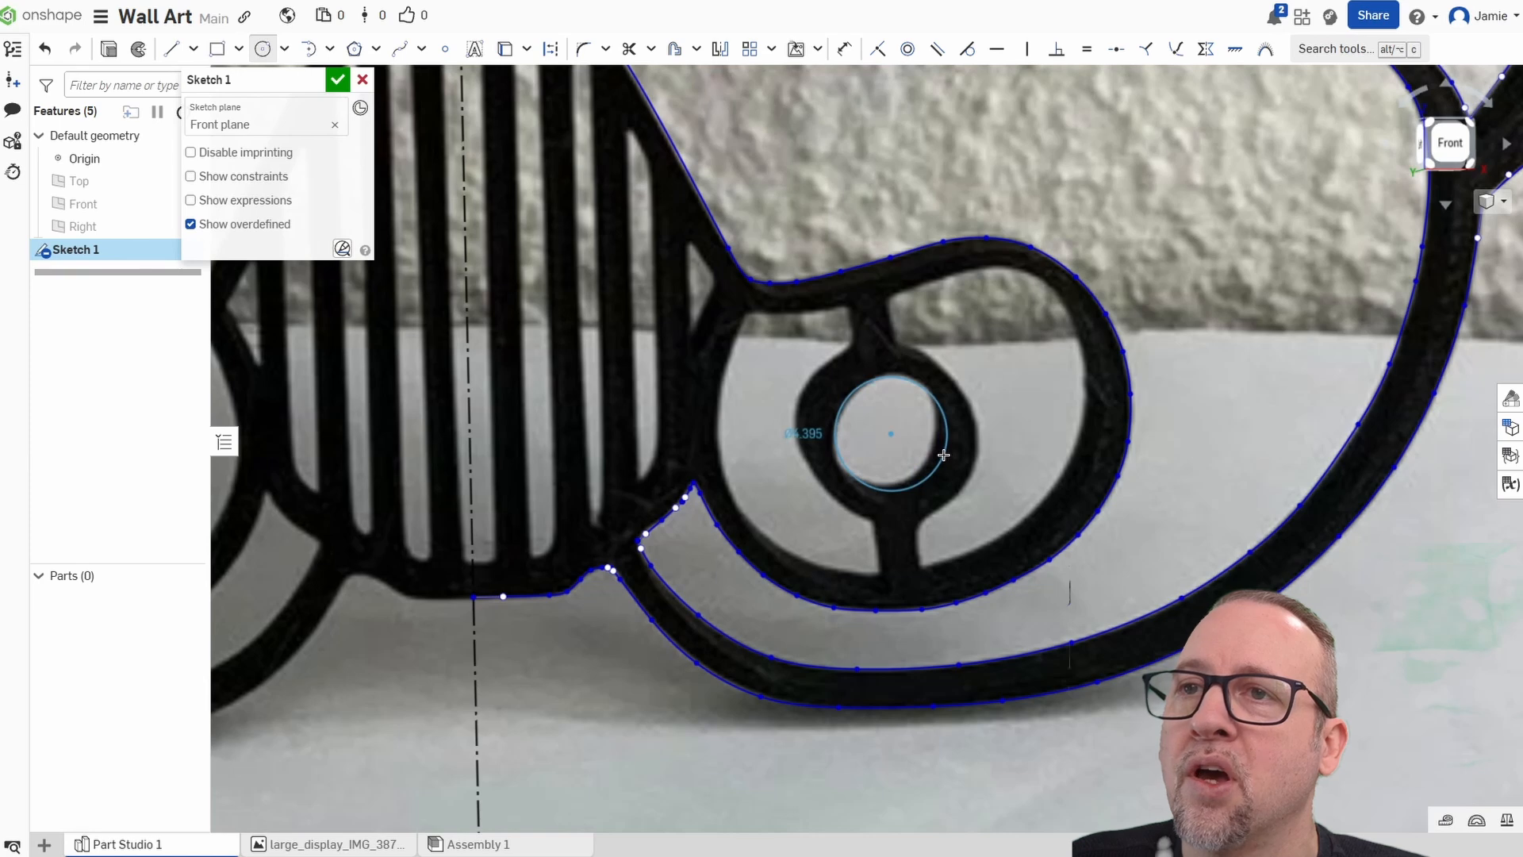
pyautogui.click(943, 454)
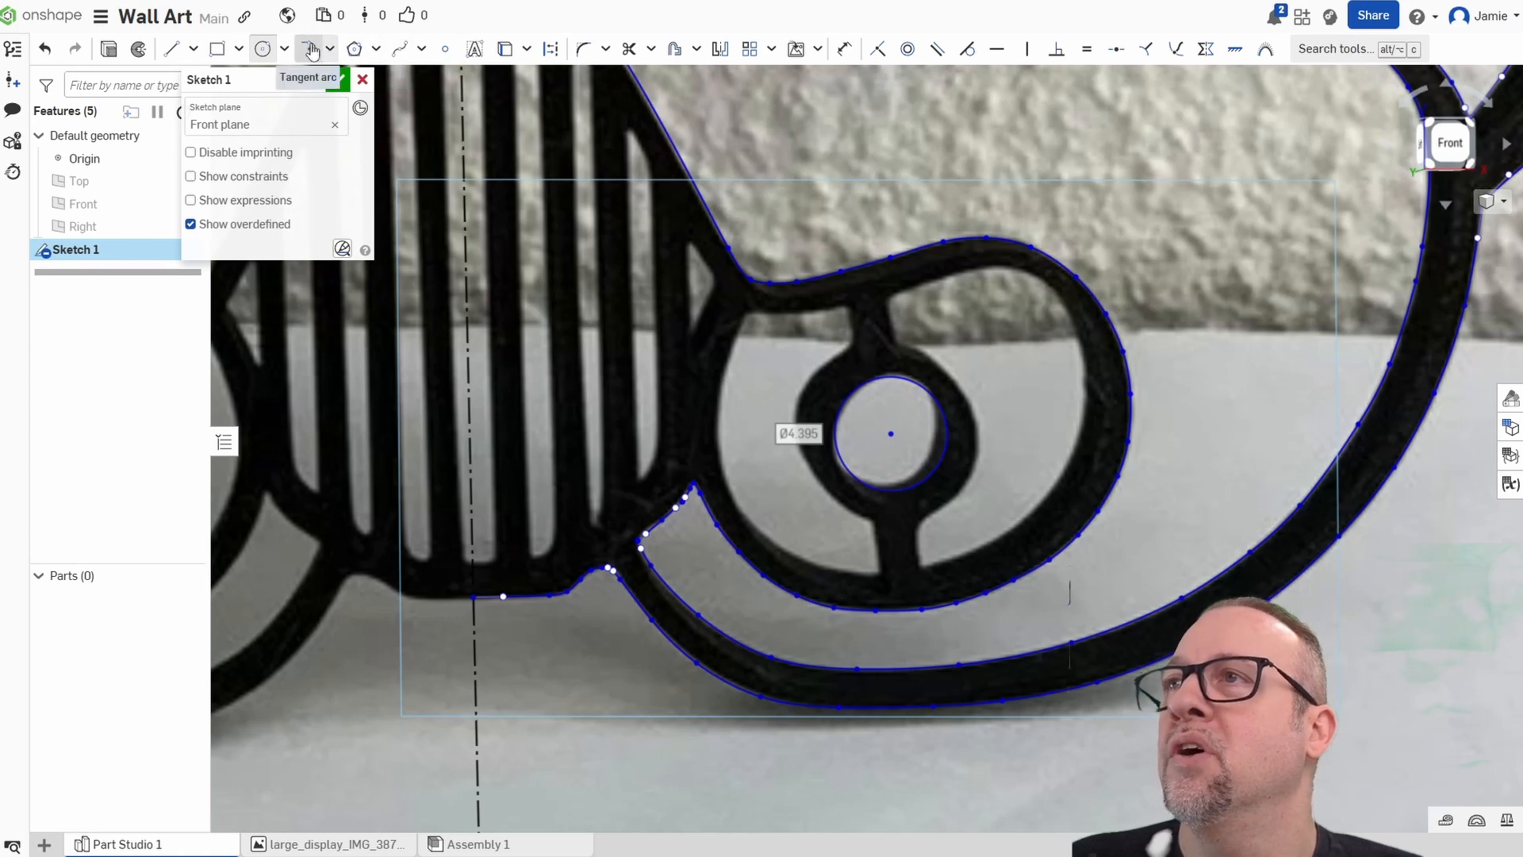
# Offset the small circle outward by 1.4 mm to match the outer edge of the inner ring.
pyautogui.click(674, 48)
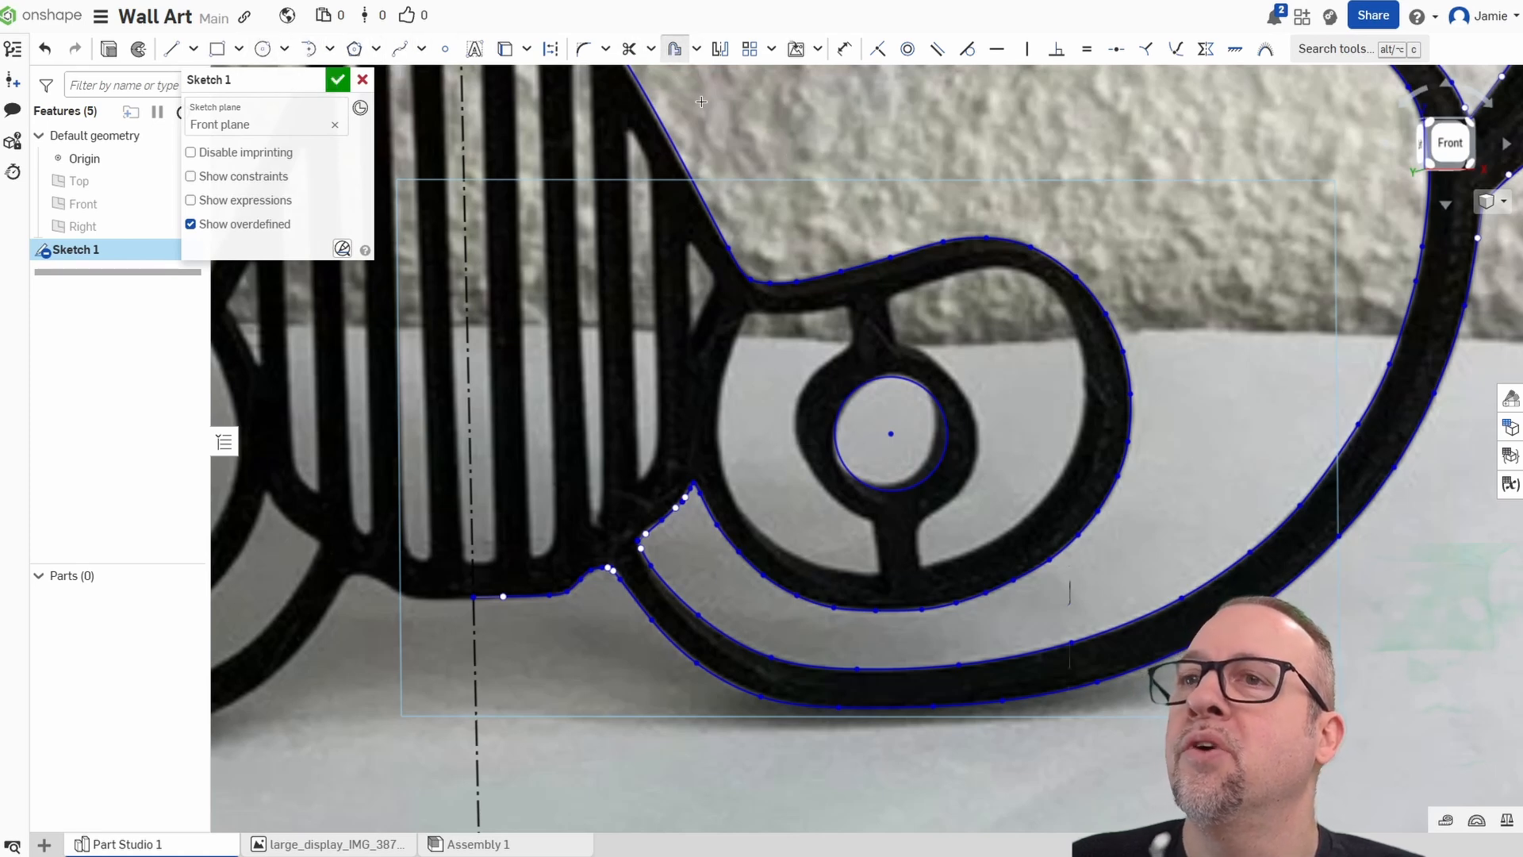
pyautogui.click(949, 394)
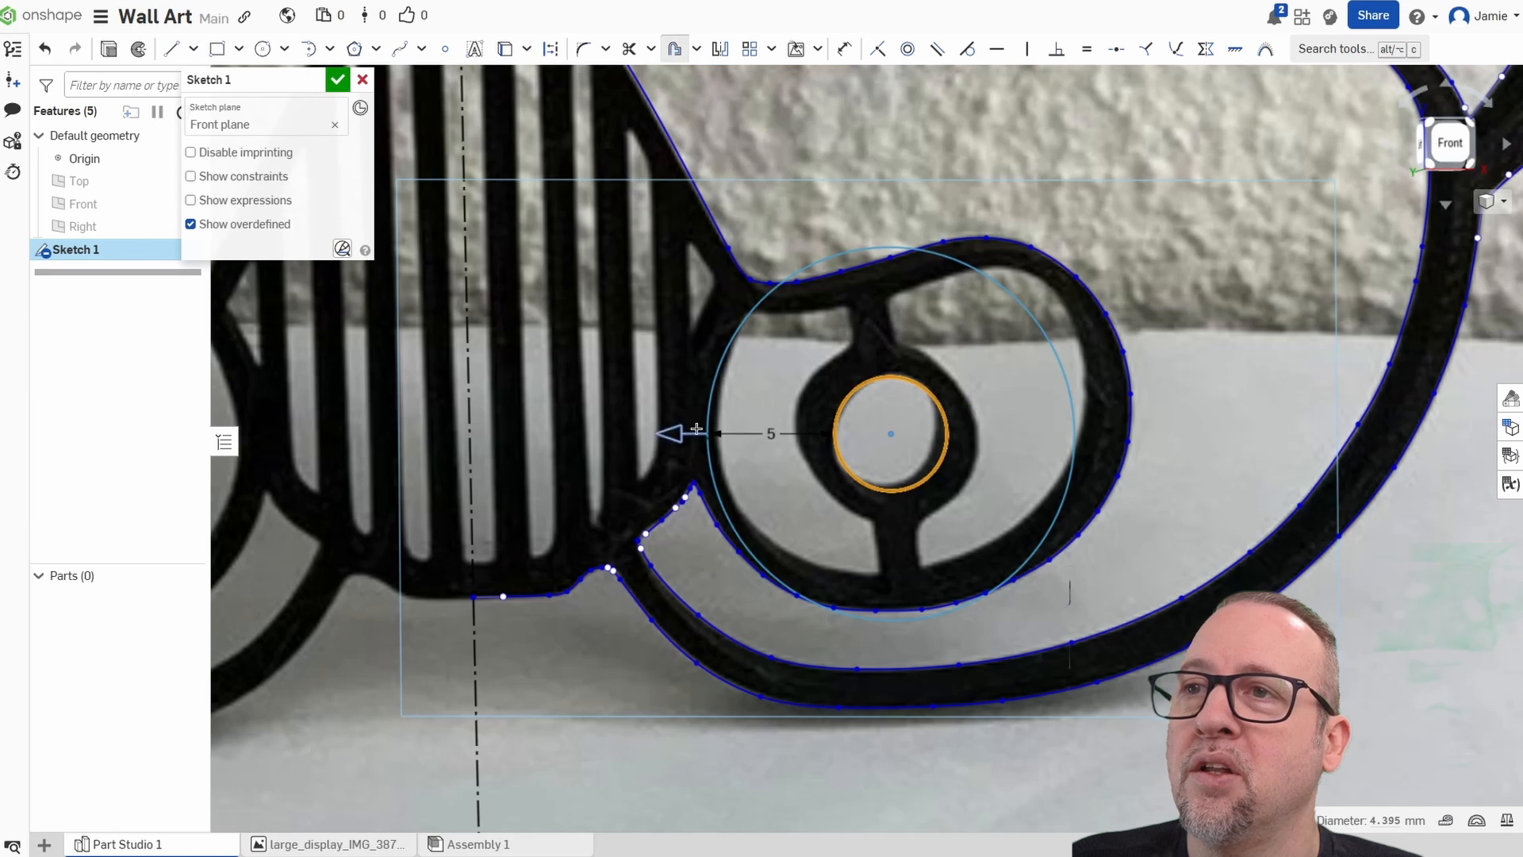
pyautogui.moveTo(675, 437); pyautogui.dragTo(769, 449)
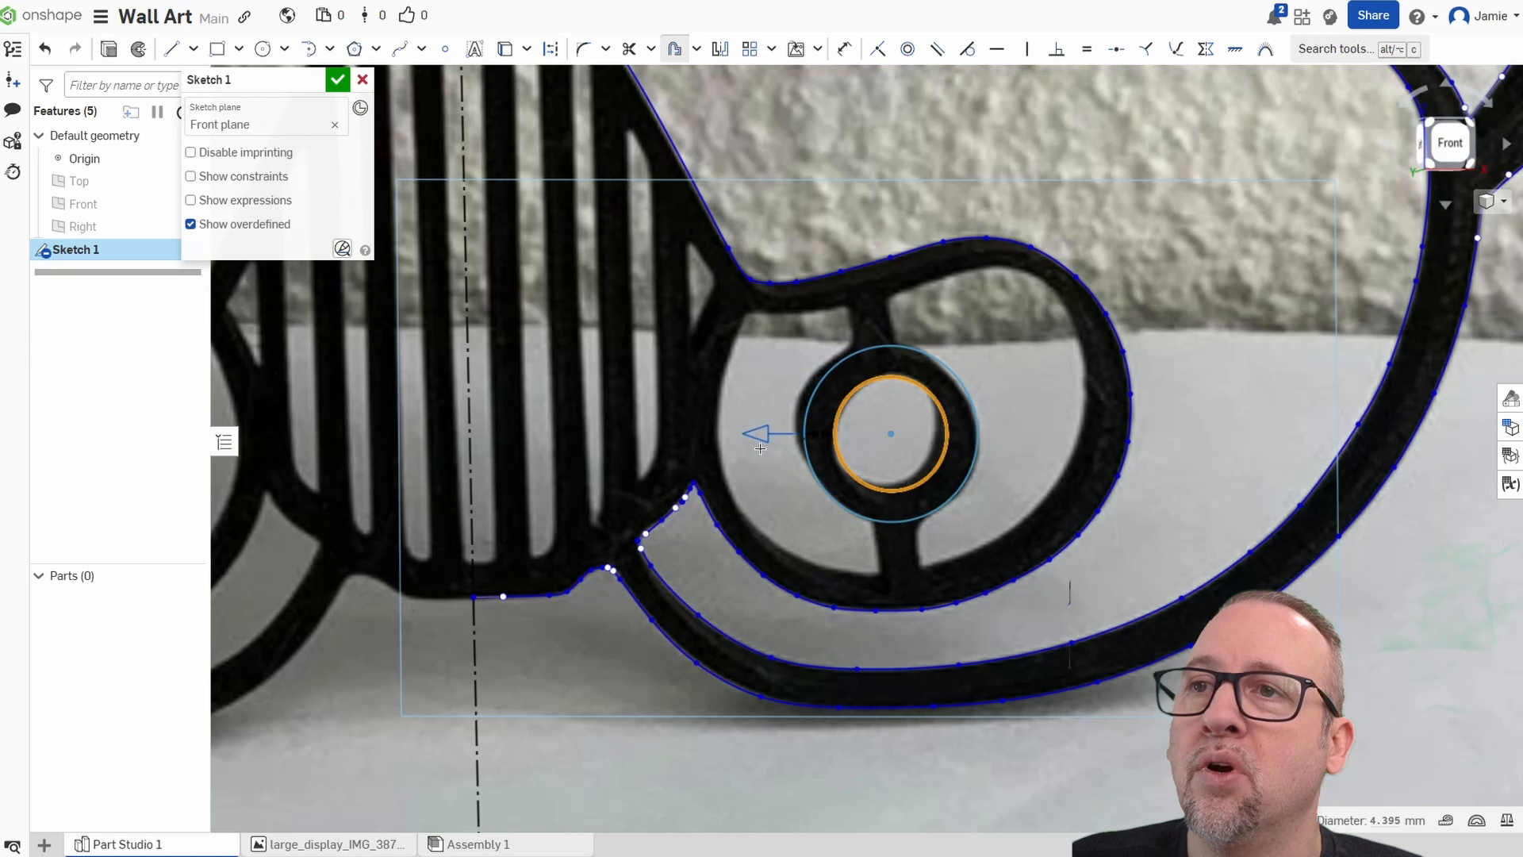
pyautogui.moveTo(748, 442); pyautogui.dragTo(785, 482)
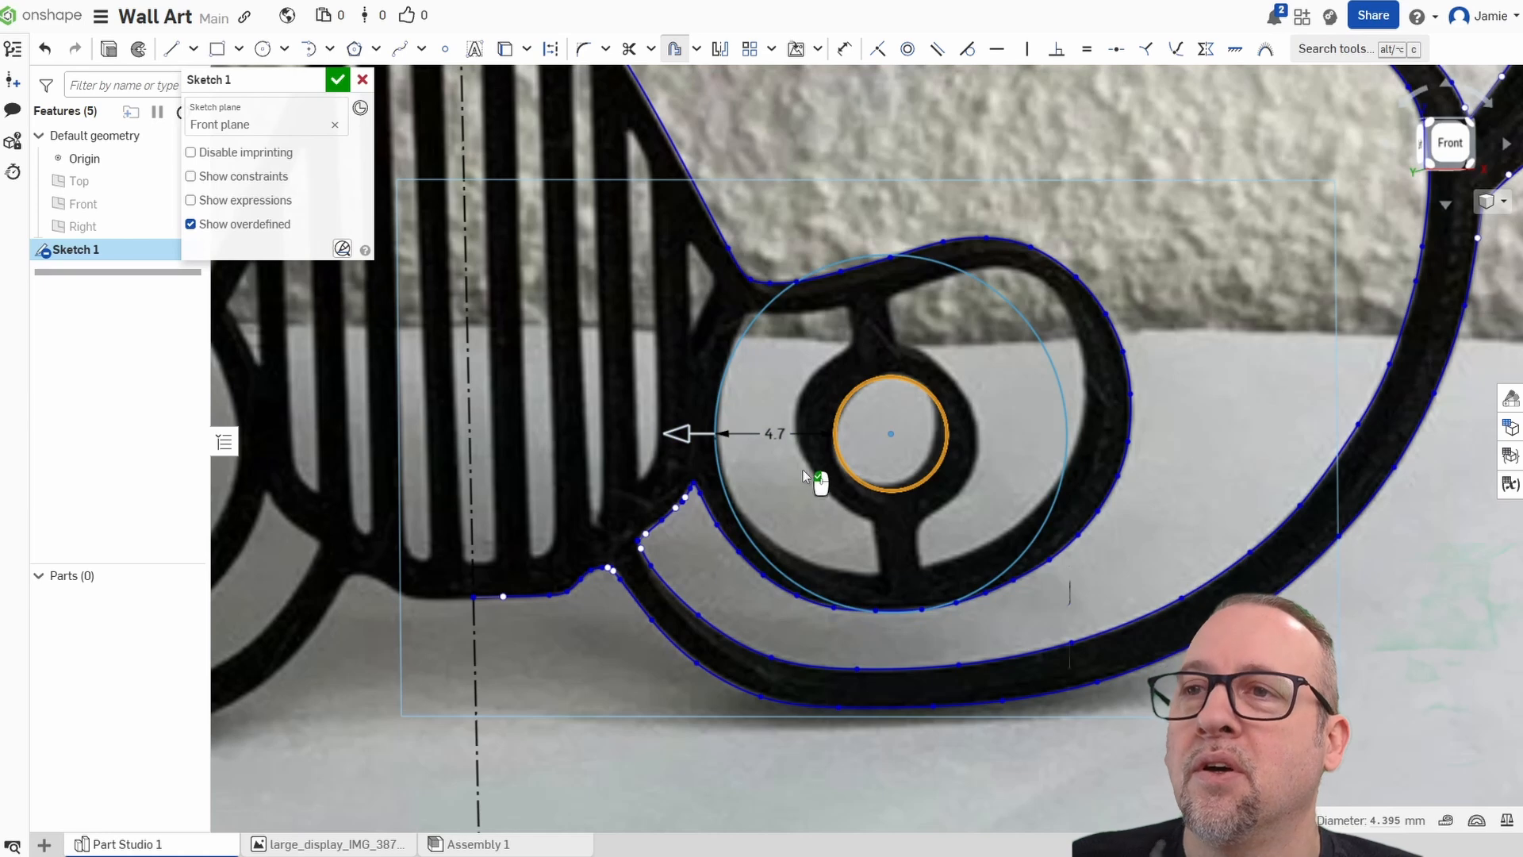
pyautogui.moveTo(668, 431); pyautogui.dragTo(770, 434)
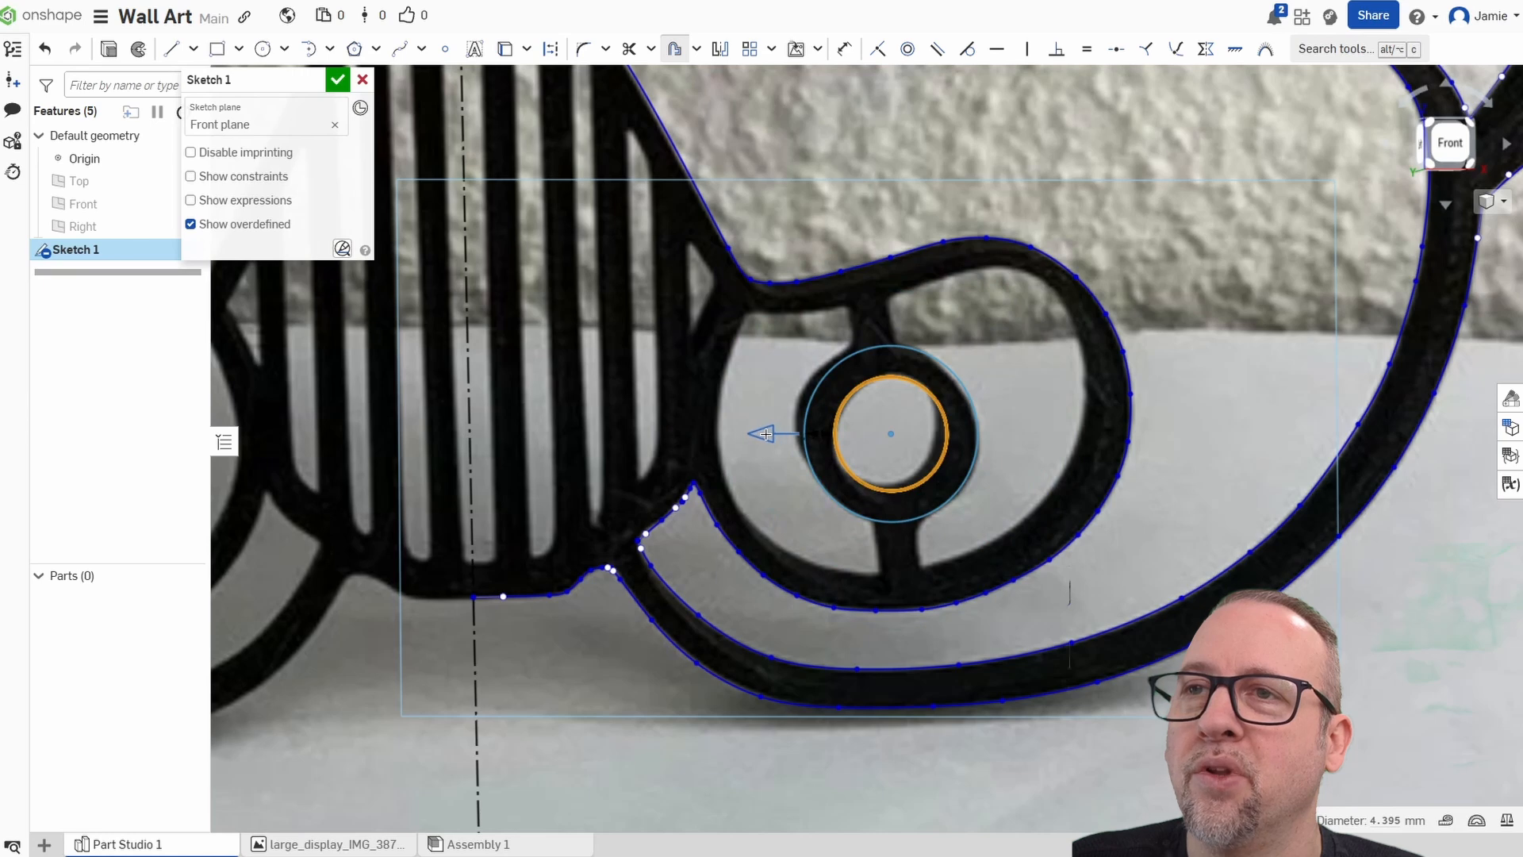
pyautogui.click(832, 550)
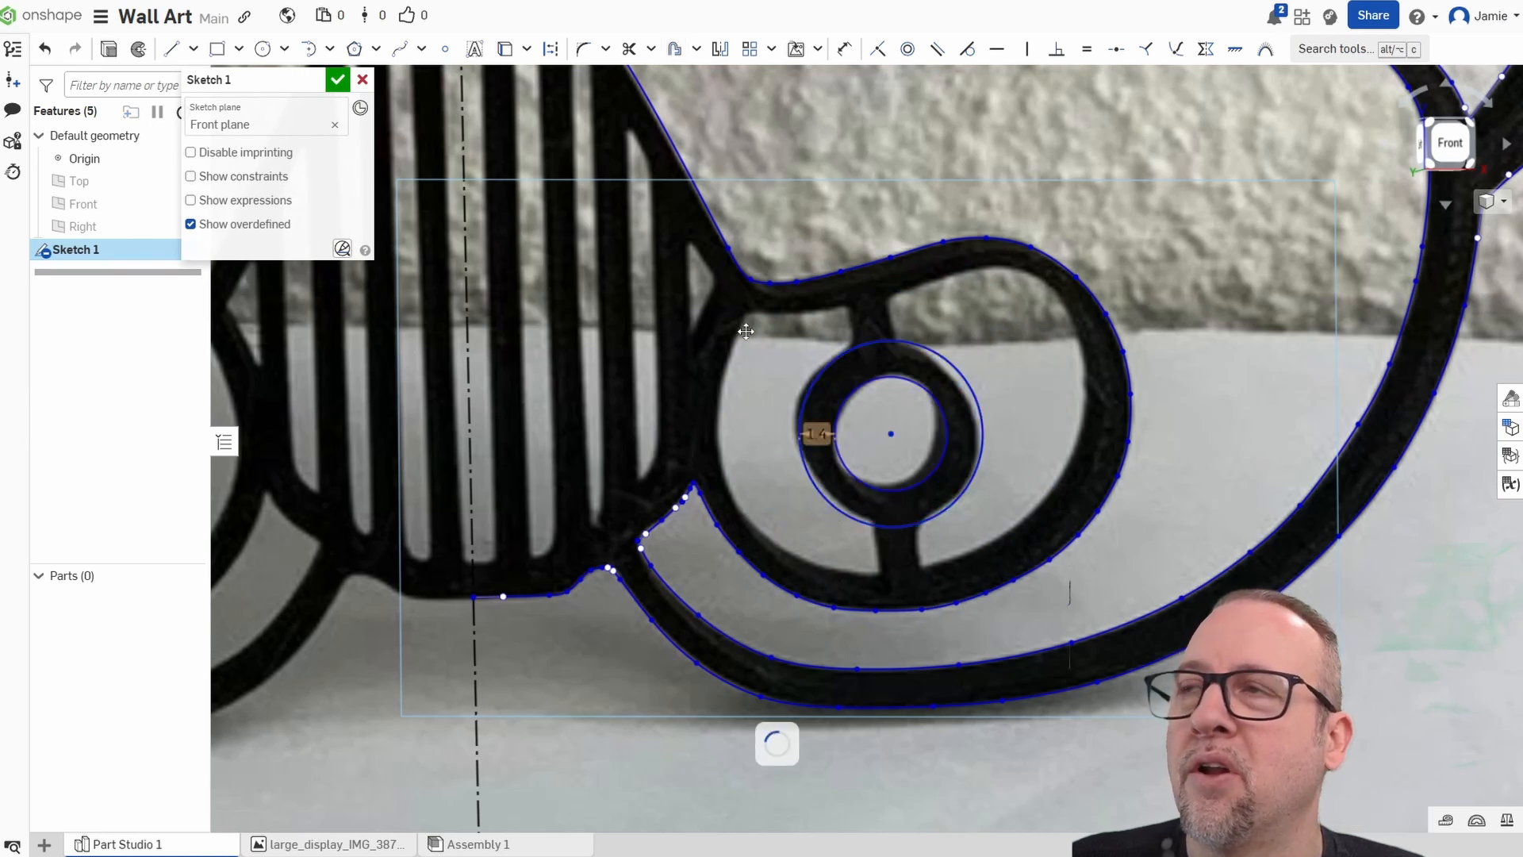
# Draw a line about 2.45 mm long down the upper spoke's edge farther from the grille, ending inside the offset circle.
pyautogui.click(173, 49)
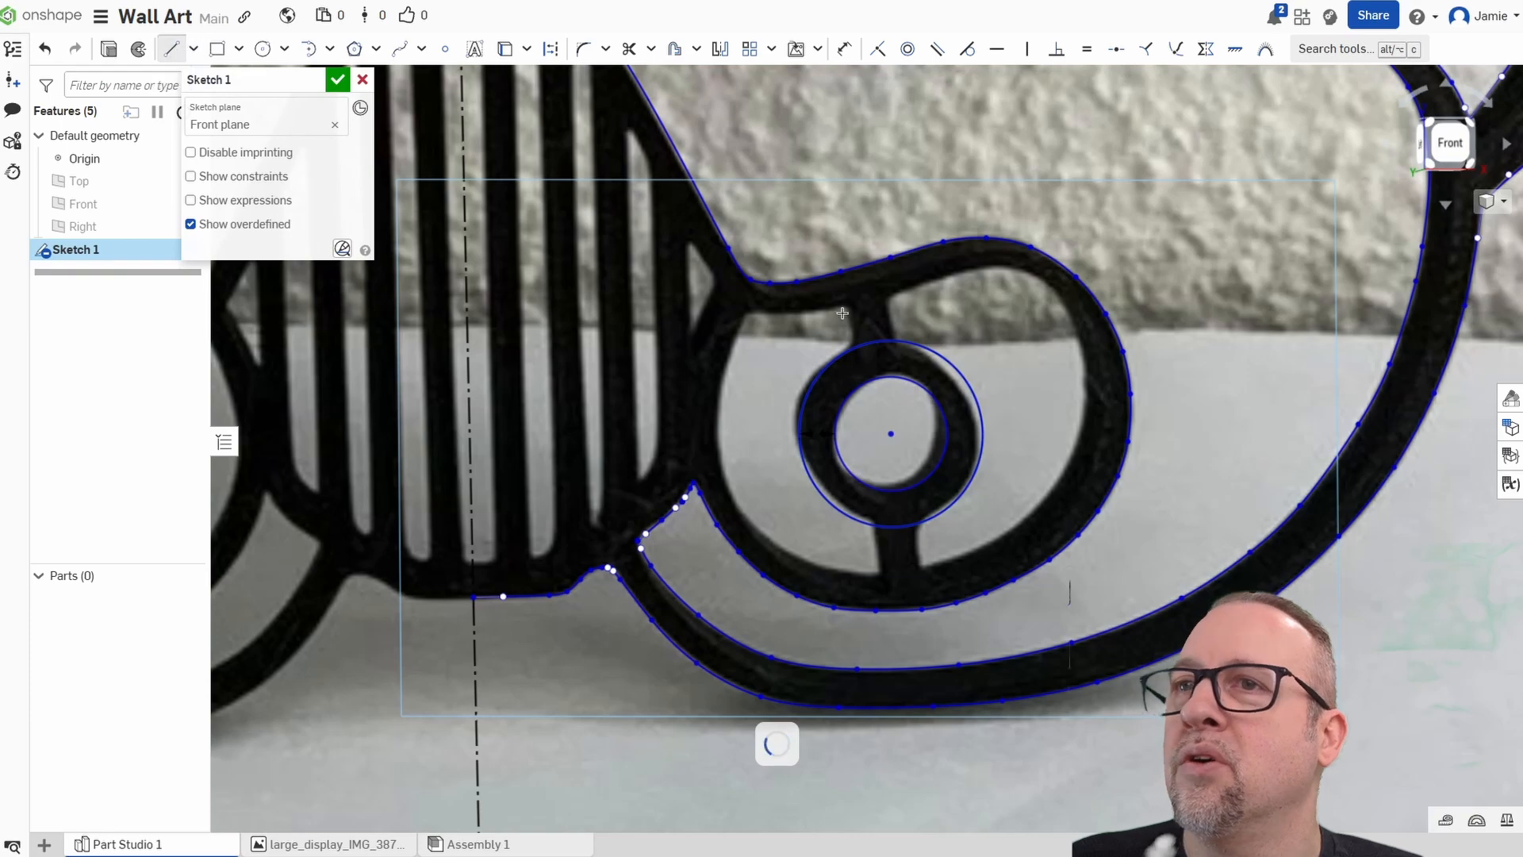
pyautogui.click(887, 294)
pyautogui.scroll(5, 912, 361)
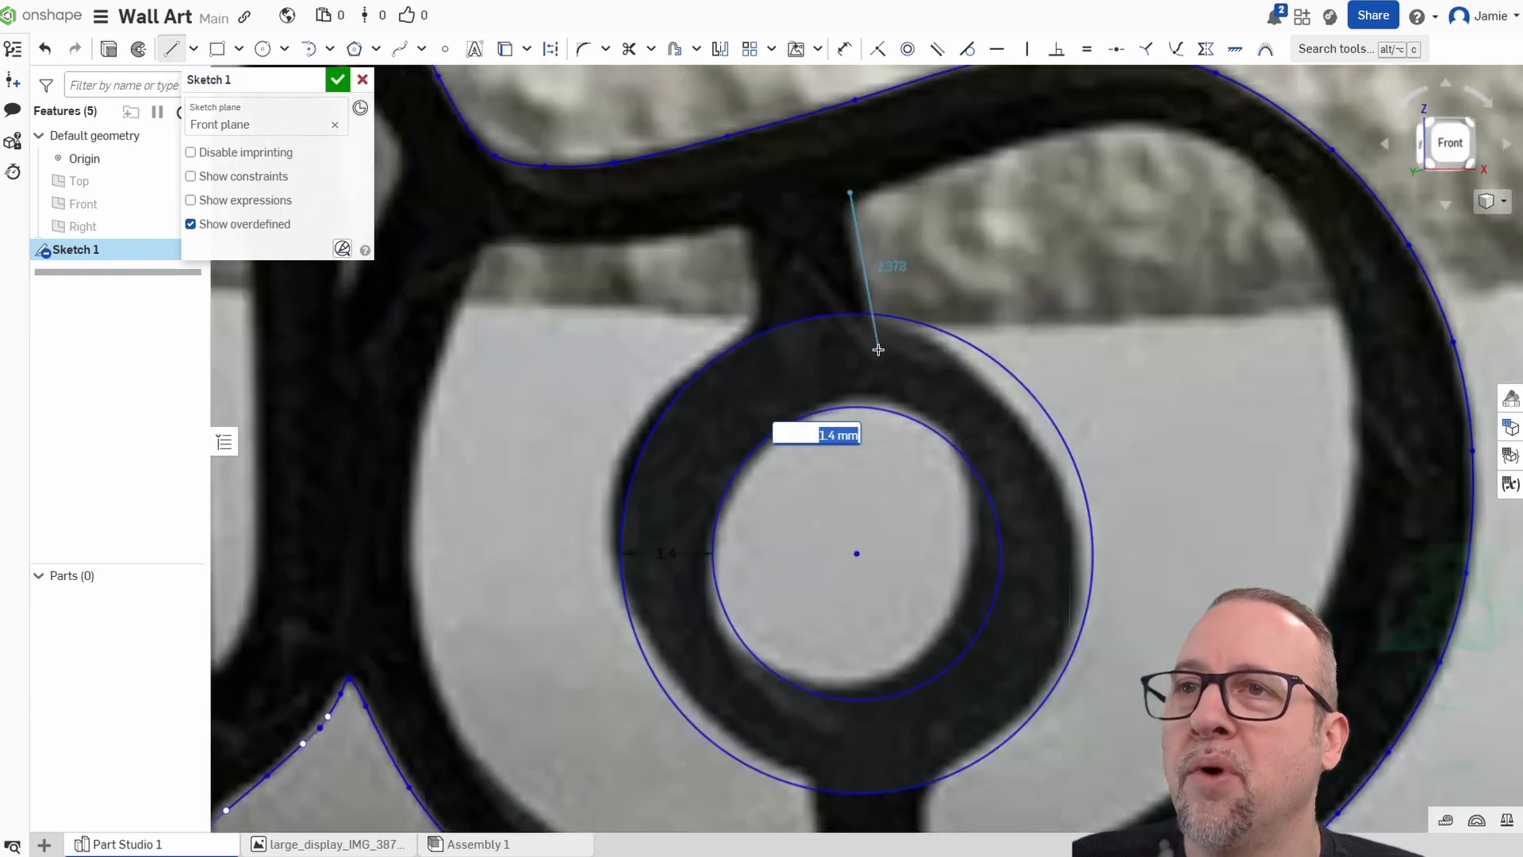
pyautogui.click(885, 352)
pyautogui.rightClick(786, 366)
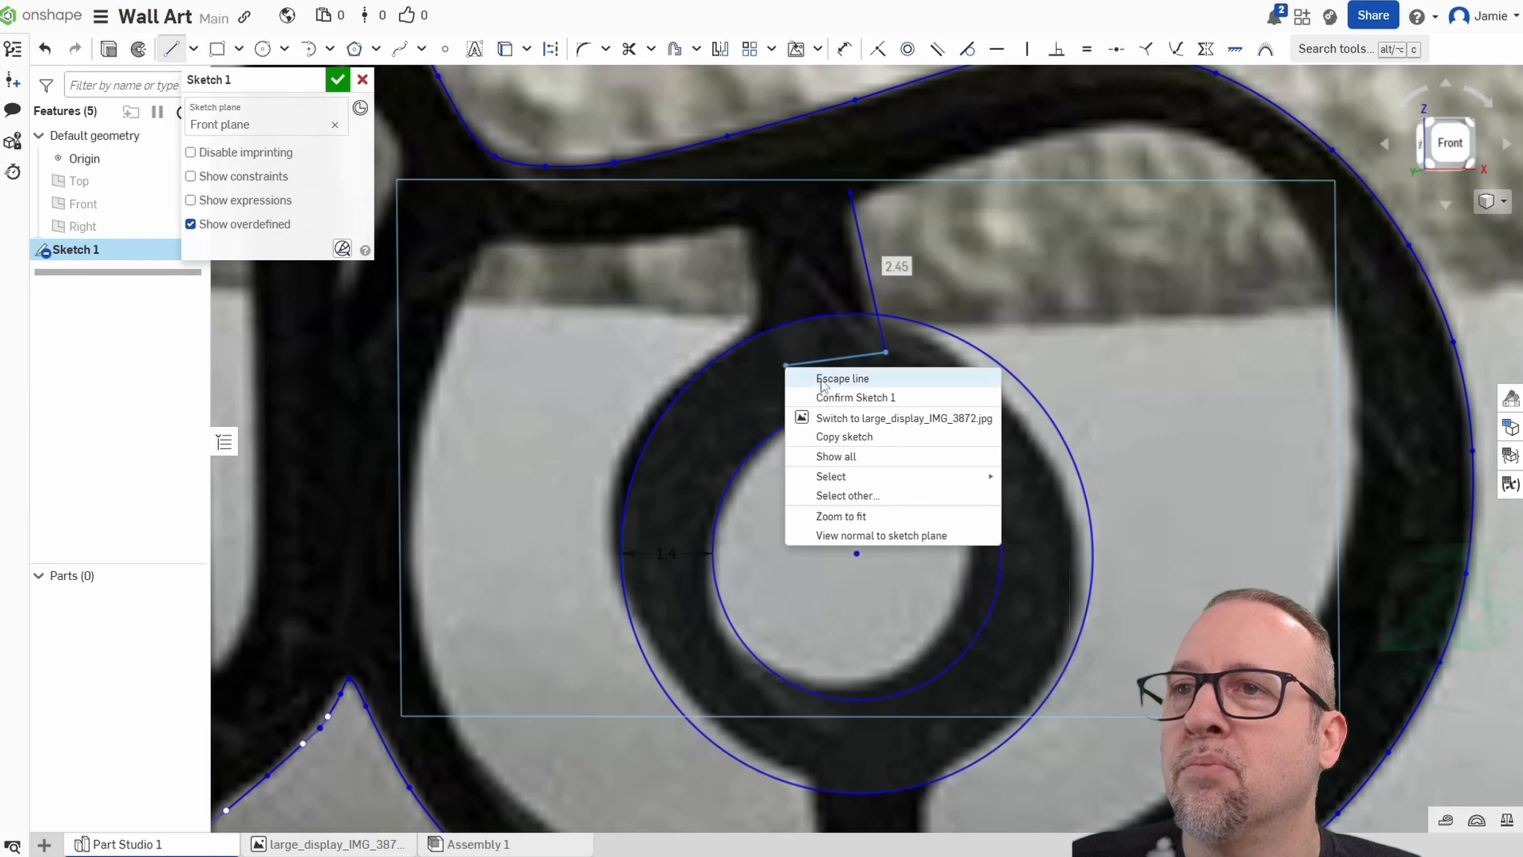
pyautogui.click(821, 386)
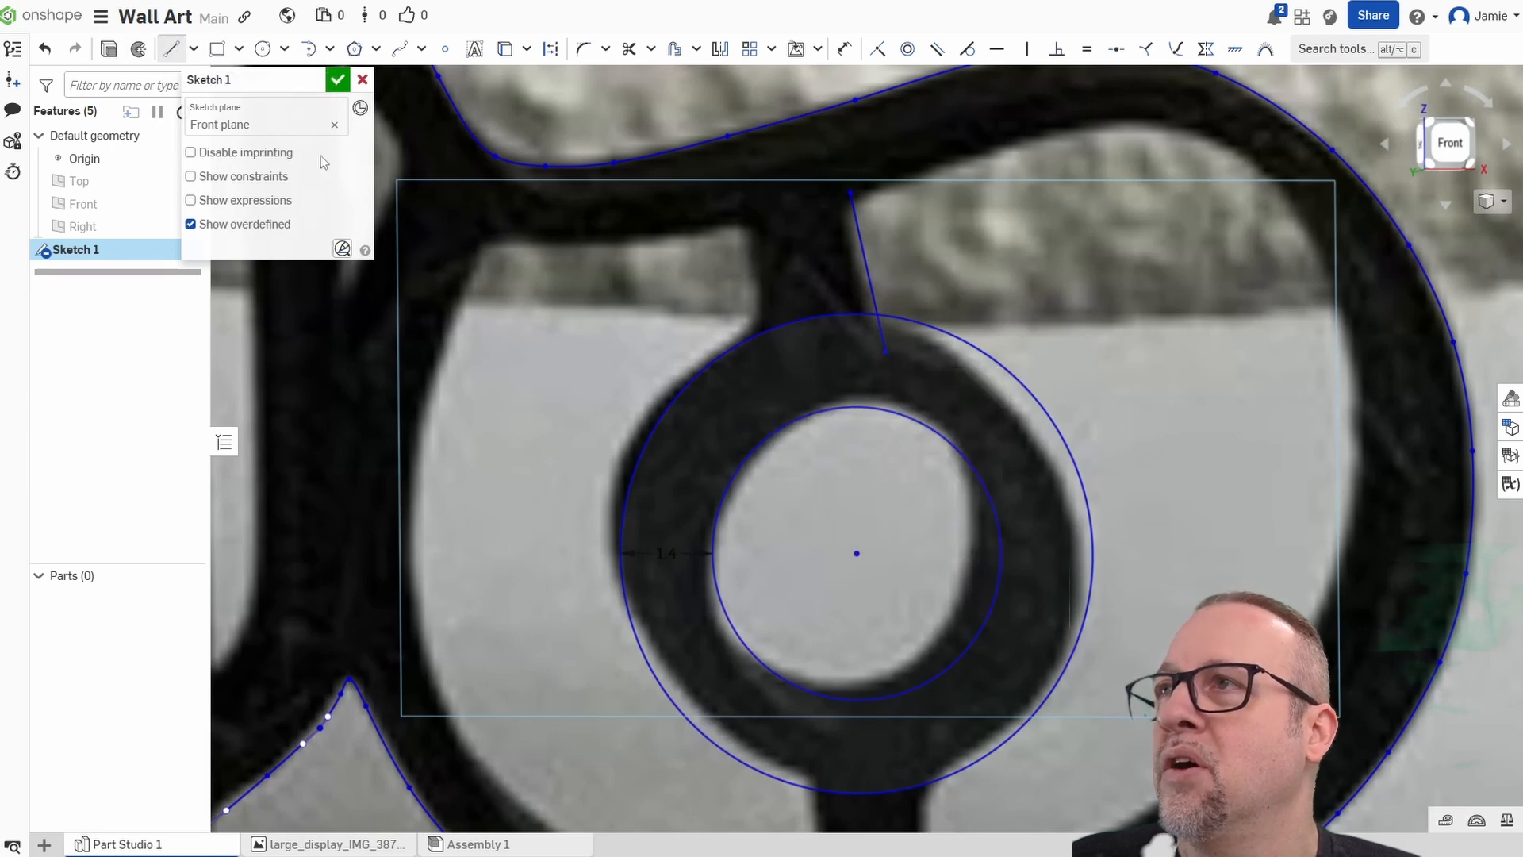
# Draw a line about 2 mm long down the upper spoke's grille-side edge, ending just inside the offset circle.
pyautogui.click(744, 225)
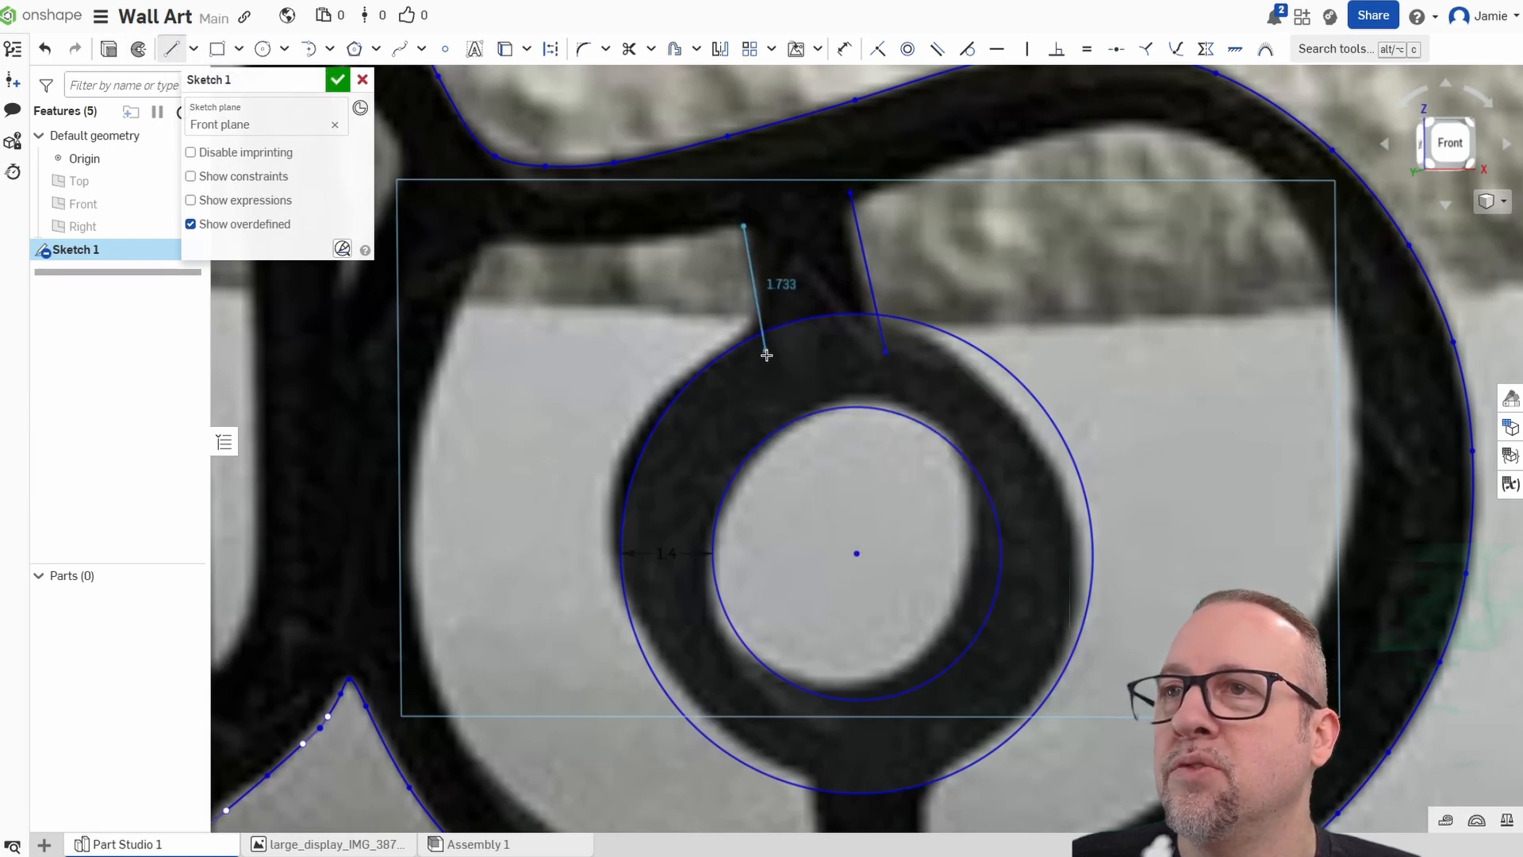
pyautogui.click(768, 355)
pyautogui.moveTo(772, 422); pyautogui.dragTo(779, 306, button='middle')
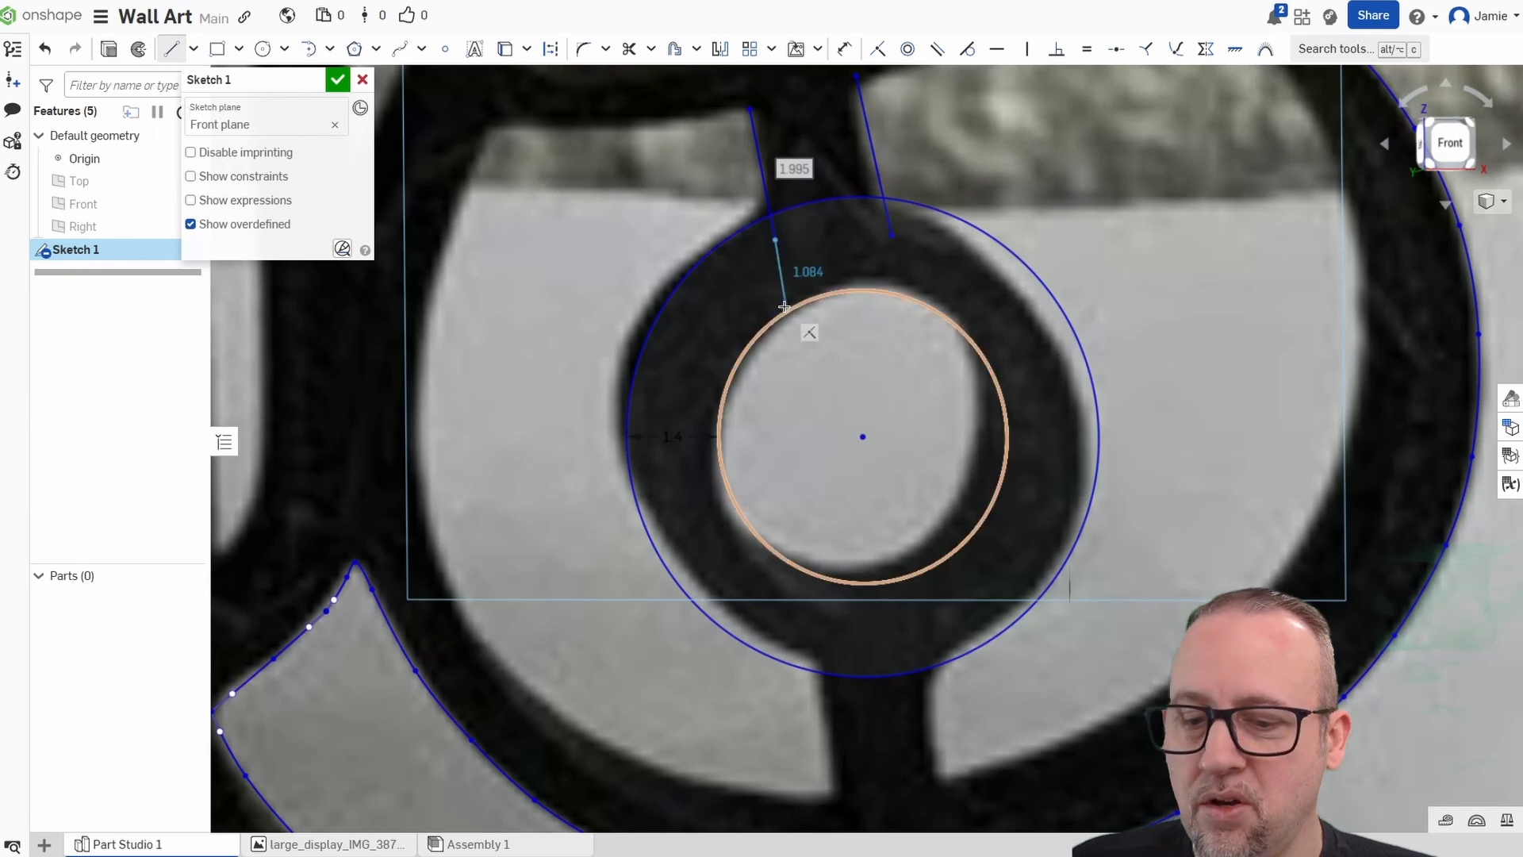
pyautogui.press('Escape')
pyautogui.moveTo(891, 431); pyautogui.dragTo(835, 323, button='middle')
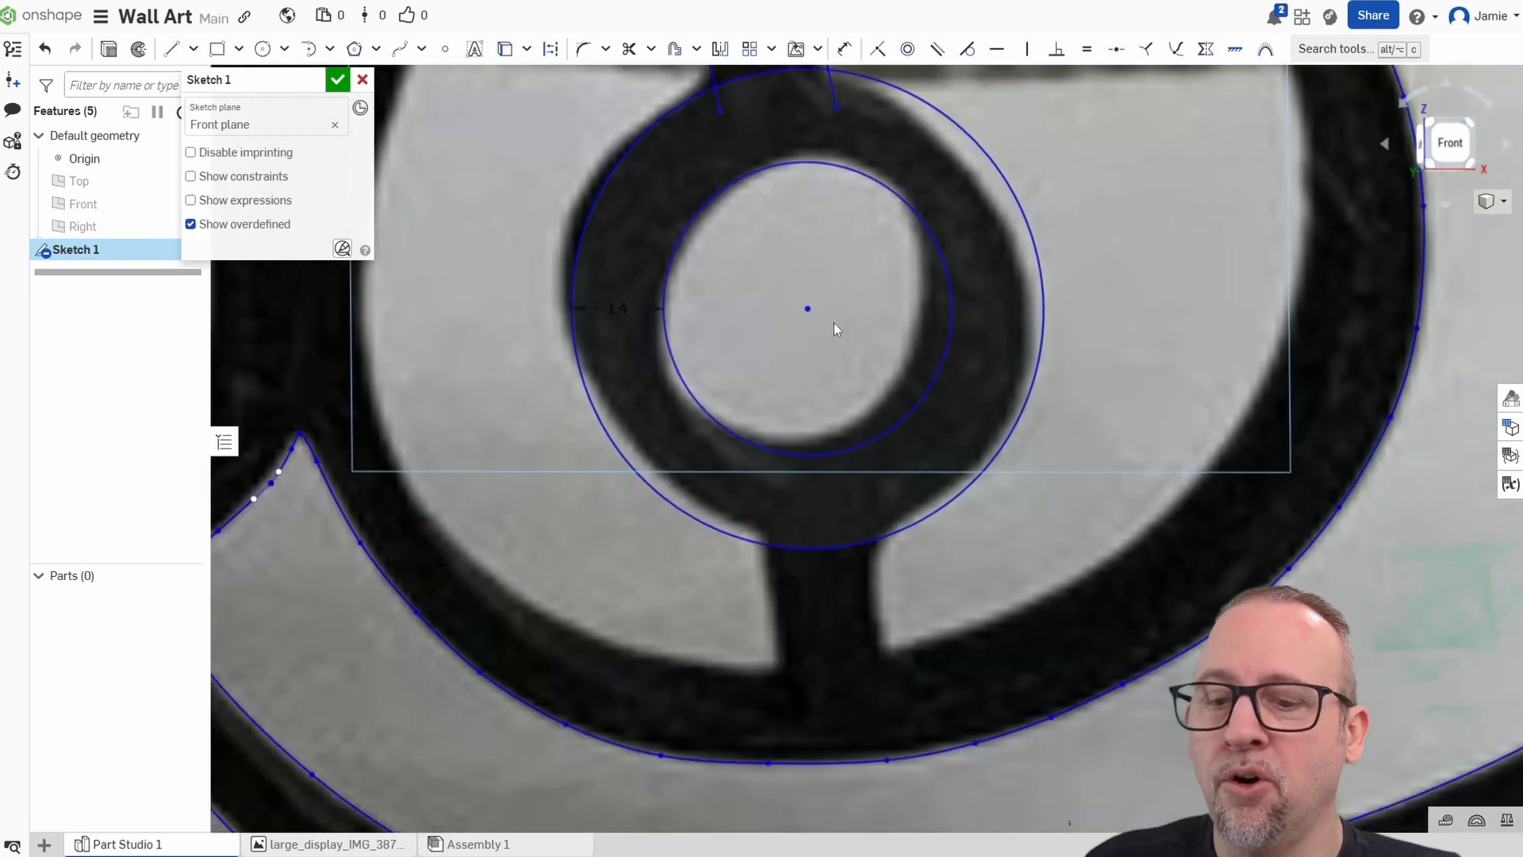
# Draw a line down the lower spoke's edge farther from the grille, from the offset circle to the large ring.
pyautogui.press('l')
pyautogui.click(880, 538)
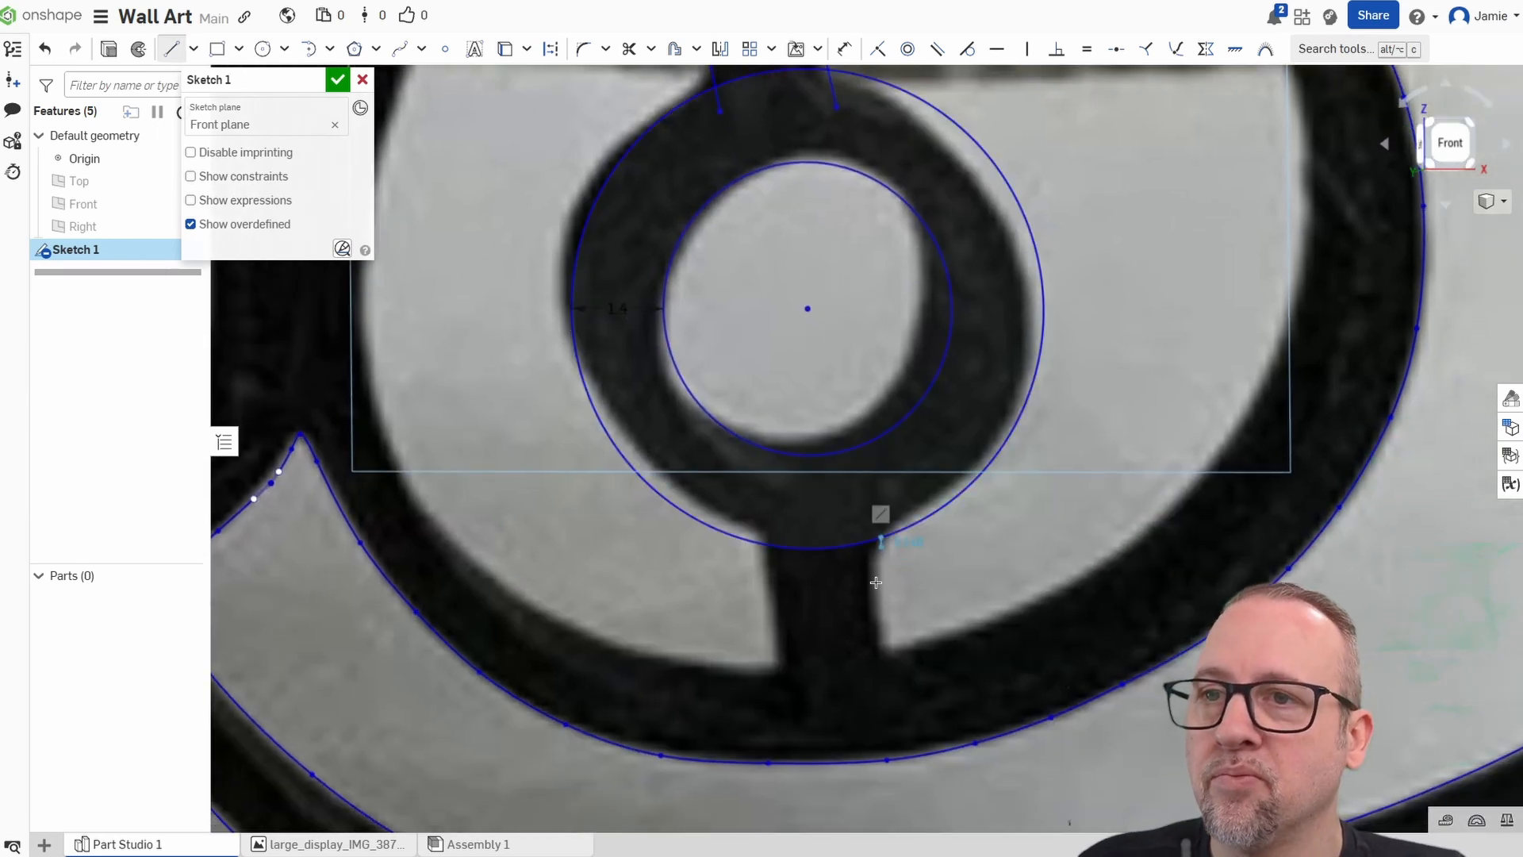
pyautogui.click(888, 667)
pyautogui.press('Escape')
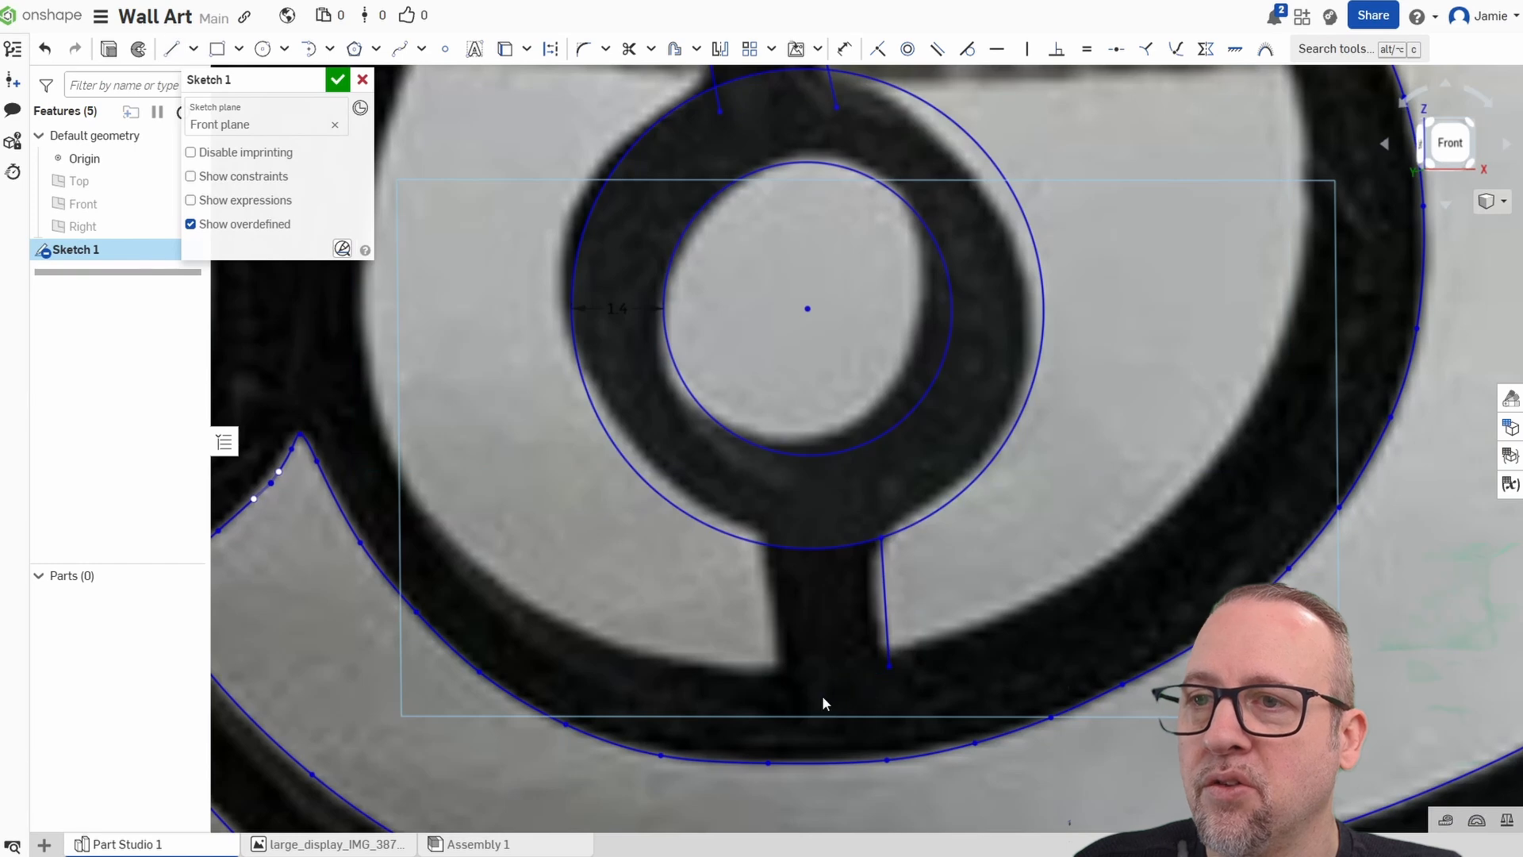
# Draw a line up the lower spoke's grille-side edge, from the large ring to just inside the offset circle.
pyautogui.press('l')
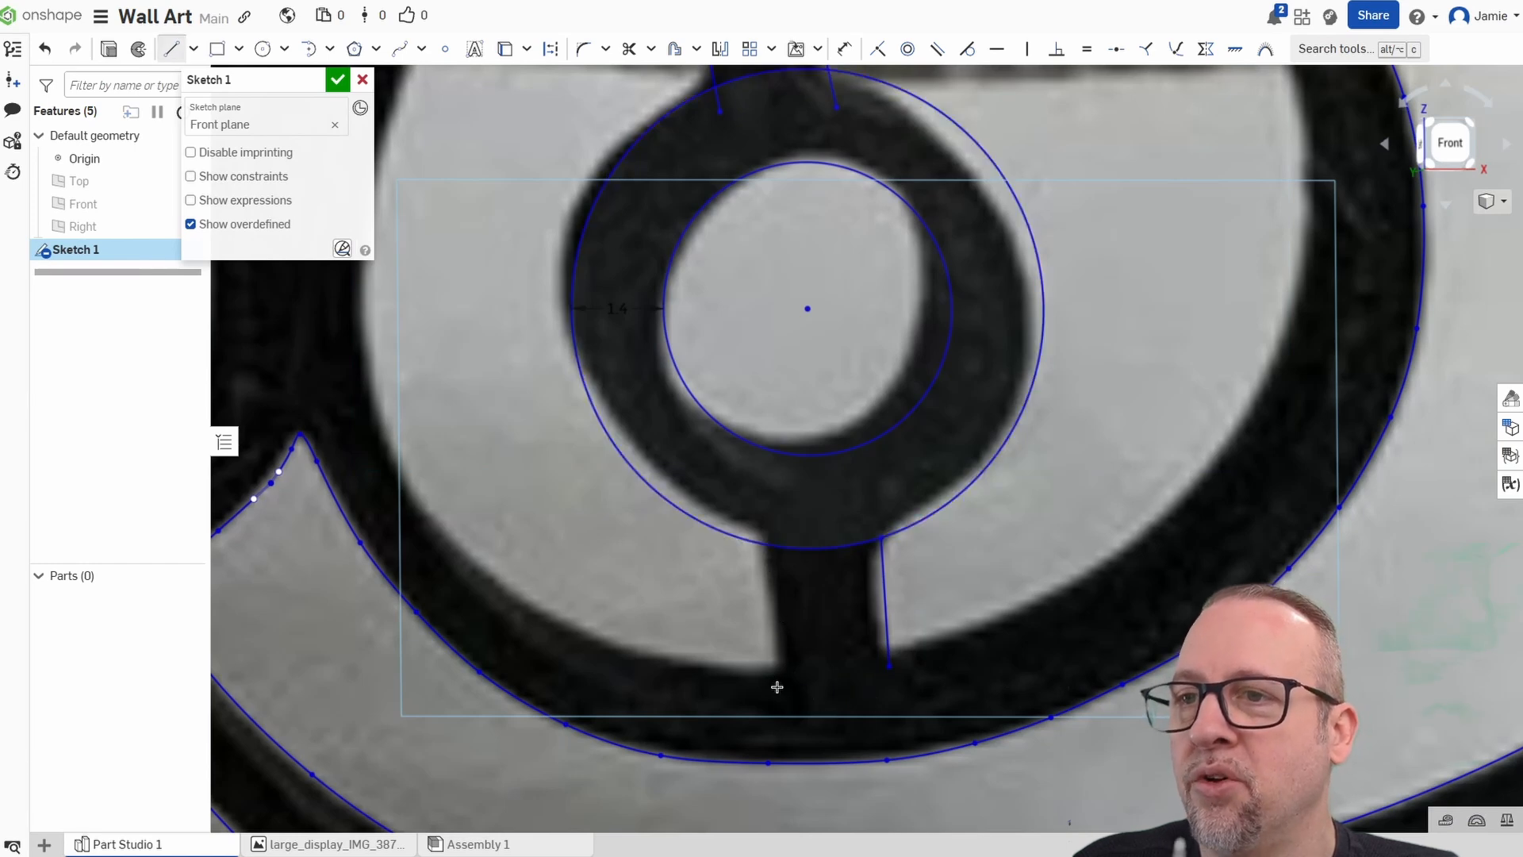
pyautogui.click(777, 686)
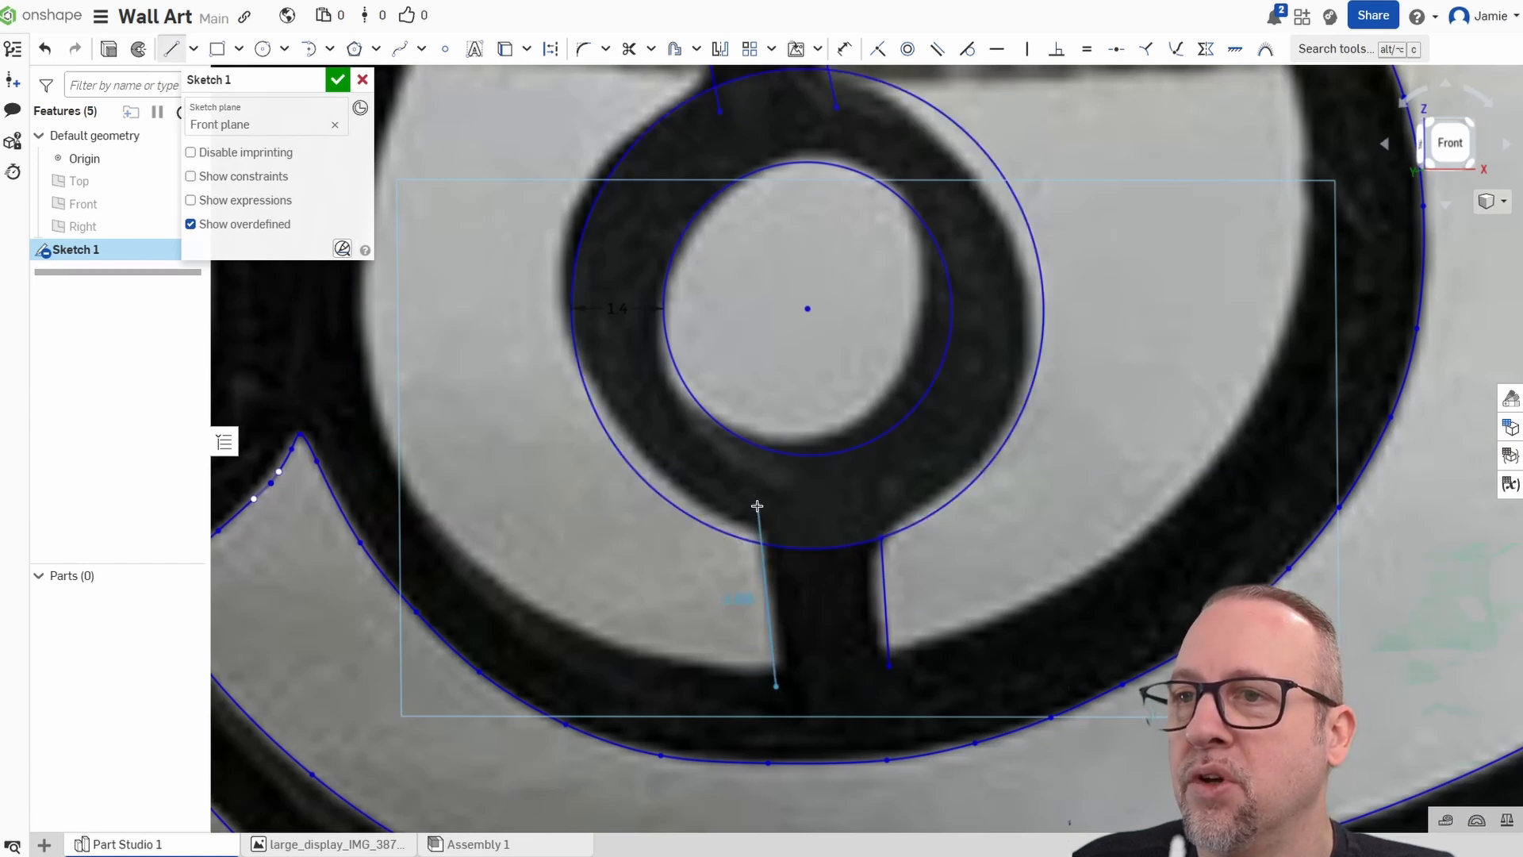
pyautogui.click(756, 517)
pyautogui.press('Escape')
# Trace the large ring's grille-side inner edge with a spline from the upper spoke line's end to the lower spoke line's end.
pyautogui.scroll(-3, 808, 602)
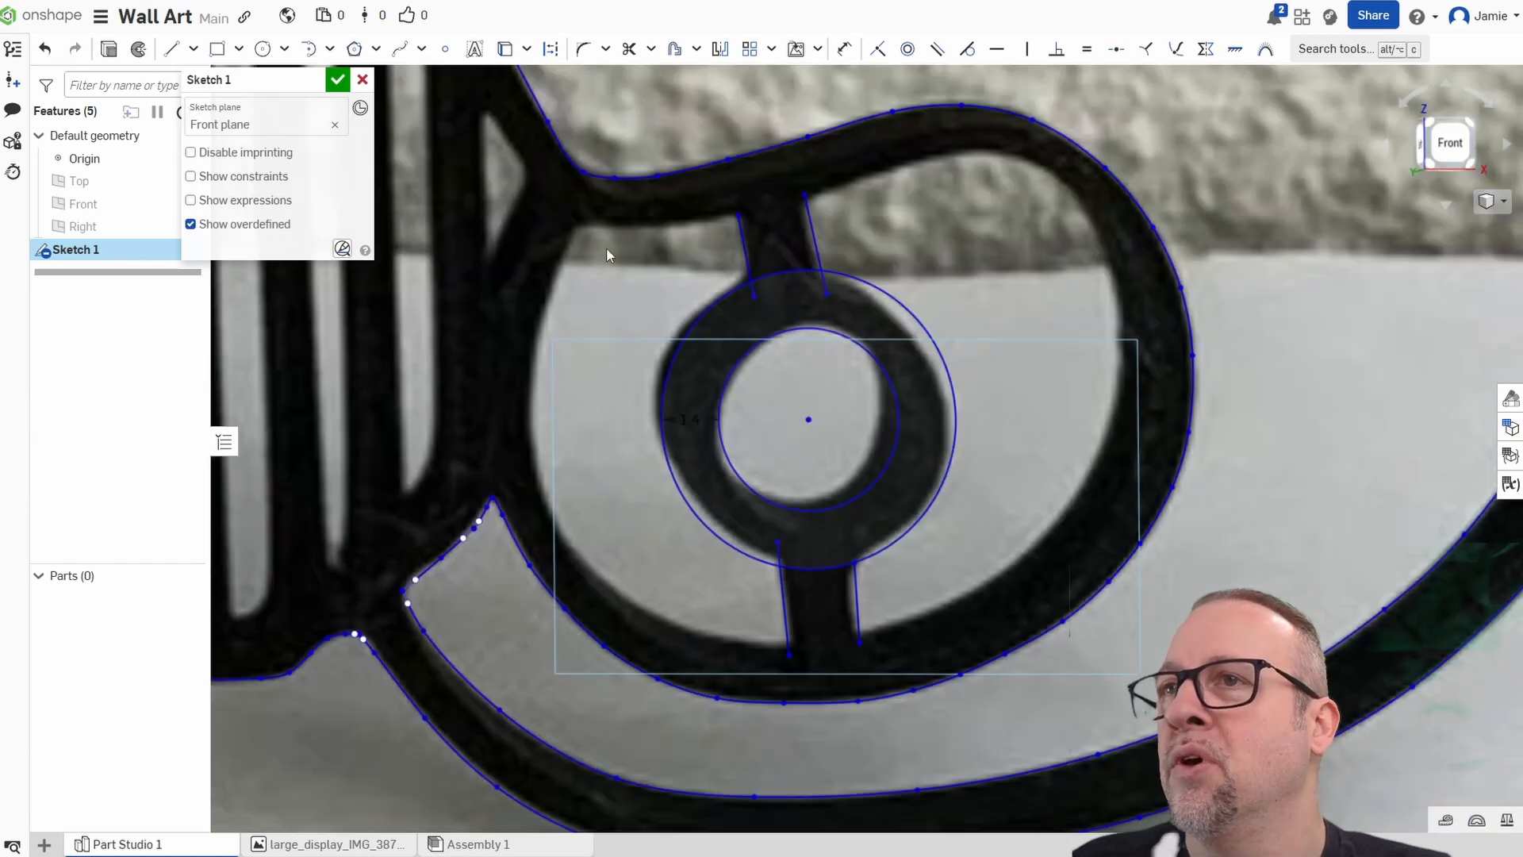
pyautogui.click(399, 48)
pyautogui.click(737, 215)
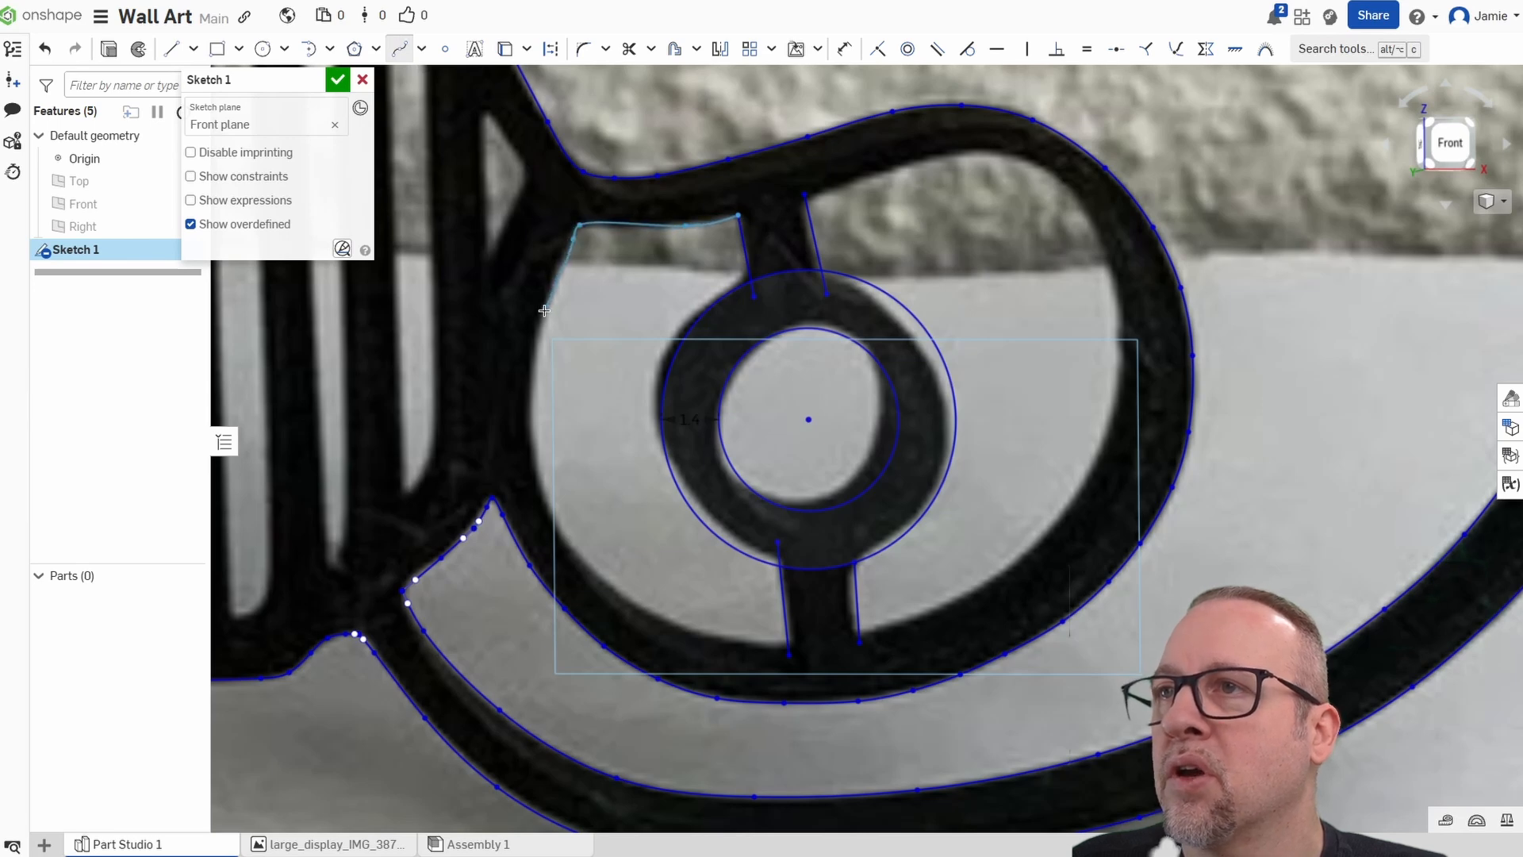
pyautogui.click(530, 446)
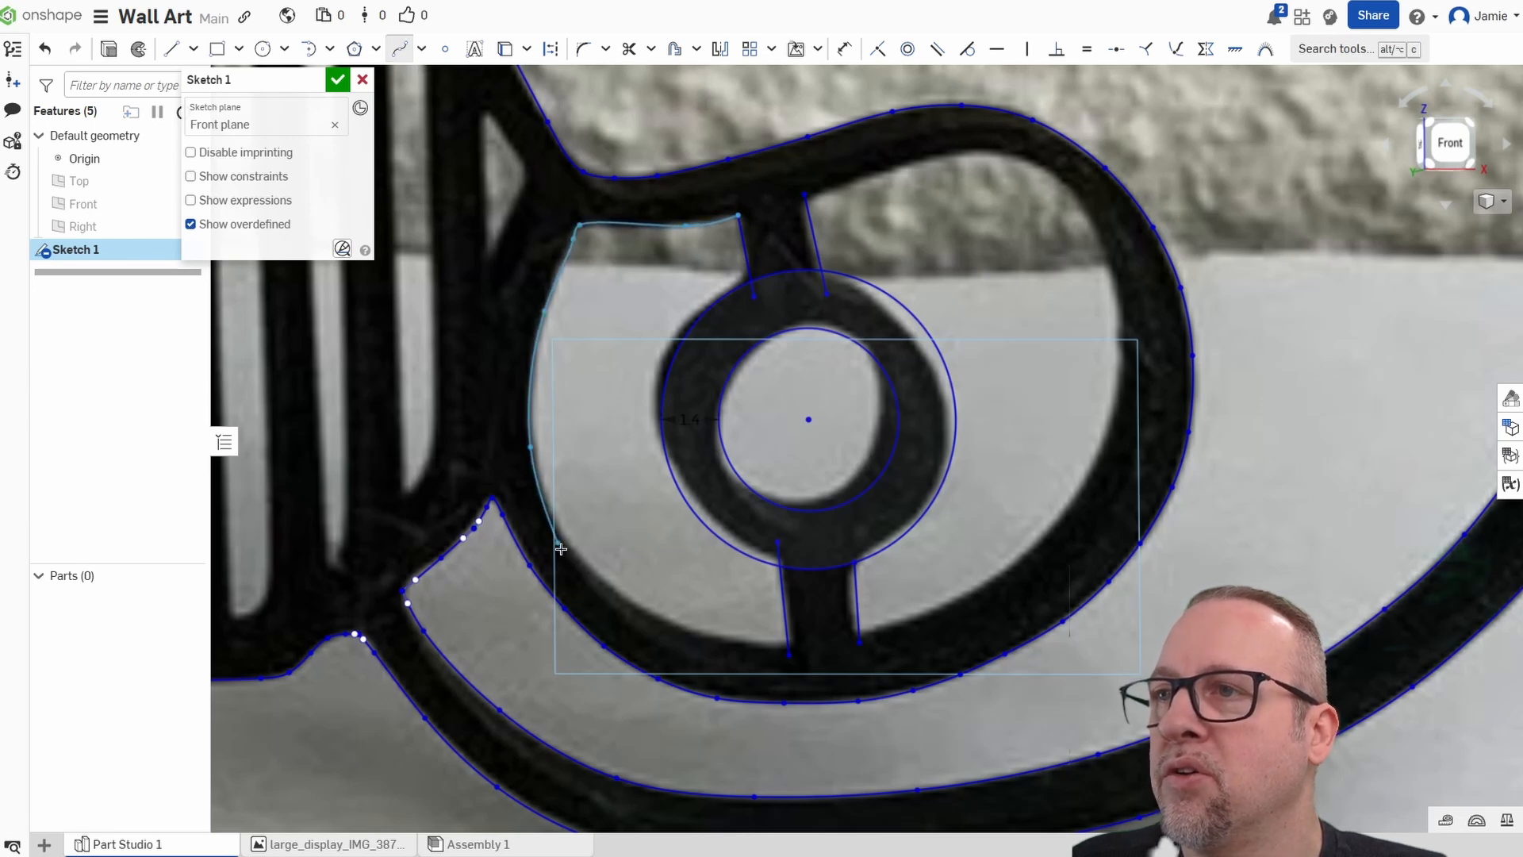
pyautogui.click(595, 573)
pyautogui.click(712, 639)
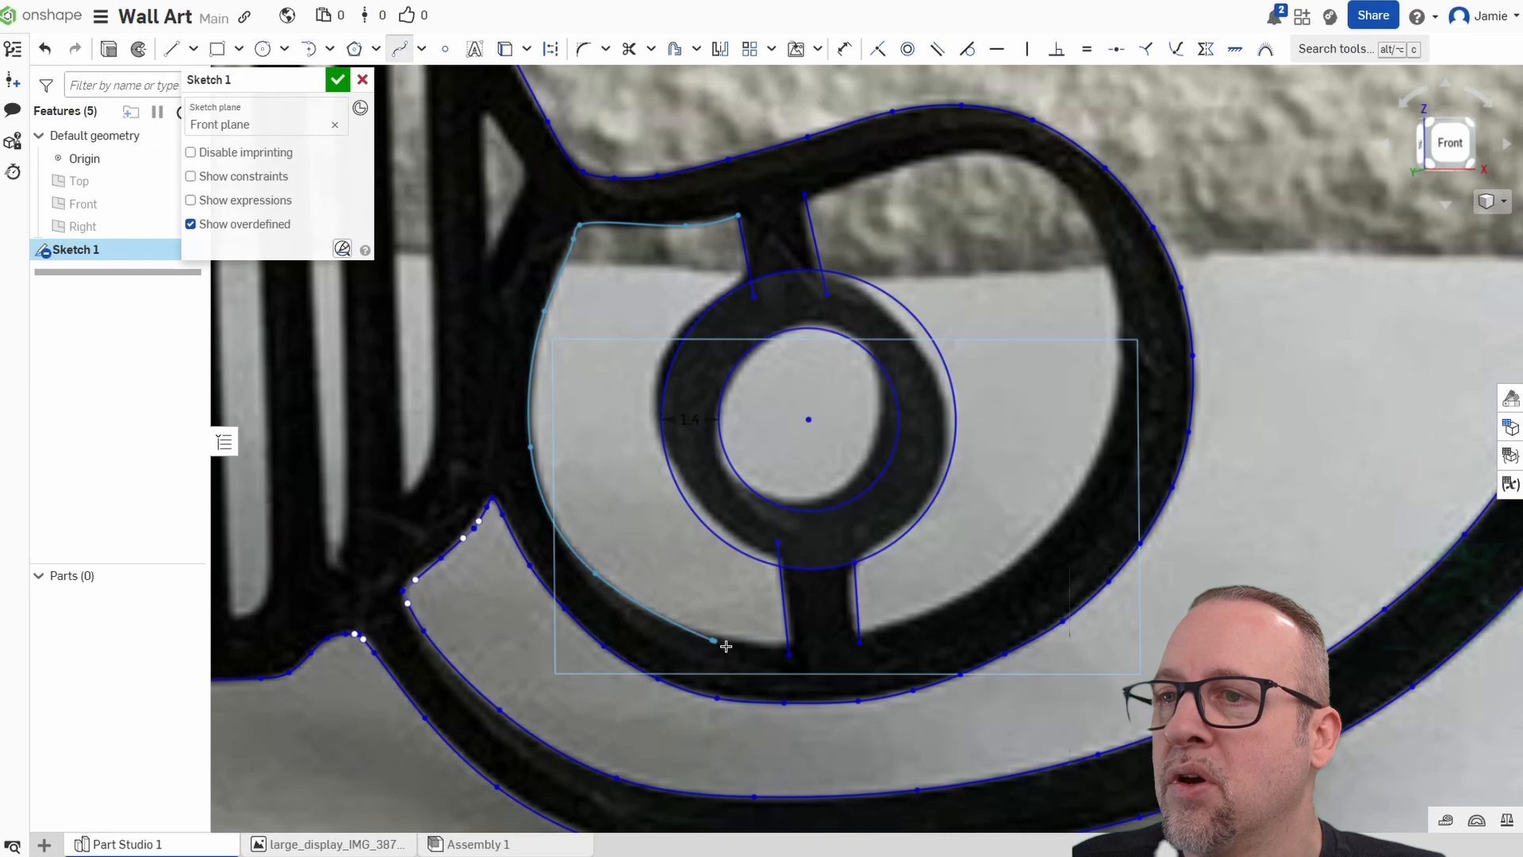
pyautogui.click(789, 654)
pyautogui.rightClick(746, 611)
pyautogui.click(782, 616)
# Trace the large ring's inner edge away from the grille with a spline joining the outer ends of the lower and upper spoke lines.
pyautogui.scroll(5, 793, 651)
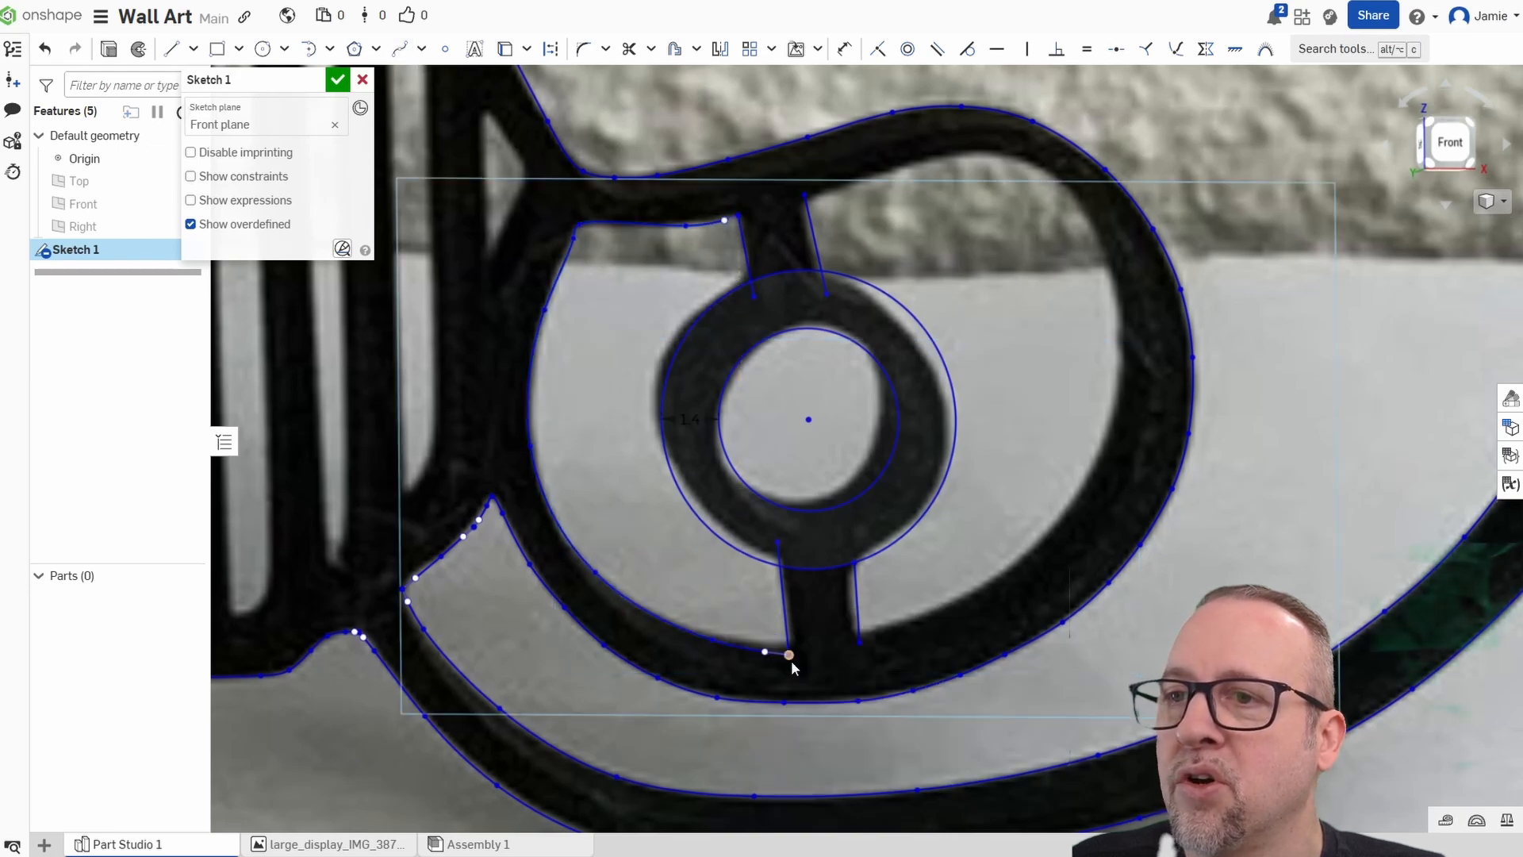
pyautogui.scroll(-4, 872, 577)
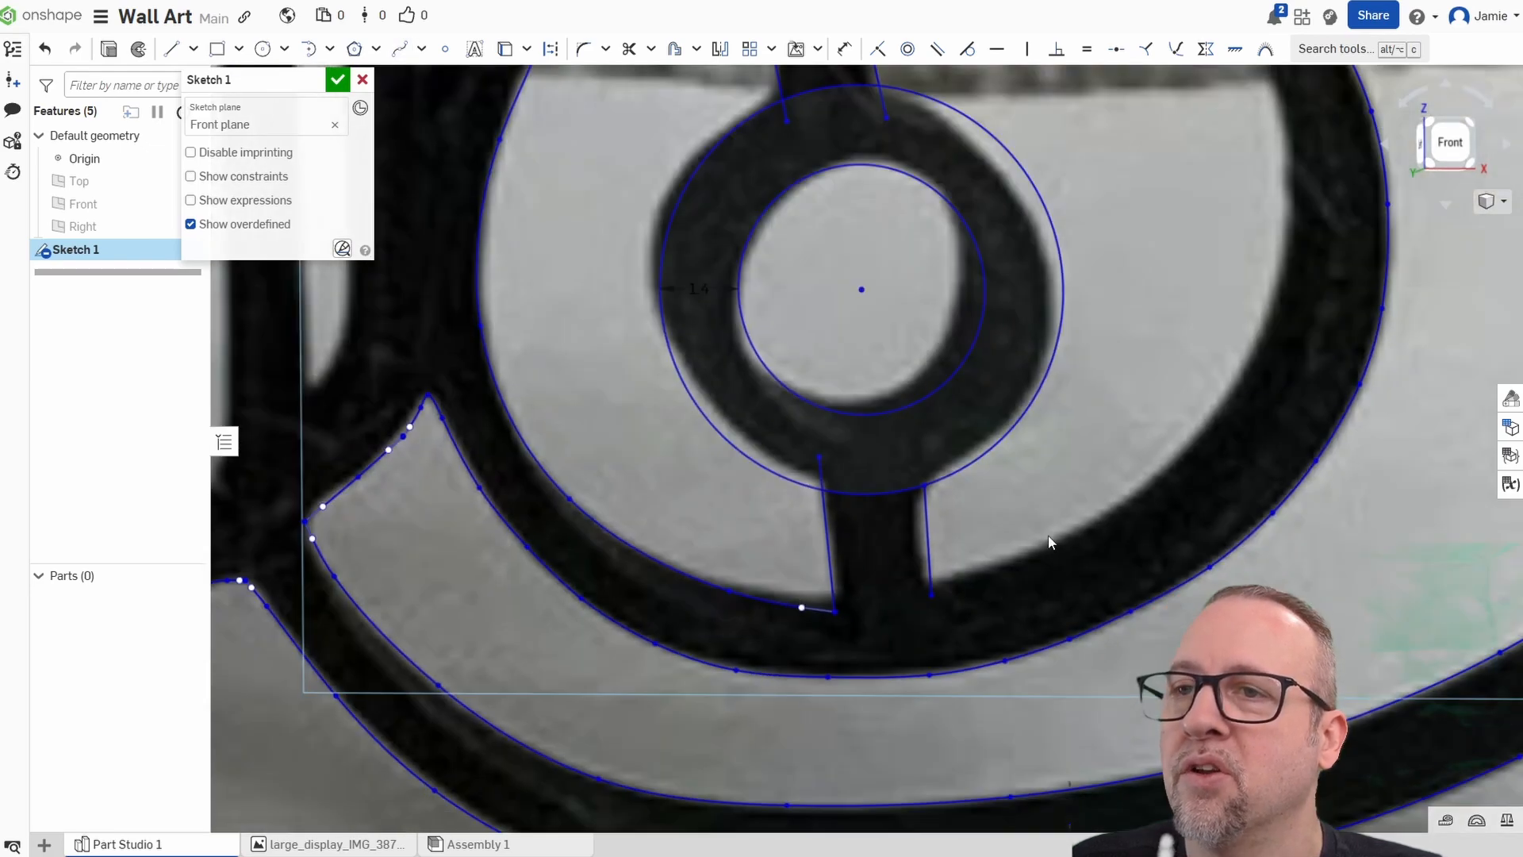
pyautogui.moveTo(1054, 429); pyautogui.dragTo(939, 448, button='middle')
pyautogui.moveTo(889, 177); pyautogui.dragTo(778, 293, button='middle')
pyautogui.scroll(-3, 904, 326)
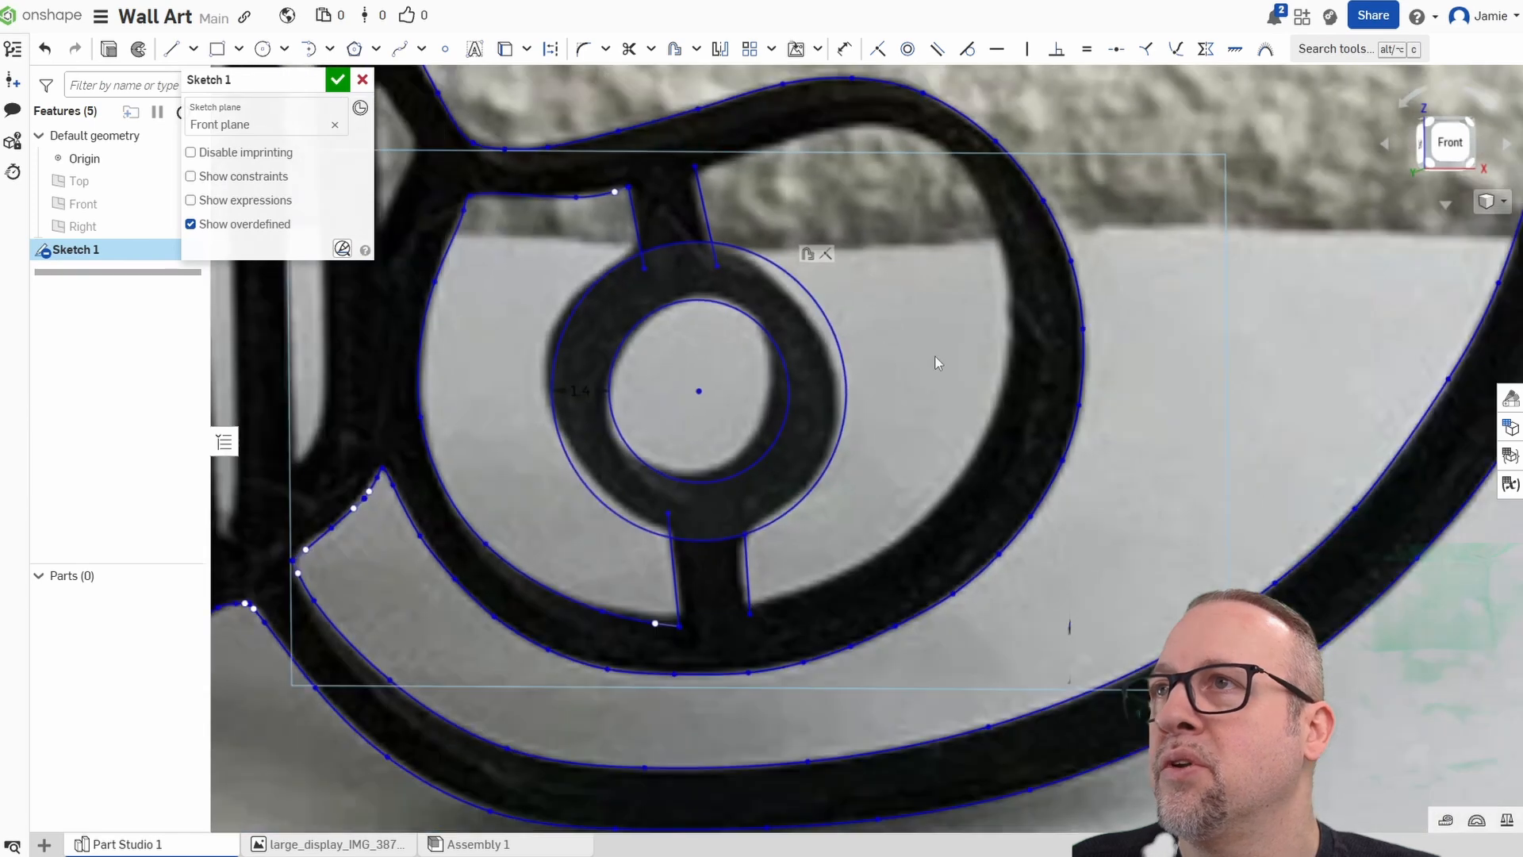
pyautogui.moveTo(935, 355); pyautogui.dragTo(908, 313, button='middle')
pyautogui.click(400, 49)
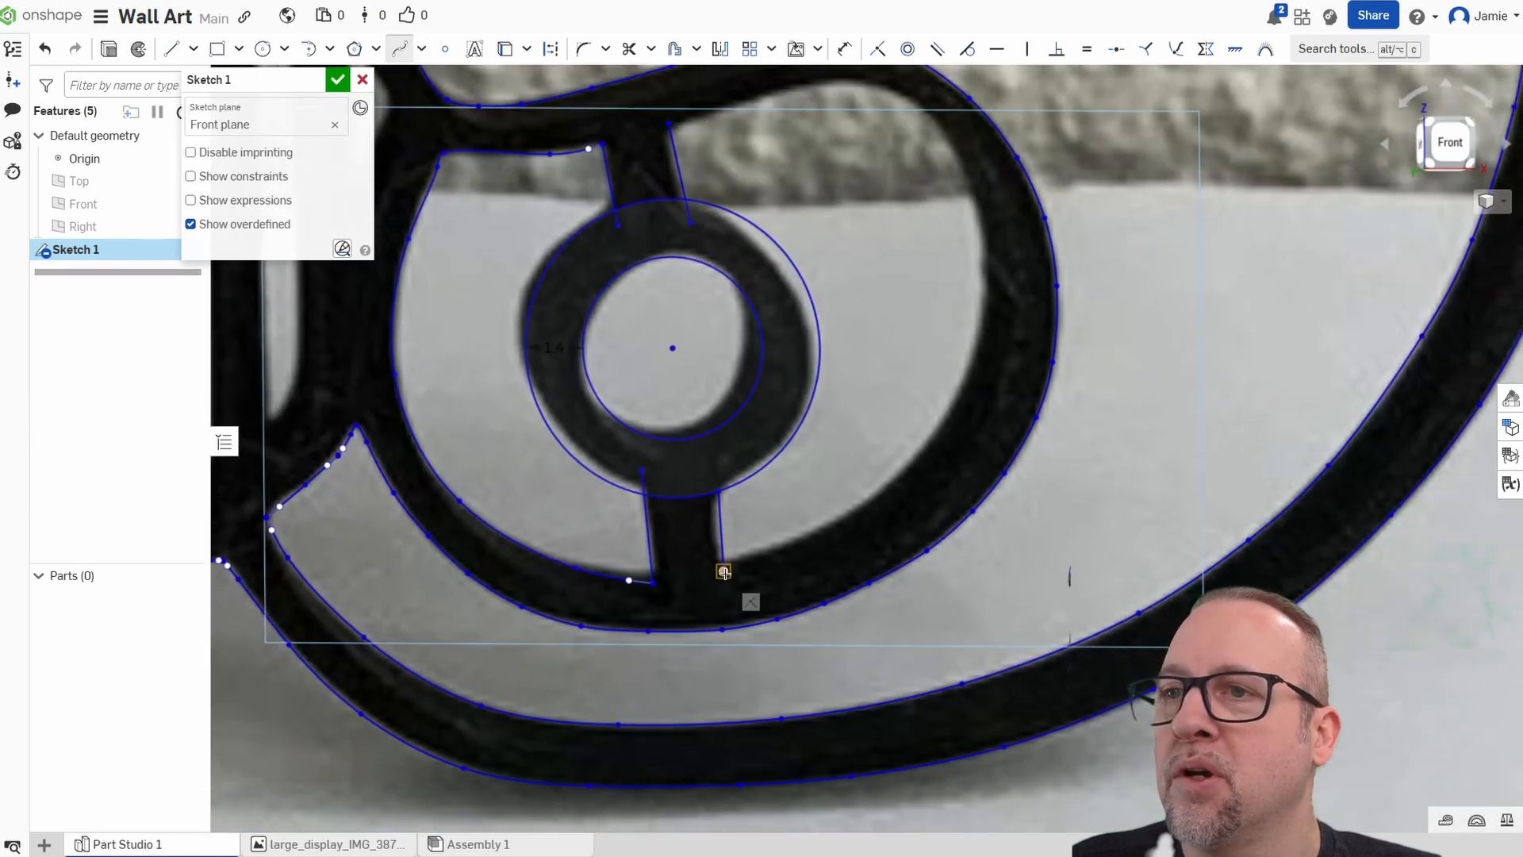
pyautogui.click(723, 570)
pyautogui.click(813, 535)
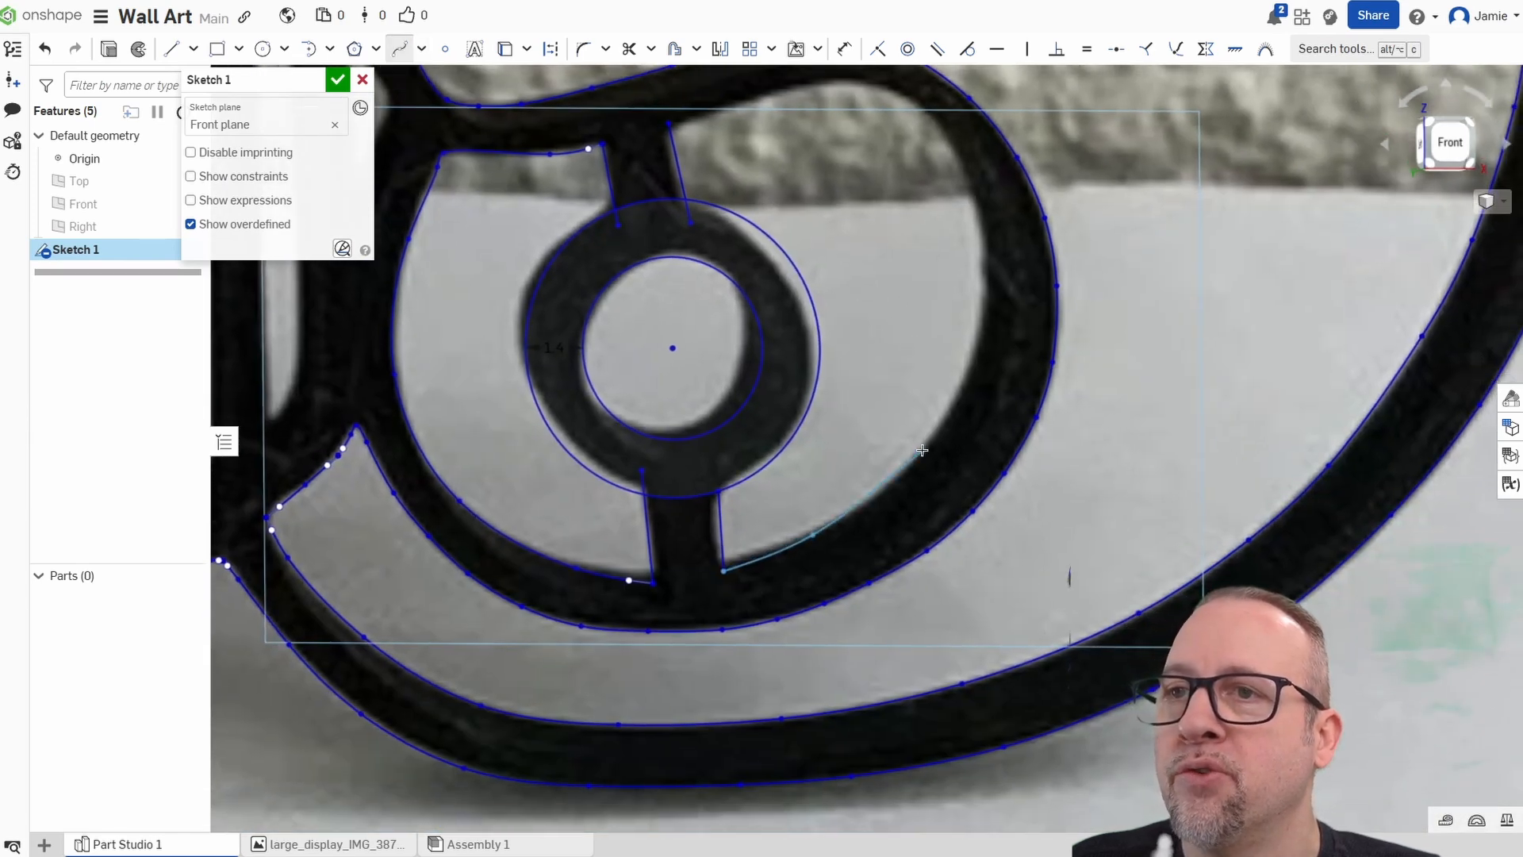
pyautogui.click(924, 450)
pyautogui.click(978, 323)
pyautogui.click(983, 214)
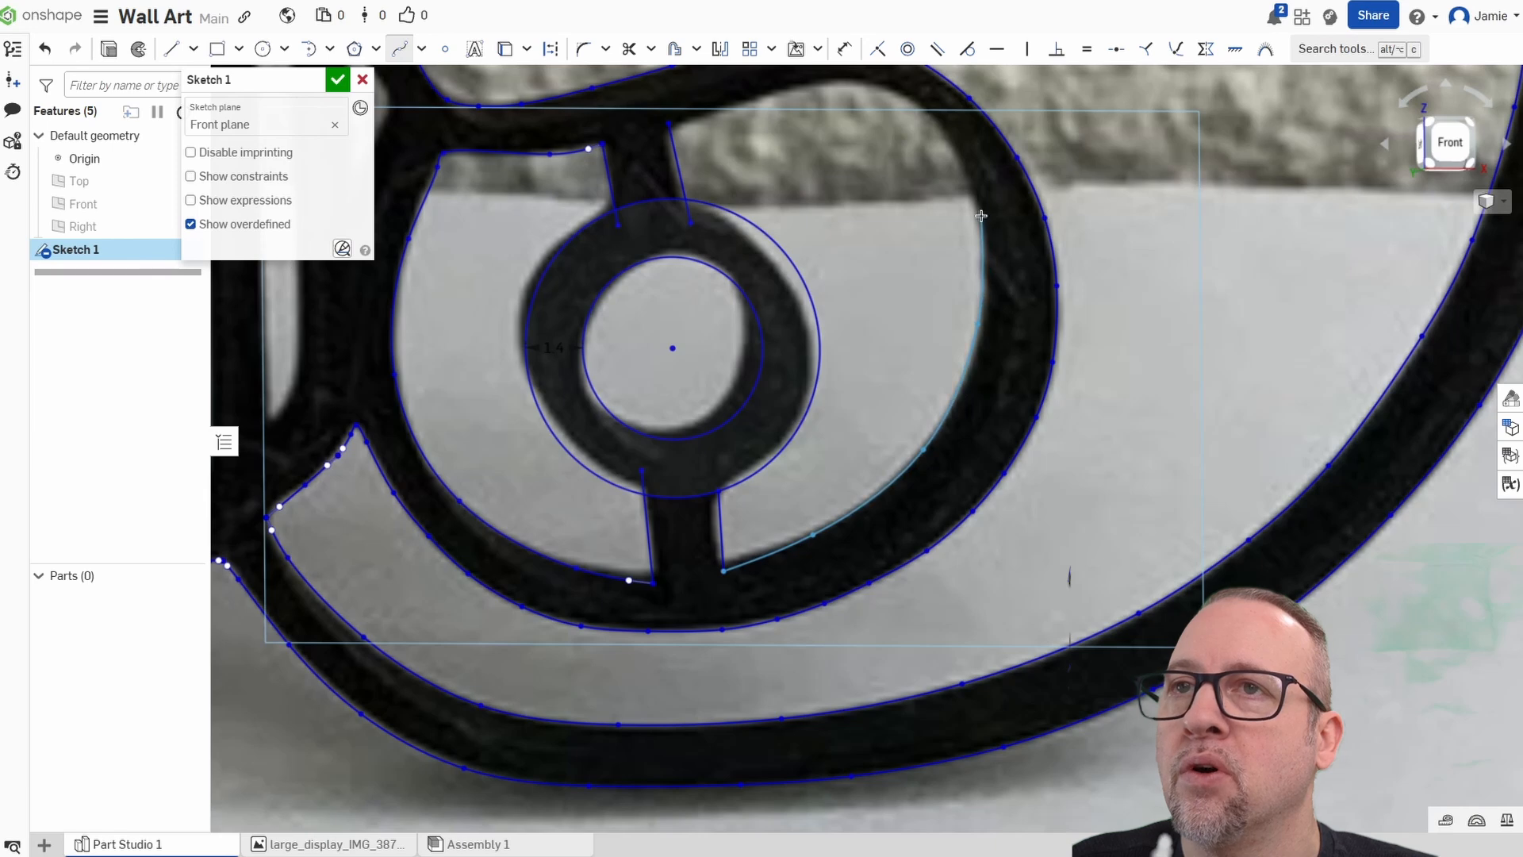
pyautogui.click(943, 134)
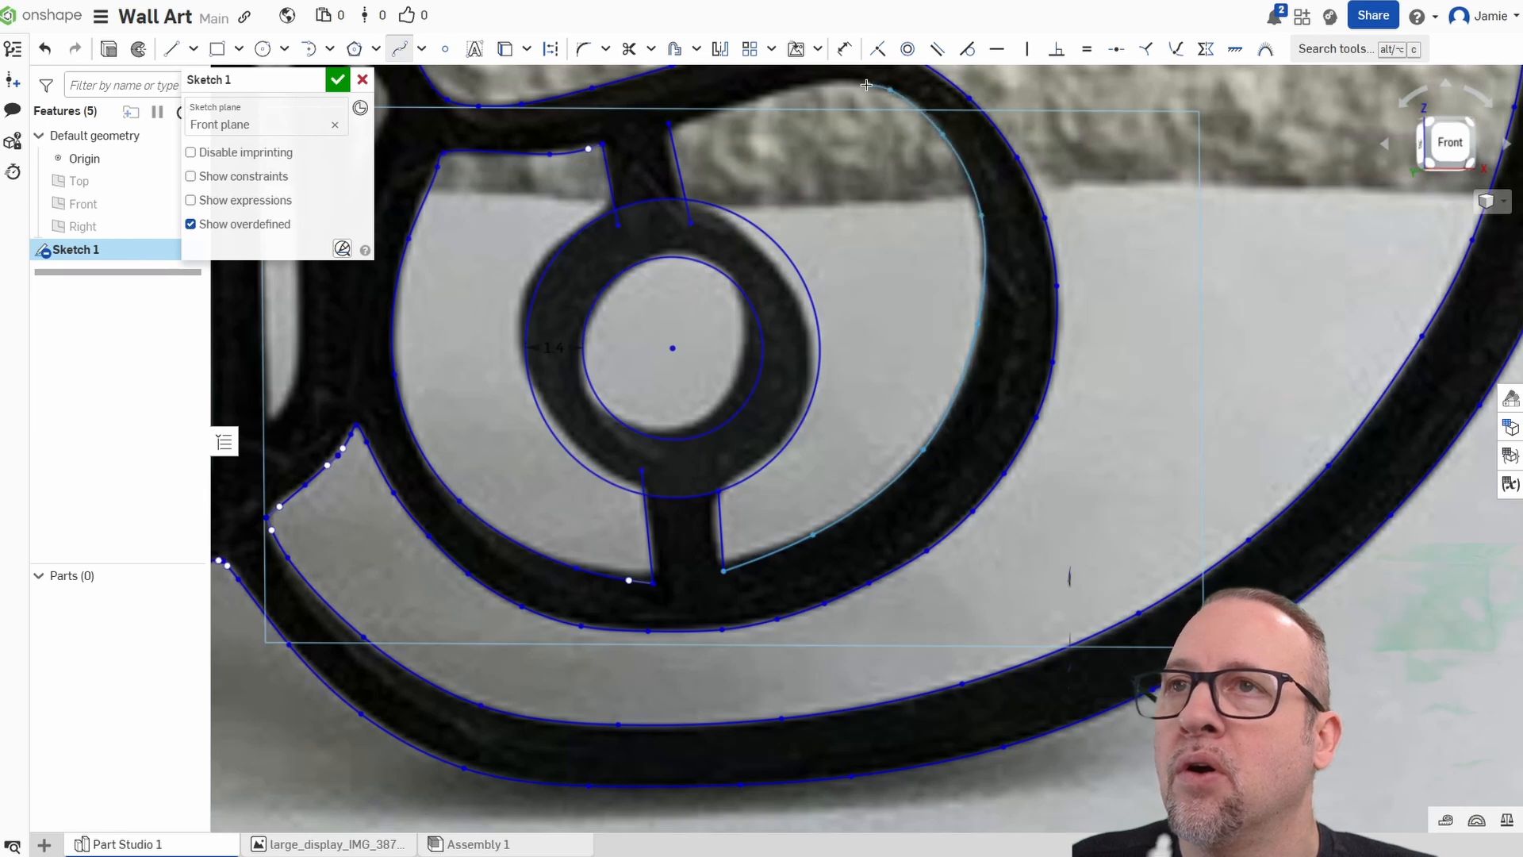
pyautogui.click(755, 99)
pyautogui.click(669, 123)
pyautogui.rightClick(753, 136)
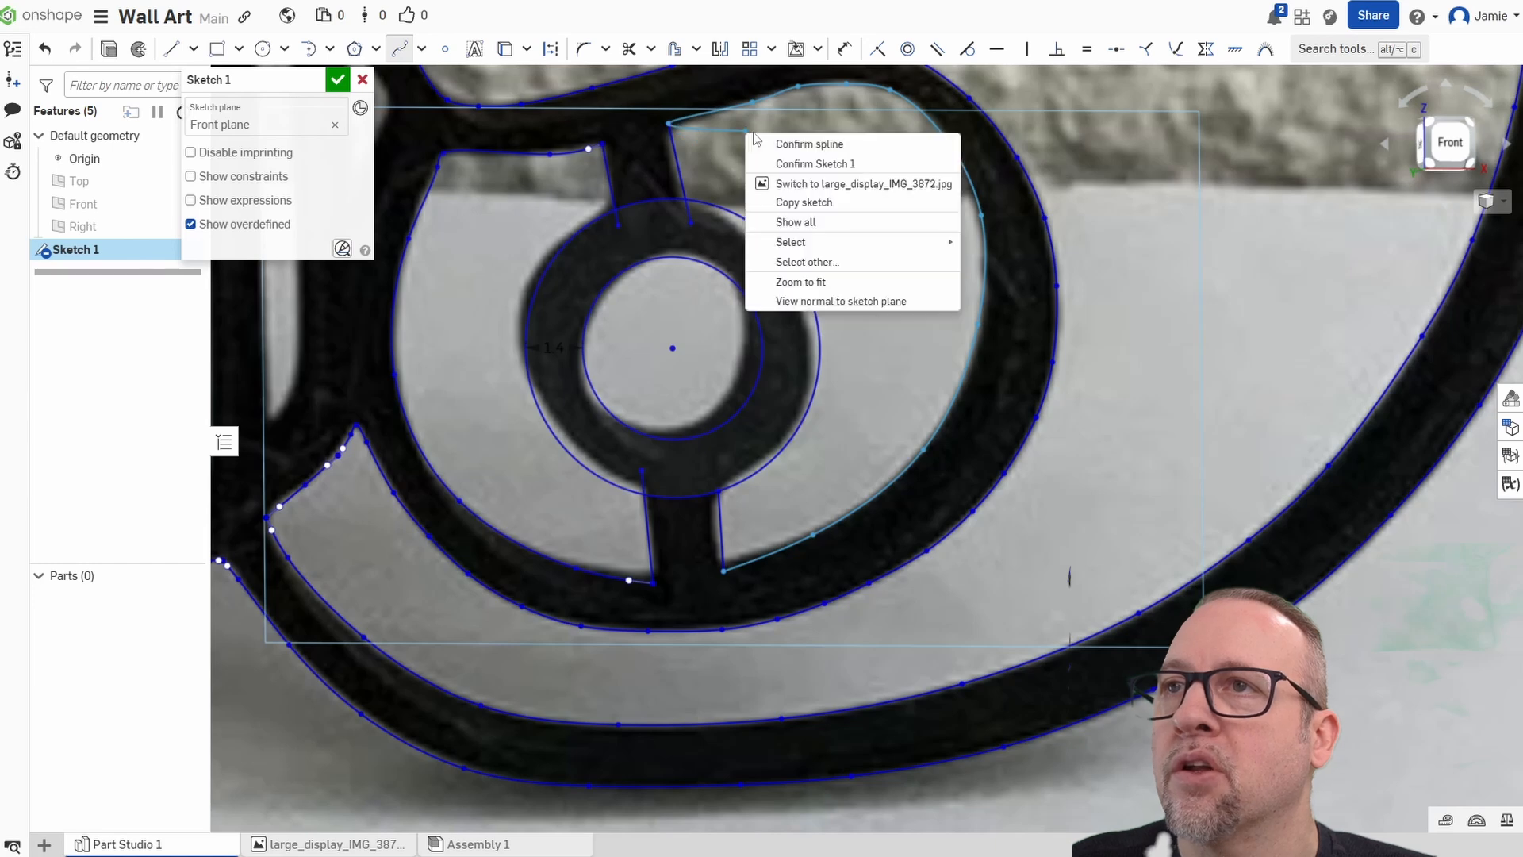
pyautogui.click(793, 144)
# Trim the offset circle's arcs between the spoke lines and the line ends protruding inside it, at both spokes.
pyautogui.scroll(5, 714, 334)
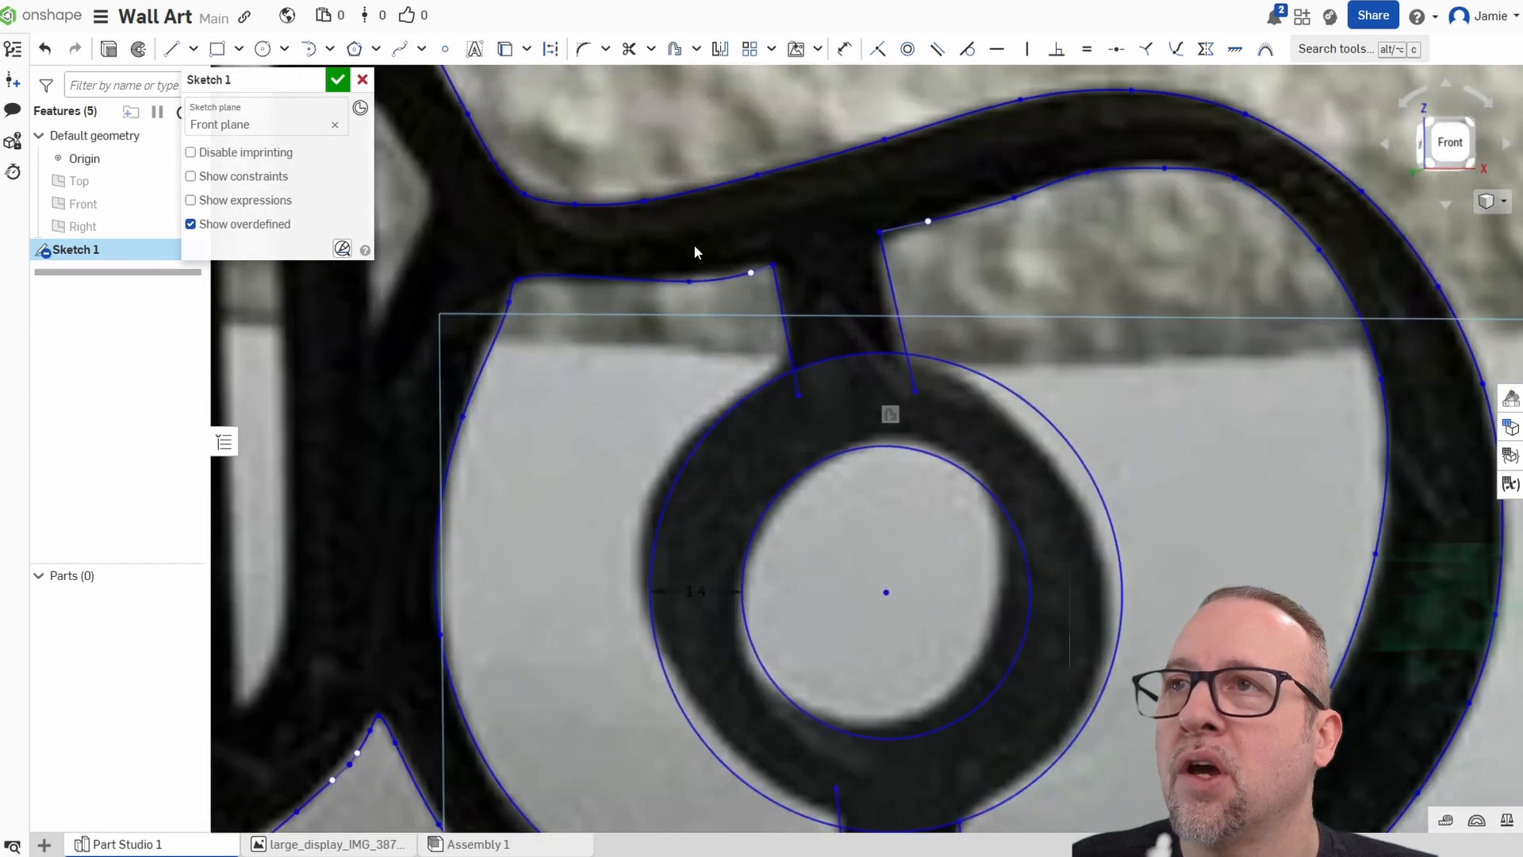
pyautogui.click(628, 49)
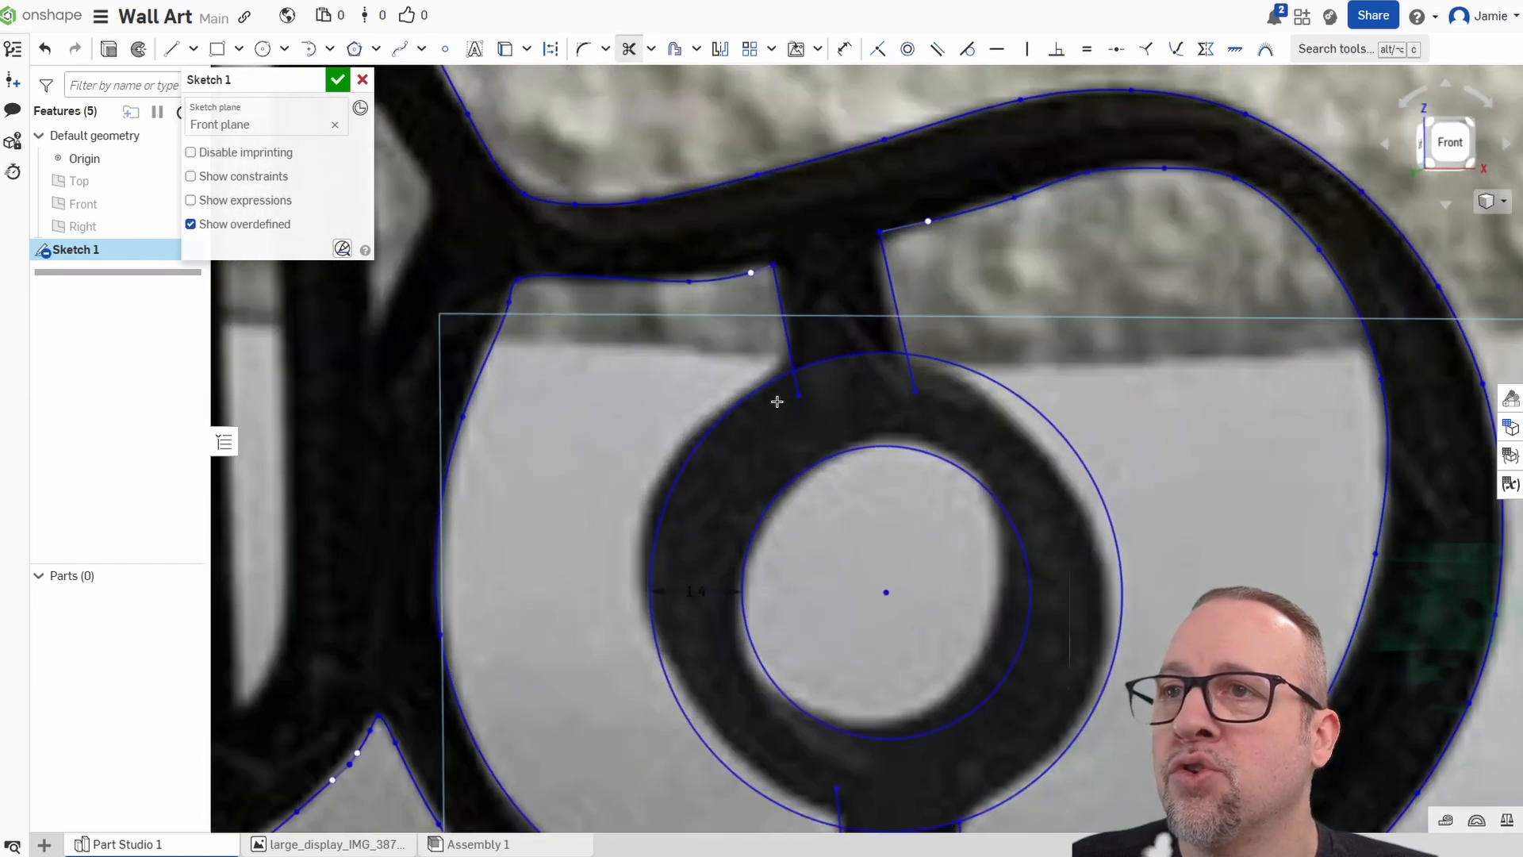
pyautogui.moveTo(808, 379); pyautogui.dragTo(829, 350)
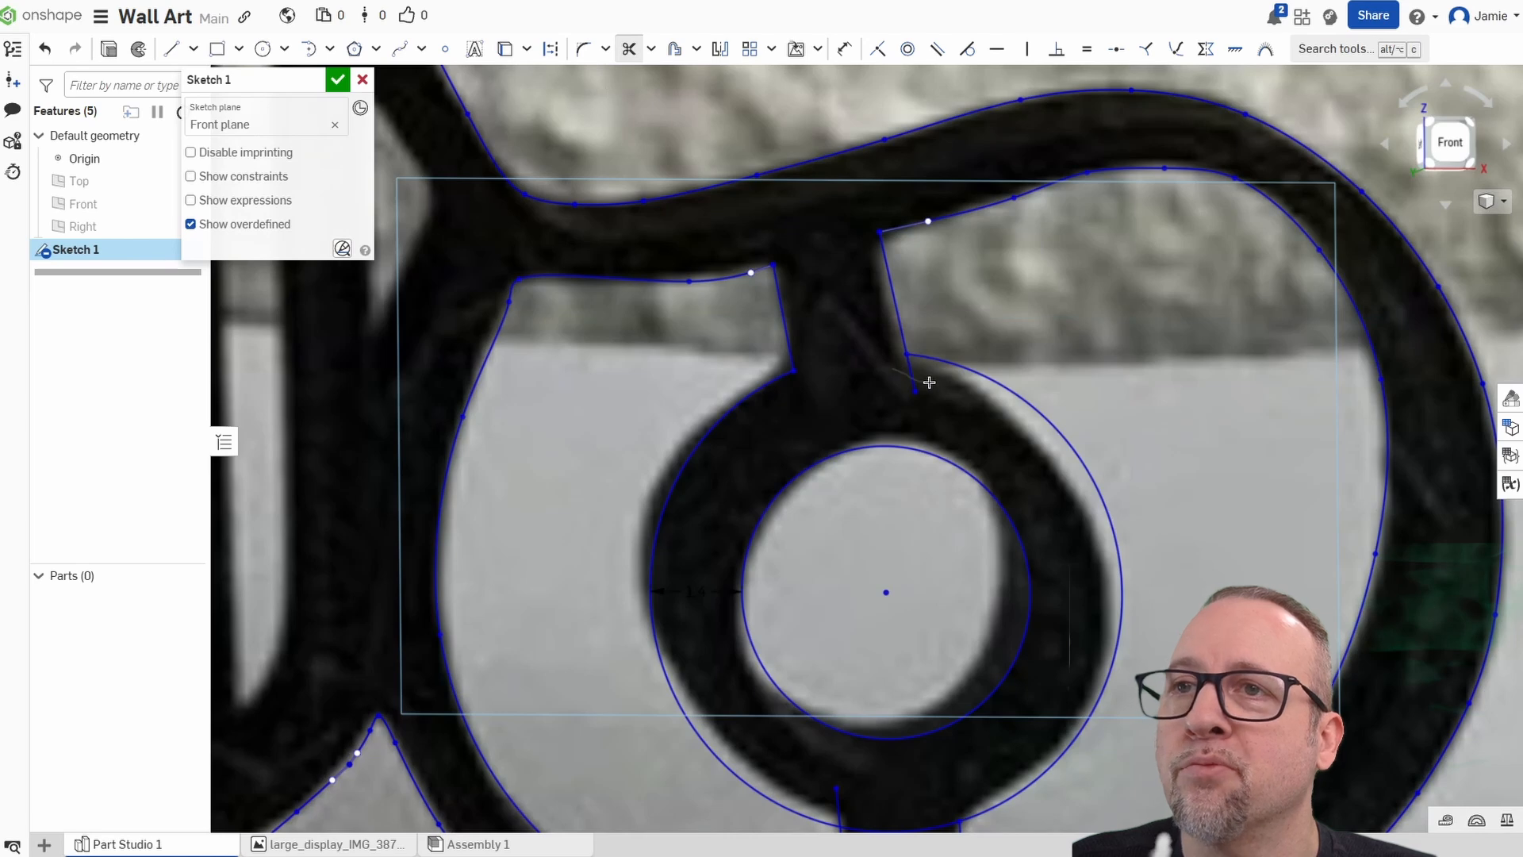
pyautogui.moveTo(1052, 653); pyautogui.dragTo(1040, 493, button='middle')
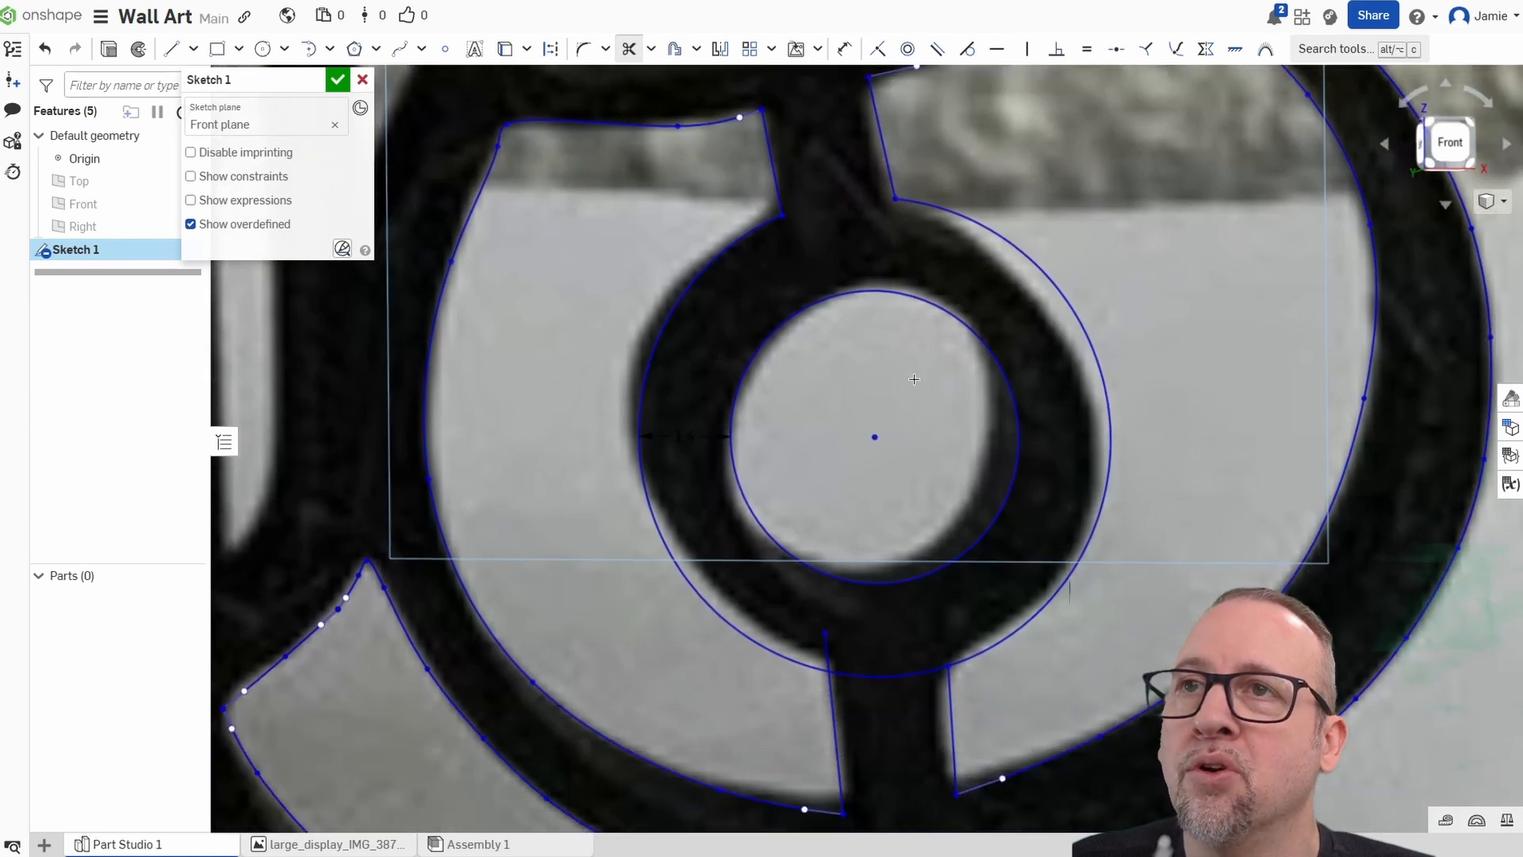
pyautogui.moveTo(839, 656); pyautogui.dragTo(852, 671)
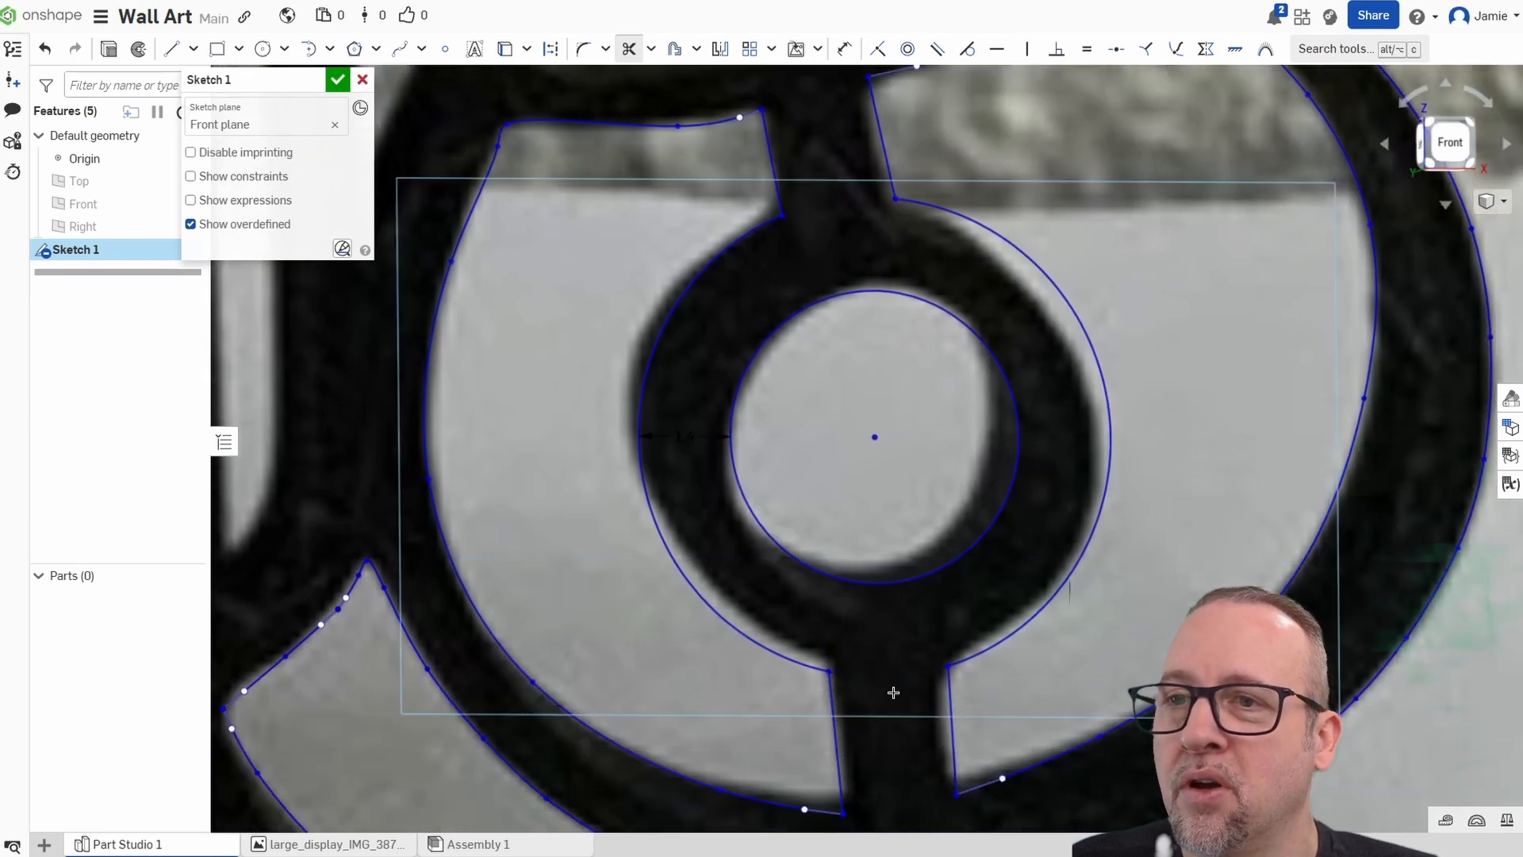
# Trace the small triangular opening between the grille and the large ring with a closed spline.
pyautogui.scroll(-2, 880, 662)
pyautogui.scroll(-2, 1118, 616)
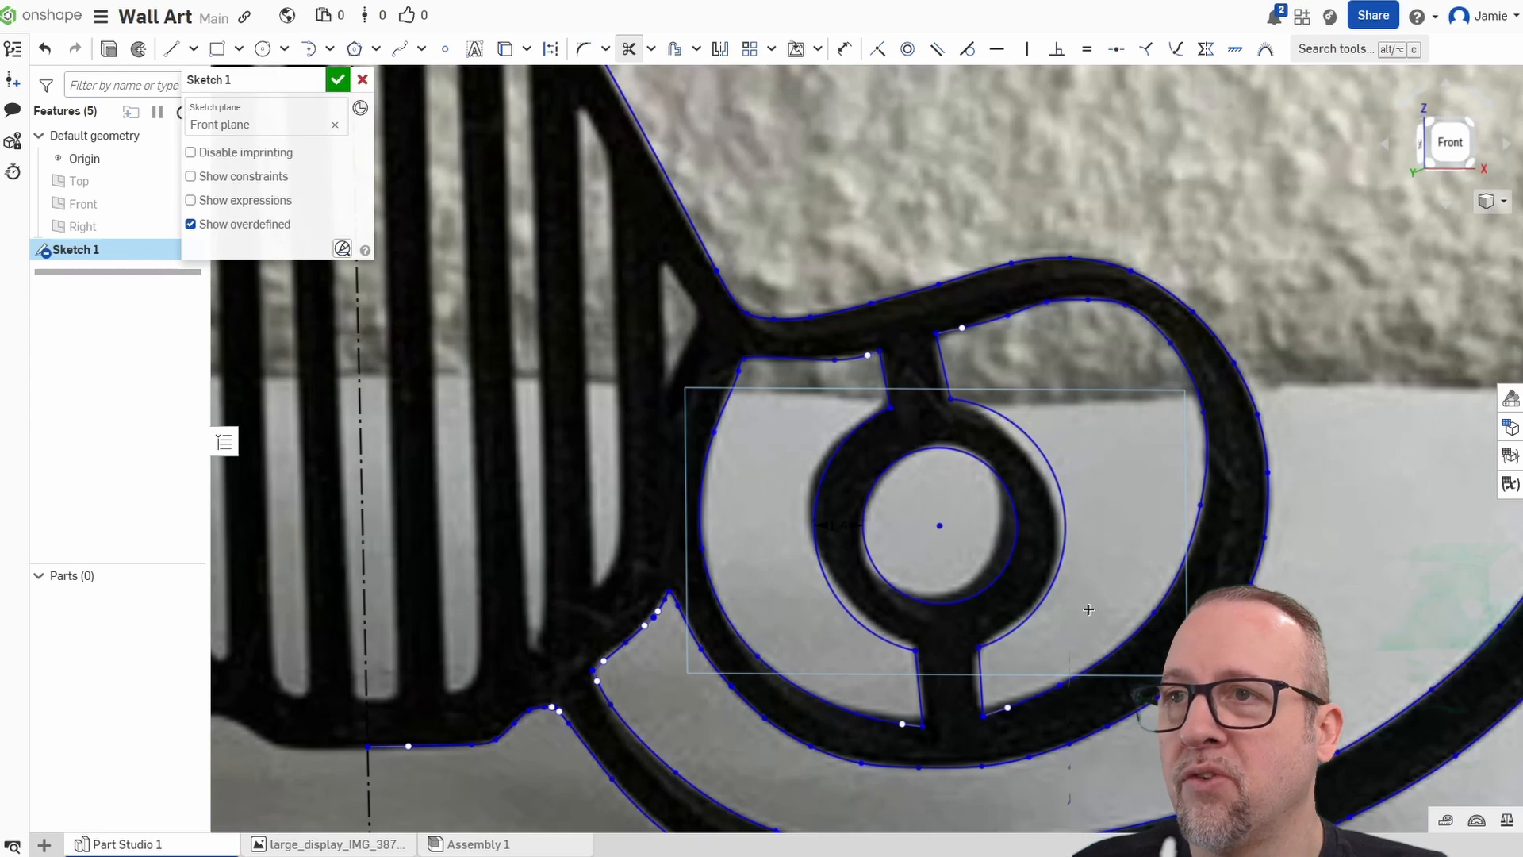
pyautogui.scroll(-3, 825, 461)
pyautogui.scroll(3, 912, 523)
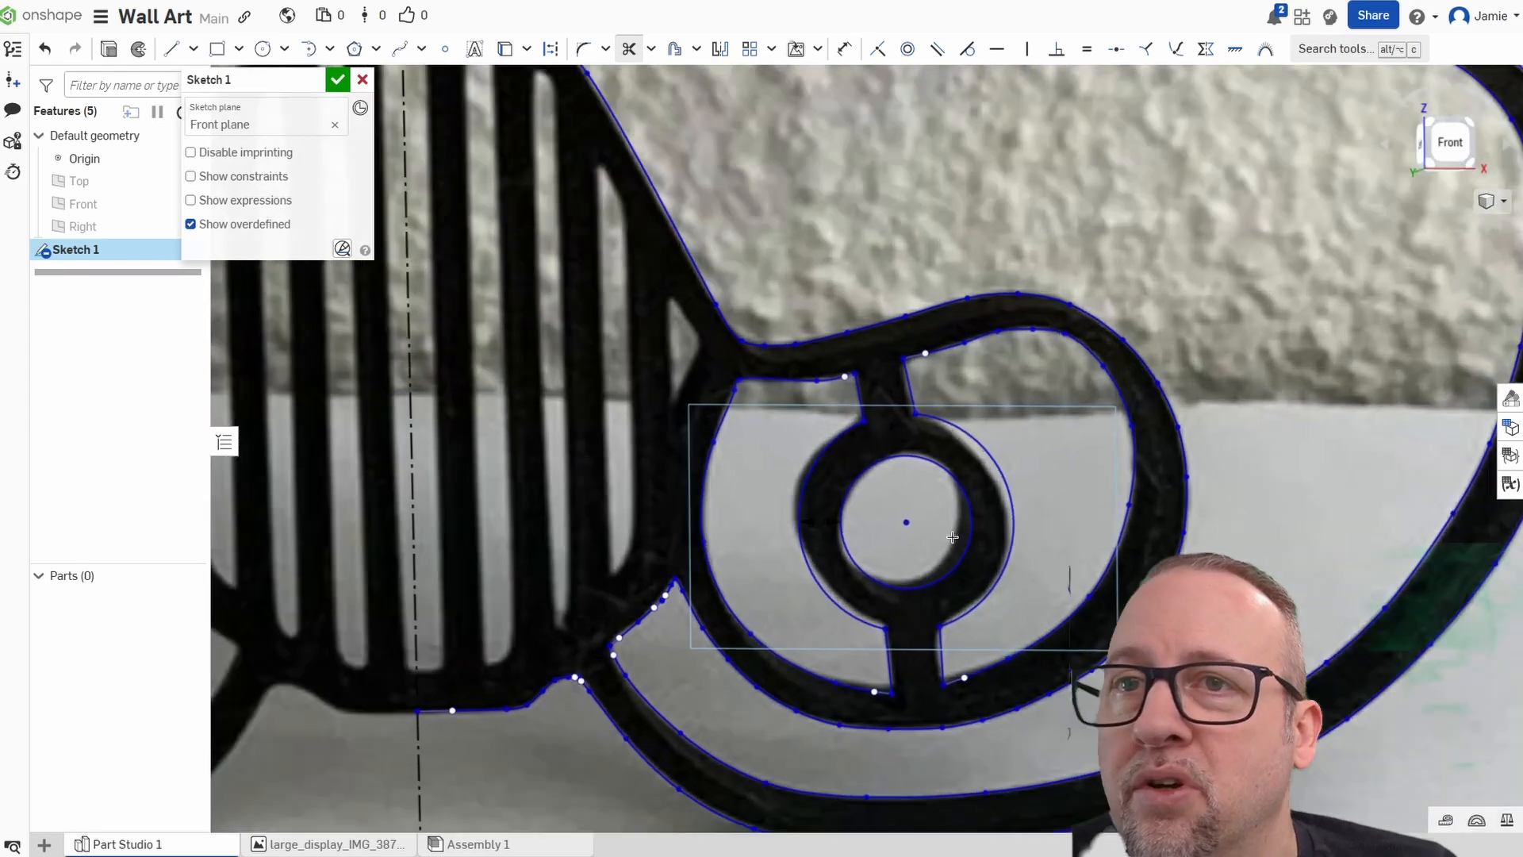
pyautogui.scroll(-2, 951, 534)
pyautogui.scroll(4, 556, 131)
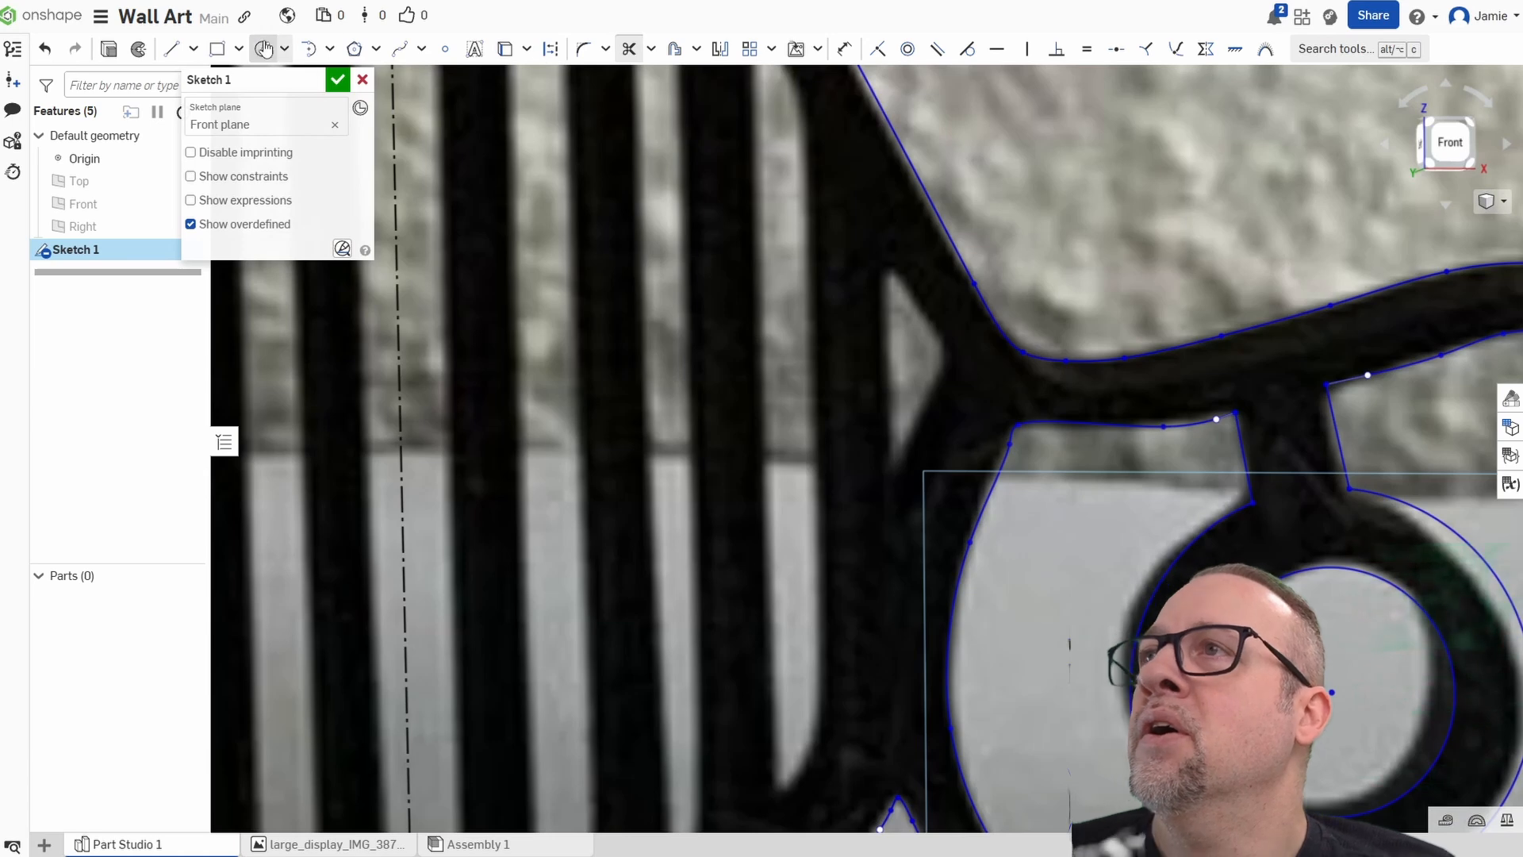
pyautogui.click(400, 51)
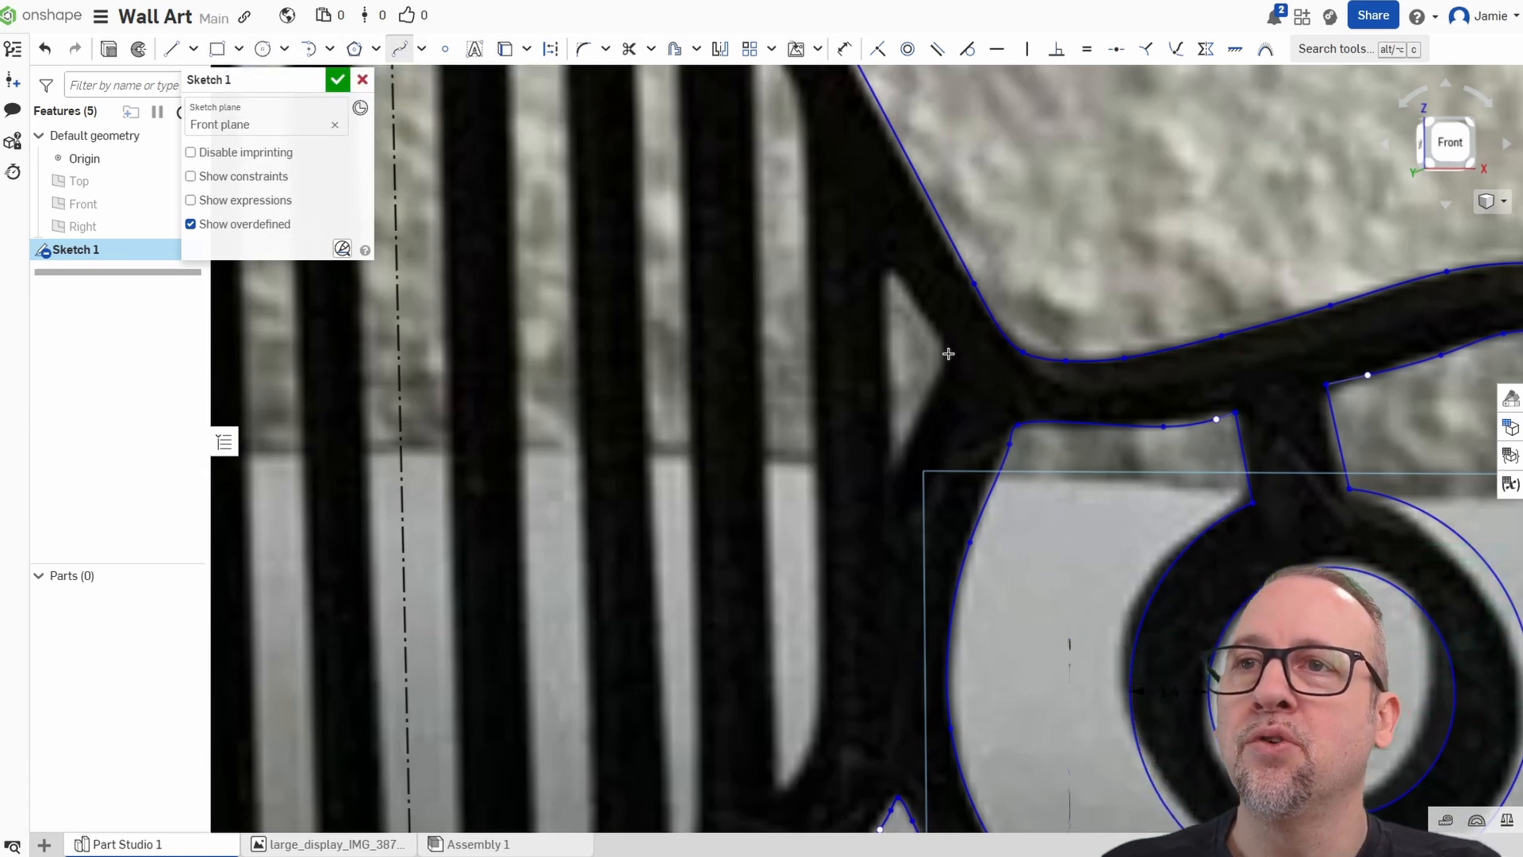
pyautogui.click(889, 481)
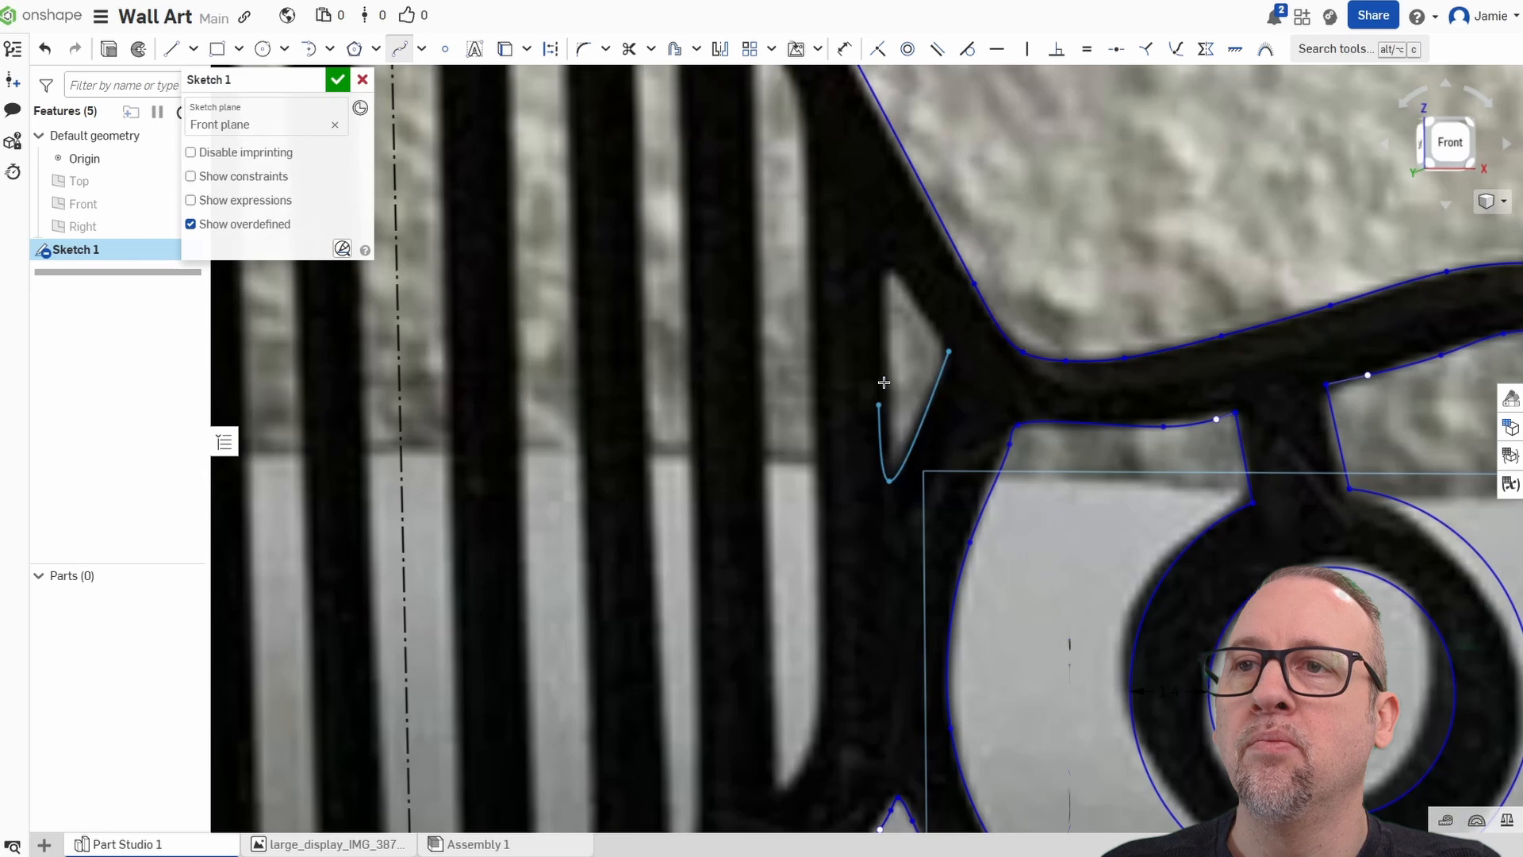
pyautogui.click(889, 272)
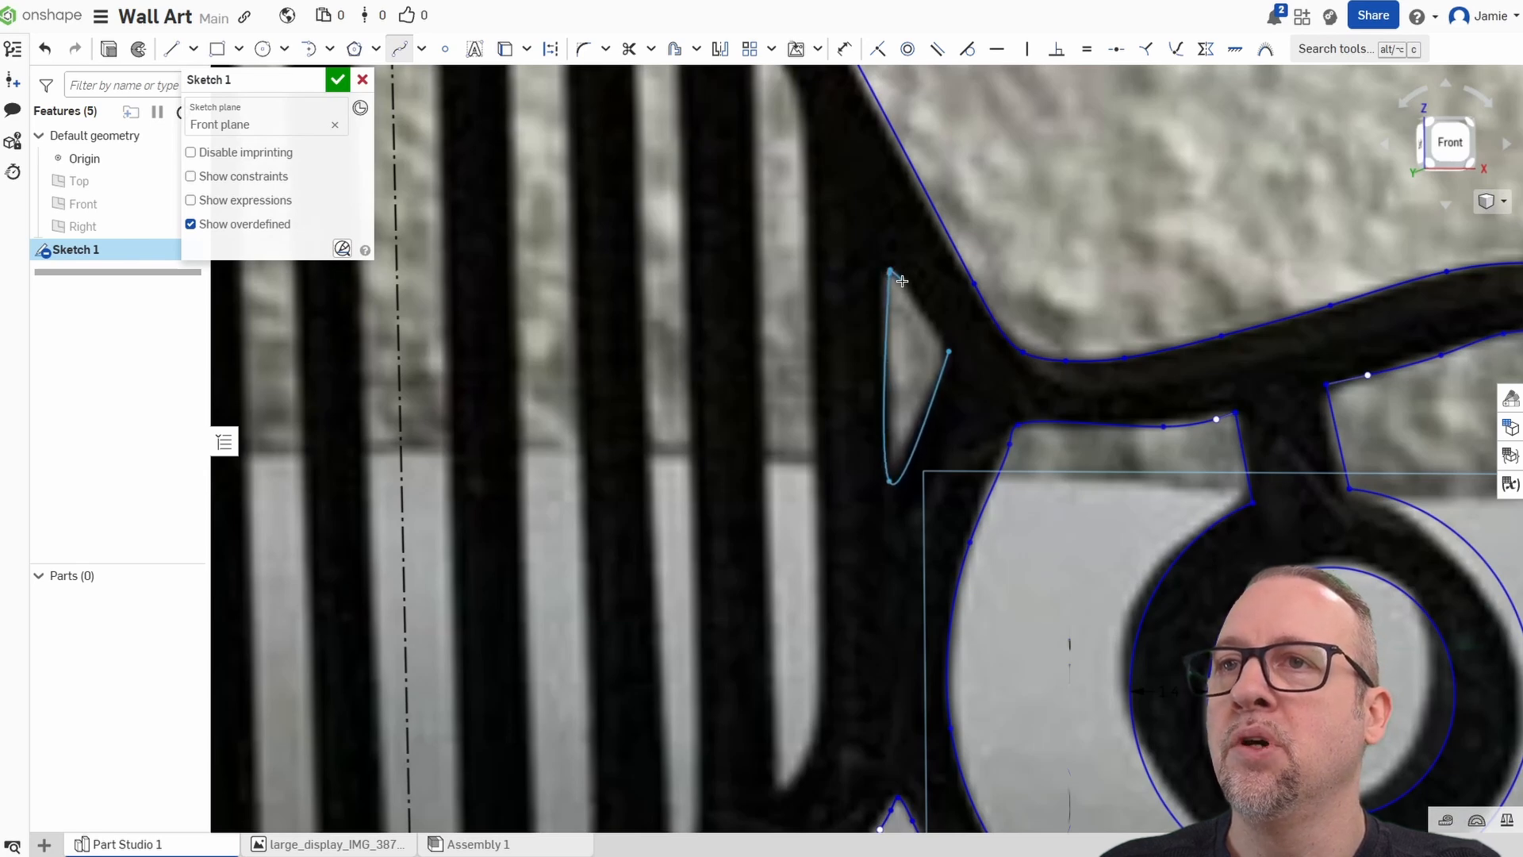
pyautogui.click(948, 350)
pyautogui.rightClick(917, 384)
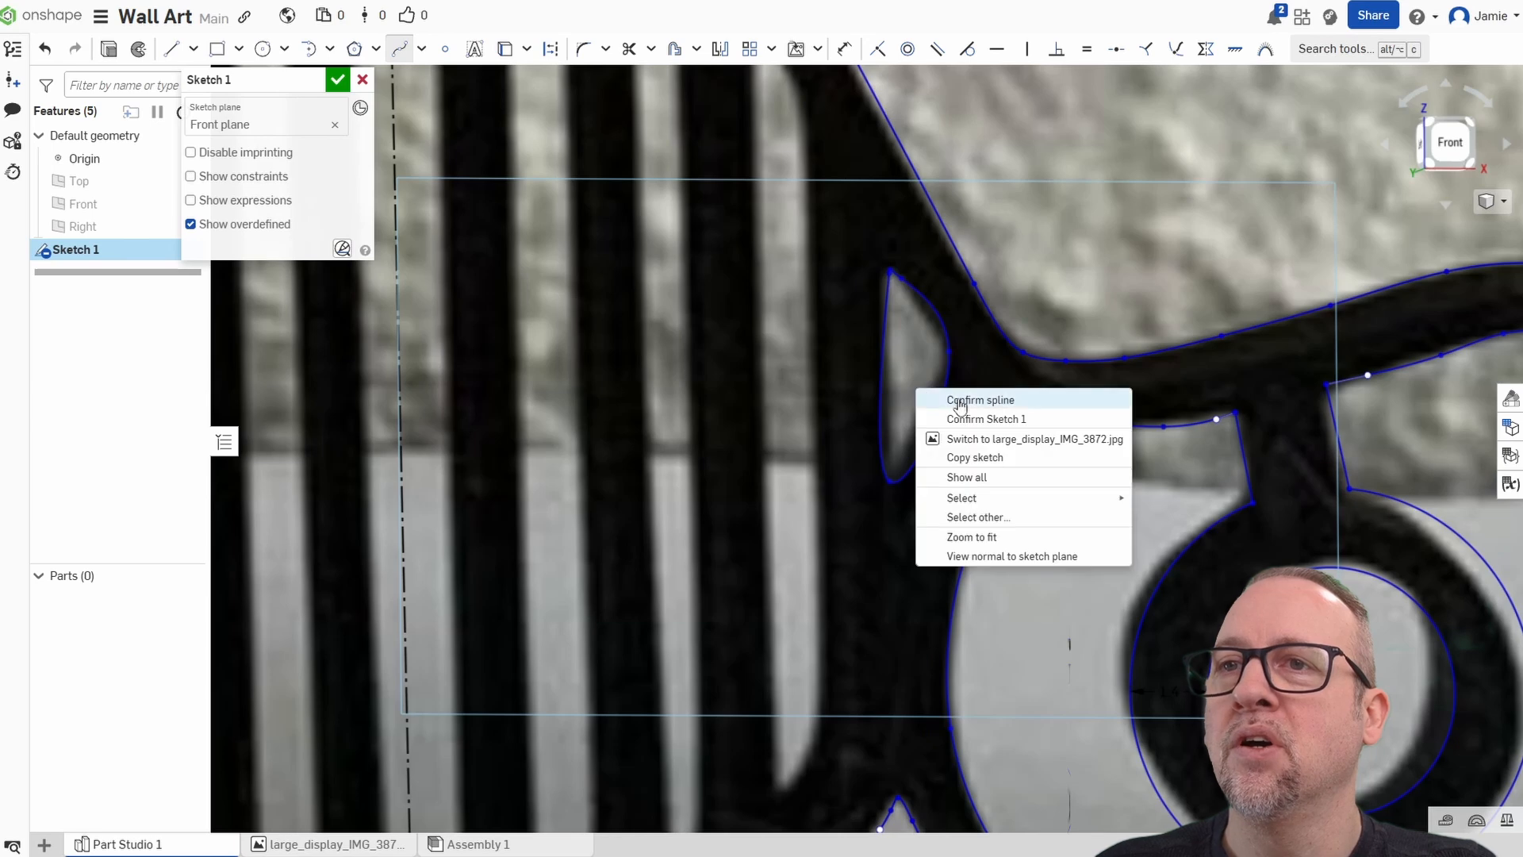
pyautogui.click(956, 398)
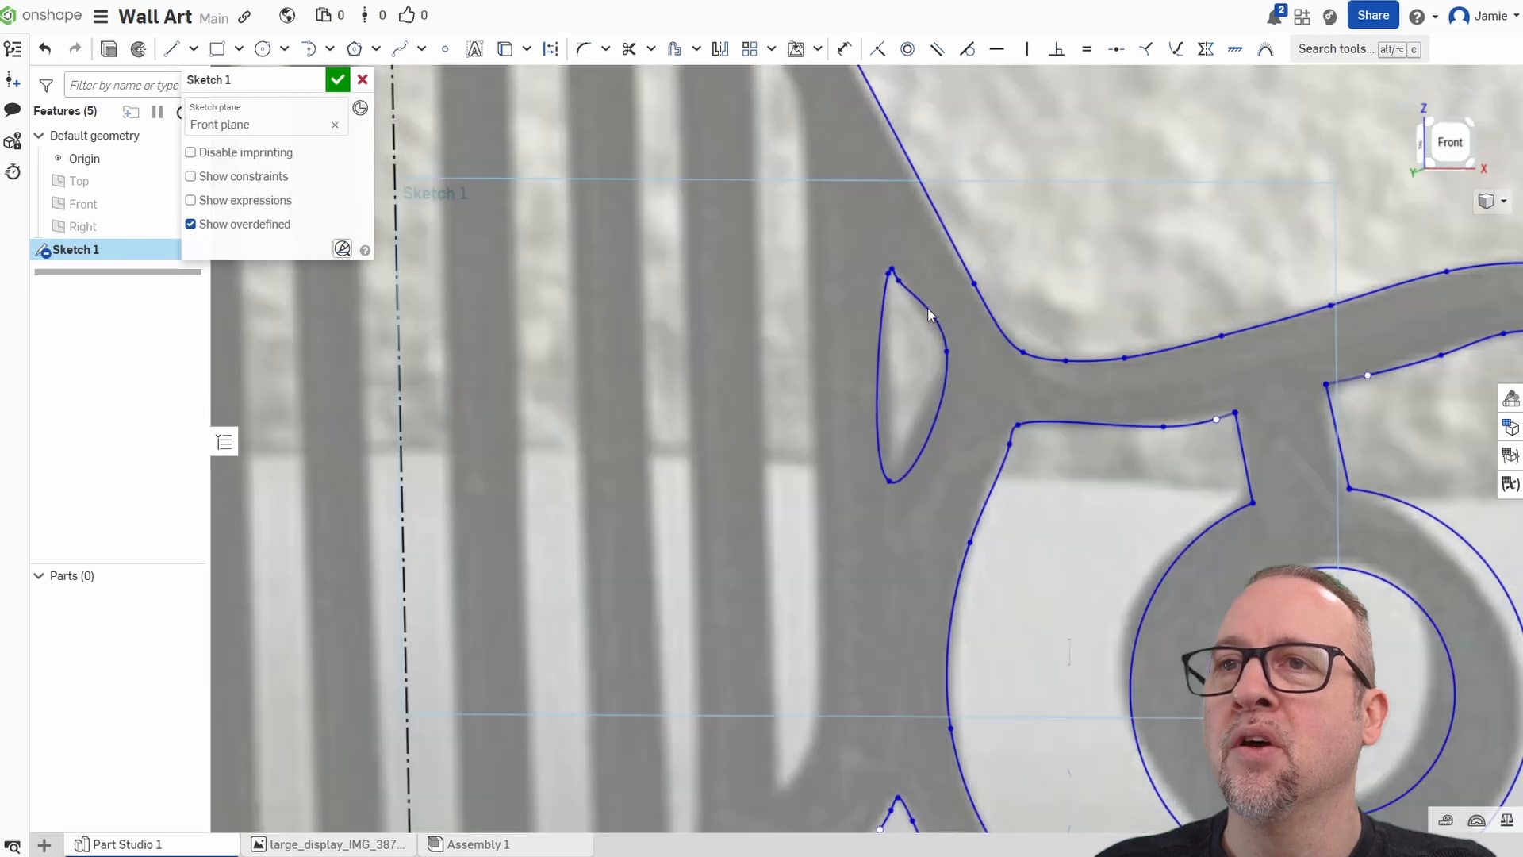
# Adjust the triangular opening's spline and insert extra spline points along its upper sloping, grille-side and lower sloping edges.
pyautogui.moveTo(927, 309); pyautogui.dragTo(924, 298)
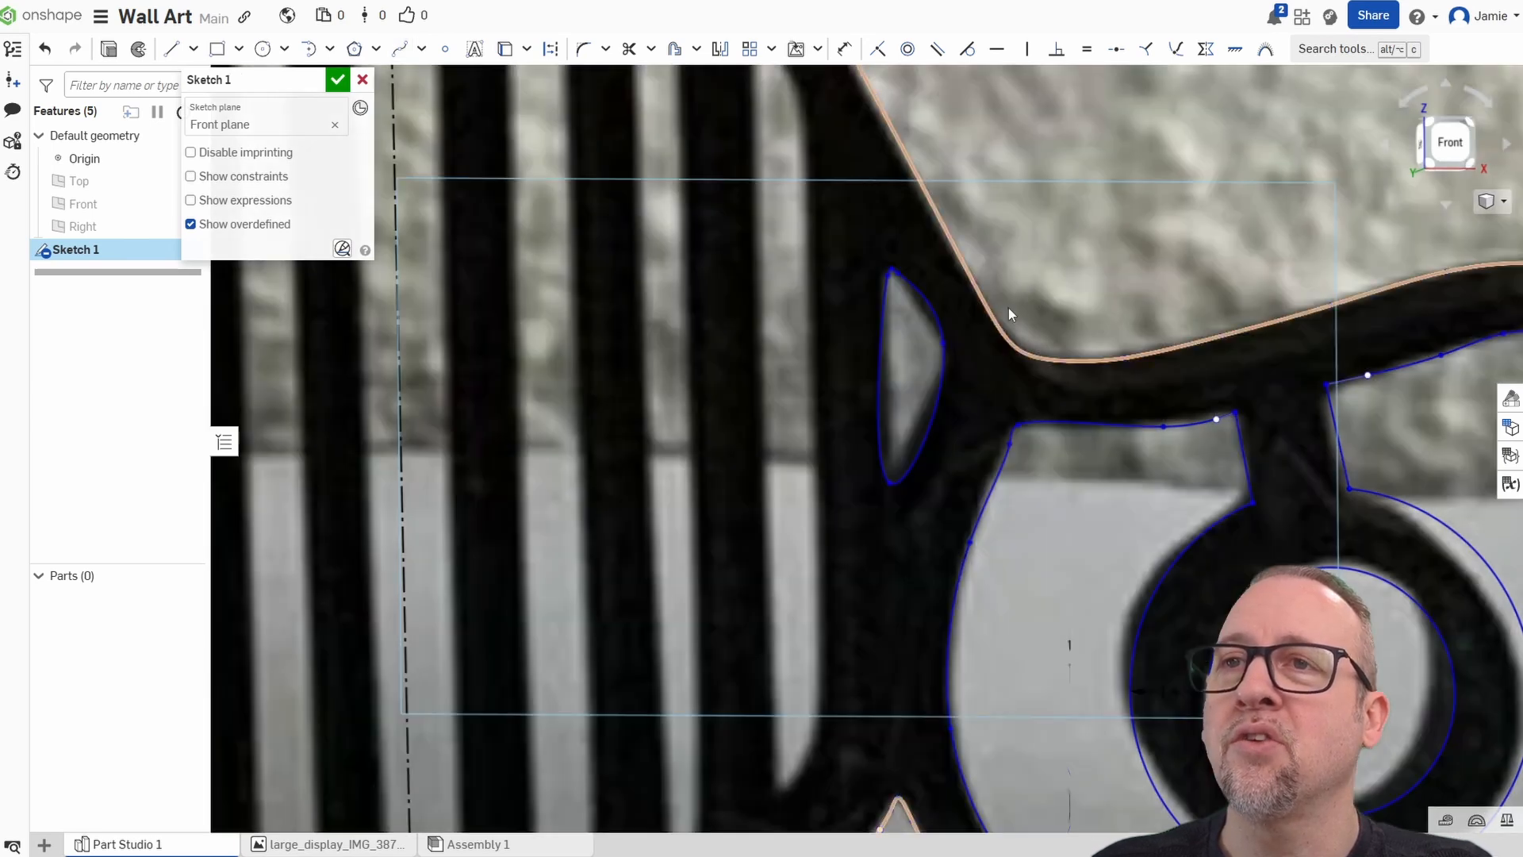
pyautogui.rightClick(921, 301)
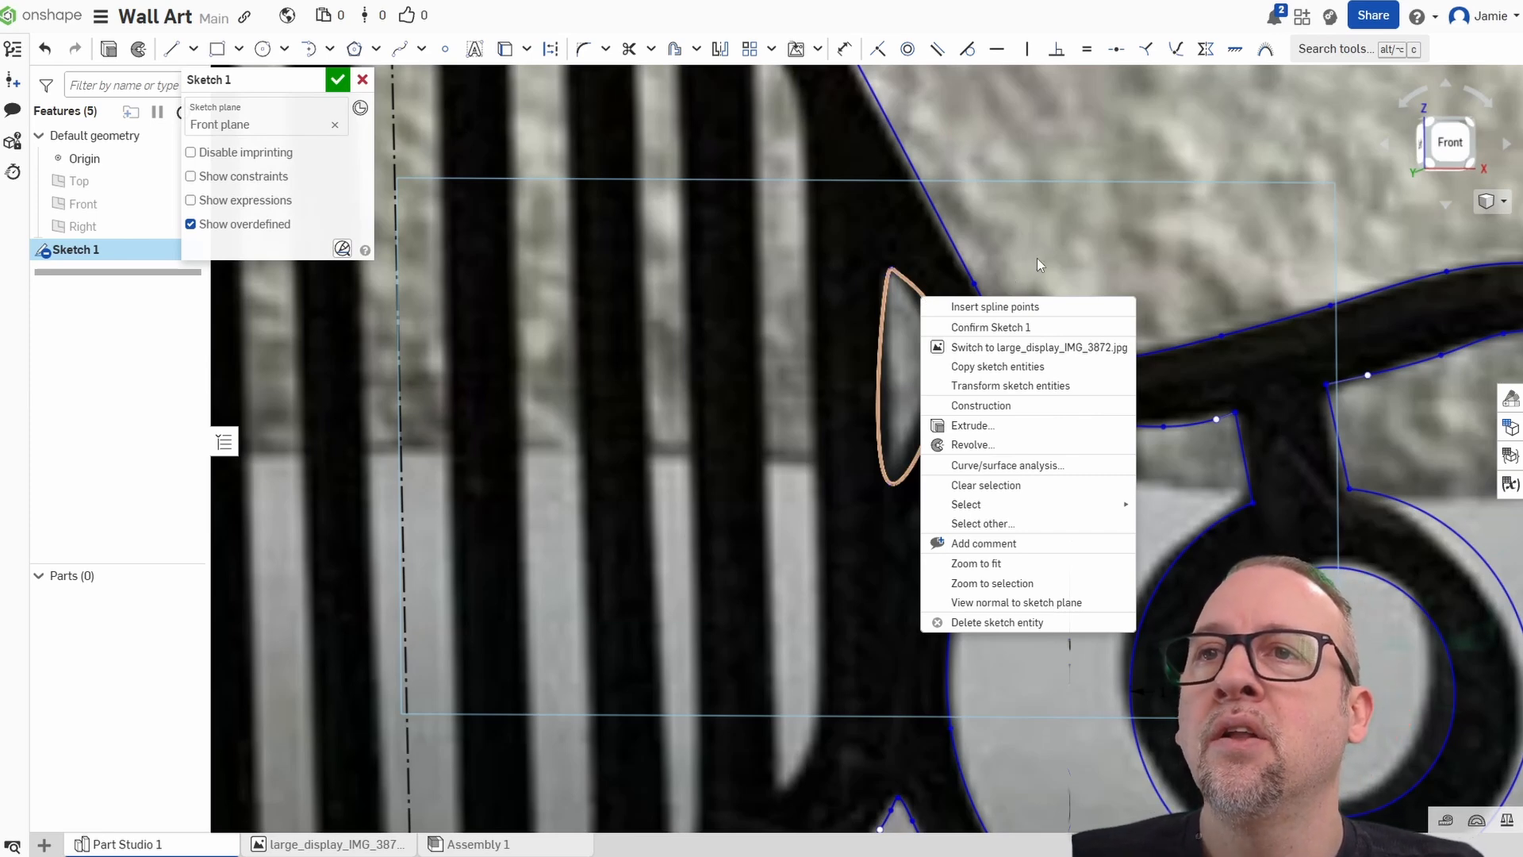
pyautogui.click(980, 313)
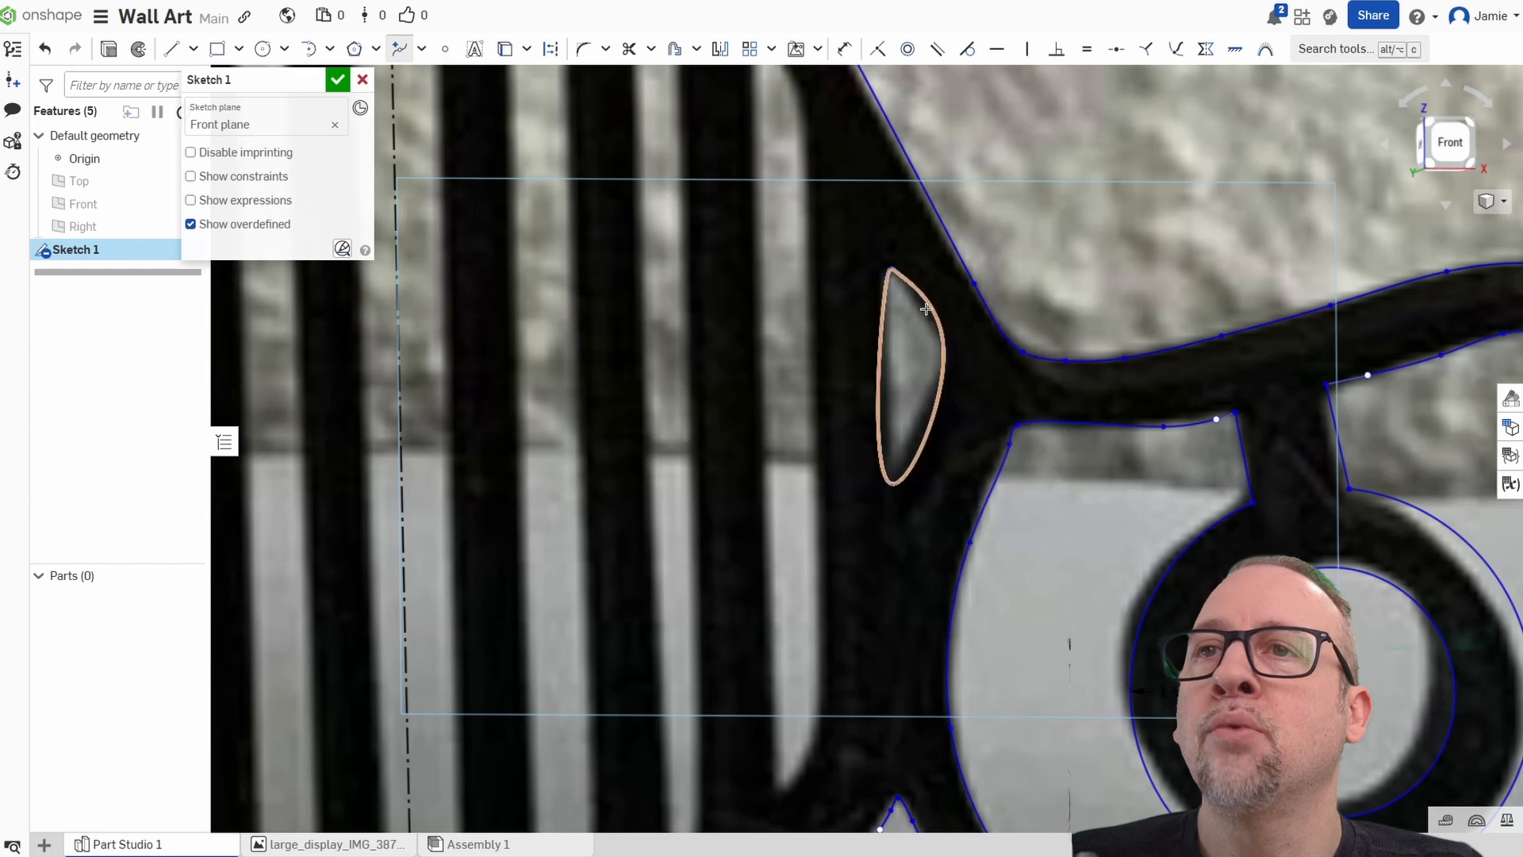
pyautogui.click(927, 301)
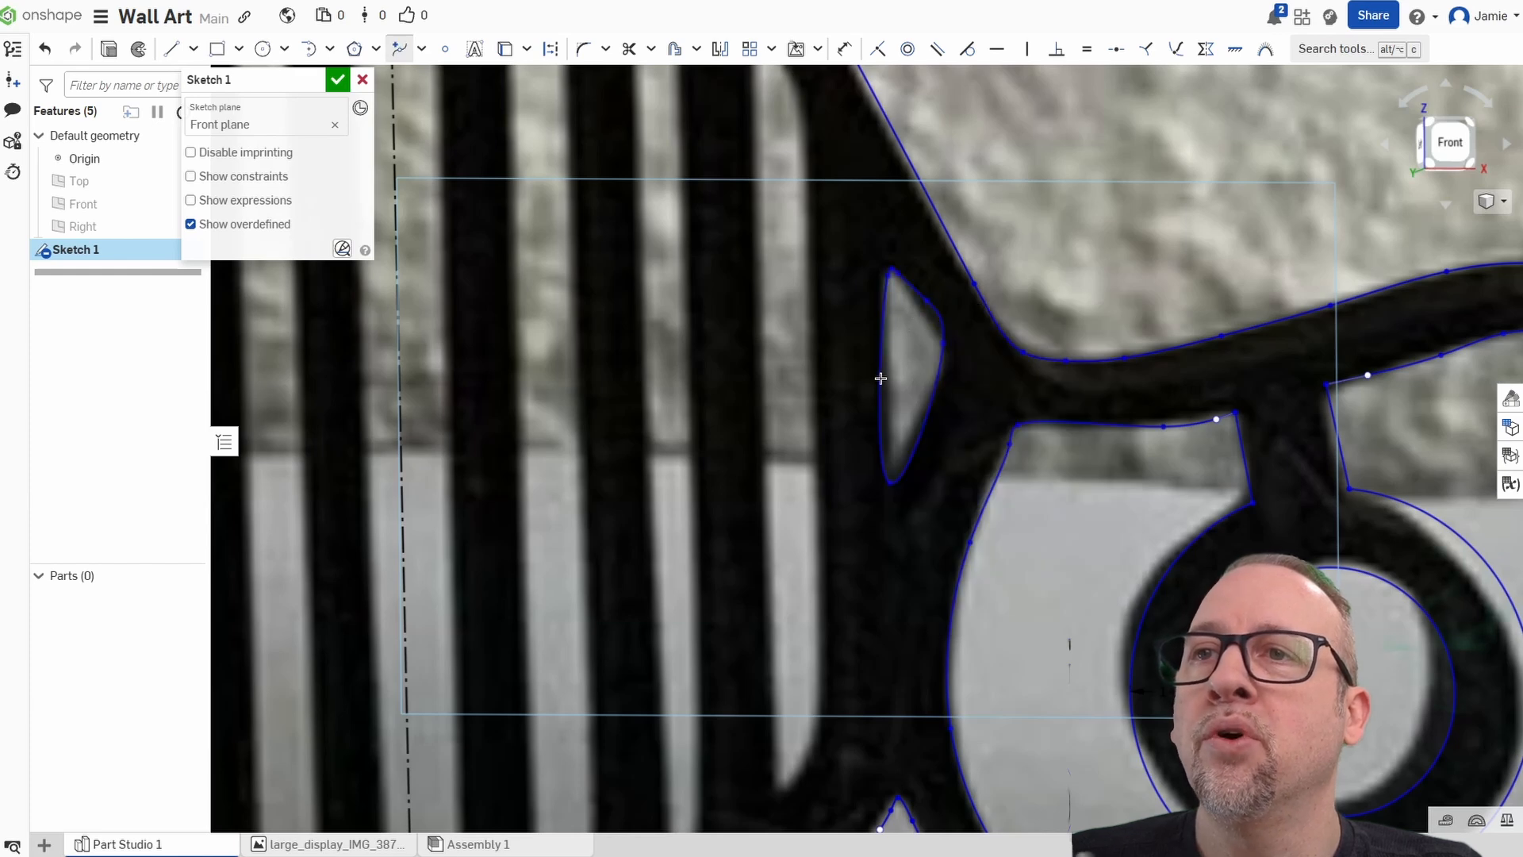
pyautogui.click(929, 403)
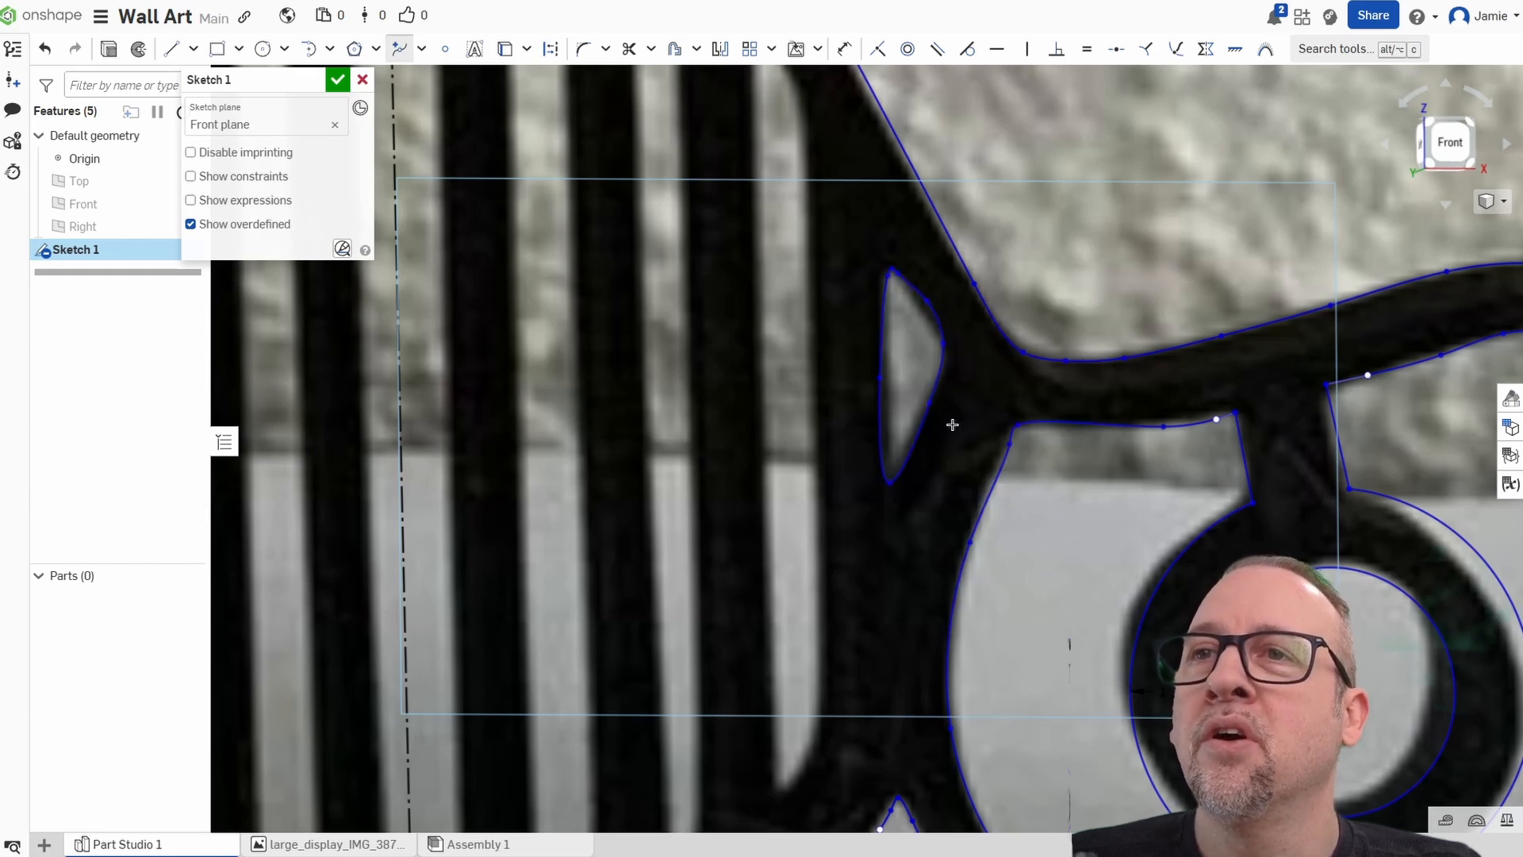
pyautogui.scroll(5, 947, 286)
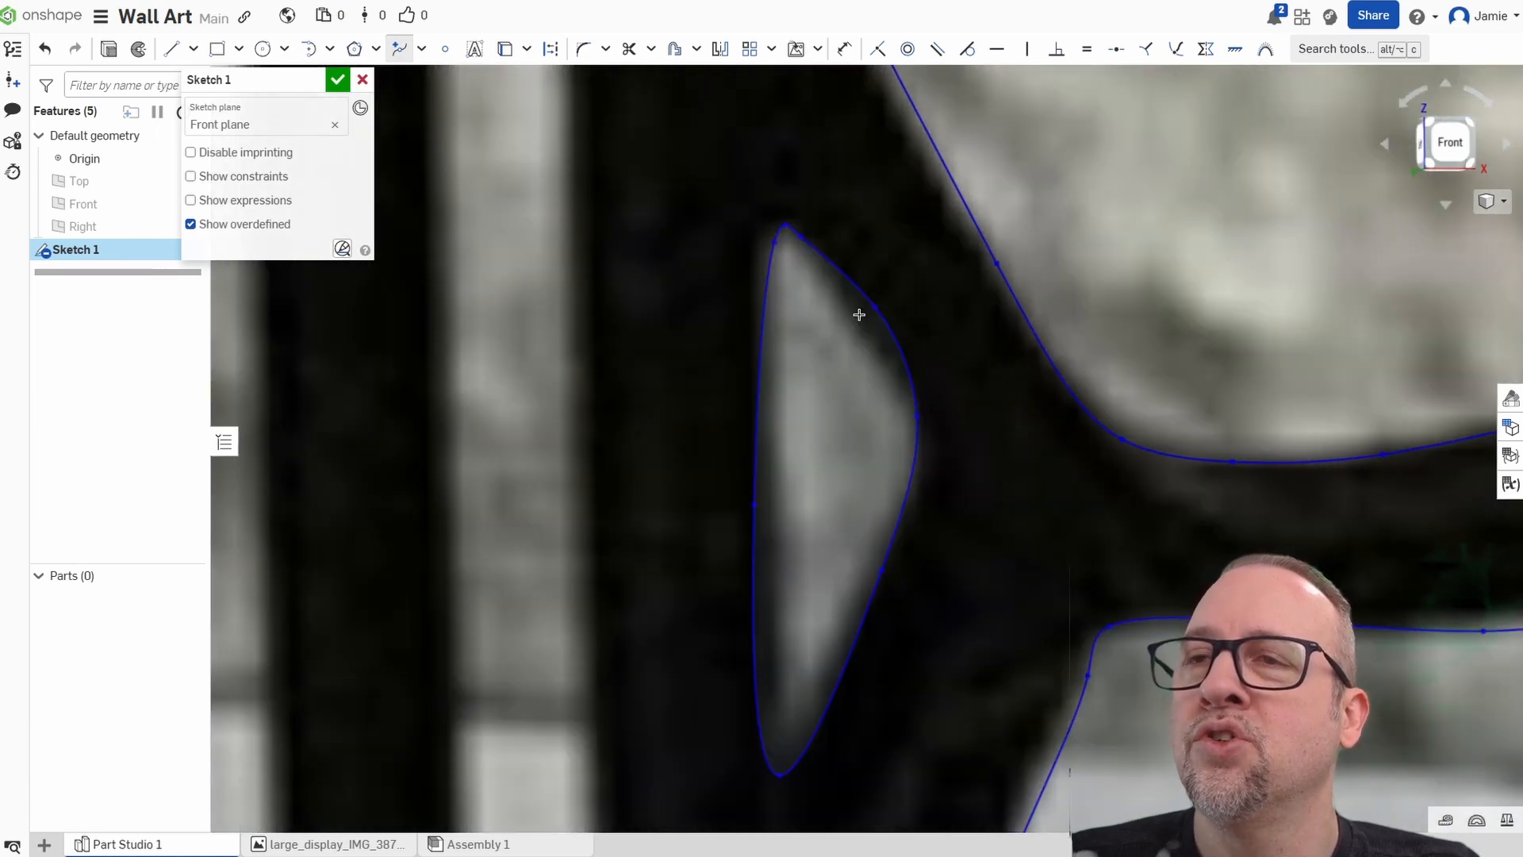
# Insert another spline point on the triangular opening's upper sloping edge and reshape that edge to follow the reference image.
pyautogui.scroll(3, 859, 315)
pyautogui.scroll(-3, 855, 311)
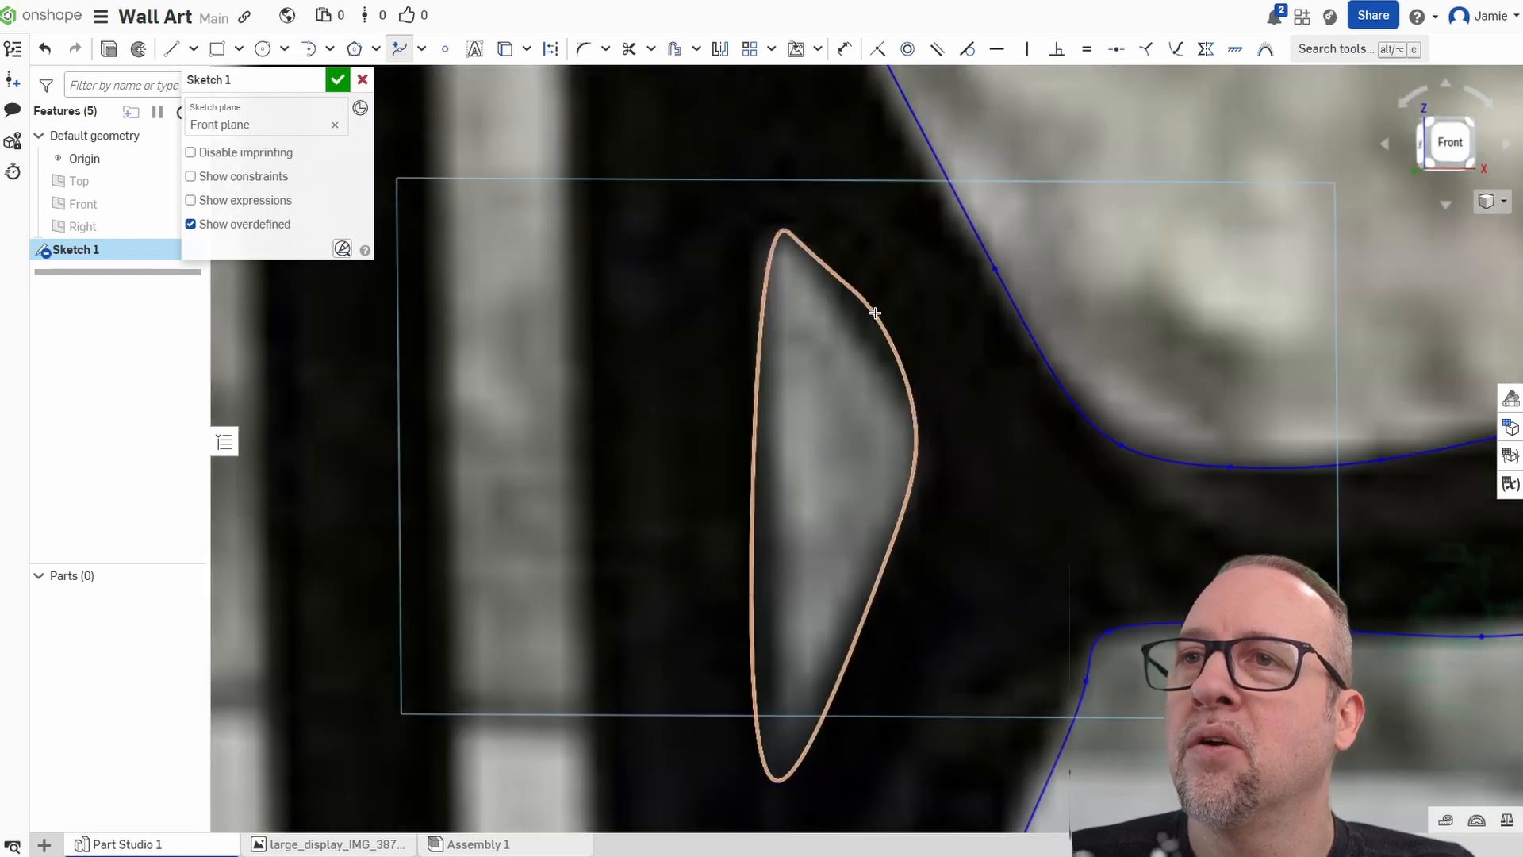
pyautogui.rightClick(848, 334)
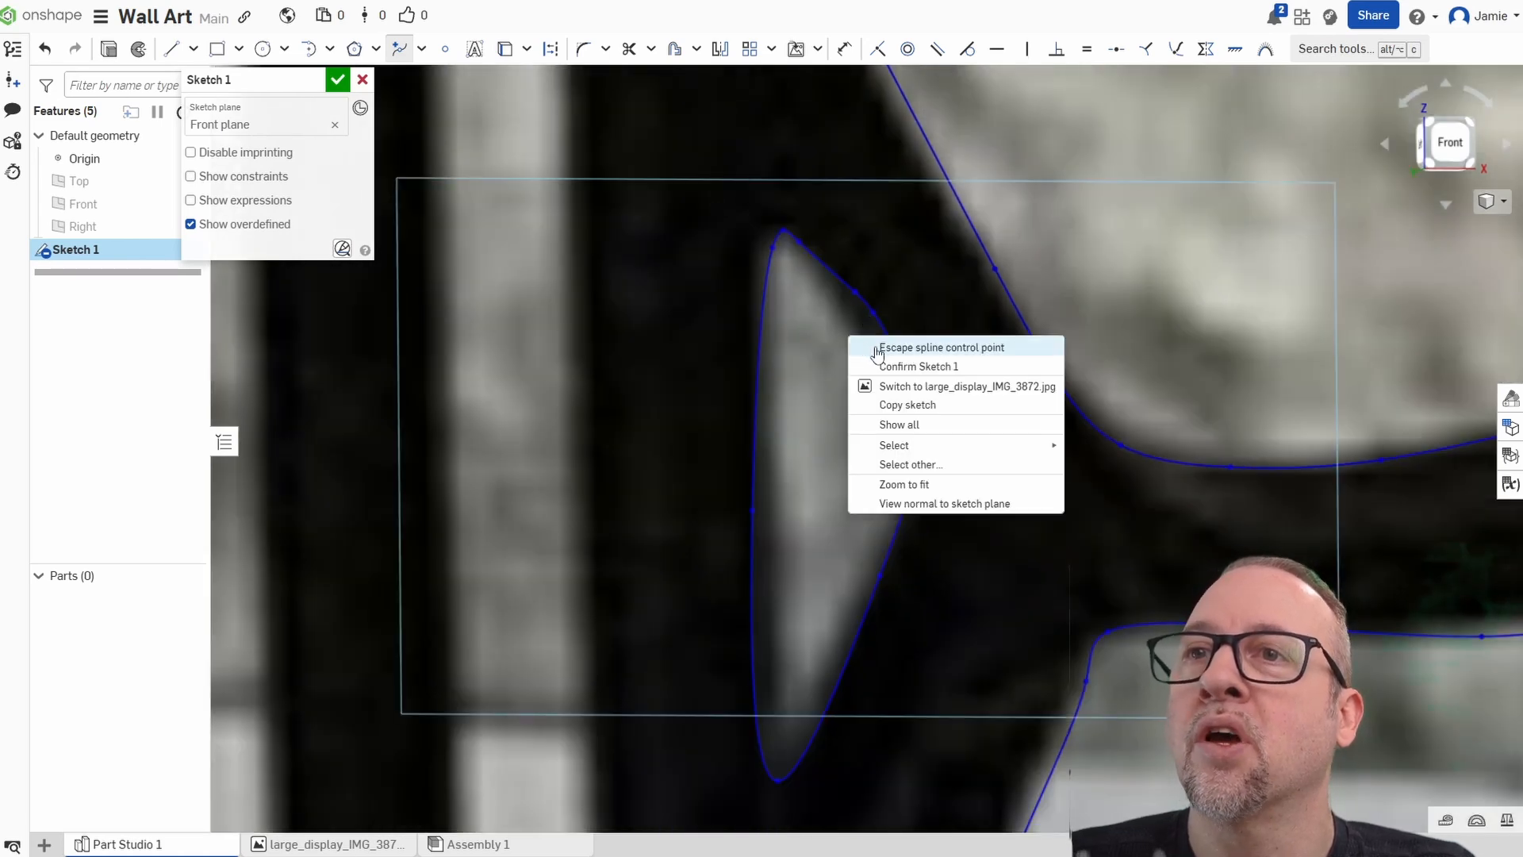
pyautogui.click(877, 349)
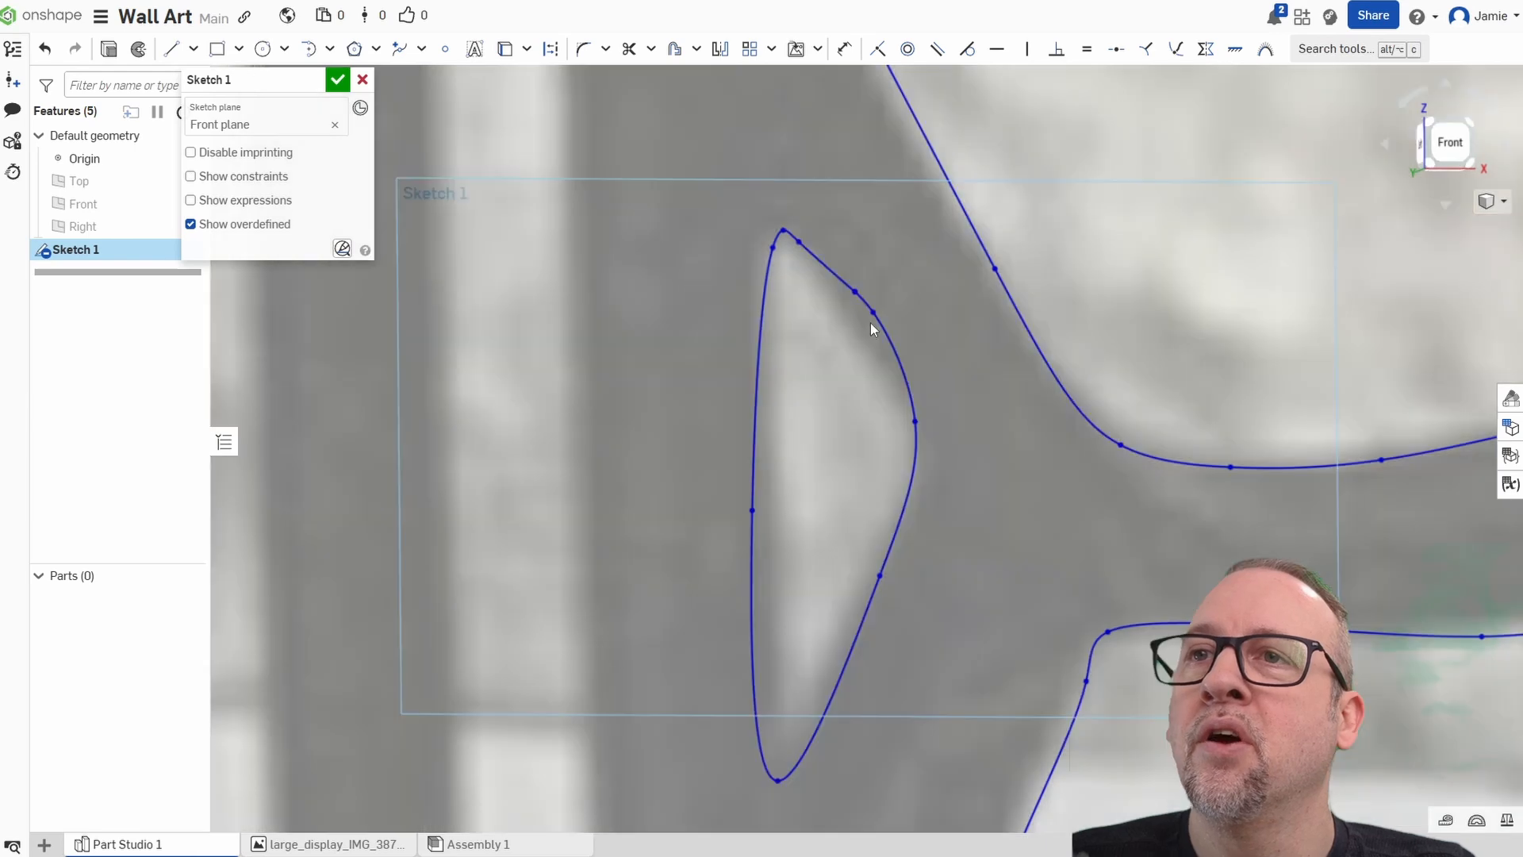
pyautogui.moveTo(872, 321); pyautogui.dragTo(840, 280)
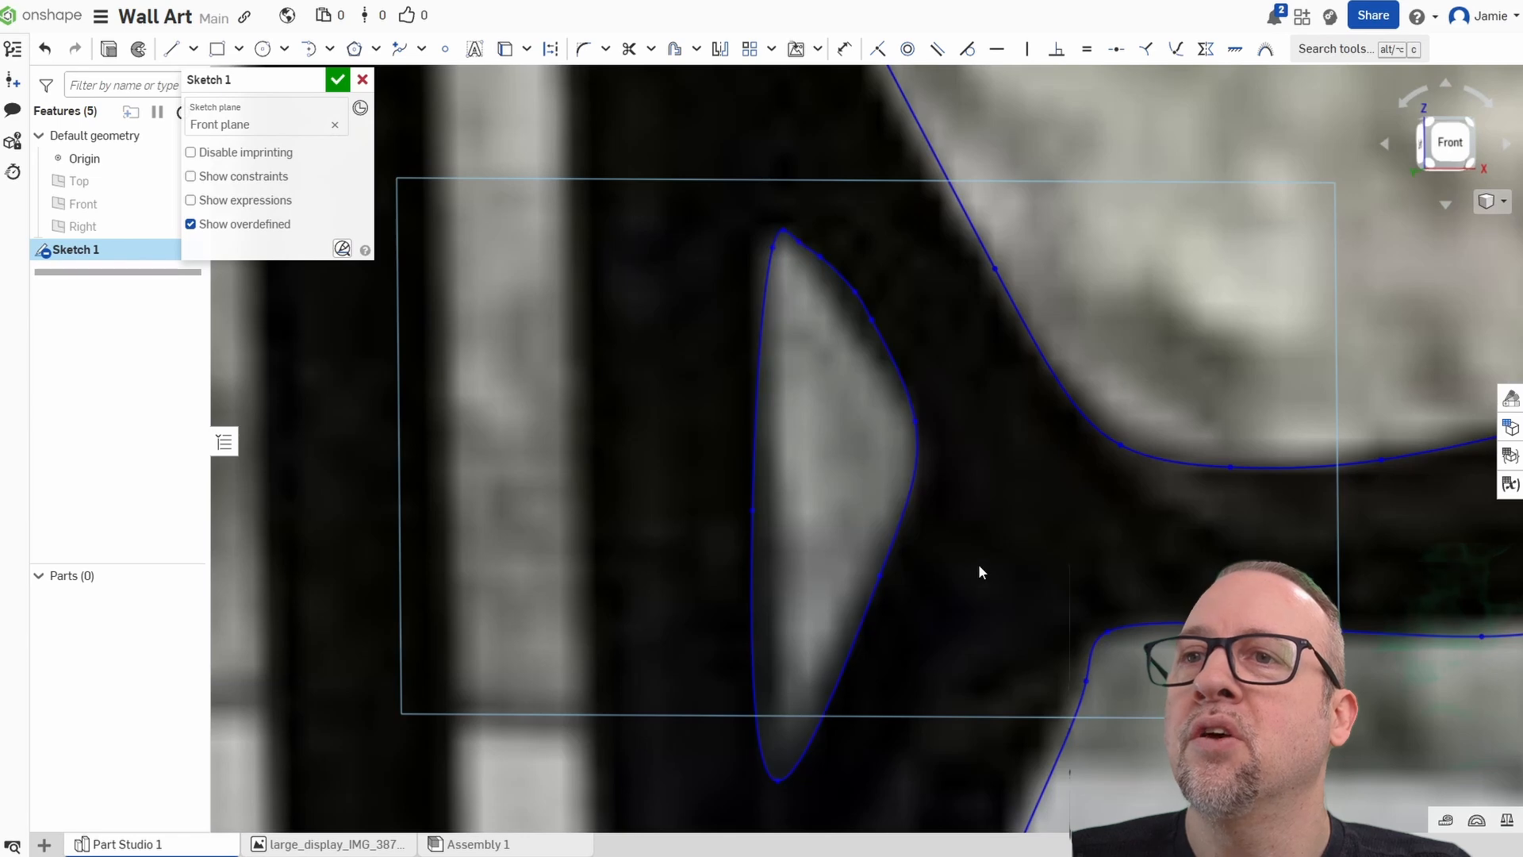
# Confirm Sketch 1 to save the traced geometry and reopen it for editing.
pyautogui.moveTo(906, 558); pyautogui.dragTo(939, 454, button='middle')
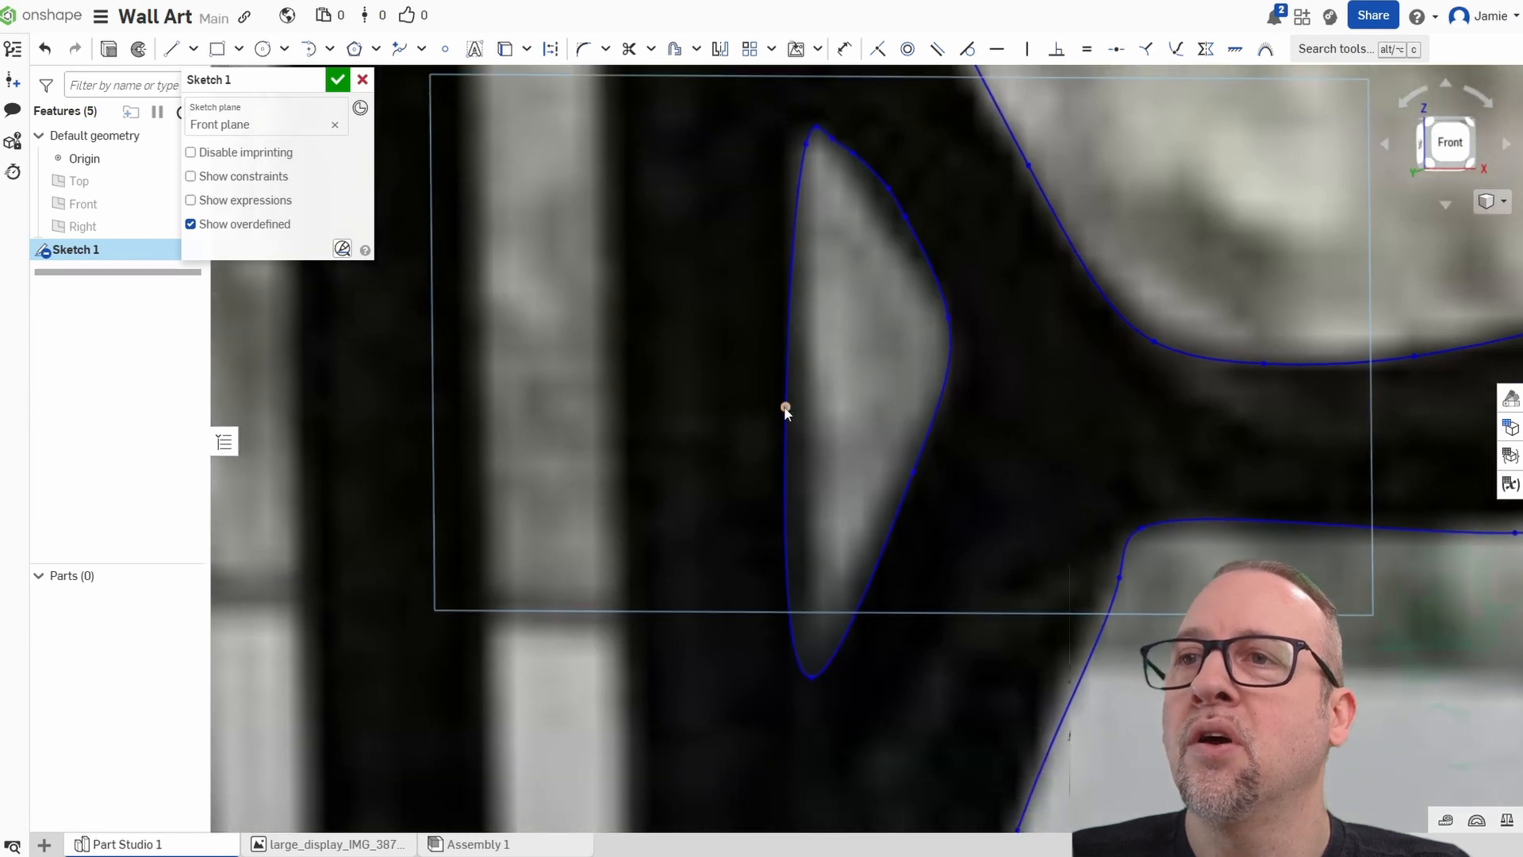
pyautogui.scroll(-5, 983, 530)
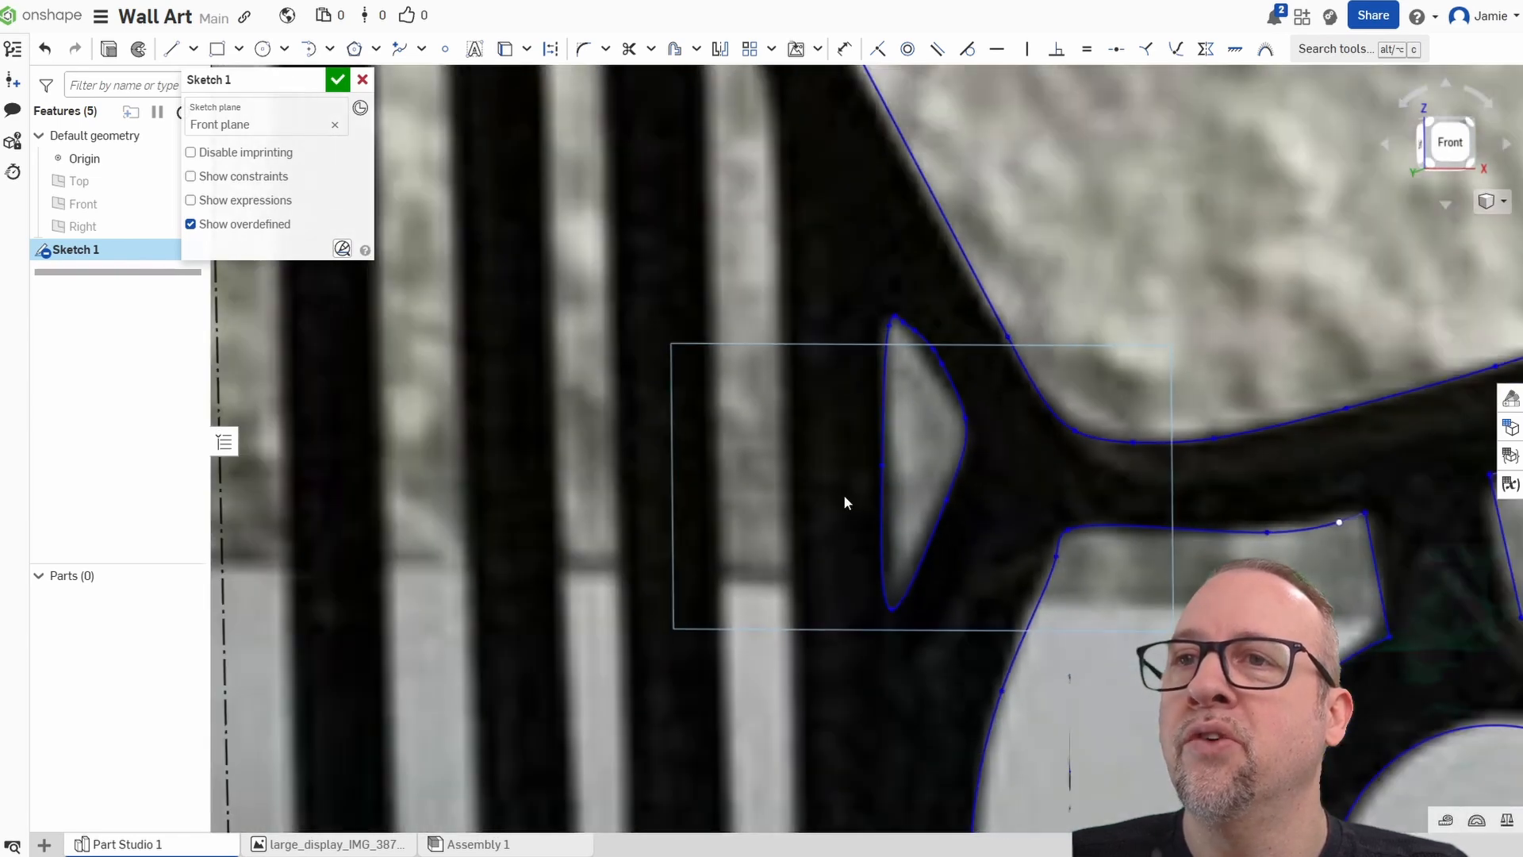
pyautogui.moveTo(844, 502); pyautogui.dragTo(892, 536, button='middle')
pyautogui.scroll(-3, 892, 536)
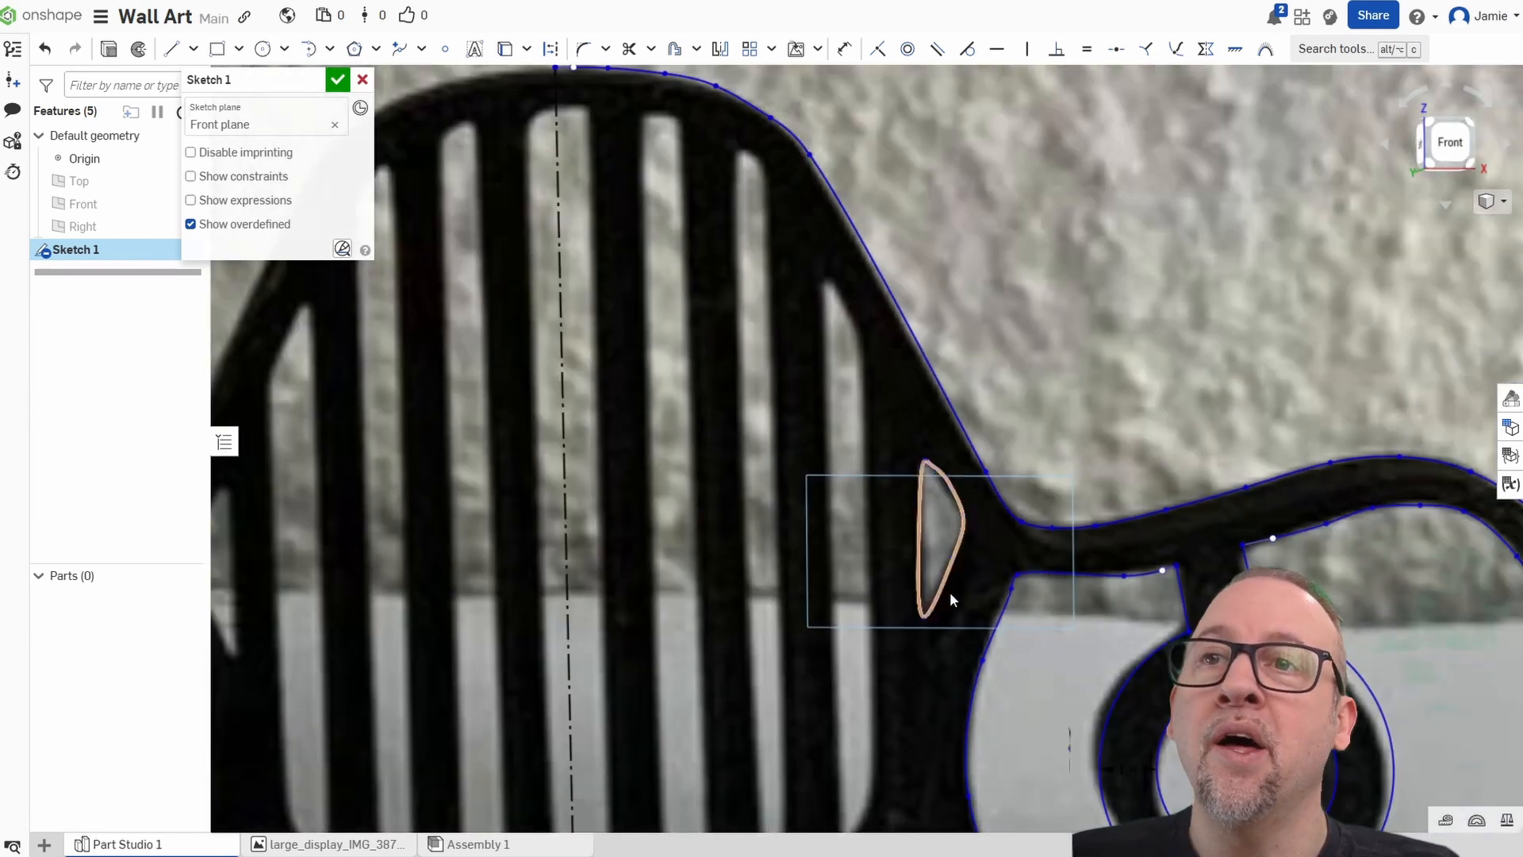
pyautogui.rightClick(1117, 377)
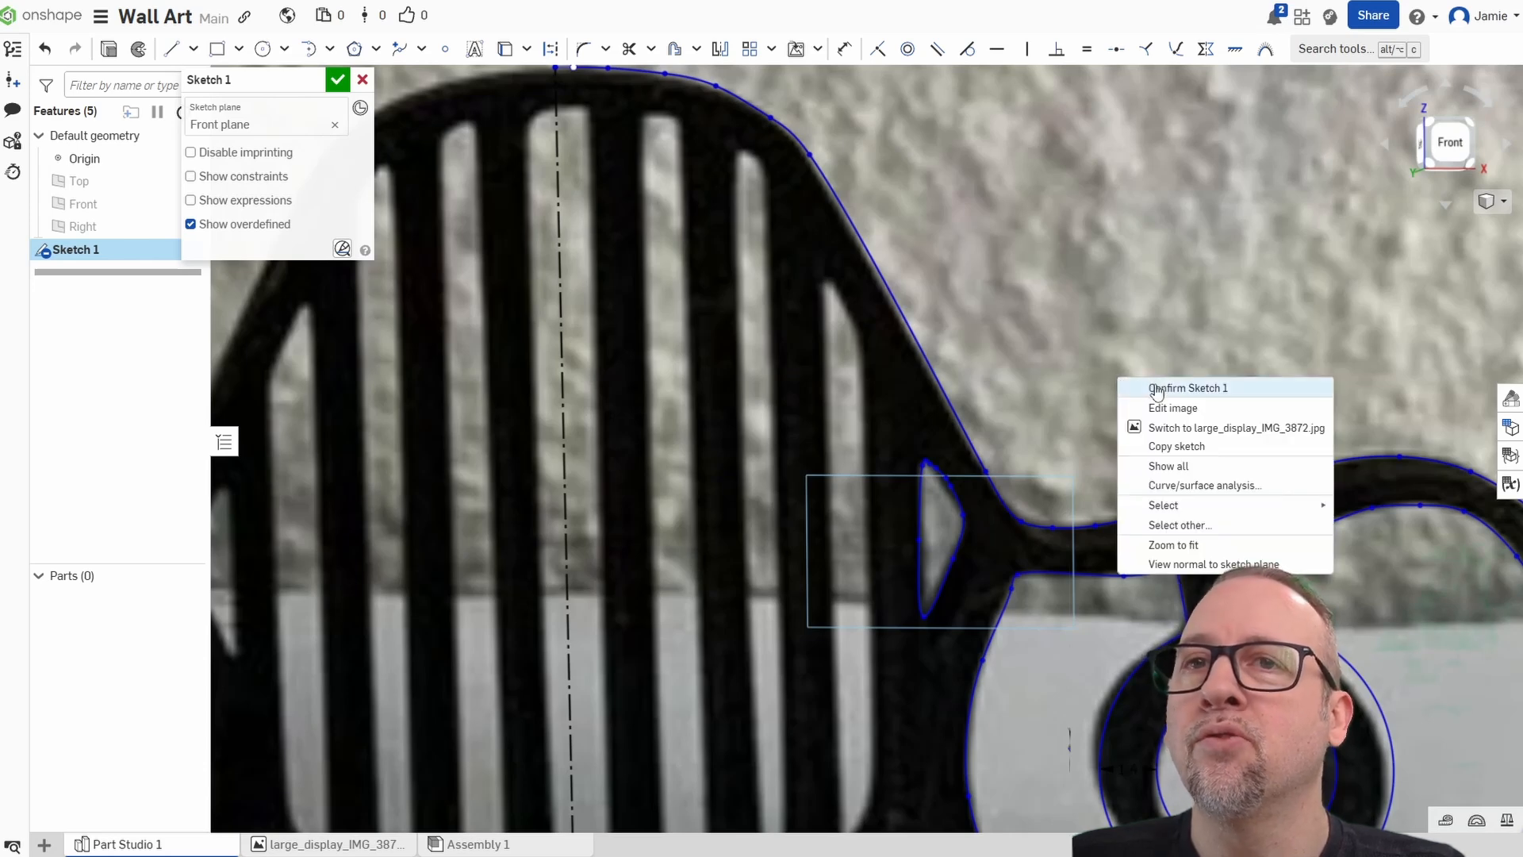
pyautogui.rightClick(1020, 331)
pyautogui.click(1049, 340)
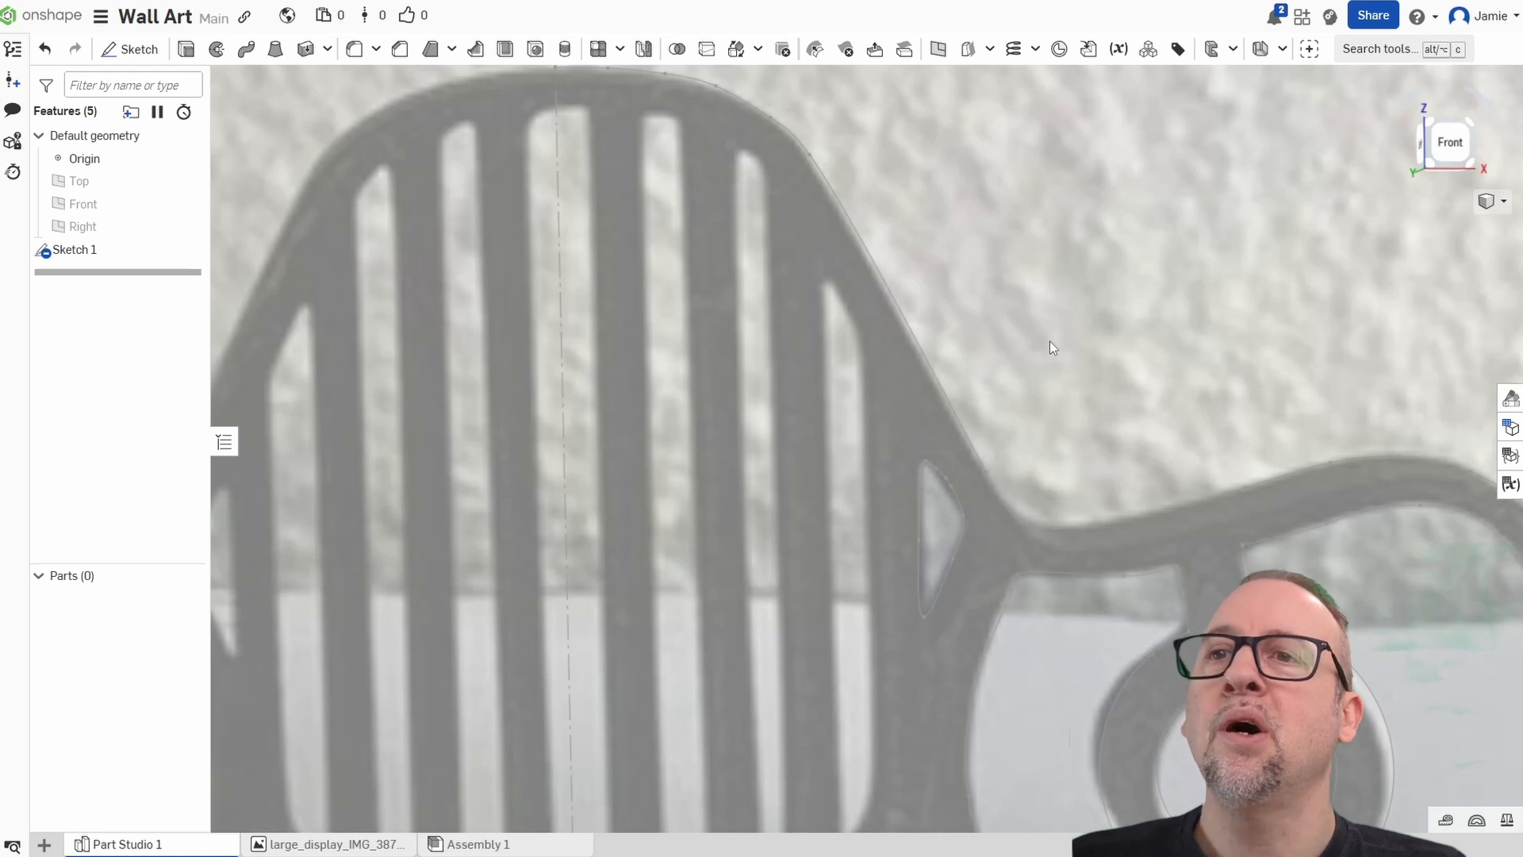
pyautogui.doubleClick(80, 249)
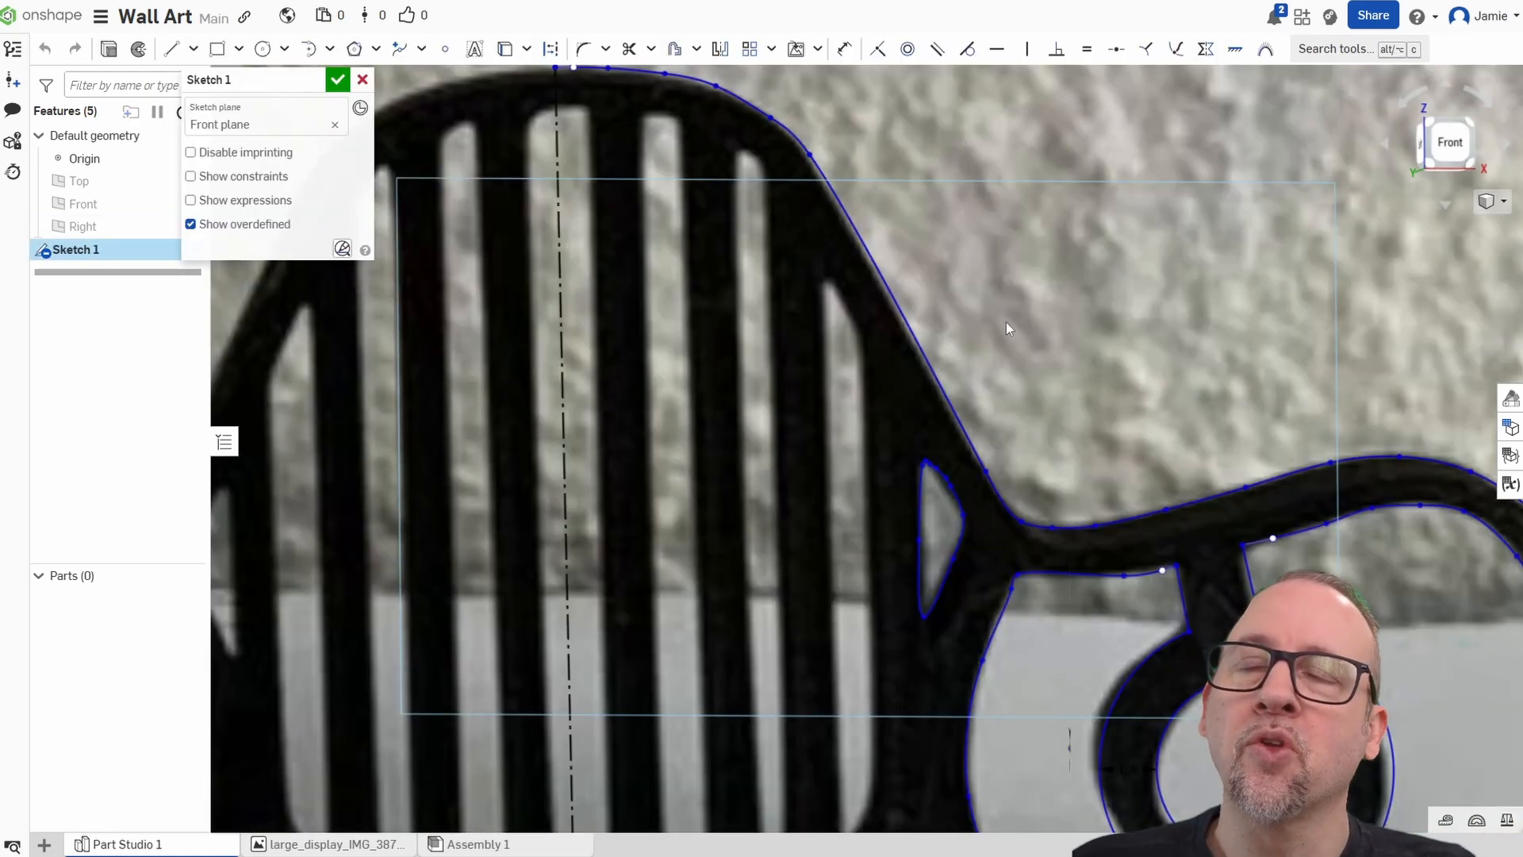
# Trace the centerline-side edge and bottom edge of the first full grille slot right of the centerline with lines, undoing the extra corner segment.
pyautogui.moveTo(979, 322); pyautogui.dragTo(1068, 314, button='middle')
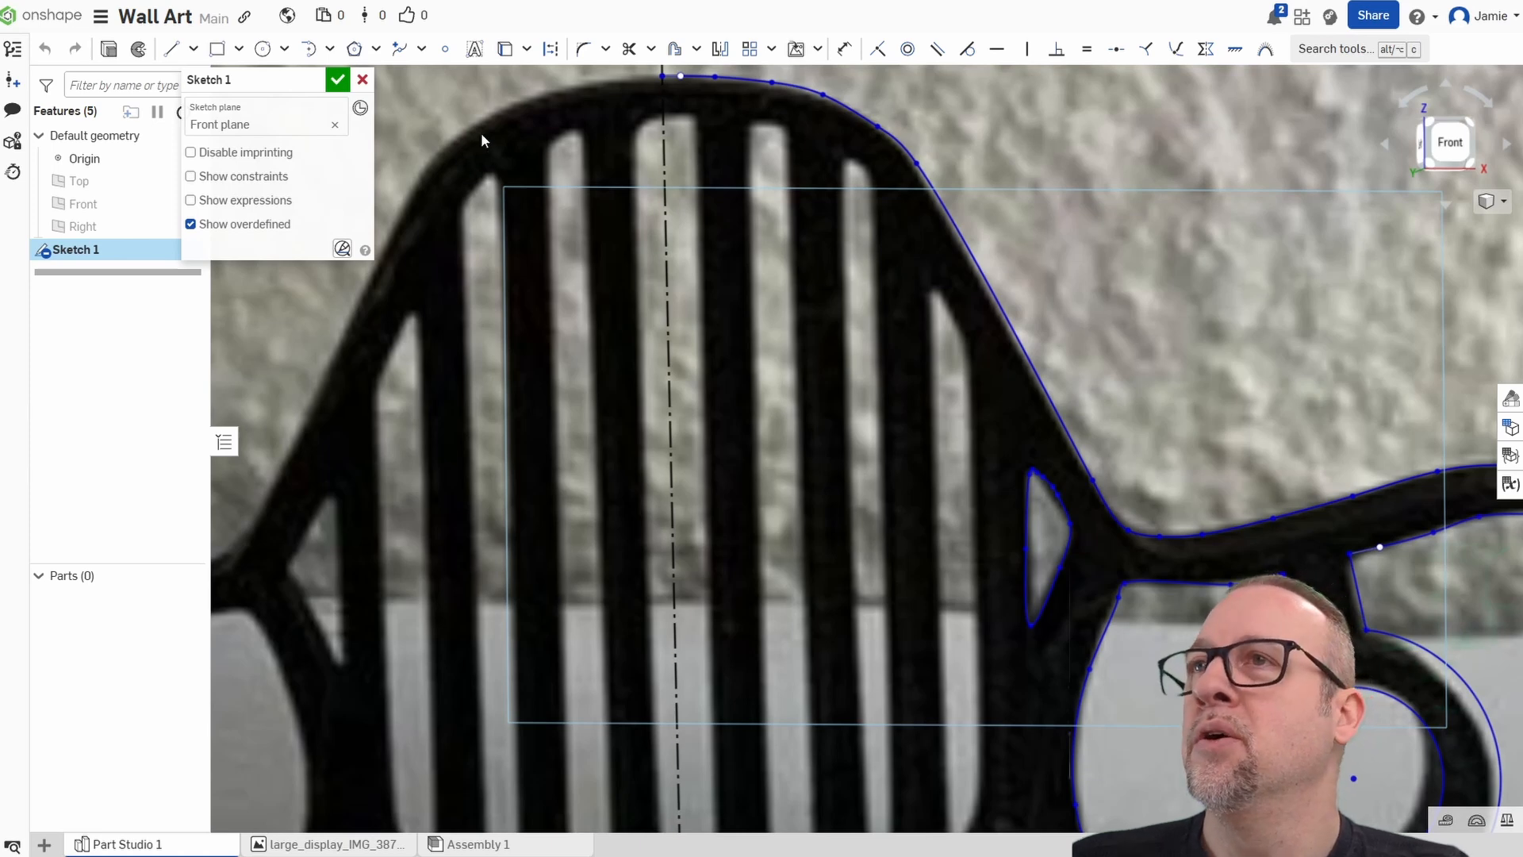
pyautogui.click(171, 49)
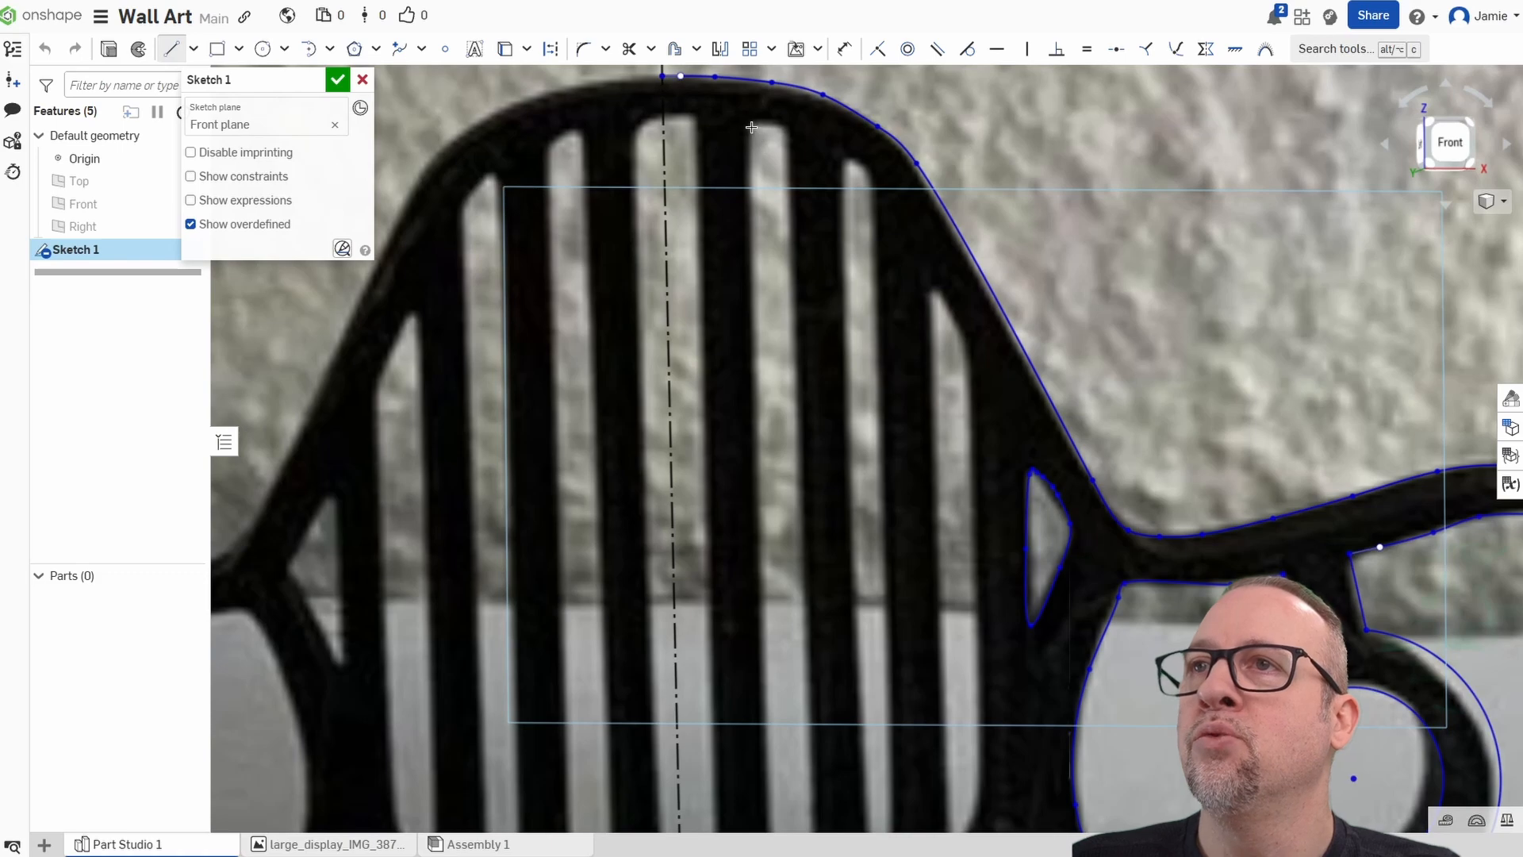
pyautogui.moveTo(762, 488); pyautogui.dragTo(747, 166, button='middle')
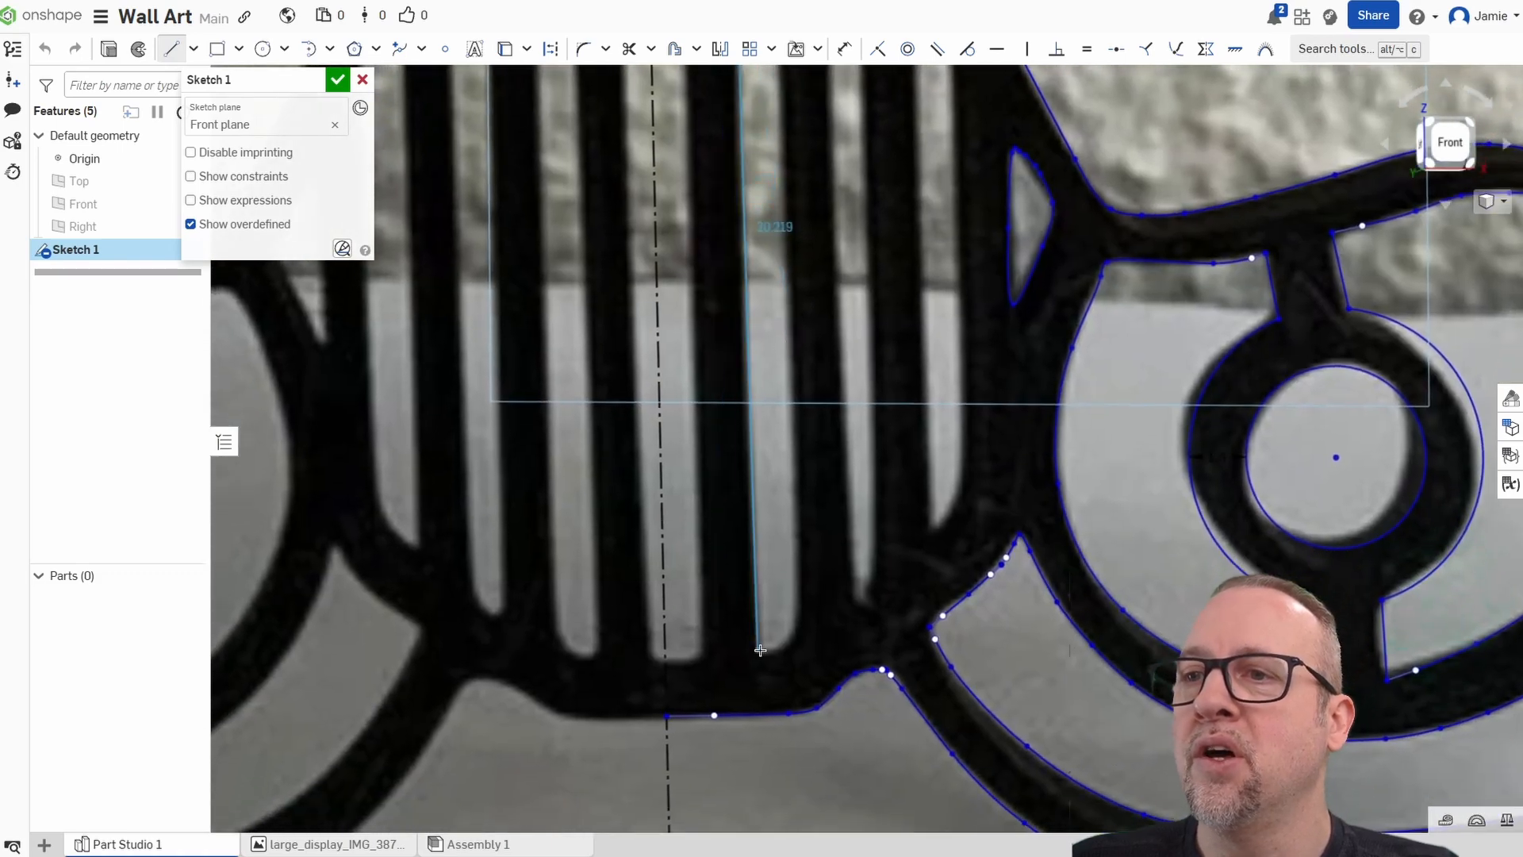
pyautogui.click(760, 653)
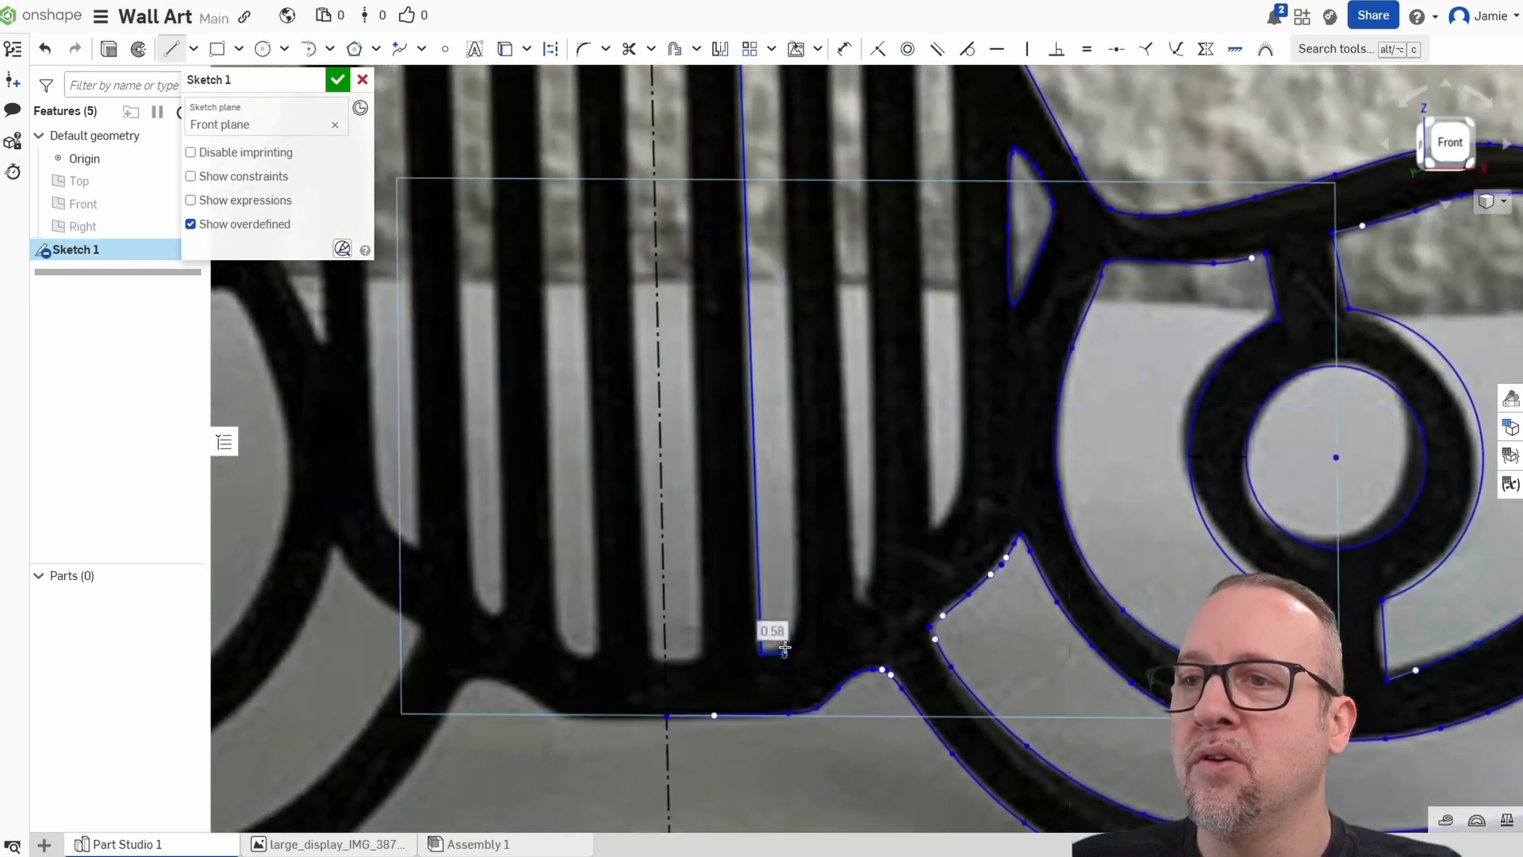
pyautogui.click(796, 626)
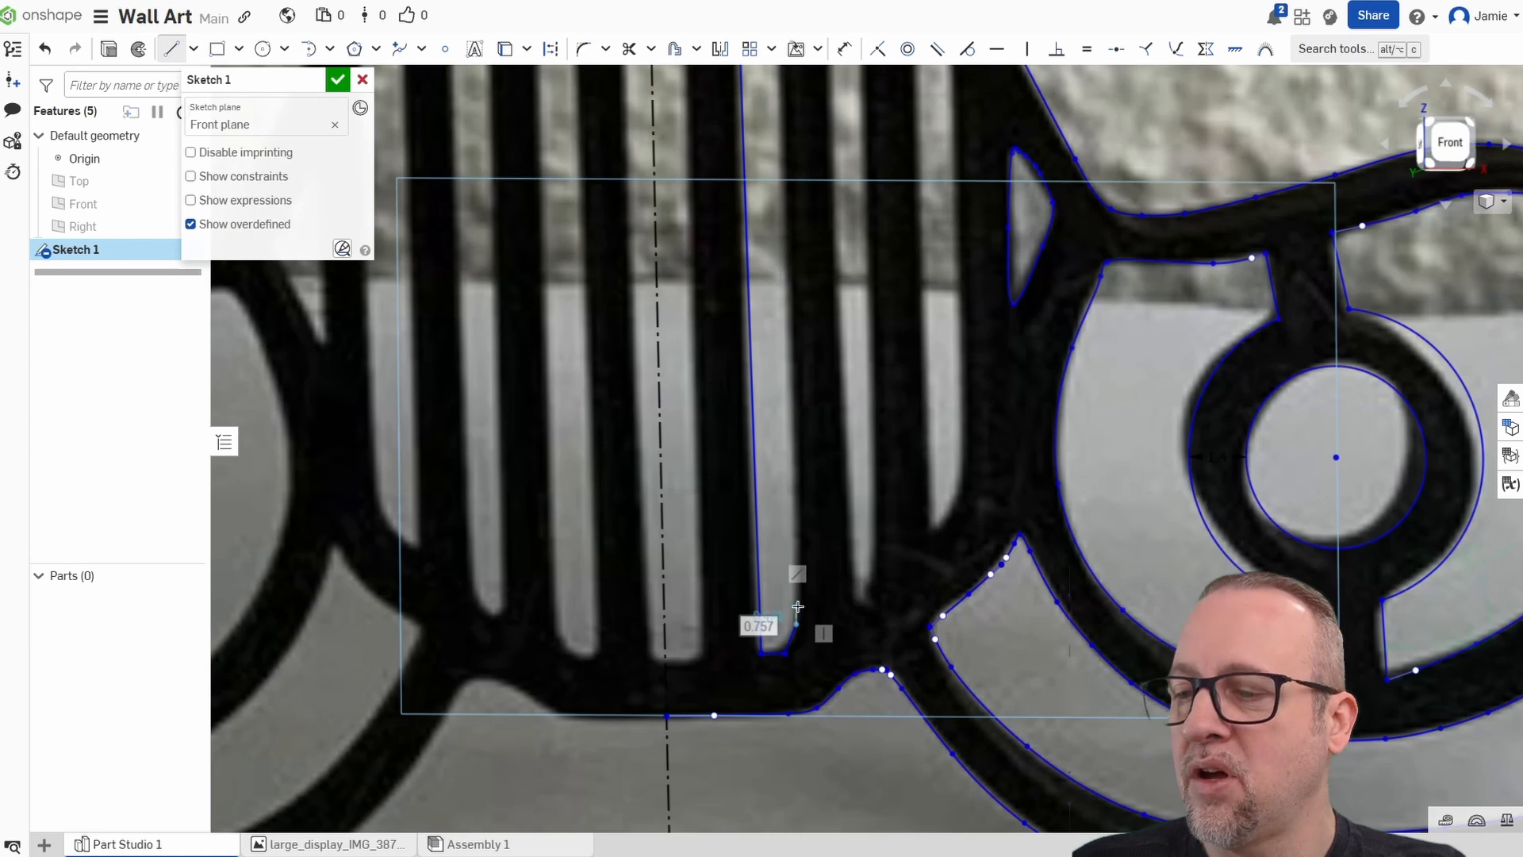
pyautogui.press('Escape')
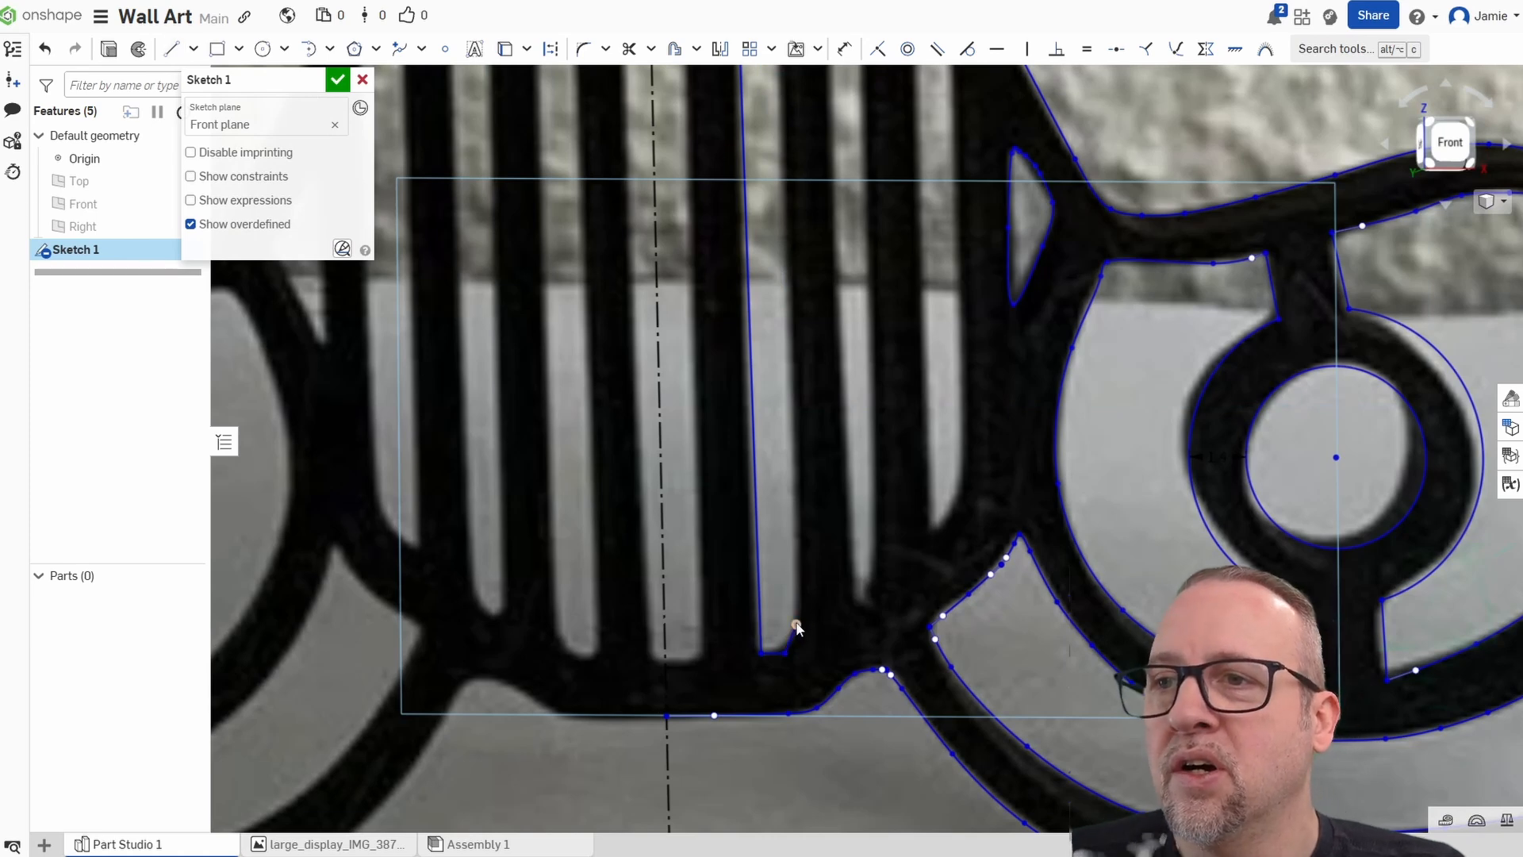
pyautogui.hotkey('ctrl', 'z')
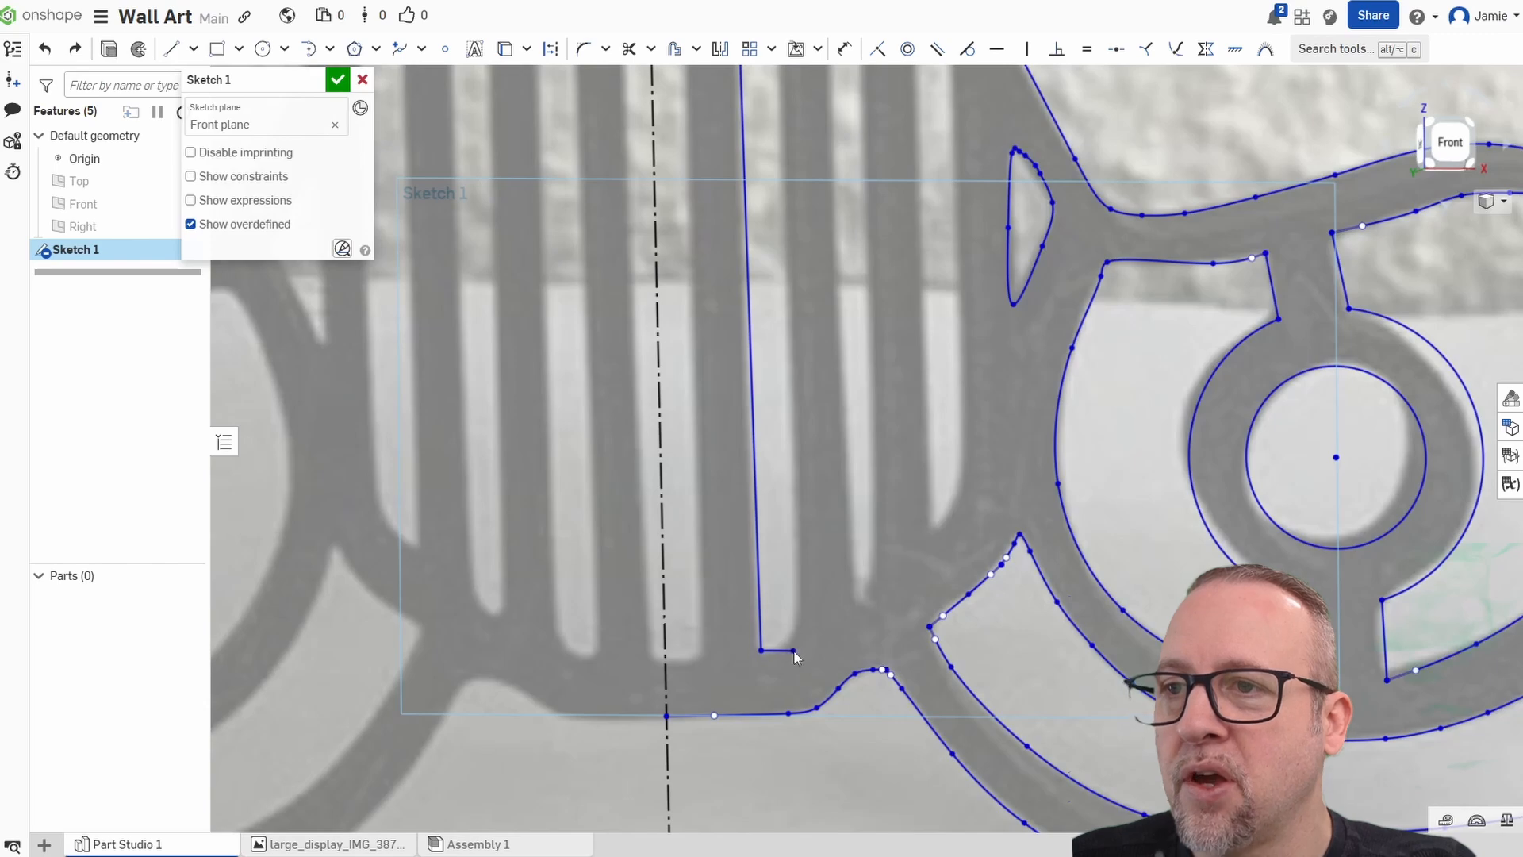
# Close that grille slot with a top line about 0.94 long and an outer side line, undo the stray corner segment, and adjust the lower outer corner.
pyautogui.scroll(-4, 820, 619)
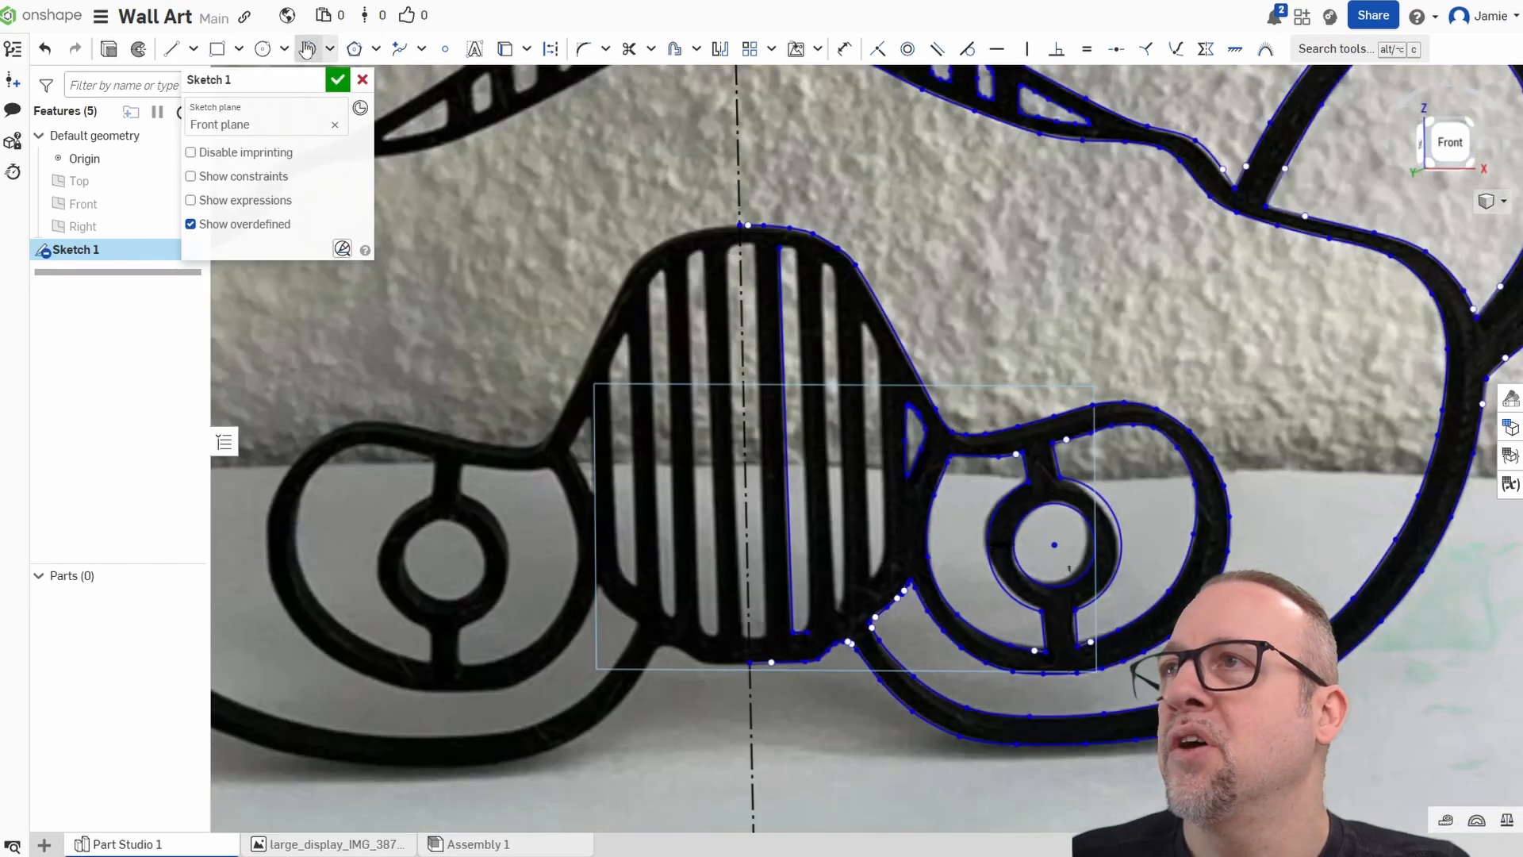
pyautogui.click(172, 49)
pyautogui.scroll(3, 717, 213)
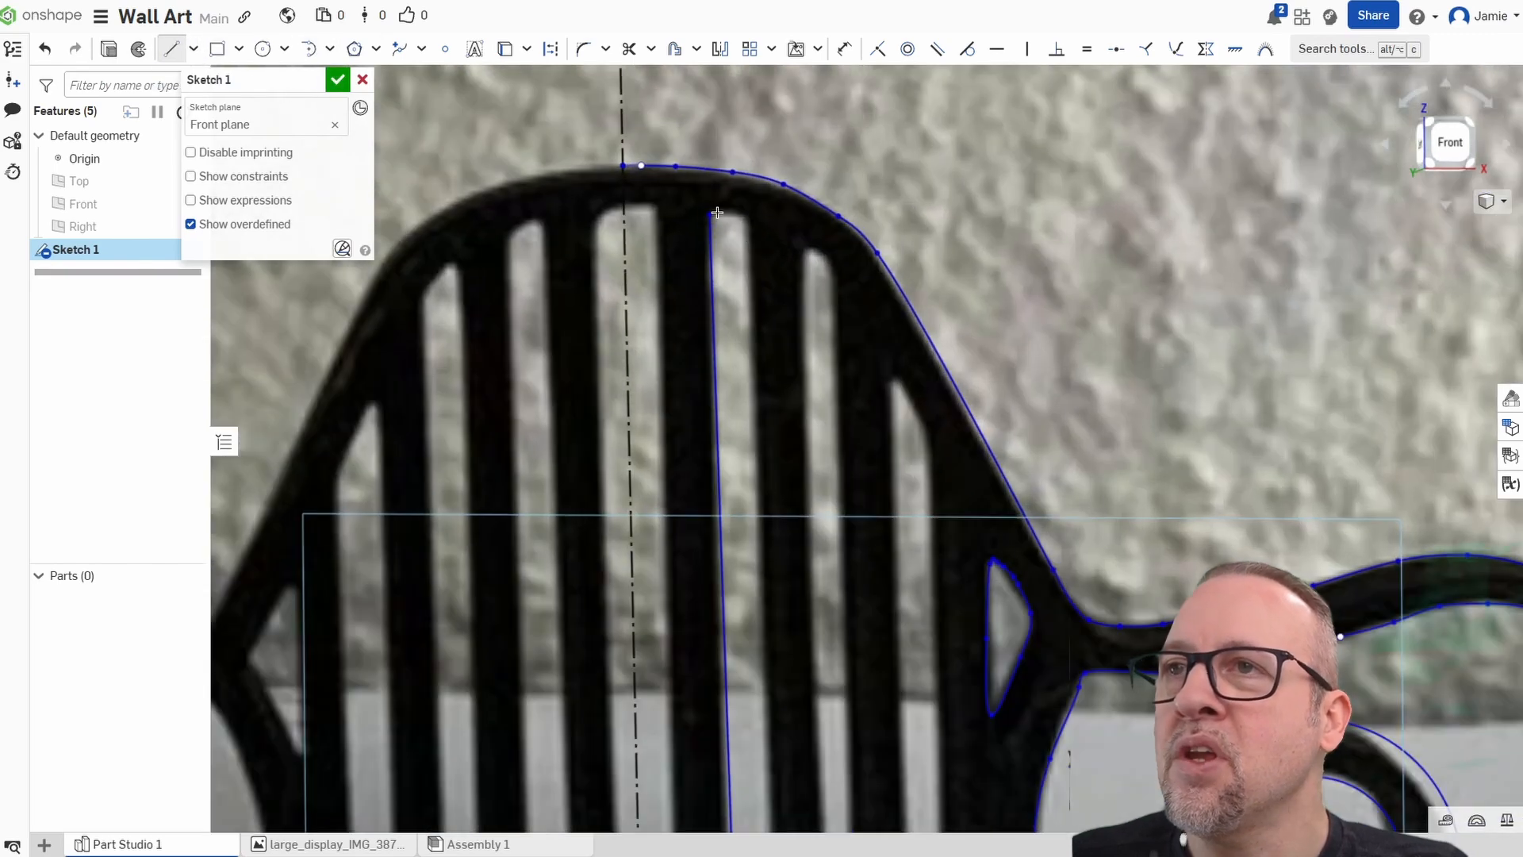
pyautogui.click(710, 213)
pyautogui.click(748, 213)
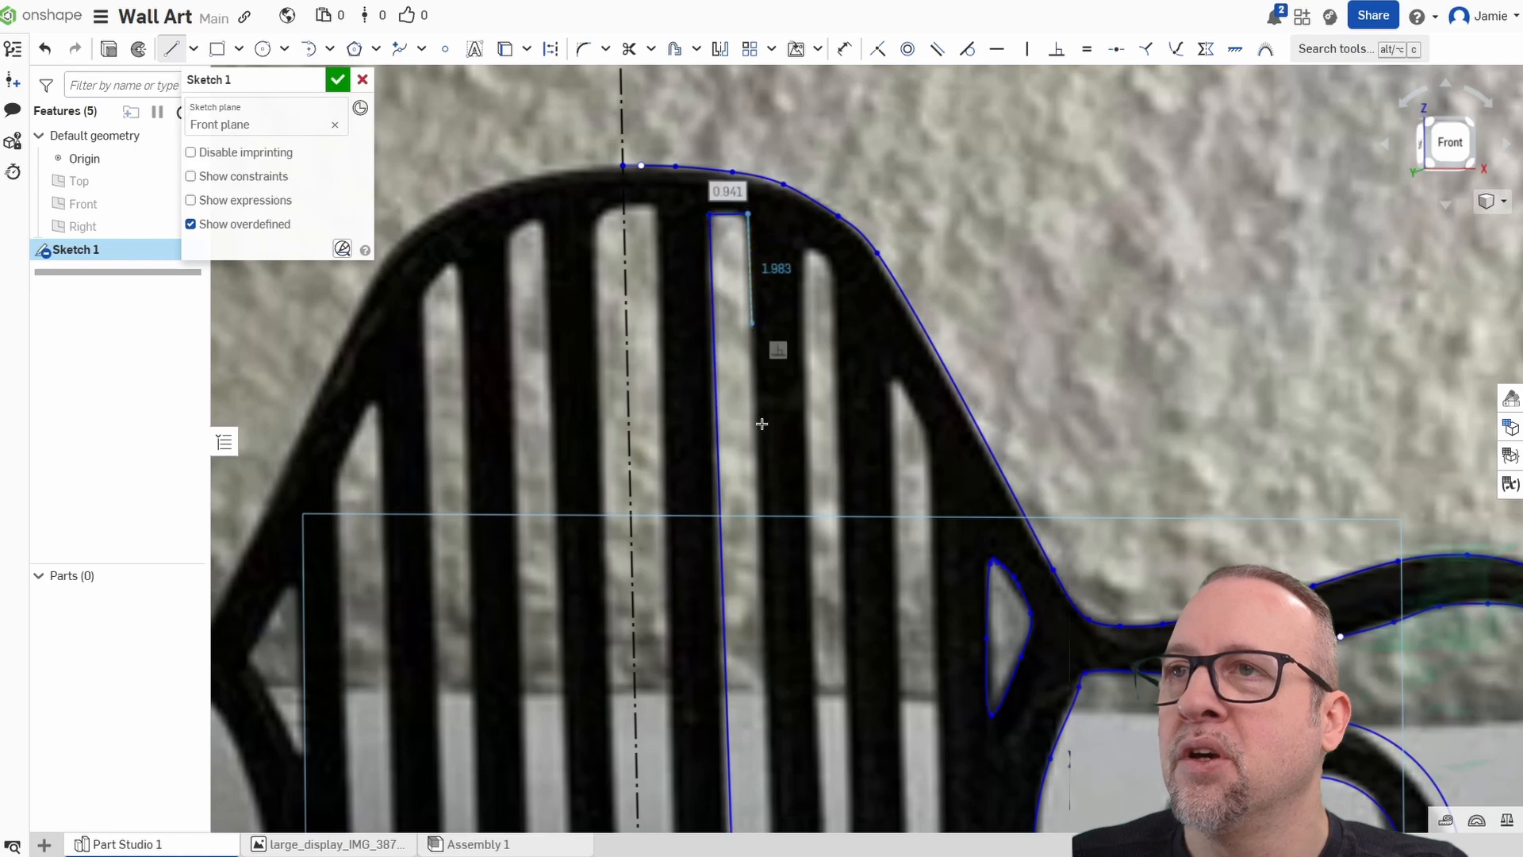
pyautogui.moveTo(784, 598); pyautogui.dragTo(786, 281, button='middle')
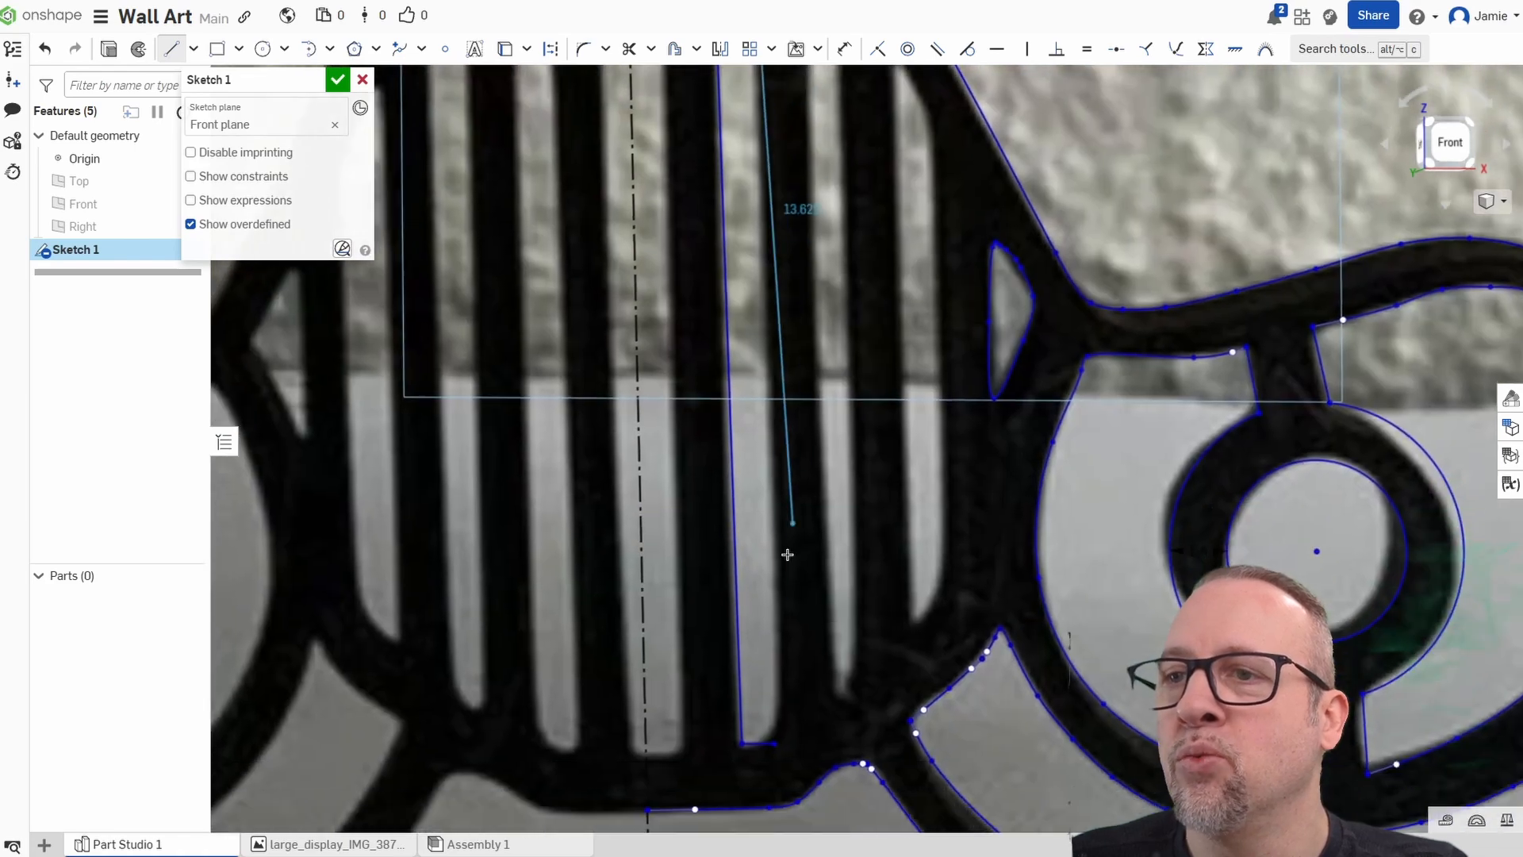
pyautogui.click(774, 742)
pyautogui.scroll(3, 773, 745)
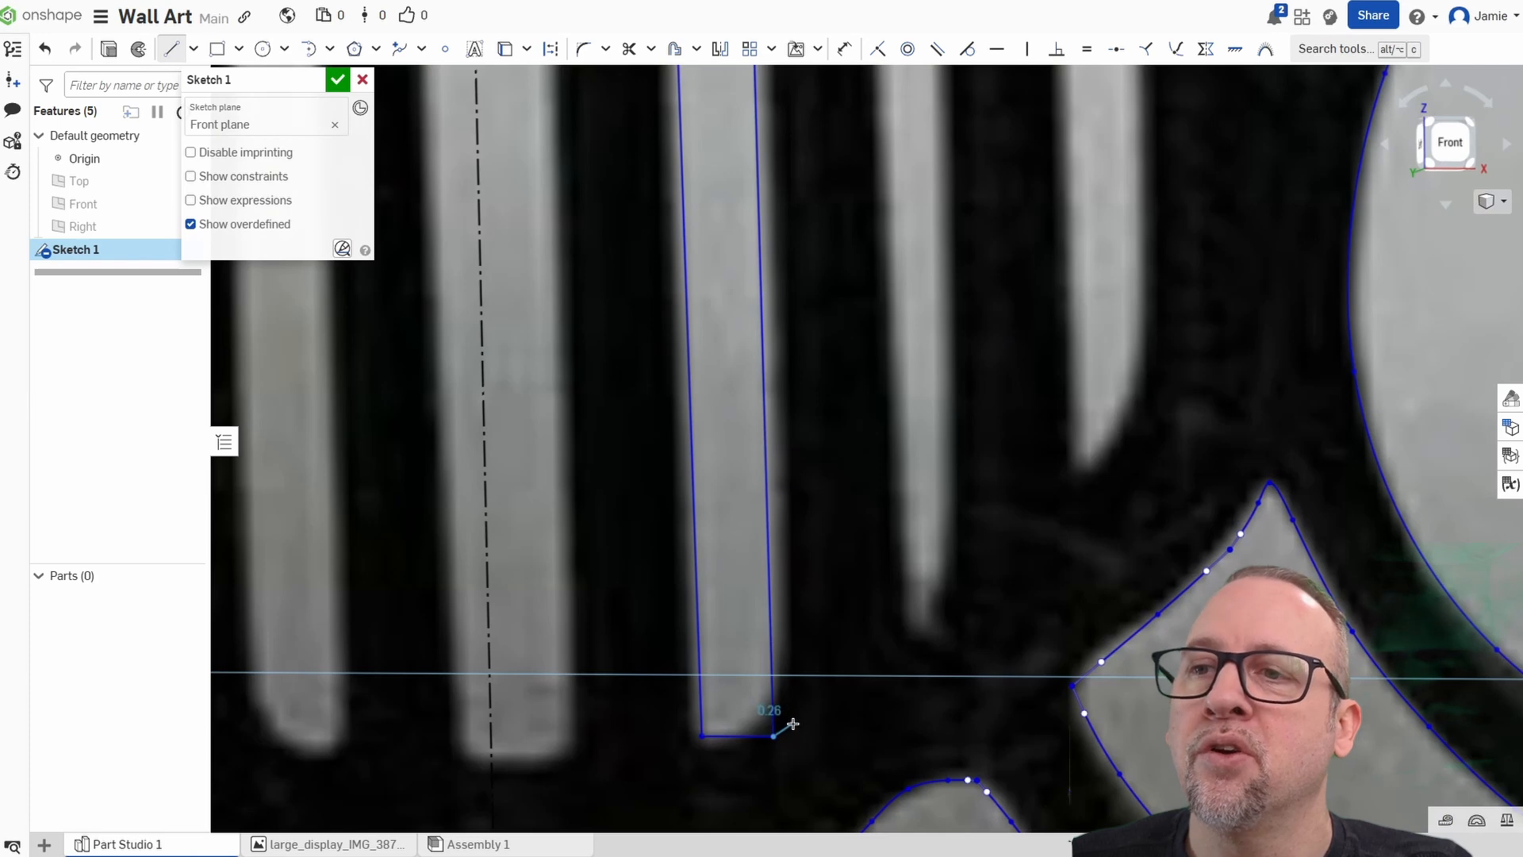
pyautogui.doubleClick(793, 723)
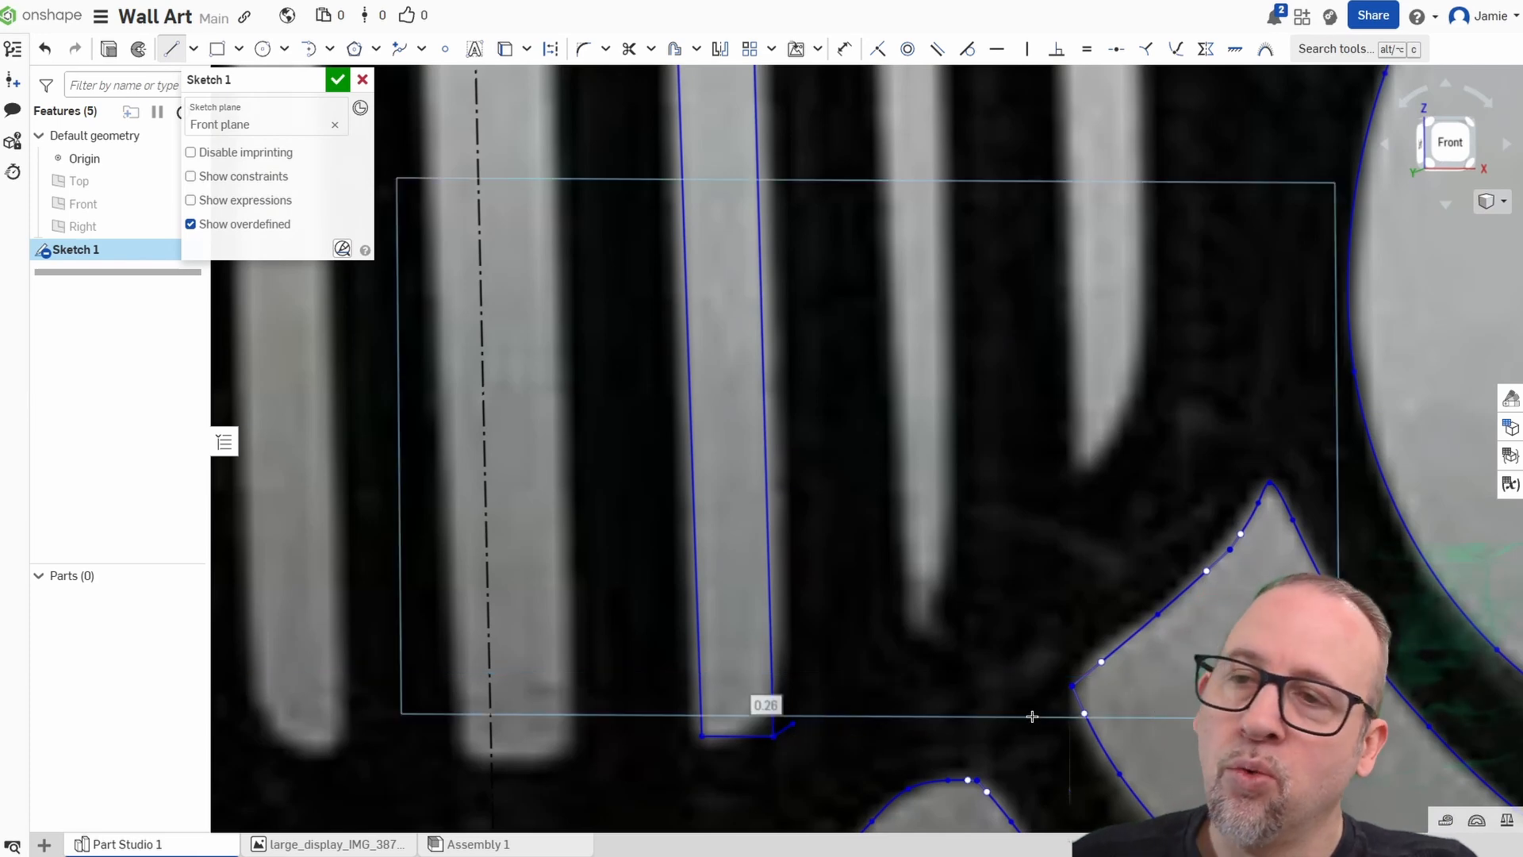
pyautogui.hotkey('ctrl', 'z')
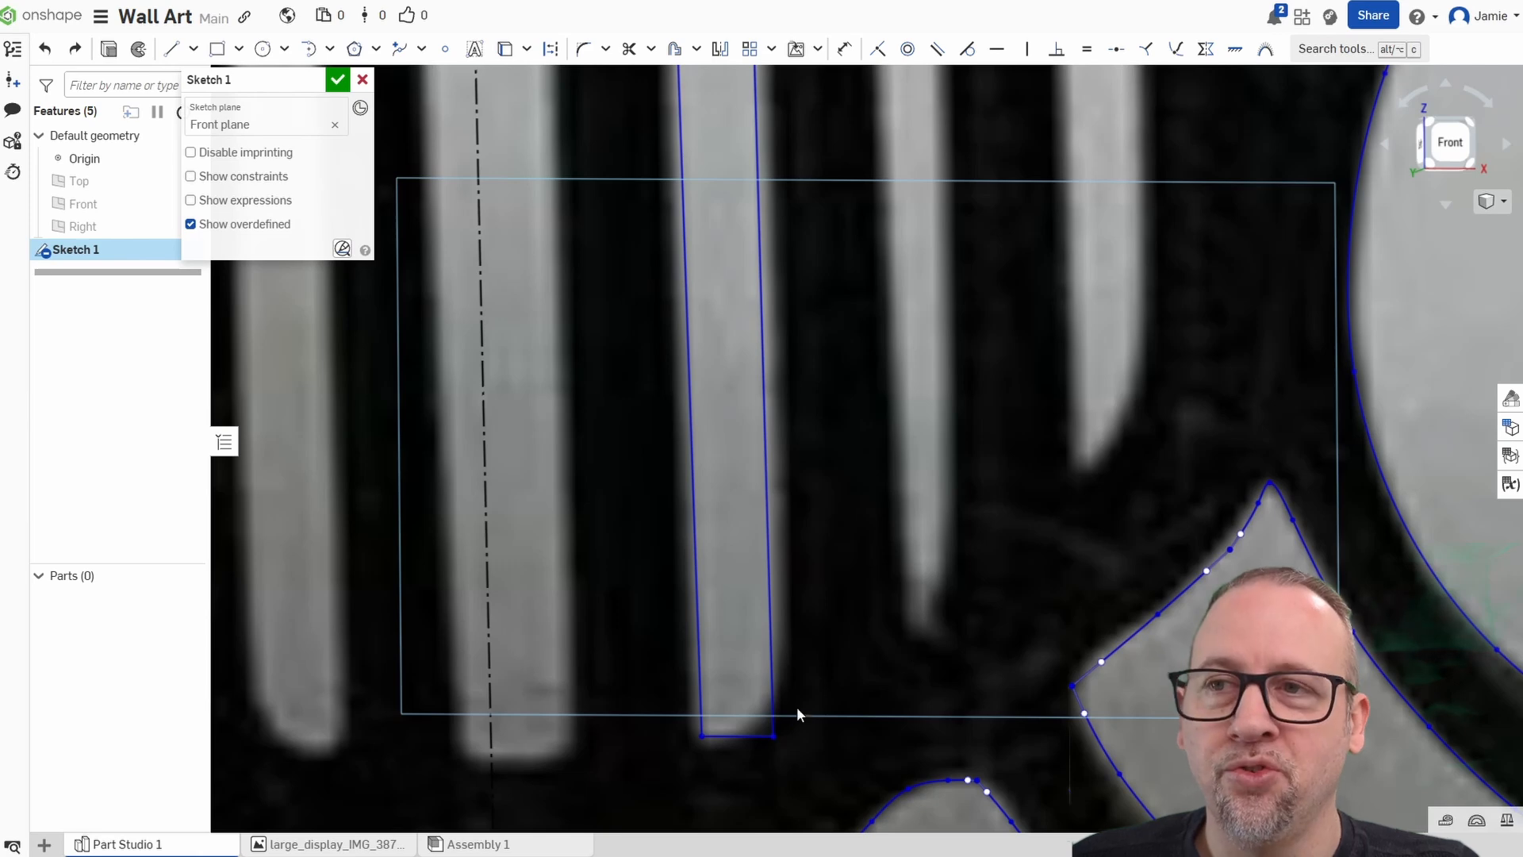
pyautogui.moveTo(775, 739); pyautogui.dragTo(786, 734)
# Draw a corner rectangle over the grille's central slot, spanning the centerline from the slot's top to its bottom.
pyautogui.scroll(-3, 936, 634)
pyautogui.scroll(-2, 919, 606)
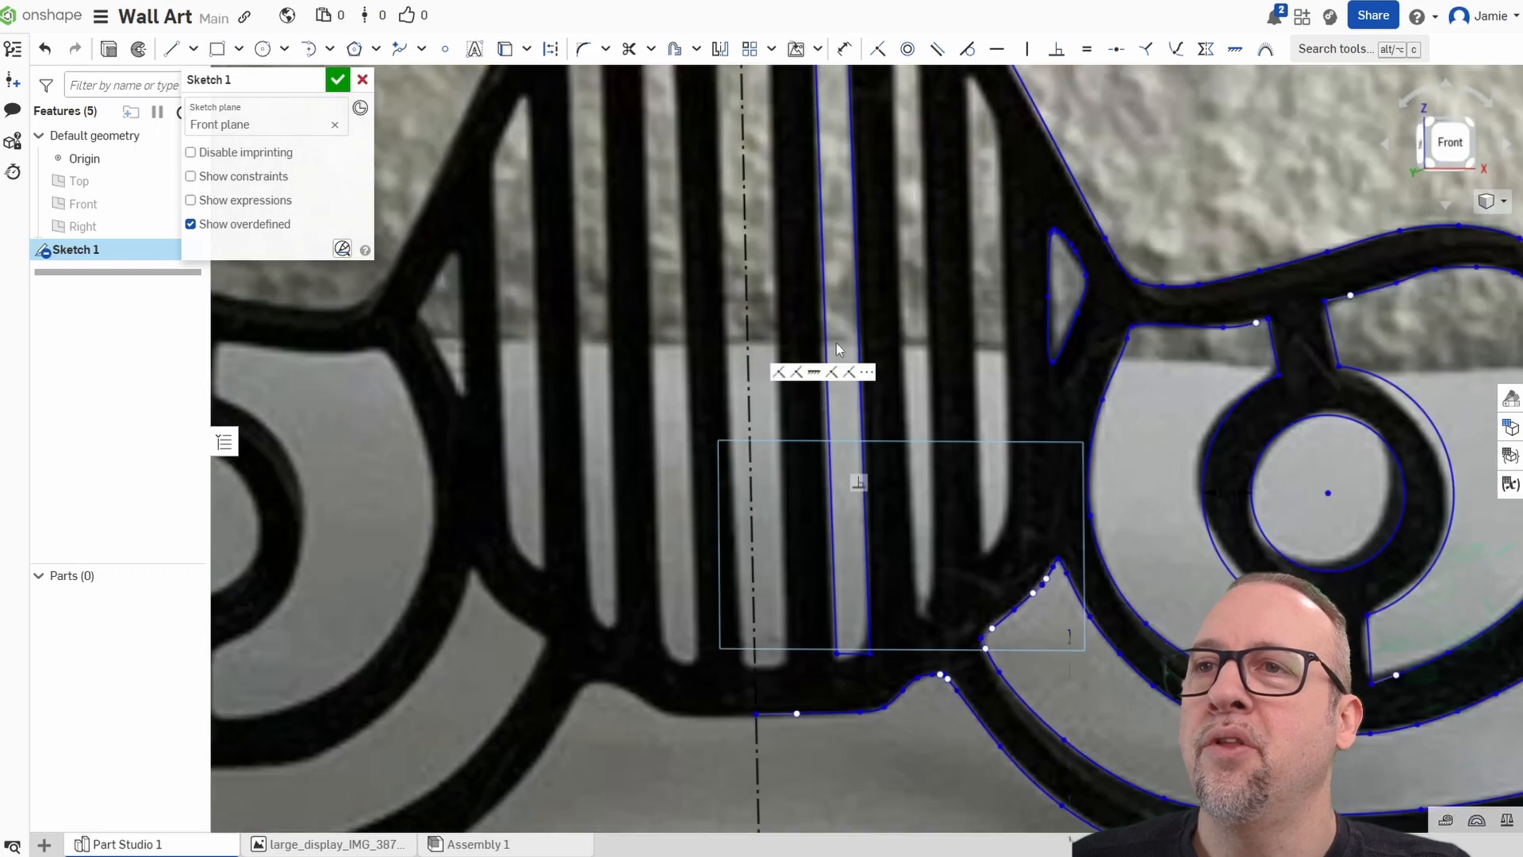
pyautogui.moveTo(850, 342); pyautogui.dragTo(871, 578, button='middle')
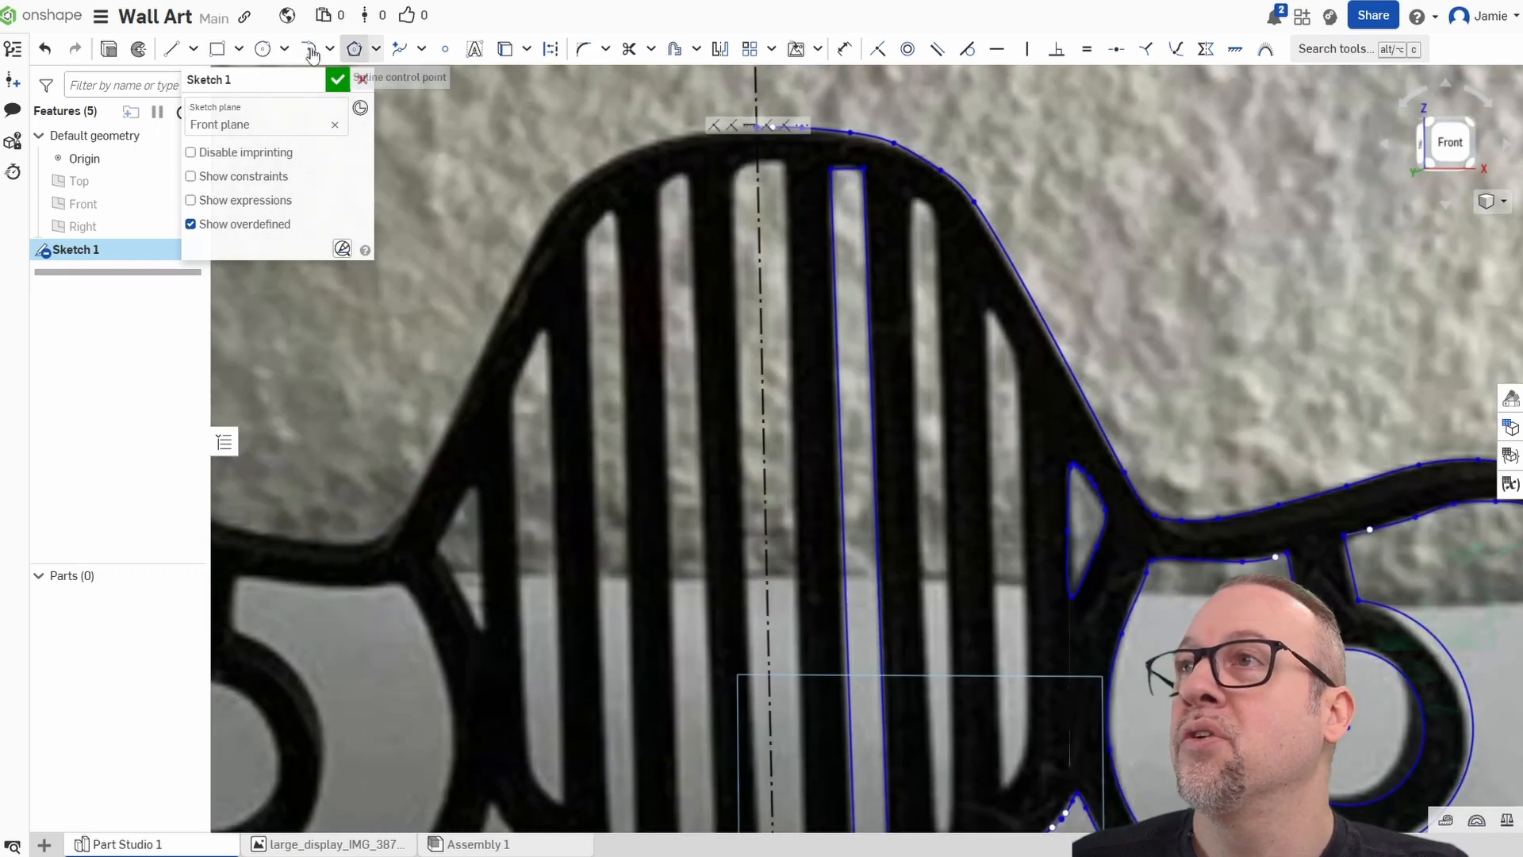
pyautogui.click(217, 49)
pyautogui.click(748, 162)
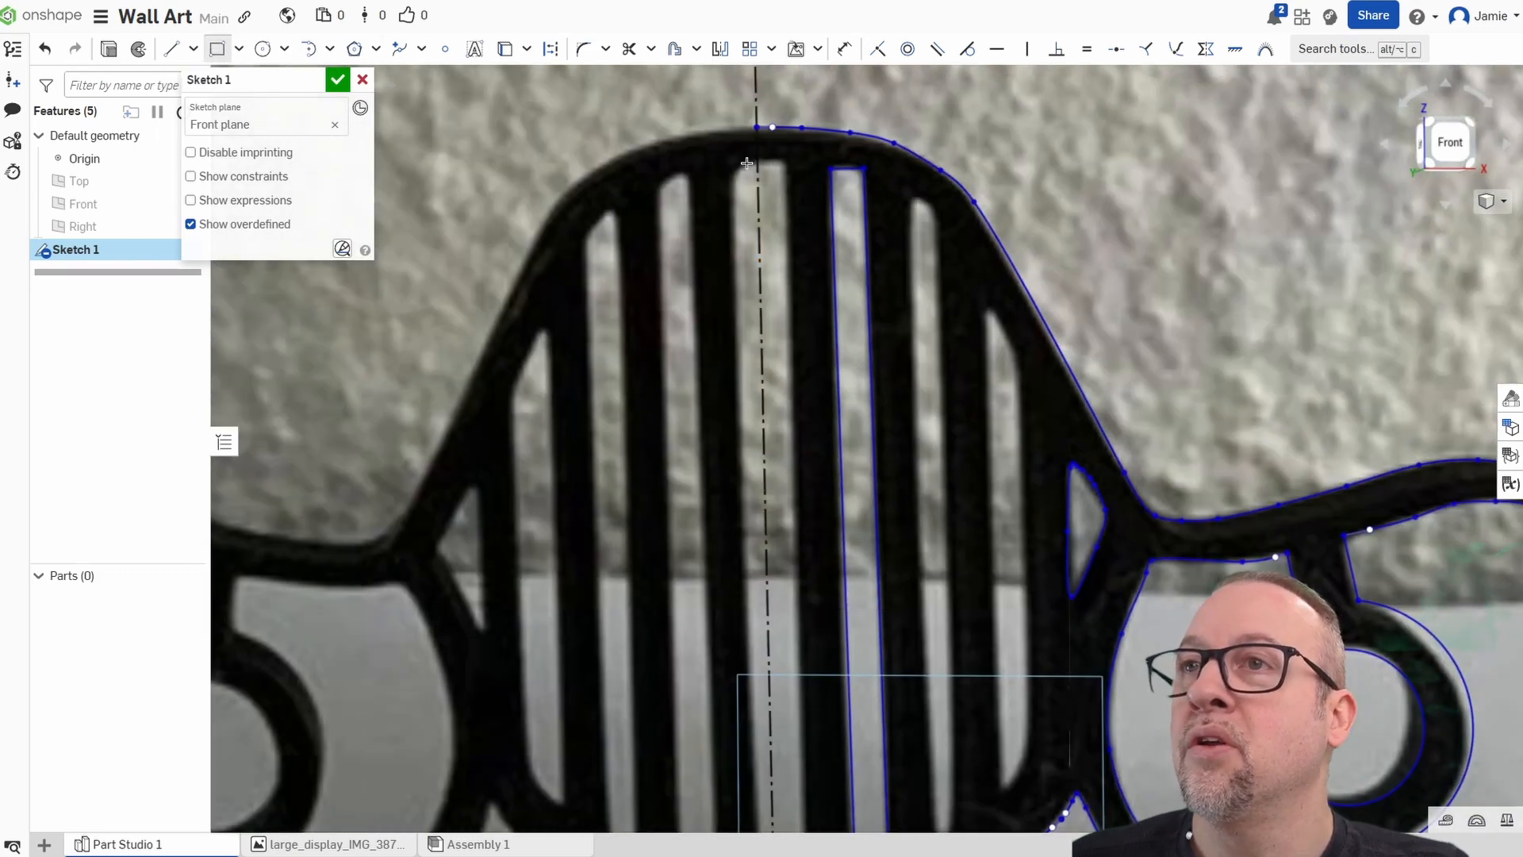
pyautogui.moveTo(778, 714); pyautogui.dragTo(739, 434, button='middle')
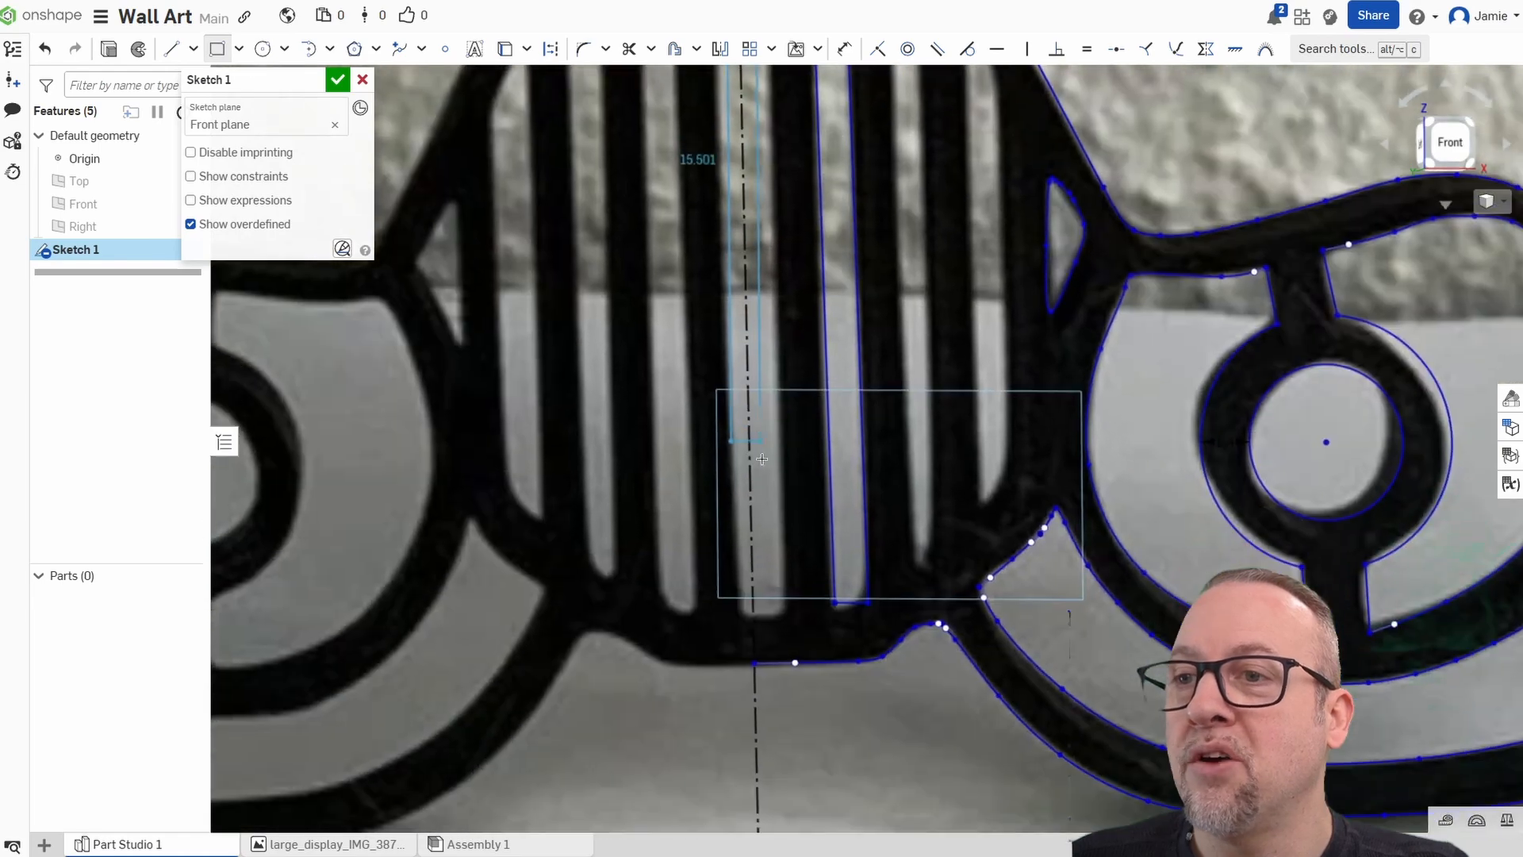
pyautogui.scroll(3, 739, 627)
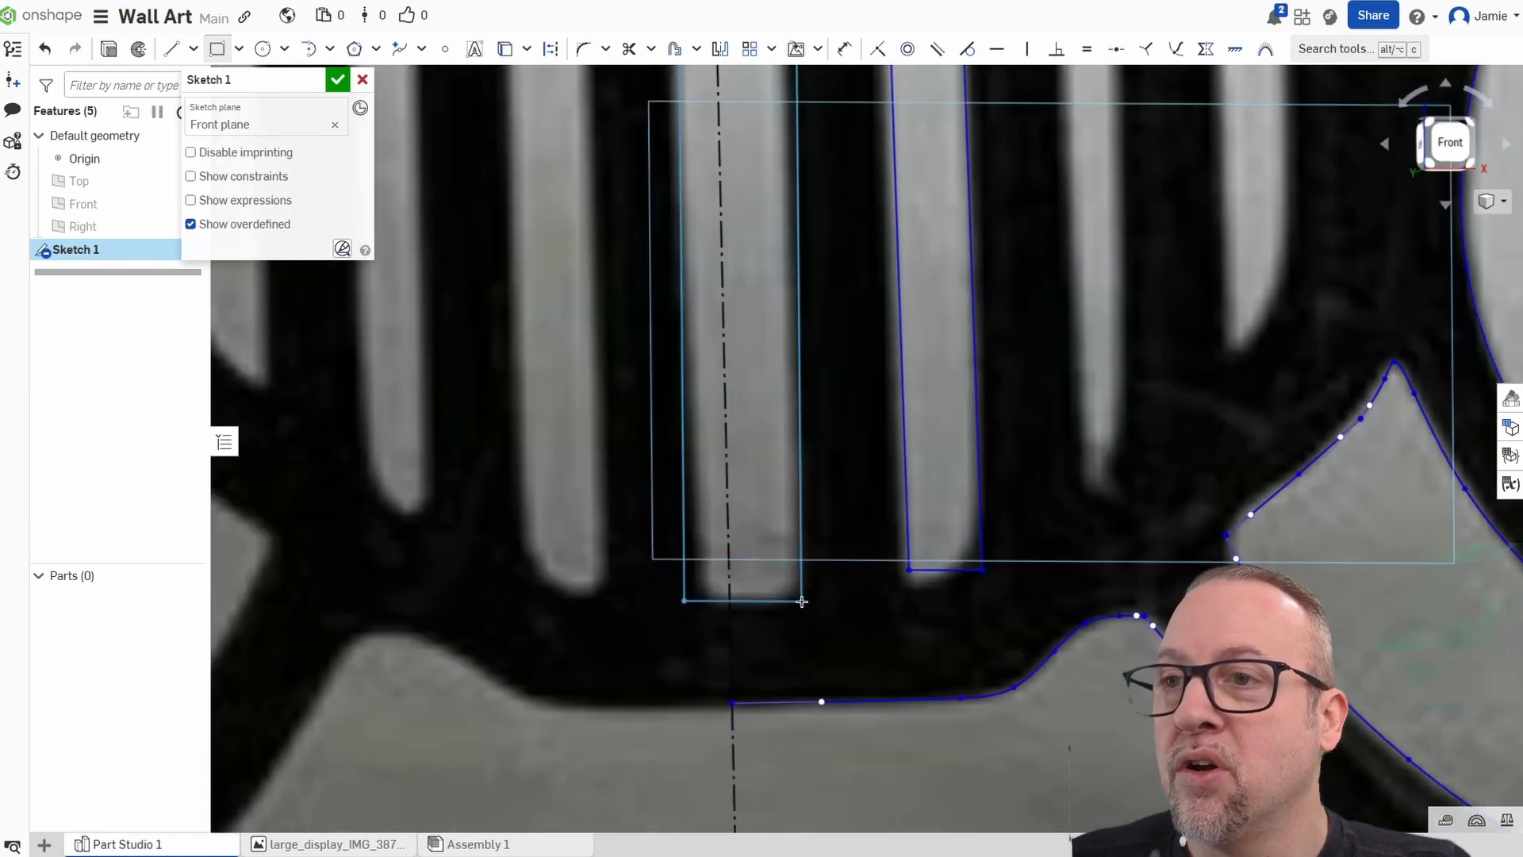
pyautogui.click(802, 601)
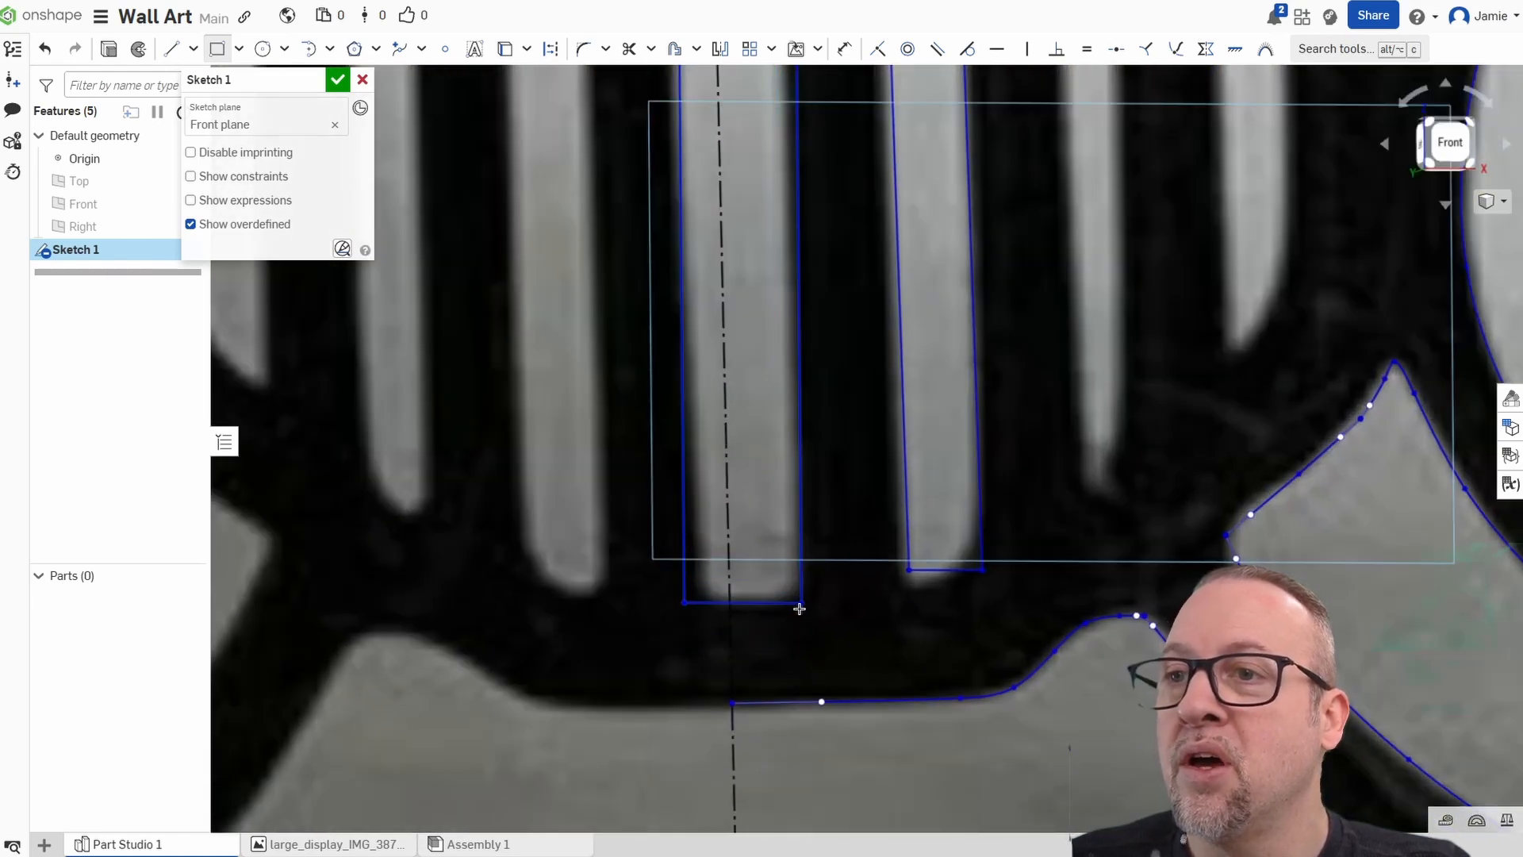
pyautogui.rightClick(847, 657)
pyautogui.click(878, 667)
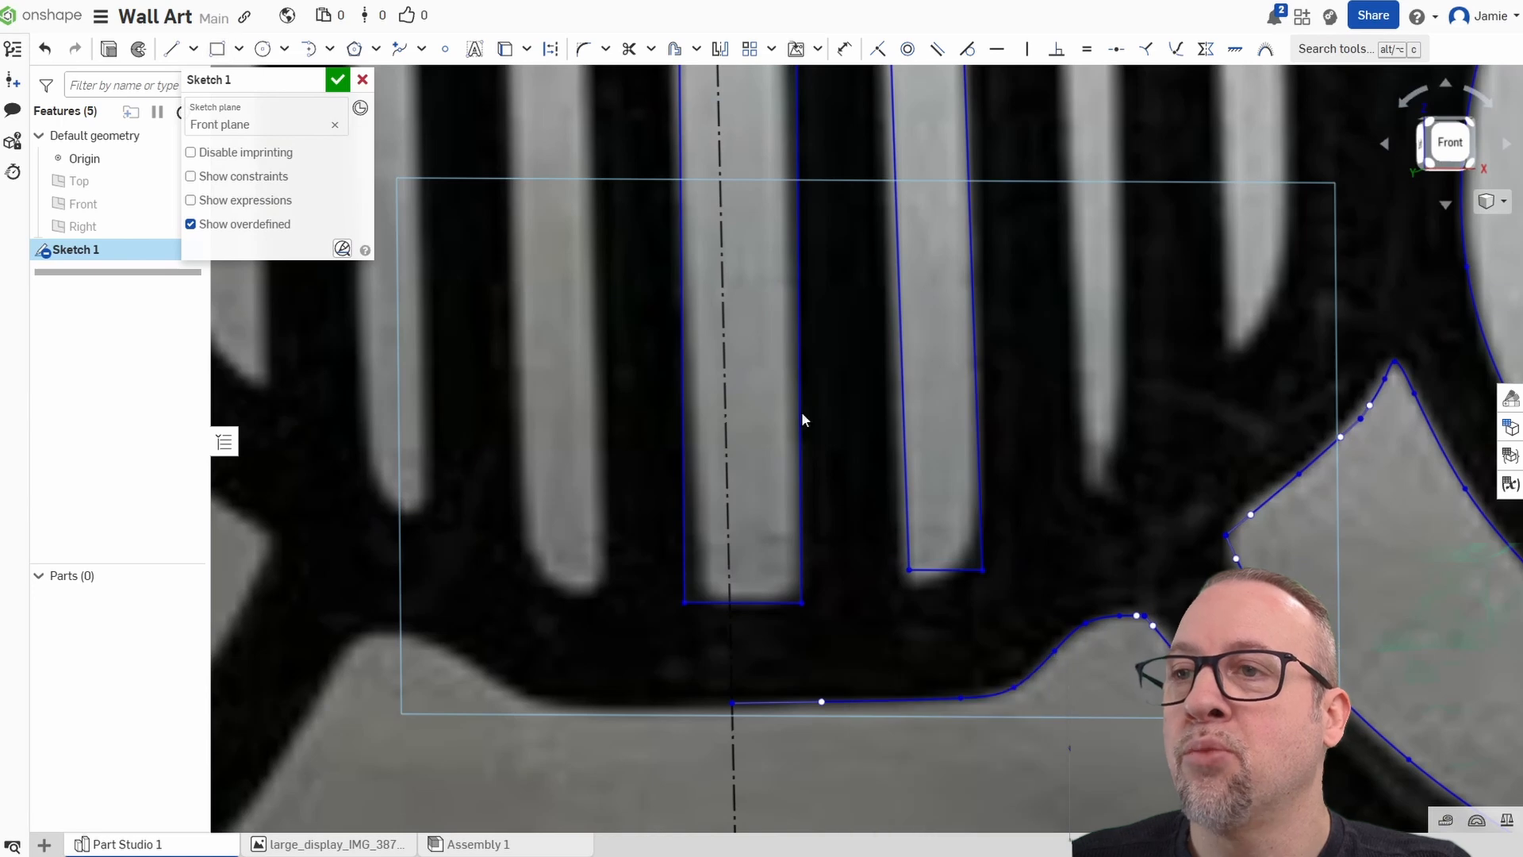
# Trim away the central slot rectangle's side, bottom and top segments left of the centerline.
pyautogui.click(630, 50)
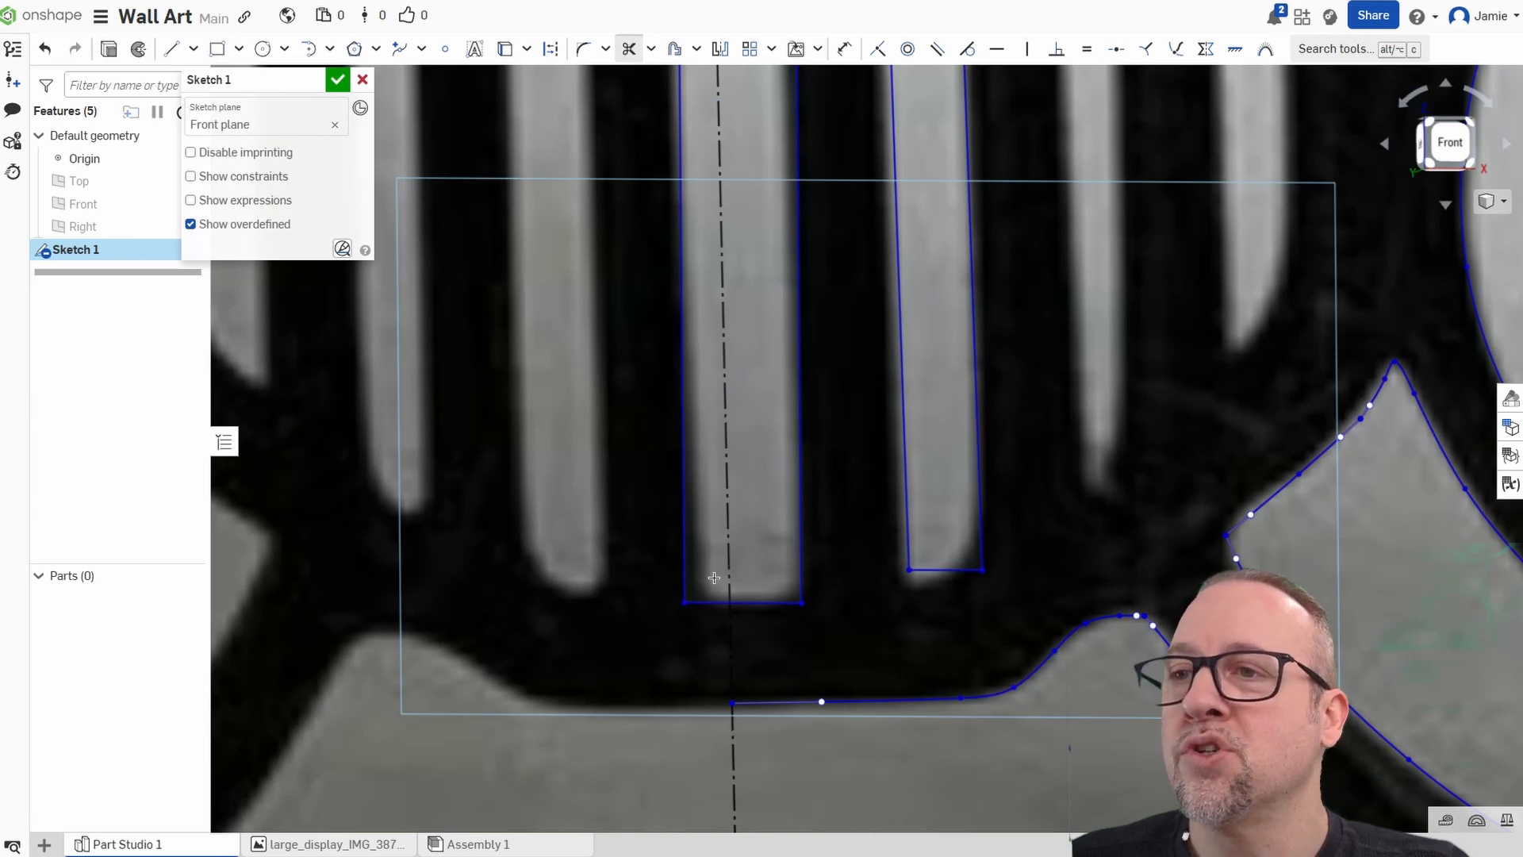
pyautogui.click(694, 602)
pyautogui.click(683, 566)
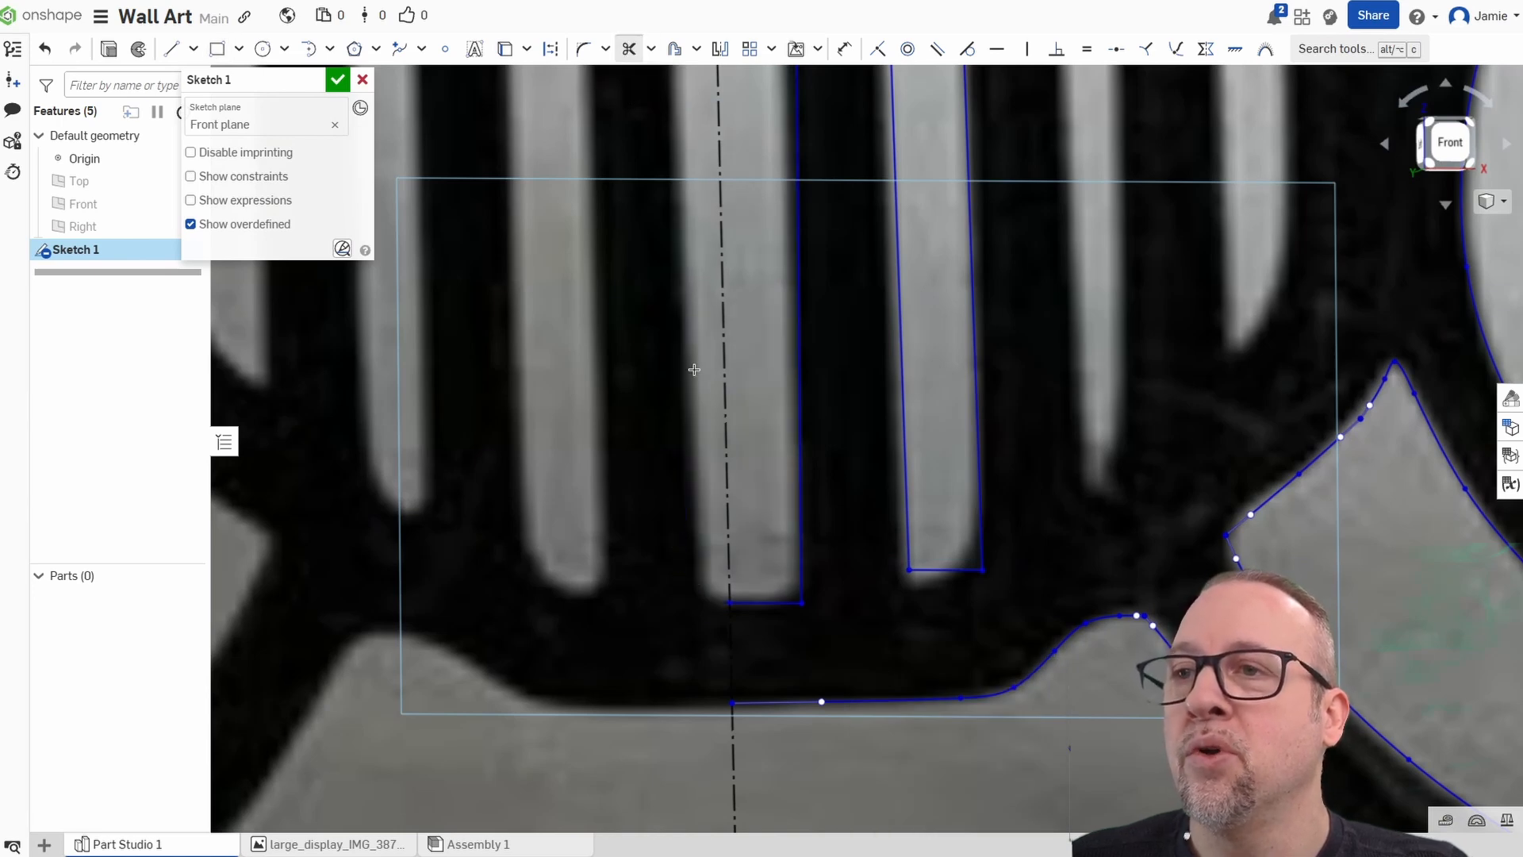
pyautogui.moveTo(690, 297); pyautogui.dragTo(705, 758, button='middle')
pyautogui.scroll(-3, 649, 423)
pyautogui.moveTo(648, 262); pyautogui.dragTo(745, 658, button='middle')
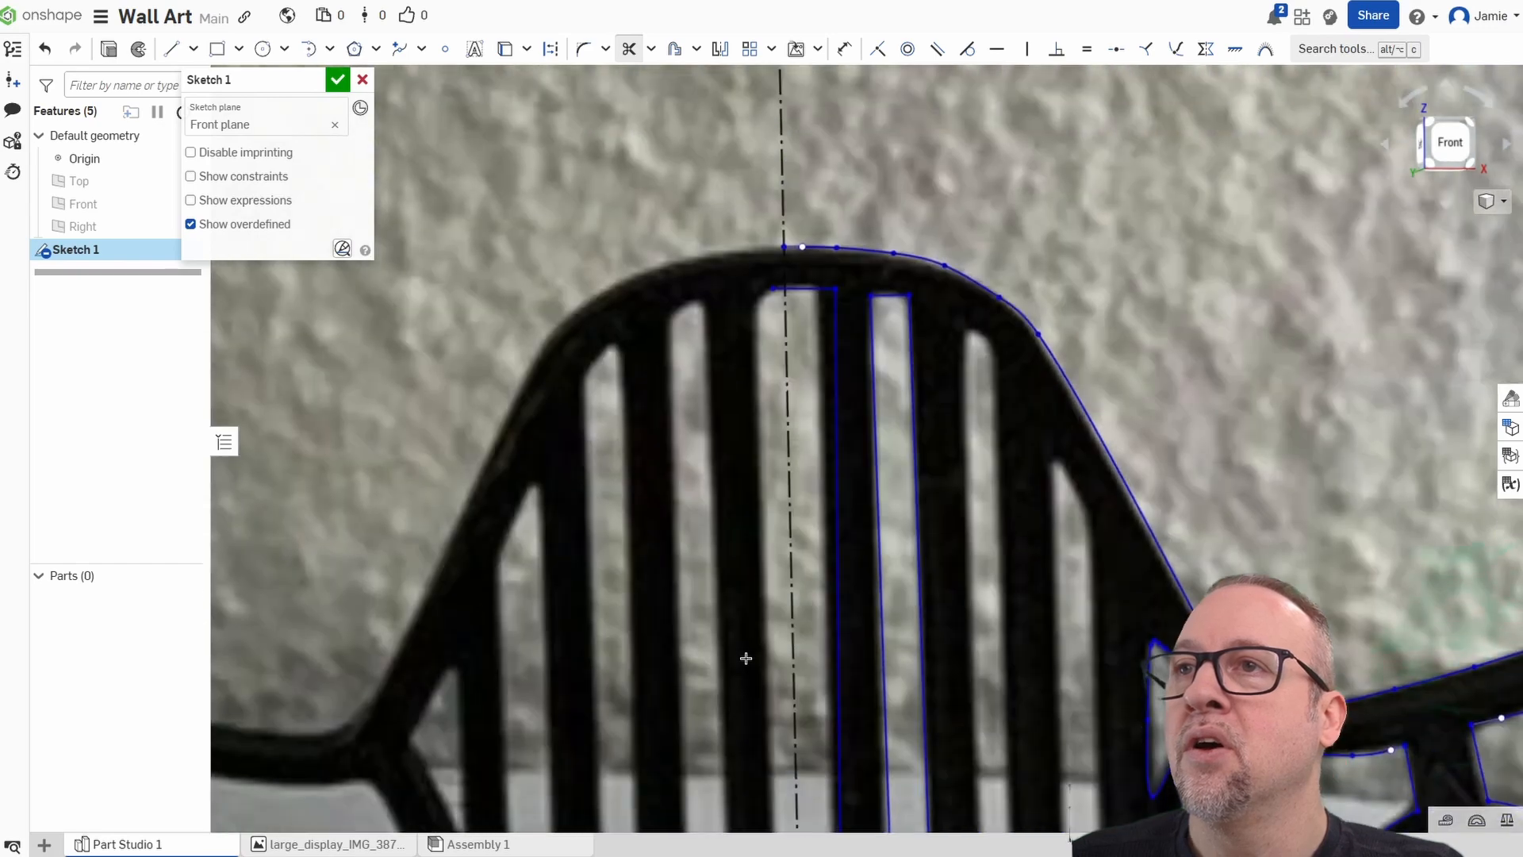
pyautogui.scroll(3, 758, 326)
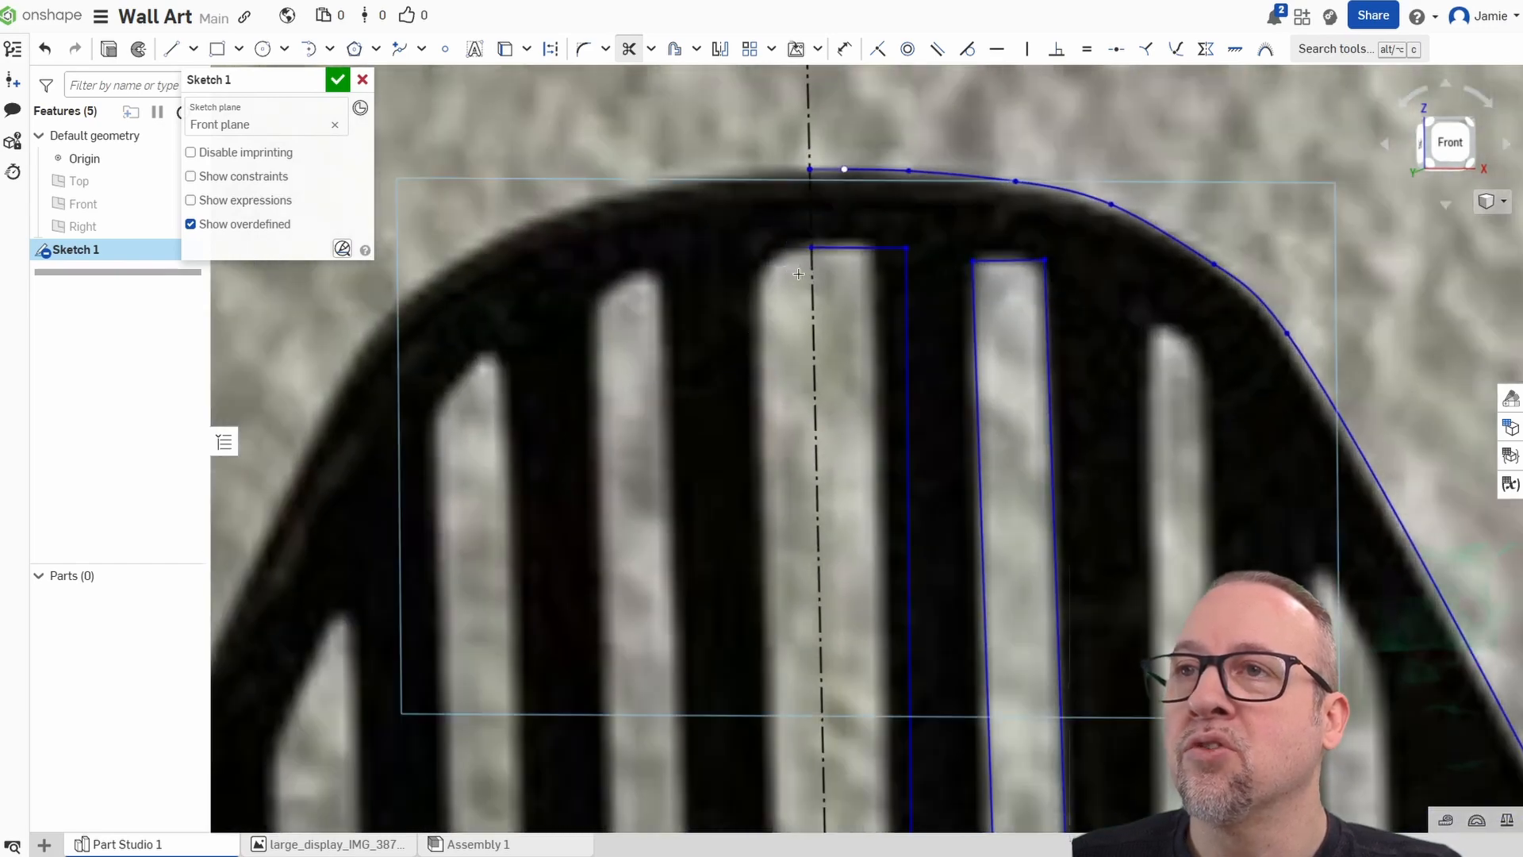
# End trimming and move the central slot's upper outer corner inward onto the reference slot's upper outer corner.
pyautogui.scroll(3, 833, 264)
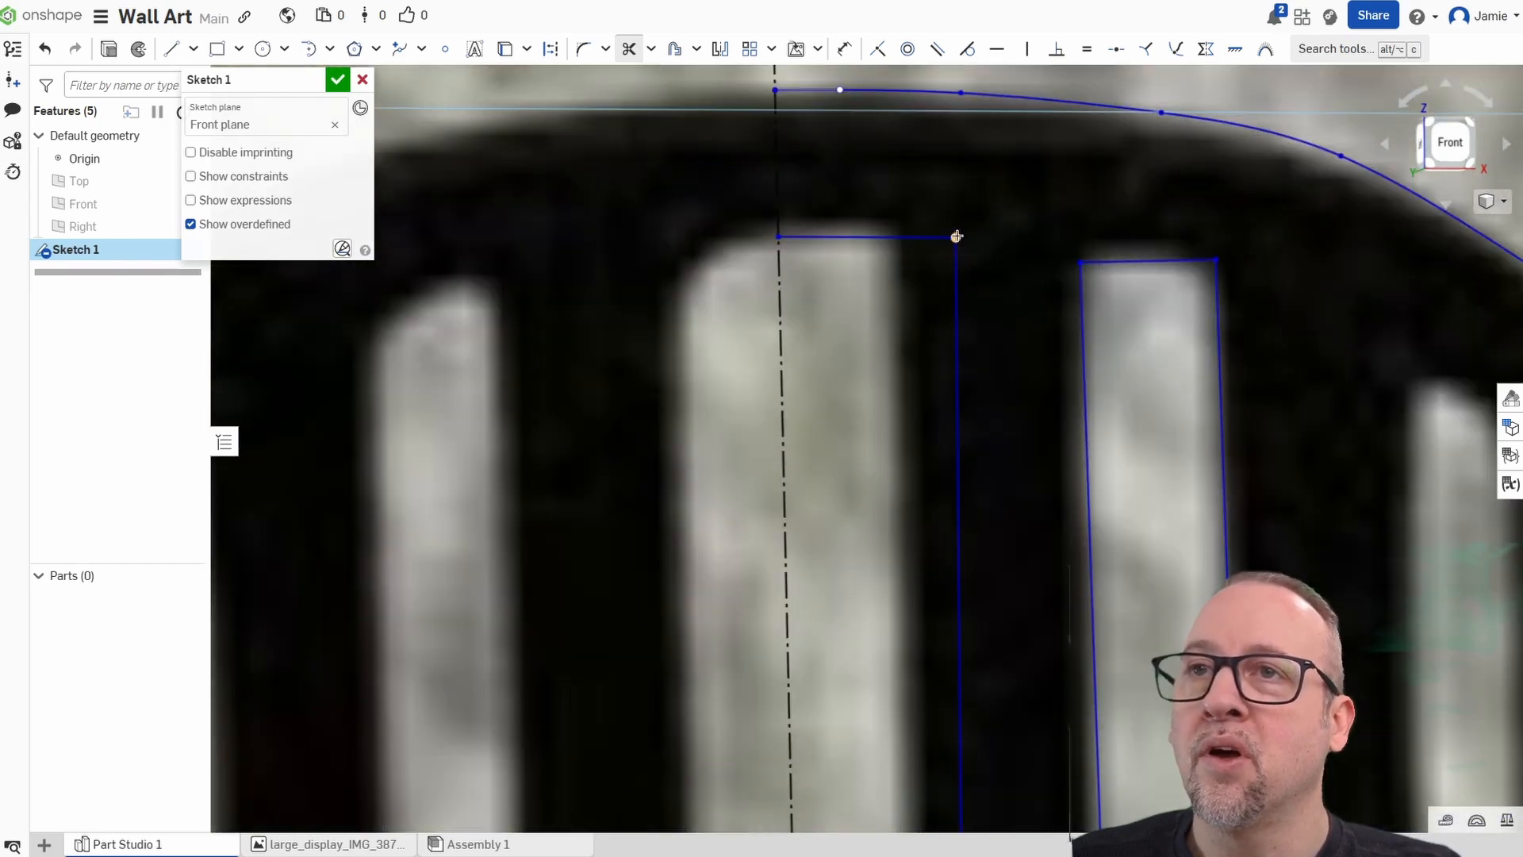
pyautogui.rightClick(914, 272)
pyautogui.click(940, 294)
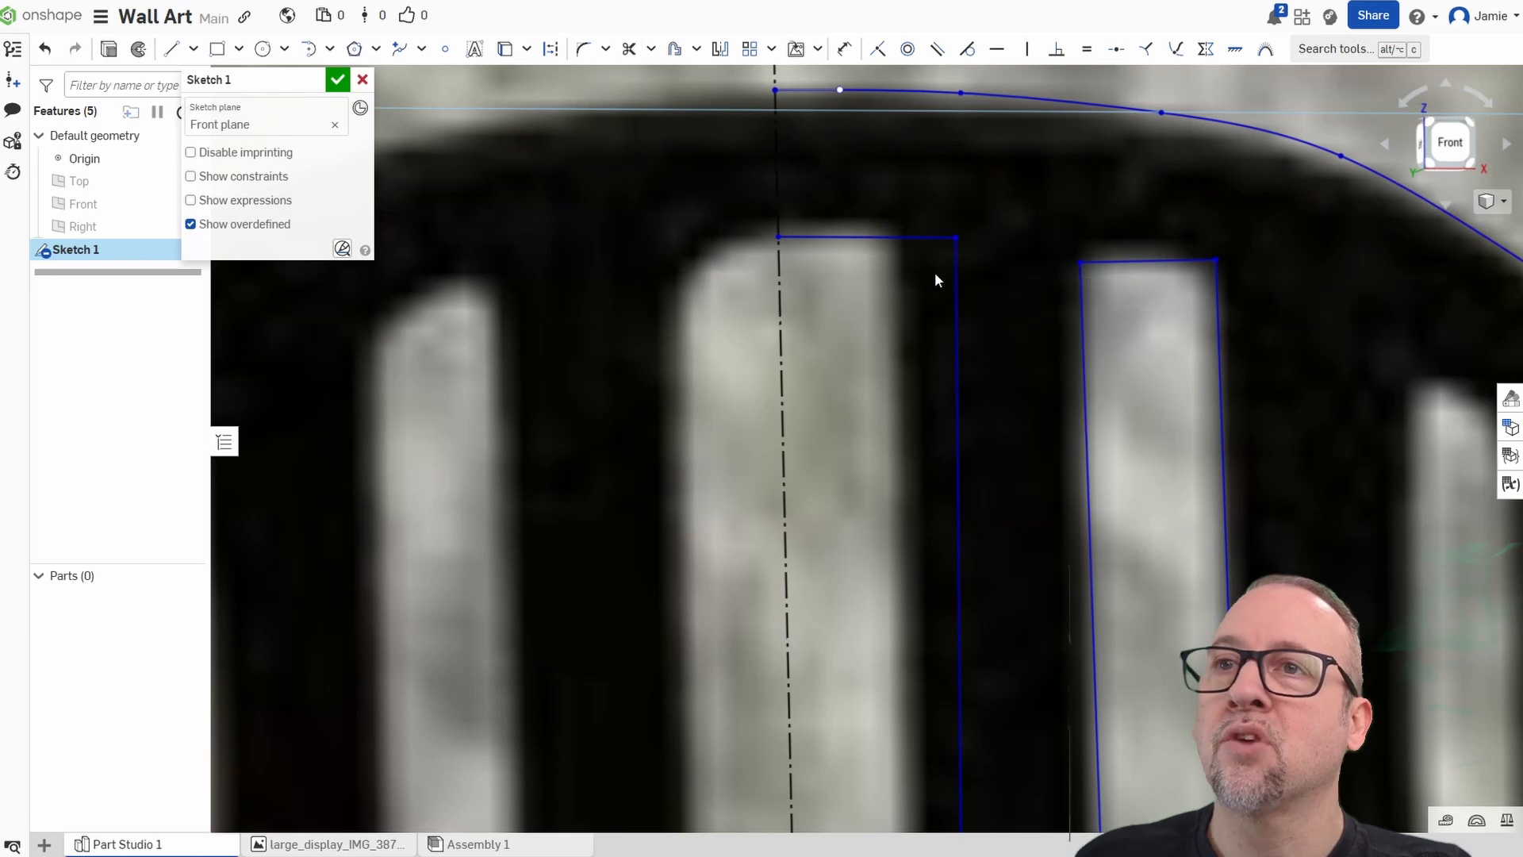
pyautogui.moveTo(956, 238); pyautogui.dragTo(898, 229)
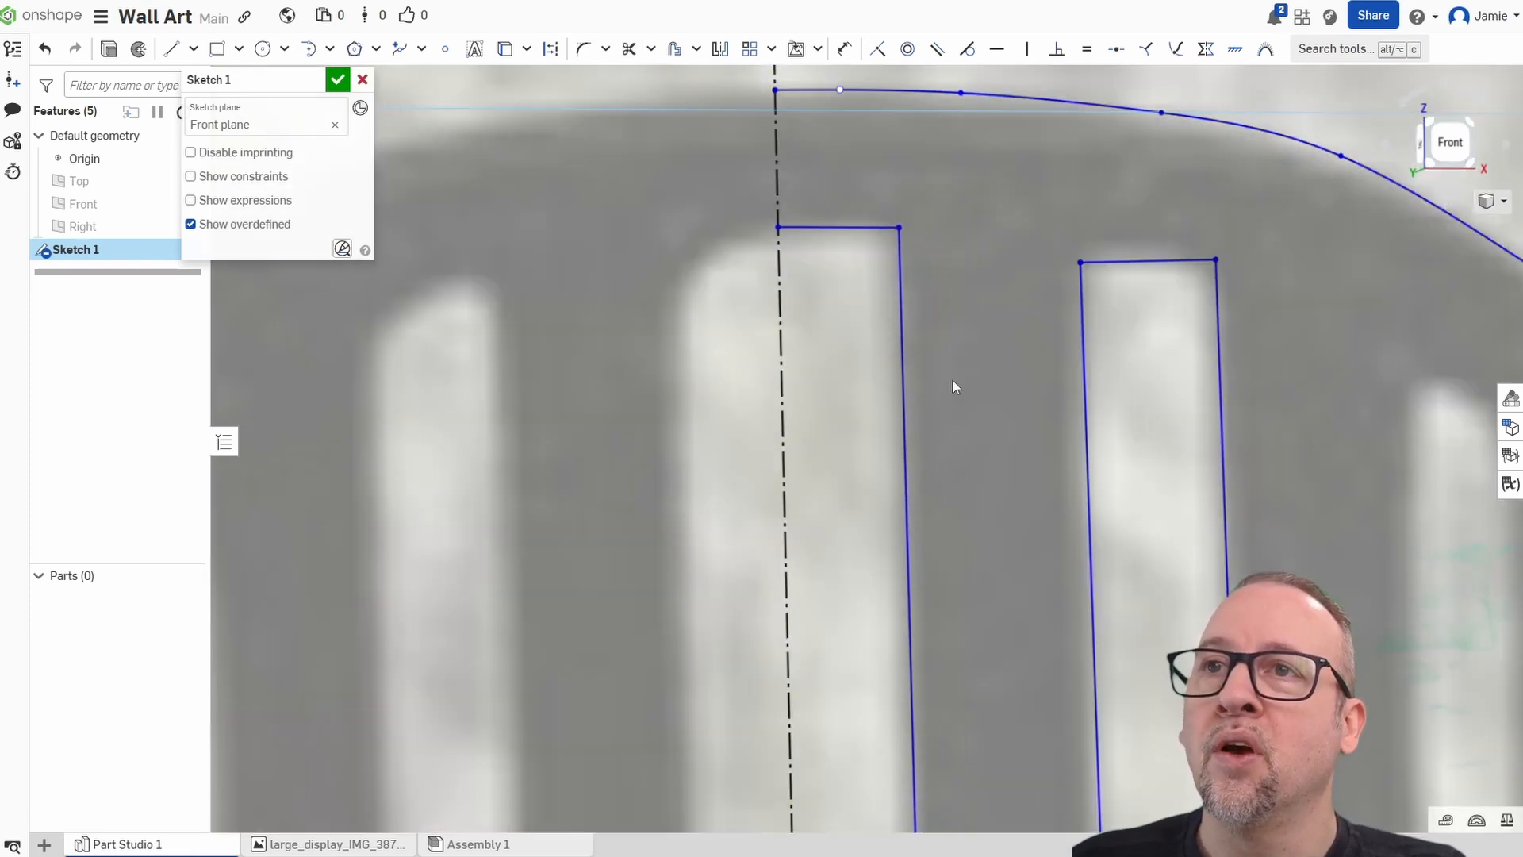
# Examine how the central slot's outer side follows the reference image from top to bottom.
pyautogui.scroll(-3, 953, 379)
pyautogui.moveTo(995, 540); pyautogui.dragTo(926, 392, button='middle')
pyautogui.moveTo(930, 562); pyautogui.dragTo(873, 365, button='middle')
pyautogui.scroll(-3, 873, 364)
pyautogui.moveTo(885, 633); pyautogui.dragTo(883, 273, button='middle')
pyautogui.scroll(-1, 883, 273)
pyautogui.scroll(-2, 907, 548)
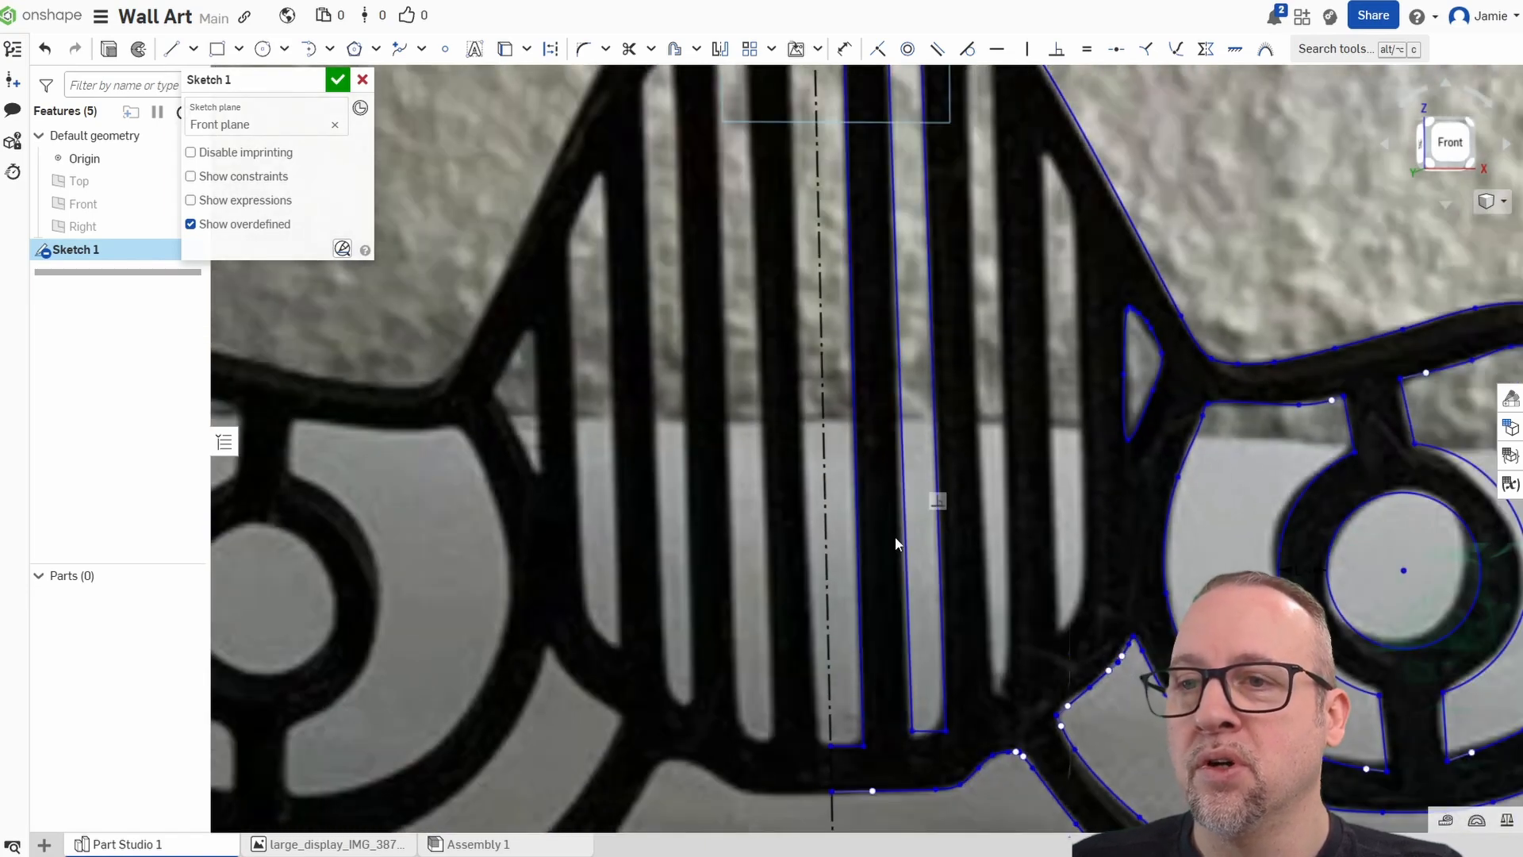
pyautogui.moveTo(901, 341); pyautogui.dragTo(868, 532, button='middle')
pyautogui.scroll(3, 784, 349)
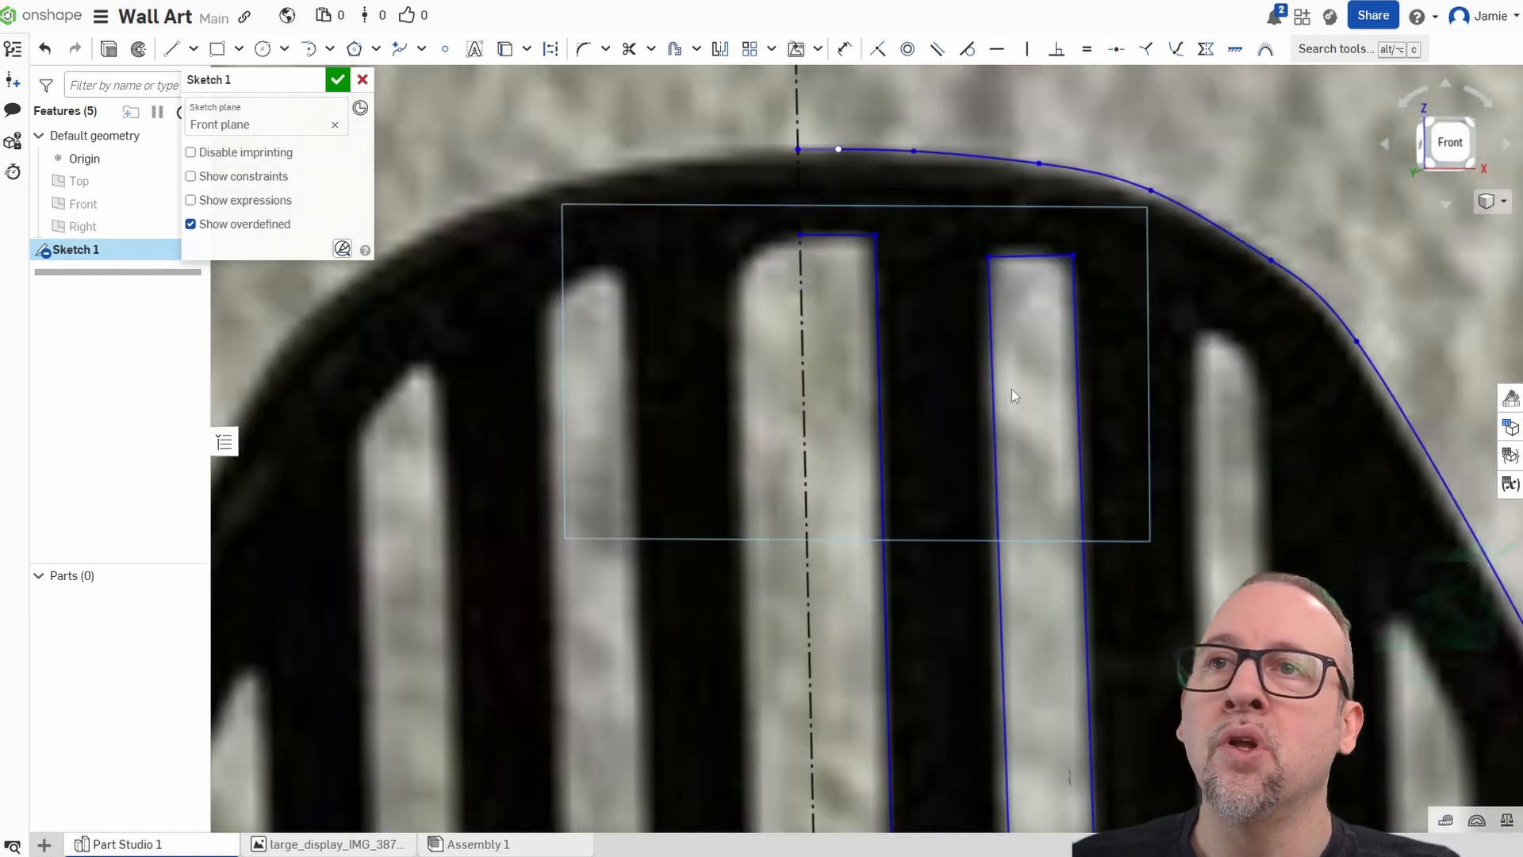
# Try to make the central slot's outer side vertical and shift it outward, then undo both changes.
pyautogui.moveTo(1011, 388)
pyautogui.mouseDown(button='middle')
pyautogui.moveTo(866, 386)
pyautogui.moveTo(736, 356)
pyautogui.mouseUp(button='middle')
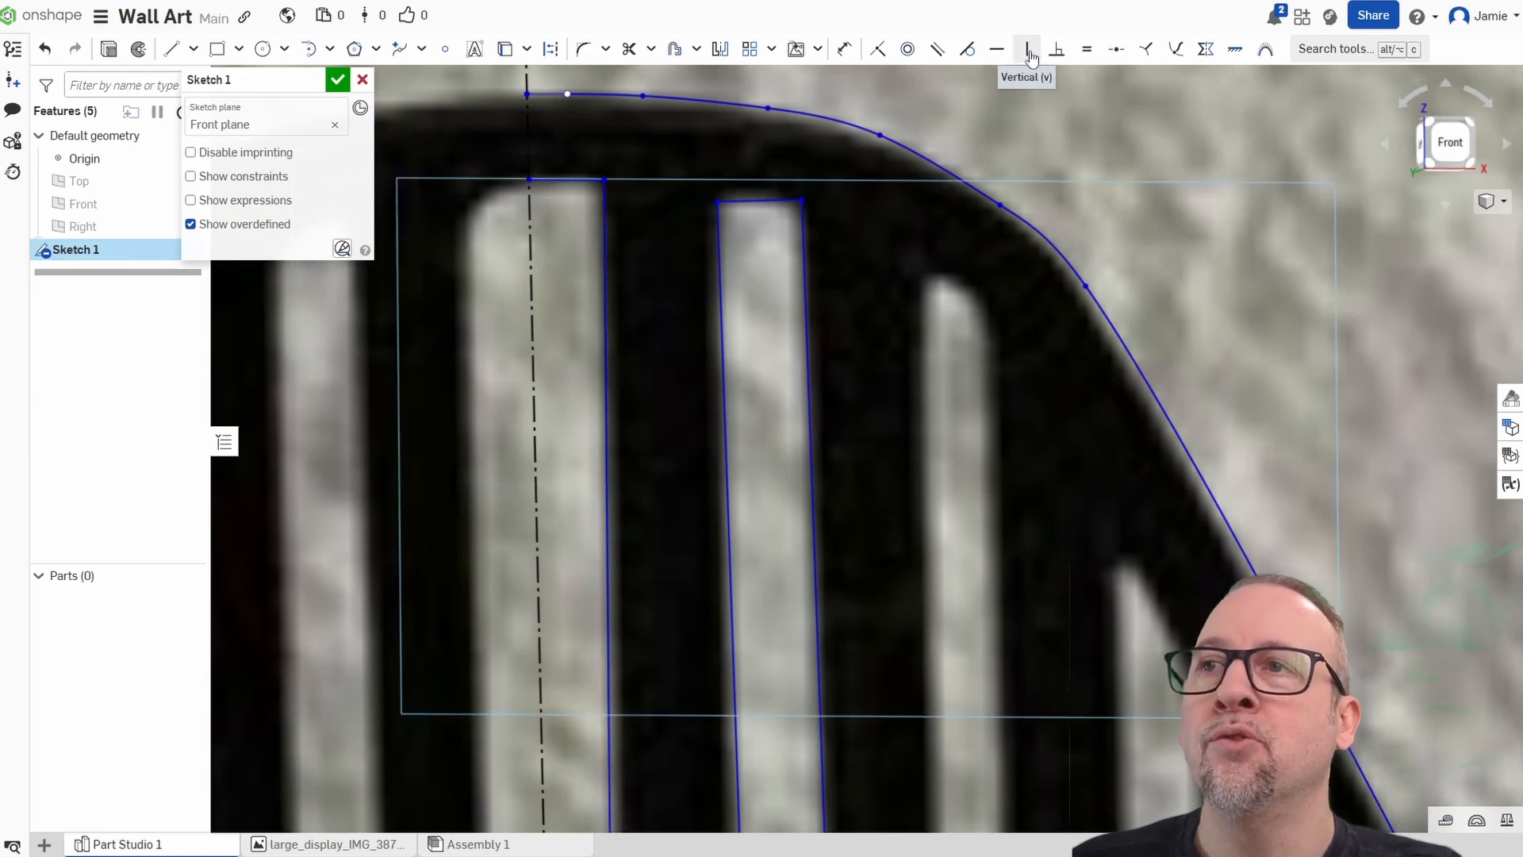
pyautogui.moveTo(901, 496); pyautogui.dragTo(1058, 298, button='middle')
pyautogui.scroll(-4, 1082, 305)
pyautogui.moveTo(1017, 578); pyautogui.dragTo(871, 247, button='middle')
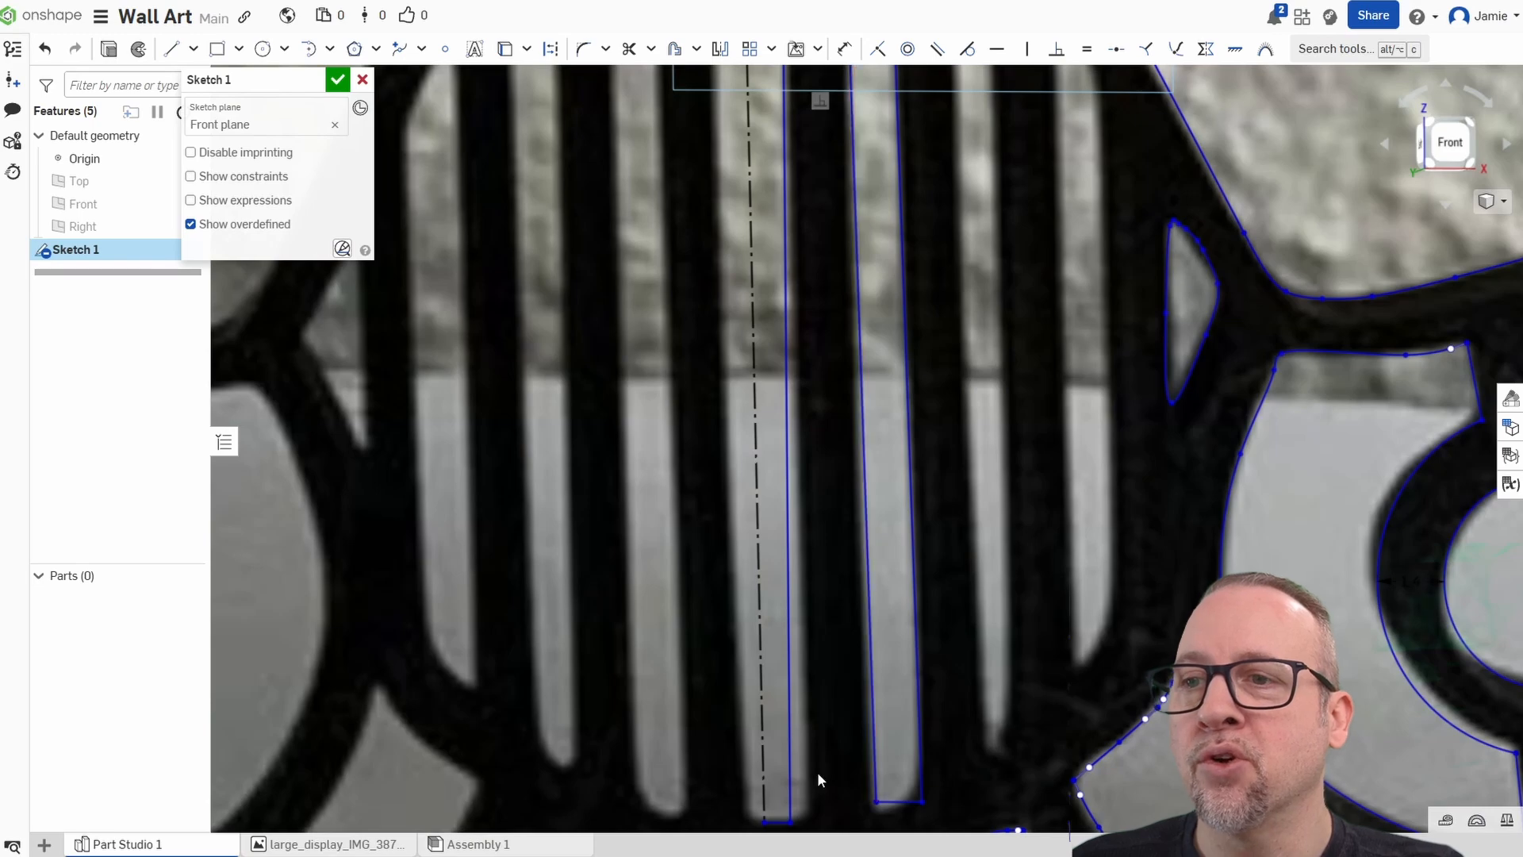
pyautogui.moveTo(786, 498); pyautogui.dragTo(808, 498)
pyautogui.moveTo(866, 316); pyautogui.dragTo(877, 561, button='middle')
pyautogui.moveTo(815, 119); pyautogui.dragTo(823, 306, button='middle')
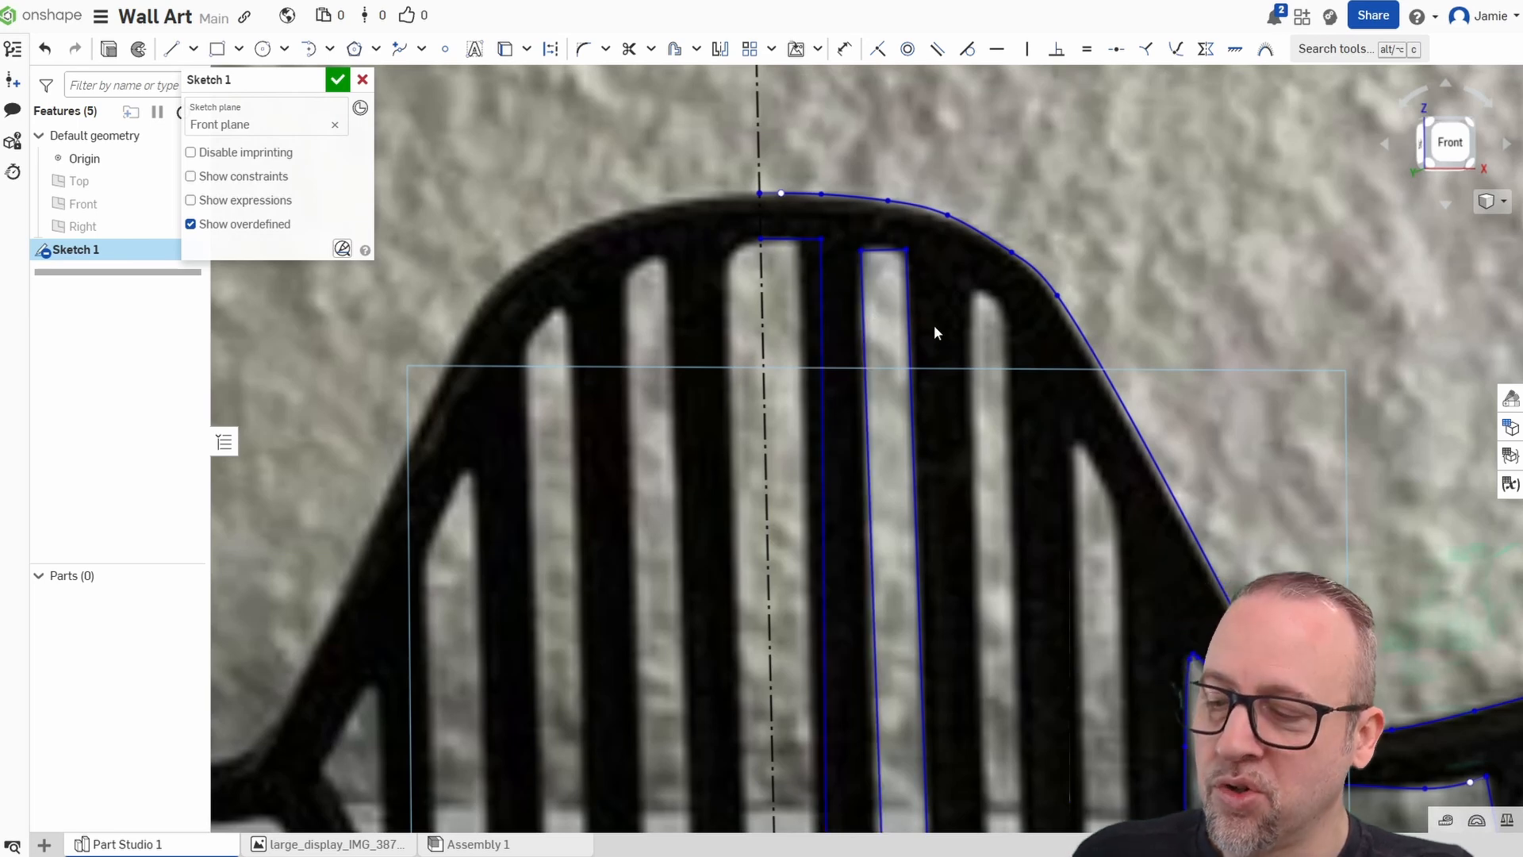
pyautogui.hotkey('ctrl', 'z')
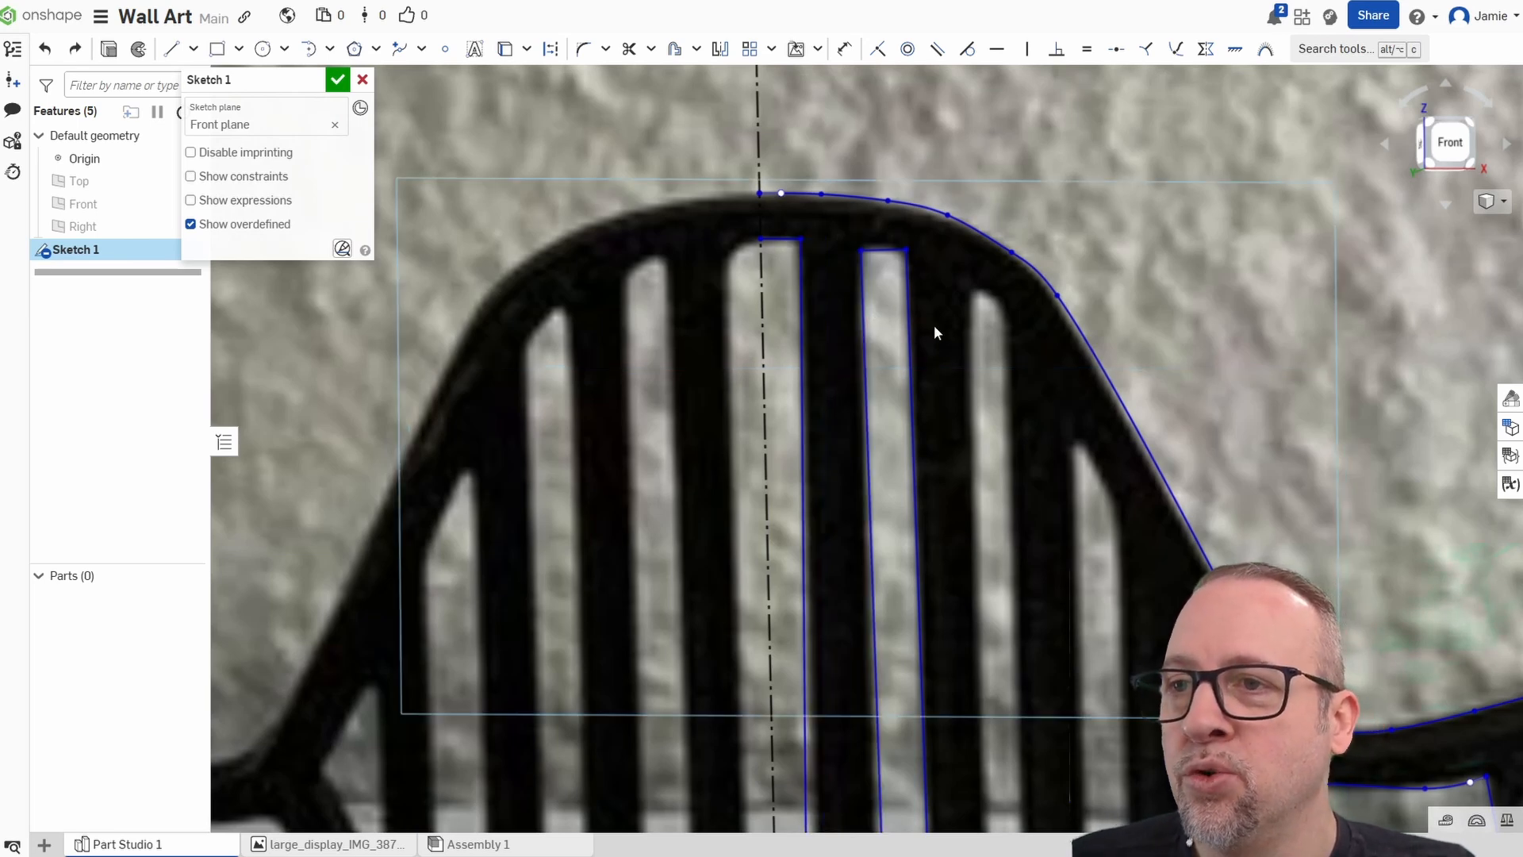
pyautogui.hotkey('ctrl', 'z')
# Display the sketch constraints, examine those on the central slot and its neighbouring slot, and hide them again.
pyautogui.moveTo(962, 481); pyautogui.dragTo(965, 256, button='middle')
pyautogui.moveTo(1001, 560); pyautogui.dragTo(961, 322, button='middle')
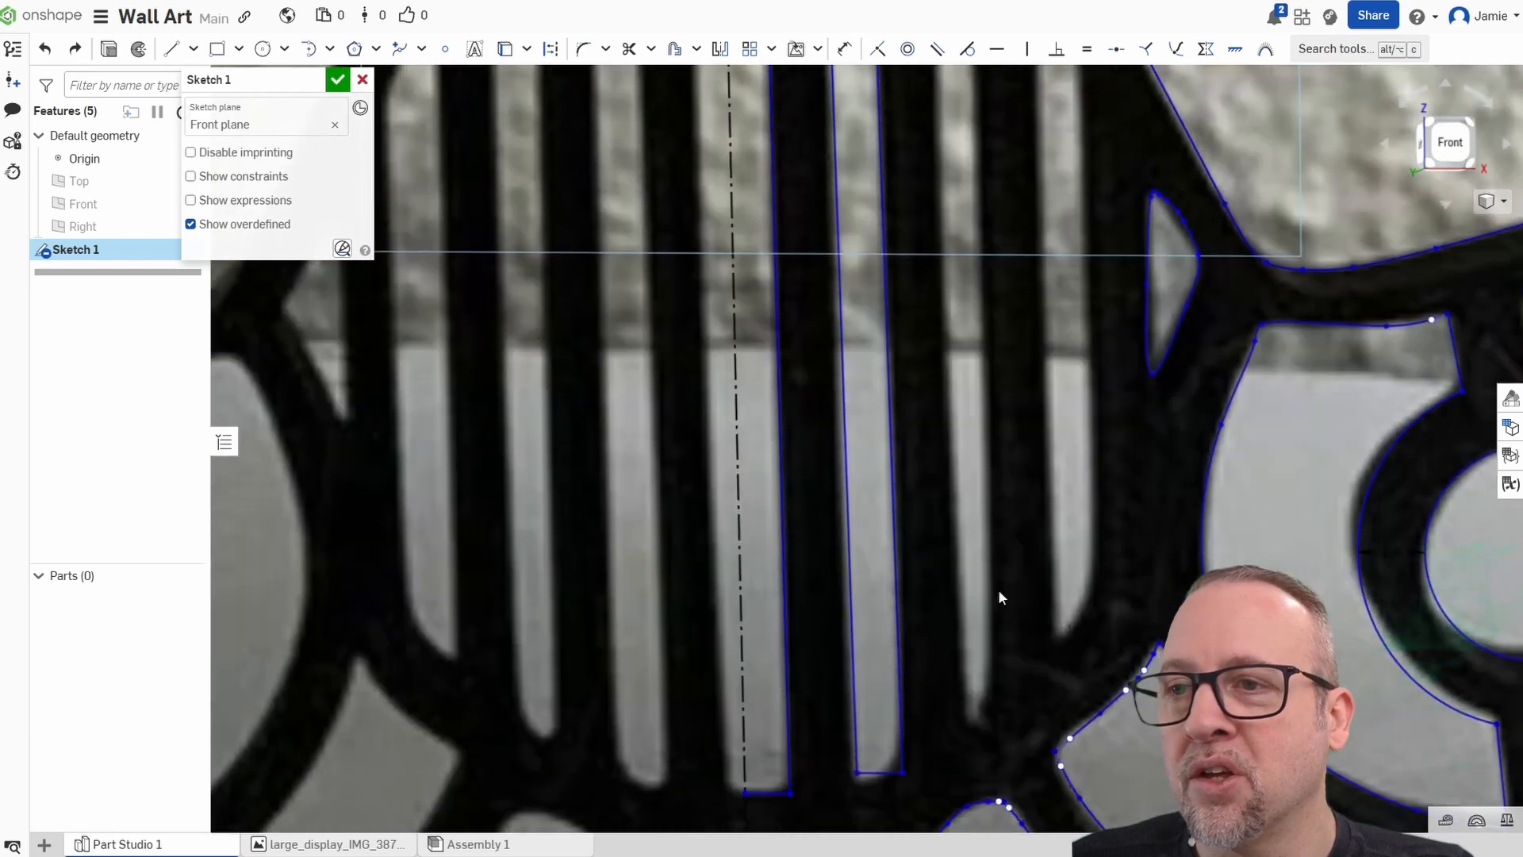
pyautogui.moveTo(855, 226); pyautogui.dragTo(867, 555, button='middle')
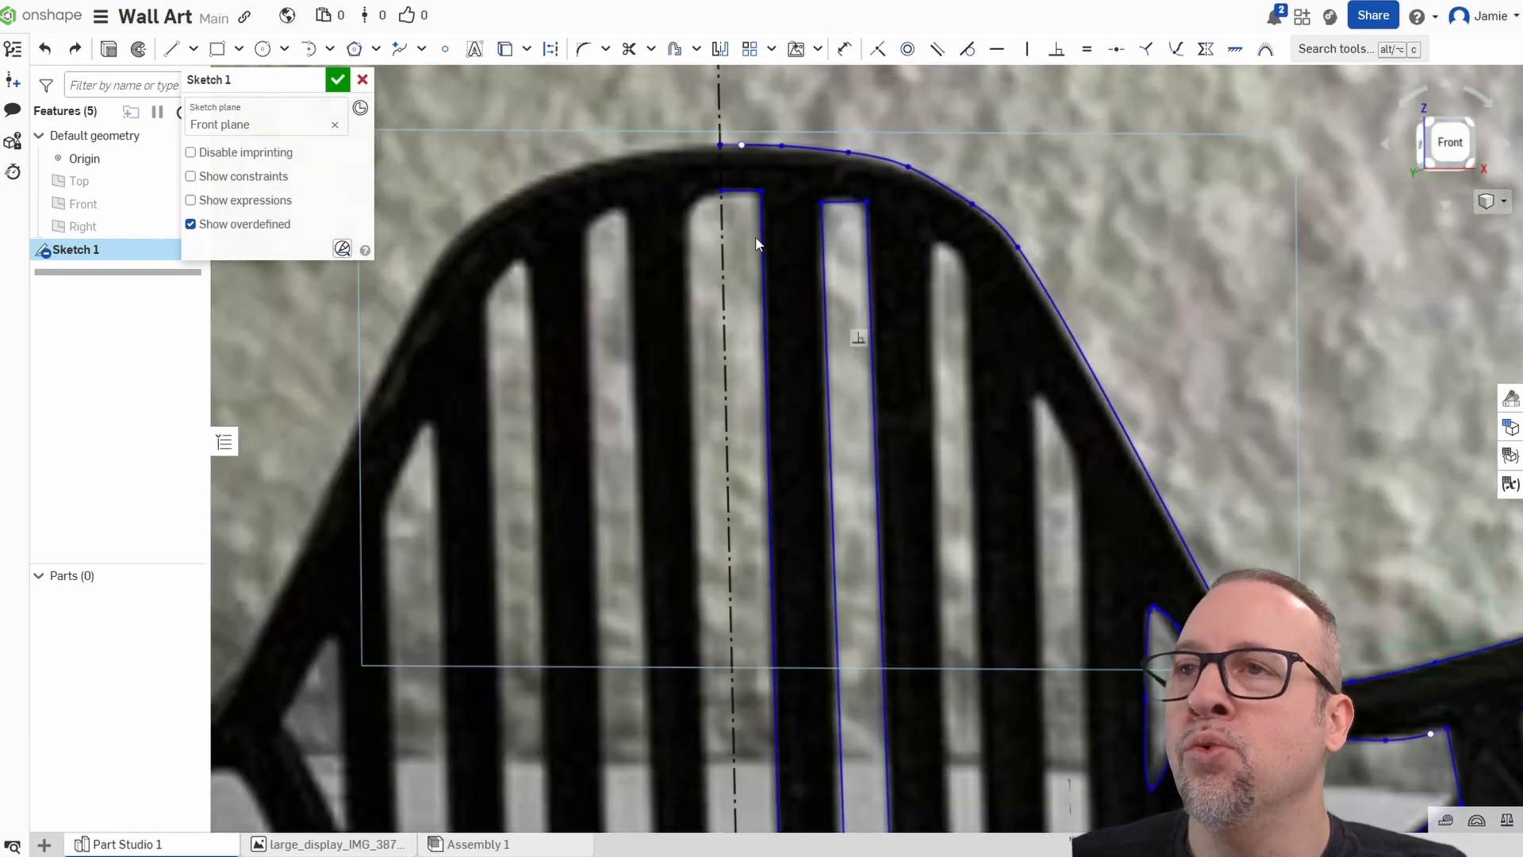
pyautogui.click(191, 176)
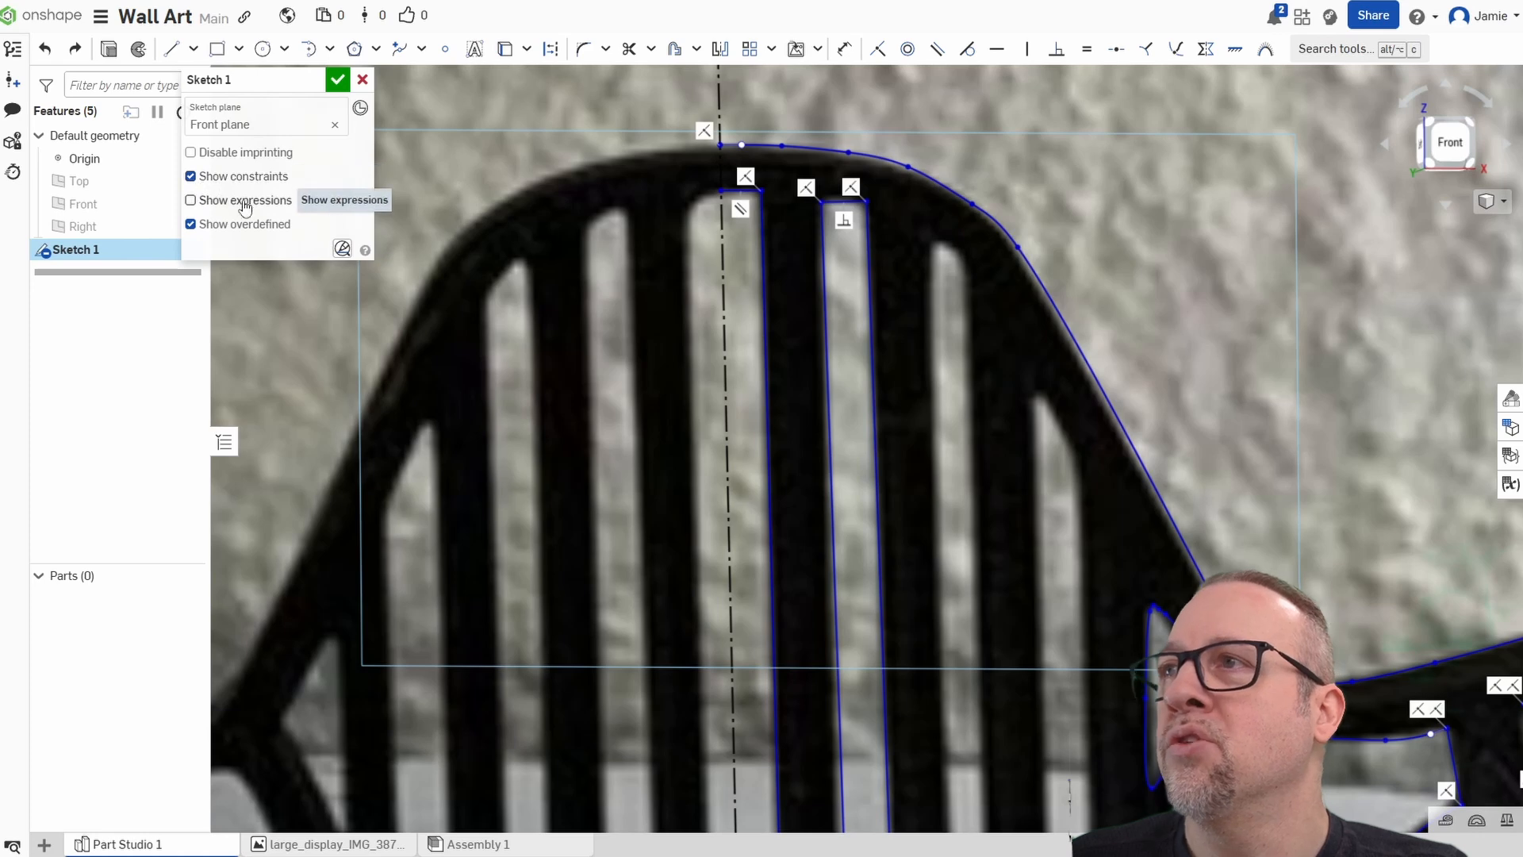
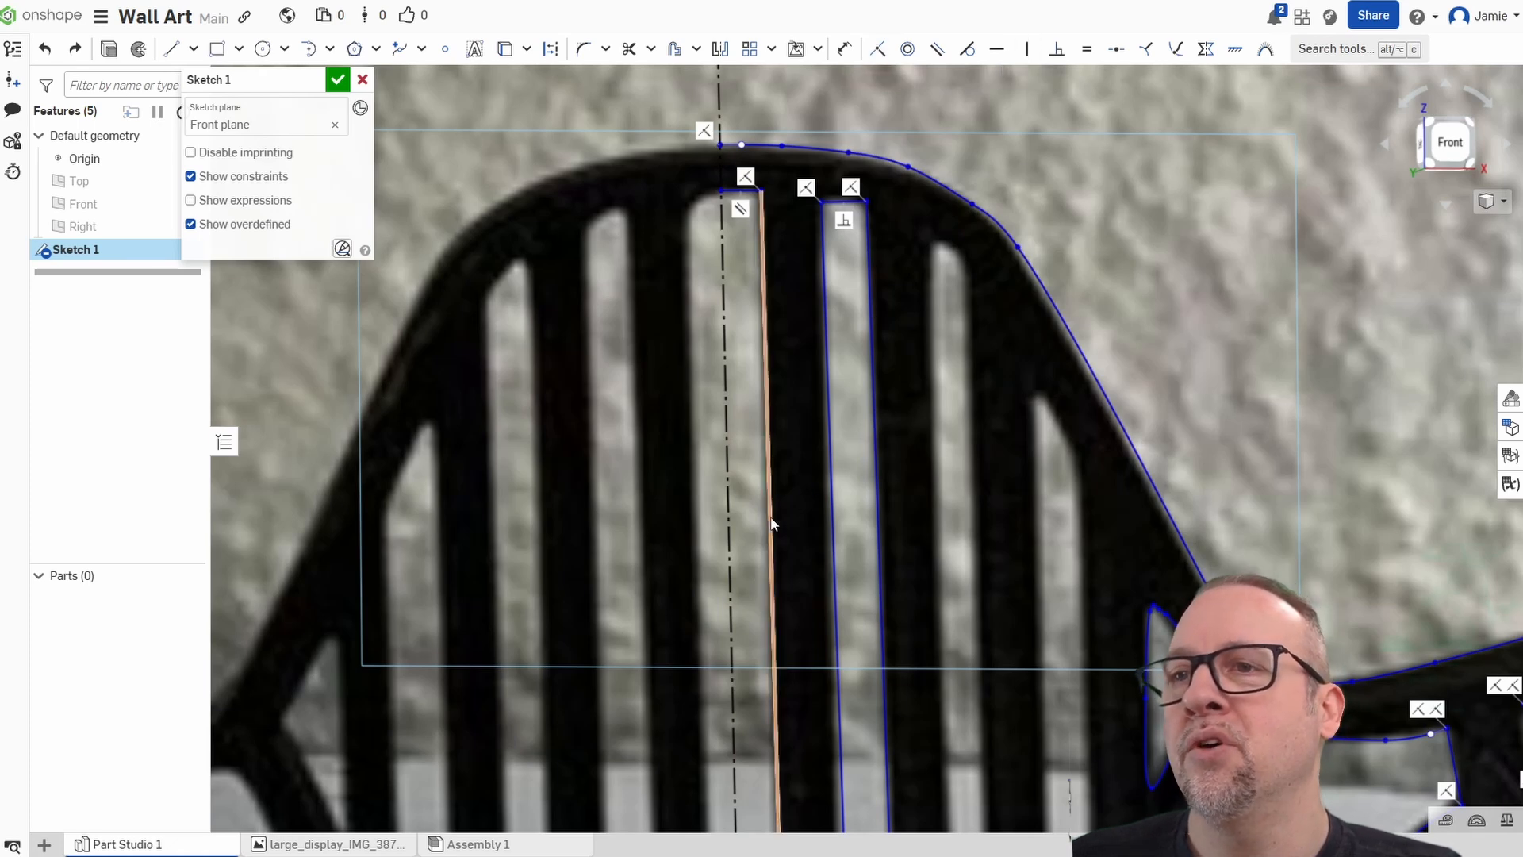
pyautogui.moveTo(1216, 391); pyautogui.dragTo(1068, 363, button='middle')
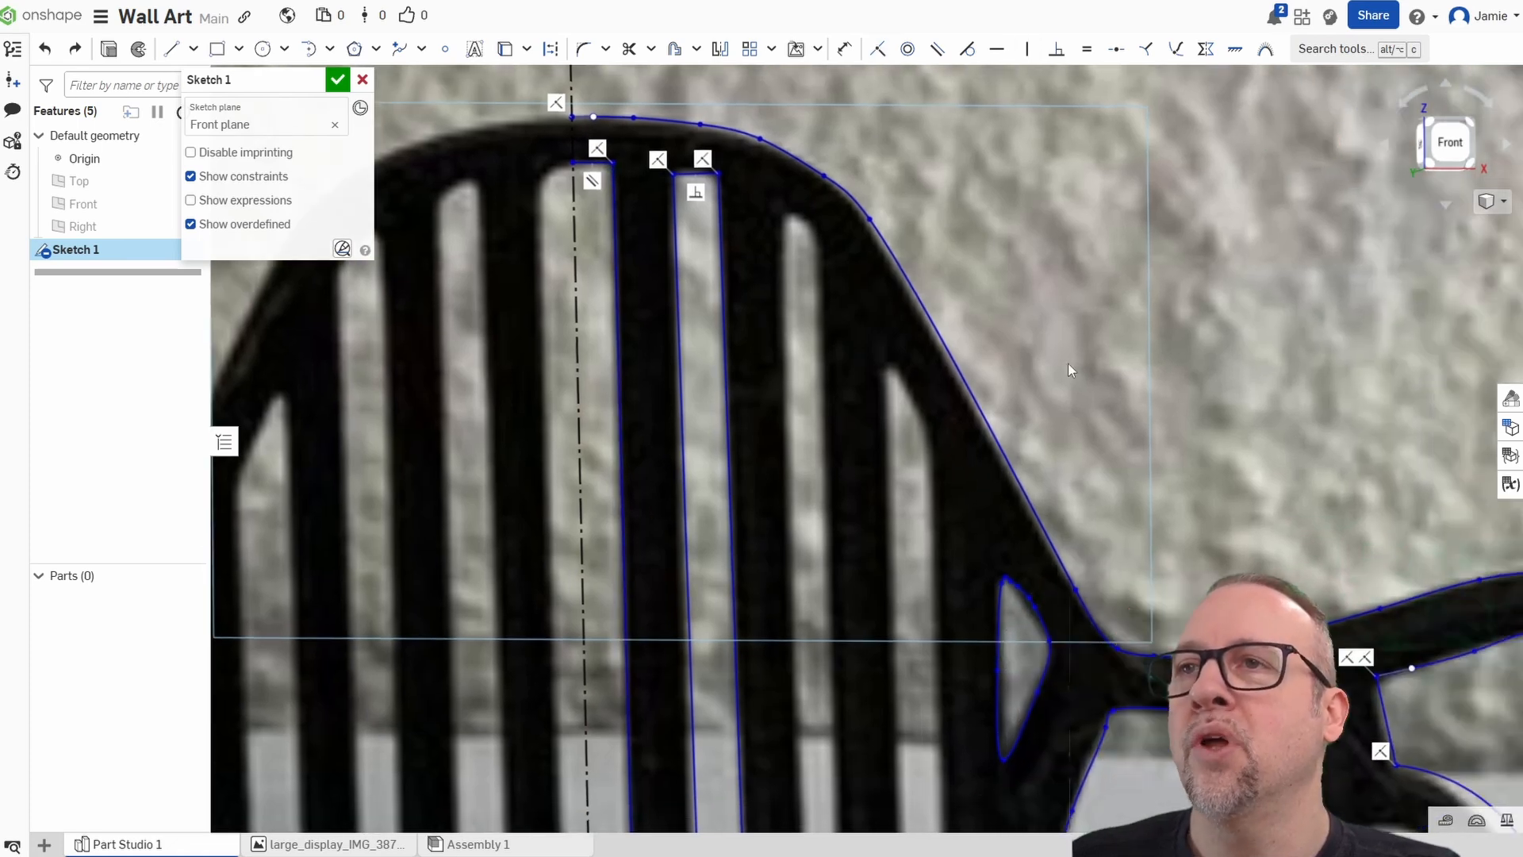
pyautogui.click(191, 176)
# Draw a corner rectangle about 18.73 mm tall over the second full grille slot right of the centerline.
pyautogui.moveTo(884, 425); pyautogui.dragTo(873, 397, button='middle')
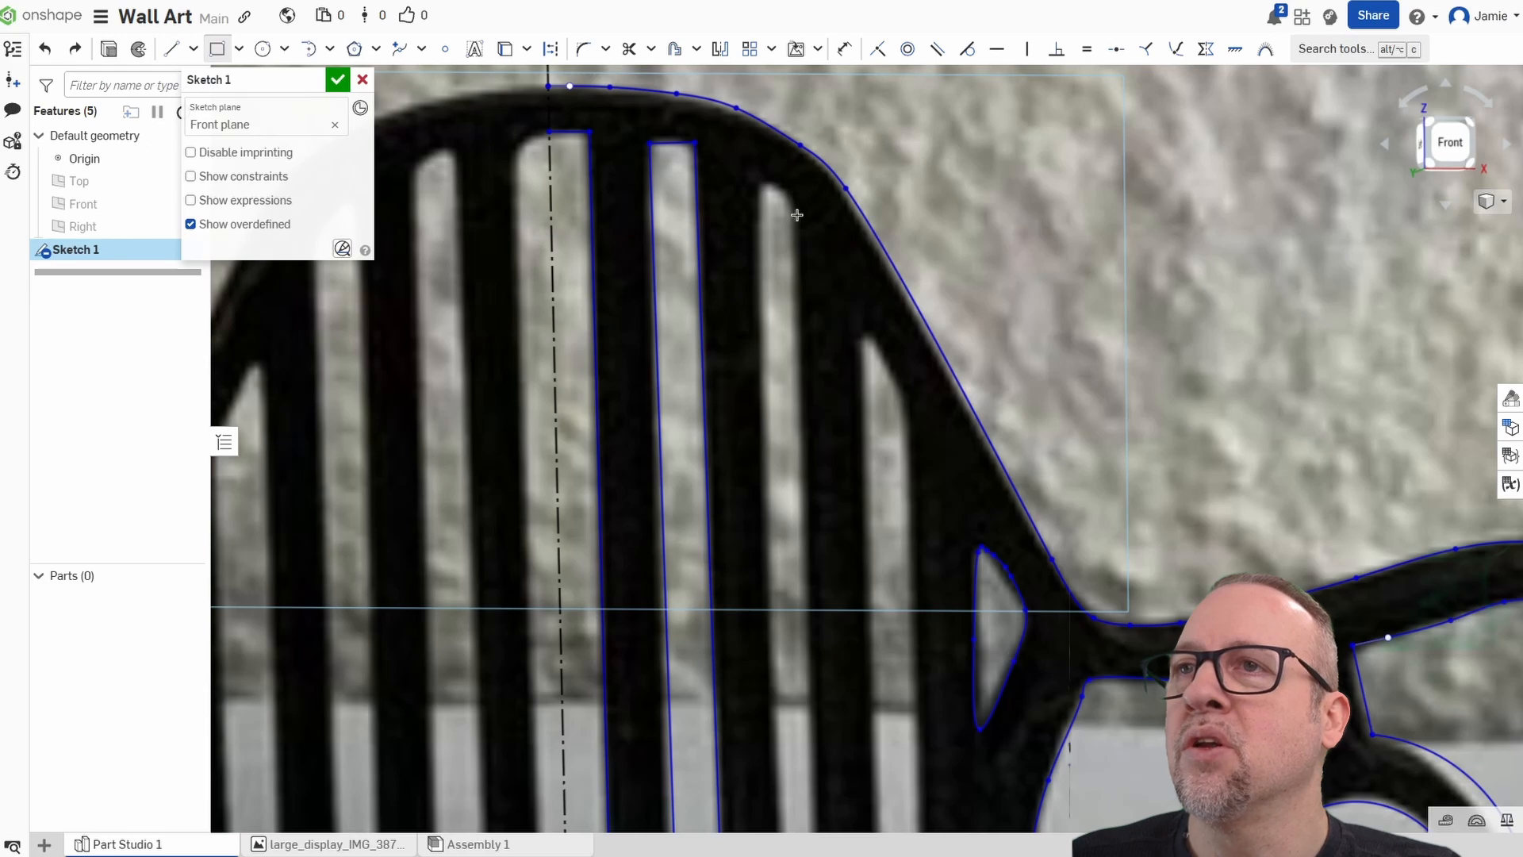
pyautogui.click(760, 179)
pyautogui.moveTo(785, 619); pyautogui.dragTo(745, 282, button='middle')
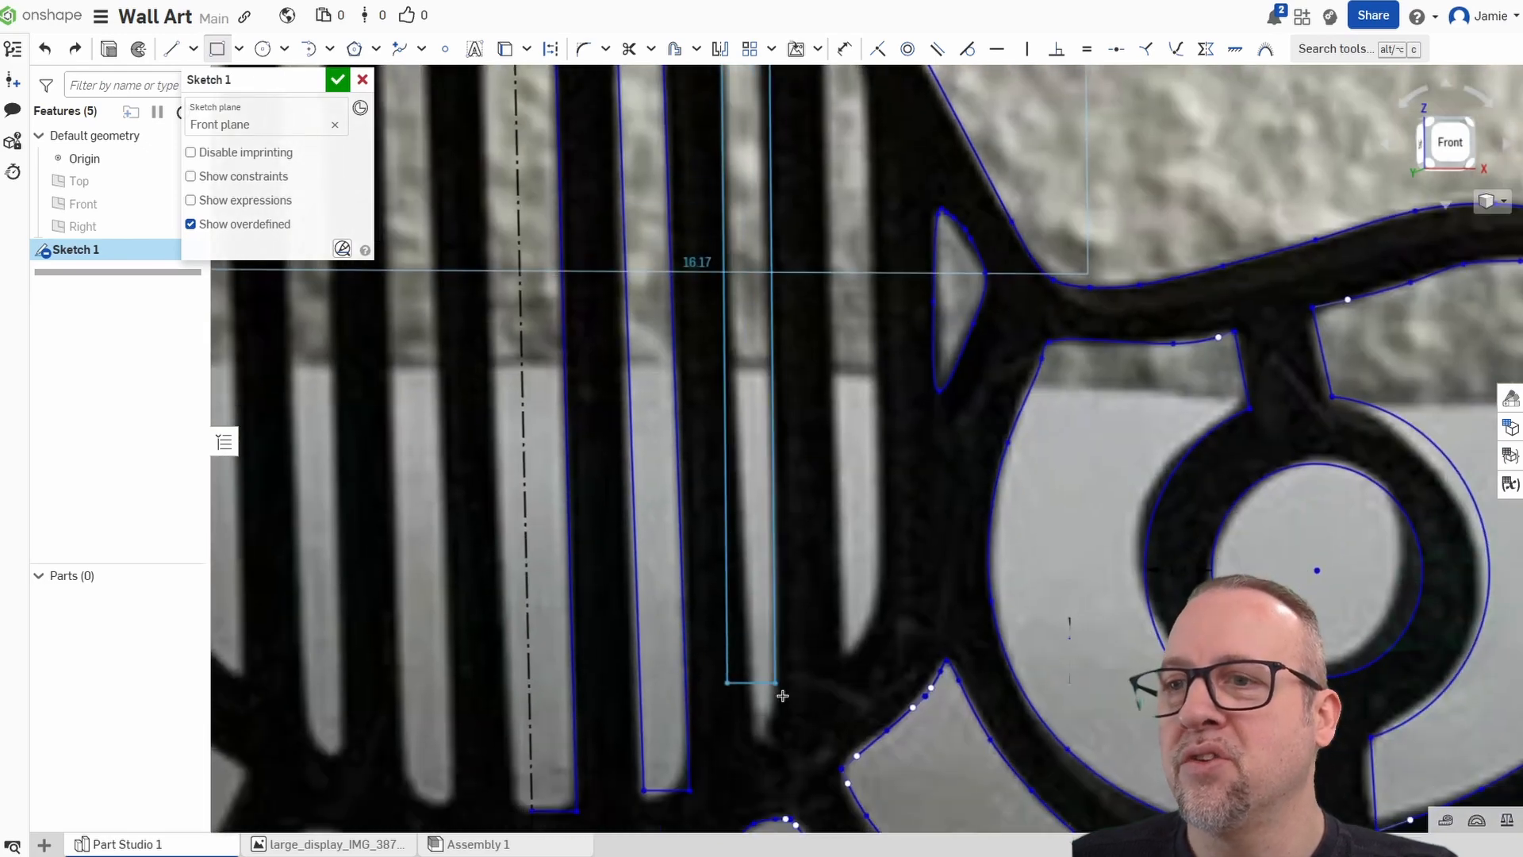
pyautogui.click(783, 750)
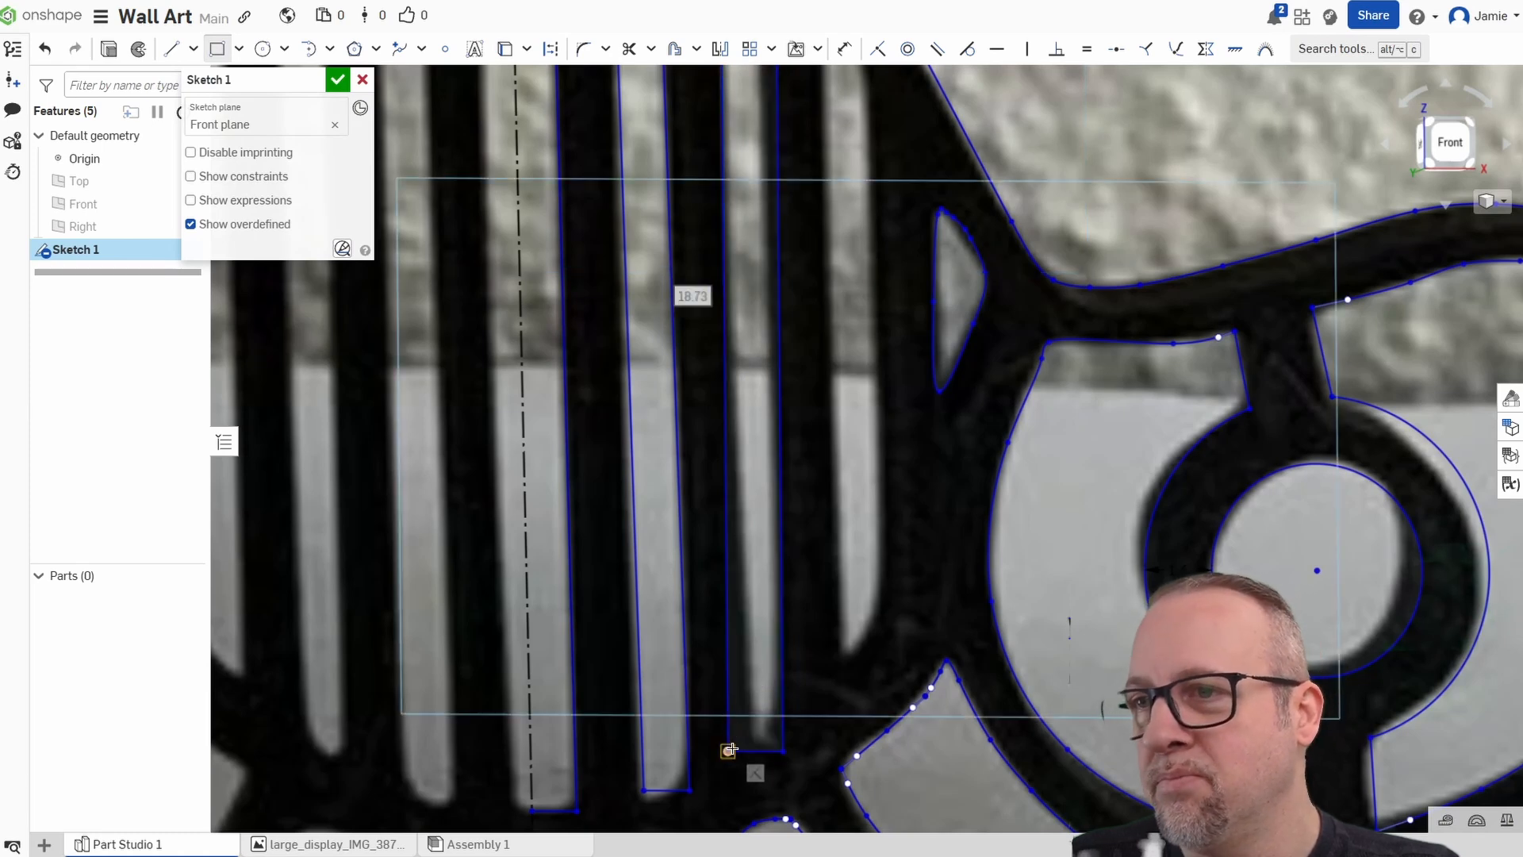
pyautogui.rightClick(698, 699)
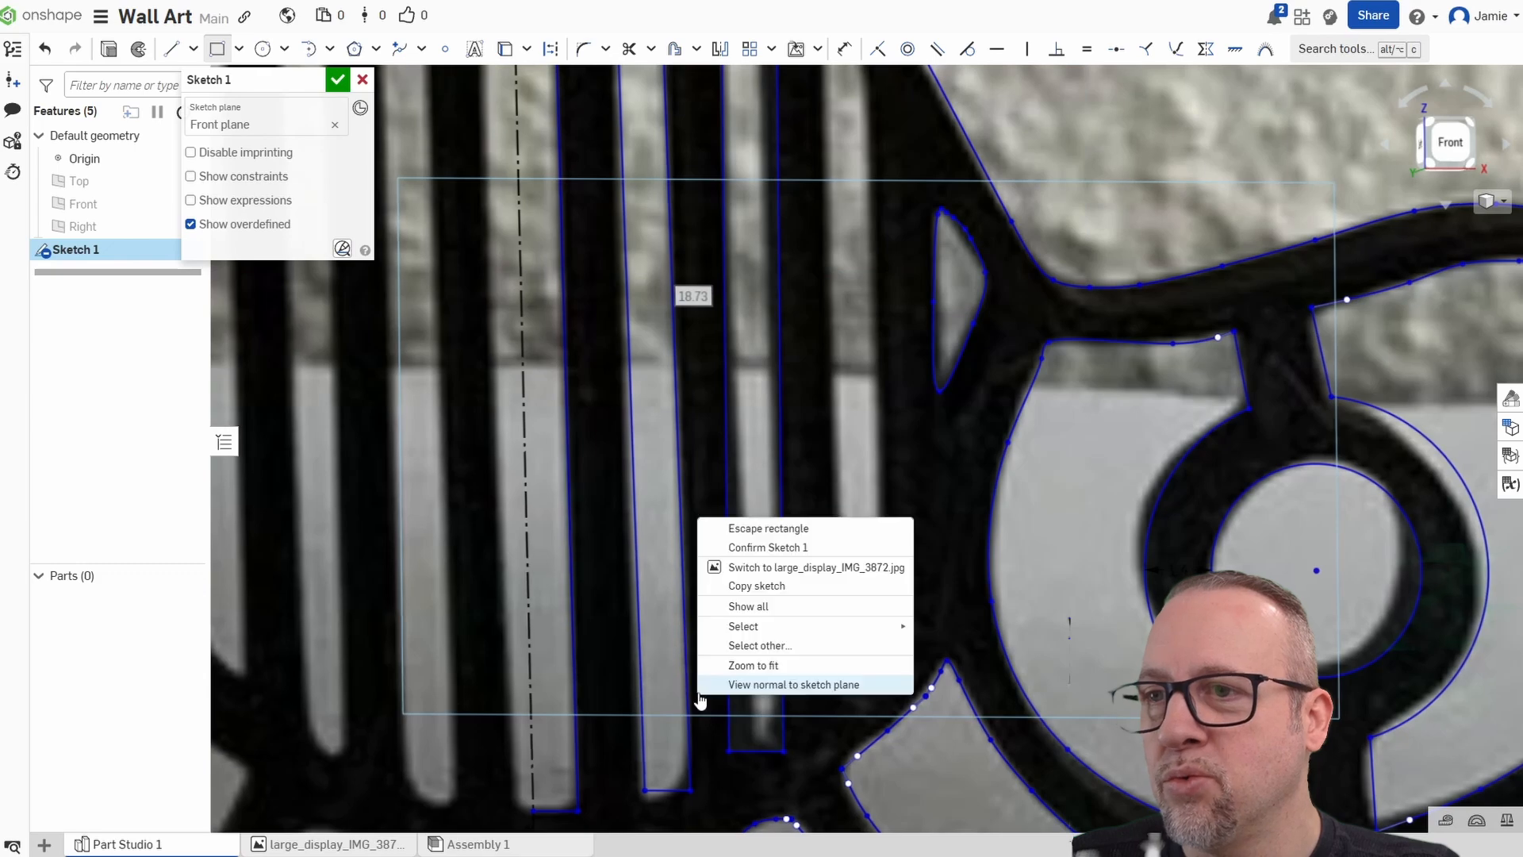
pyautogui.click(746, 529)
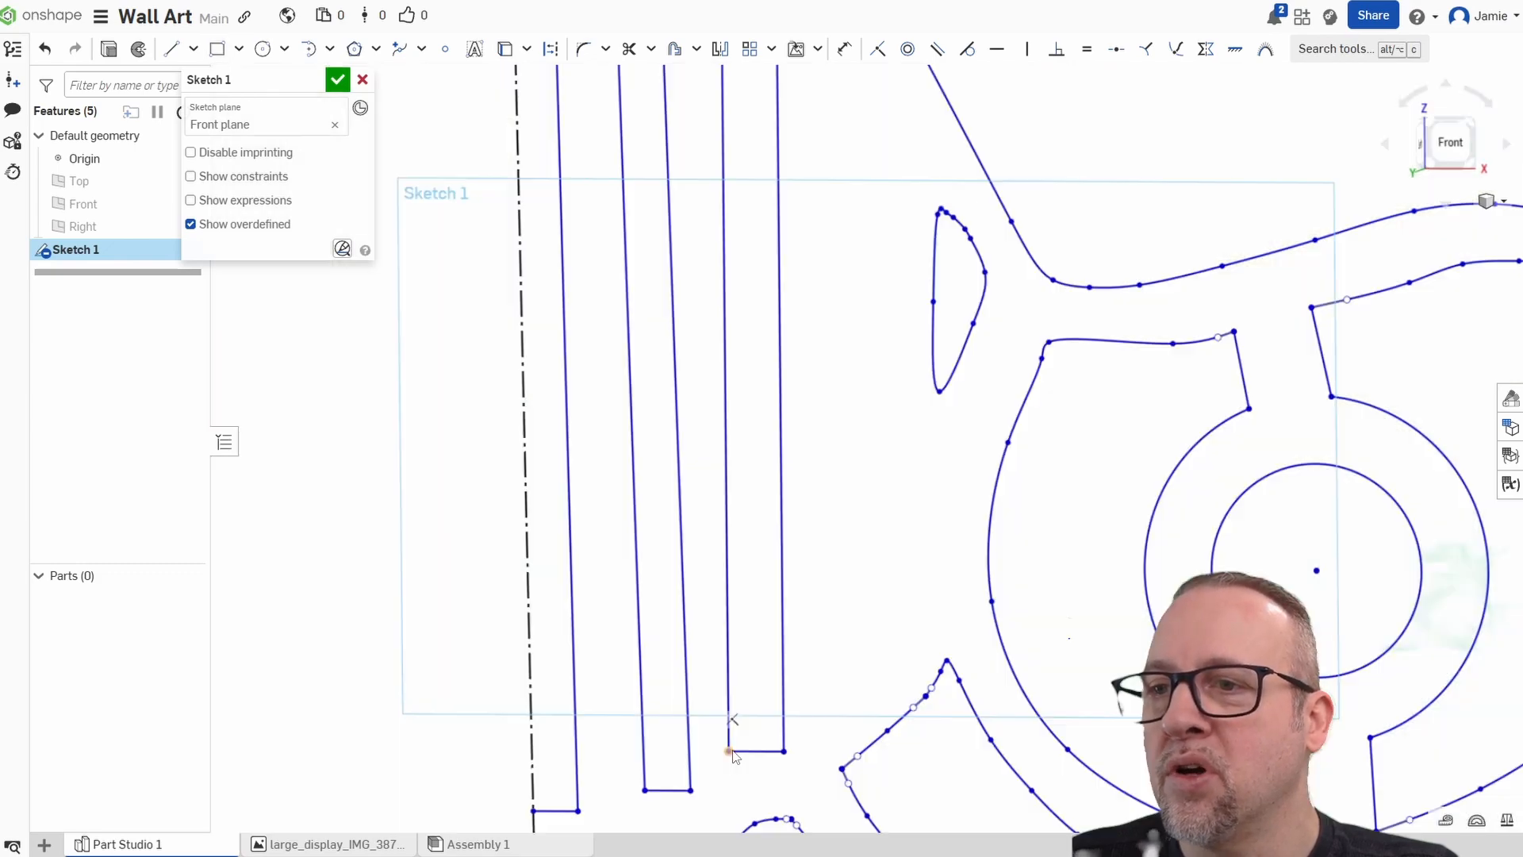
# Adjust the new rectangle's lower and upper centerline-side corners toward the inner edge of the reference slot.
pyautogui.moveTo(728, 752); pyautogui.dragTo(783, 742)
pyautogui.moveTo(778, 232); pyautogui.dragTo(860, 646, button='middle')
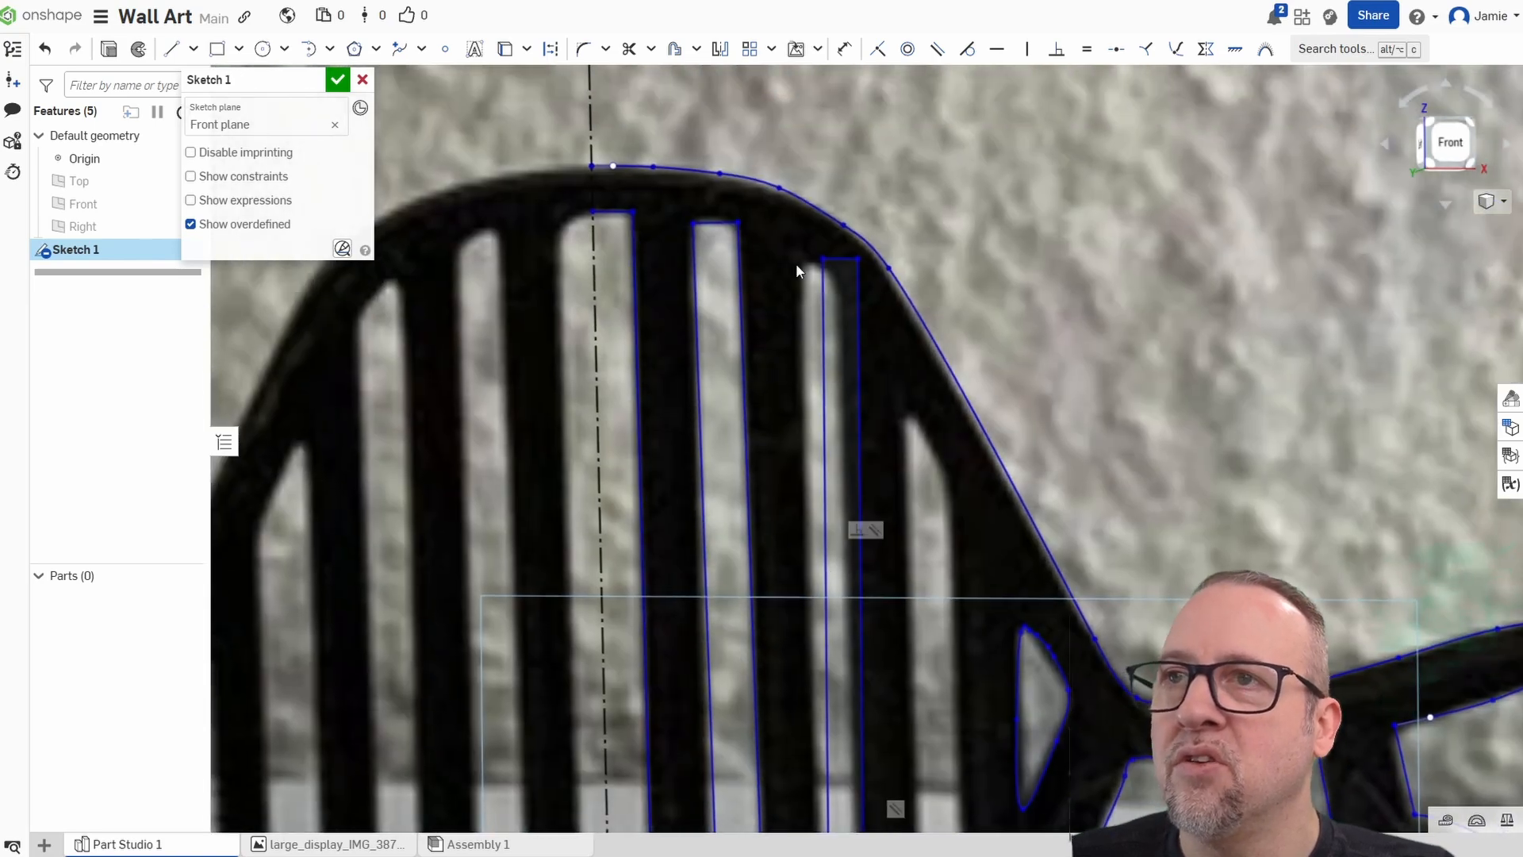
pyautogui.moveTo(821, 264)
pyautogui.mouseDown()
pyautogui.moveTo(792, 272)
pyautogui.moveTo(804, 263)
pyautogui.mouseUp()
# Display the sketch constraints, examine those on the second full slot's edges at both ends, and hide them again.
pyautogui.scroll(-5, 883, 460)
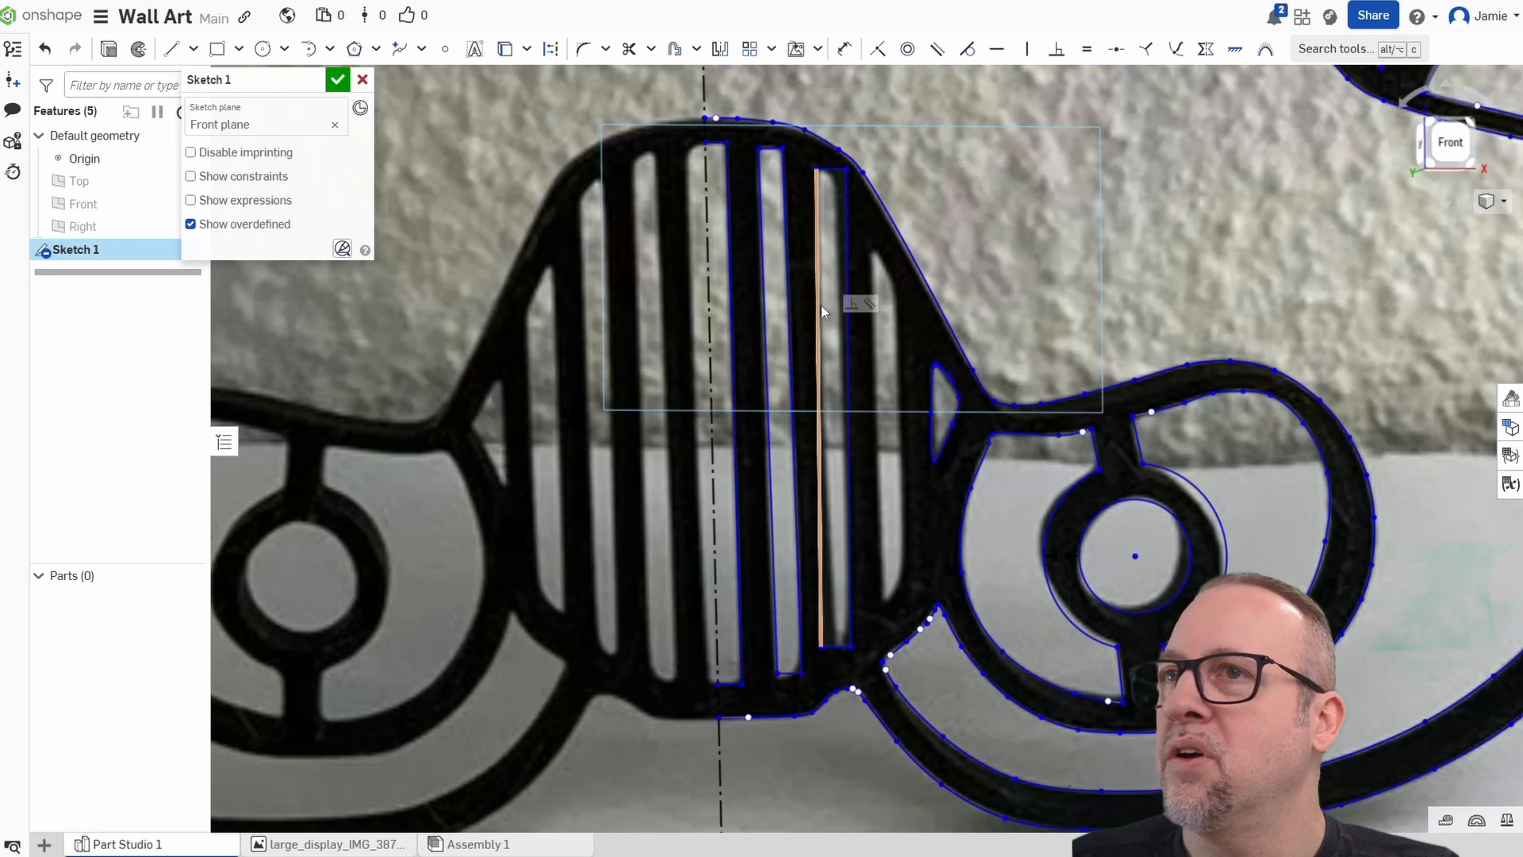
pyautogui.click(188, 176)
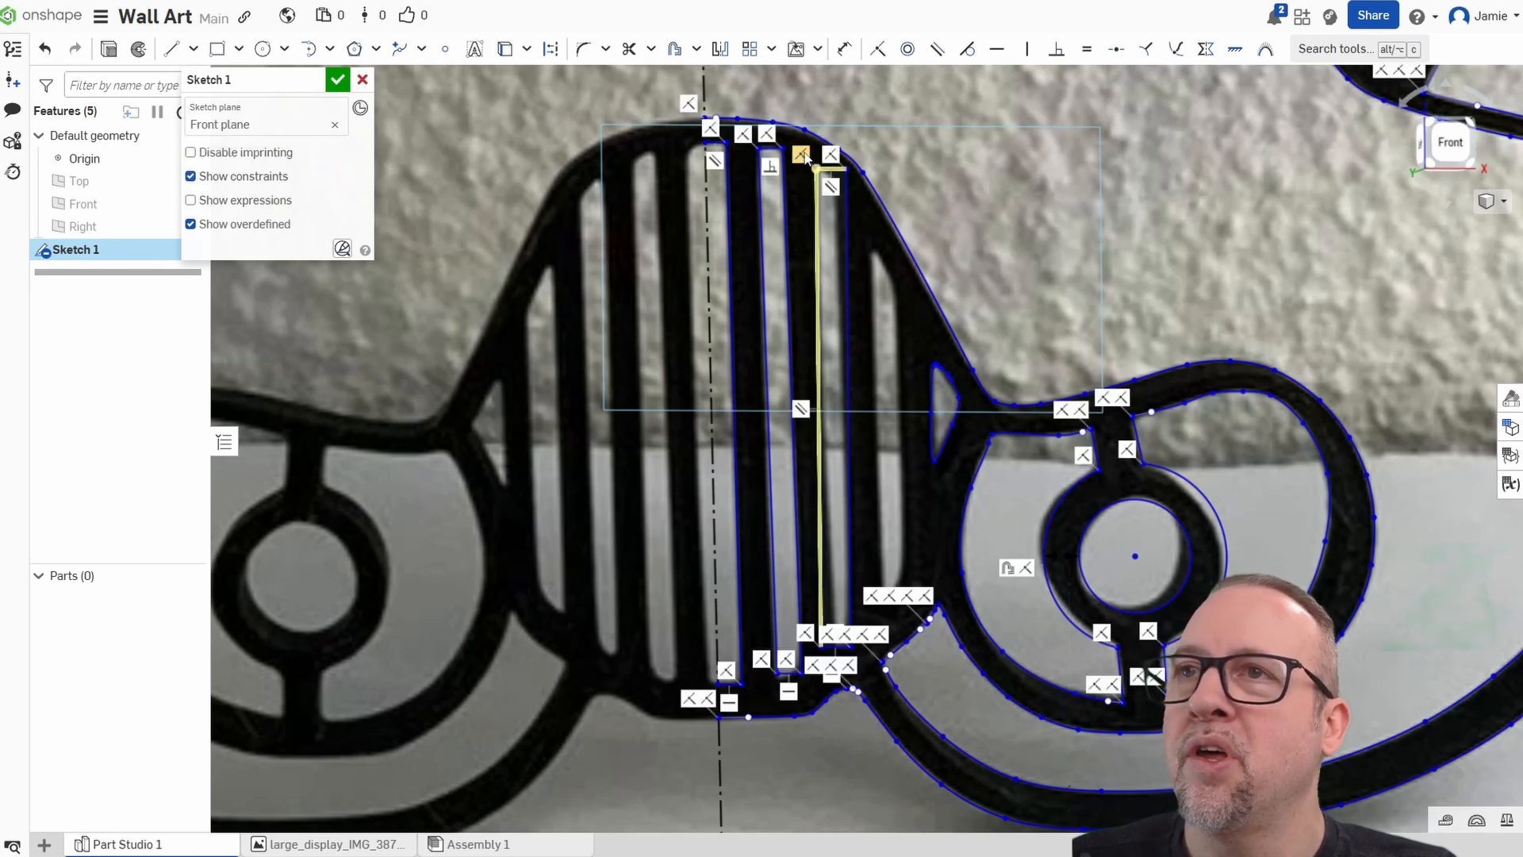
pyautogui.scroll(5, 833, 450)
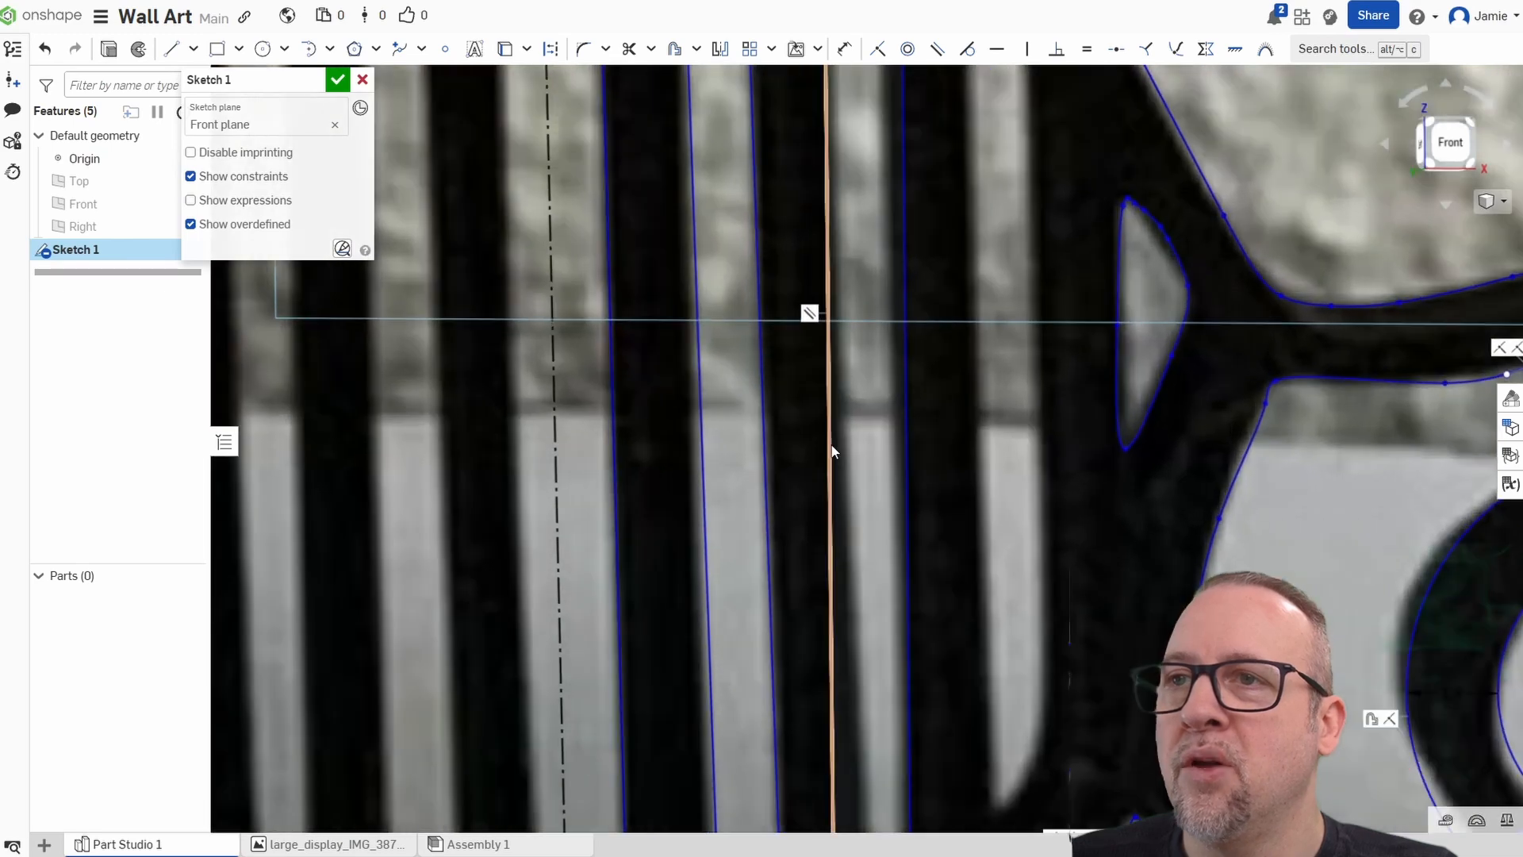
pyautogui.moveTo(846, 485); pyautogui.dragTo(809, 103, button='middle')
pyautogui.scroll(2, 794, 564)
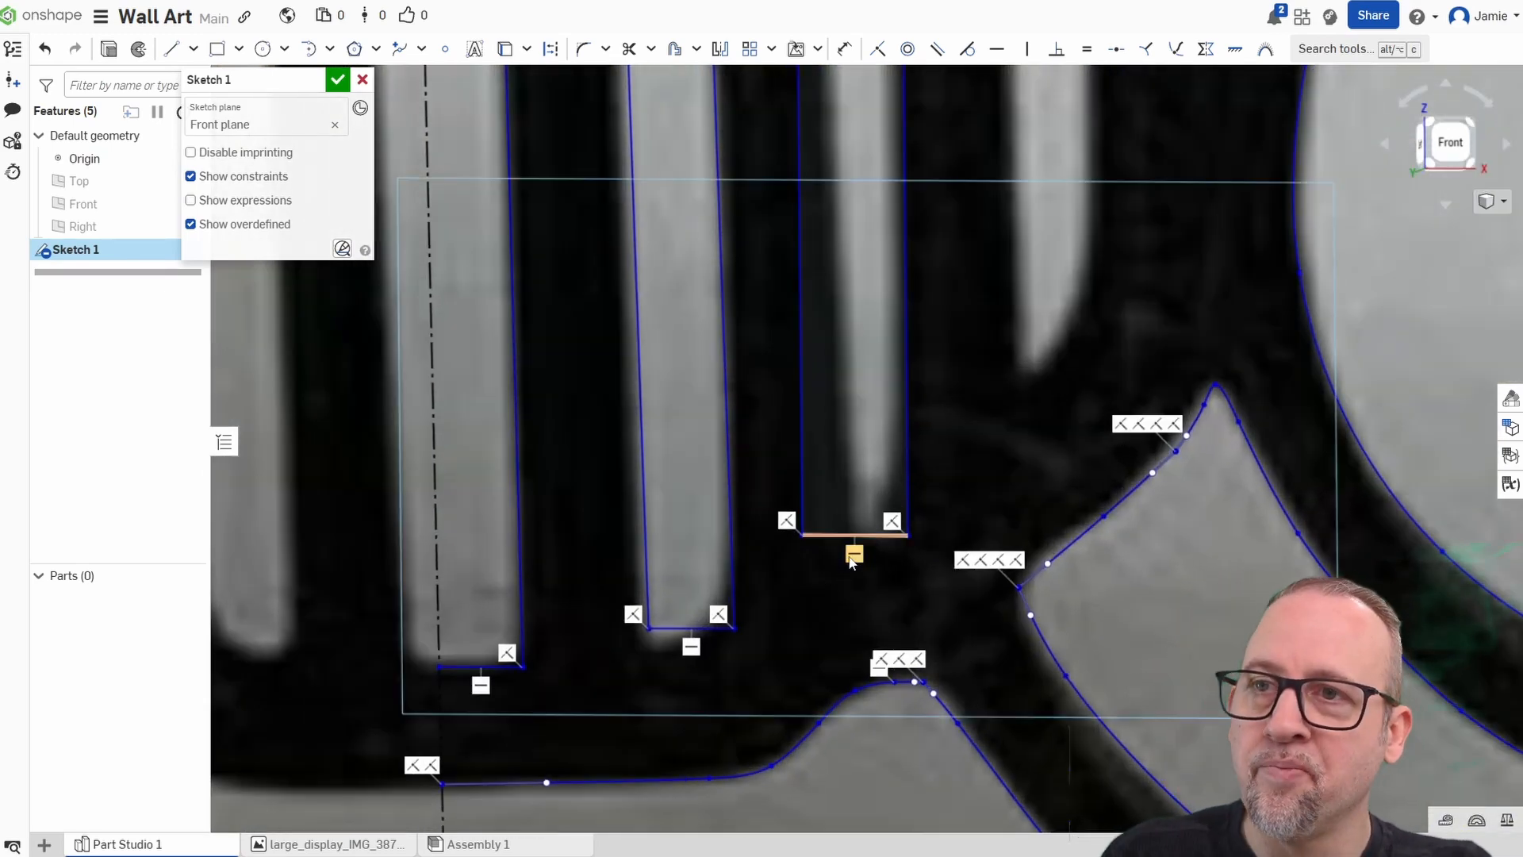
pyautogui.scroll(5, 842, 321)
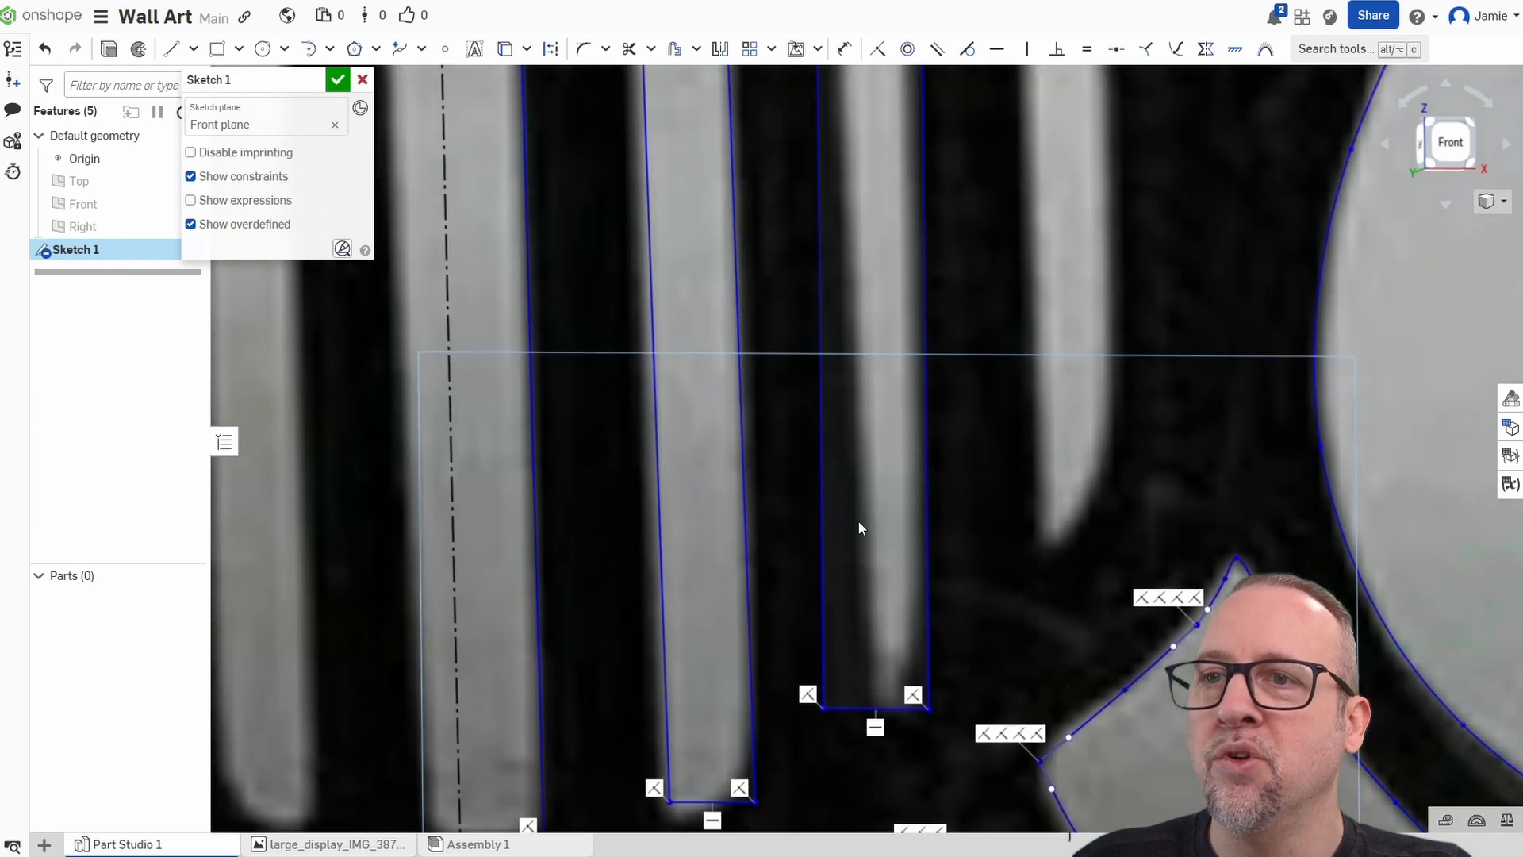
pyautogui.scroll(-5, 834, 296)
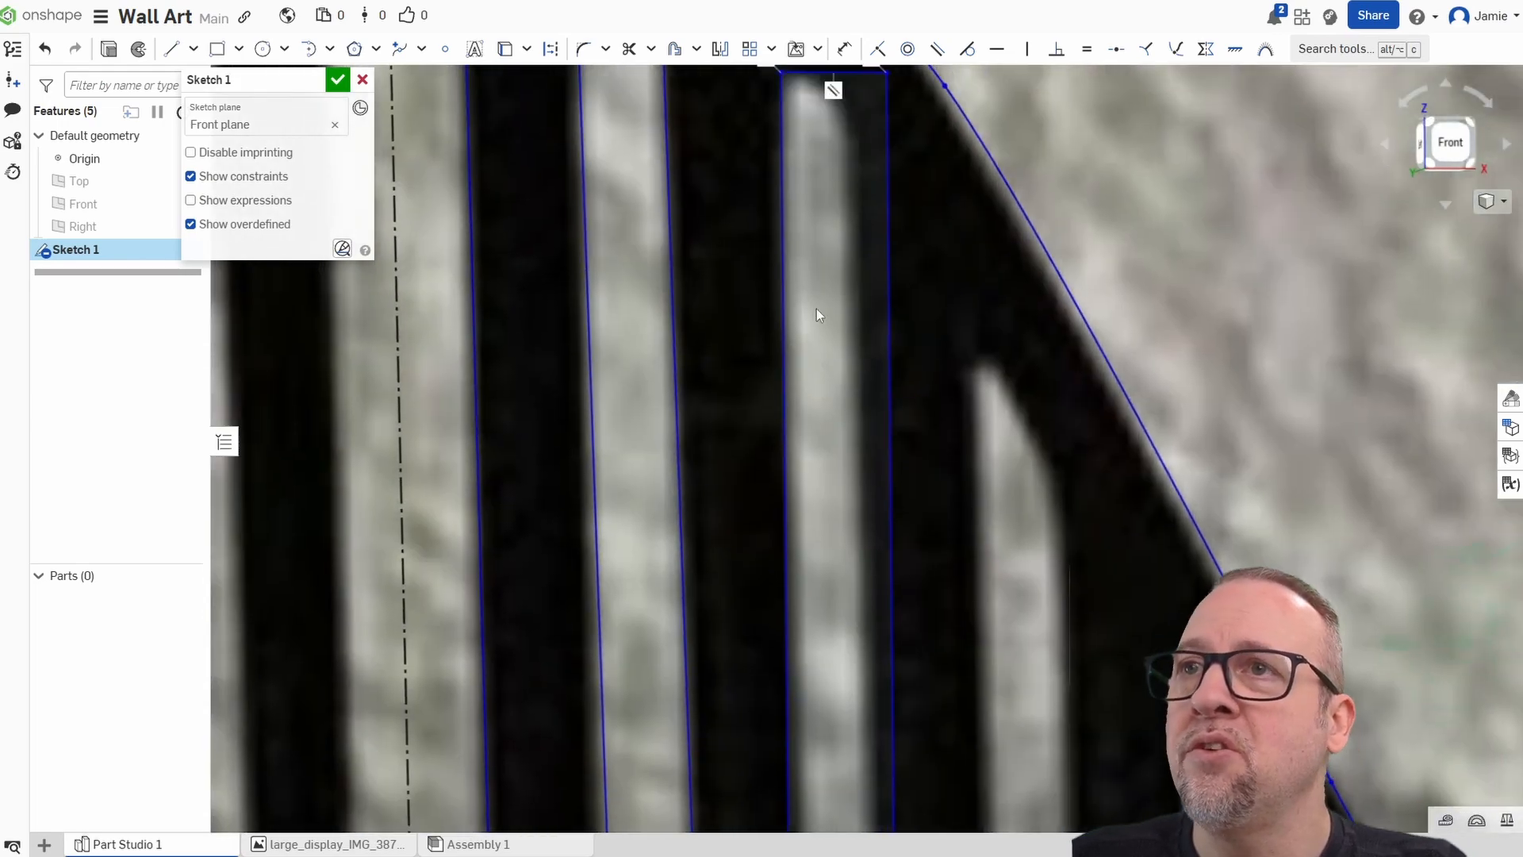
pyautogui.scroll(3, 822, 382)
pyautogui.scroll(-2, 868, 453)
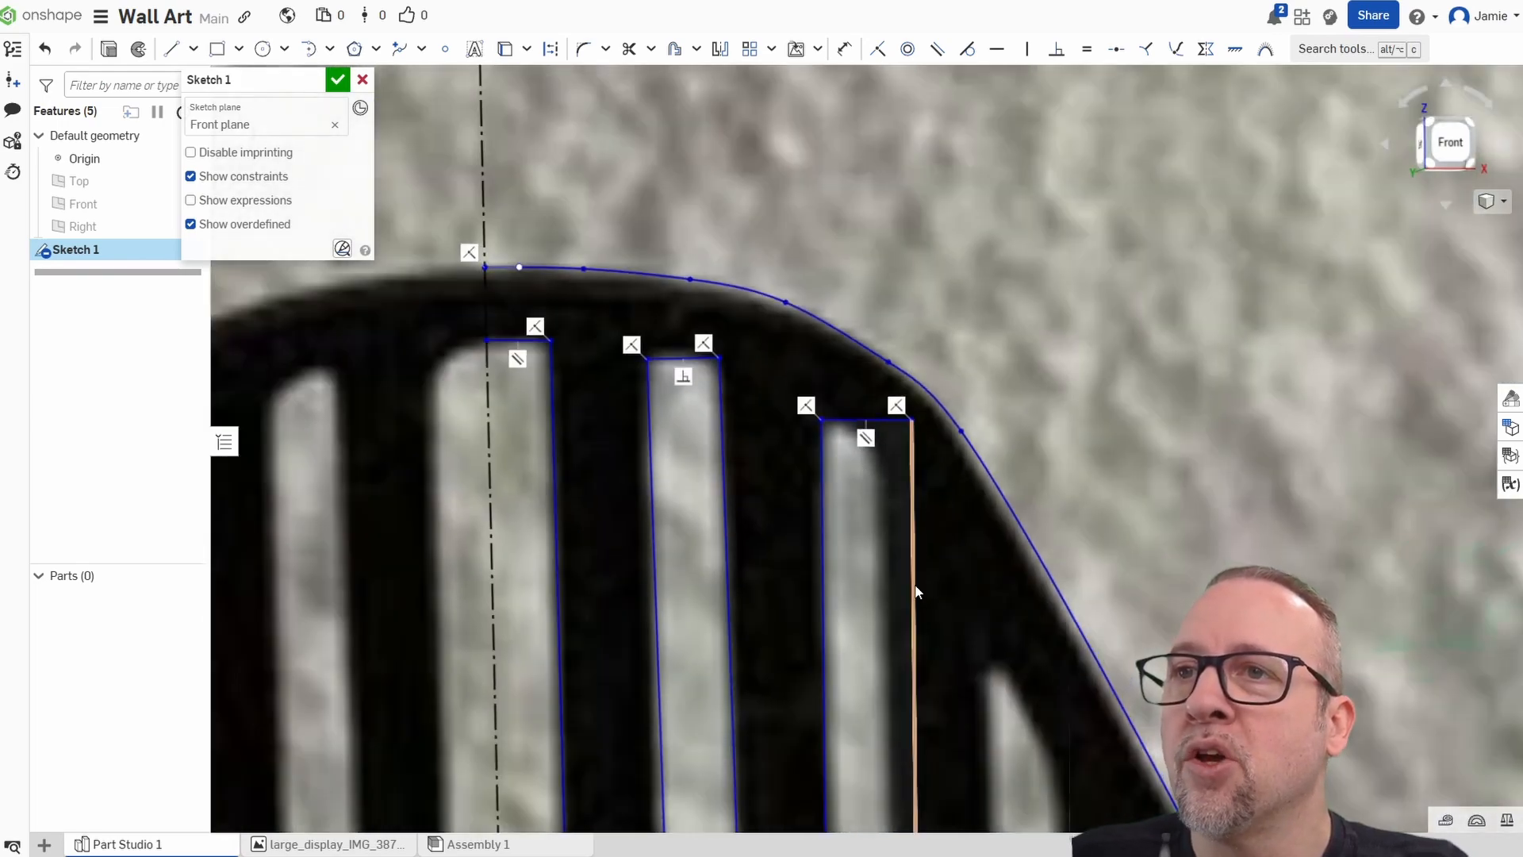
pyautogui.click(190, 176)
# Narrow the second full slot's rectangle by moving its outer side and upper outer corner inward to the reference edge.
pyautogui.moveTo(893, 460); pyautogui.dragTo(821, 365, button='middle')
pyautogui.moveTo(838, 331); pyautogui.dragTo(753, 330)
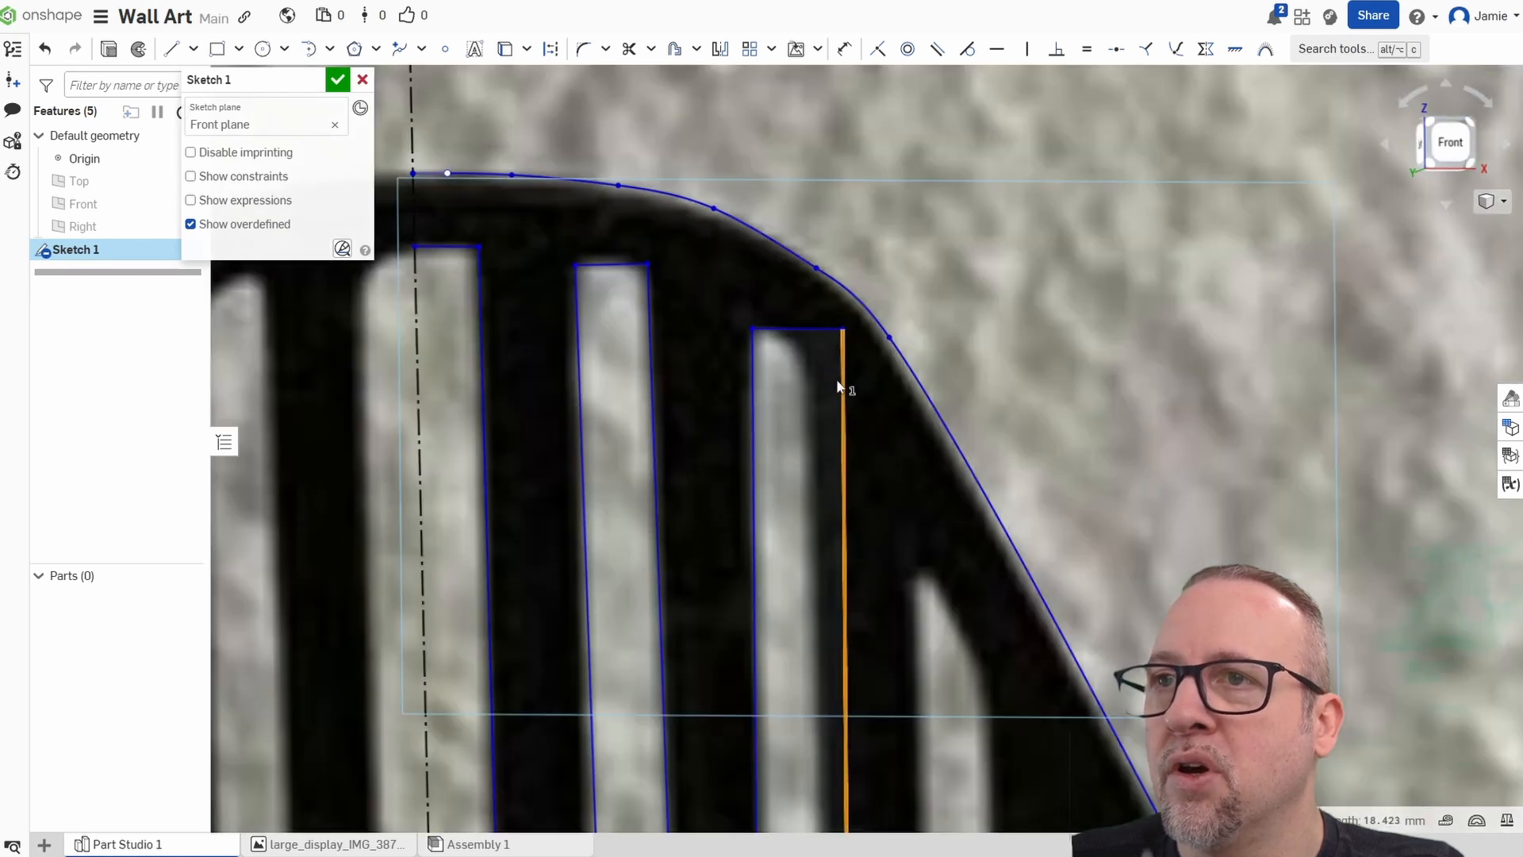
pyautogui.moveTo(837, 386); pyautogui.dragTo(823, 387)
pyautogui.moveTo(823, 330)
pyautogui.mouseDown()
pyautogui.moveTo(814, 346)
pyautogui.moveTo(816, 328)
pyautogui.moveTo(801, 330)
pyautogui.mouseUp()
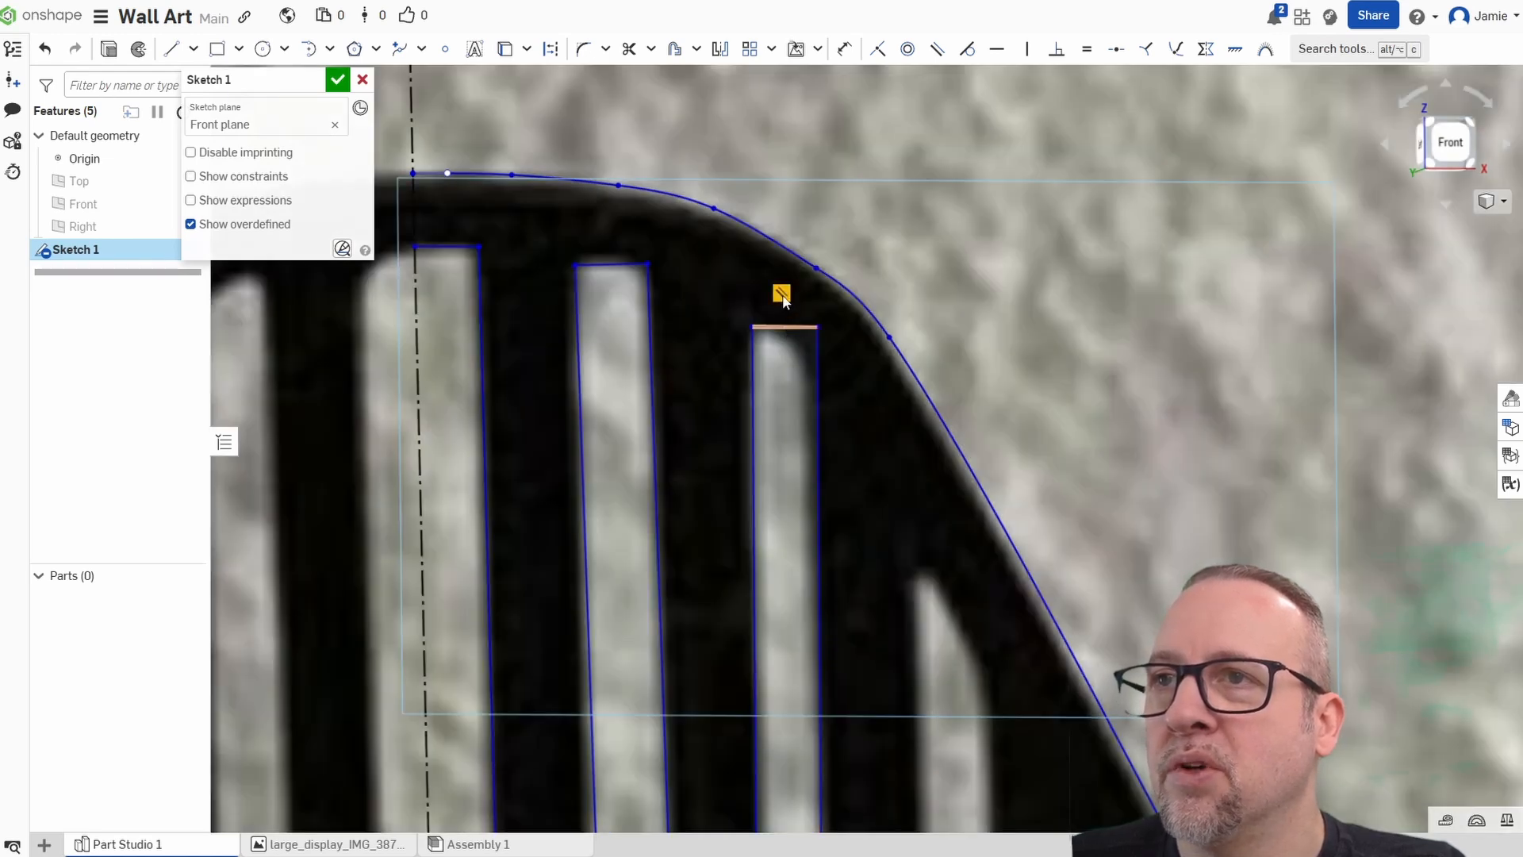
# Remove the parallel constraint from the second full slot's top edge and display all sketch constraints.
pyautogui.rightClick(782, 297)
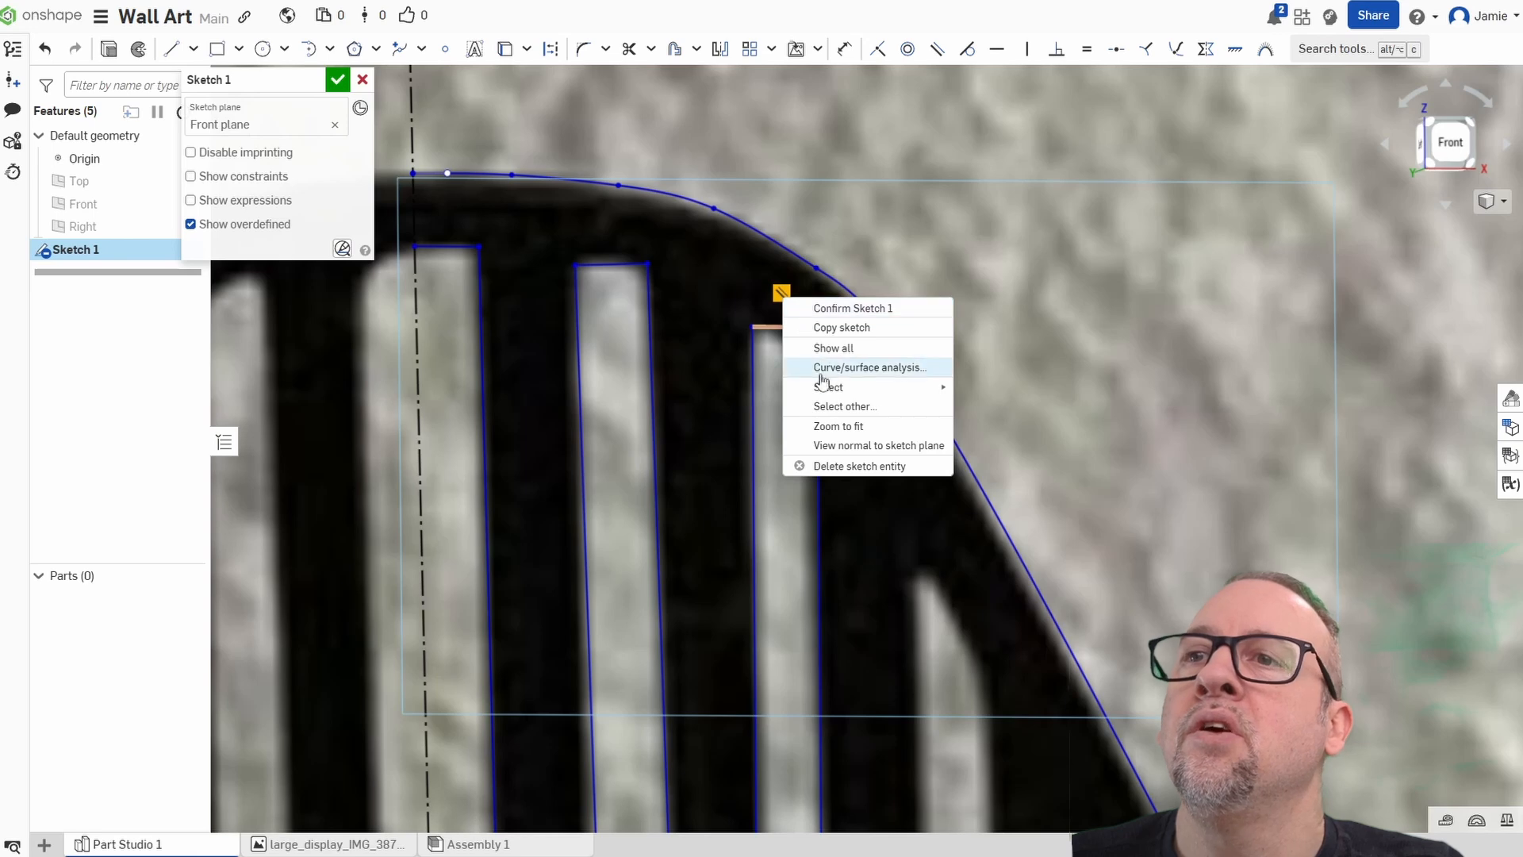
pyautogui.click(1046, 402)
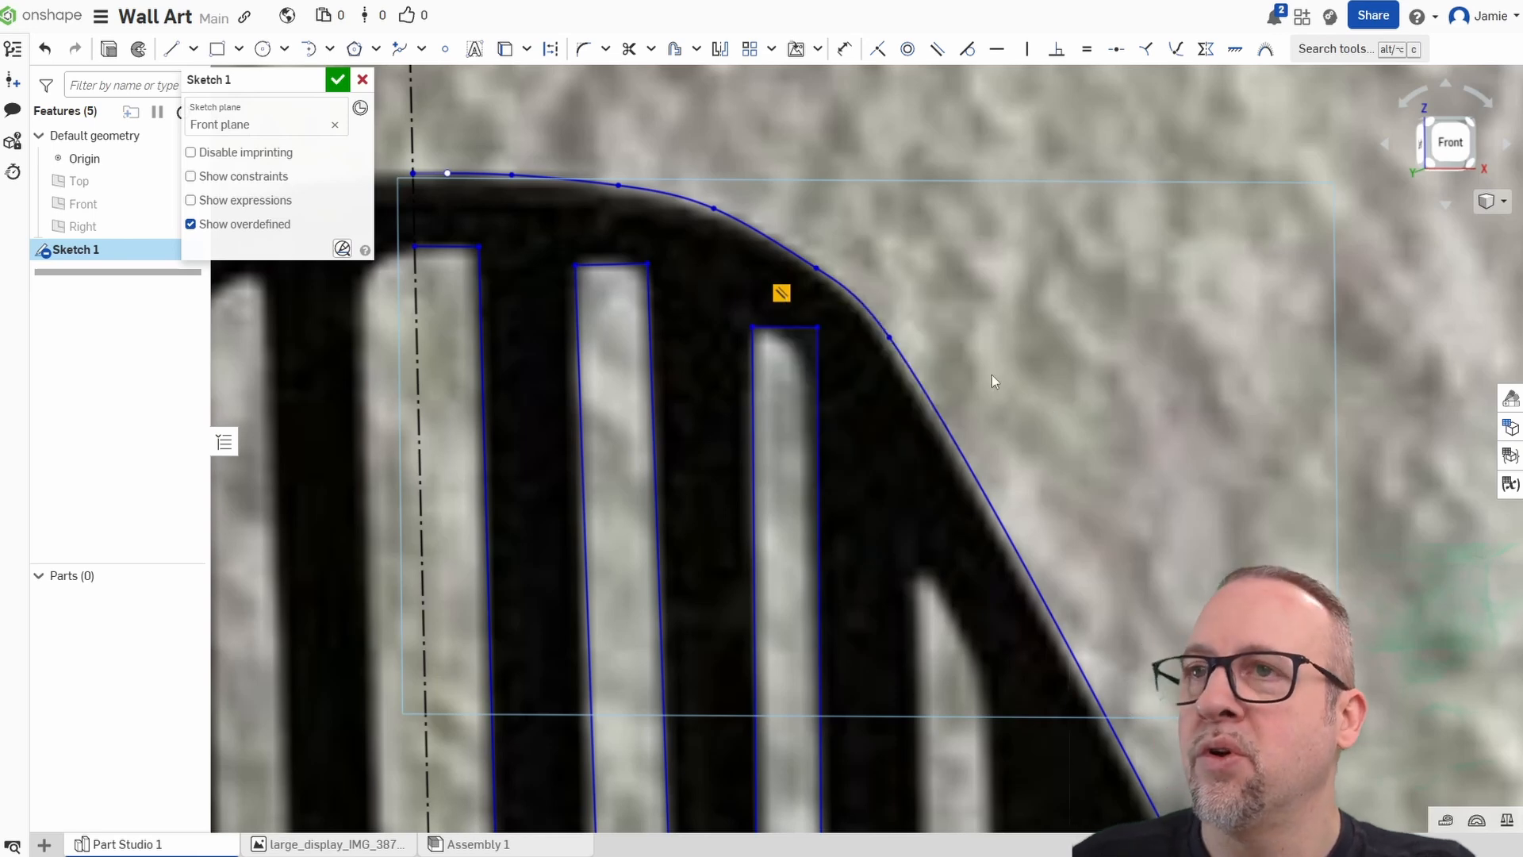
pyautogui.click(190, 176)
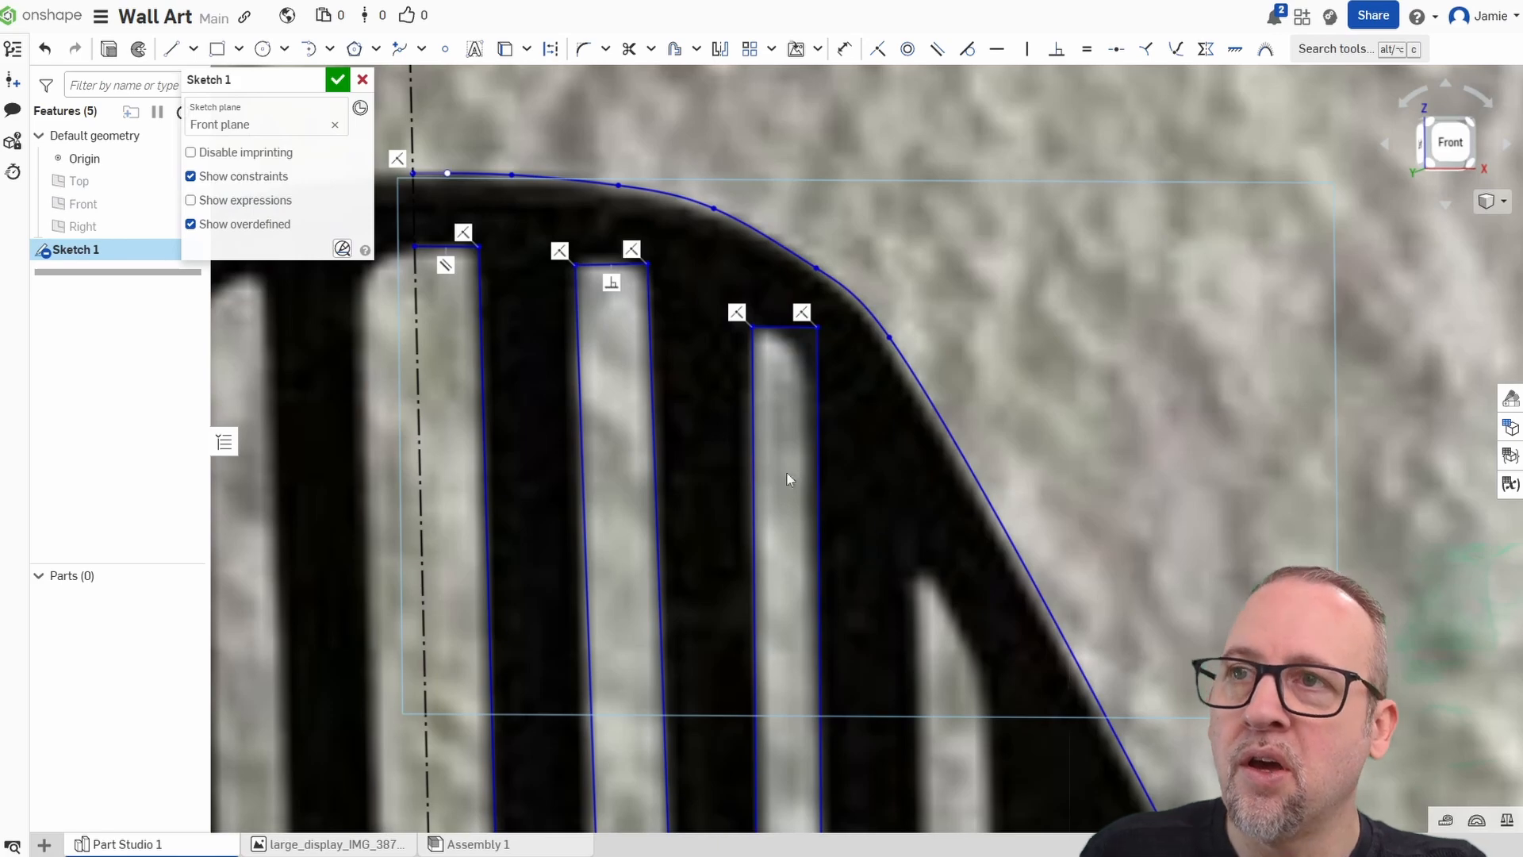
# Delete the horizontal constraint from the bottom edge of the second full slot right of the centerline.
pyautogui.scroll(-3, 888, 627)
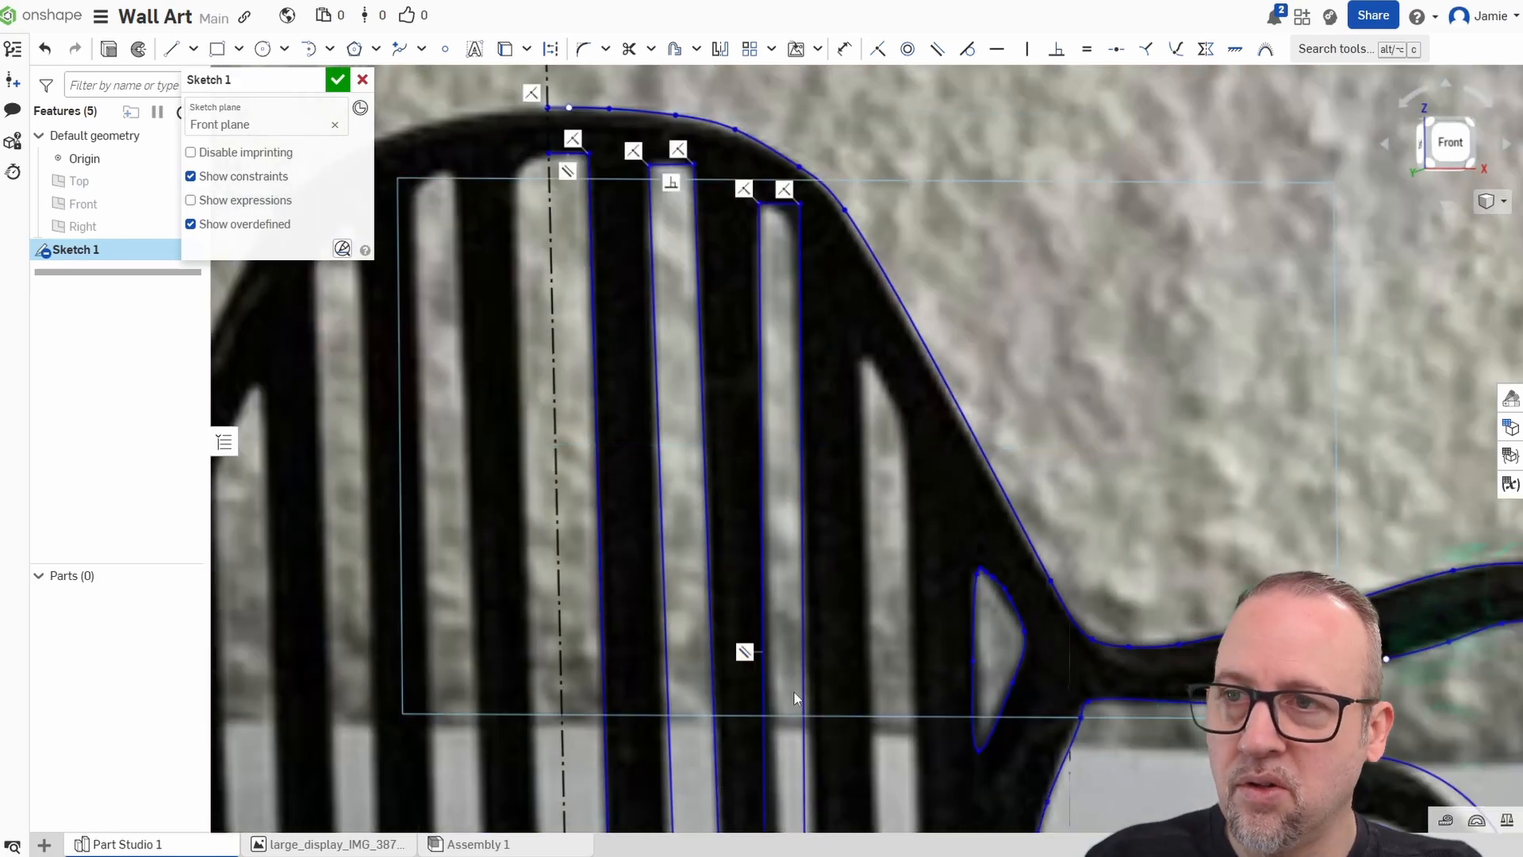
pyautogui.scroll(-1, 860, 701)
pyautogui.moveTo(861, 701); pyautogui.dragTo(871, 363, button='middle')
pyautogui.scroll(5, 816, 748)
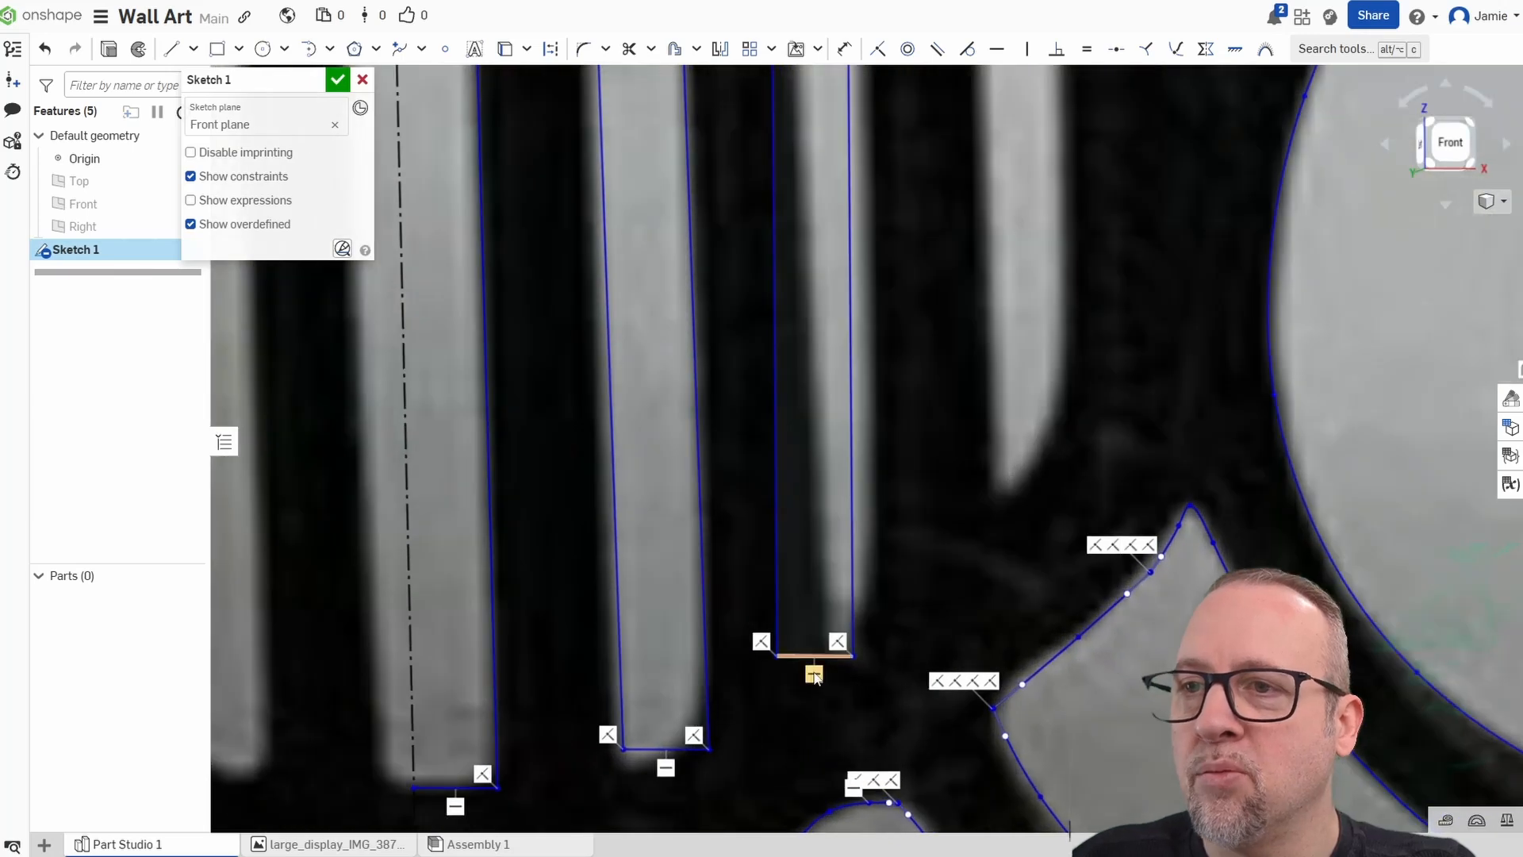
pyautogui.click(814, 674)
pyautogui.press('Delete')
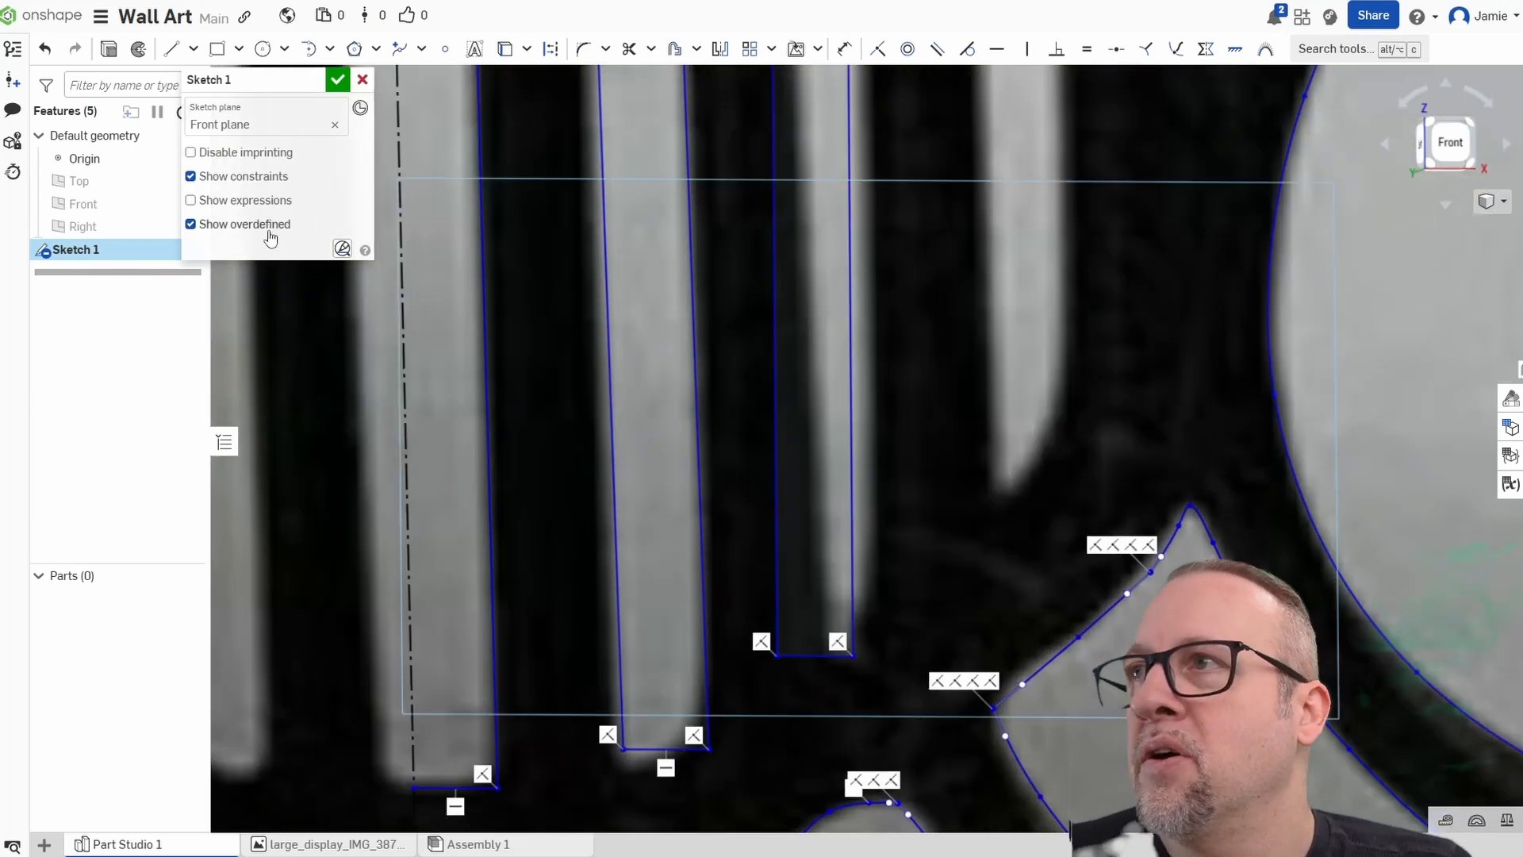
# Hide the sketch constraints and move both lower corners of the second full slot right of the centerline onto the reference slot.
pyautogui.click(274, 176)
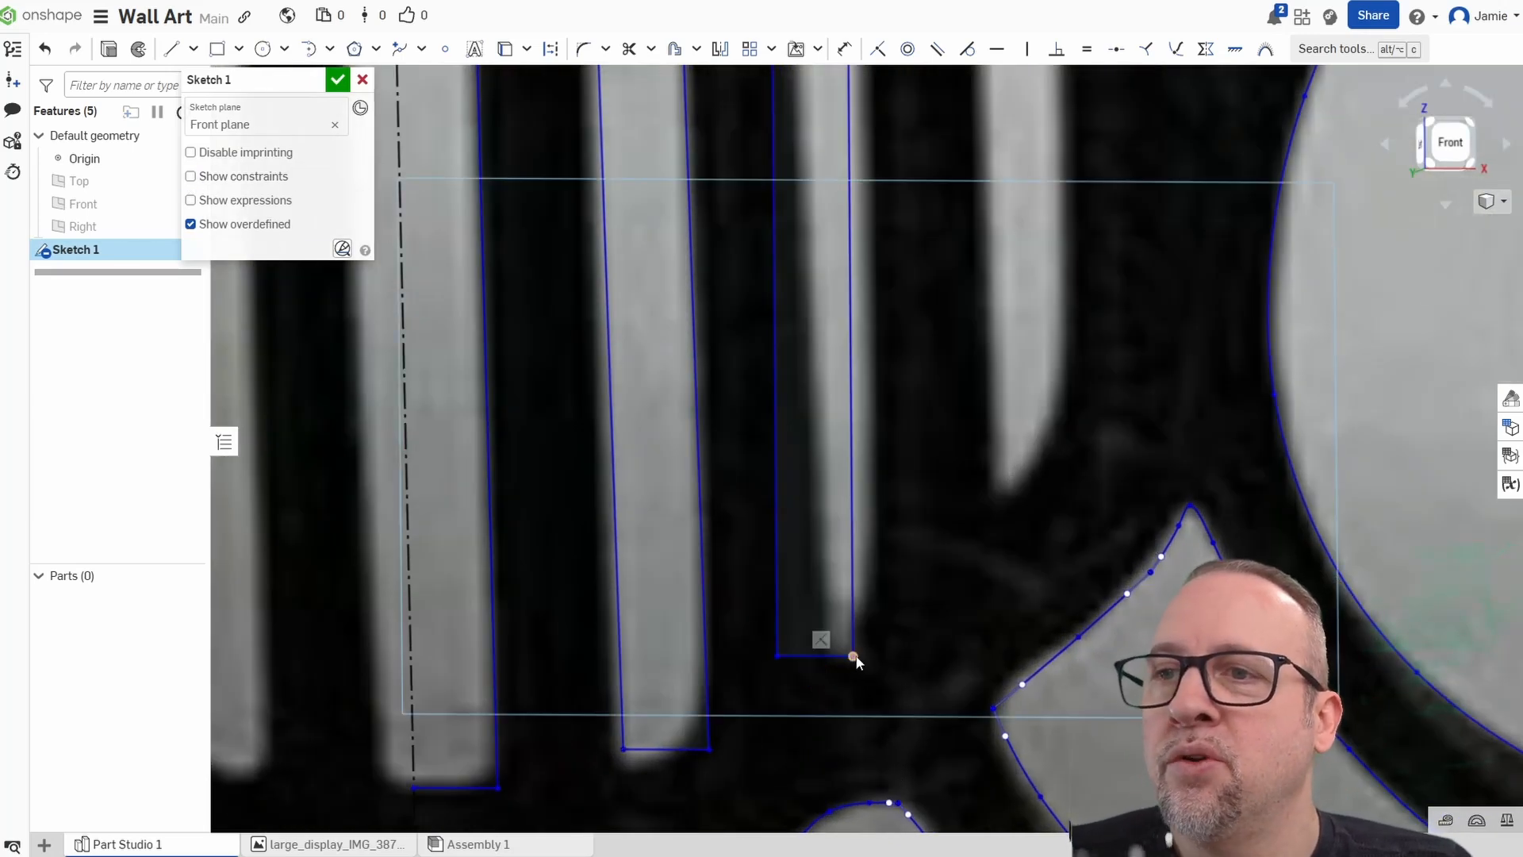
pyautogui.moveTo(854, 657); pyautogui.dragTo(878, 639)
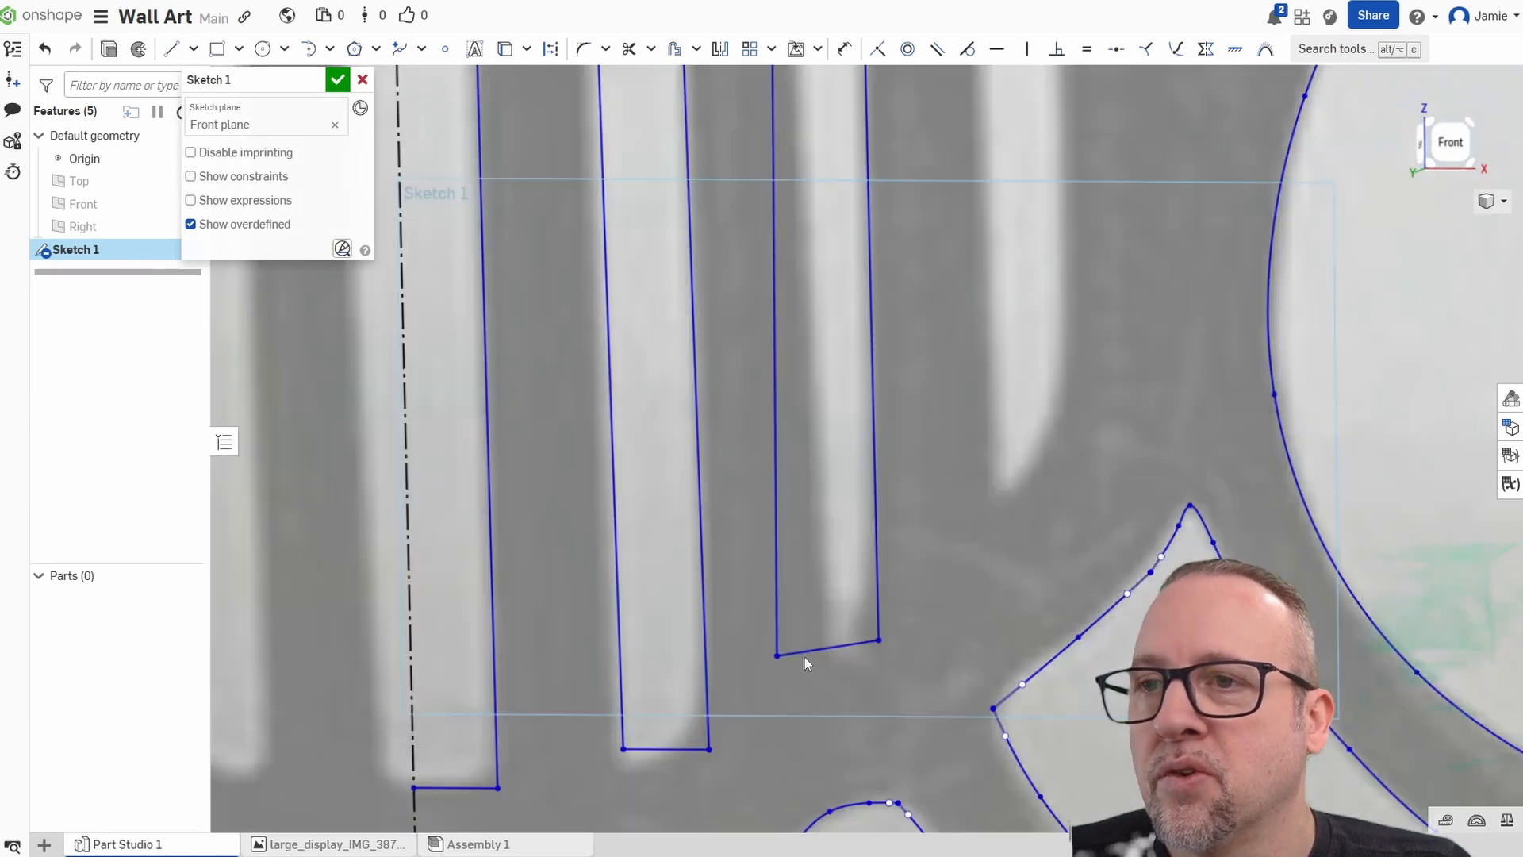
pyautogui.moveTo(777, 656); pyautogui.dragTo(819, 651)
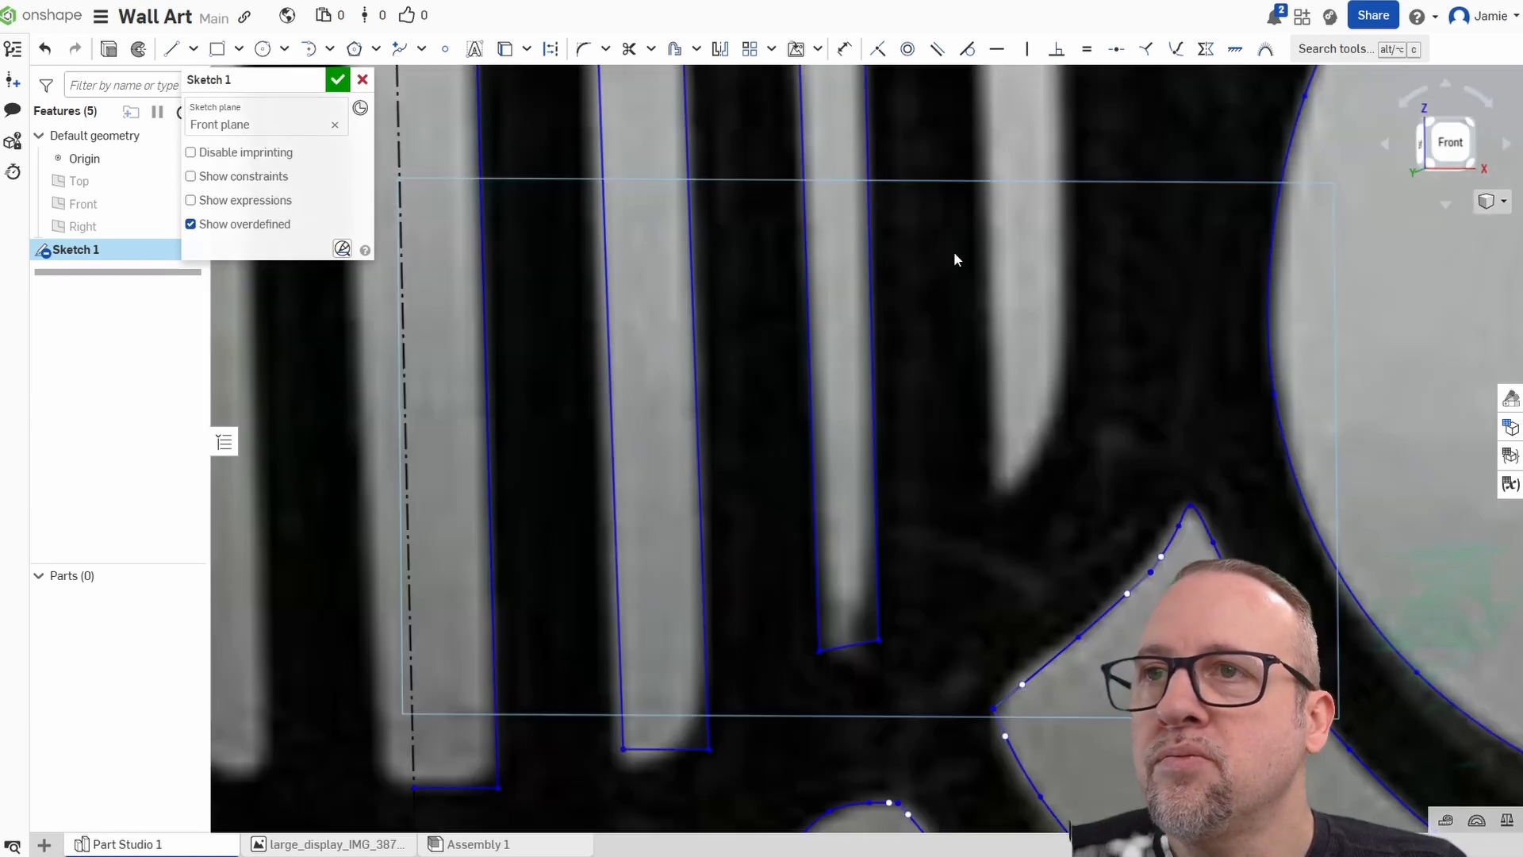
# Reposition both lower corners of the first full slot so its bottom edge encloses the reference slot's rounded end.
pyautogui.moveTo(956, 546); pyautogui.dragTo(996, 346, button='middle')
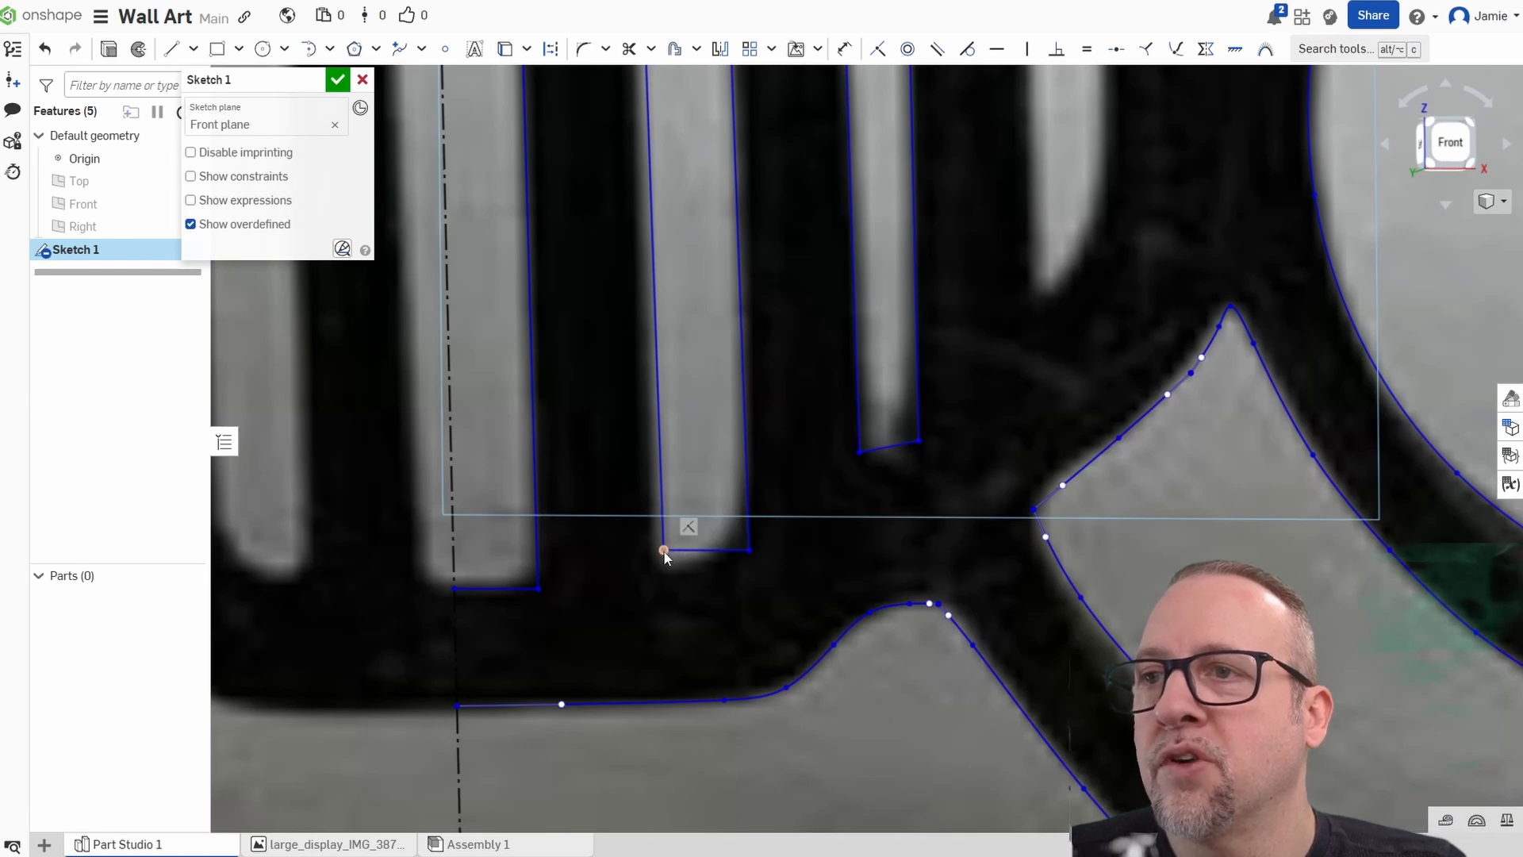
pyautogui.moveTo(663, 548); pyautogui.dragTo(657, 568)
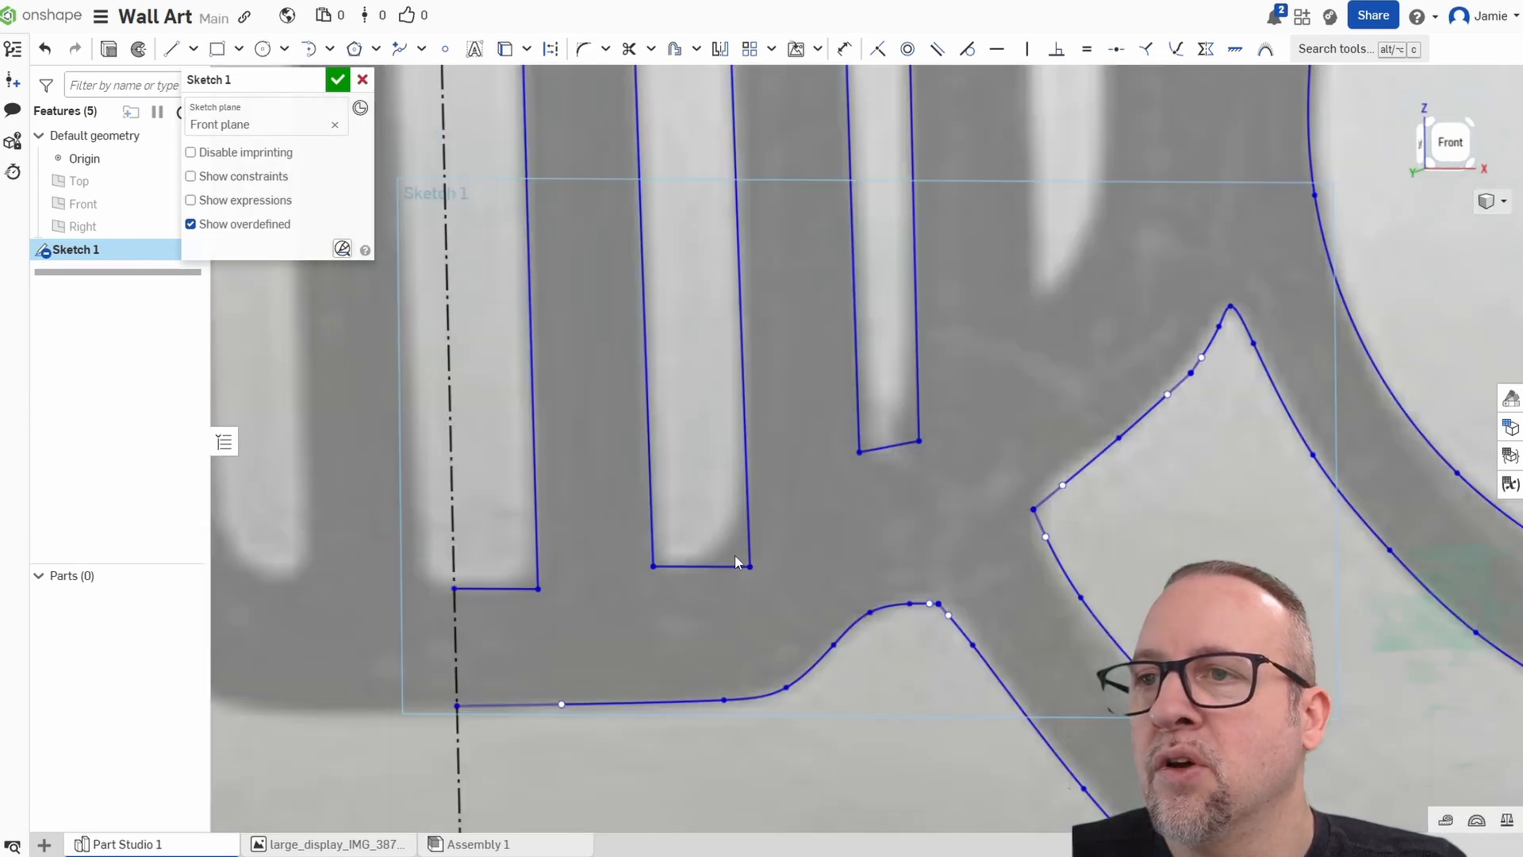
pyautogui.moveTo(749, 567)
pyautogui.mouseDown()
pyautogui.moveTo(731, 554)
pyautogui.moveTo(749, 568)
pyautogui.mouseUp()
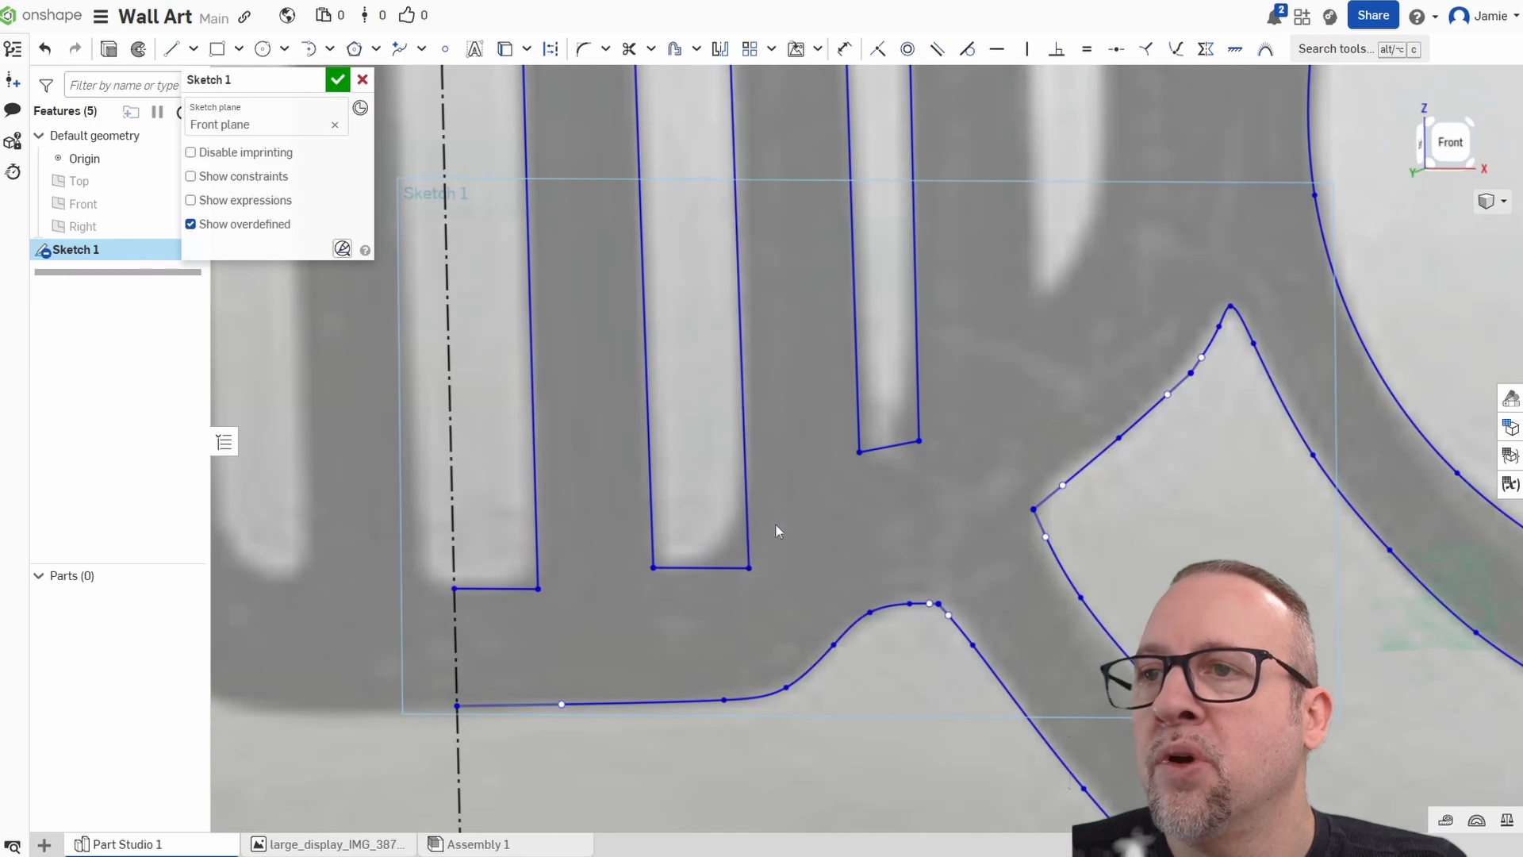
# Shift the second full slot's upper corners to fit its top edge to the reference.
pyautogui.moveTo(818, 417); pyautogui.dragTo(786, 591, button='middle')
pyautogui.scroll(-3, 787, 592)
pyautogui.moveTo(773, 313); pyautogui.dragTo(765, 624, button='middle')
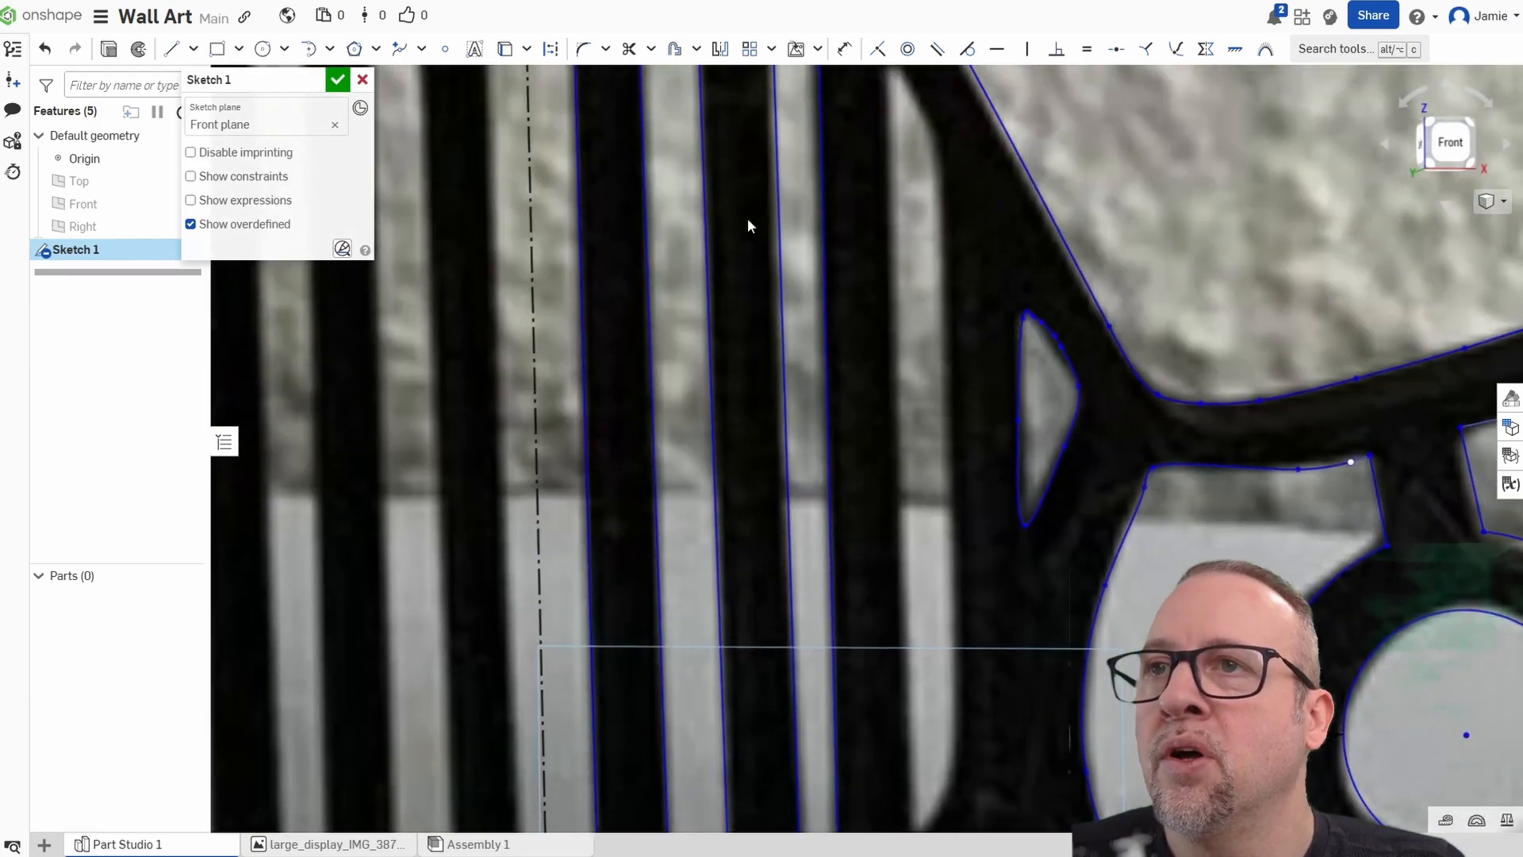
pyautogui.moveTo(747, 218); pyautogui.dragTo(749, 541, button='middle')
pyautogui.scroll(3, 710, 234)
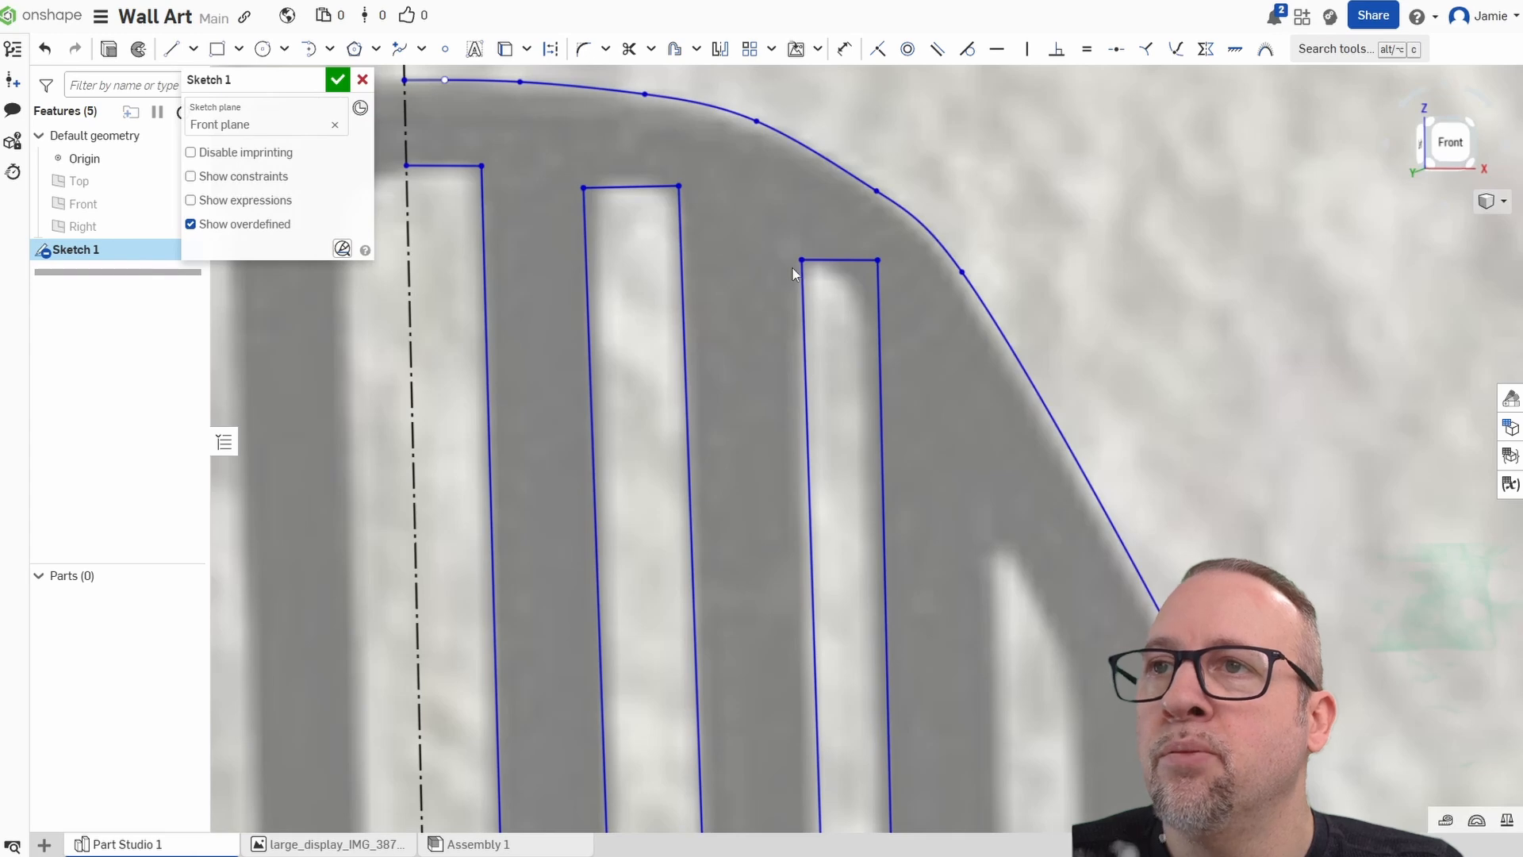
pyautogui.moveTo(802, 259); pyautogui.dragTo(865, 270)
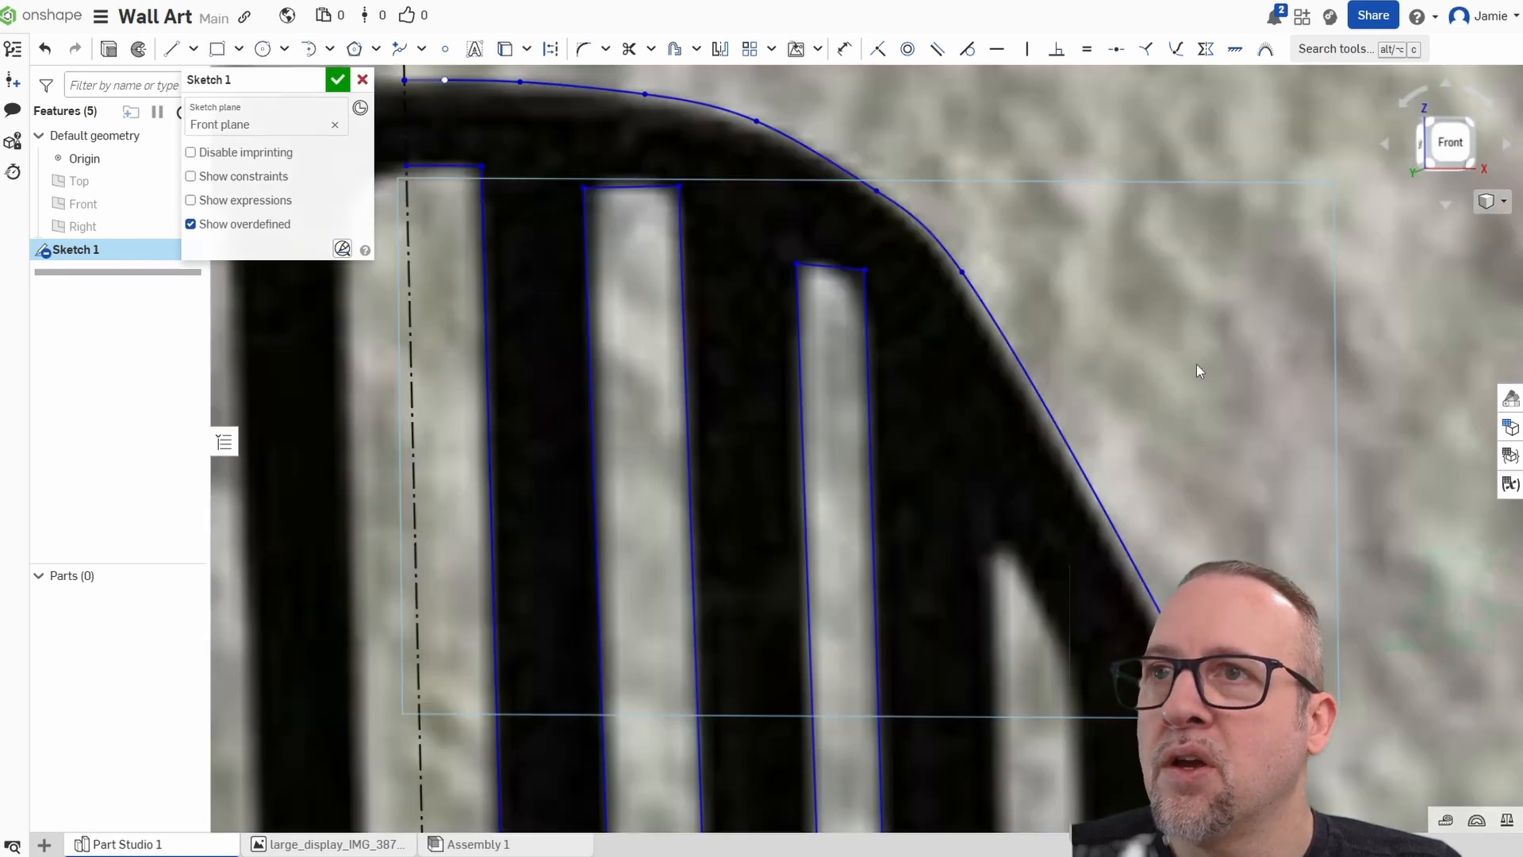
# Begin a spline at the outermost slot's upper tip and trace its curved upper outer edge partway down.
pyautogui.scroll(3, 1196, 364)
pyautogui.moveTo(1009, 435)
pyautogui.mouseDown(button='middle')
pyautogui.moveTo(987, 369)
pyautogui.moveTo(937, 308)
pyautogui.mouseUp(button='middle')
pyautogui.scroll(-2, 938, 317)
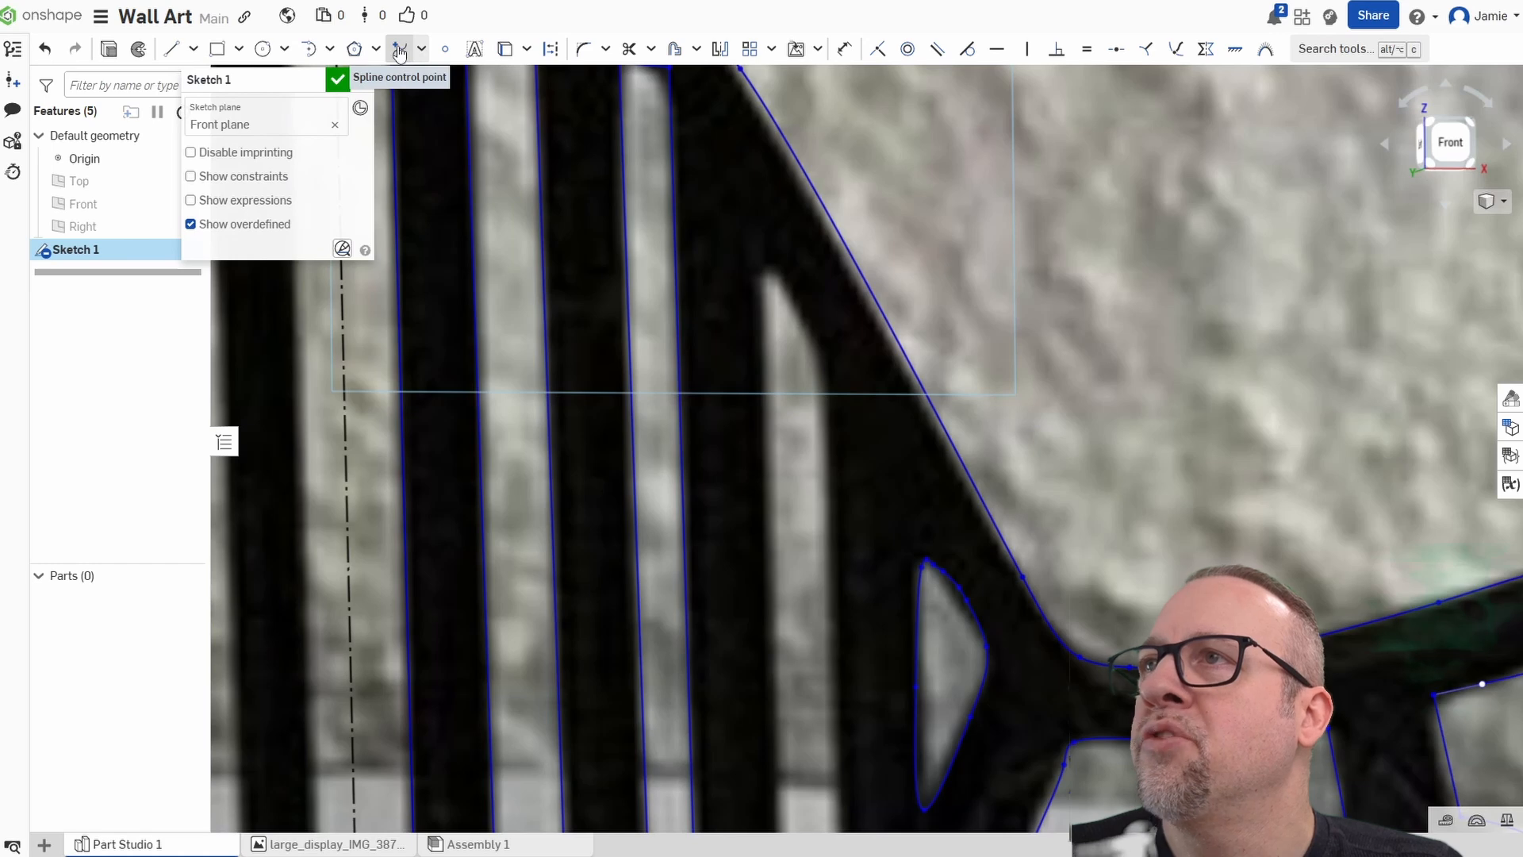
pyautogui.click(423, 52)
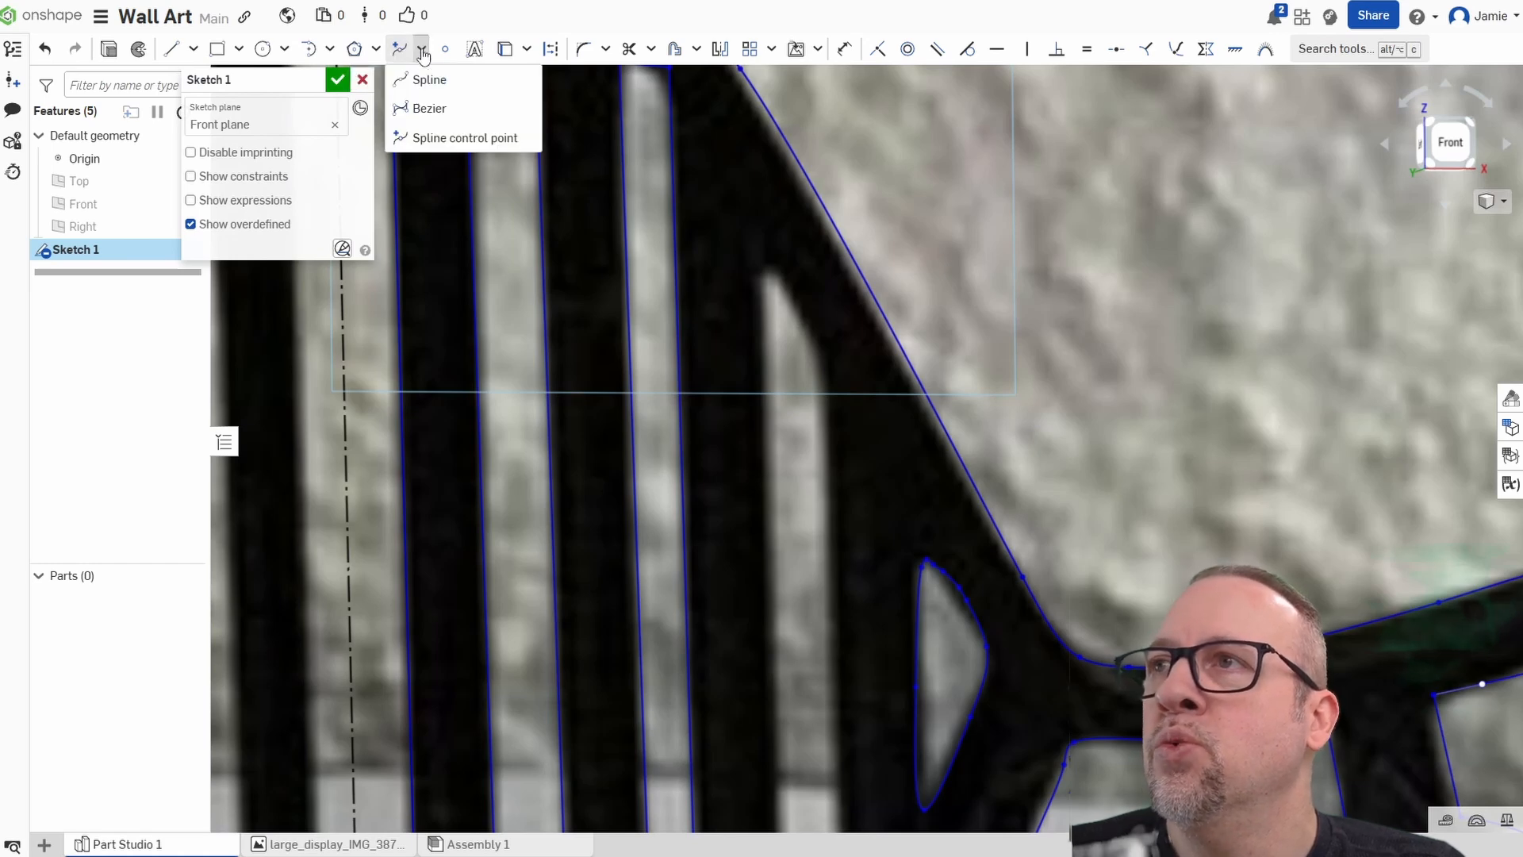
pyautogui.click(408, 74)
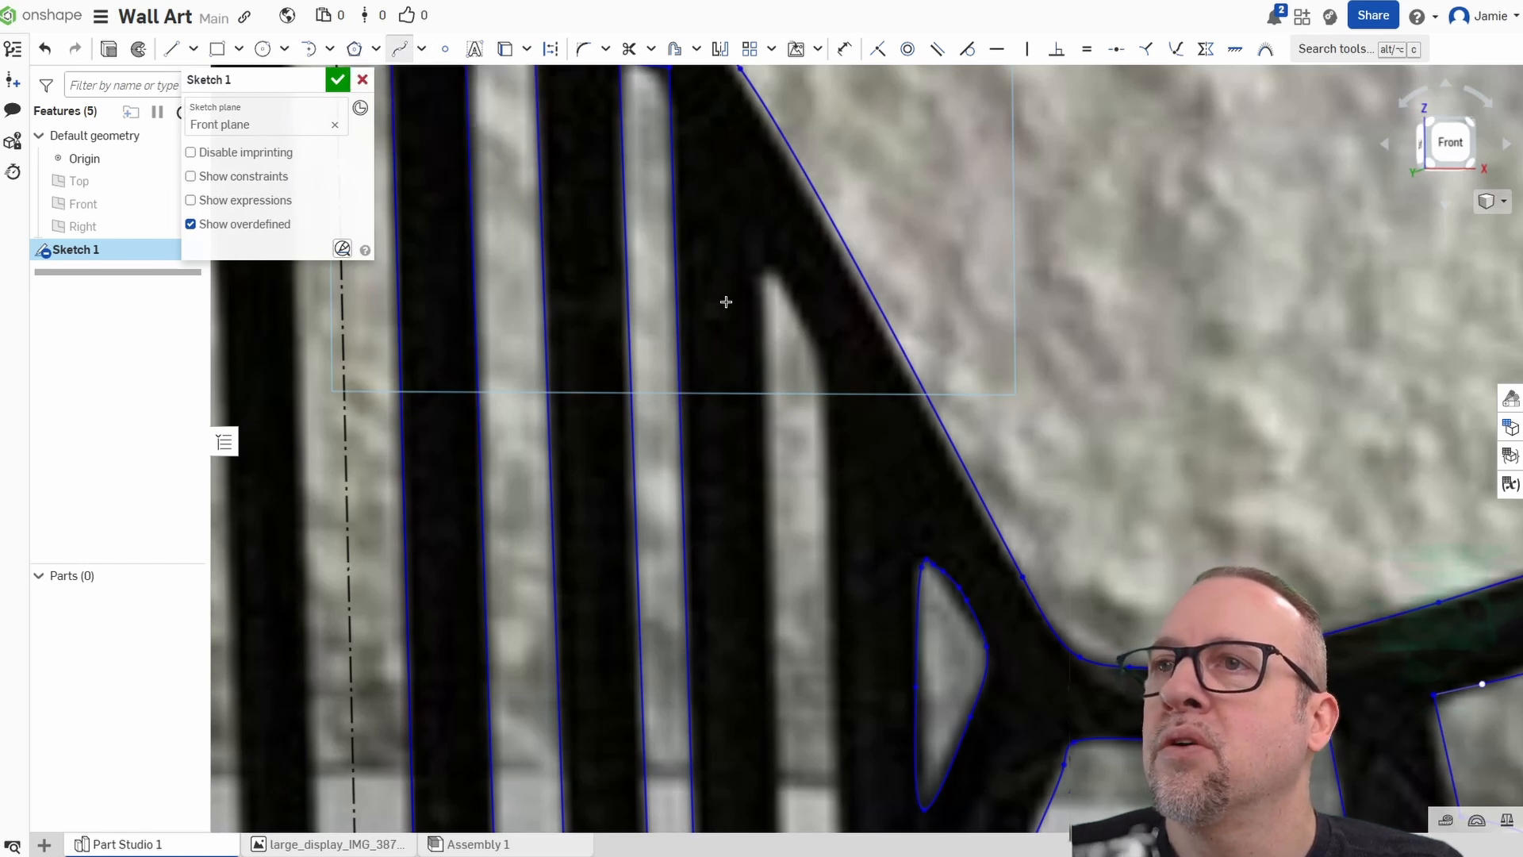
pyautogui.click(767, 271)
pyautogui.click(830, 399)
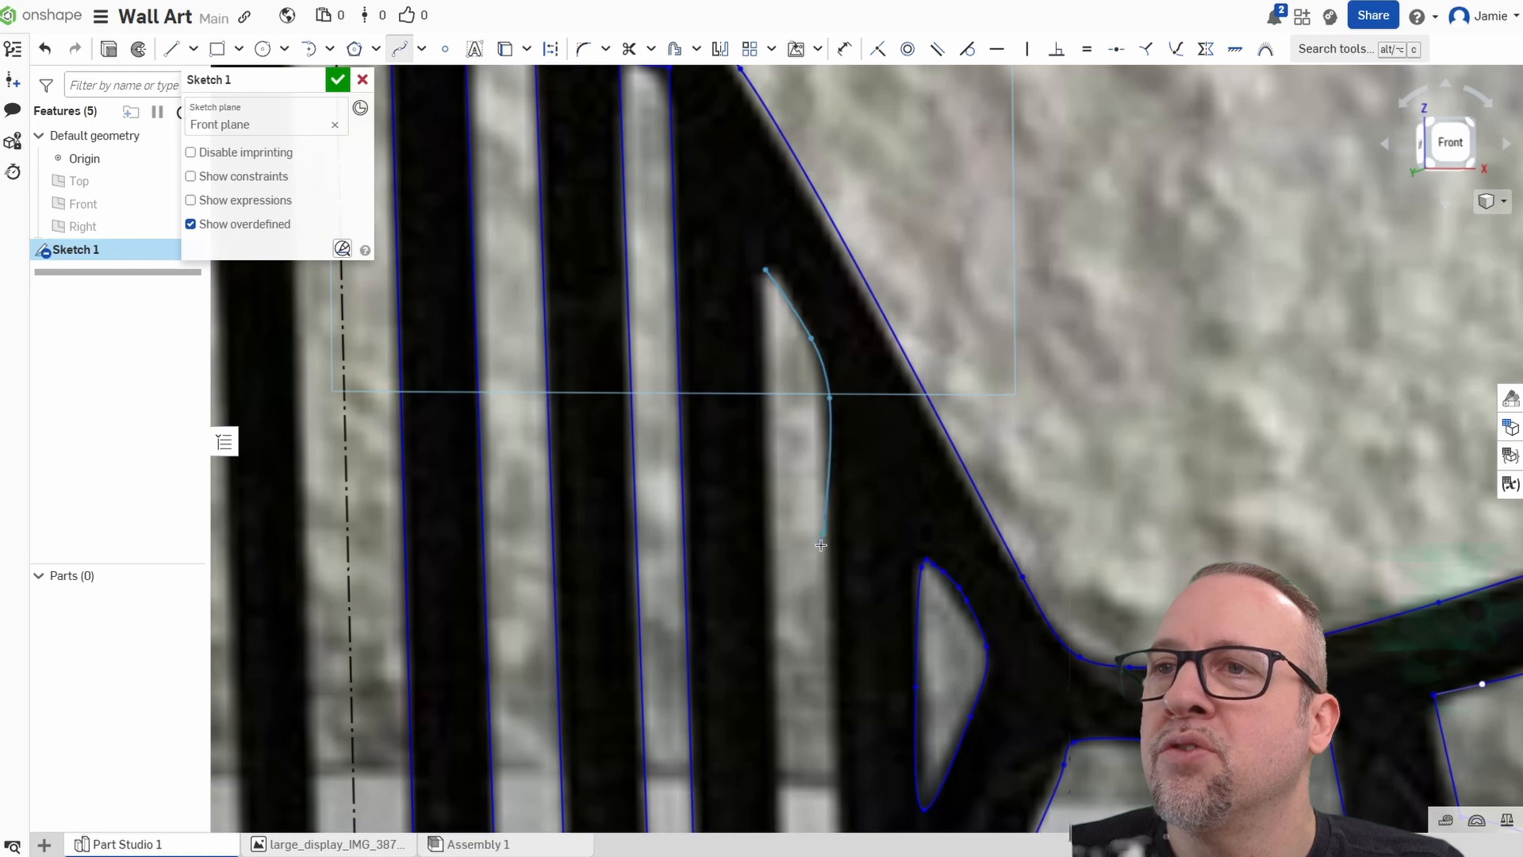
pyautogui.moveTo(826, 734); pyautogui.dragTo(859, 403, button='middle')
pyautogui.moveTo(809, 641); pyautogui.dragTo(705, 525, button='middle')
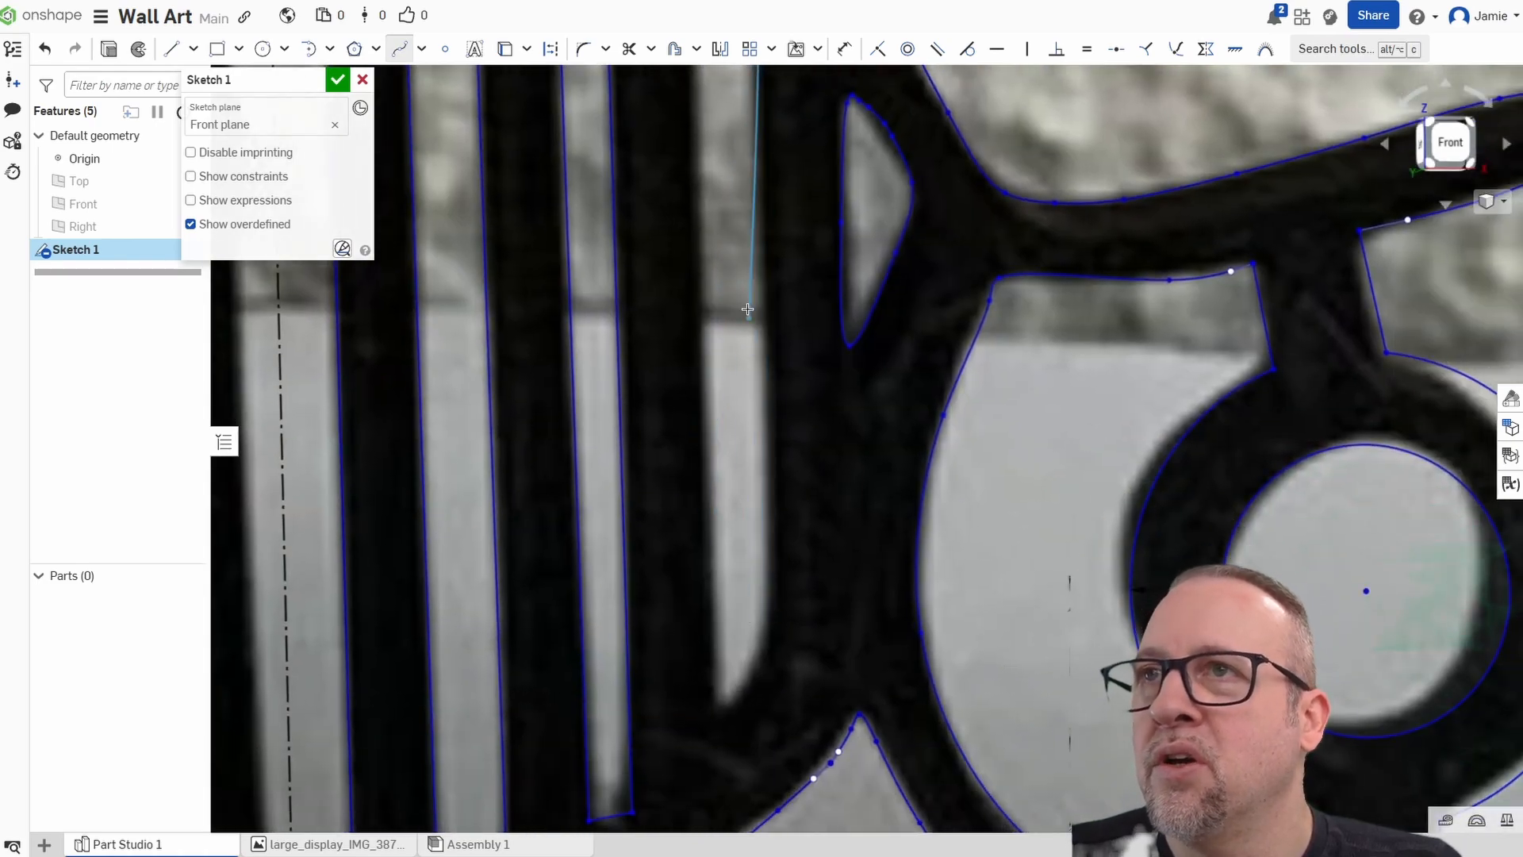
pyautogui.moveTo(763, 279); pyautogui.dragTo(720, 647, button='middle')
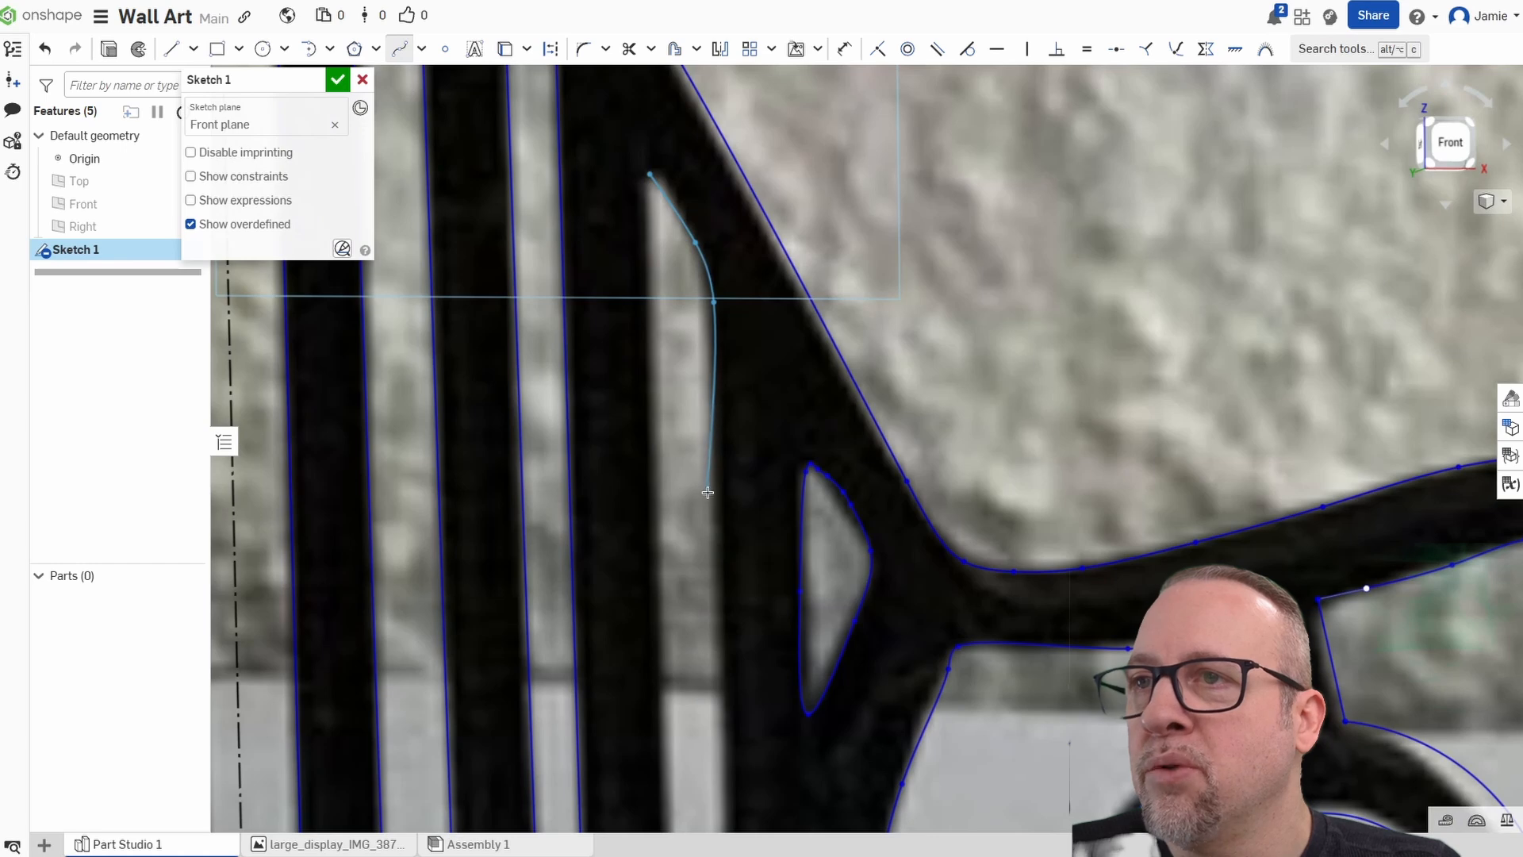
# Continue the spline down the outermost slot's outer edge, around the lower tip and up the inner edge, closing it at the start.
pyautogui.moveTo(716, 500); pyautogui.dragTo(723, 148, button='middle')
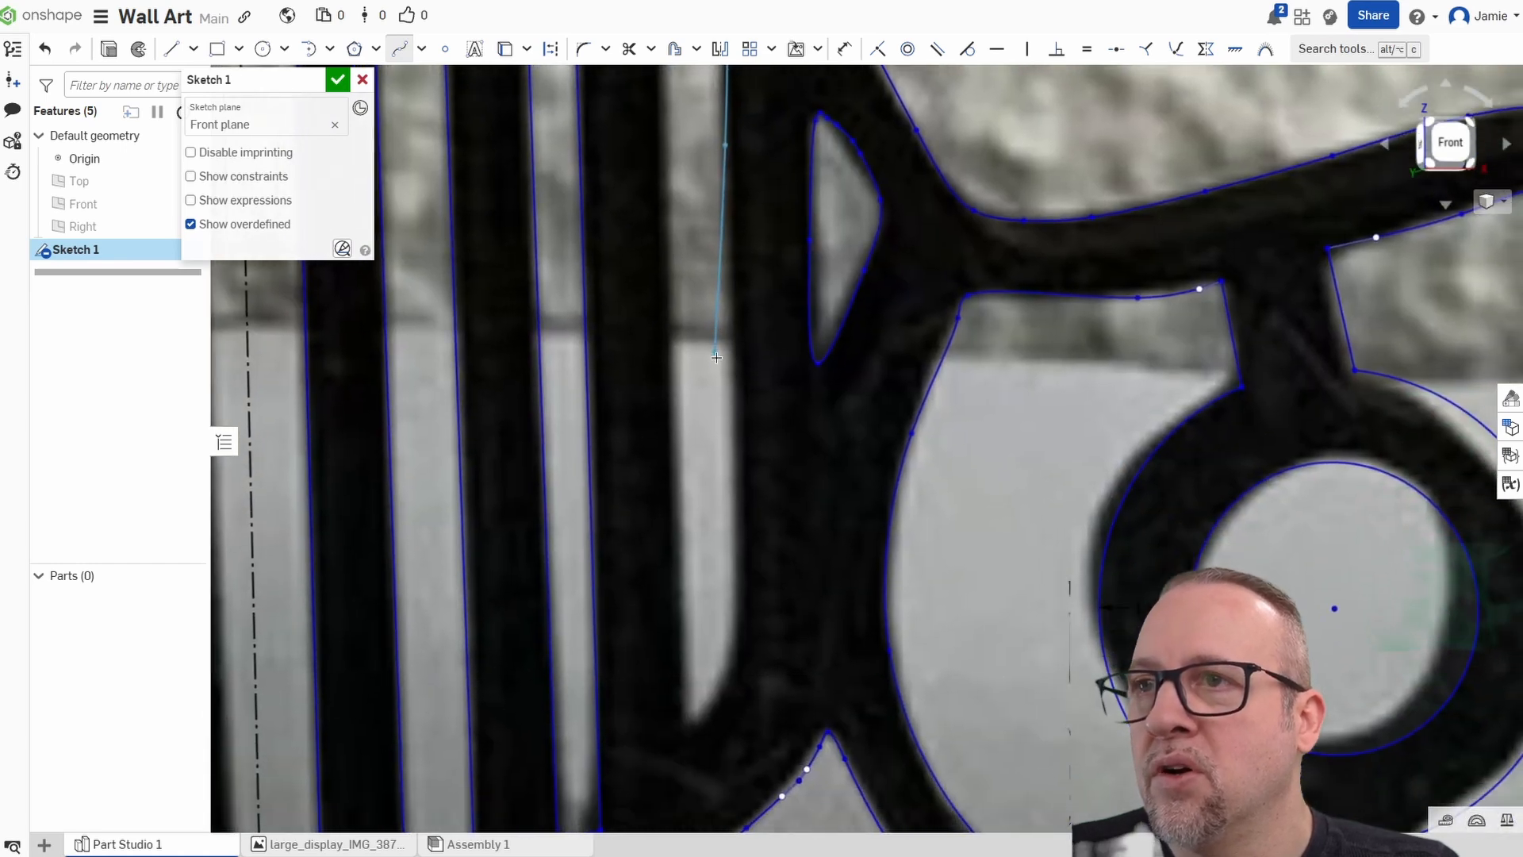
pyautogui.click(736, 494)
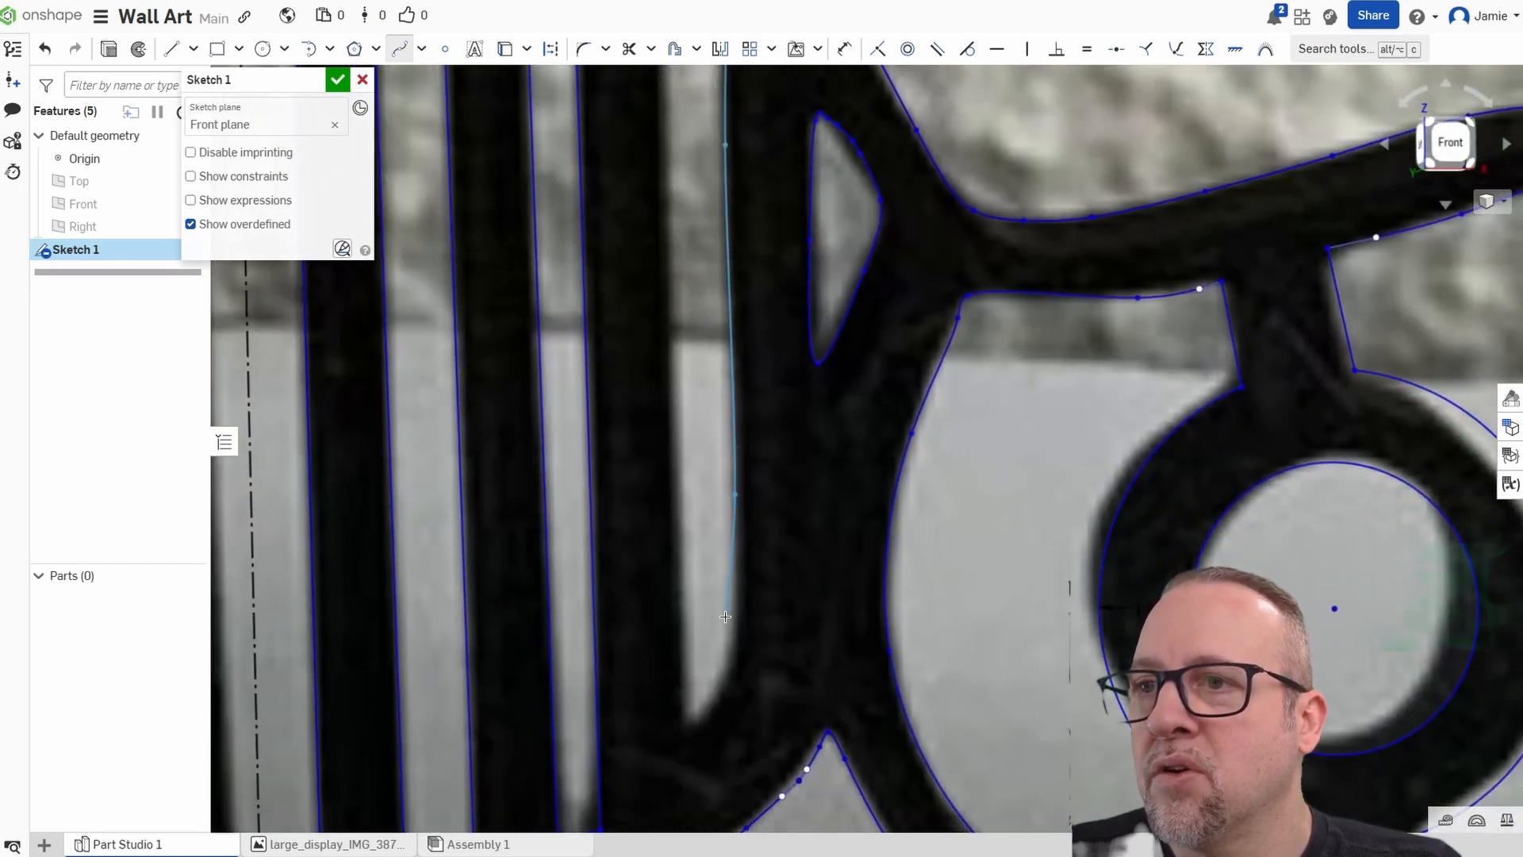
pyautogui.click(688, 731)
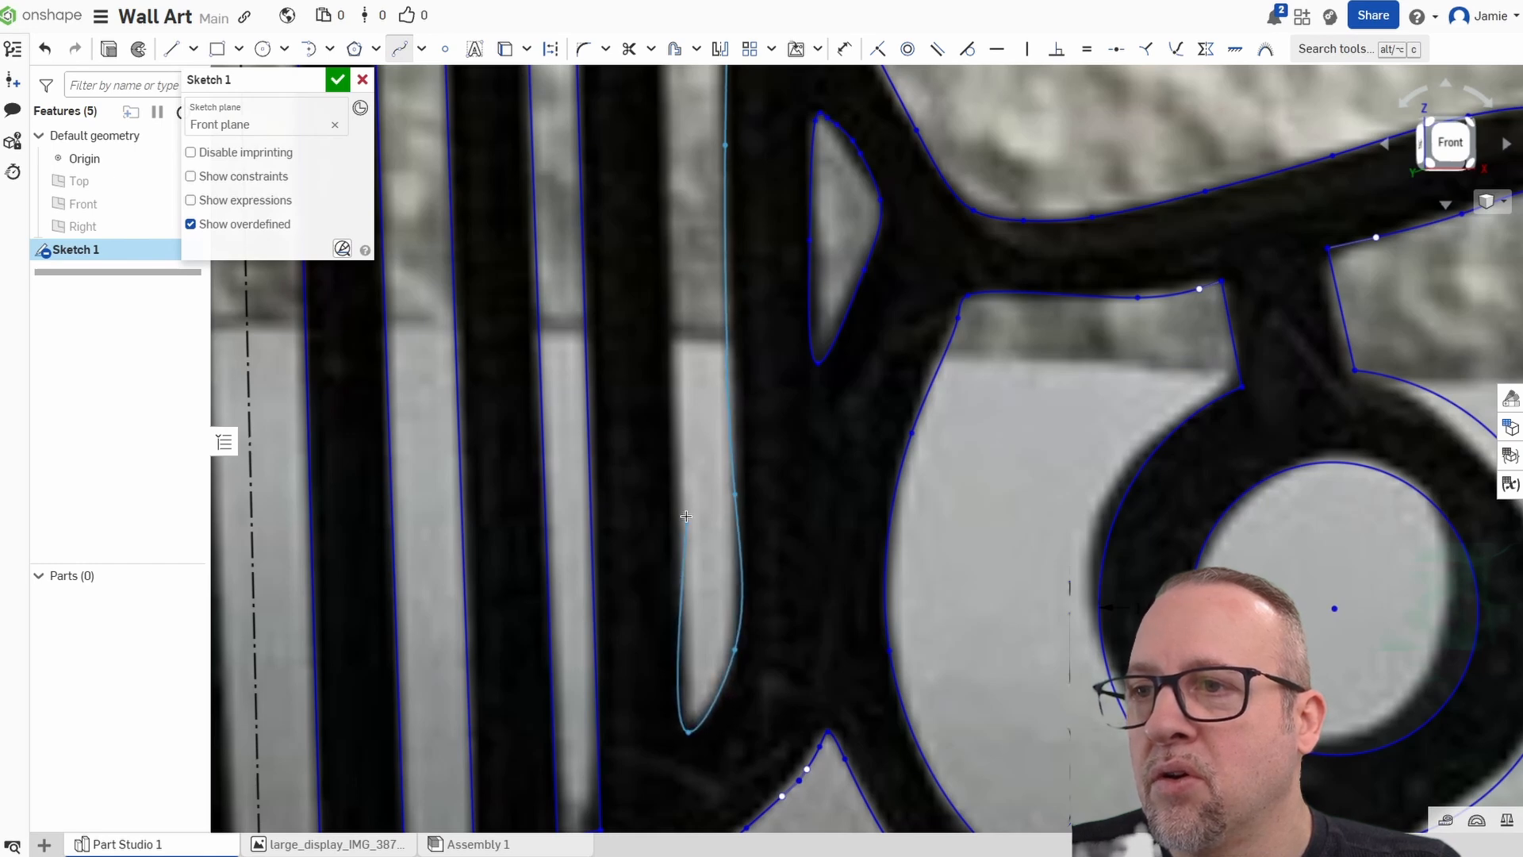
pyautogui.click(670, 446)
pyautogui.moveTo(653, 180); pyautogui.dragTo(652, 389, button='middle')
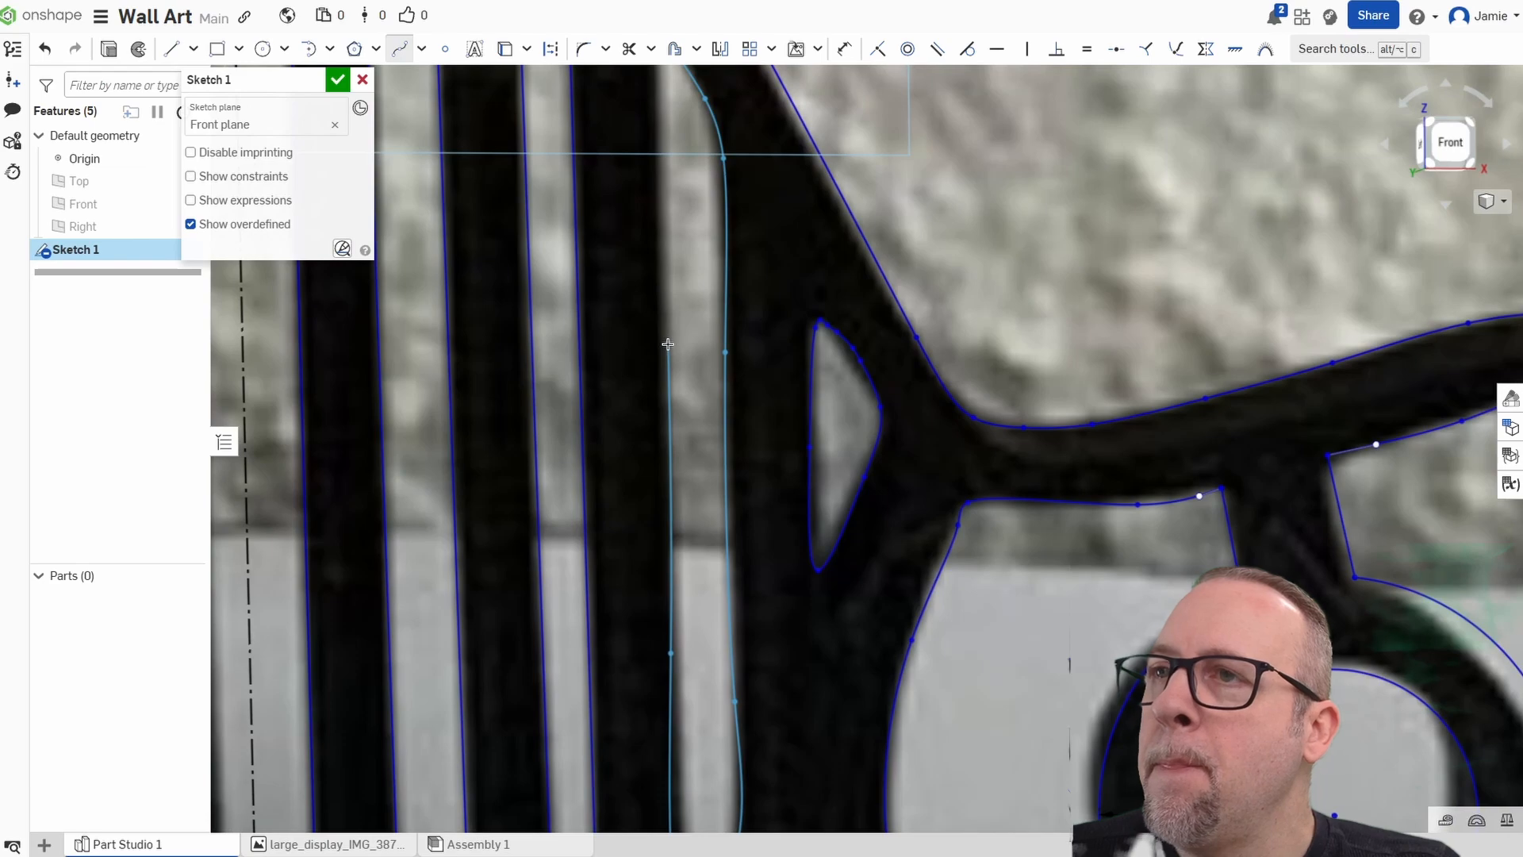
pyautogui.moveTo(654, 165); pyautogui.dragTo(634, 380, button='middle')
pyautogui.click(632, 287)
pyautogui.click(640, 245)
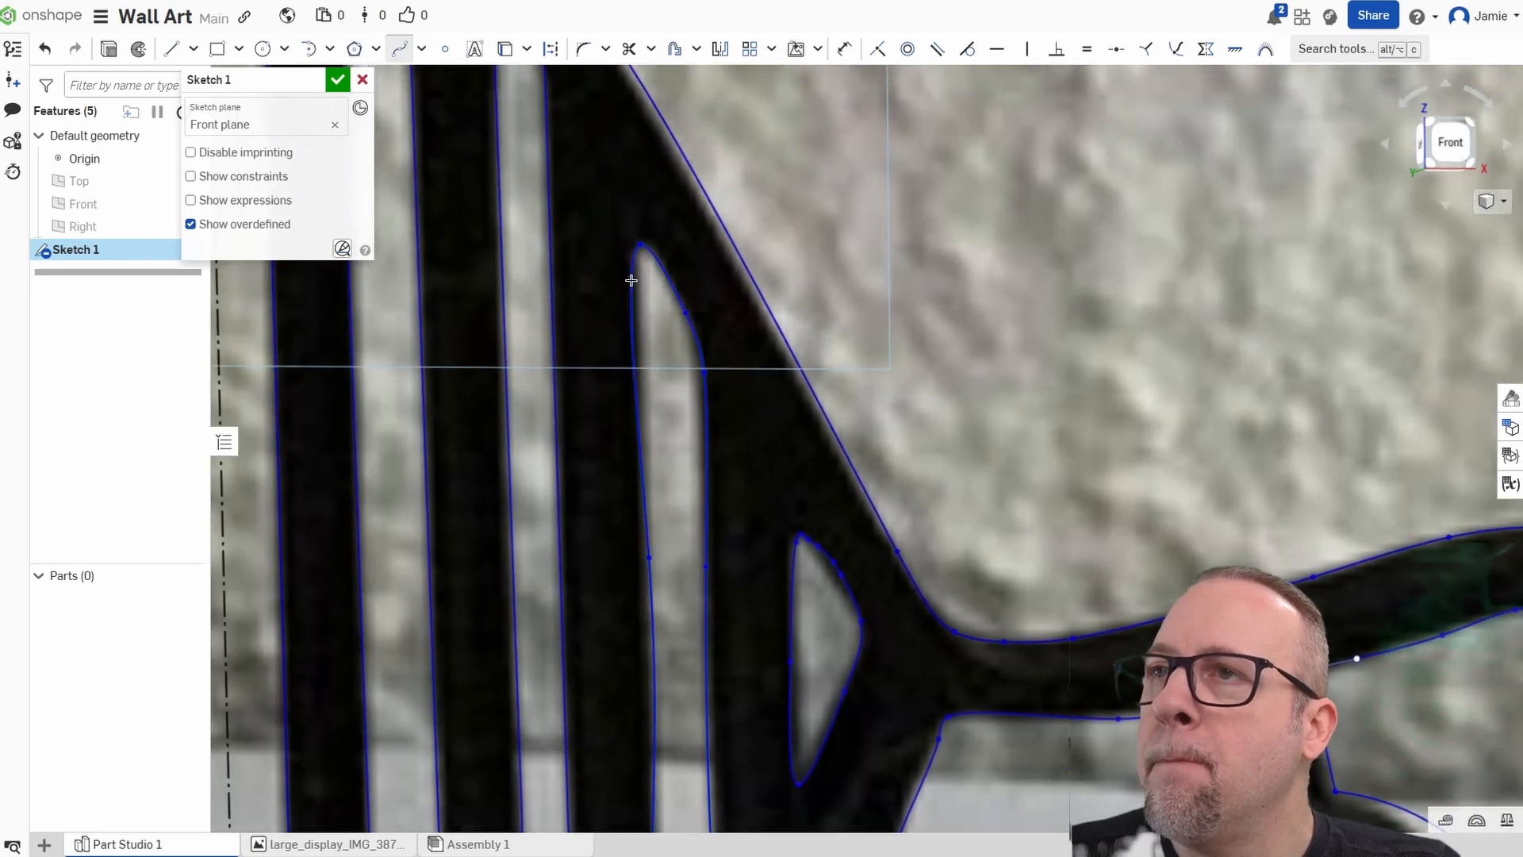
# Confirm the outermost slot's spline and add spline control points along its inner and outer sides.
pyautogui.scroll(-3, 942, 430)
pyautogui.moveTo(1029, 514); pyautogui.dragTo(889, 344, button='middle')
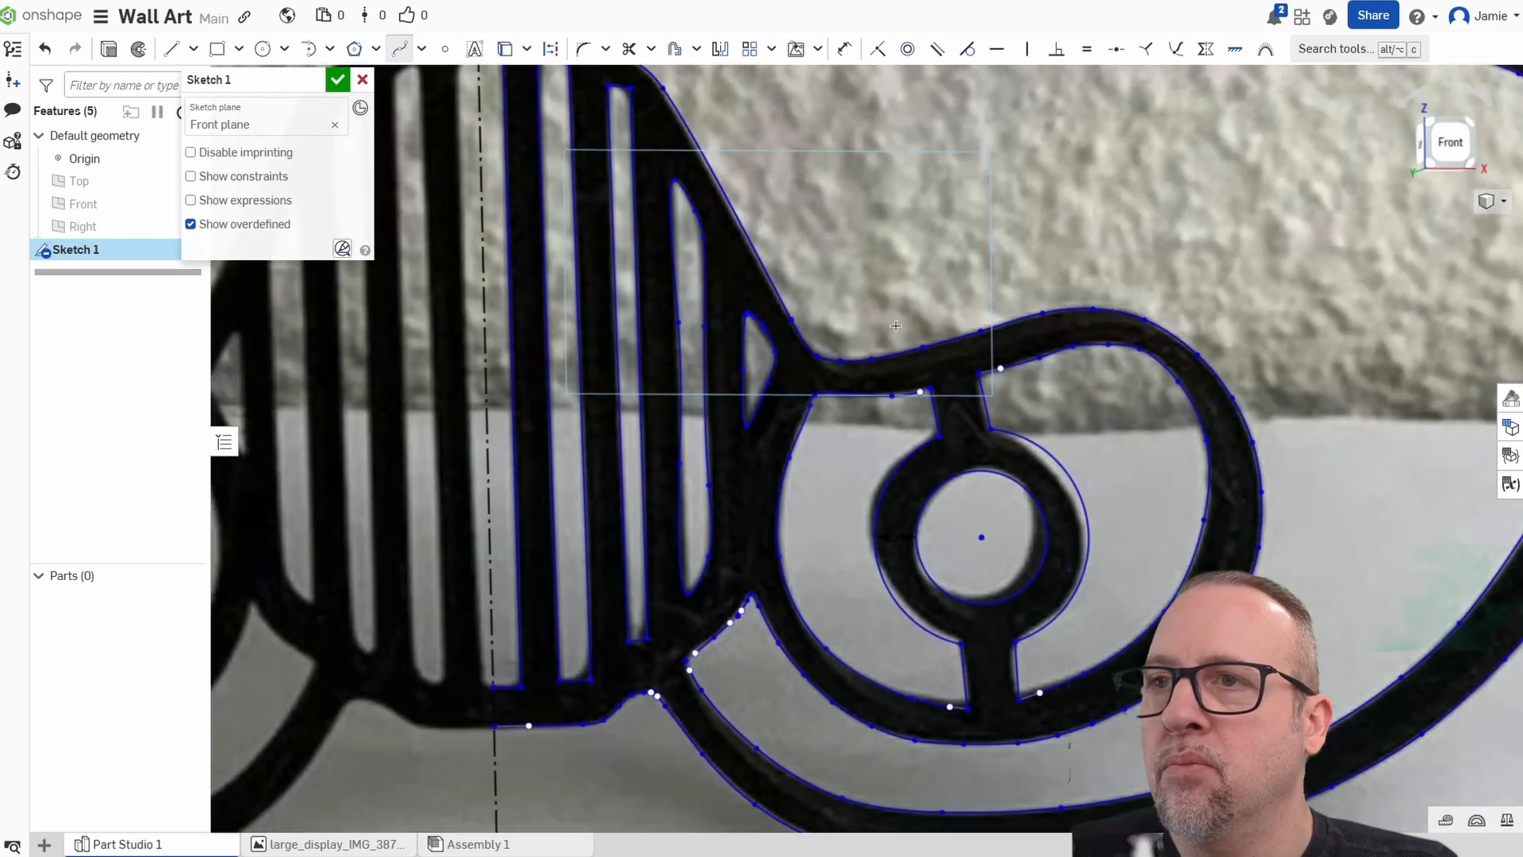
pyautogui.scroll(-2, 882, 341)
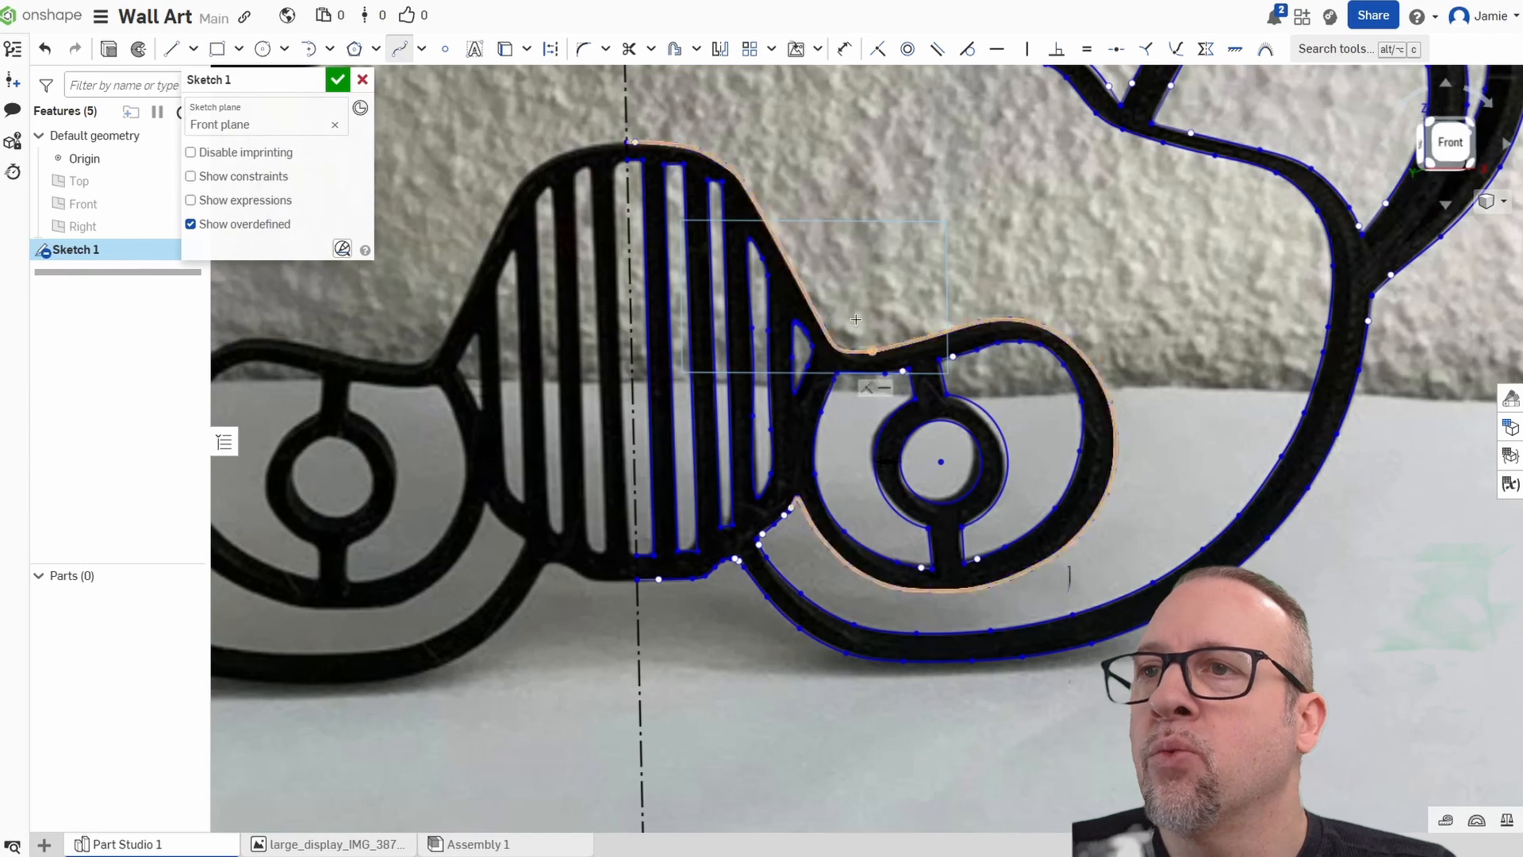
pyautogui.scroll(3, 778, 424)
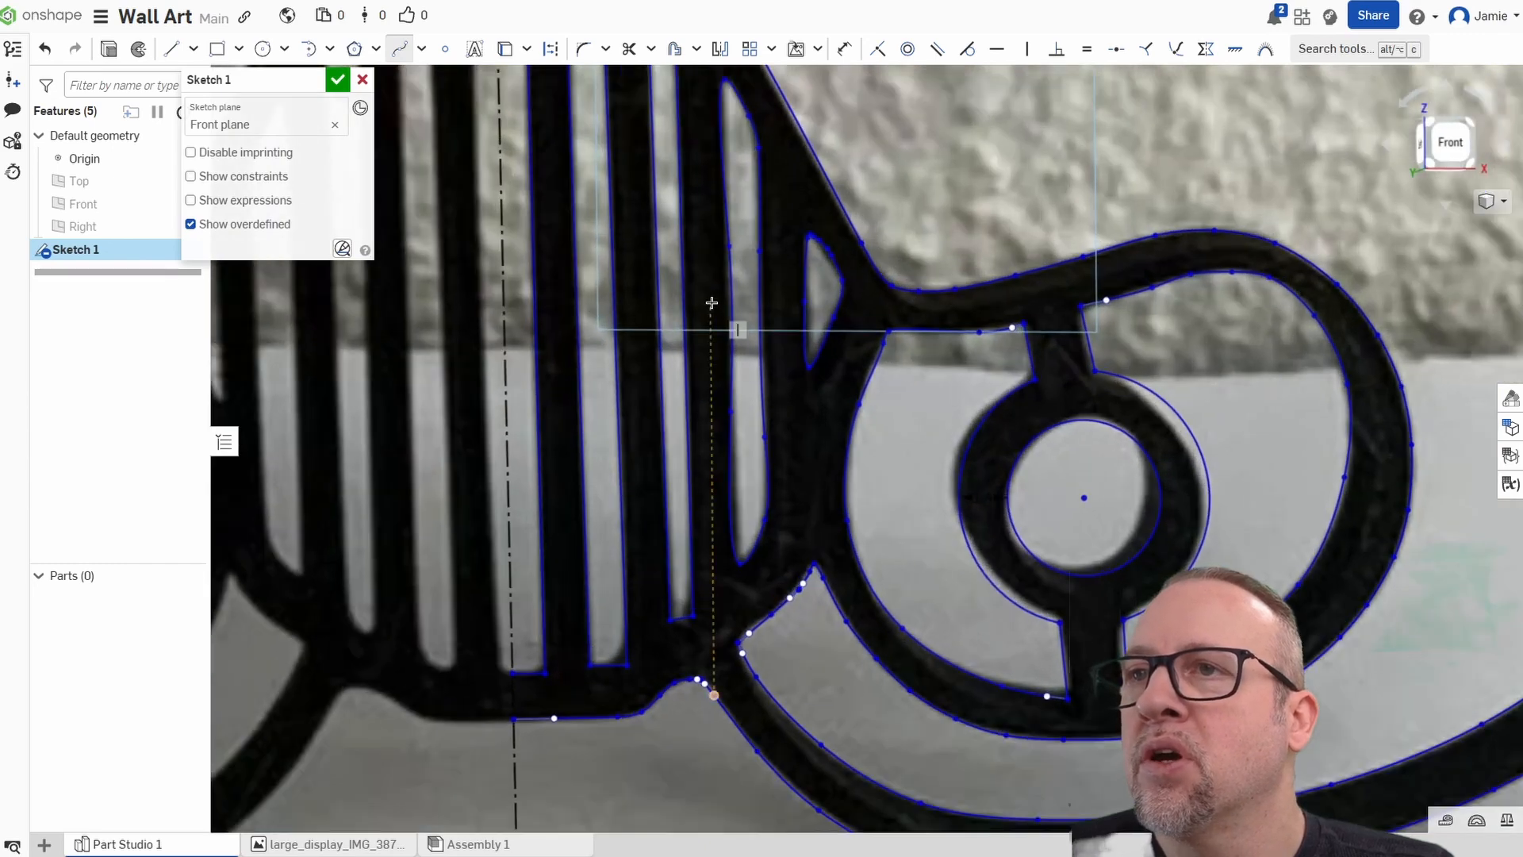
pyautogui.scroll(2, 711, 302)
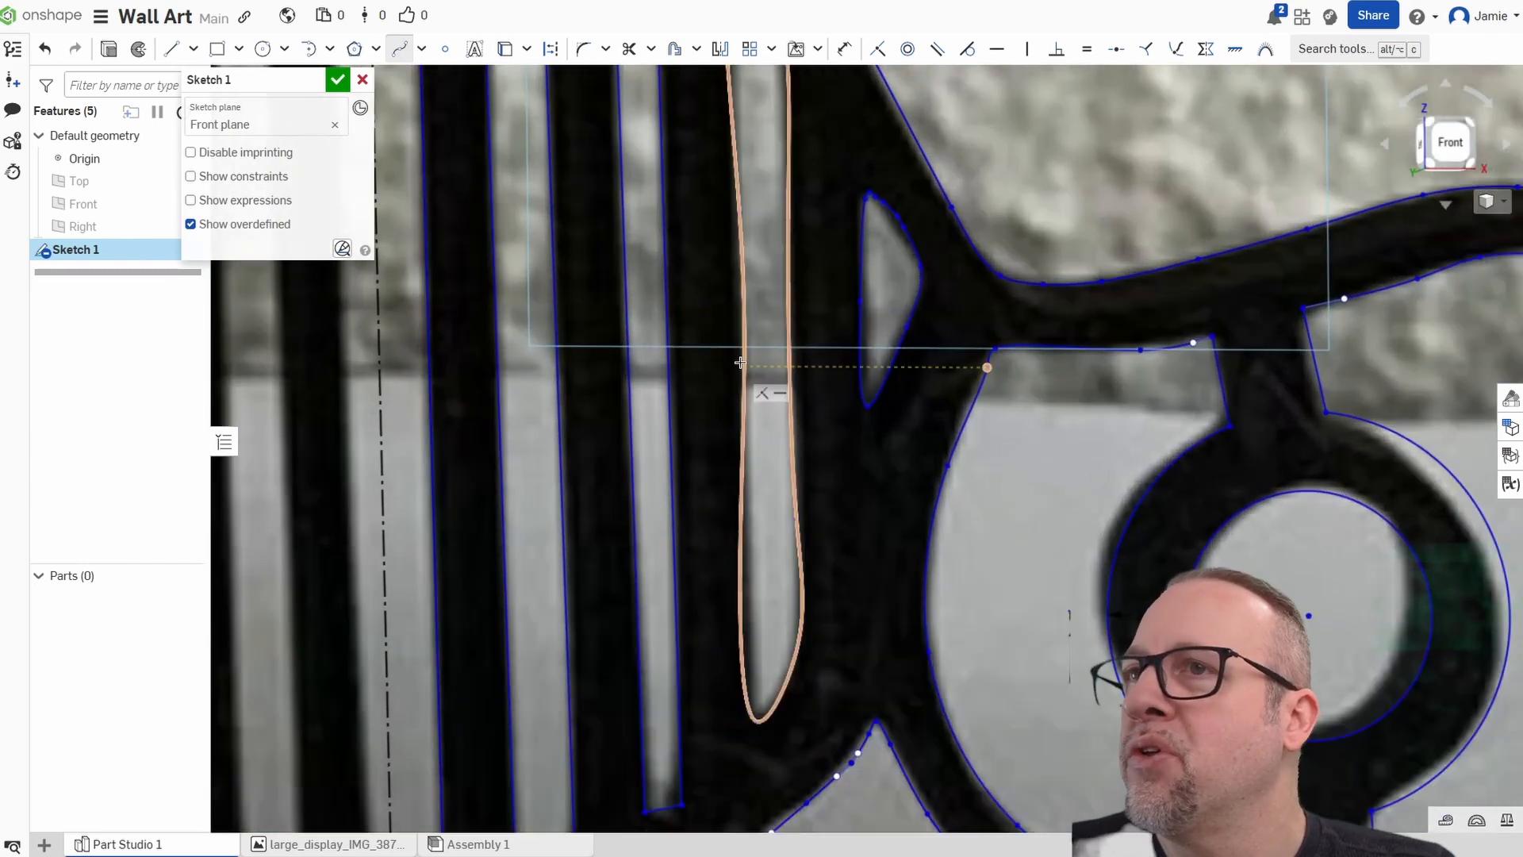
pyautogui.rightClick(745, 333)
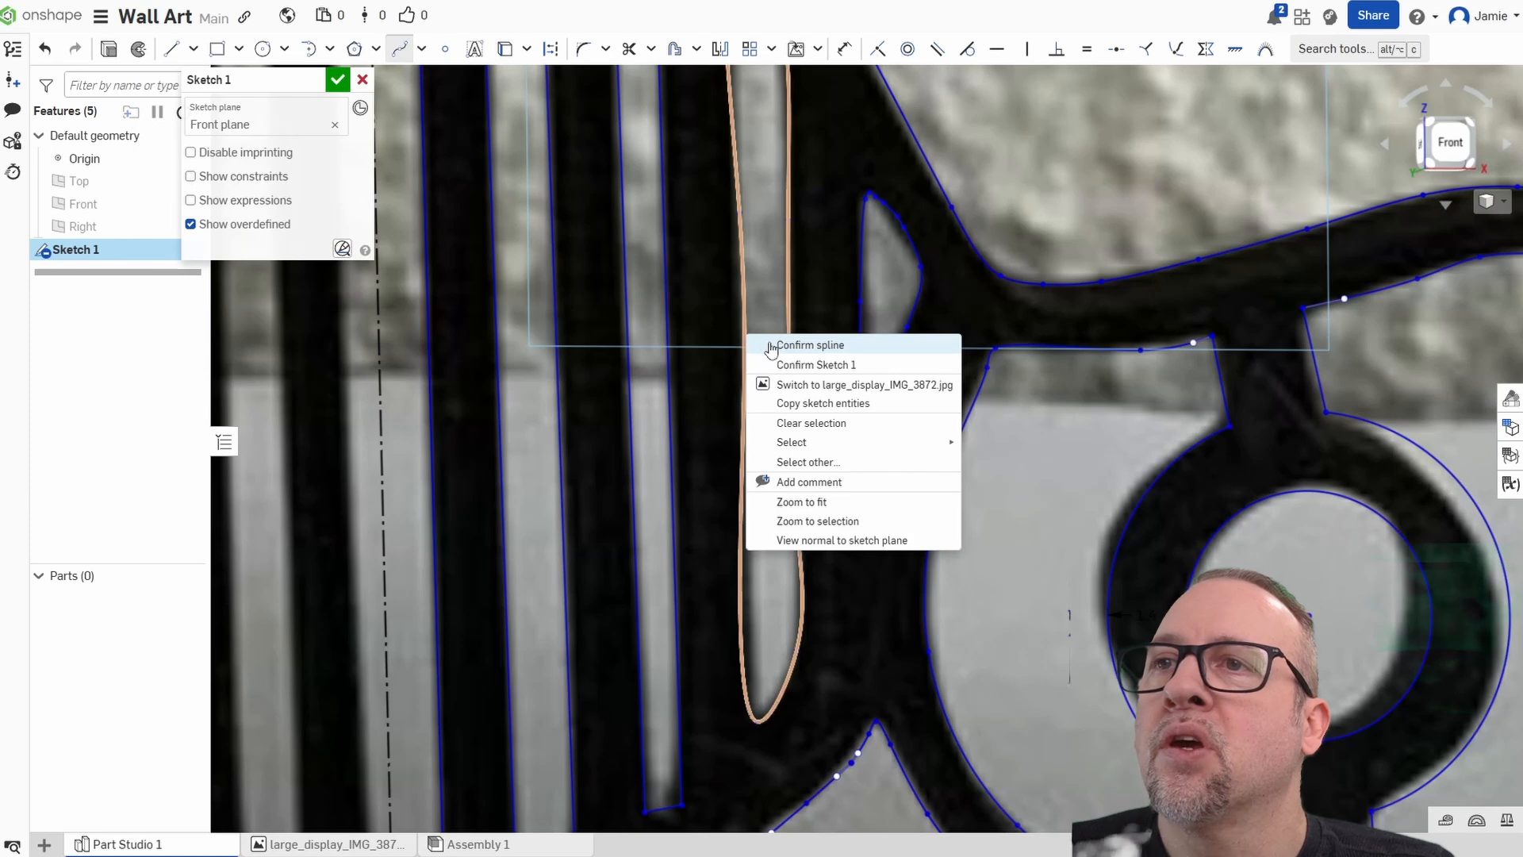
pyautogui.click(770, 347)
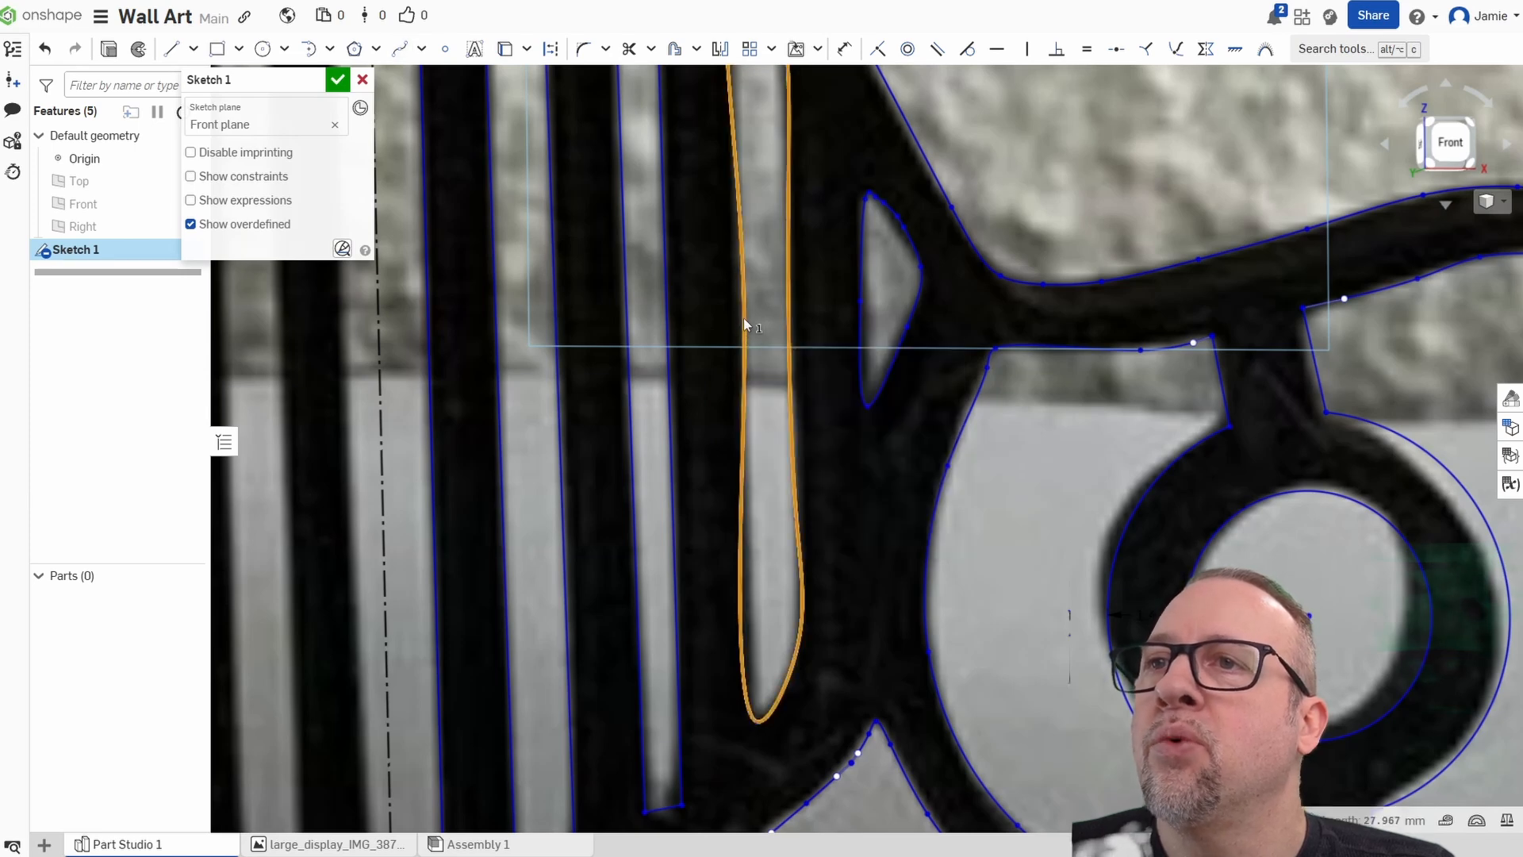
pyautogui.rightClick(744, 317)
pyautogui.click(749, 329)
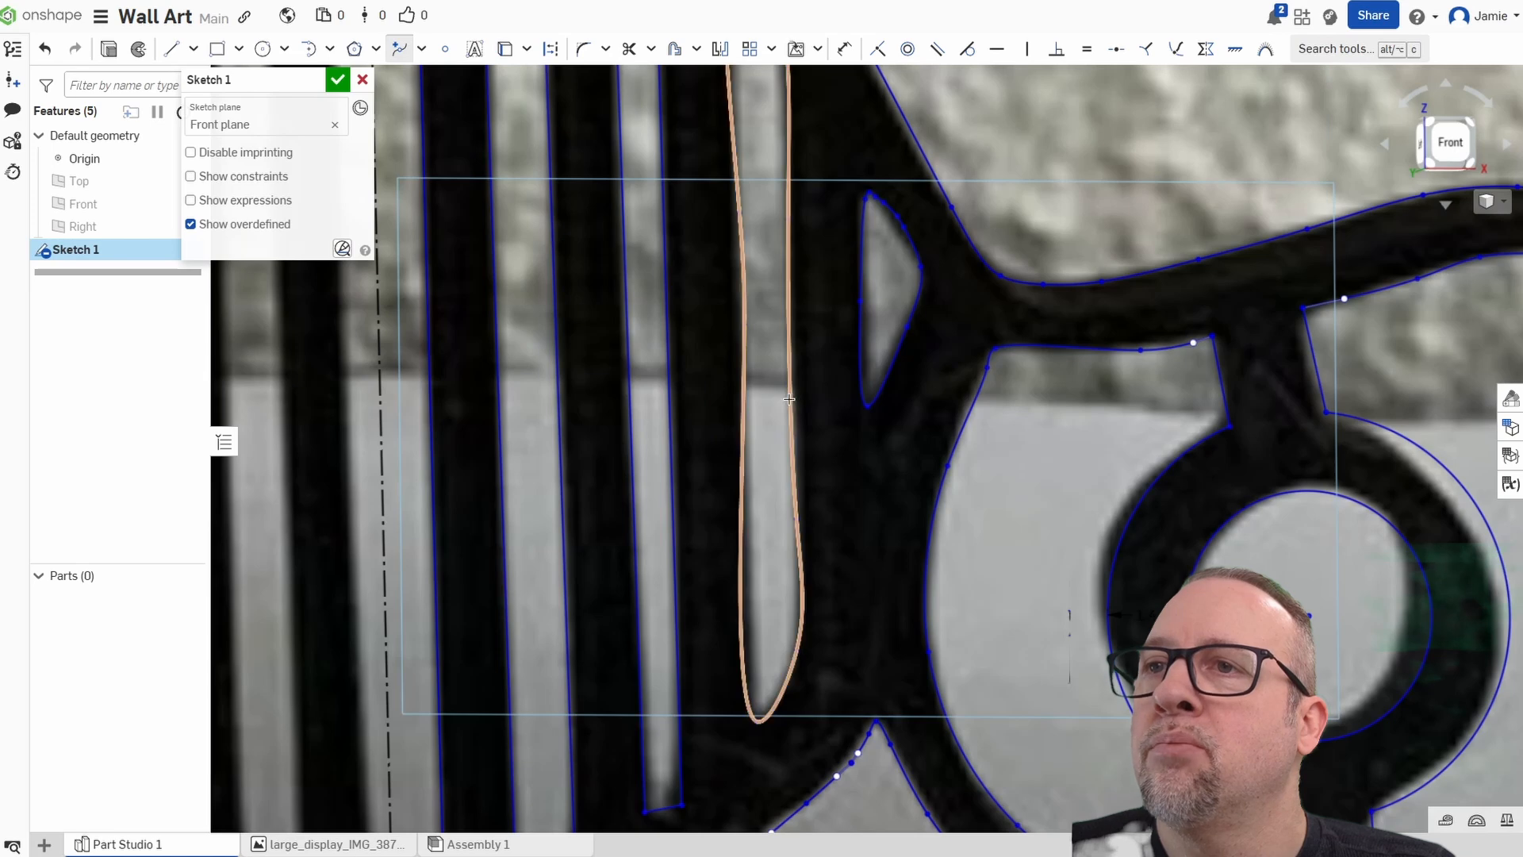
pyautogui.moveTo(776, 250); pyautogui.dragTo(792, 393, button='middle')
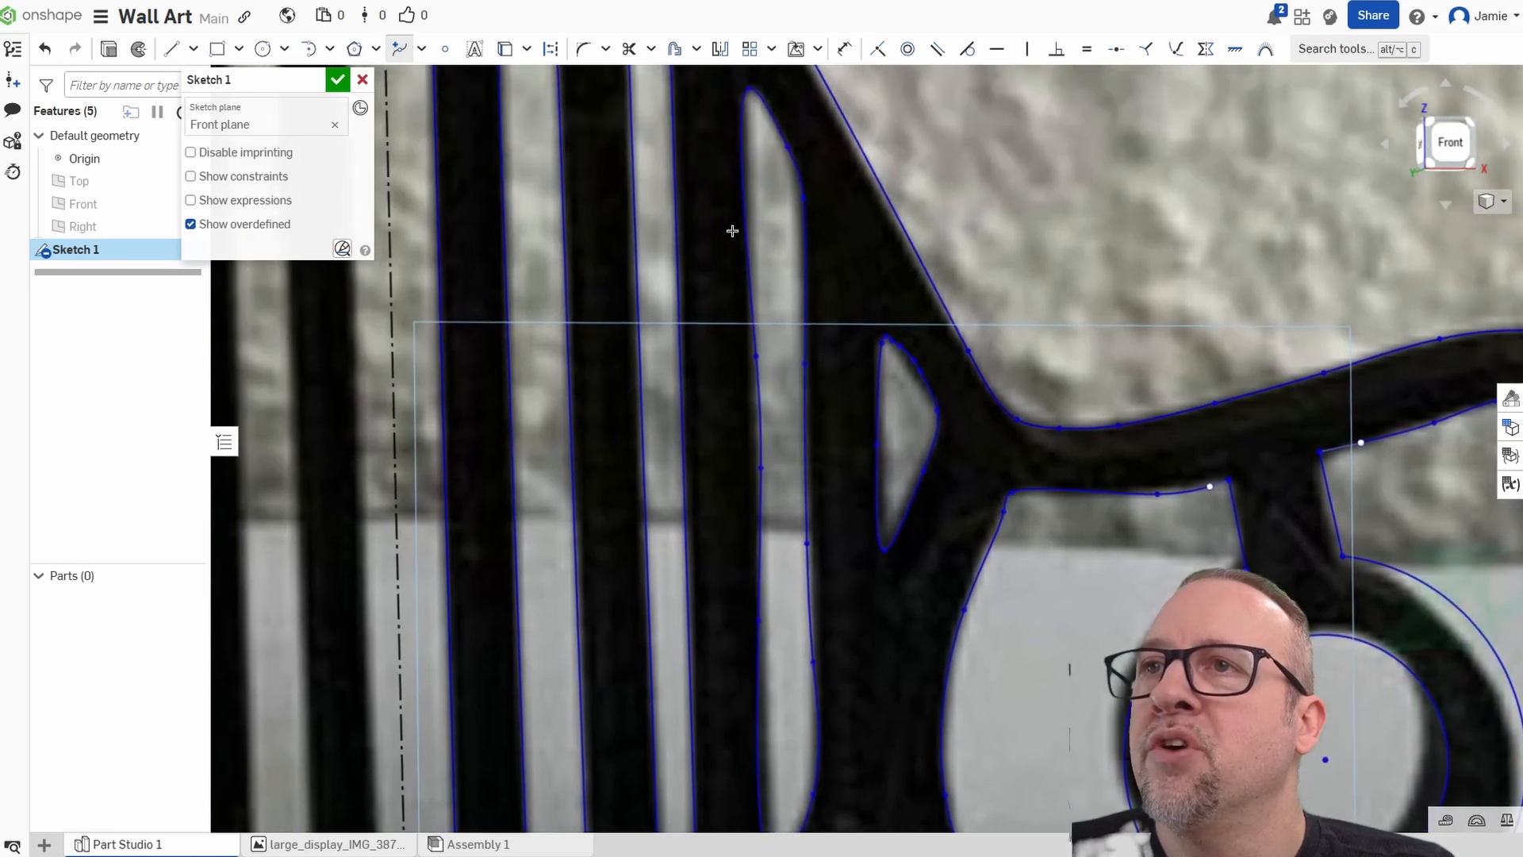
pyautogui.rightClick(870, 291)
pyautogui.click(936, 301)
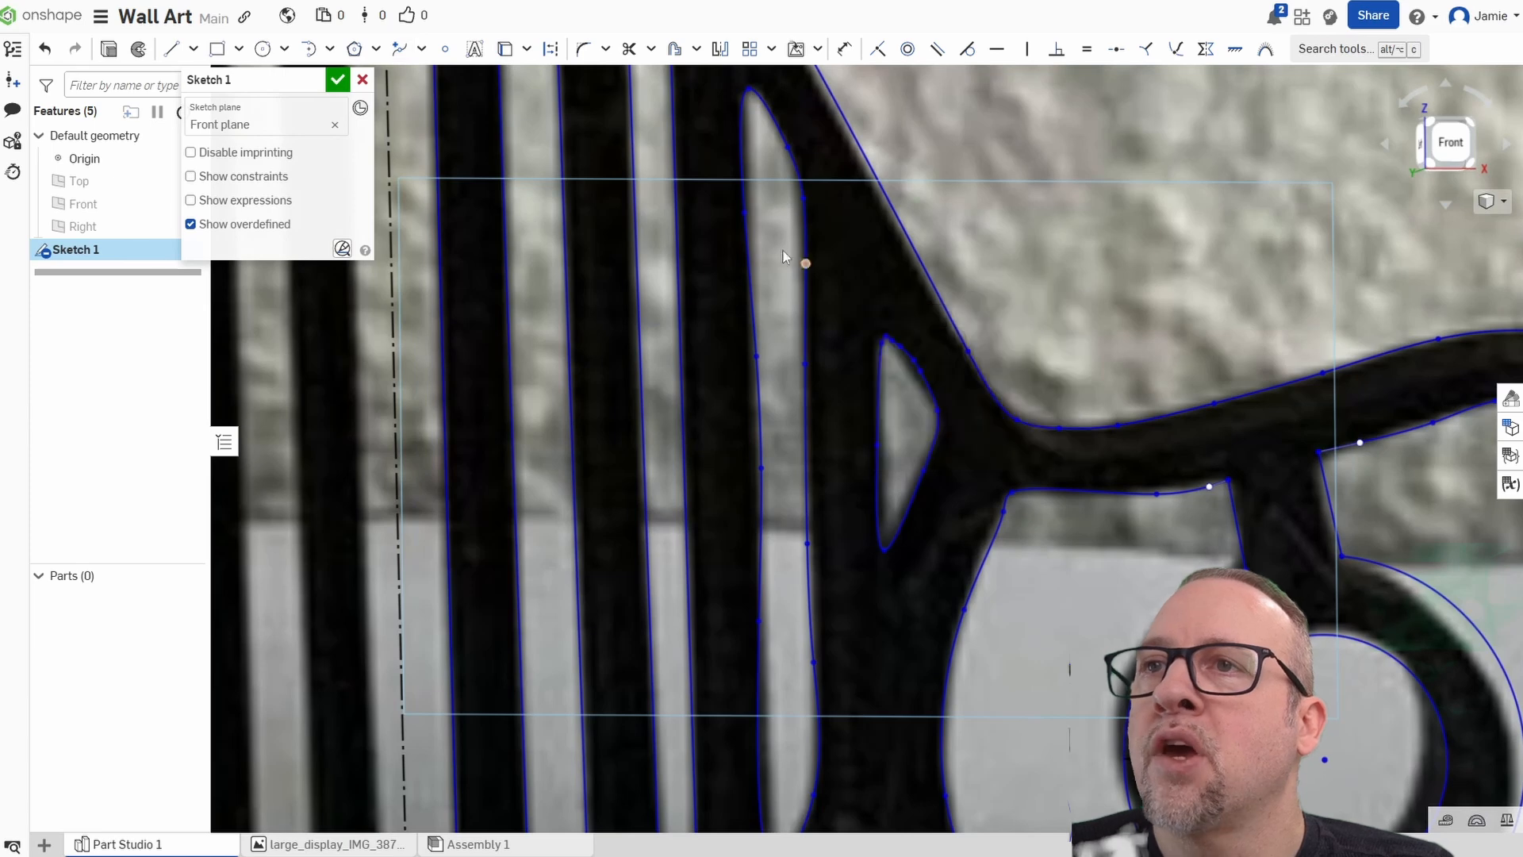
# Adjust the spline points along the outermost slot's inner and outer sides to follow the reference edges more closely.
pyautogui.moveTo(745, 214); pyautogui.dragTo(754, 214)
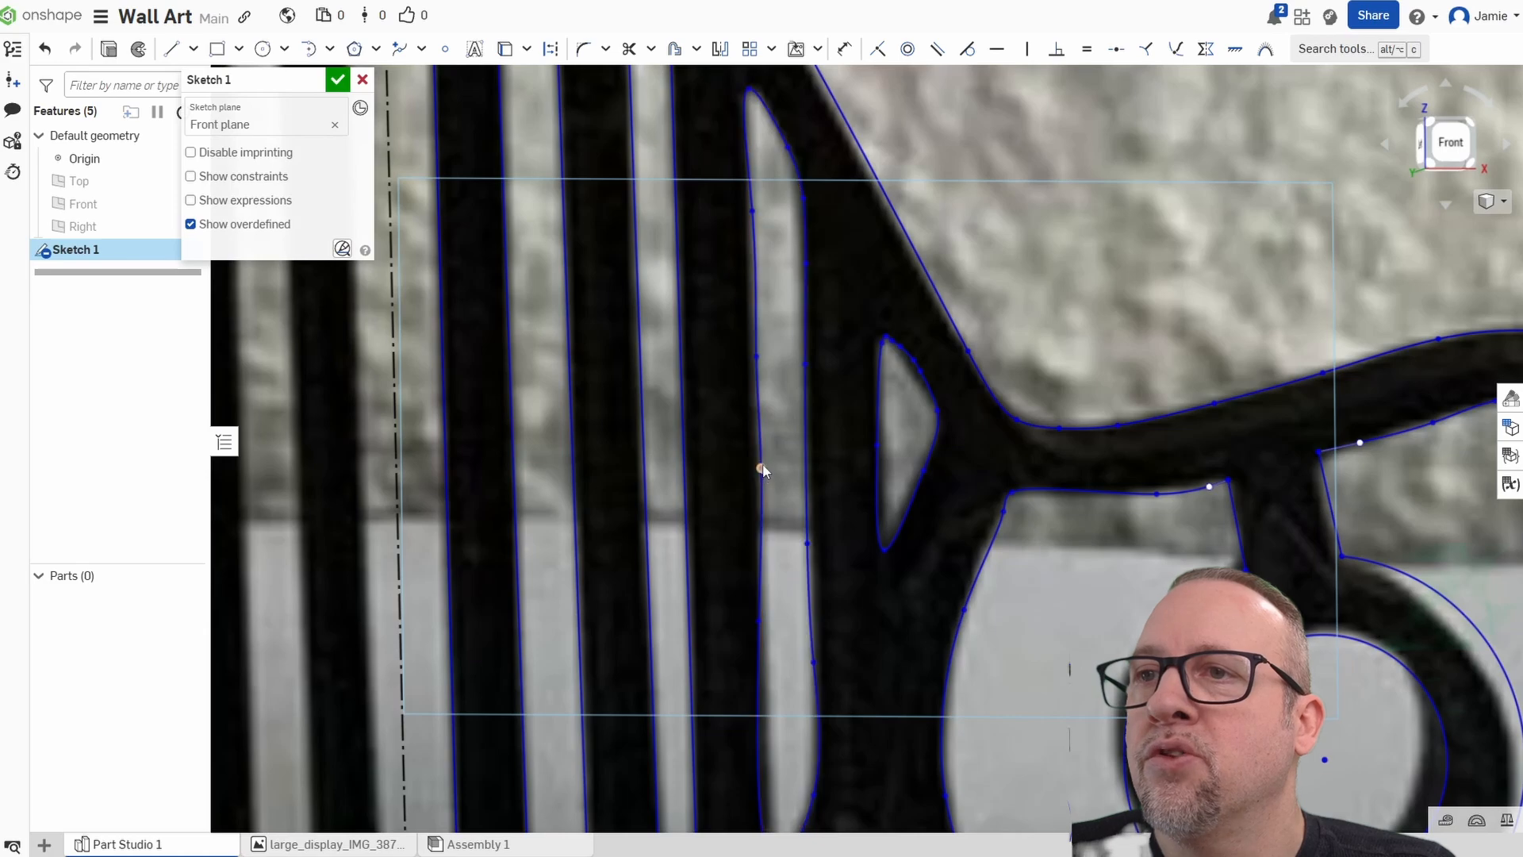
pyautogui.scroll(4, 764, 522)
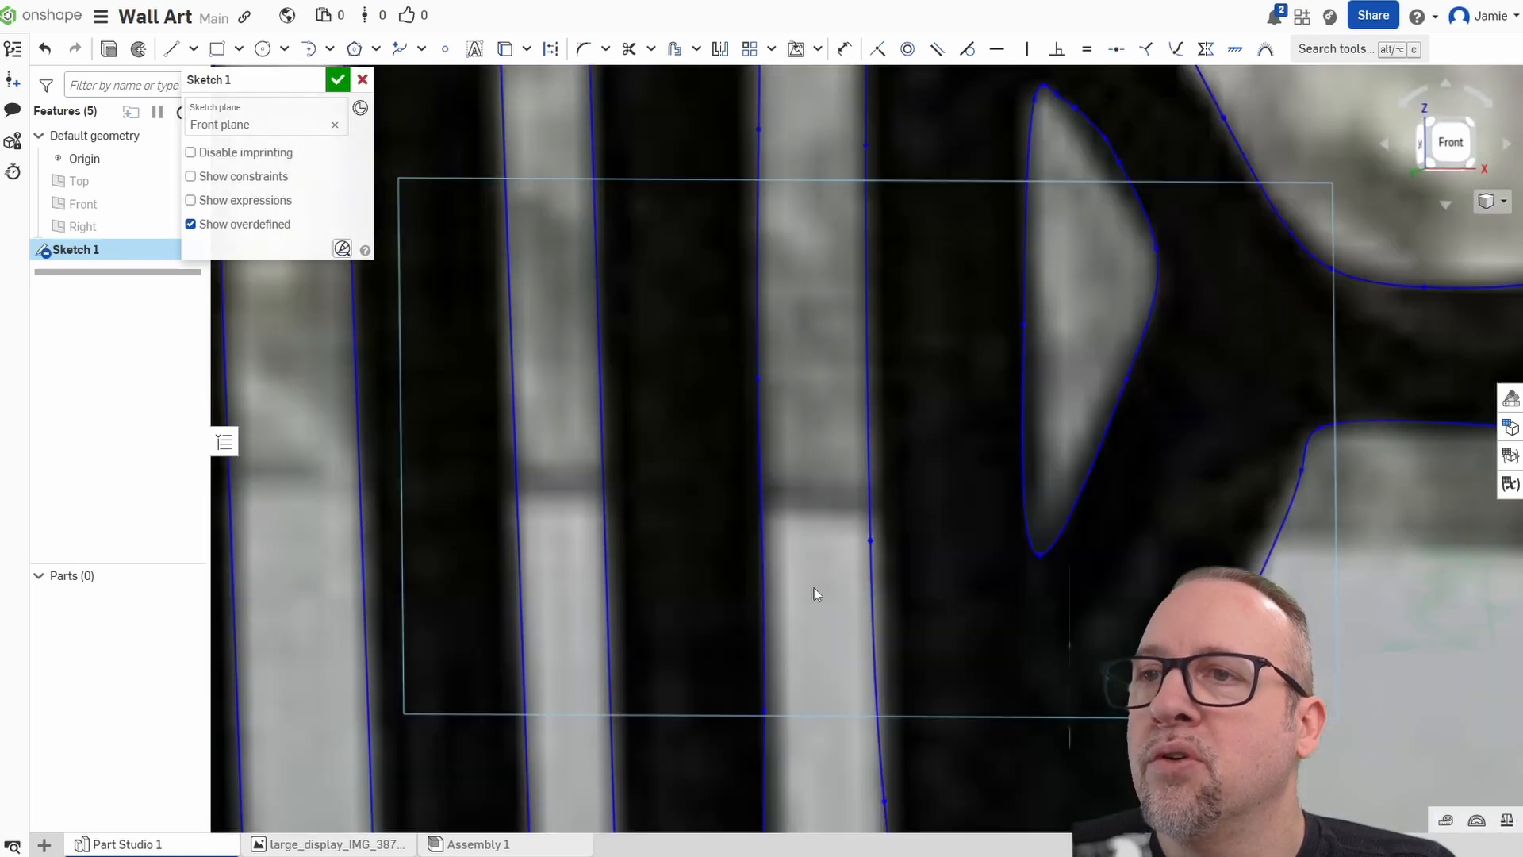
pyautogui.moveTo(807, 479); pyautogui.dragTo(812, 481)
pyautogui.moveTo(810, 740); pyautogui.dragTo(750, 498, button='middle')
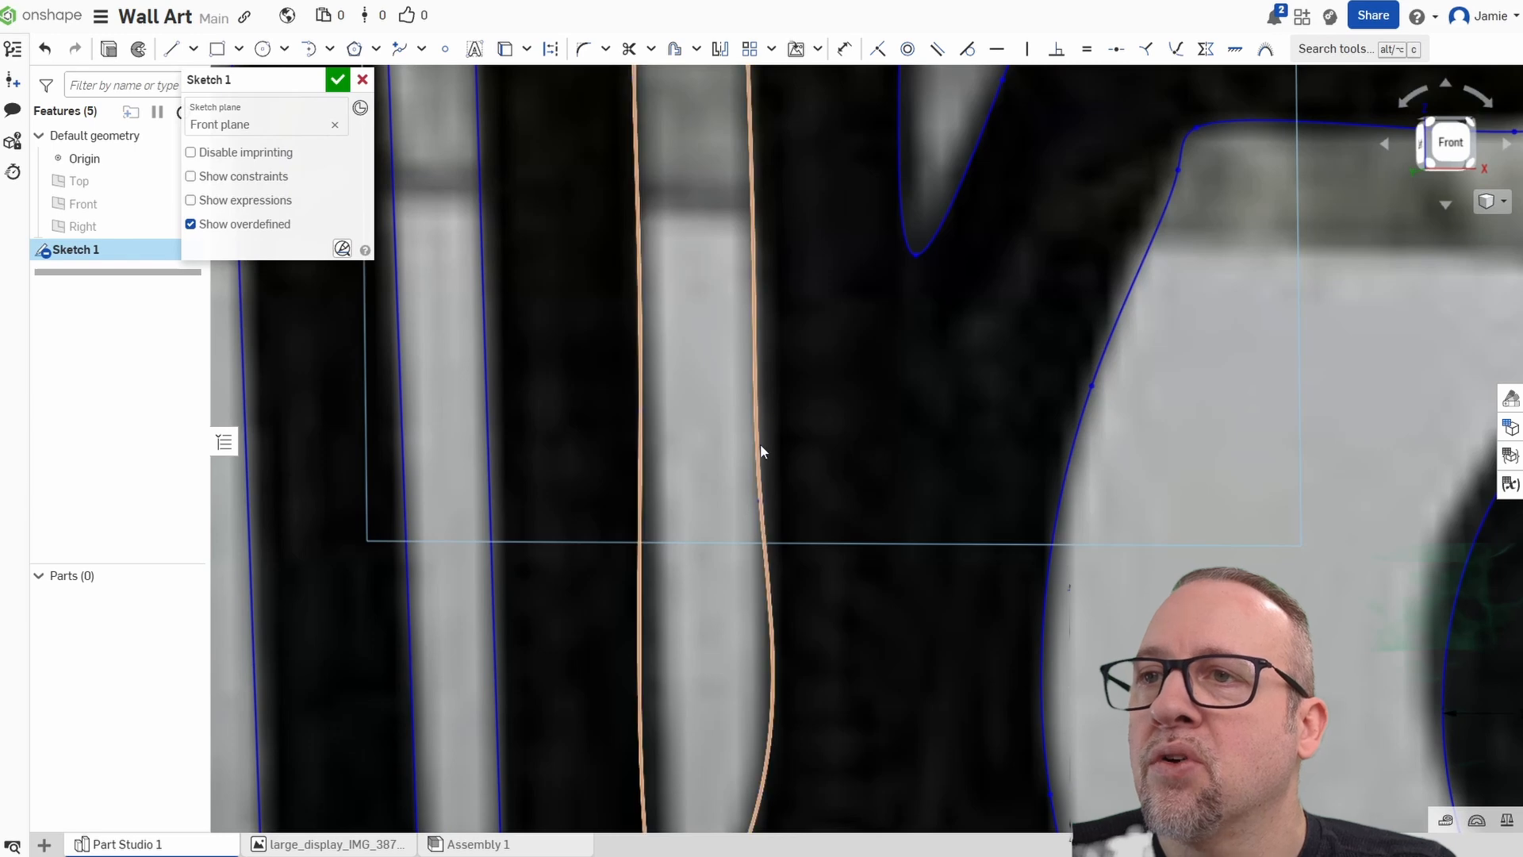
pyautogui.moveTo(760, 502); pyautogui.dragTo(763, 502)
pyautogui.moveTo(718, 604); pyautogui.dragTo(779, 370, button='middle')
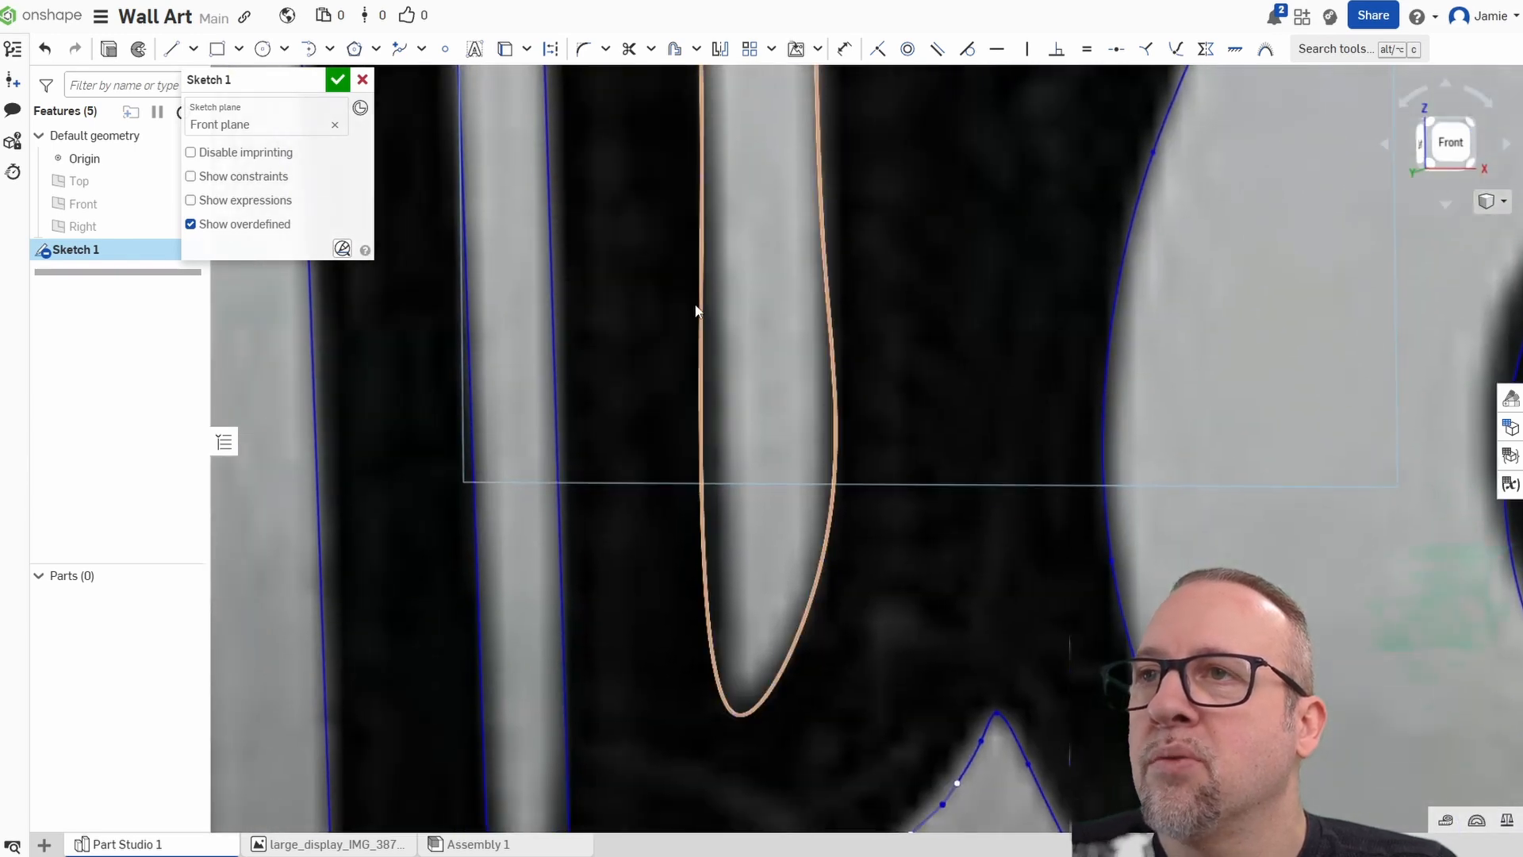
pyautogui.moveTo(702, 177); pyautogui.dragTo(710, 177)
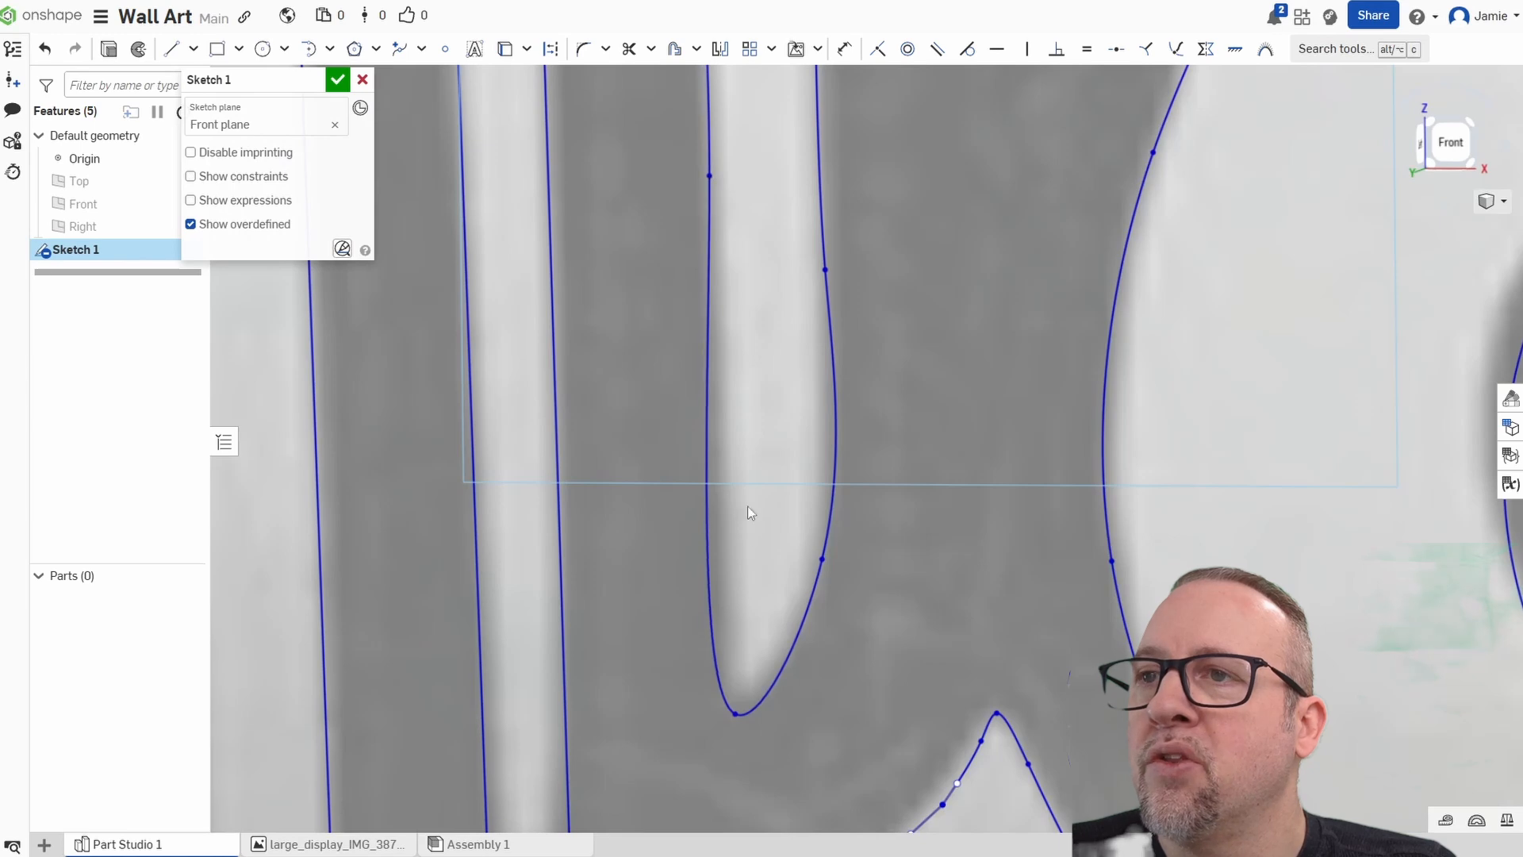
pyautogui.scroll(-6, 714, 444)
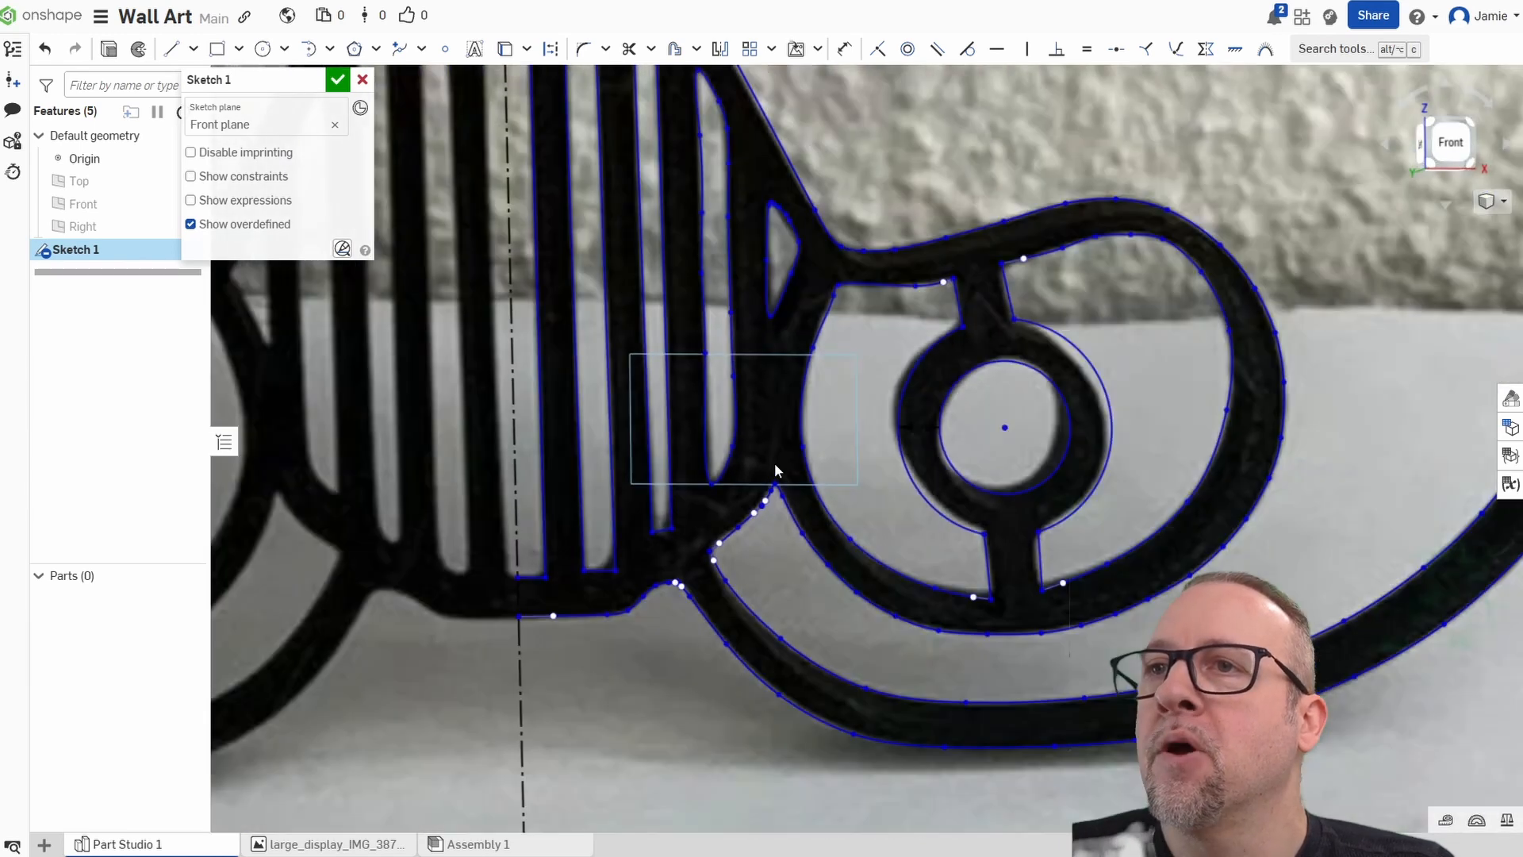
# Draw a spline across the top of the untraced slot beside the eye and down its outer edge to the lower tip.
pyautogui.scroll(-2, 781, 634)
pyautogui.scroll(-2, 829, 739)
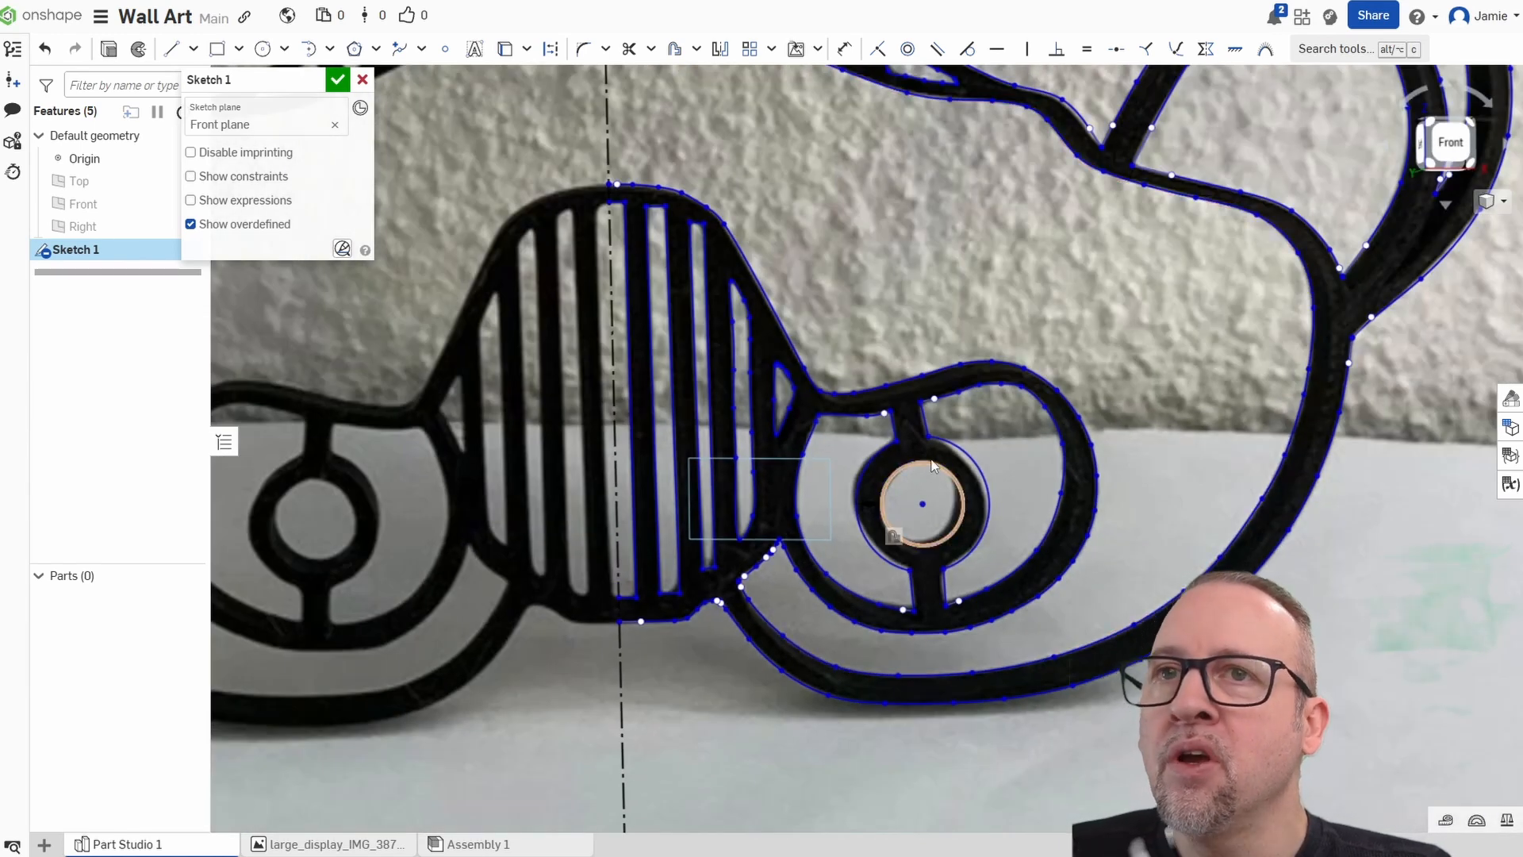
pyautogui.scroll(-2, 880, 302)
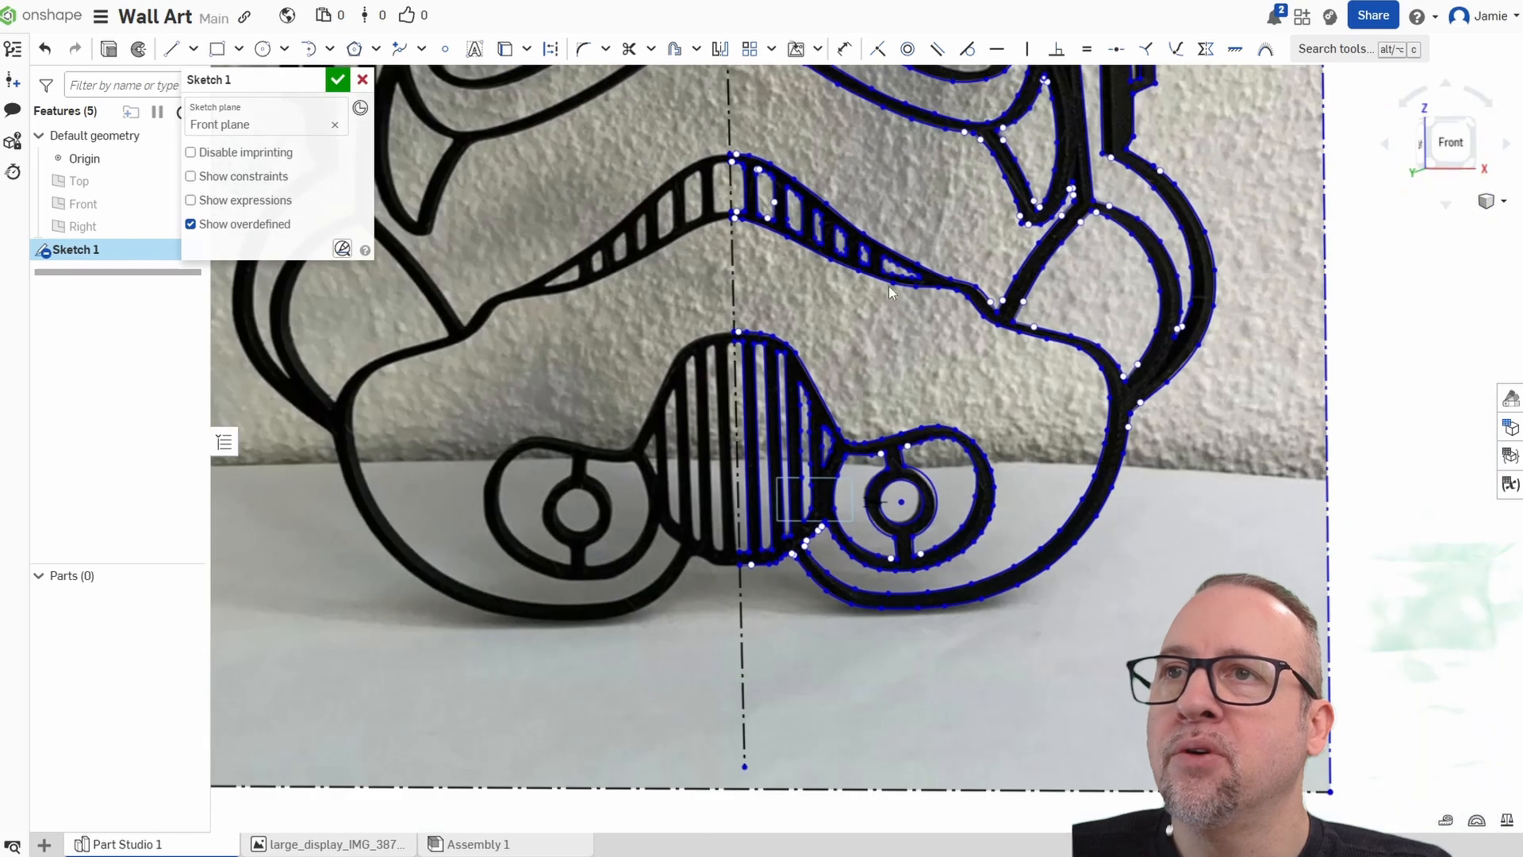
pyautogui.scroll(-3, 898, 321)
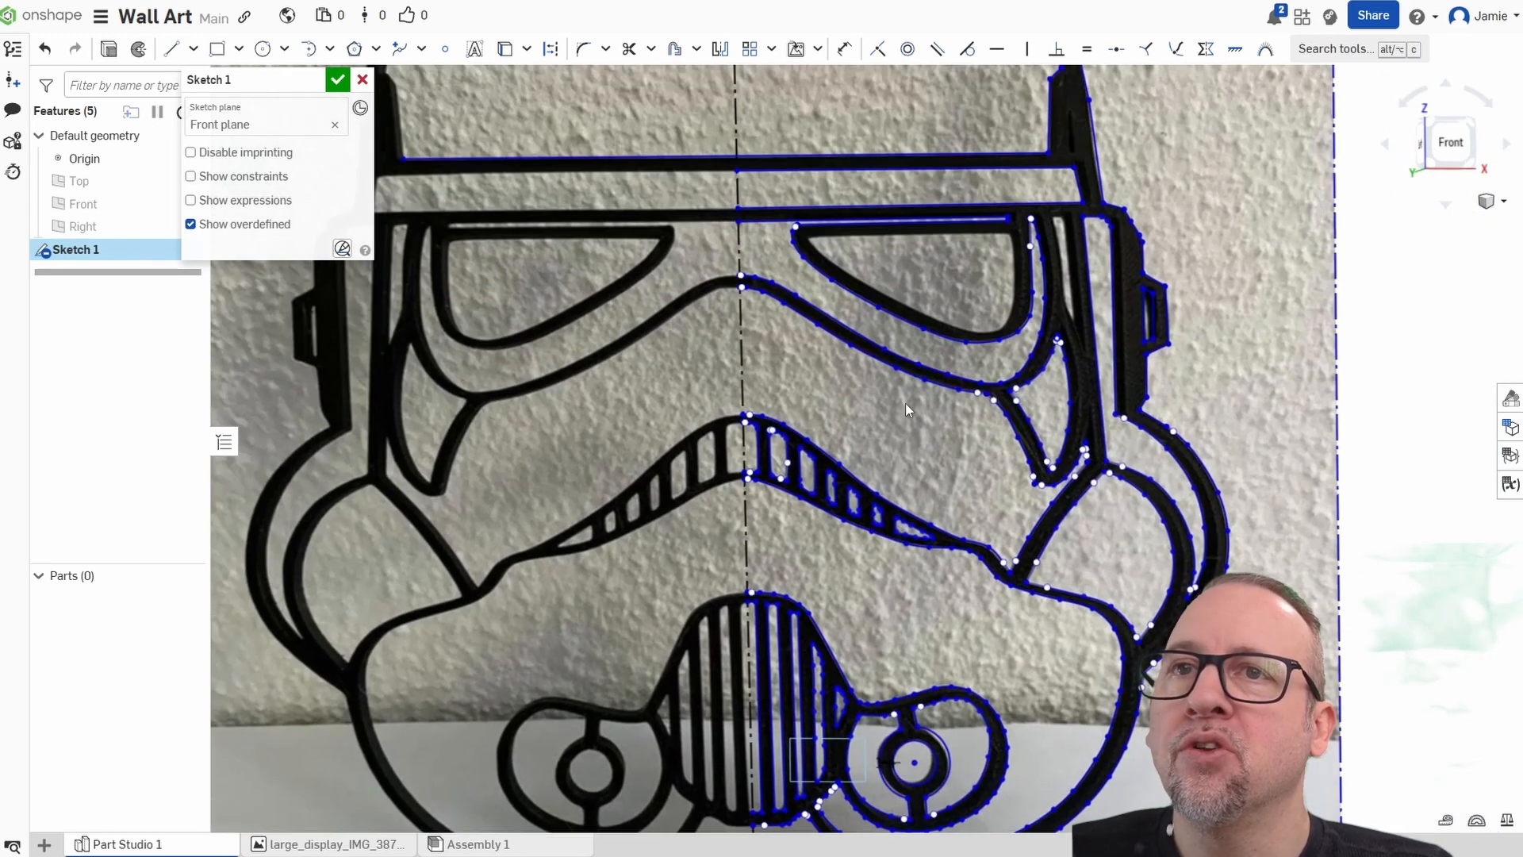
pyautogui.scroll(6, 1150, 422)
pyautogui.scroll(1, 1084, 279)
pyautogui.moveTo(1087, 349); pyautogui.dragTo(947, 466, button='middle')
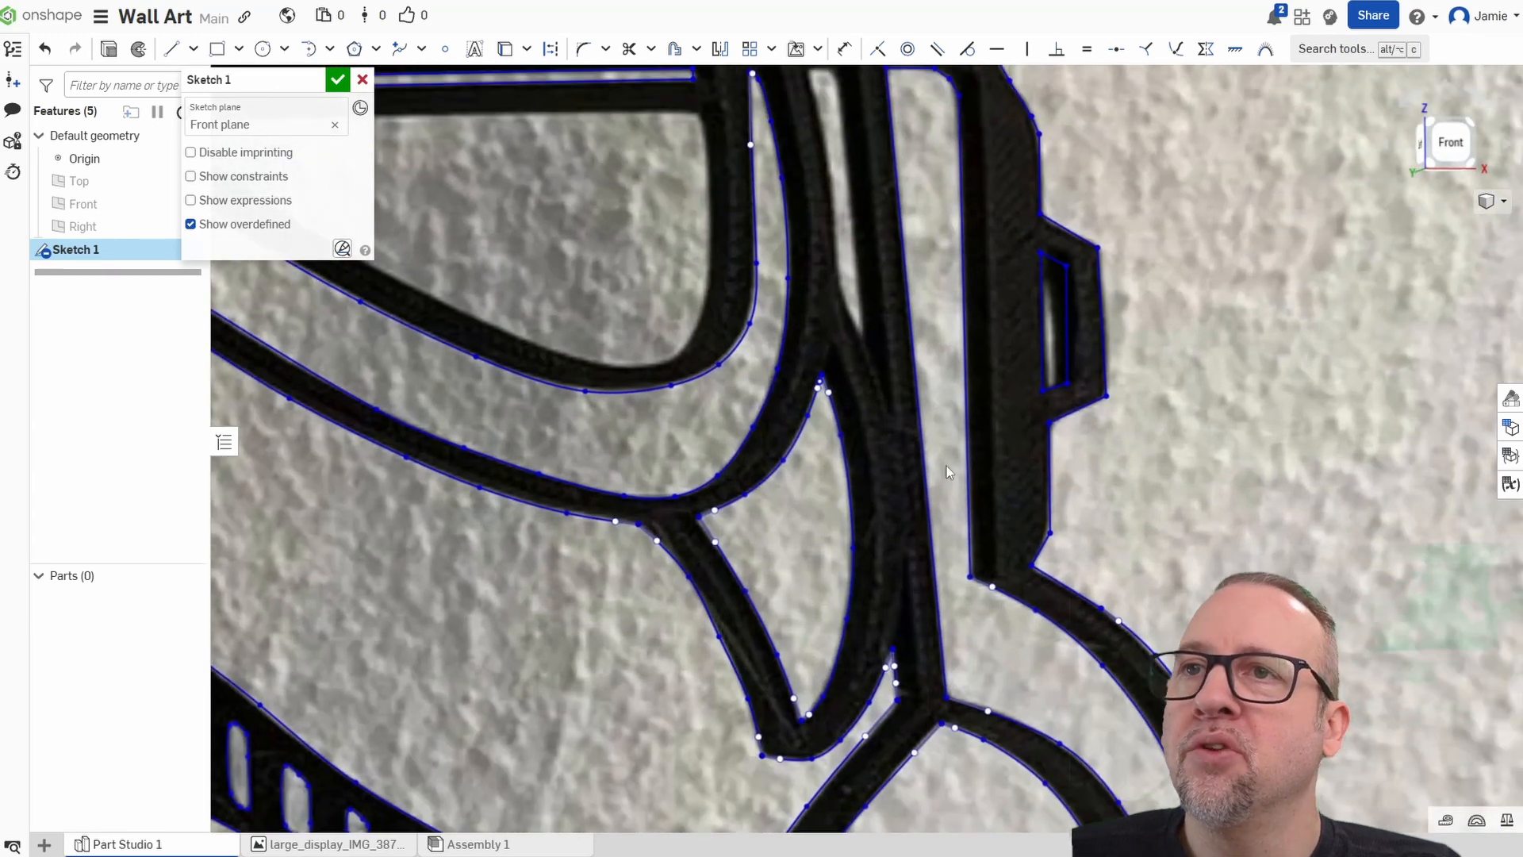
pyautogui.moveTo(842, 229); pyautogui.dragTo(836, 409, button='middle')
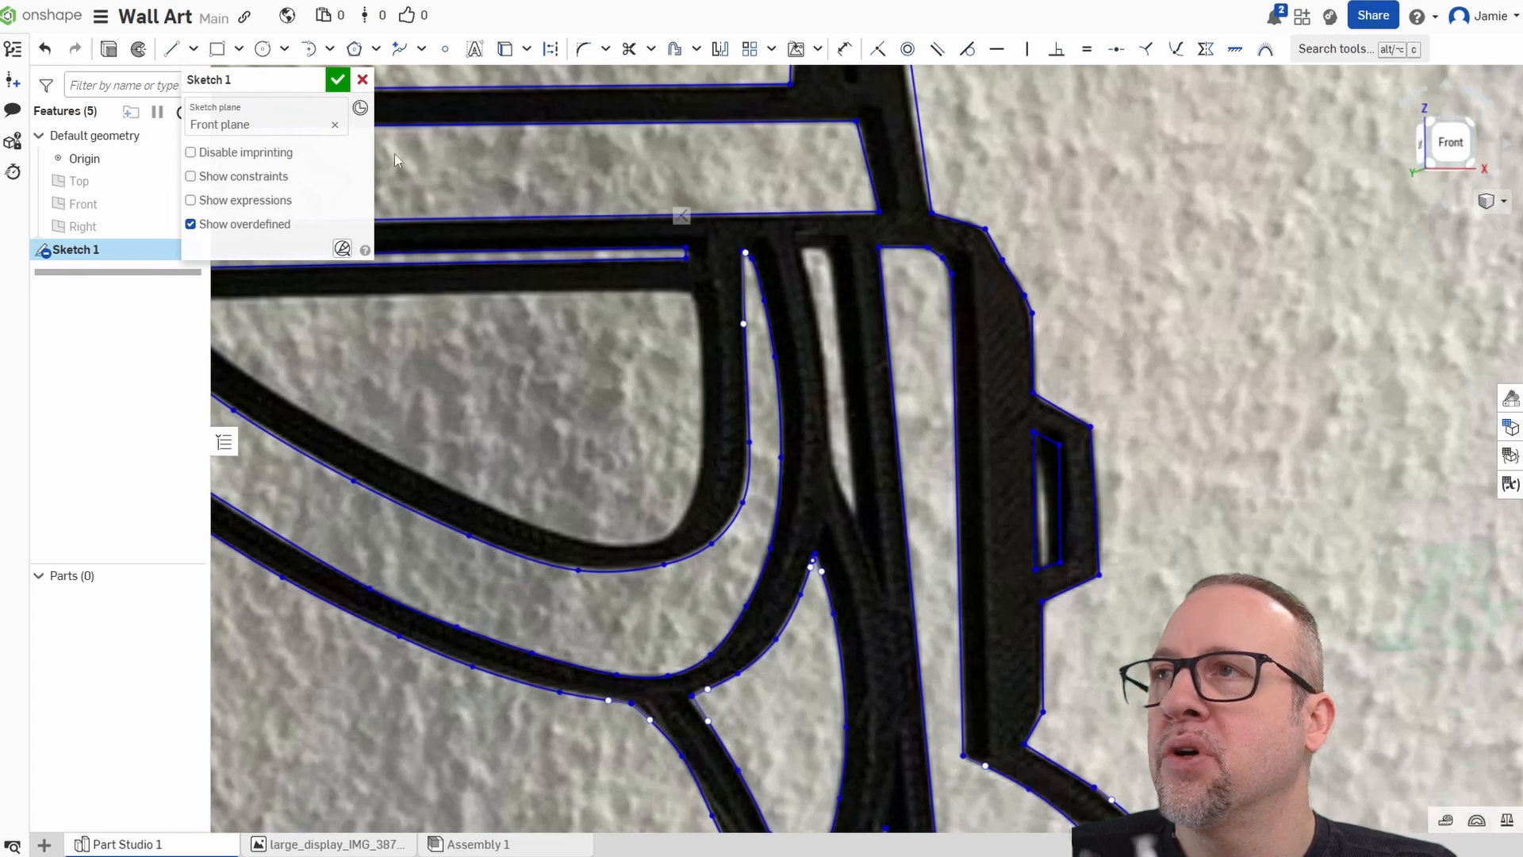
pyautogui.click(422, 54)
pyautogui.click(432, 105)
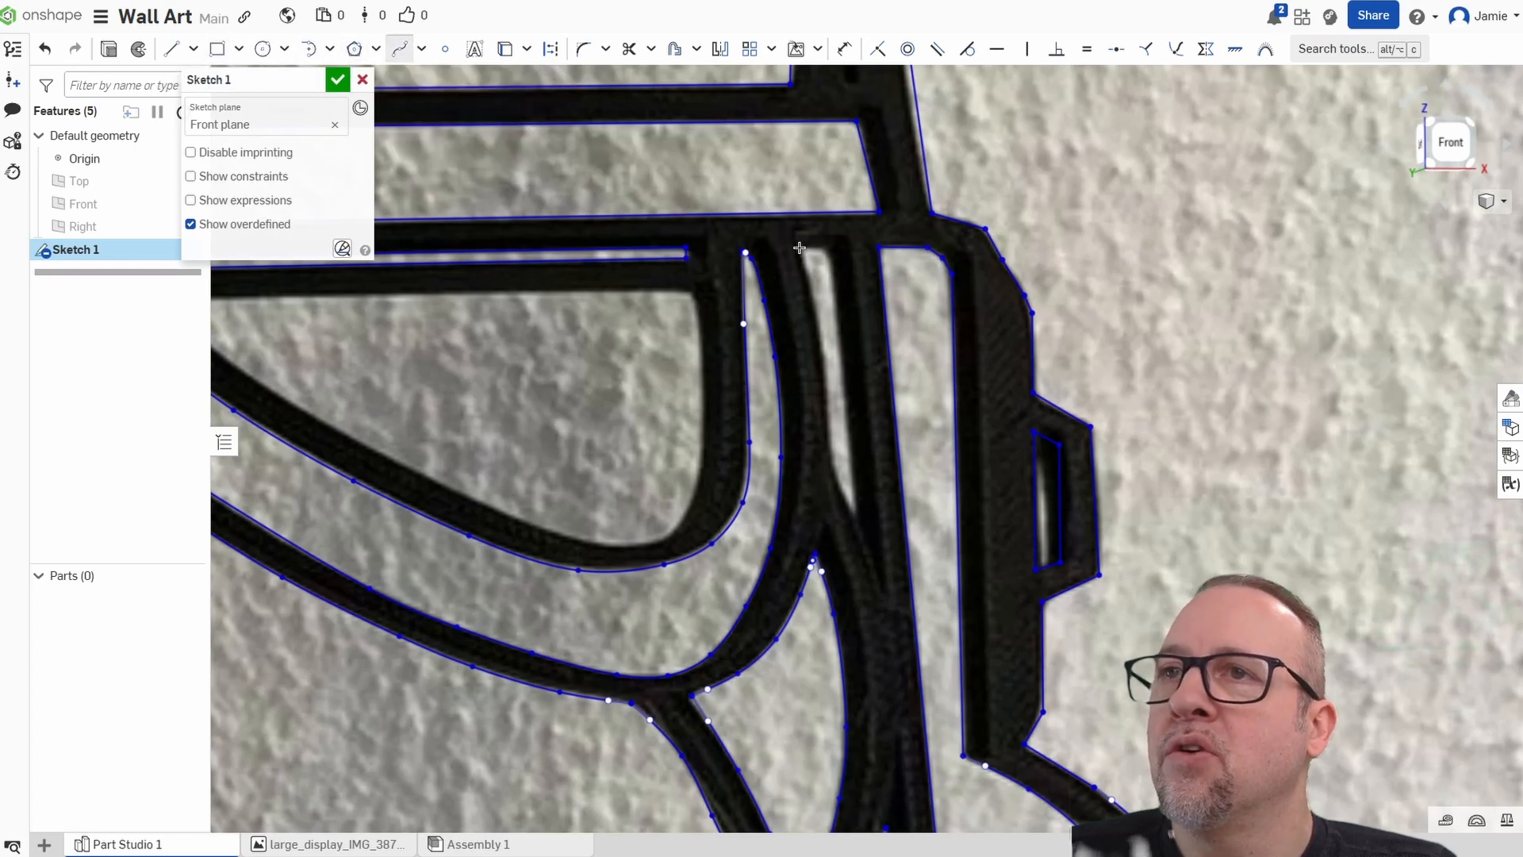
pyautogui.click(799, 248)
pyautogui.scroll(4, 805, 250)
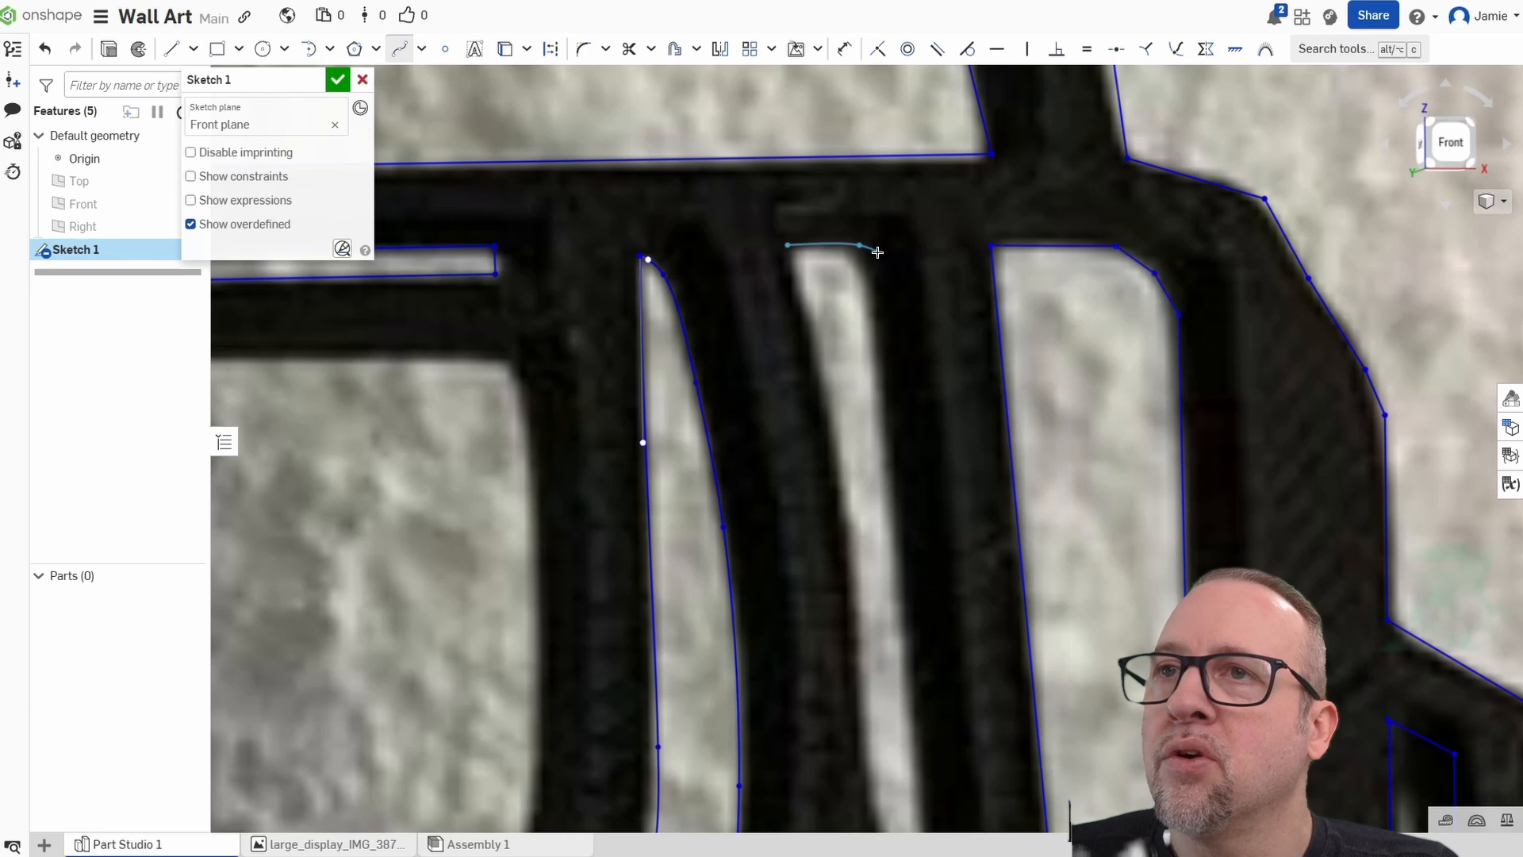
pyautogui.scroll(3, 892, 523)
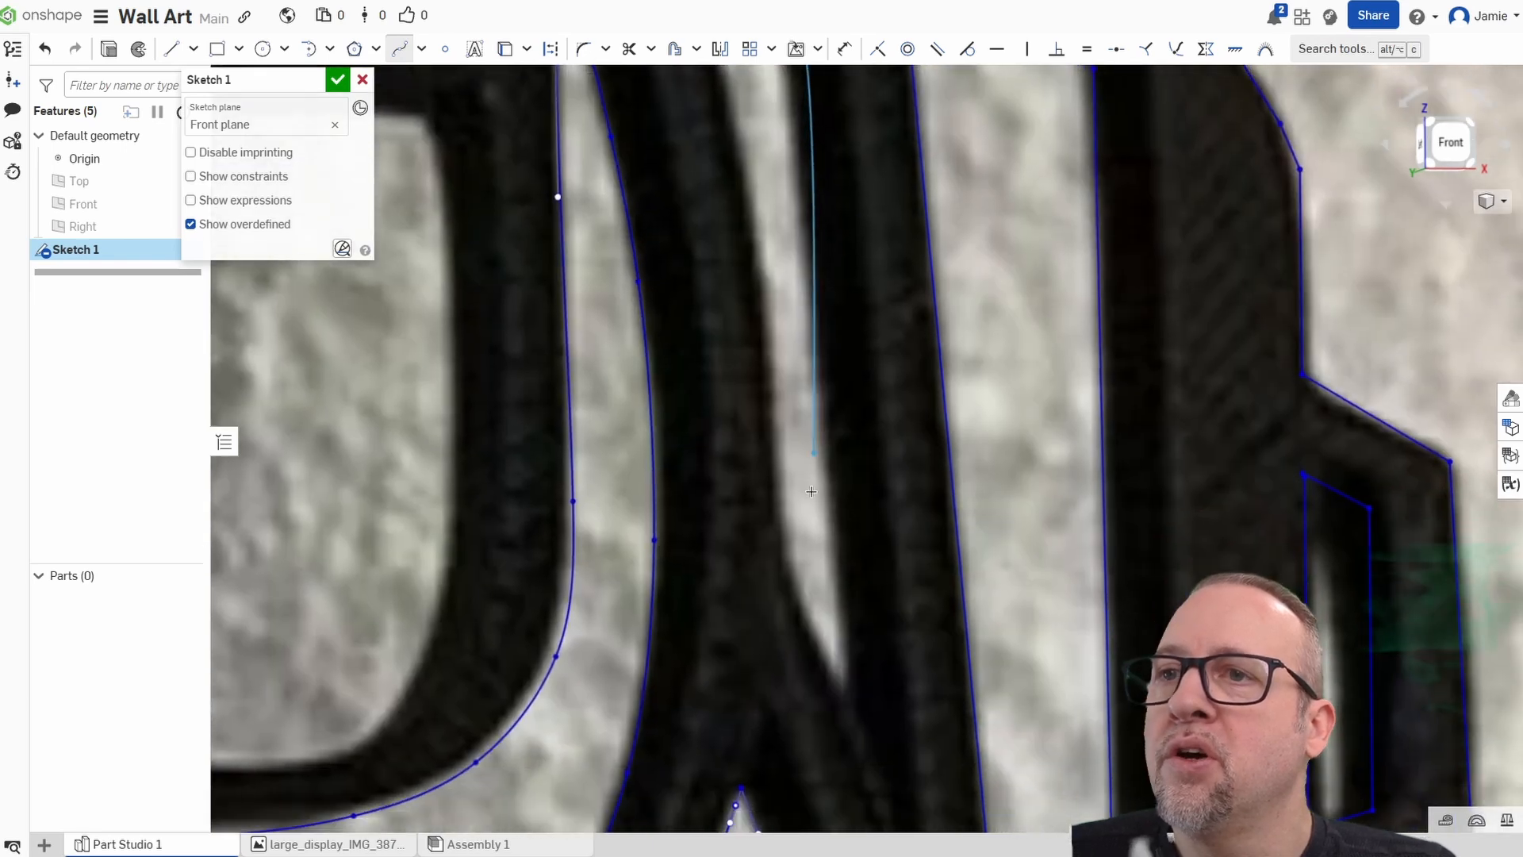
pyautogui.rightClick(850, 722)
pyautogui.click(893, 565)
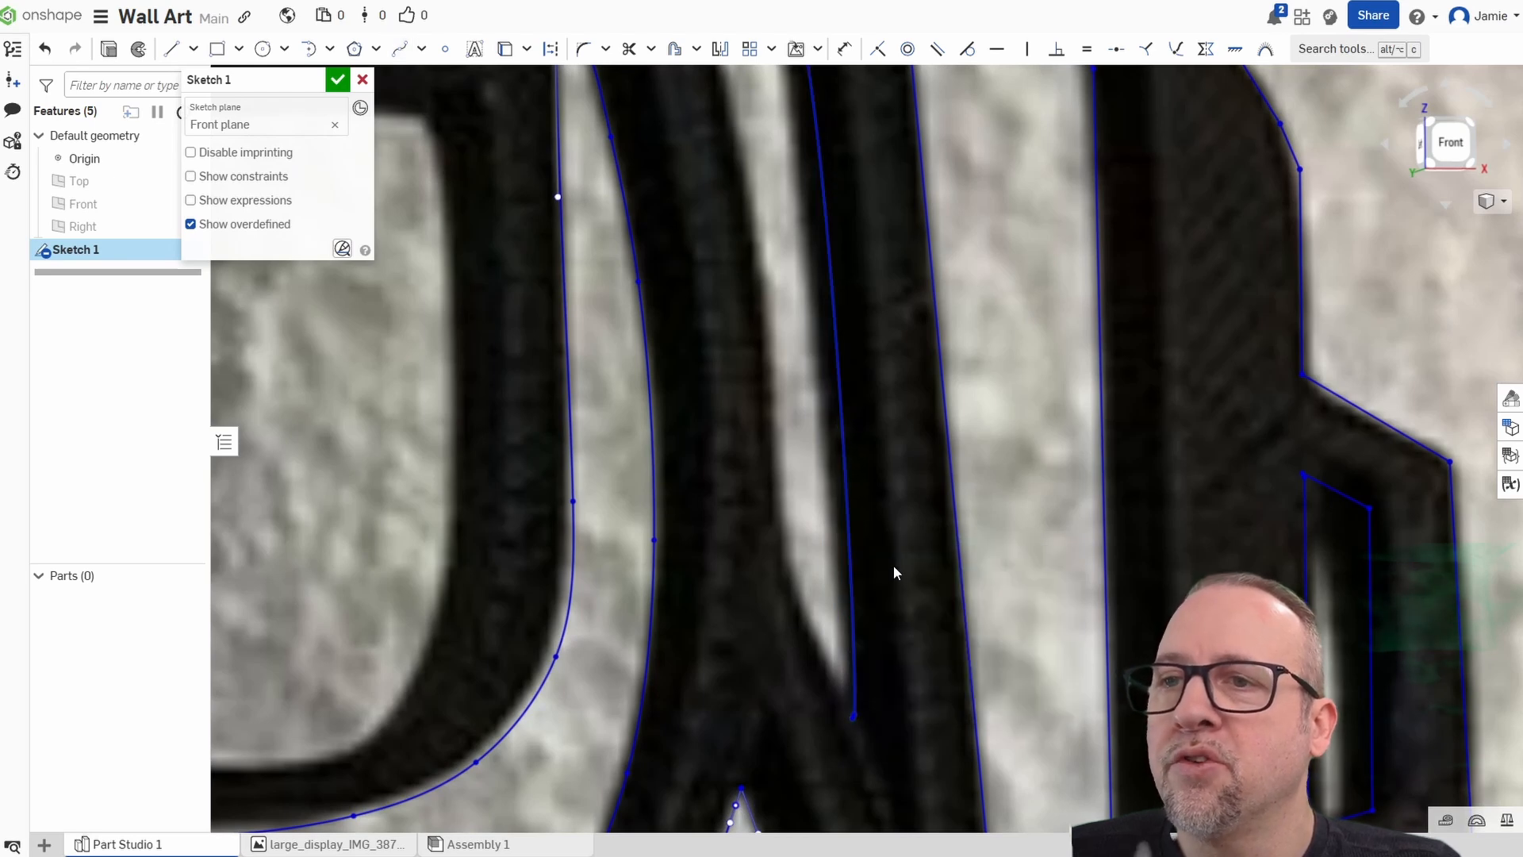
# Close the slot beside the eye with a second spline from its lower tip up the inner edge to the starting corner.
pyautogui.click(399, 48)
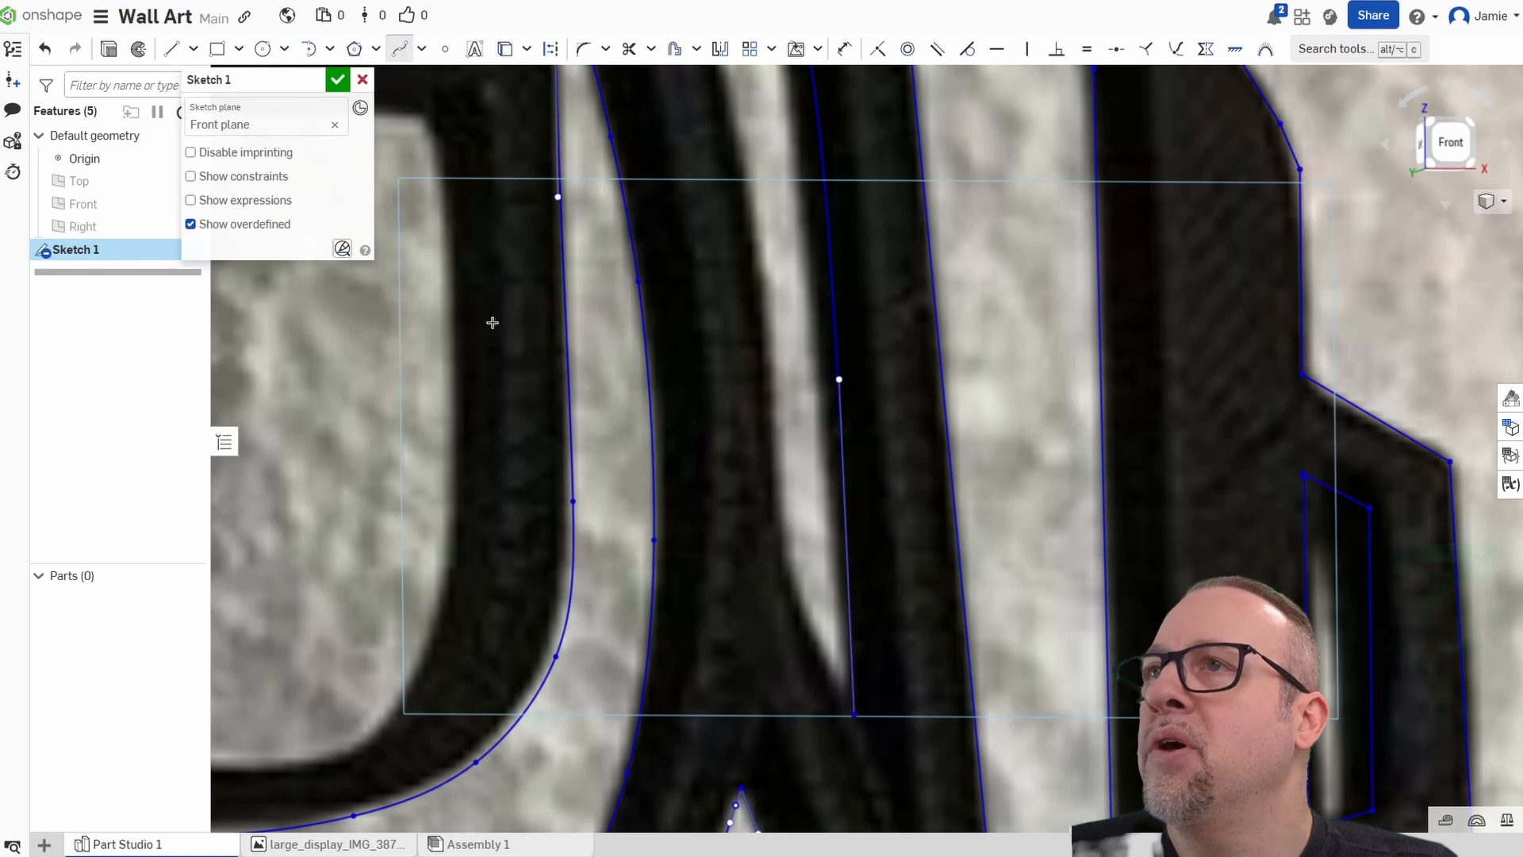
pyautogui.click(854, 714)
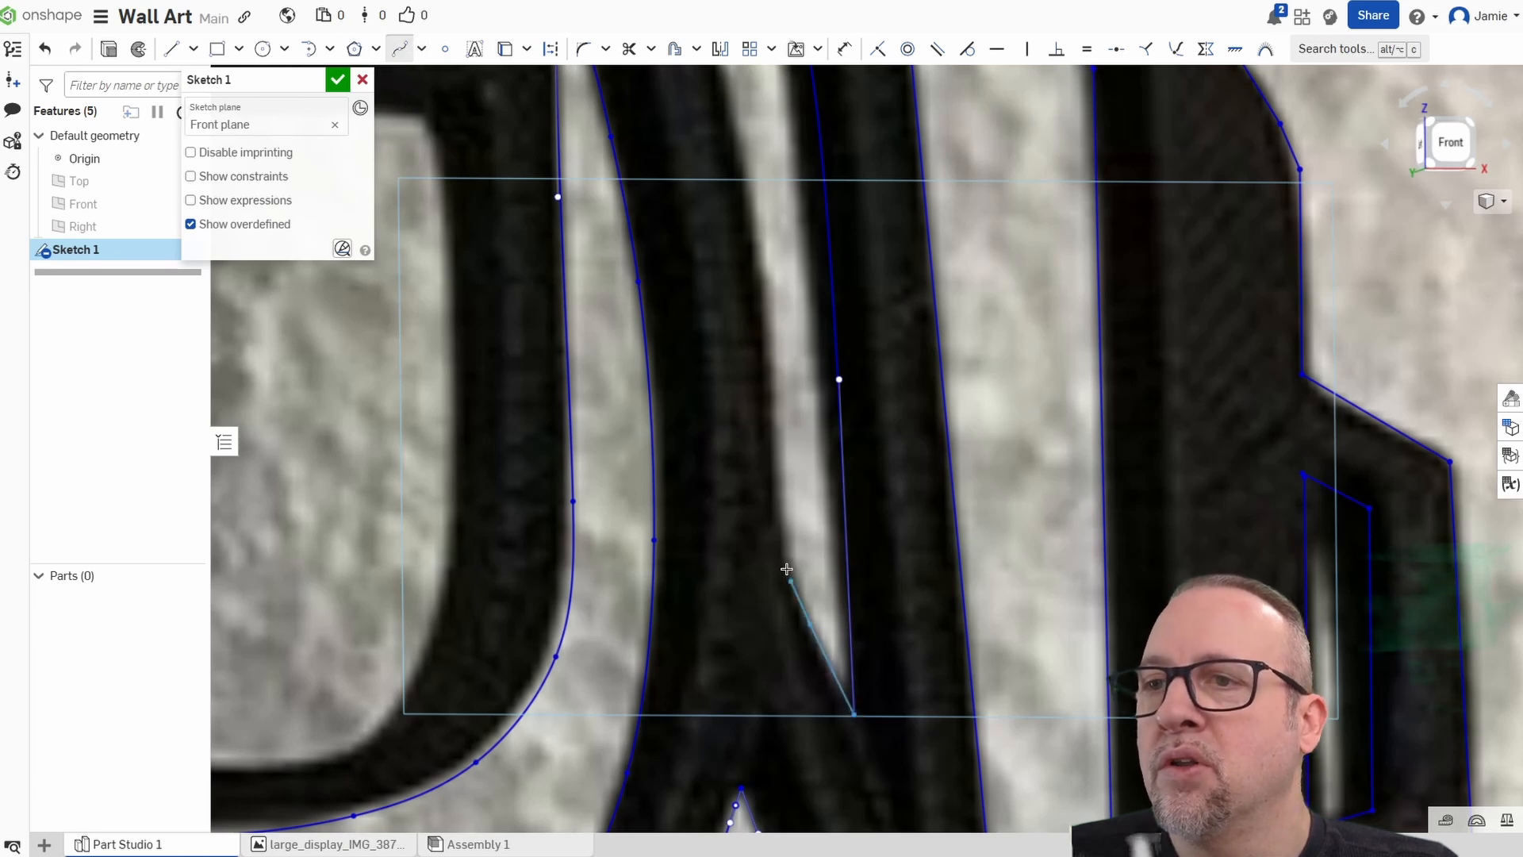
pyautogui.click(768, 393)
pyautogui.moveTo(680, 271); pyautogui.dragTo(691, 659, button='middle')
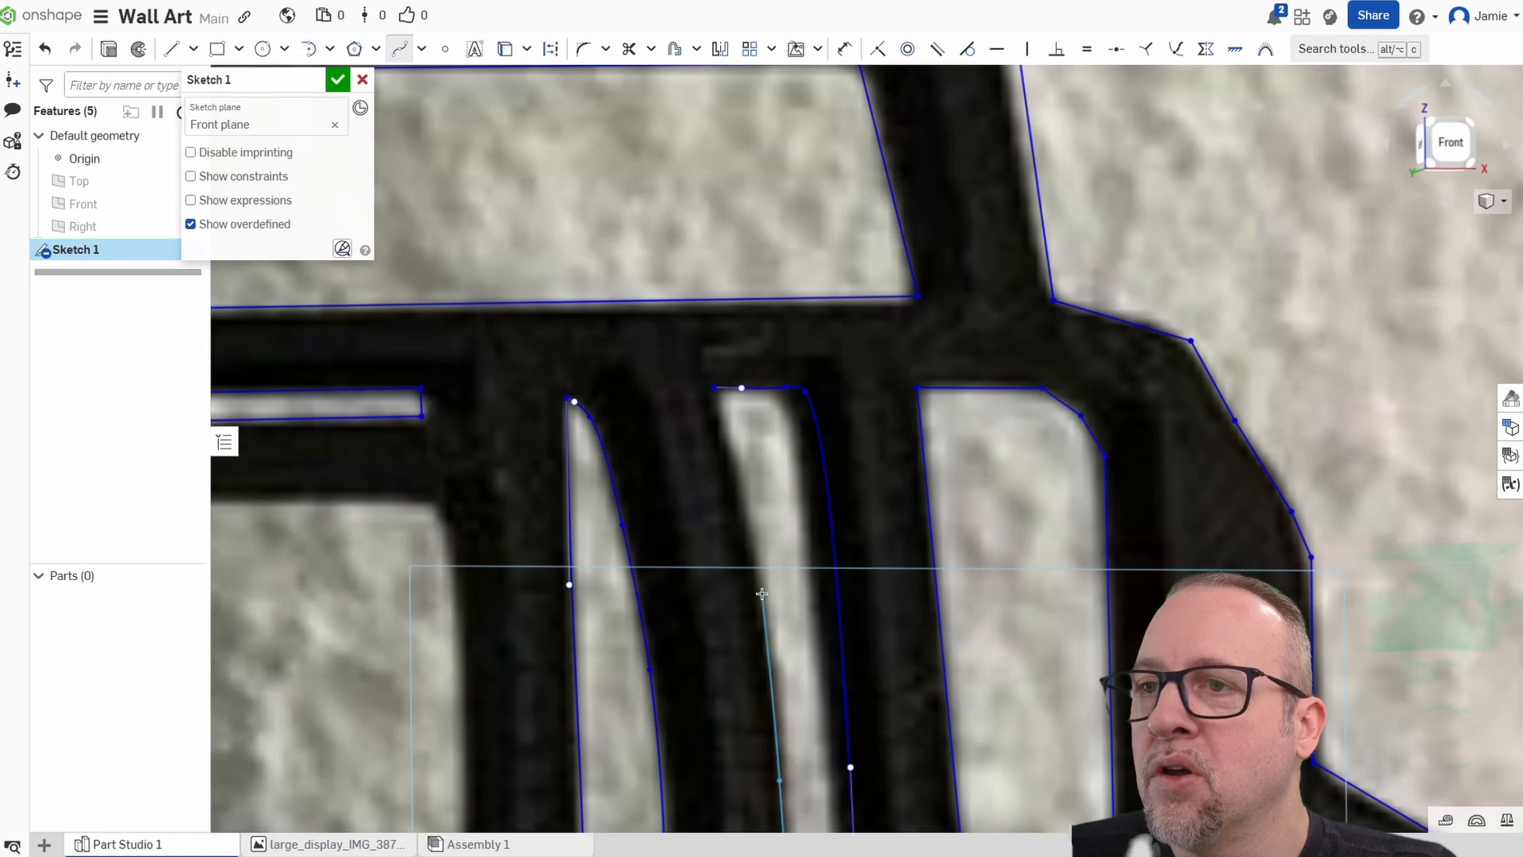
pyautogui.click(710, 392)
pyautogui.rightClick(674, 422)
pyautogui.click(717, 438)
# Draw a spline along the eye opening's upper edge from the outer corner to the pointed inner corner.
pyautogui.scroll(-3, 825, 694)
pyautogui.moveTo(784, 661); pyautogui.dragTo(826, 393, button='middle')
pyautogui.moveTo(474, 495); pyautogui.dragTo(820, 512, button='middle')
pyautogui.moveTo(684, 532); pyautogui.dragTo(852, 548, button='middle')
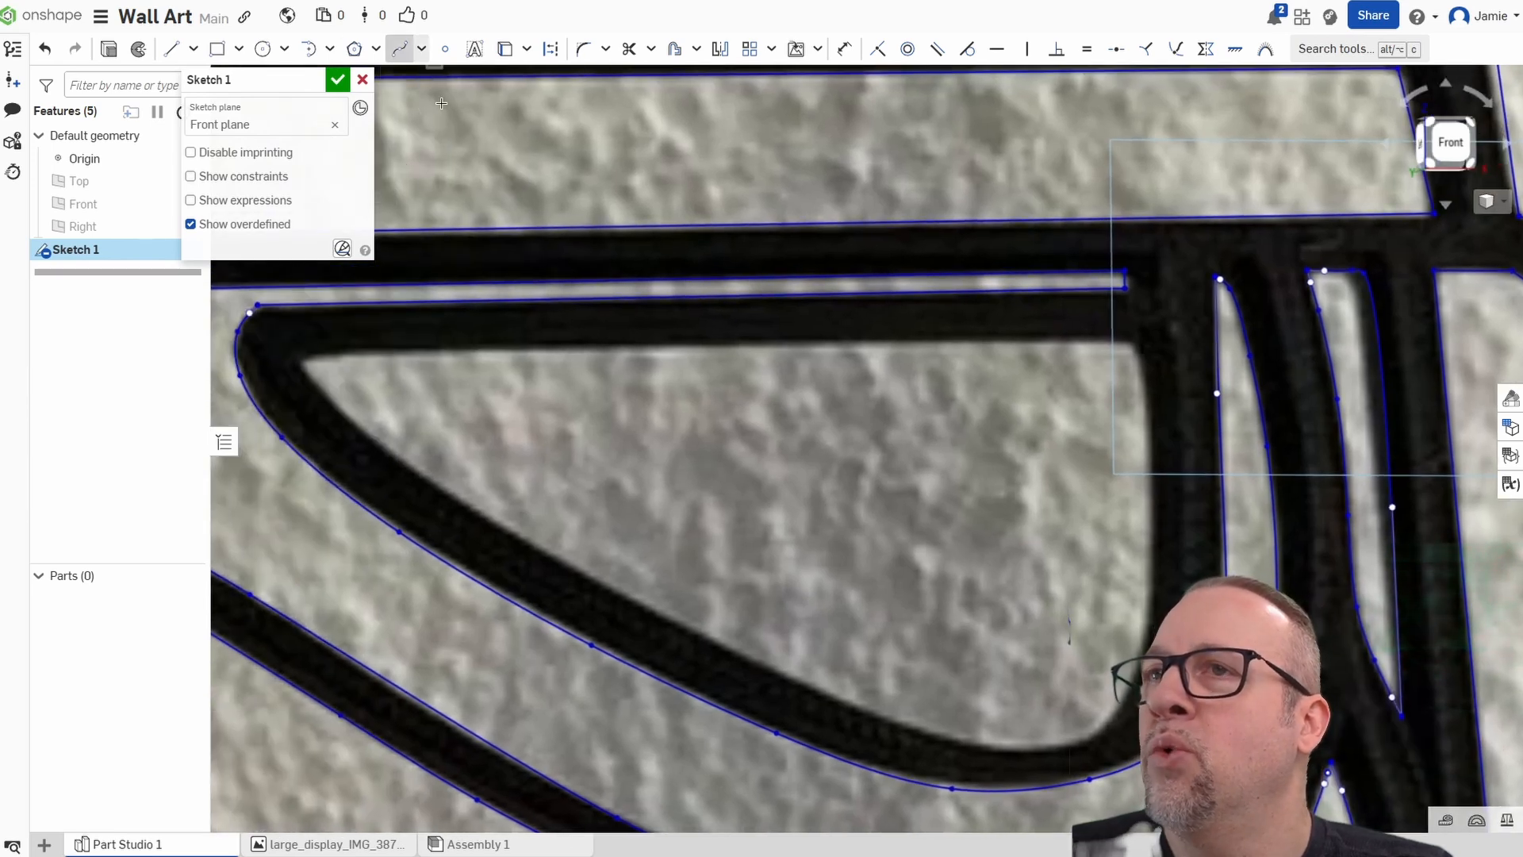
pyautogui.click(400, 48)
pyautogui.click(1132, 344)
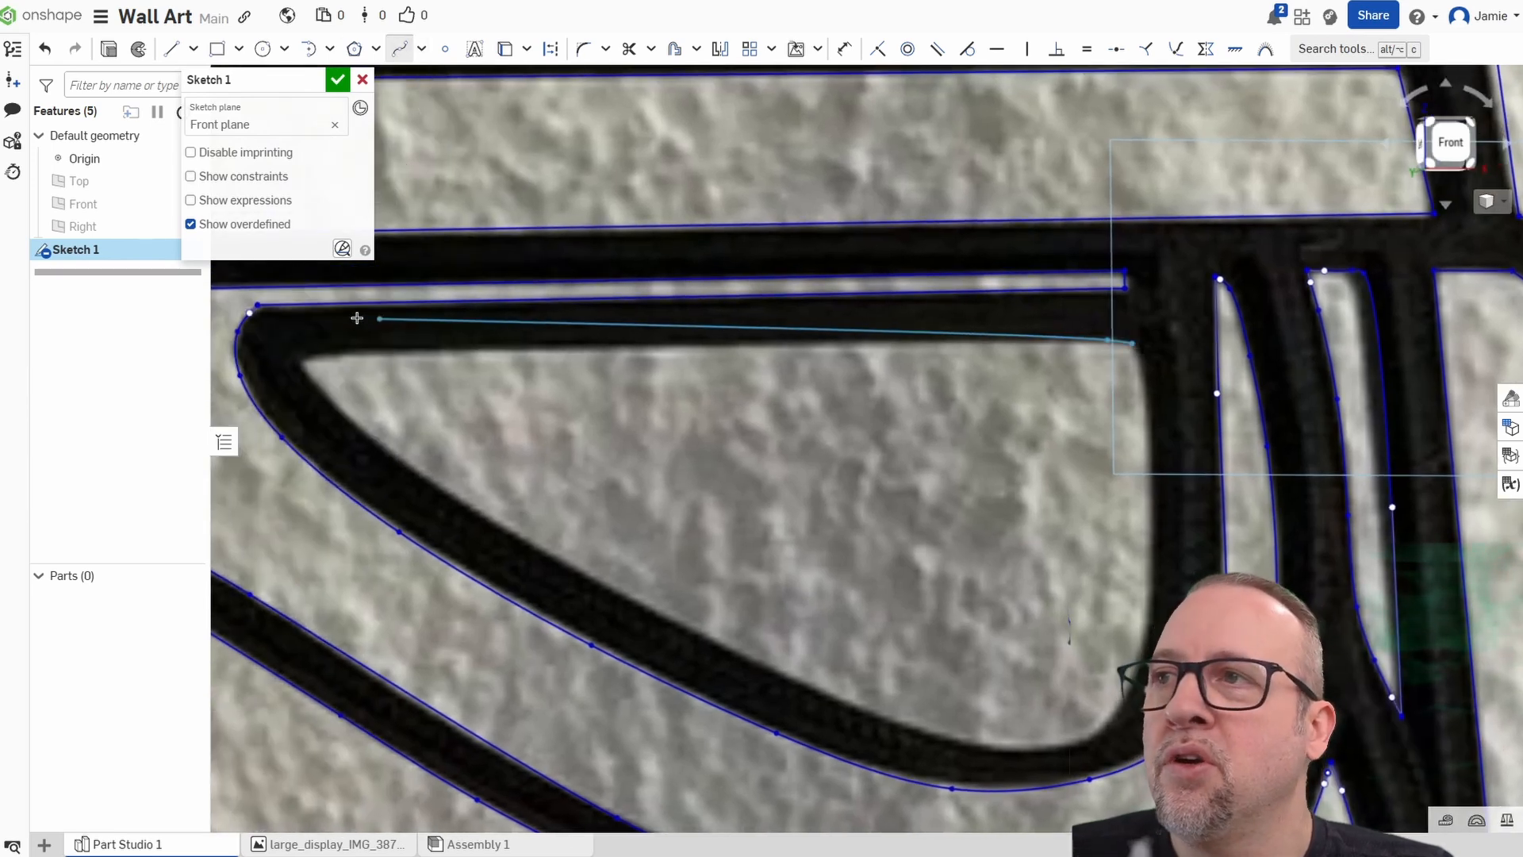
pyautogui.click(304, 364)
pyautogui.rightClick(305, 364)
pyautogui.click(365, 370)
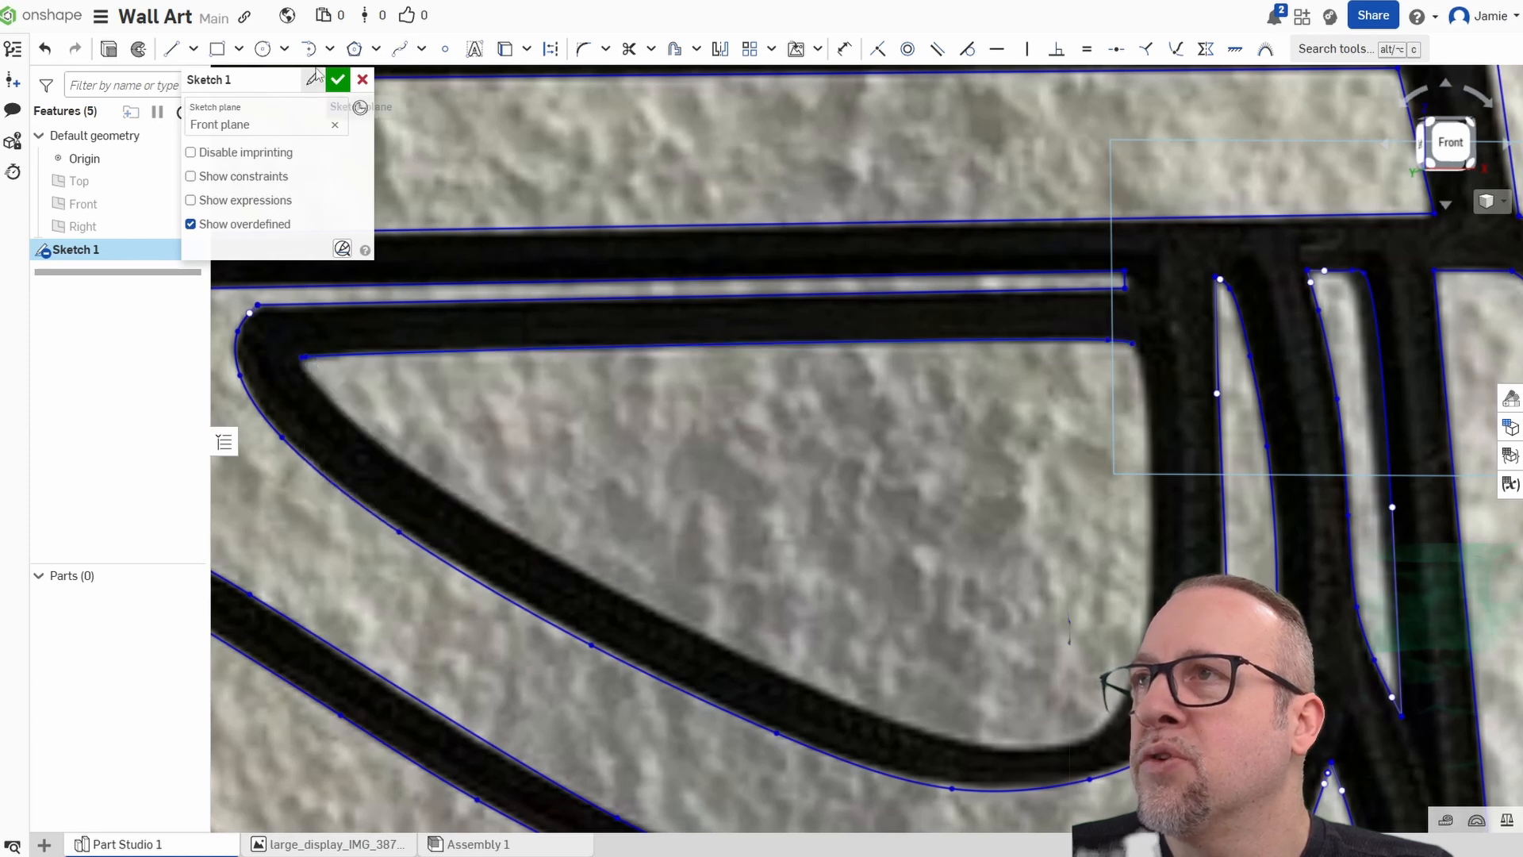
# Start another spline at the eye opening's pointed inner corner and trace the first part of the curved lower edge.
pyautogui.click(303, 359)
pyautogui.scroll(5, 300, 366)
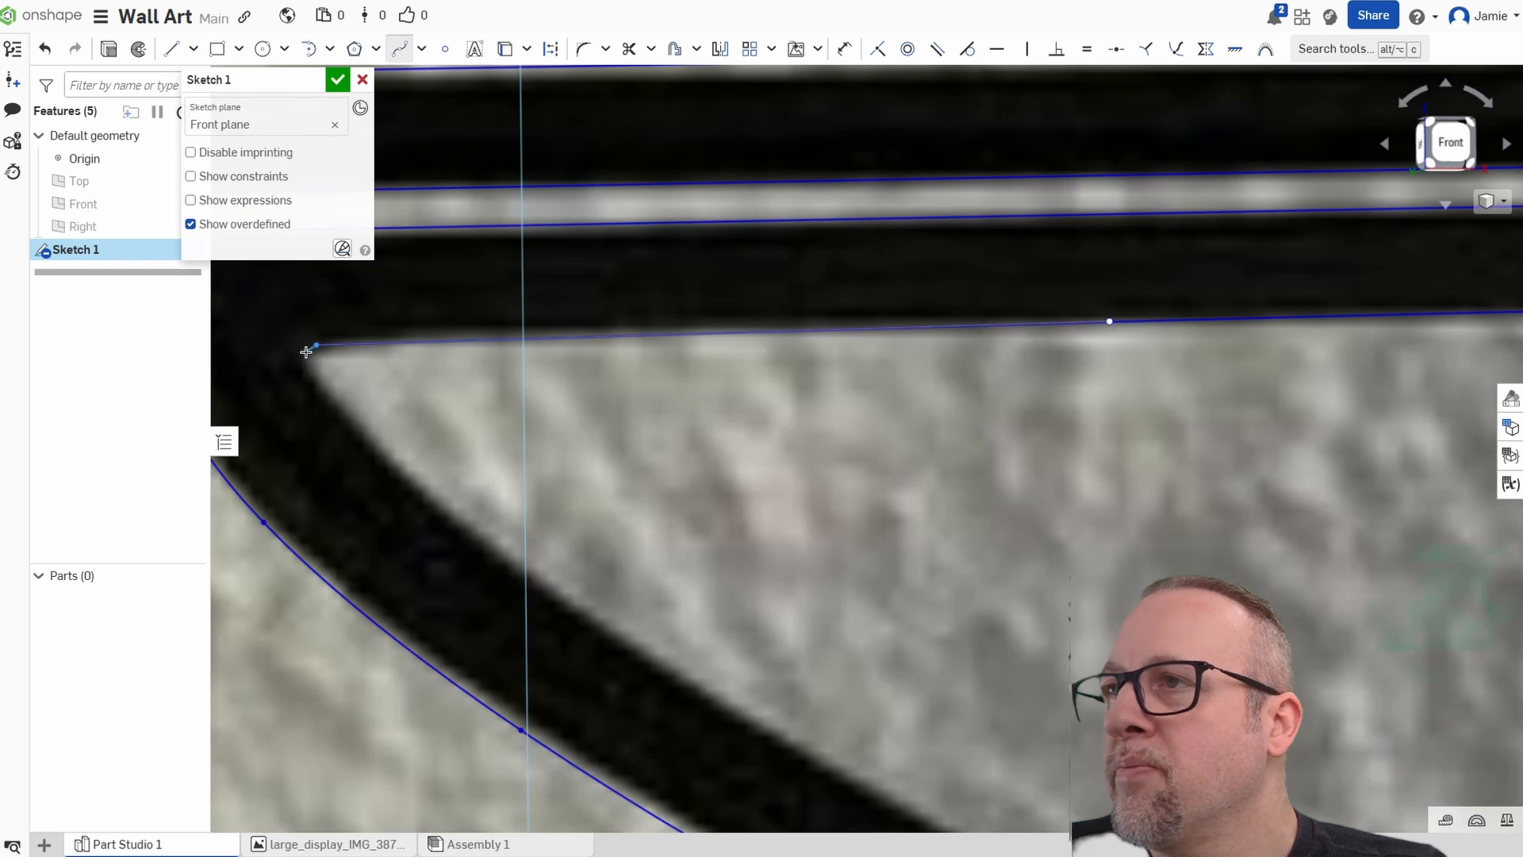
pyautogui.click(435, 498)
pyautogui.moveTo(653, 565); pyautogui.dragTo(472, 359, button='middle')
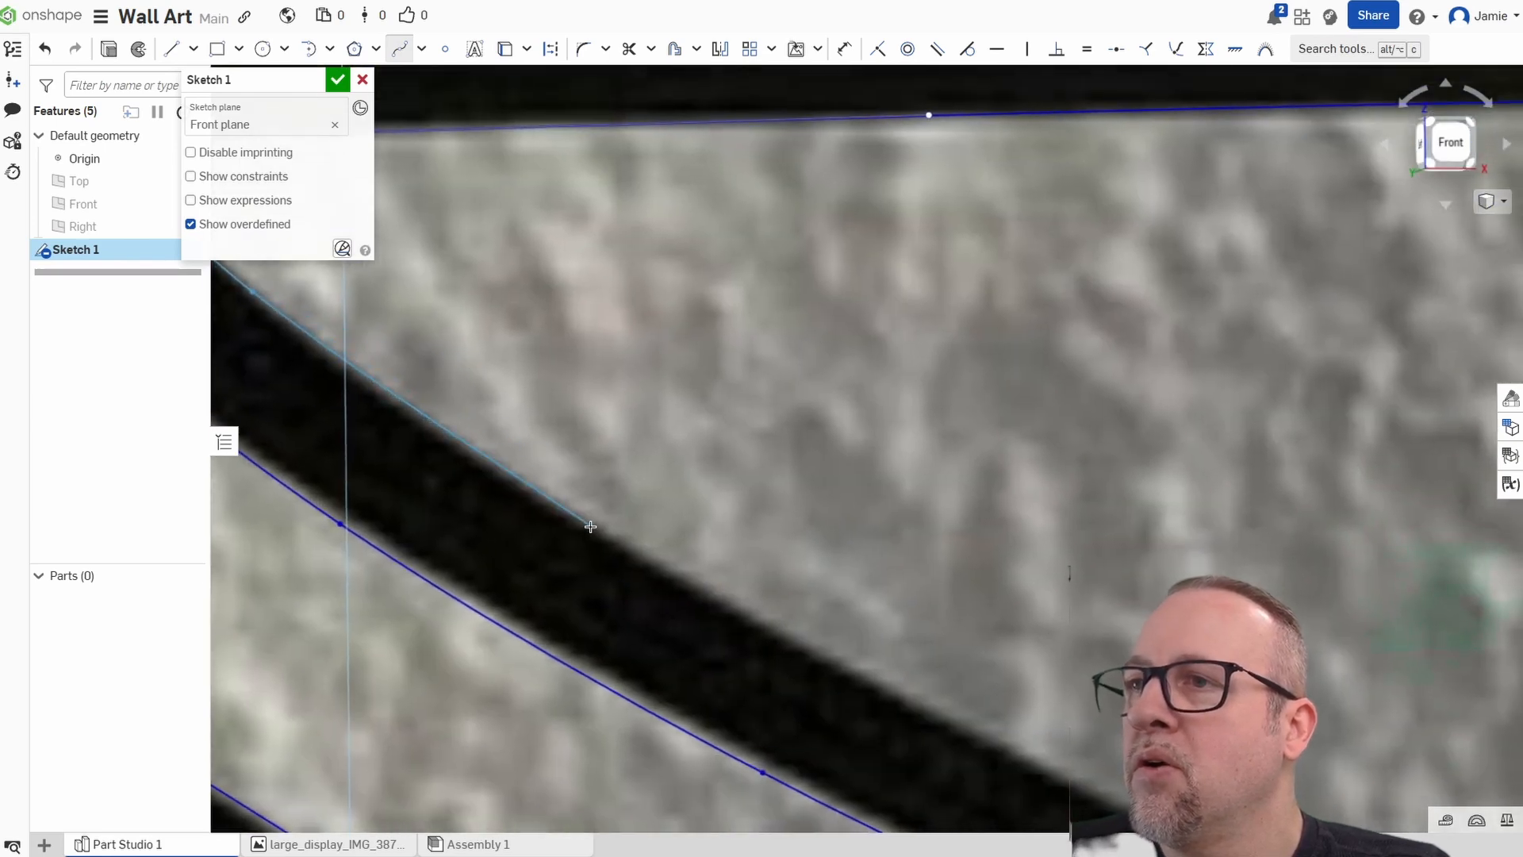
pyautogui.click(855, 674)
pyautogui.moveTo(992, 647); pyautogui.dragTo(577, 257, button='middle')
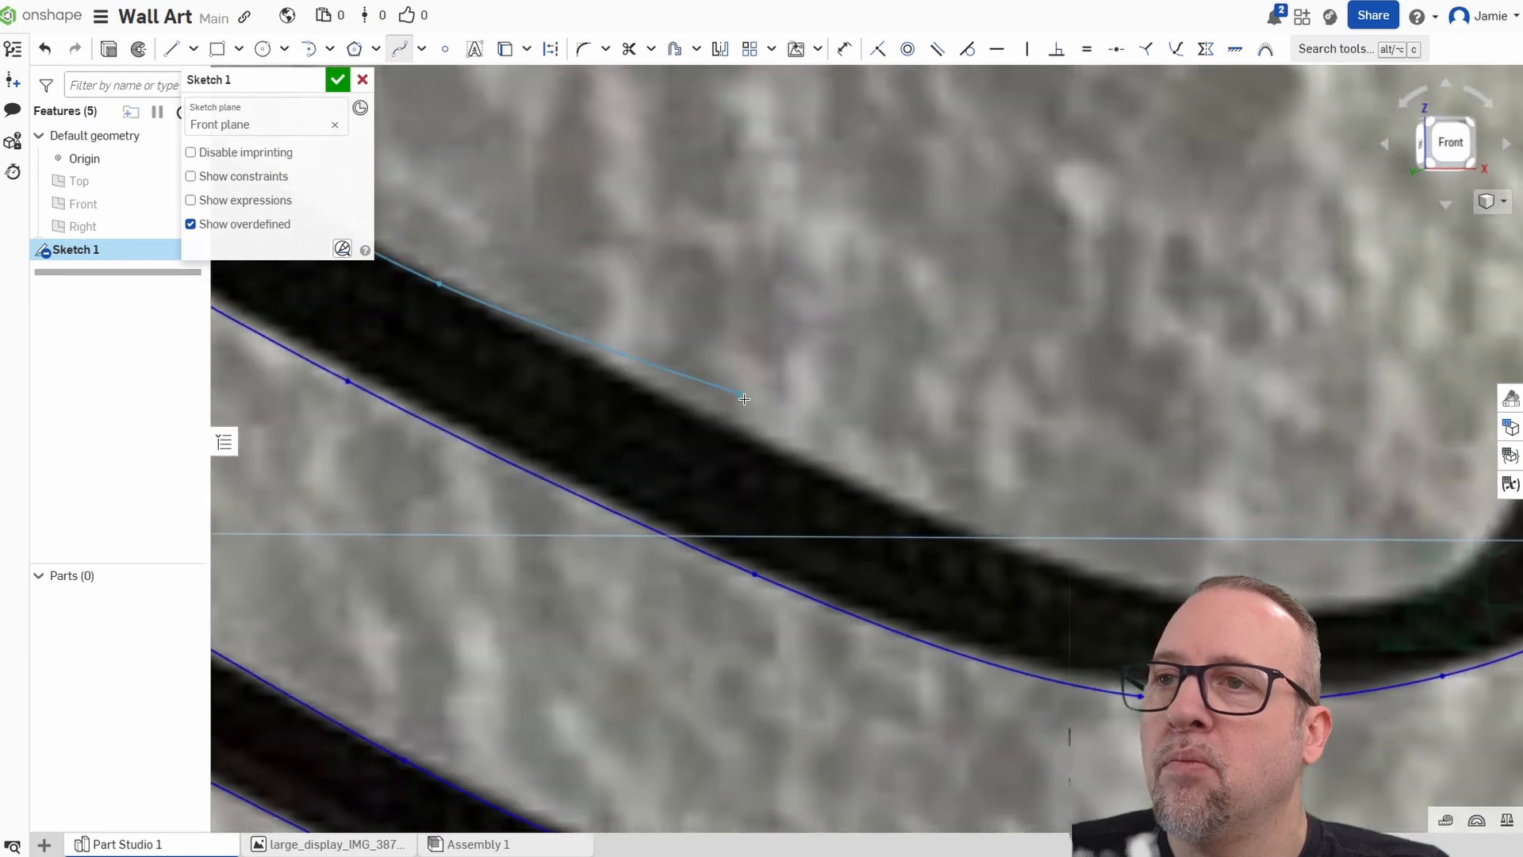
pyautogui.scroll(-3, 744, 399)
# Continue the spline around the eye opening's lower outer curve and up the outer side, ending it at the upper outer corner.
pyautogui.click(751, 426)
pyautogui.click(942, 506)
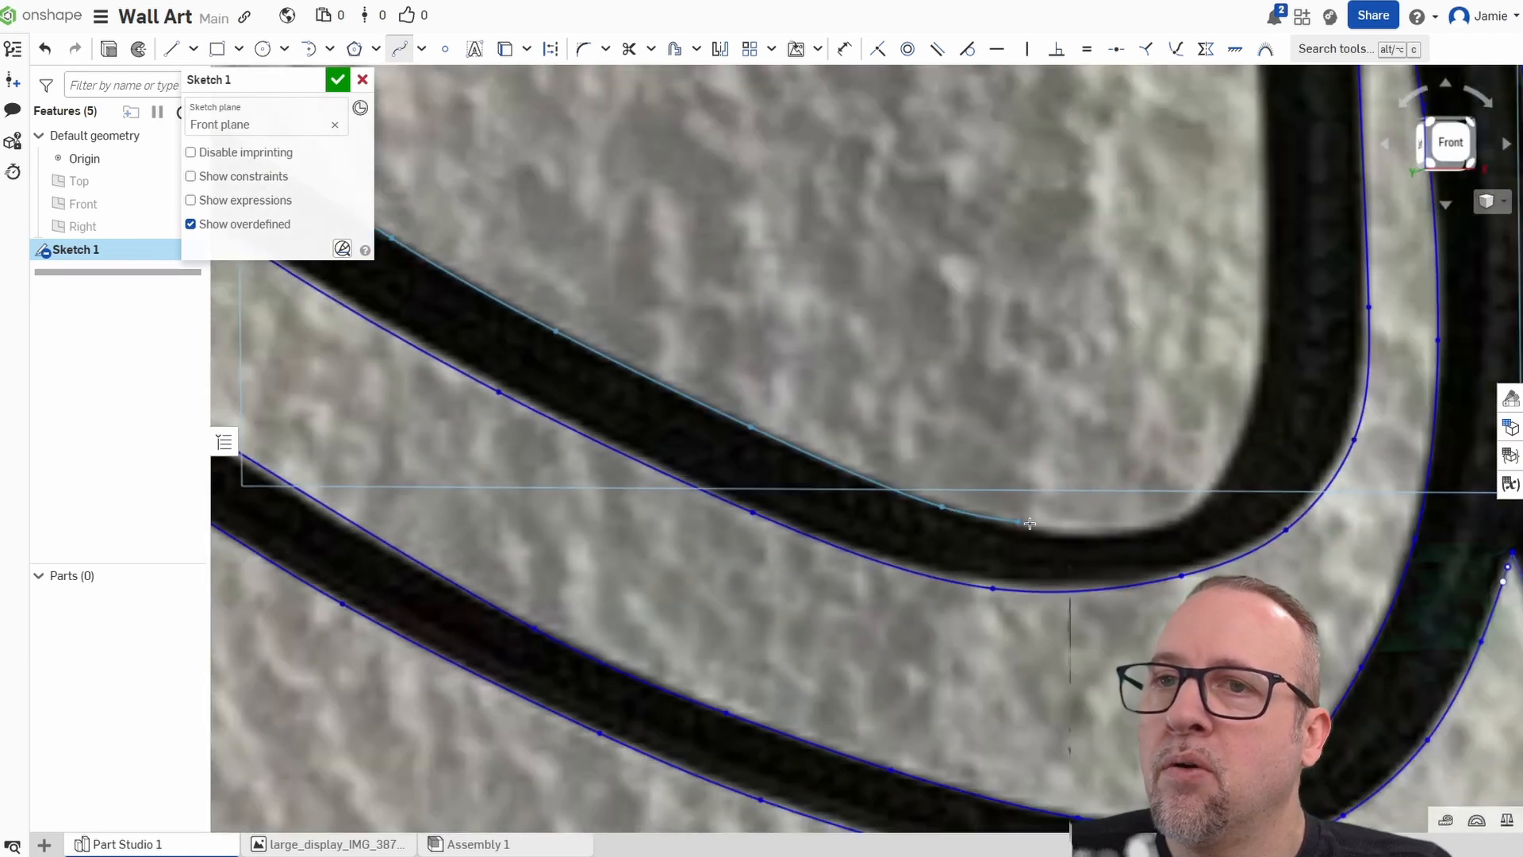
pyautogui.click(1155, 528)
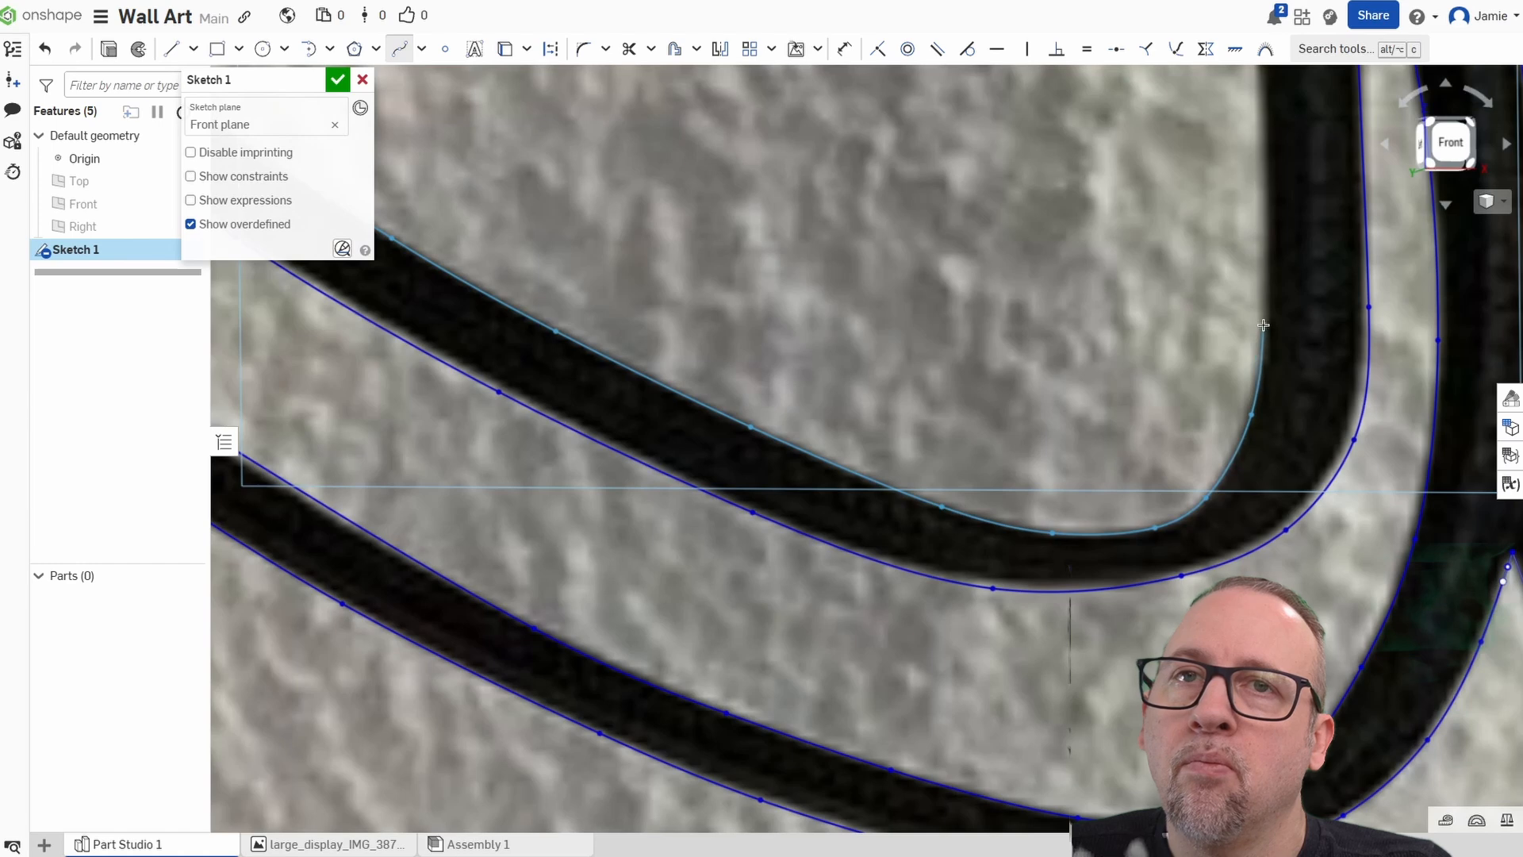
pyautogui.moveTo(1264, 325); pyautogui.dragTo(1001, 579, button='middle')
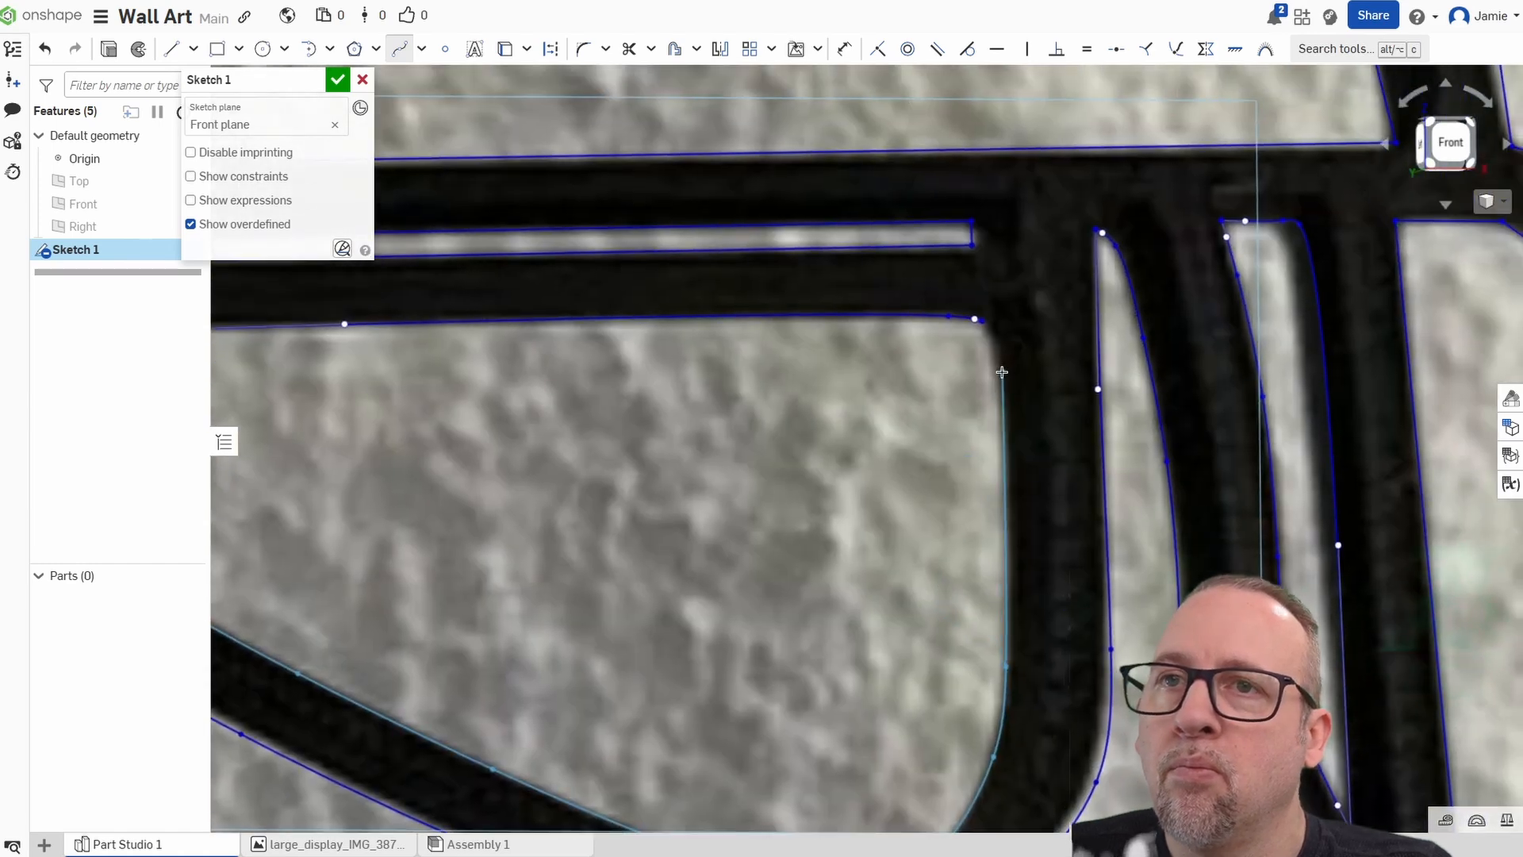
pyautogui.click(981, 320)
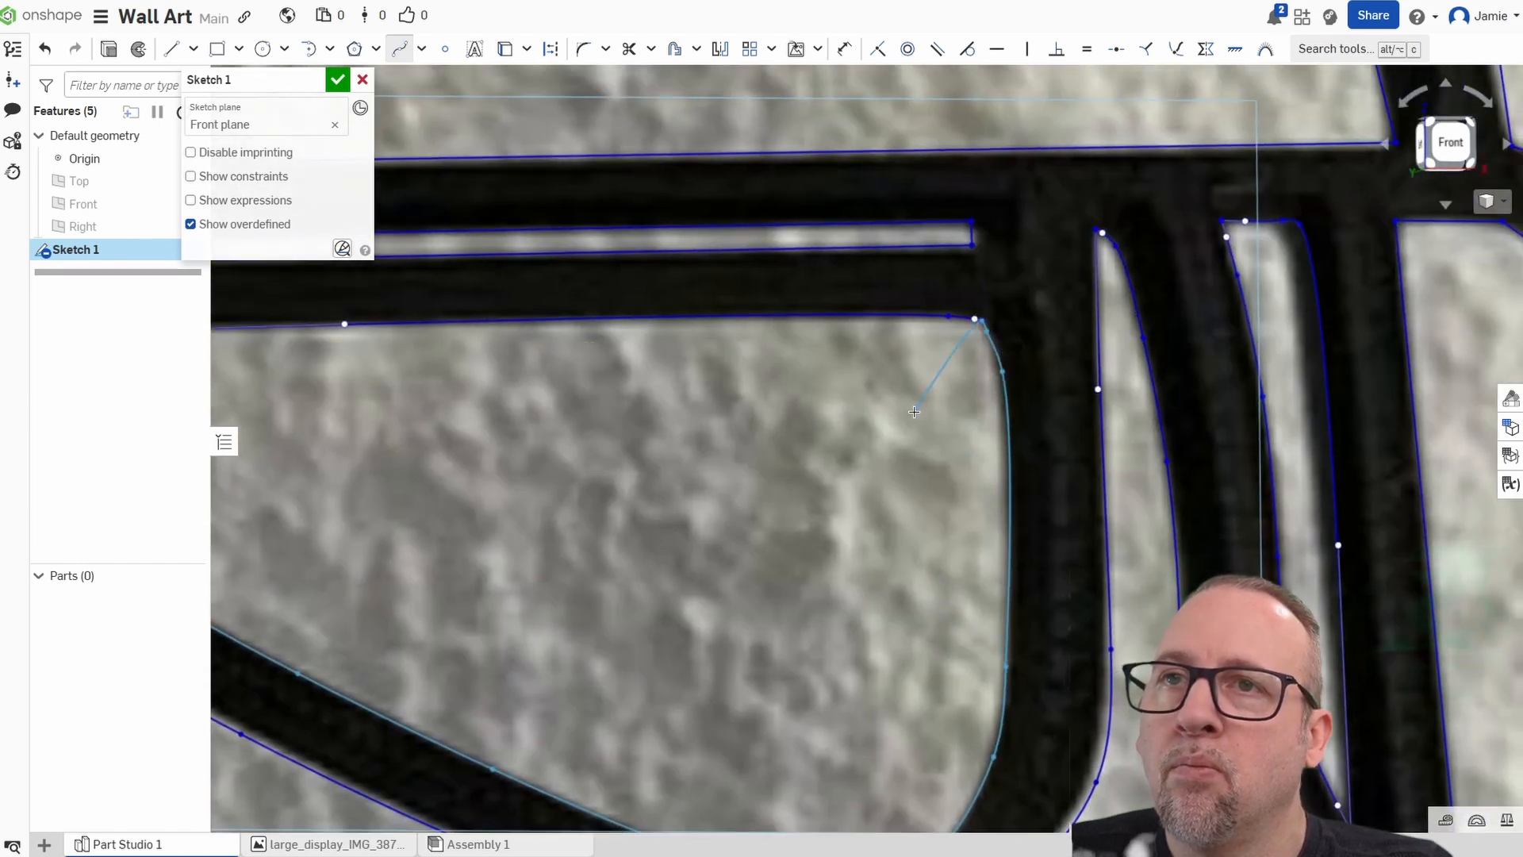
pyautogui.rightClick(920, 411)
pyautogui.click(944, 425)
pyautogui.press('Escape')
# Try to reposition the shared spline endpoint at the eye opening's upper outer corner.
pyautogui.scroll(4, 923, 319)
pyautogui.scroll(3, 966, 314)
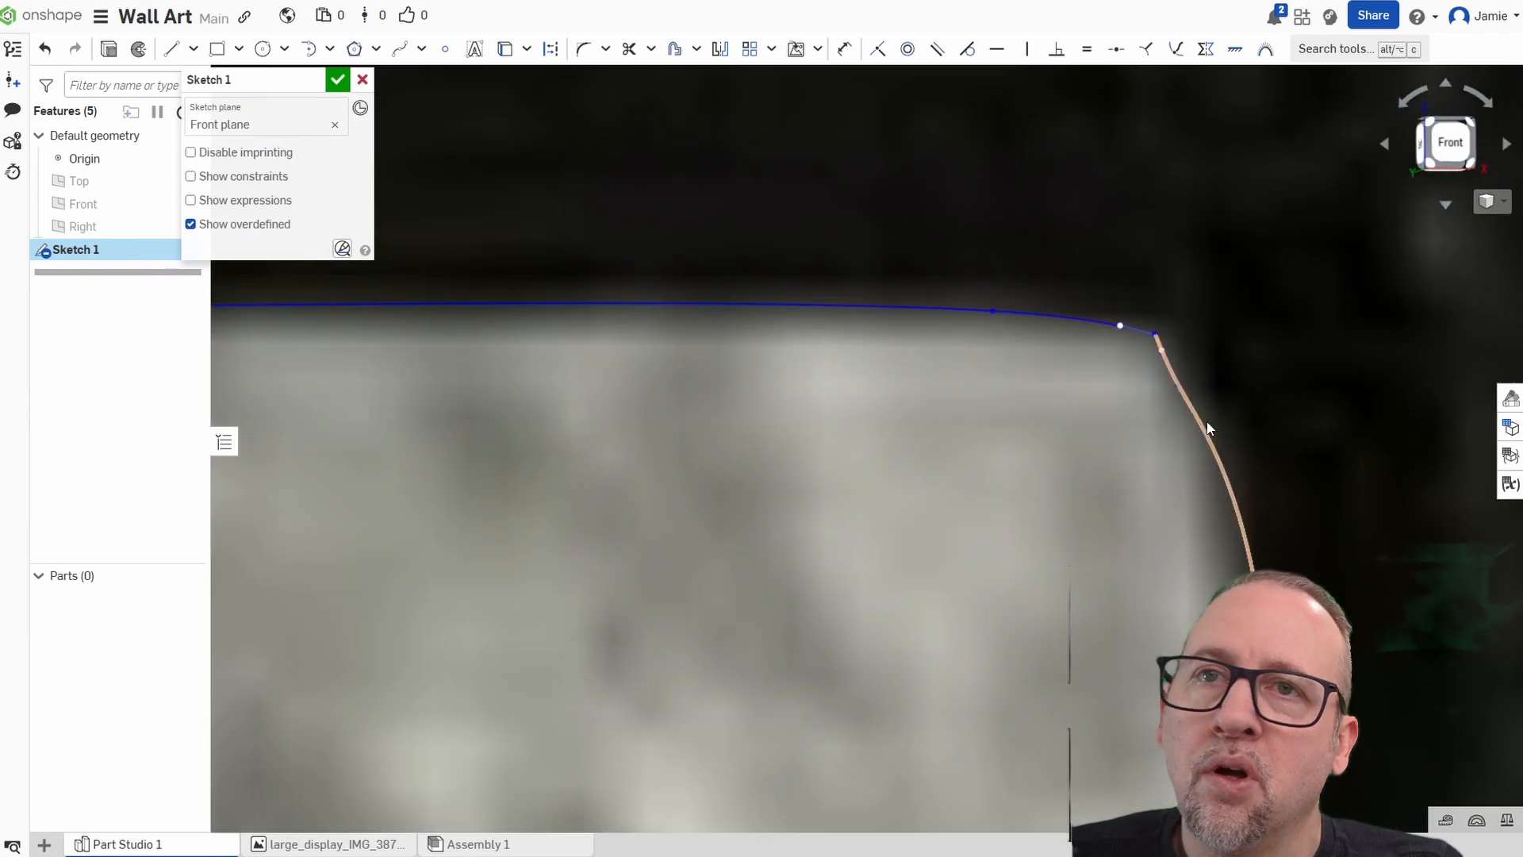
pyautogui.moveTo(1102, 394); pyautogui.dragTo(859, 433, button='middle')
pyautogui.scroll(3, 860, 427)
pyautogui.moveTo(966, 334); pyautogui.dragTo(960, 333)
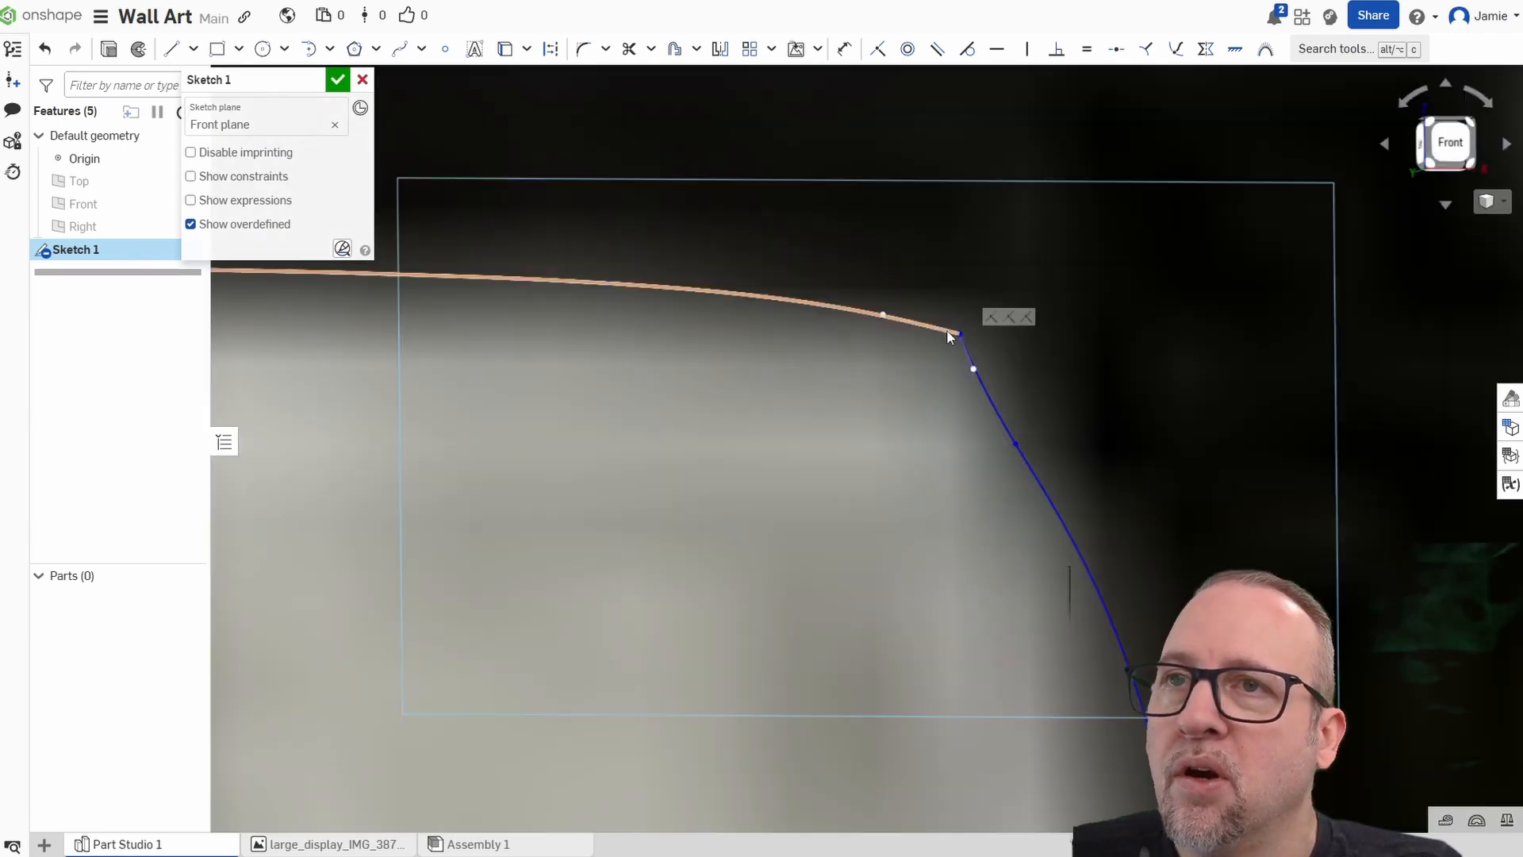
pyautogui.scroll(-2, 742, 612)
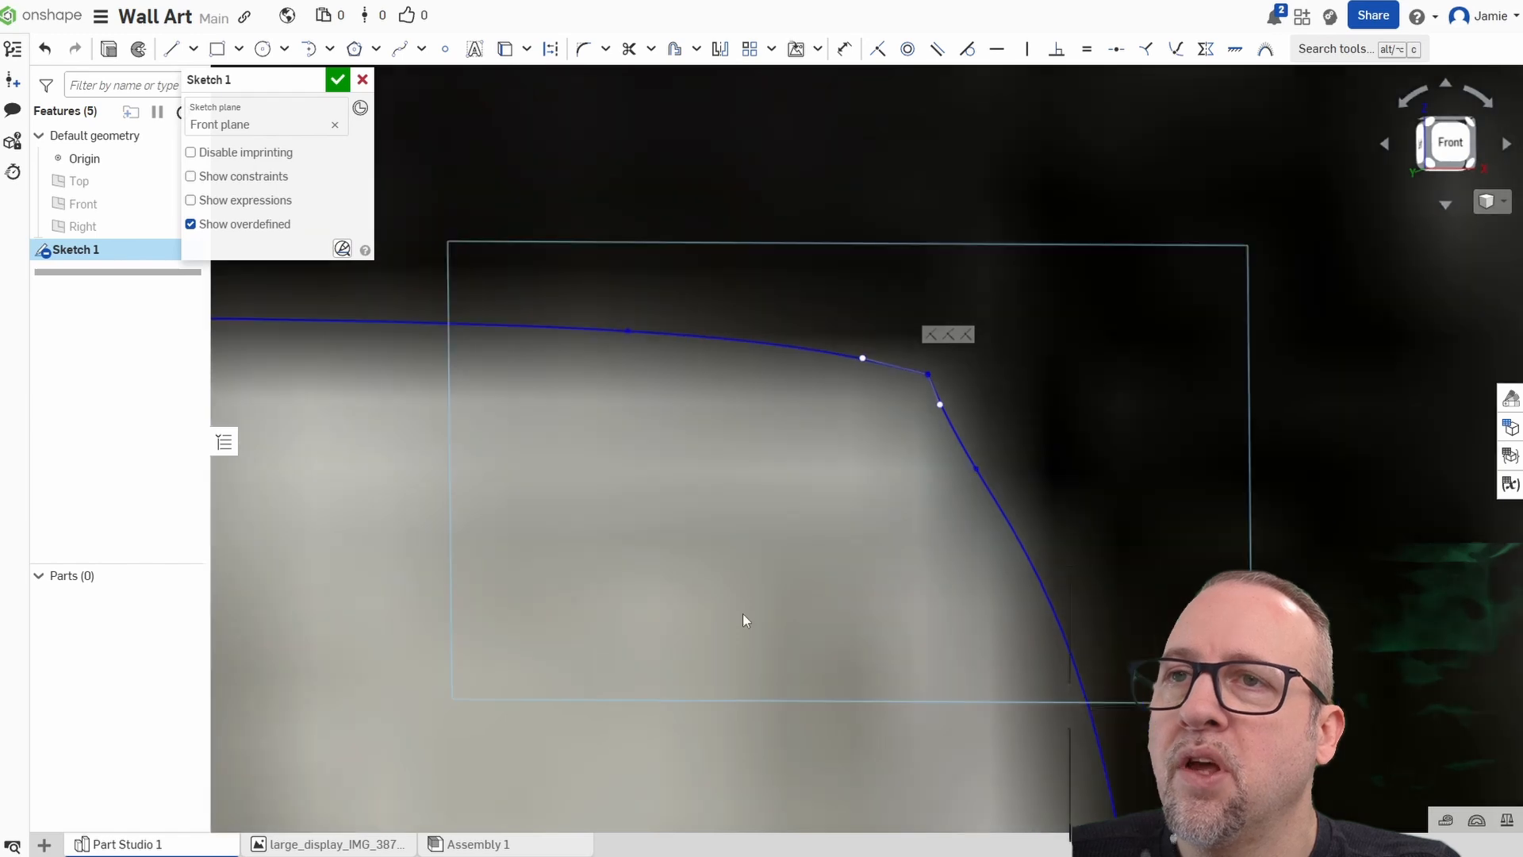
pyautogui.scroll(4, 791, 500)
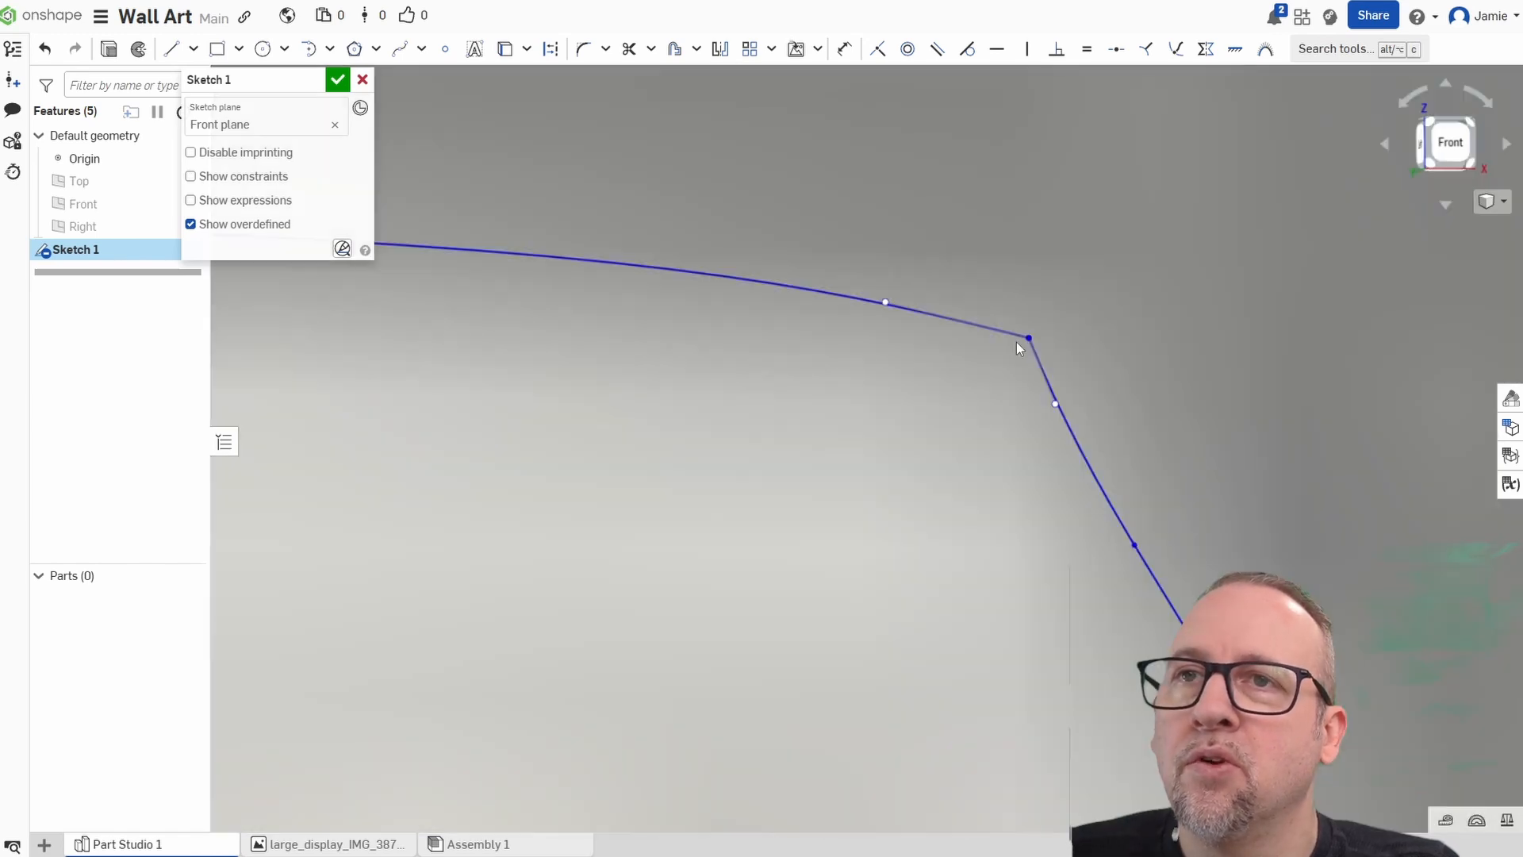
pyautogui.moveTo(1002, 346); pyautogui.dragTo(999, 350)
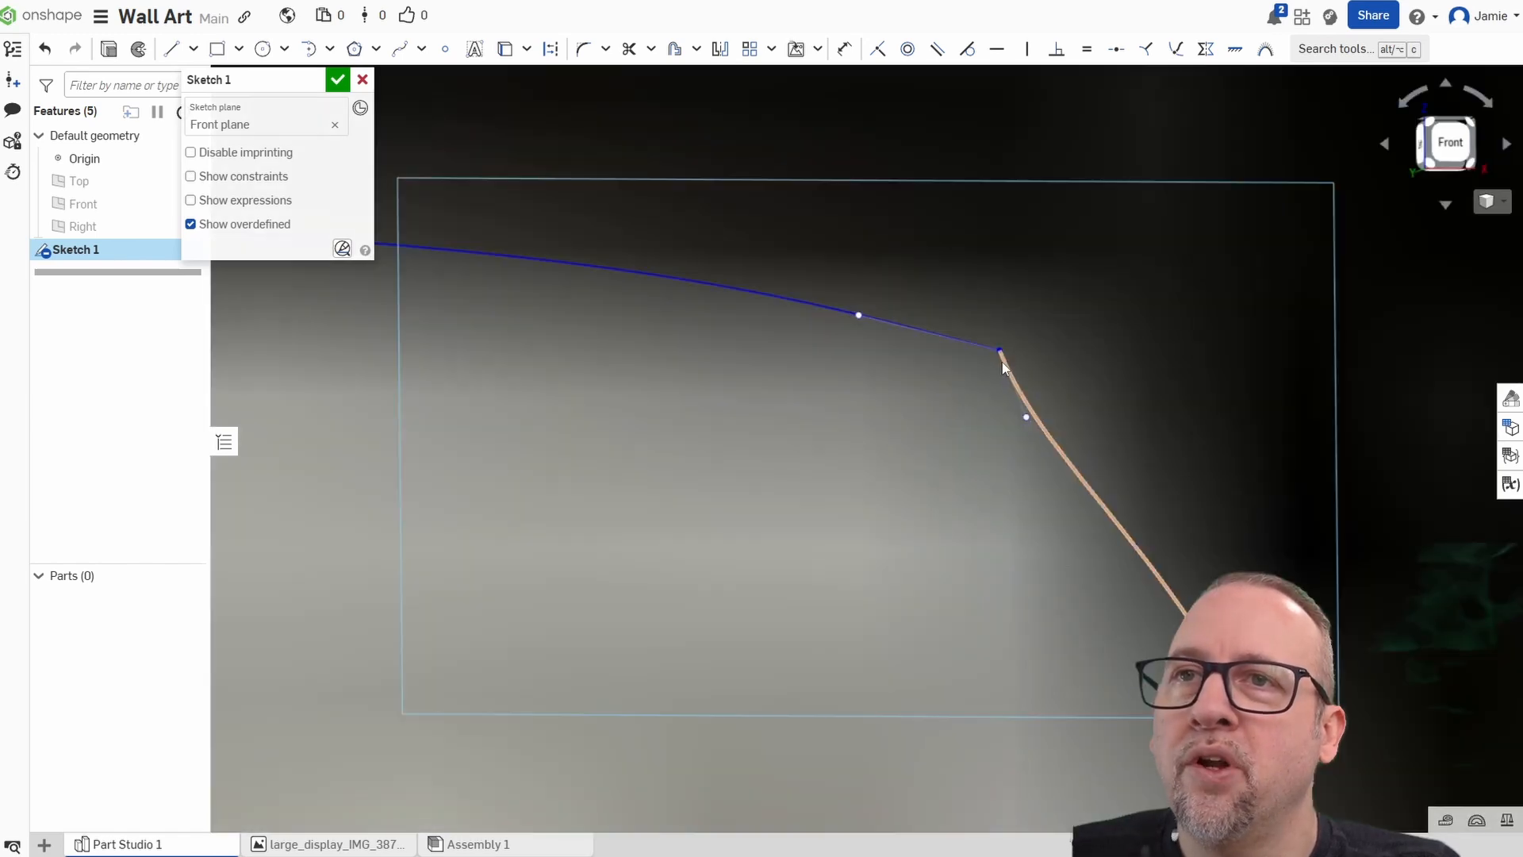
pyautogui.scroll(-2, 899, 493)
pyautogui.scroll(5, 889, 500)
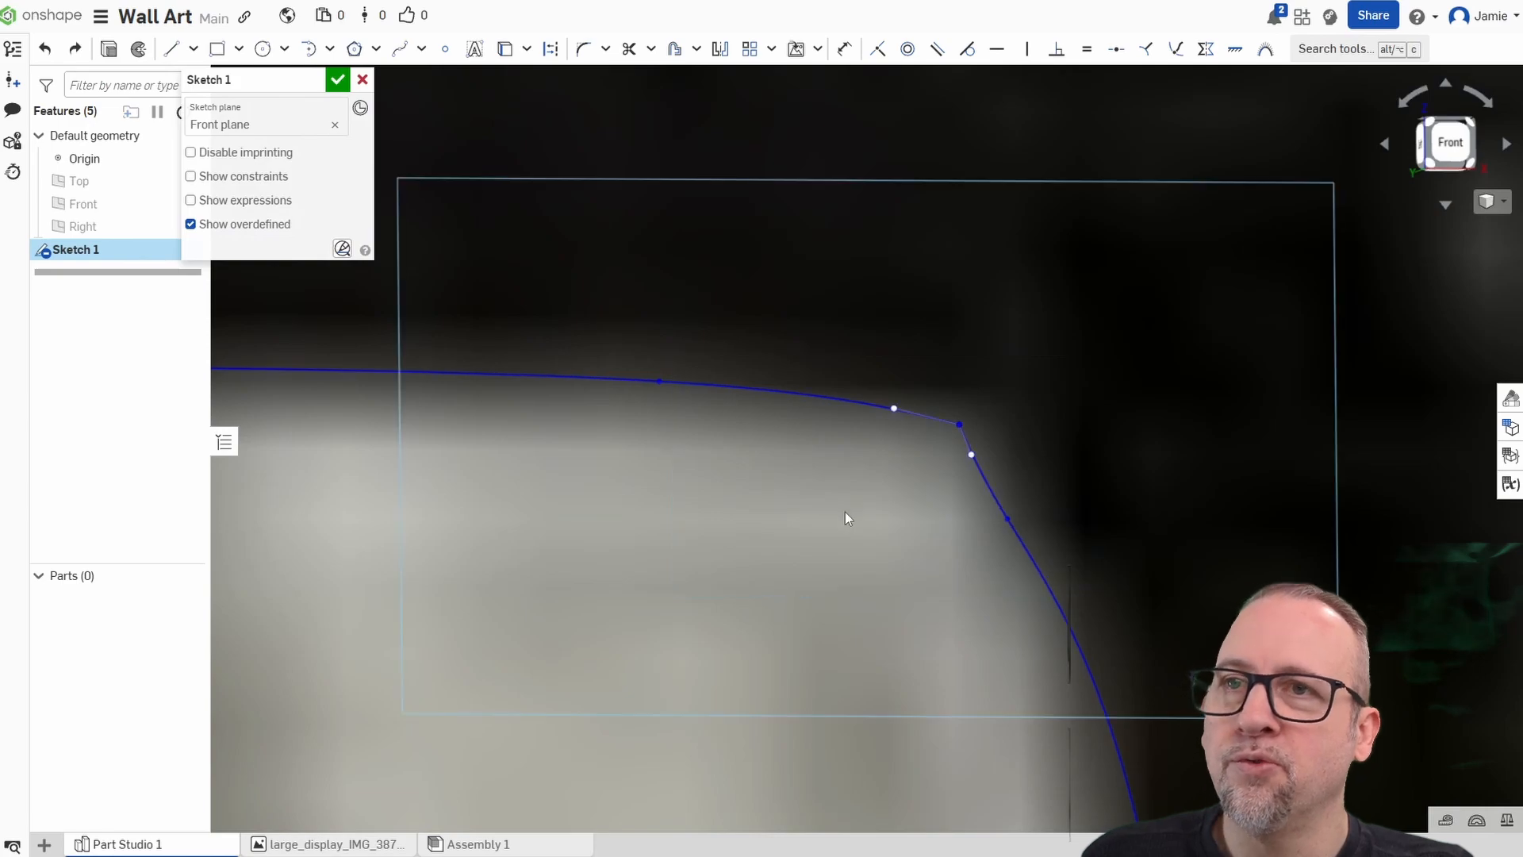
pyautogui.scroll(-4, 872, 542)
pyautogui.scroll(3, 825, 571)
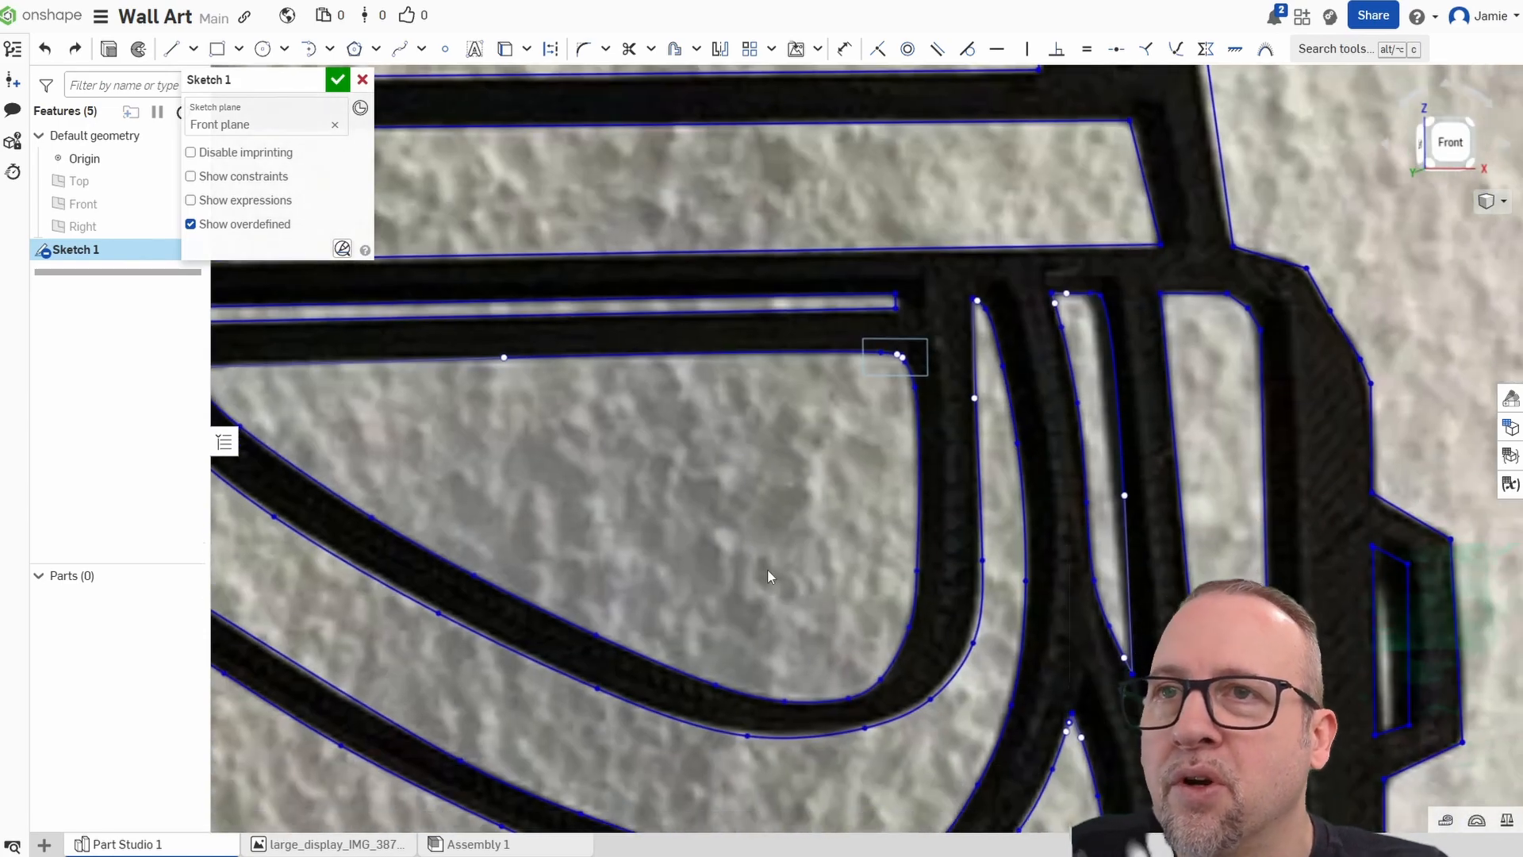
# Check the traced right half of the helmet for missing openings and finish the sketch.
pyautogui.scroll(-3, 767, 568)
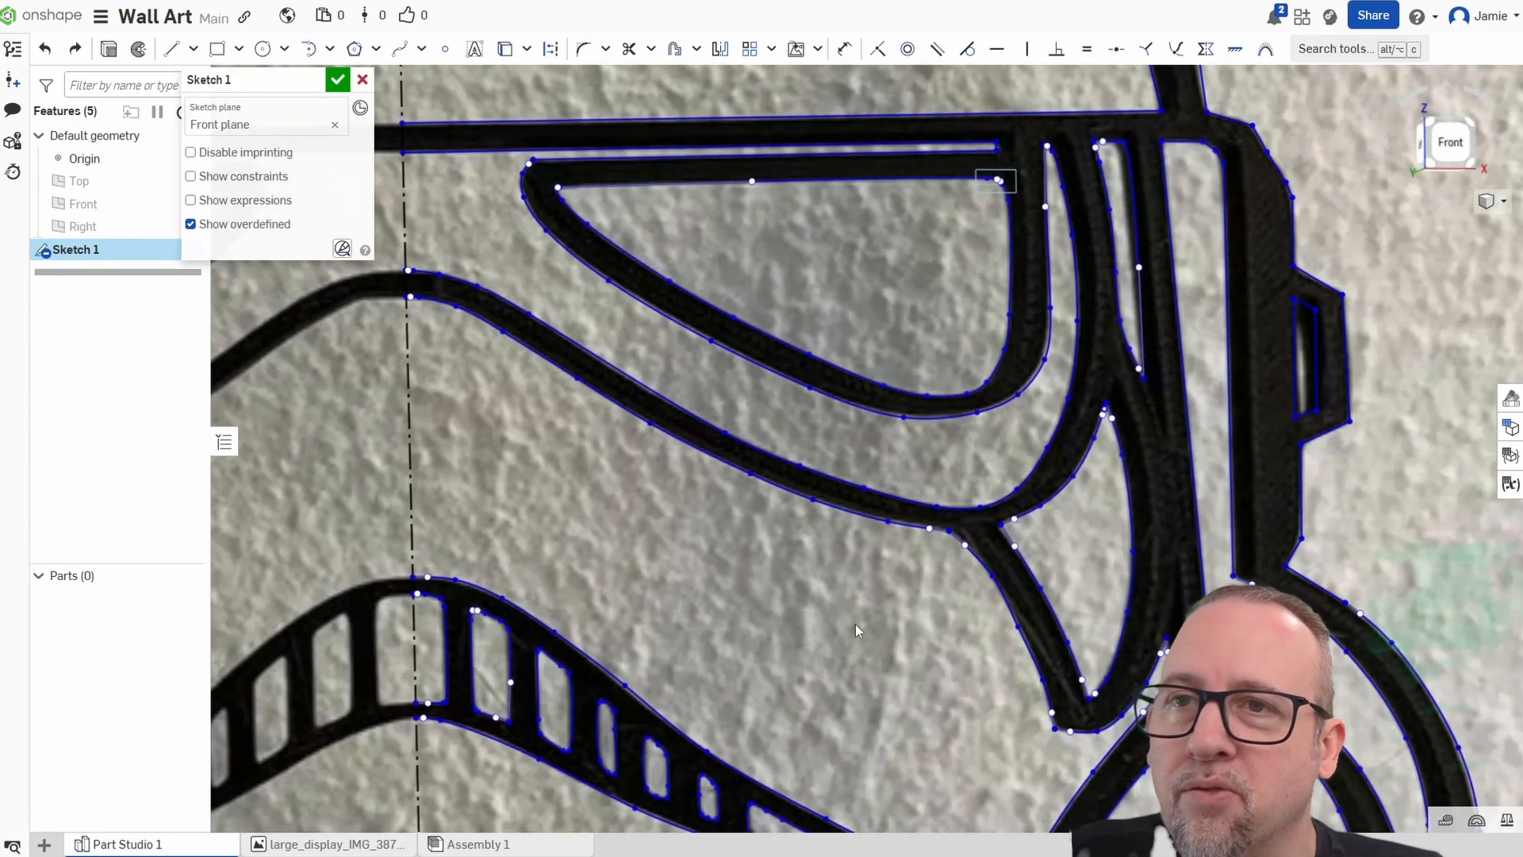
pyautogui.moveTo(1013, 805); pyautogui.dragTo(783, 611, button='middle')
pyautogui.moveTo(1031, 410); pyautogui.dragTo(955, 579, button='middle')
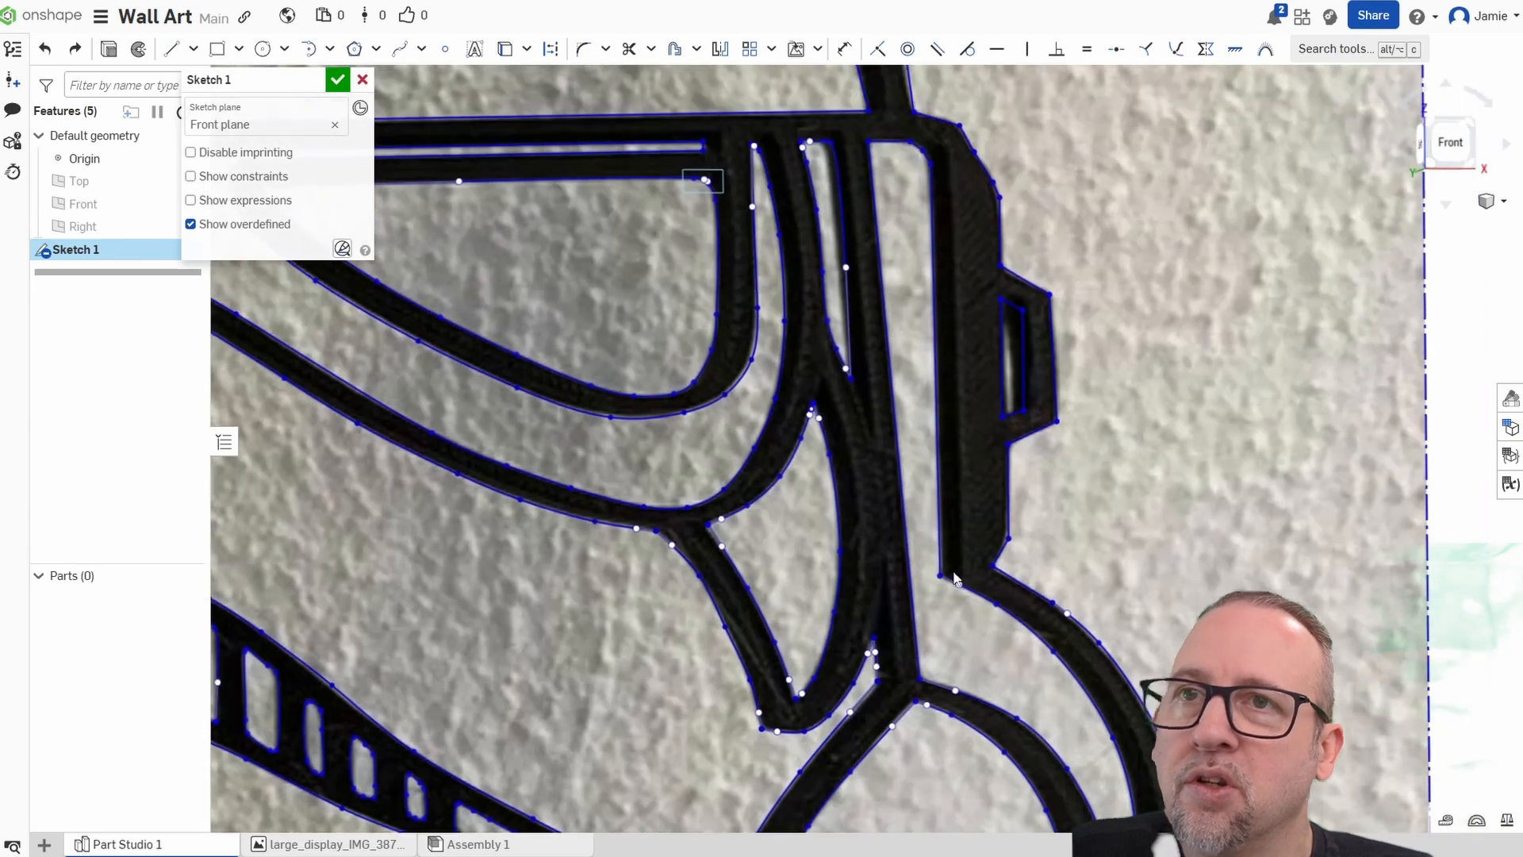
pyautogui.scroll(-5, 1187, 354)
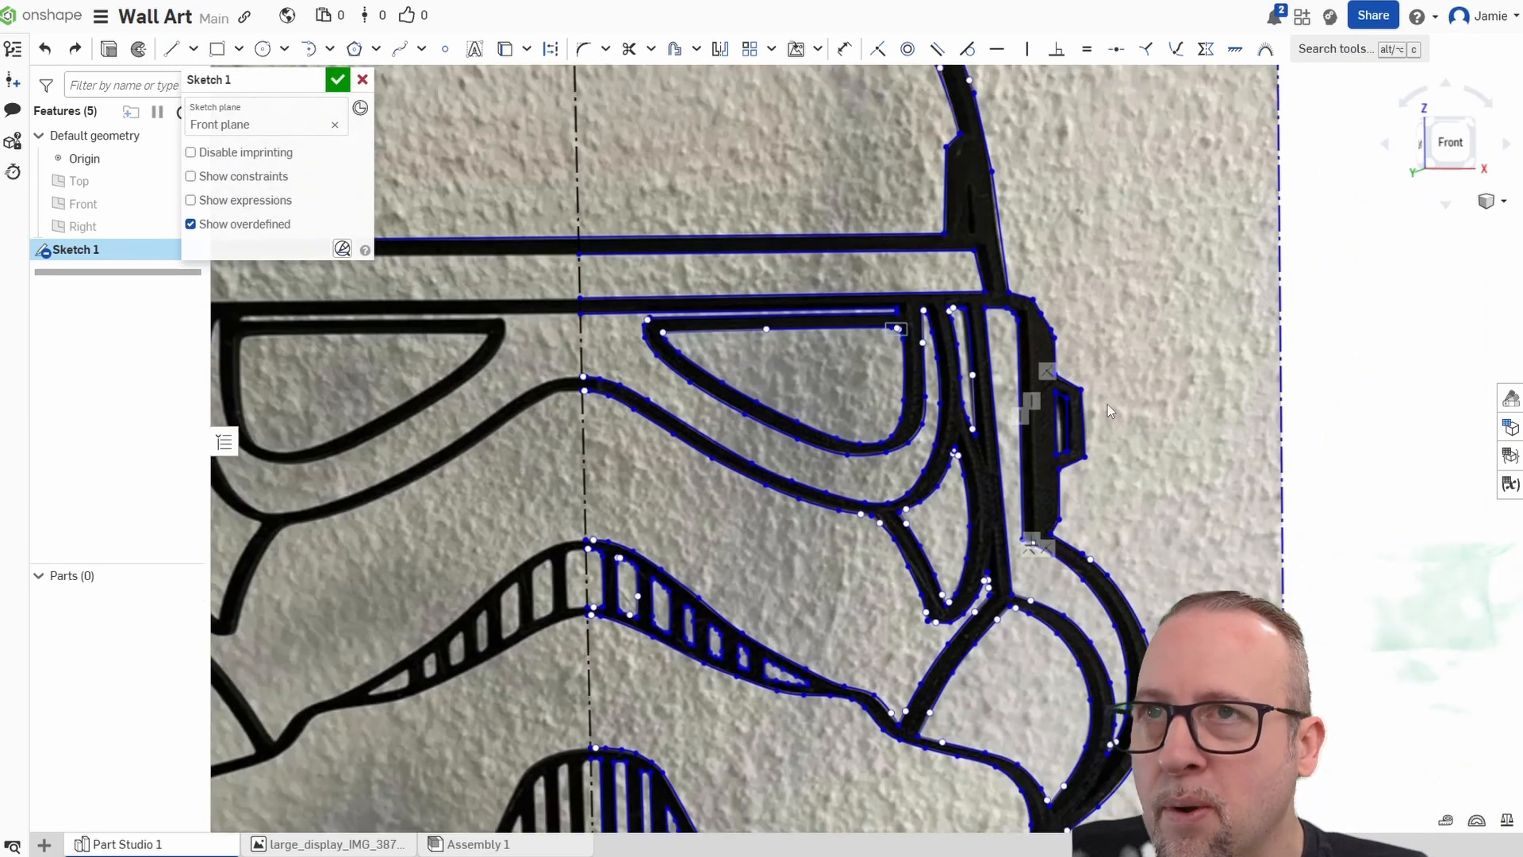
pyautogui.scroll(2, 1081, 339)
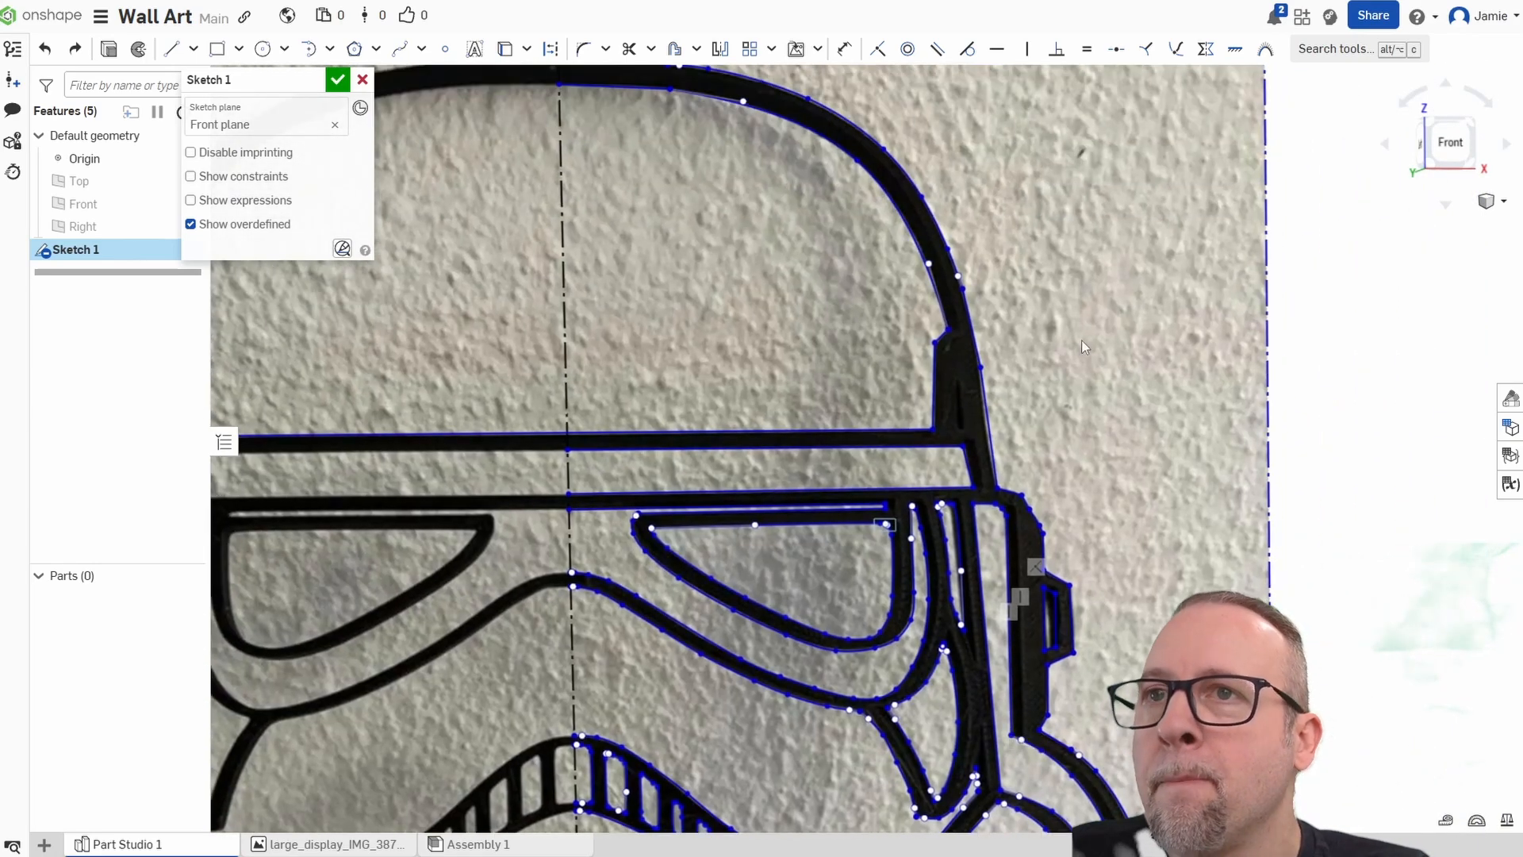
pyautogui.click(337, 80)
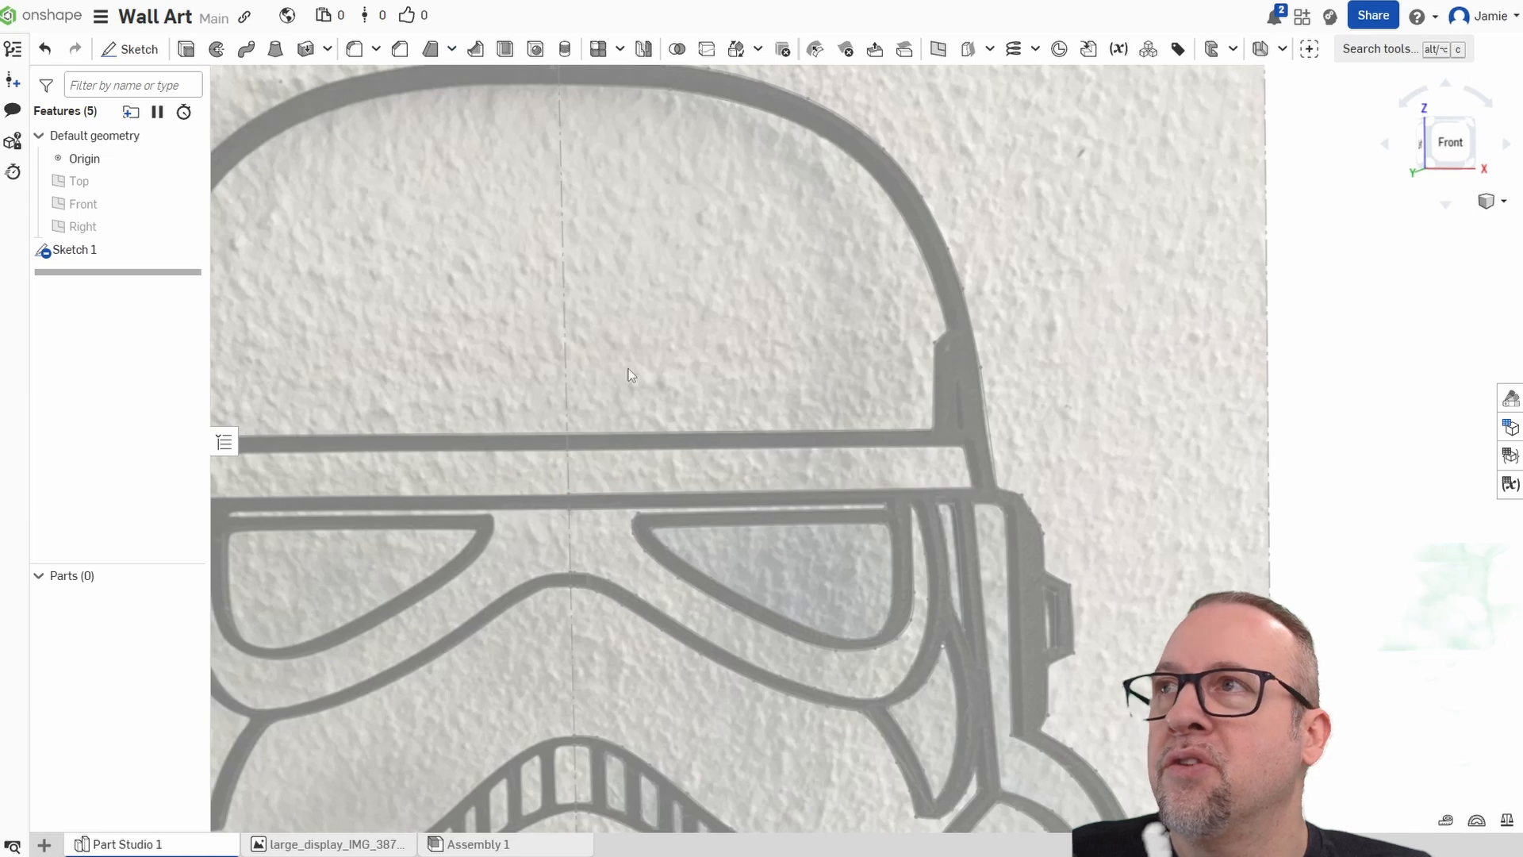
pyautogui.scroll(-2, 628, 368)
pyautogui.moveTo(716, 339); pyautogui.dragTo(830, 378, button='middle')
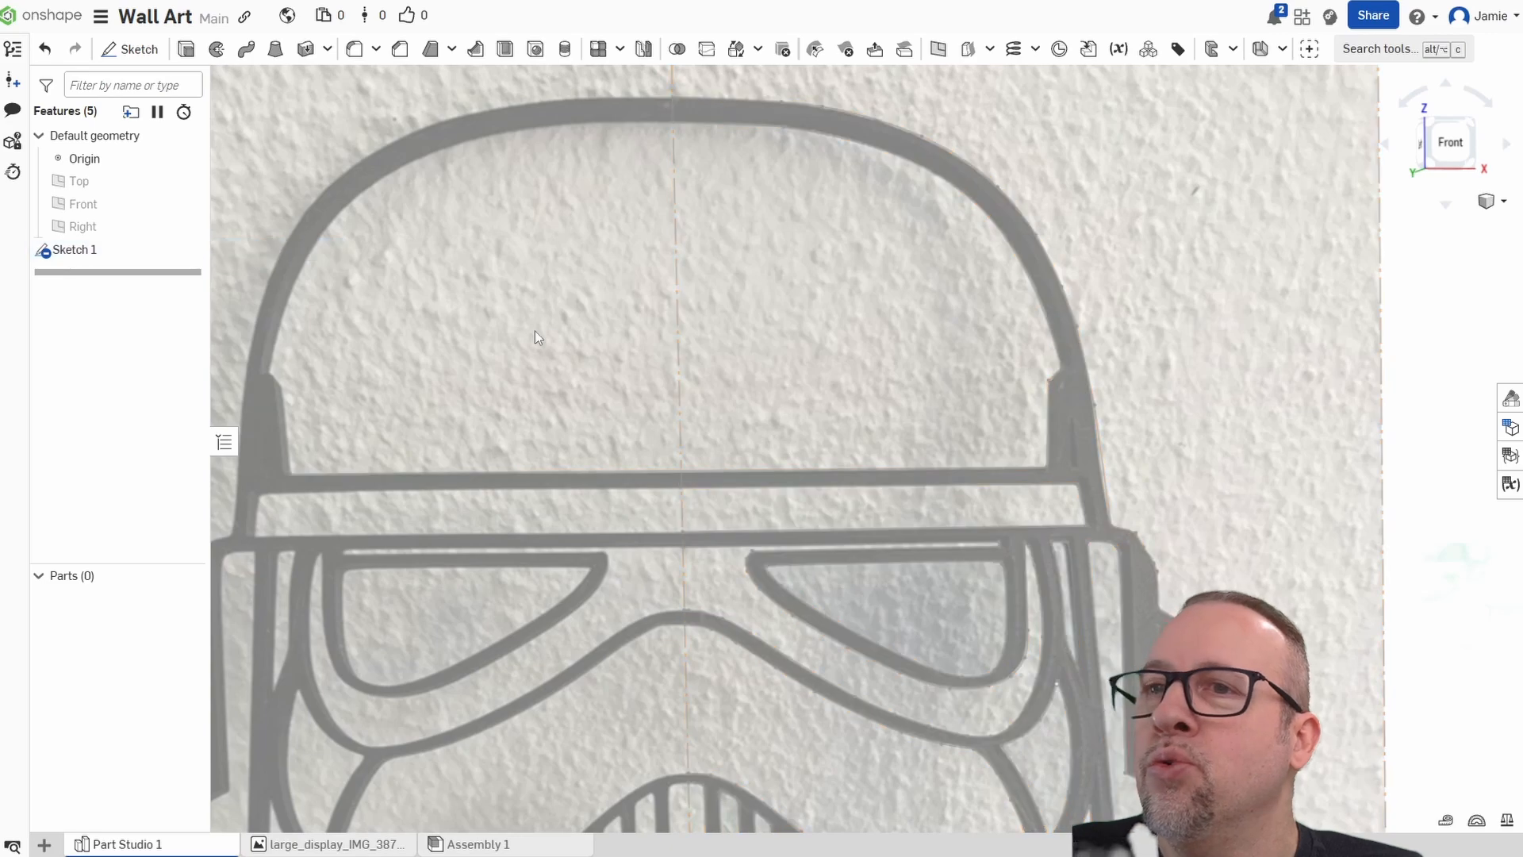
# Reopen Sketch 1 for editing and look over the traced right half from the brow band down to the chin.
pyautogui.moveTo(518, 363); pyautogui.dragTo(584, 323, button='middle')
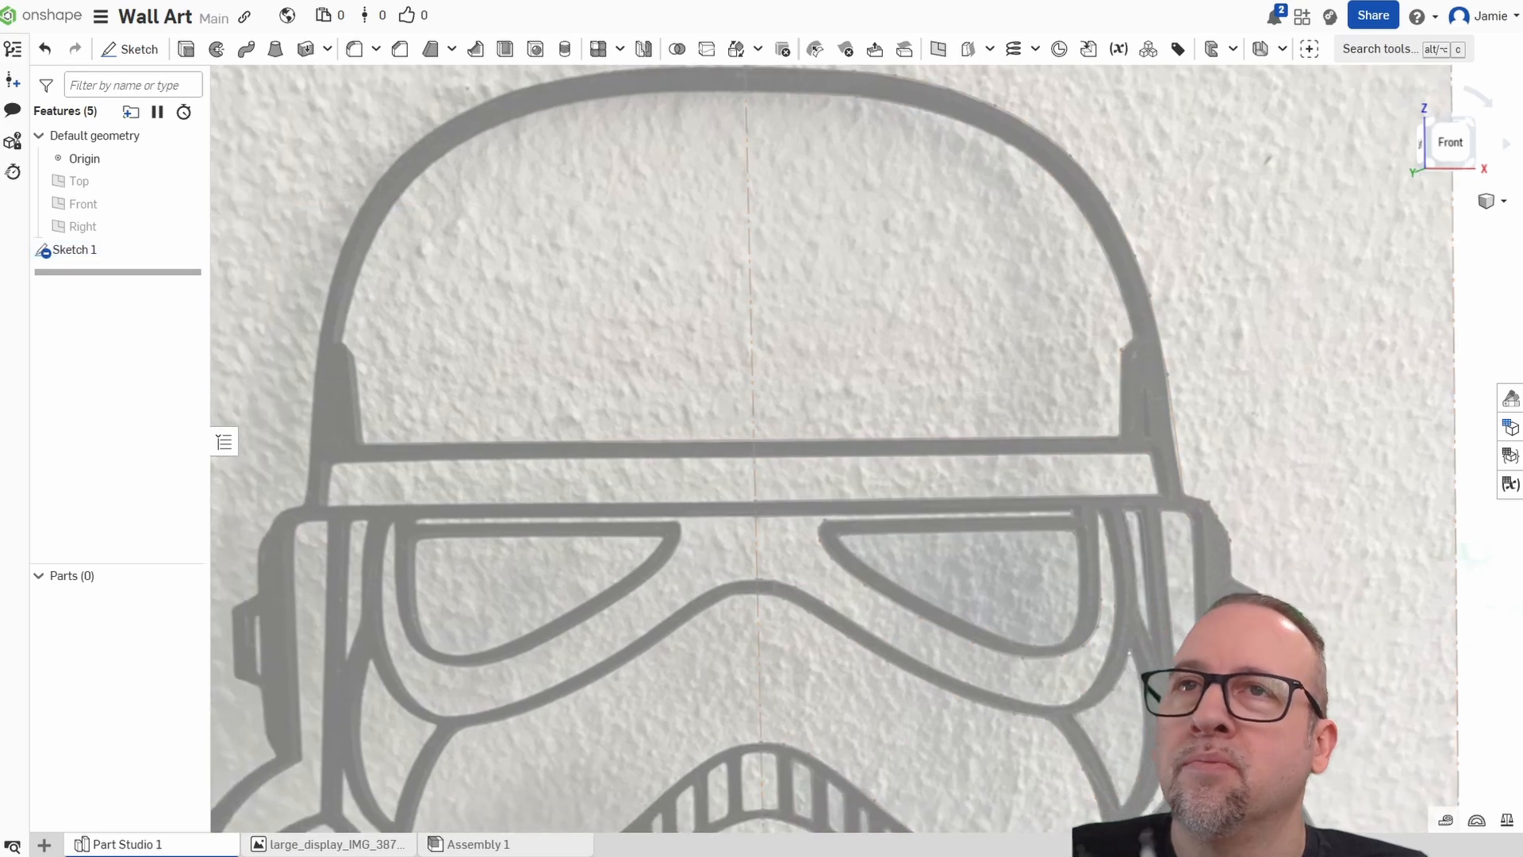
pyautogui.doubleClick(74, 249)
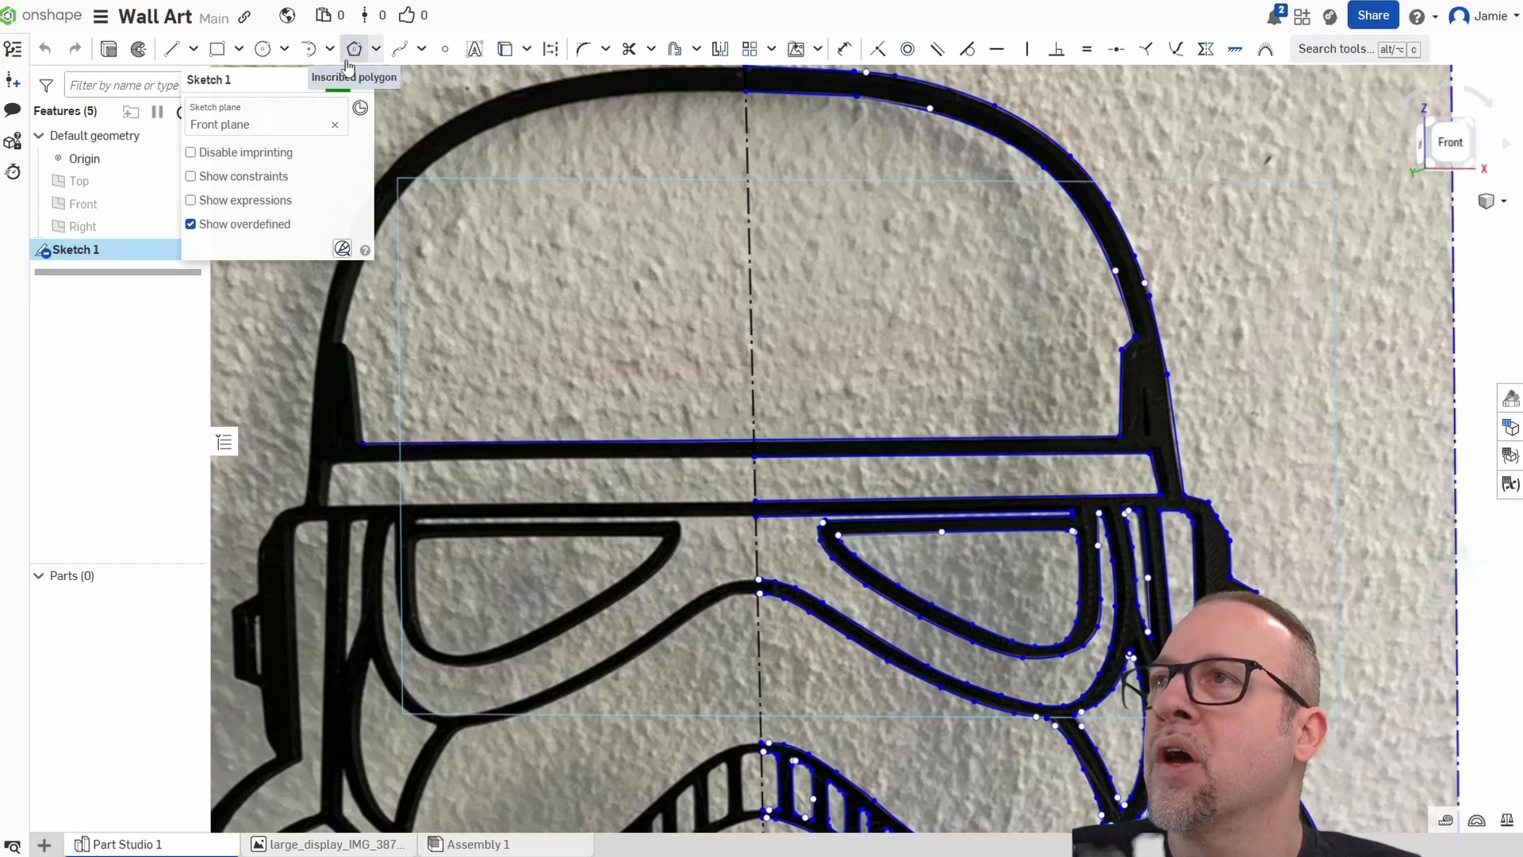
pyautogui.click(629, 48)
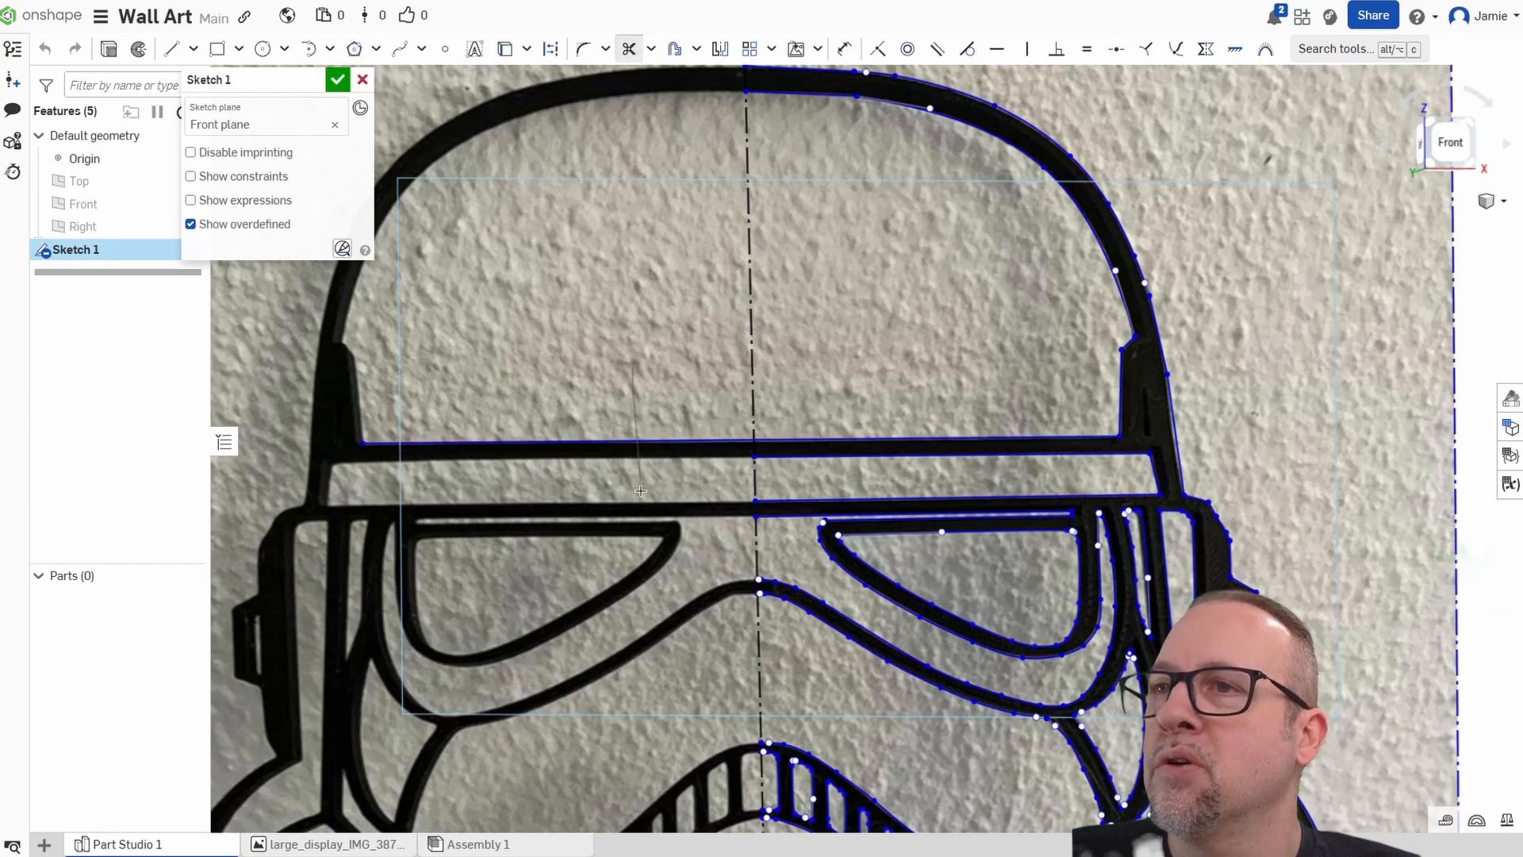
pyautogui.moveTo(641, 491); pyautogui.dragTo(640, 524)
pyautogui.moveTo(662, 678); pyautogui.dragTo(673, 398, button='middle')
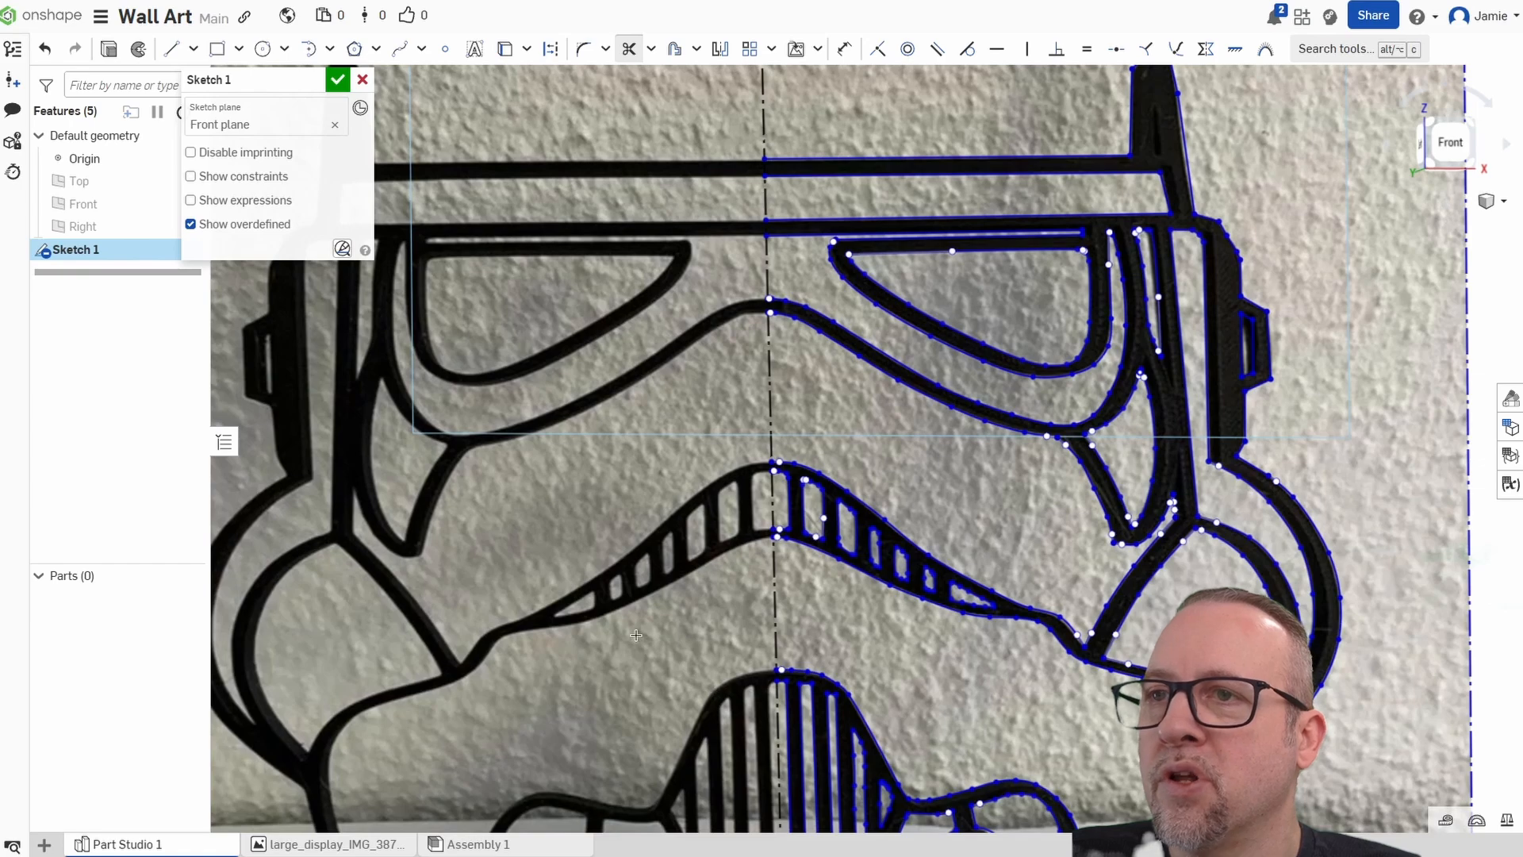
pyautogui.scroll(6, 636, 635)
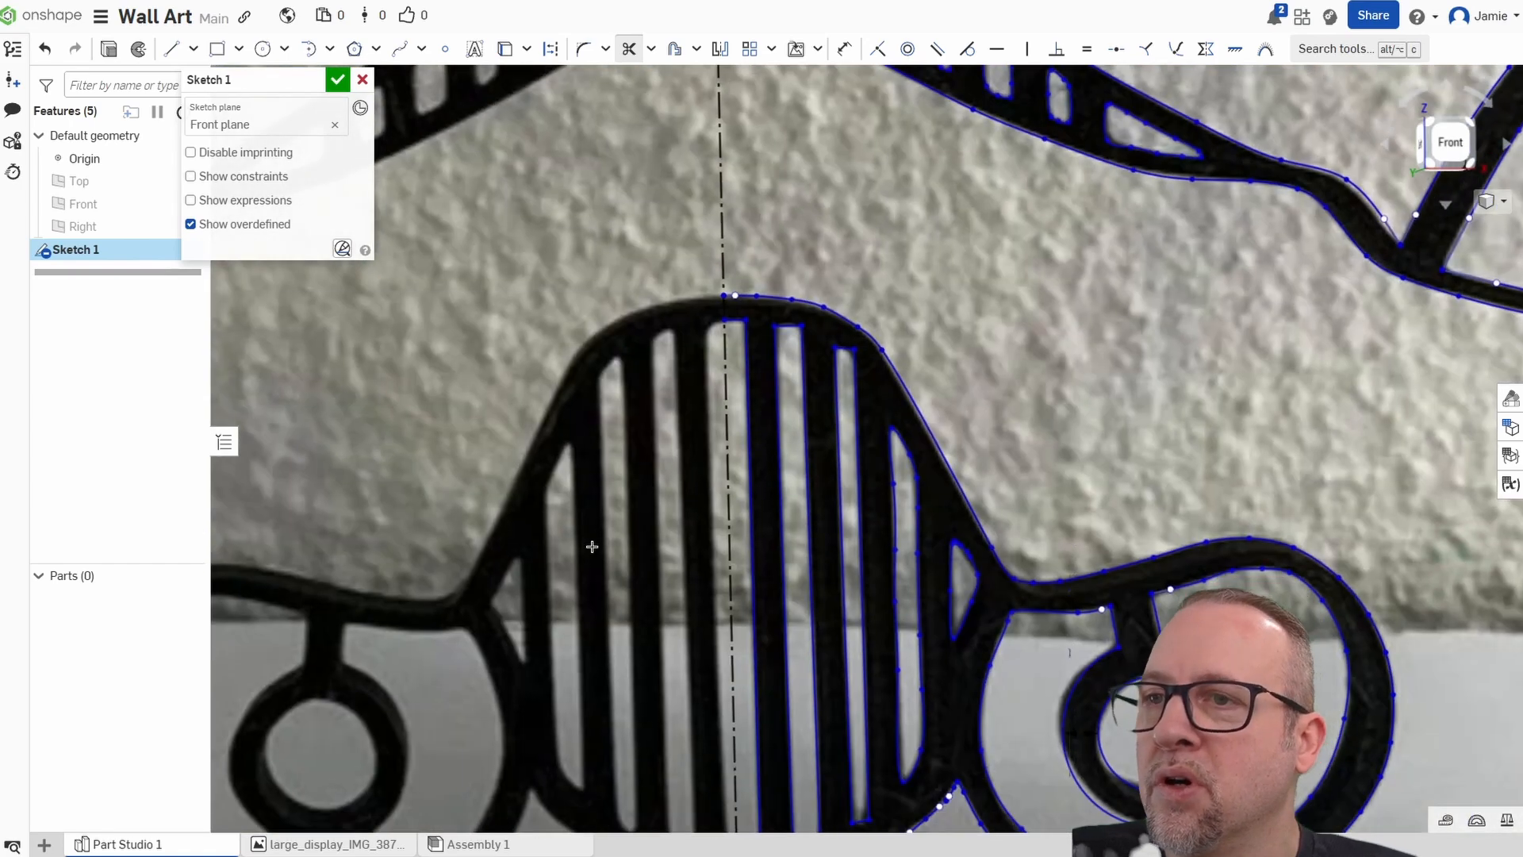
pyautogui.moveTo(606, 547)
pyautogui.mouseDown(button='middle')
pyautogui.moveTo(602, 425)
pyautogui.moveTo(557, 250)
pyautogui.moveTo(573, 473)
pyautogui.mouseUp(button='middle')
pyautogui.scroll(-3, 619, 389)
pyautogui.moveTo(615, 187); pyautogui.dragTo(636, 580, button='middle')
pyautogui.scroll(-3, 570, 361)
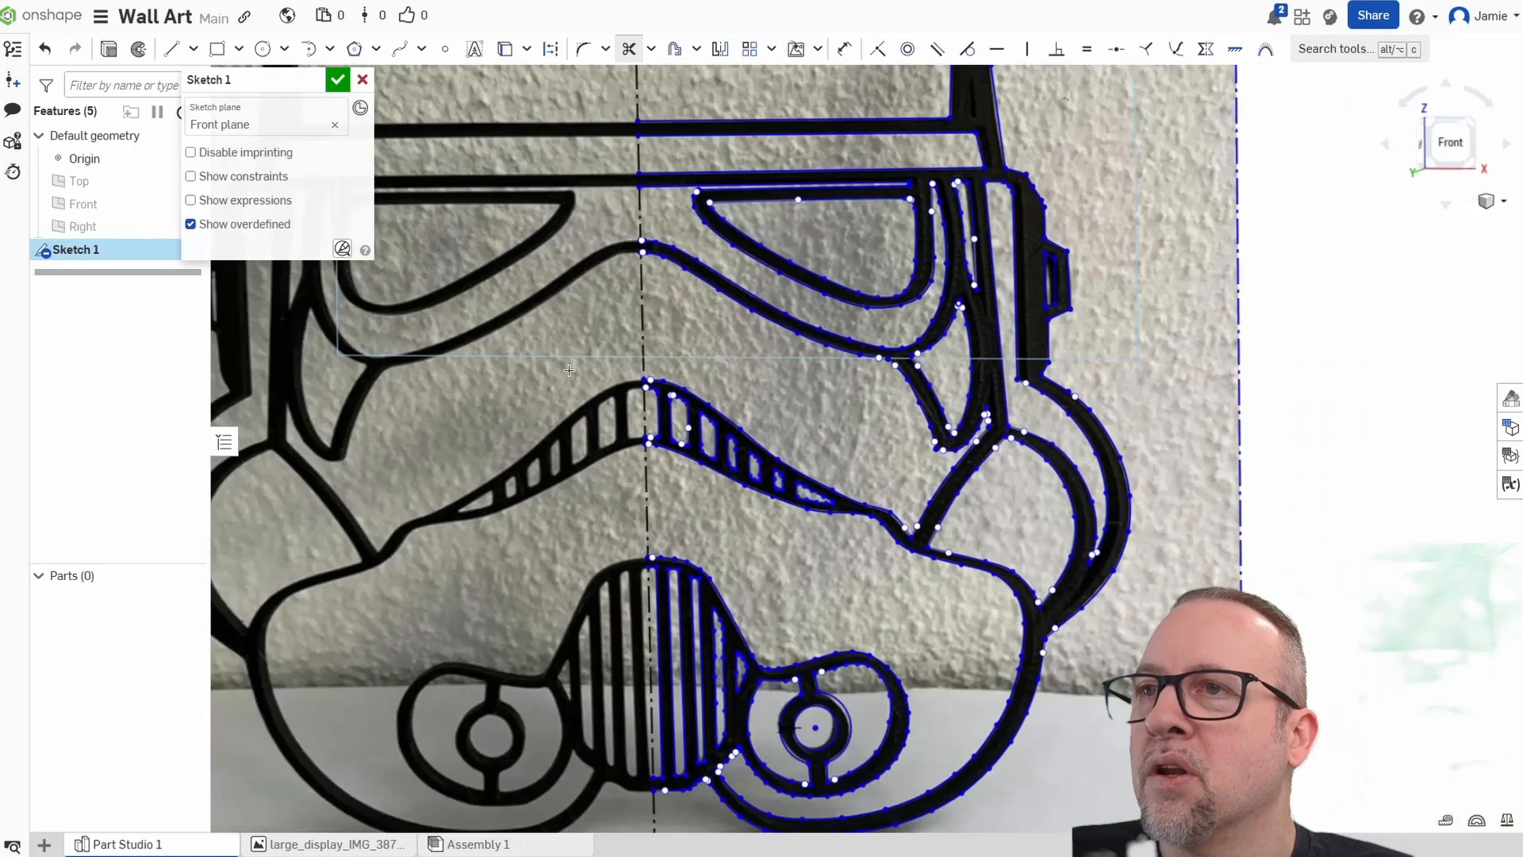
pyautogui.moveTo(552, 309); pyautogui.dragTo(617, 521, button='middle')
pyautogui.scroll(-2, 603, 496)
pyautogui.moveTo(591, 396); pyautogui.dragTo(655, 334, button='middle')
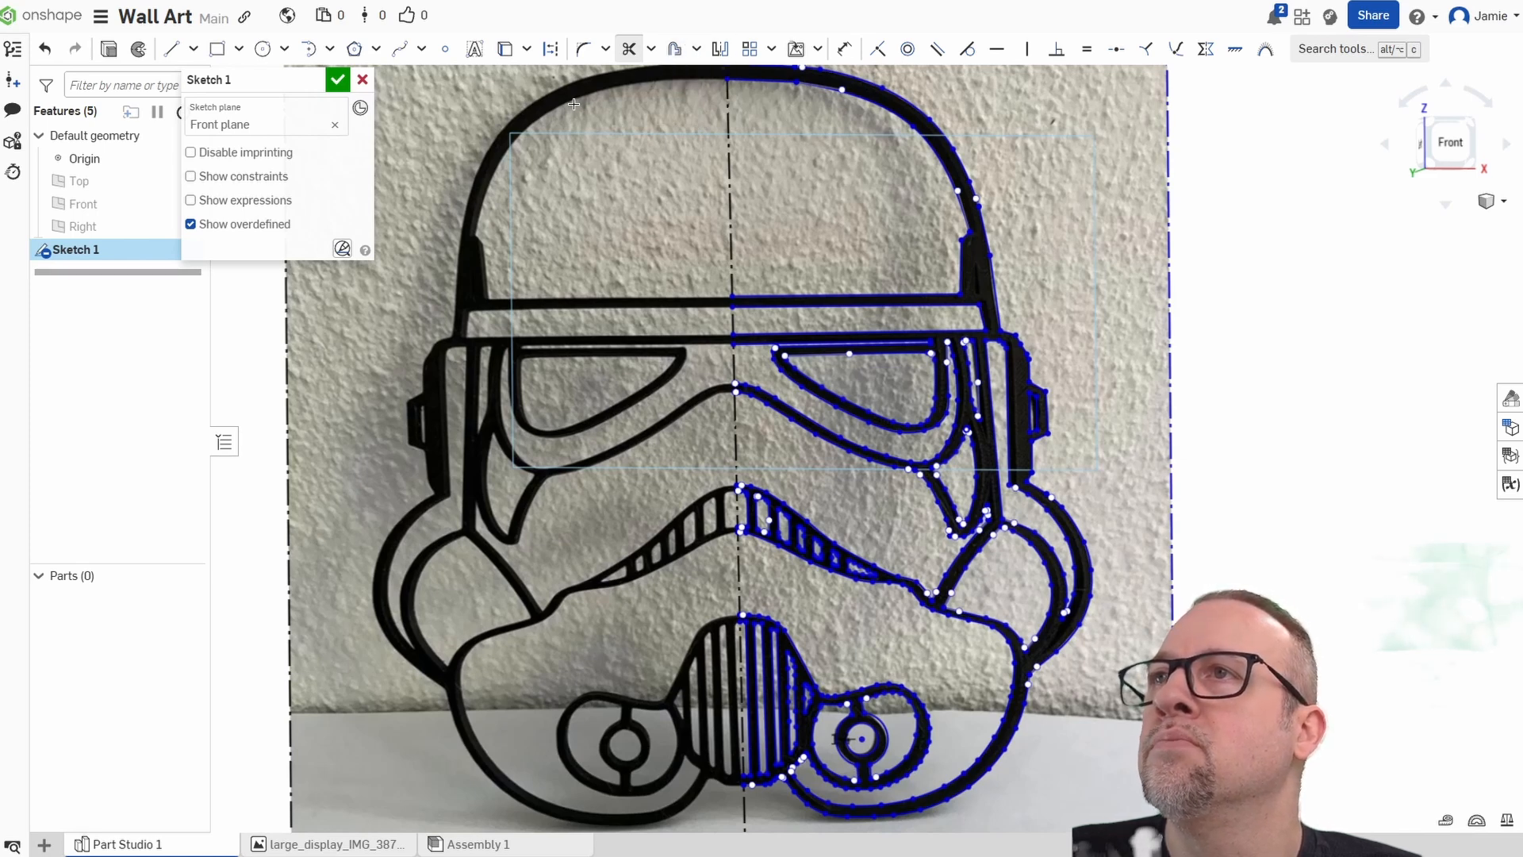
# Mirror all traced entities of the helmet's right half about the vertical construction centreline.
pyautogui.click(719, 48)
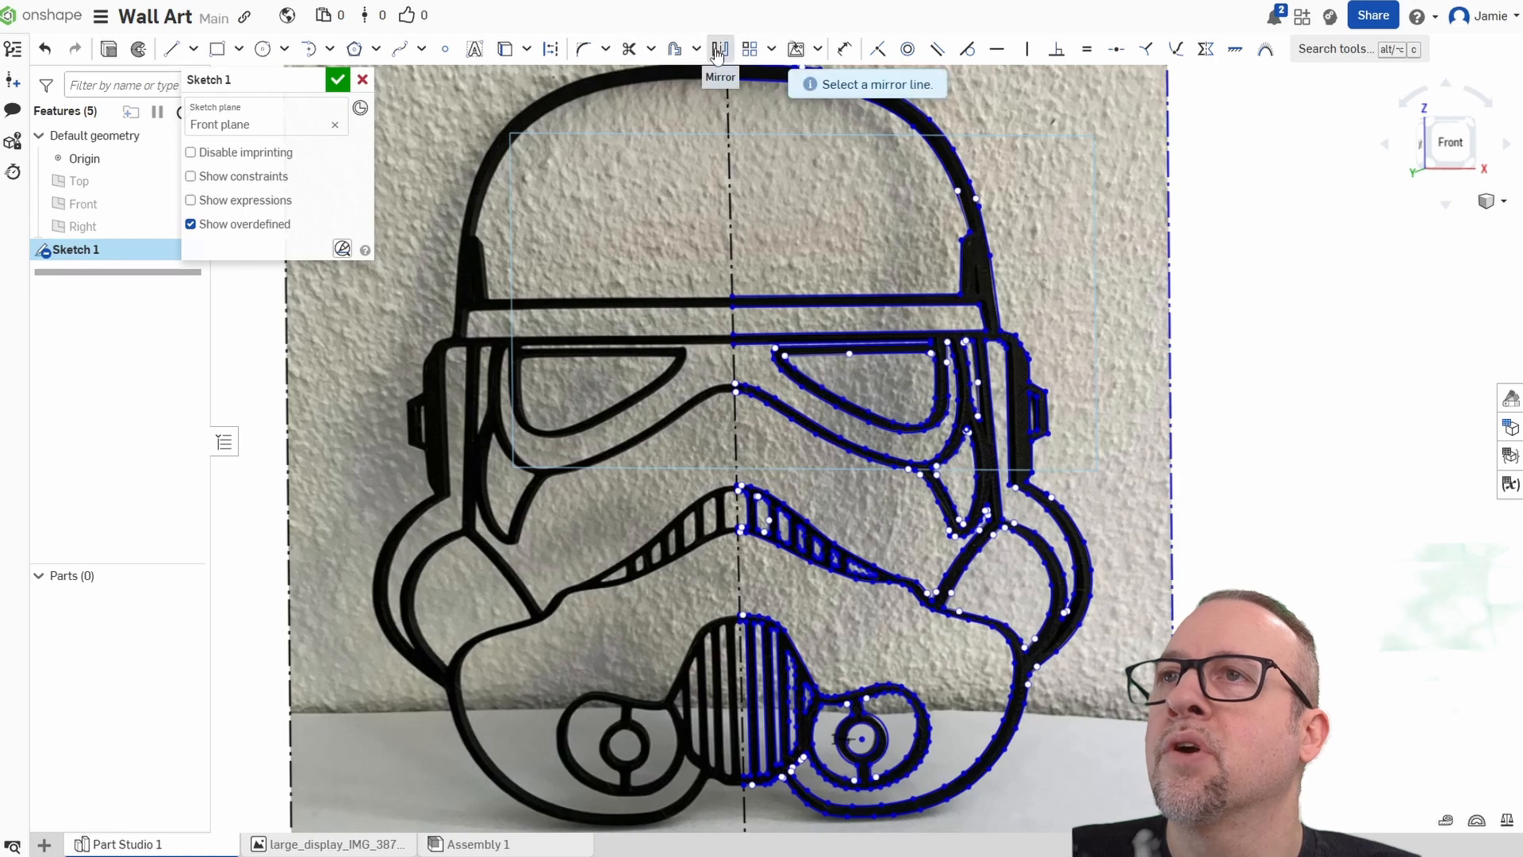
pyautogui.click(730, 210)
pyautogui.moveTo(682, 234); pyautogui.dragTo(583, 263, button='middle')
pyautogui.scroll(-3, 583, 263)
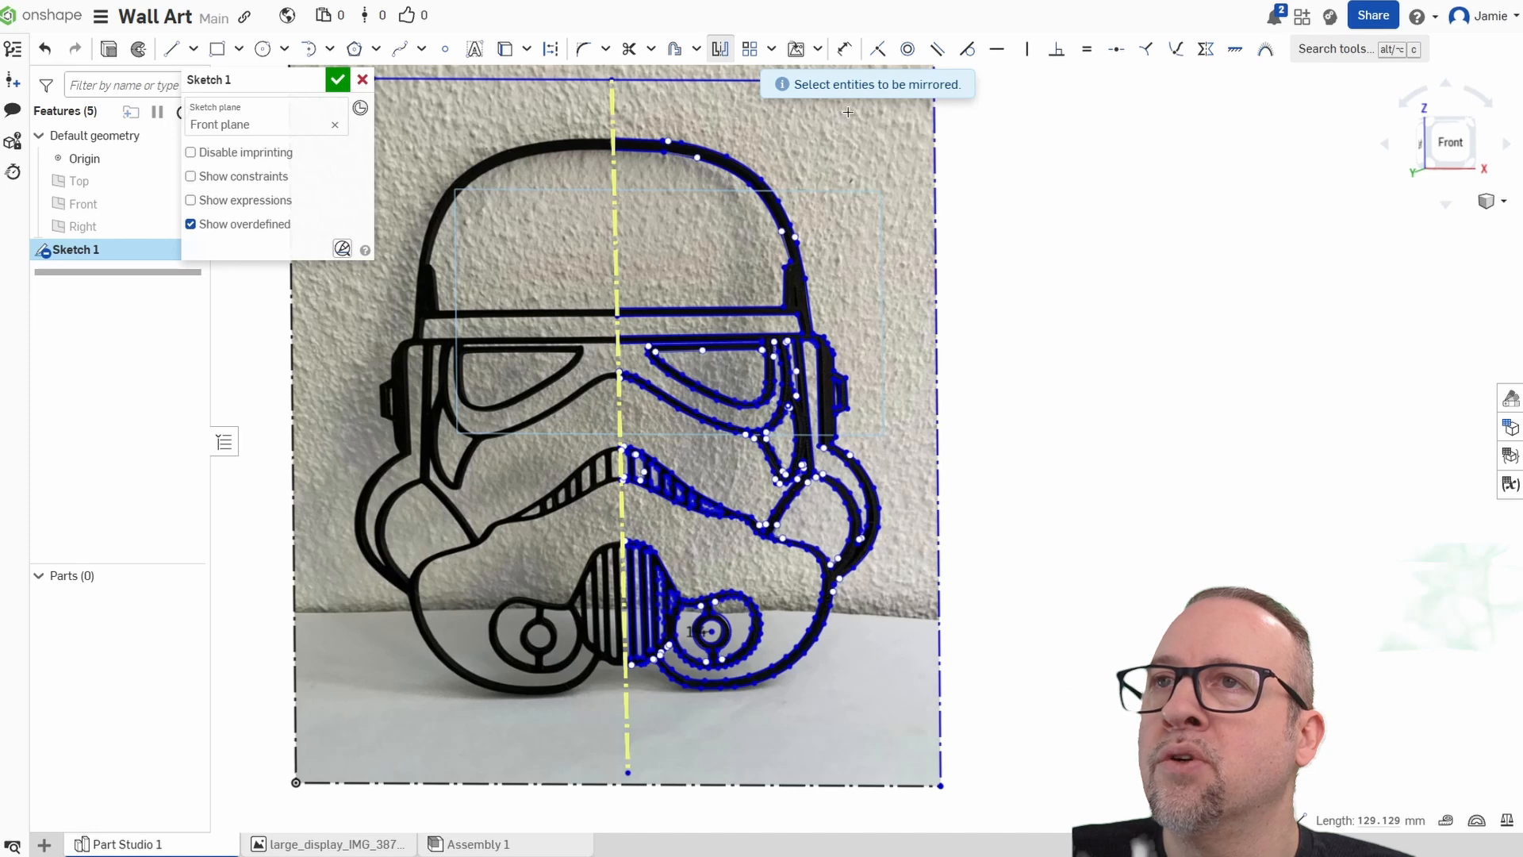
pyautogui.moveTo(799, 287)
pyautogui.mouseDown()
pyautogui.moveTo(781, 527)
pyautogui.moveTo(729, 693)
pyautogui.moveTo(638, 759)
pyautogui.mouseUp()
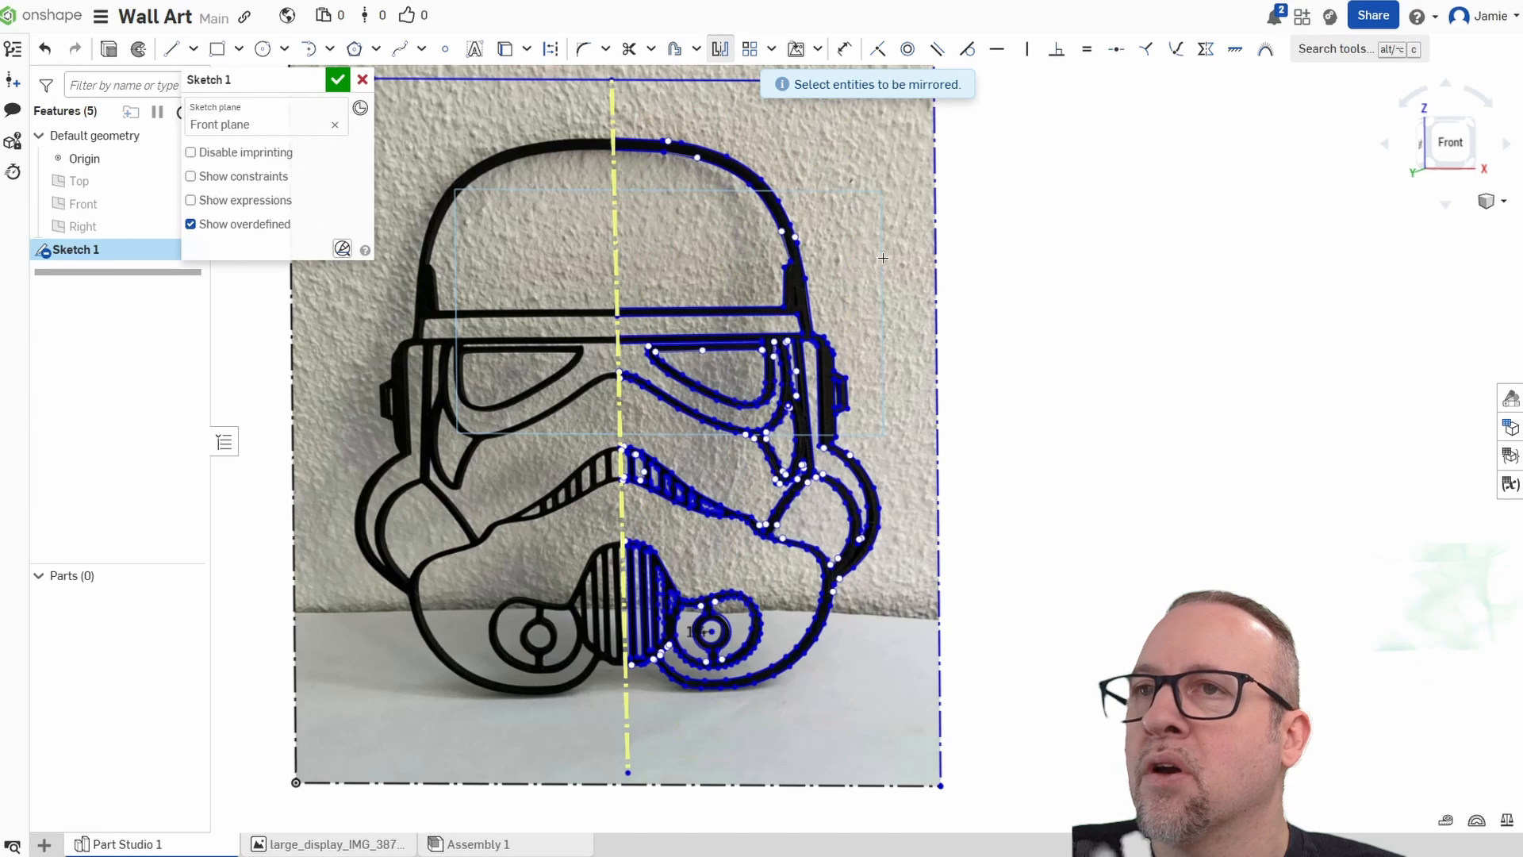
# Mirror the half-traced openings at the centre of the mouth and the breathing grille about the centreline.
pyautogui.scroll(3, 615, 430)
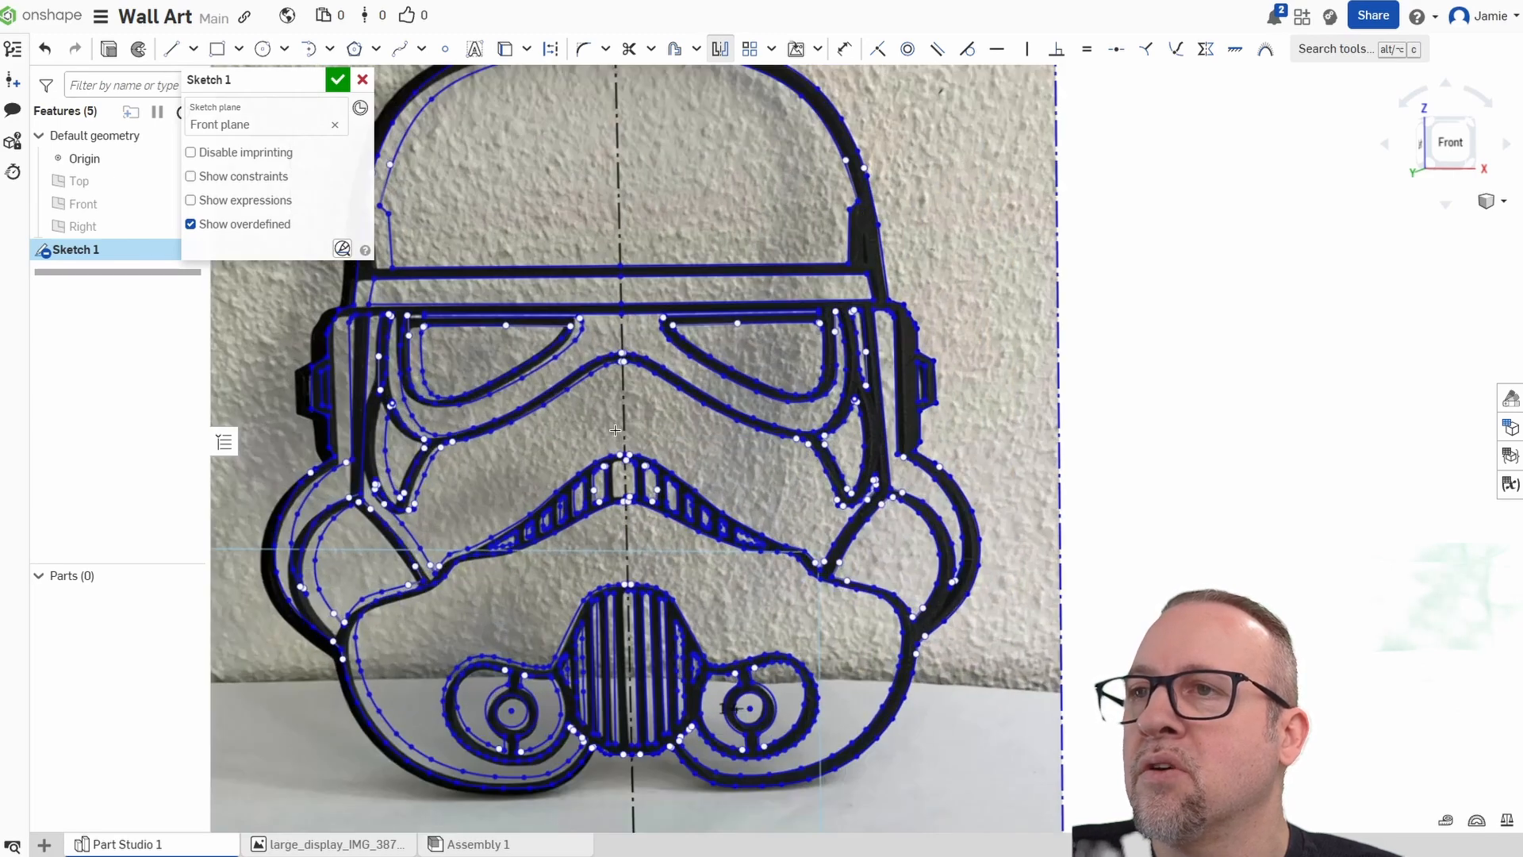
pyautogui.scroll(10, 614, 430)
pyautogui.moveTo(730, 410); pyautogui.dragTo(629, 705)
pyautogui.scroll(5, 548, 638)
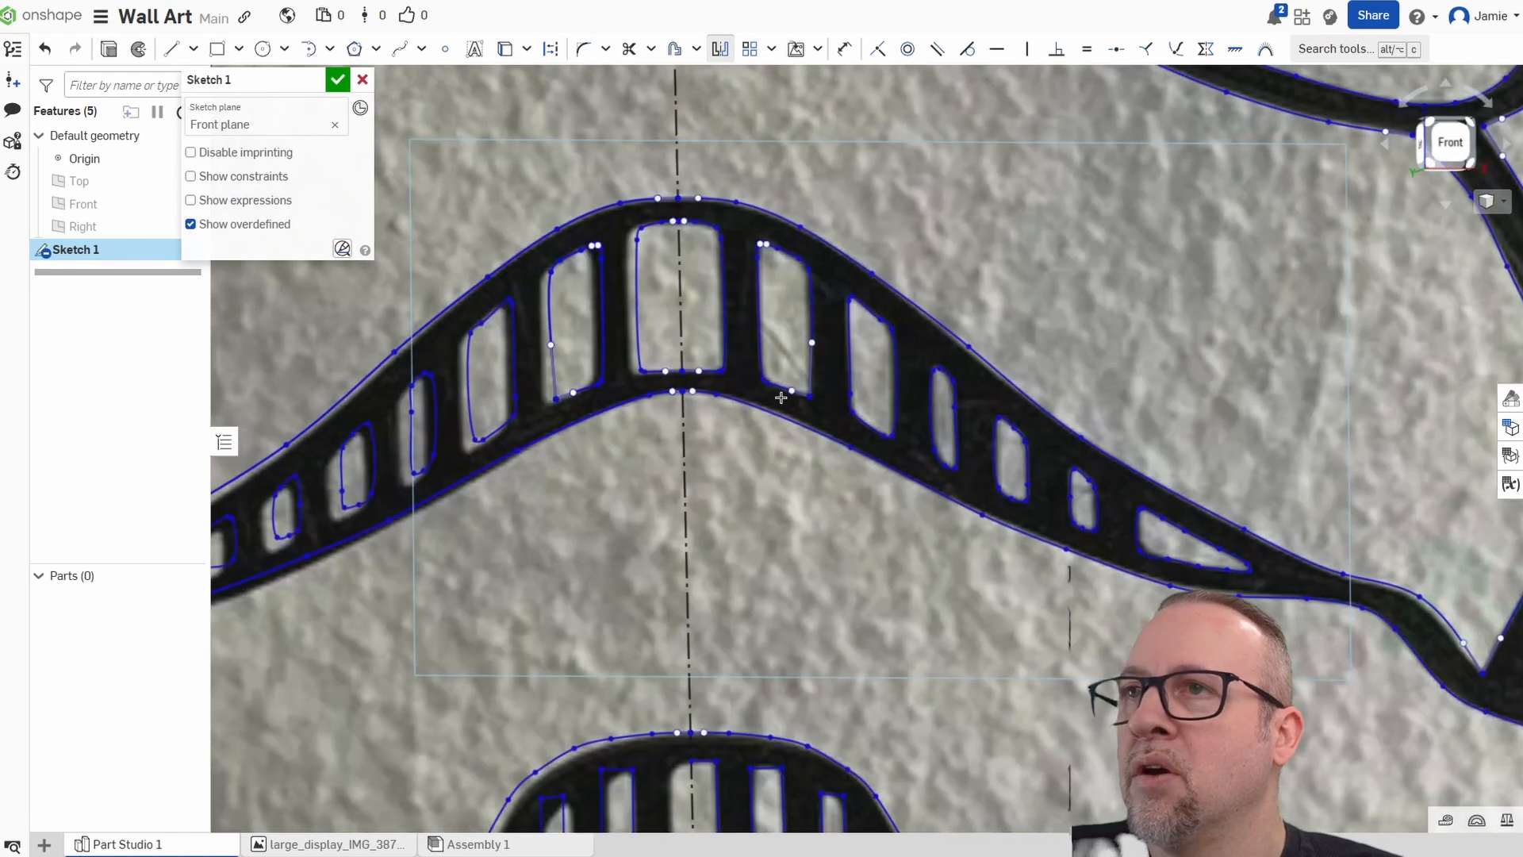
pyautogui.scroll(-6, 800, 428)
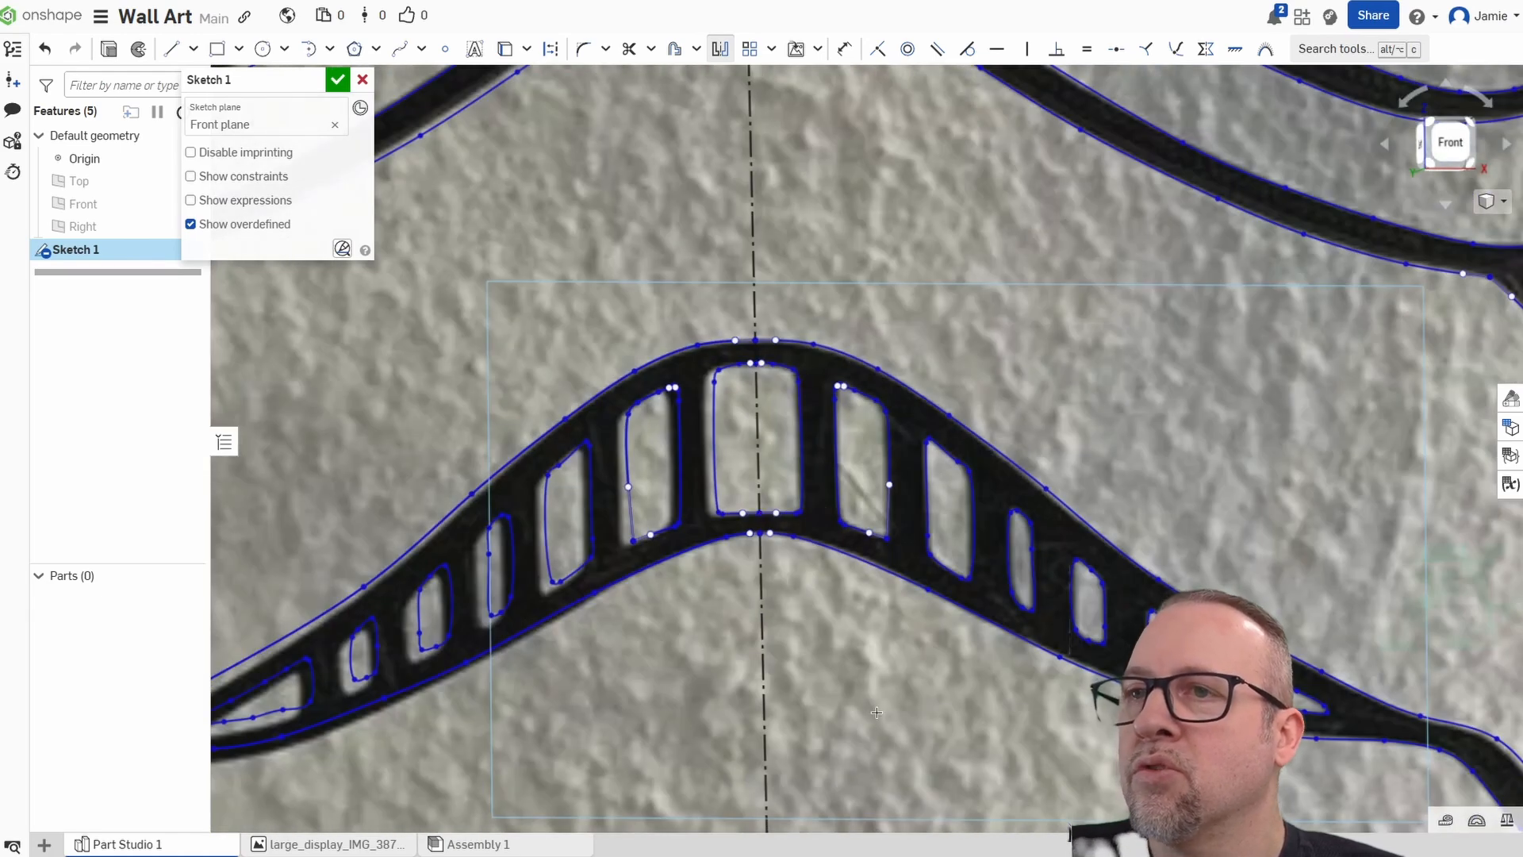
pyautogui.scroll(3, 800, 446)
pyautogui.moveTo(949, 571); pyautogui.dragTo(998, 192, button='middle')
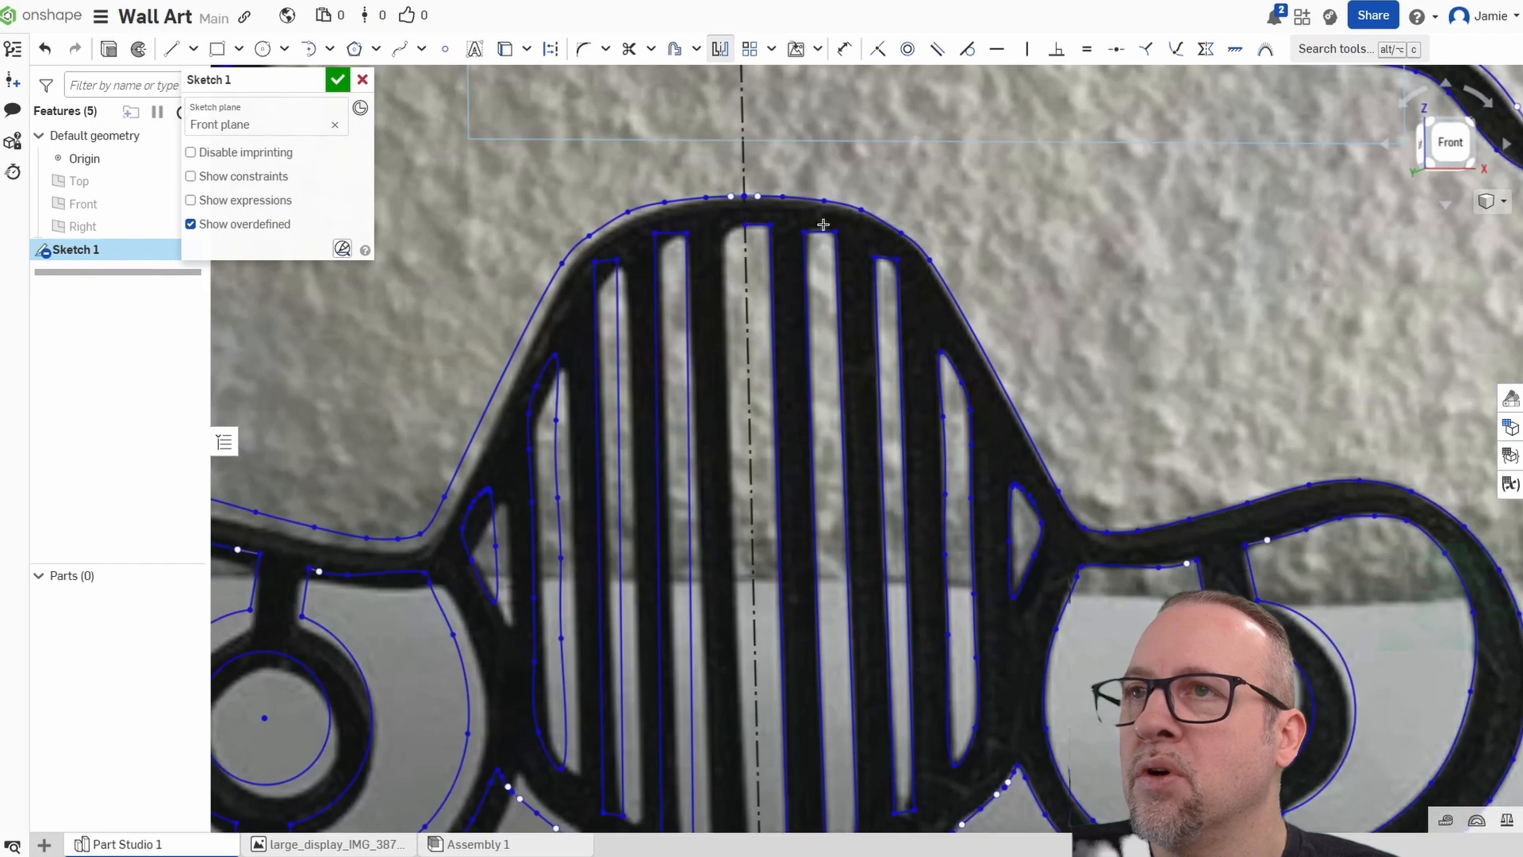
pyautogui.scroll(2, 823, 224)
pyautogui.moveTo(762, 218); pyautogui.dragTo(739, 270)
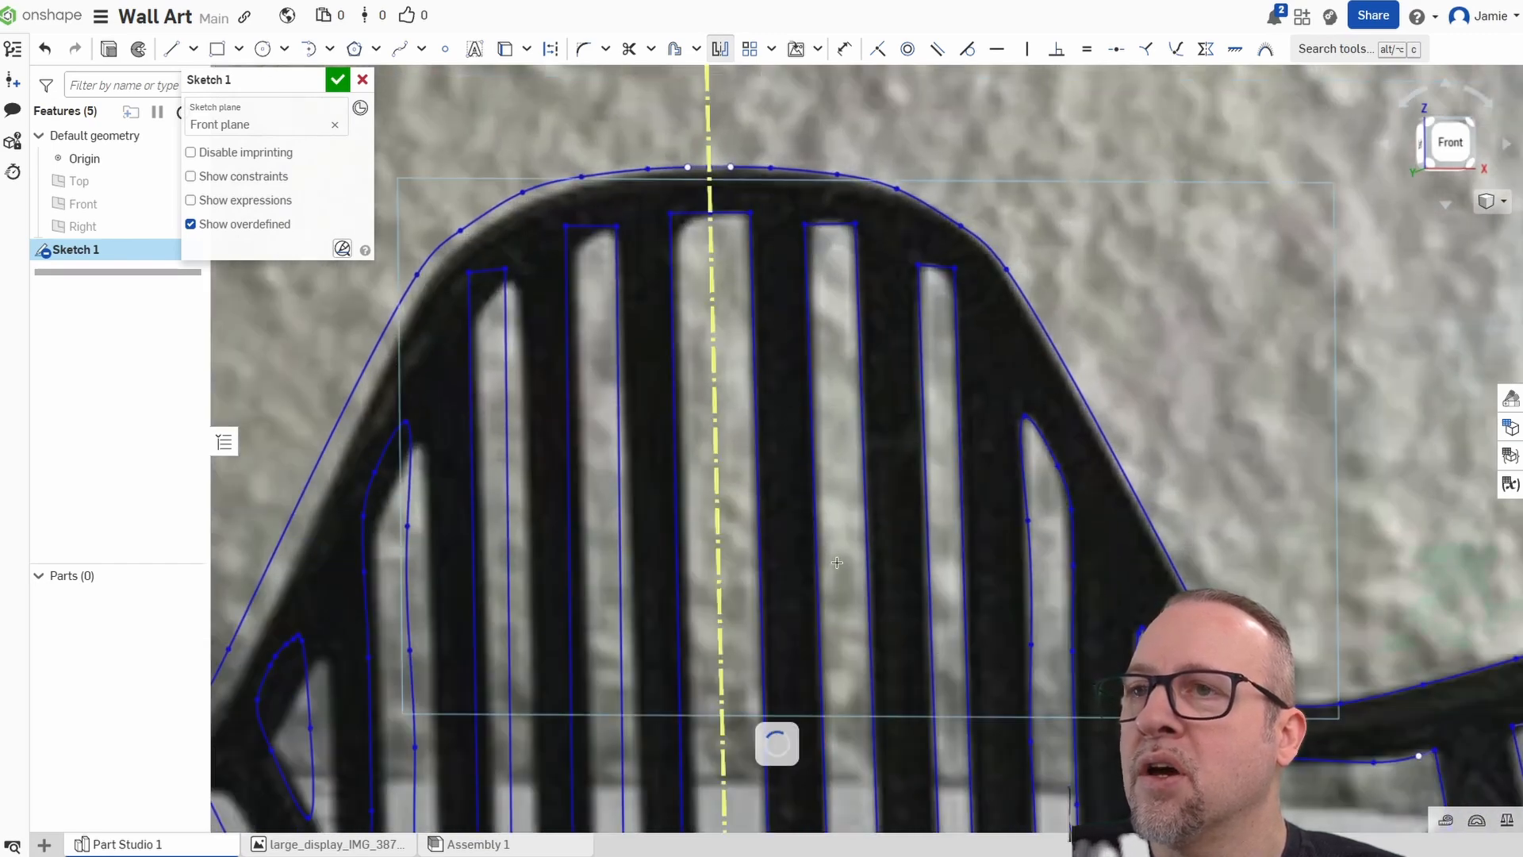
# Check the mirrored outlines along the centreline from the grille's lower edge up to the crown and finish the sketch.
pyautogui.moveTo(839, 698); pyautogui.dragTo(822, 278, button='middle')
pyautogui.moveTo(778, 607); pyautogui.dragTo(788, 341, button='middle')
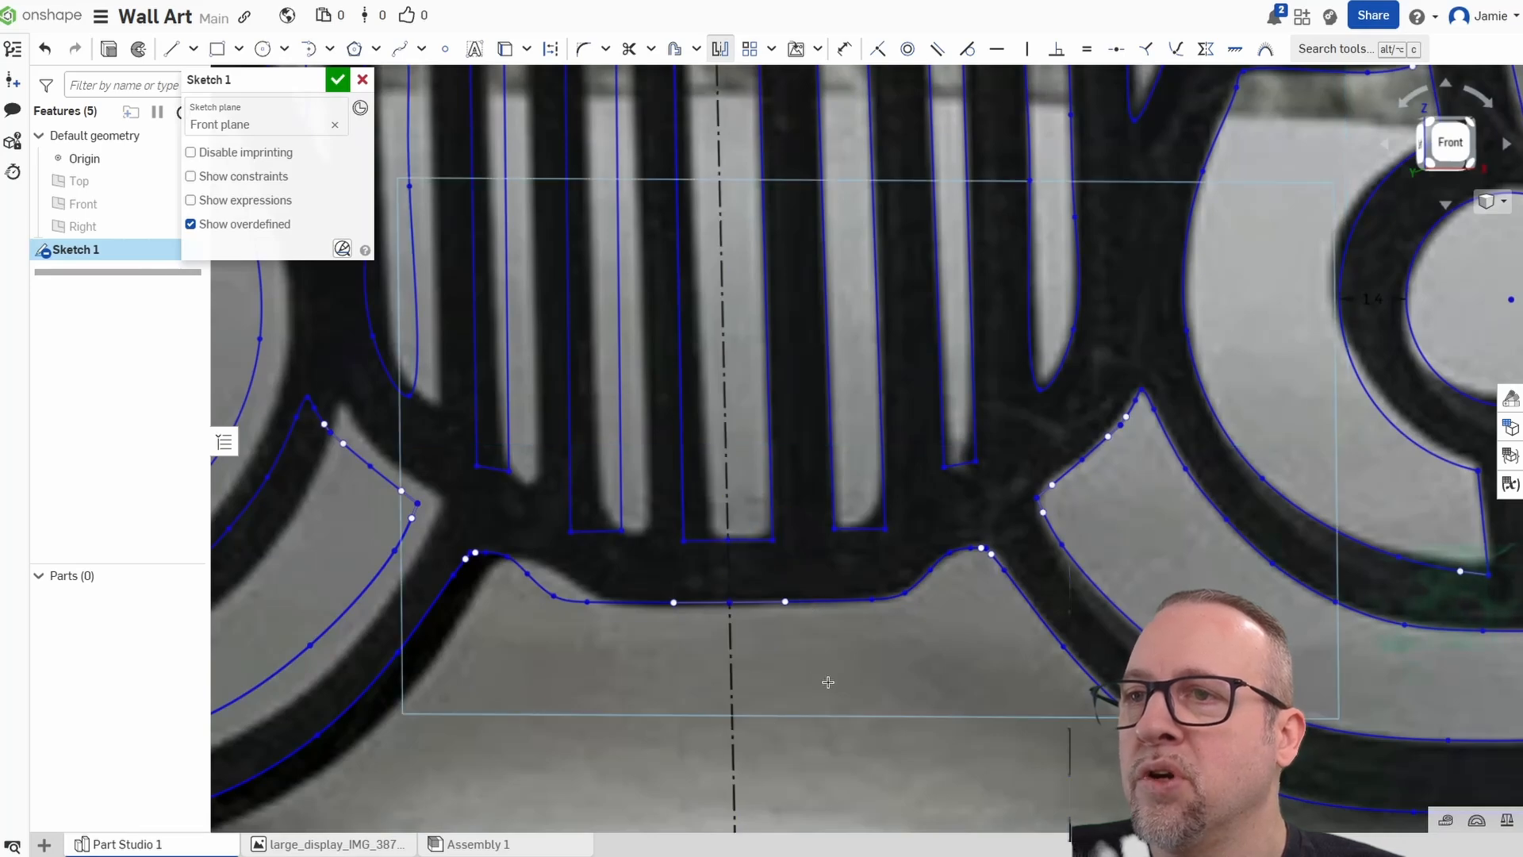
pyautogui.scroll(-3, 828, 678)
pyautogui.scroll(3, 792, 659)
pyautogui.scroll(-3, 874, 680)
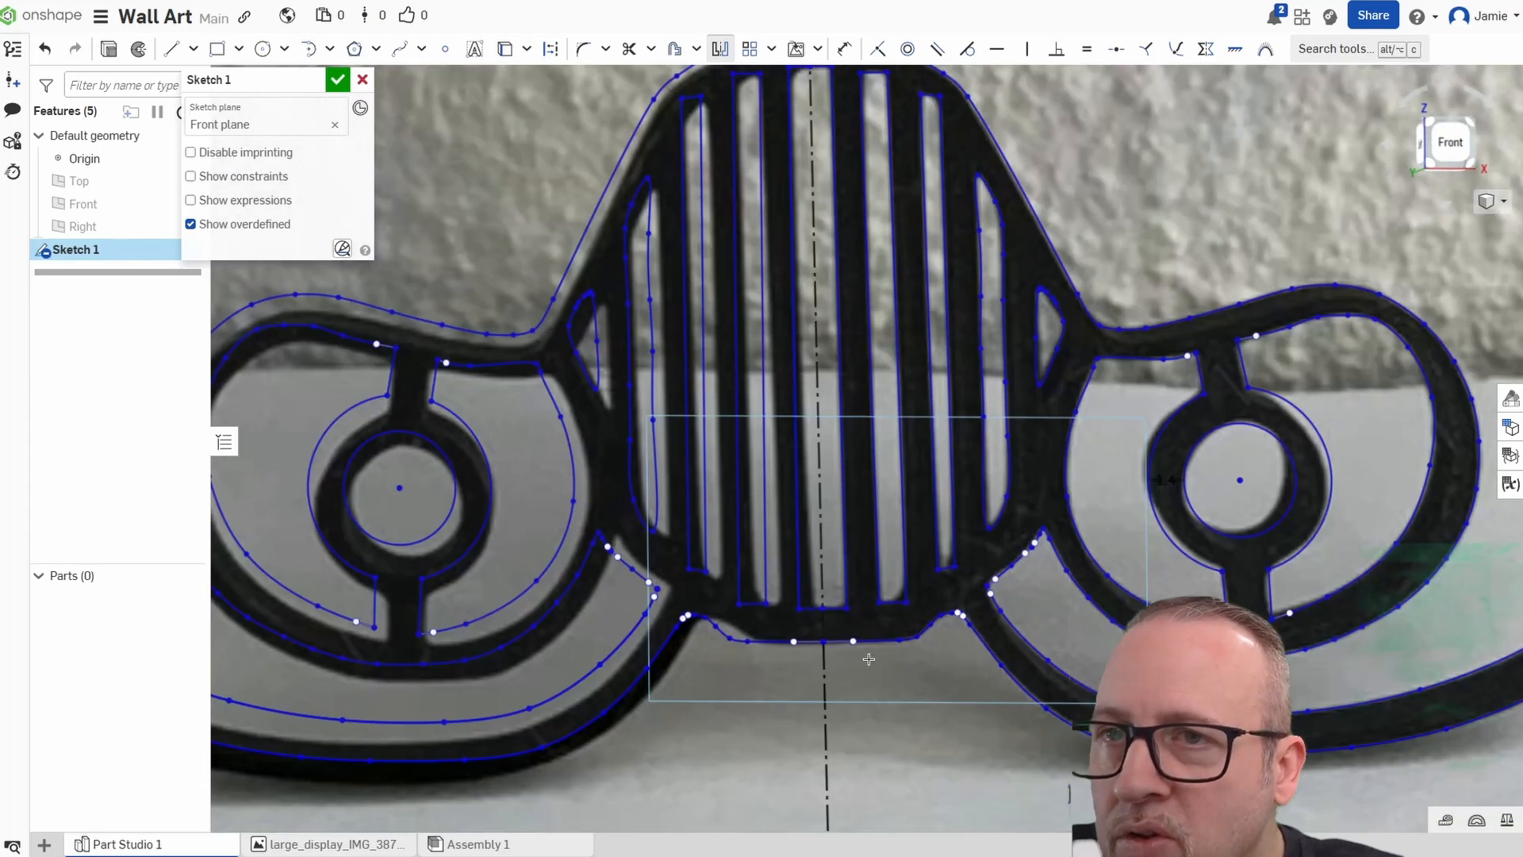
pyautogui.moveTo(885, 658)
pyautogui.mouseDown(button='middle')
pyautogui.moveTo(754, 401)
pyautogui.moveTo(785, 619)
pyautogui.mouseUp(button='middle')
pyautogui.scroll(-2, 796, 546)
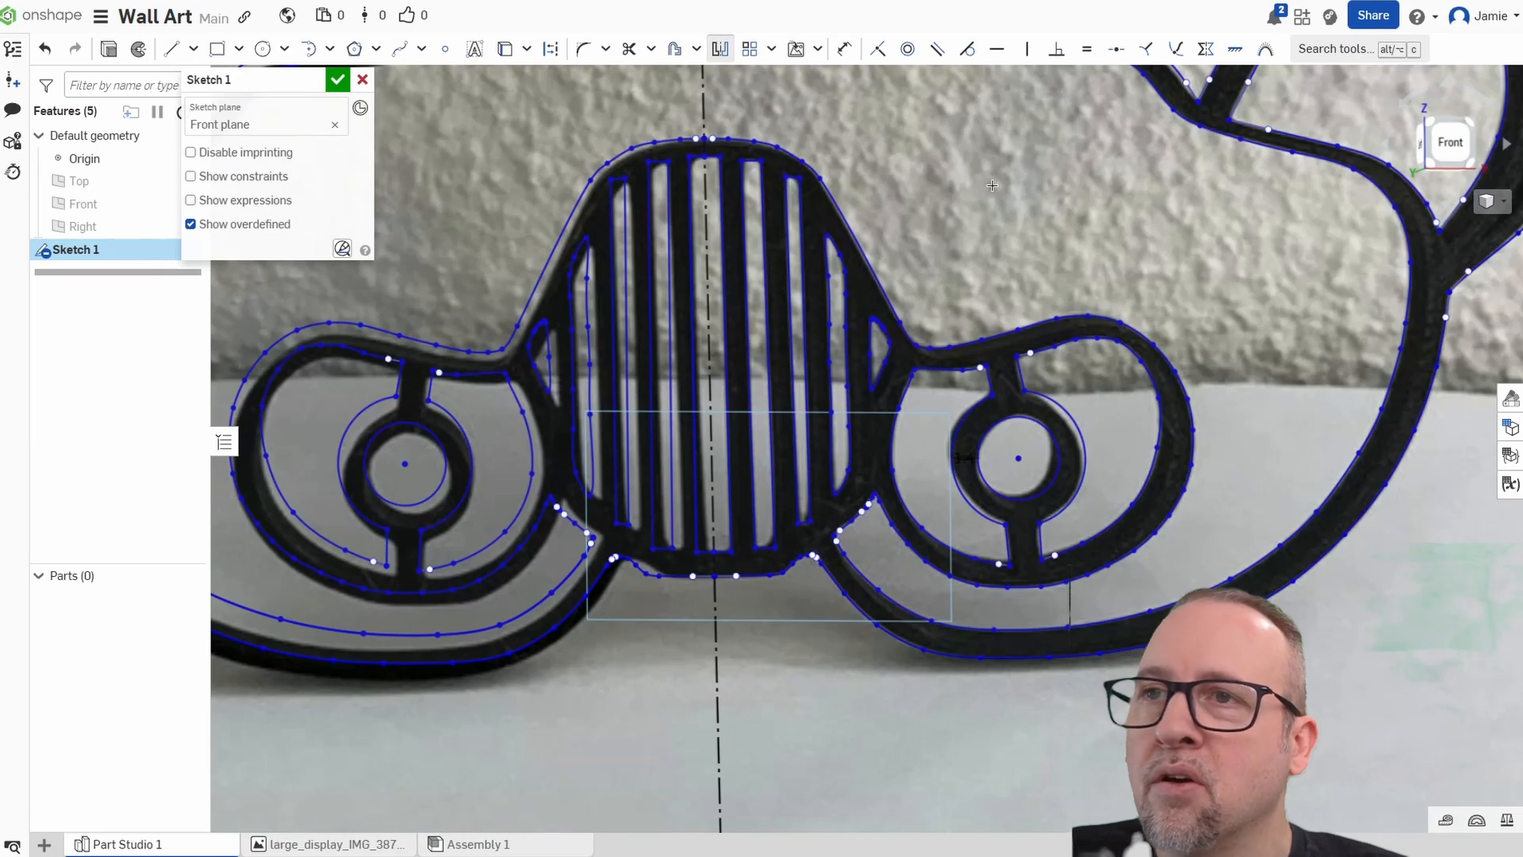
pyautogui.moveTo(918, 182); pyautogui.dragTo(956, 494, button='middle')
pyautogui.moveTo(952, 164); pyautogui.dragTo(938, 632, button='middle')
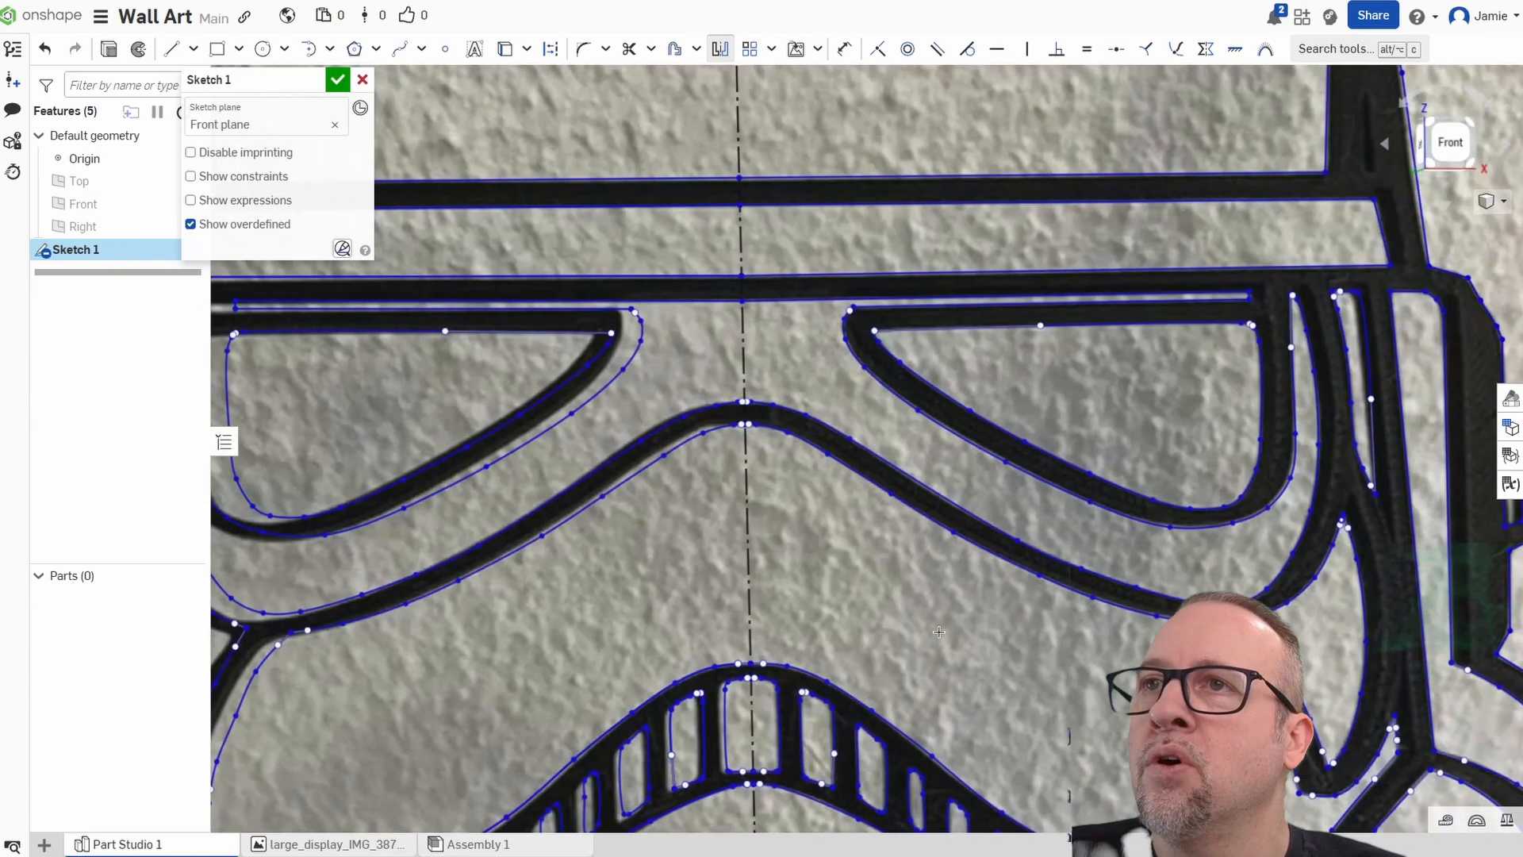
pyautogui.moveTo(796, 337); pyautogui.dragTo(813, 532, button='middle')
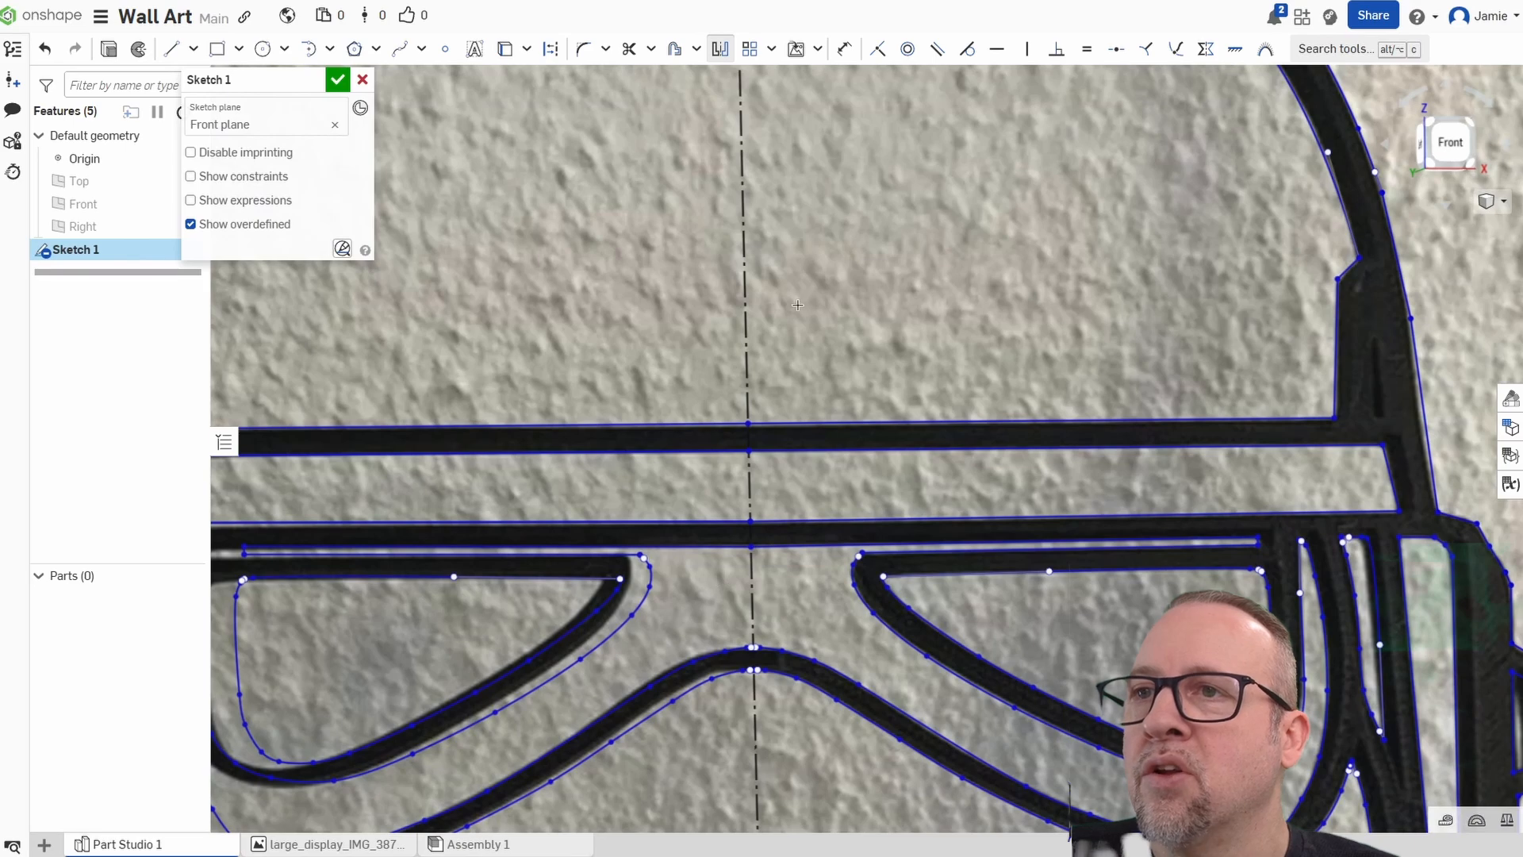
pyautogui.moveTo(812, 195); pyautogui.dragTo(830, 533, button='middle')
pyautogui.scroll(-3, 833, 473)
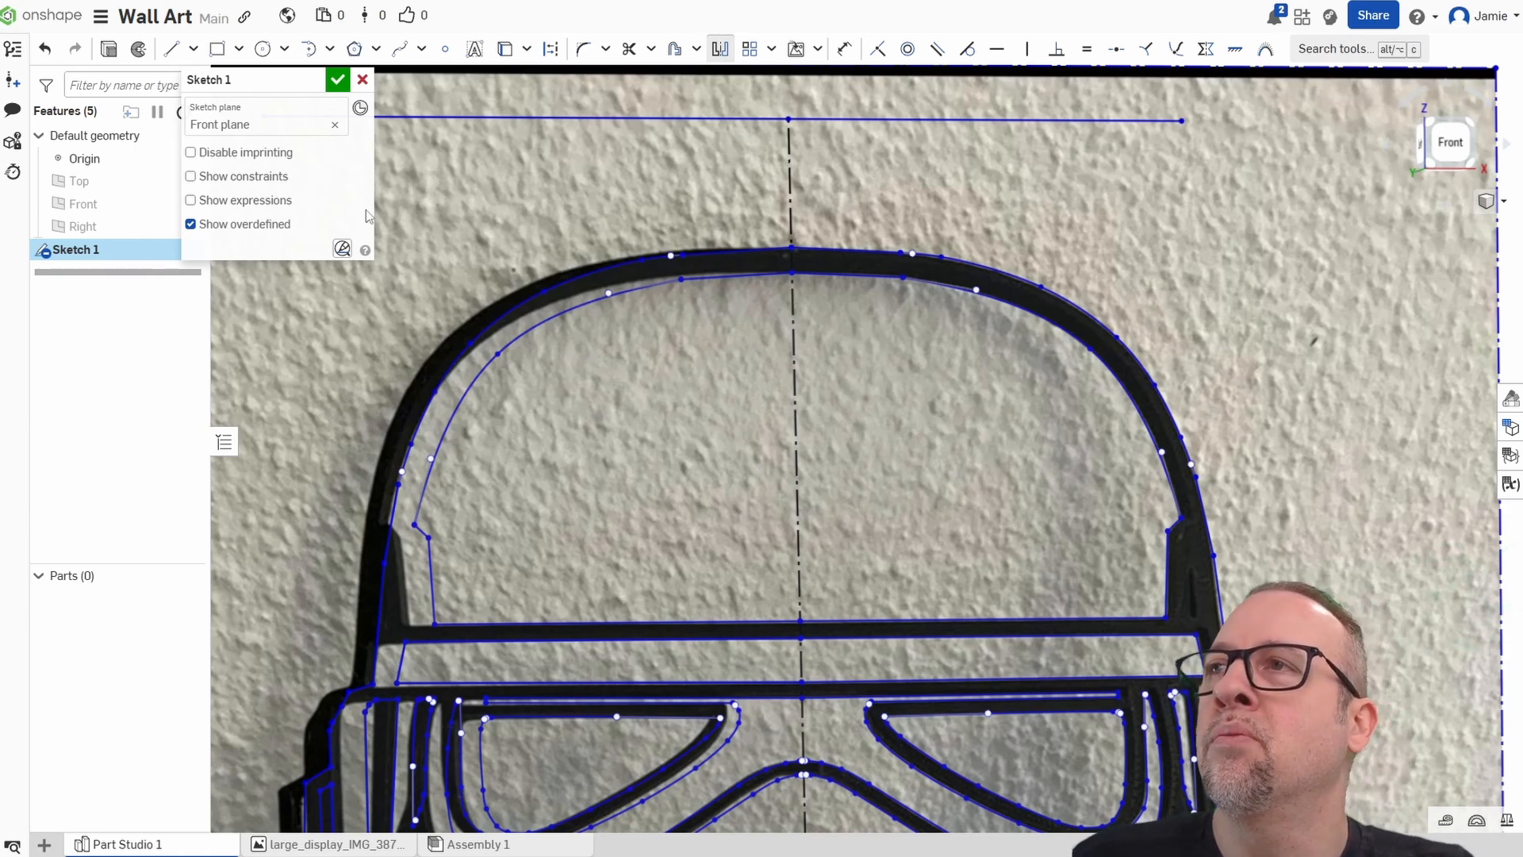
pyautogui.click(336, 81)
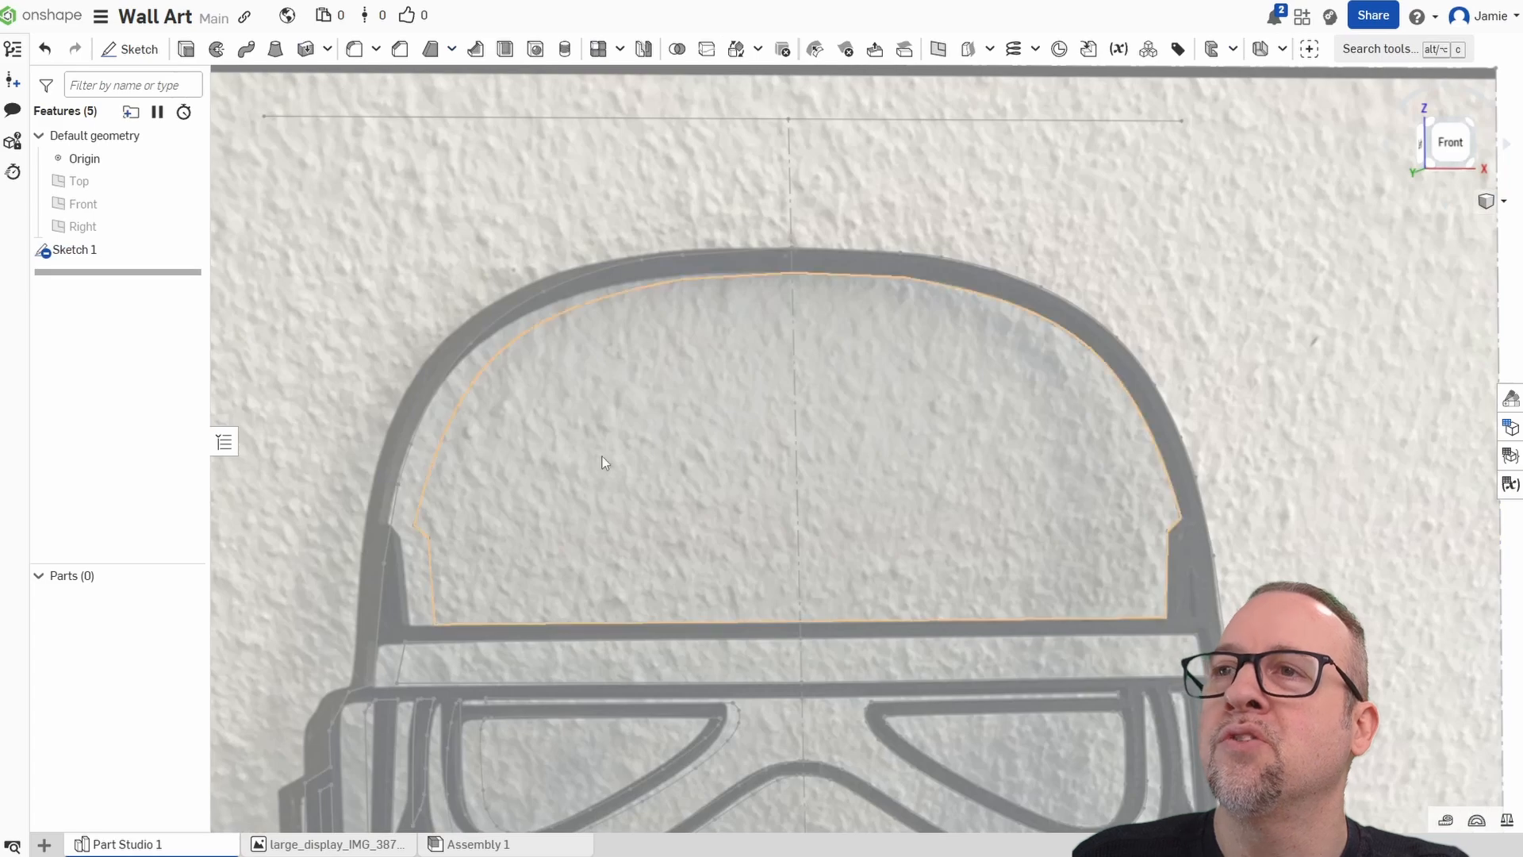
pyautogui.scroll(-4, 619, 468)
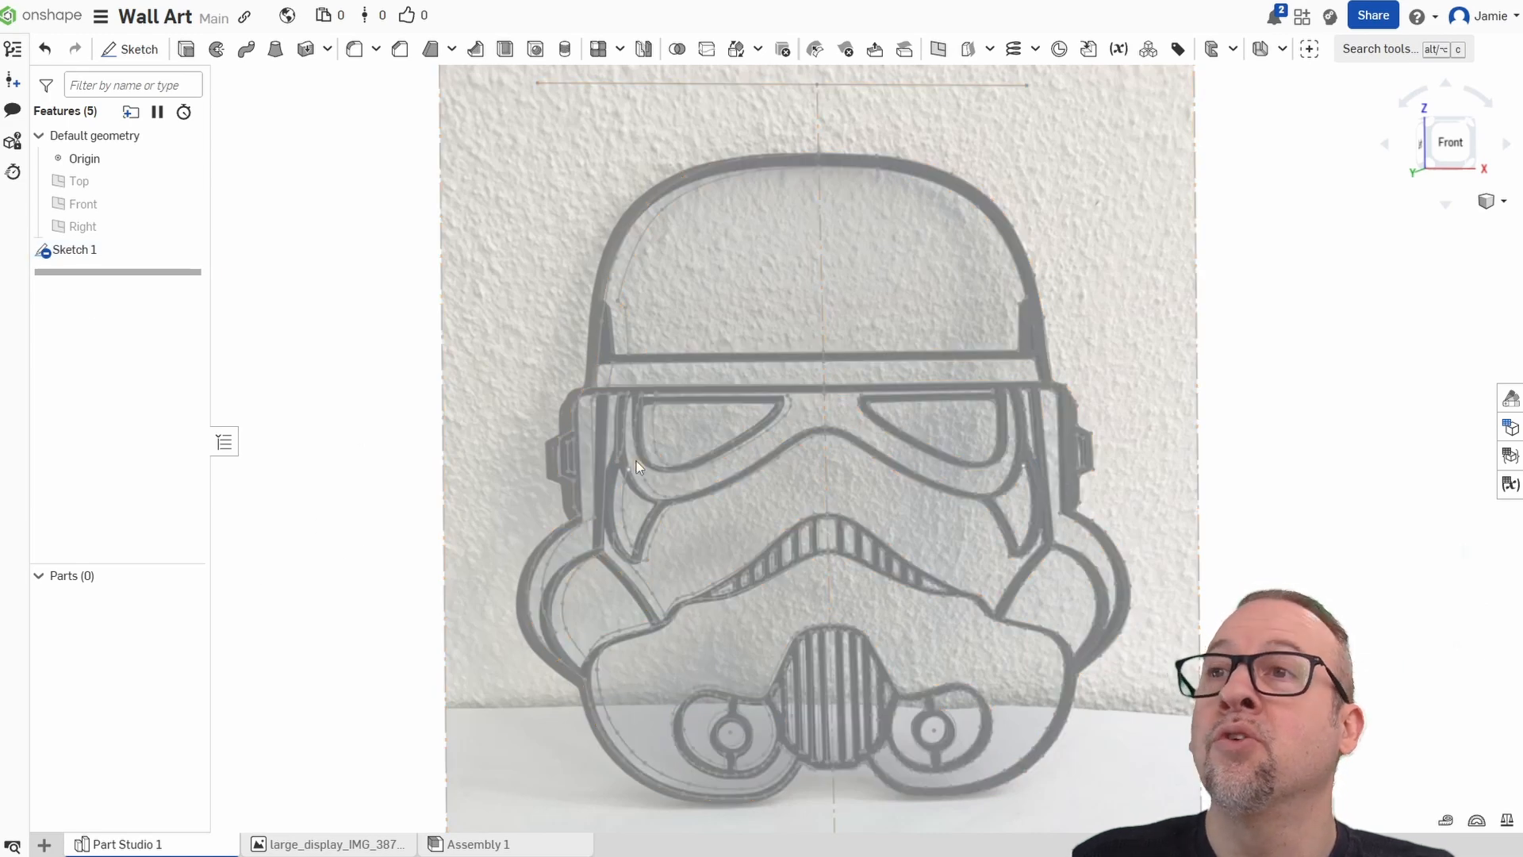
# Extrude the closed helmet outline region as a new solid with a blind depth of 5 mm.
pyautogui.click(185, 50)
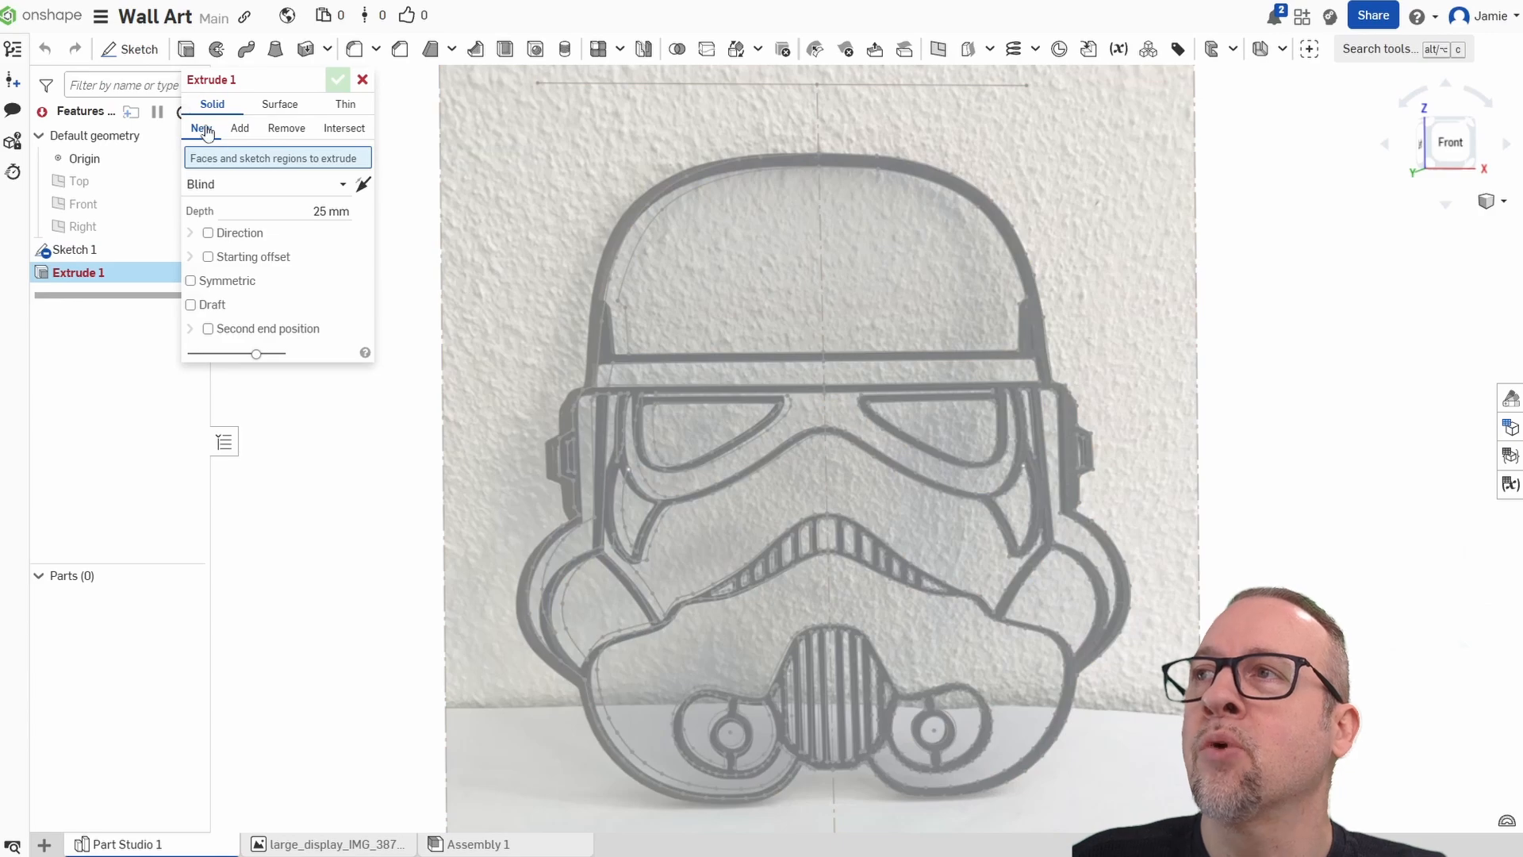
pyautogui.click(646, 226)
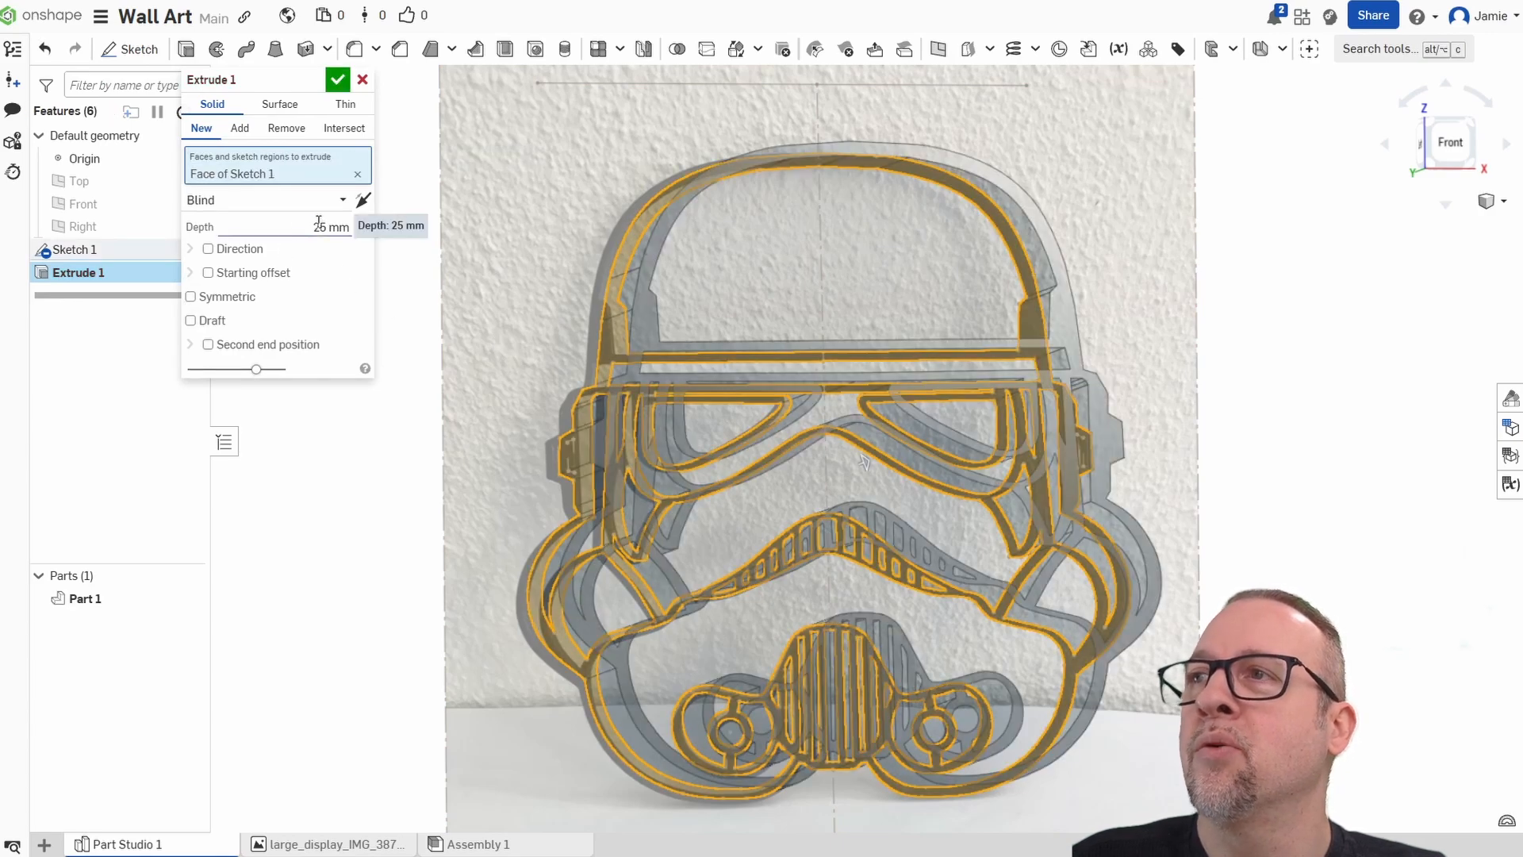
pyautogui.click(318, 223)
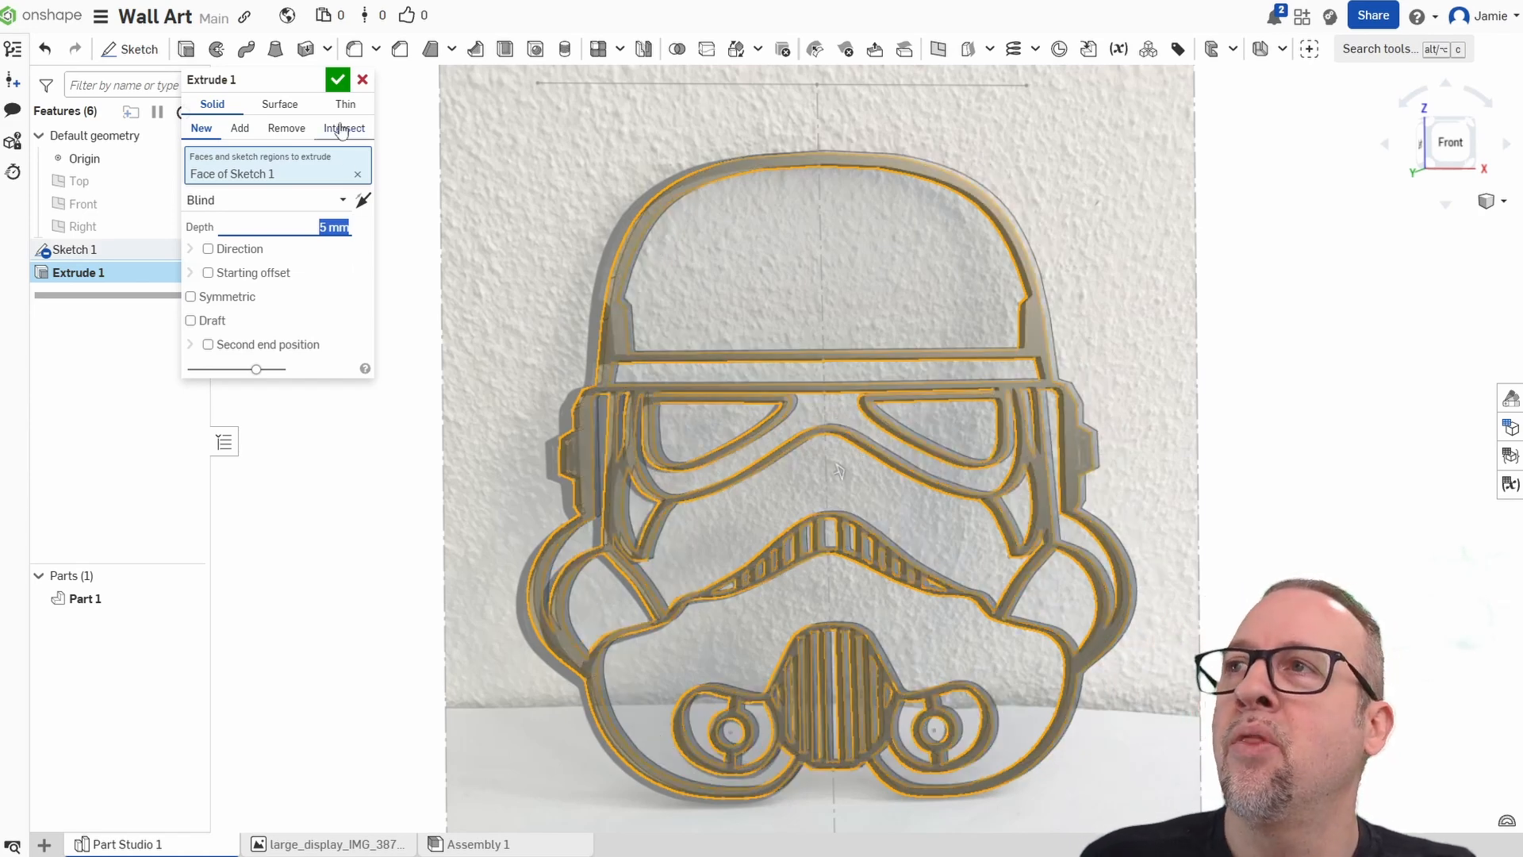
pyautogui.click(338, 79)
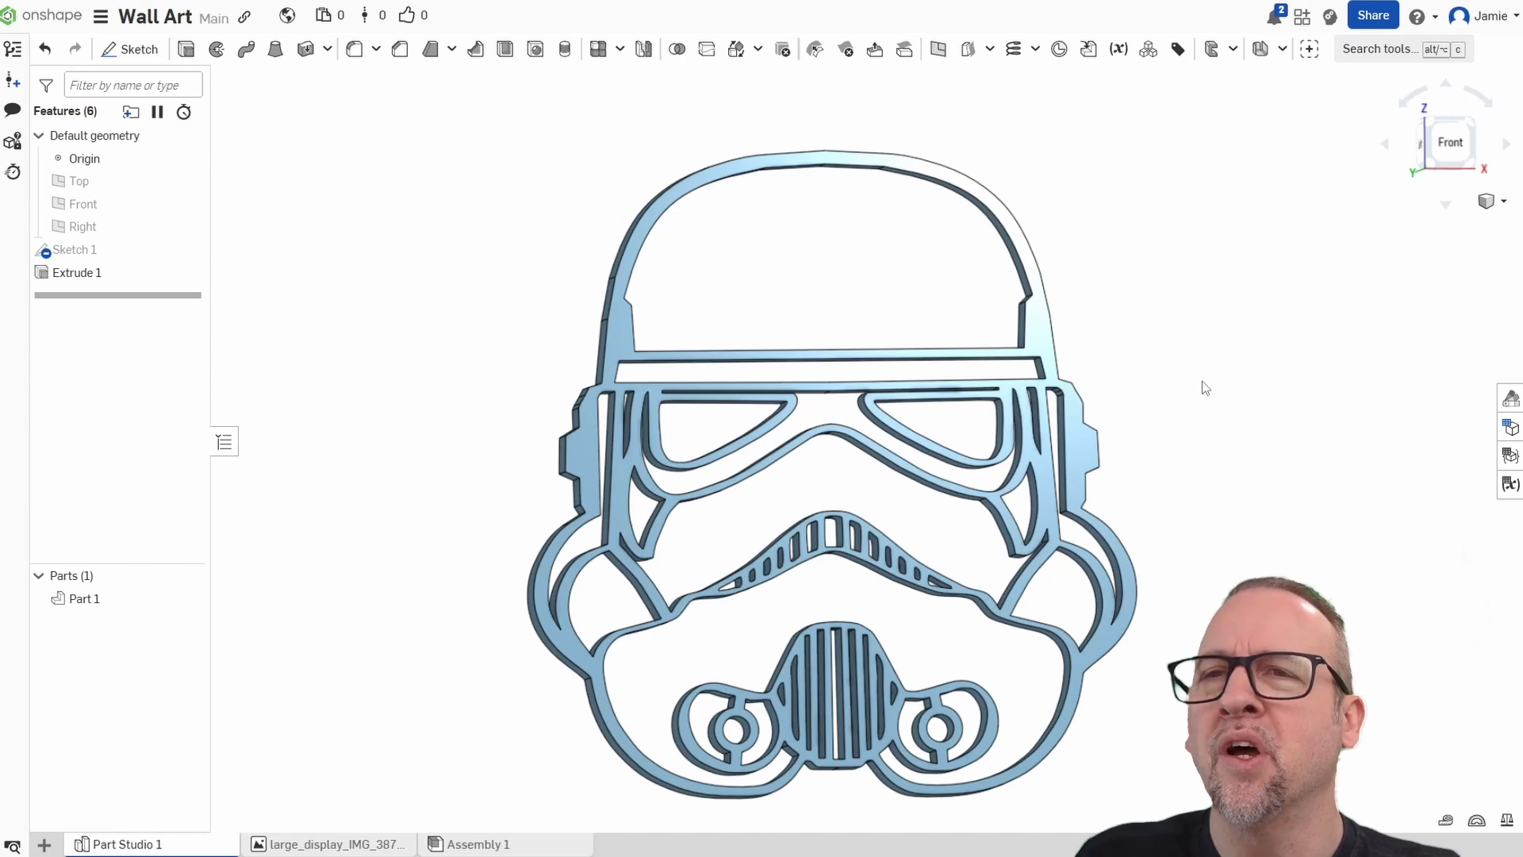
# Examine the extruded helmet and turn it to a straight front view.
pyautogui.scroll(1, 1188, 418)
pyautogui.moveTo(1188, 418); pyautogui.dragTo(1055, 414, button='middle')
pyautogui.scroll(-1, 1073, 385)
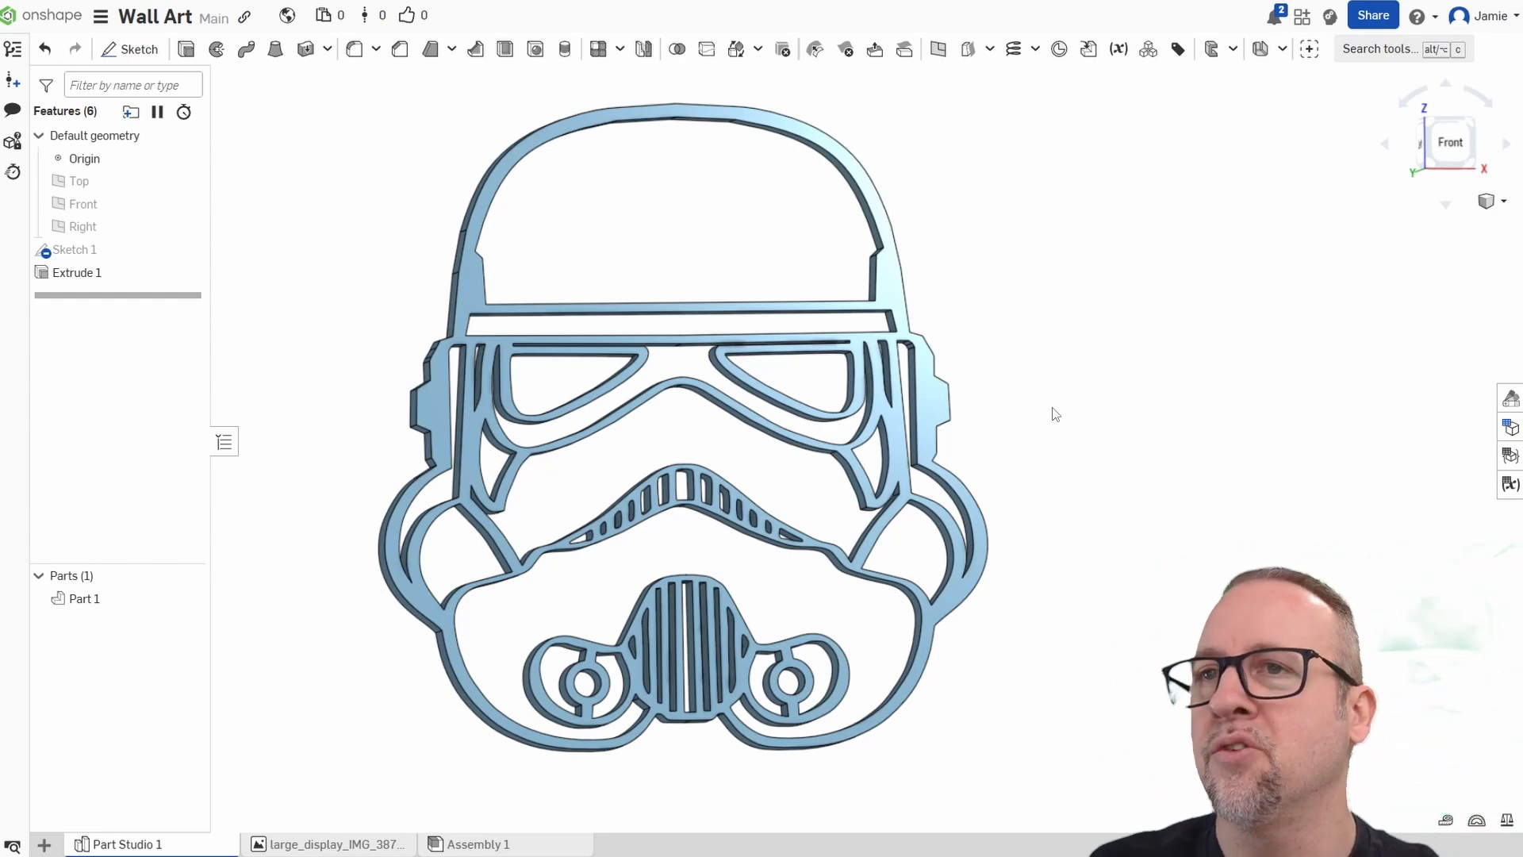
pyautogui.moveTo(1086, 498); pyautogui.dragTo(1040, 516, button='middle')
pyautogui.moveTo(1040, 515)
pyautogui.mouseDown(button='right')
pyautogui.moveTo(1021, 513)
pyautogui.moveTo(1029, 530)
pyautogui.mouseUp(button='right')
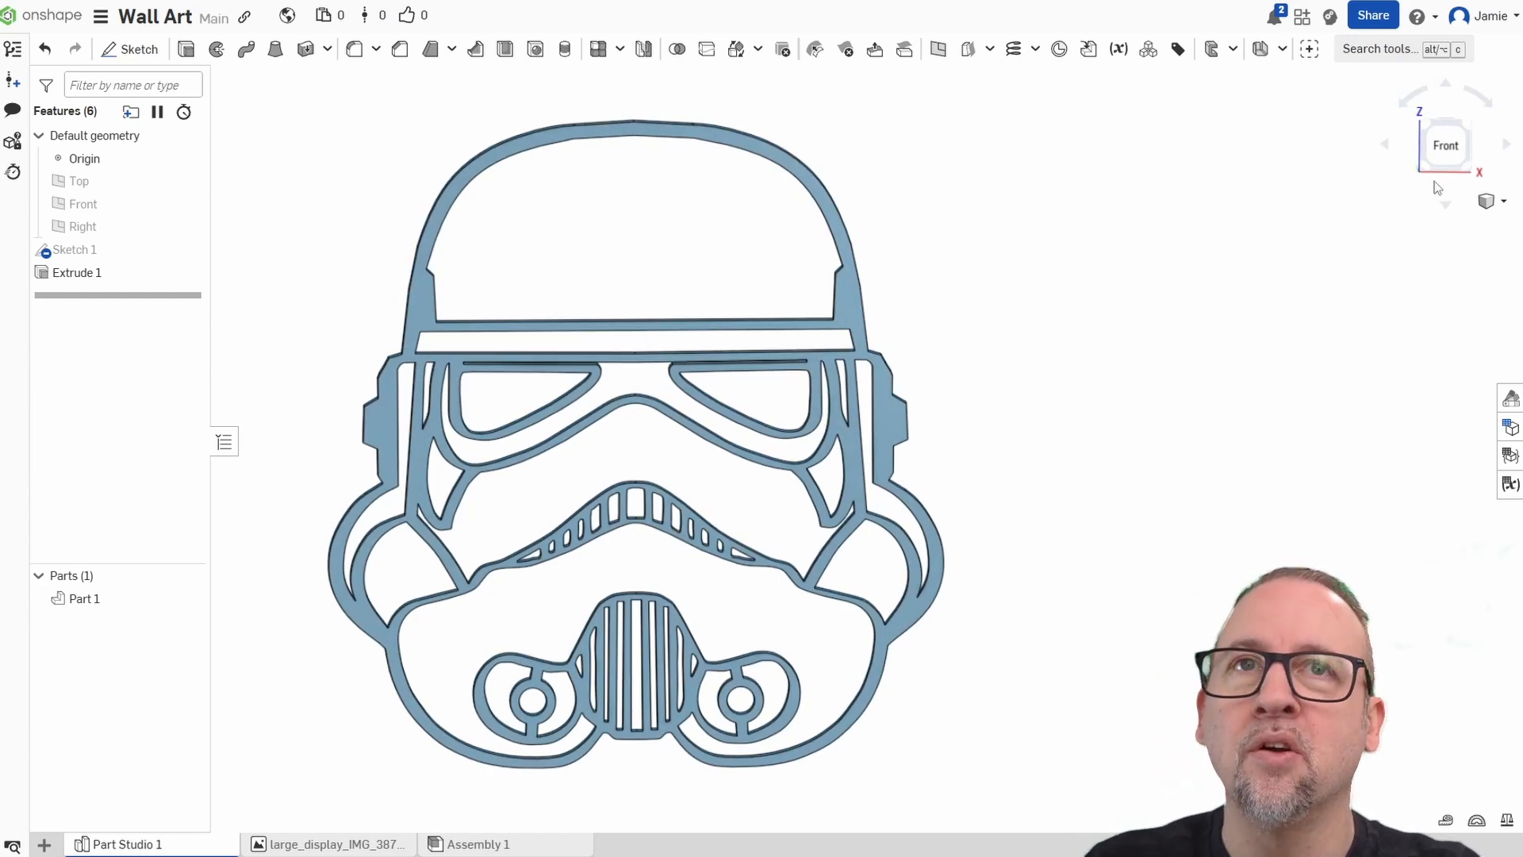
pyautogui.click(1445, 146)
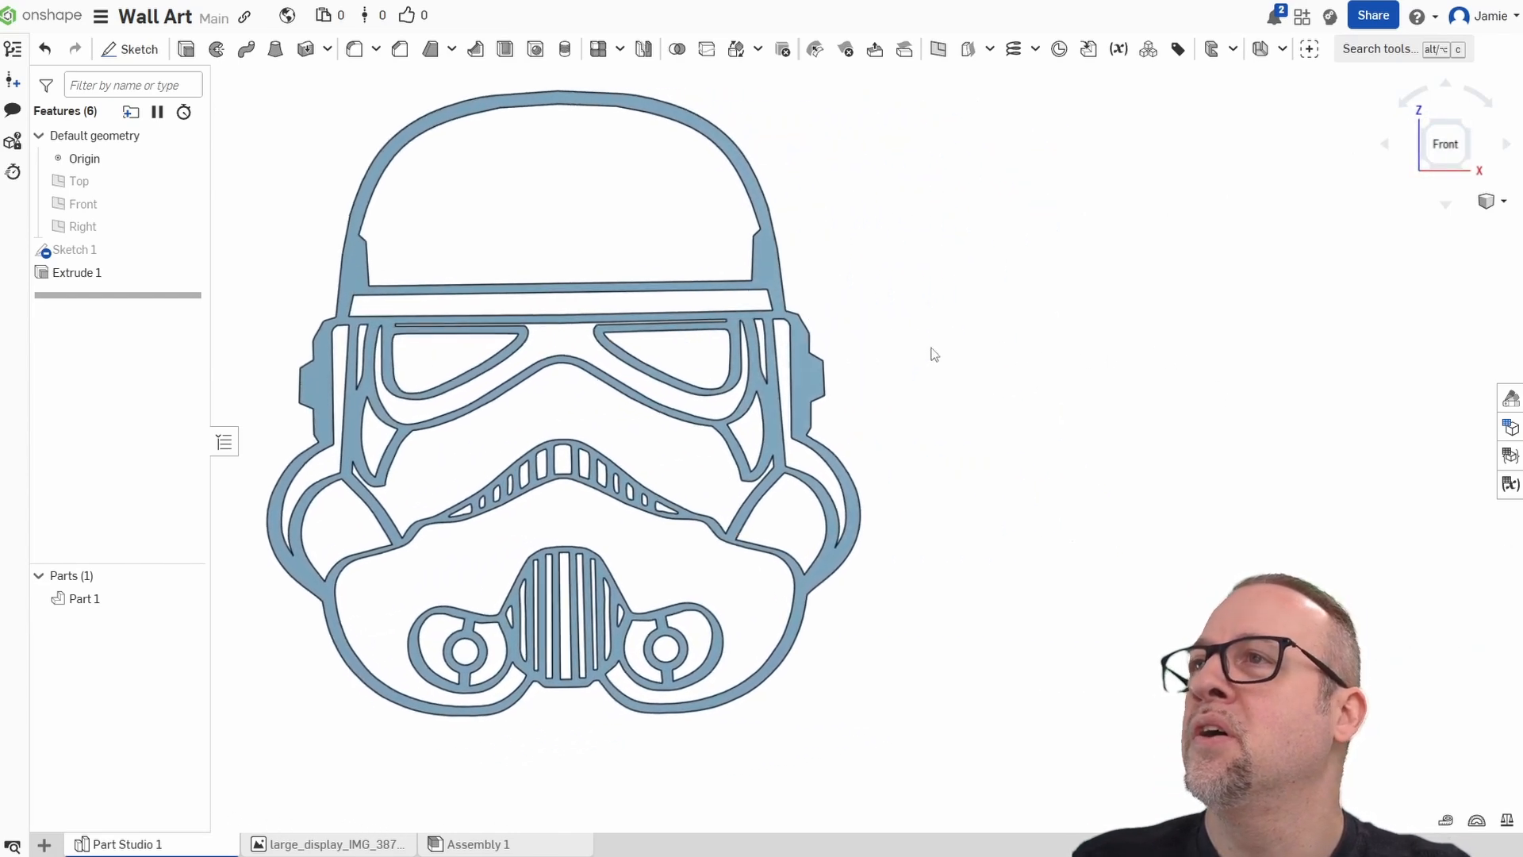
pyautogui.moveTo(931, 347); pyautogui.dragTo(922, 353, button='middle')
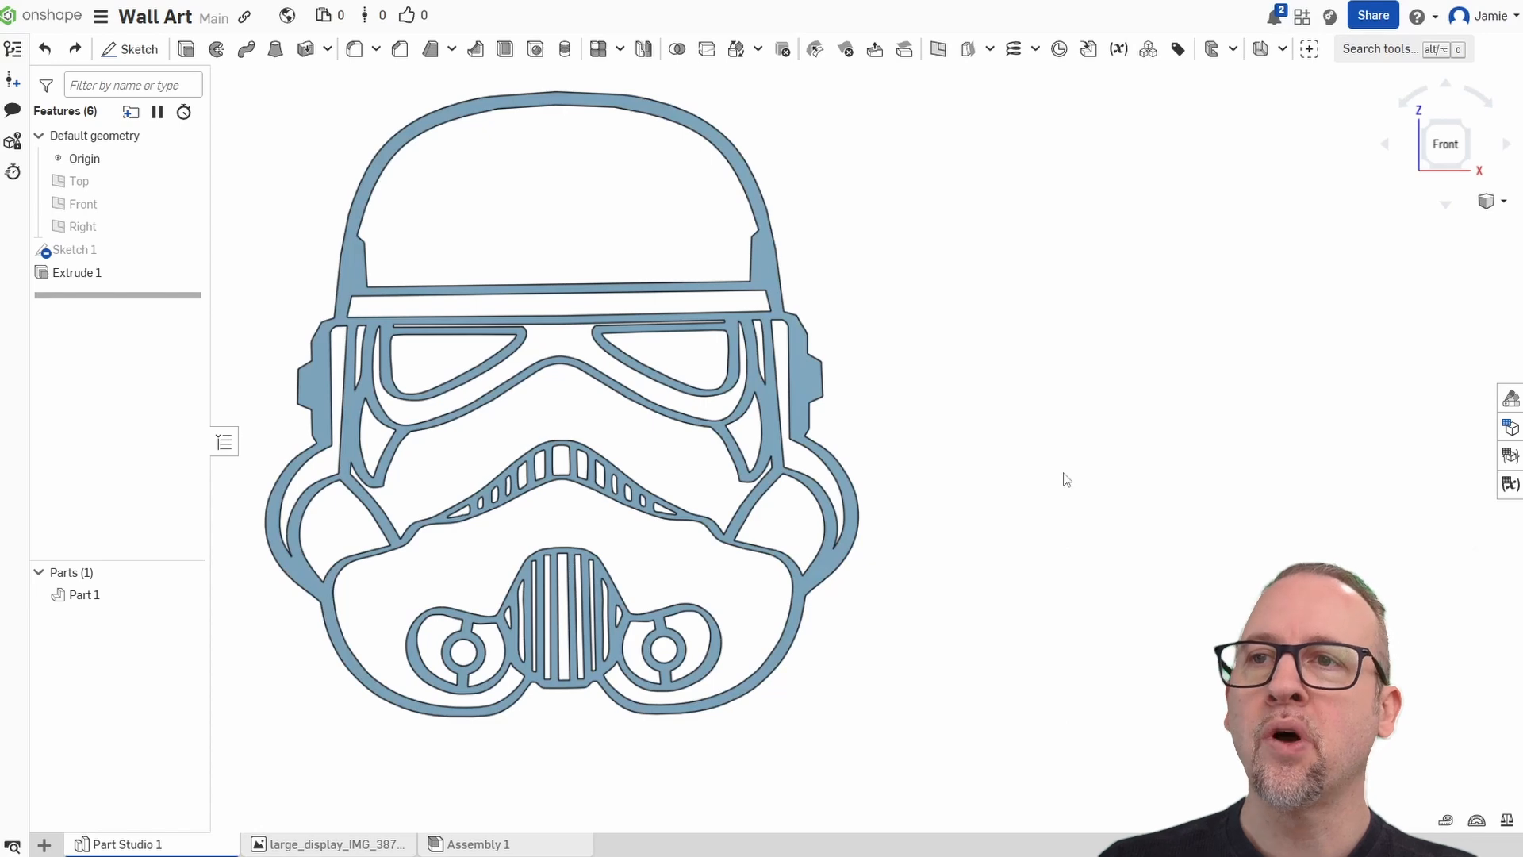
# Edit the appearance of the extruded helmet part and set its colour to black (000000).
pyautogui.click(809, 374)
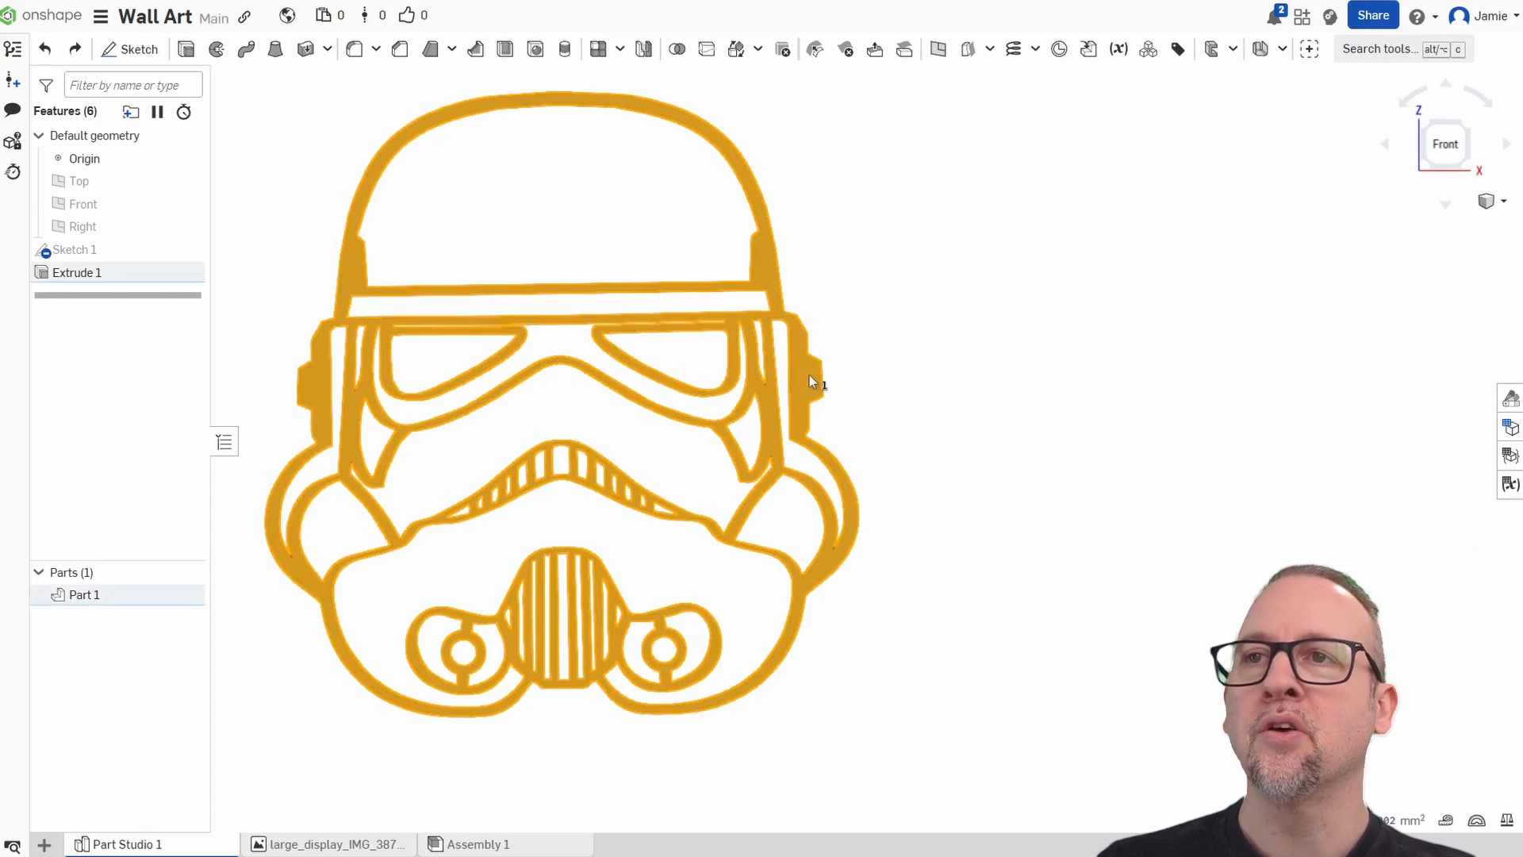
pyautogui.rightClick(809, 377)
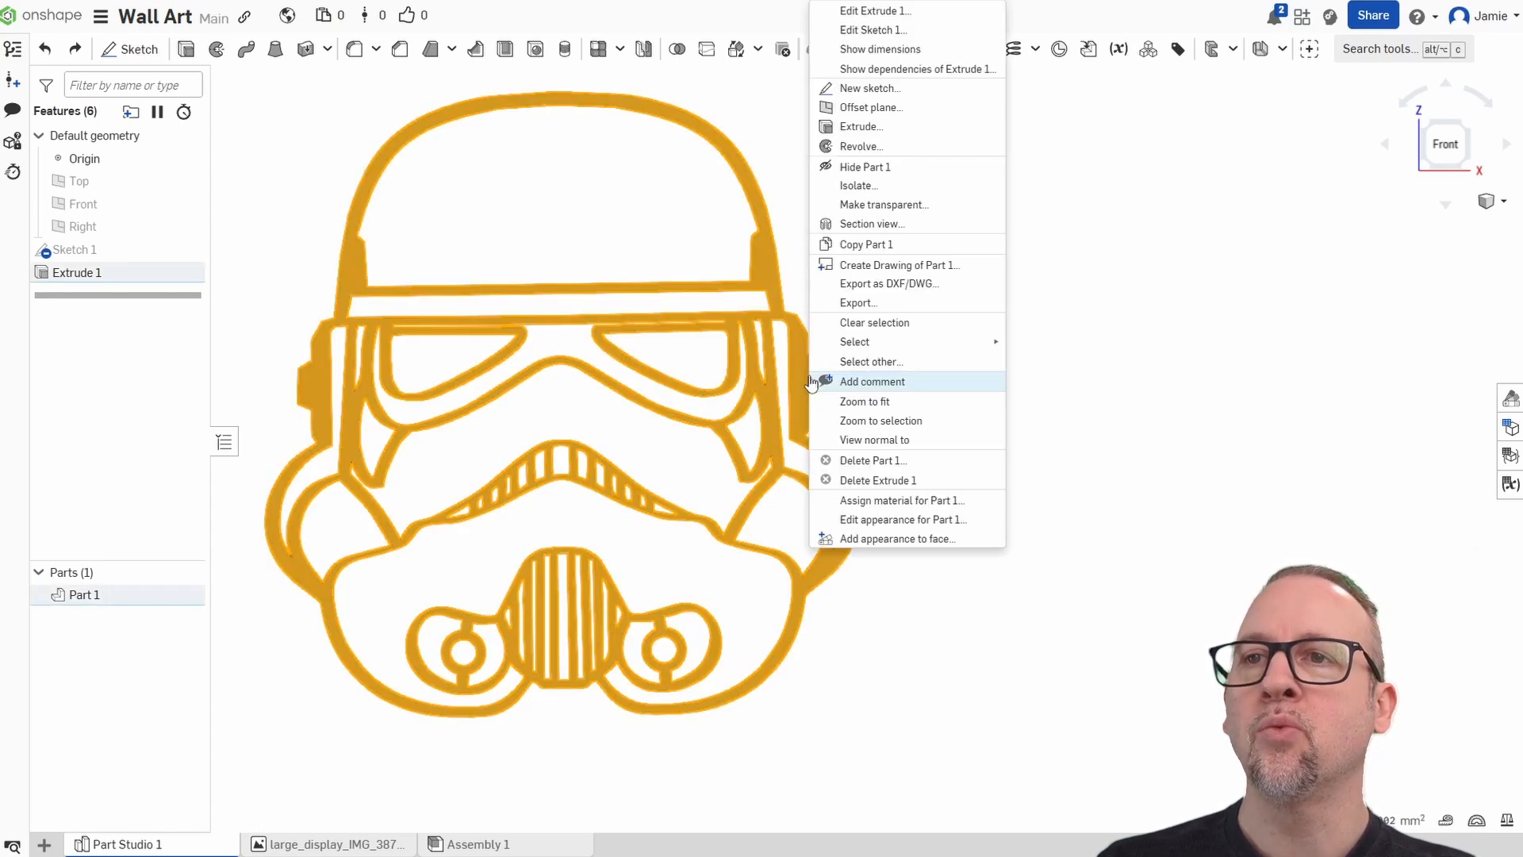
pyautogui.click(882, 519)
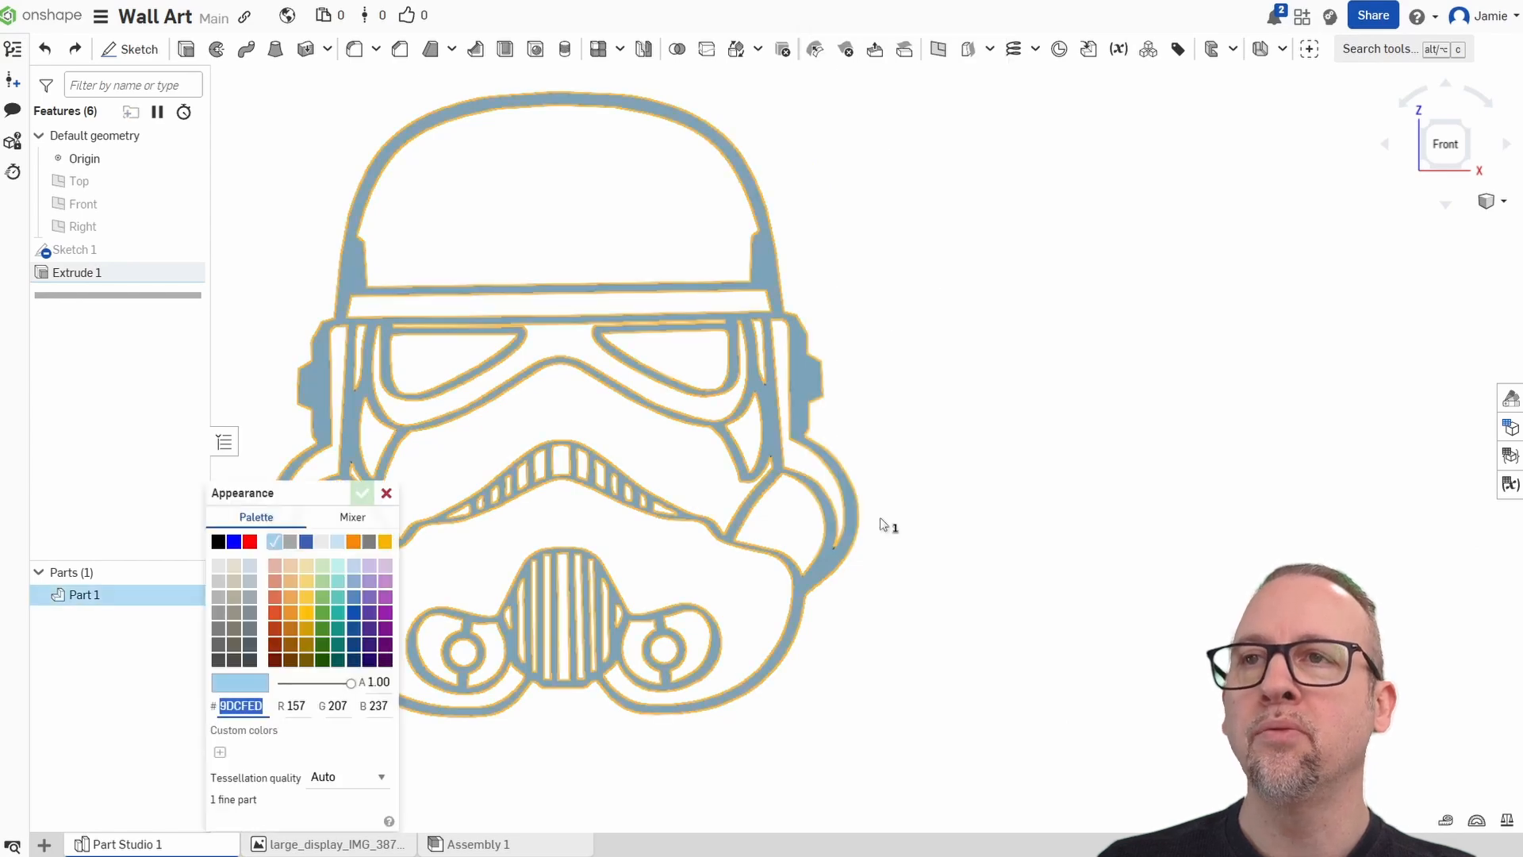
pyautogui.click(218, 541)
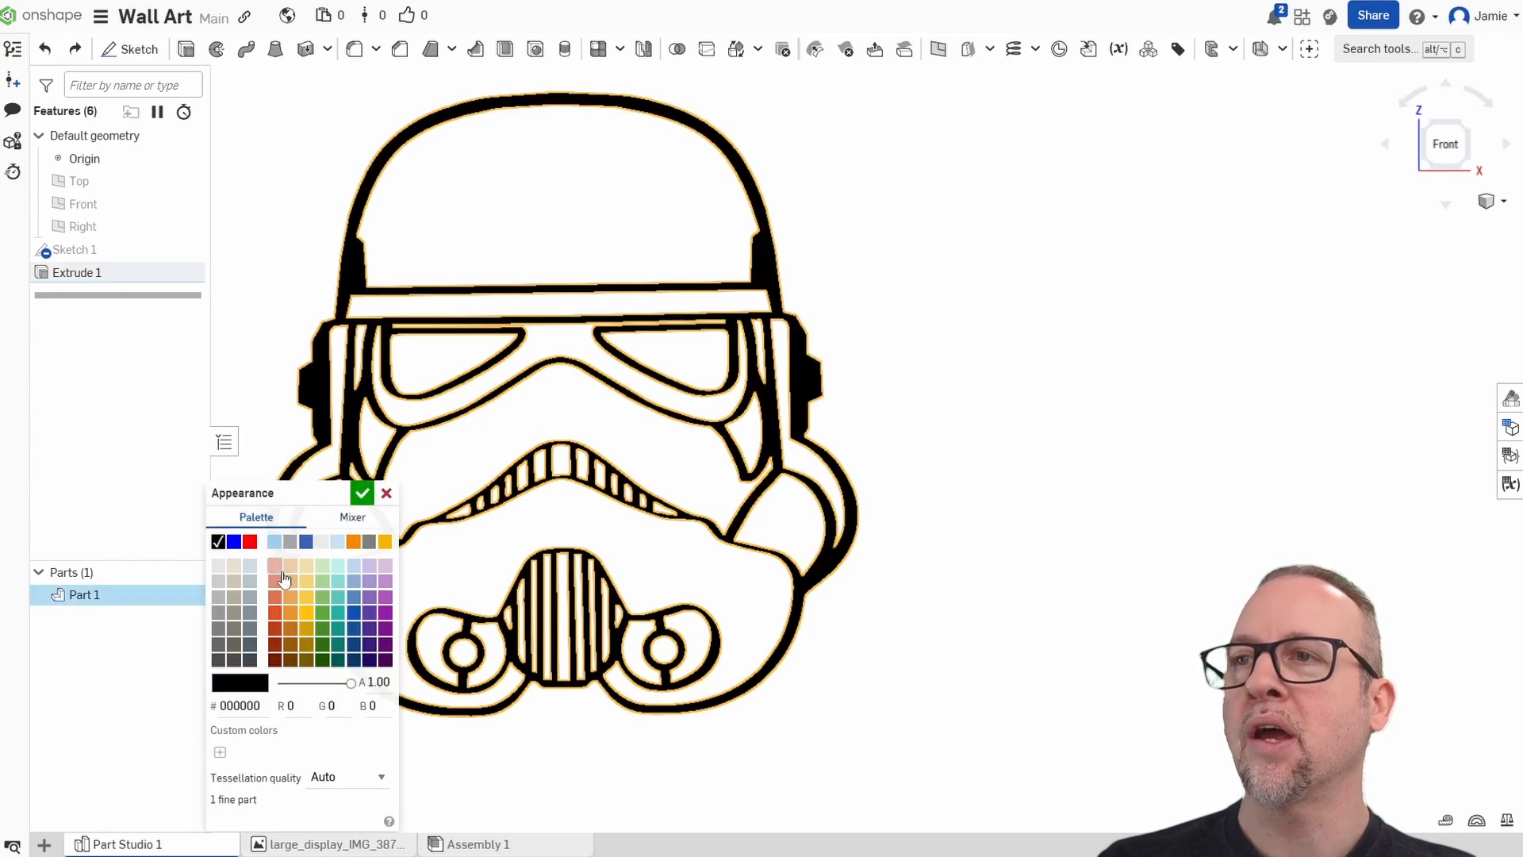
pyautogui.click(349, 497)
# Begin a Transform feature on the black helmet part and set its transform type to Scale.
pyautogui.moveTo(986, 603); pyautogui.dragTo(1036, 622, button='middle')
pyautogui.moveTo(1037, 622)
pyautogui.mouseDown(button='right')
pyautogui.moveTo(993, 558)
pyautogui.moveTo(986, 584)
pyautogui.moveTo(1033, 564)
pyautogui.moveTo(1009, 632)
pyautogui.moveTo(1006, 616)
pyautogui.moveTo(1020, 618)
pyautogui.mouseUp(button='right')
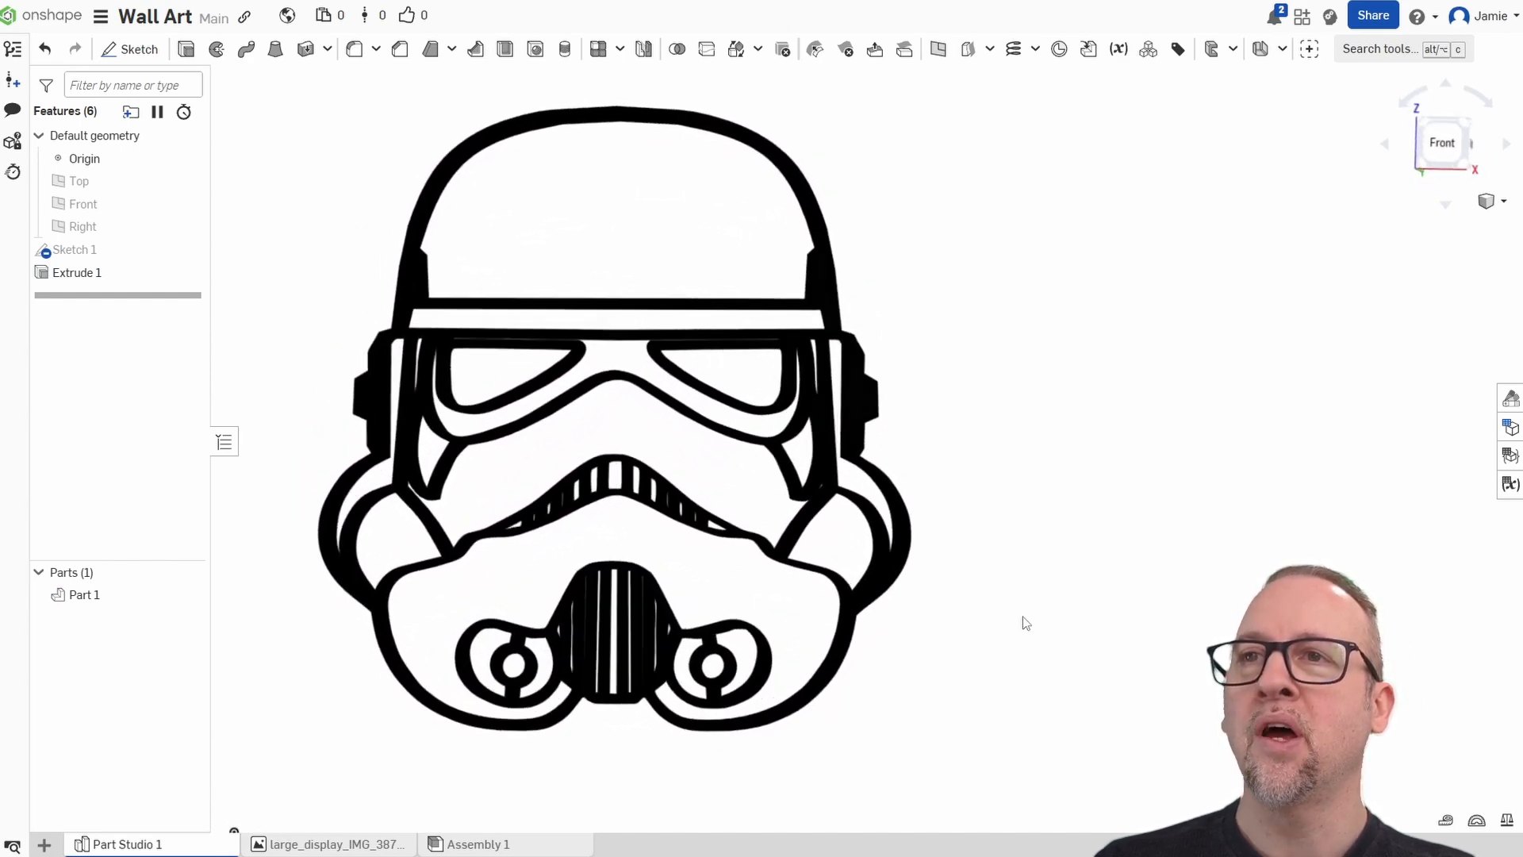
pyautogui.click(1442, 143)
pyautogui.moveTo(1269, 351); pyautogui.dragTo(1177, 379, button='middle')
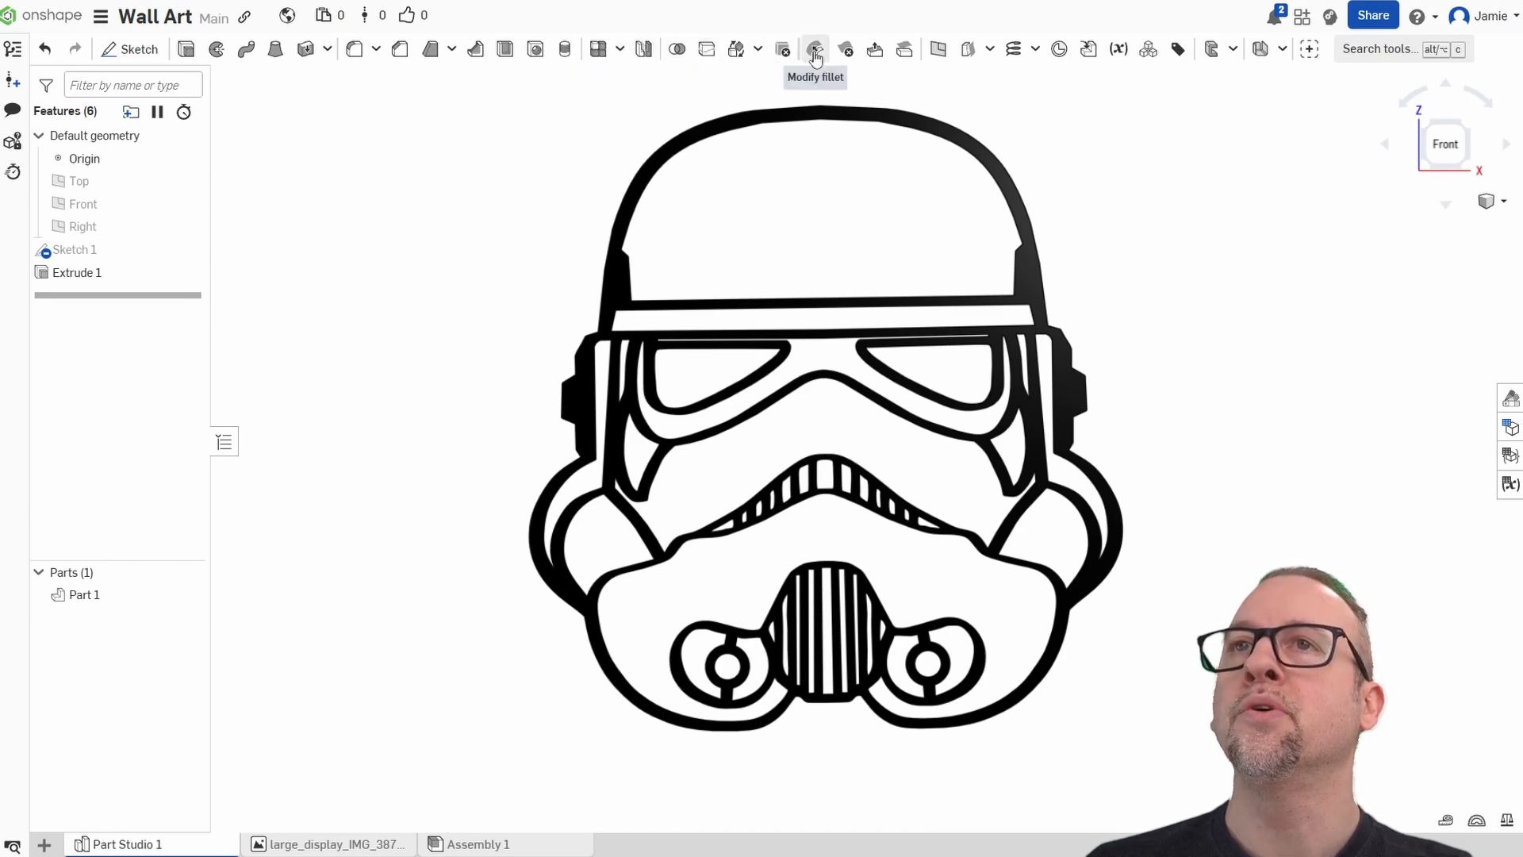
pyautogui.click(757, 51)
pyautogui.click(759, 84)
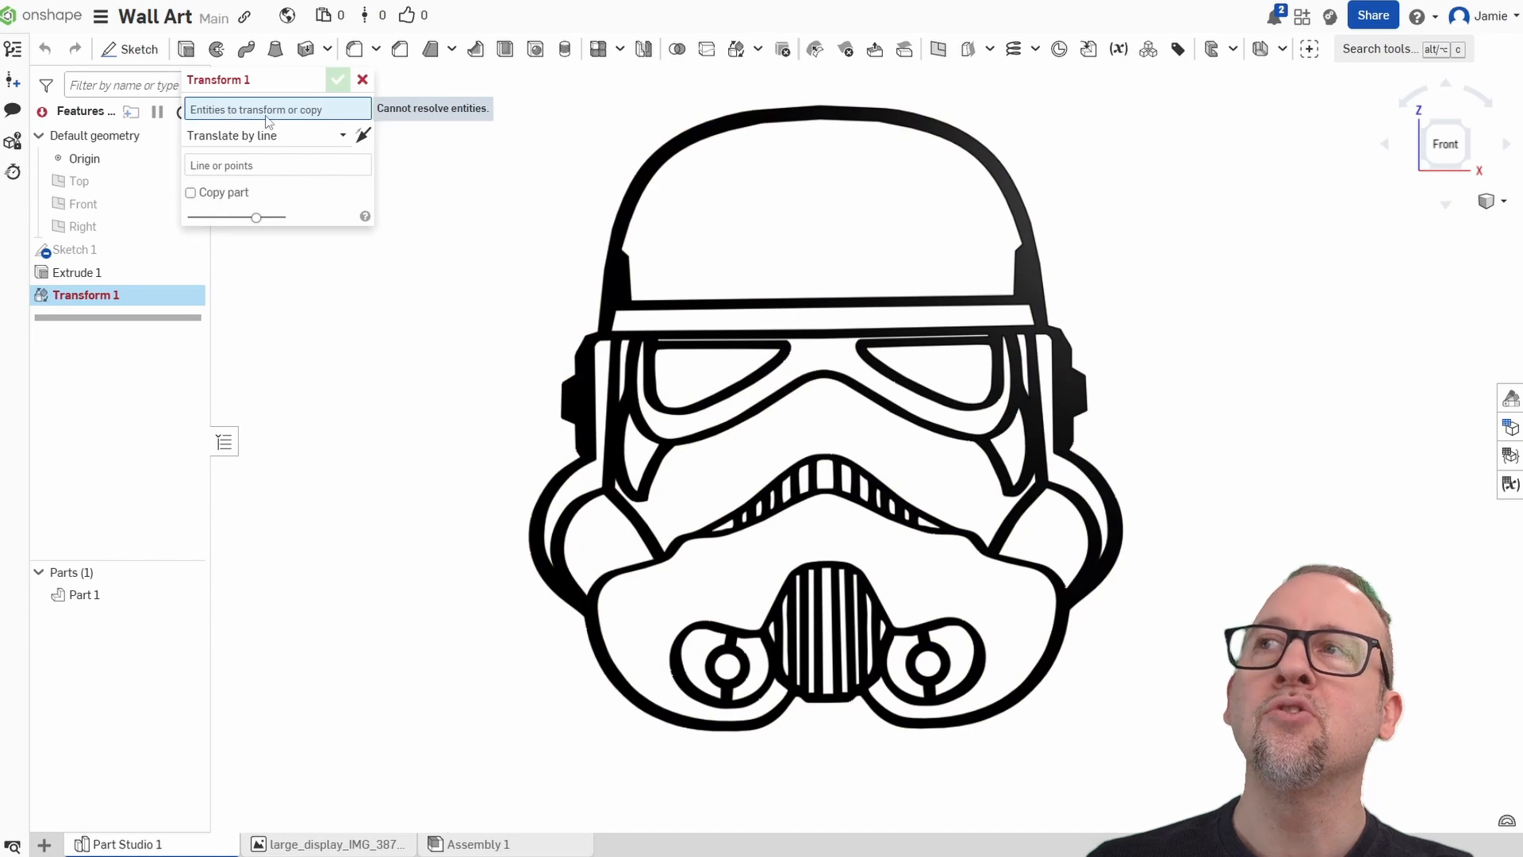
pyautogui.click(617, 287)
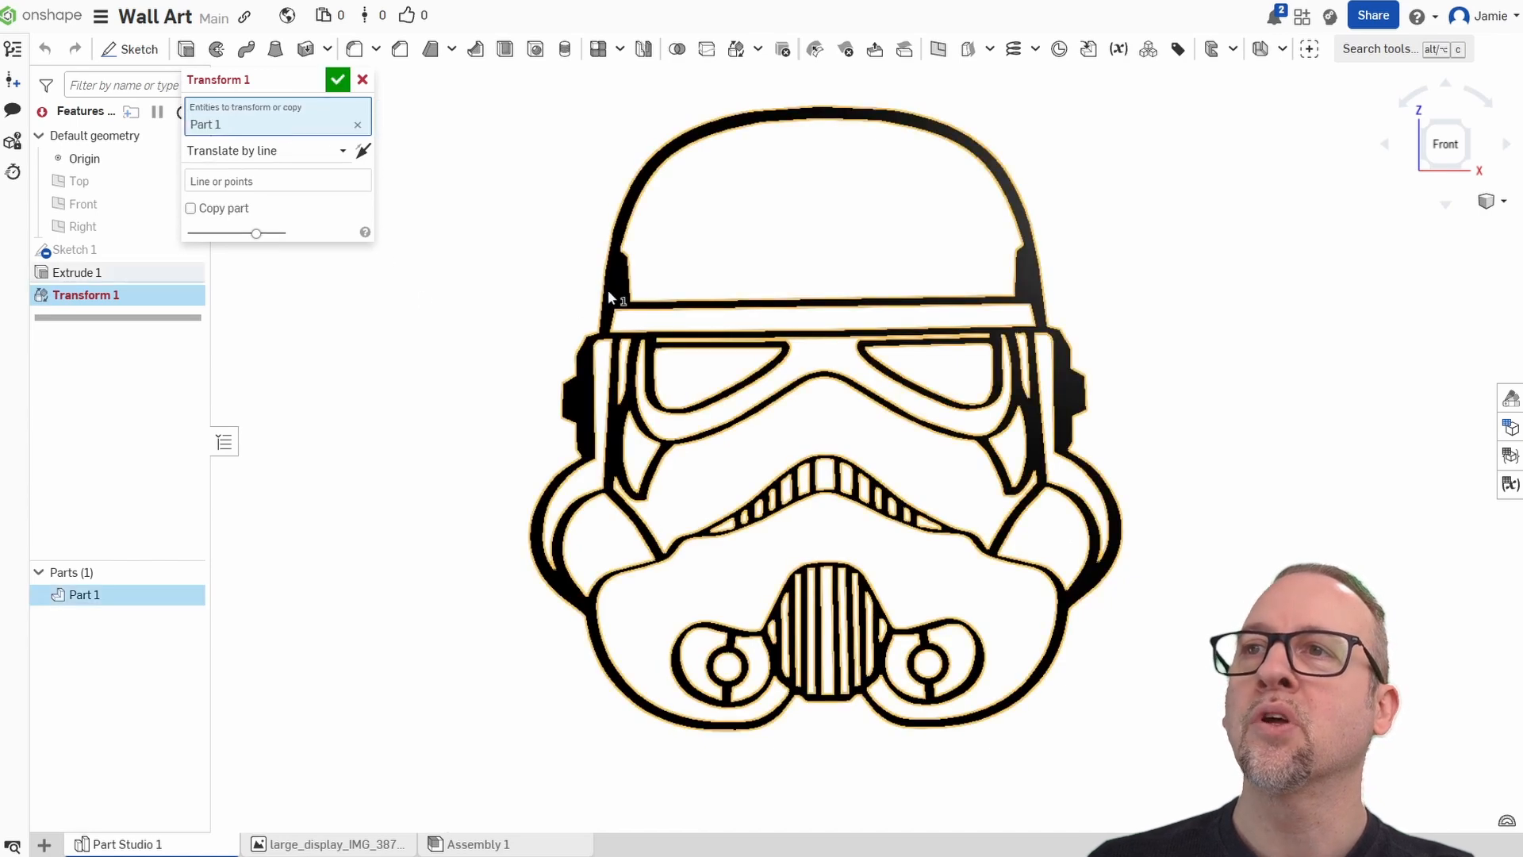
pyautogui.click(245, 156)
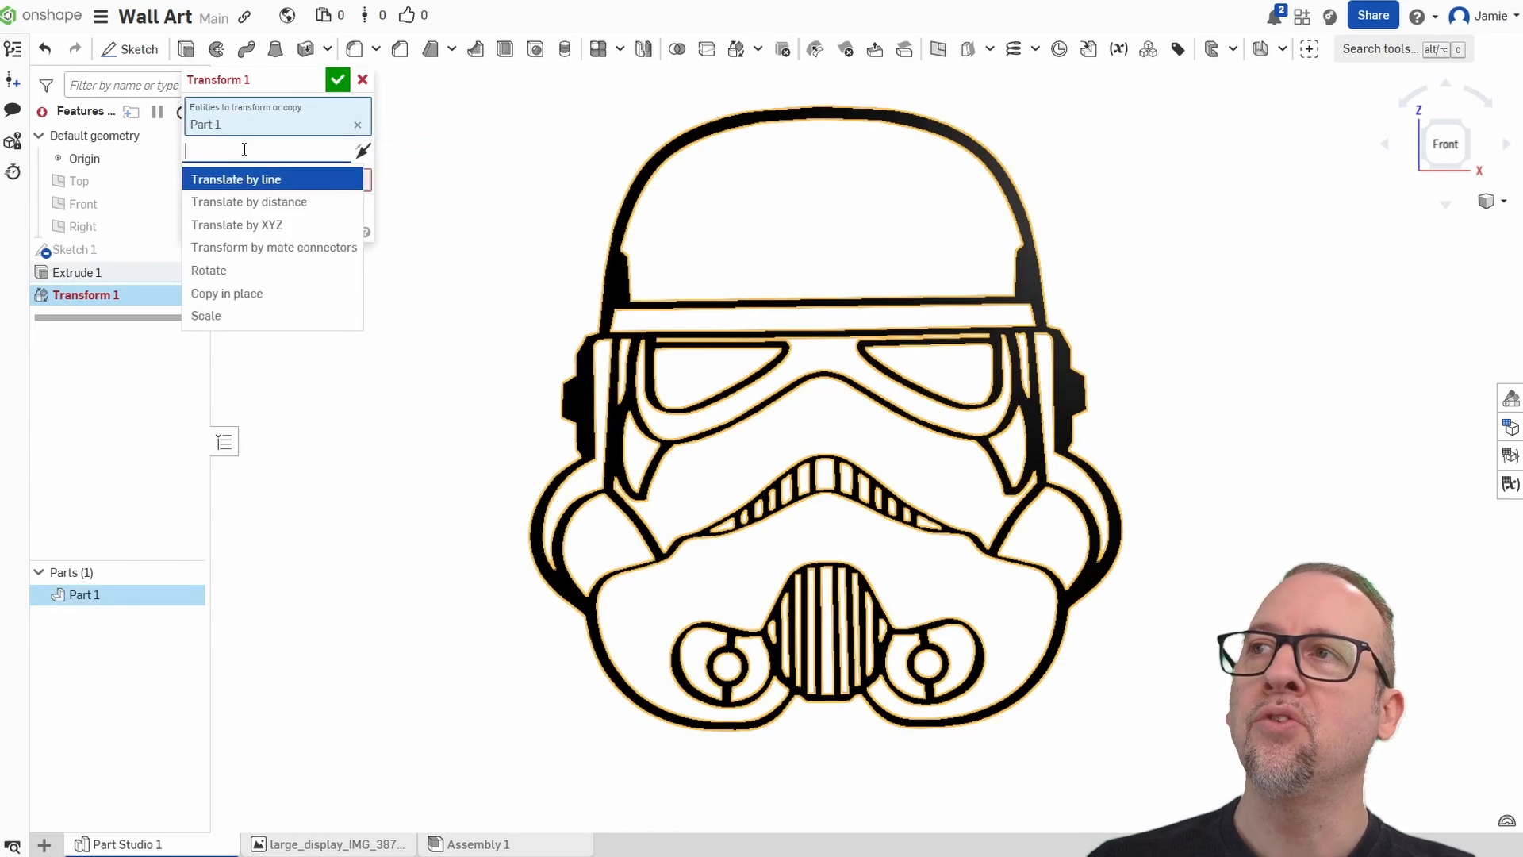
pyautogui.click(209, 316)
# Scale the helmet uniformly by 1.5 about the origin, keeping the original by making a copy, and accept the transform.
pyautogui.click(325, 204)
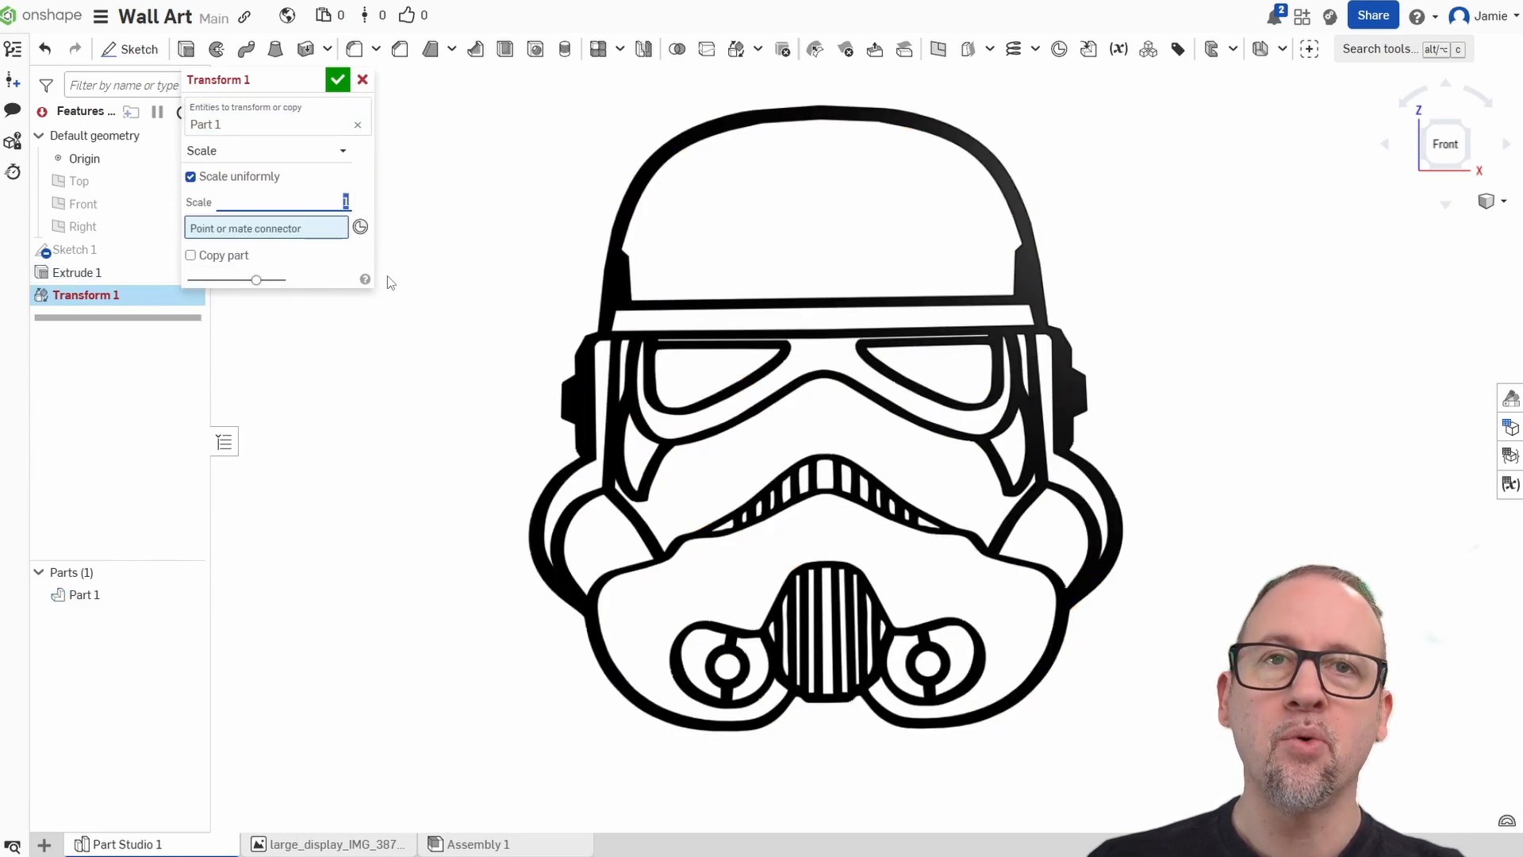
pyautogui.write('1')
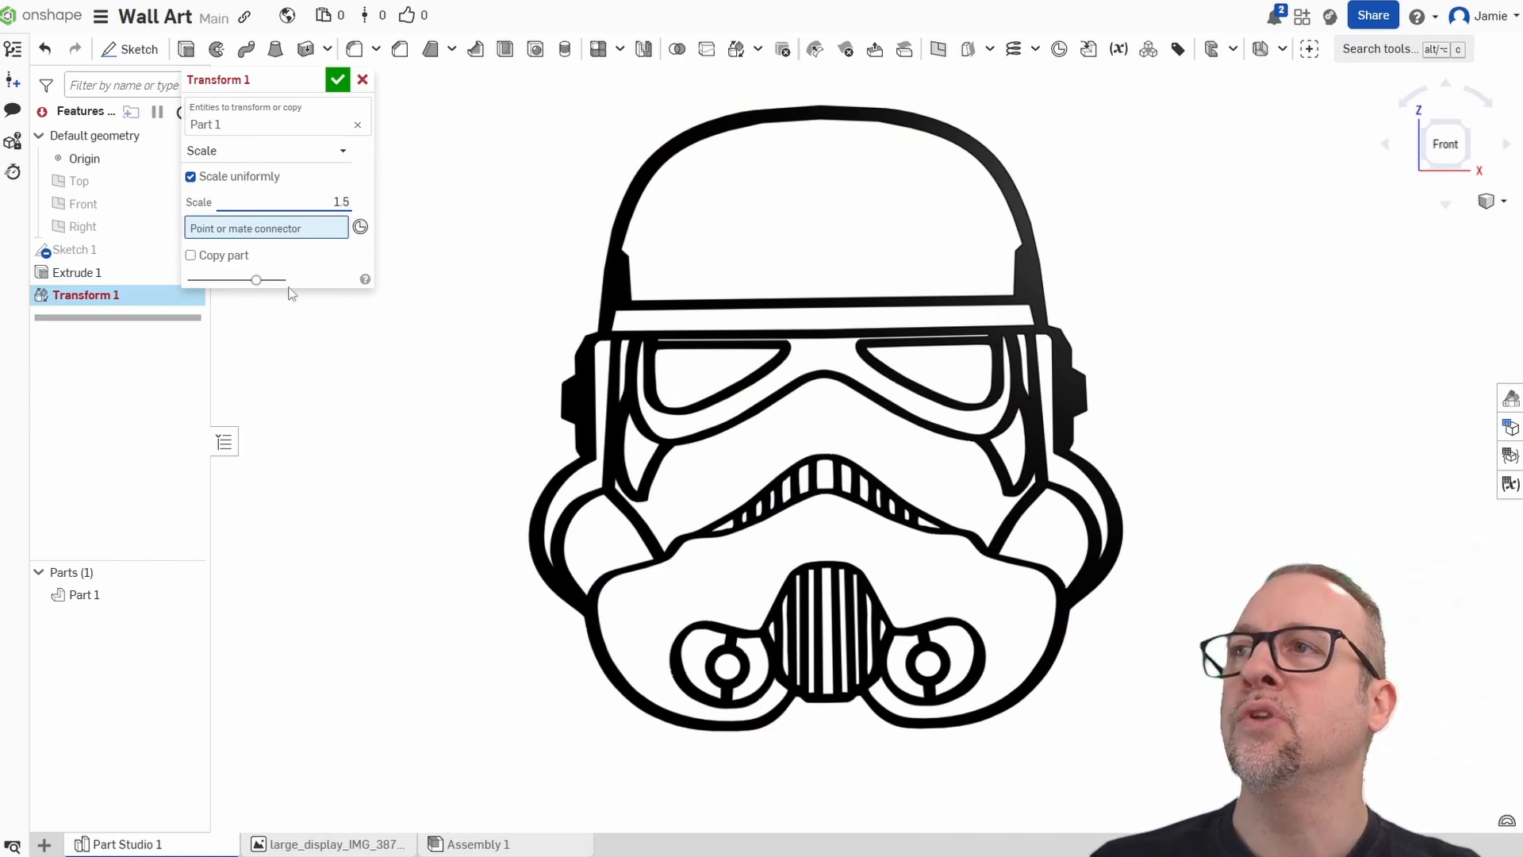
pyautogui.click(190, 255)
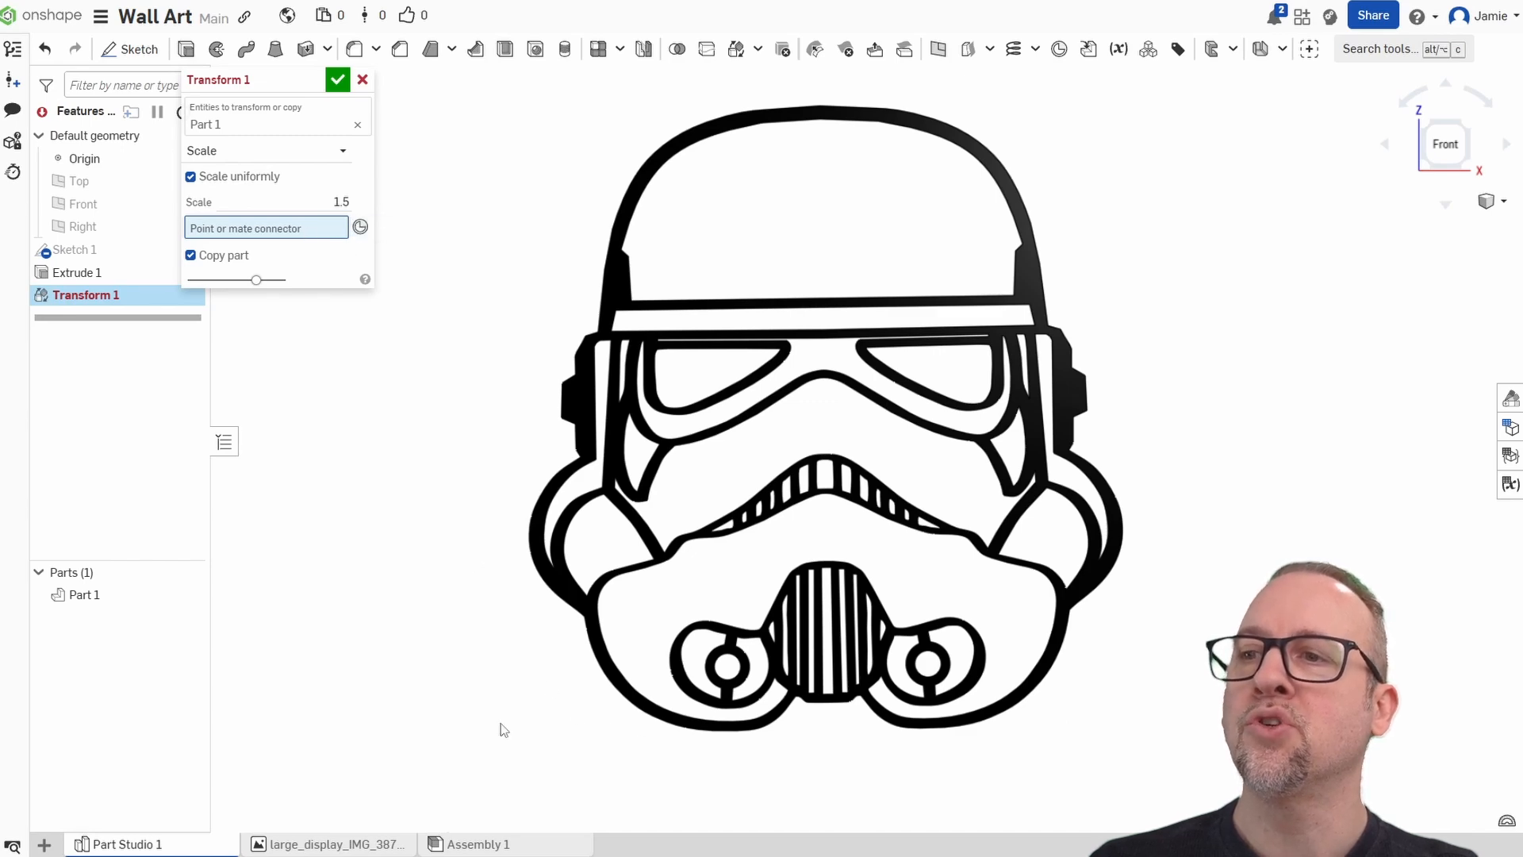
pyautogui.scroll(-2, 499, 722)
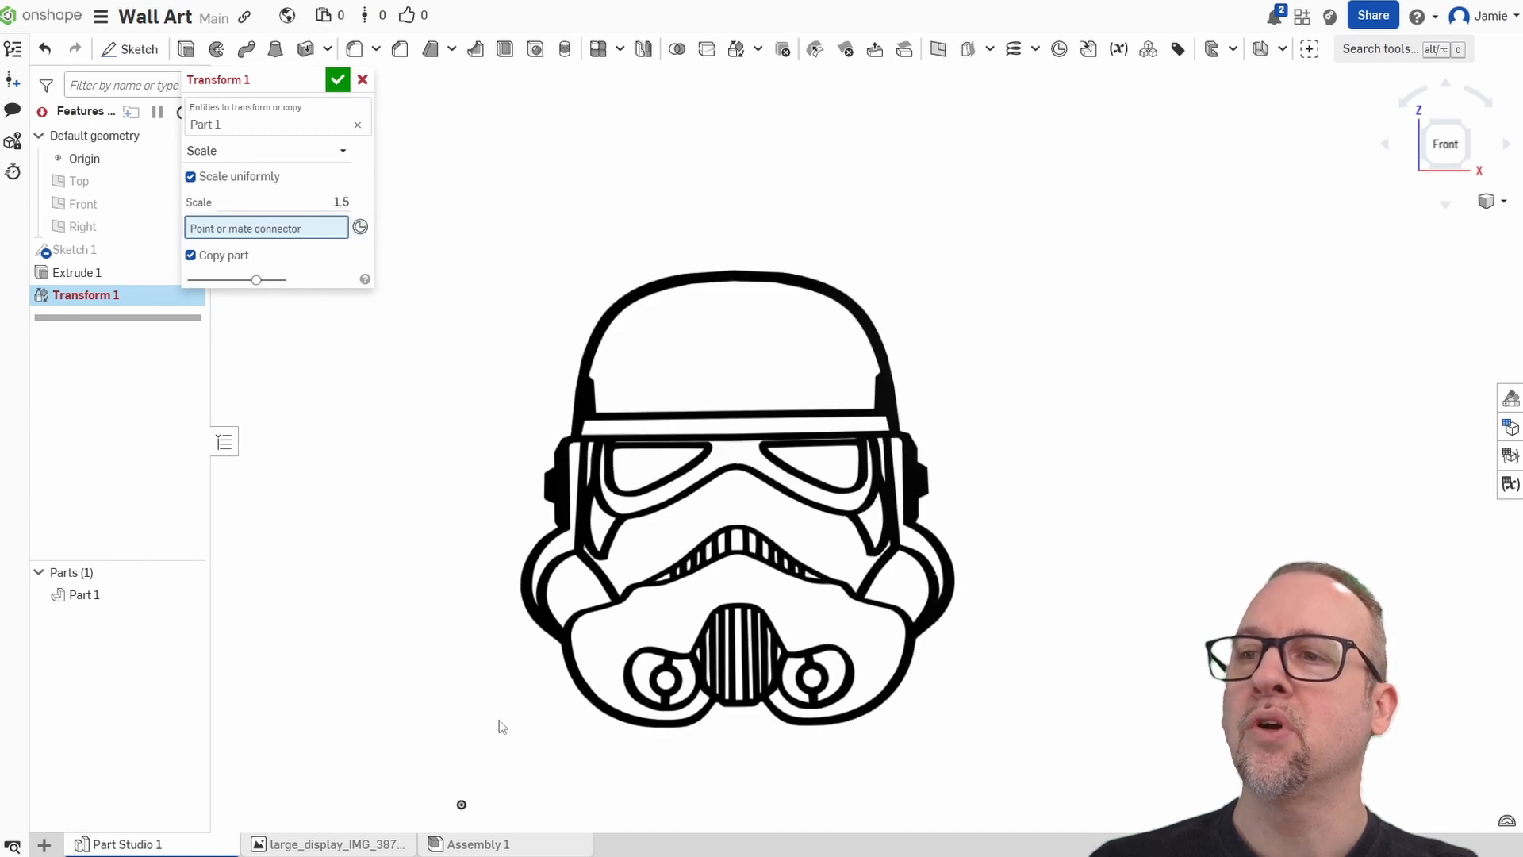
pyautogui.click(460, 805)
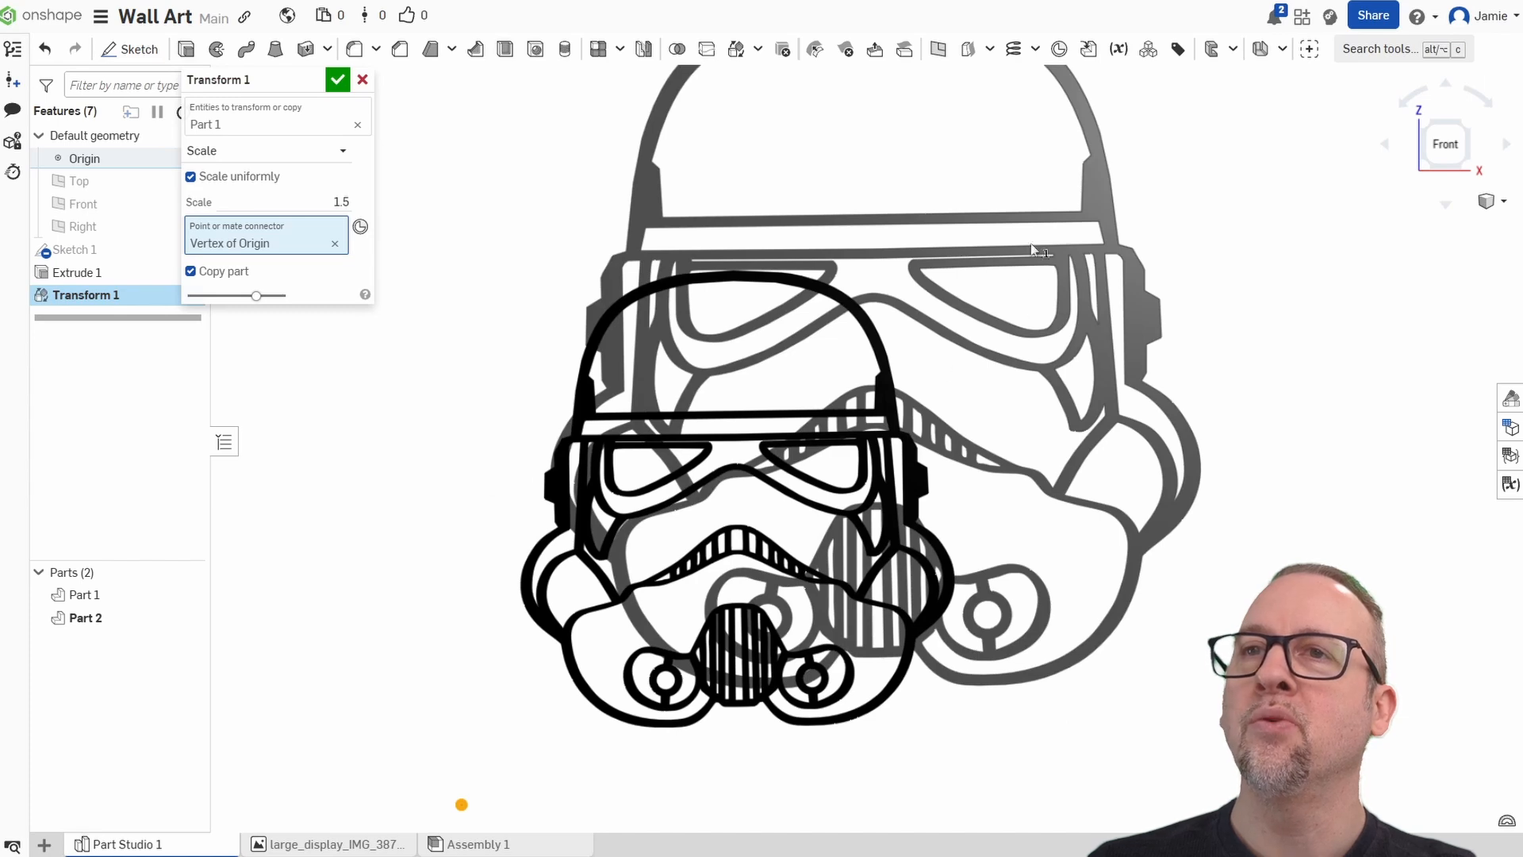
pyautogui.click(335, 82)
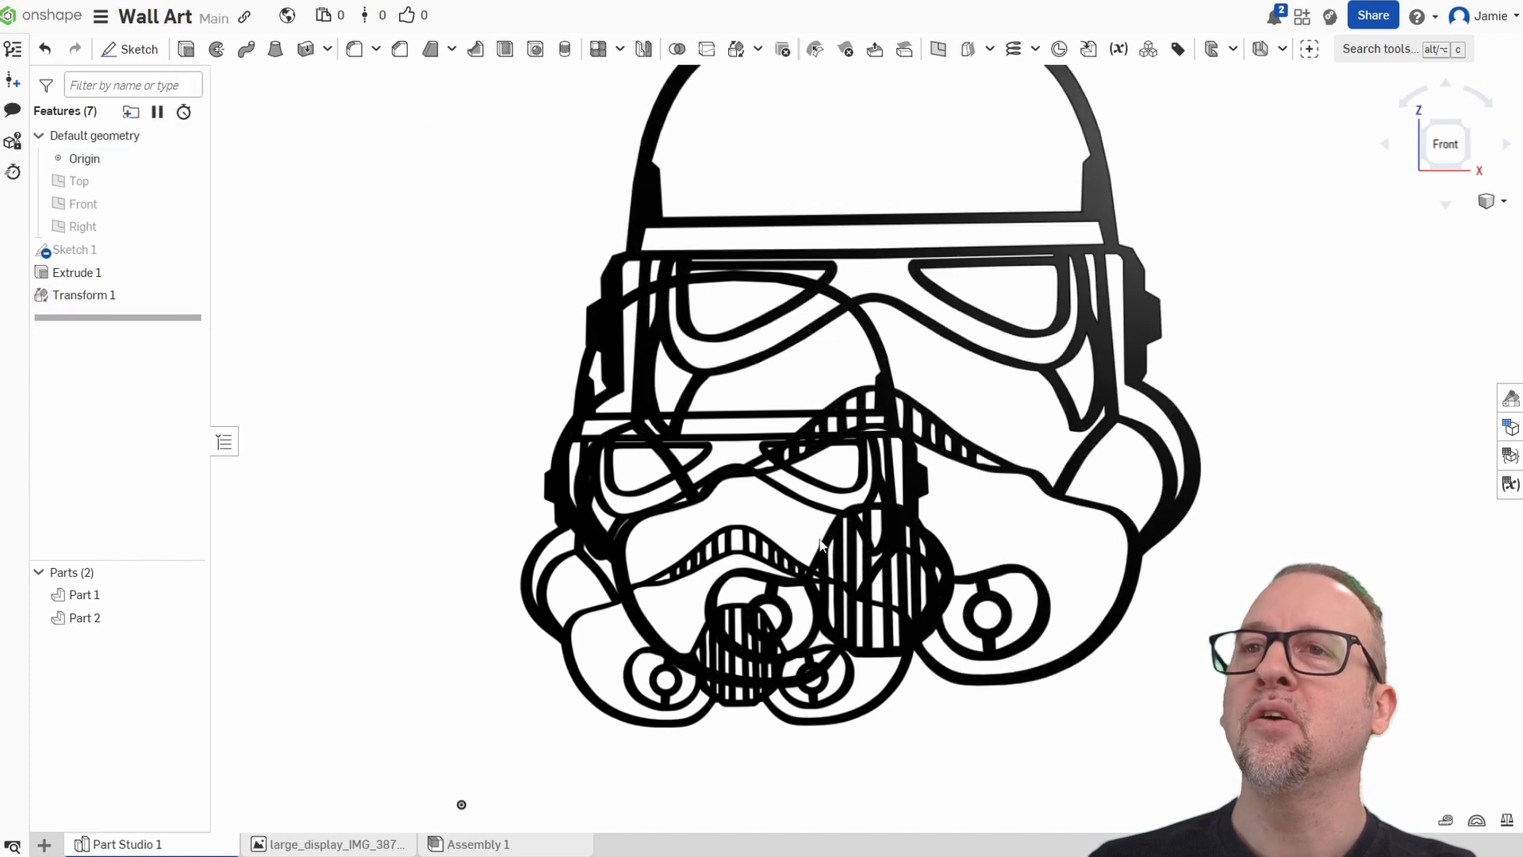
# Try suppressing the original helmet's Extrude 1 feature, and undo the suppression.
pyautogui.scroll(-3, 1285, 460)
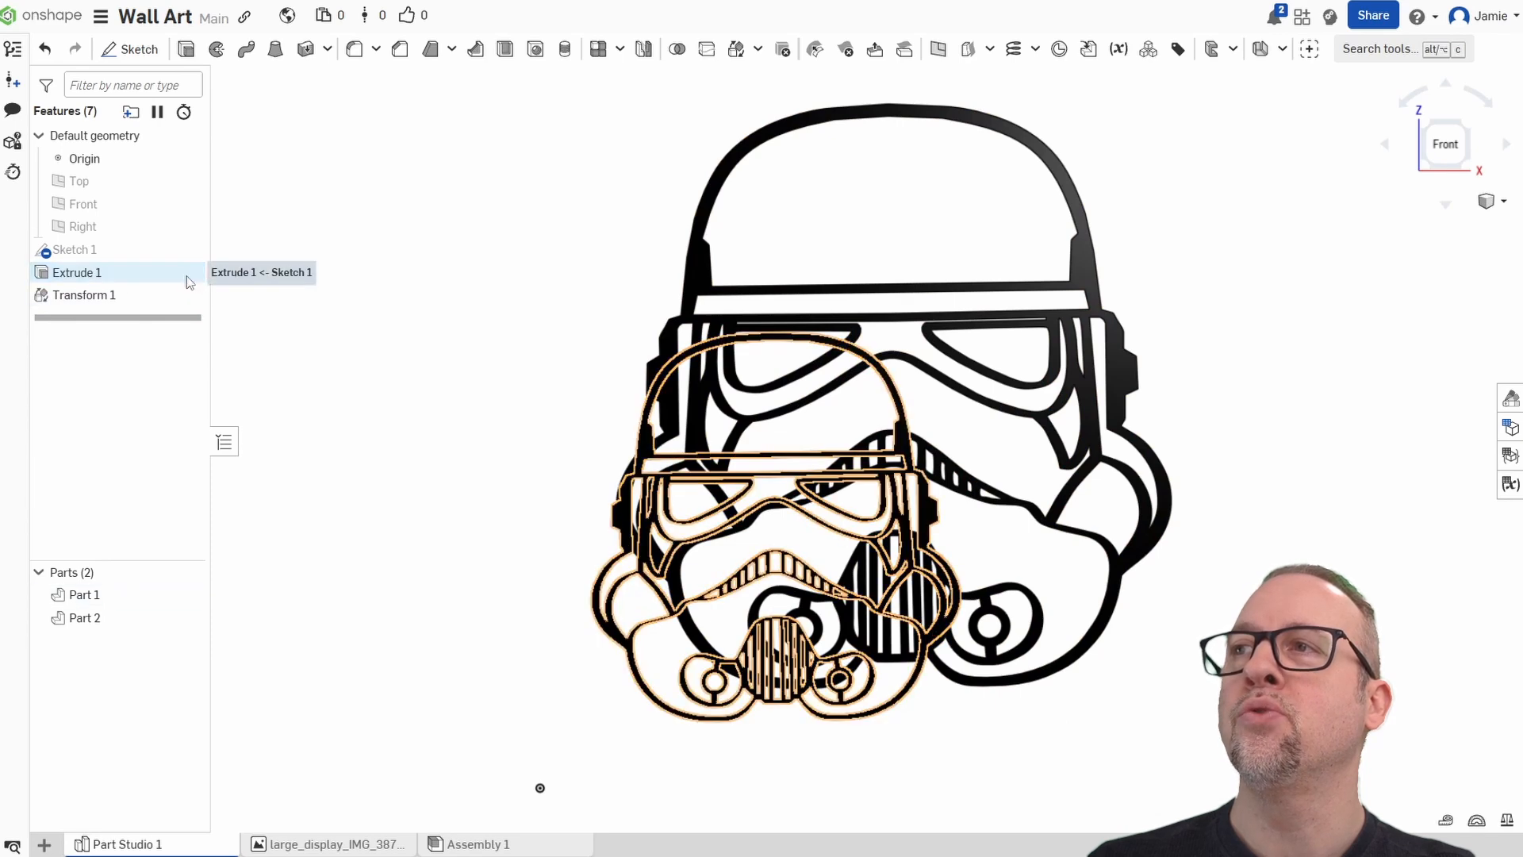
pyautogui.rightClick(168, 276)
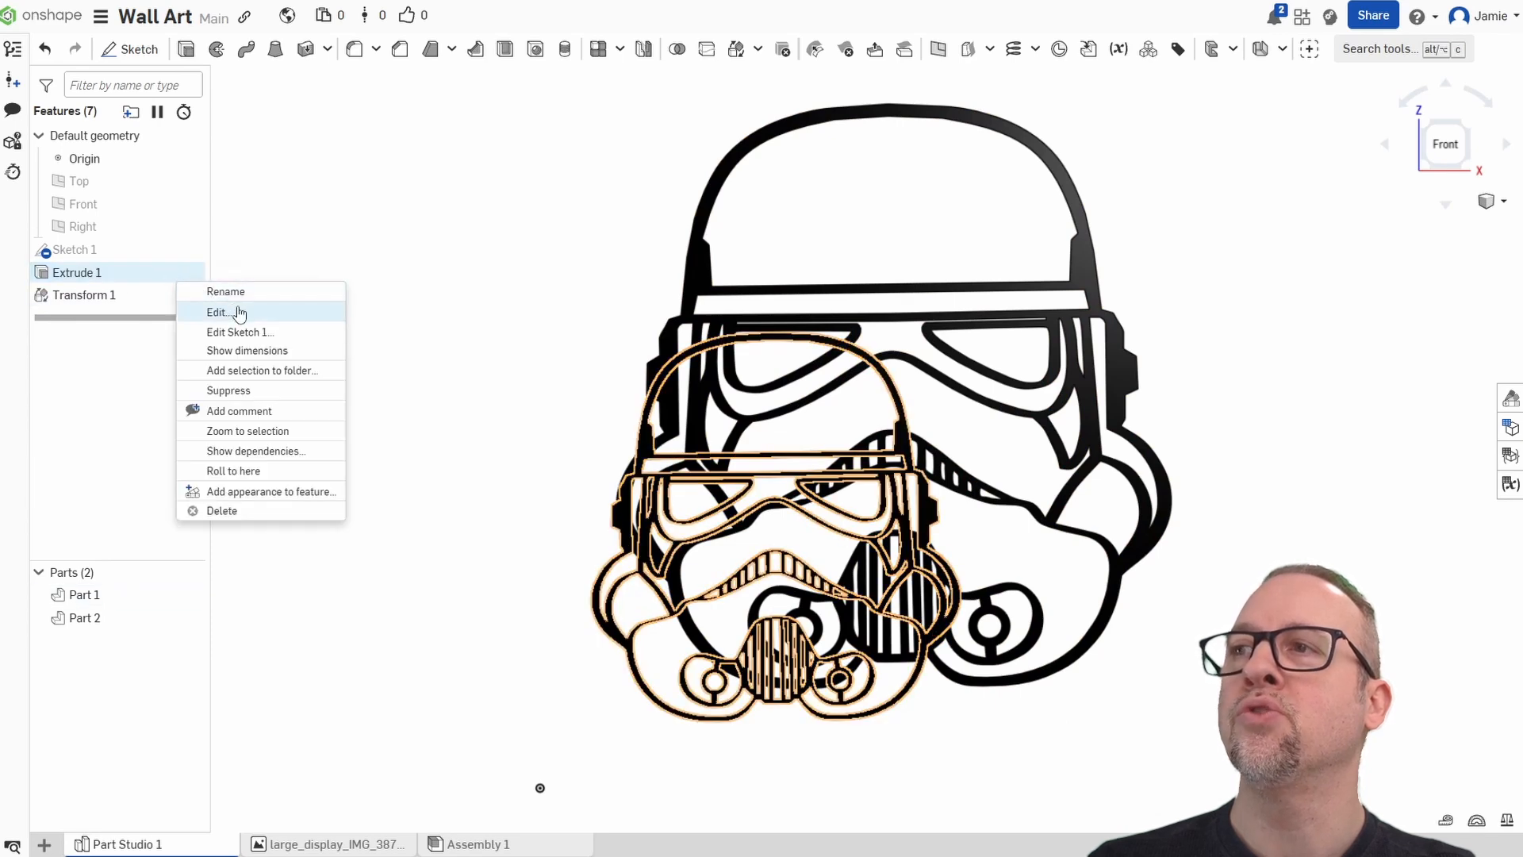
pyautogui.click(237, 389)
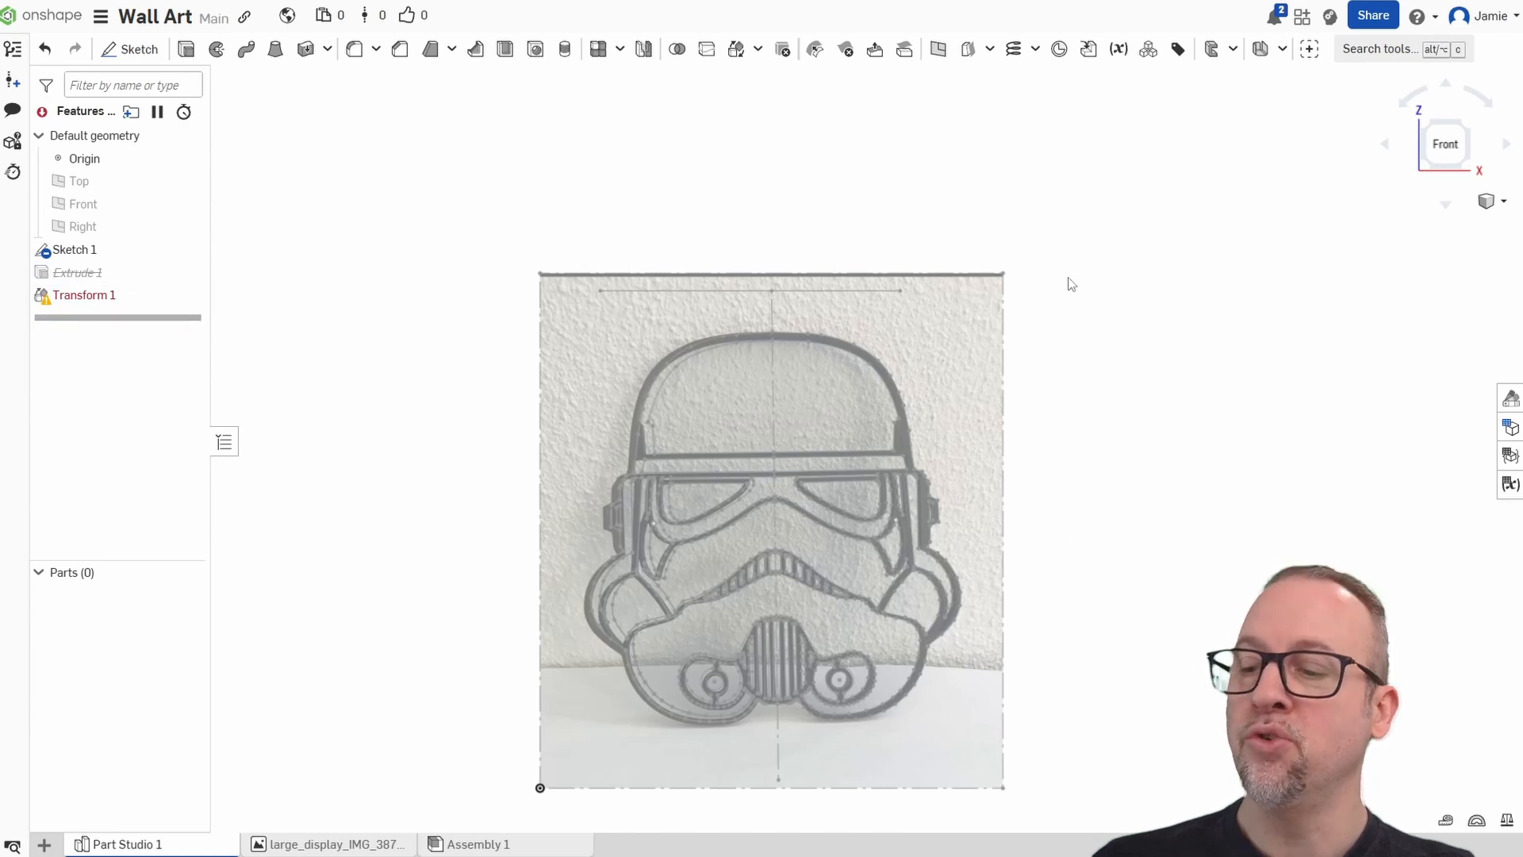
pyautogui.hotkey('ctrl', 'z')
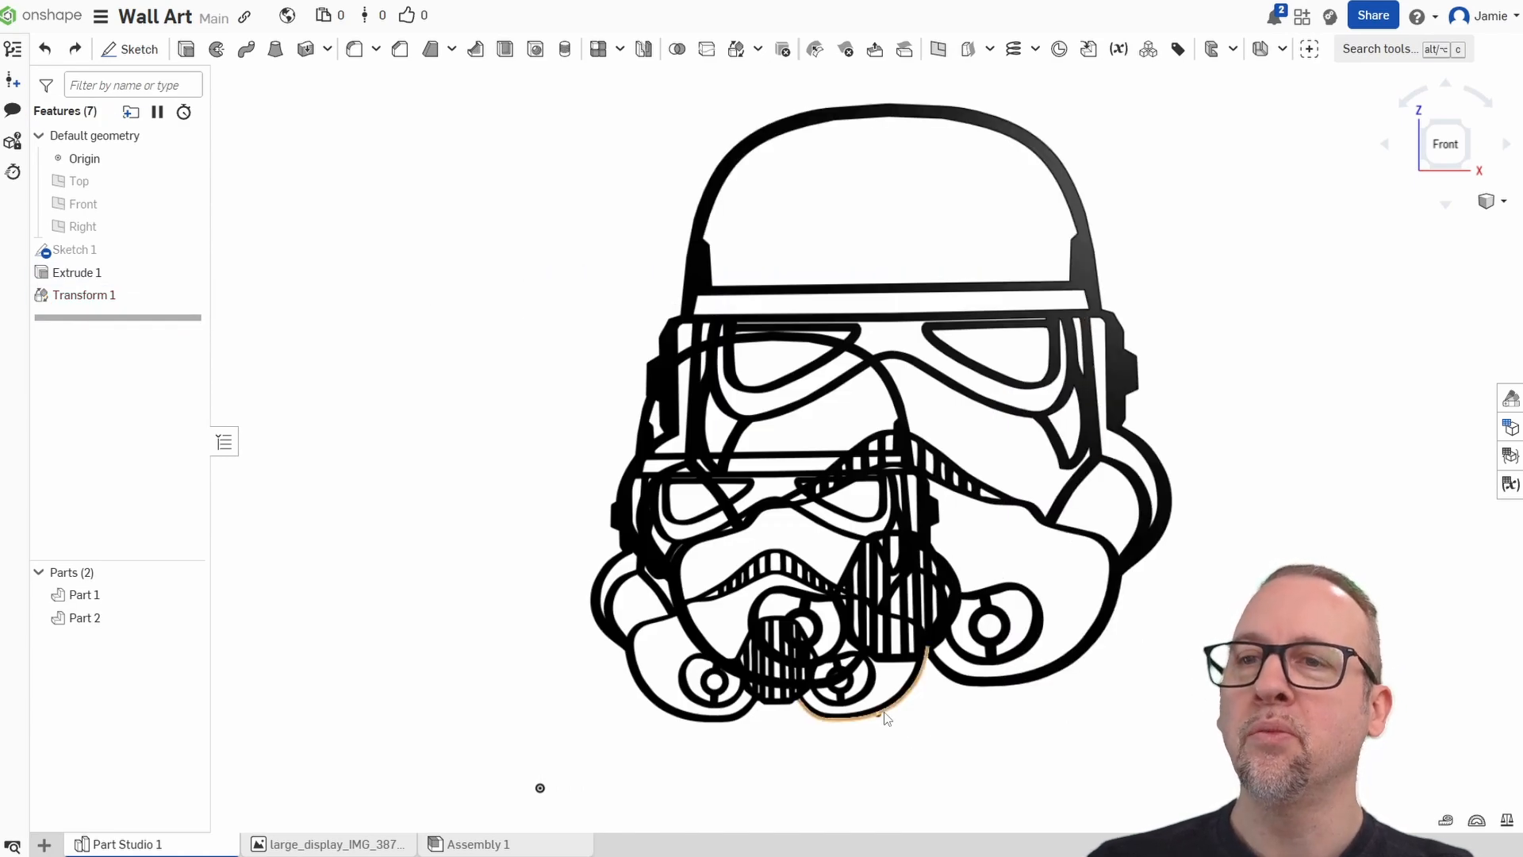
# Compare the original and the enlarged helmet by hiding and showing Part 1 and Part 2 in turn.
pyautogui.scroll(4, 709, 703)
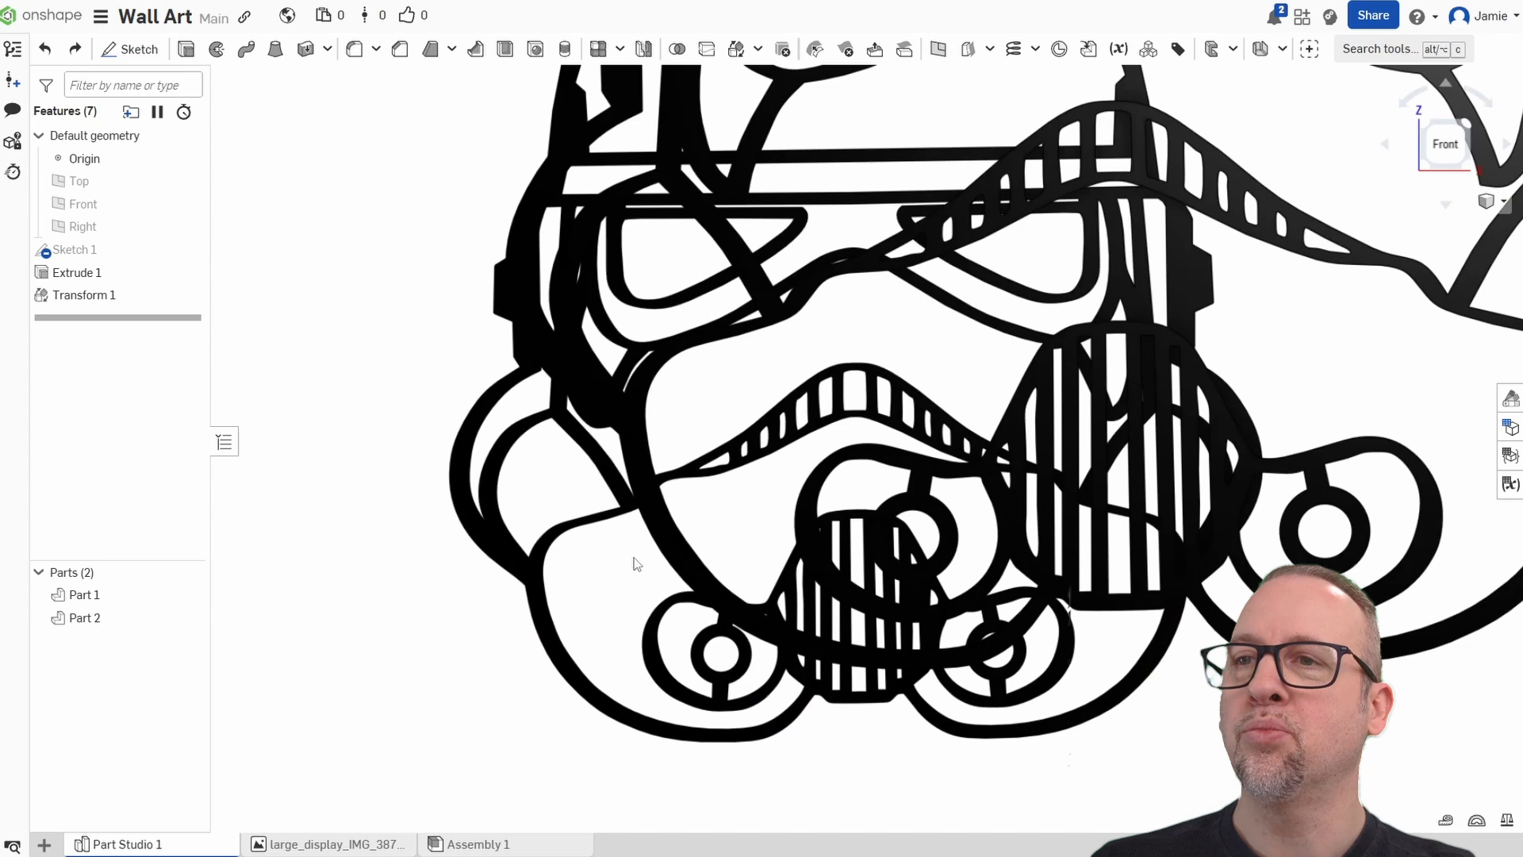
pyautogui.rightClick(675, 546)
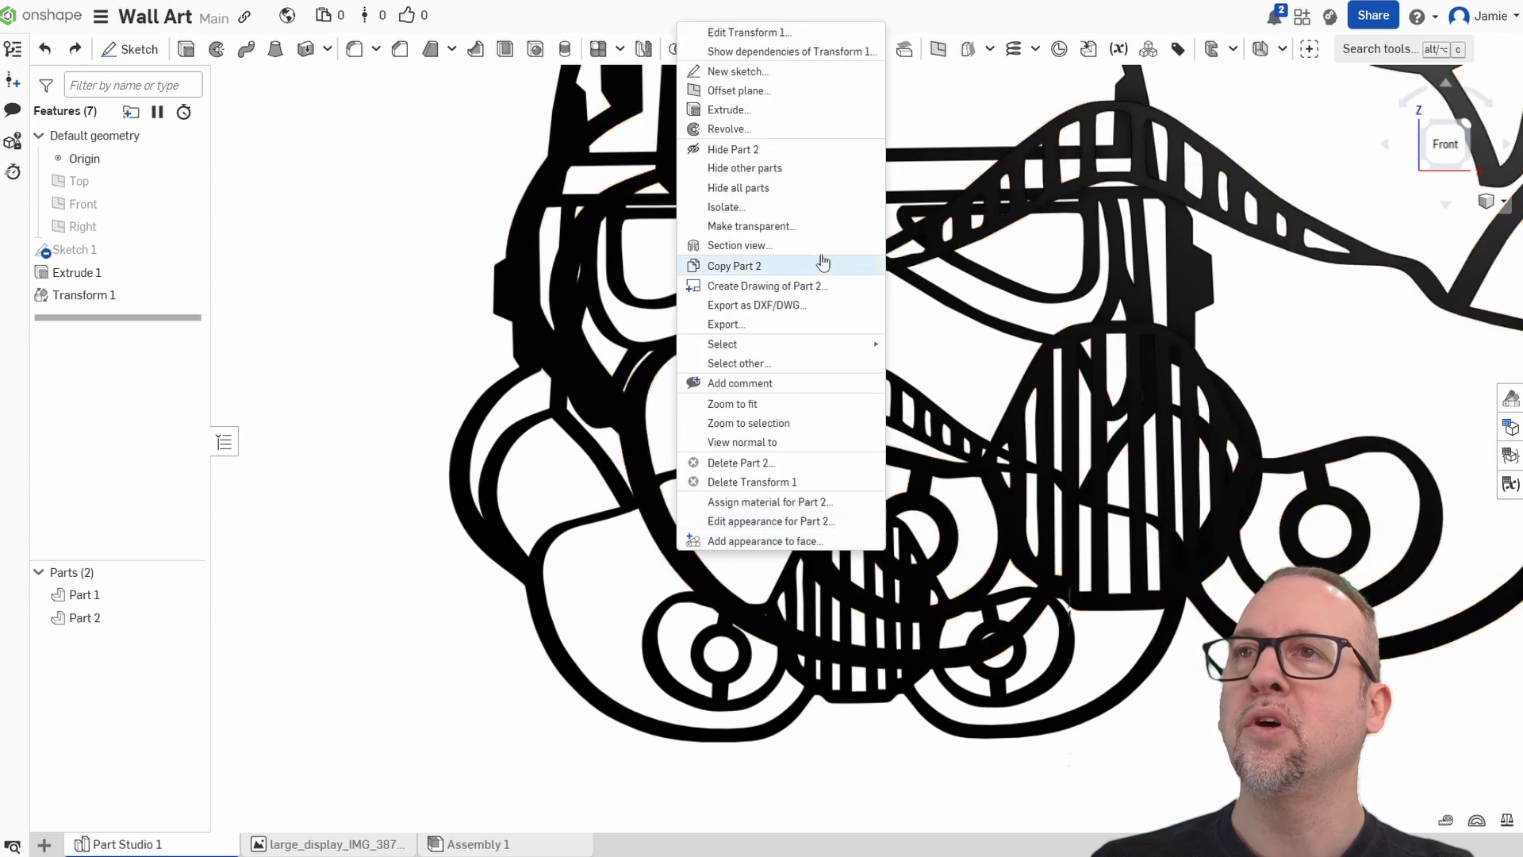
pyautogui.click(781, 152)
pyautogui.press('f')
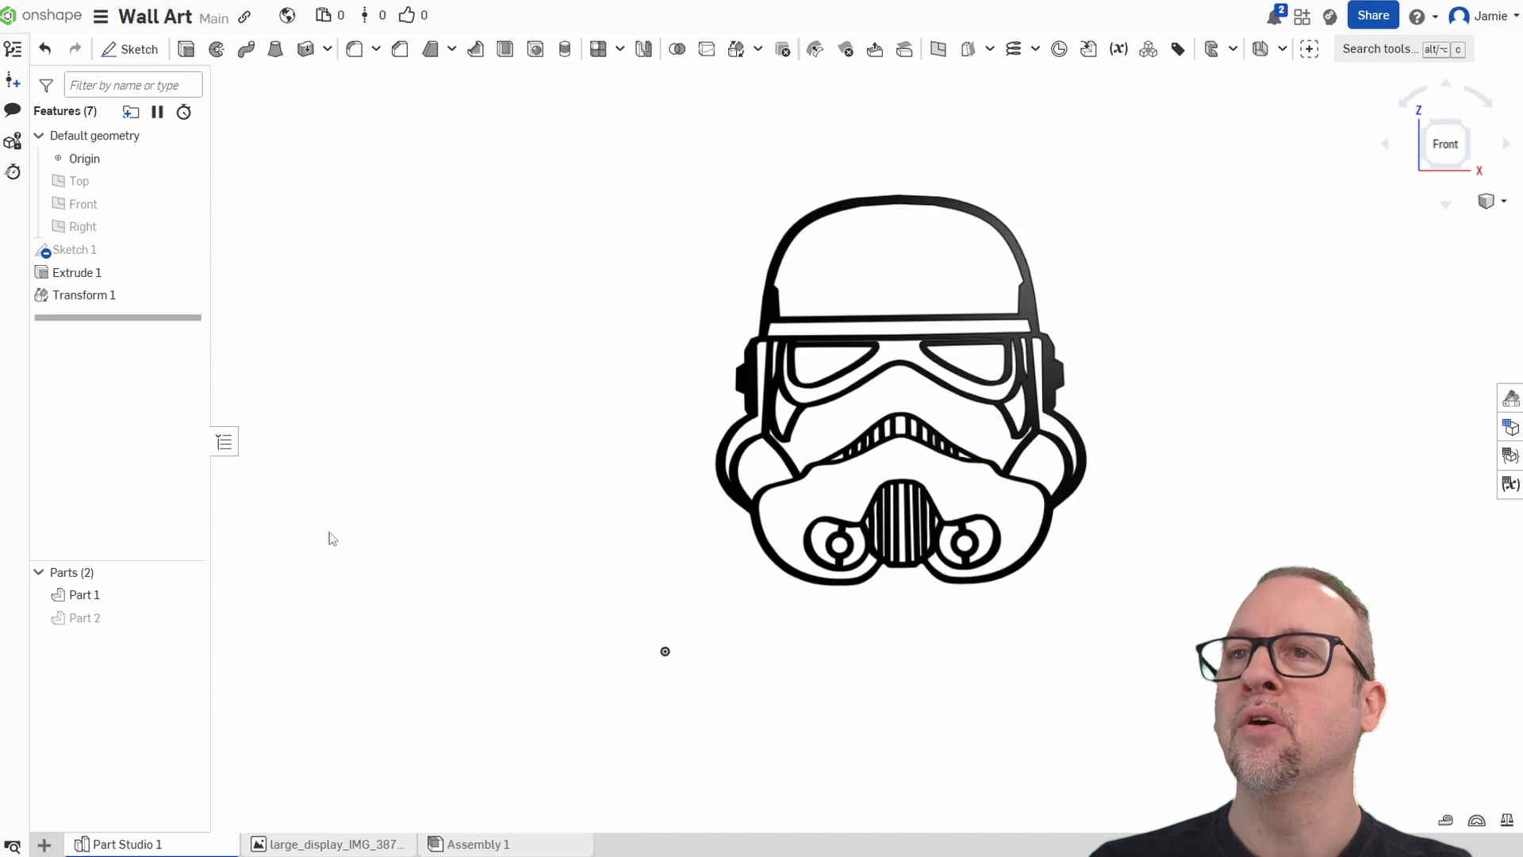
pyautogui.click(187, 595)
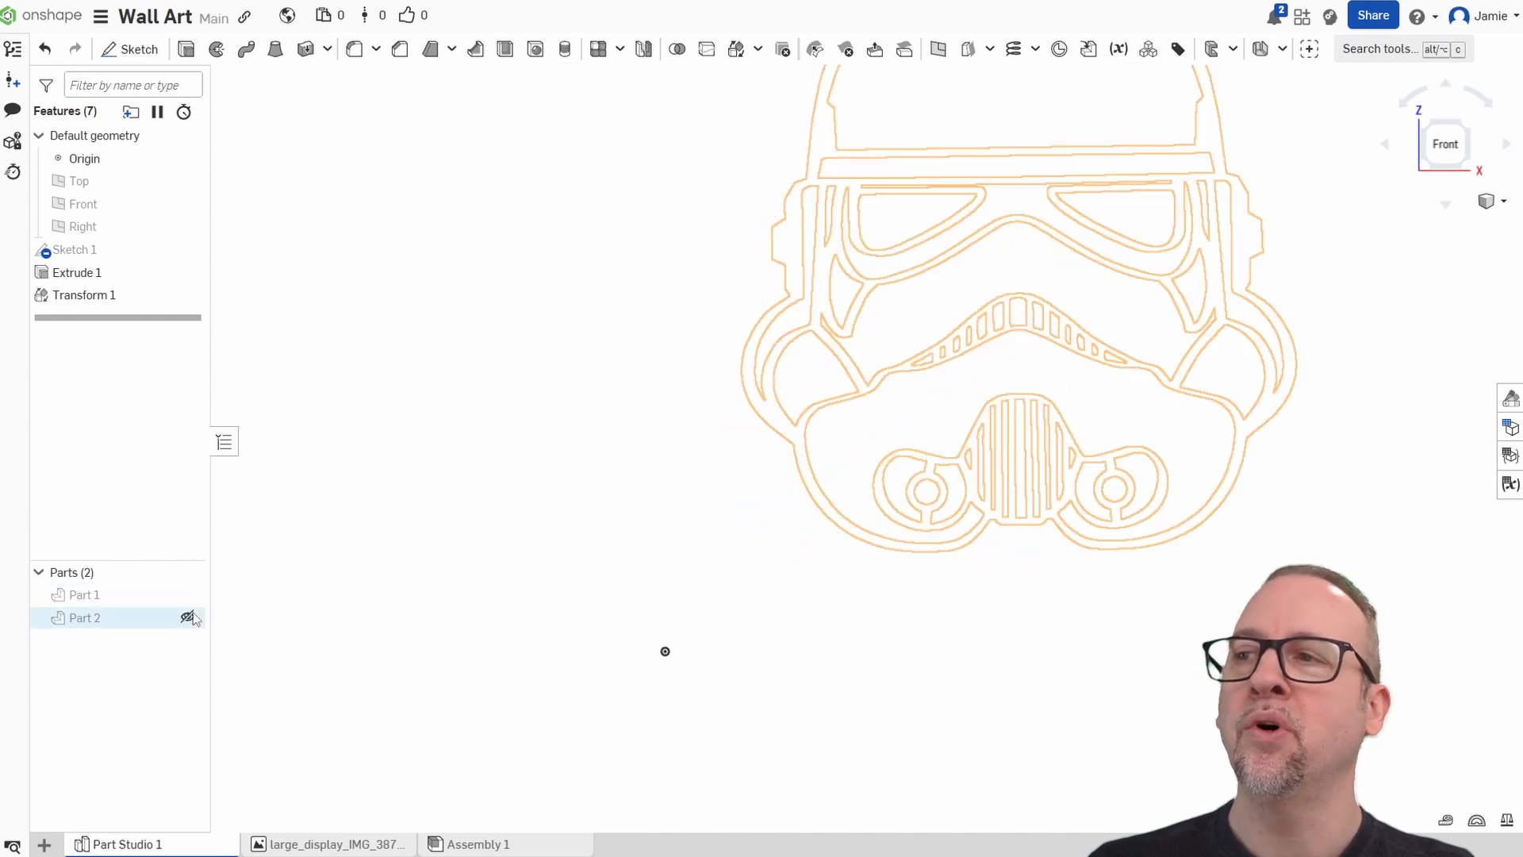
pyautogui.click(187, 617)
pyautogui.click(187, 595)
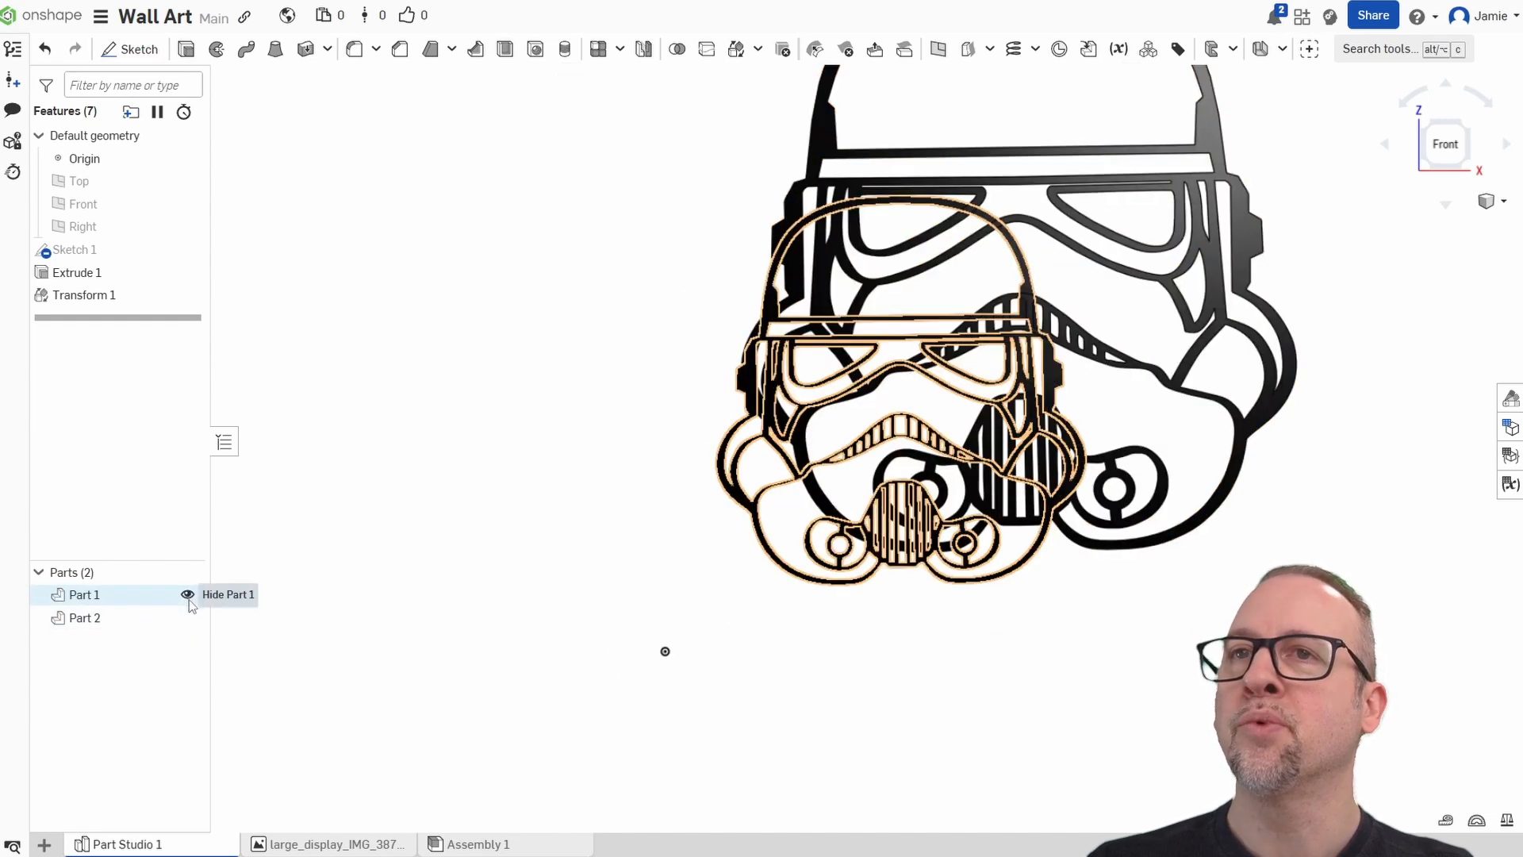
# Hide the original helmet and leave only the enlarged copy, Part 2, shown and fitted to the view.
pyautogui.click(187, 617)
pyautogui.click(187, 595)
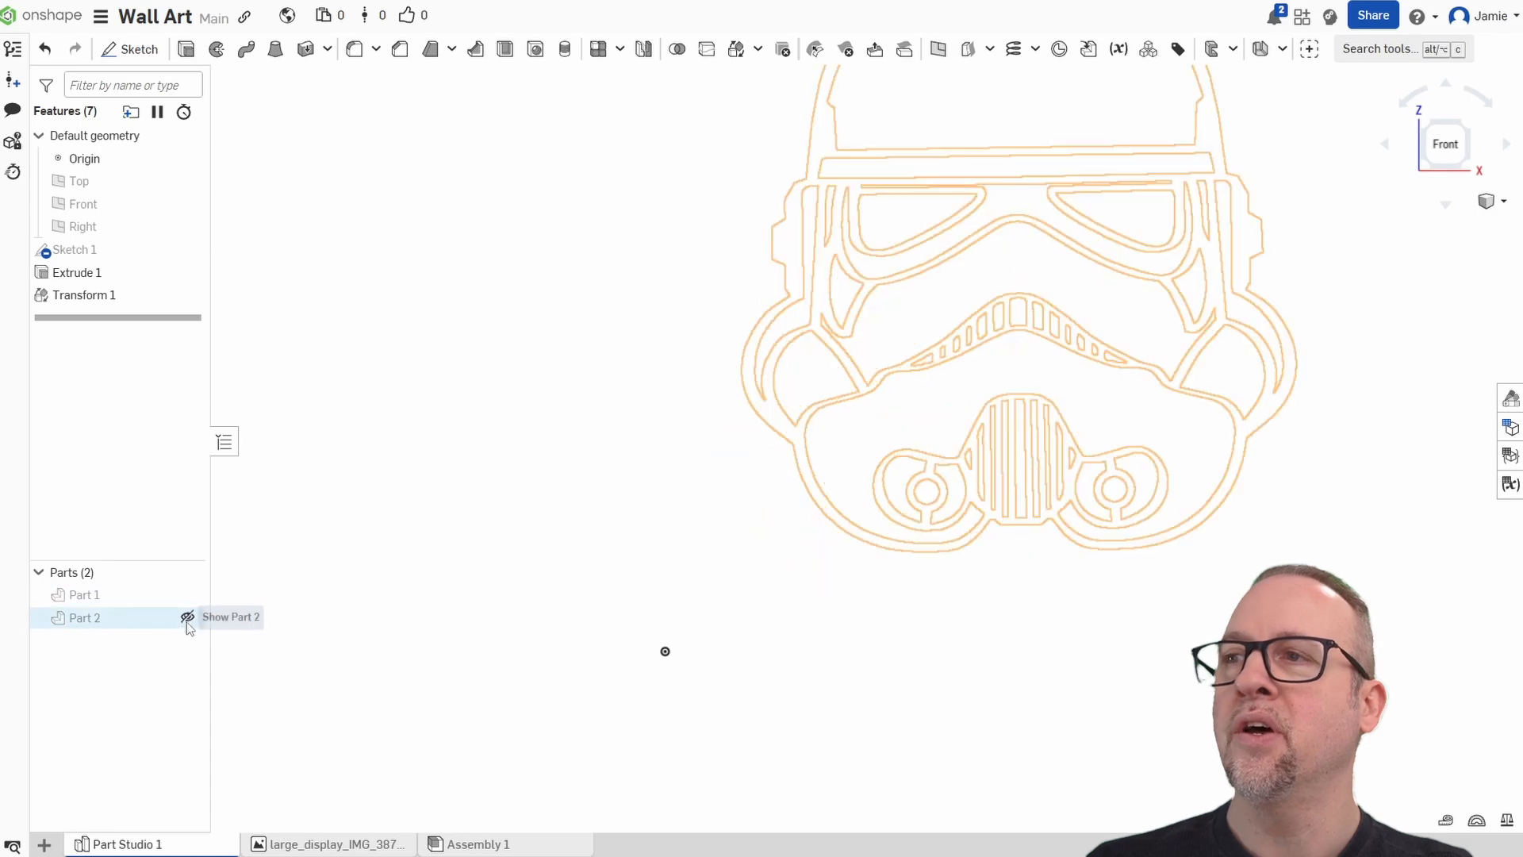
pyautogui.click(187, 617)
pyautogui.press('f')
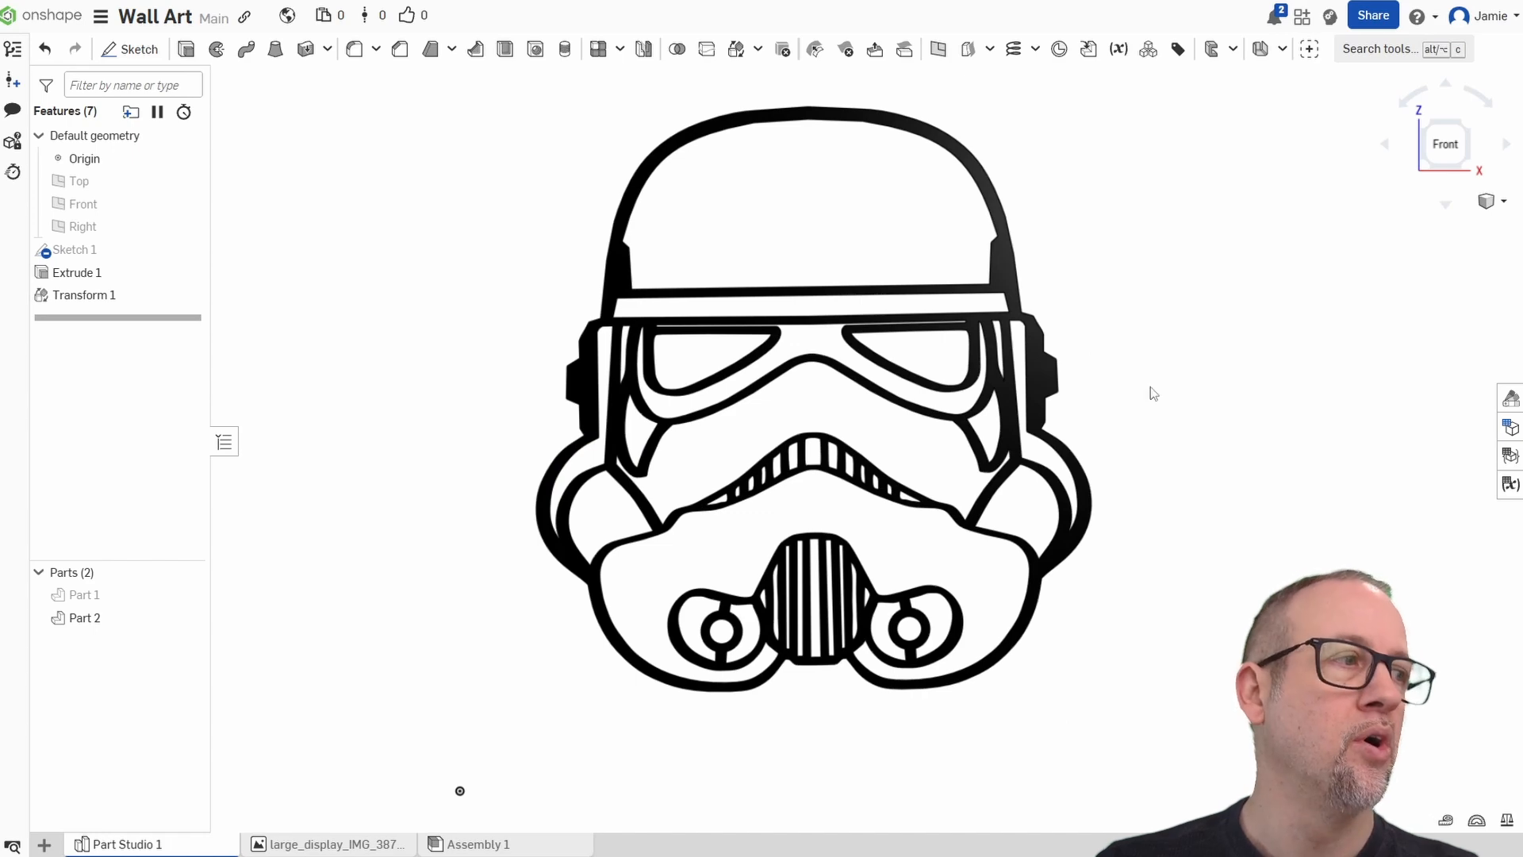
# Export the enlarged helmet, Part 2, as a binary STL in millimetres with medium resolution, using the download option.
pyautogui.scroll(-2, 1146, 317)
pyautogui.moveTo(1172, 355); pyautogui.dragTo(1088, 381, button='middle')
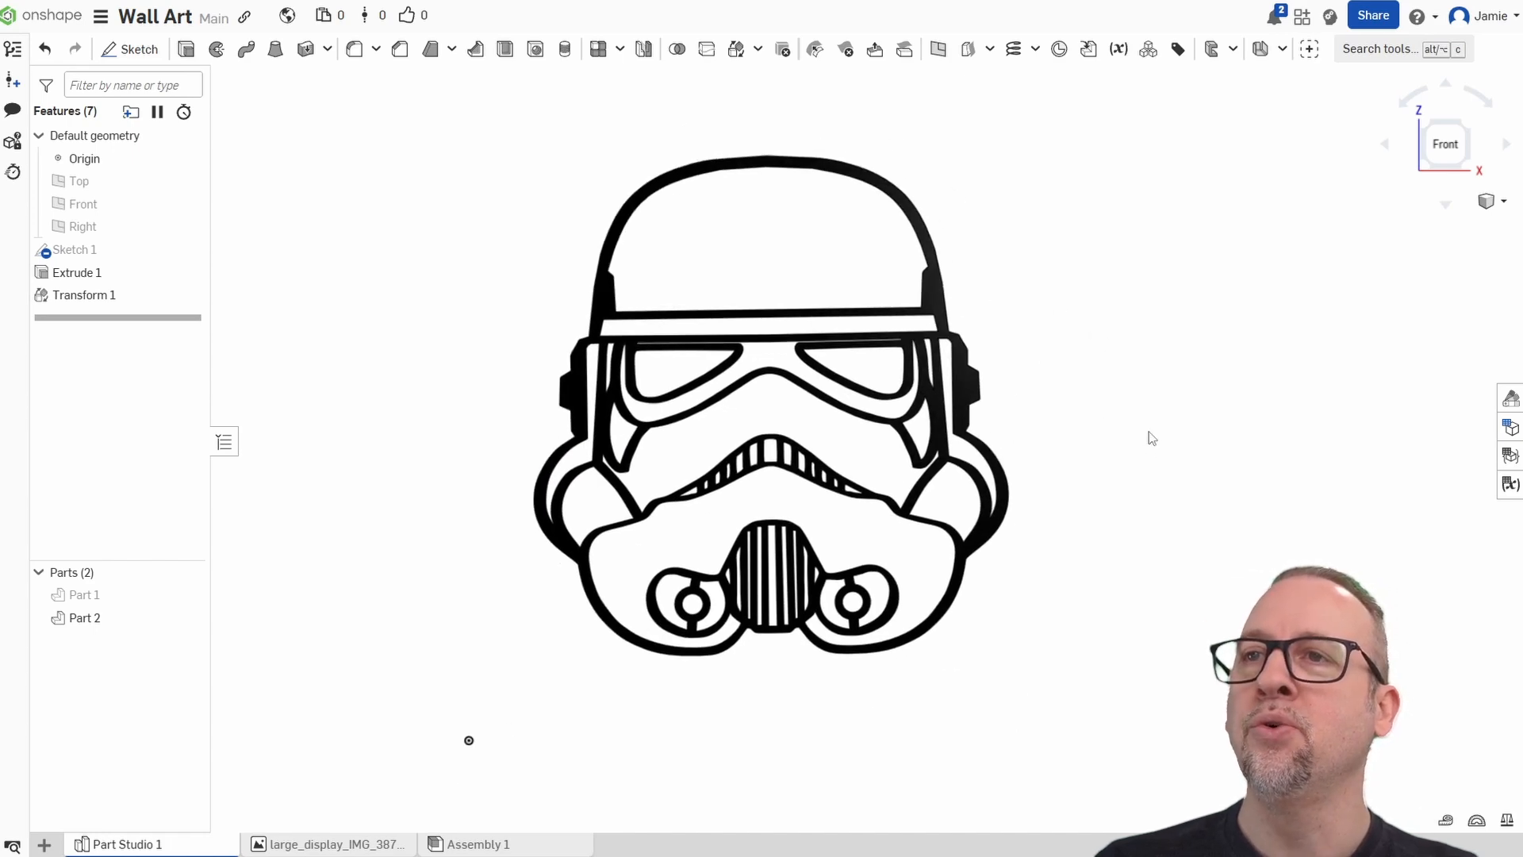
pyautogui.moveTo(1148, 432); pyautogui.dragTo(1059, 397, button='right')
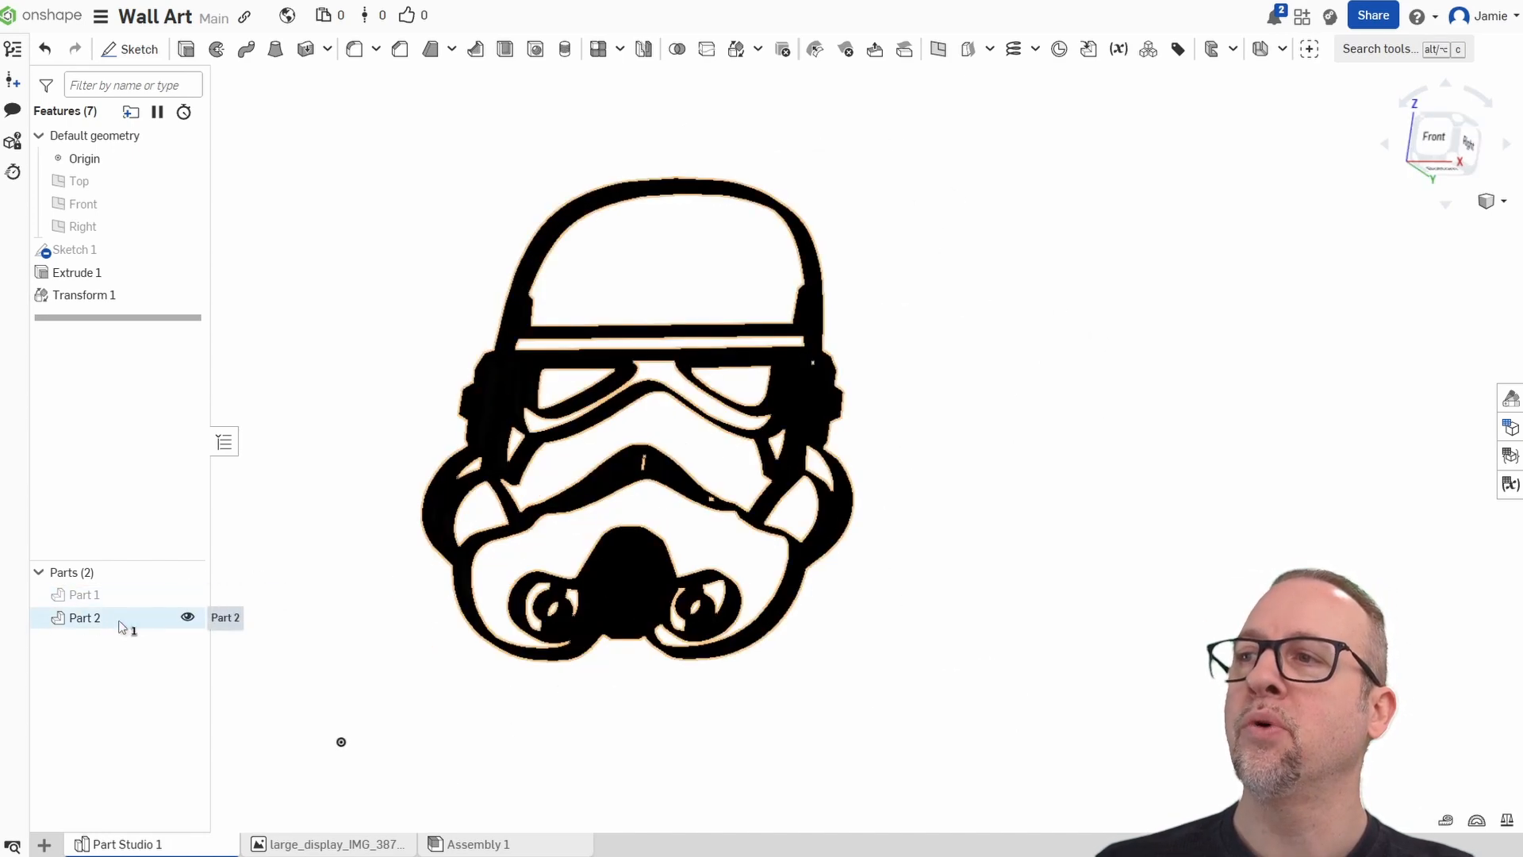
pyautogui.click(122, 624)
pyautogui.rightClick(127, 621)
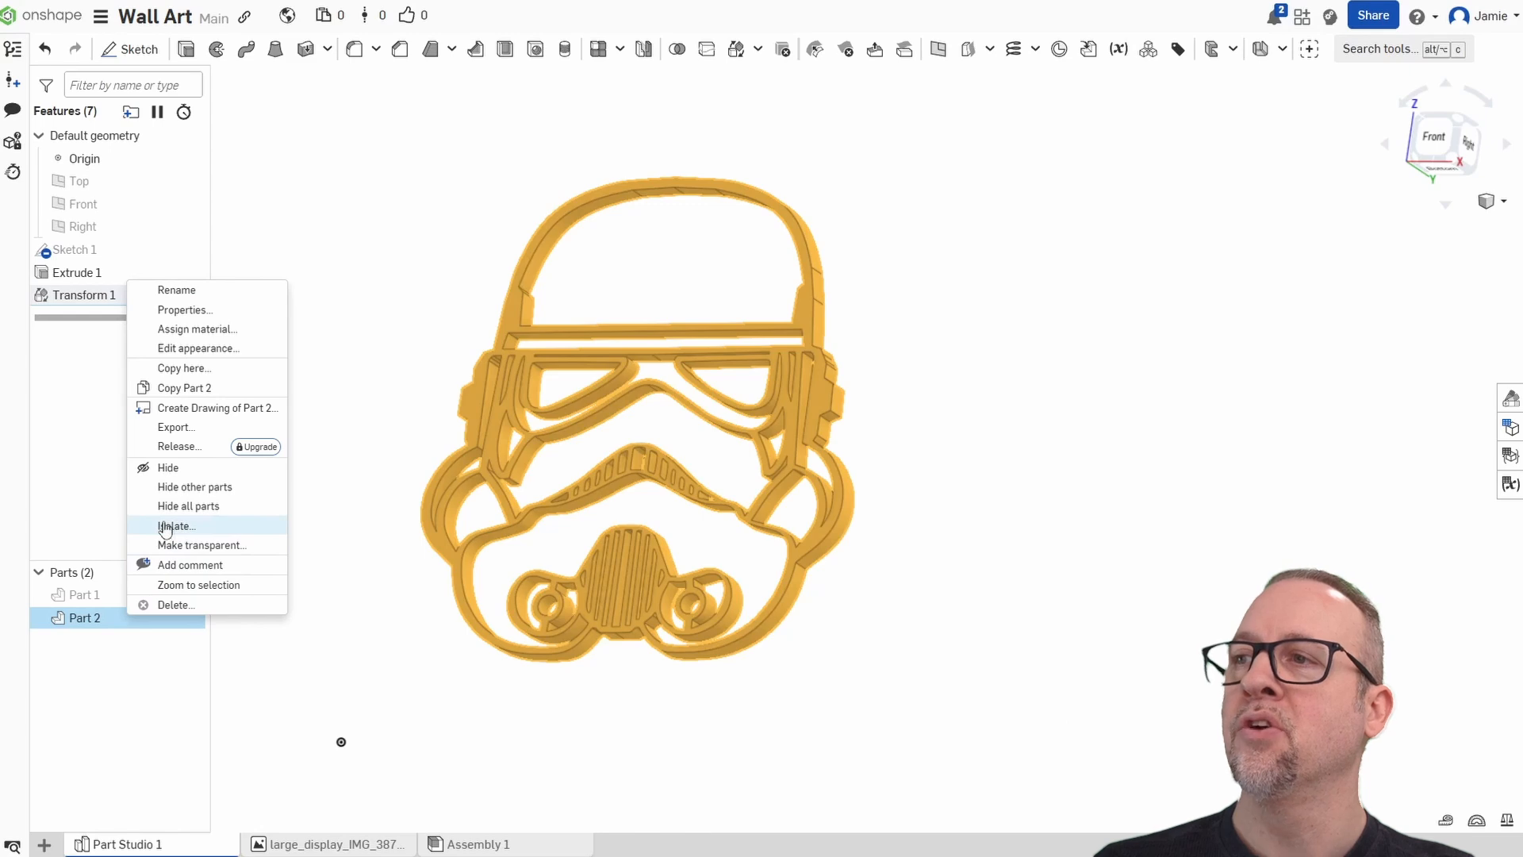
pyautogui.click(176, 426)
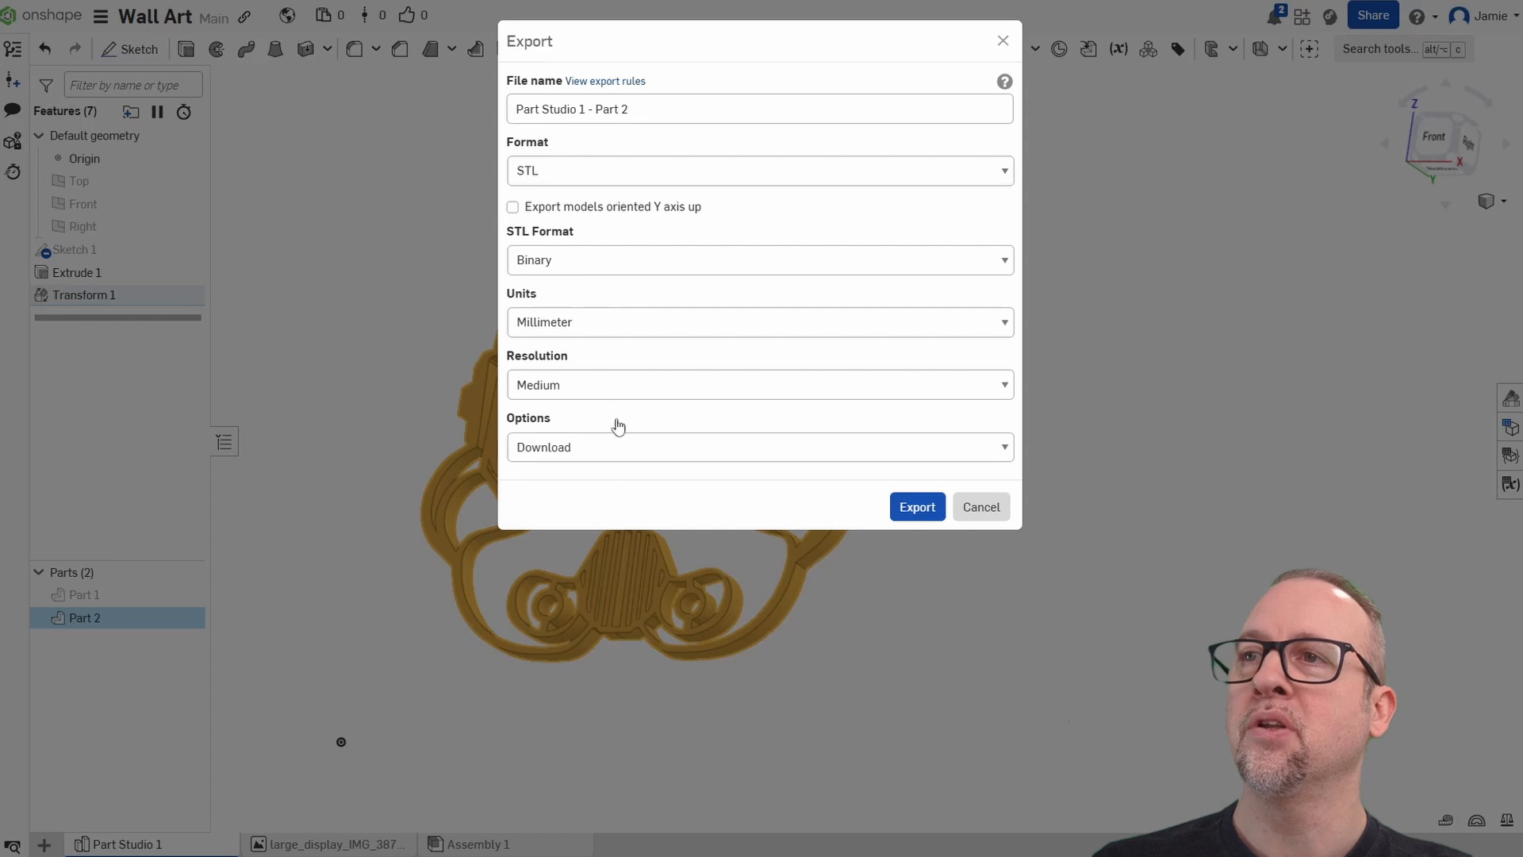
pyautogui.click(920, 511)
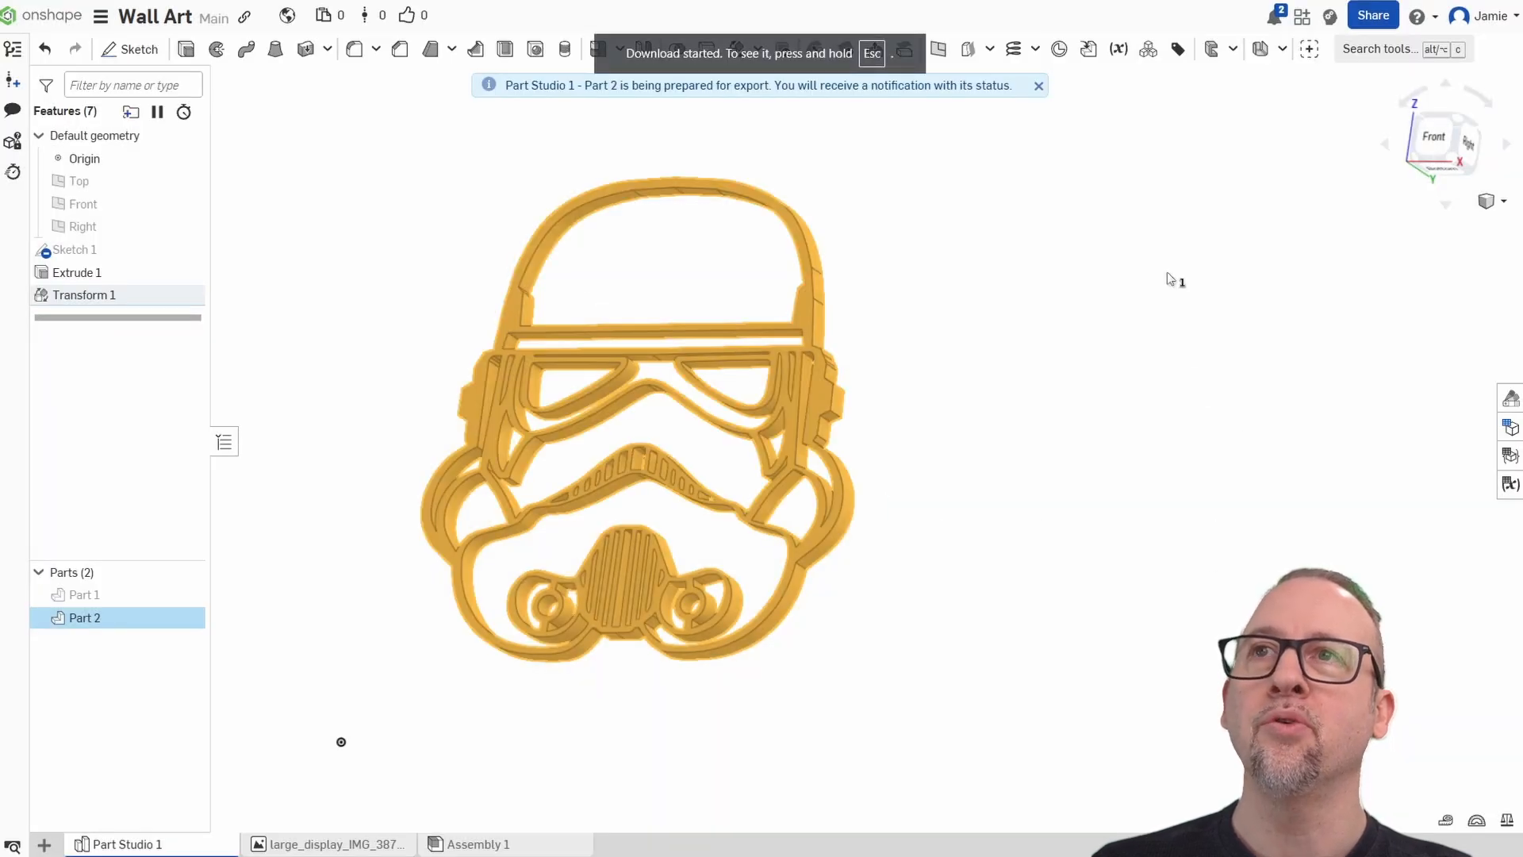